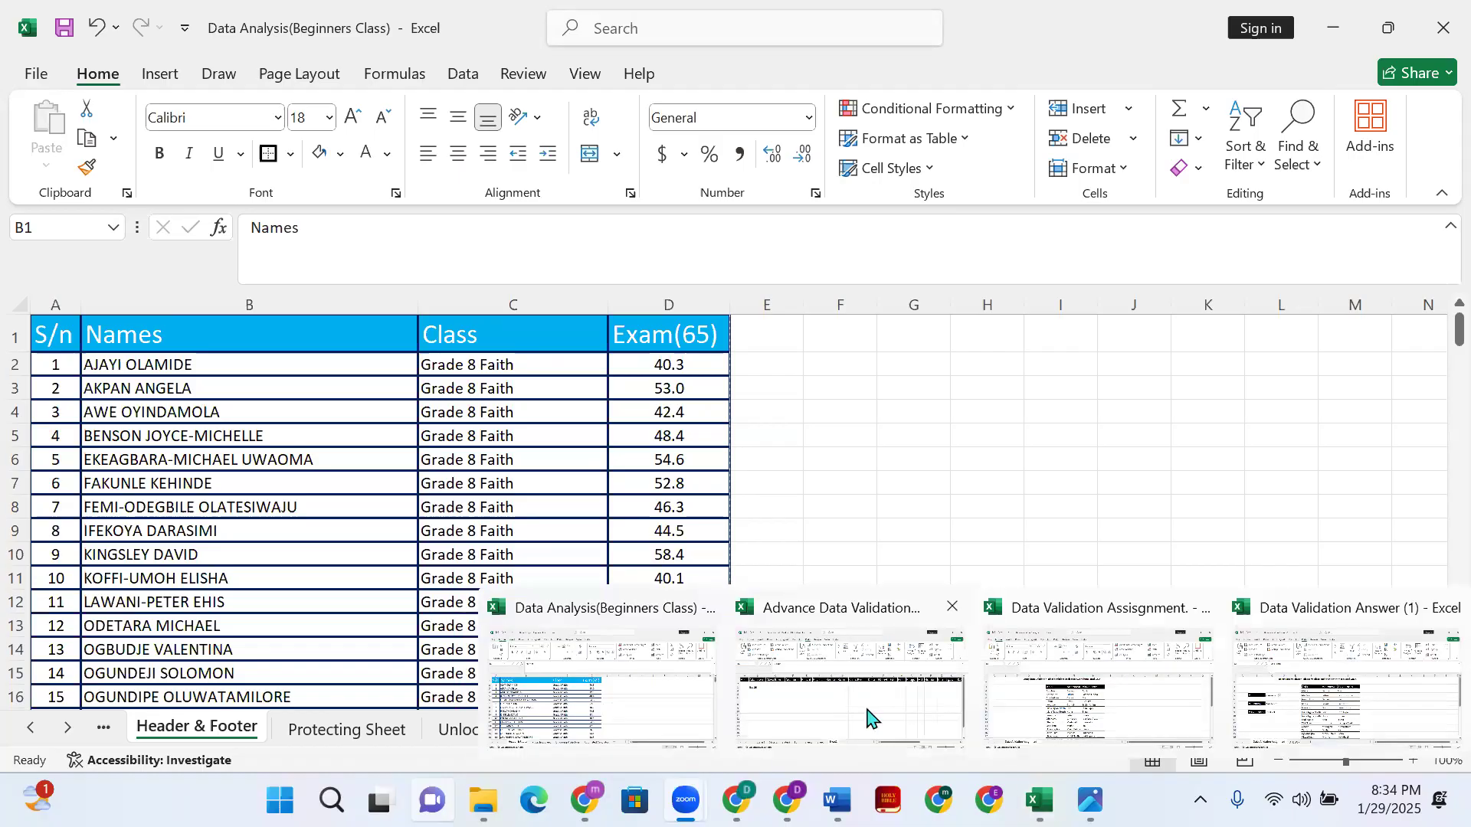
# - In the Data Validation Answer (1) workbook, set Abia's C5 to Umuahia North and autofit column C
pyautogui.click(1286, 701)
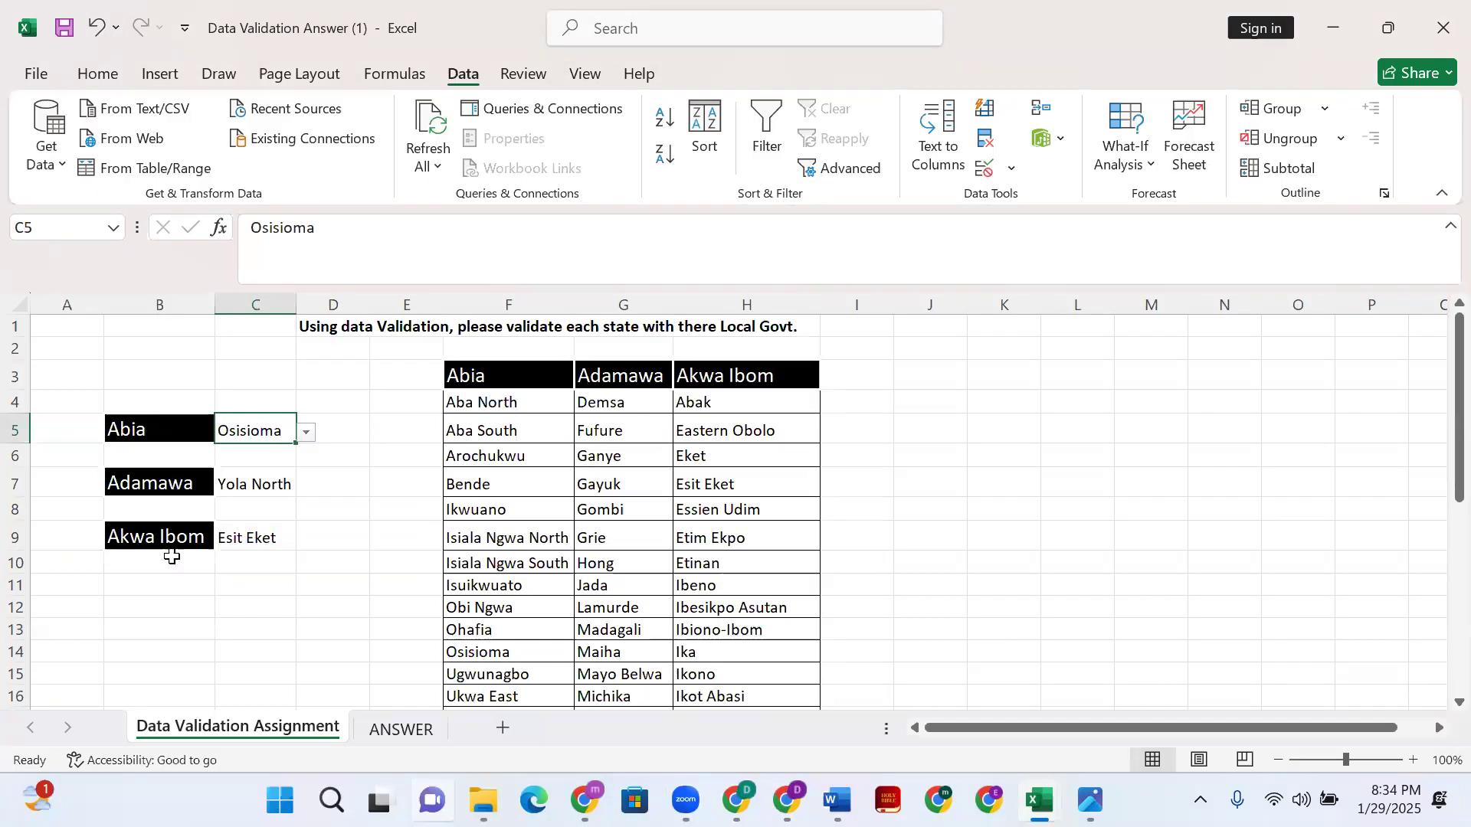
pyautogui.click(306, 433)
pyautogui.click(257, 516)
pyautogui.click(305, 433)
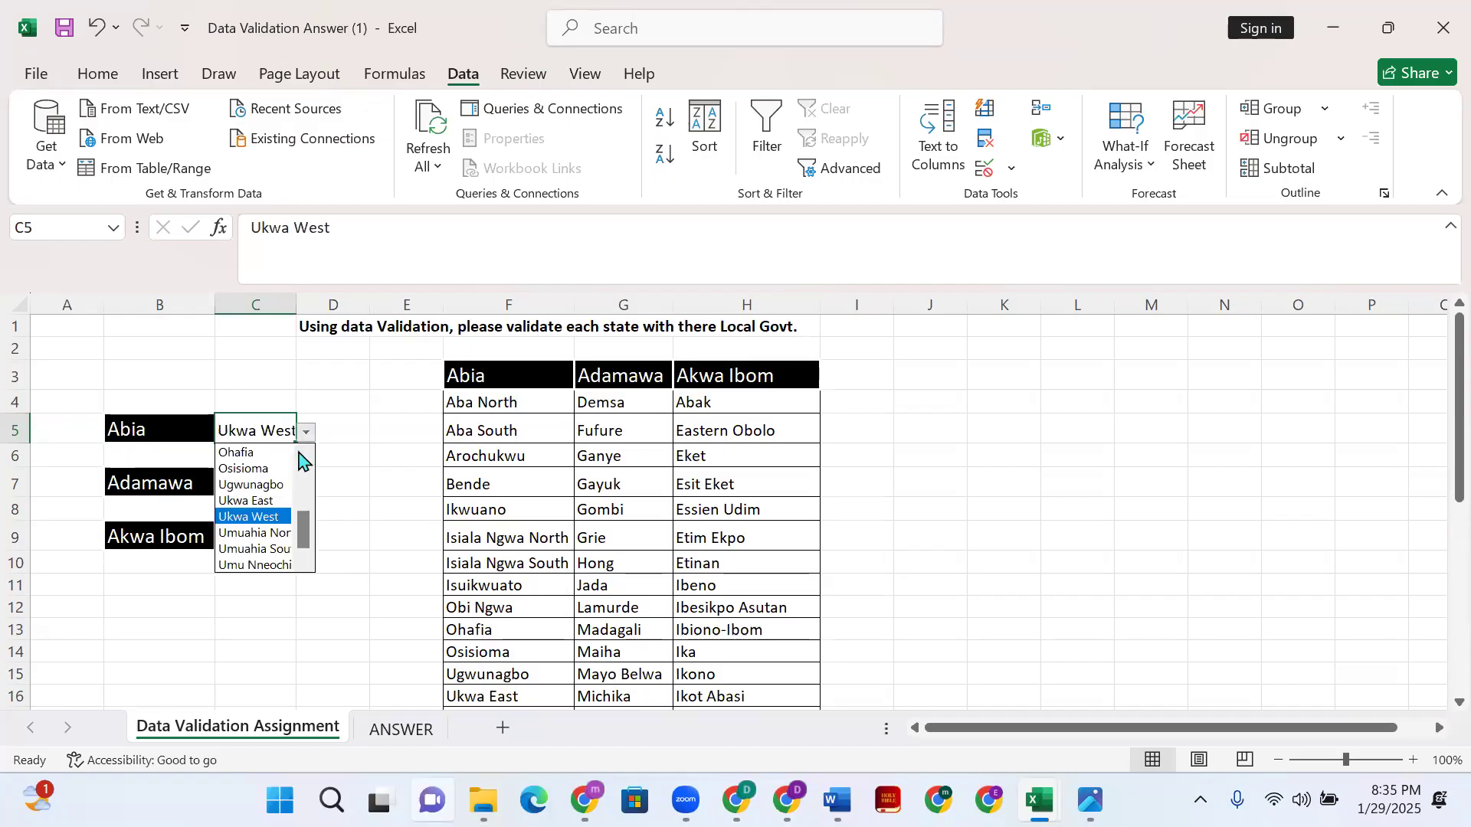
pyautogui.click(249, 534)
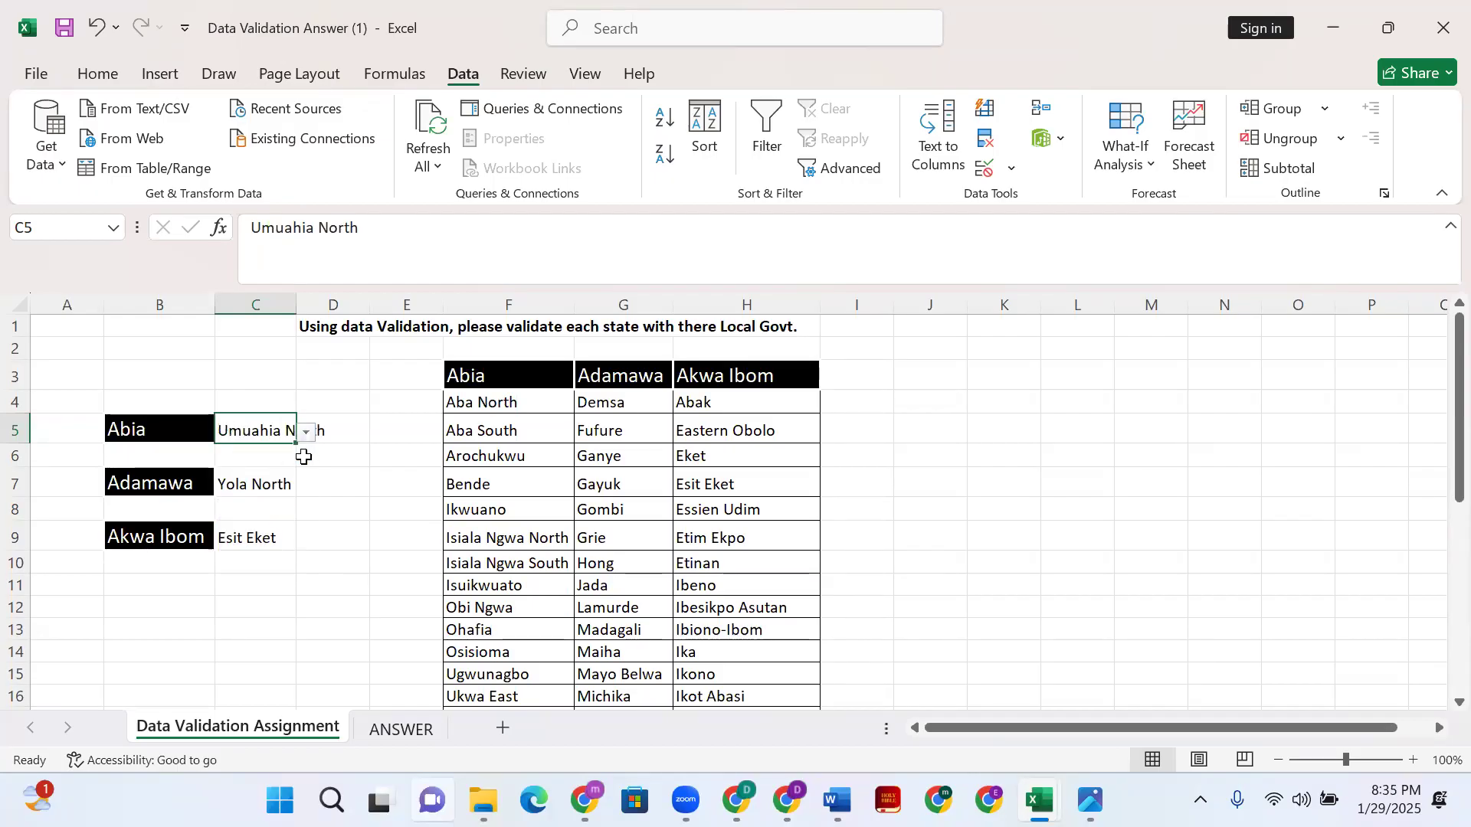
pyautogui.doubleClick(294, 306)
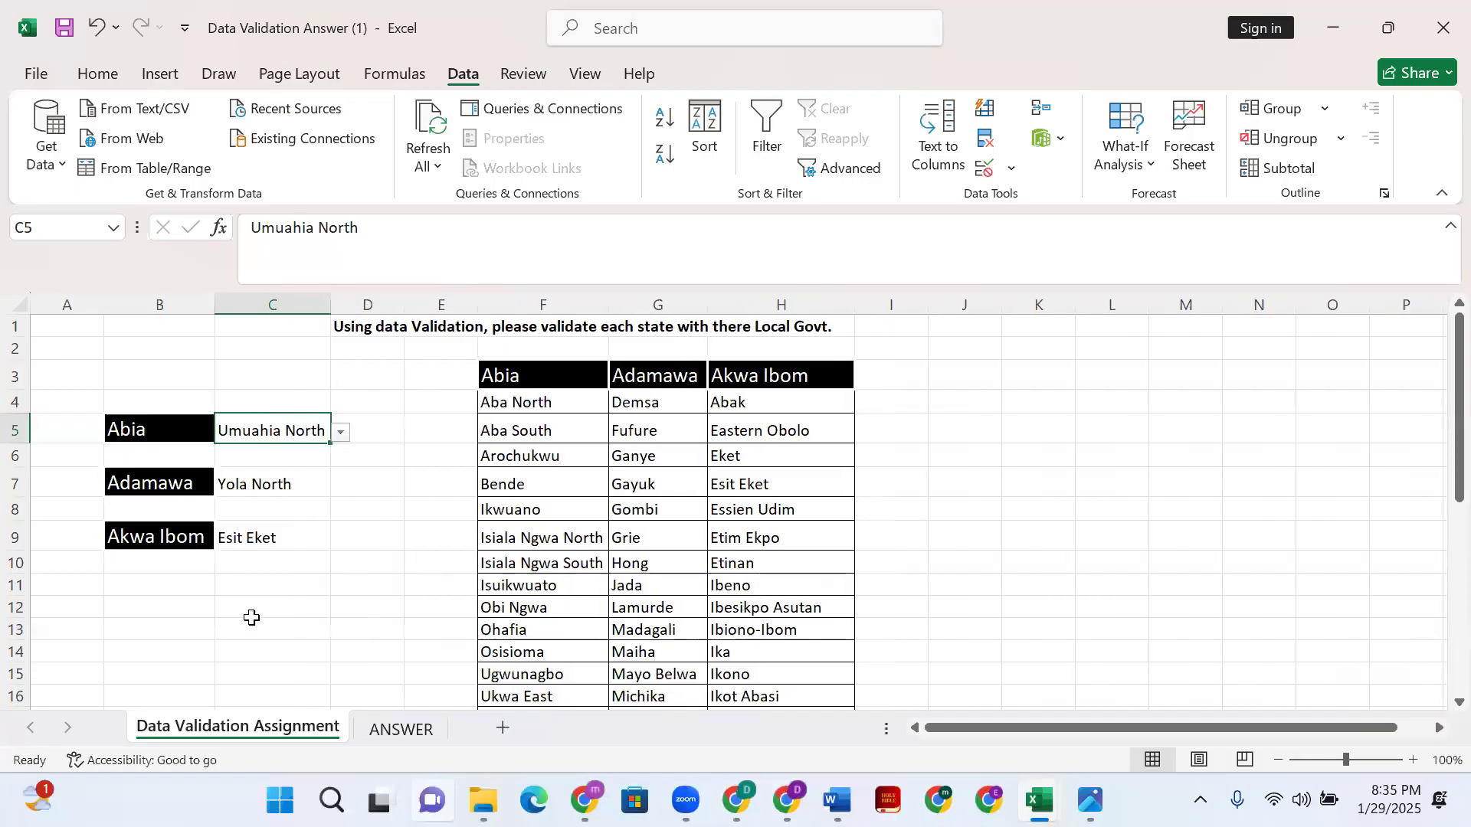
# - Copy the Abia heading from F3 into K5
pyautogui.moveTo(82, 372); pyautogui.dragTo(312, 561)
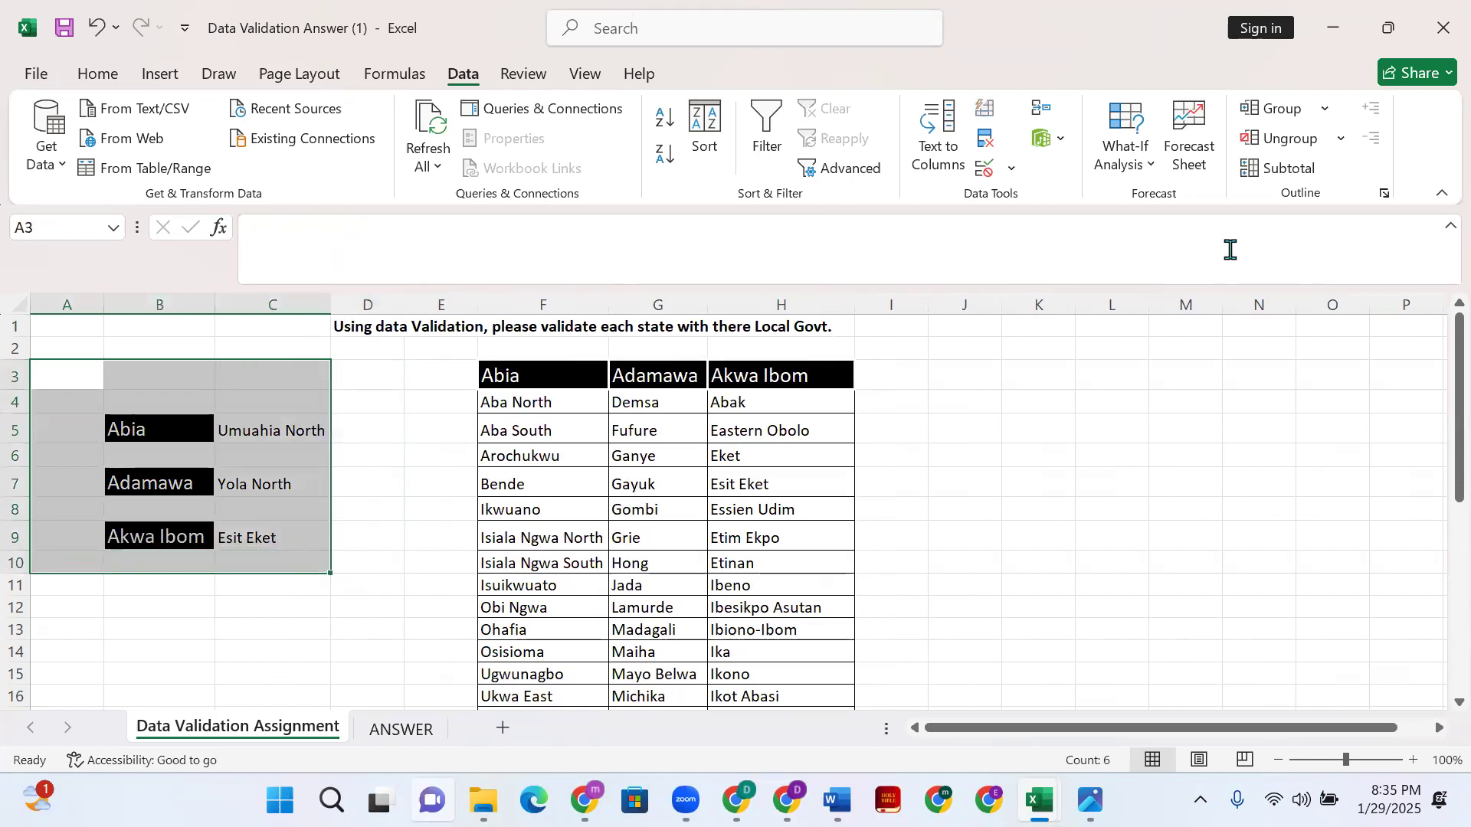
pyautogui.moveTo(965, 429); pyautogui.dragTo(988, 540)
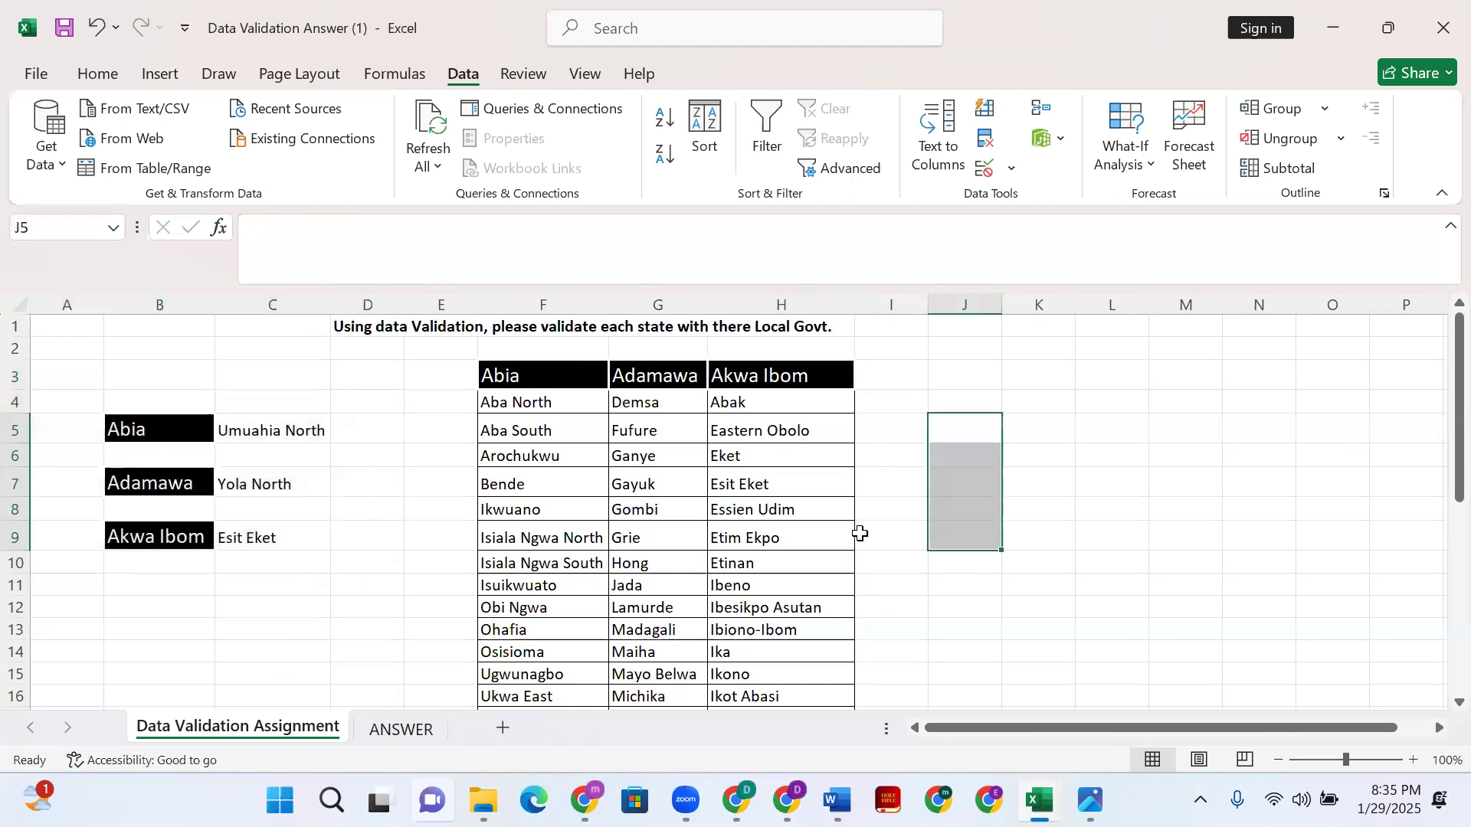
pyautogui.click(565, 378)
pyautogui.hotkey('ctrl', 'c')
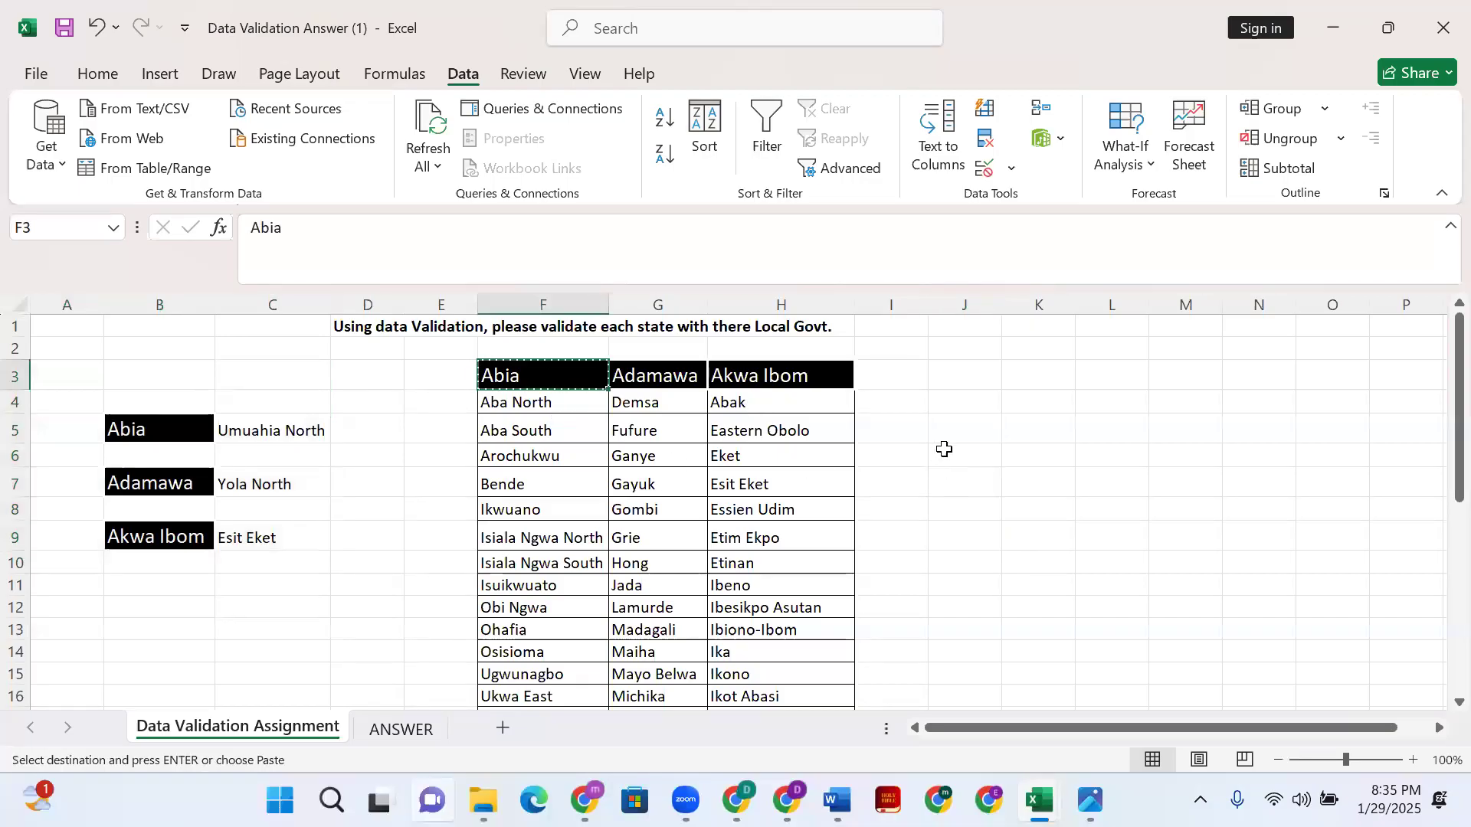
pyautogui.click(1034, 431)
pyautogui.hotkey('ctrl', 'v')
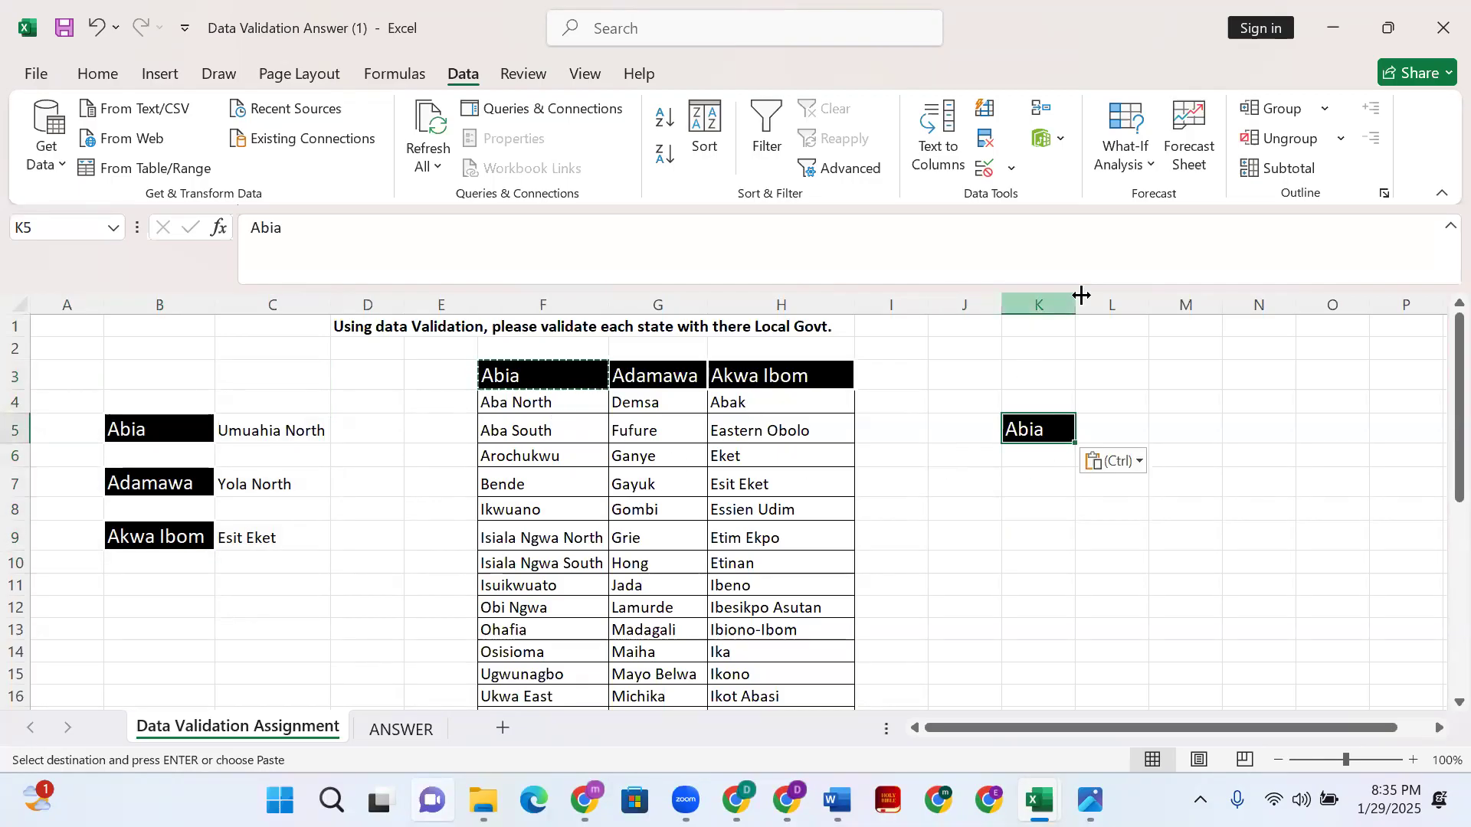
# - Give L5 a list validation with source =$F$4:$F$20
pyautogui.click(1107, 434)
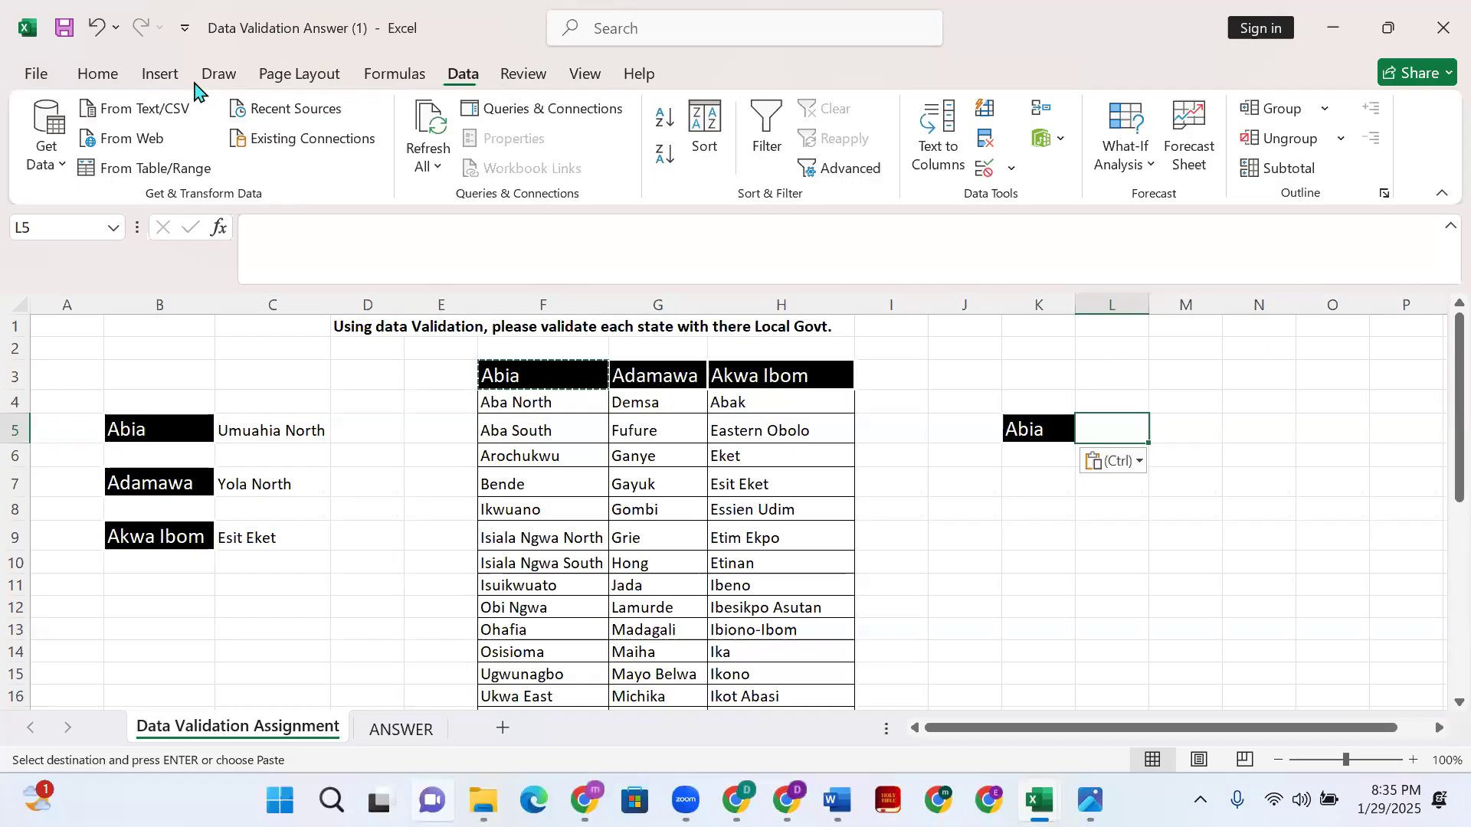
pyautogui.click(1013, 174)
pyautogui.click(1036, 203)
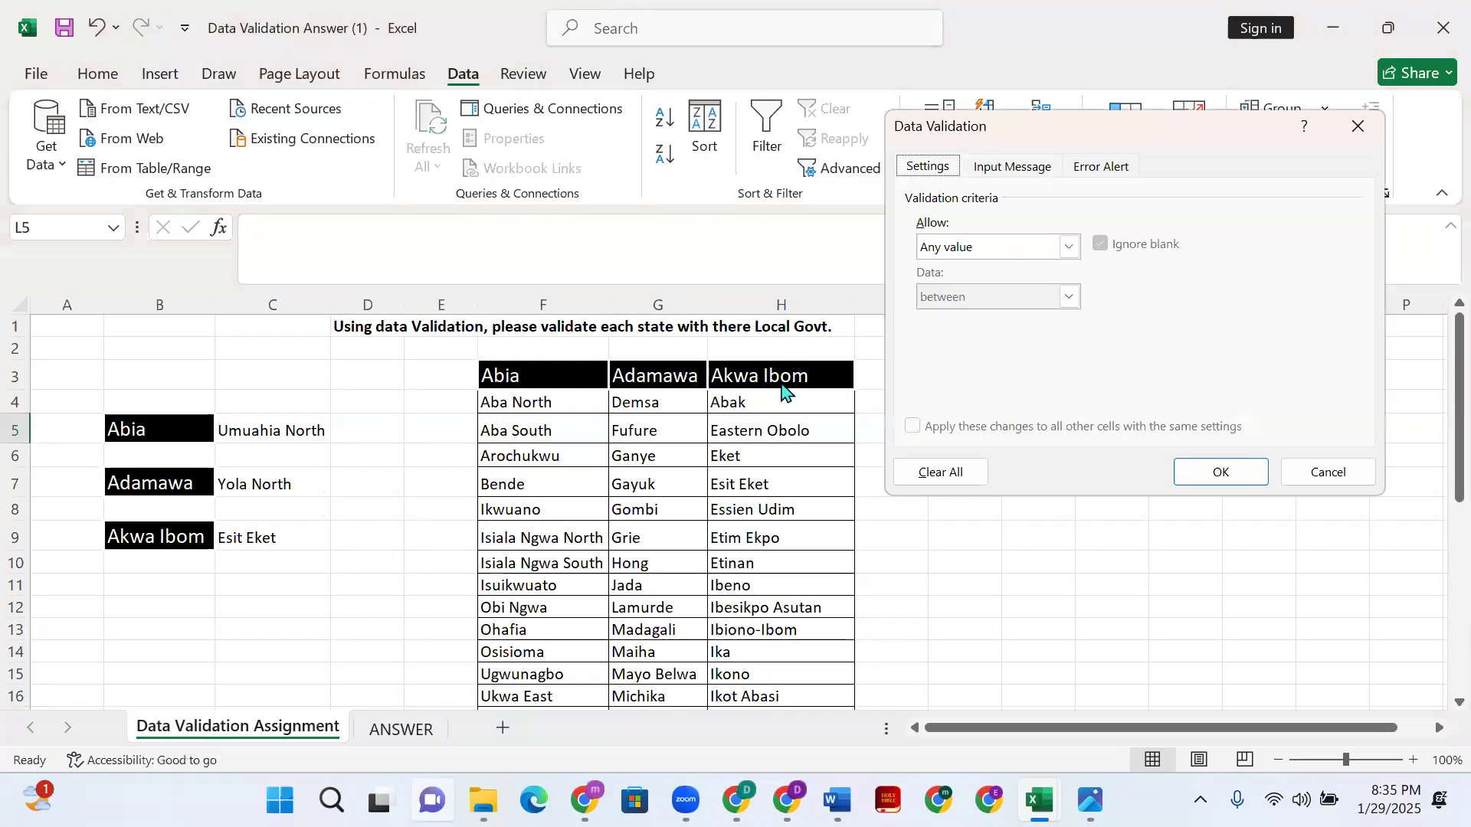
pyautogui.click(1068, 247)
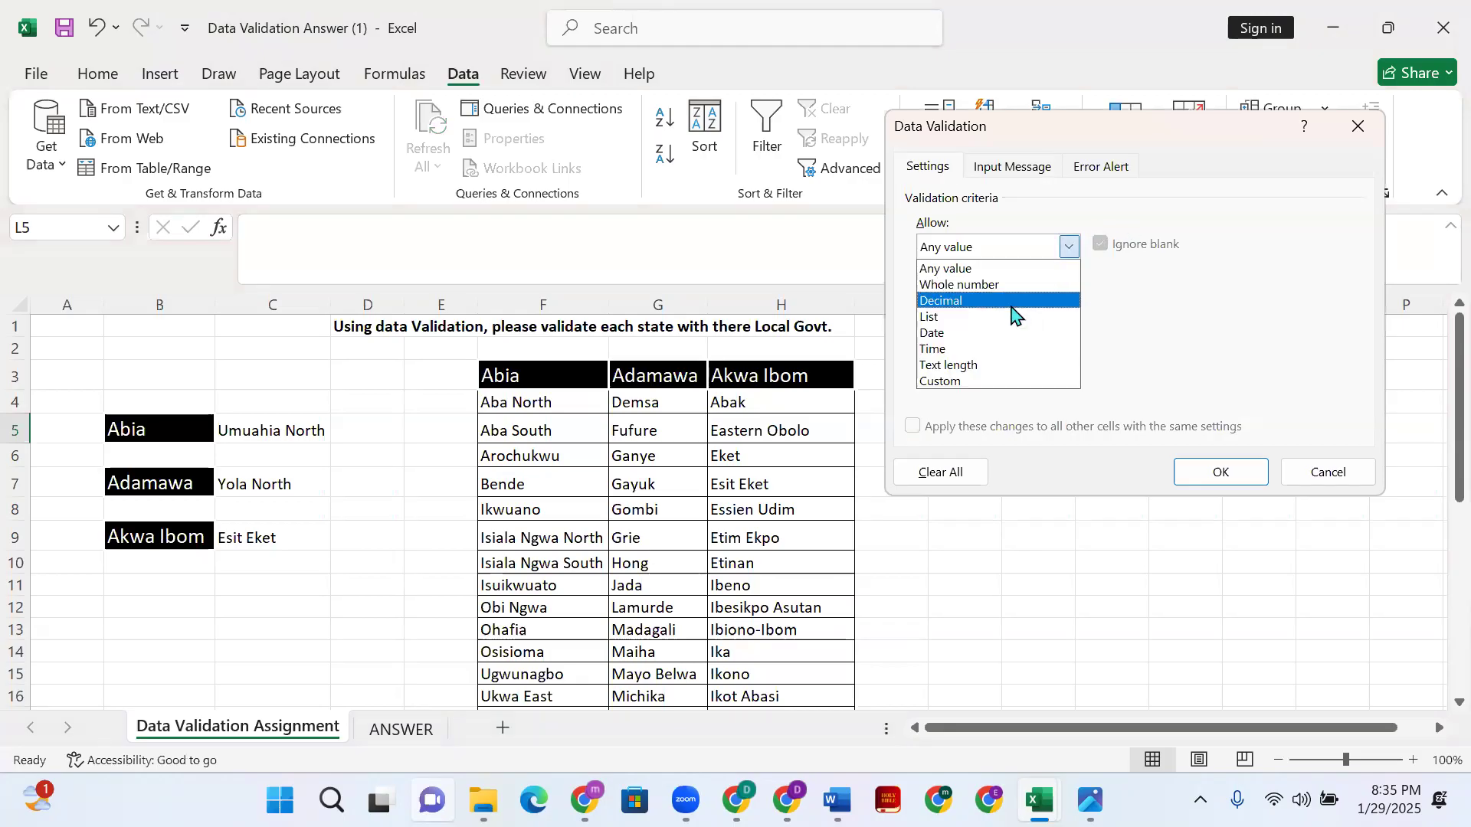
pyautogui.click(1009, 317)
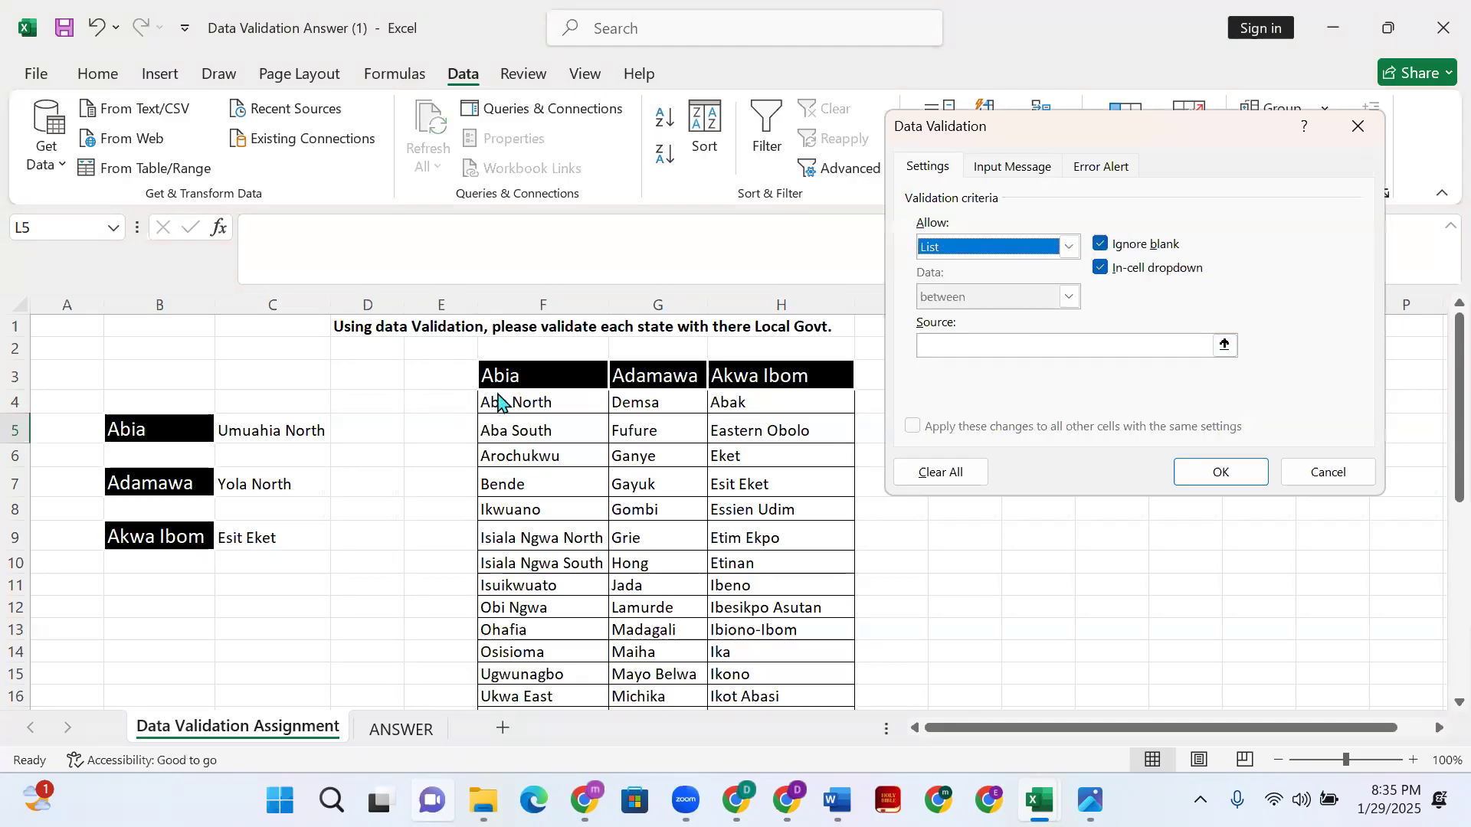
pyautogui.click(1063, 344)
pyautogui.click(530, 401)
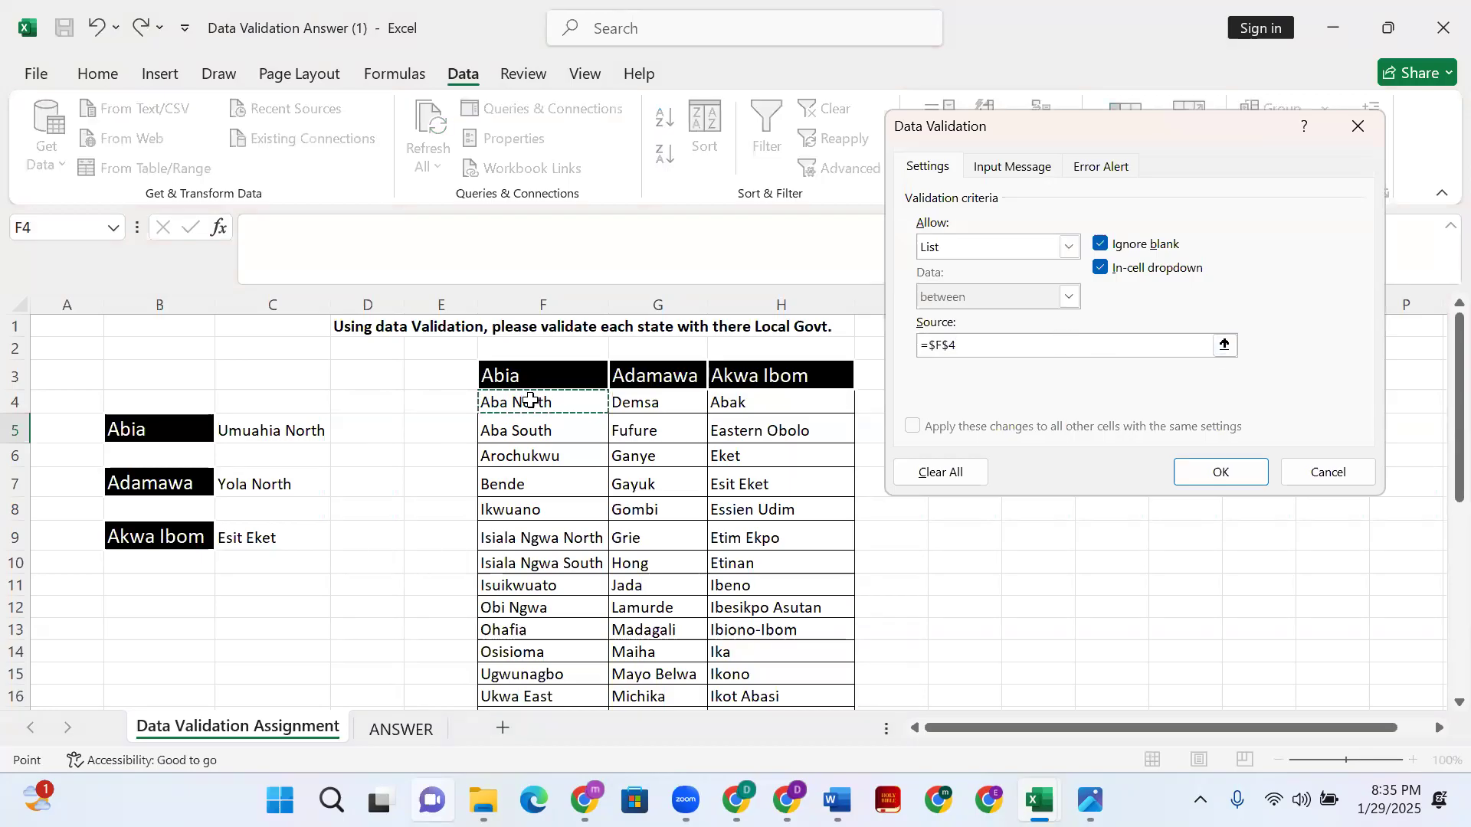
pyautogui.hotkey('ctrl', 'shift', 'Down')
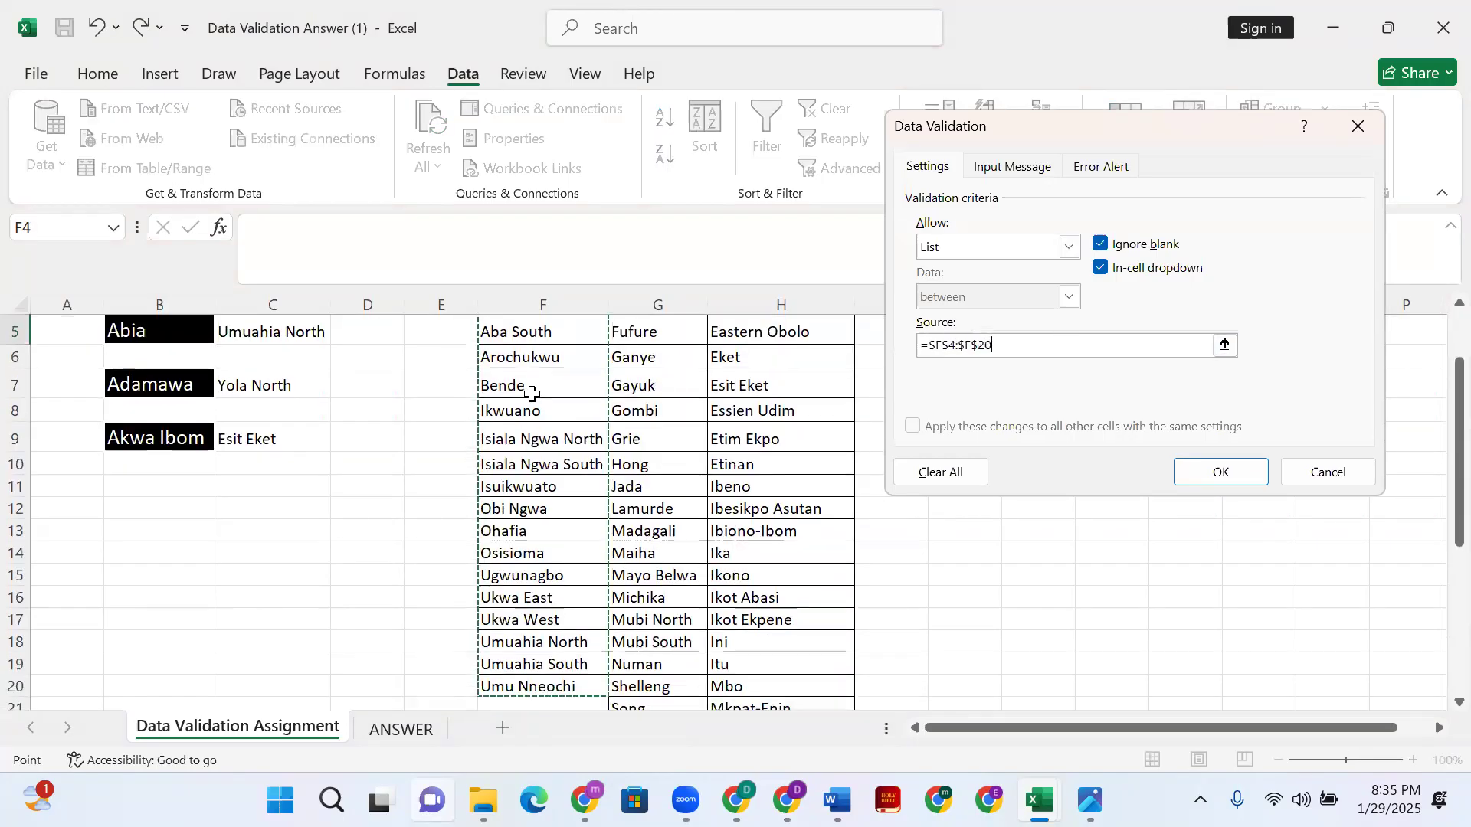
pyautogui.click(1220, 470)
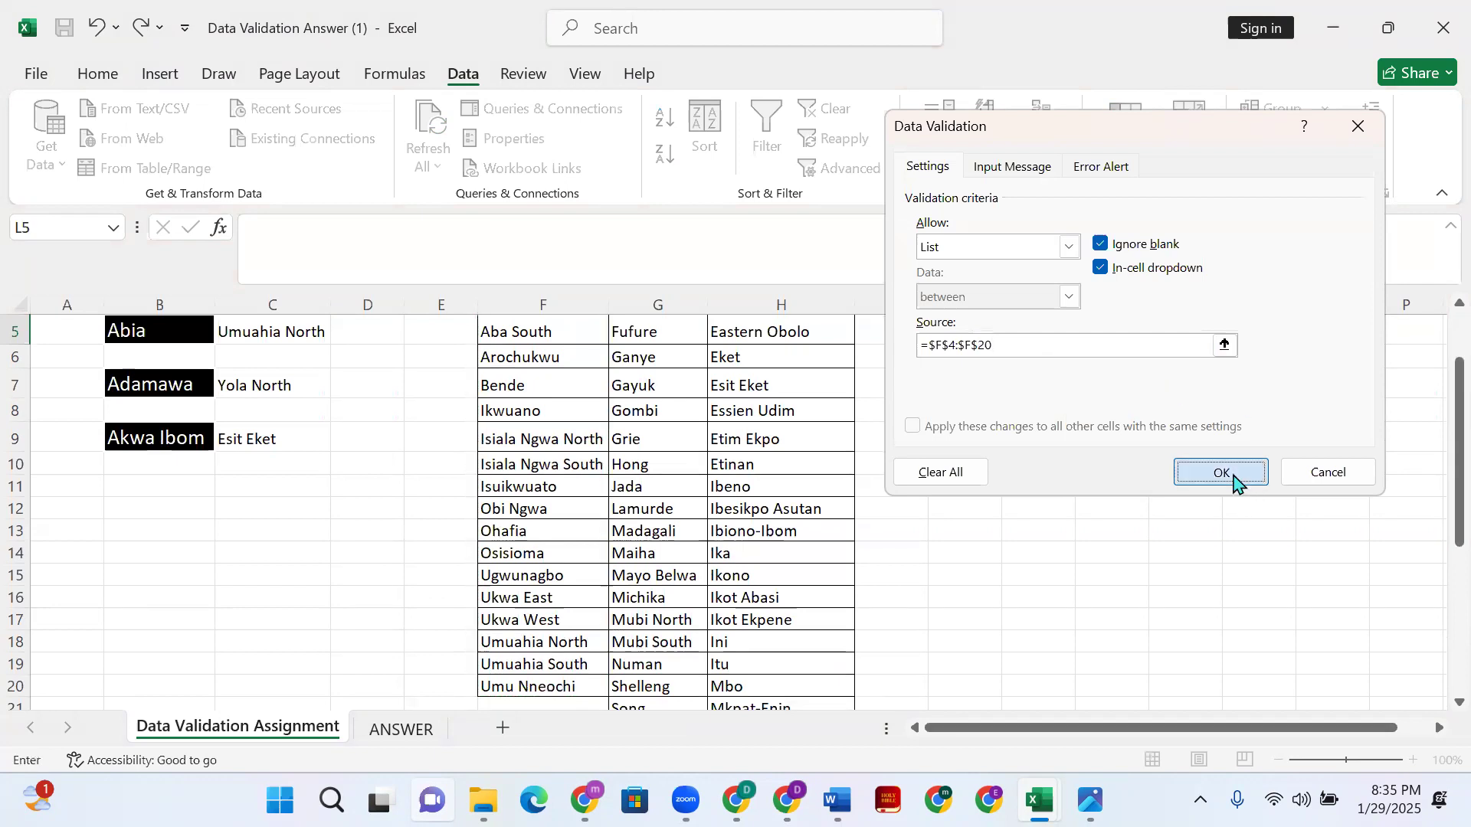
# - Pick Ukwa East from L5's dropdown and autofit column L
pyautogui.scroll(2, 1174, 392)
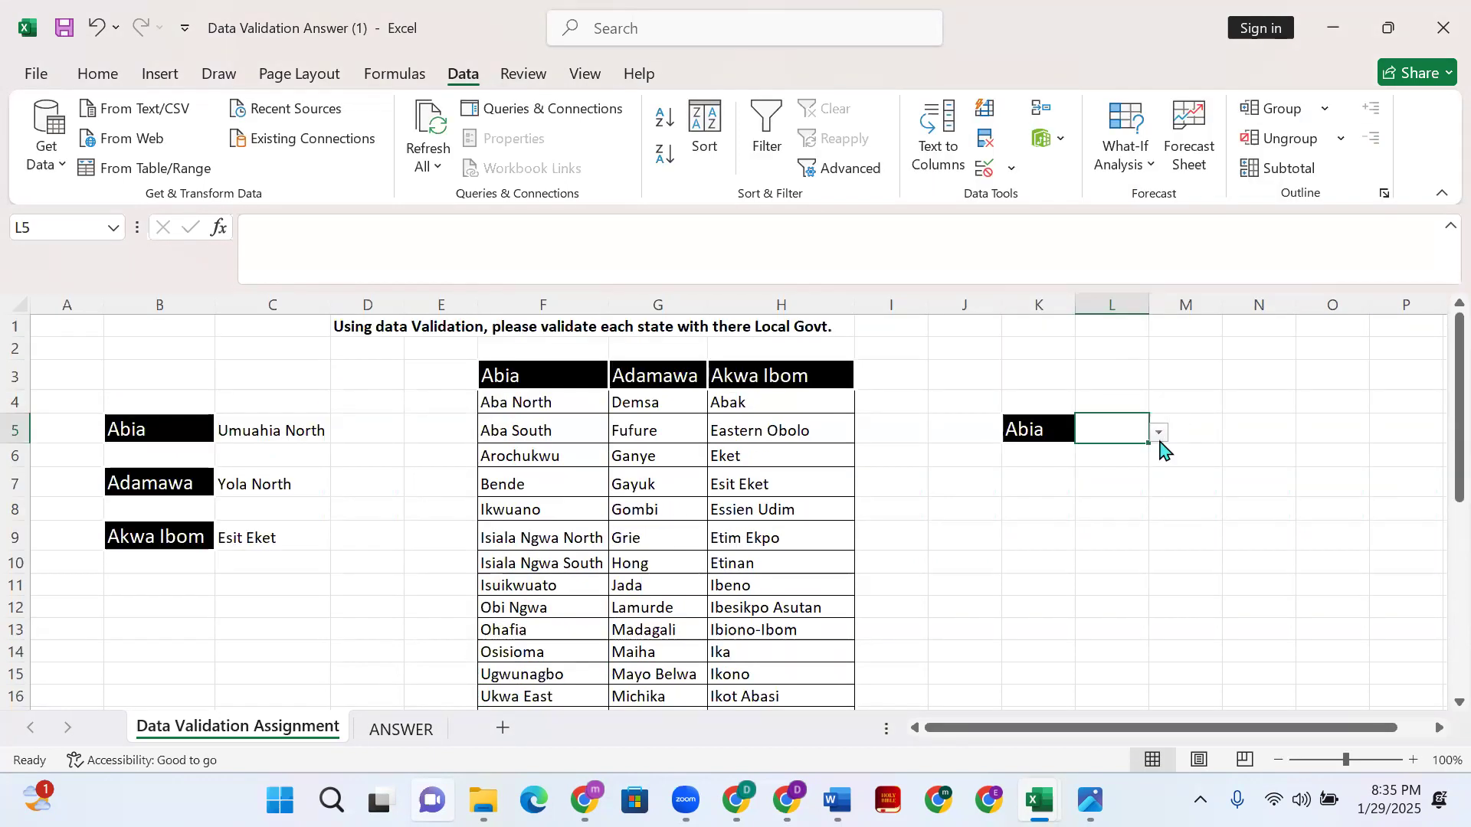
pyautogui.click(1158, 435)
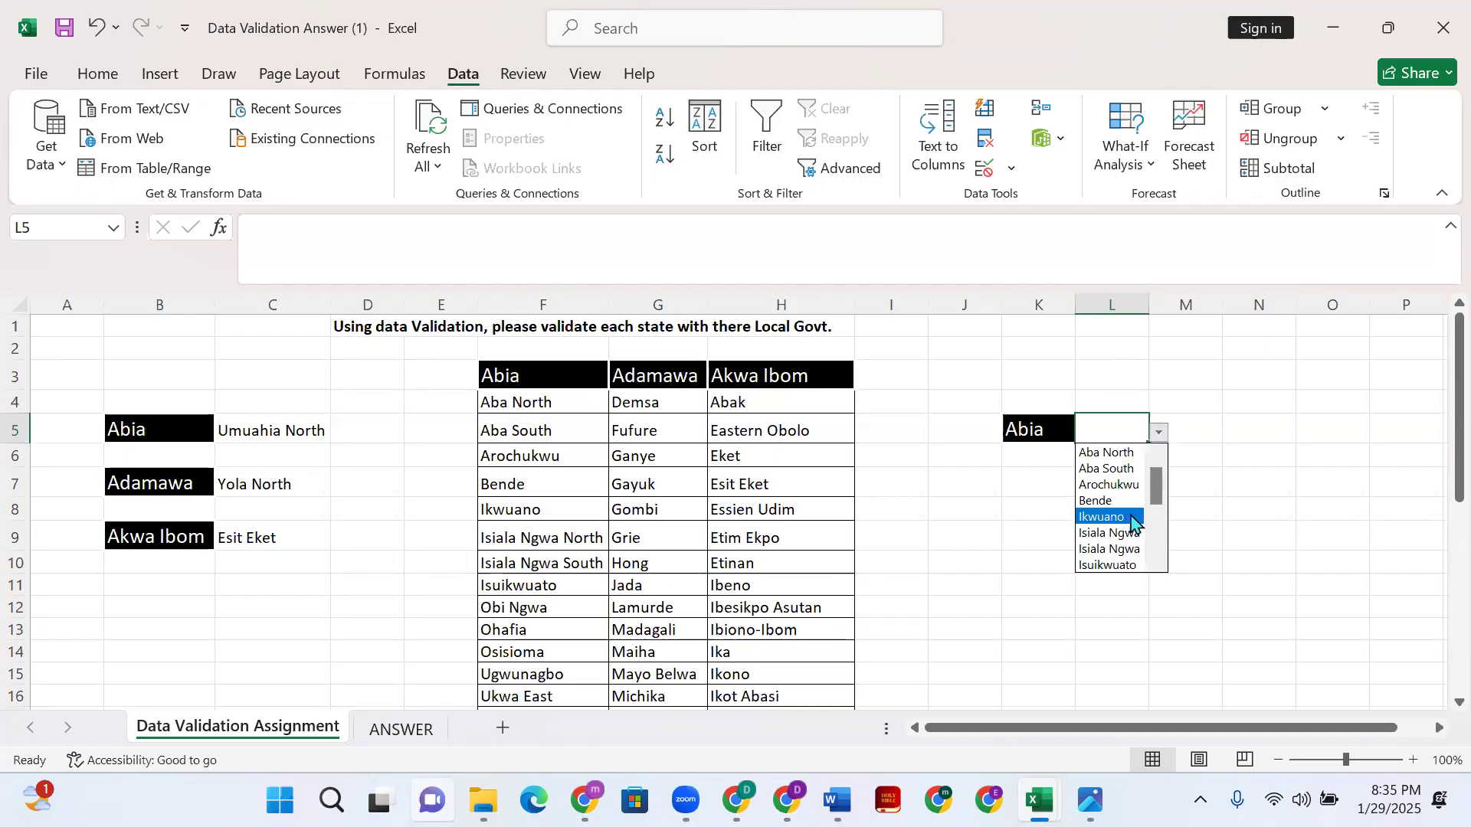
pyautogui.click(1155, 543)
pyautogui.click(1155, 557)
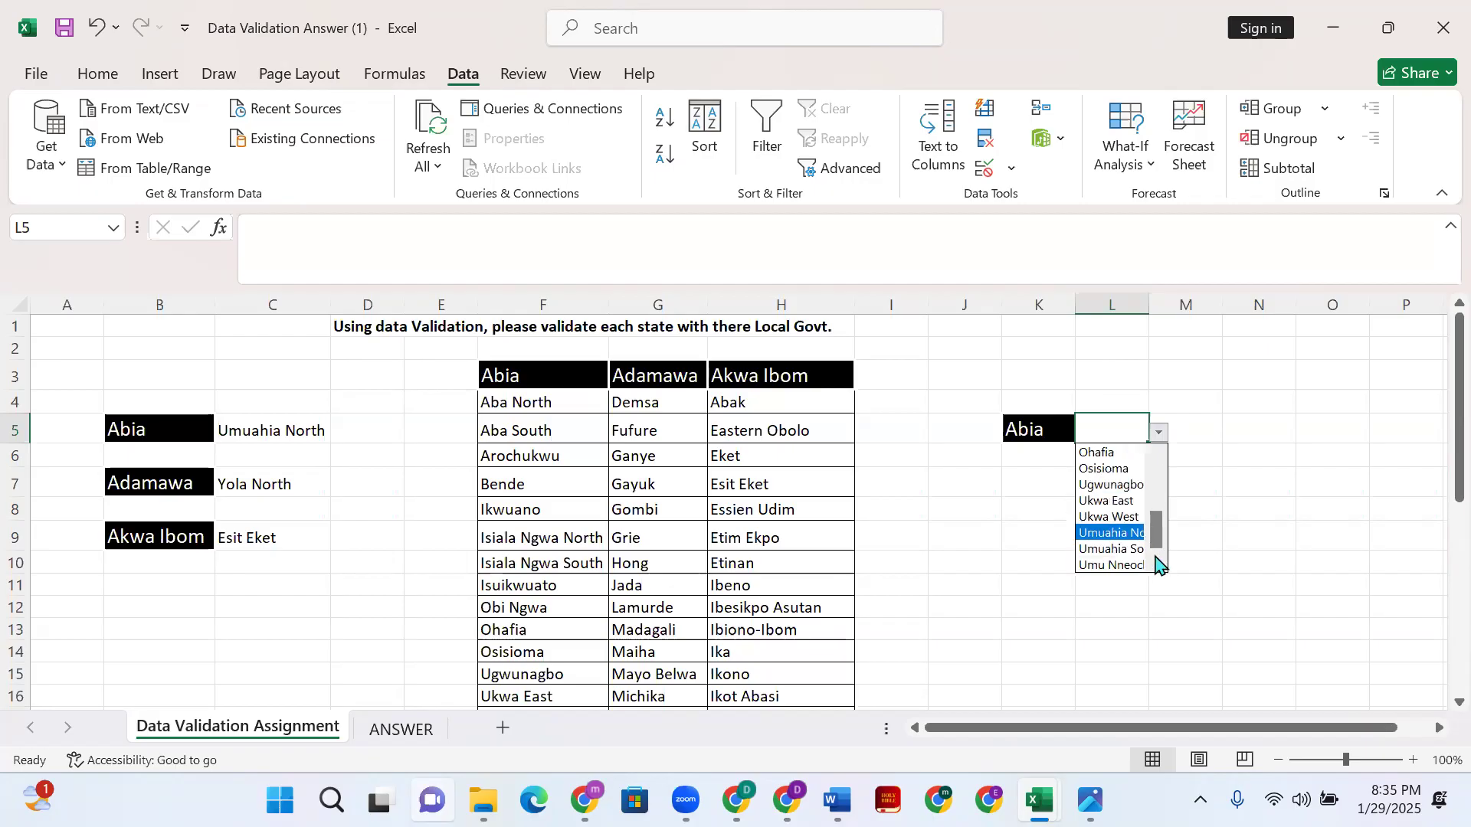
pyautogui.click(1115, 500)
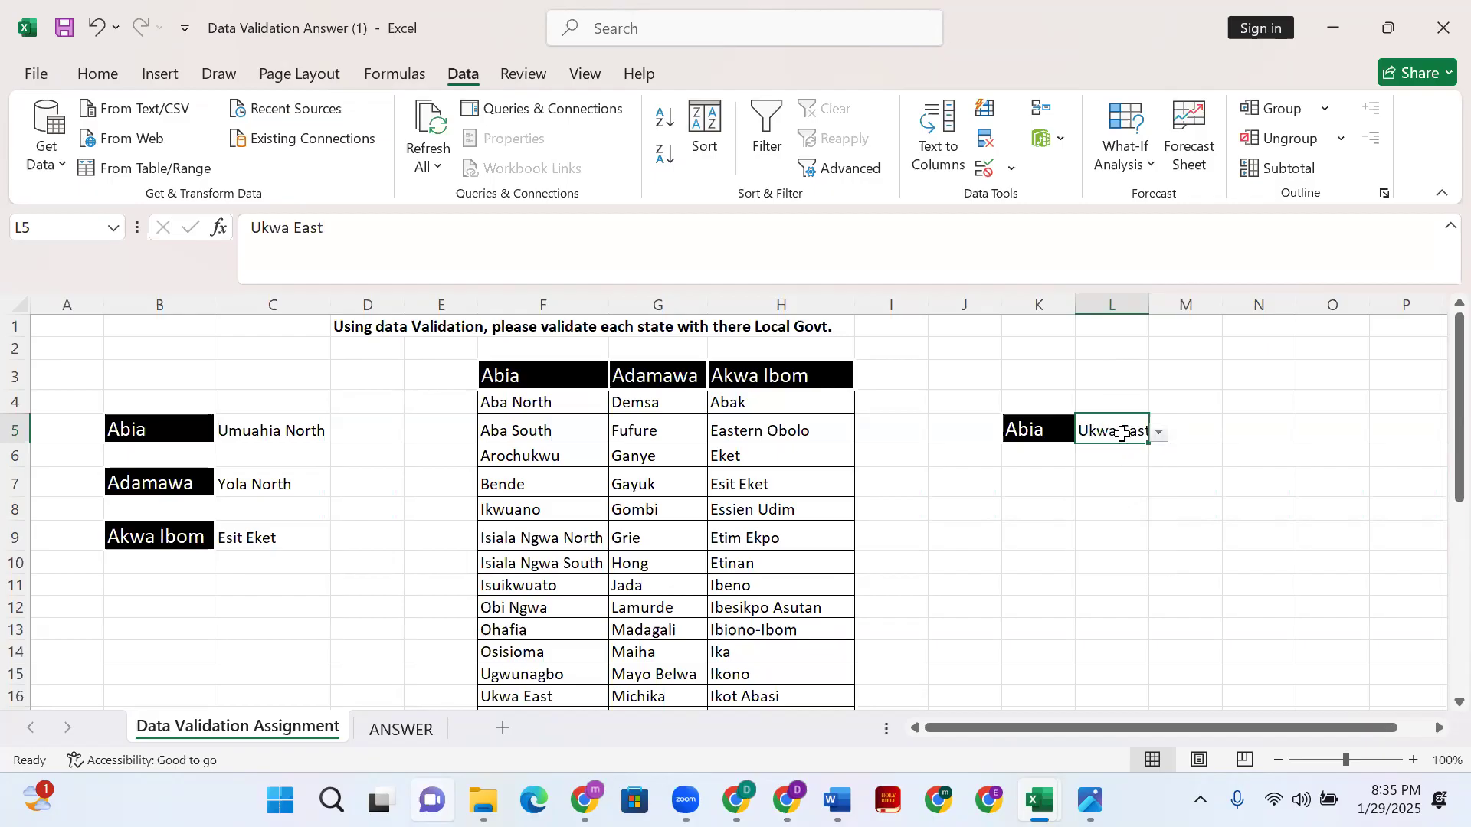
pyautogui.doubleClick(1149, 301)
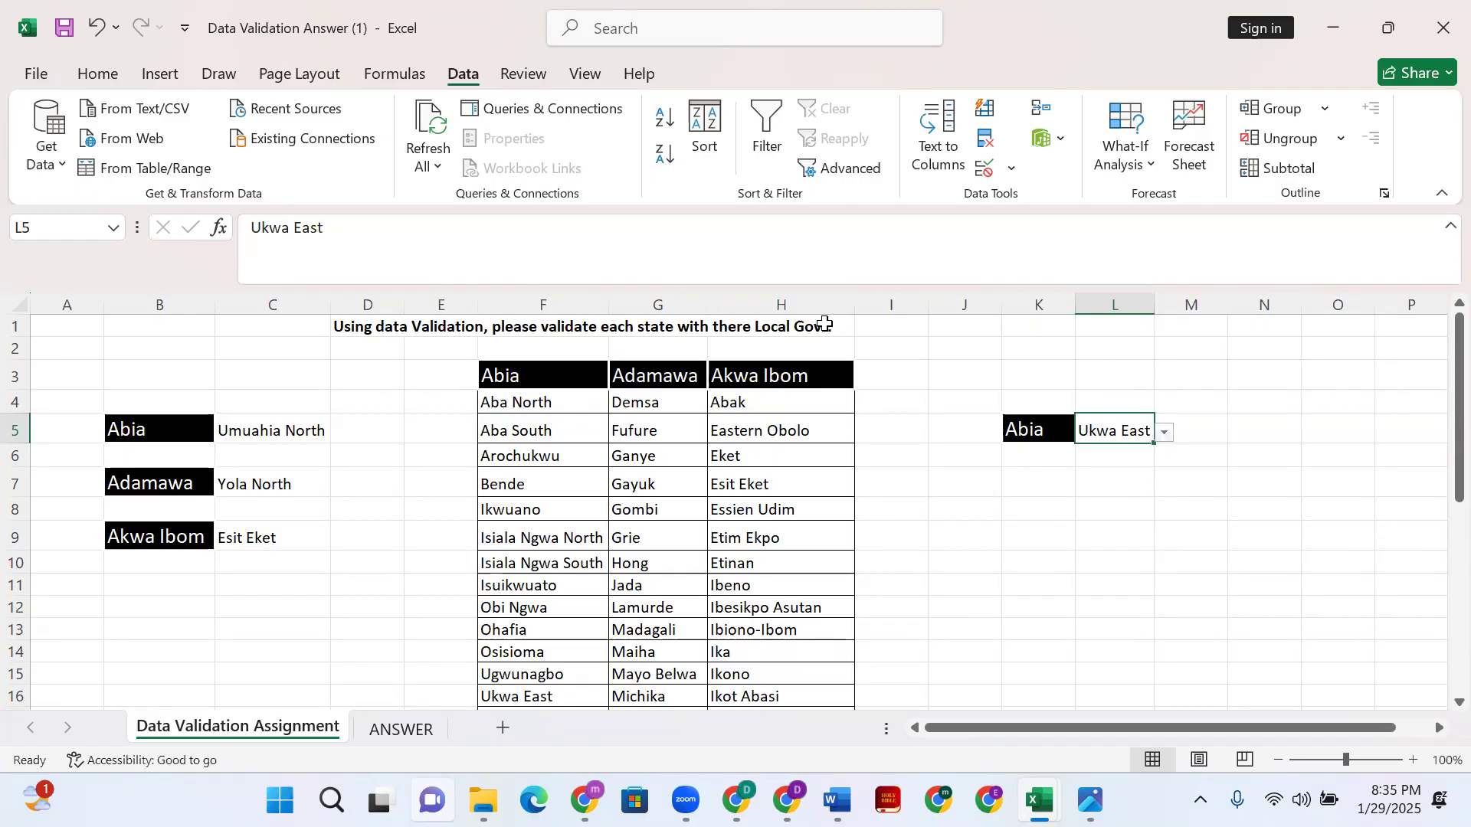
pyautogui.click(667, 371)
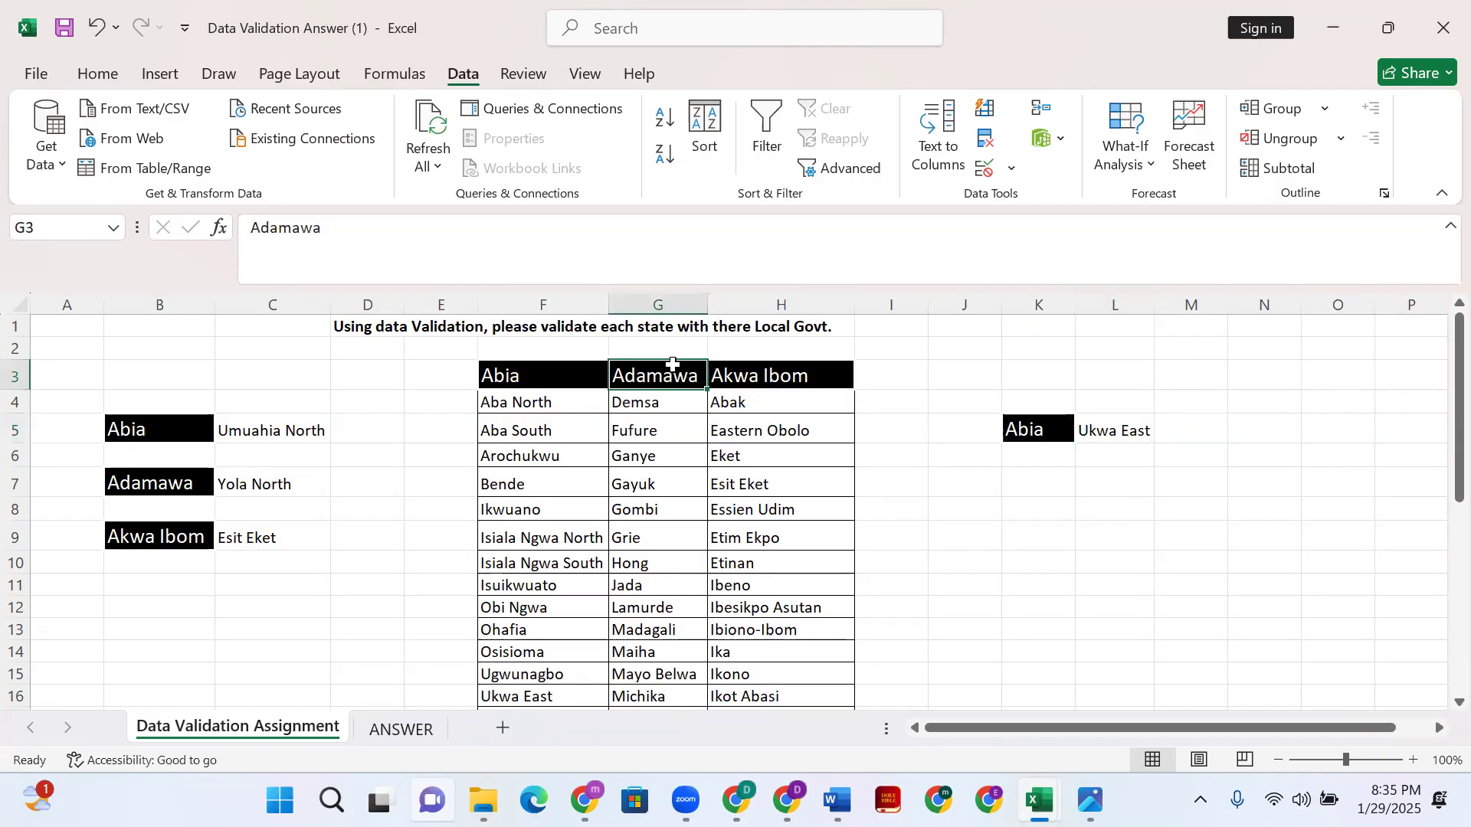
# - Paste the Adamawa heading into K7 and widen column K to fit it
pyautogui.hotkey('ctrl', 'c')
pyautogui.click(1042, 486)
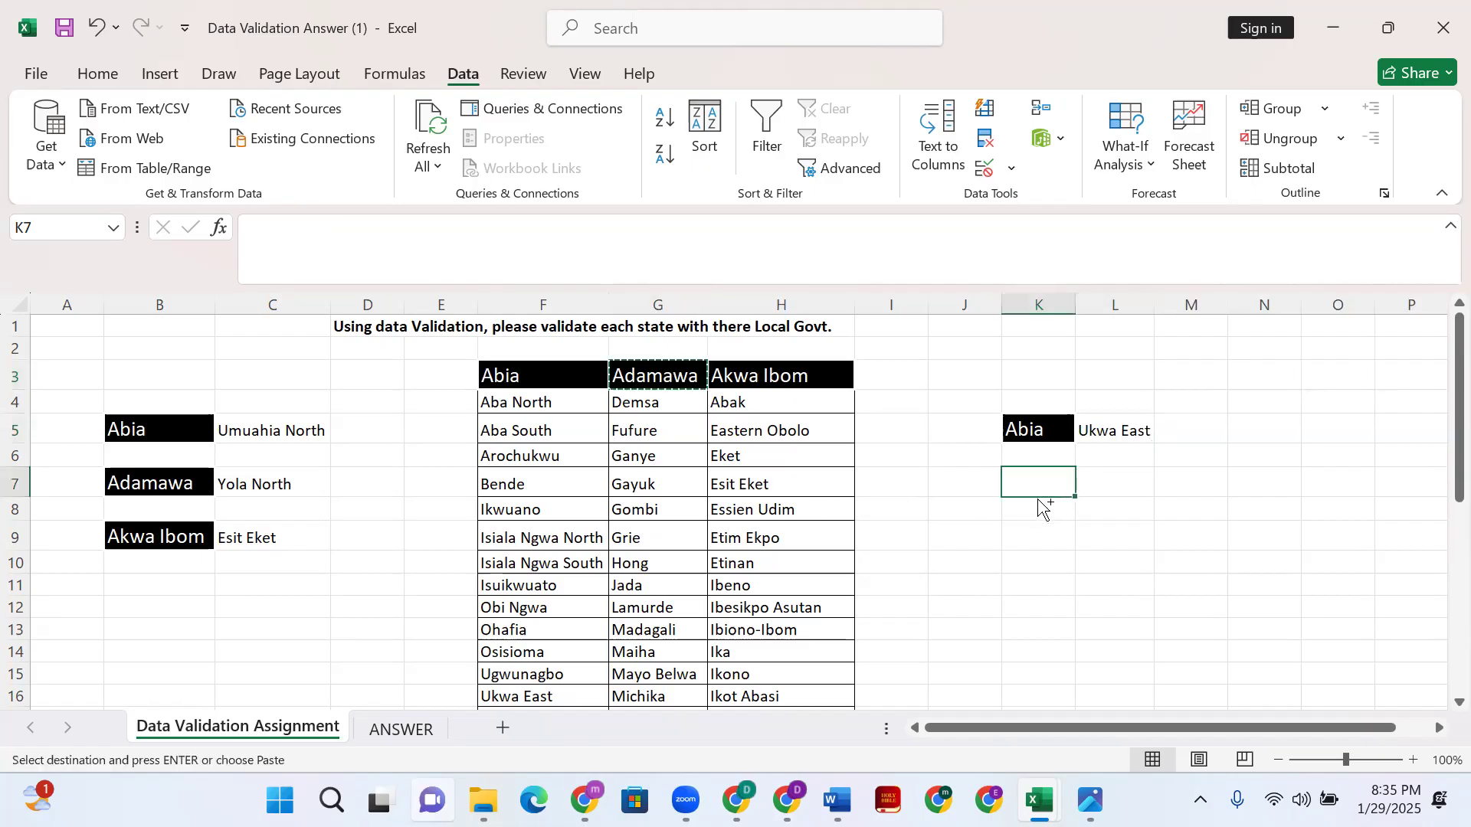
pyautogui.hotkey('ctrl', 'v')
pyautogui.press('ctrl')
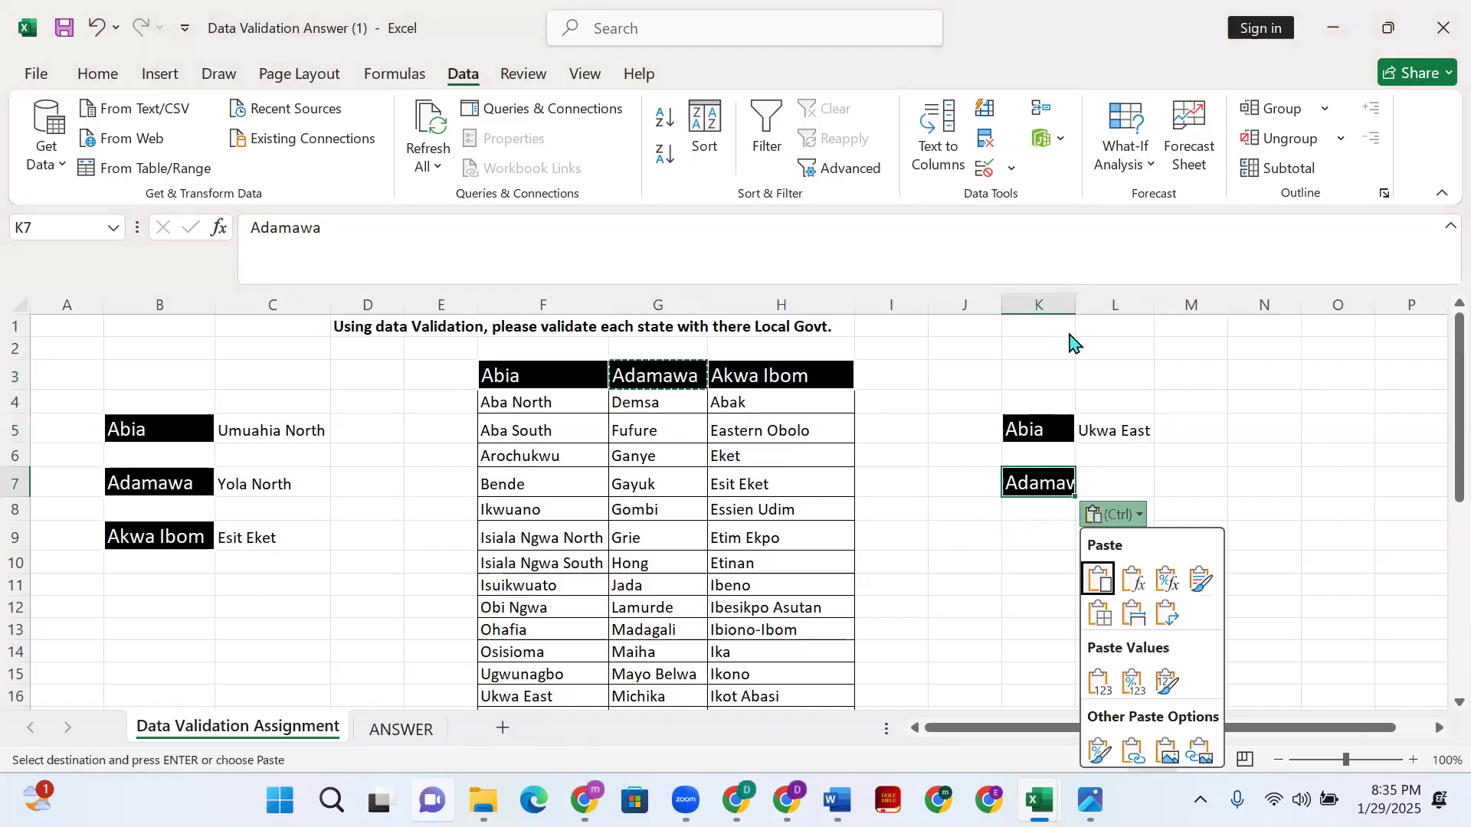
pyautogui.click(1068, 310)
pyautogui.moveTo(1068, 307); pyautogui.dragTo(1101, 307)
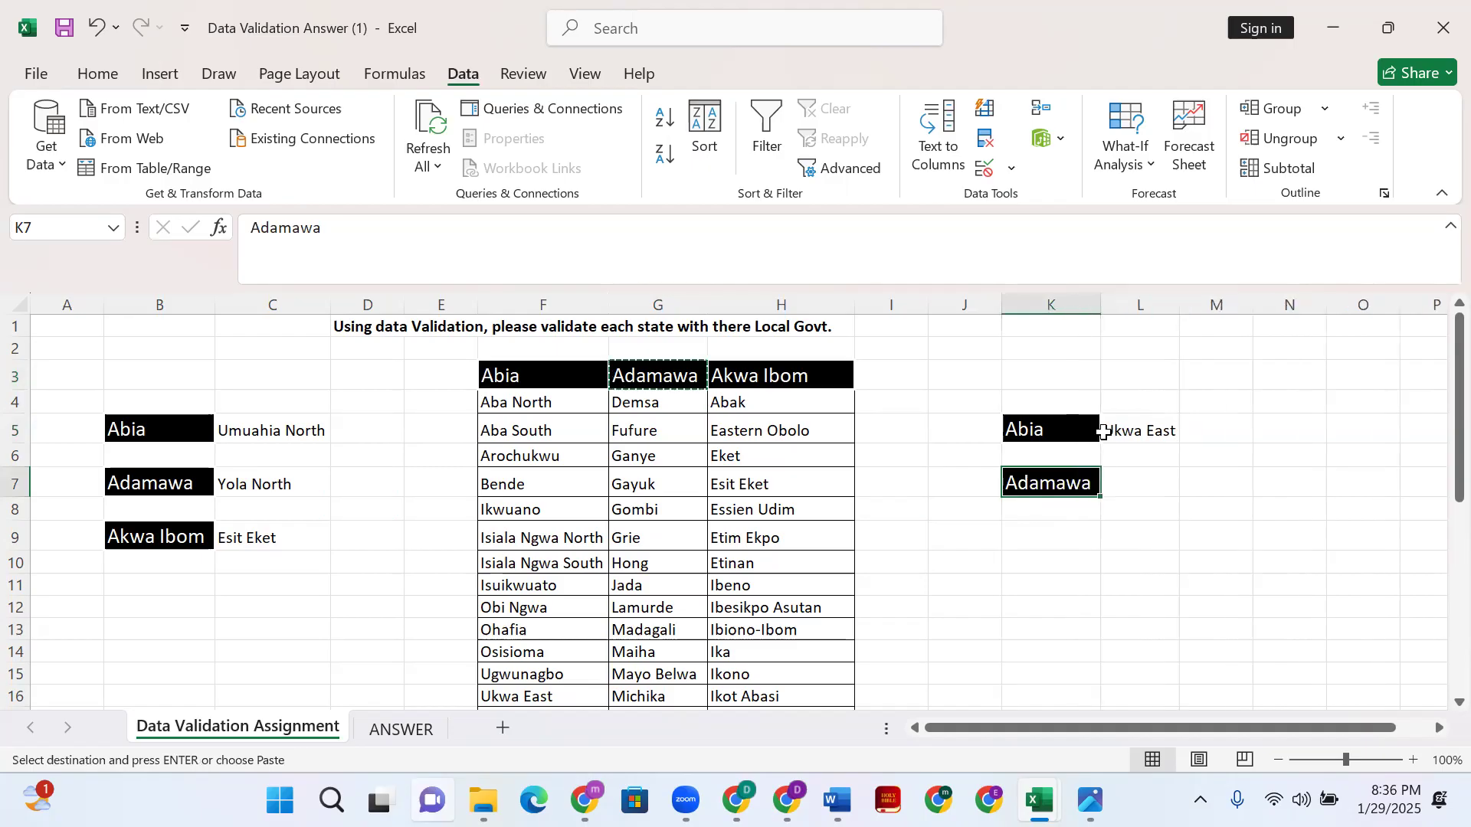
# - Give L7 a list validation with source =$G$4:$G$24
pyautogui.click(1118, 499)
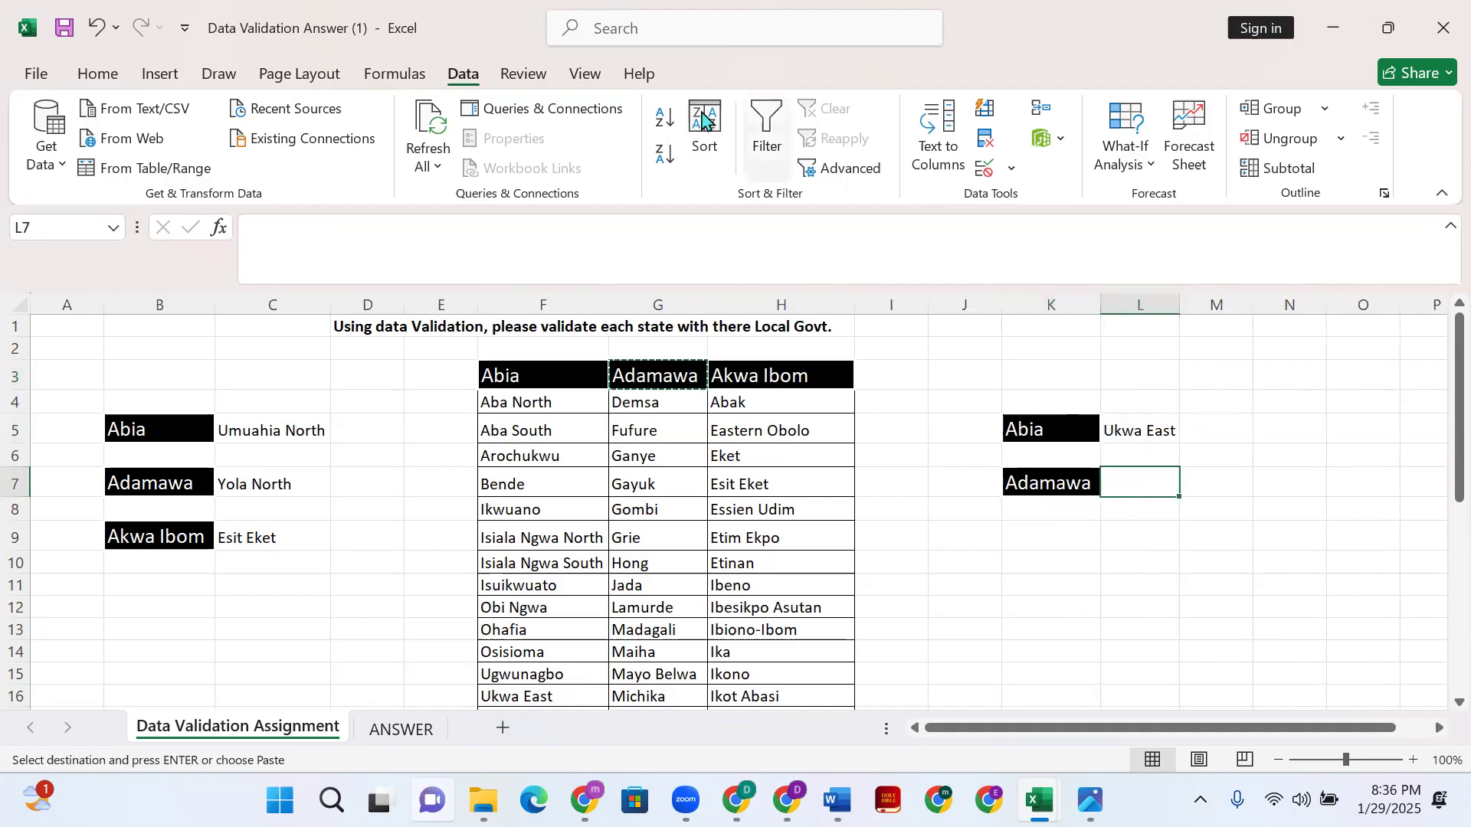
pyautogui.click(1011, 170)
pyautogui.click(1030, 201)
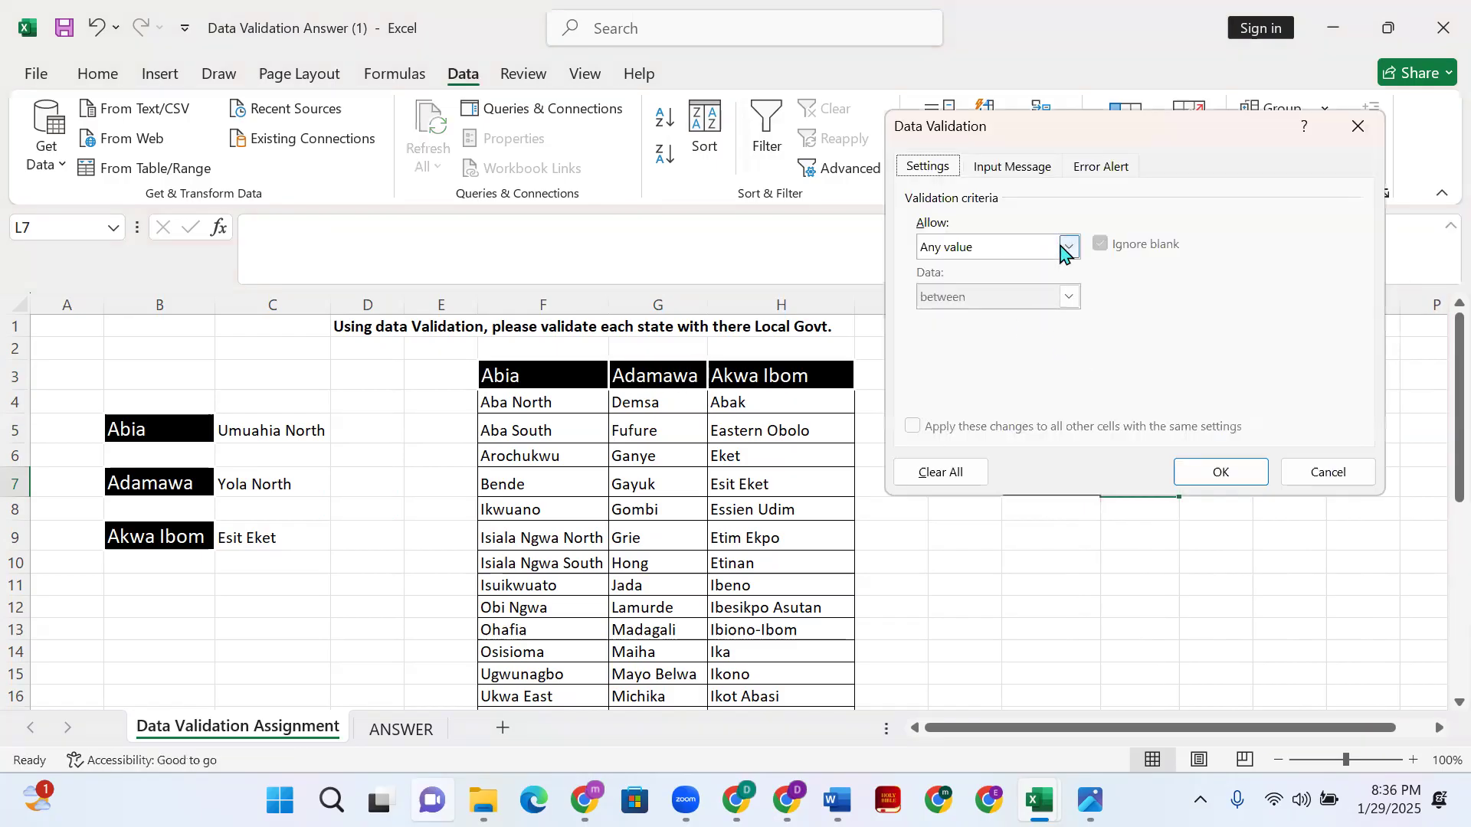
pyautogui.click(1068, 246)
pyautogui.click(1010, 317)
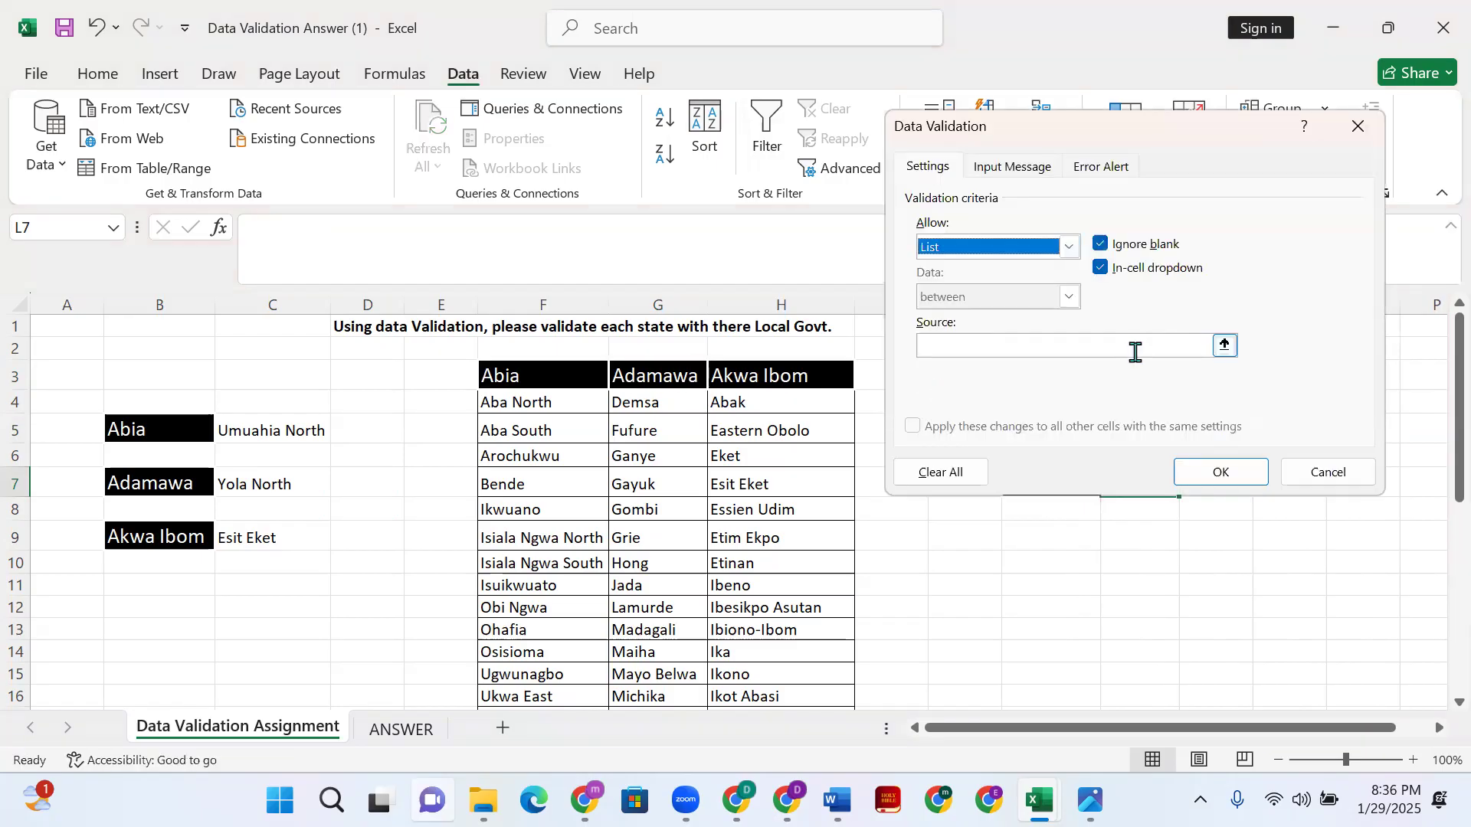
pyautogui.click(1136, 352)
pyautogui.click(676, 406)
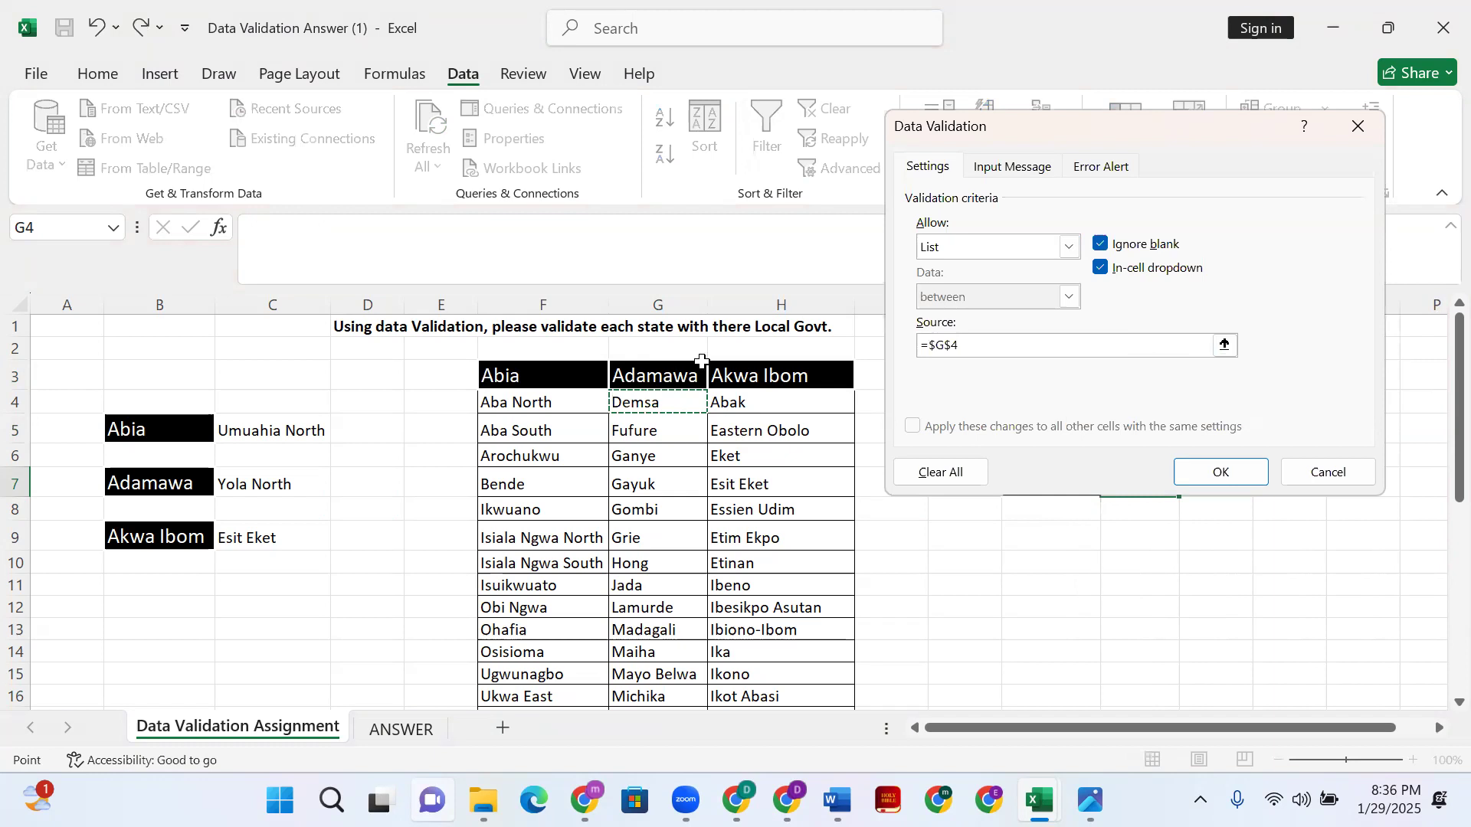
pyautogui.moveTo(702, 361); pyautogui.dragTo(658, 692)
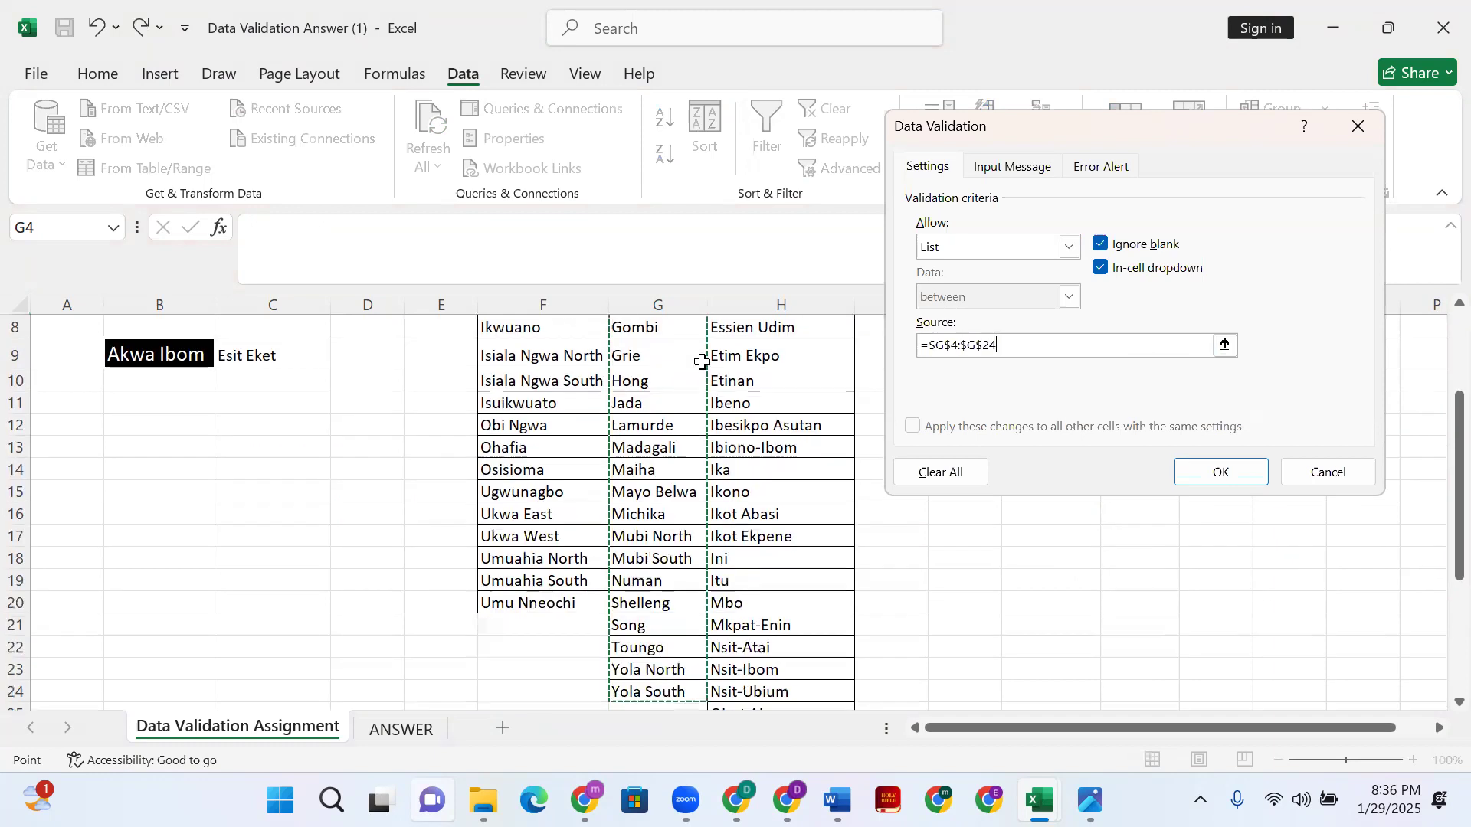
pyautogui.click(1220, 469)
# - Set L7 to Michika from its dropdown, replacing an initial Grie pick
pyautogui.scroll(3, 1201, 471)
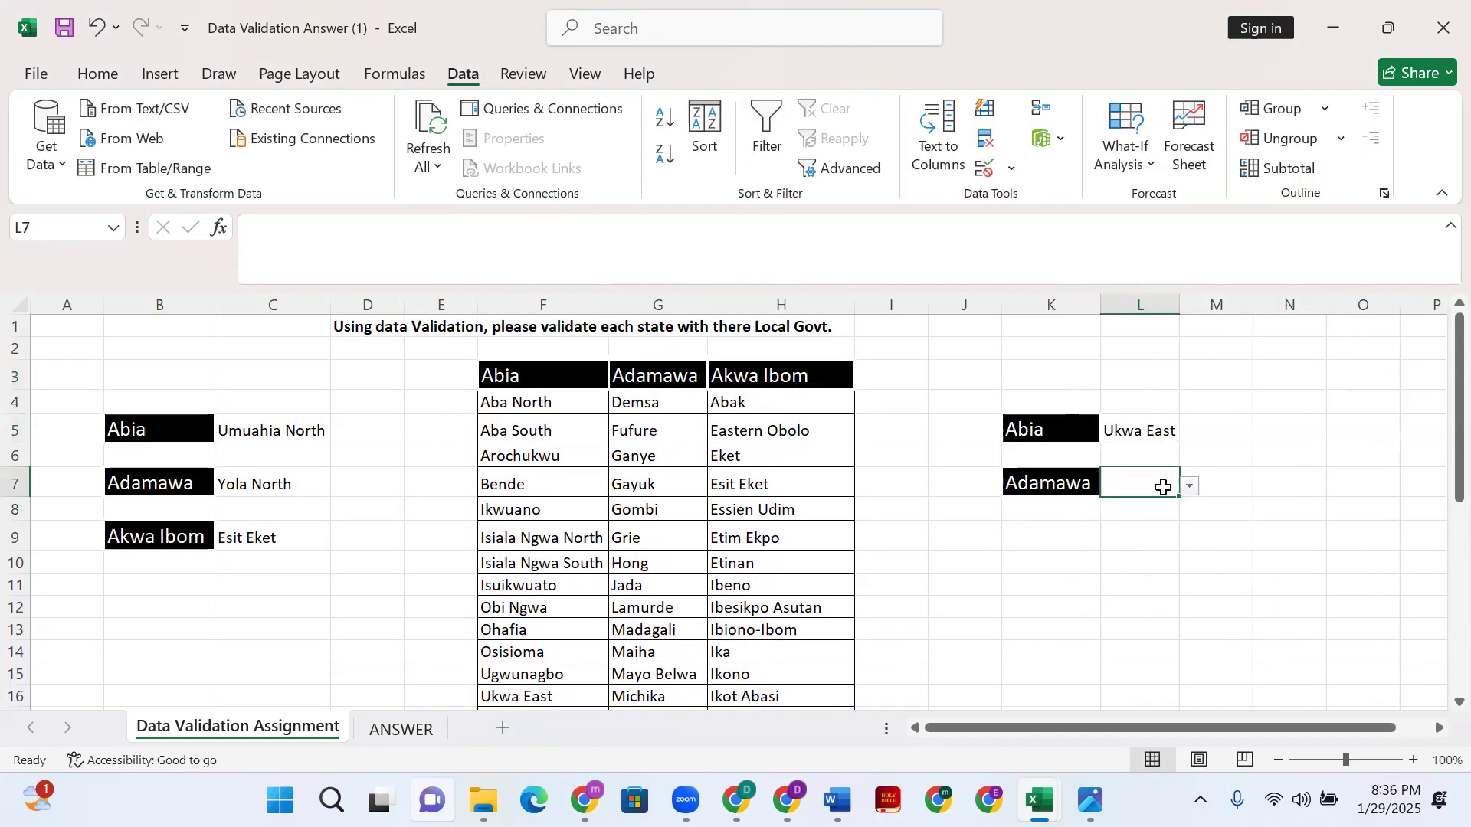
pyautogui.click(1190, 485)
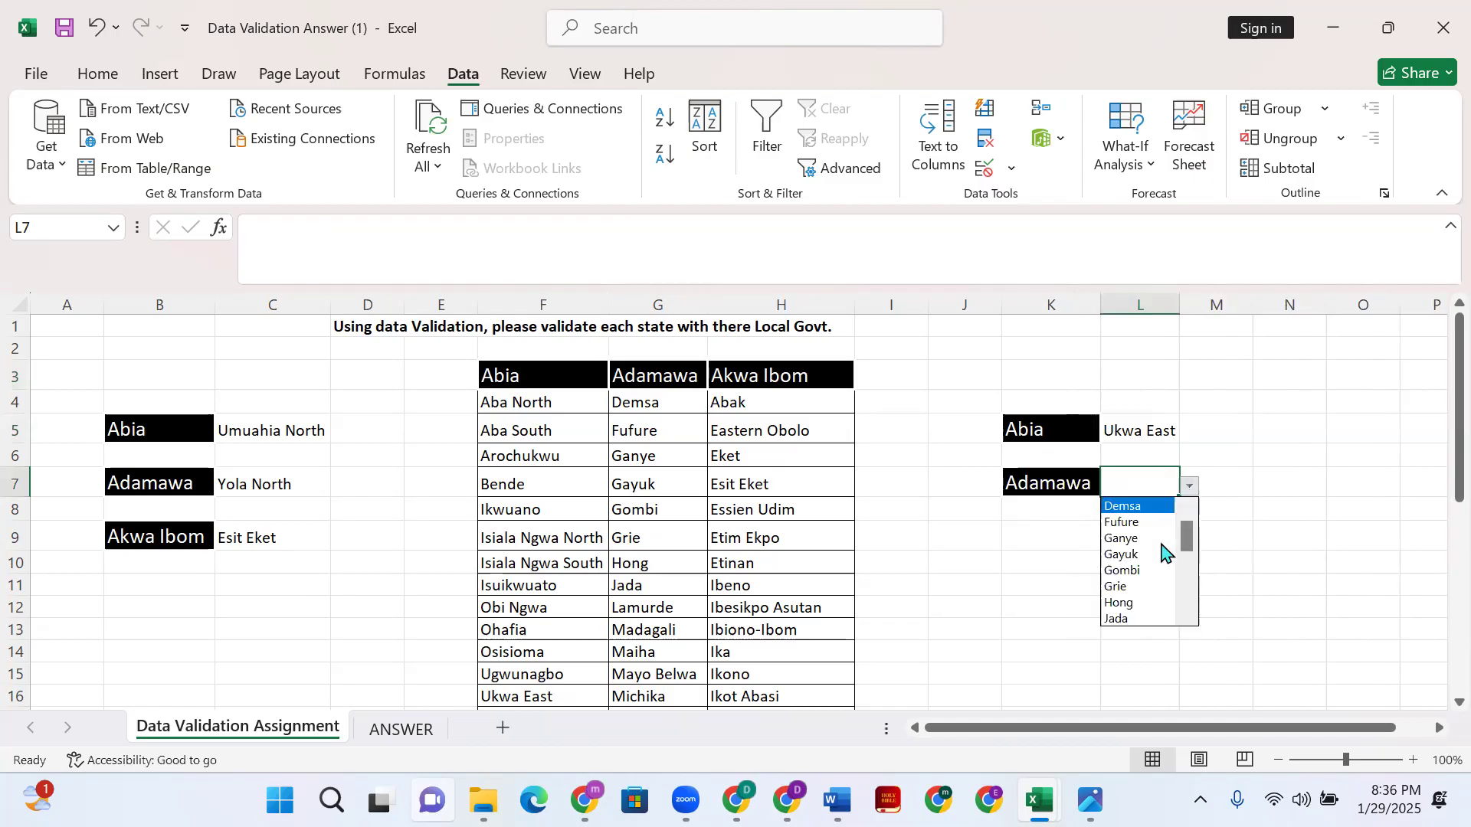
pyautogui.click(1132, 586)
pyautogui.click(1190, 486)
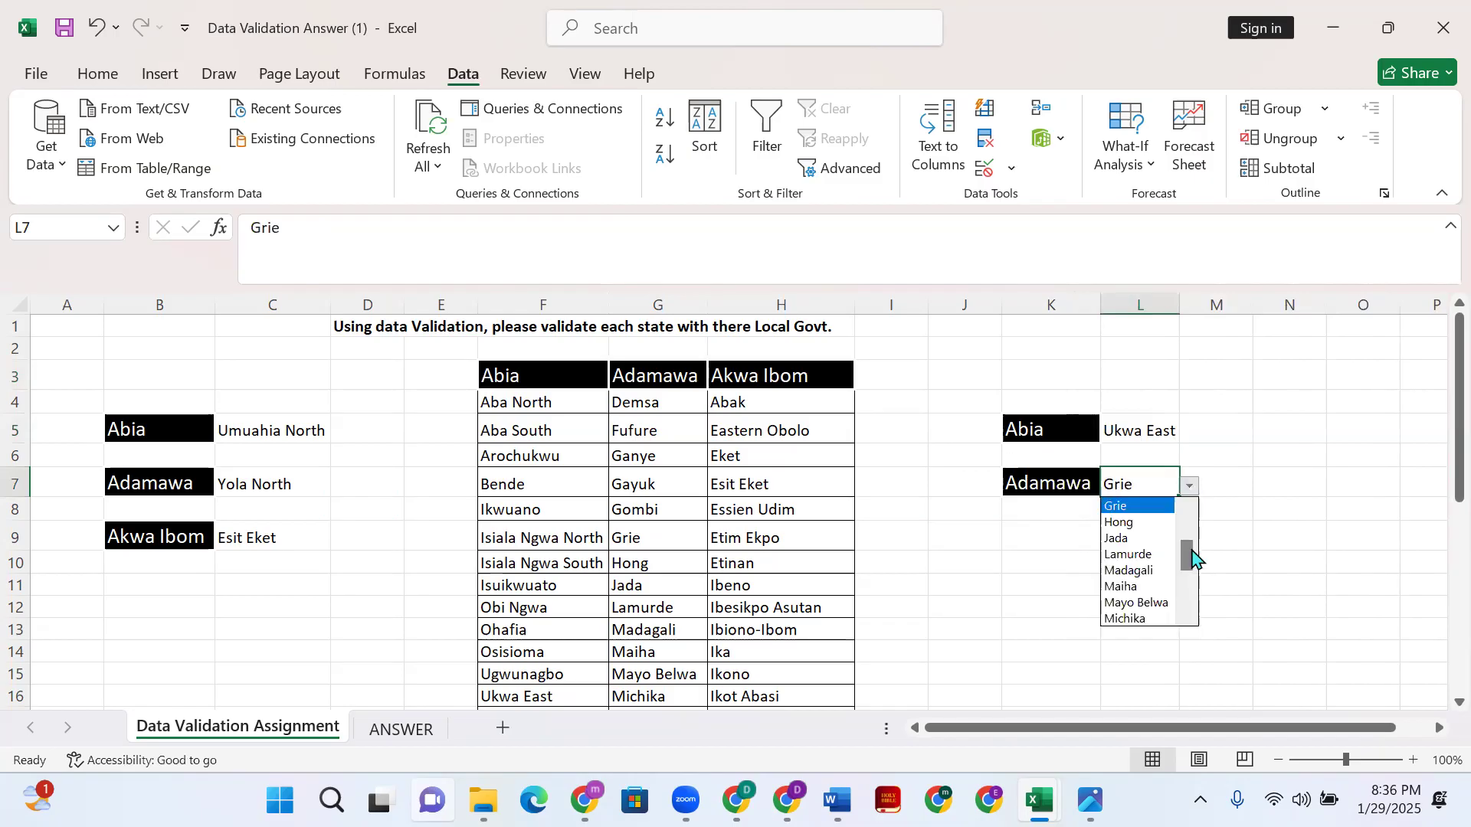
pyautogui.click(1156, 614)
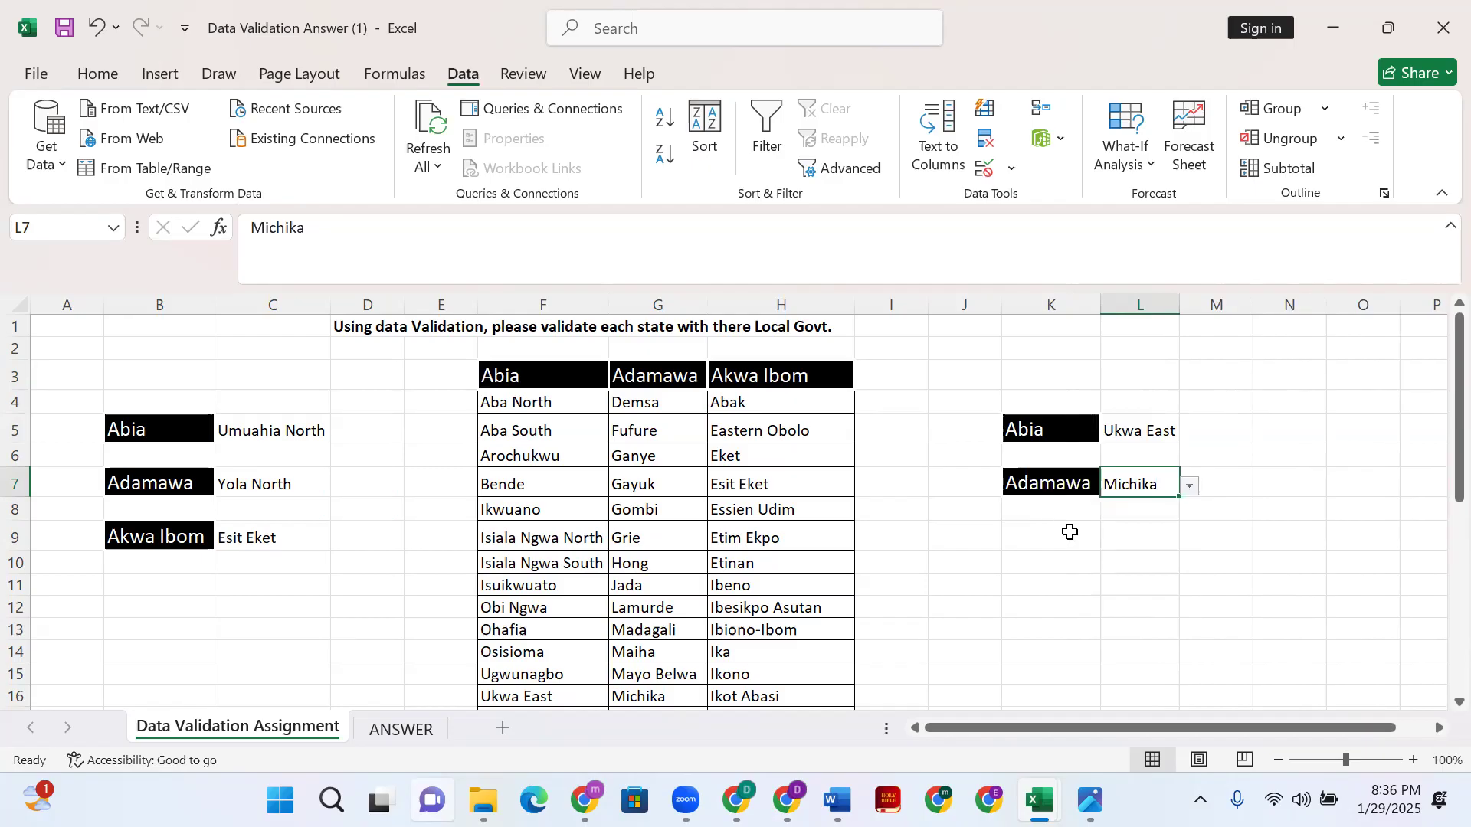
pyautogui.click(1071, 532)
pyautogui.click(828, 373)
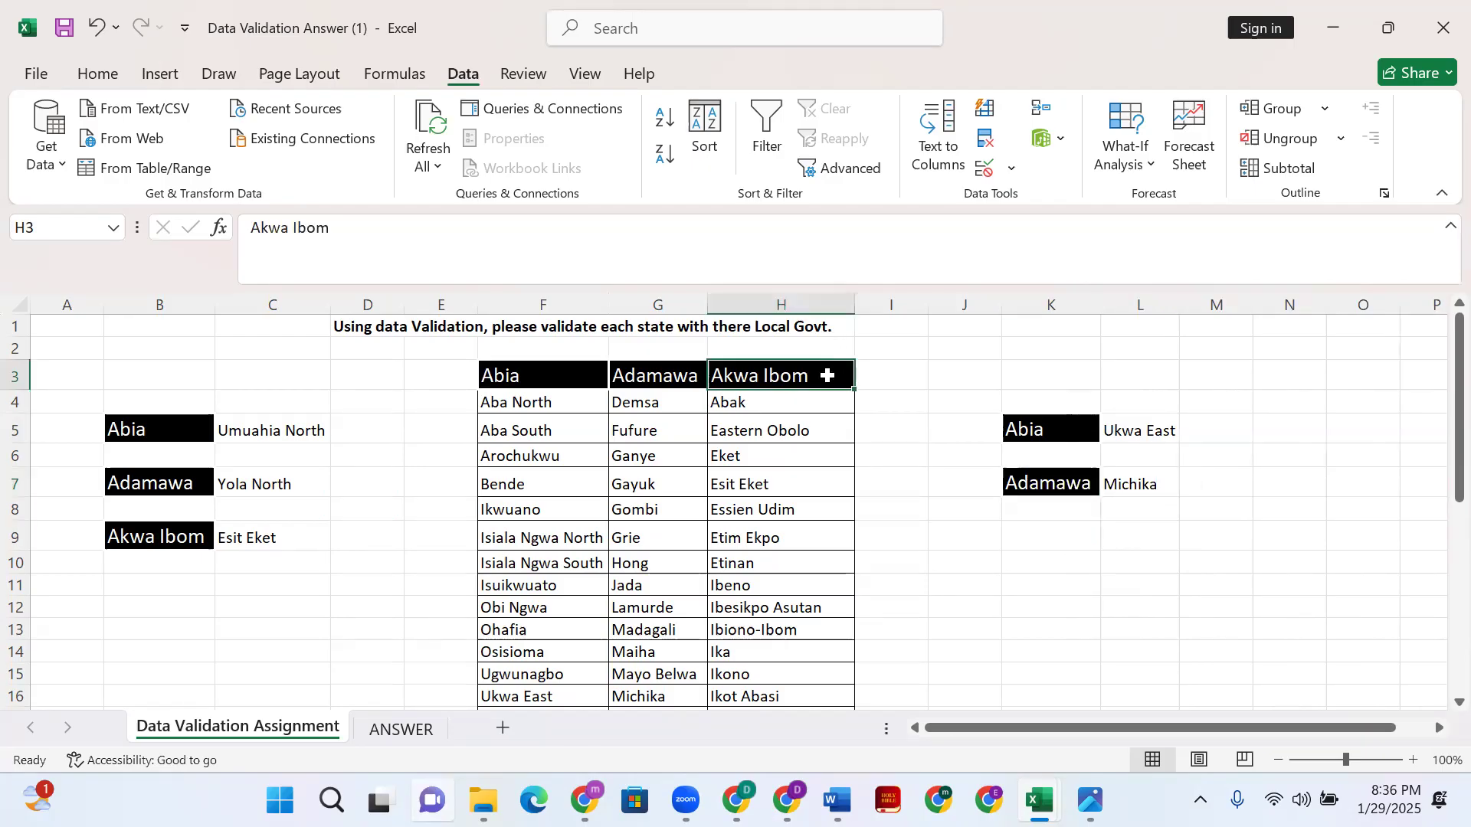
# - Copy the Akwa Ibom header from H3 into K9 and widen column K
pyautogui.hotkey('ctrl', 'shift', 'Left')
pyautogui.hotkey('ctrl', 'shift', 'Down')
pyautogui.scroll(1, 813, 437)
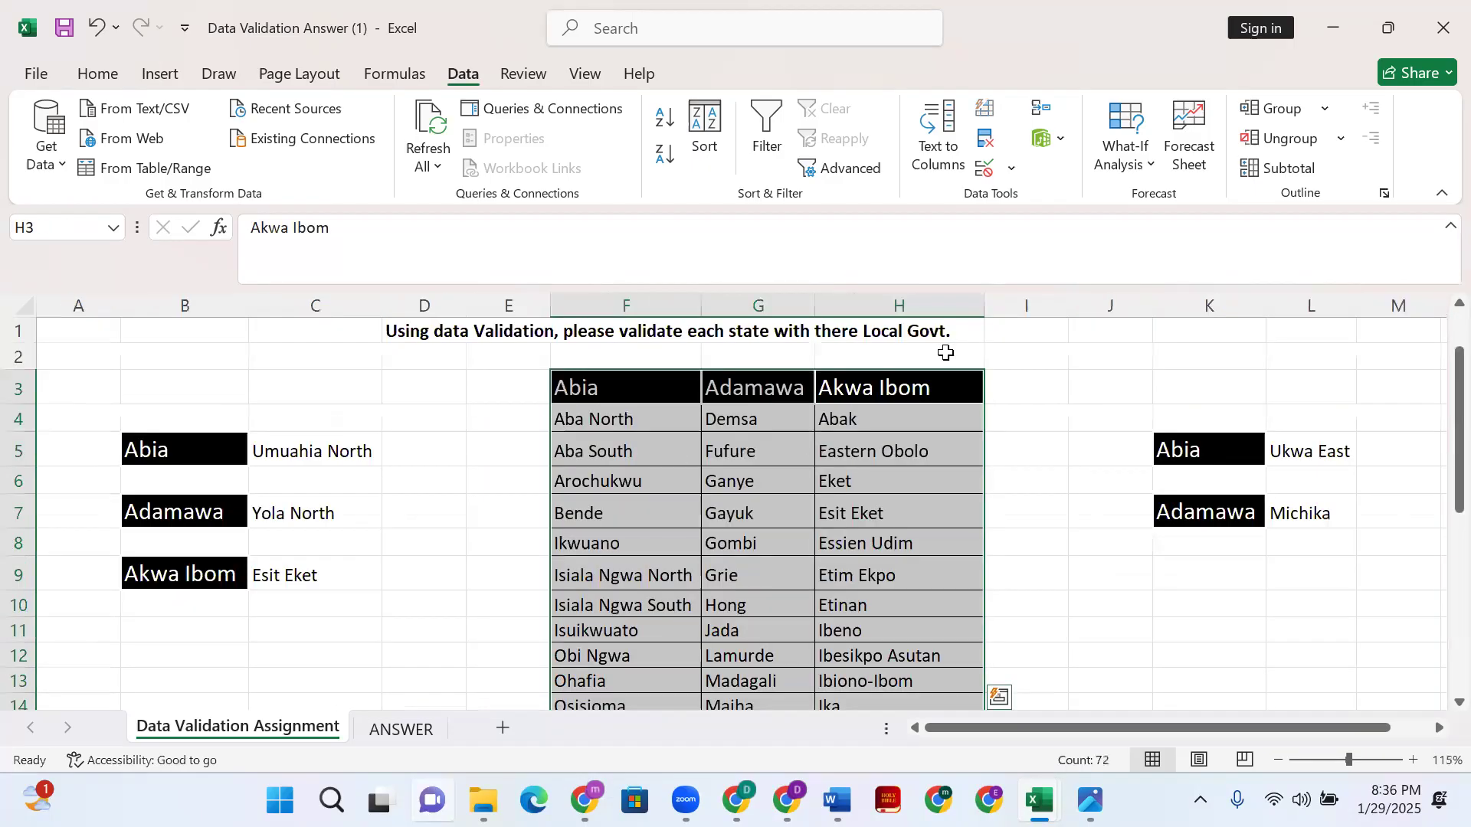
pyautogui.click(932, 386)
pyautogui.hotkey('ctrl', 'c')
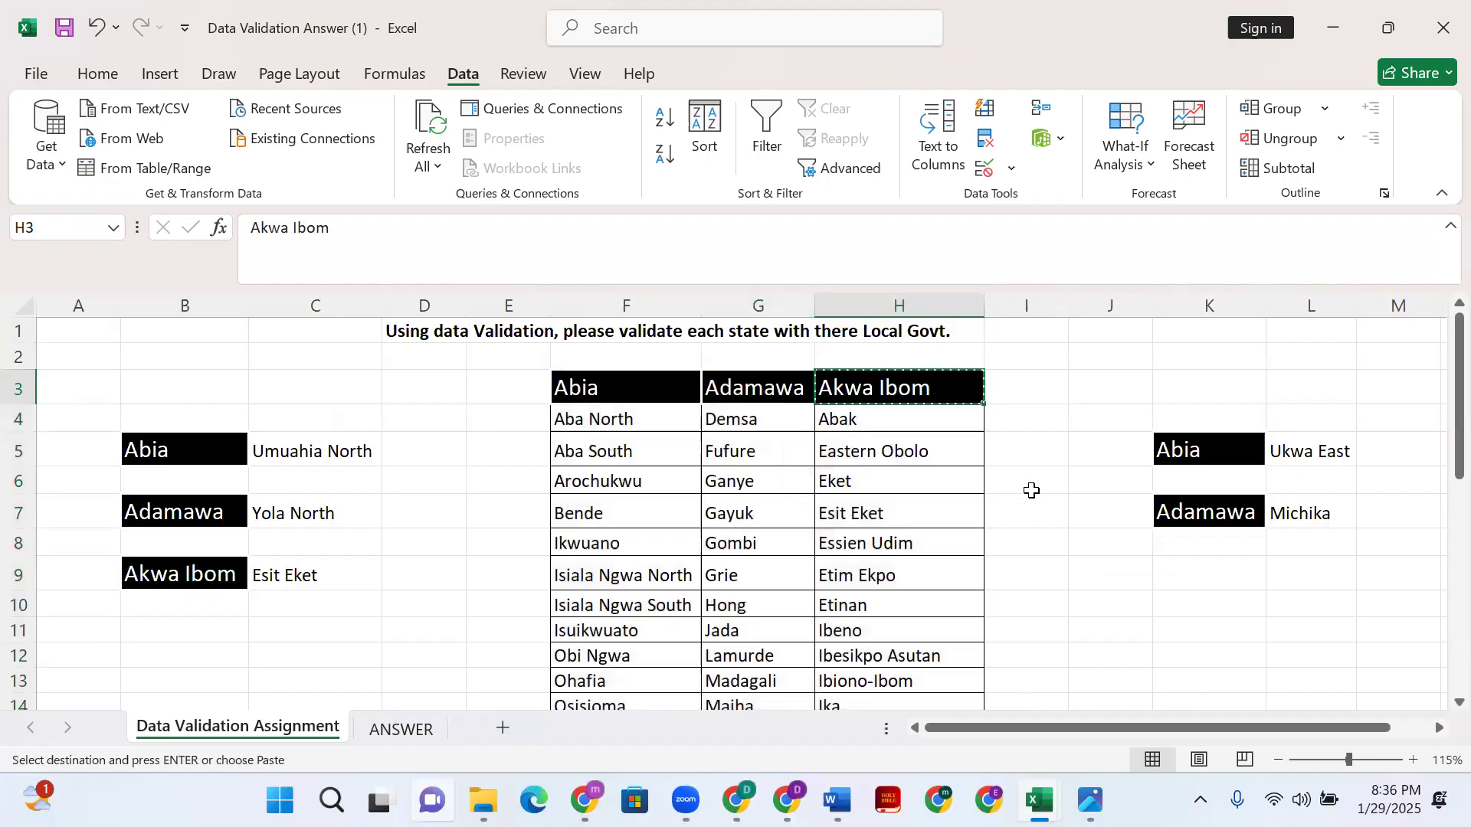
pyautogui.click(1197, 571)
pyautogui.hotkey('ctrl', 'v')
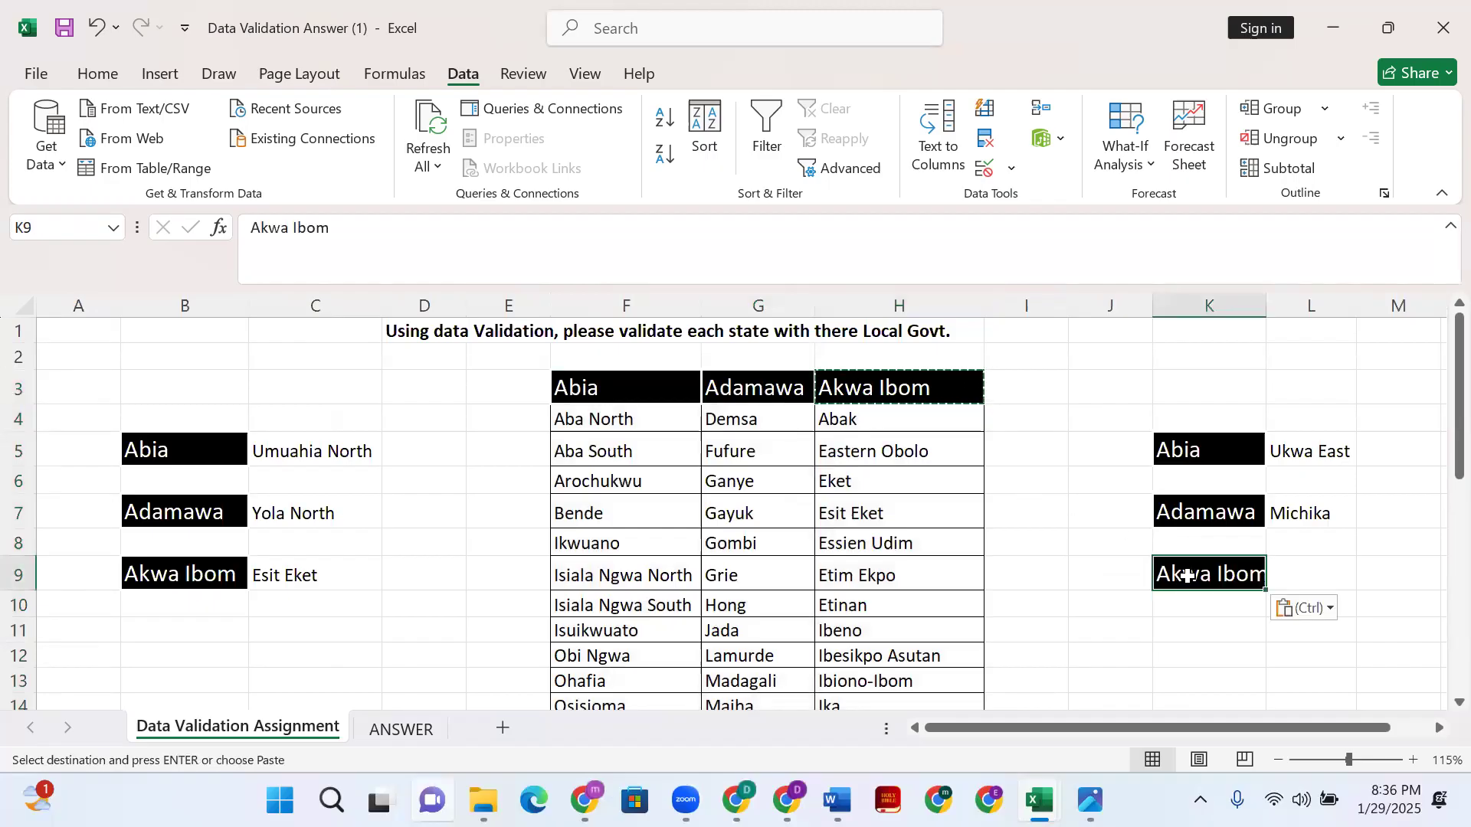
pyautogui.moveTo(1266, 307); pyautogui.dragTo(1280, 306)
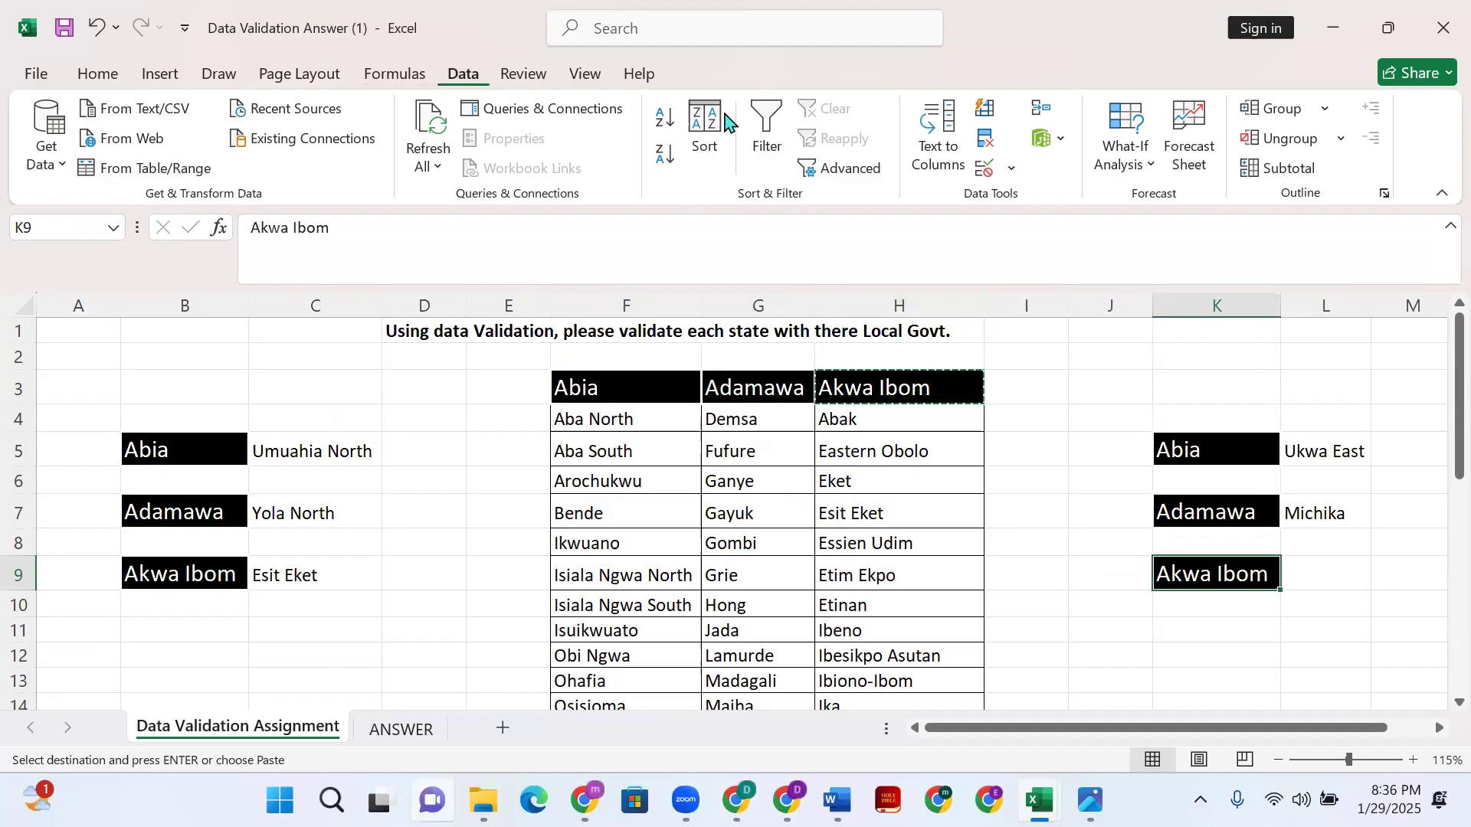
# - Apply a list validation with source =$H$4:$H$34 to K9
pyautogui.click(1011, 167)
pyautogui.click(1031, 199)
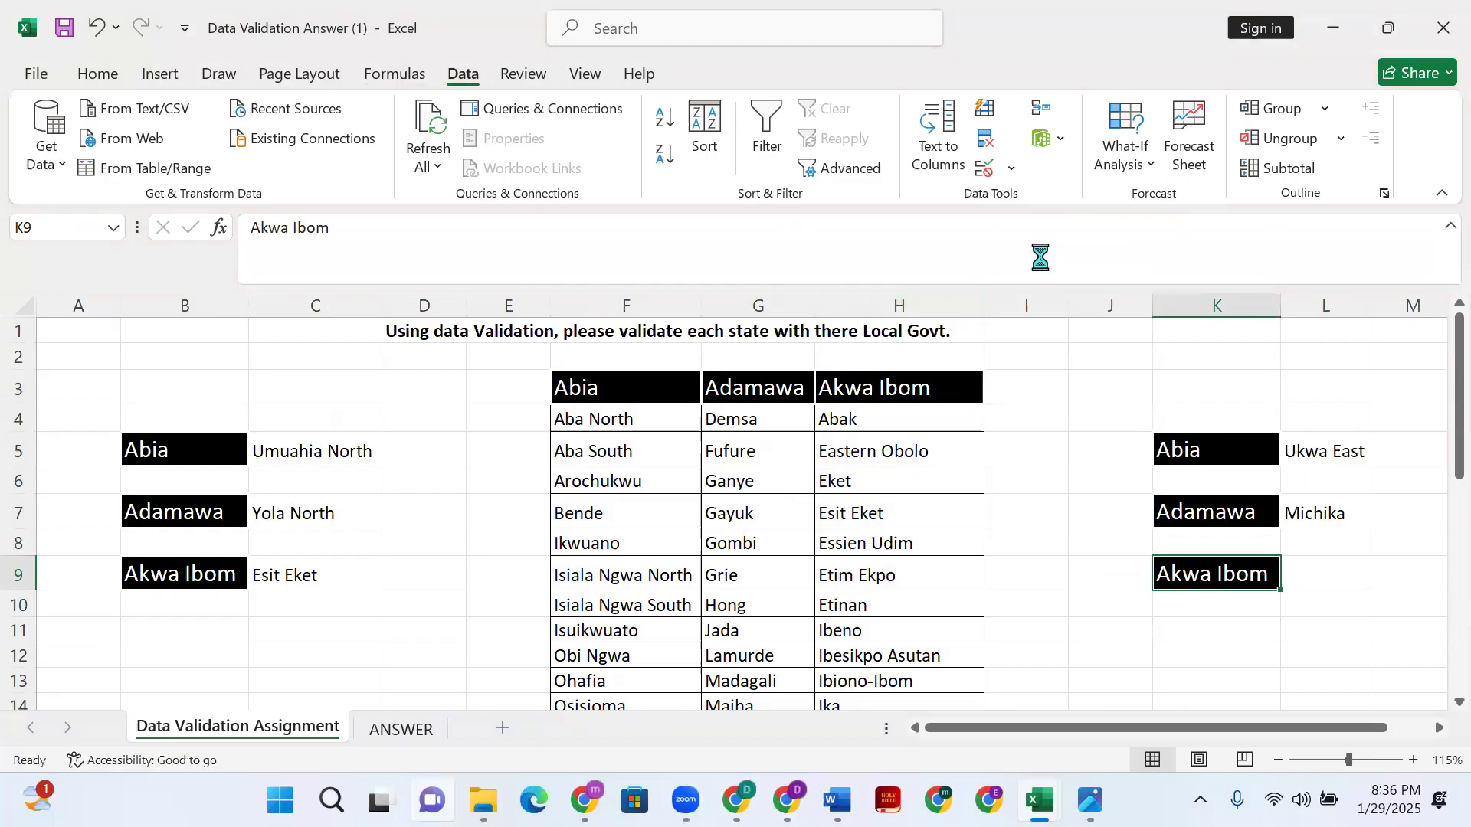
pyautogui.click(1069, 247)
pyautogui.click(1057, 329)
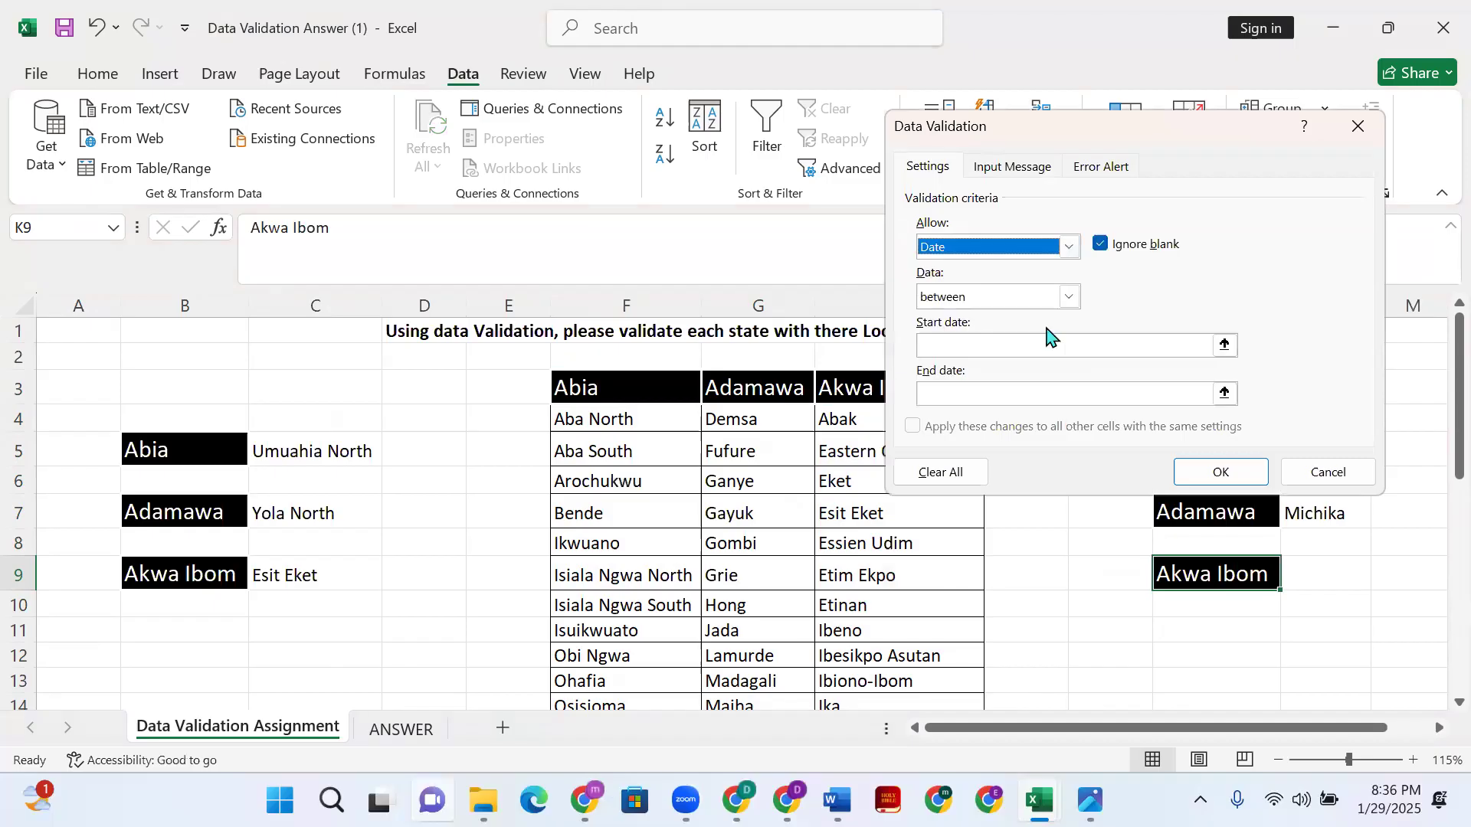
pyautogui.click(1071, 246)
pyautogui.click(1027, 315)
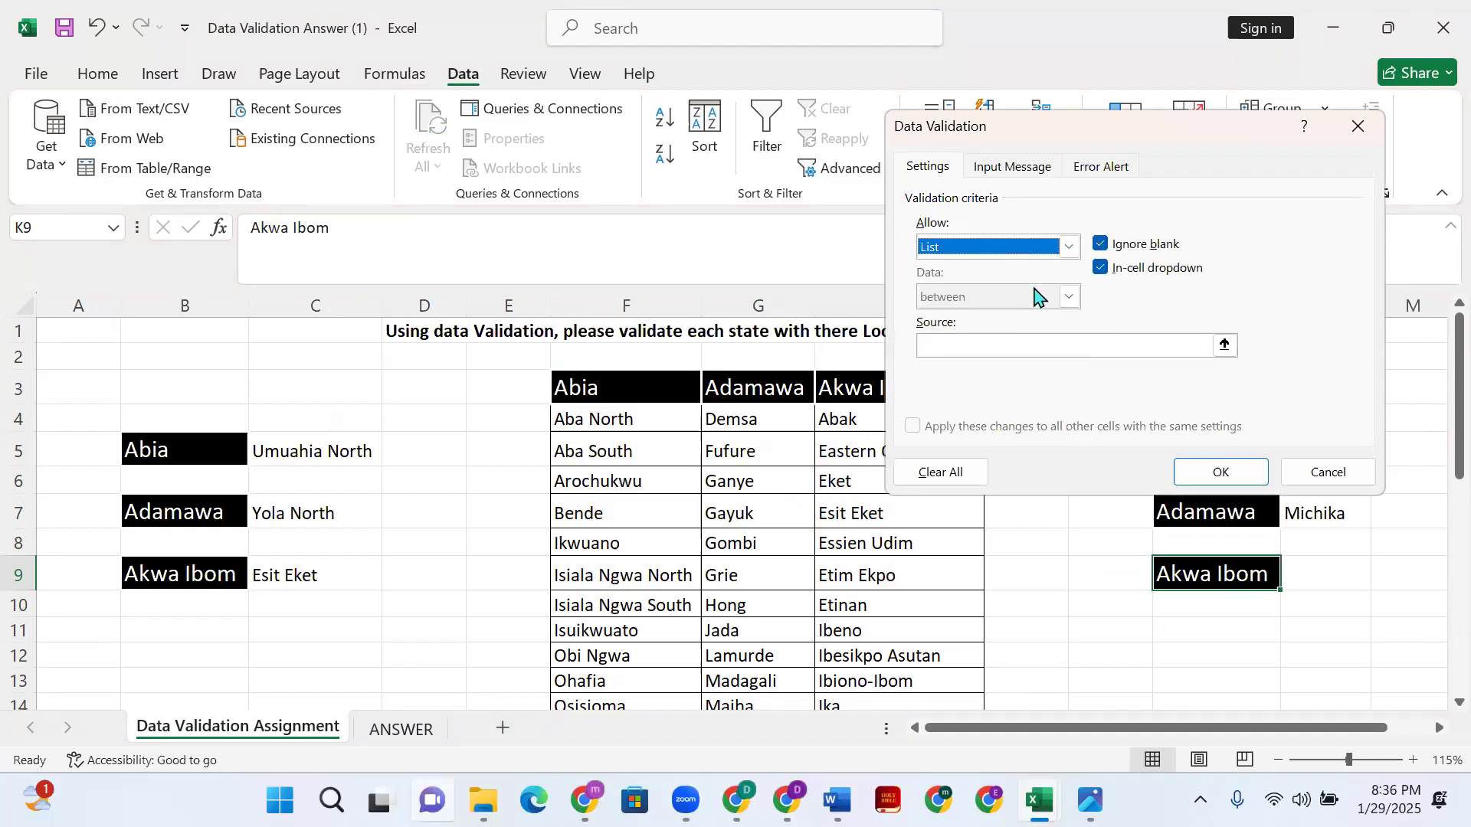
pyautogui.click(1084, 346)
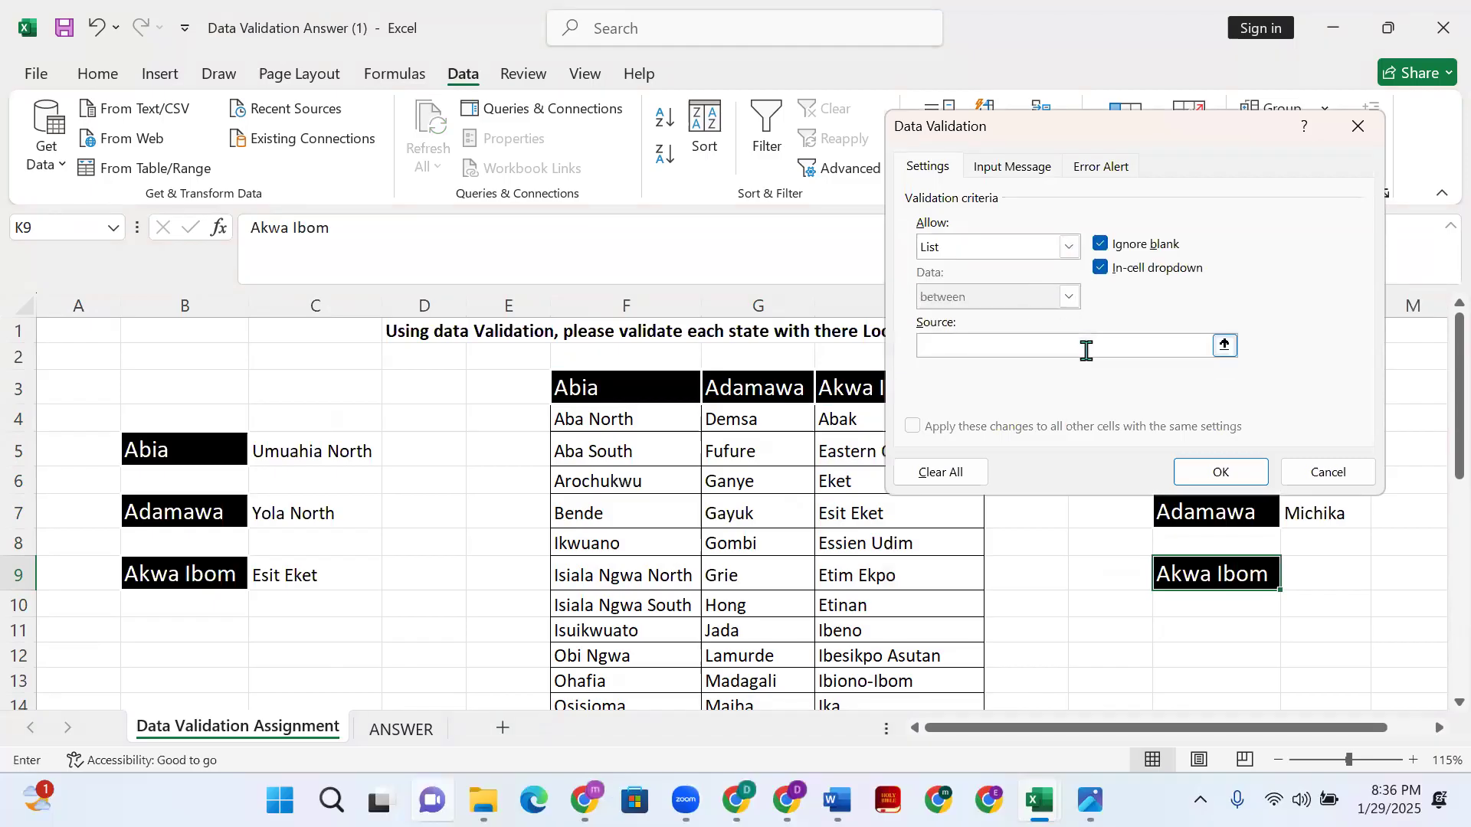
pyautogui.click(845, 426)
pyautogui.hotkey('ctrl', 'shift', 'Down')
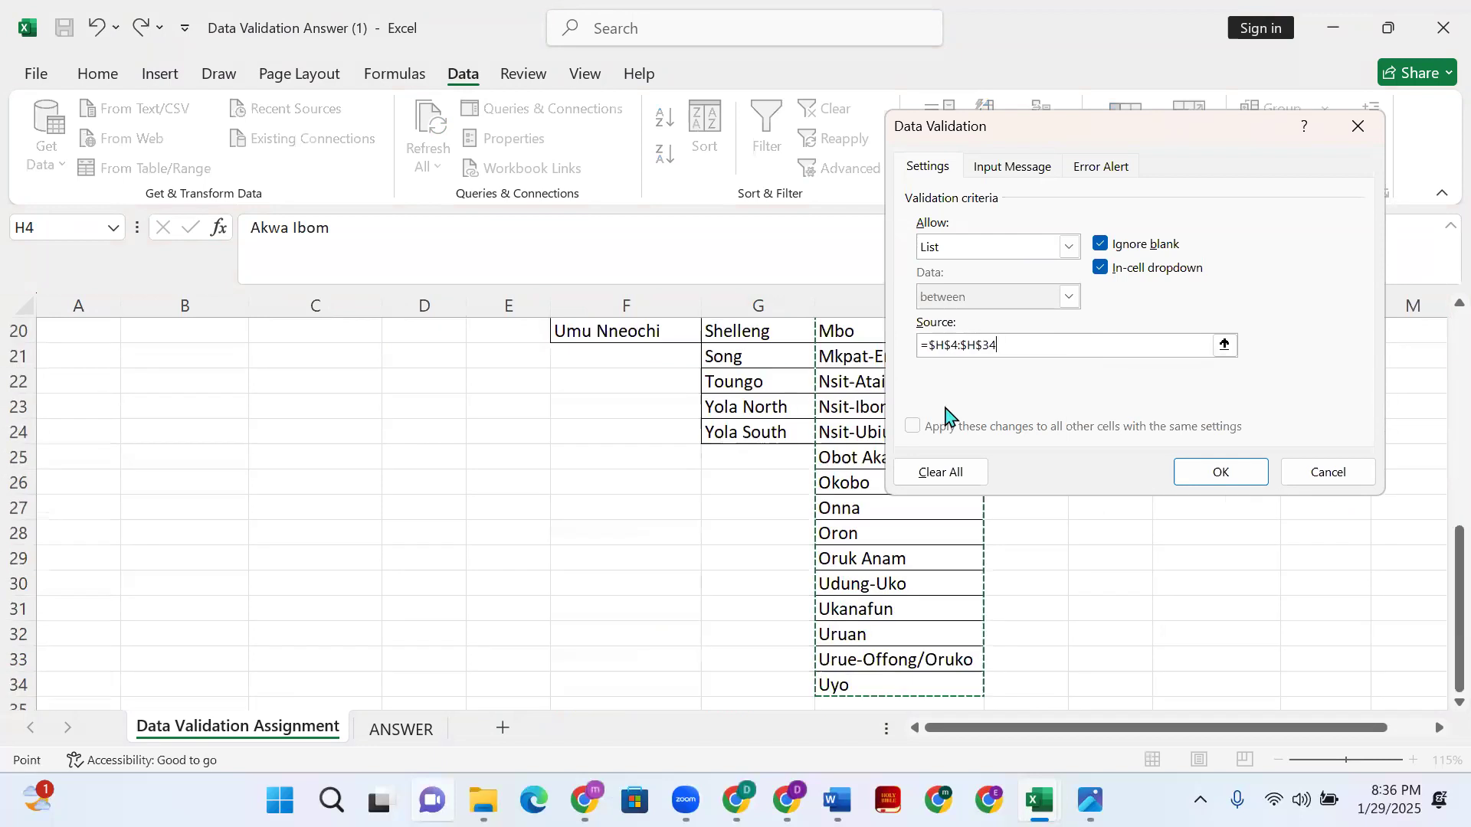
pyautogui.click(1222, 473)
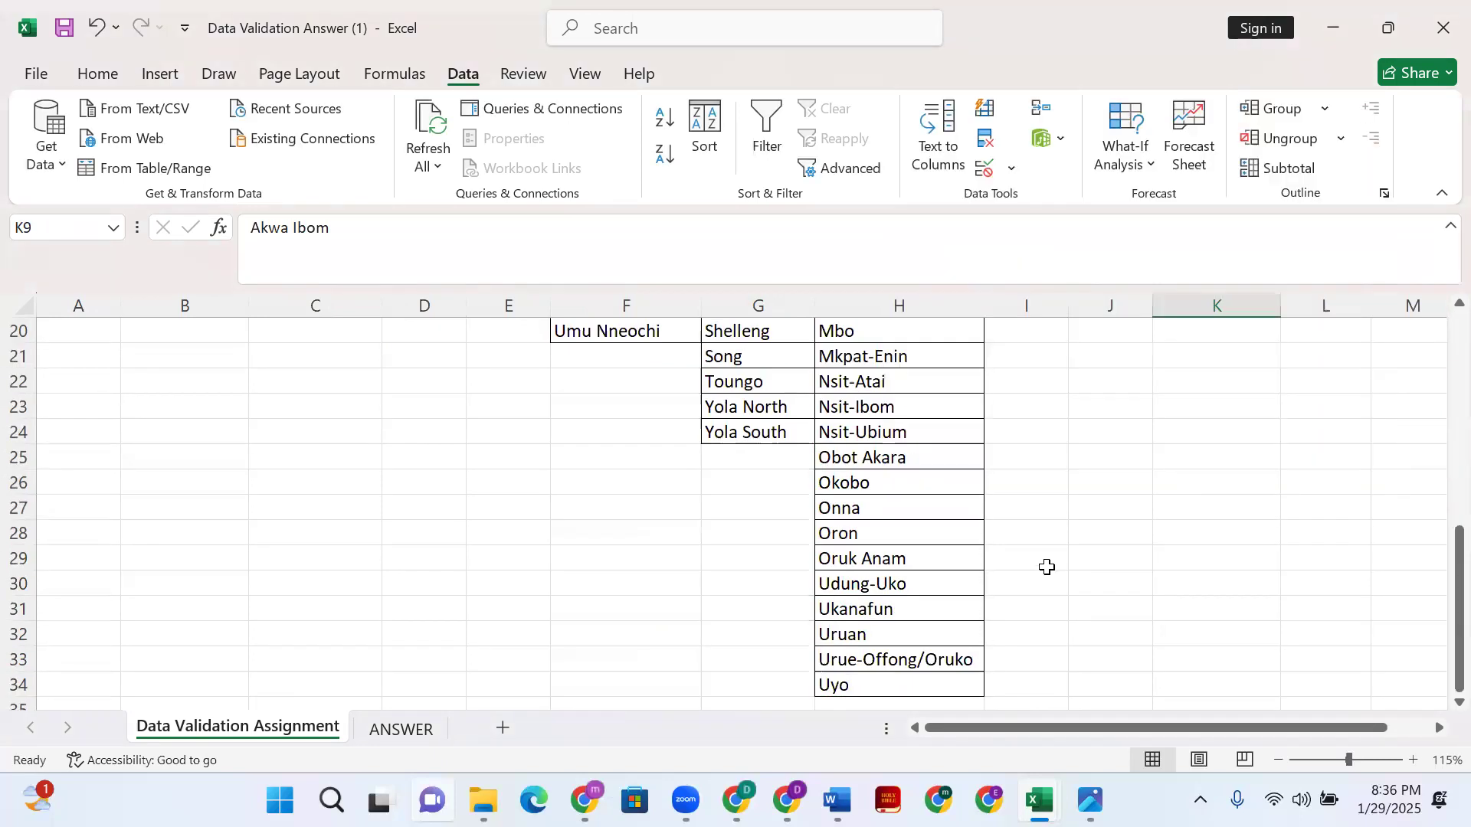
pyautogui.scroll(1, 1348, 590)
pyautogui.click(1304, 589)
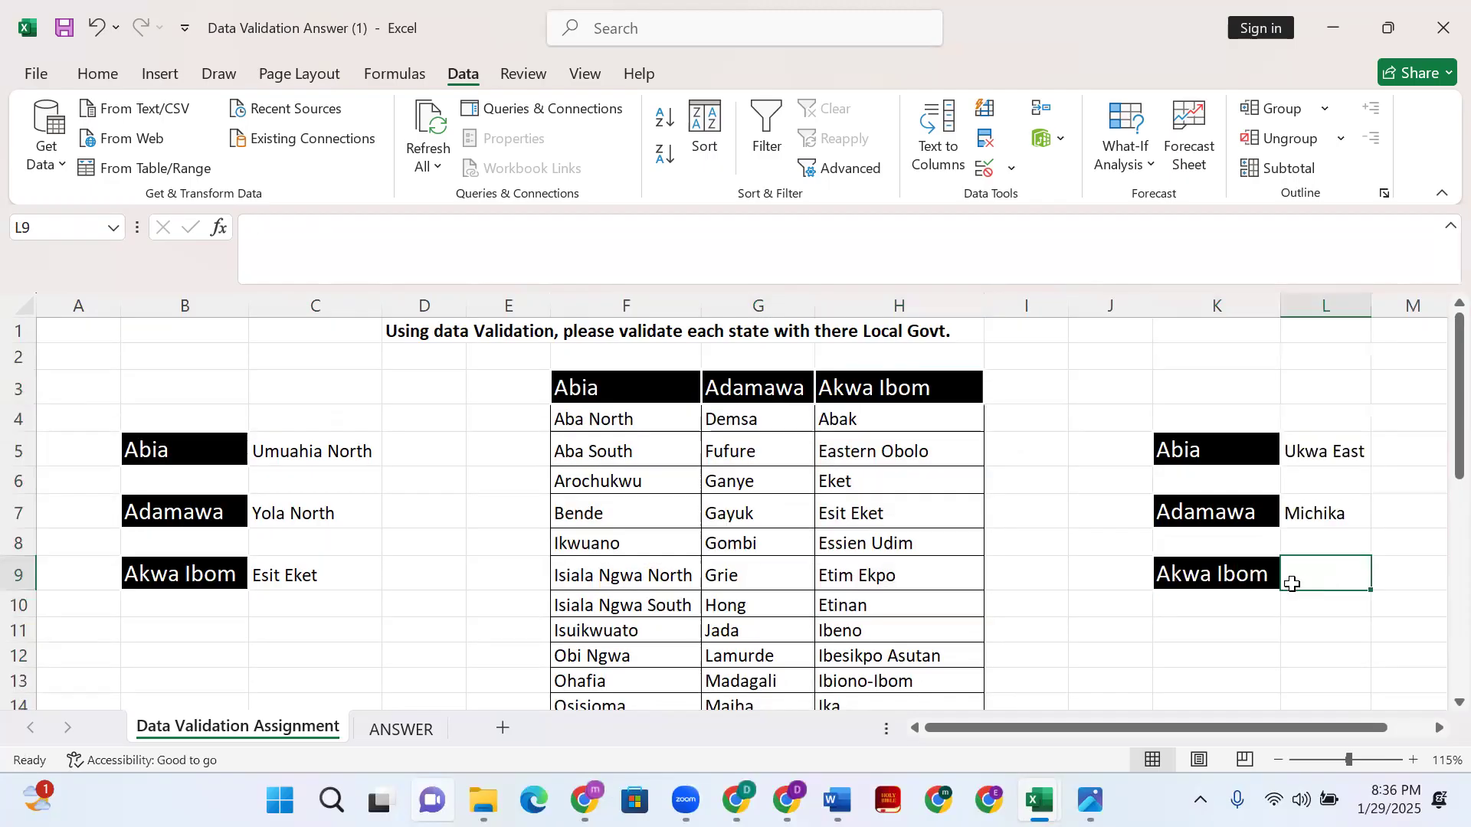
# - Clear all data validation from K9
pyautogui.click(1268, 586)
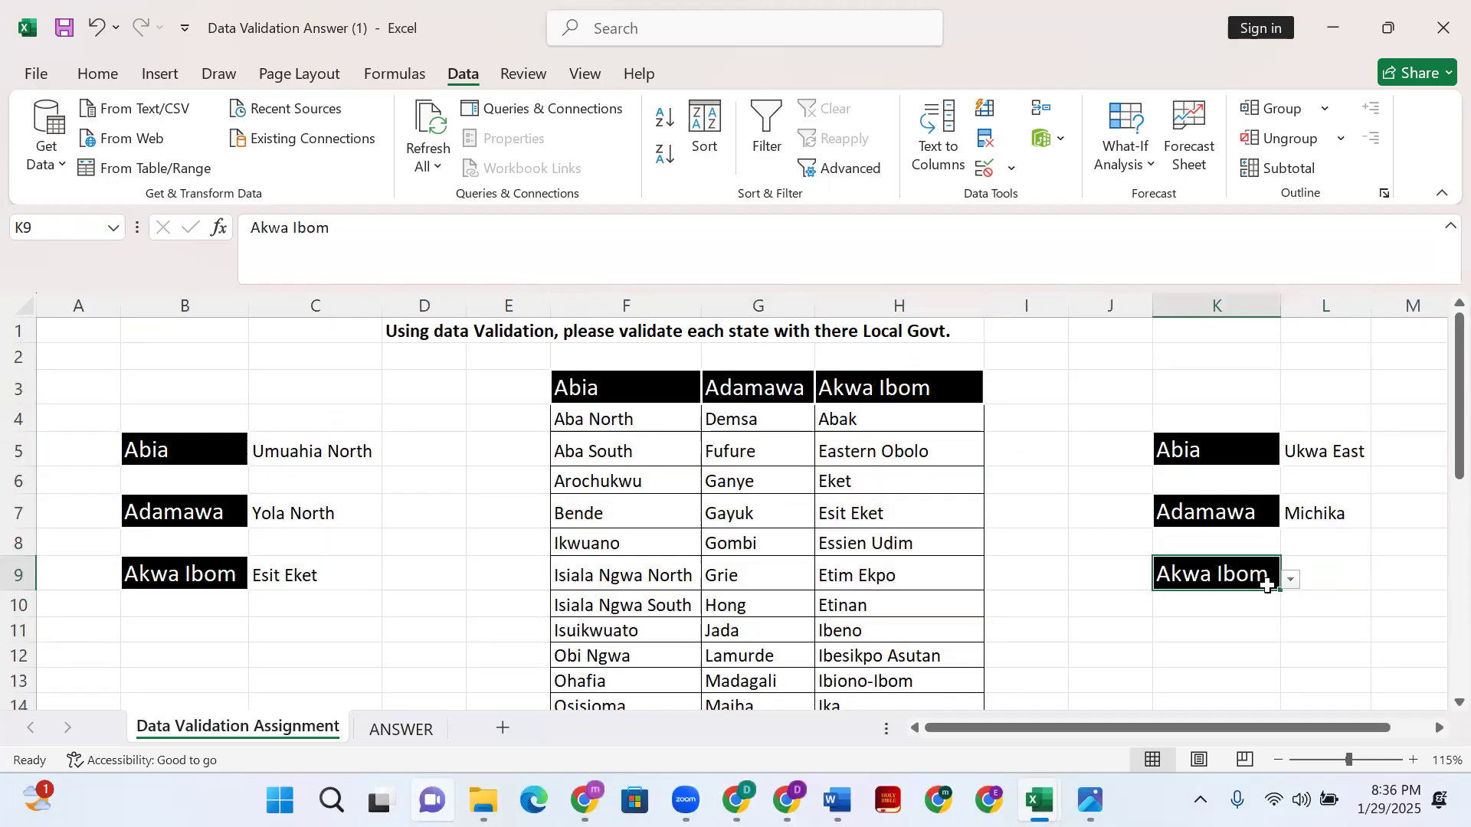
pyautogui.click(1010, 168)
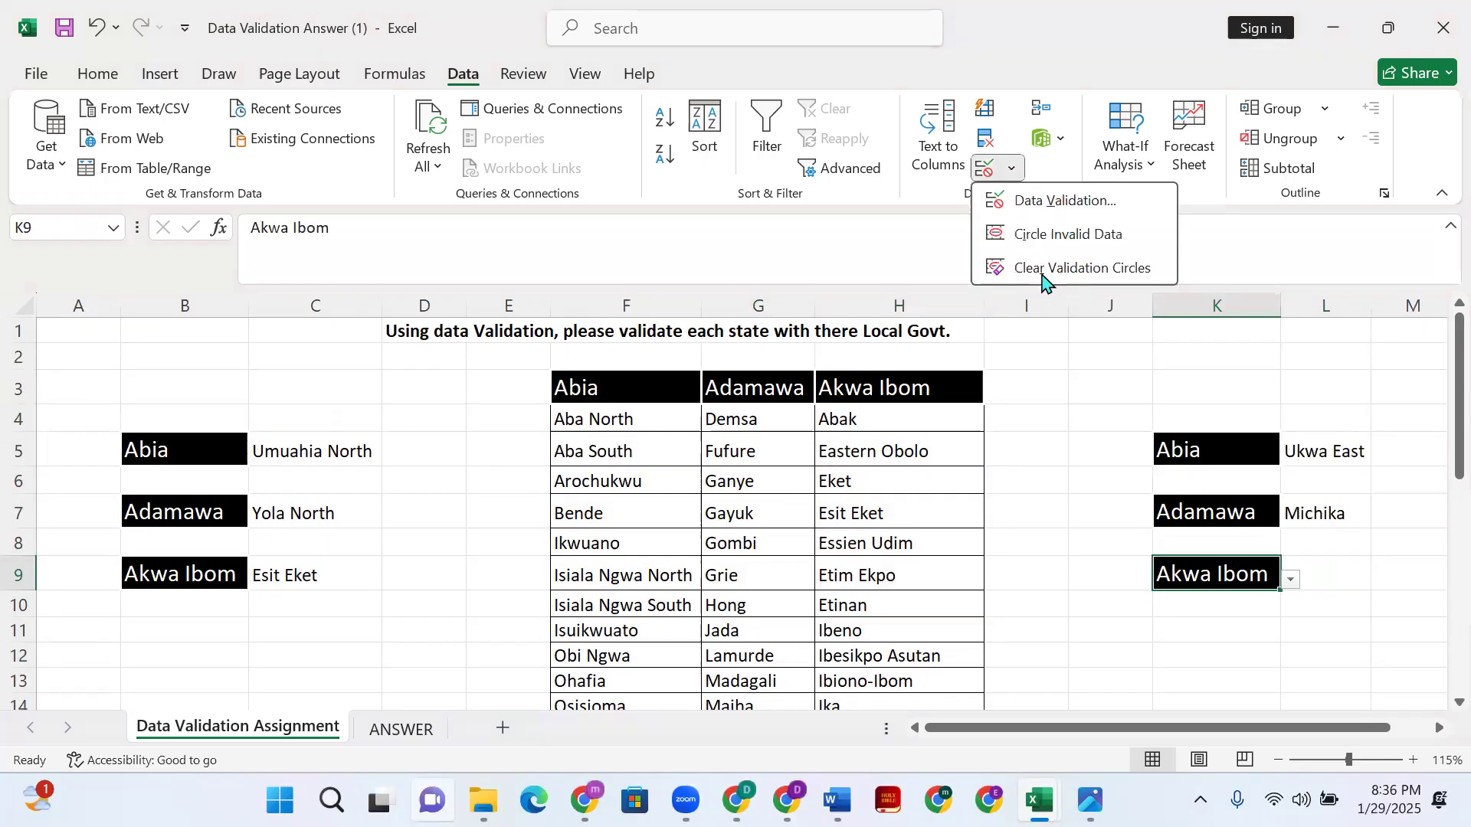
pyautogui.click(1036, 207)
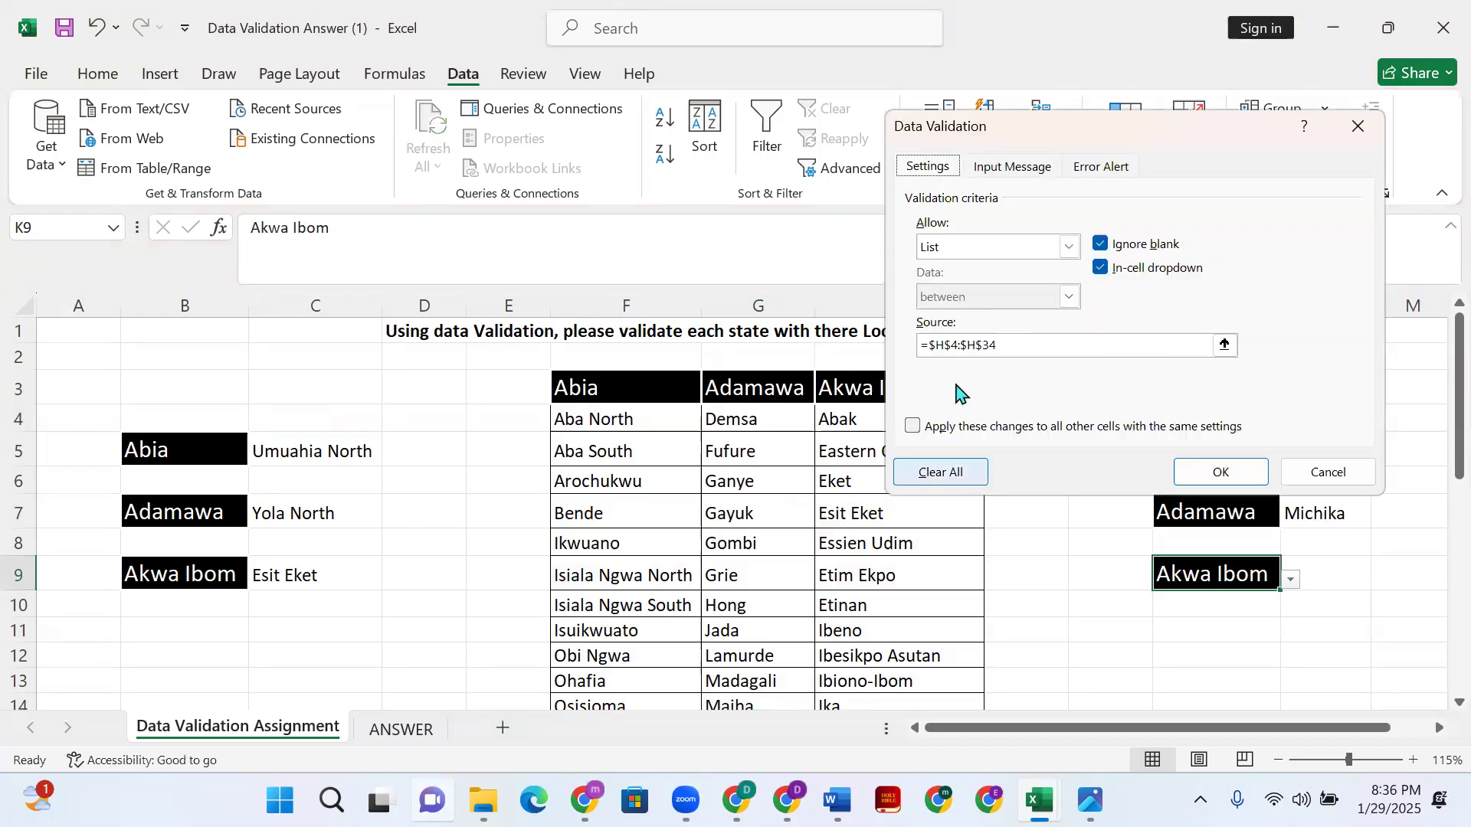
pyautogui.click(962, 475)
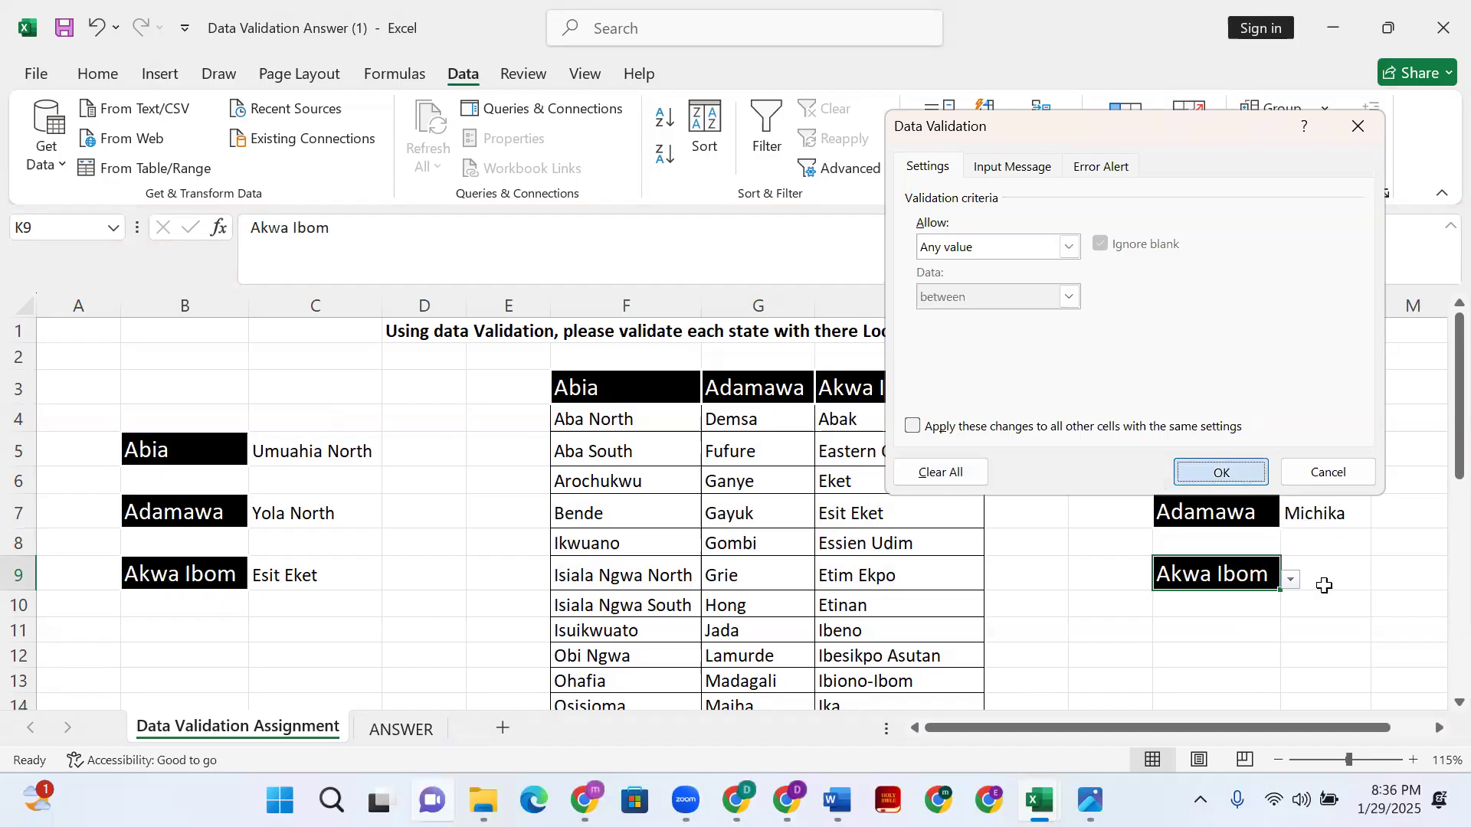
pyautogui.click(1247, 471)
# - Give L9 a list validation with source =$H$4:$H$34
pyautogui.click(1316, 578)
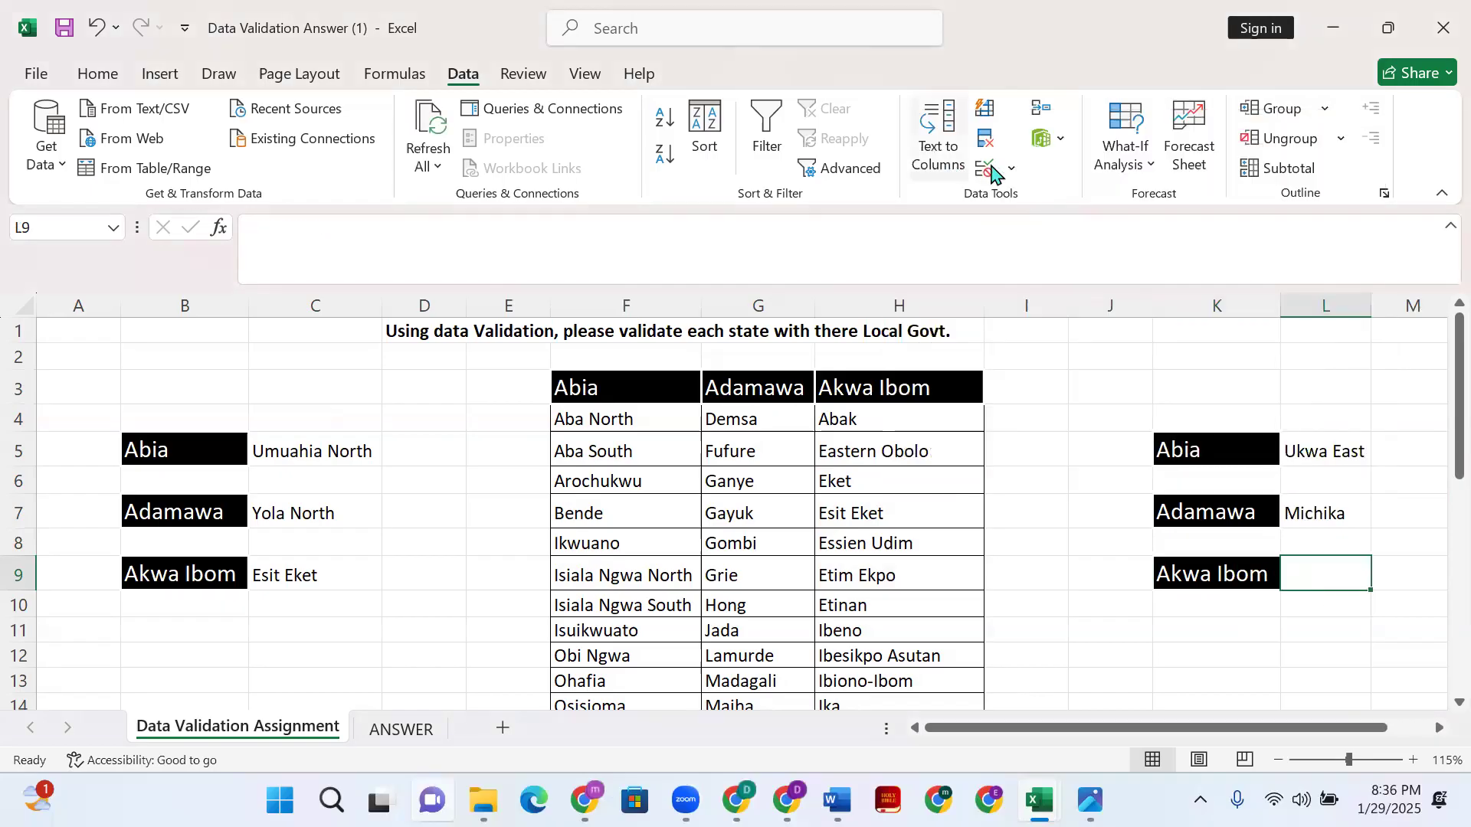
pyautogui.click(1011, 168)
pyautogui.click(1061, 200)
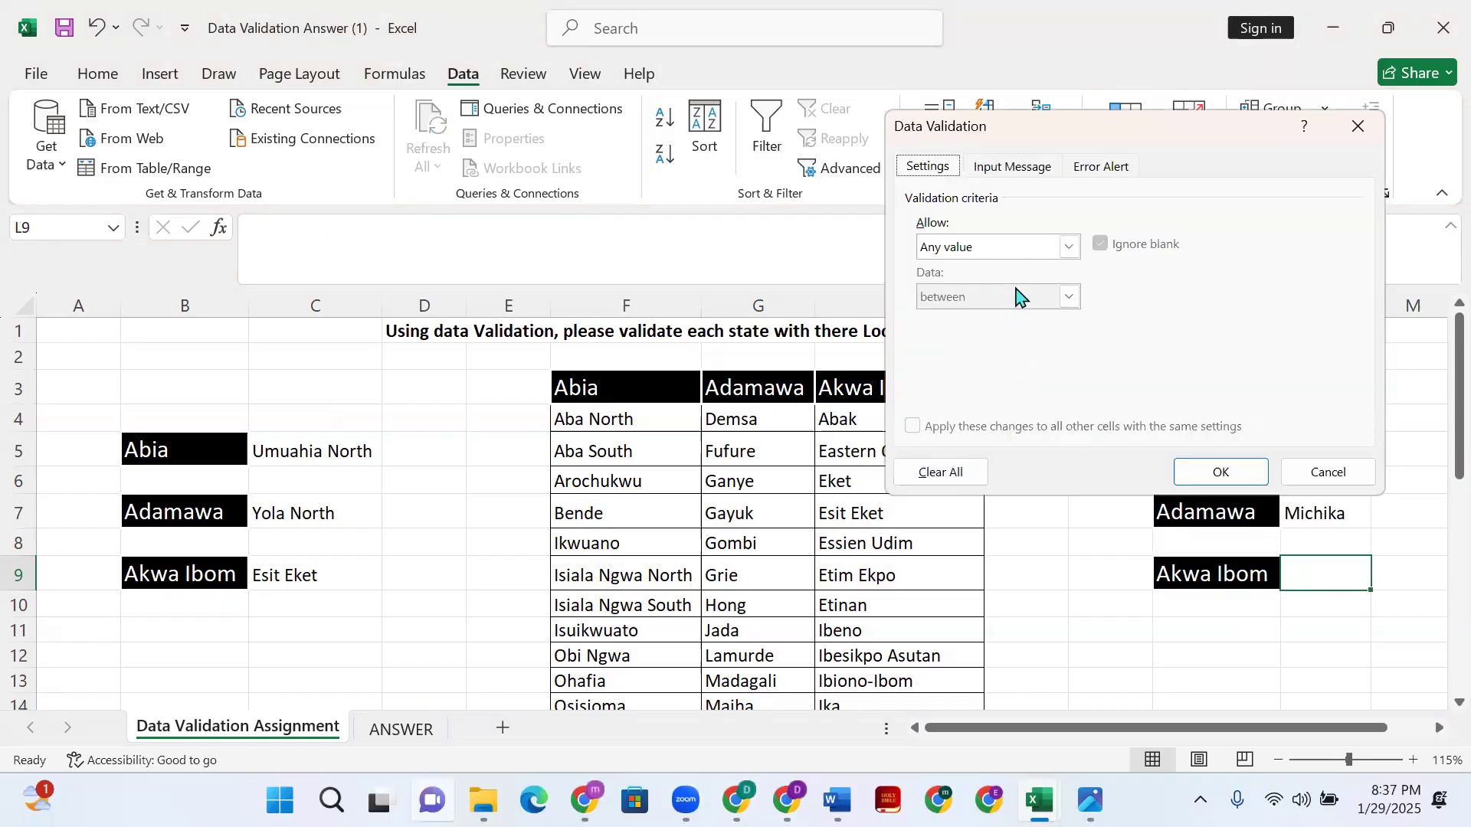
pyautogui.click(1070, 247)
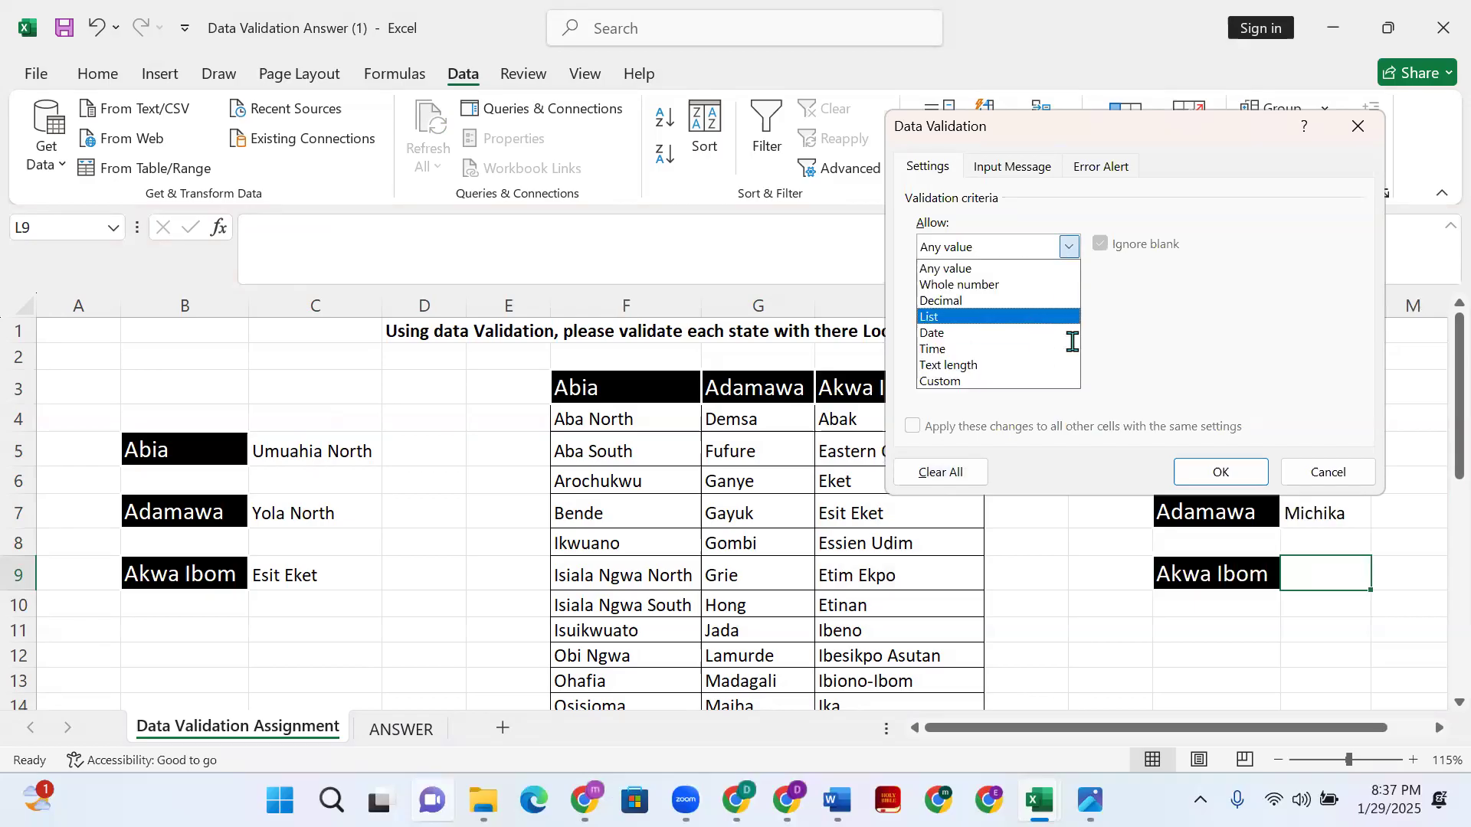
pyautogui.click(1034, 317)
pyautogui.click(1088, 345)
pyautogui.click(839, 422)
pyautogui.moveTo(836, 424); pyautogui.dragTo(851, 686)
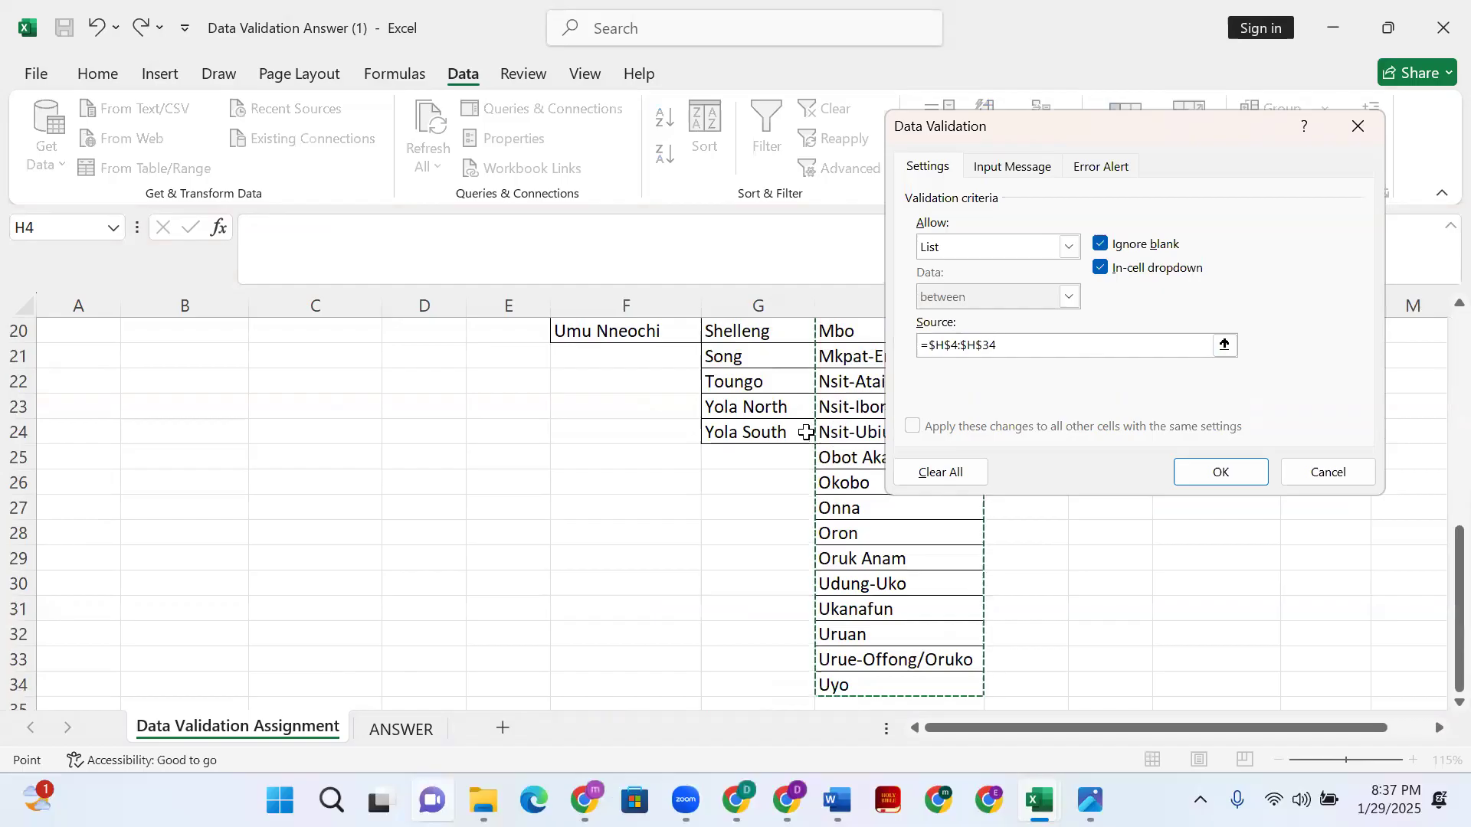
pyautogui.click(1223, 473)
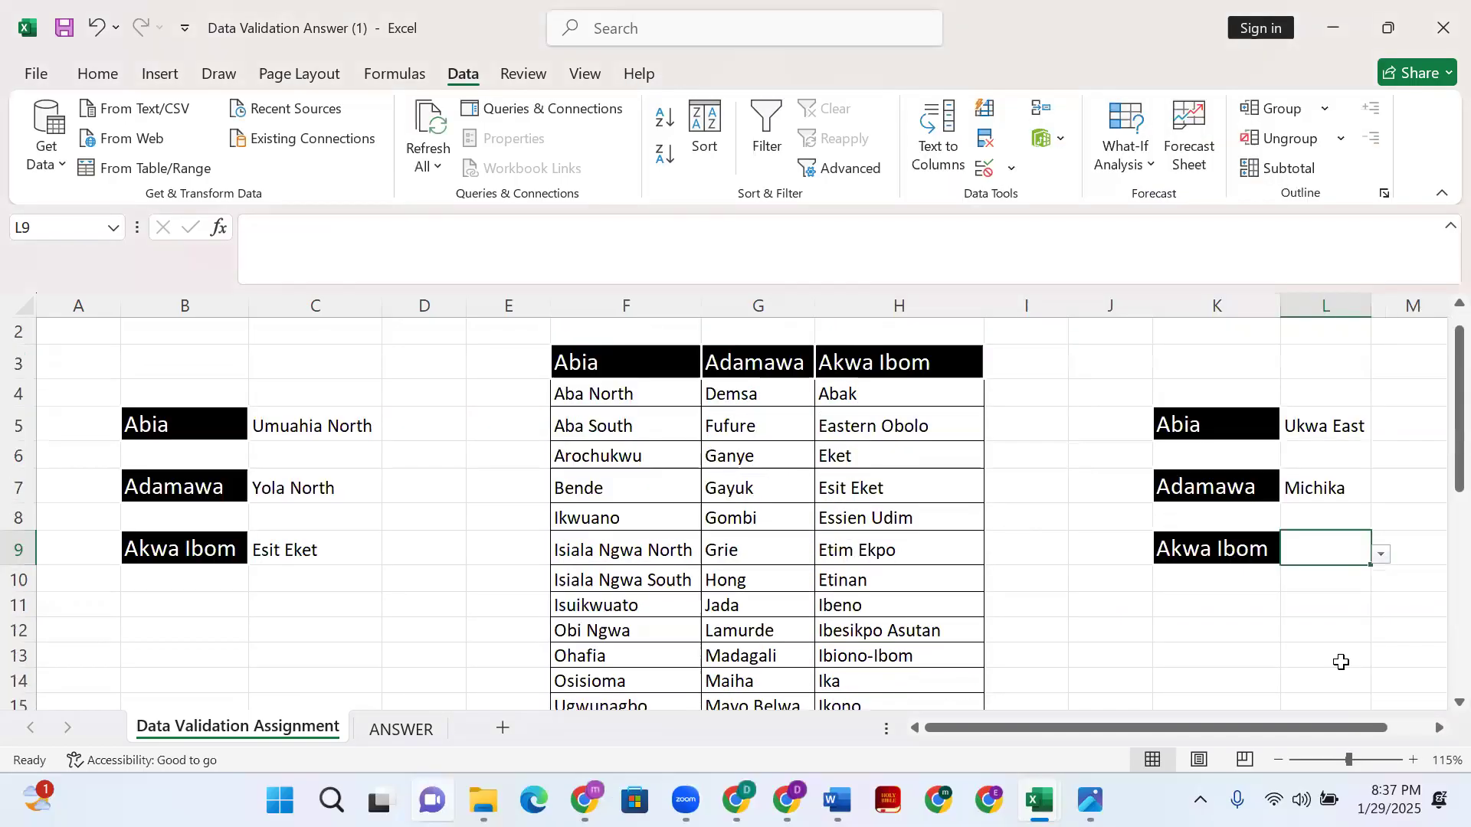
# - Choose Esit Eket in L9's dropdown and review the answer cells
pyautogui.click(1381, 554)
pyautogui.click(1335, 632)
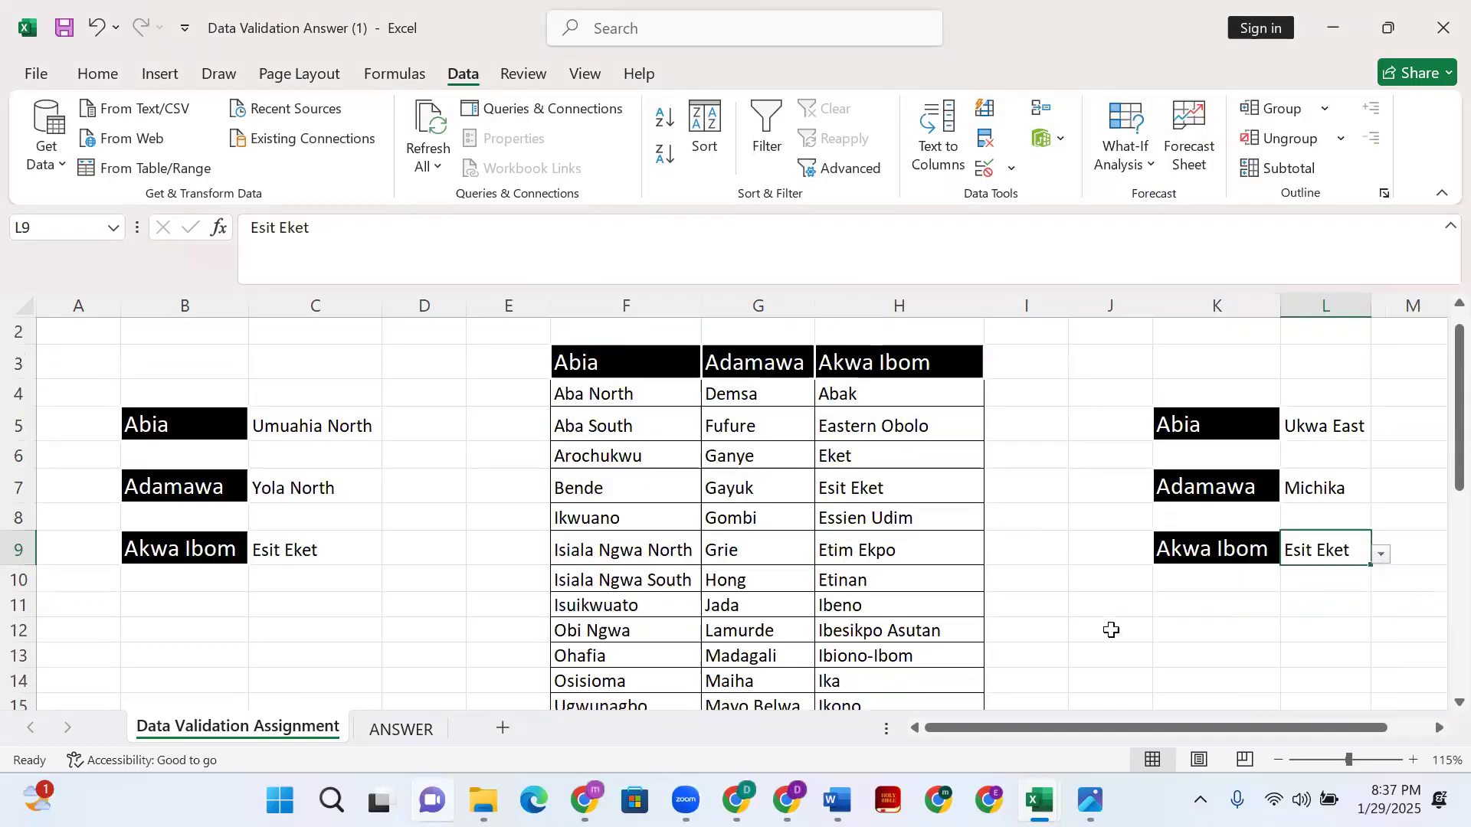
pyautogui.scroll(1, 1164, 632)
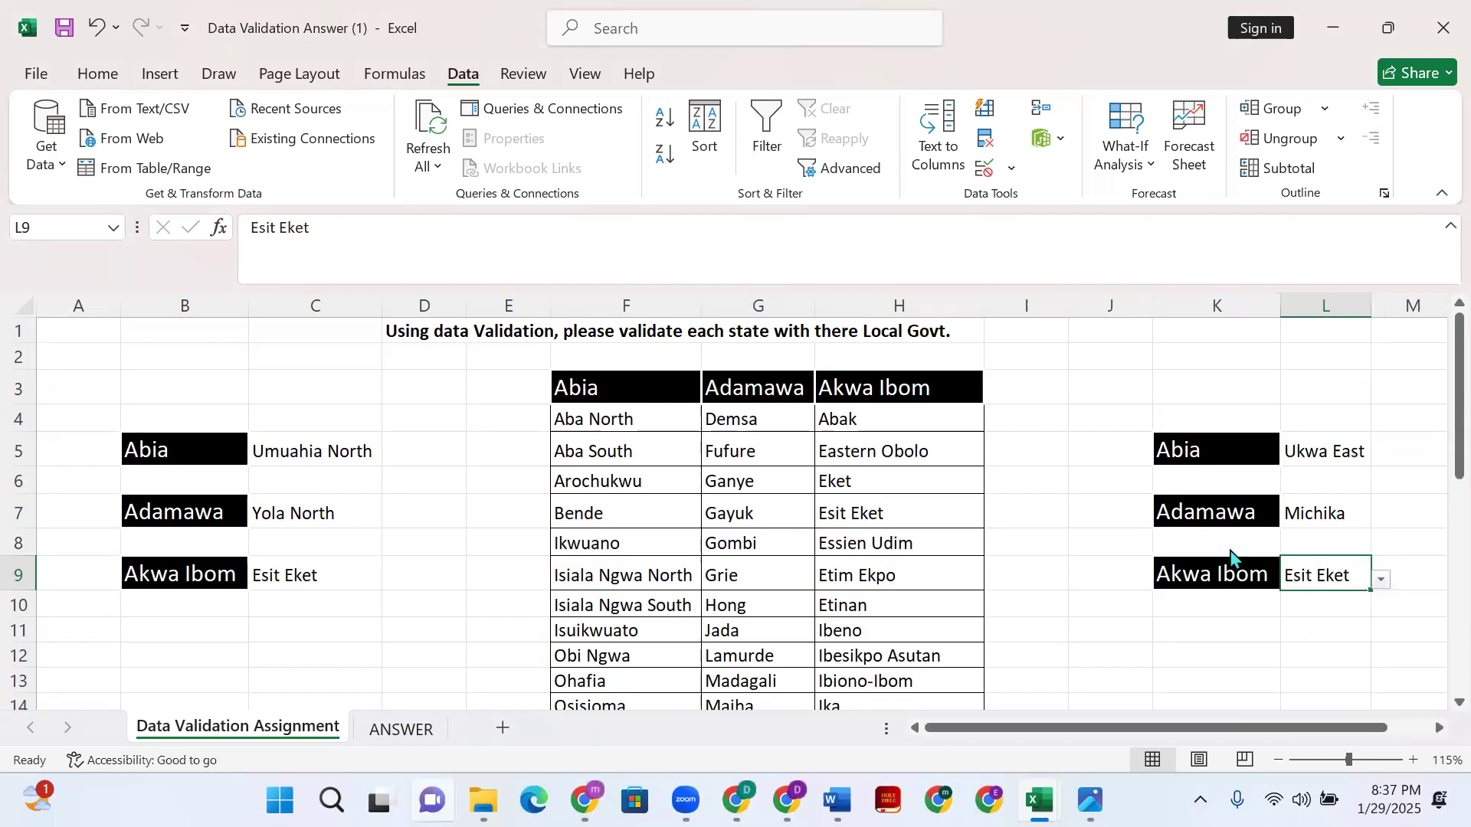
pyautogui.moveTo(1104, 417); pyautogui.dragTo(1307, 604)
pyautogui.click(1175, 516)
pyautogui.click(1121, 536)
pyautogui.click(1133, 475)
pyautogui.click(1130, 454)
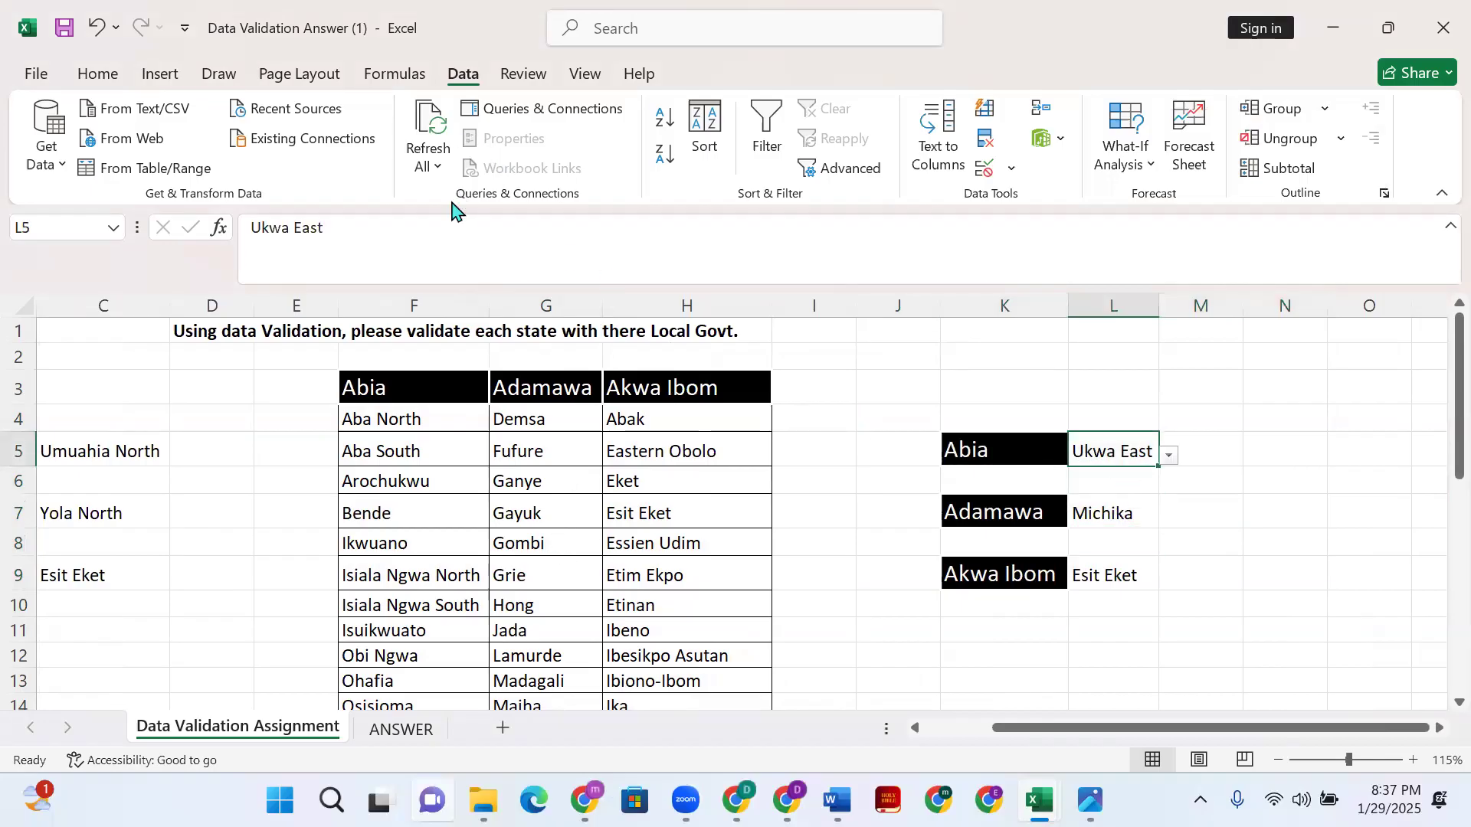
# - Check the WhatsApp chat, then return to the Data Analysis(Beginners Class) workbook in Excel
pyautogui.click(585, 800)
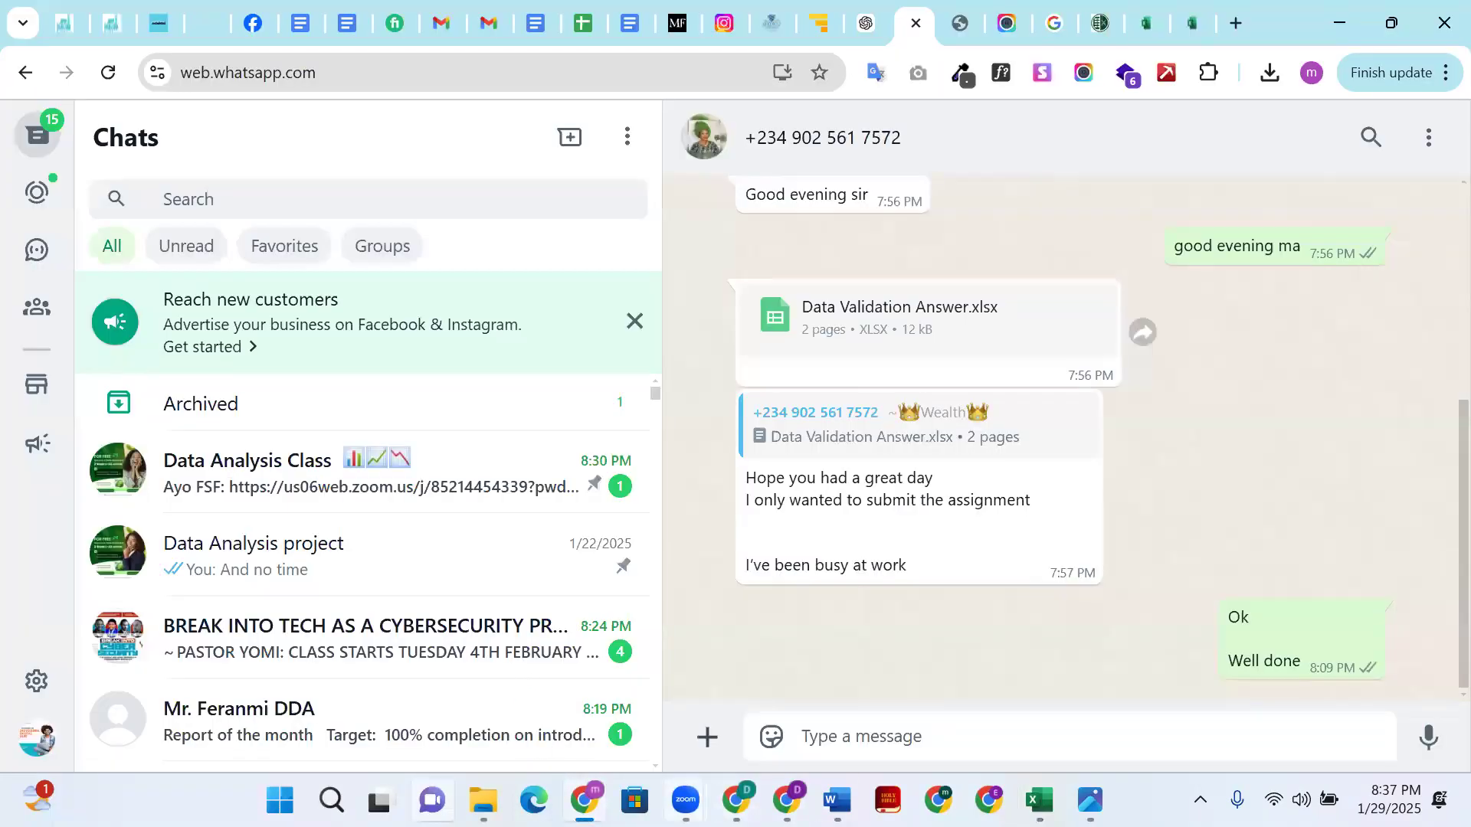
pyautogui.click(686, 800)
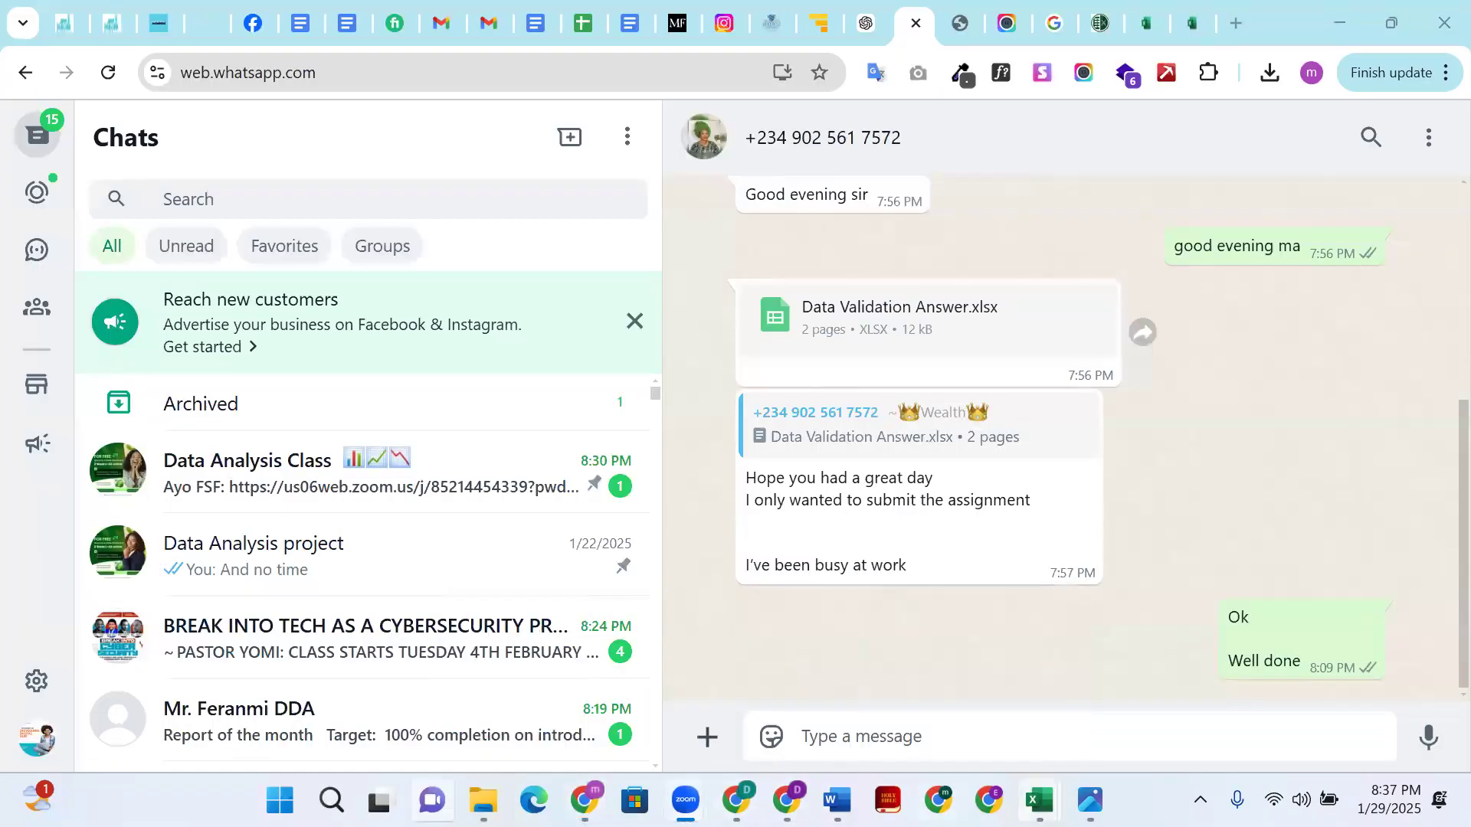
pyautogui.moveTo(1040, 799)
pyautogui.click(635, 711)
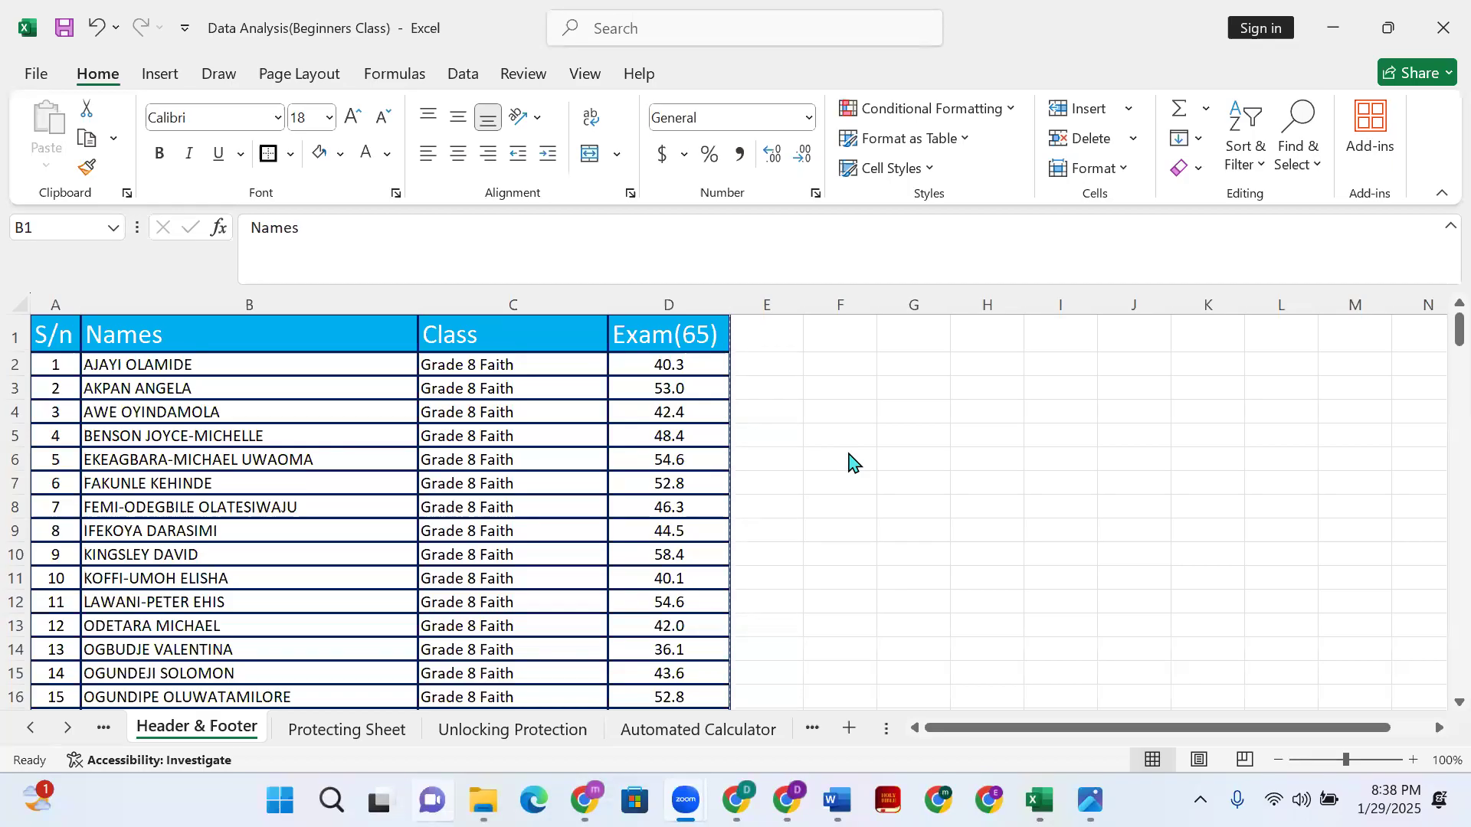
# - Refocus the Excel Header & Footer sheet and show the Insert ribbon commands
pyautogui.click(567, 145)
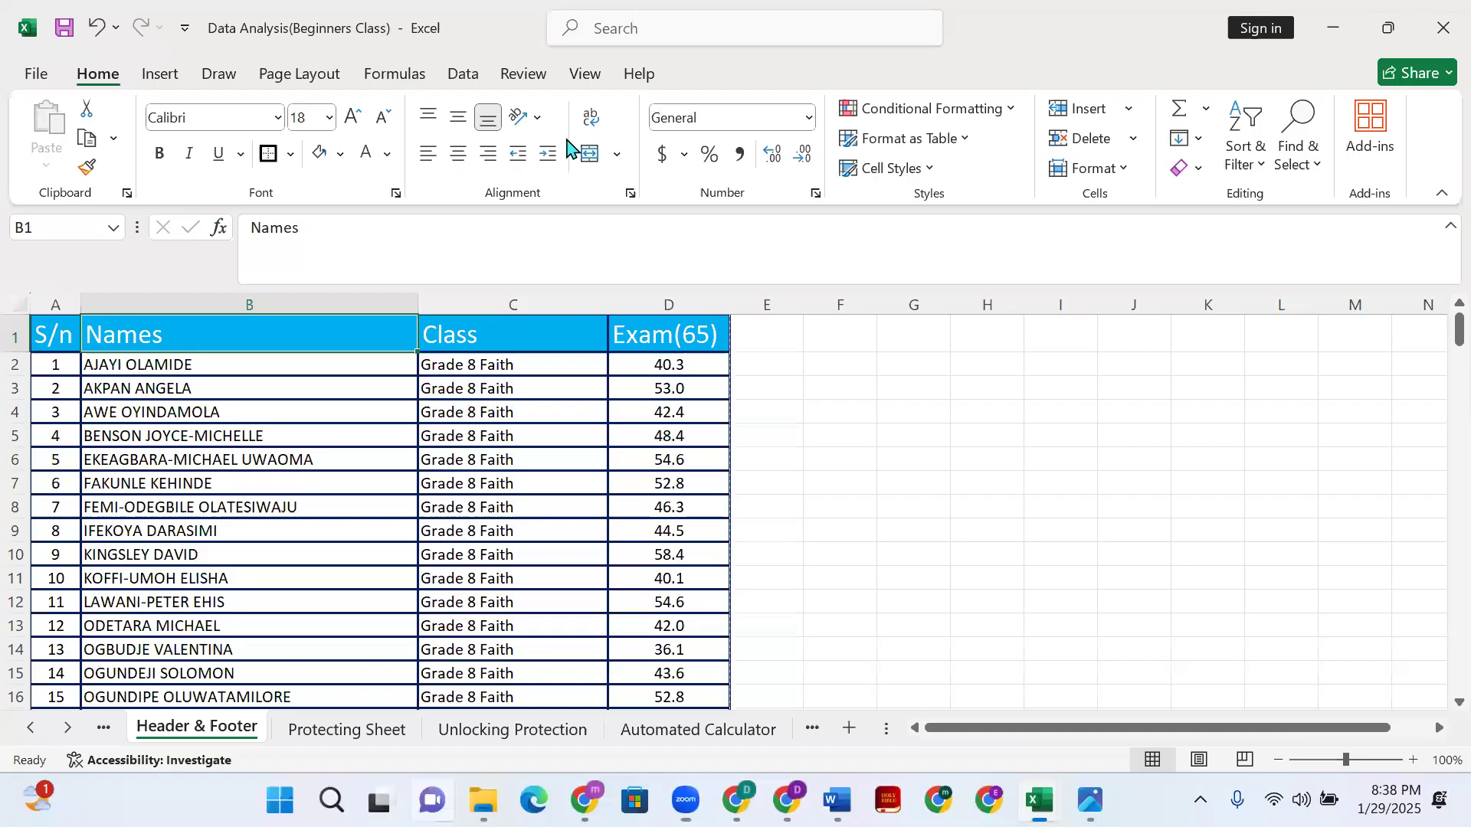
pyautogui.click(567, 140)
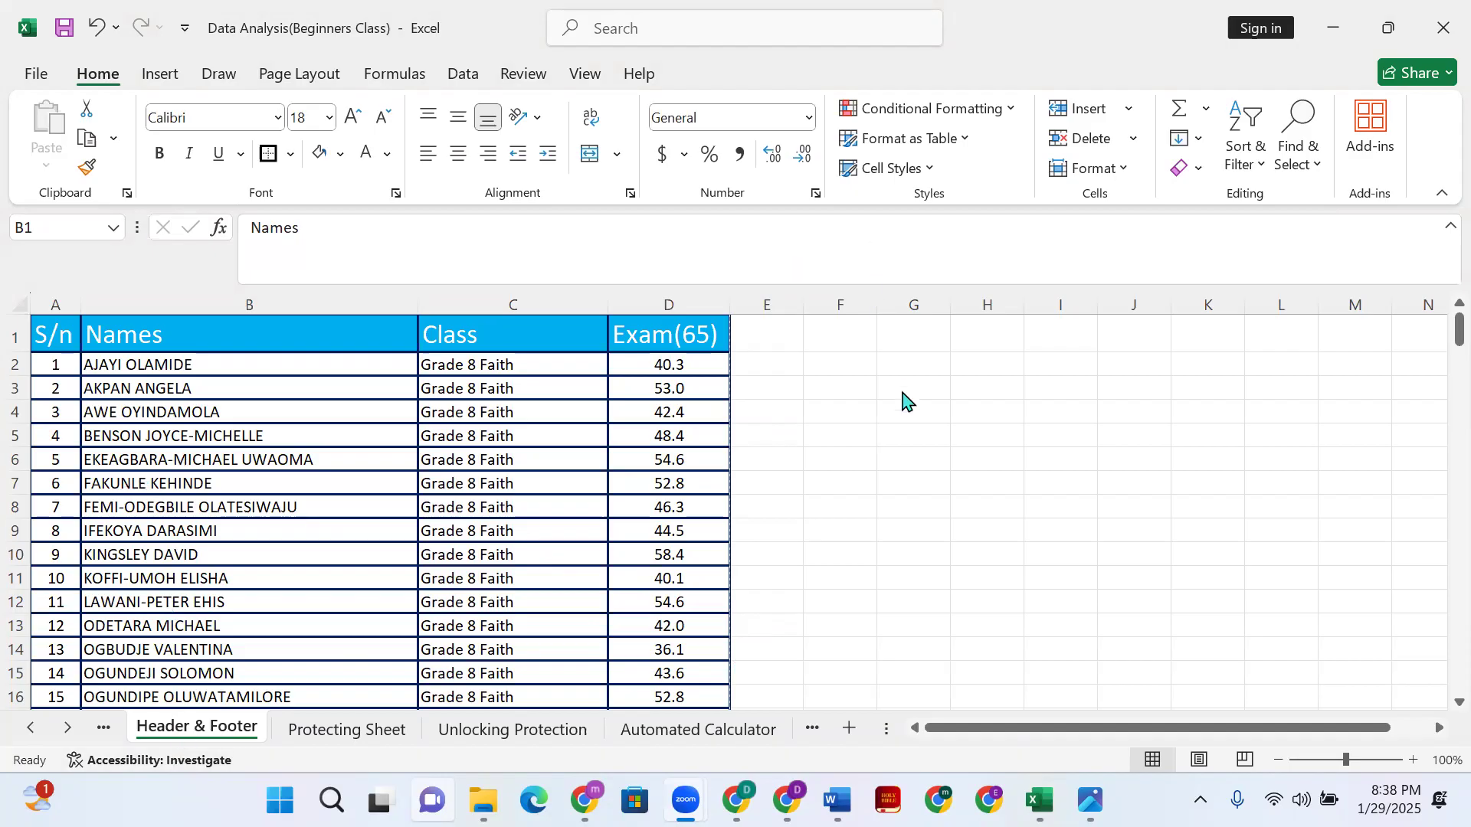
pyautogui.click(146, 81)
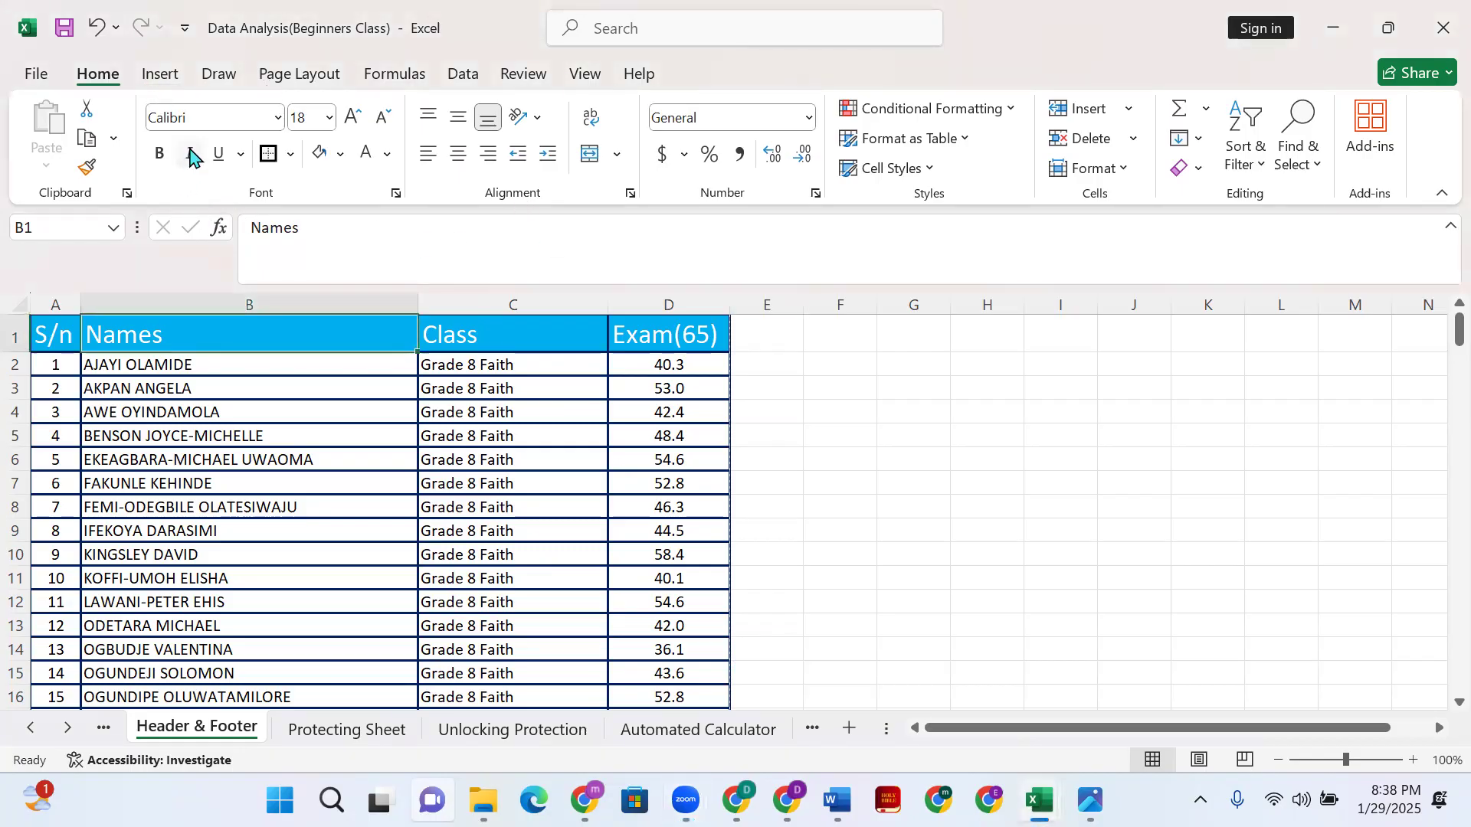
pyautogui.click(162, 76)
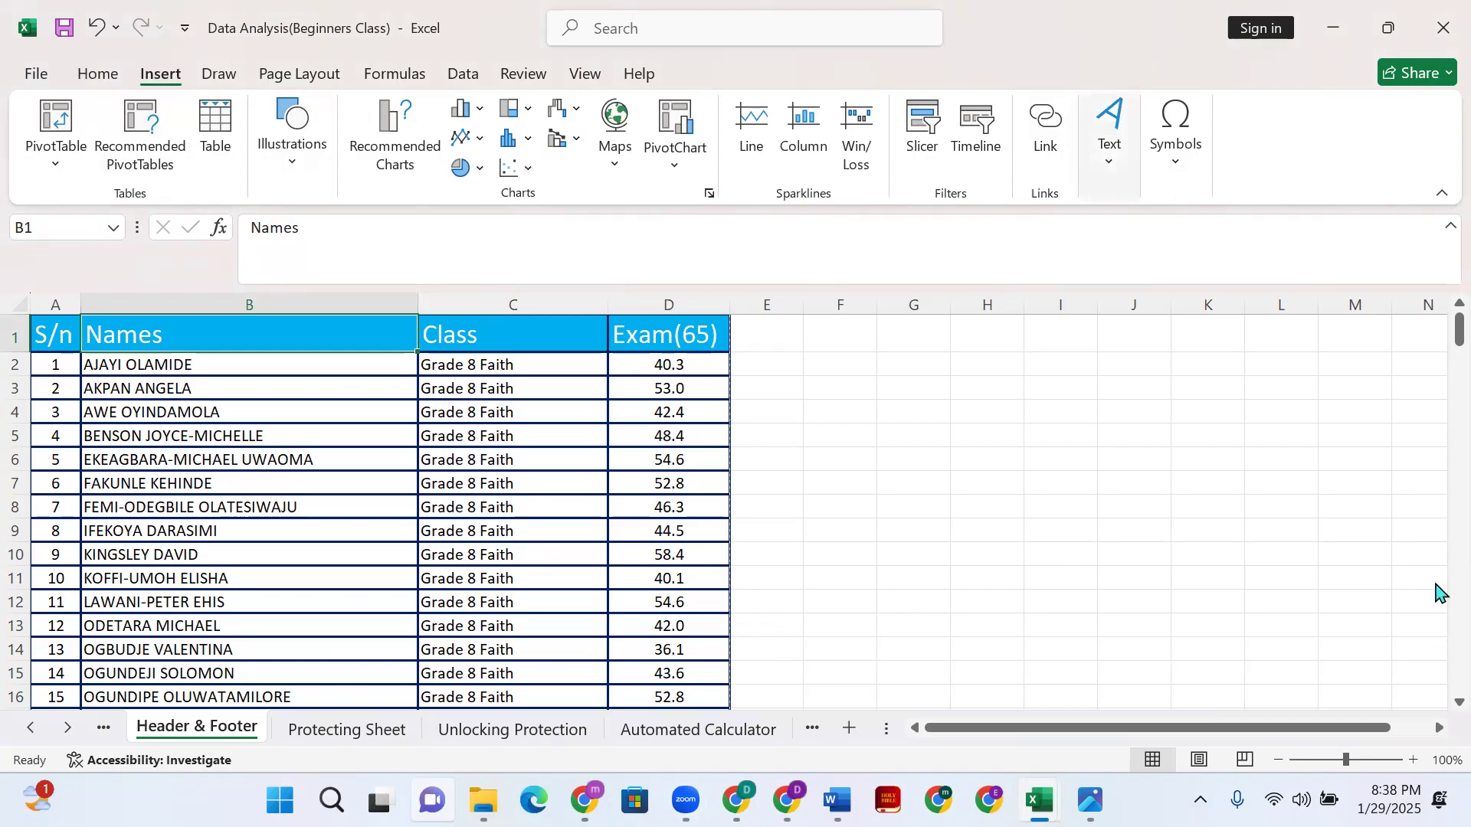
# - Enter Header & Footer editing and erase the old page-count text in the left header
pyautogui.click(1111, 161)
pyautogui.click(1163, 244)
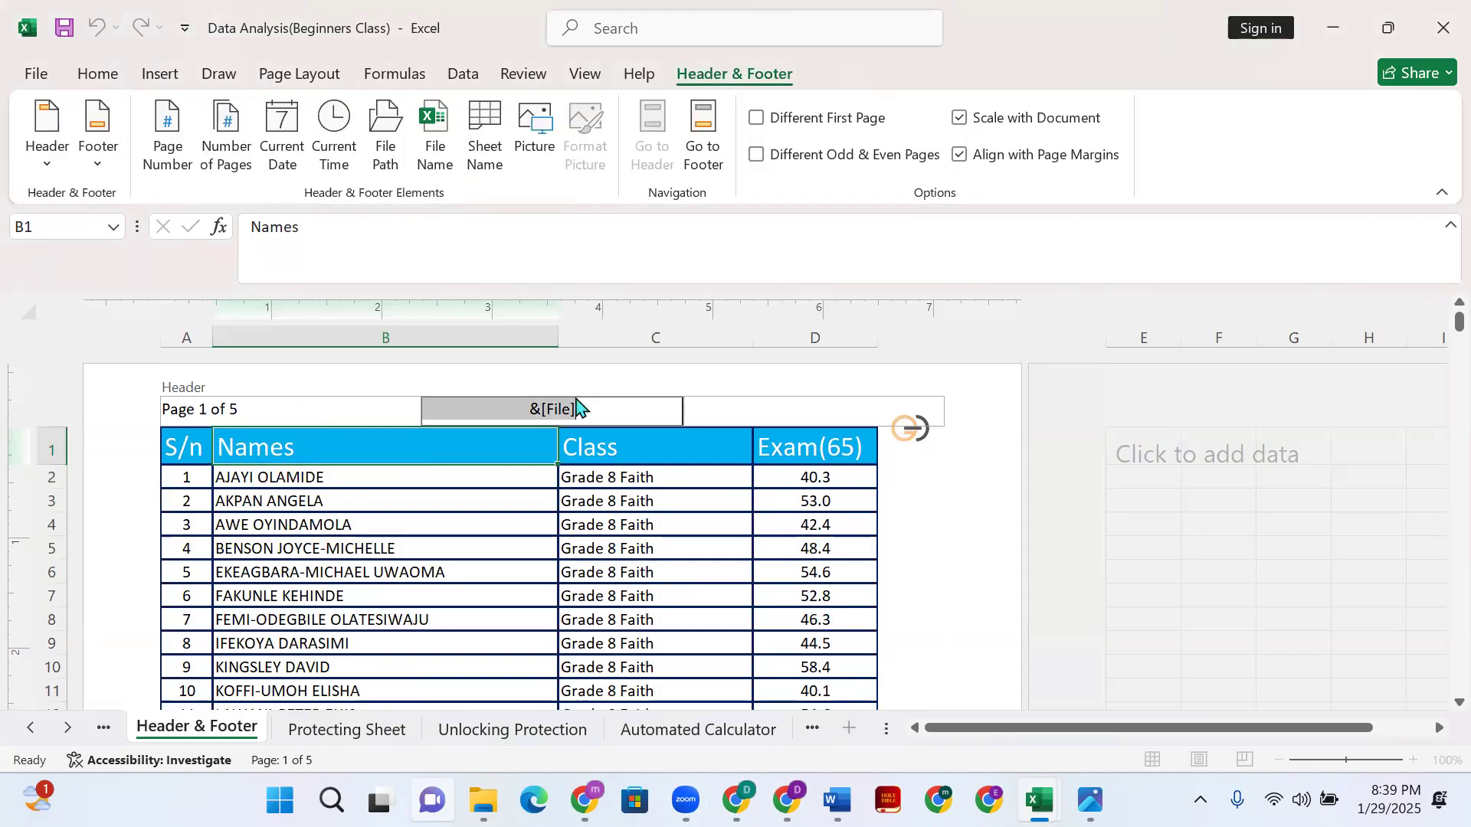
pyautogui.click(337, 409)
pyautogui.click(347, 410)
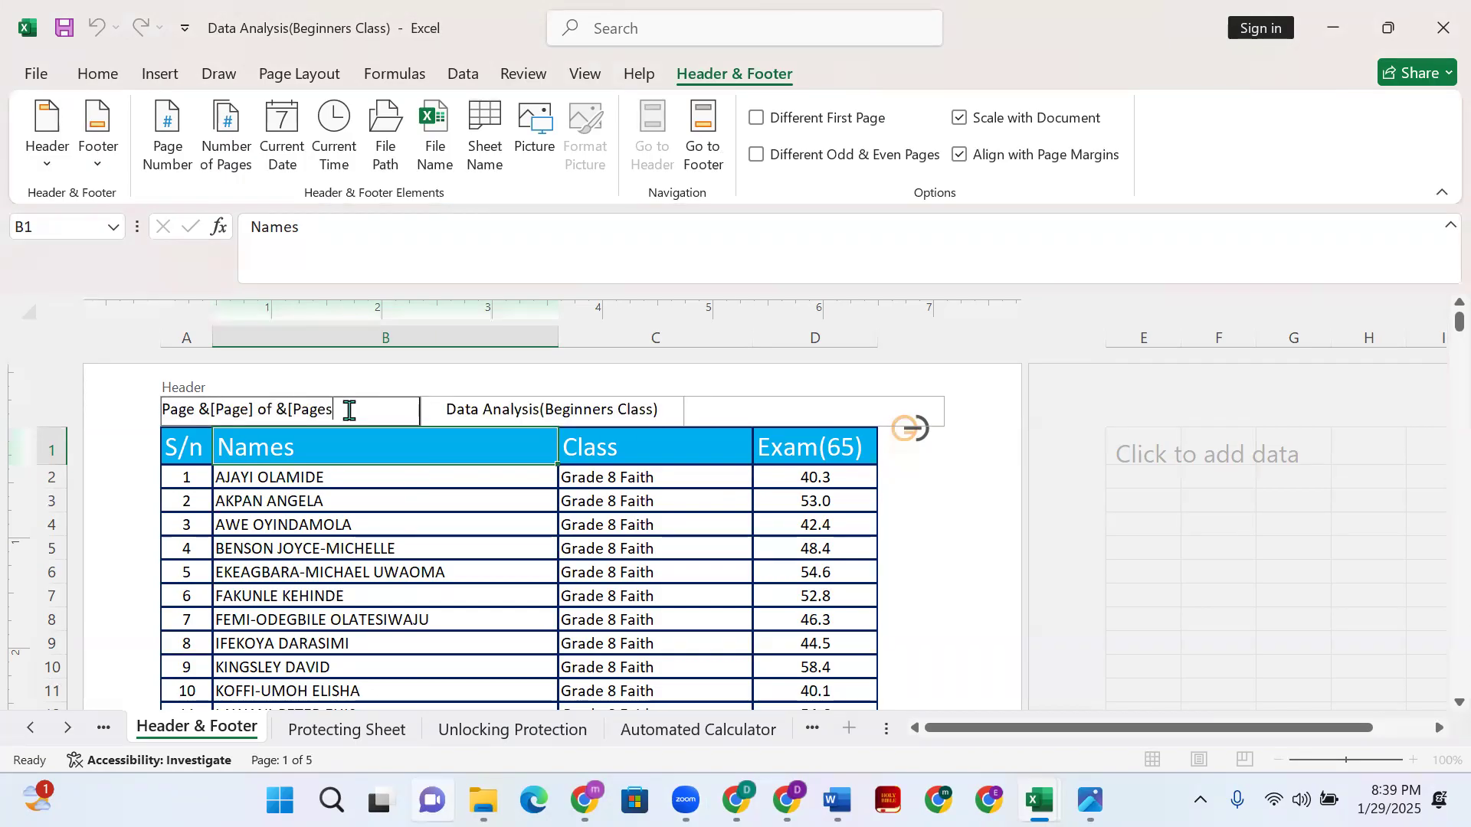
pyautogui.press('BackSpace')
pyautogui.press('BackSpace')
pyautogui.press('BackSpace')
pyautogui.press('BackSpace')
pyautogui.press('BackSpace')
pyautogui.press('BackSpace')
pyautogui.press('BackSpace')
pyautogui.press('BackSpace')
pyautogui.press('BackSpace')
pyautogui.press('BackSpace')
pyautogui.press('BackSpace')
pyautogui.press('BackSpace')
pyautogui.press('BackSpace')
pyautogui.press('BackSpace')
pyautogui.press('BackSpace')
pyautogui.press('BackSpace')
pyautogui.press('BackSpace')
pyautogui.press('BackSpace')
pyautogui.press('BackSpace')
pyautogui.press('BackSpace')
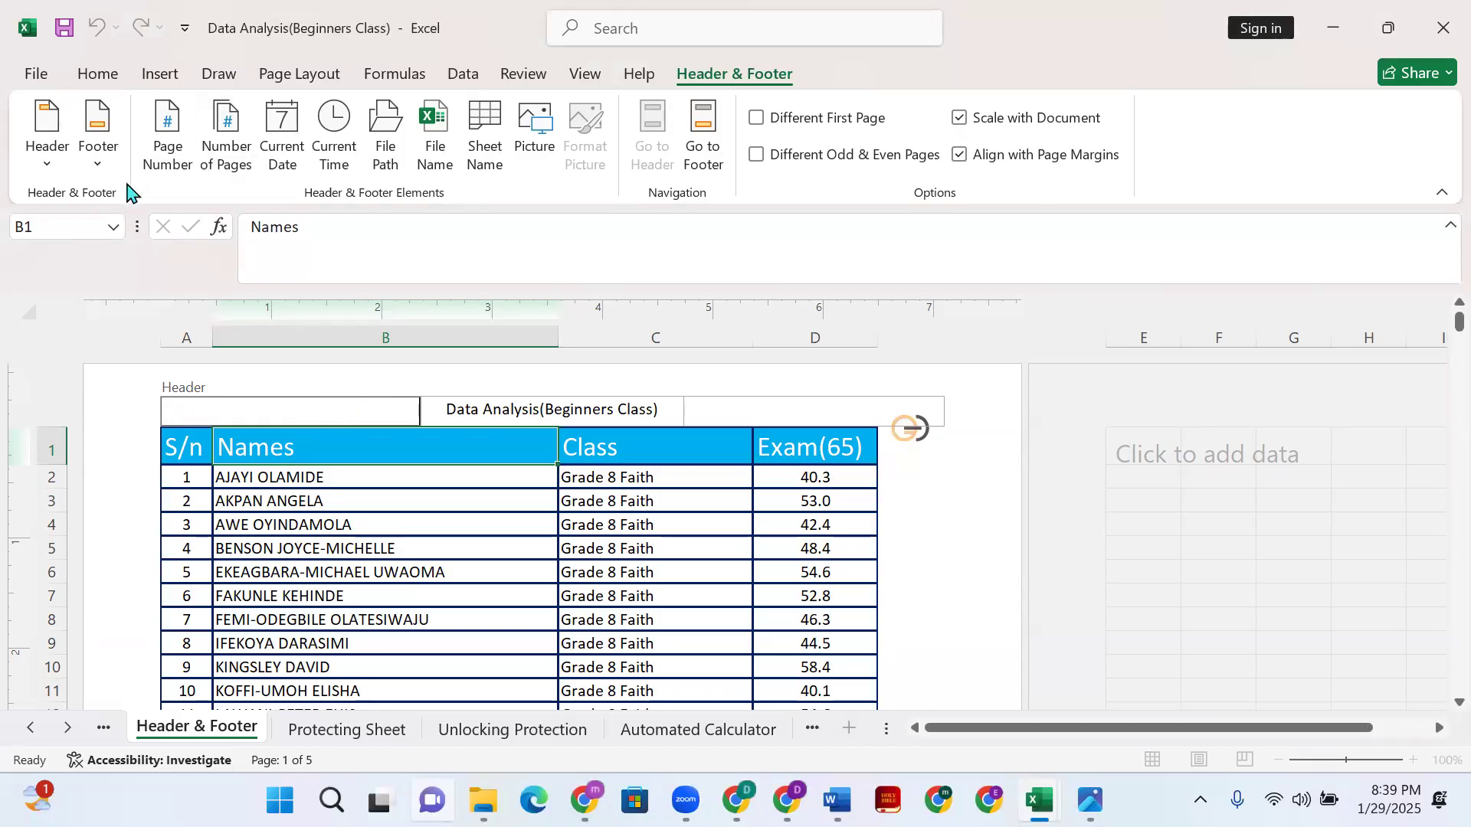
# - Insert a page number into the left header, then delete it, leaving the section empty
pyautogui.click(170, 153)
pyautogui.moveTo(276, 404); pyautogui.dragTo(128, 406)
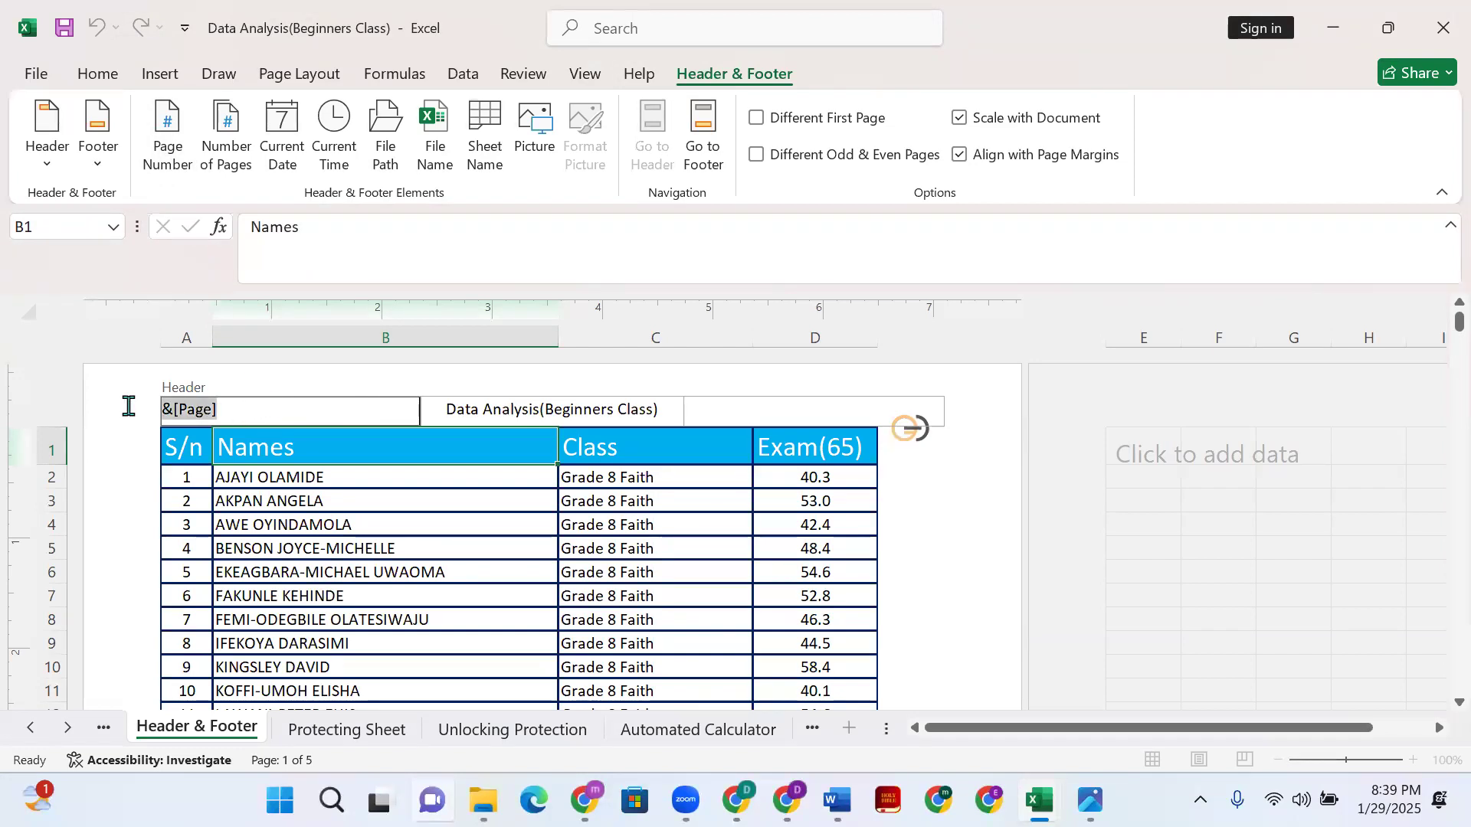
pyautogui.click(249, 403)
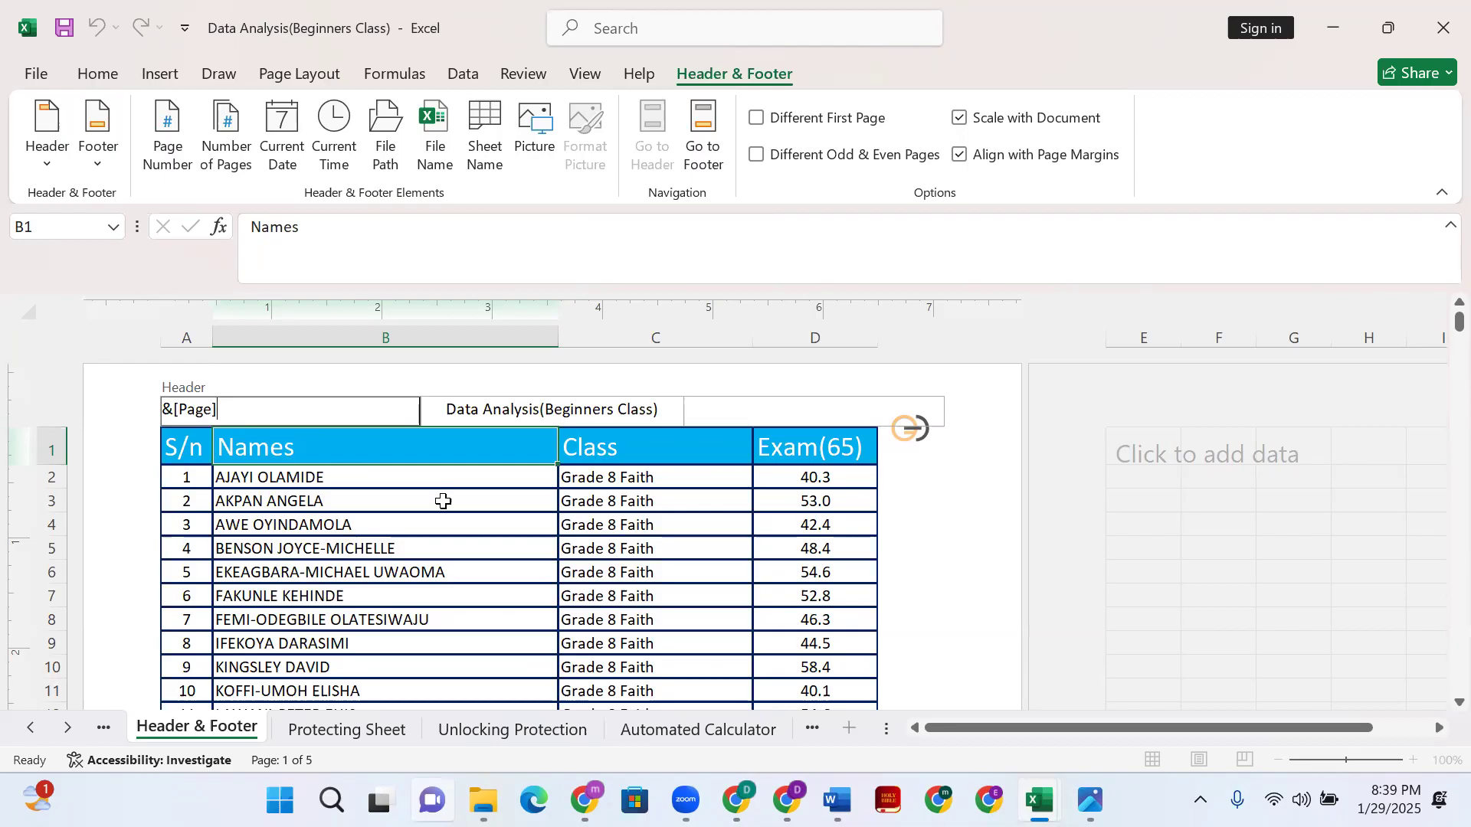
pyautogui.click(923, 579)
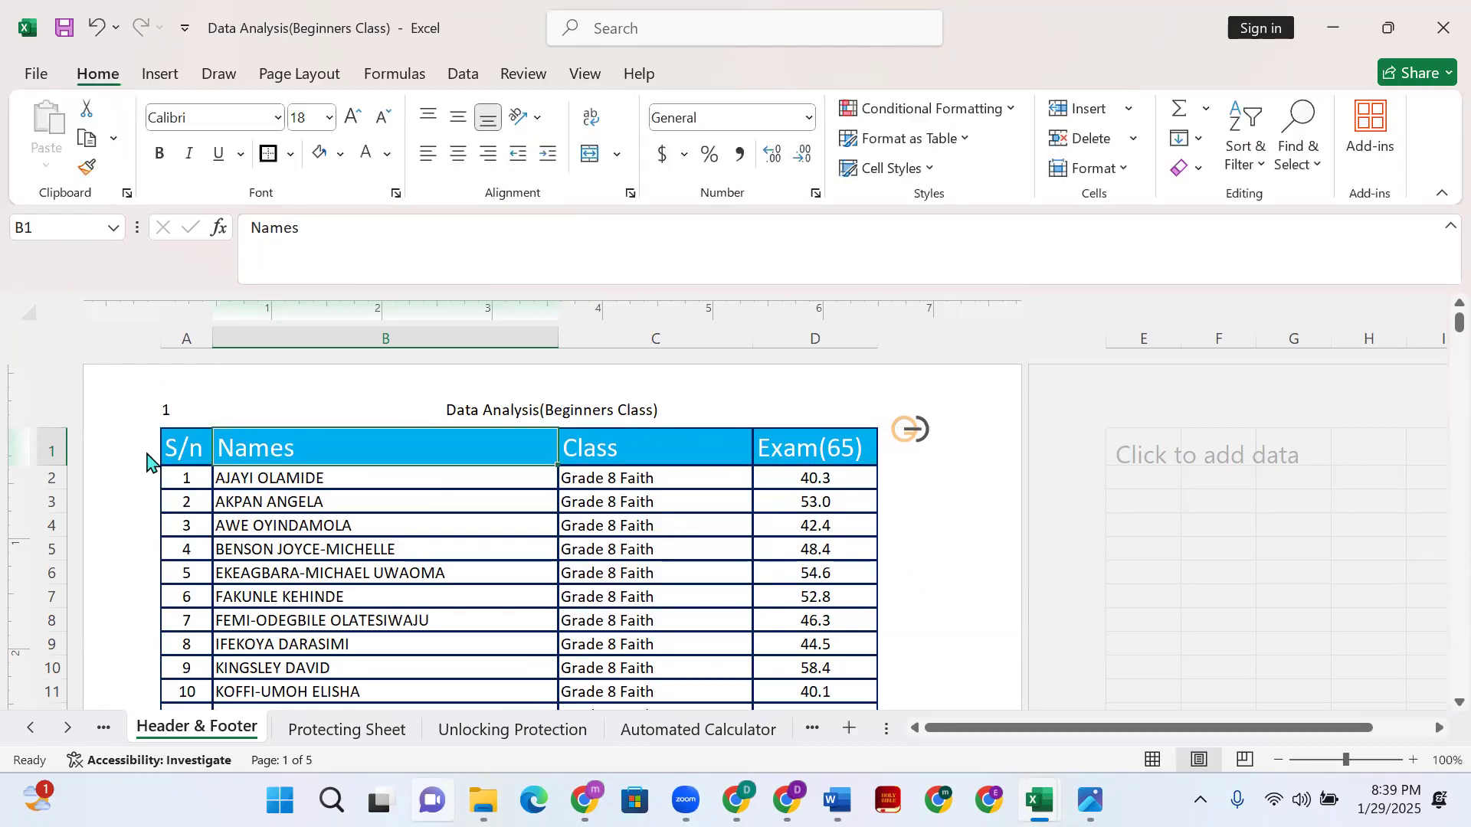
pyautogui.click(169, 412)
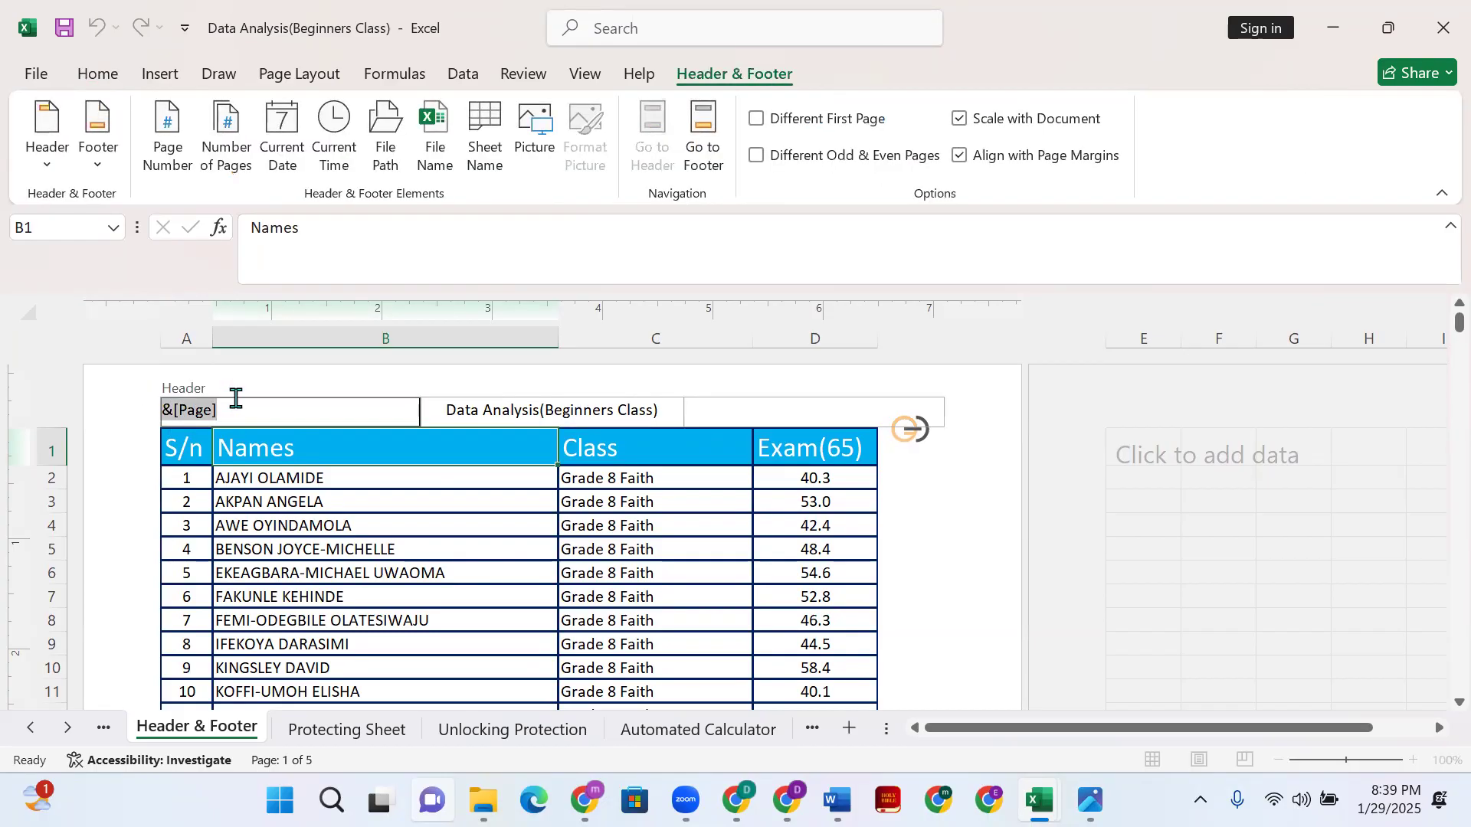
pyautogui.press('Delete')
pyautogui.click(493, 570)
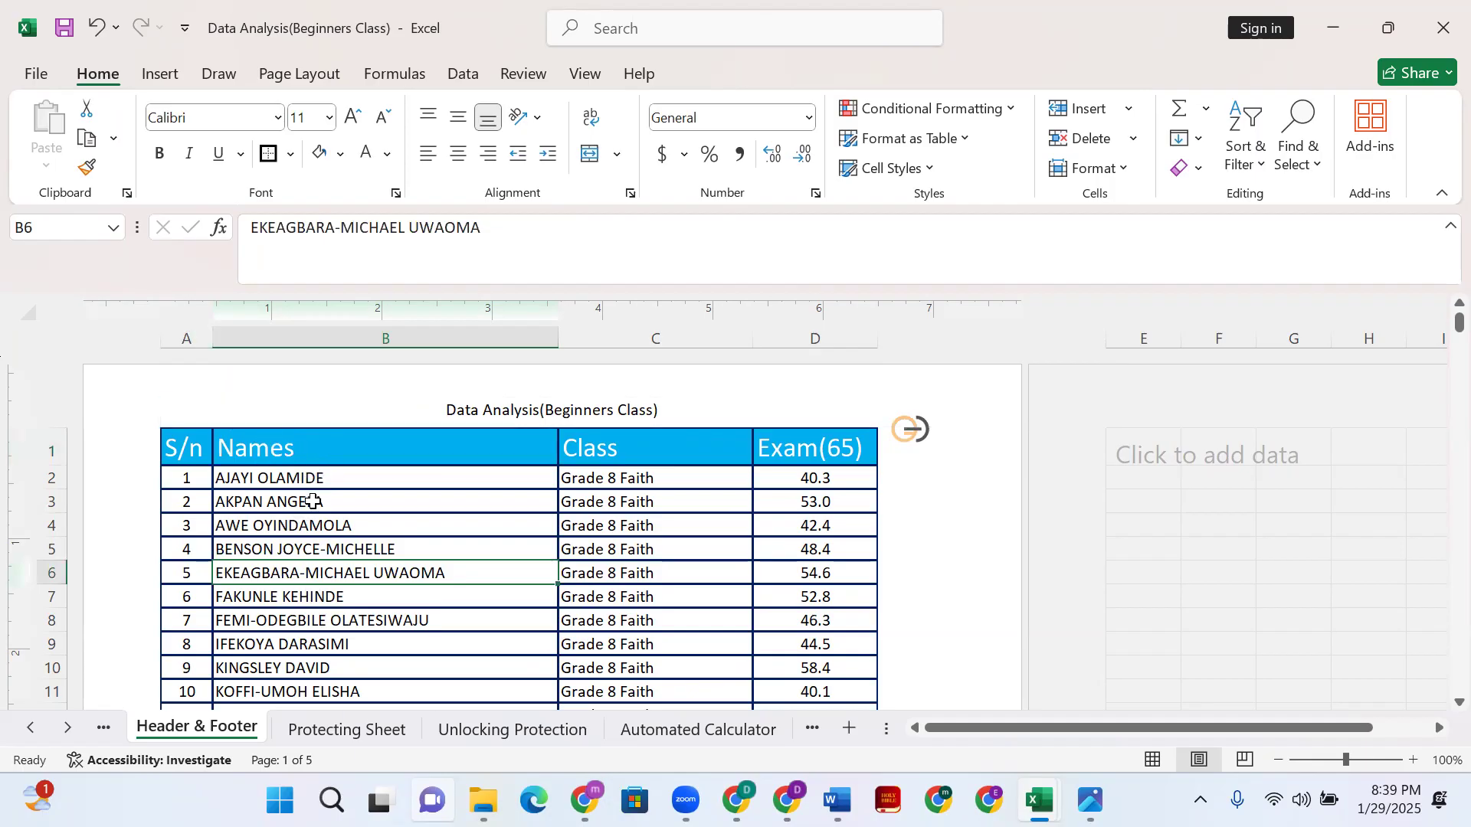
pyautogui.click(264, 414)
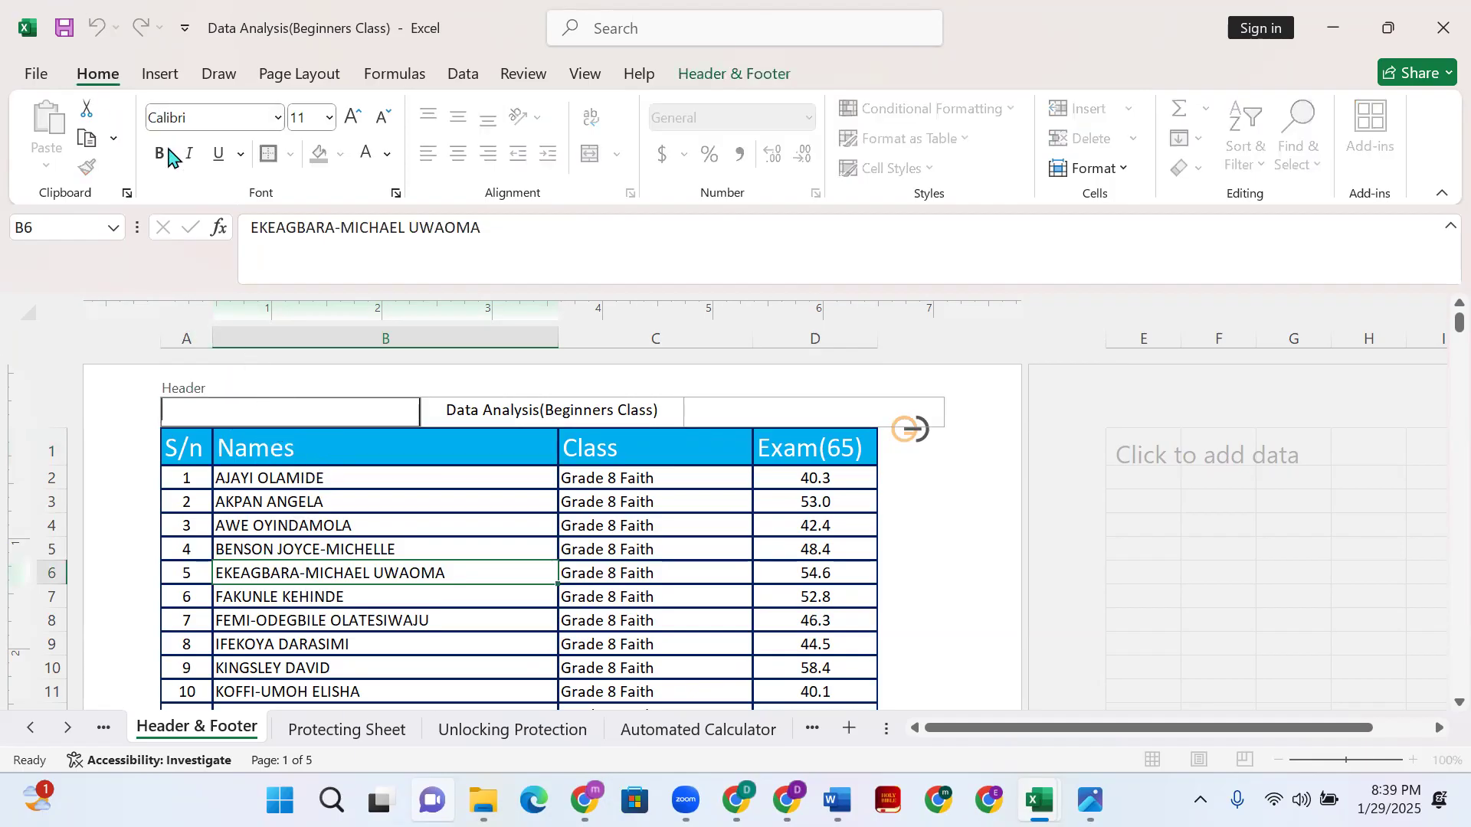
# - Exit header editing and undo back to the sheet's Normal grid view
pyautogui.click(161, 73)
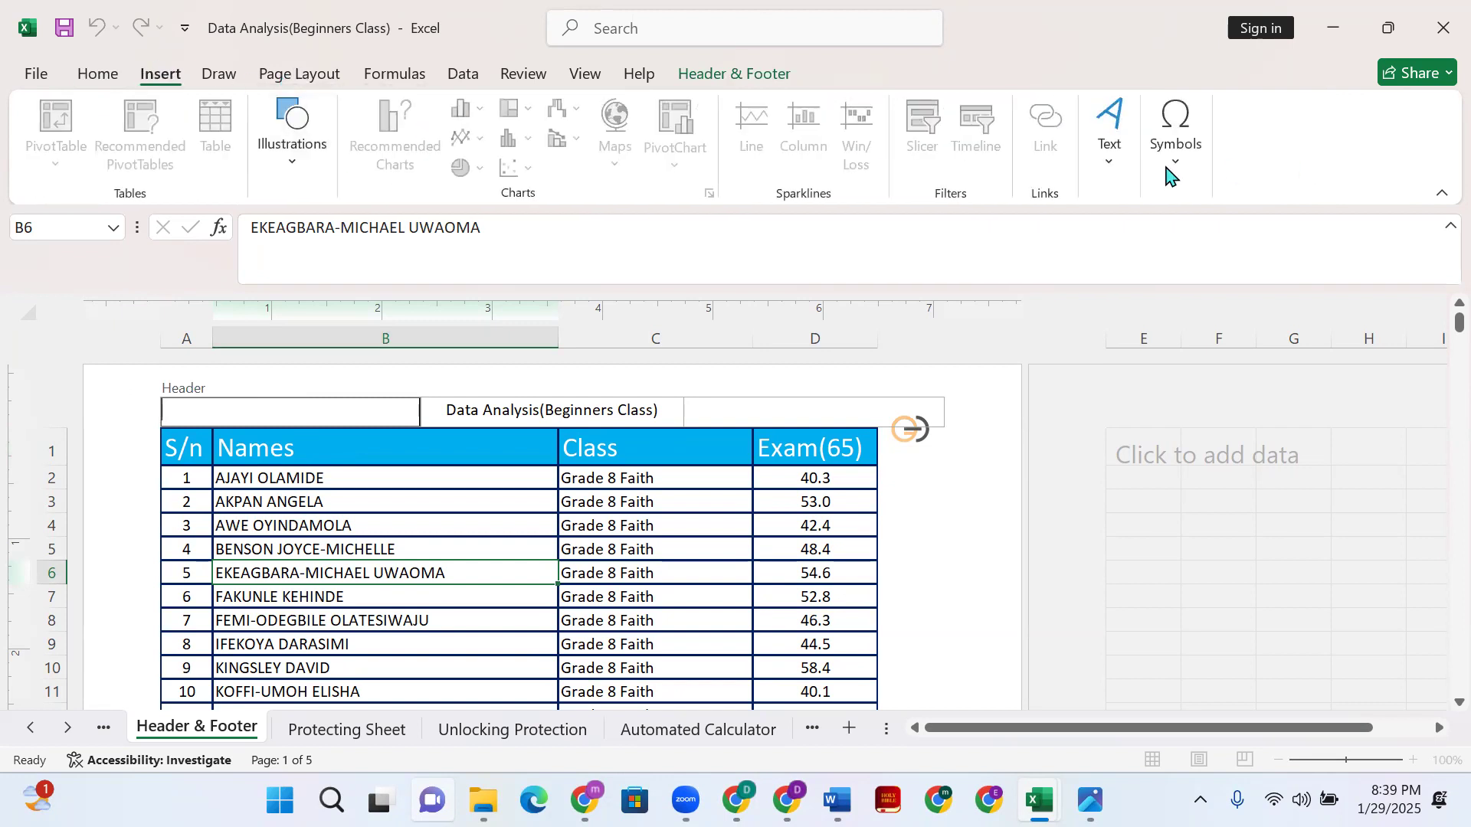
pyautogui.click(1115, 179)
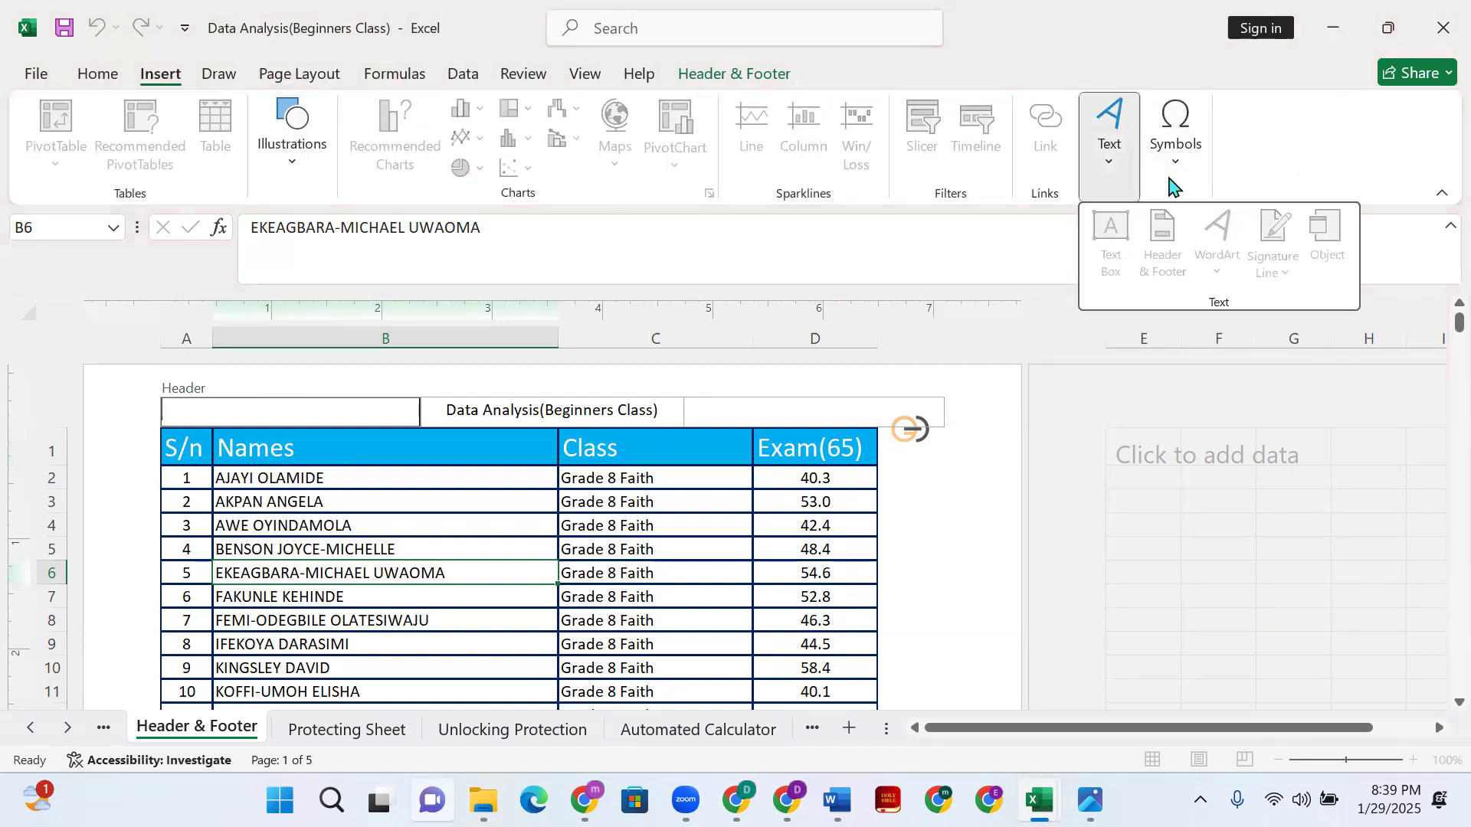
pyautogui.click(383, 416)
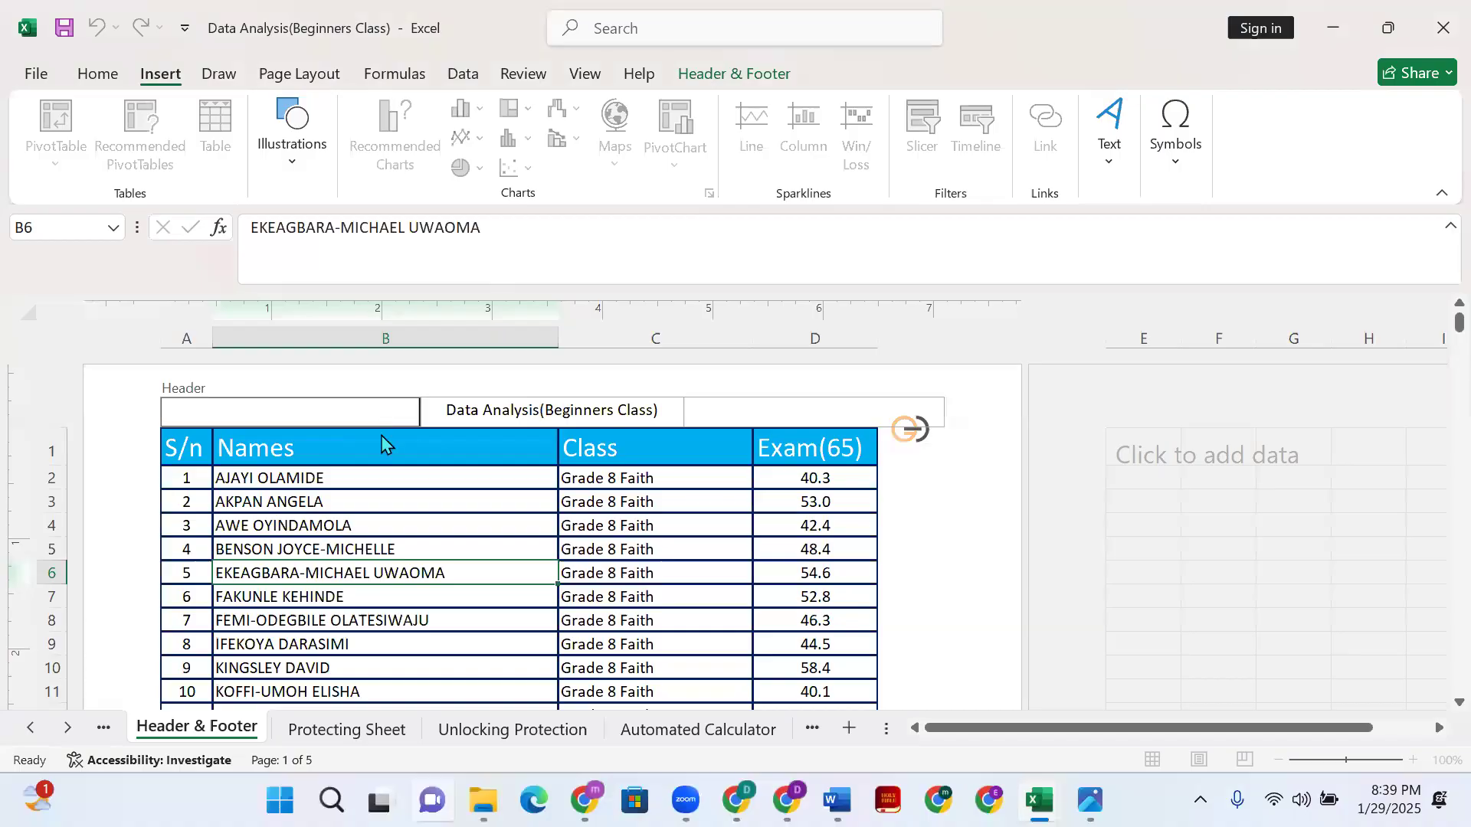
pyautogui.click(383, 443)
pyautogui.click(370, 432)
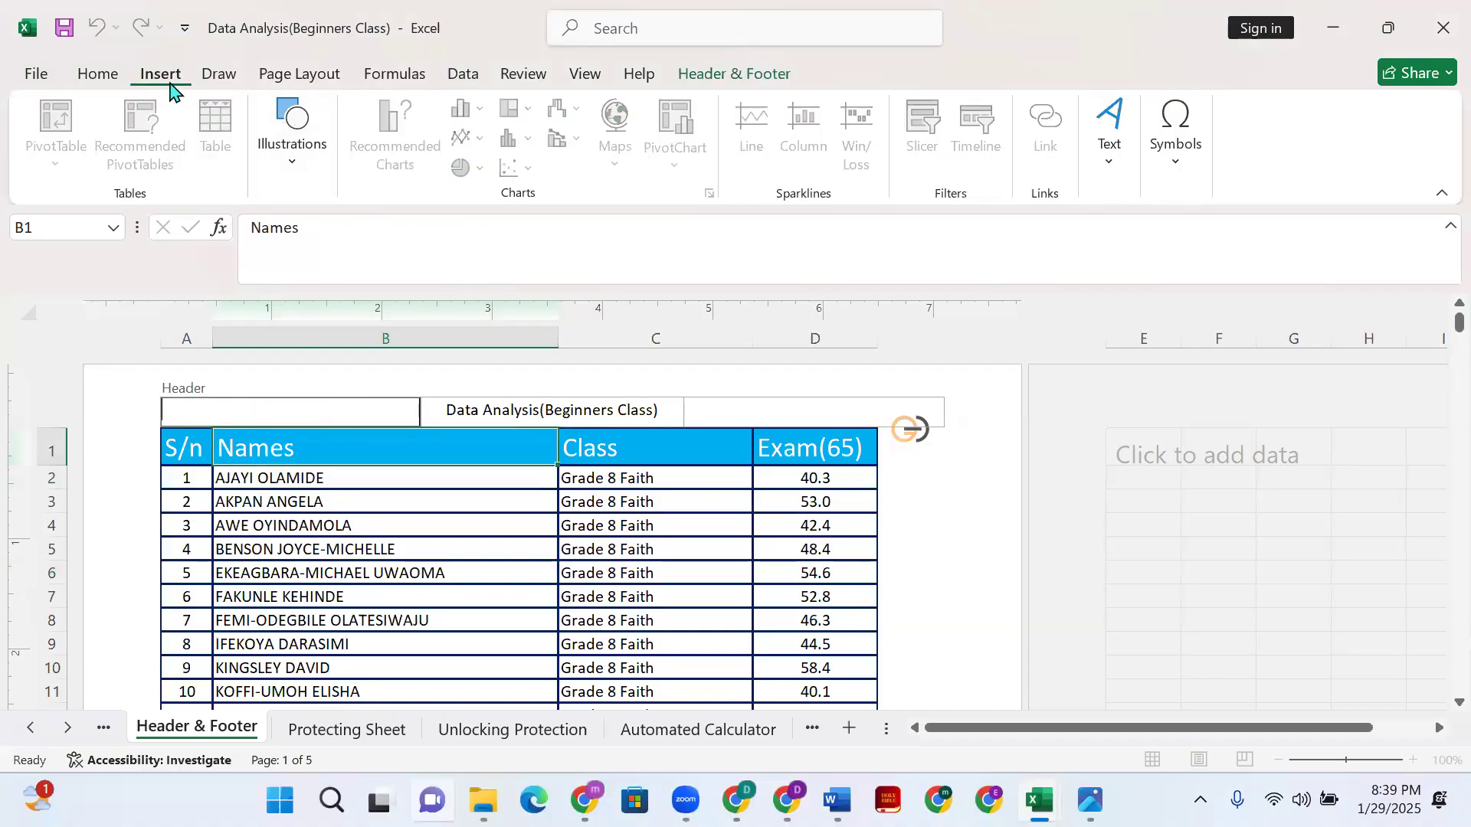
pyautogui.click(1109, 162)
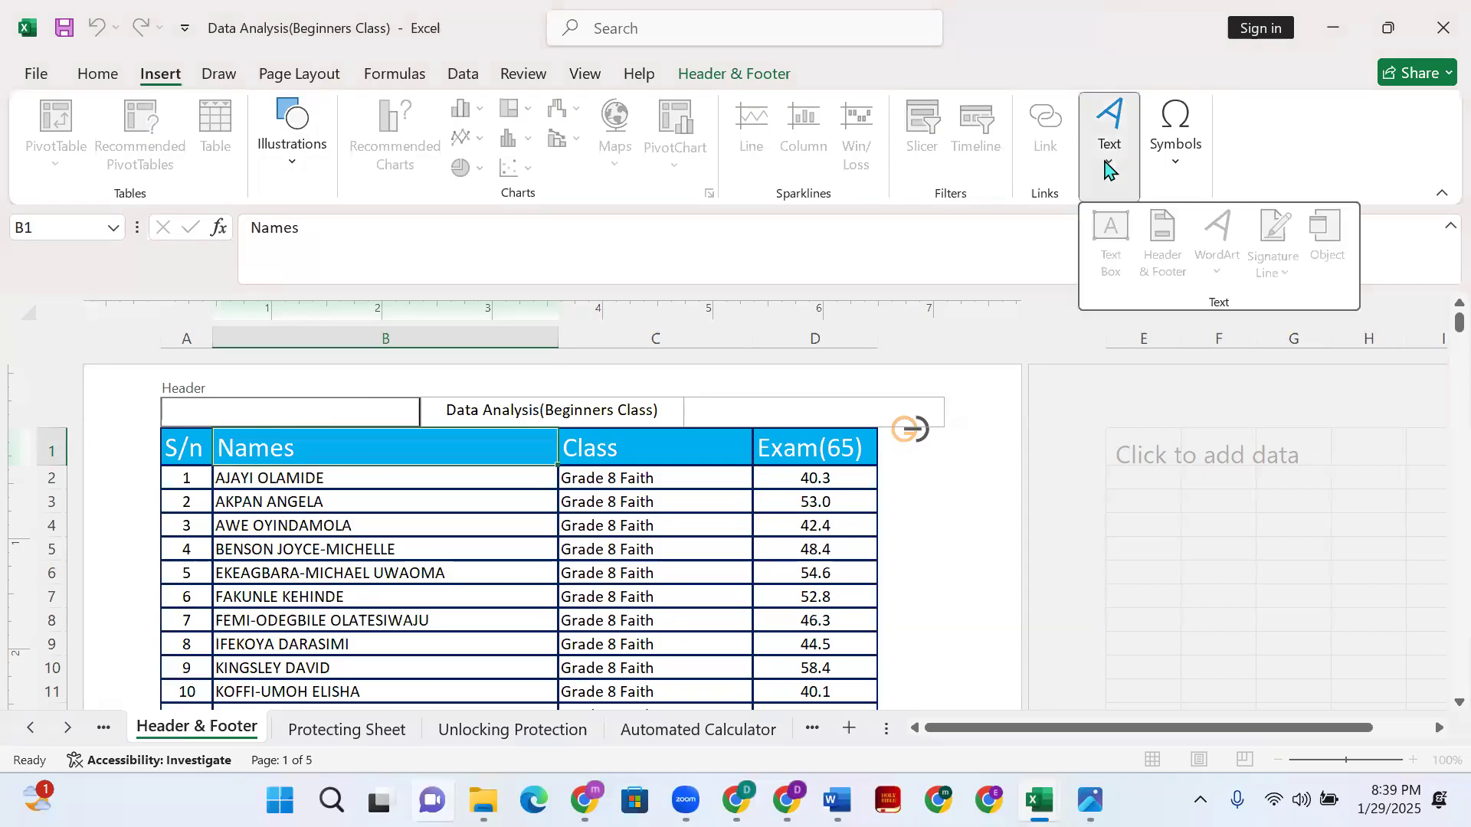
pyautogui.click(1109, 164)
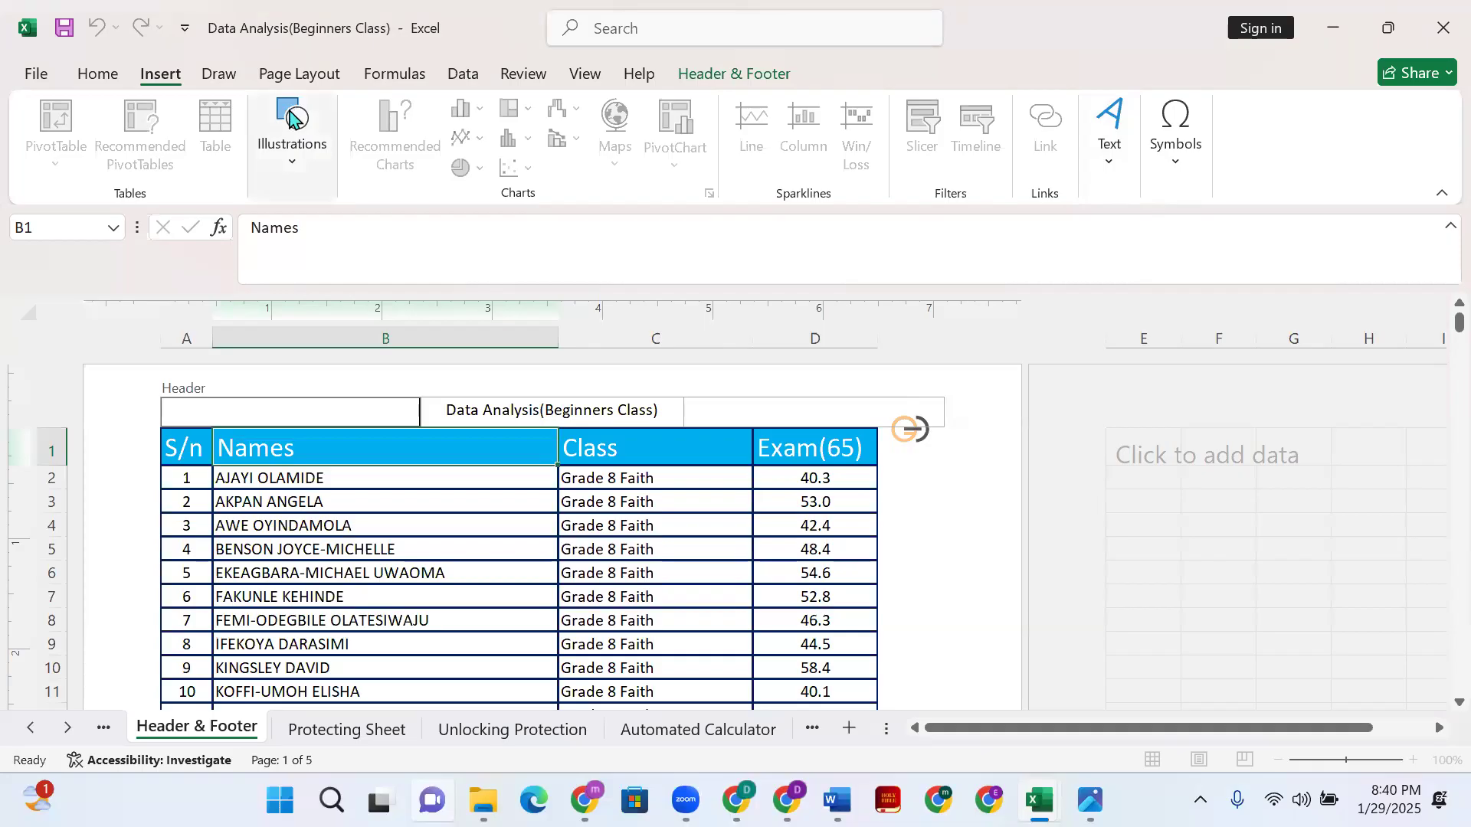
pyautogui.click(554, 395)
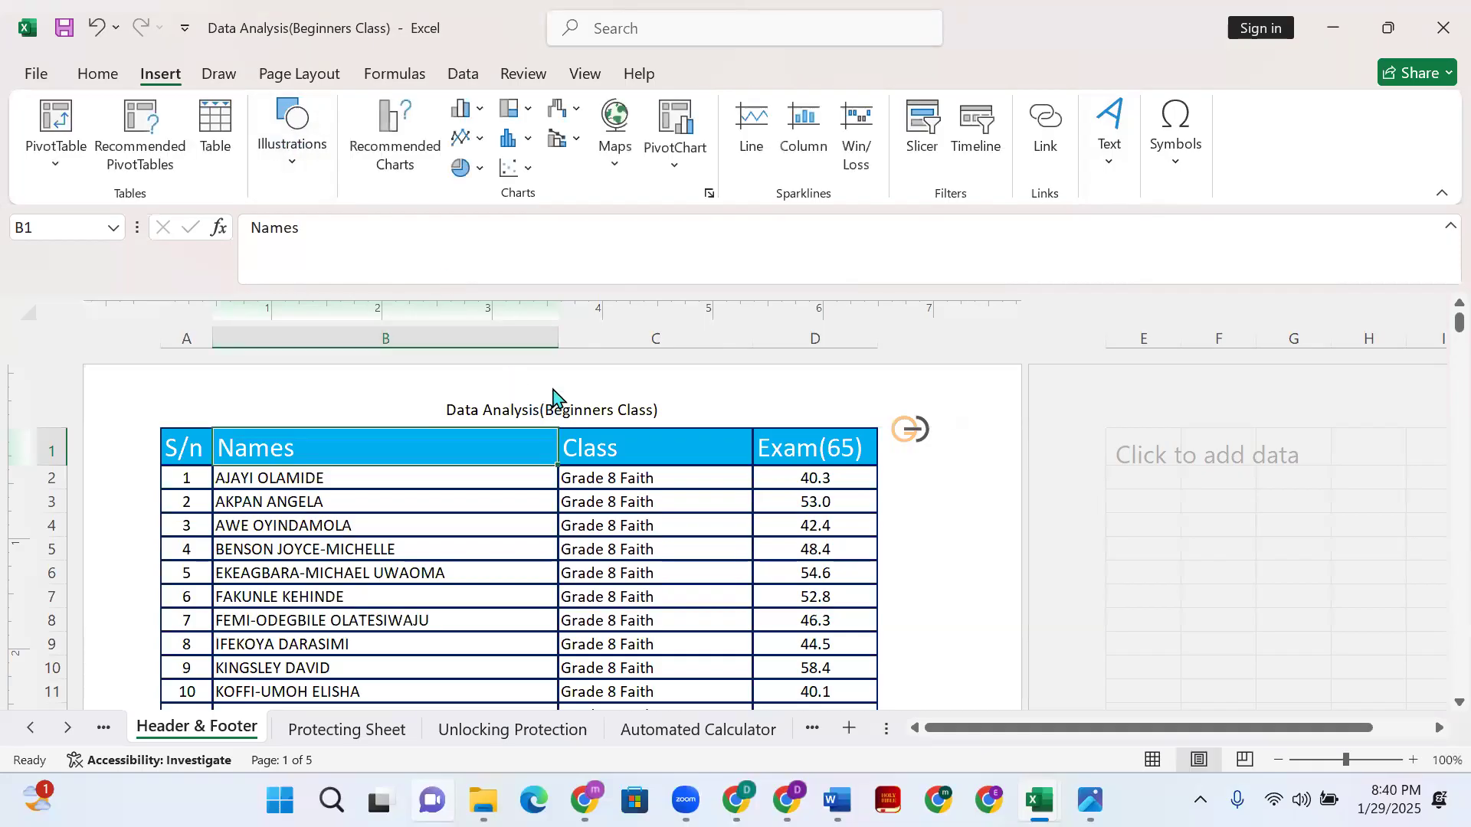
pyautogui.hotkey('ctrl', 'z')
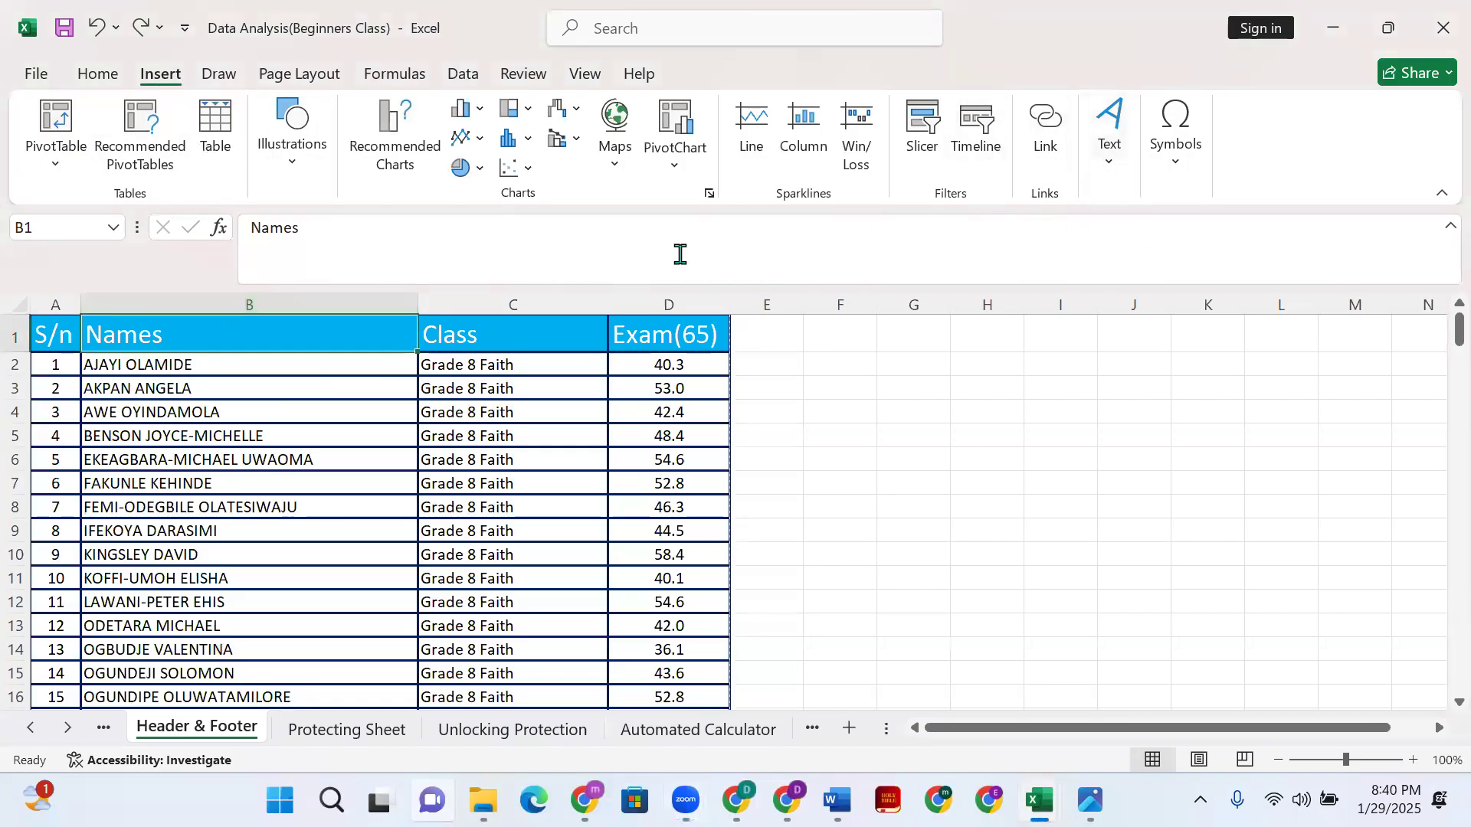
# - Insert the &[Page] page-number code into the left header section
pyautogui.click(1113, 170)
pyautogui.click(1149, 259)
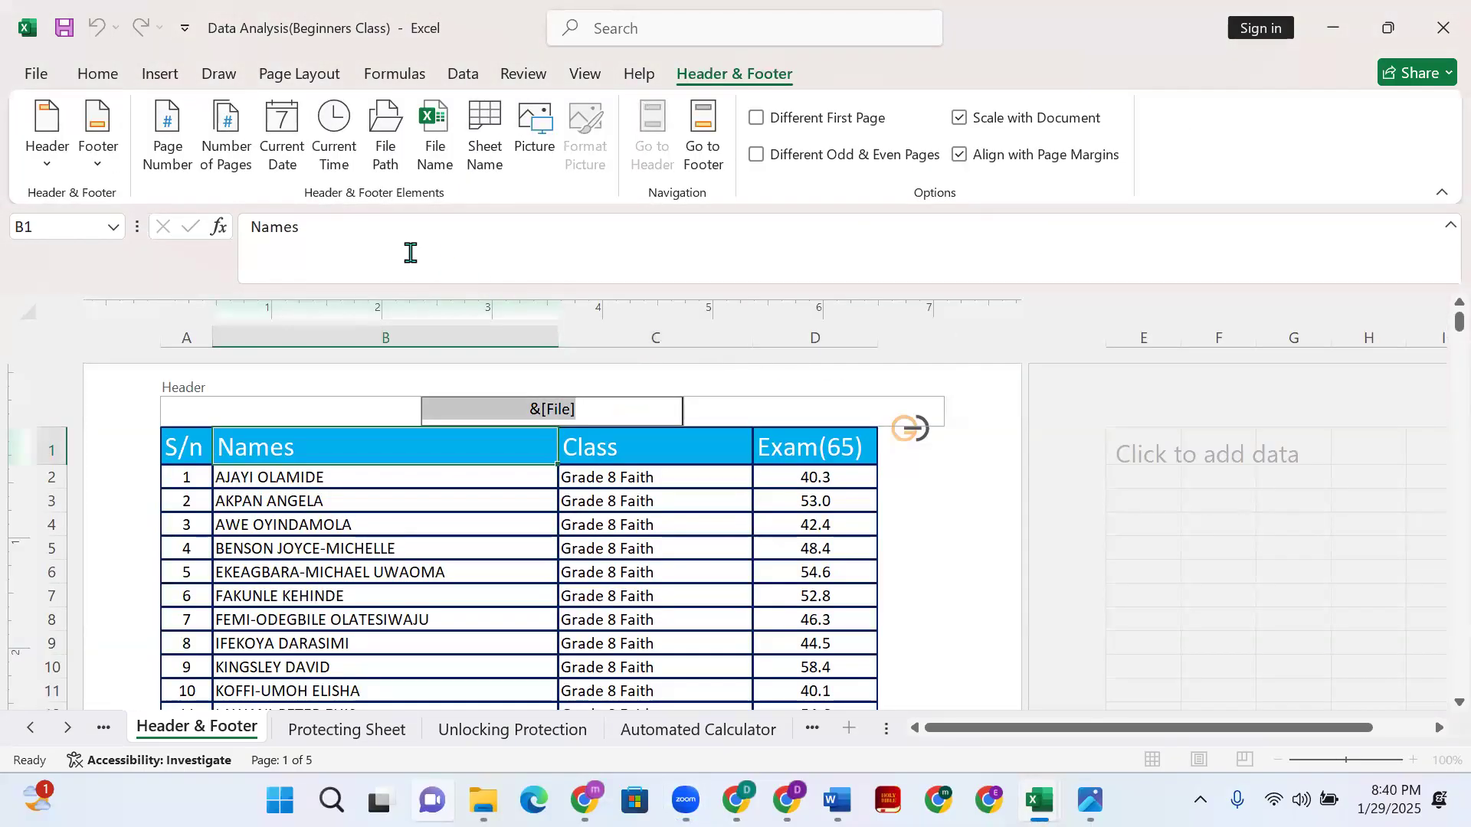
pyautogui.click(246, 414)
pyautogui.click(182, 154)
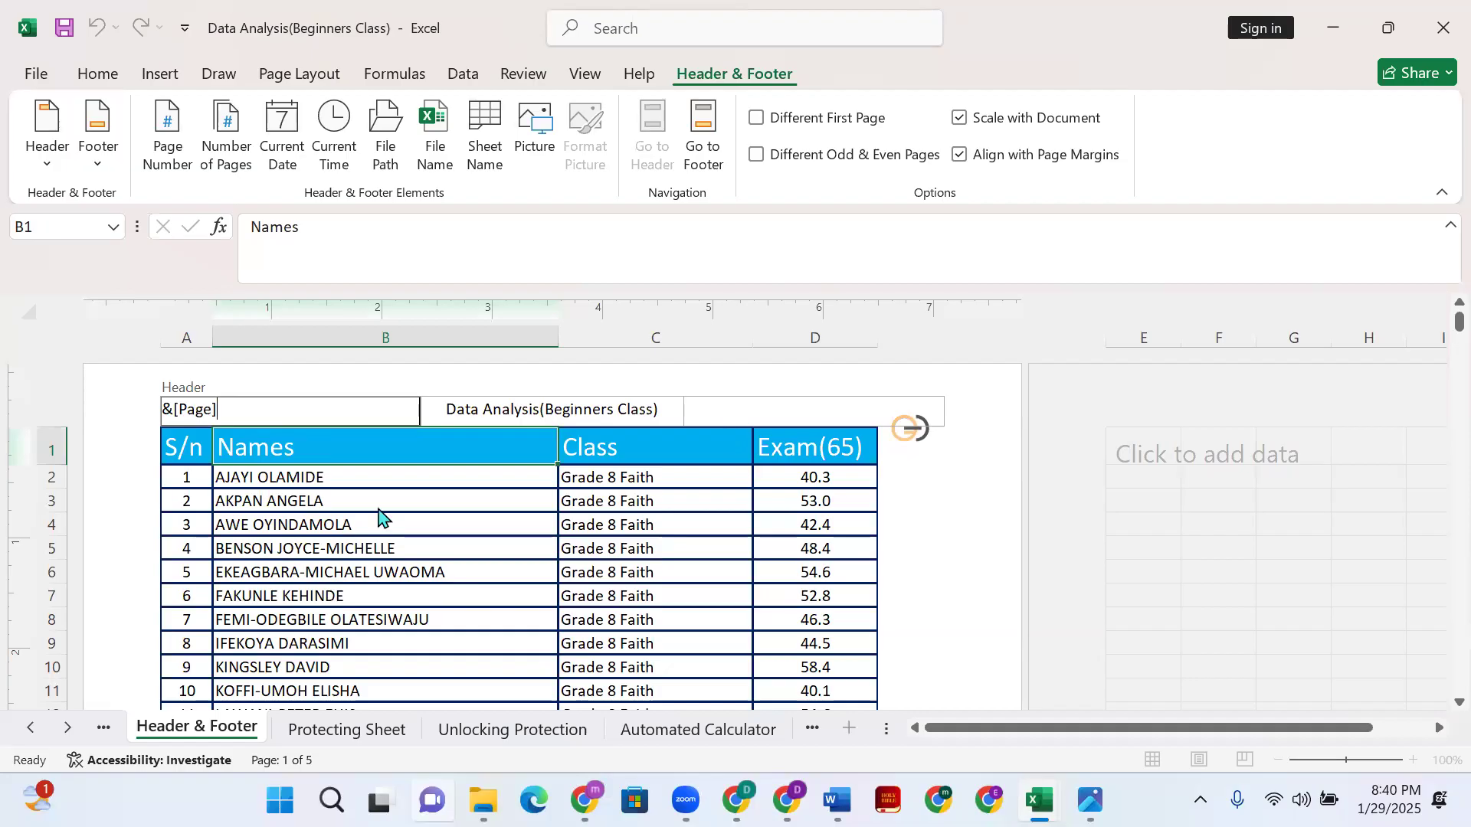
pyautogui.click(935, 559)
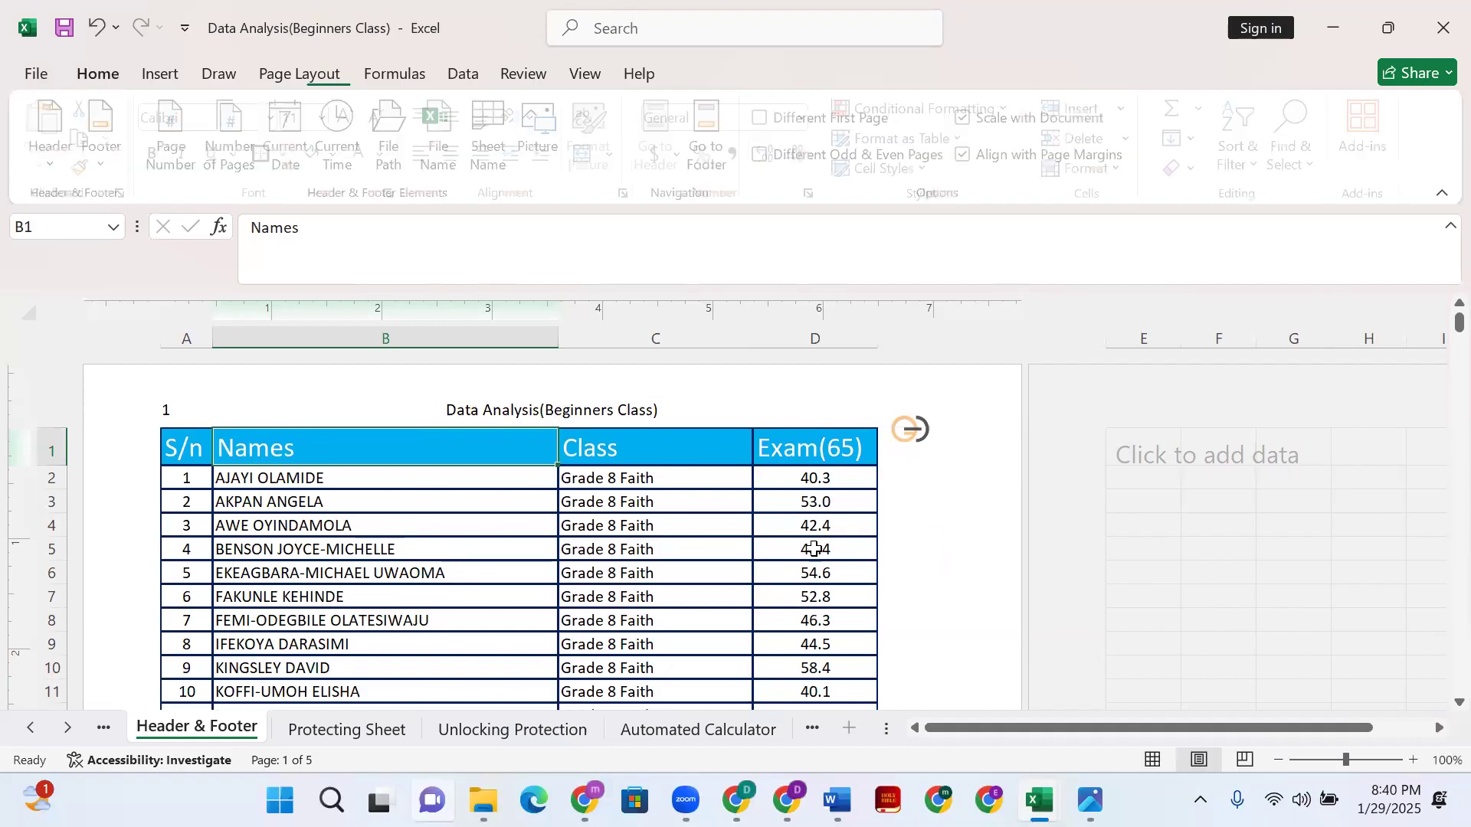
pyautogui.click(183, 412)
pyautogui.click(169, 409)
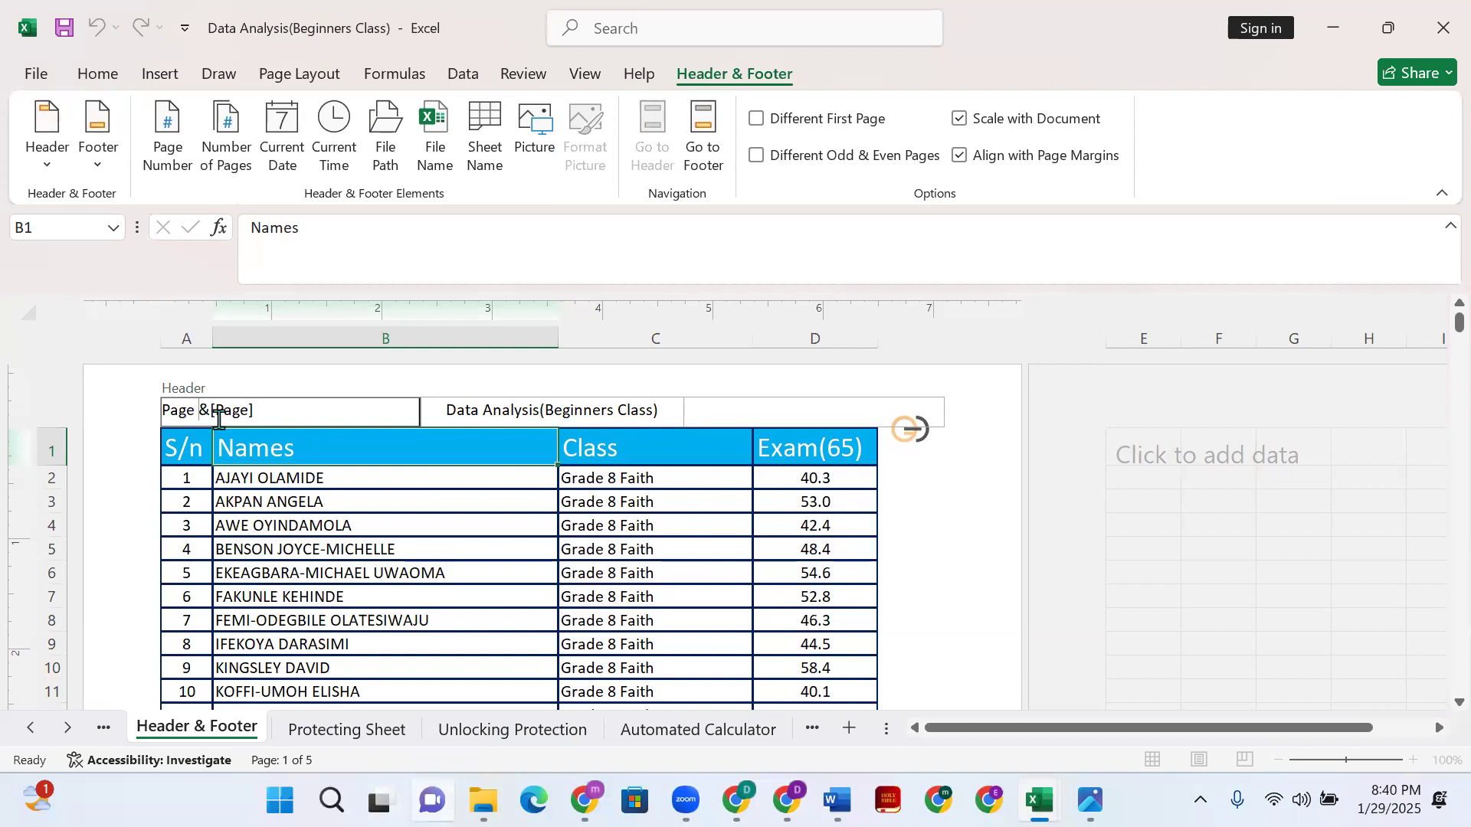
pyautogui.moveTo(199, 411); pyautogui.dragTo(257, 410)
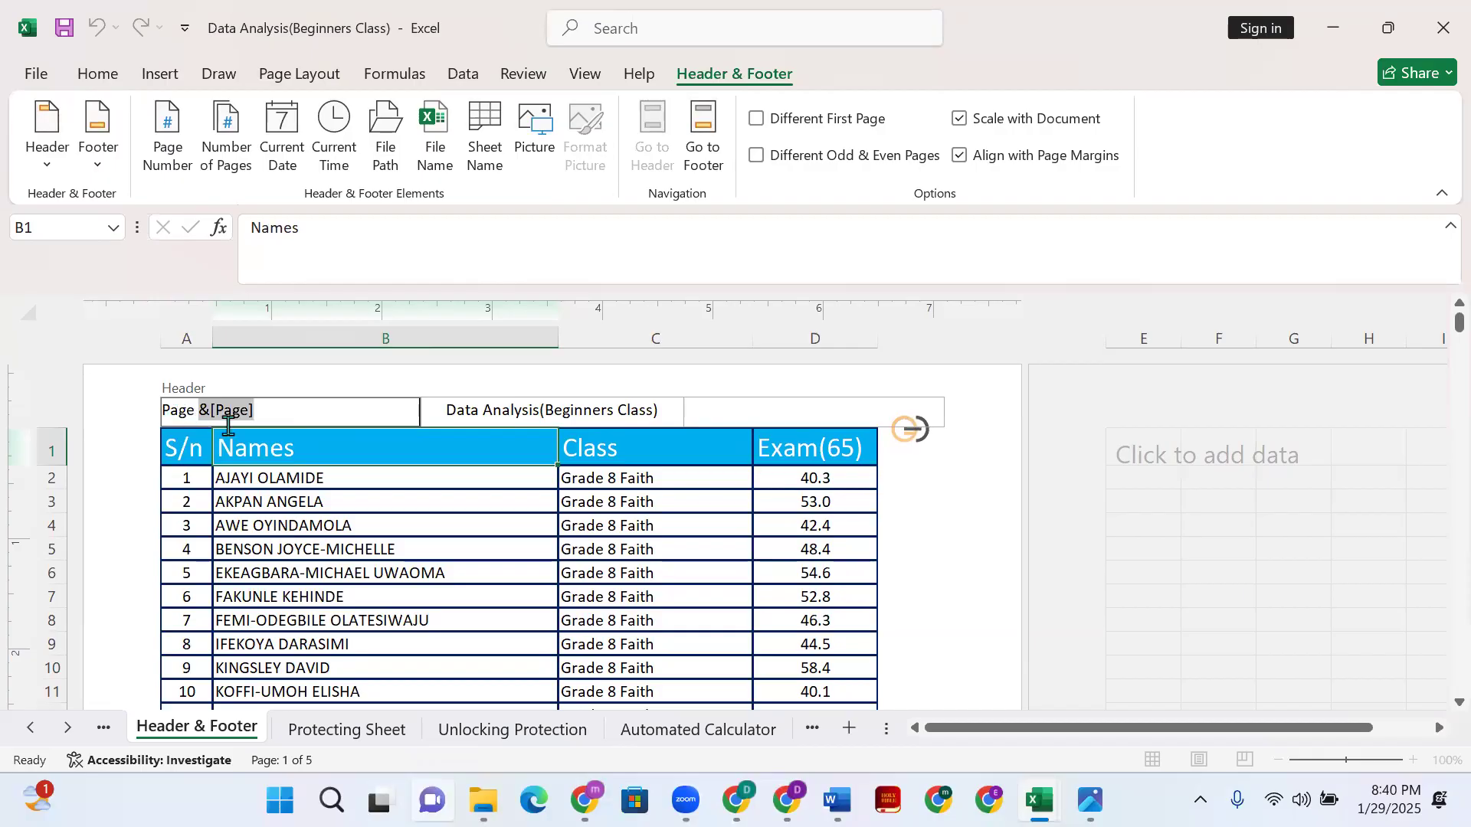
pyautogui.click(910, 578)
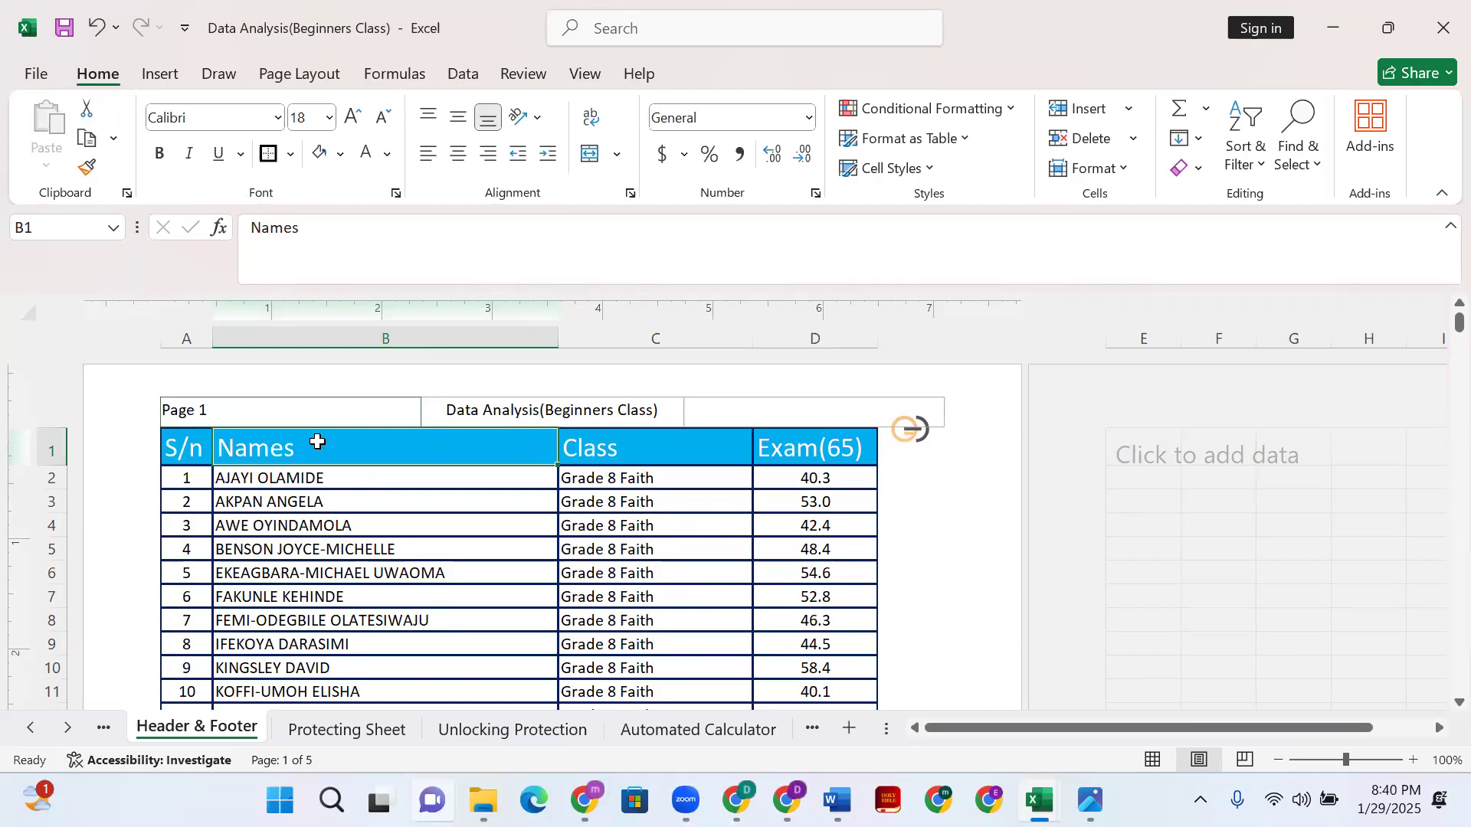
# - Add the &[Pages] total-pages code and the word 'of' to the left header
pyautogui.click(193, 420)
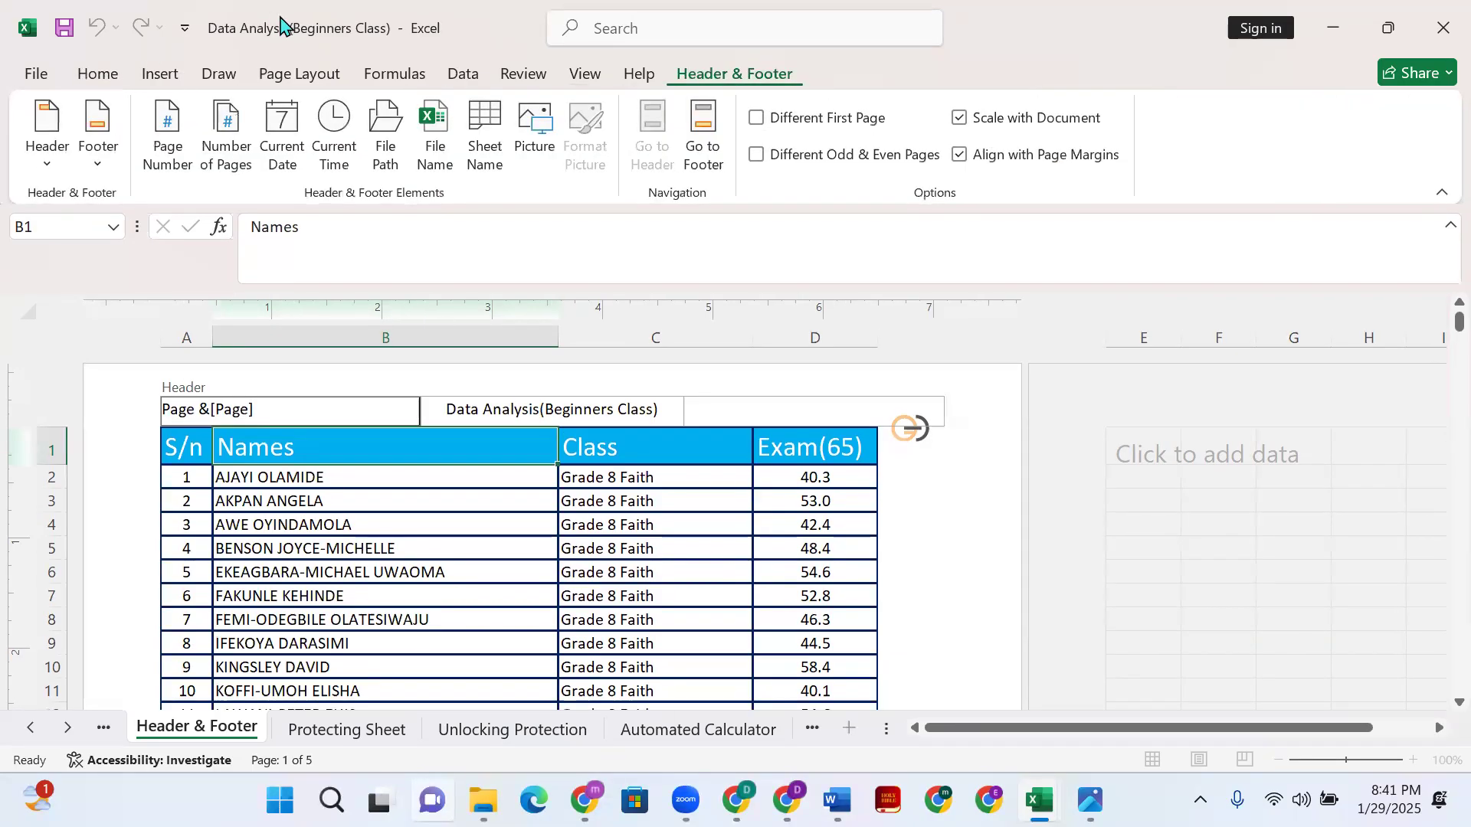
pyautogui.click(228, 149)
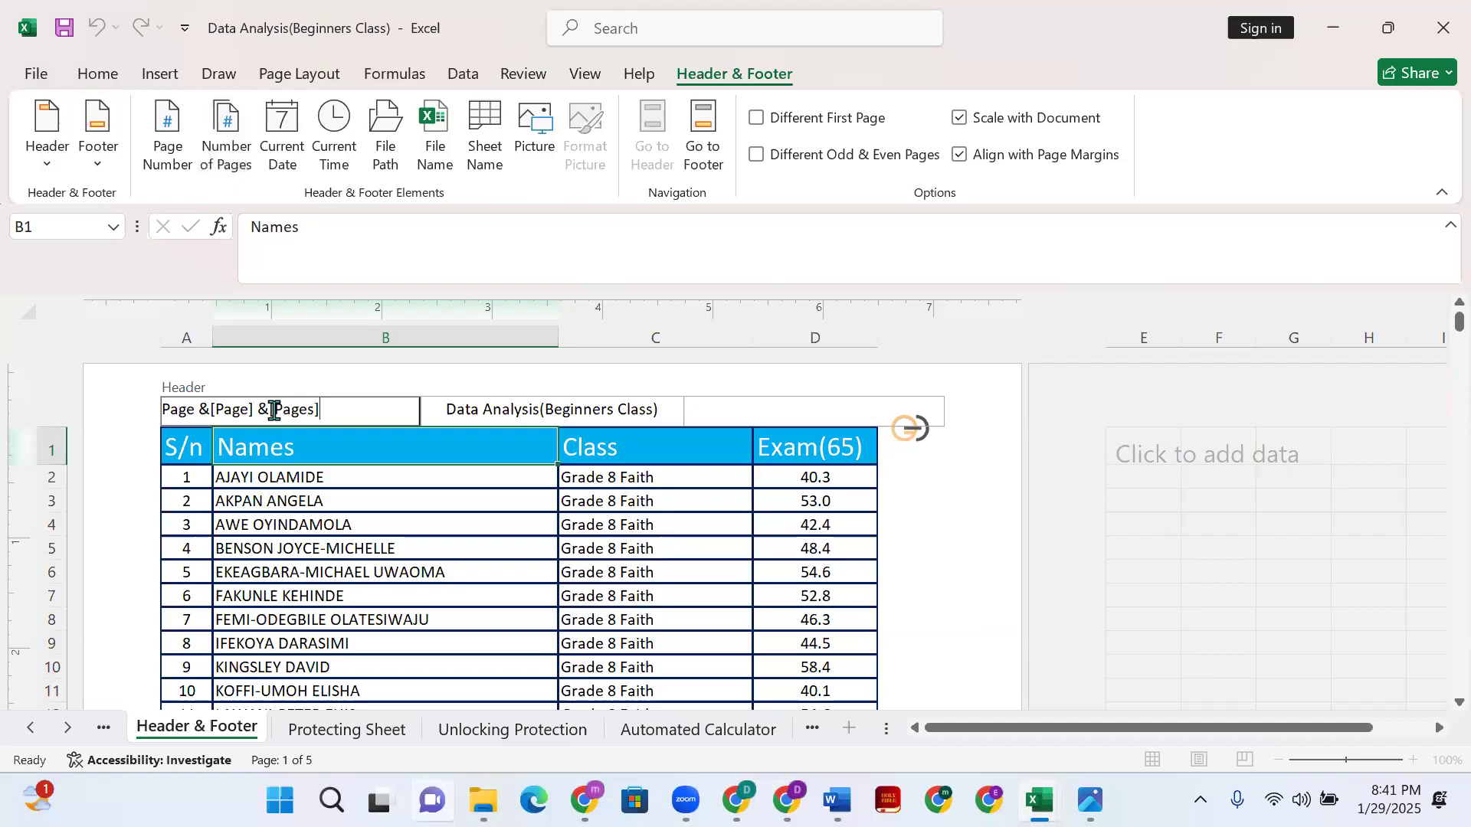
pyautogui.click(958, 559)
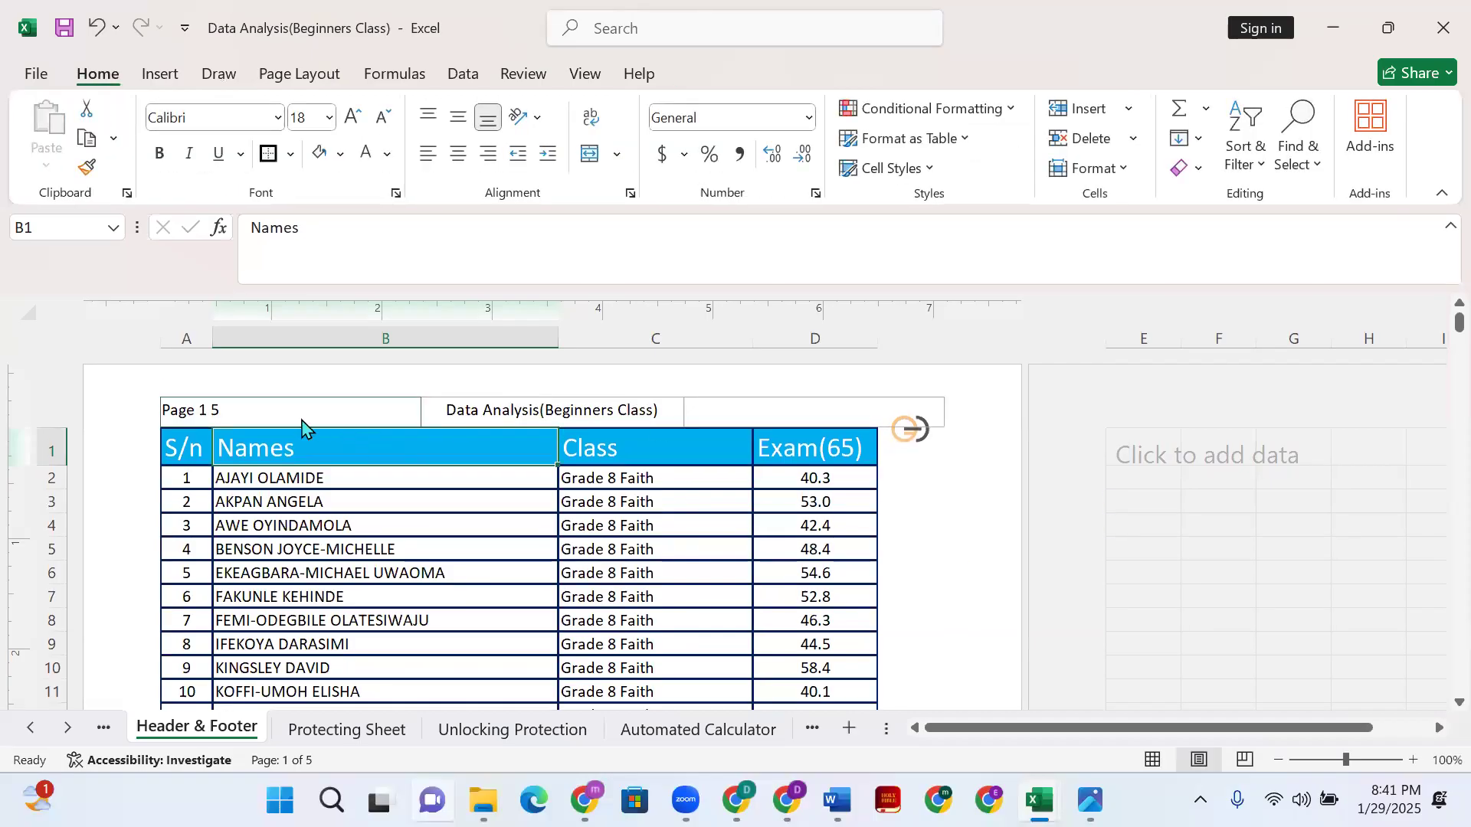
pyautogui.click(201, 416)
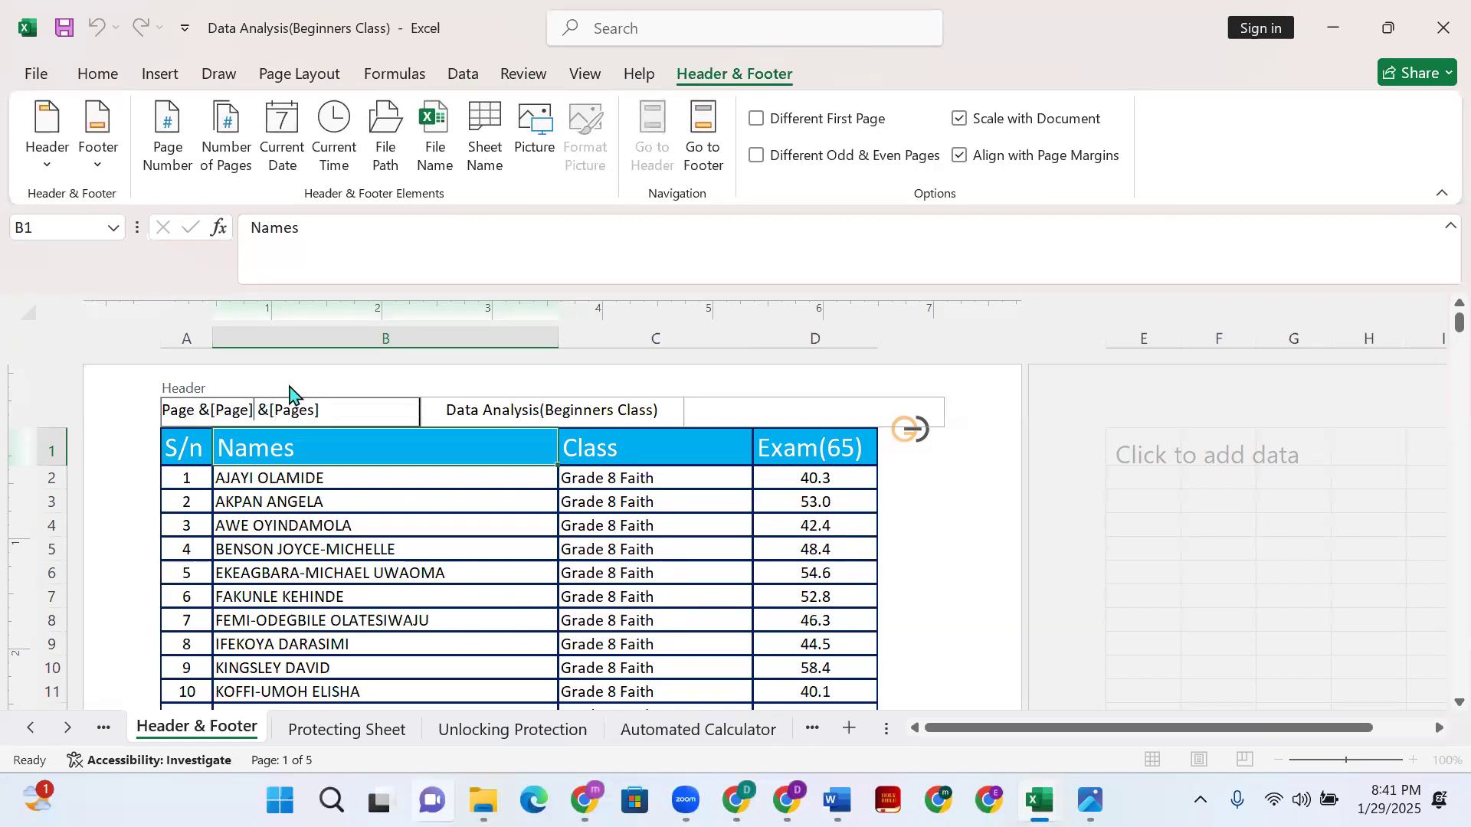
pyautogui.write('of')
pyautogui.click(913, 565)
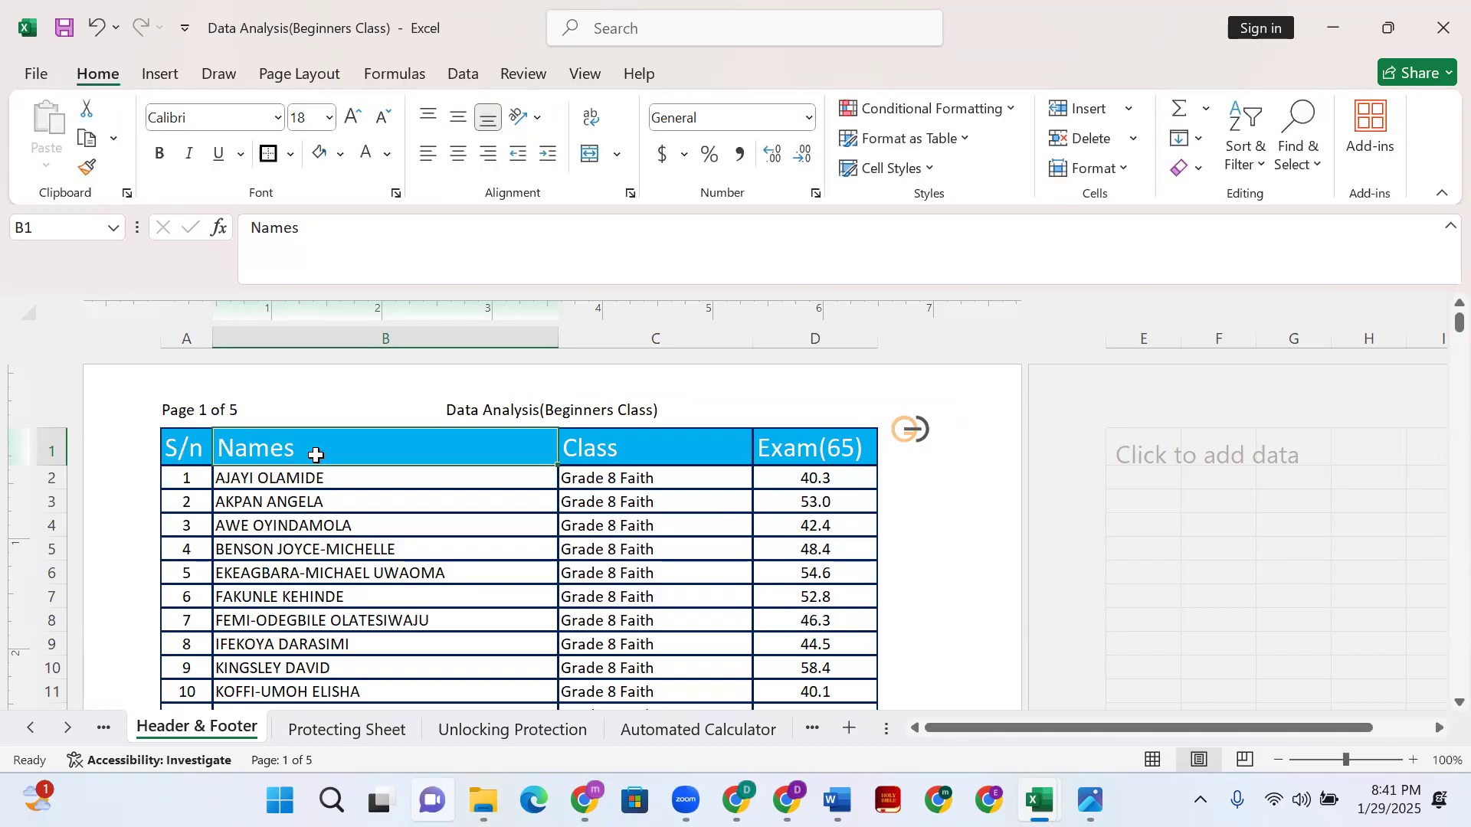
pyautogui.scroll(-8, 307, 460)
pyautogui.scroll(-5, 303, 473)
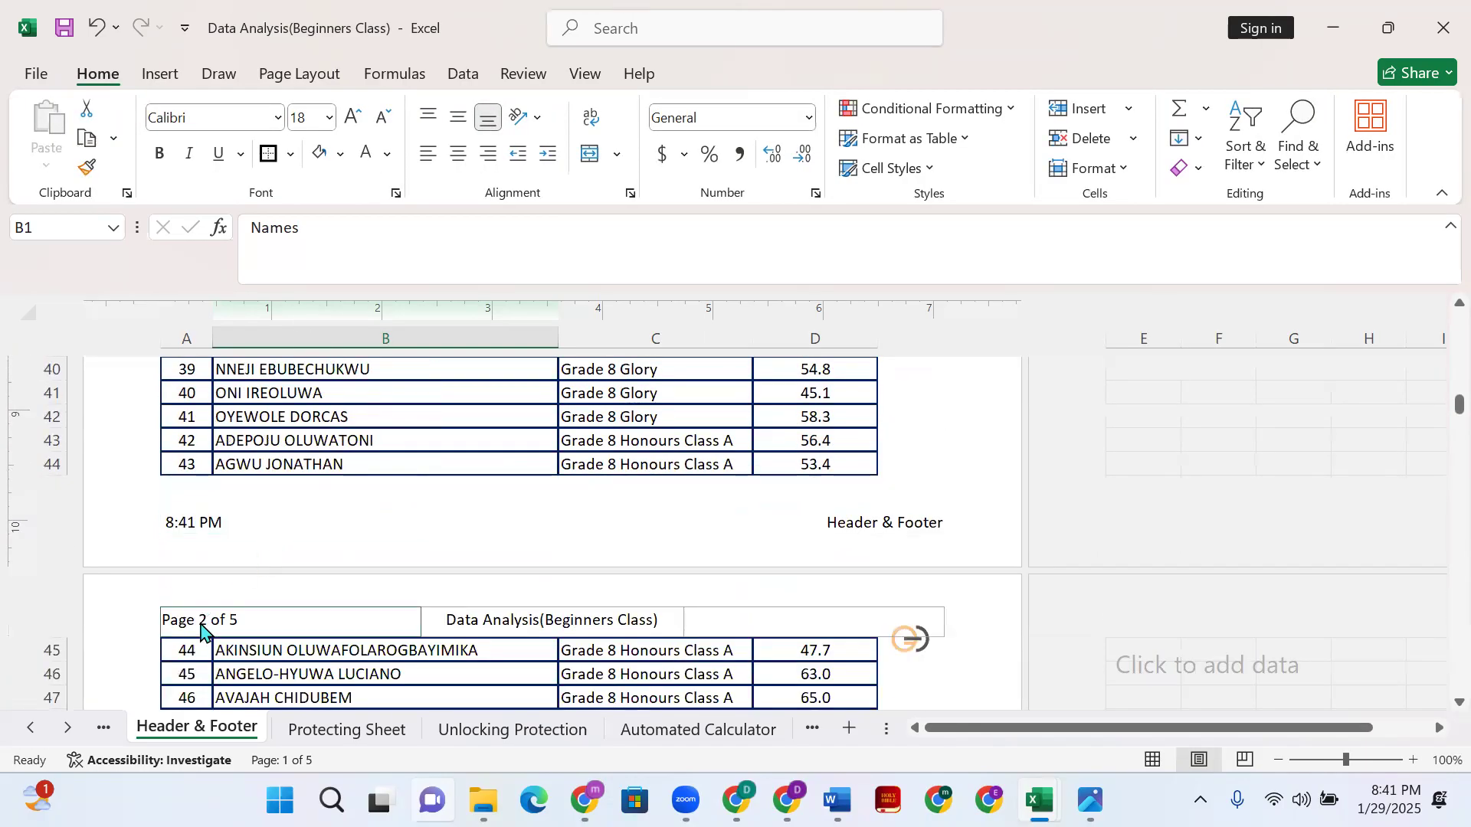
pyautogui.scroll(-10, 321, 507)
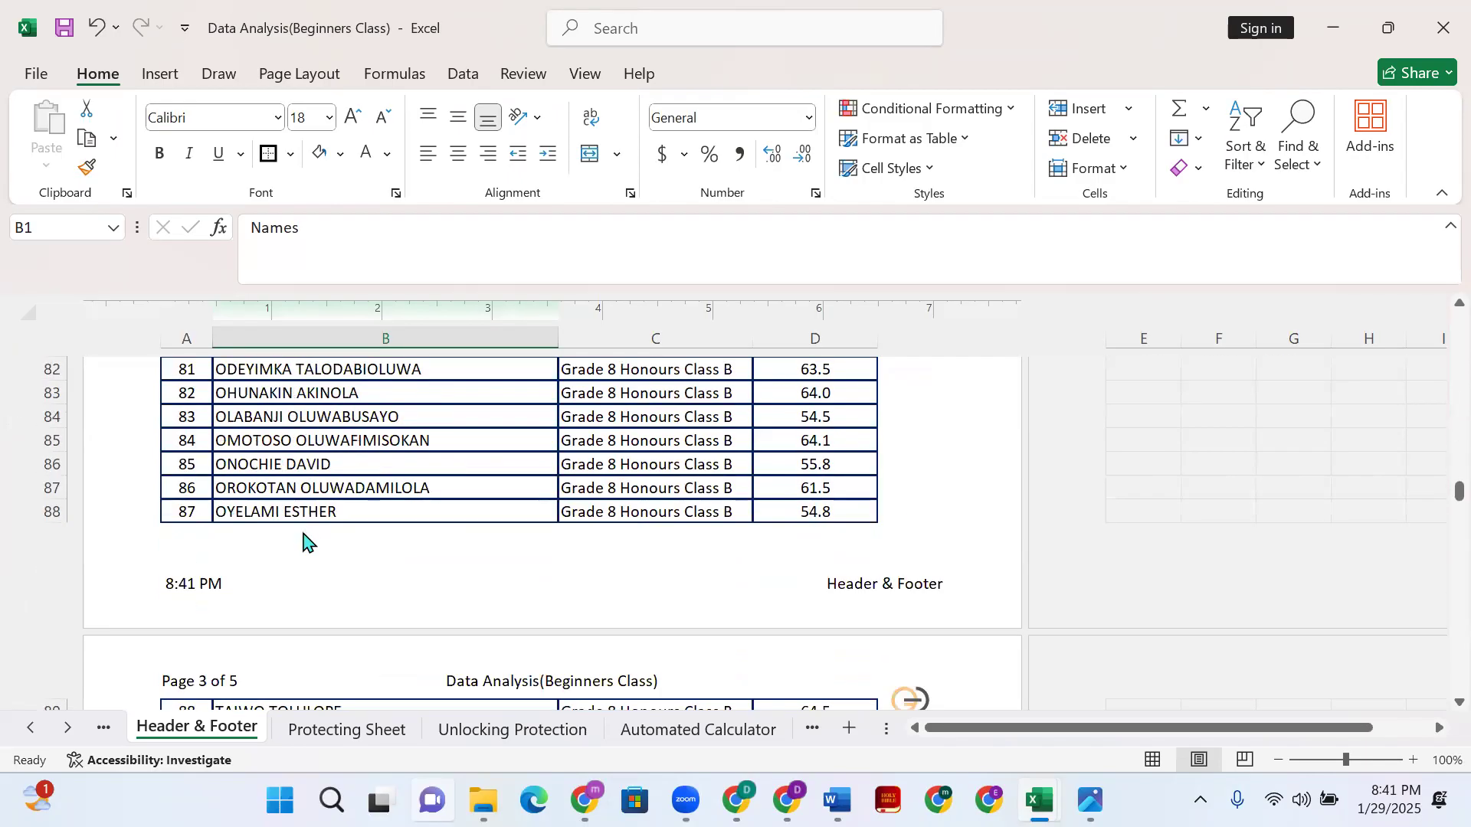
pyautogui.scroll(-20, 268, 546)
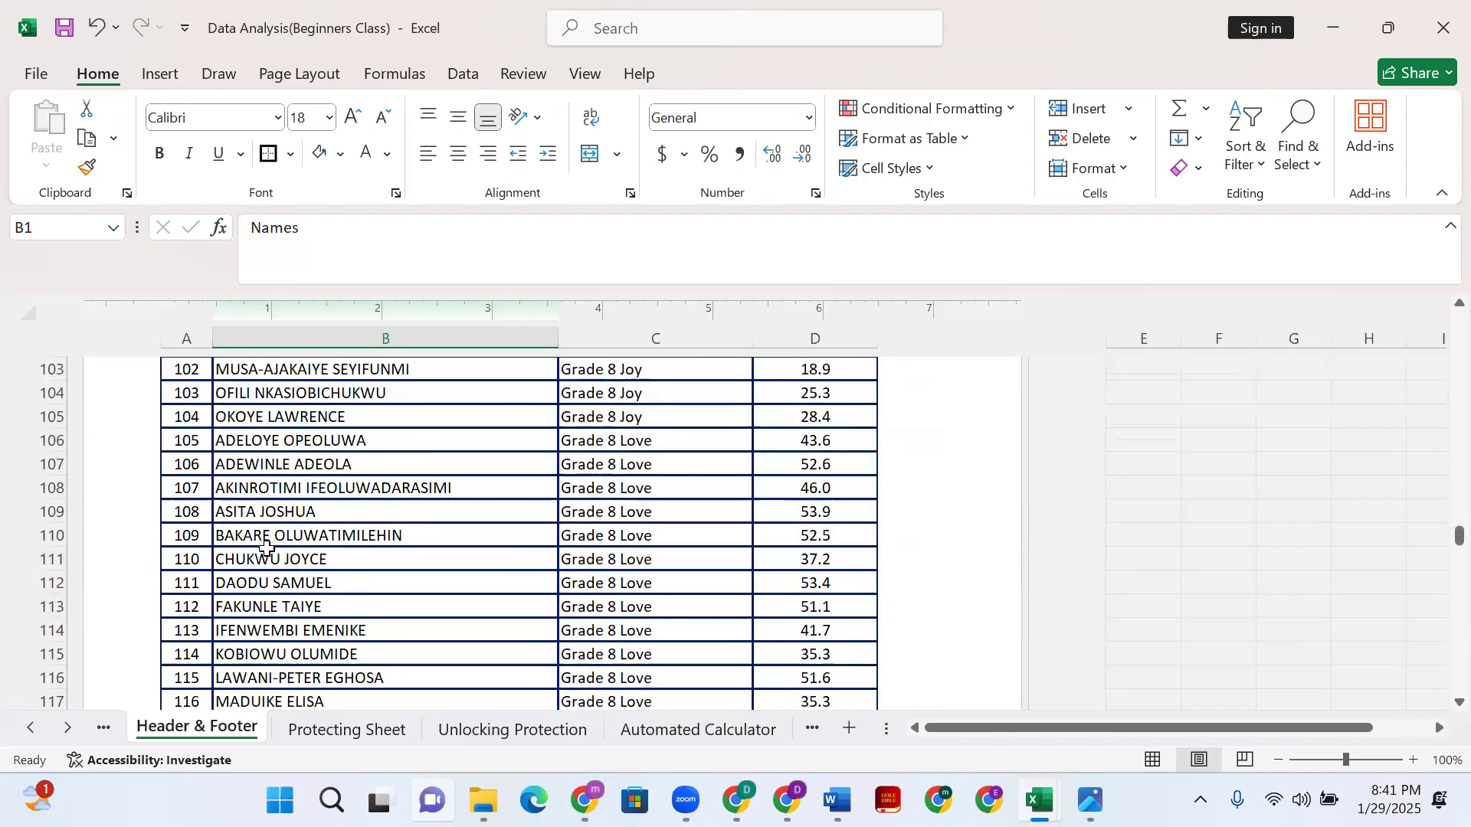
pyautogui.scroll(5, 212, 494)
pyautogui.scroll(-20, 261, 544)
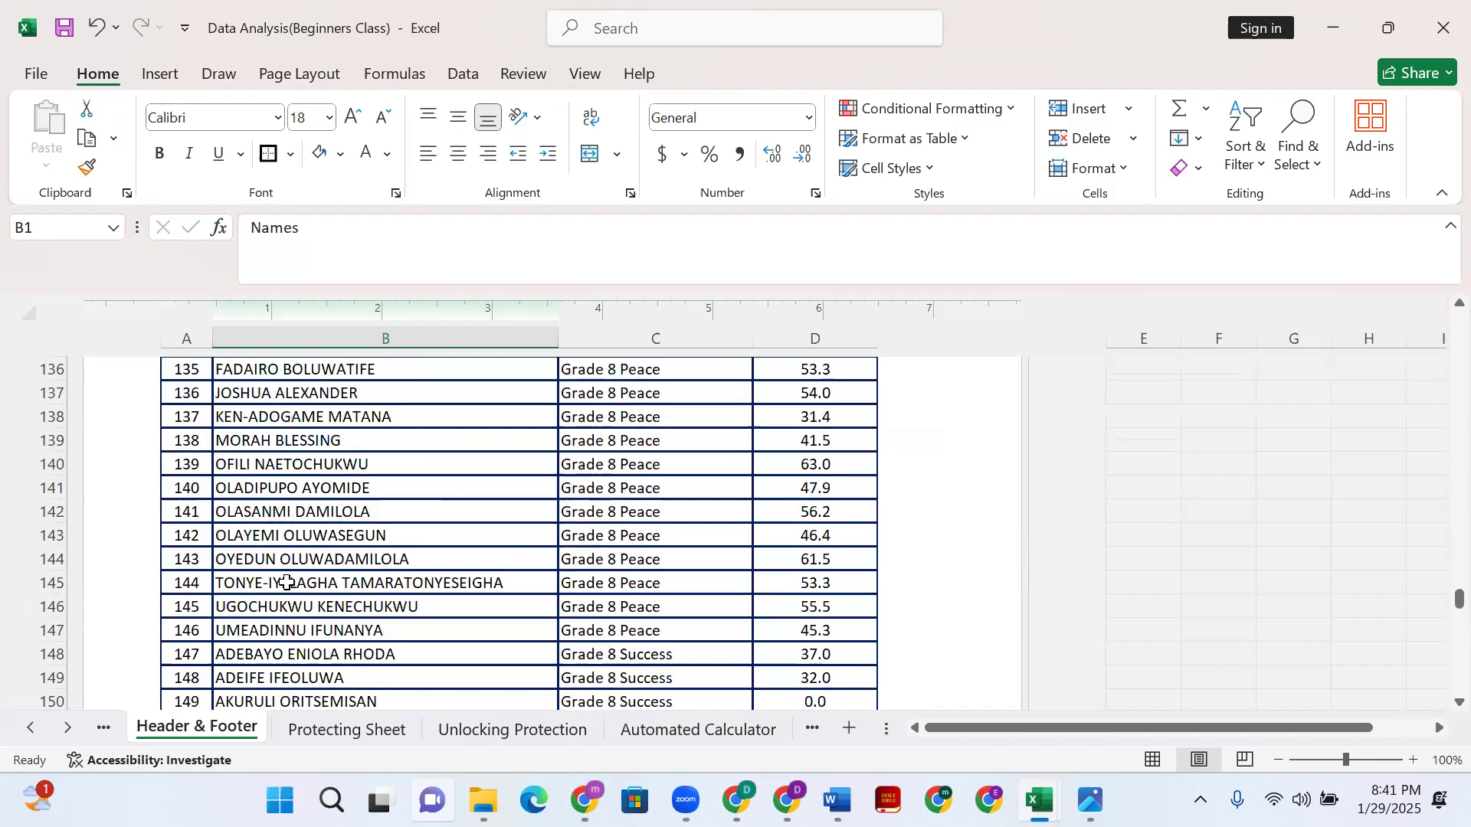
pyautogui.scroll(4, 279, 567)
pyautogui.scroll(3, 276, 563)
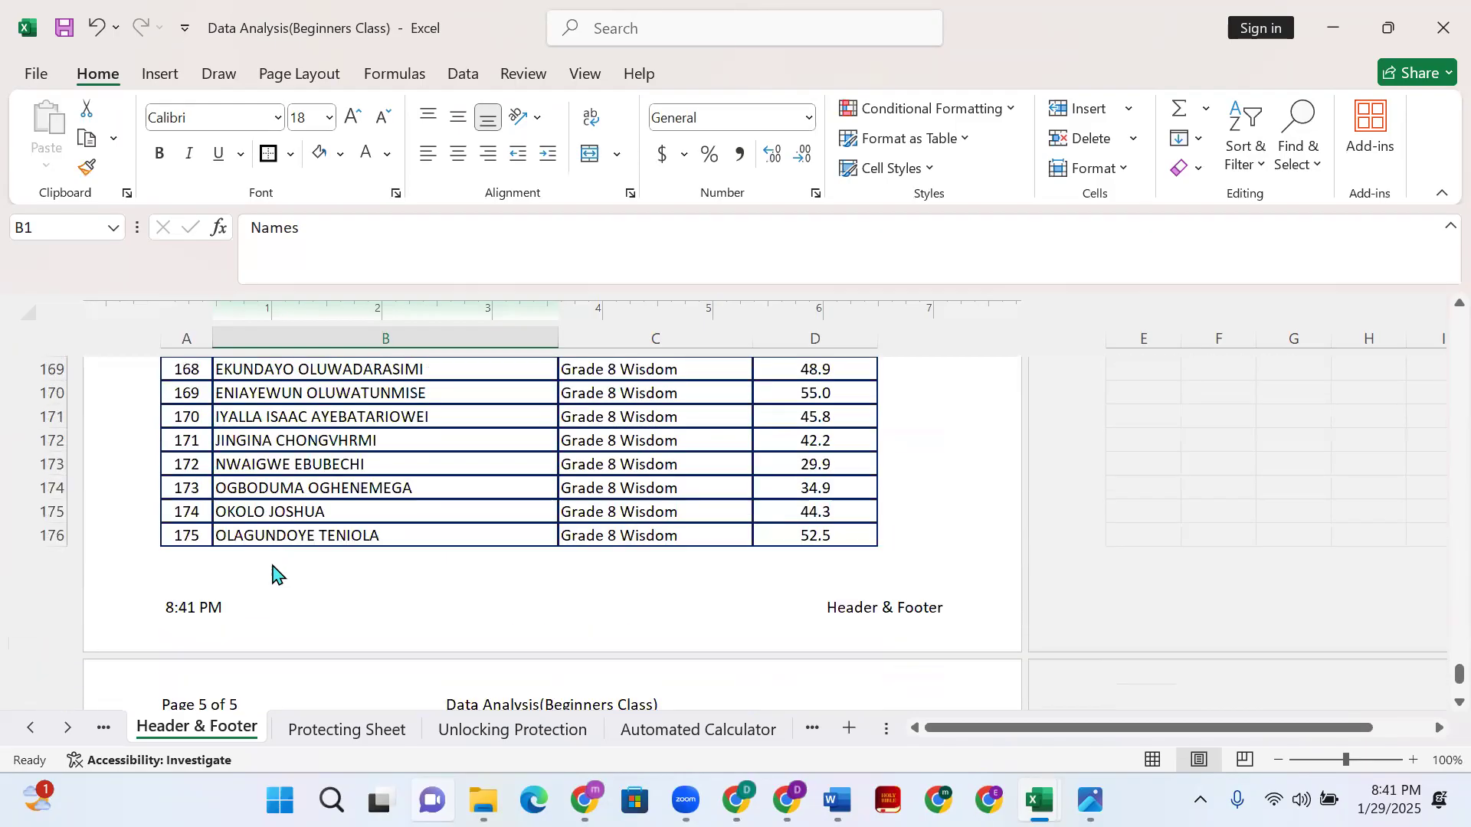
pyautogui.scroll(-2, 193, 606)
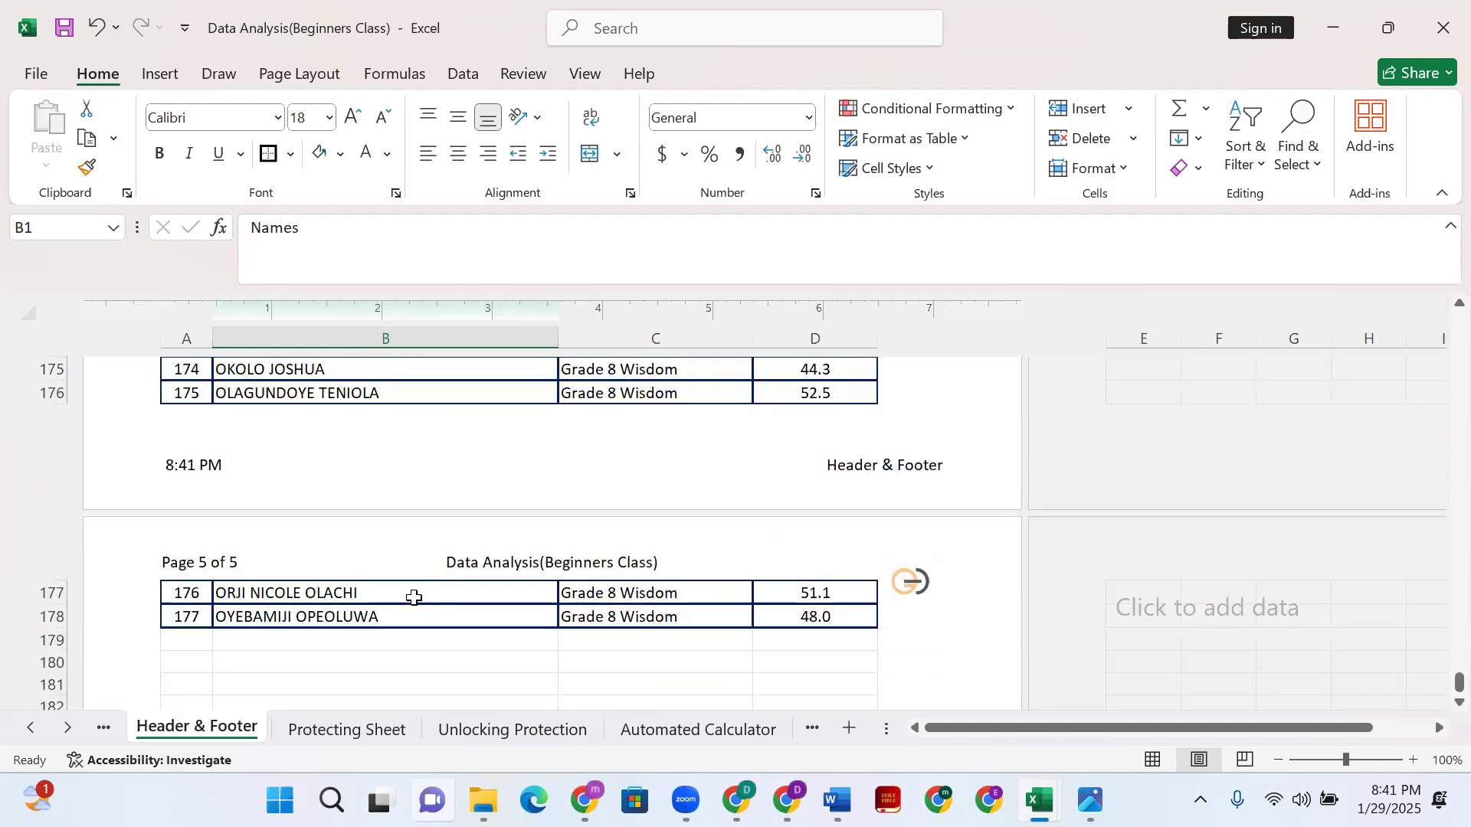
pyautogui.scroll(20, 413, 582)
pyautogui.scroll(20, 418, 541)
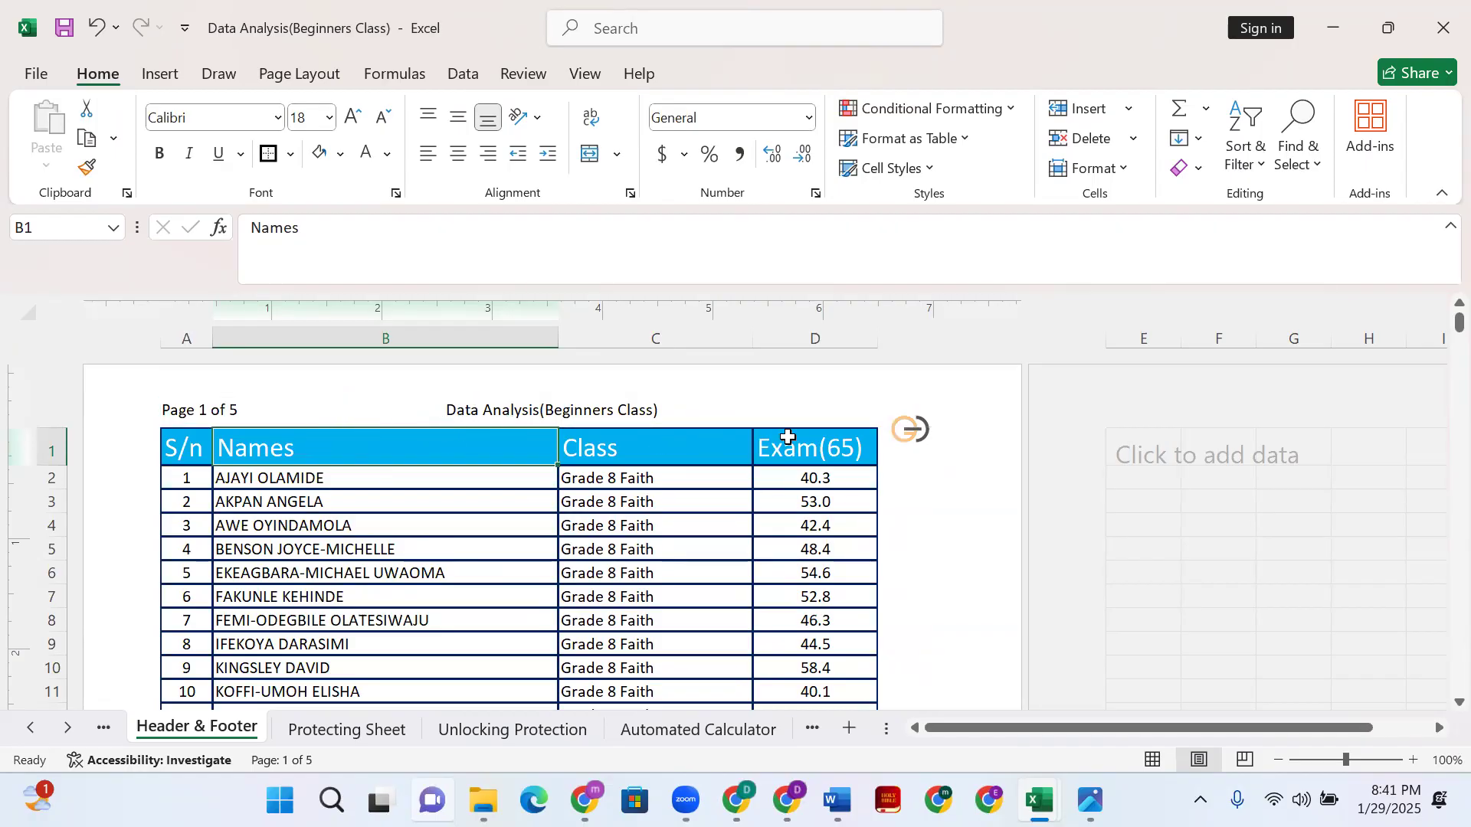
# - Swap the &[File] code in the centre header for the current date, 1/29/2025
pyautogui.click(520, 402)
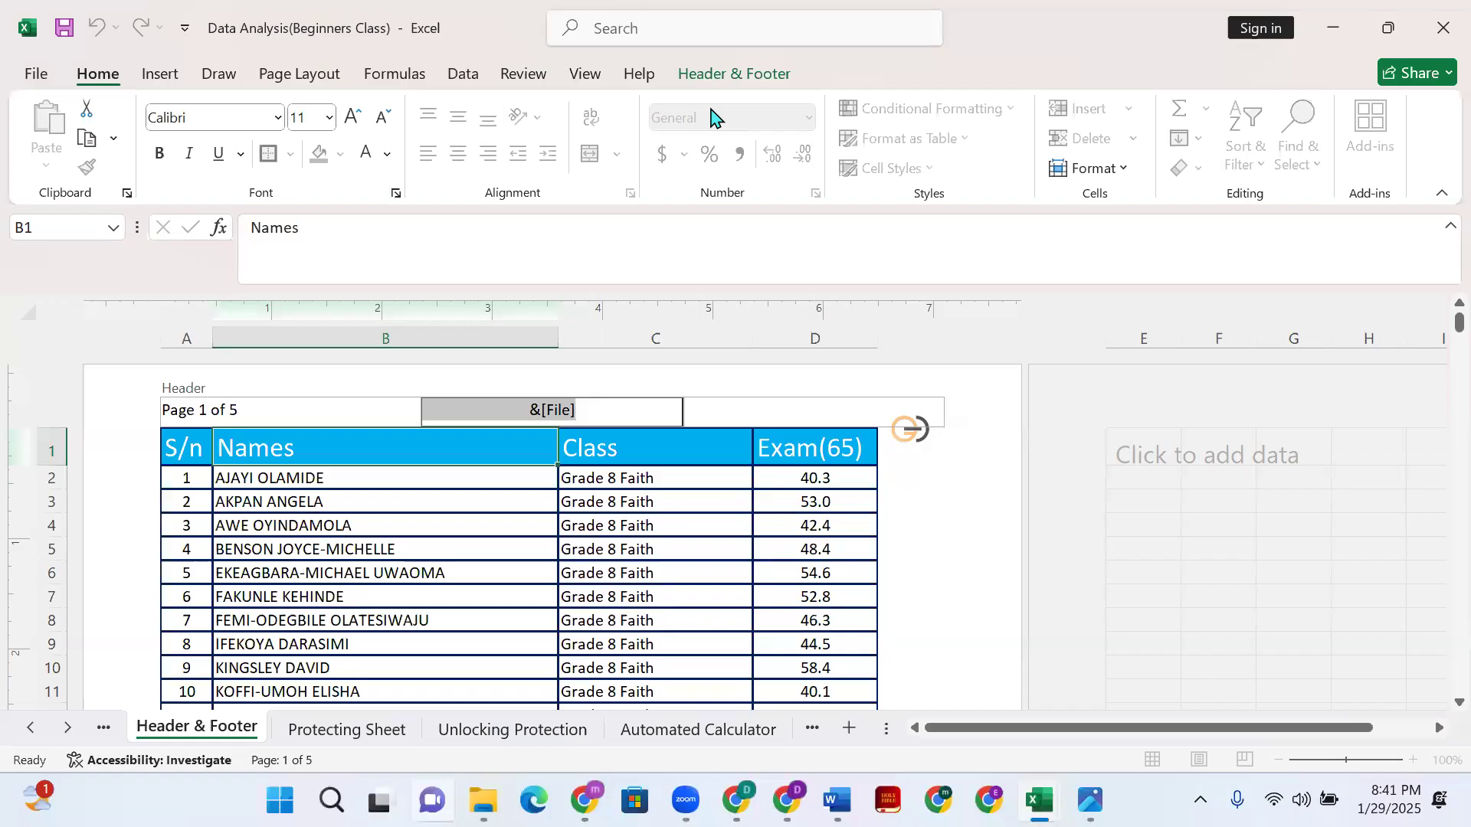
pyautogui.press('super+Down')
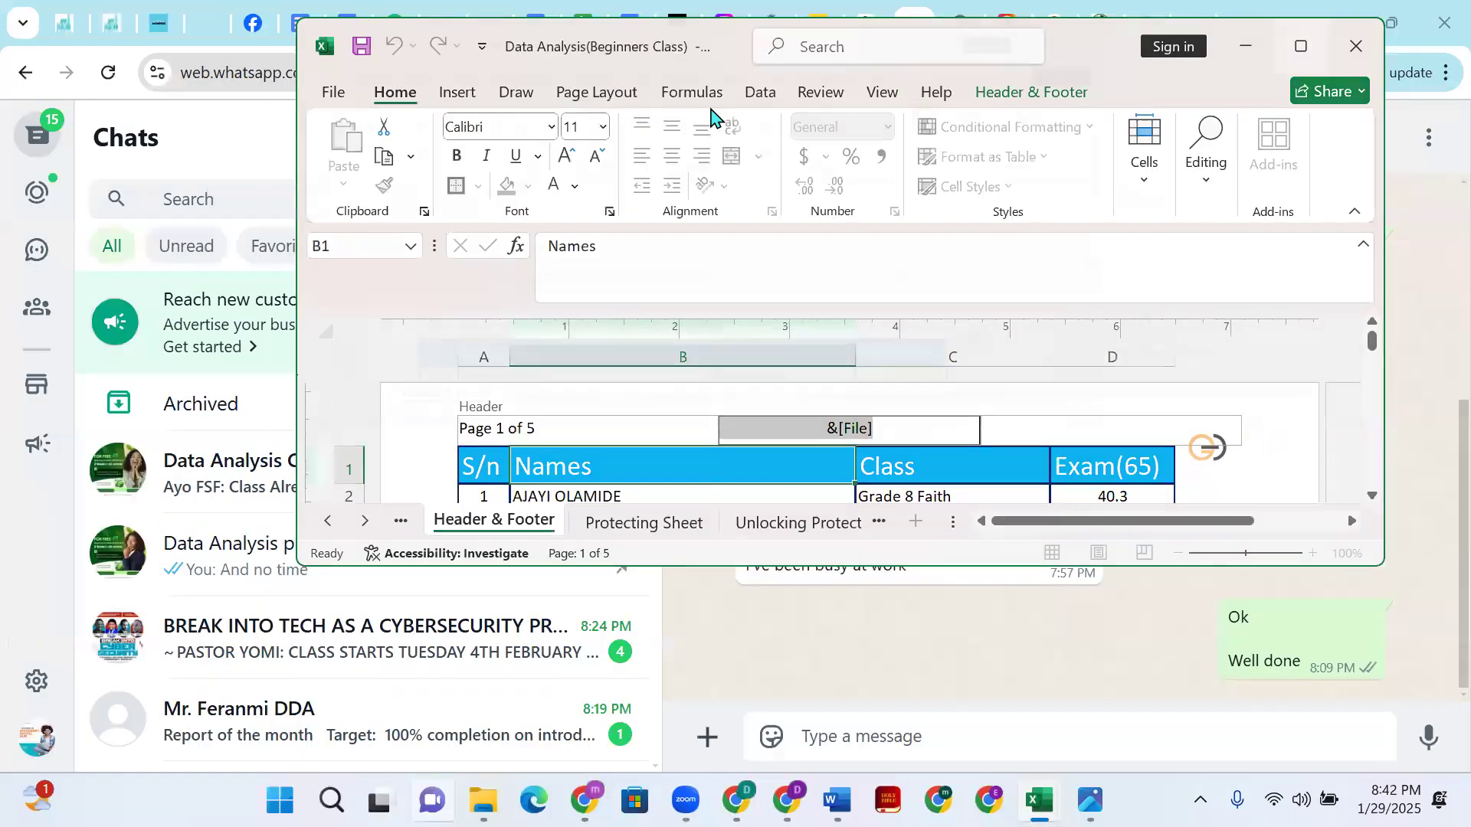
pyautogui.press('super+Up')
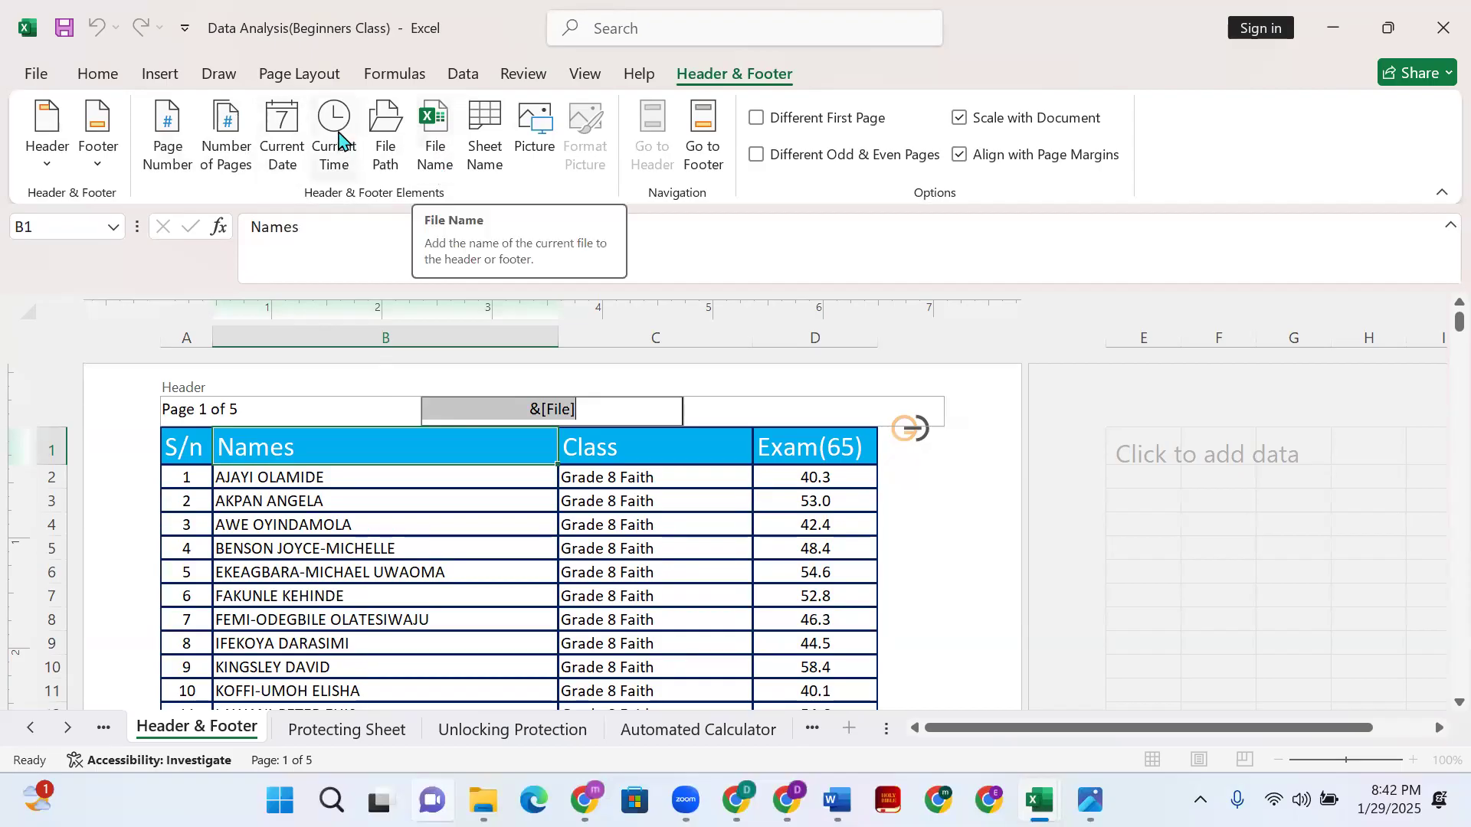
pyautogui.click(433, 163)
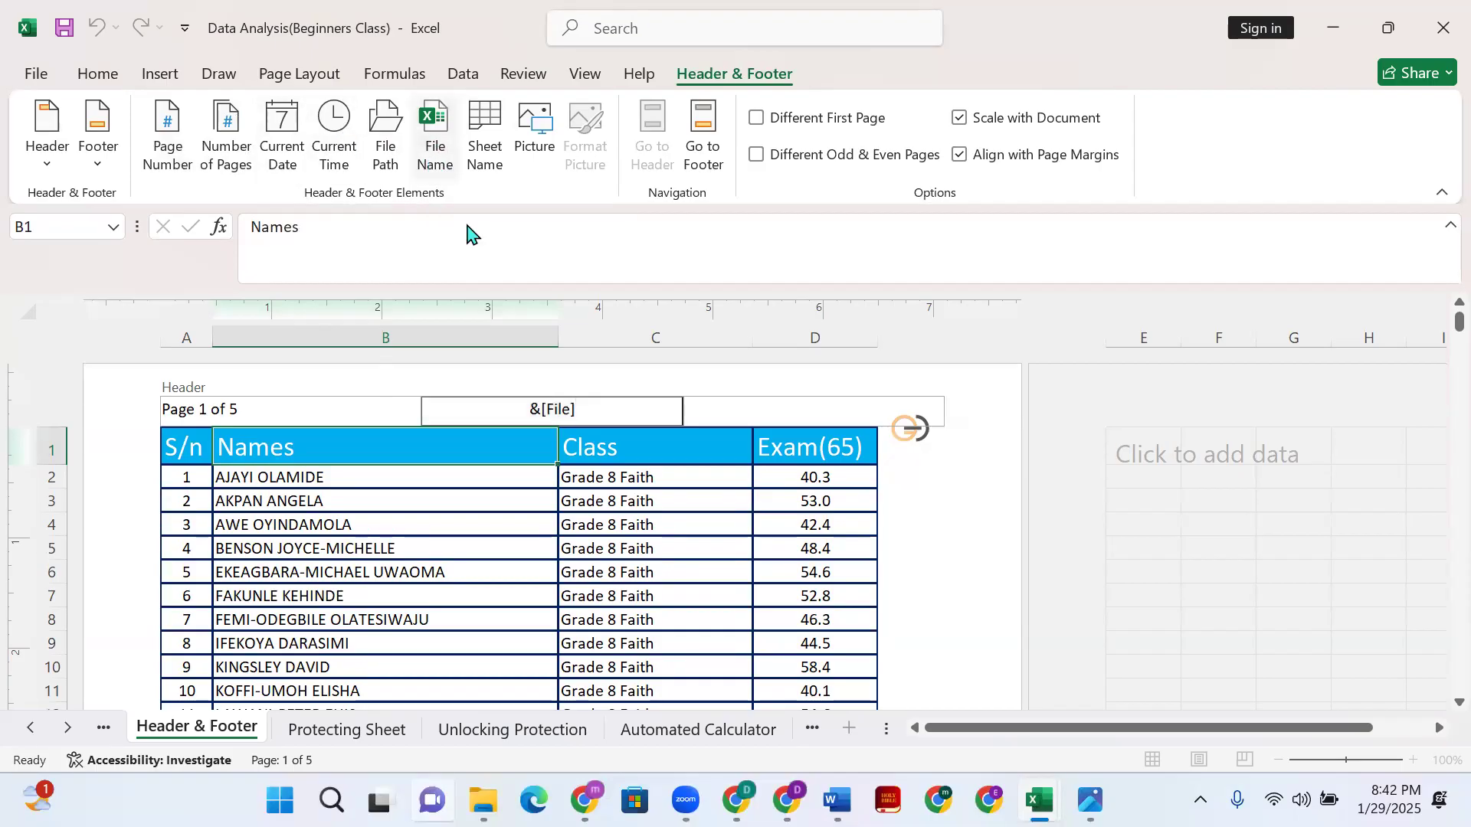
pyautogui.moveTo(588, 411); pyautogui.dragTo(516, 405)
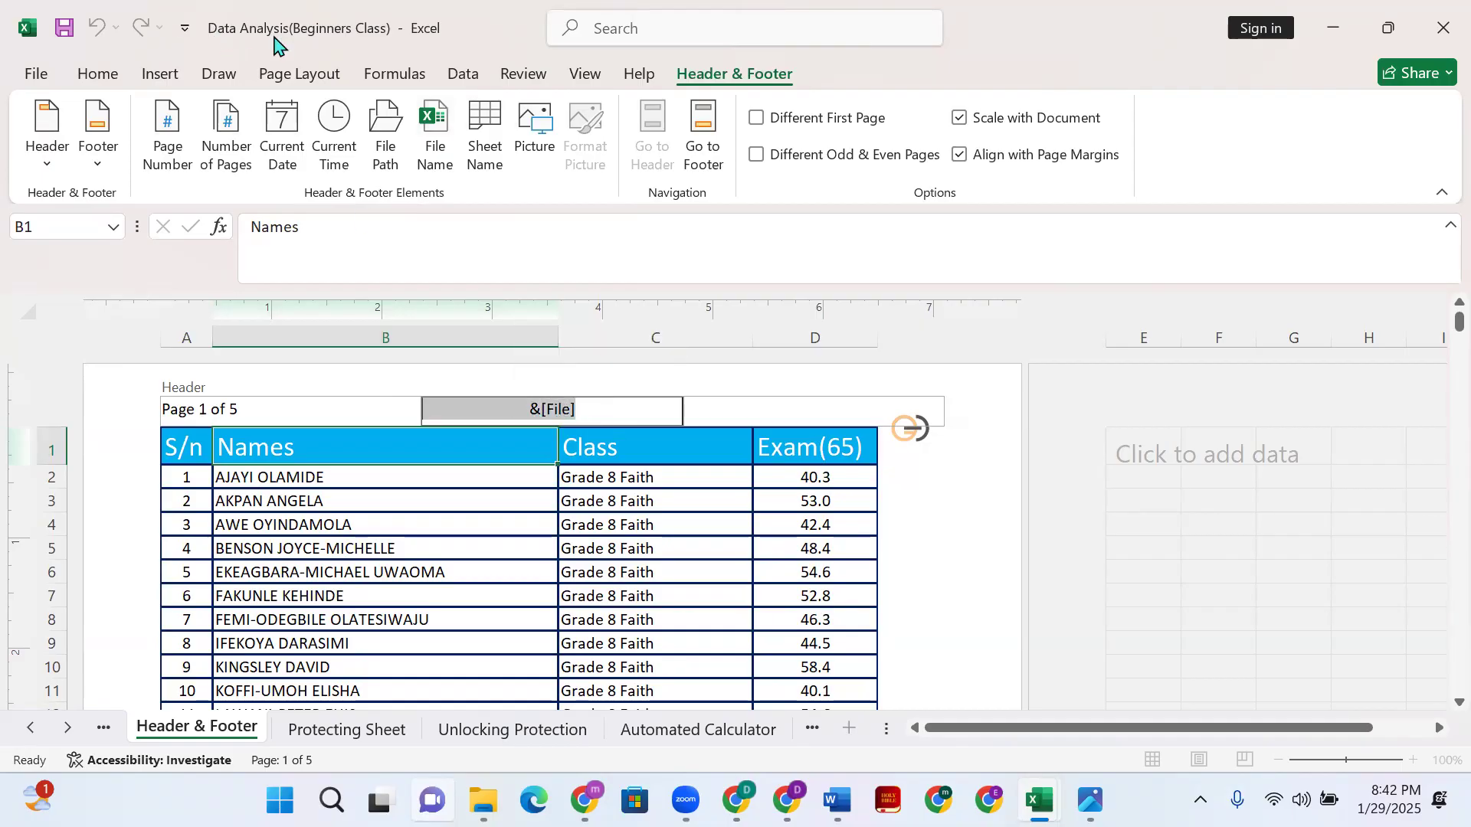
pyautogui.click(595, 414)
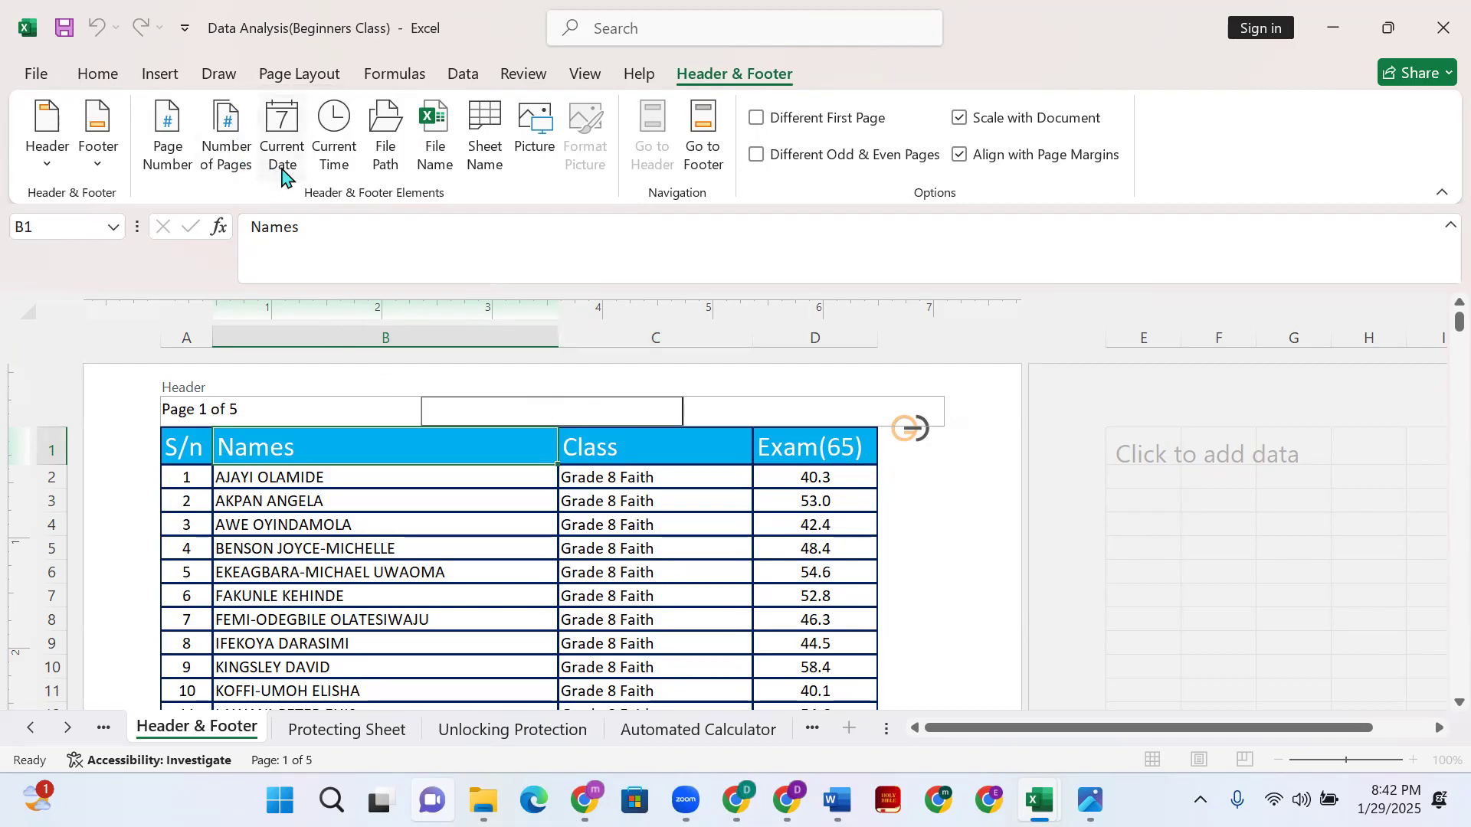
pyautogui.click(343, 166)
pyautogui.moveTo(570, 411); pyautogui.dragTo(491, 418)
pyautogui.press('Delete')
pyautogui.click(967, 537)
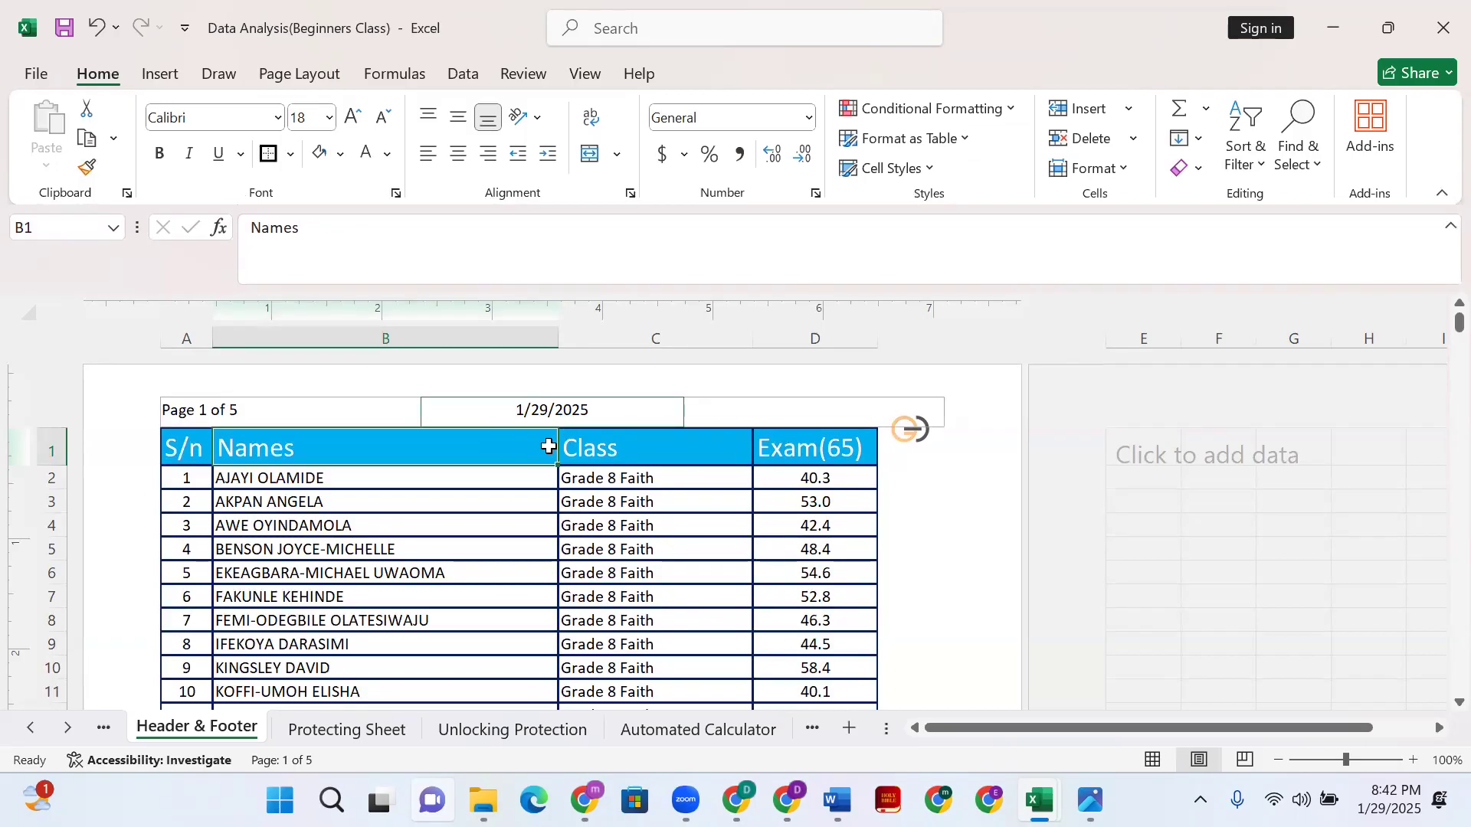
# - Delete the existing picture field from the right header section
pyautogui.click(759, 414)
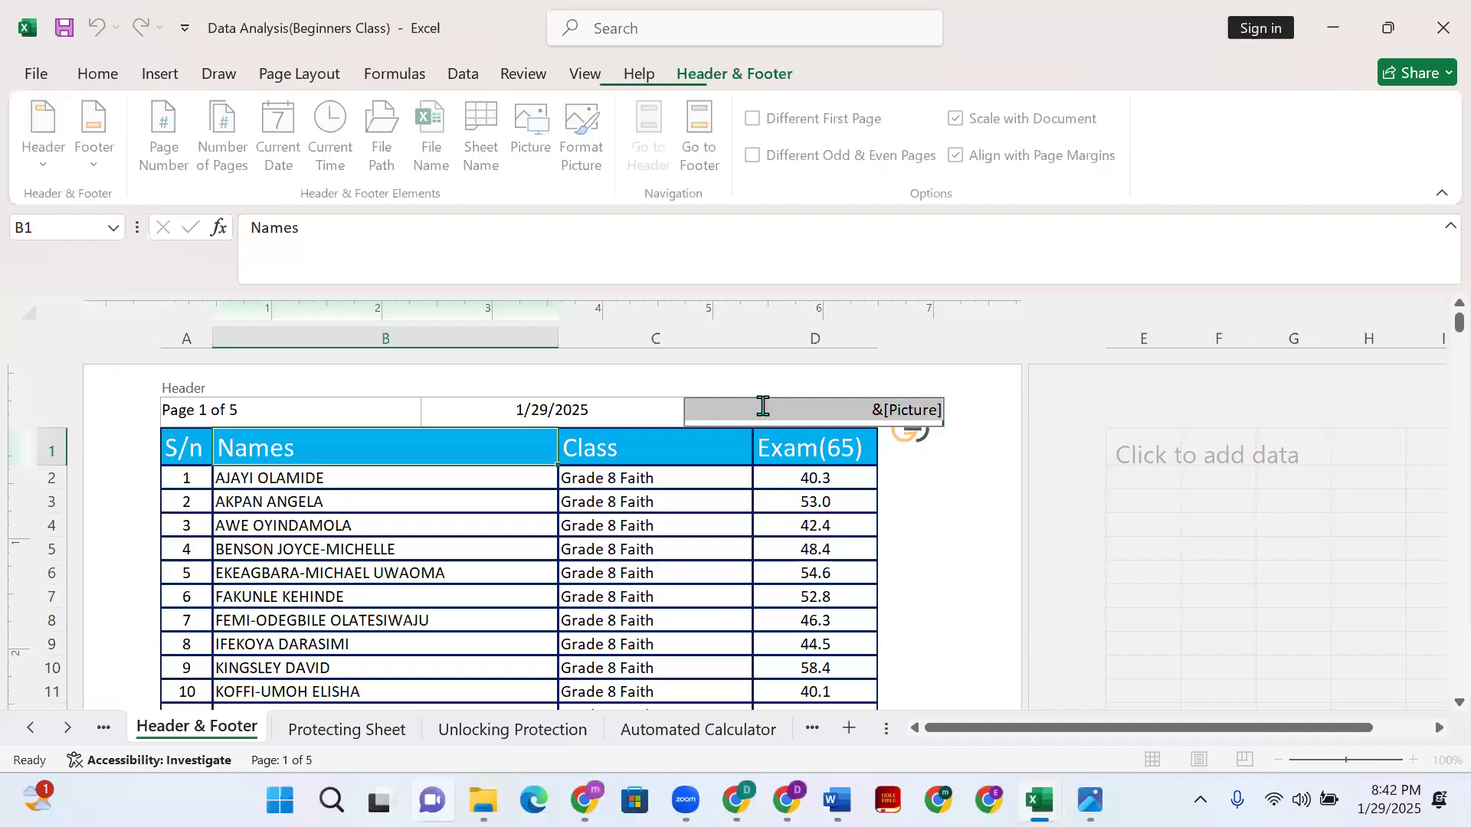
pyautogui.press('Delete')
pyautogui.click(903, 506)
# - Start inserting a header picture from file, browsing the Downloads and Desktop folders for the logo
pyautogui.click(833, 418)
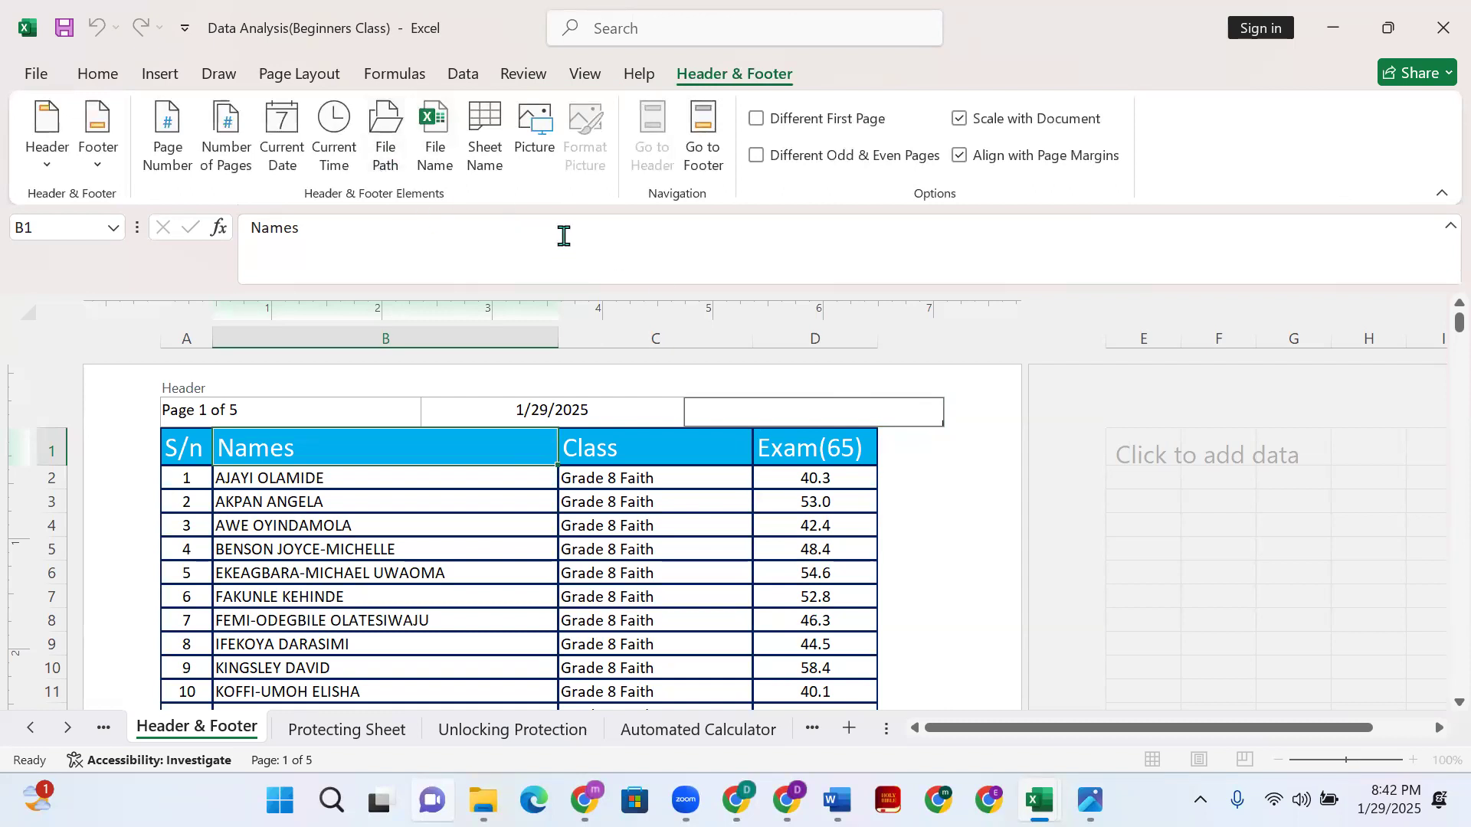
pyautogui.click(532, 138)
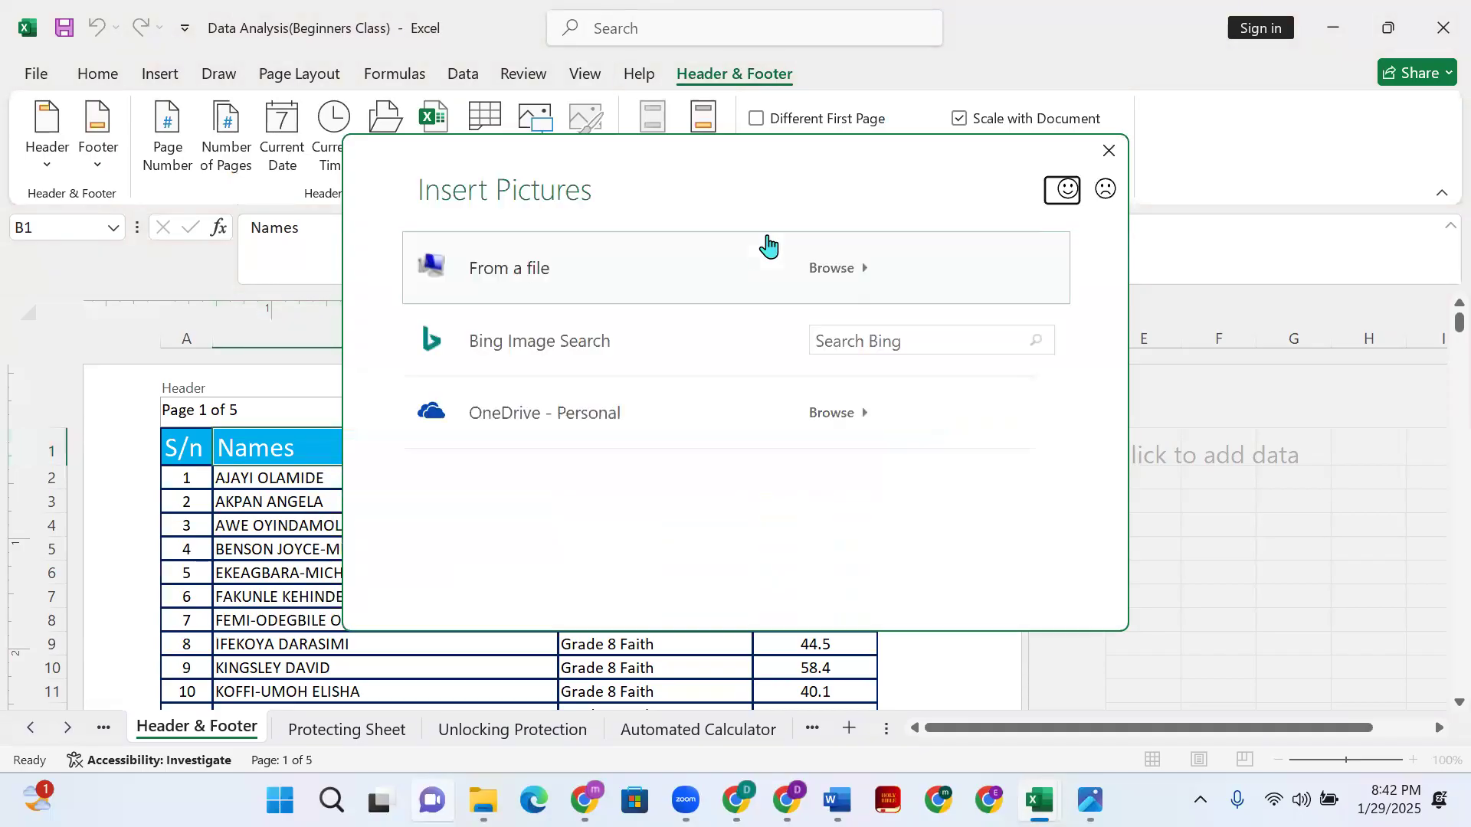
pyautogui.click(520, 283)
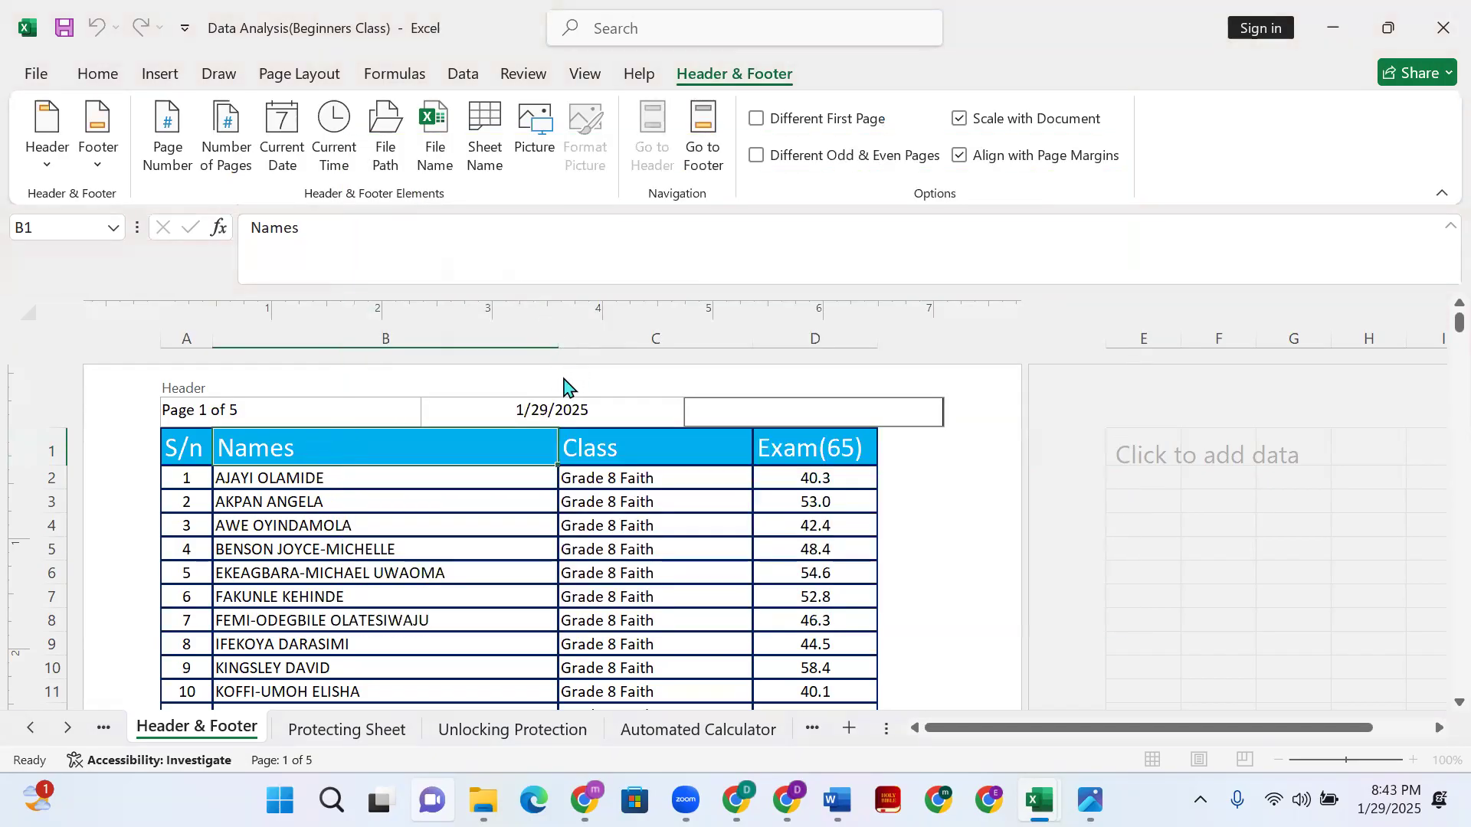
pyautogui.click(107, 266)
pyautogui.scroll(-1, 113, 294)
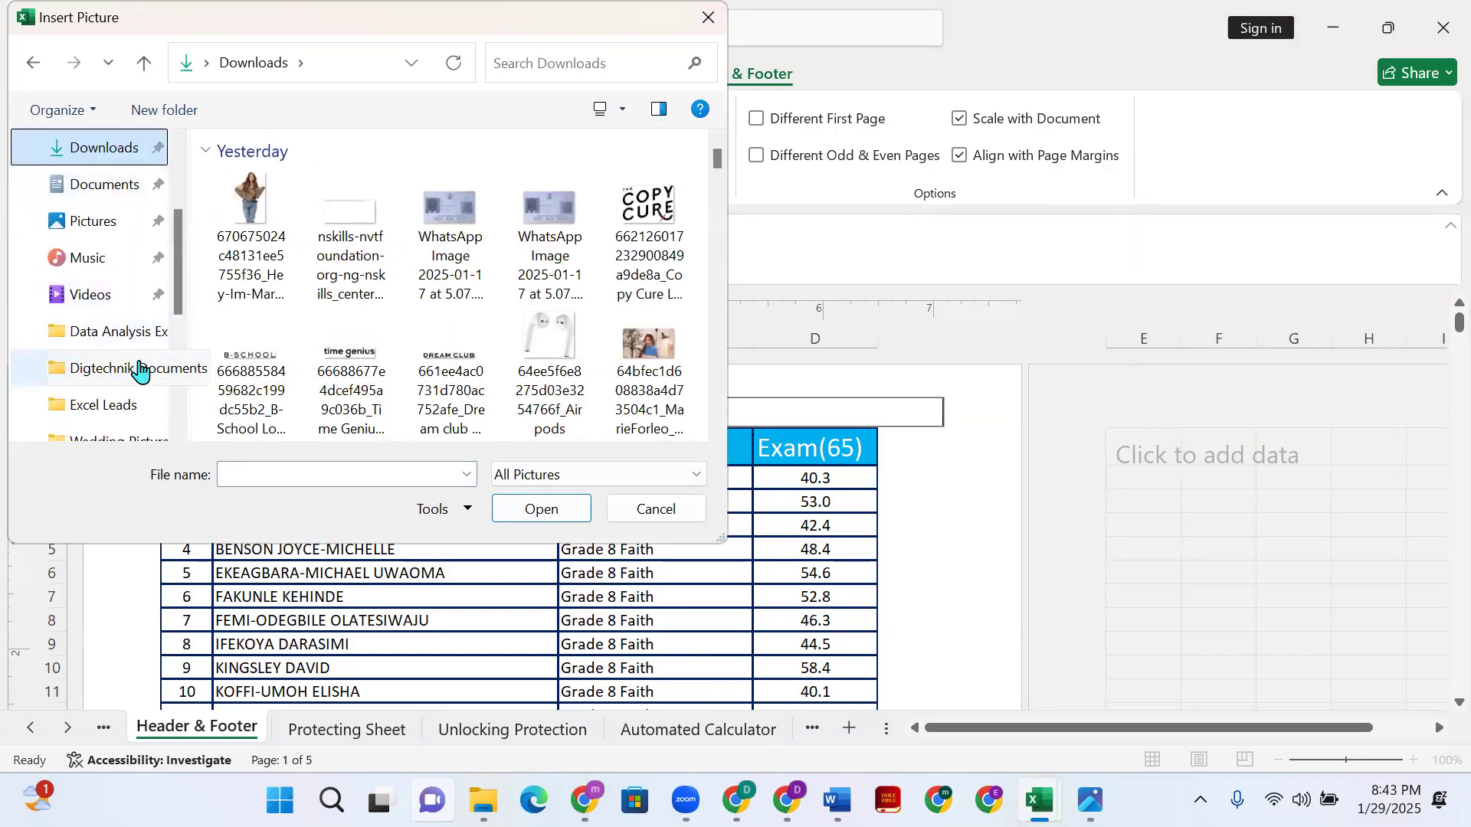
pyautogui.click(90, 374)
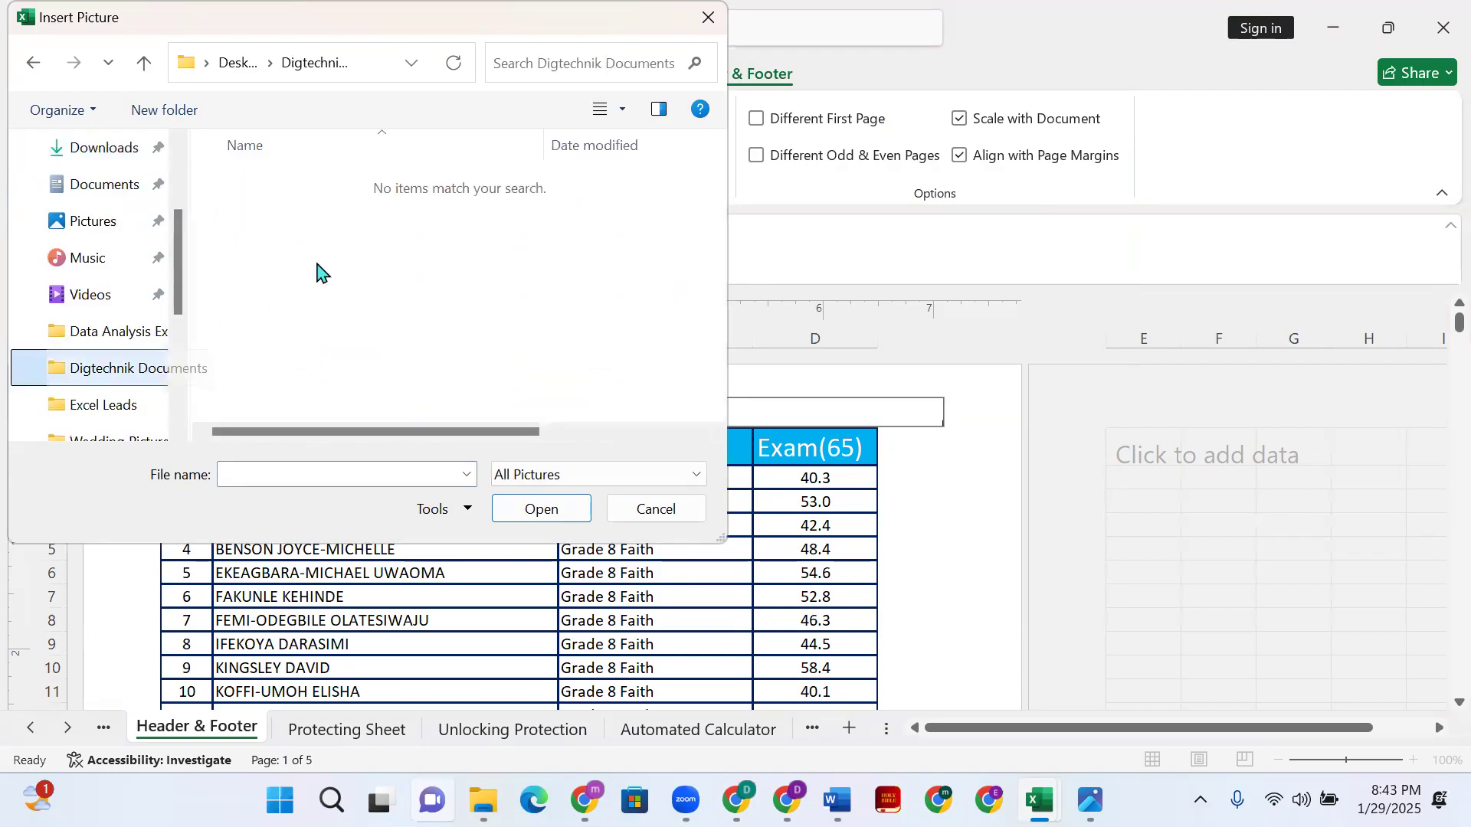
pyautogui.scroll(-1, 108, 372)
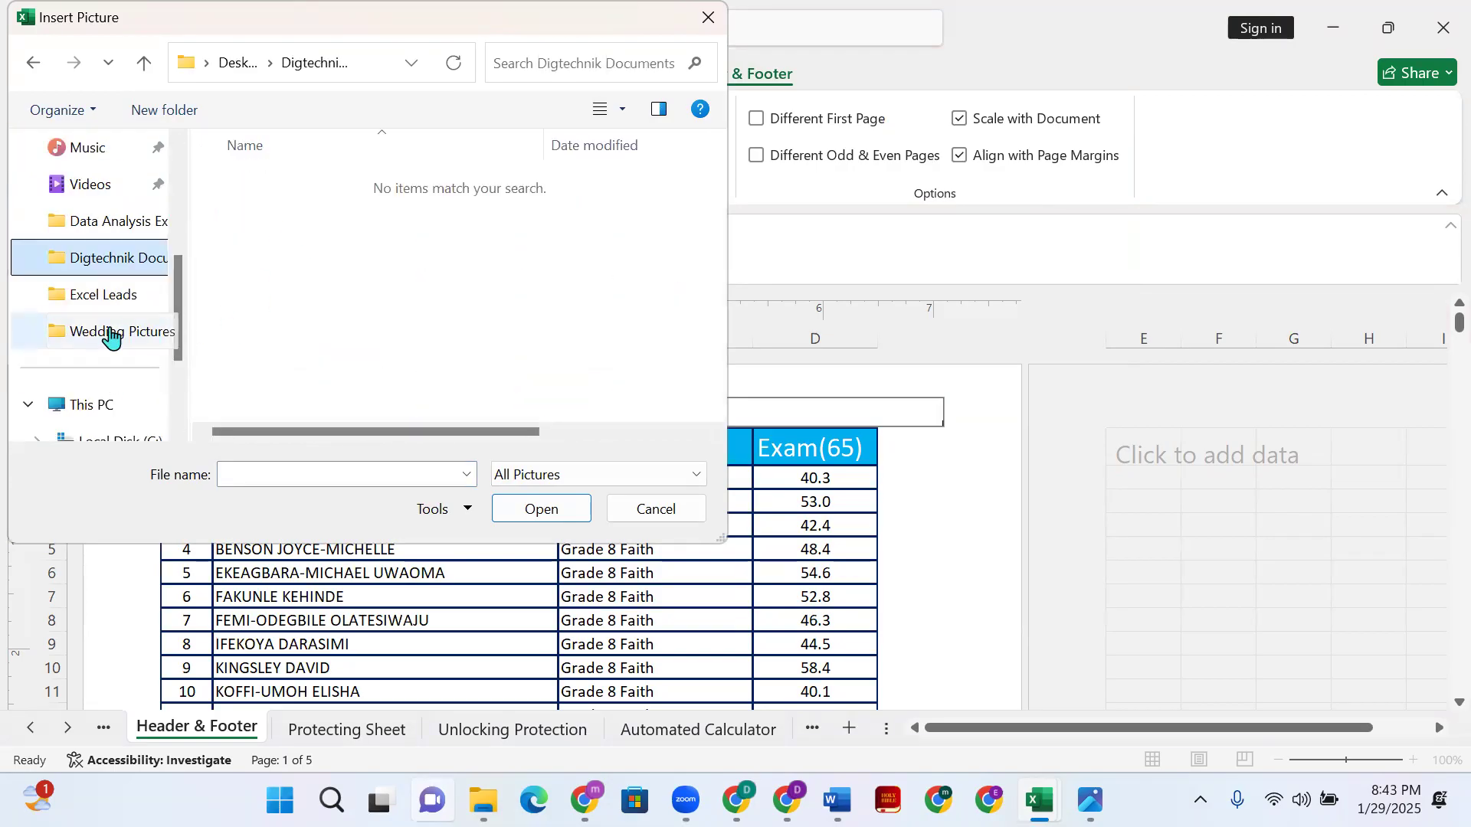
pyautogui.scroll(3, 106, 310)
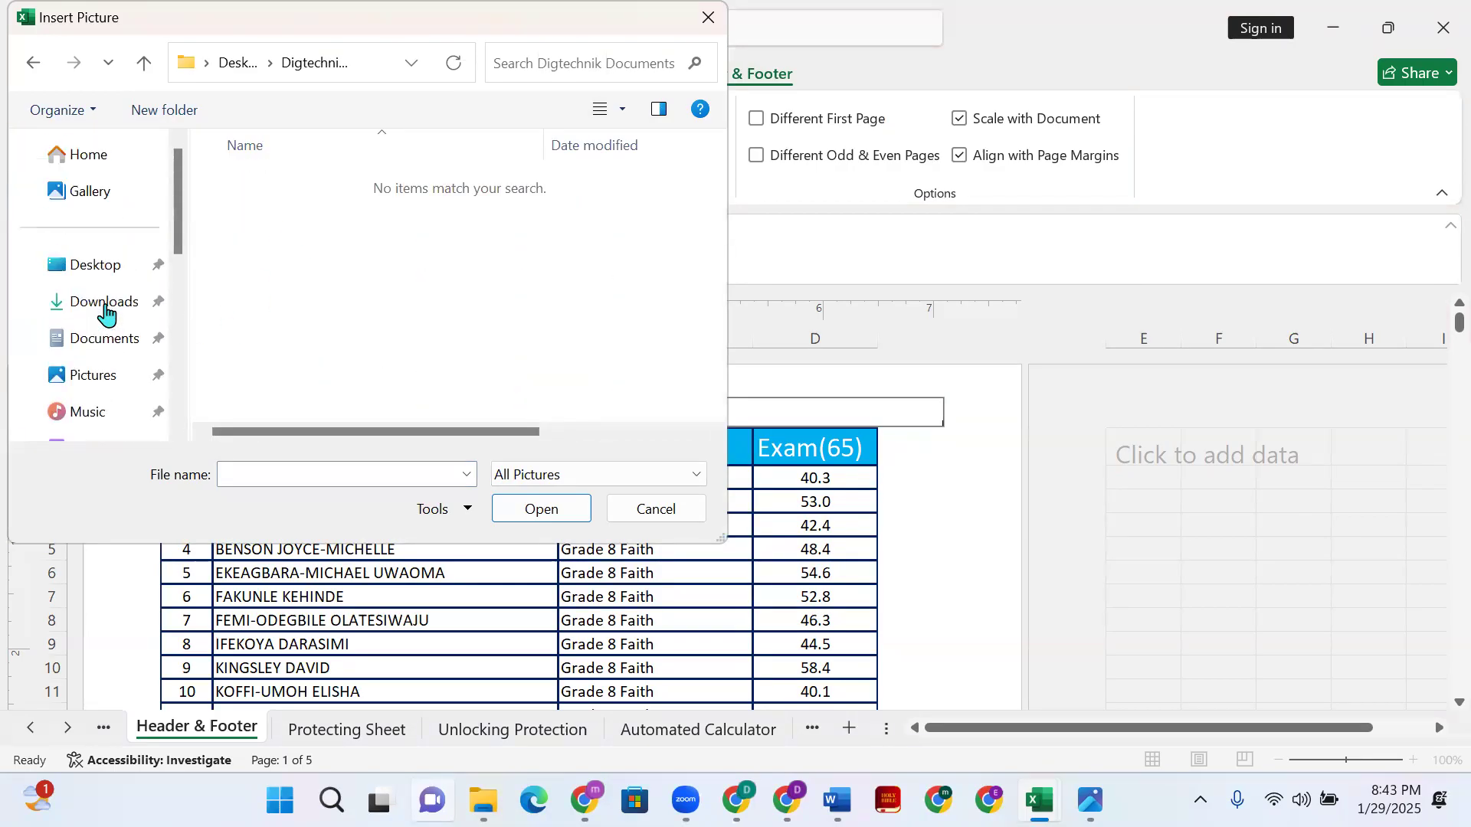
pyautogui.click(92, 271)
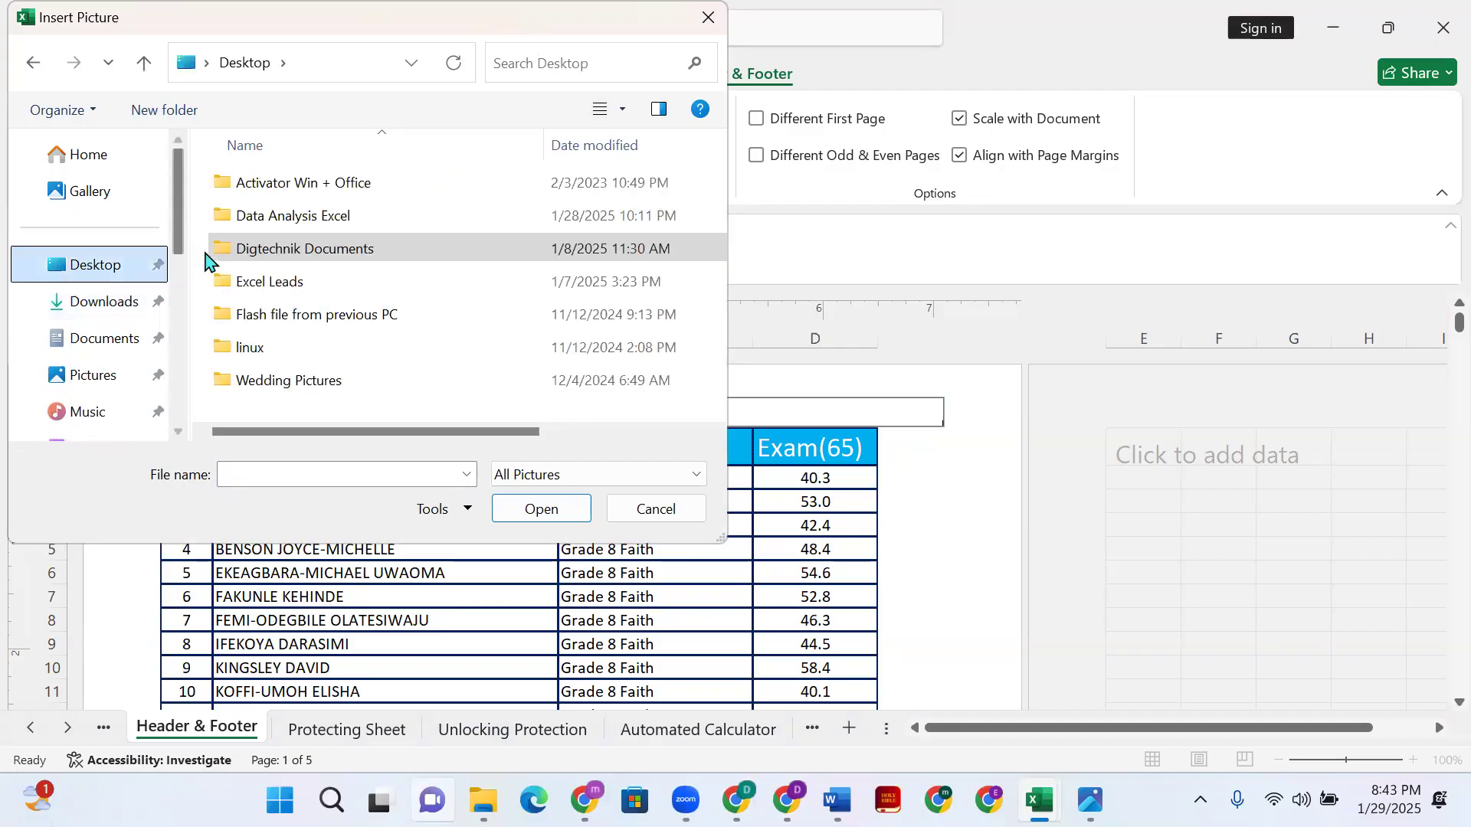
pyautogui.doubleClick(328, 316)
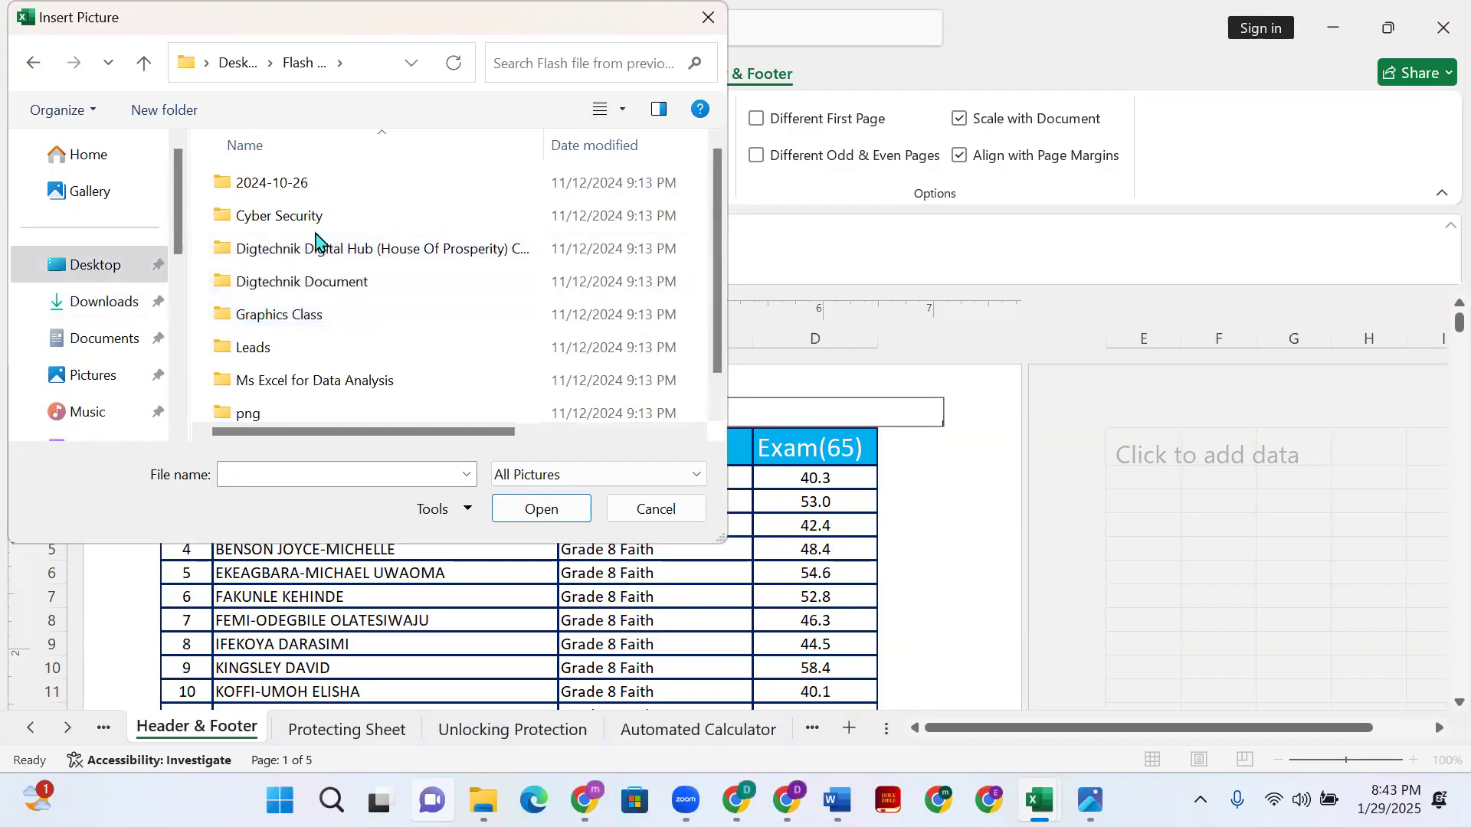
pyautogui.doubleClick(308, 254)
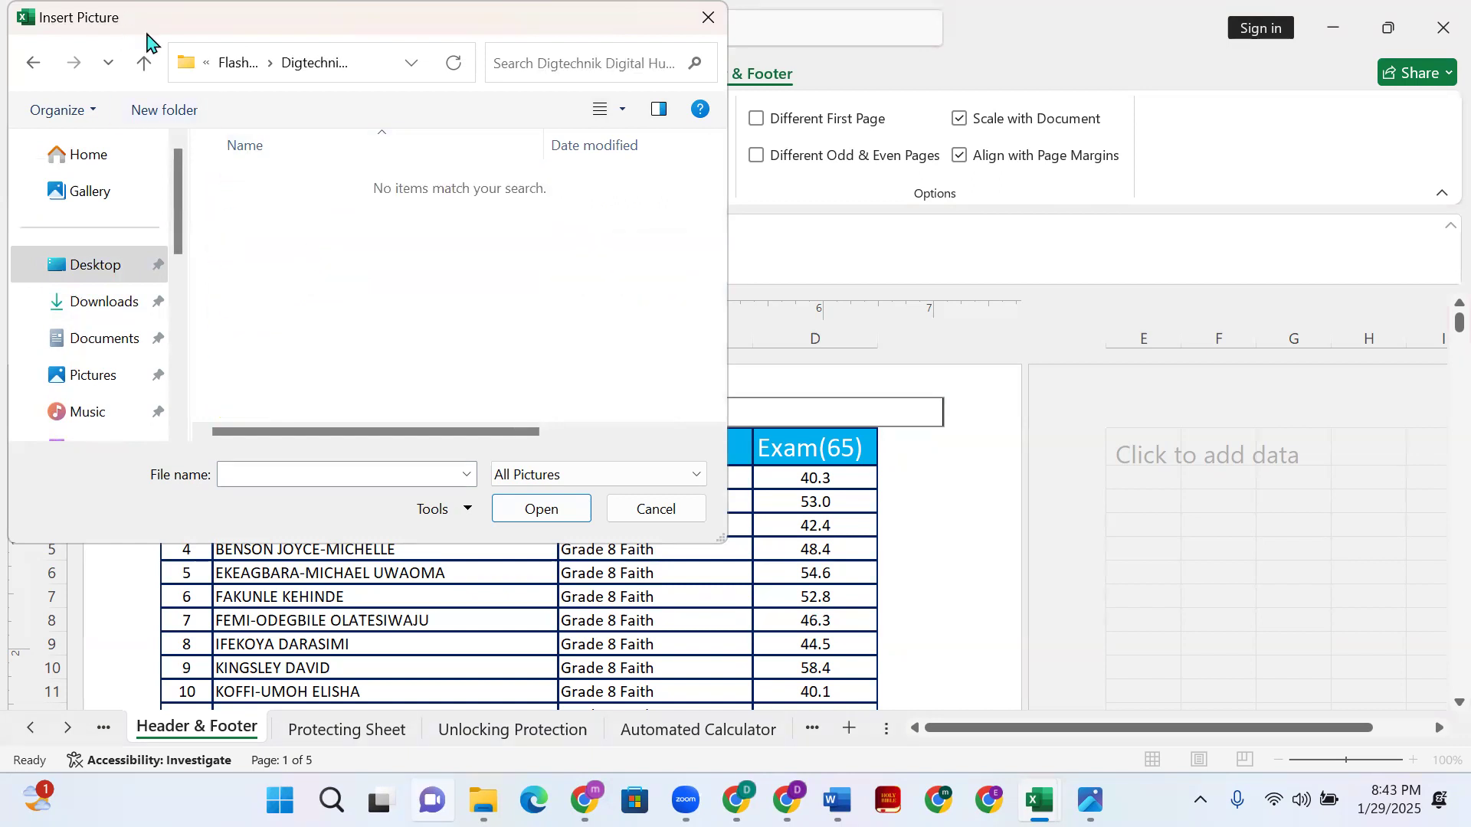
# - Insert 'Digitechnik logo without background' from the Digtechnik Digital Hub picture folder into the right header
pyautogui.click(144, 64)
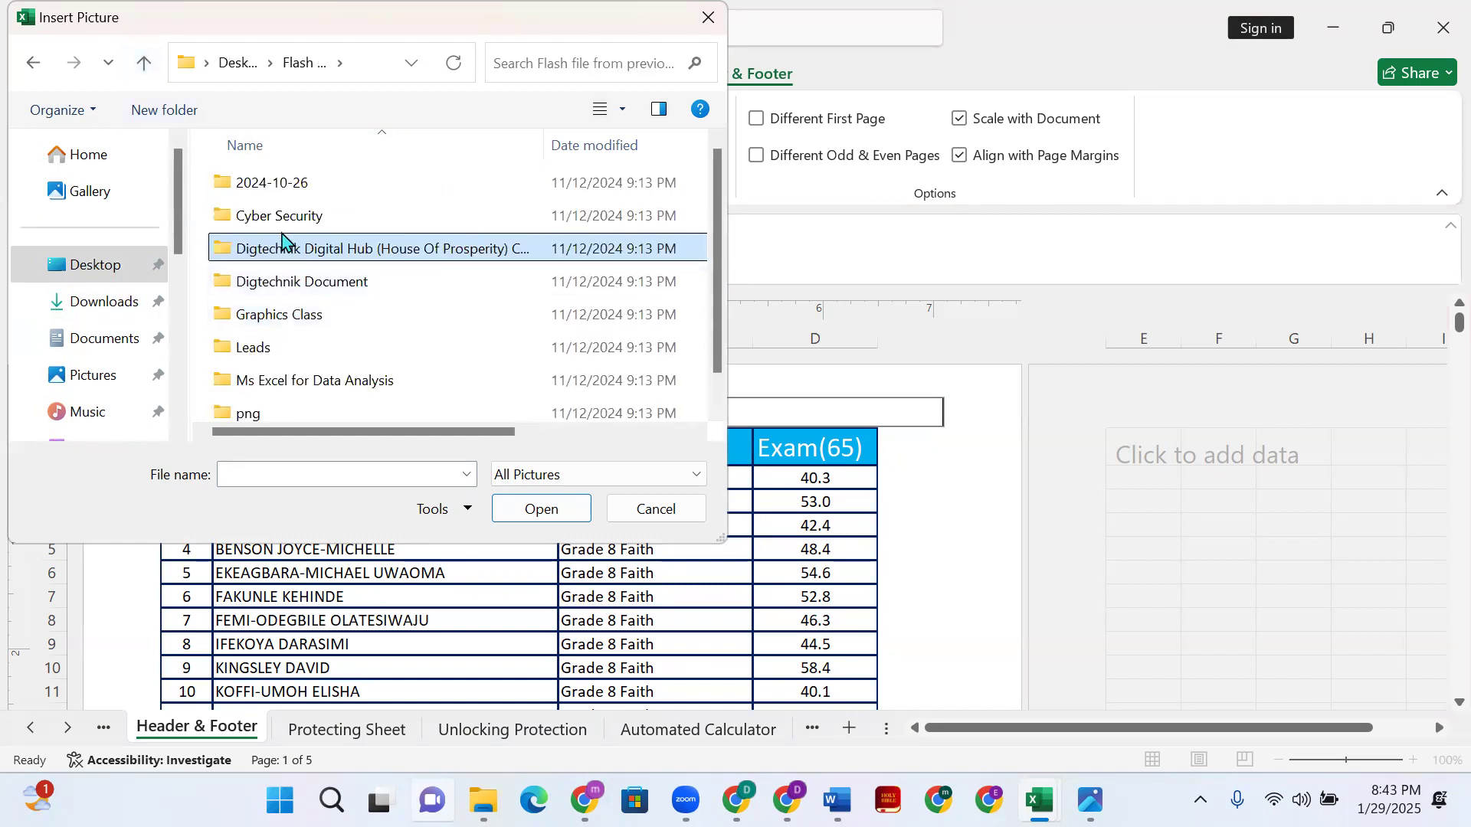
pyautogui.doubleClick(309, 291)
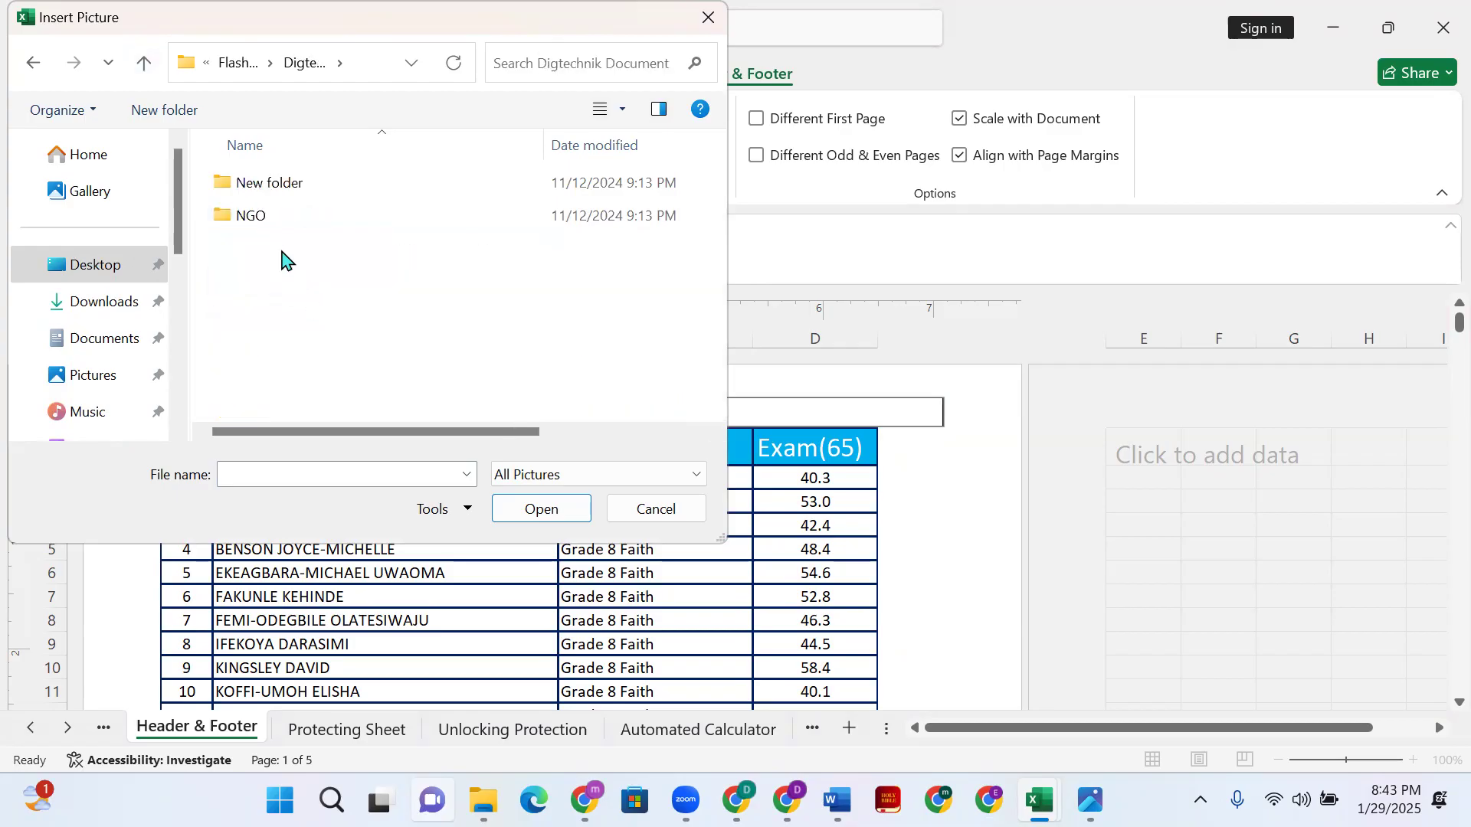
pyautogui.doubleClick(263, 186)
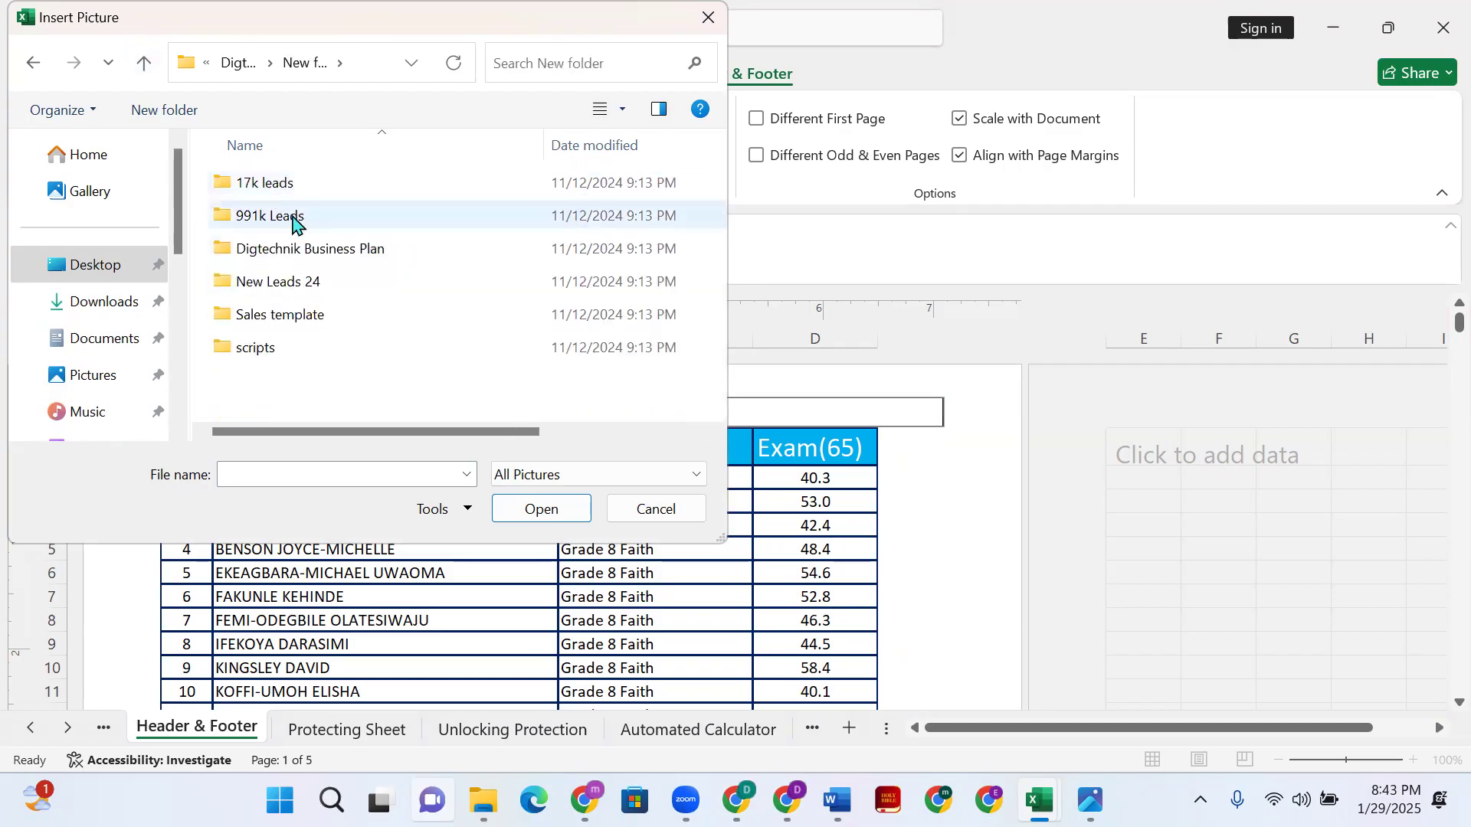
pyautogui.click(304, 259)
pyautogui.doubleClick(302, 258)
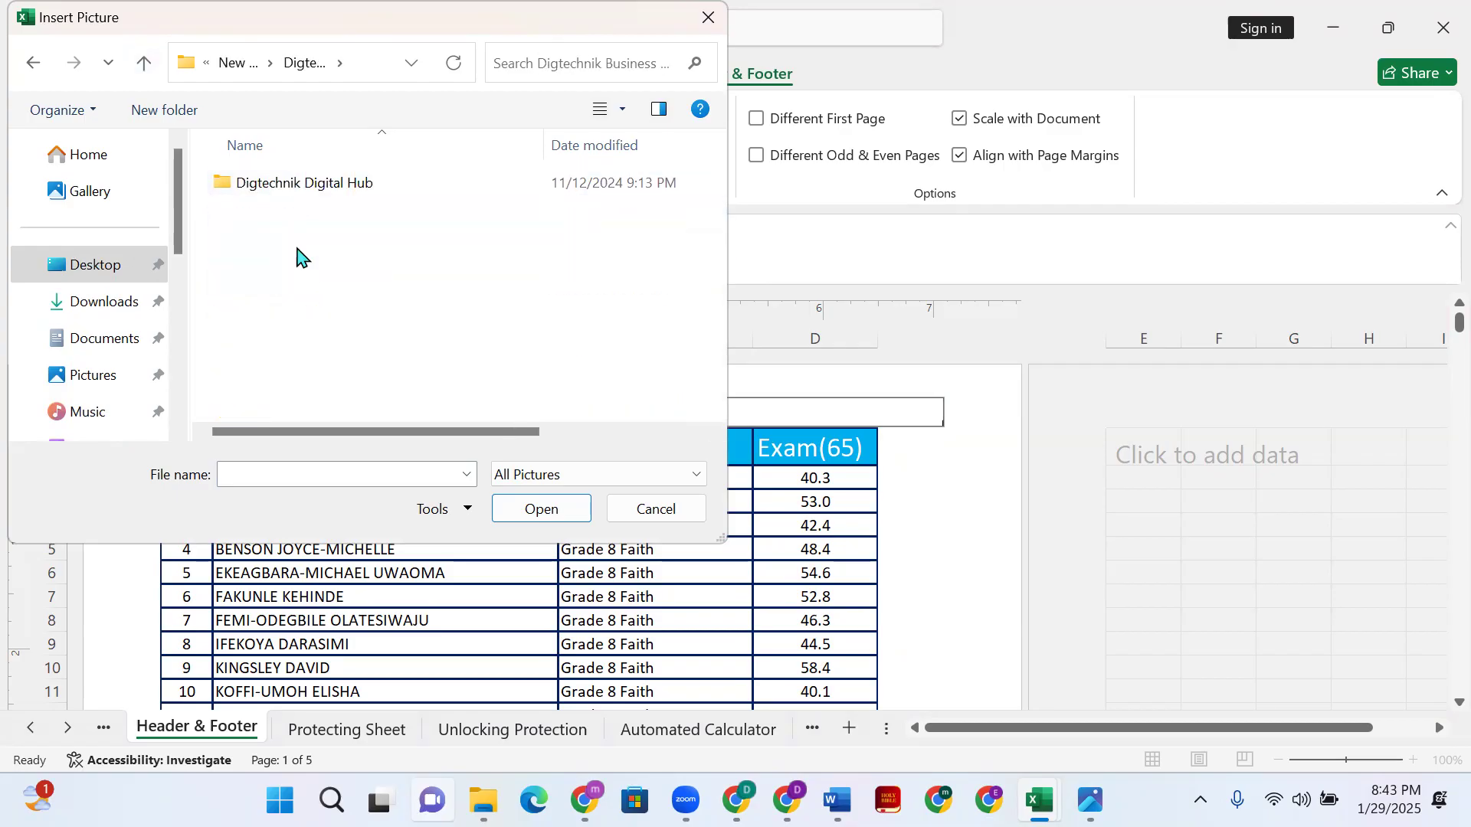
pyautogui.doubleClick(276, 199)
pyautogui.scroll(-2, 441, 292)
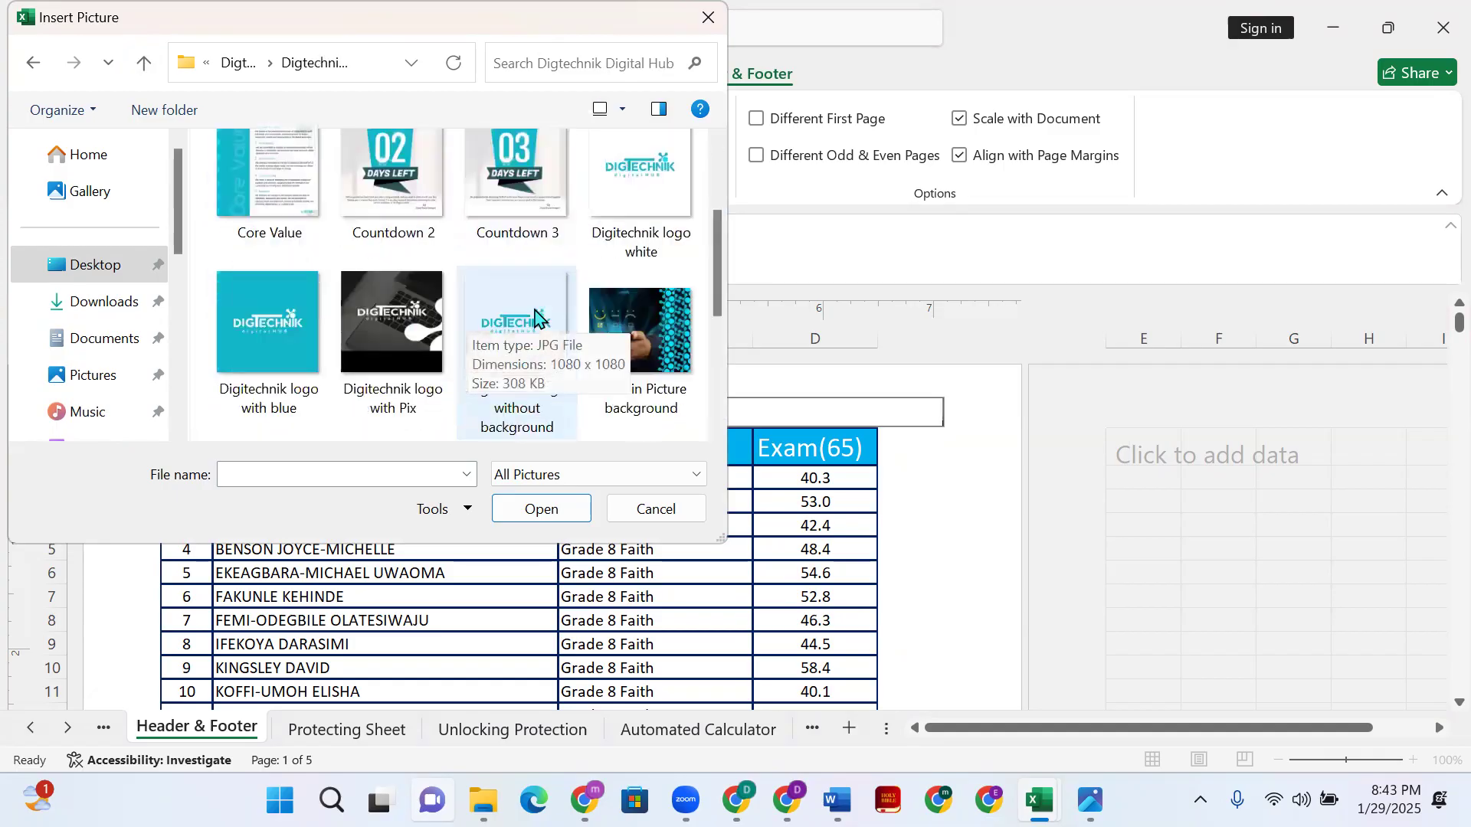
pyautogui.scroll(-2, 430, 329)
pyautogui.scroll(2, 430, 329)
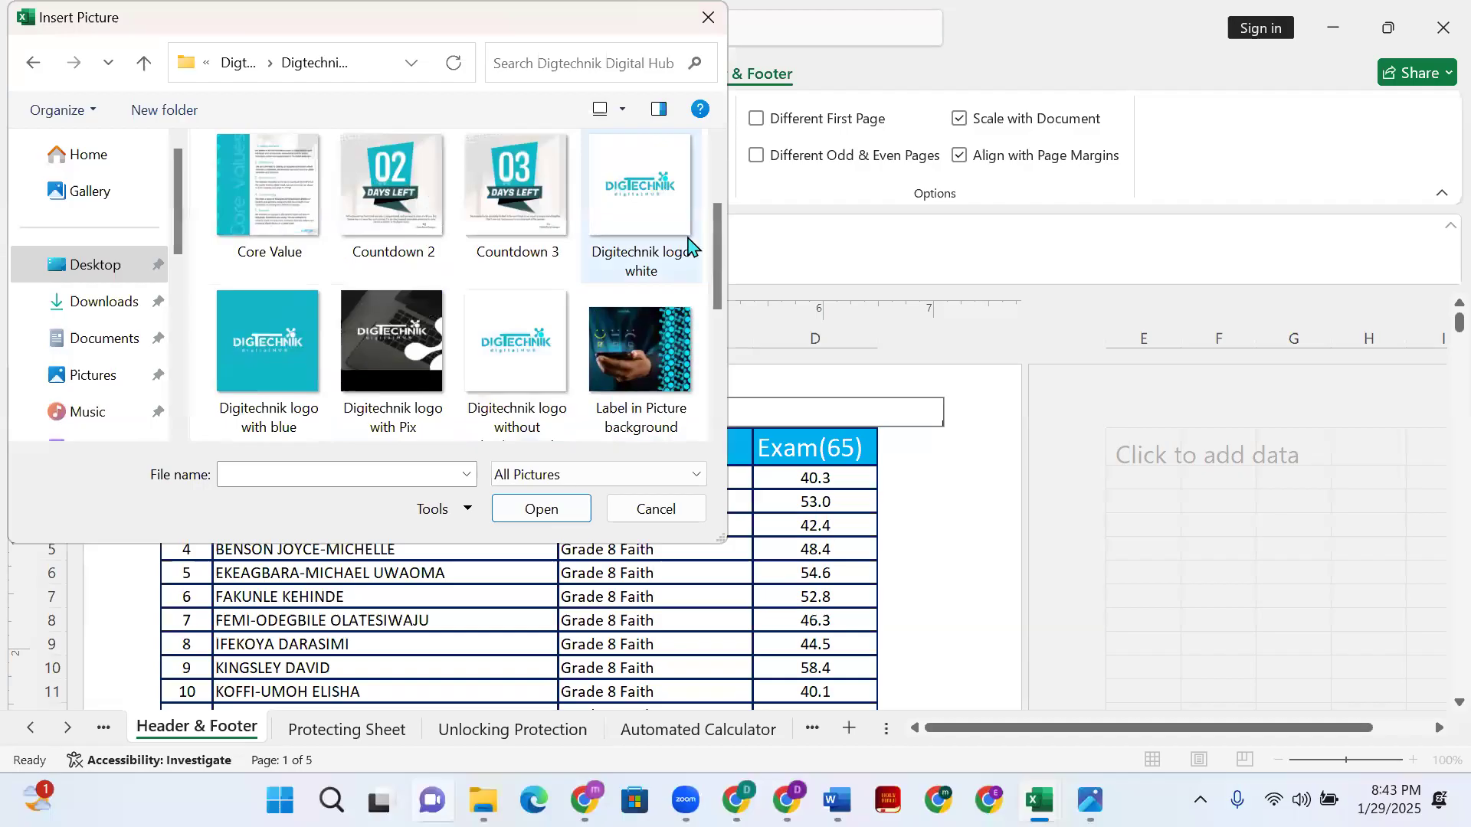
pyautogui.click(646, 223)
pyautogui.doubleClick(494, 375)
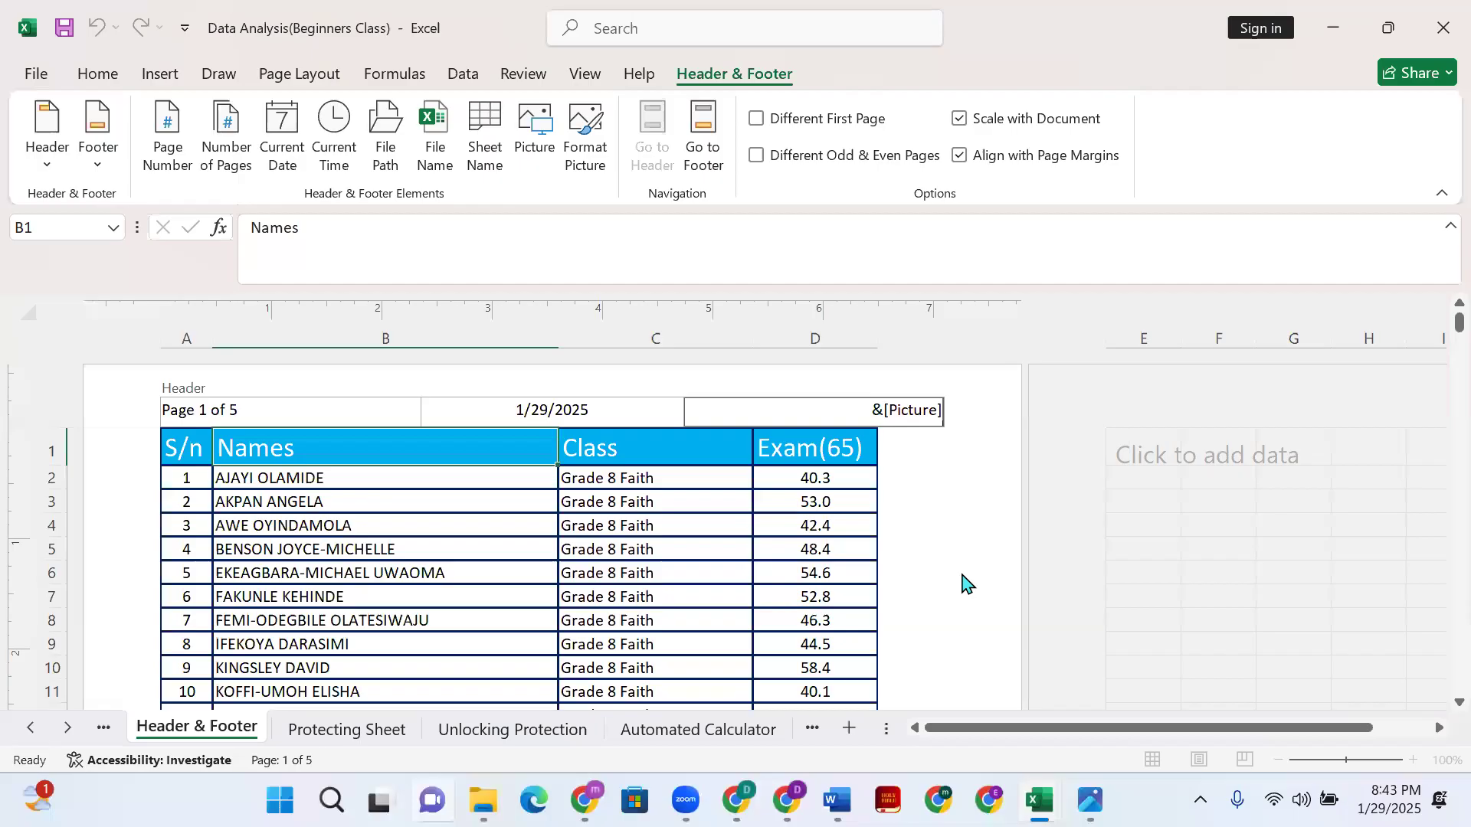
pyautogui.click(960, 588)
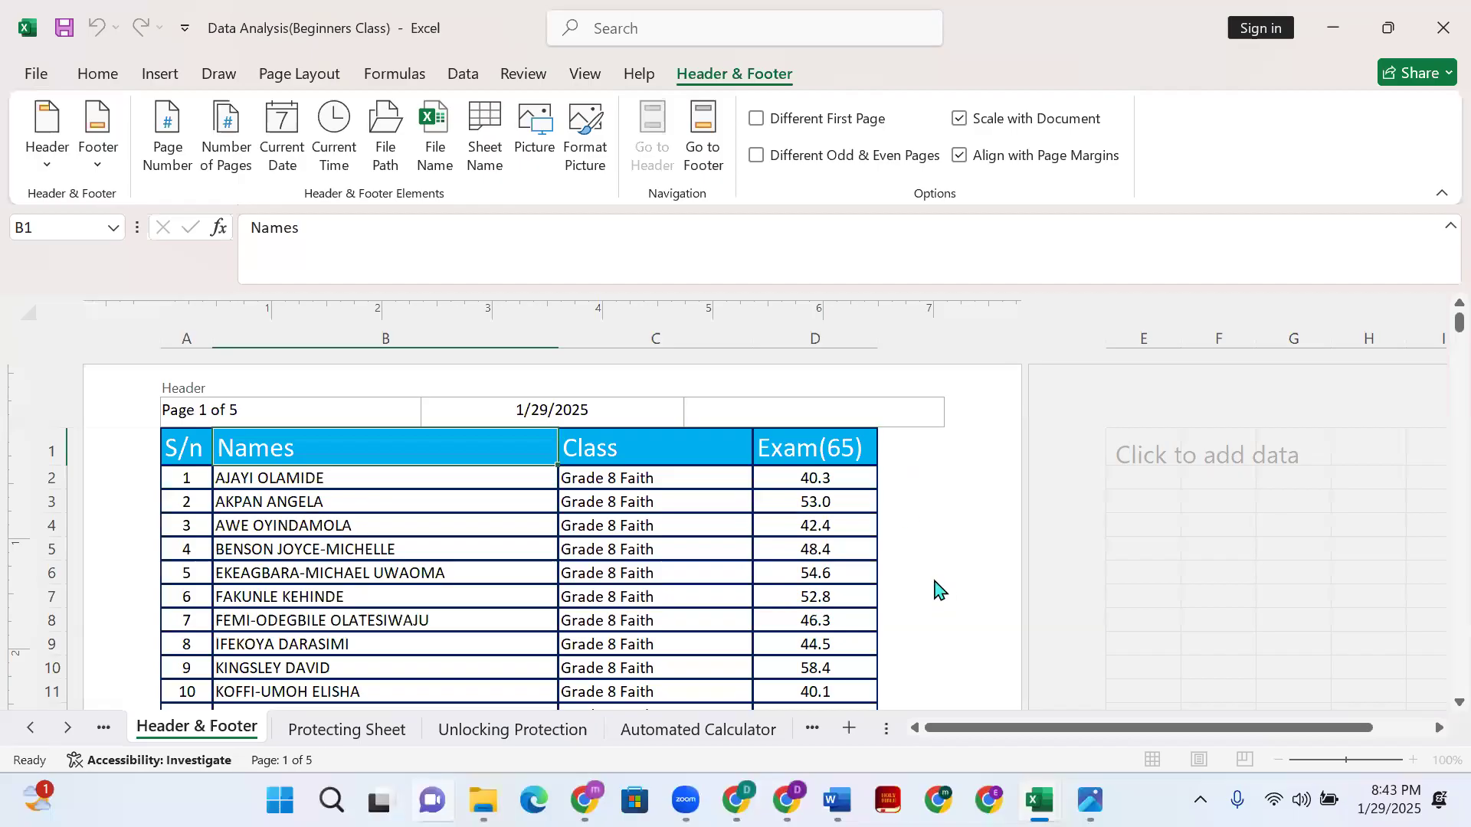
# - Reopen the right header section so its &[Picture] code is visible for editing
pyautogui.scroll(-5, 916, 417)
pyautogui.scroll(-3, 908, 494)
pyautogui.scroll(5, 916, 504)
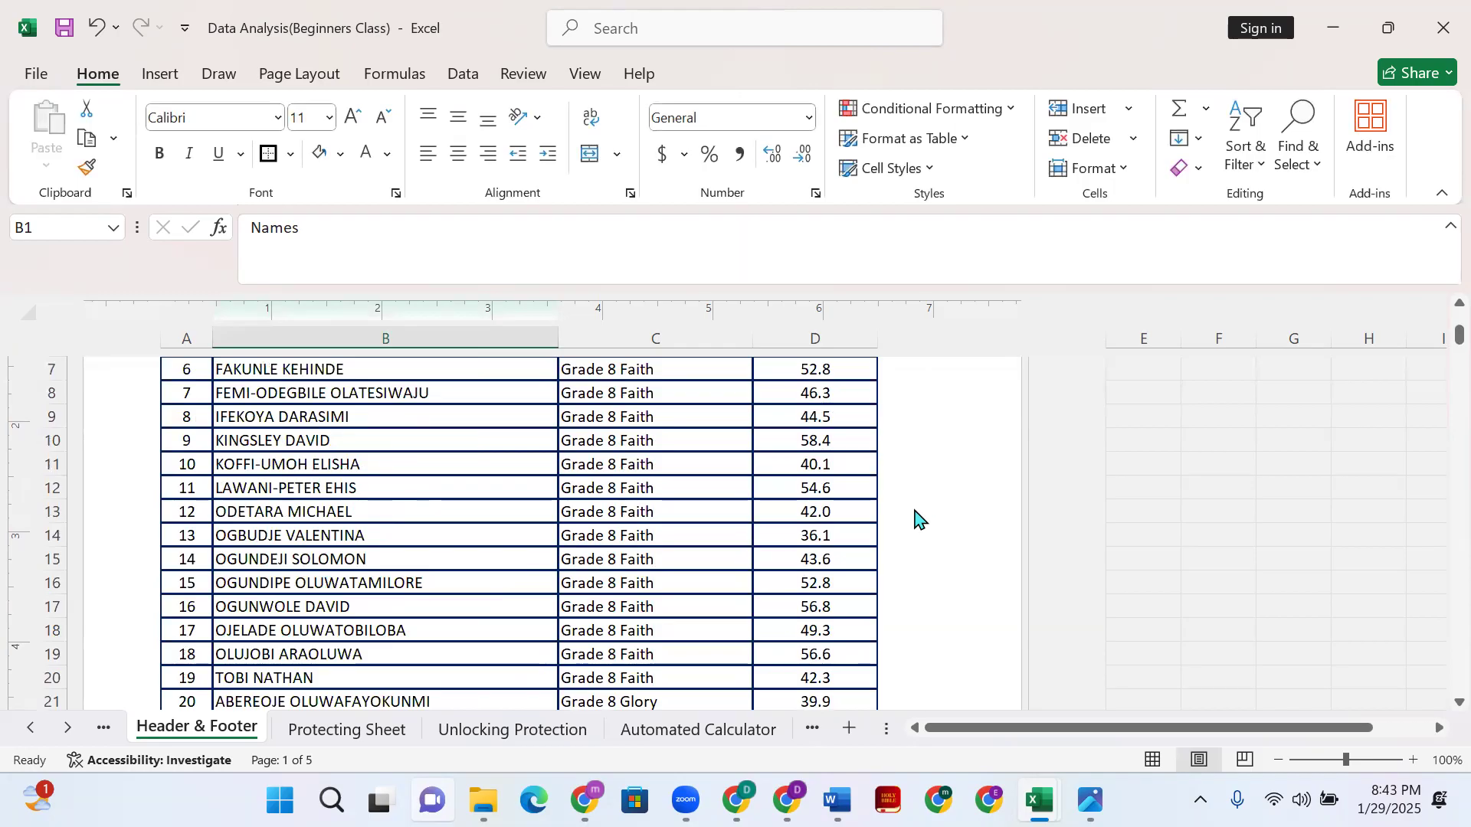
pyautogui.scroll(3, 917, 521)
pyautogui.click(888, 412)
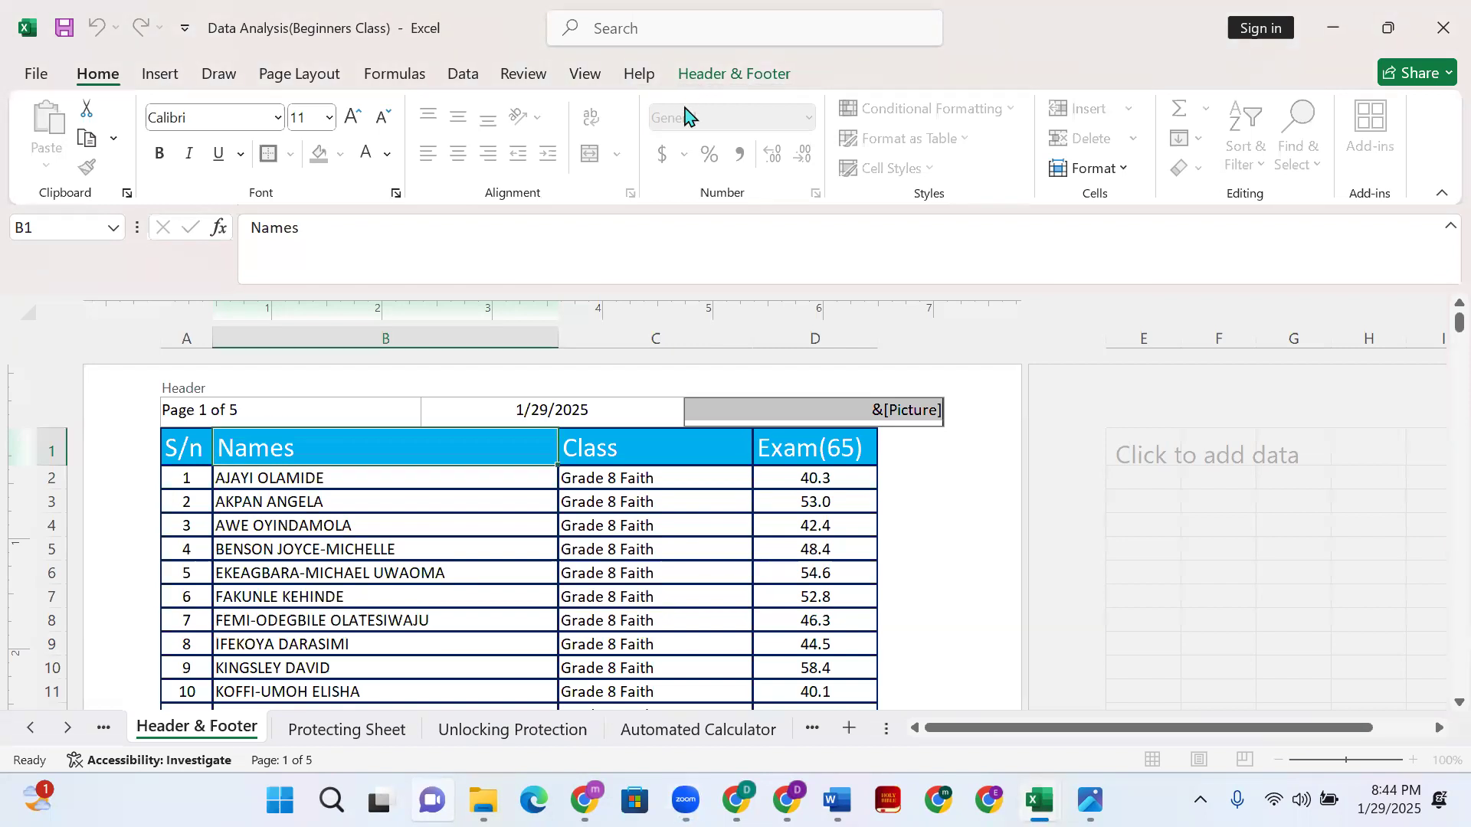
# - Delete the &[Picture] code from the right header section
pyautogui.click(712, 77)
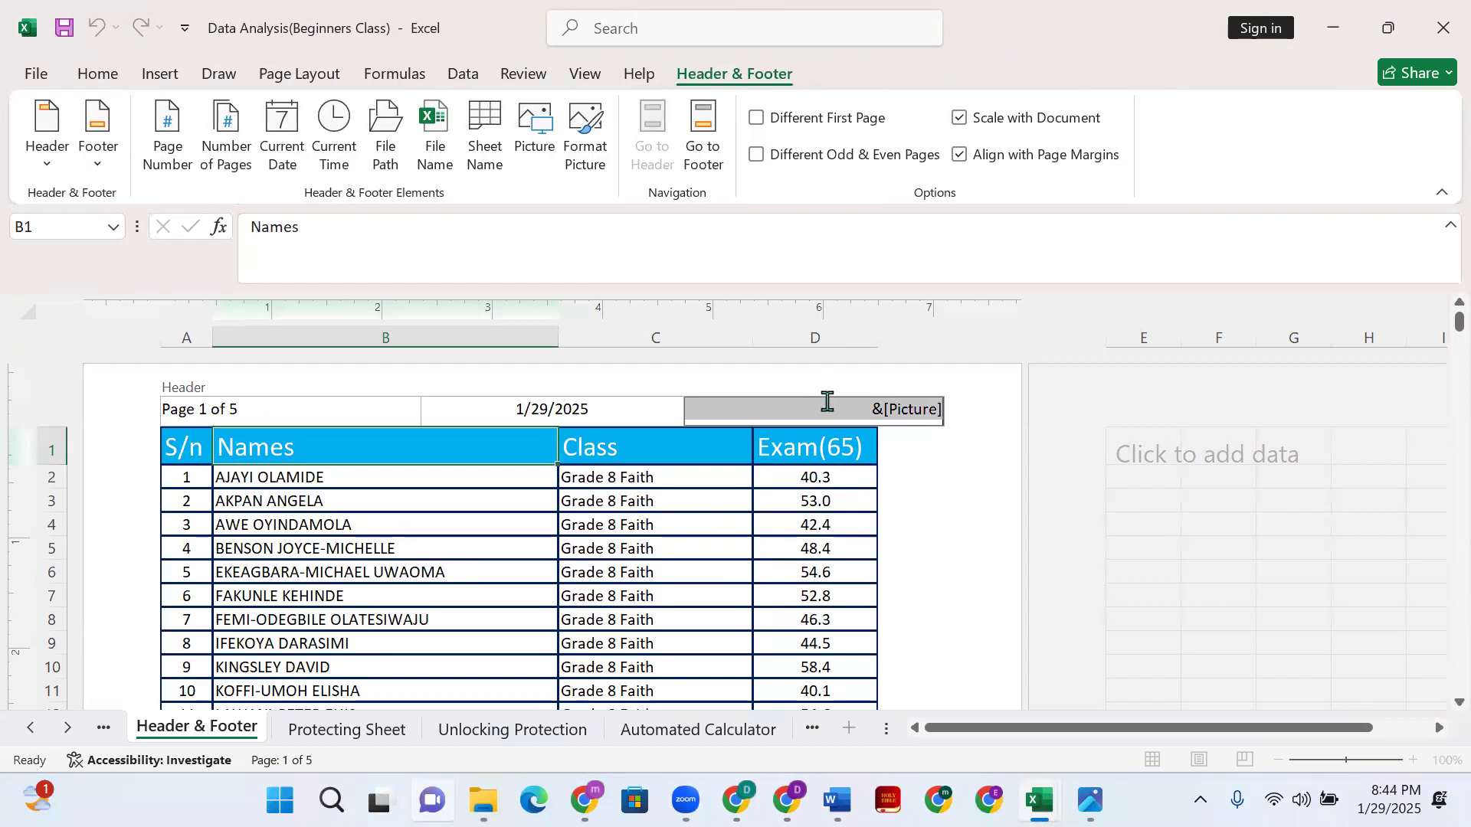
pyautogui.press('Delete')
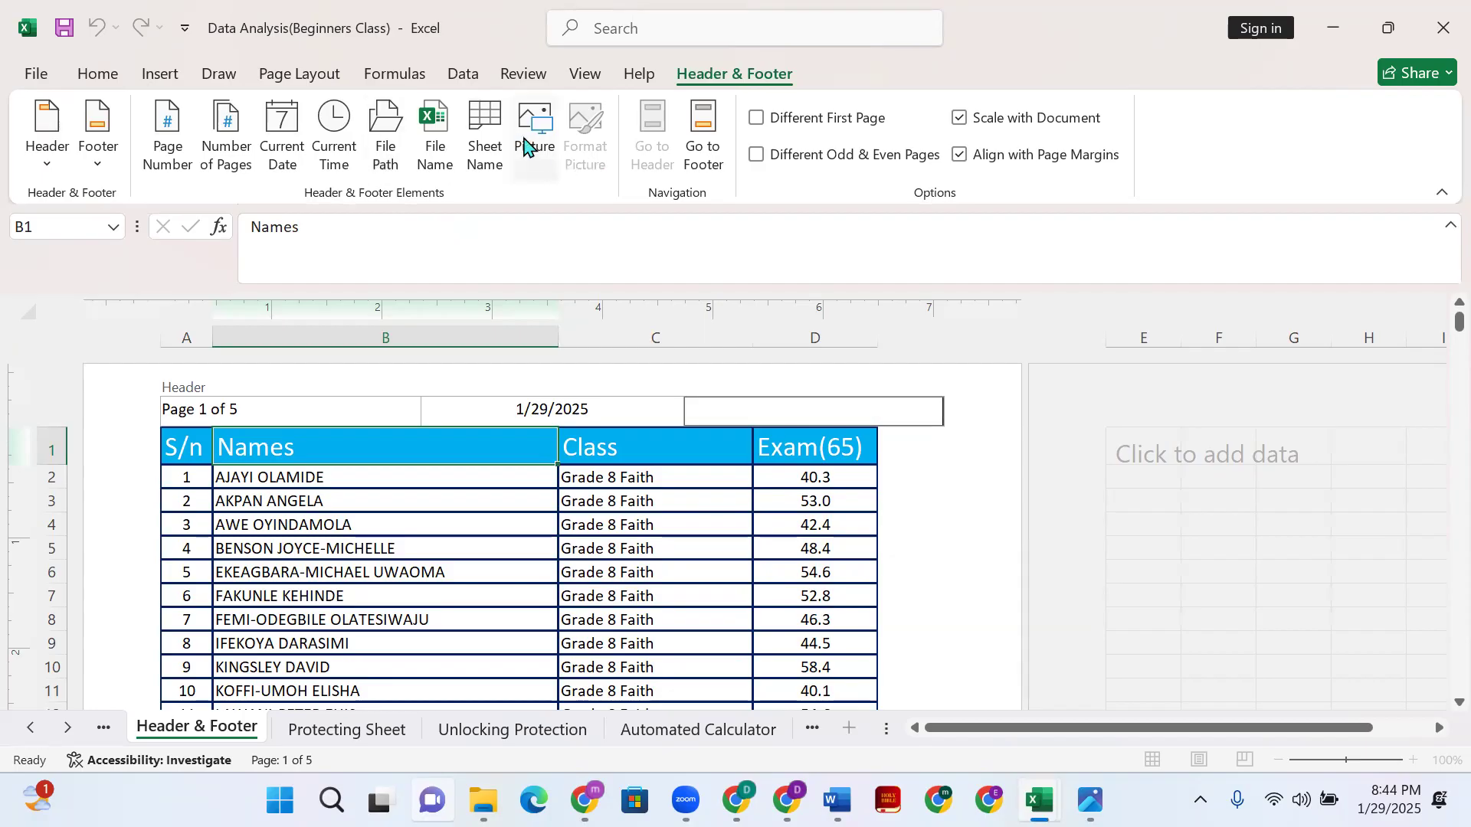
pyautogui.hotkey('ctrl', 'z')
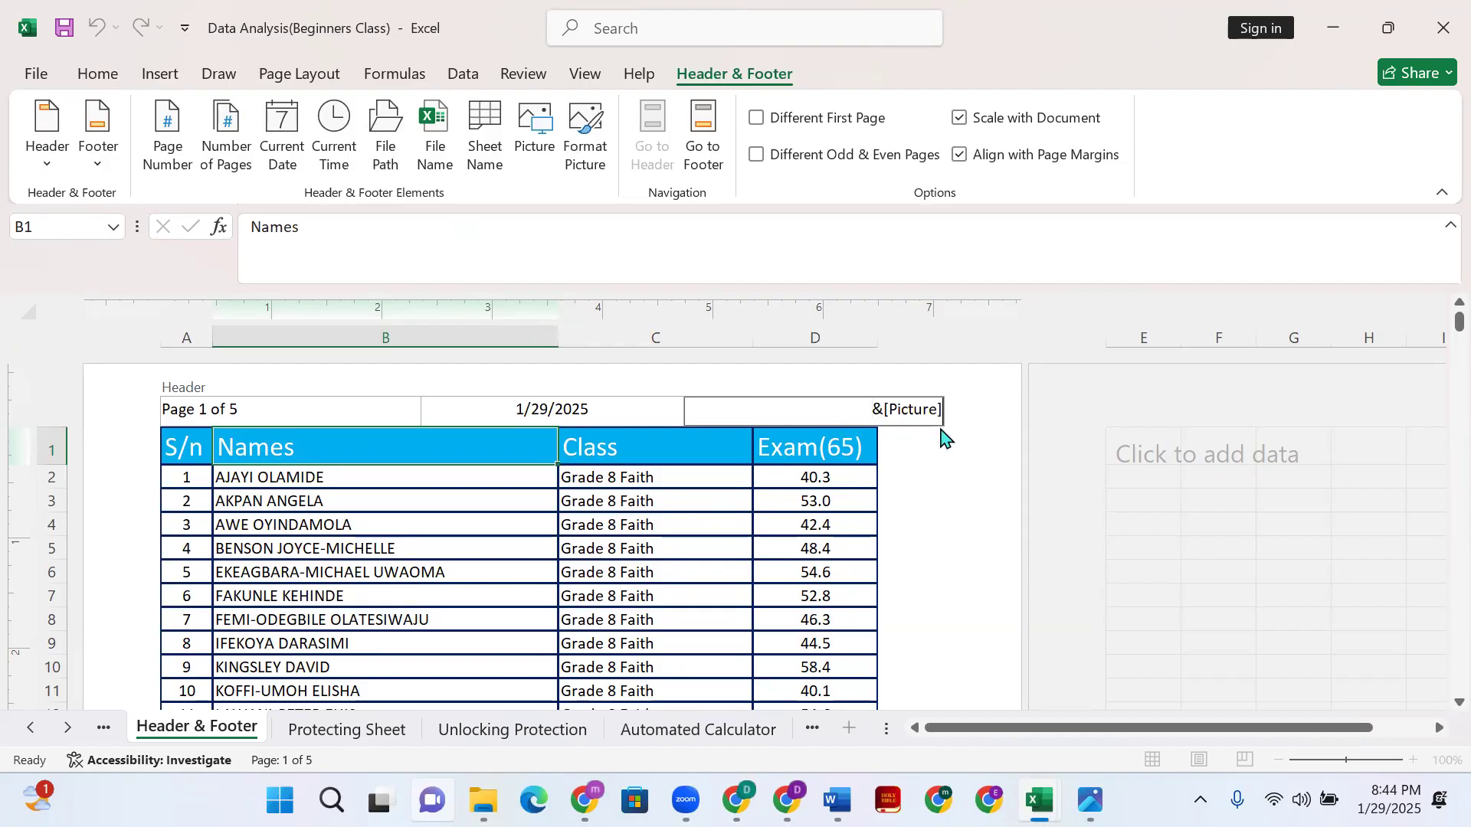
pyautogui.moveTo(844, 414); pyautogui.dragTo(1013, 416)
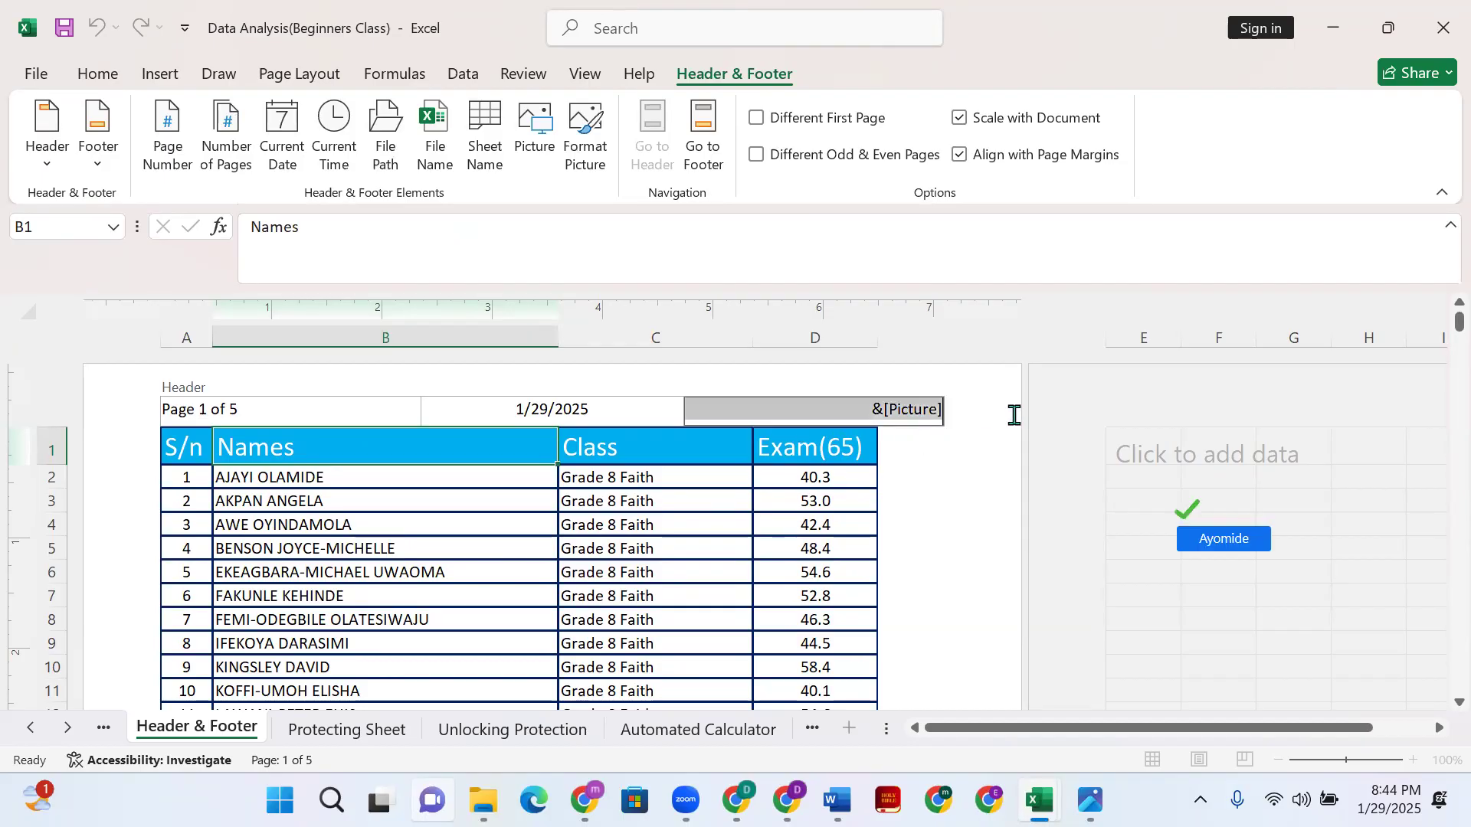
pyautogui.press('Delete')
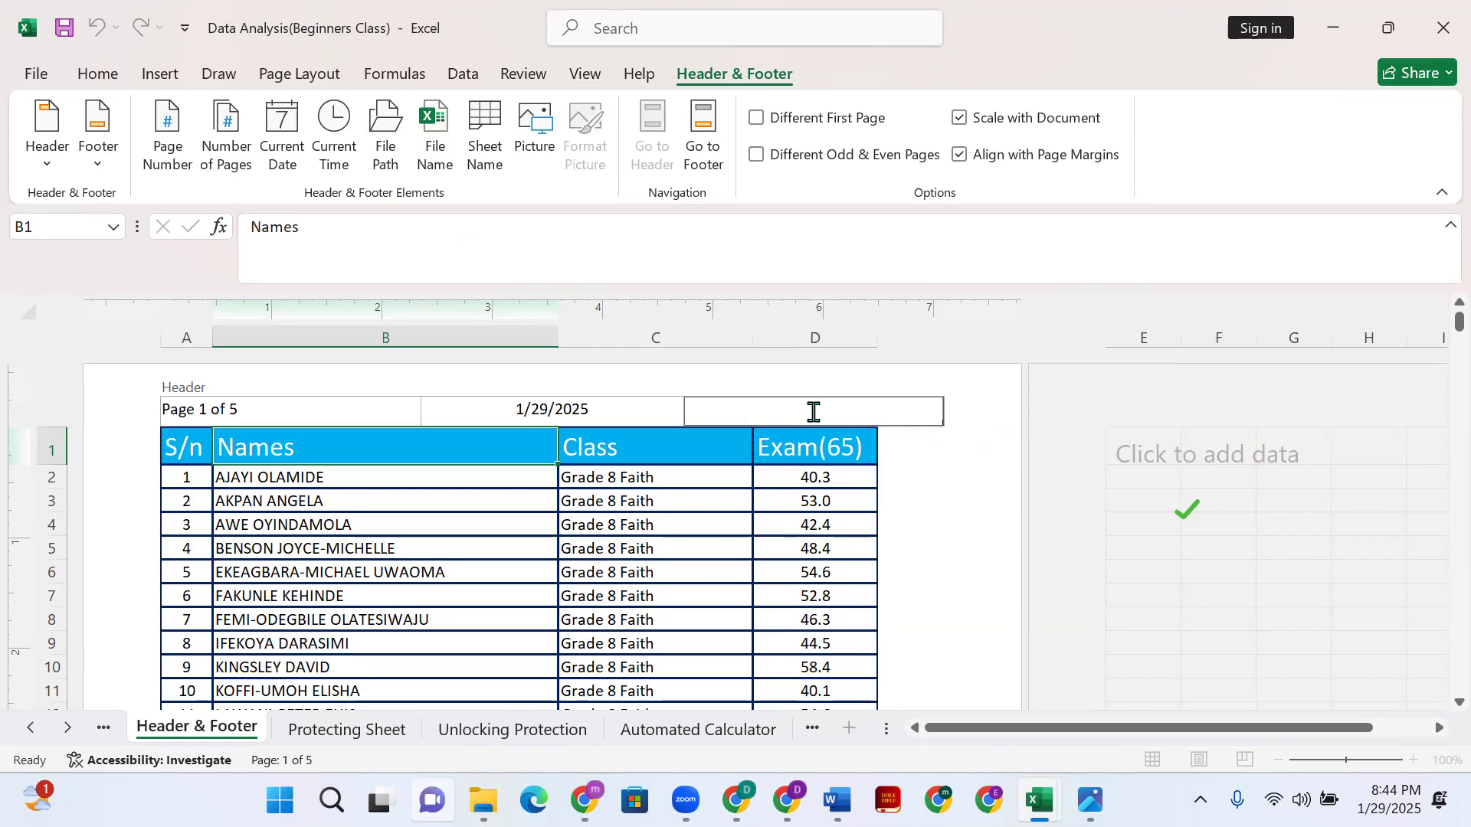
pyautogui.click(532, 132)
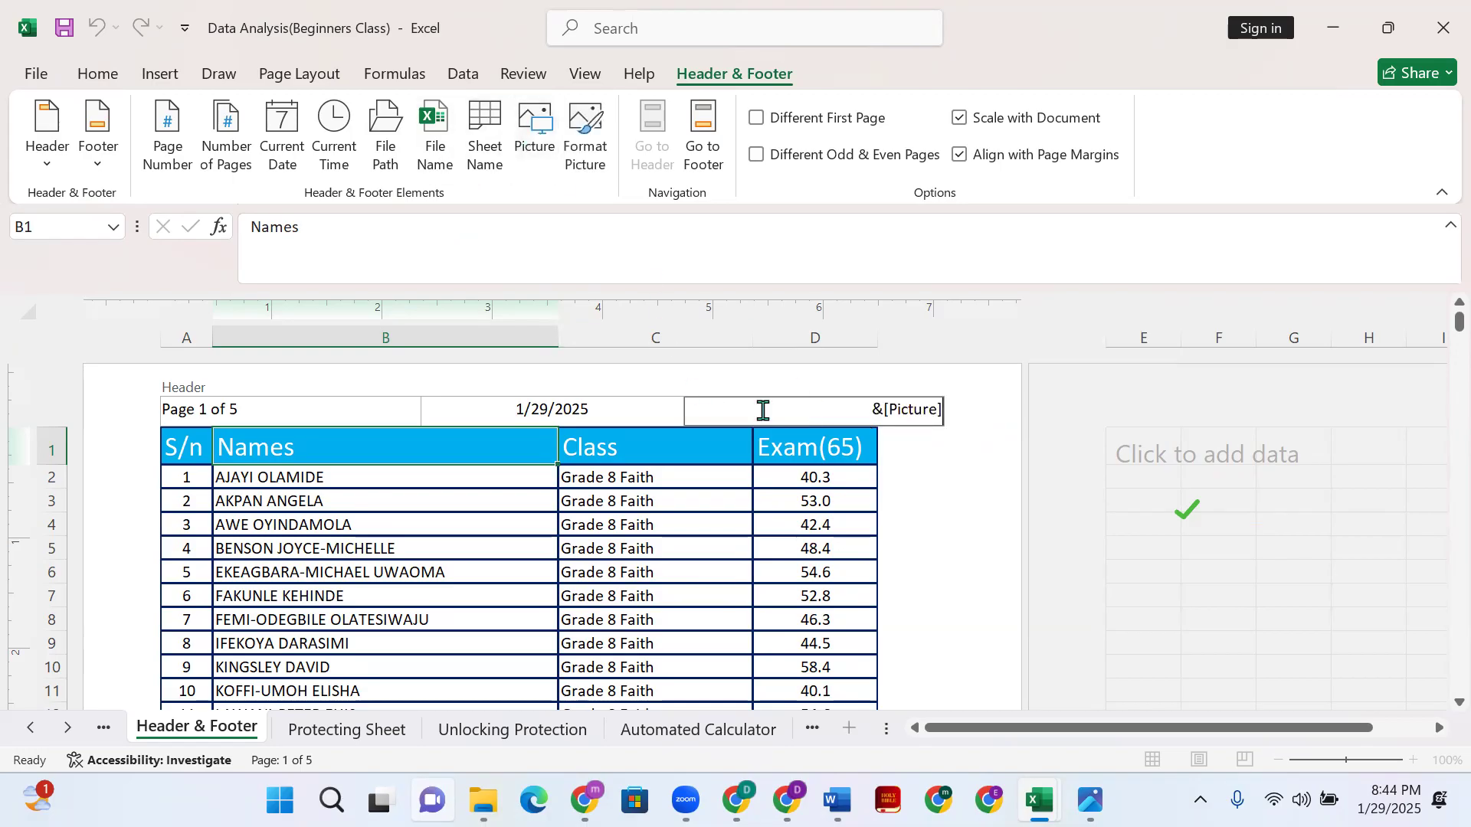
pyautogui.click(926, 492)
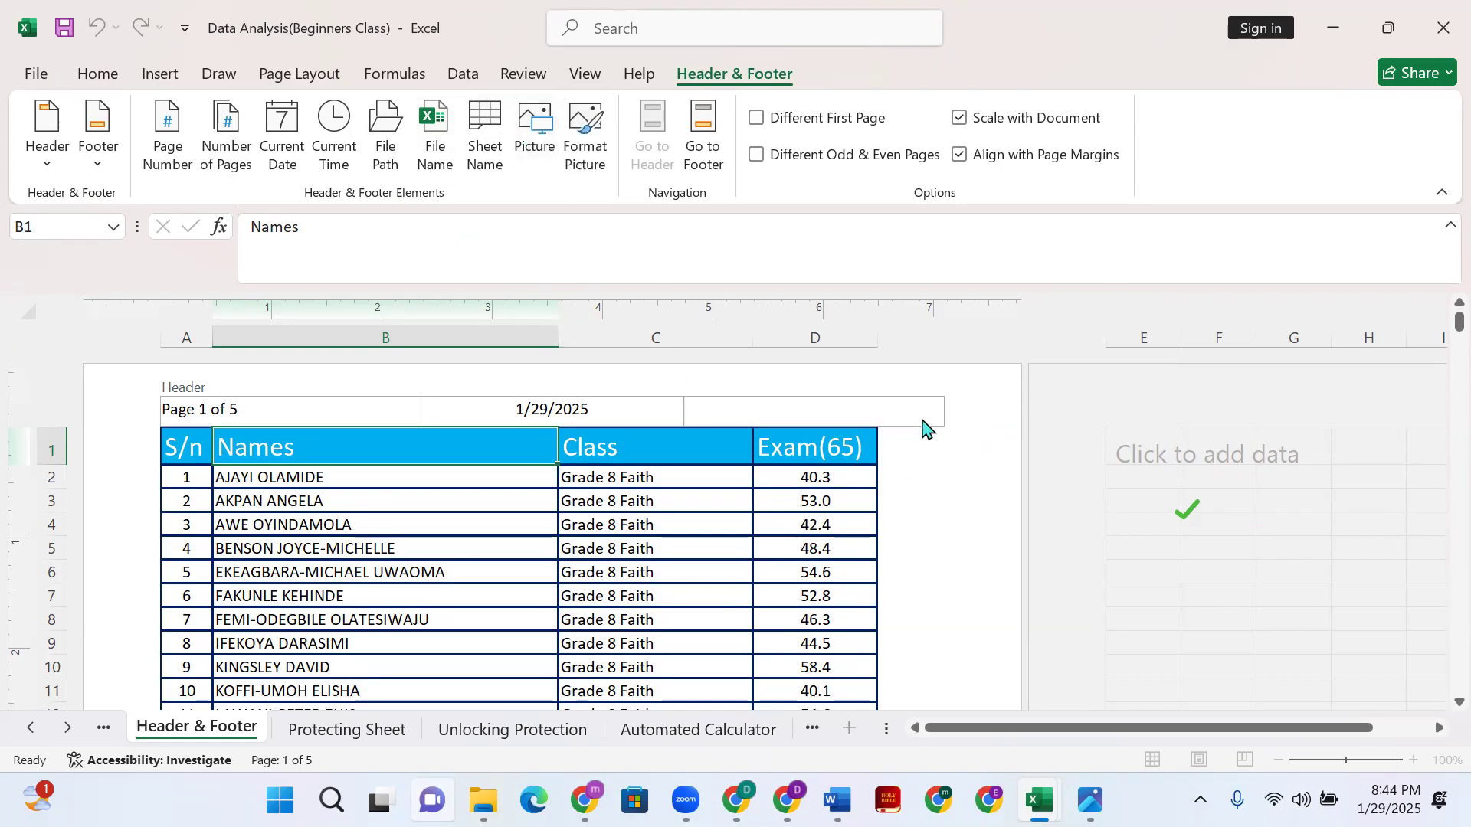
# - Return to the sheet, then reopen the now-empty right header section with the Header & Footer tools
pyautogui.moveTo(798, 409); pyautogui.dragTo(694, 404)
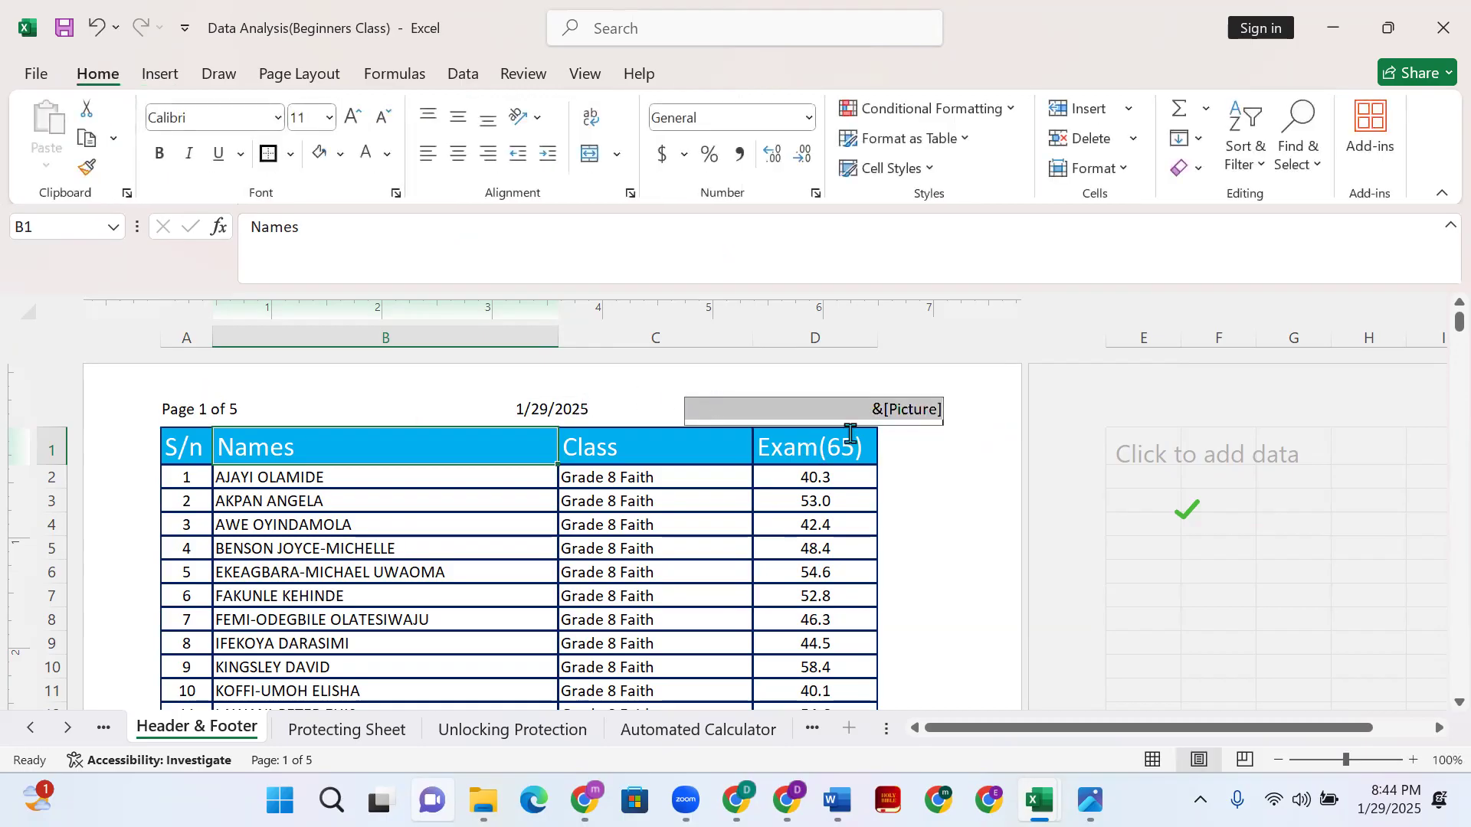
pyautogui.click(889, 411)
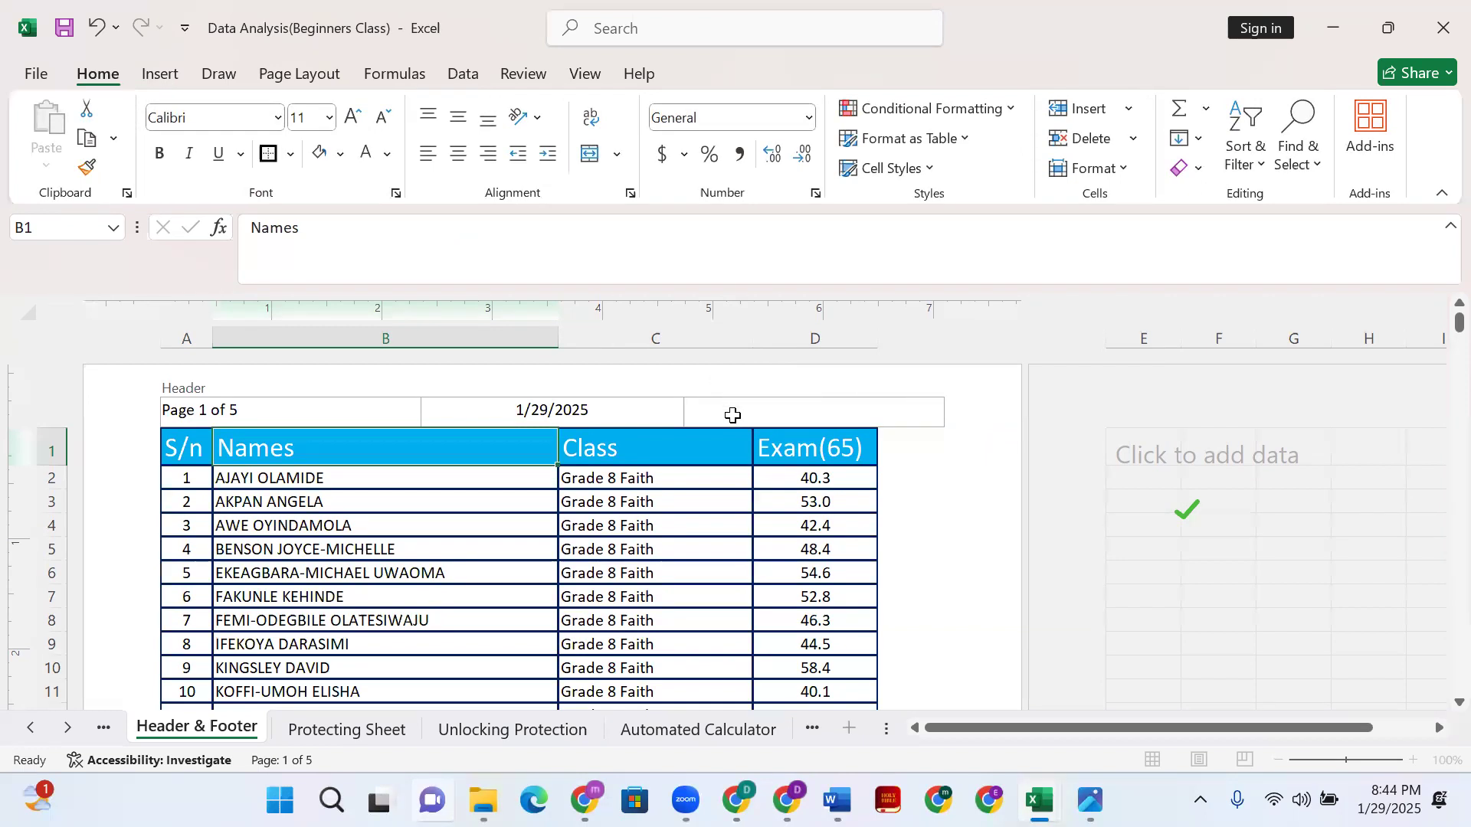
pyautogui.click(760, 409)
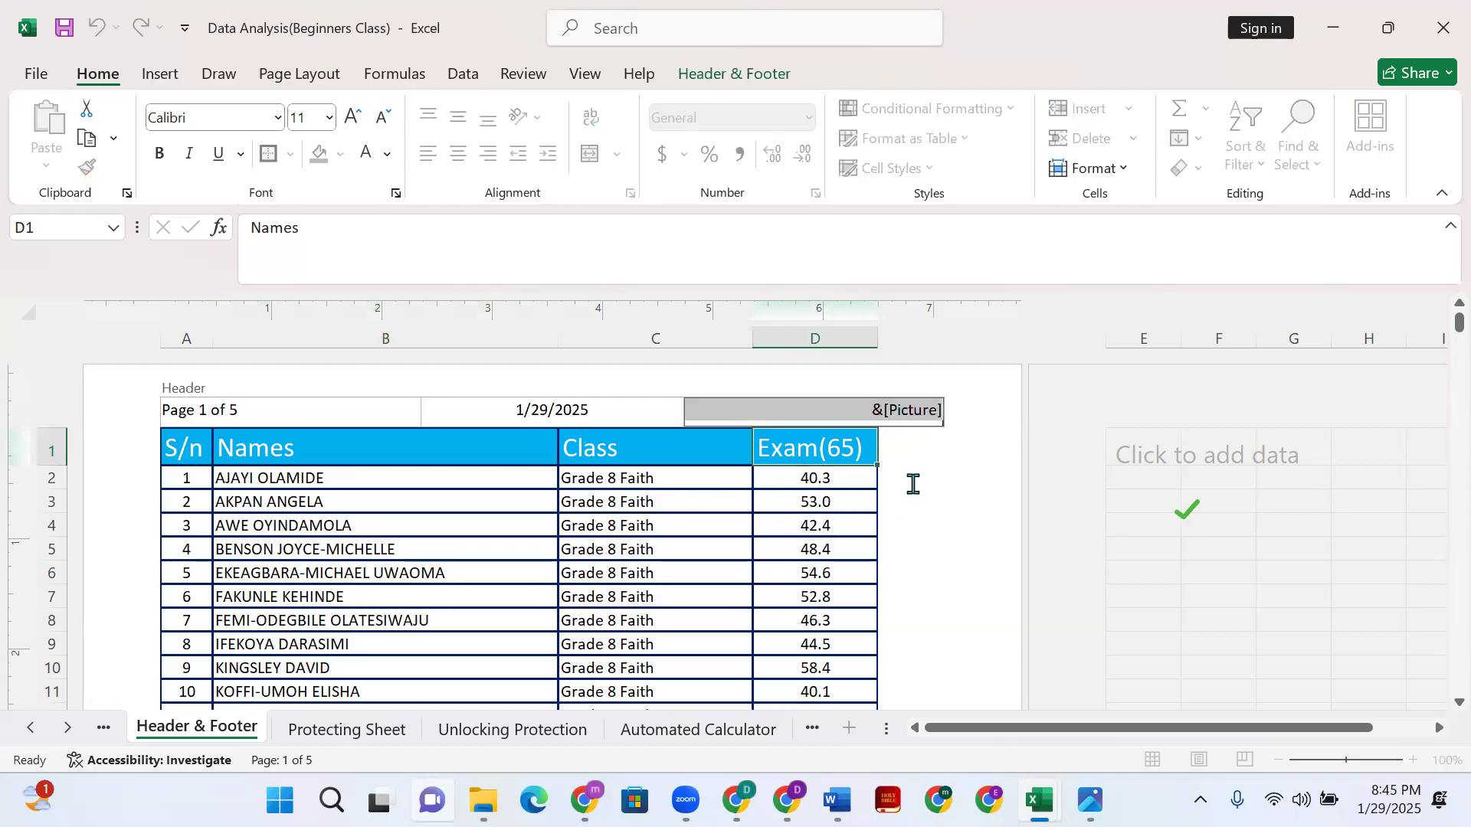
pyautogui.click(877, 437)
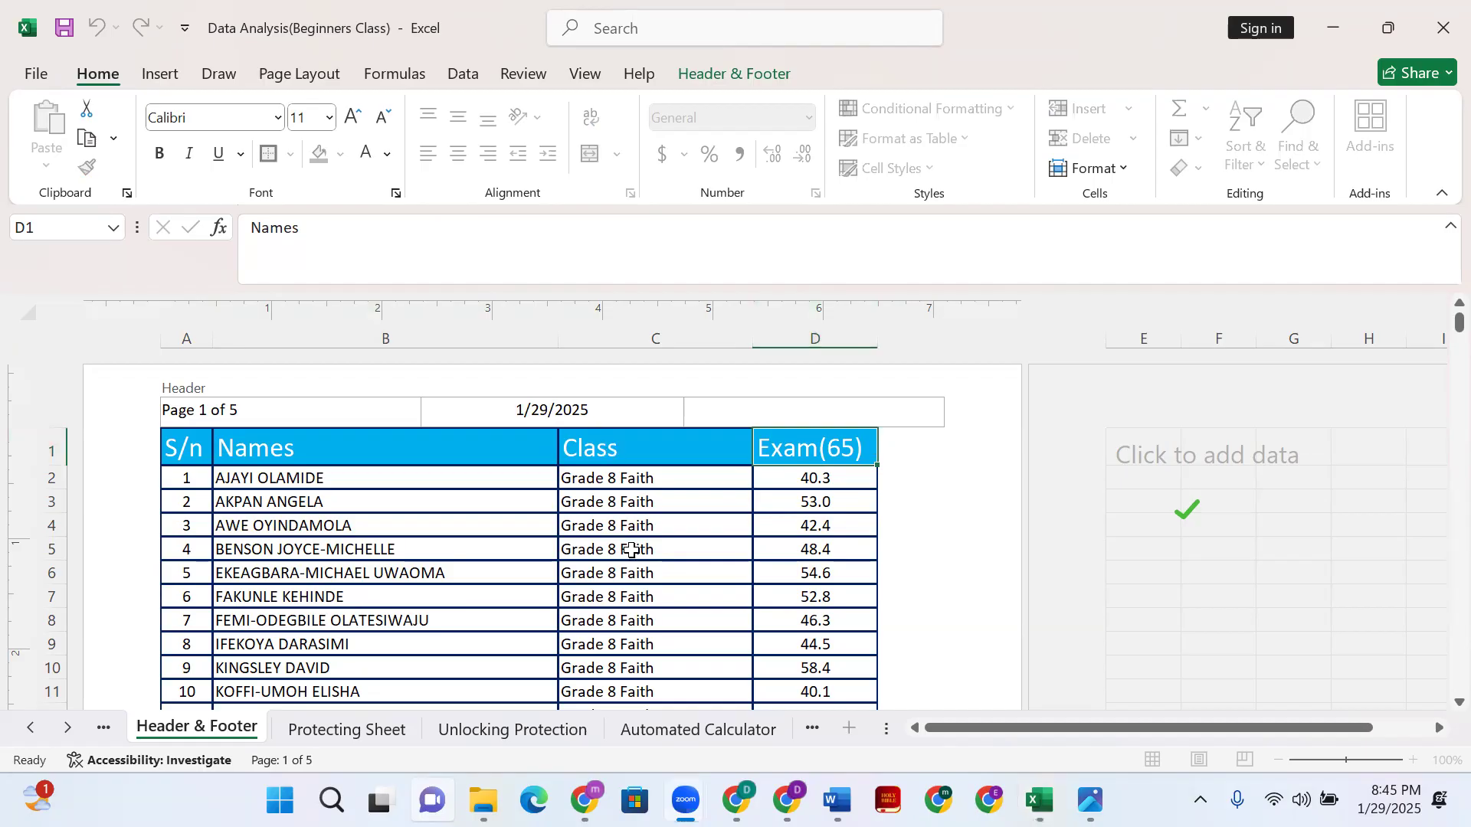
pyautogui.click(631, 550)
pyautogui.scroll(-8, 797, 481)
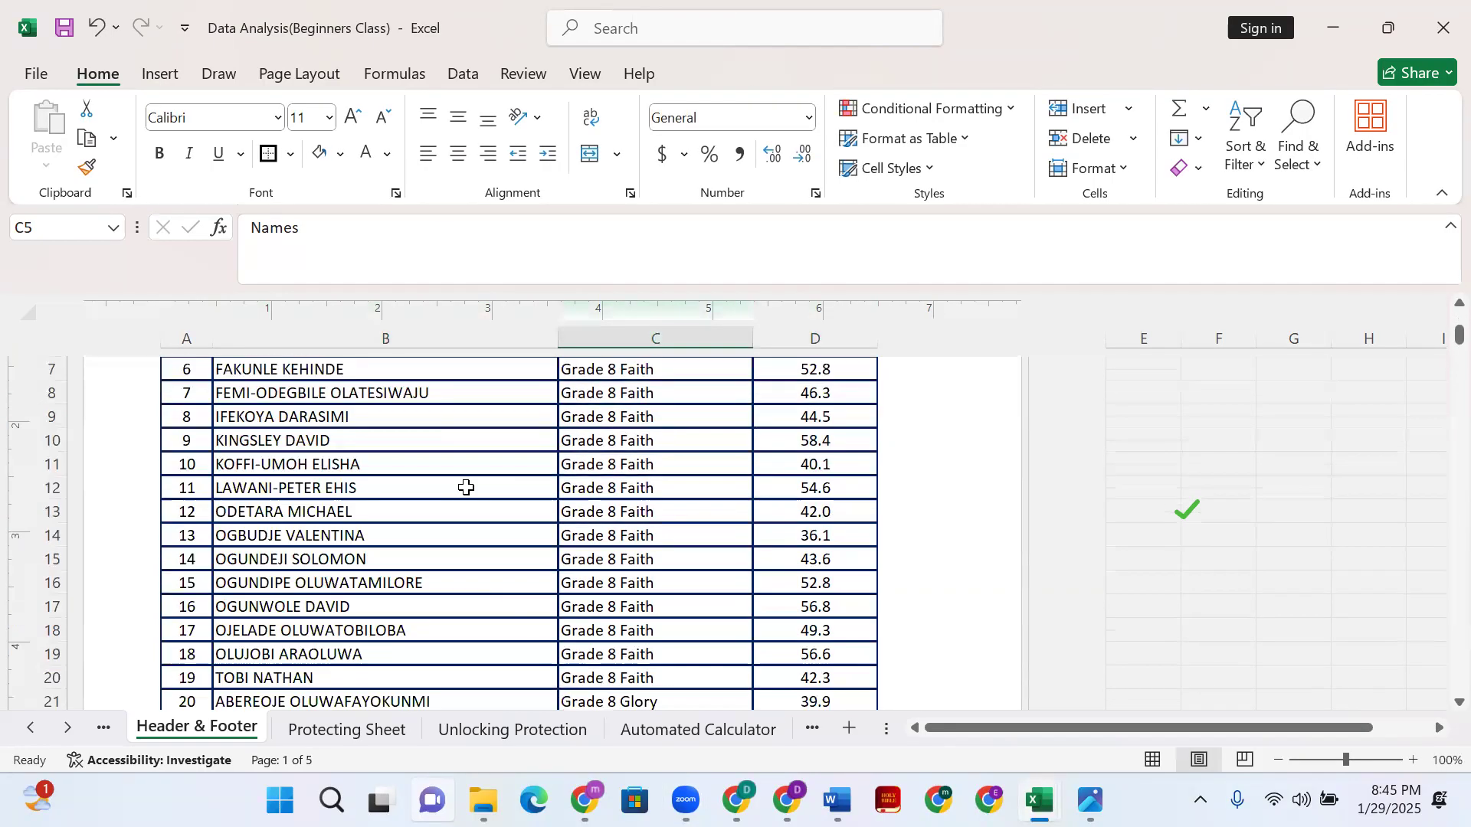
pyautogui.scroll(-2, 765, 559)
pyautogui.scroll(5, 962, 641)
pyautogui.scroll(1, 948, 590)
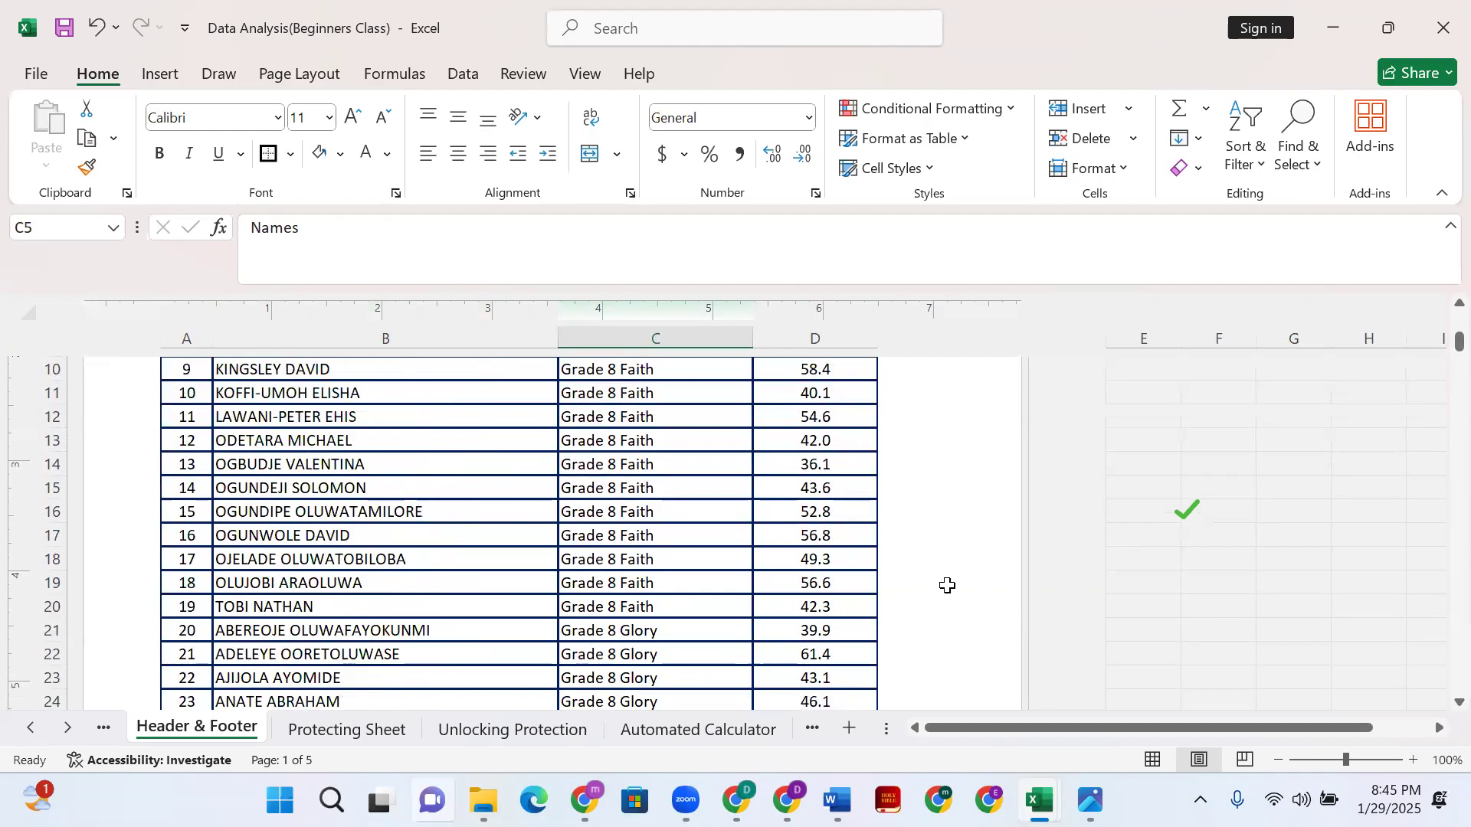
pyautogui.scroll(4, 960, 551)
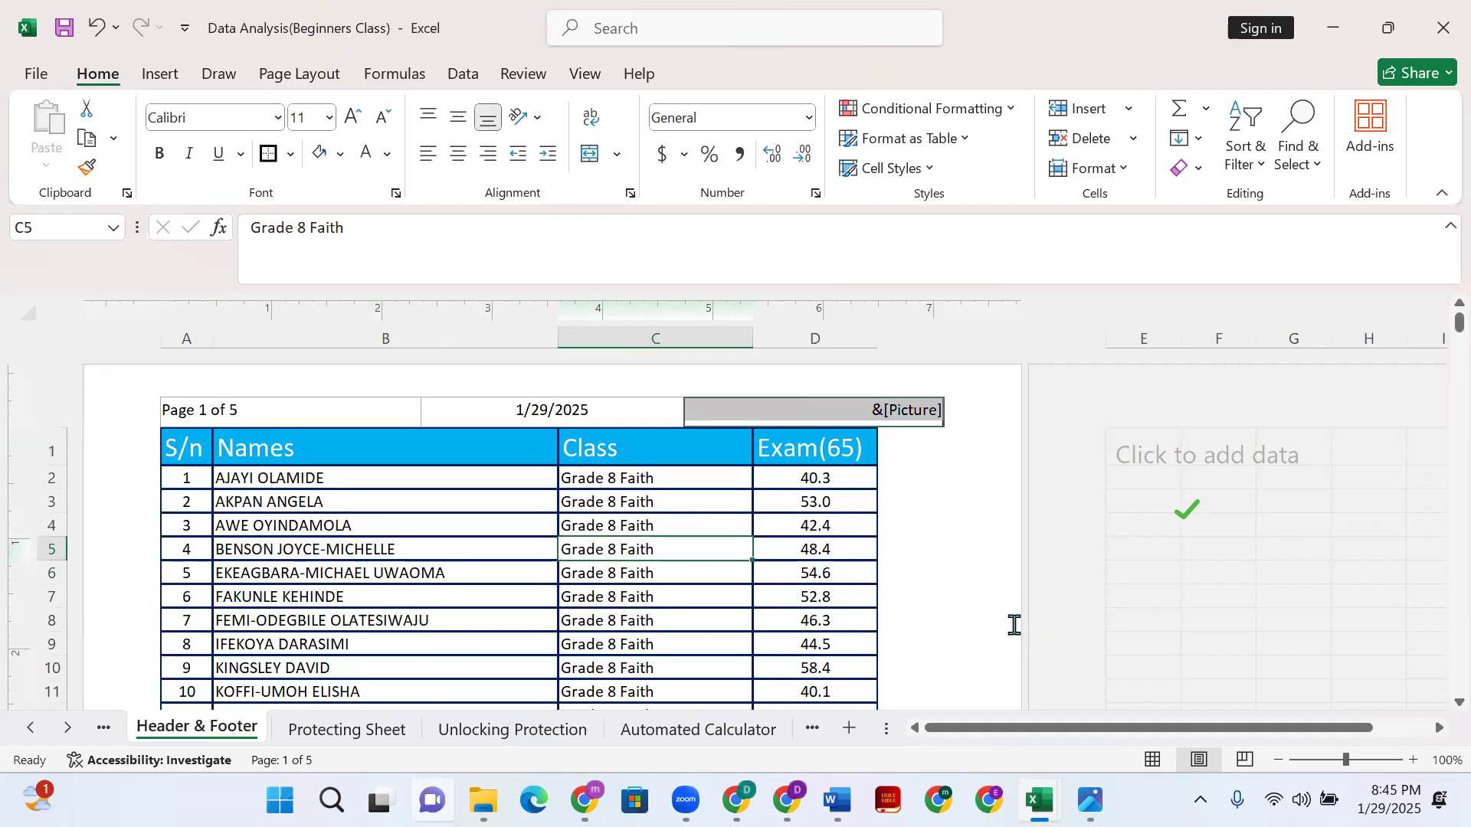
pyautogui.click(950, 447)
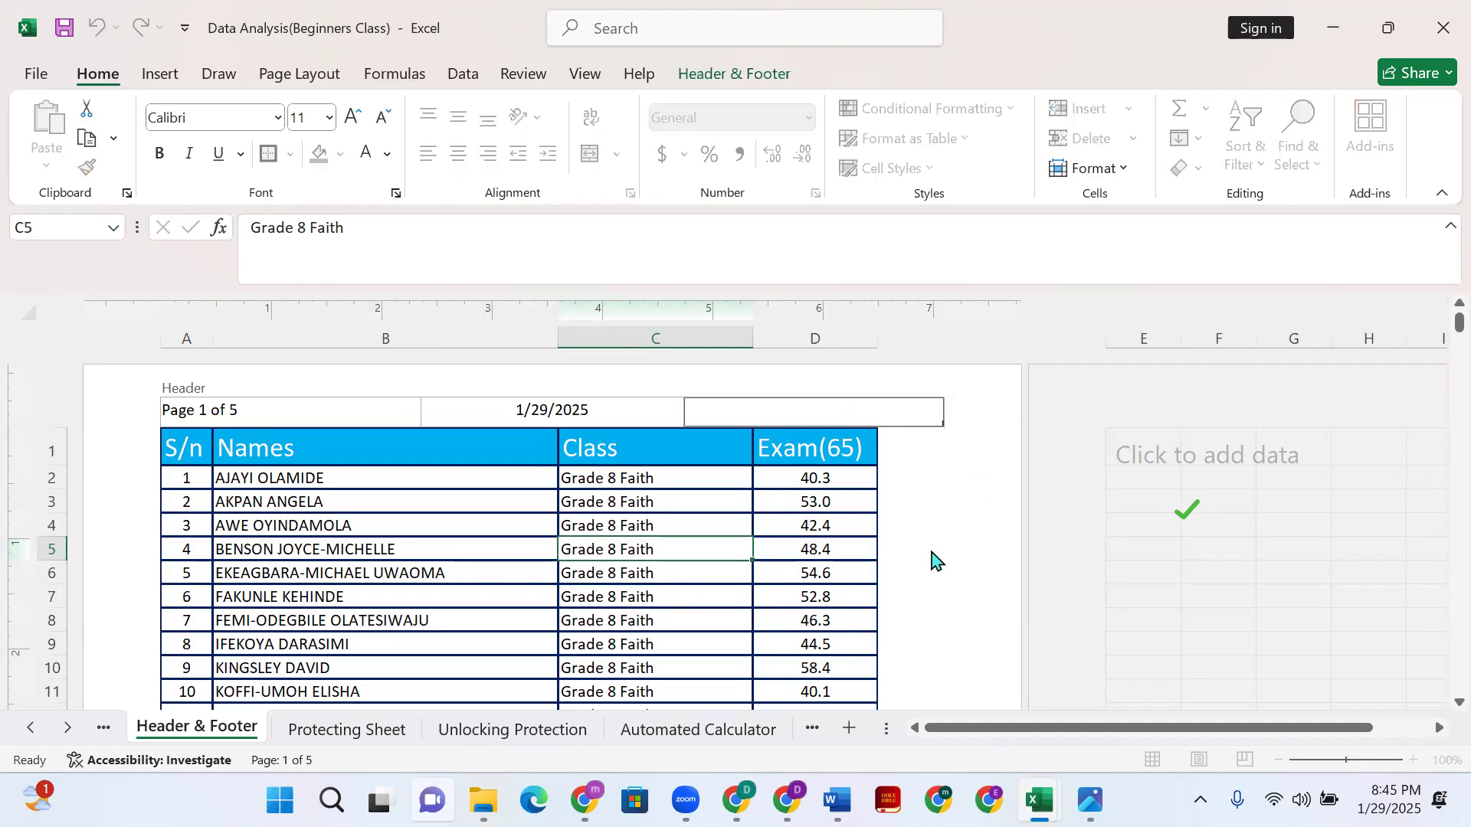
pyautogui.click(692, 77)
# - Insert the 'Digitechnik logo with blue' image from file into the right header section
pyautogui.click(537, 150)
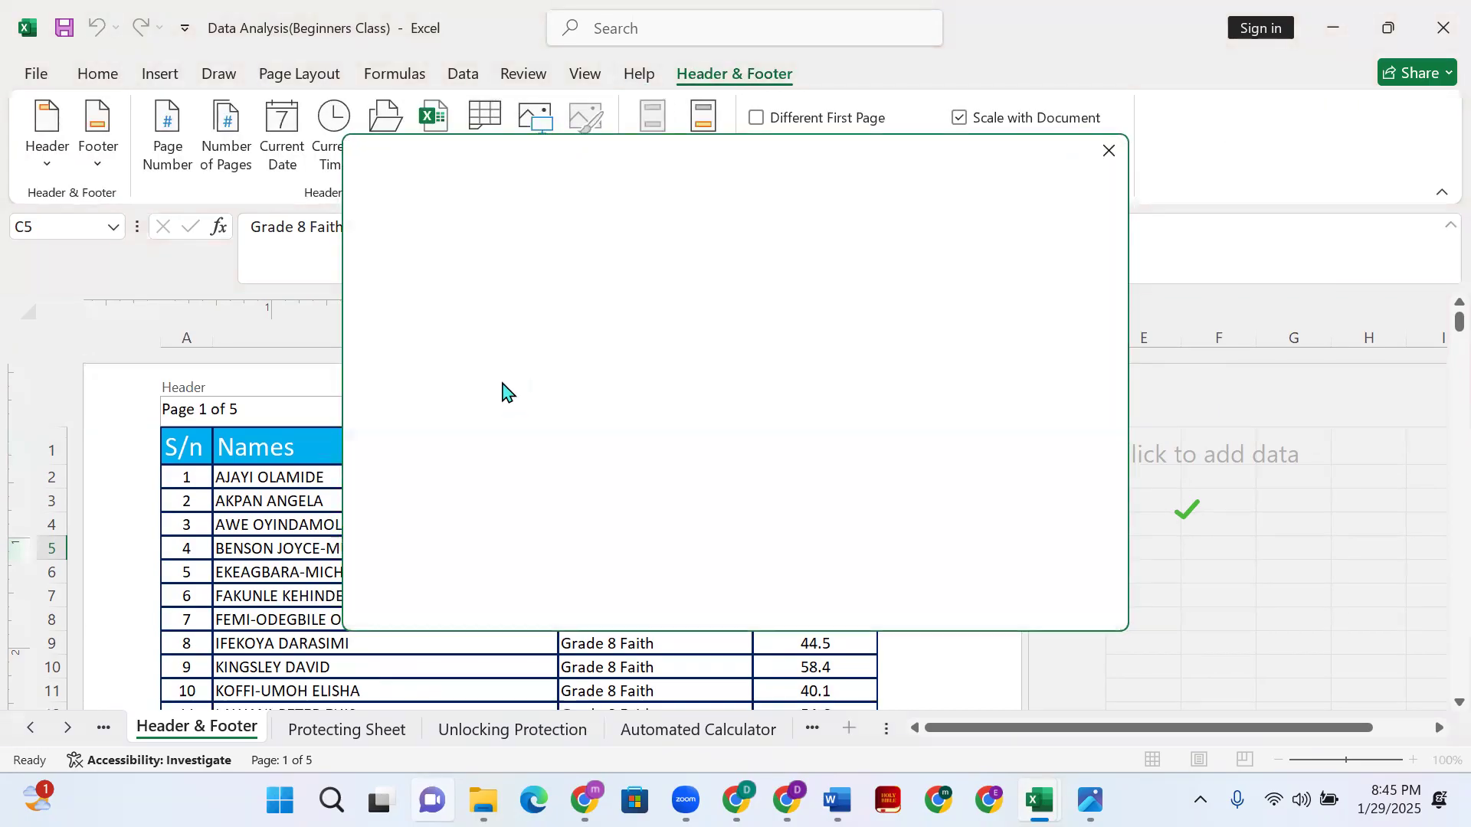
pyautogui.click(523, 267)
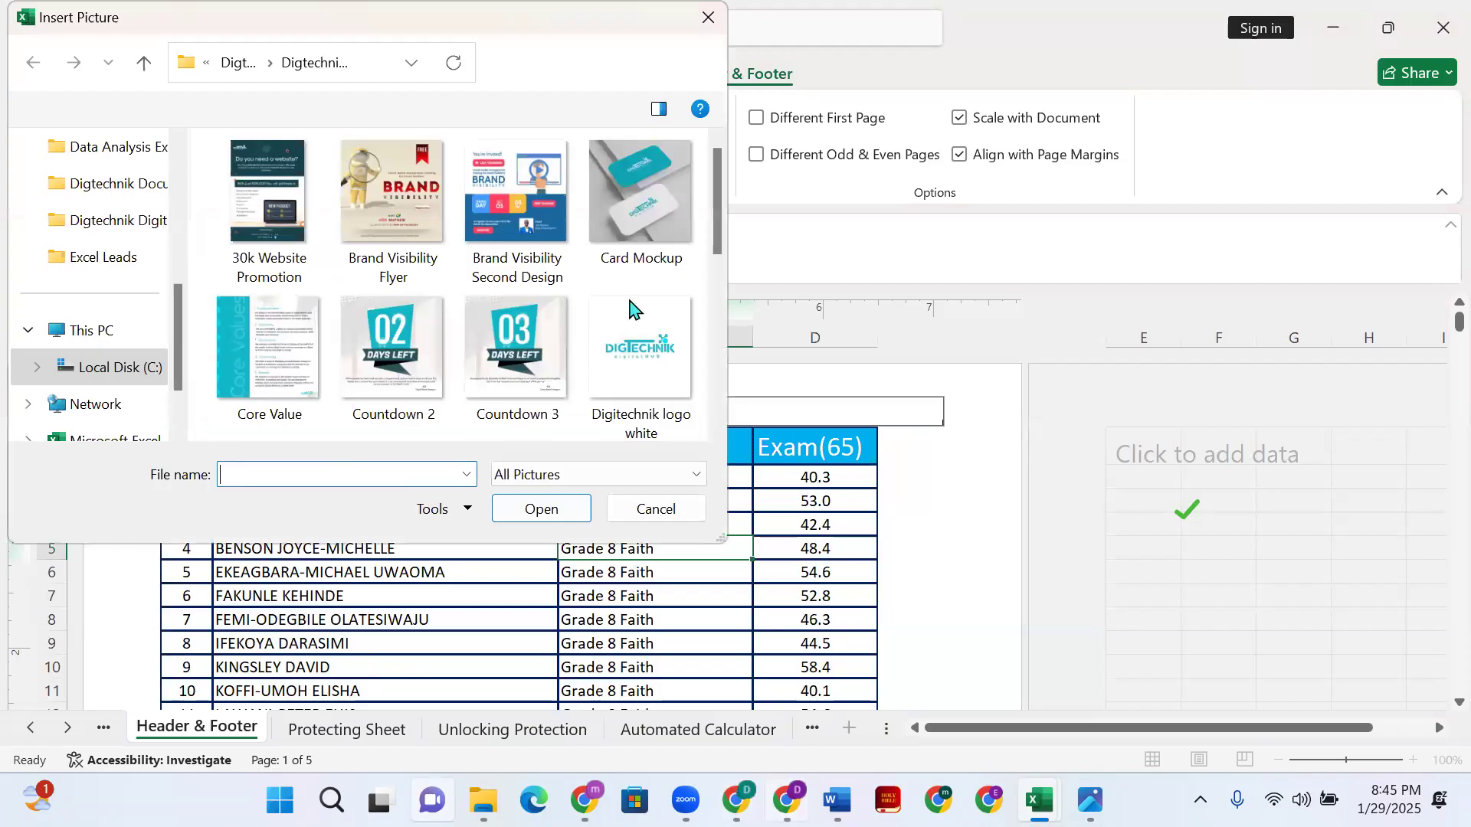
pyautogui.scroll(-2, 628, 307)
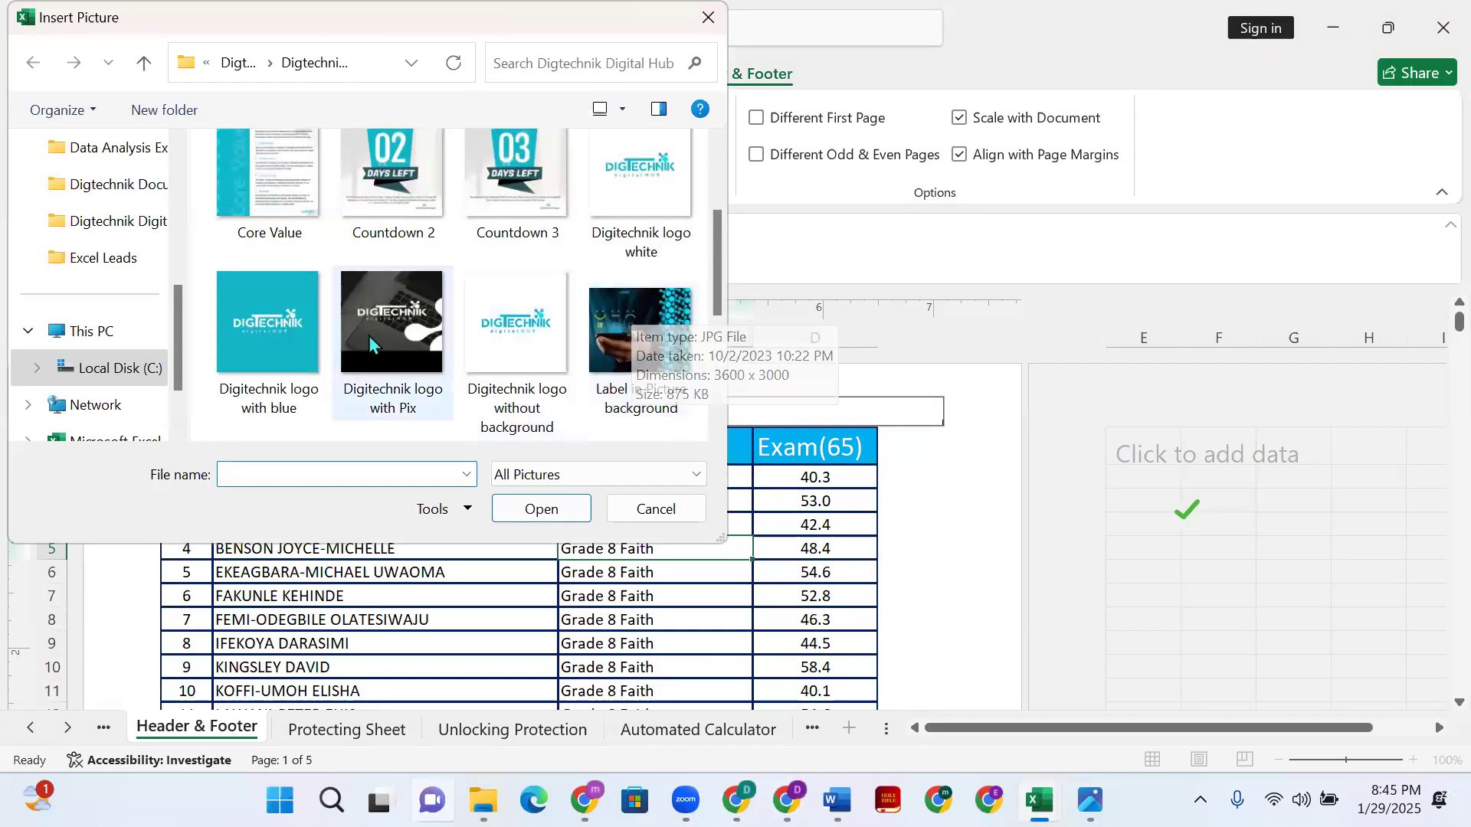
pyautogui.click(295, 347)
pyautogui.click(558, 509)
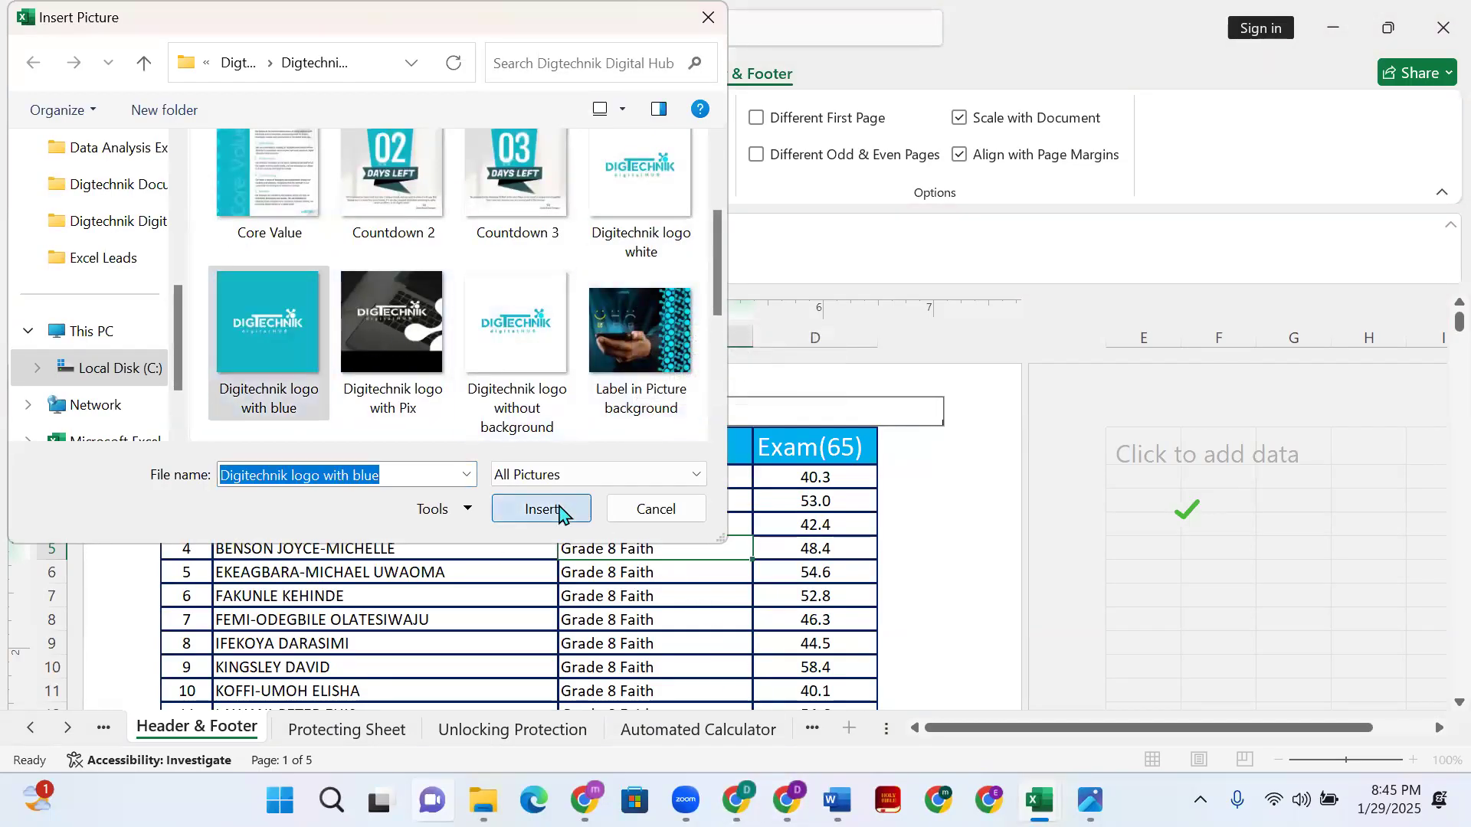
pyautogui.click(934, 544)
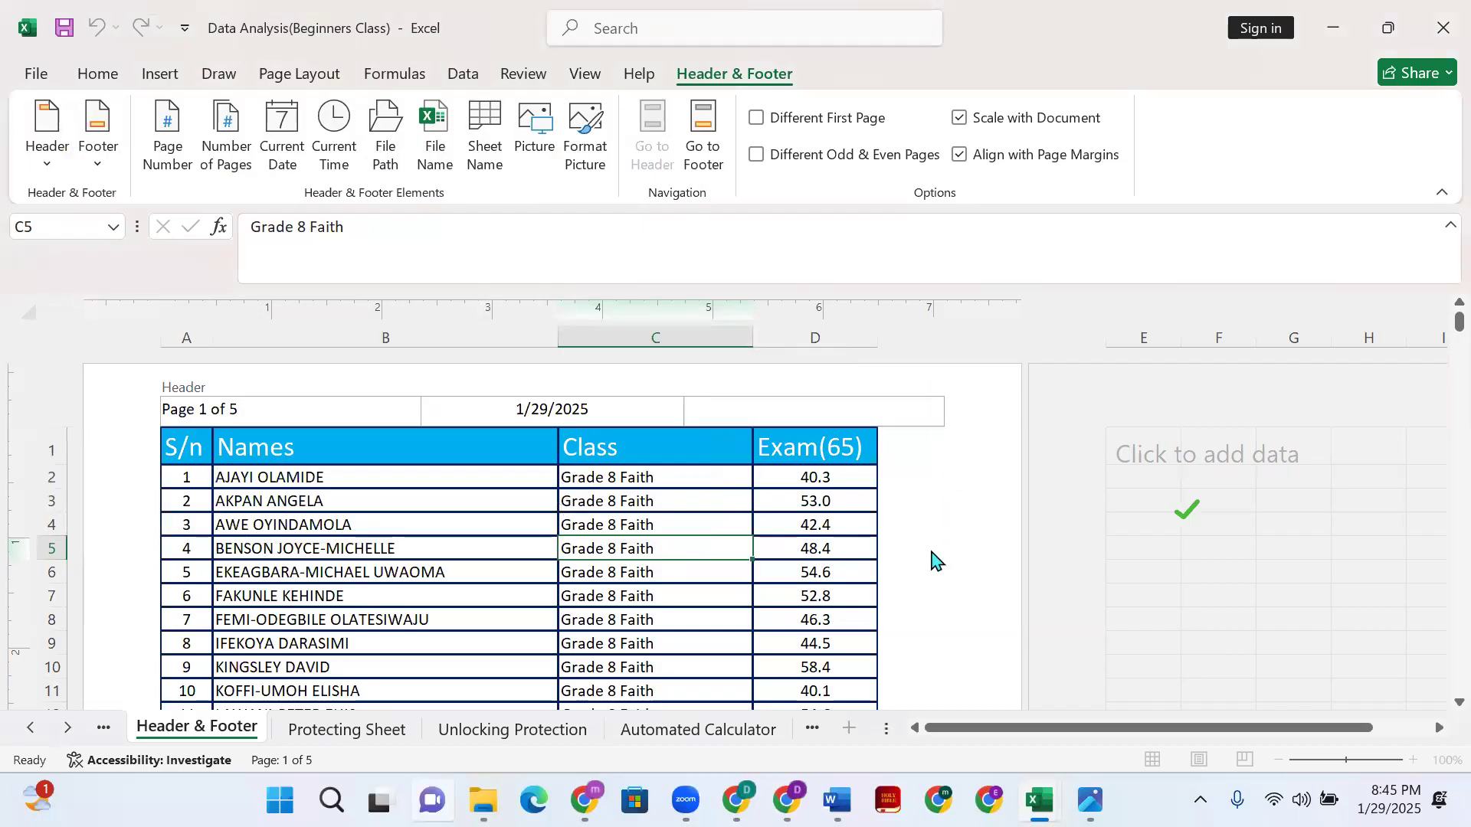
# - Render the blue logo as a full-page background, then reopen the right header section
pyautogui.click(879, 421)
pyautogui.scroll(-9, 919, 548)
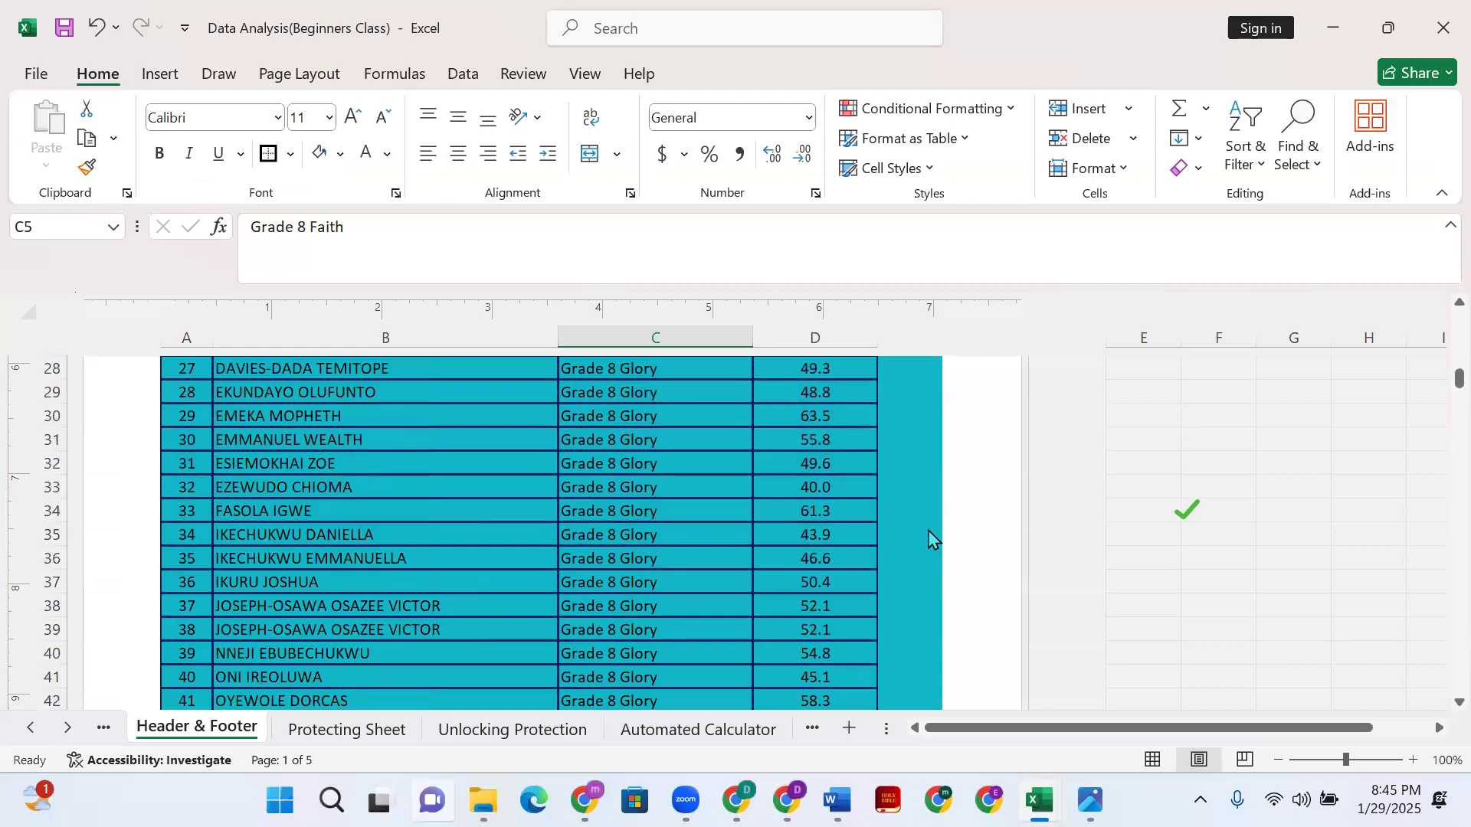
pyautogui.scroll(-2, 930, 540)
pyautogui.scroll(-2, 976, 509)
pyautogui.scroll(15, 950, 513)
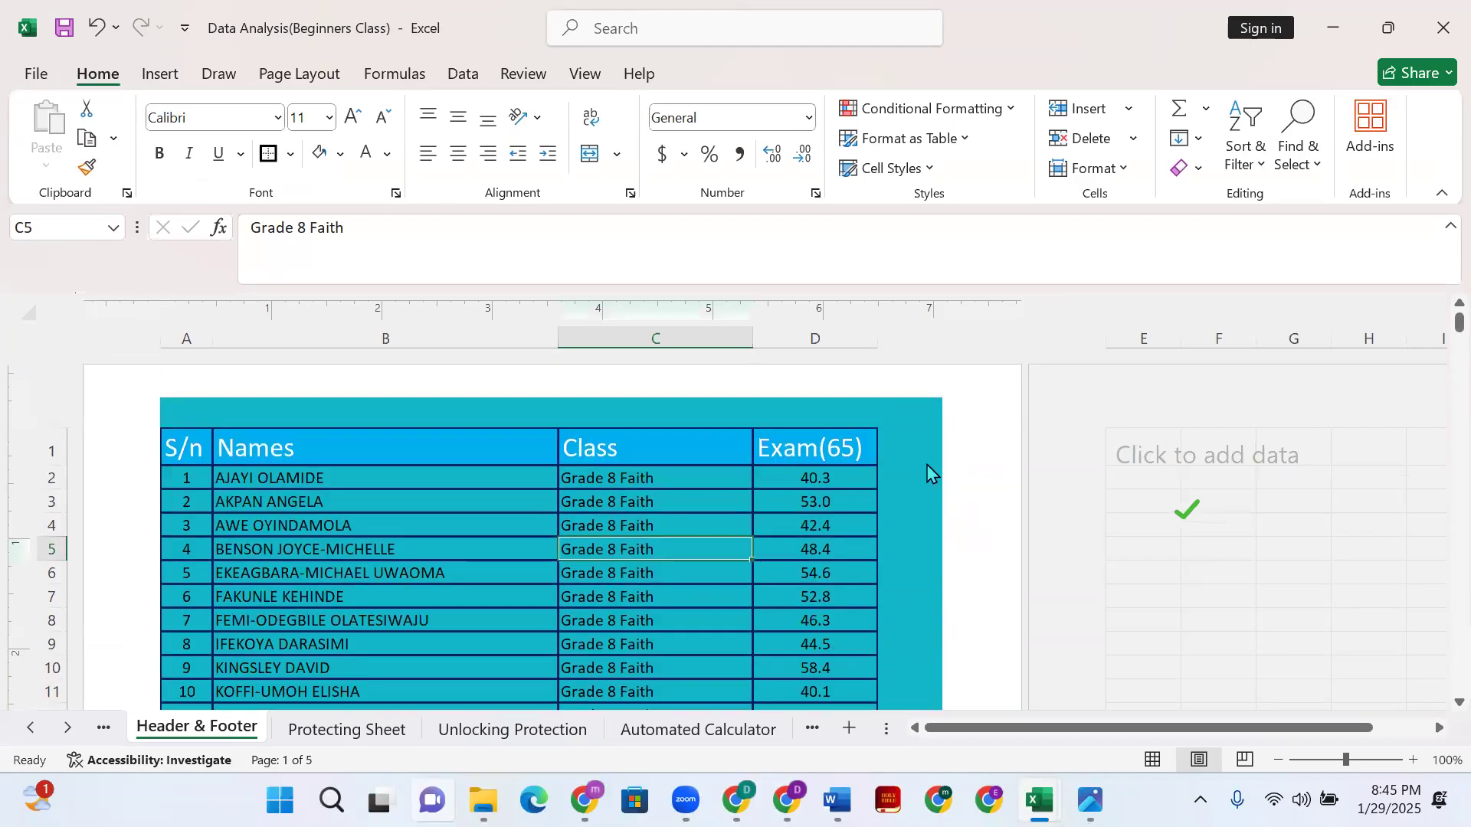
pyautogui.click(811, 410)
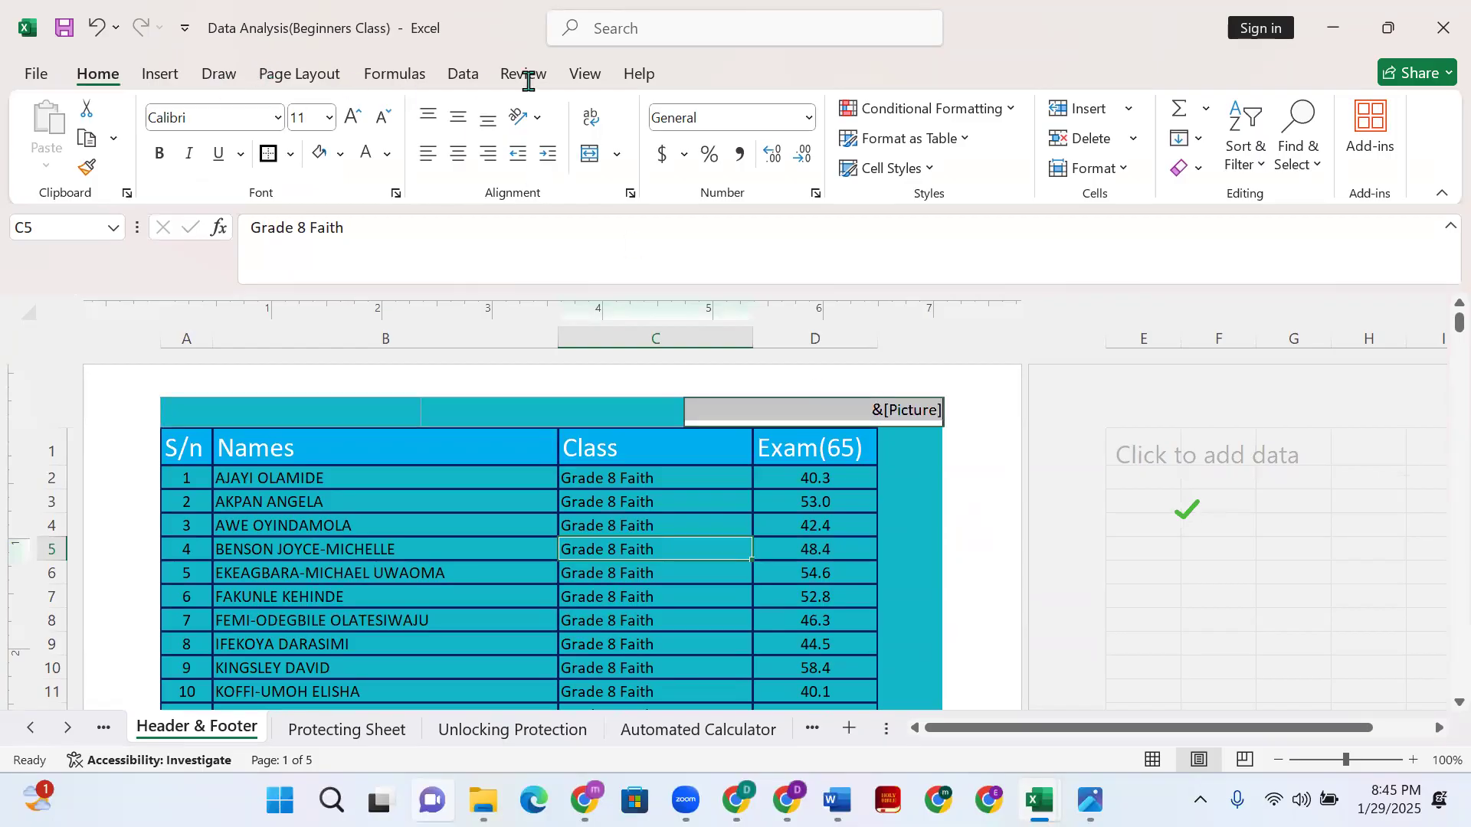
# - In the header logo's Format Picture size settings, scale its height to 20%
pyautogui.click(736, 75)
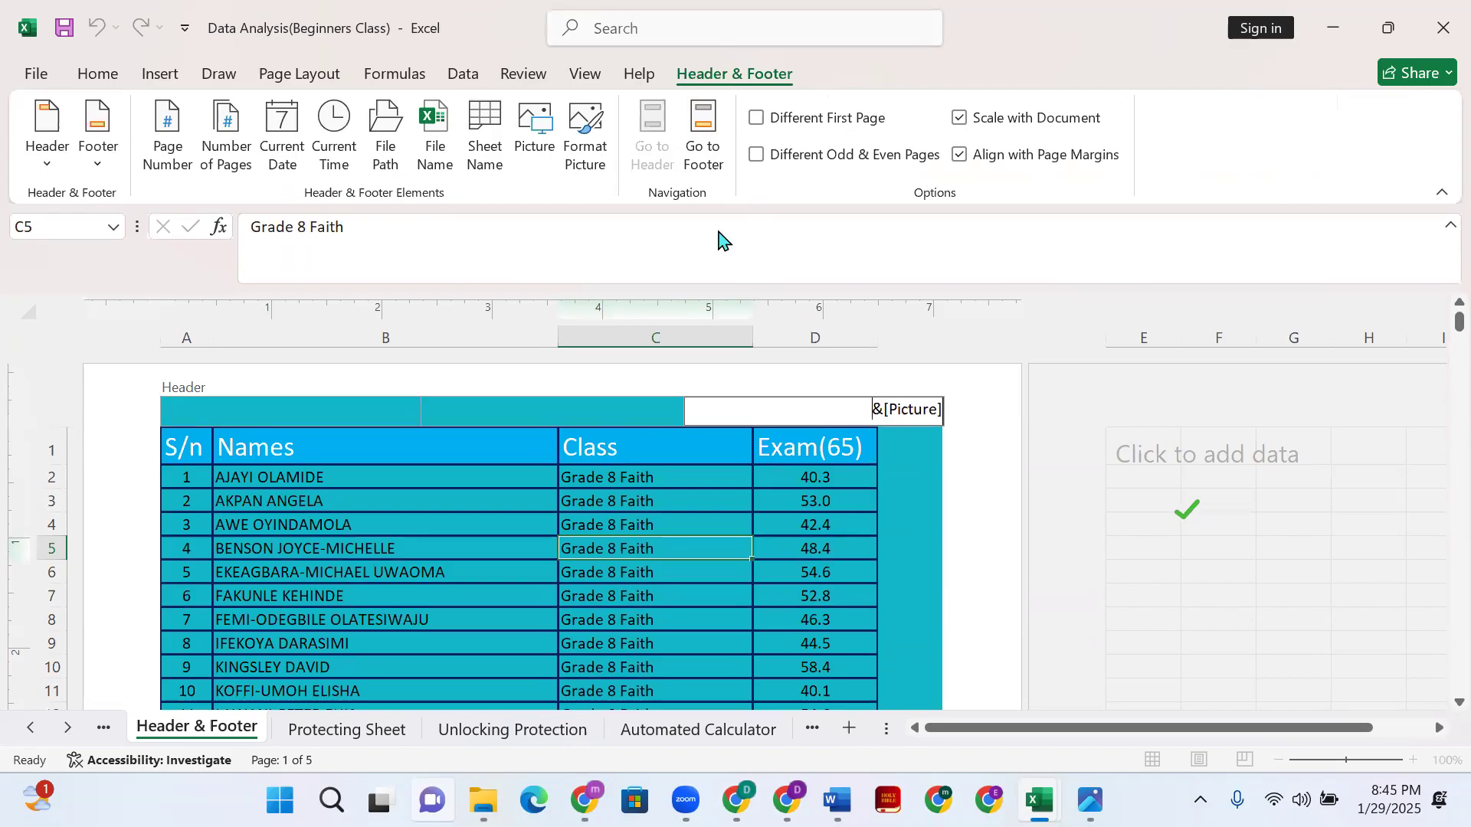
pyautogui.click(587, 142)
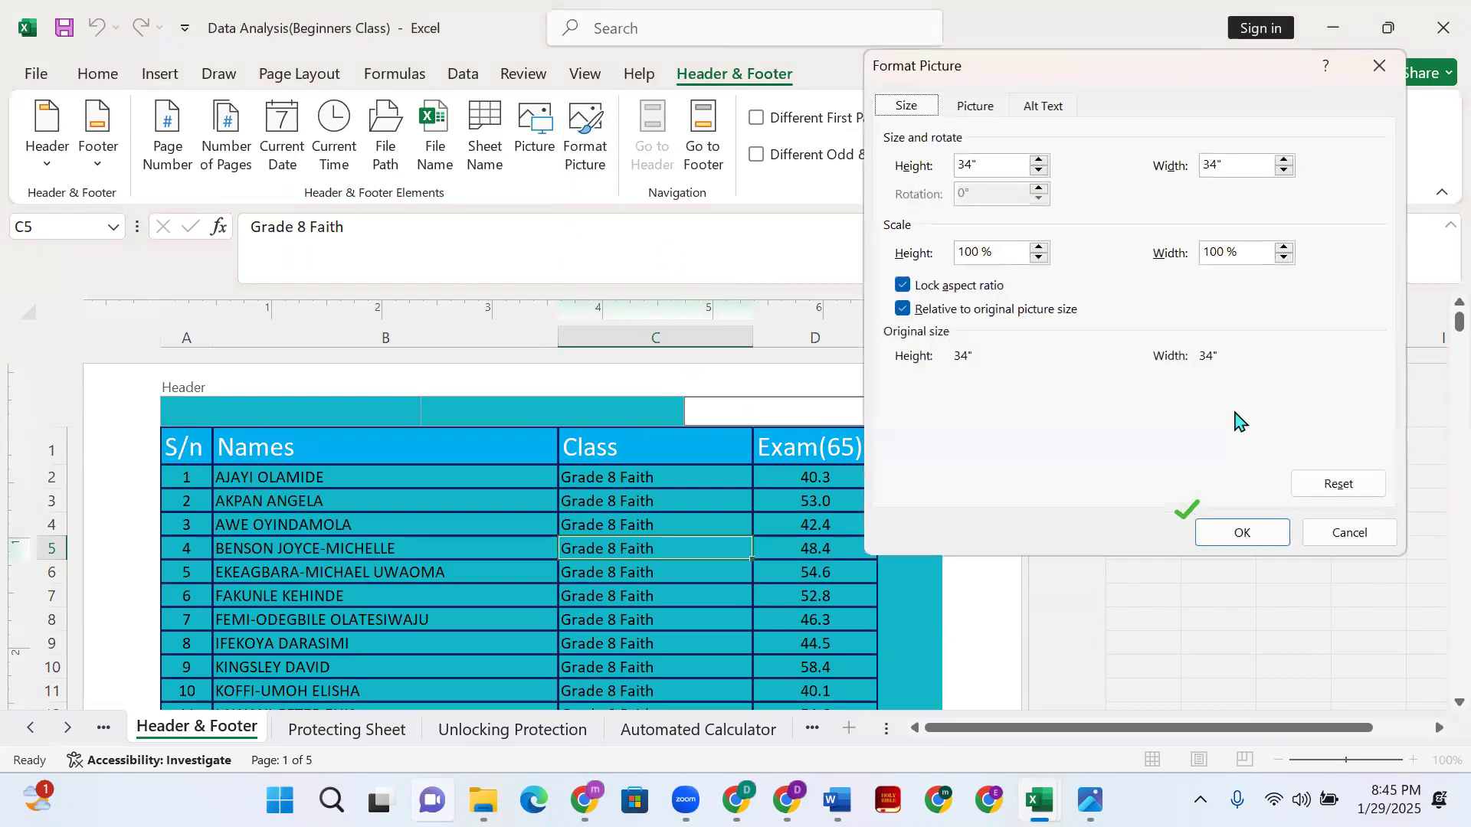
pyautogui.click(905, 309)
pyautogui.click(904, 285)
pyautogui.click(903, 289)
pyautogui.click(988, 251)
pyautogui.doubleClick(986, 251)
pyautogui.write('20')
pyautogui.click(1260, 540)
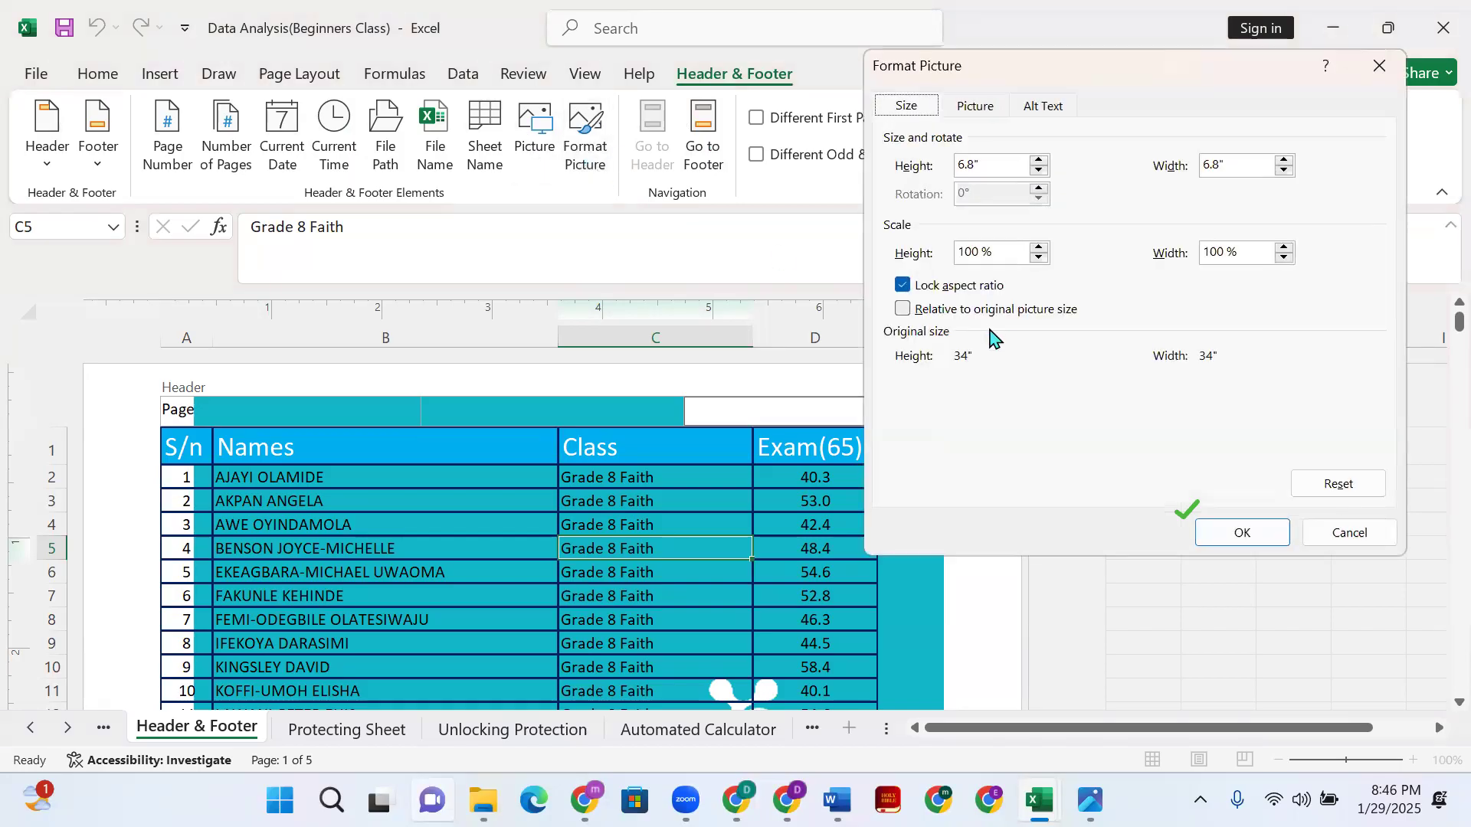
# - Uncheck Lock aspect ratio and Relative to original size, and set scale height to 1%
pyautogui.click(903, 310)
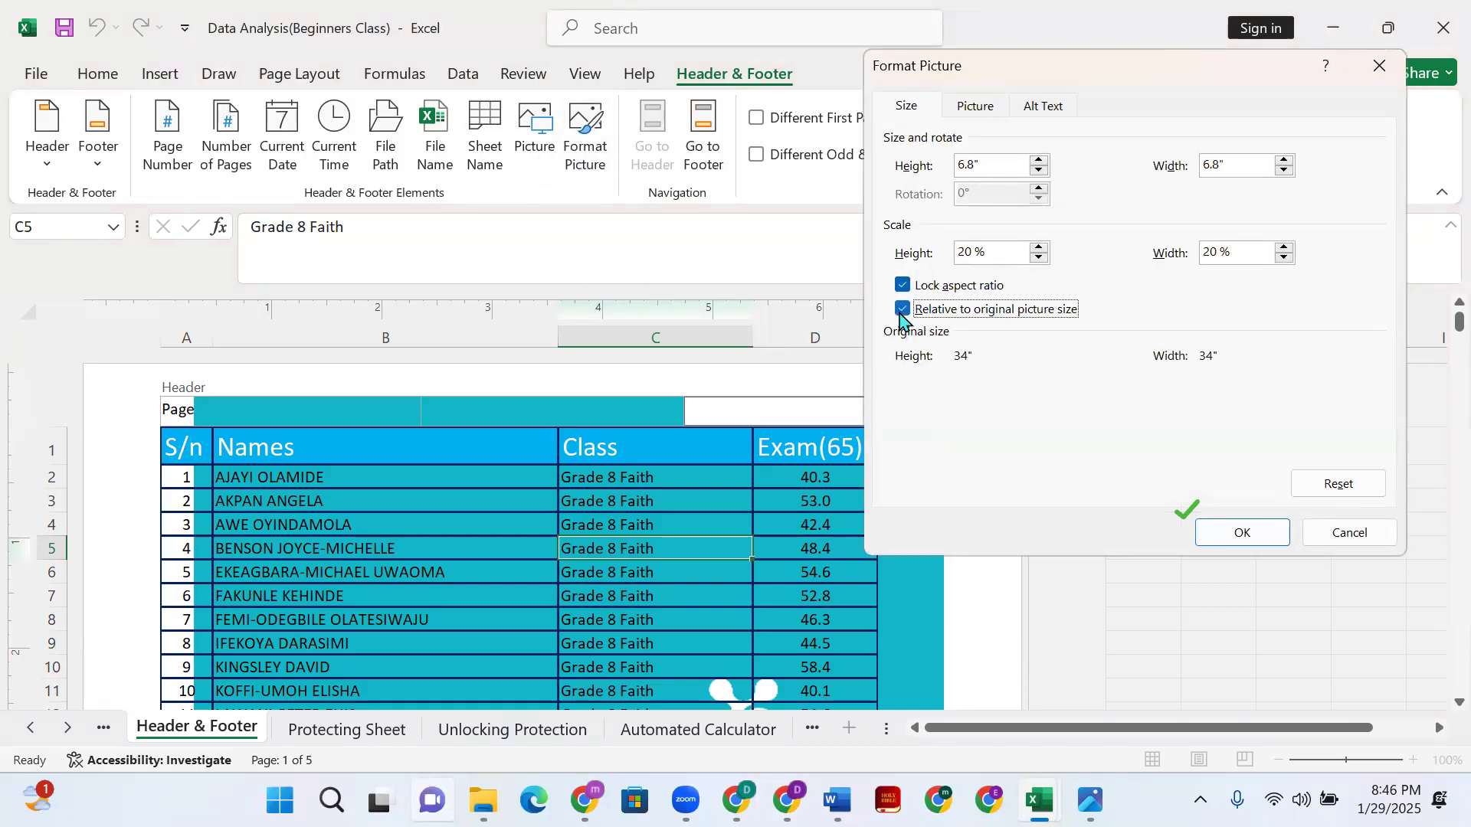
pyautogui.click(903, 310)
pyautogui.click(902, 285)
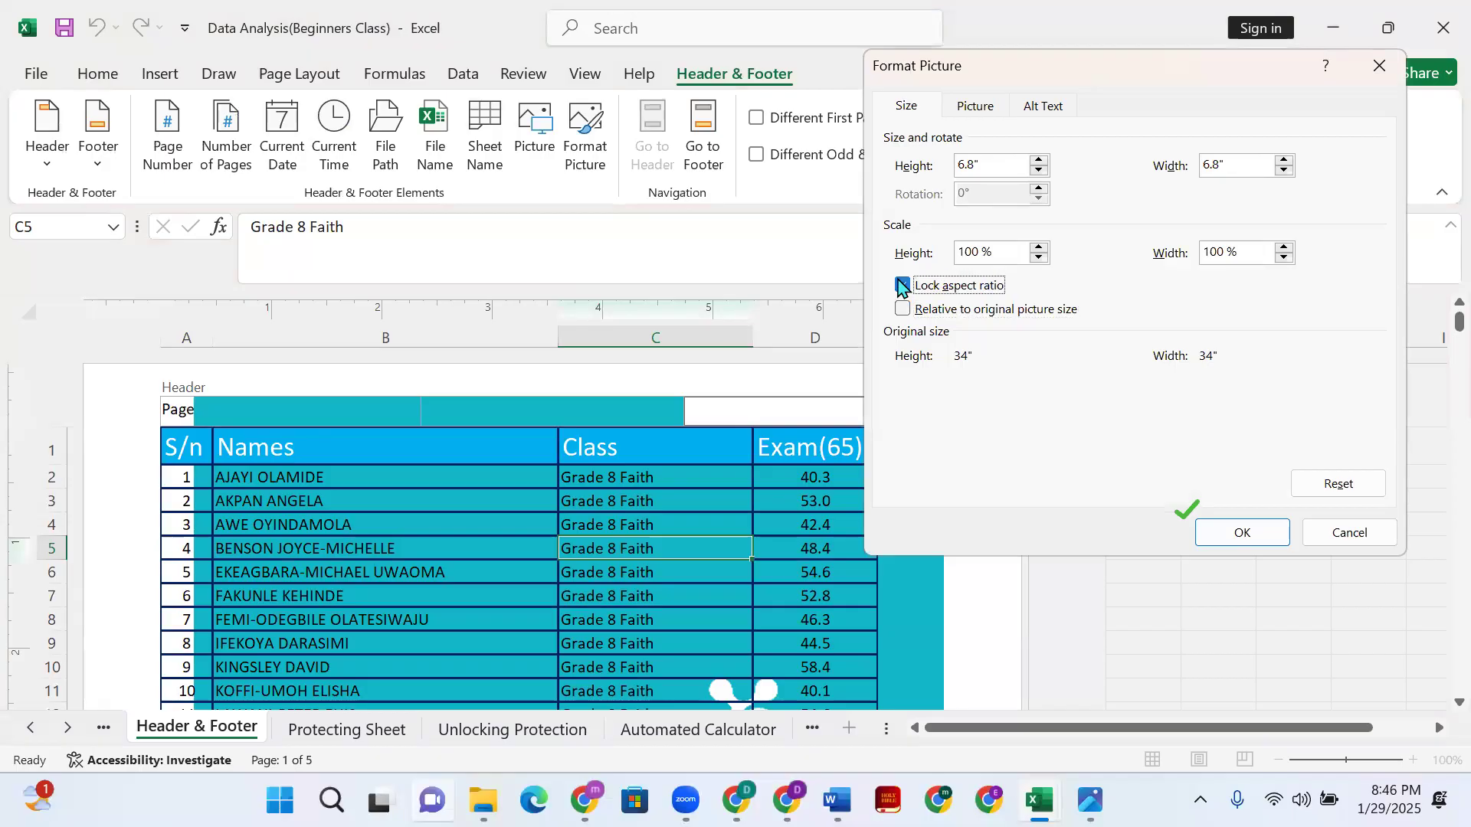
pyautogui.click(959, 255)
pyautogui.click(906, 287)
pyautogui.click(916, 313)
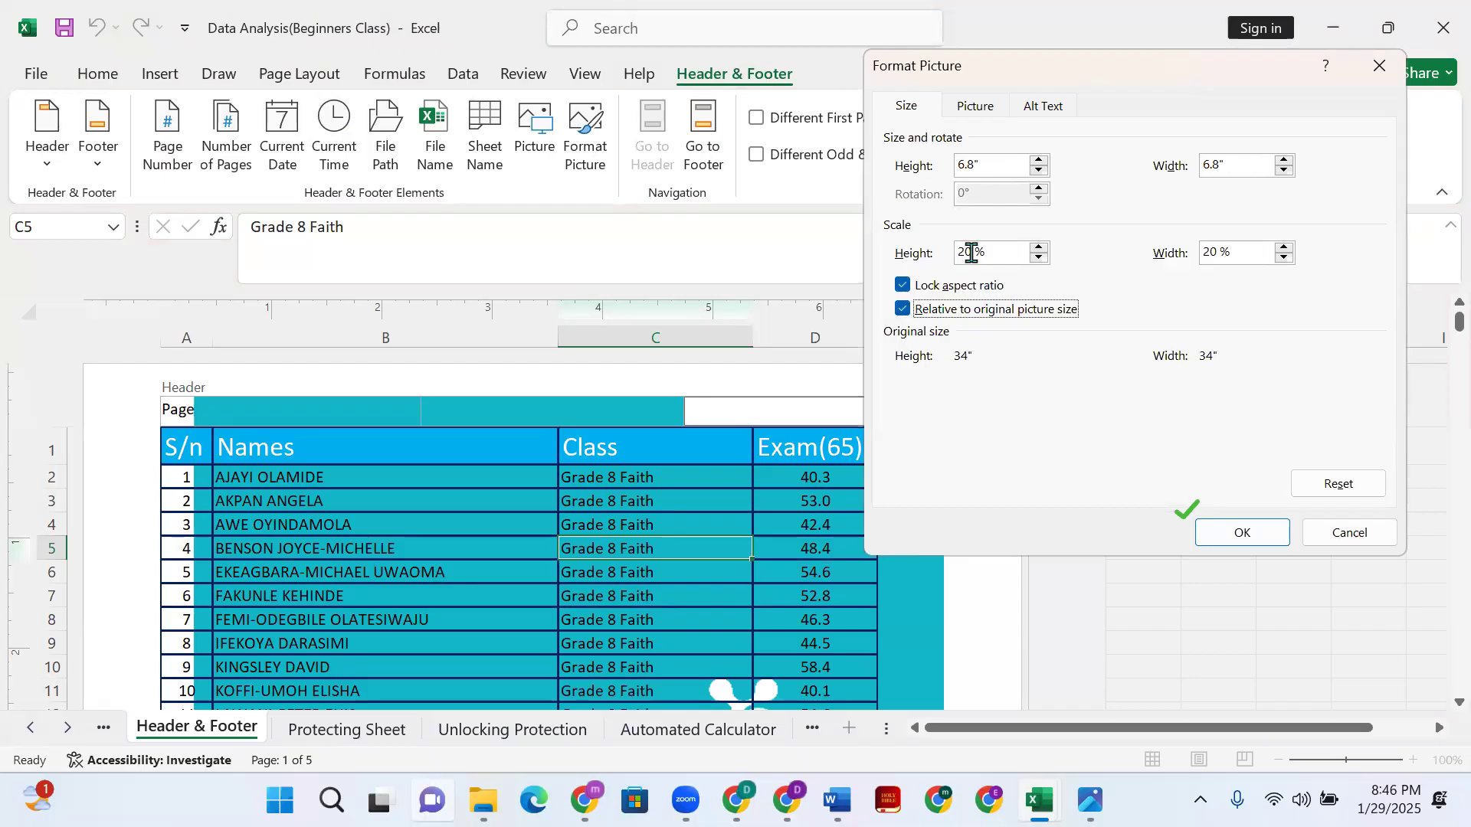
pyautogui.click(903, 286)
pyautogui.click(904, 311)
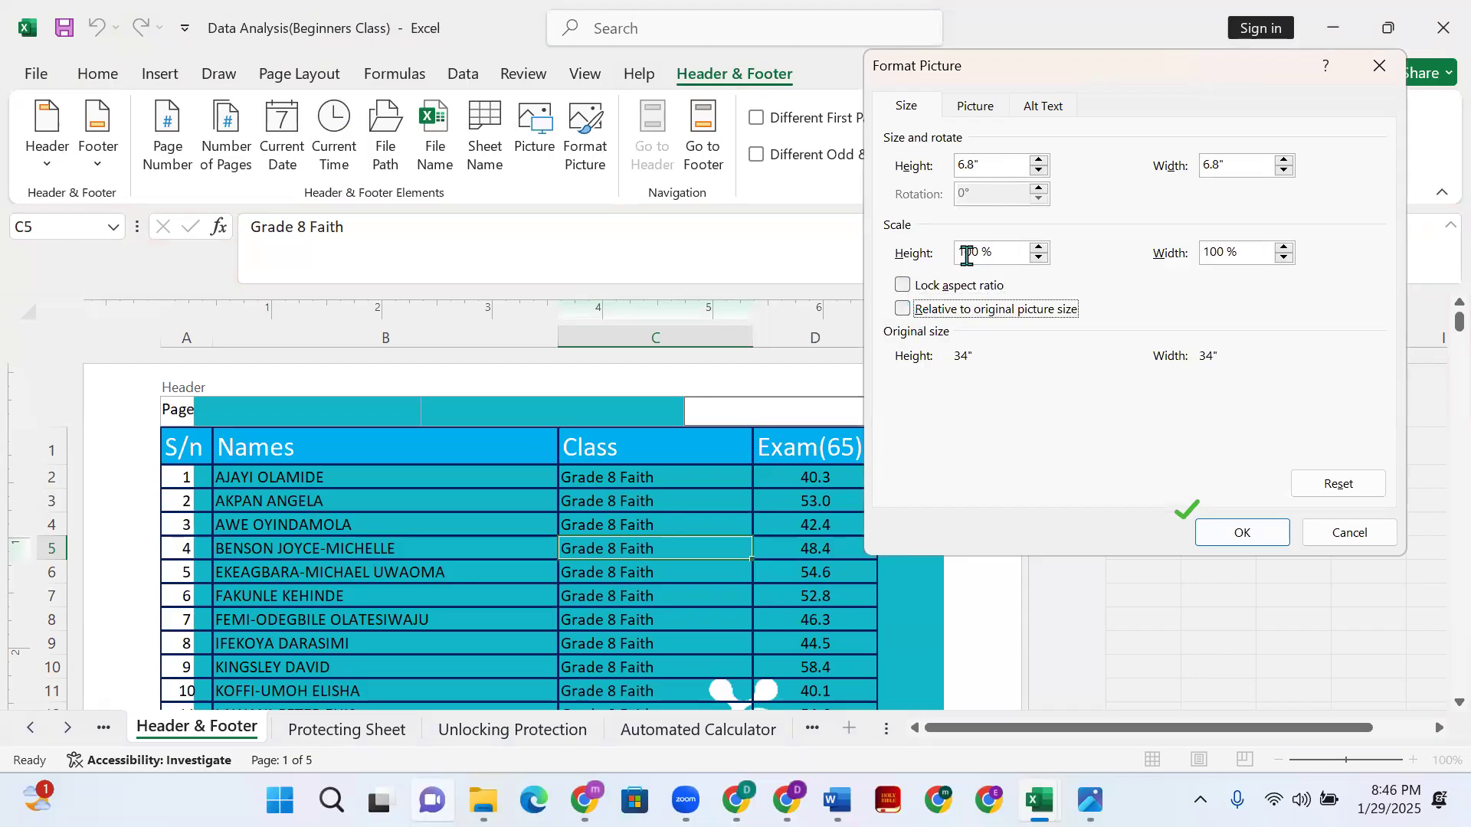
pyautogui.moveTo(972, 250); pyautogui.dragTo(958, 251)
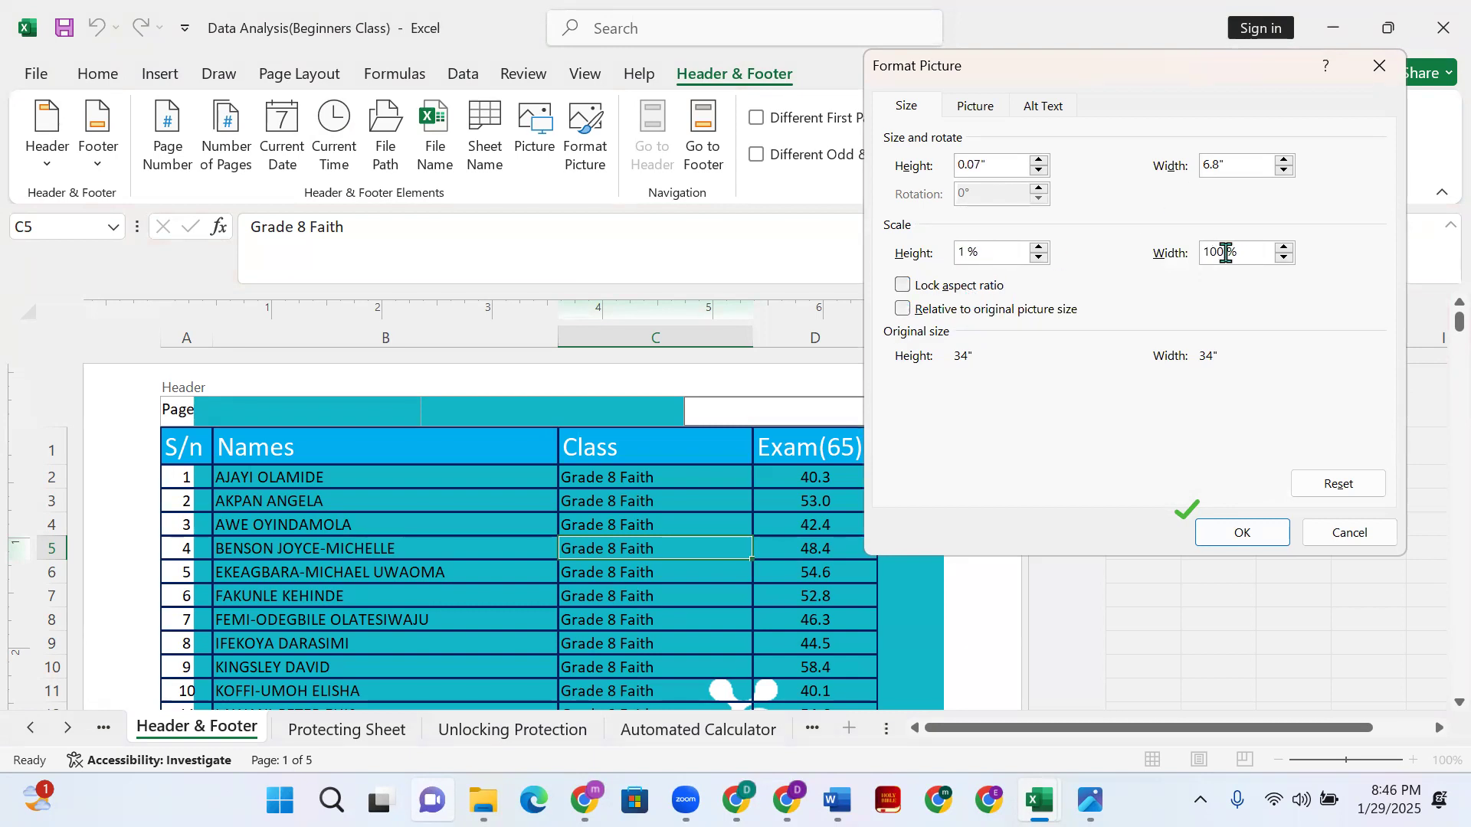
pyautogui.press('Return')
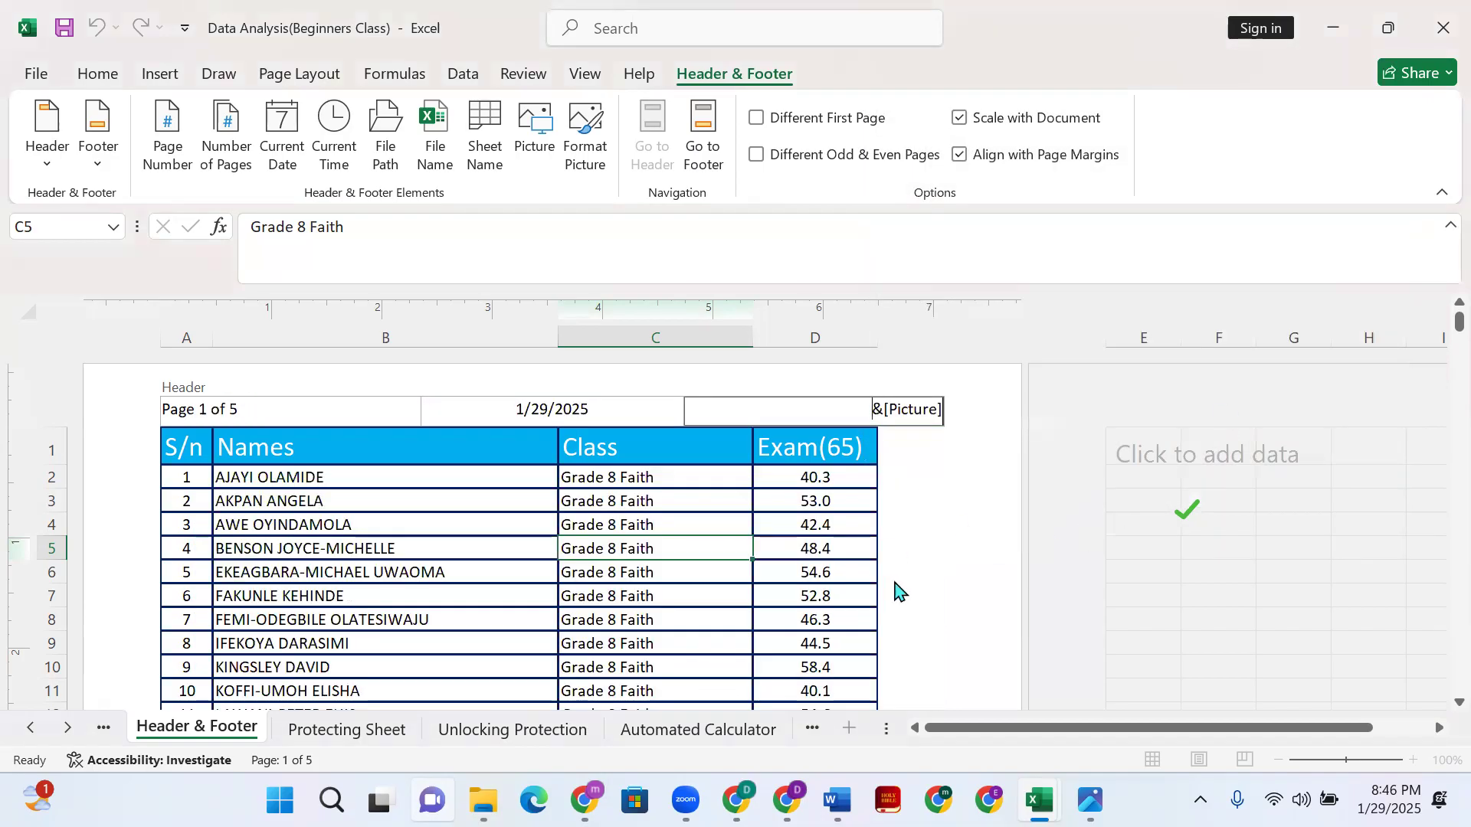
# - Scale the header picture's height and width to 10% in Format Picture
pyautogui.click(968, 598)
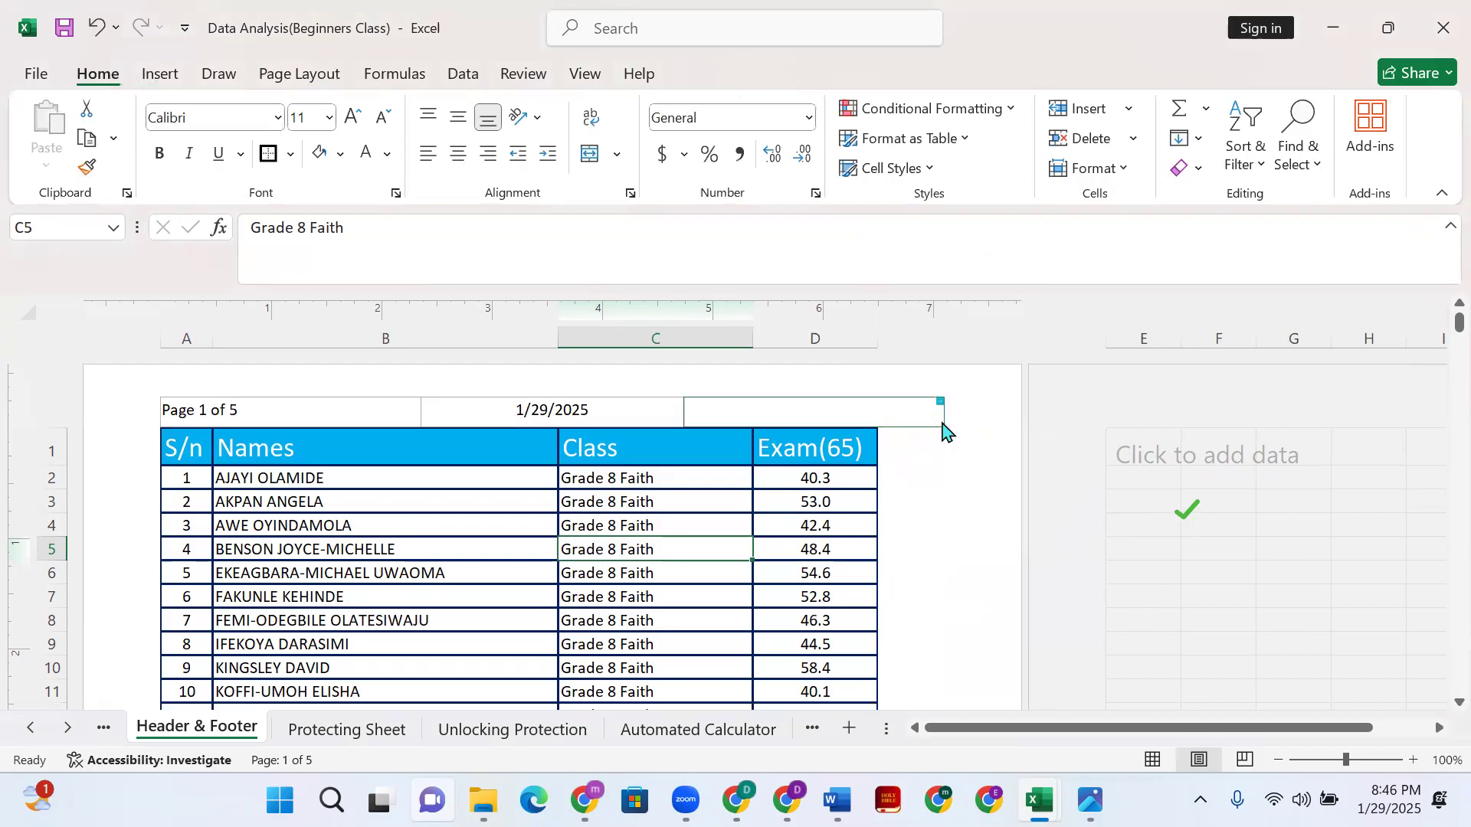
pyautogui.click(909, 422)
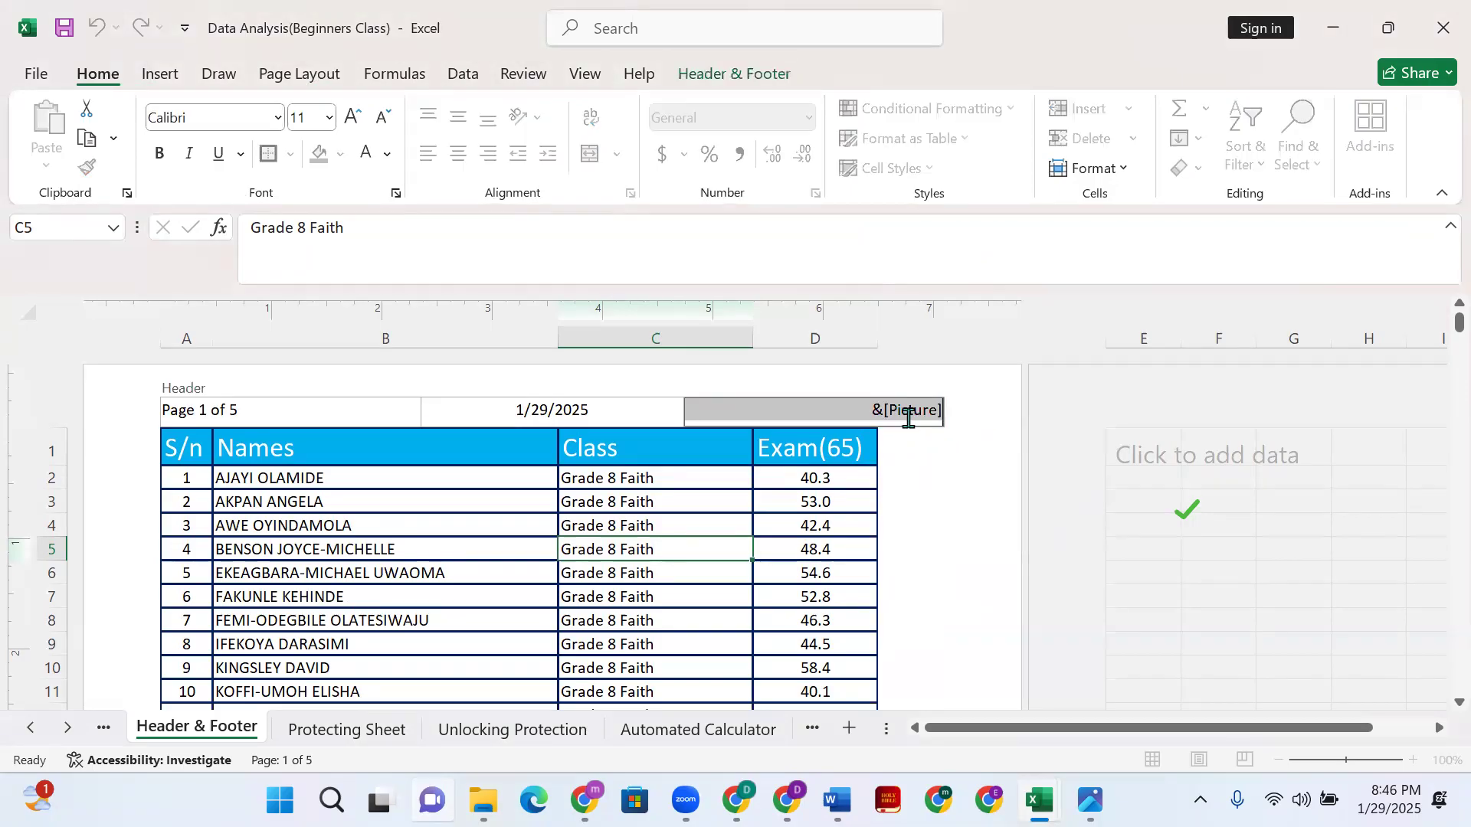
pyautogui.click(723, 73)
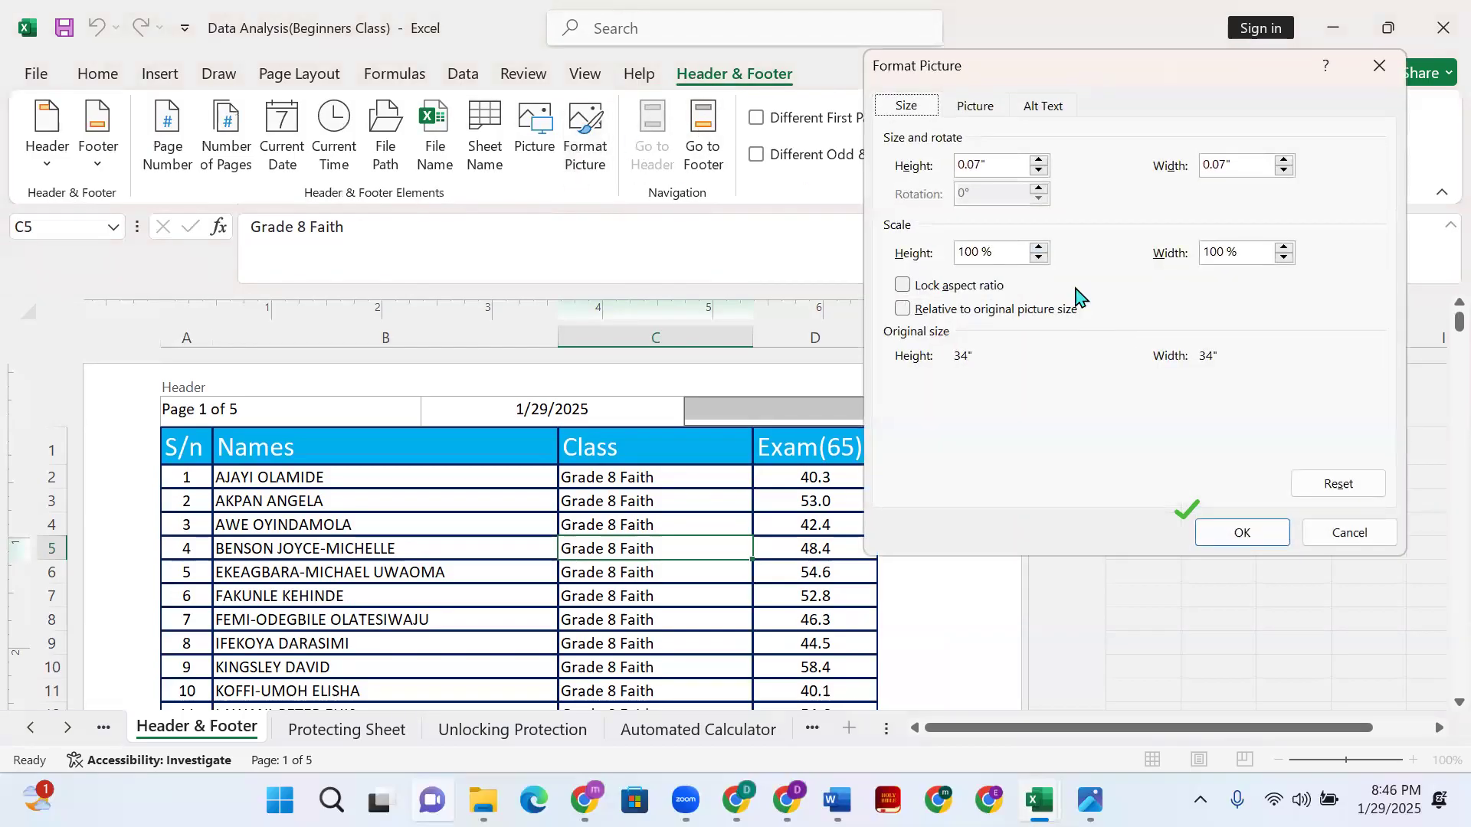
pyautogui.doubleClick(974, 254)
pyautogui.write('10')
pyautogui.click(1226, 253)
pyautogui.press('BackSpace')
pyautogui.press('BackSpace')
pyautogui.click(1241, 537)
pyautogui.click(1031, 567)
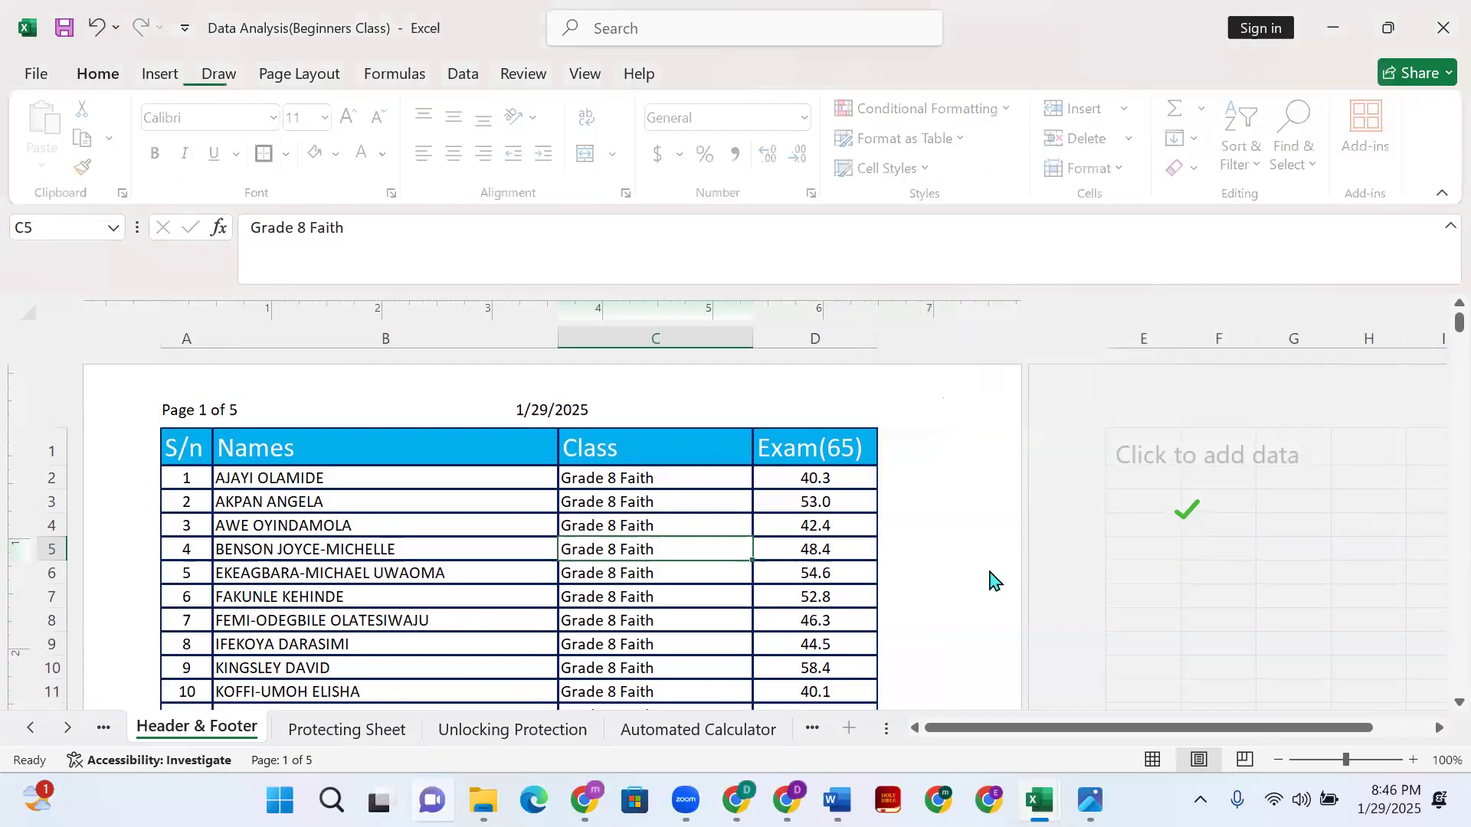
# - Apply the 10% scaling again so the logo shrinks to 0.01 inch, then leave the header
pyautogui.scroll(-10, 942, 541)
pyautogui.scroll(7, 936, 550)
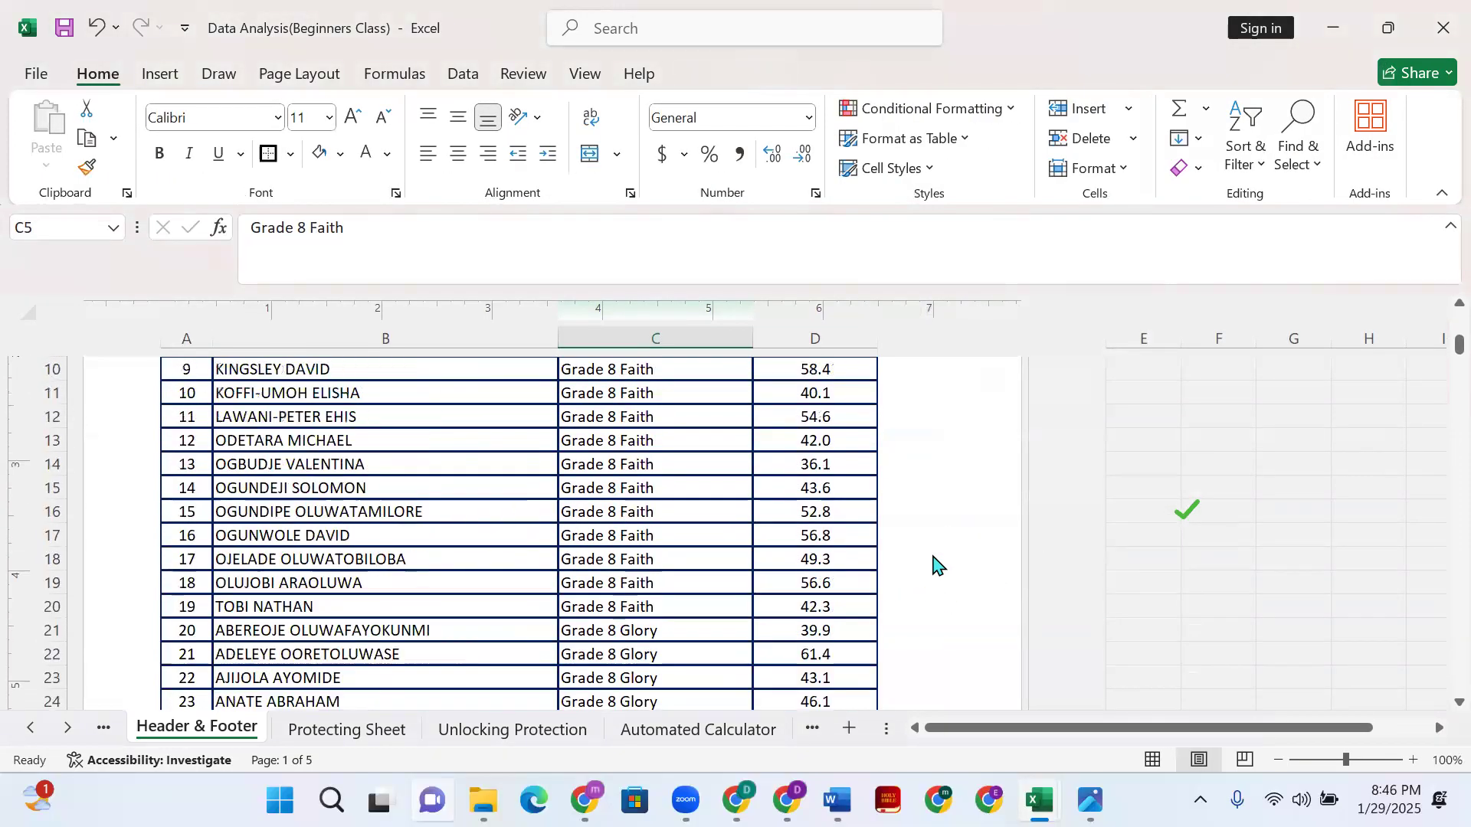
pyautogui.scroll(-8, 933, 549)
pyautogui.scroll(-5, 935, 540)
pyautogui.scroll(16, 950, 535)
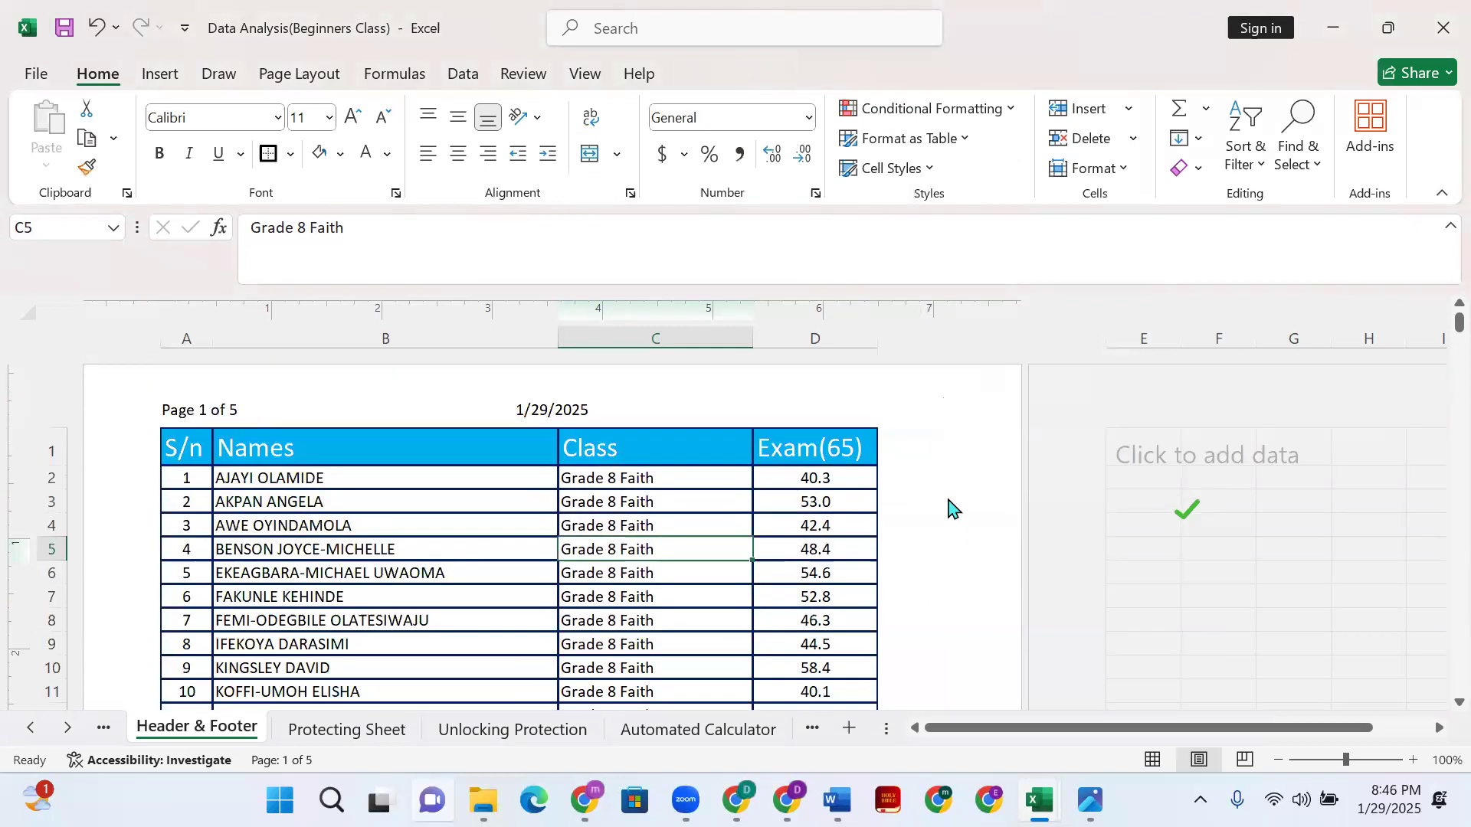
pyautogui.click(862, 414)
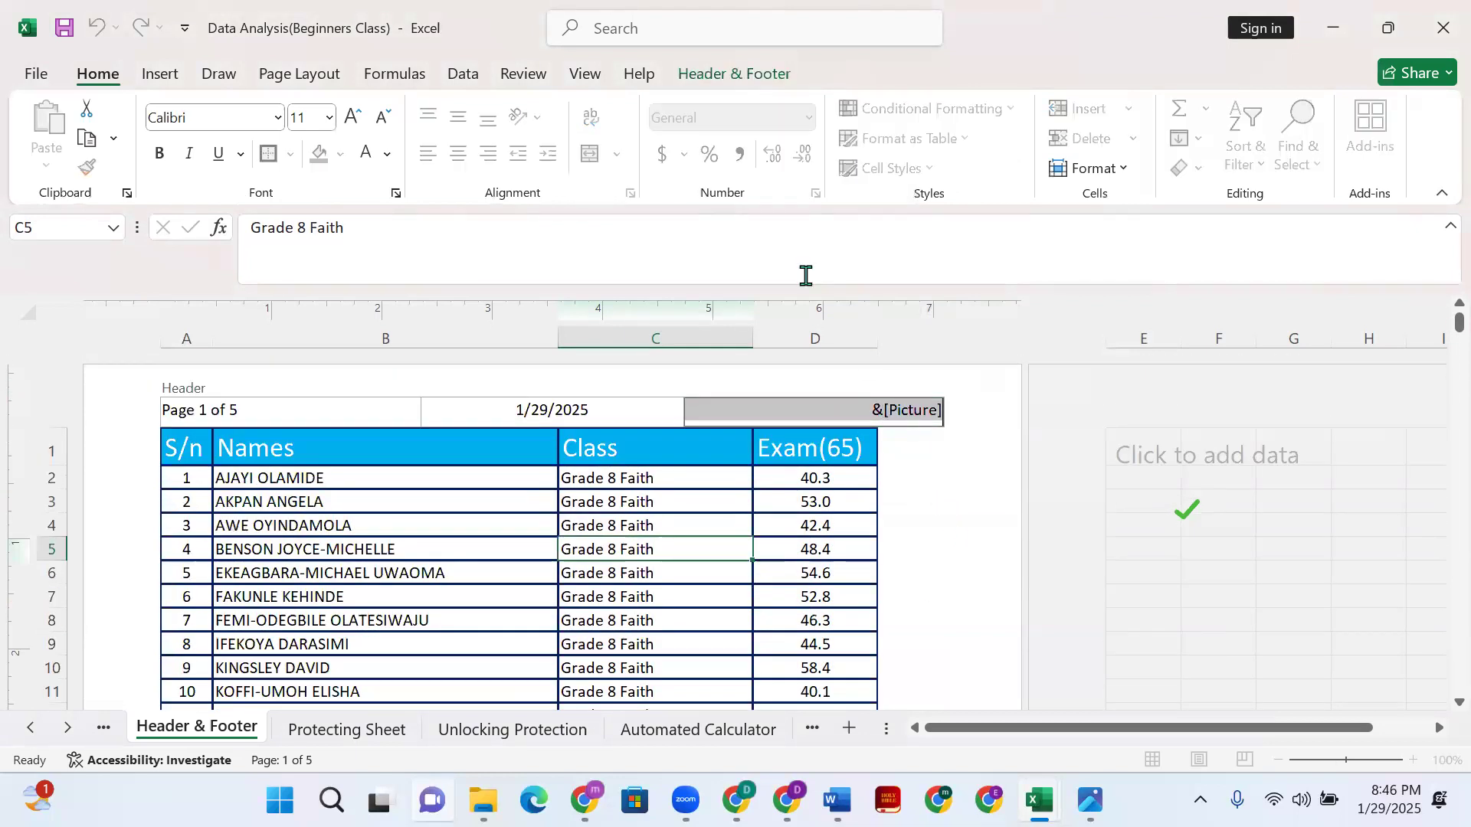
pyautogui.click(701, 74)
pyautogui.click(585, 153)
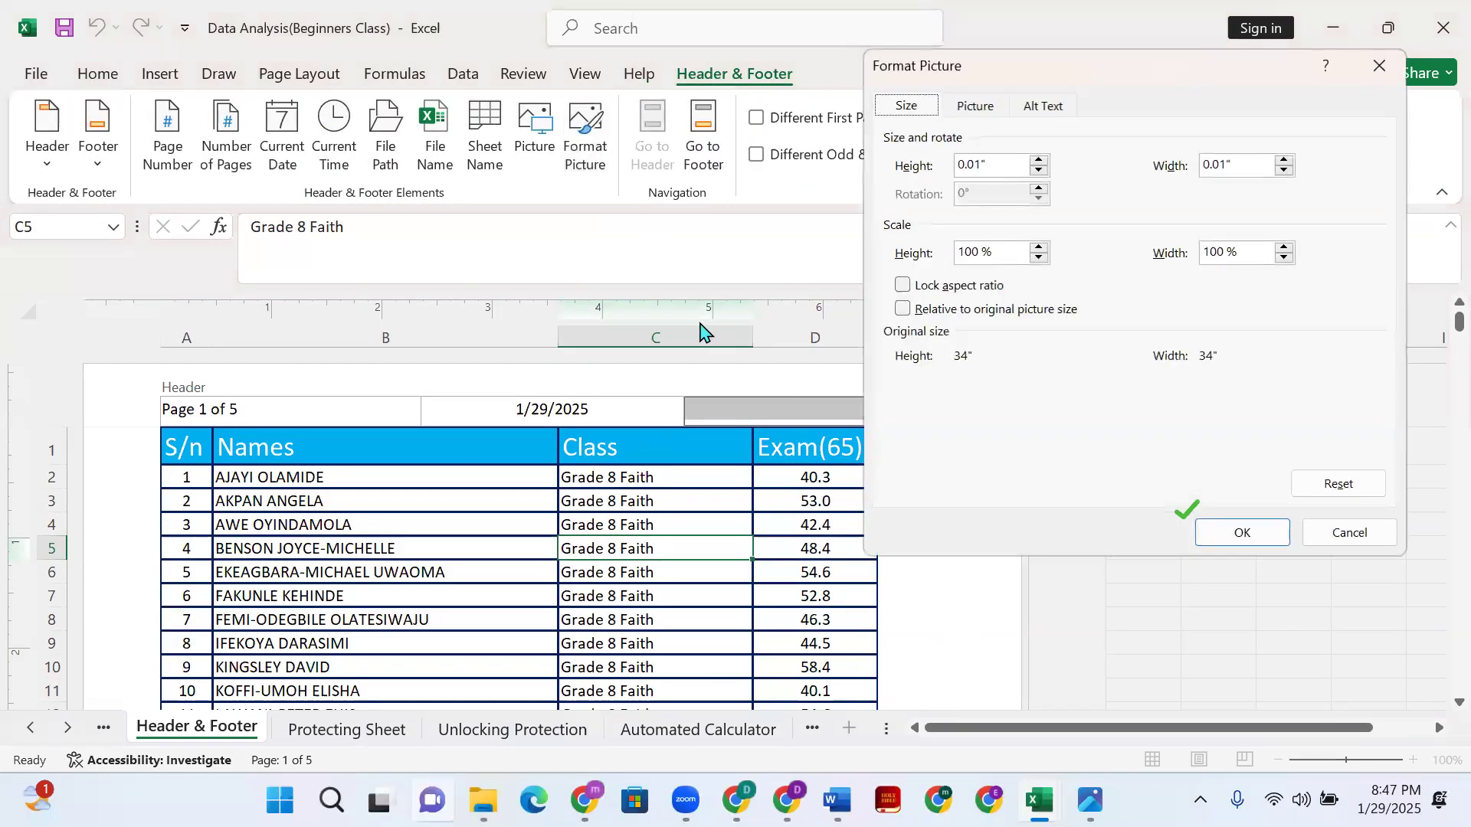
pyautogui.click(970, 254)
pyautogui.click(1217, 253)
pyautogui.click(1235, 536)
pyautogui.click(969, 550)
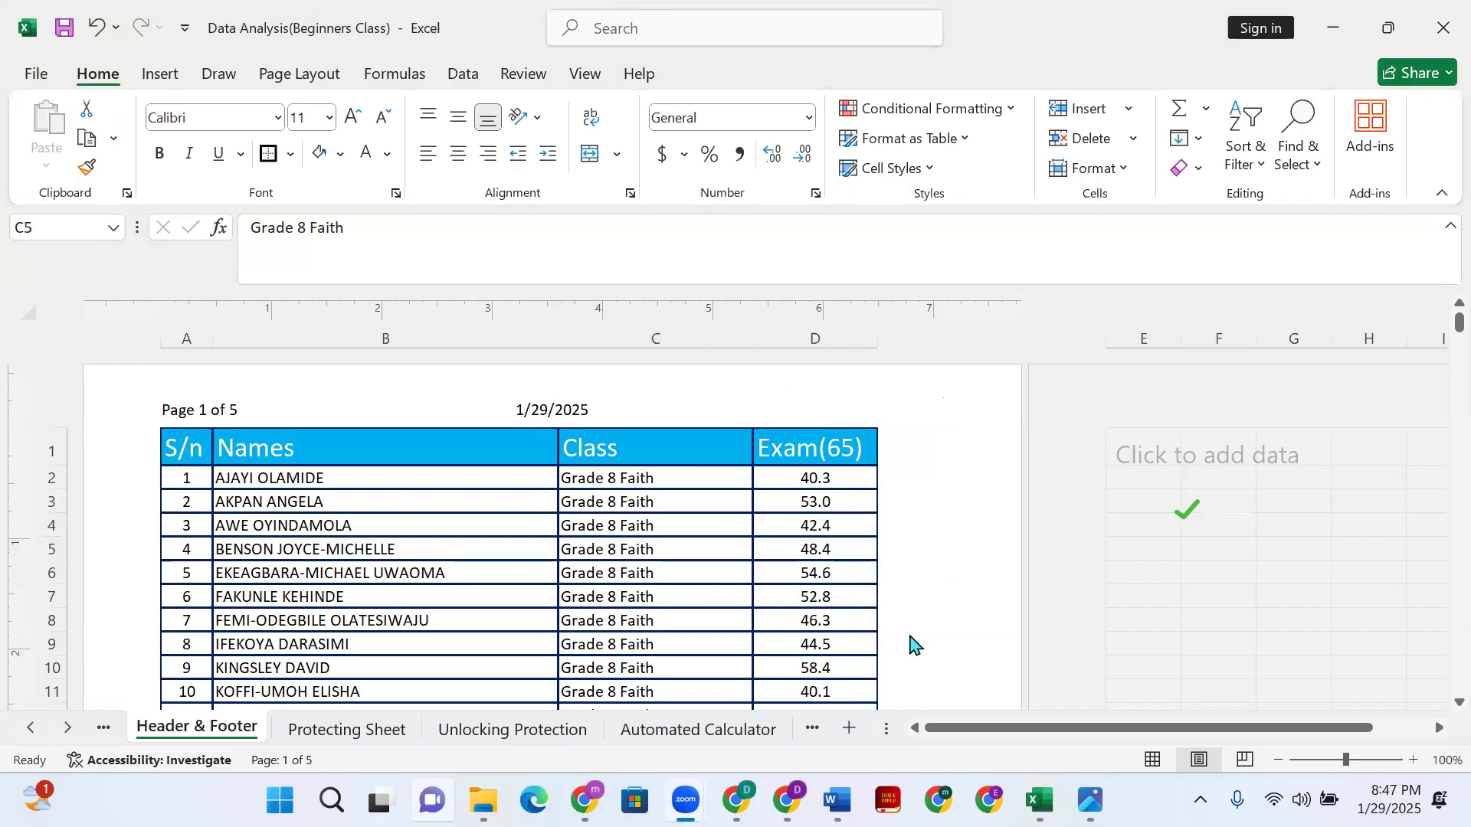
pyautogui.click(977, 442)
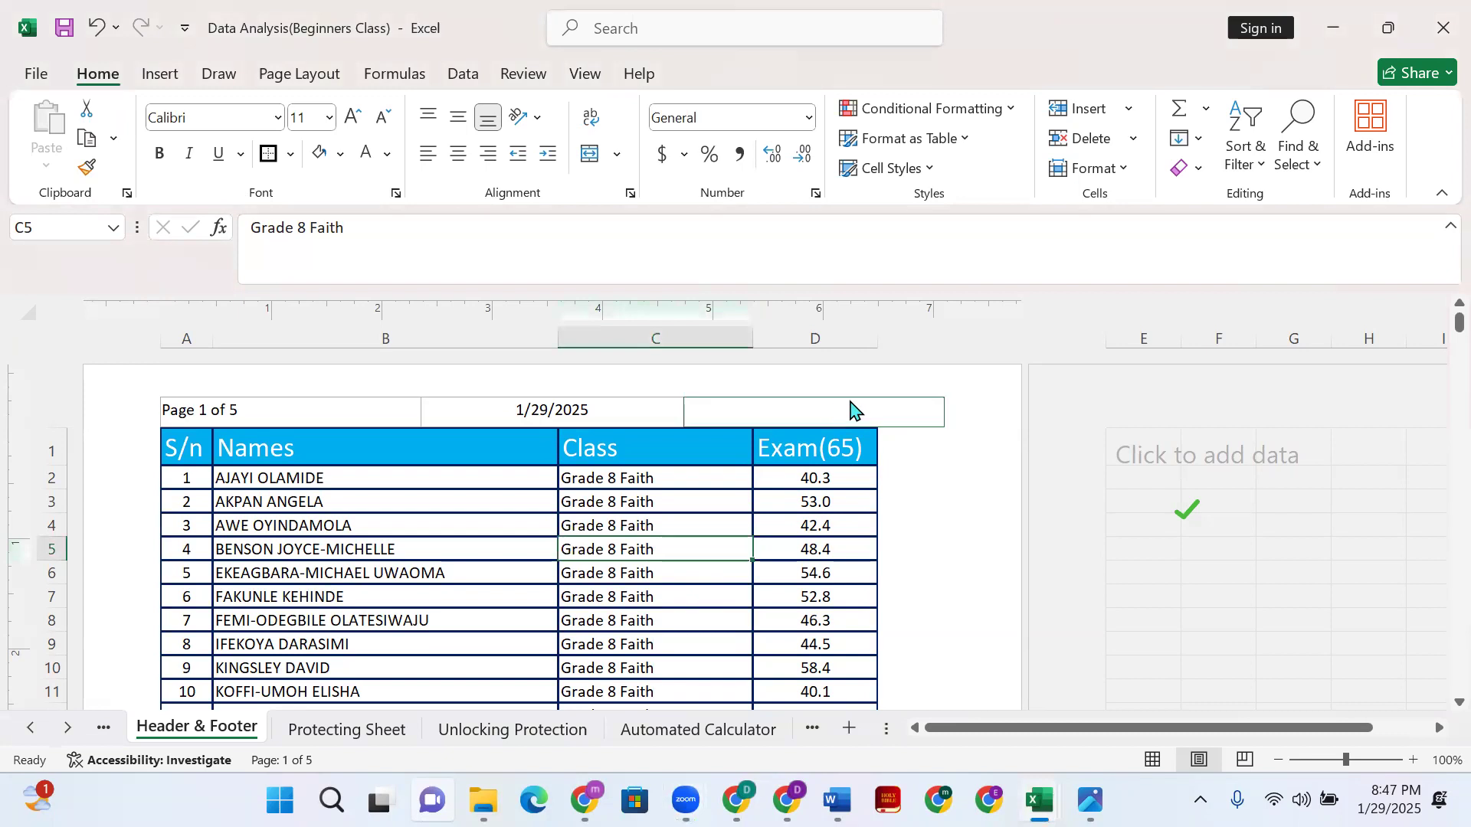
# - Switch to Normal view and reopen the page header via Insert > Text > Header & Footer
pyautogui.click(98, 28)
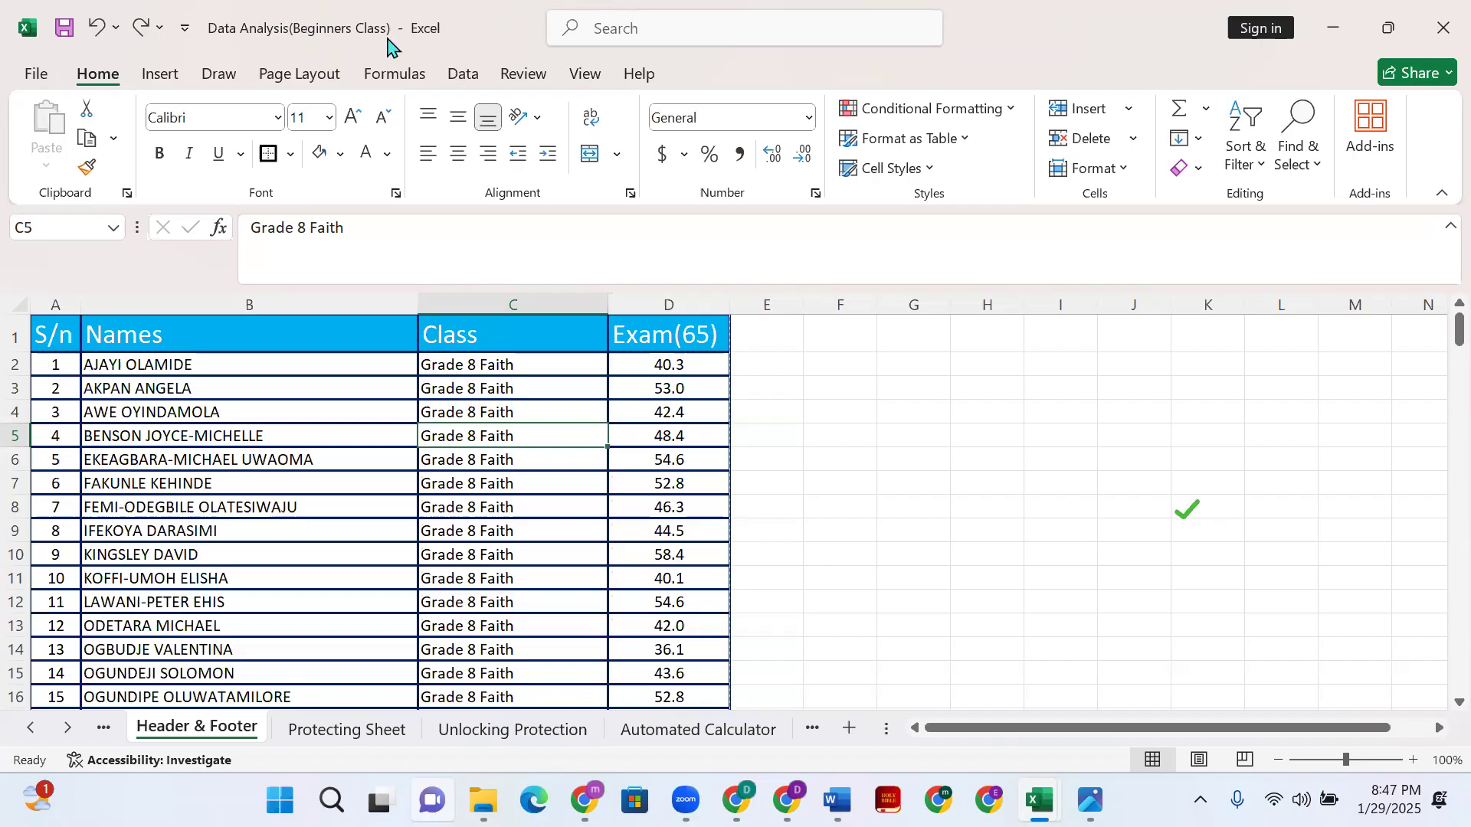
pyautogui.click(158, 77)
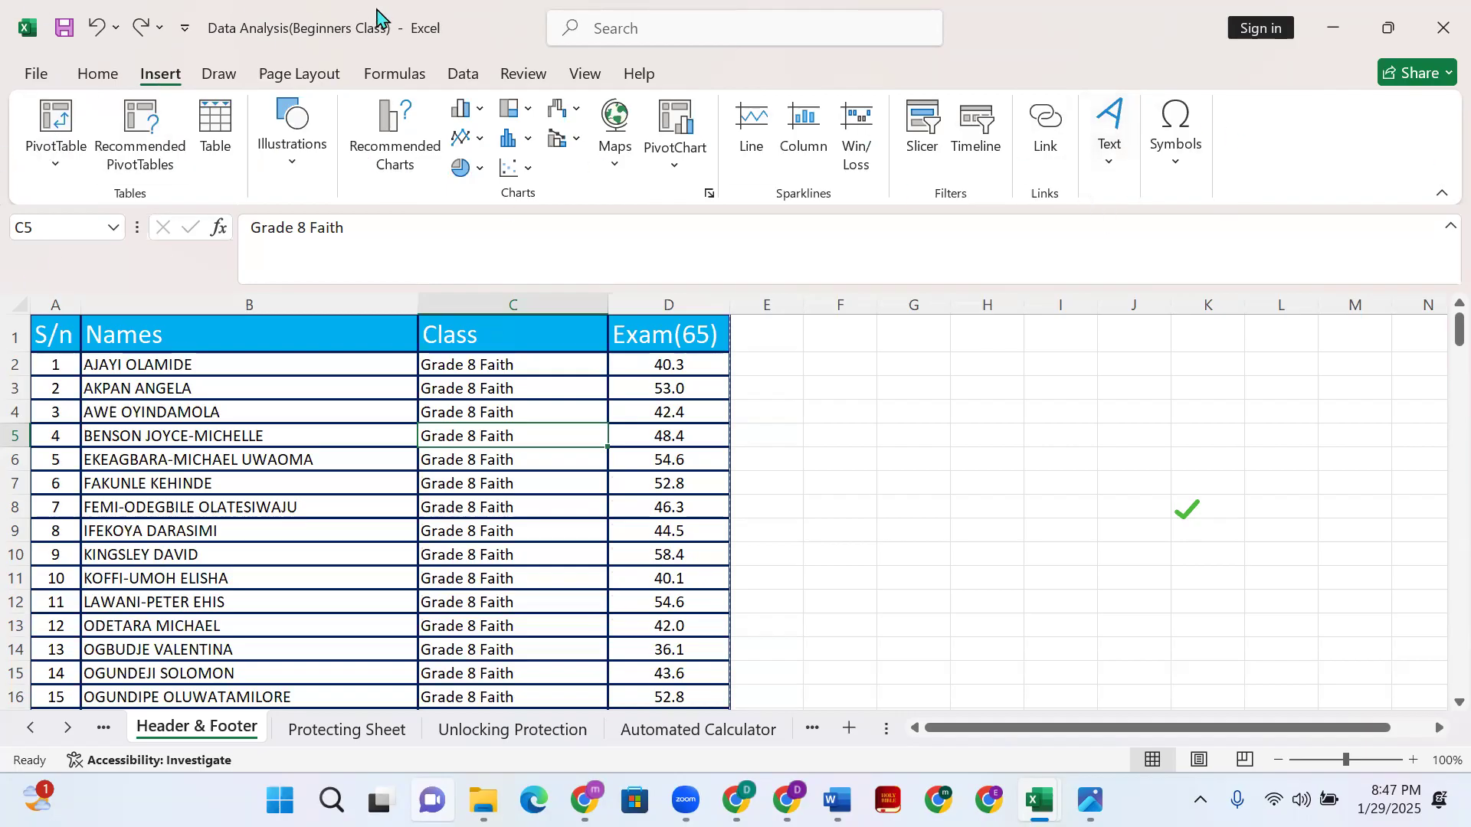
pyautogui.click(1107, 153)
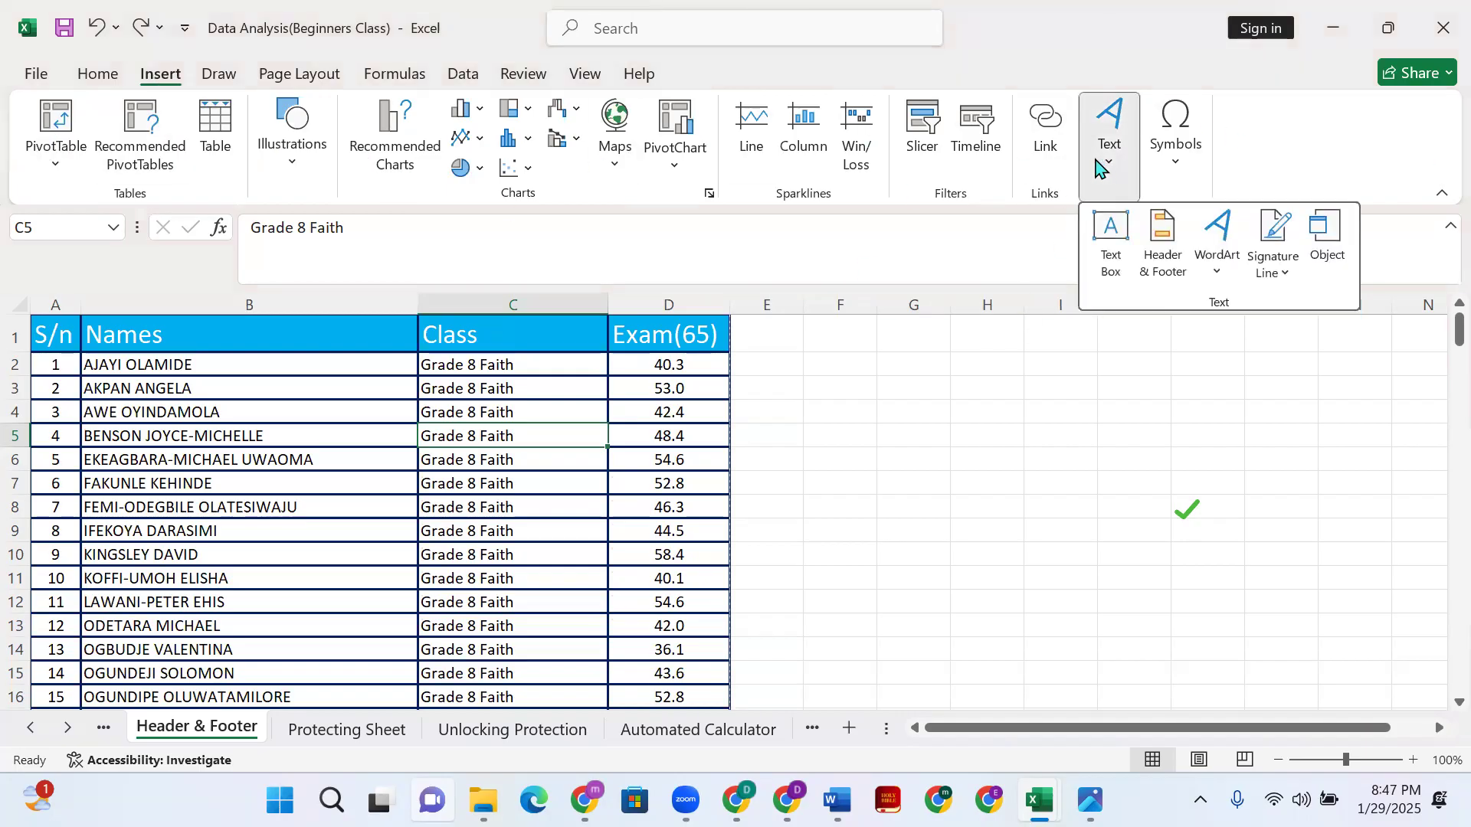
pyautogui.click(1159, 269)
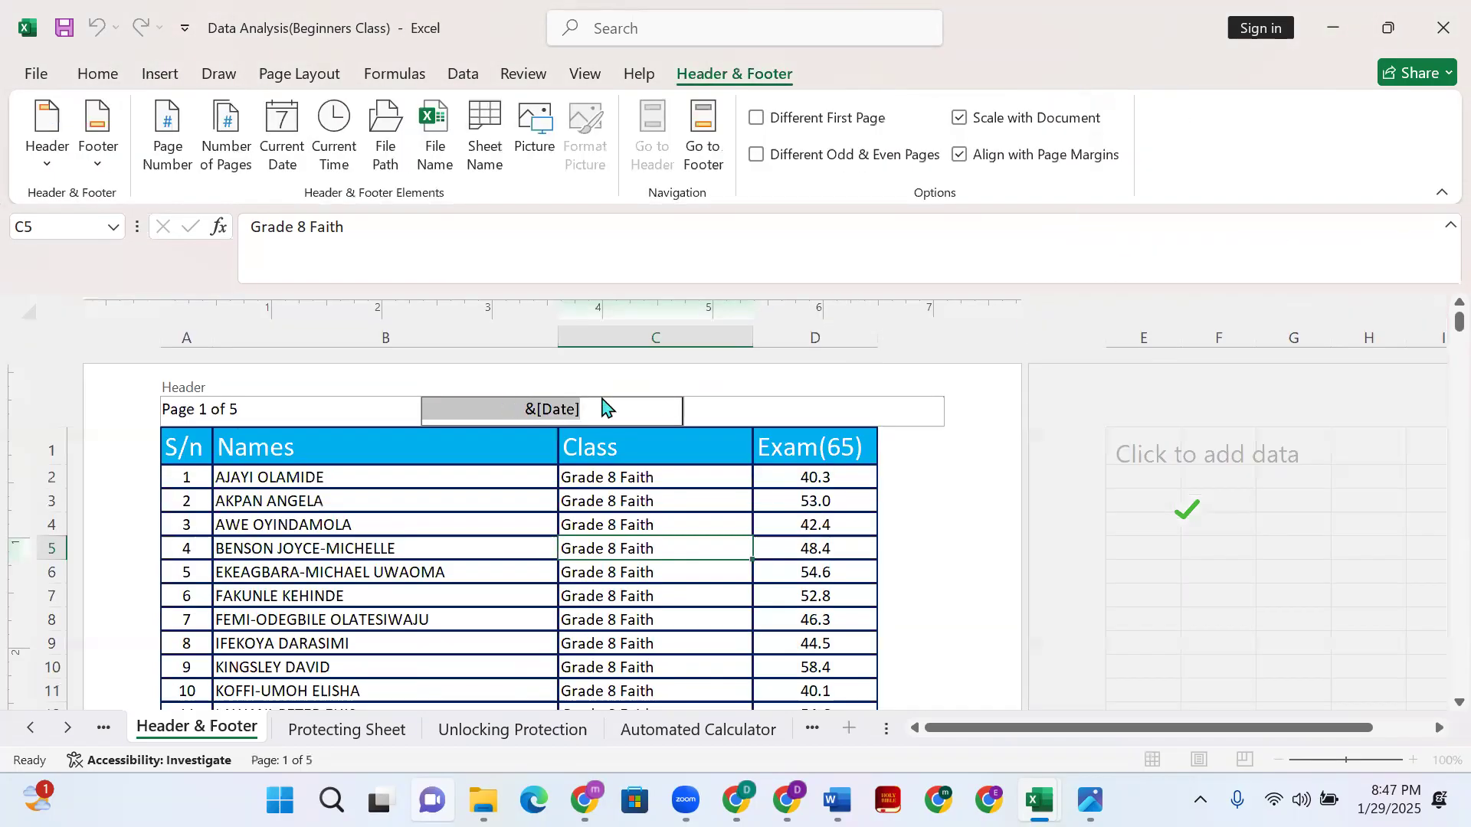
# - Replace the left header's page code with a fresh Page Number field
pyautogui.click(348, 409)
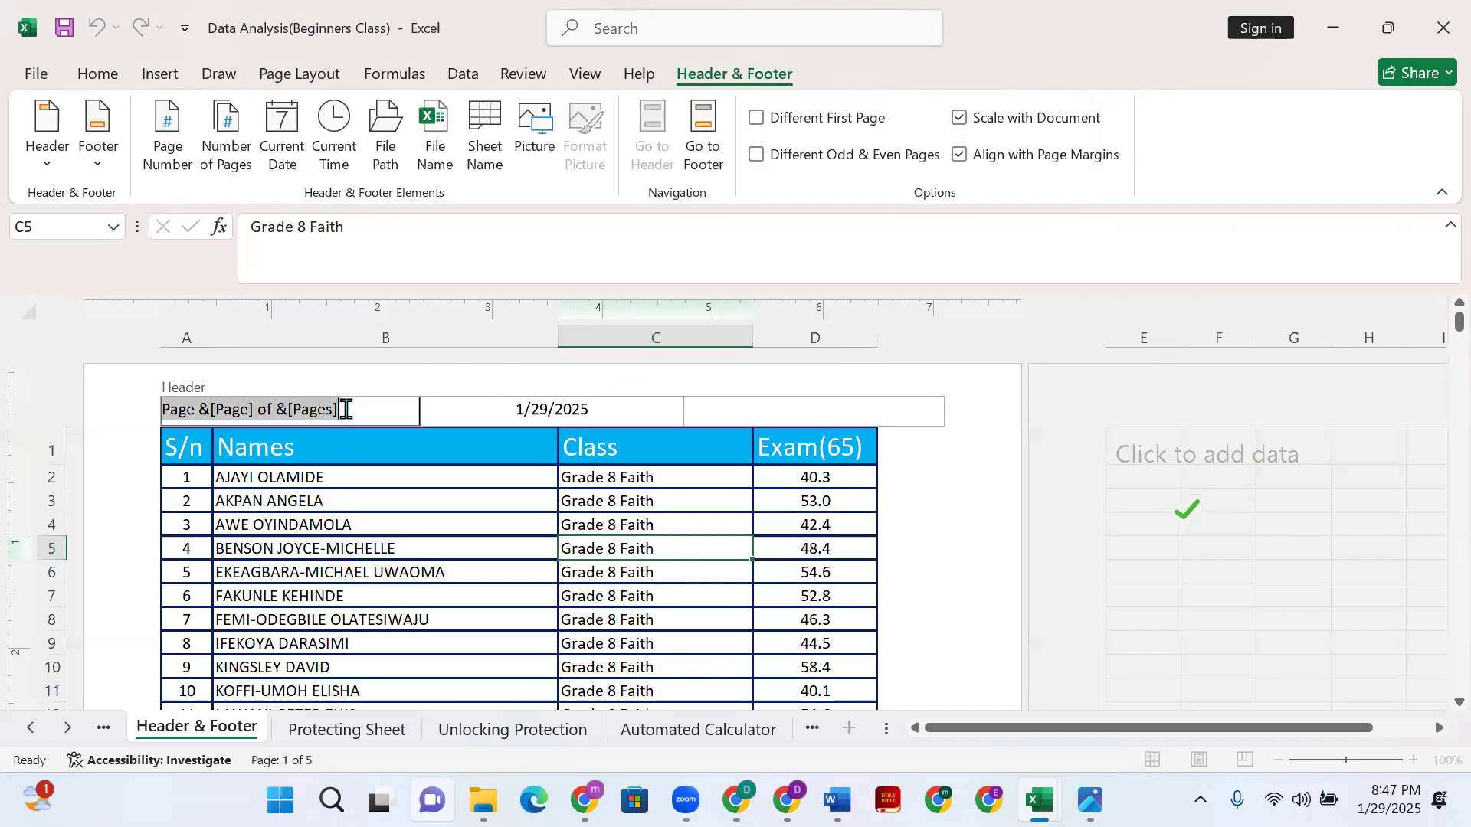
pyautogui.press('Delete')
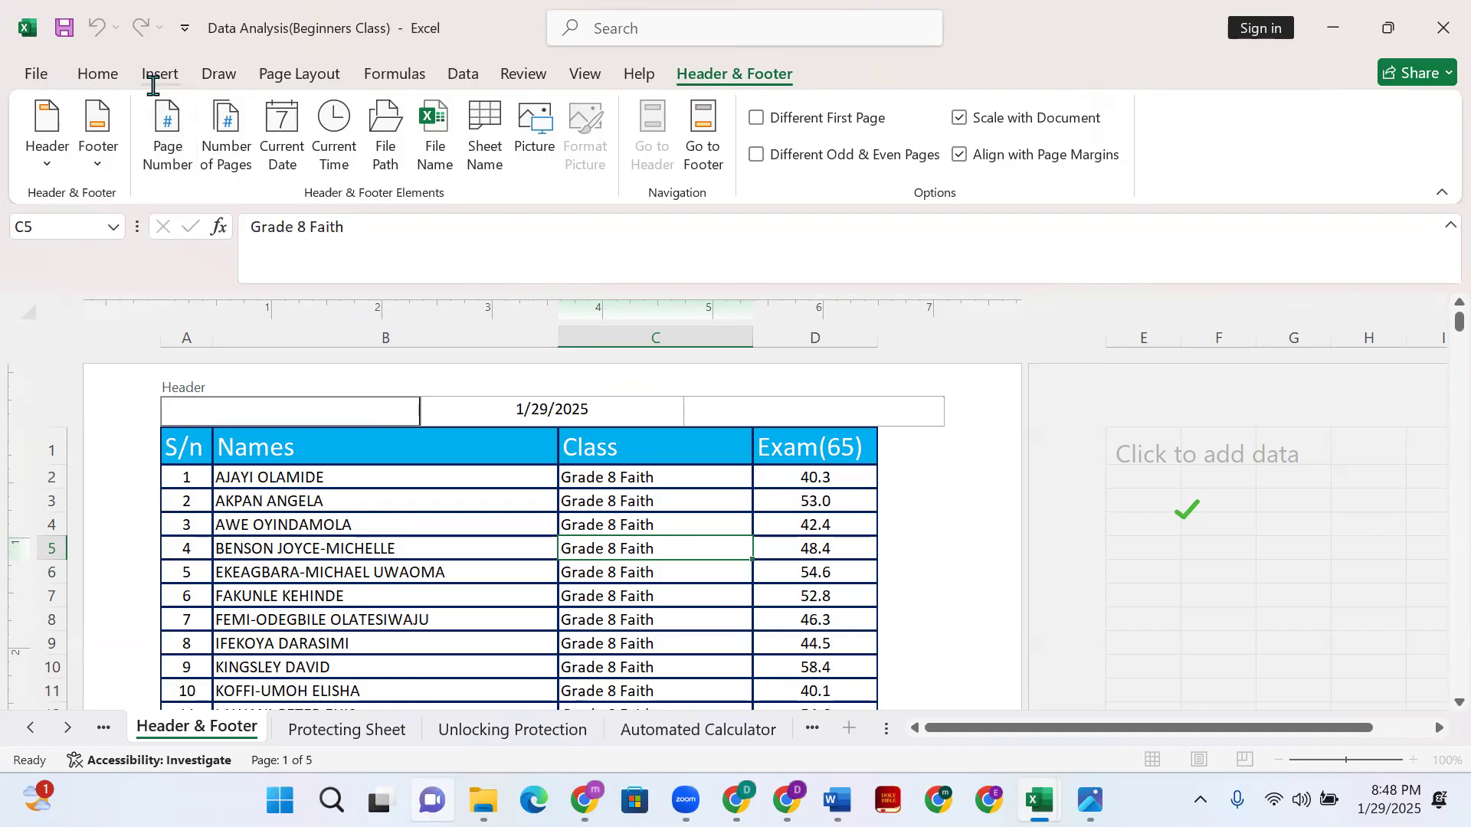
pyautogui.click(170, 164)
pyautogui.moveTo(219, 410); pyautogui.dragTo(155, 412)
pyautogui.click(159, 419)
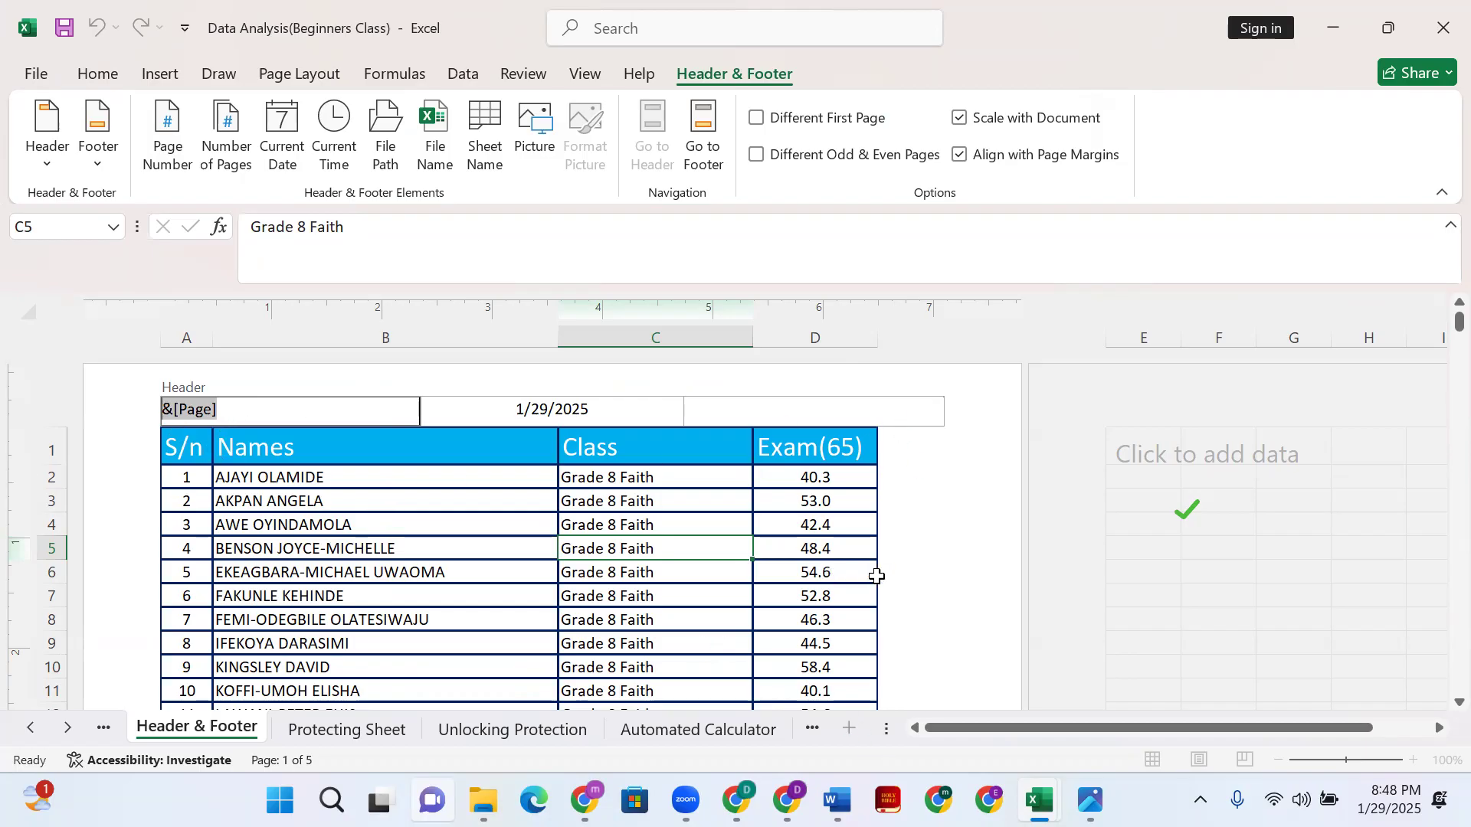
pyautogui.click(924, 590)
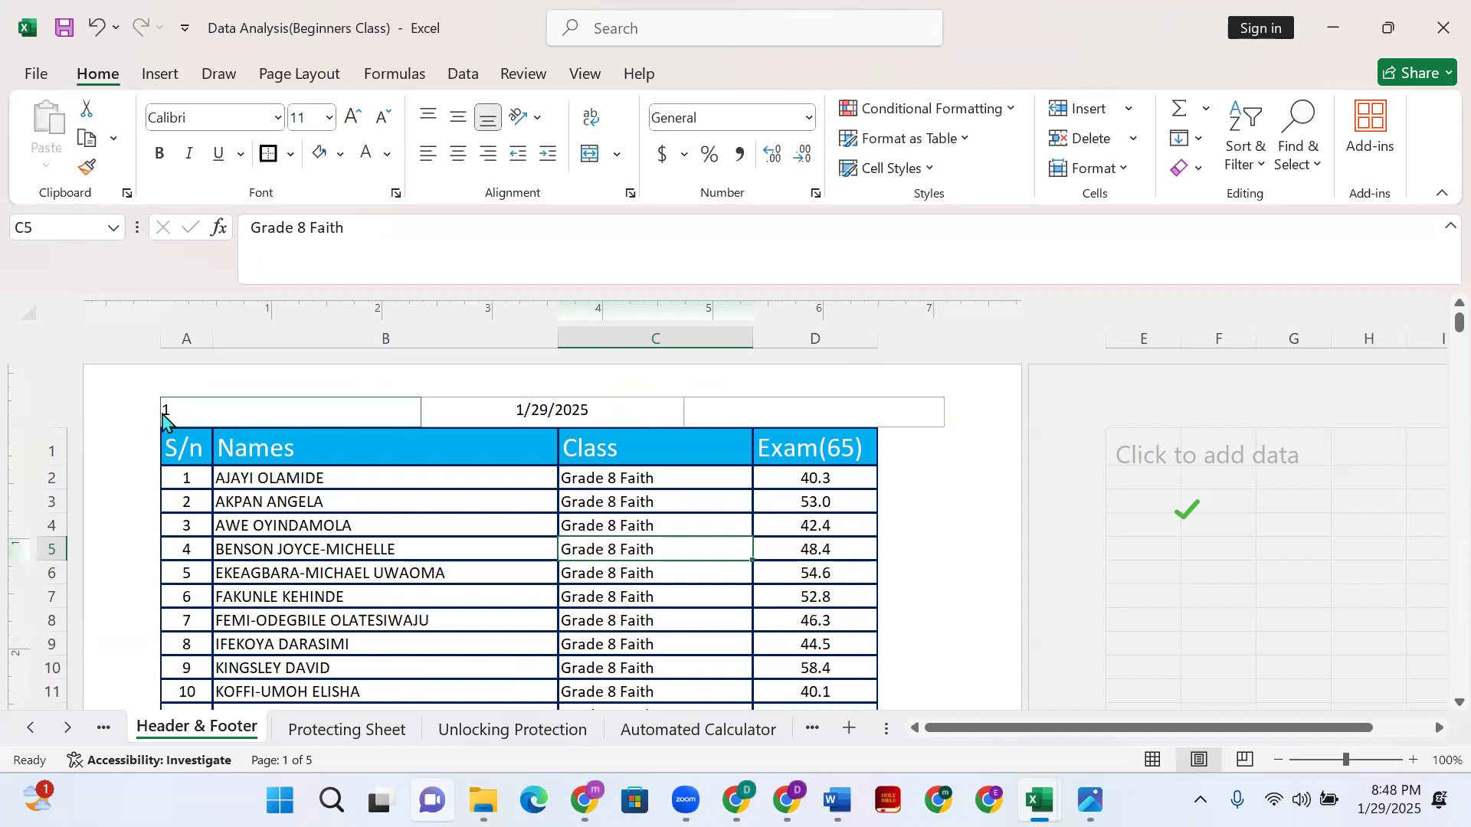
# - Put the word 'Page' in front of the page number in the left header
pyautogui.click(164, 420)
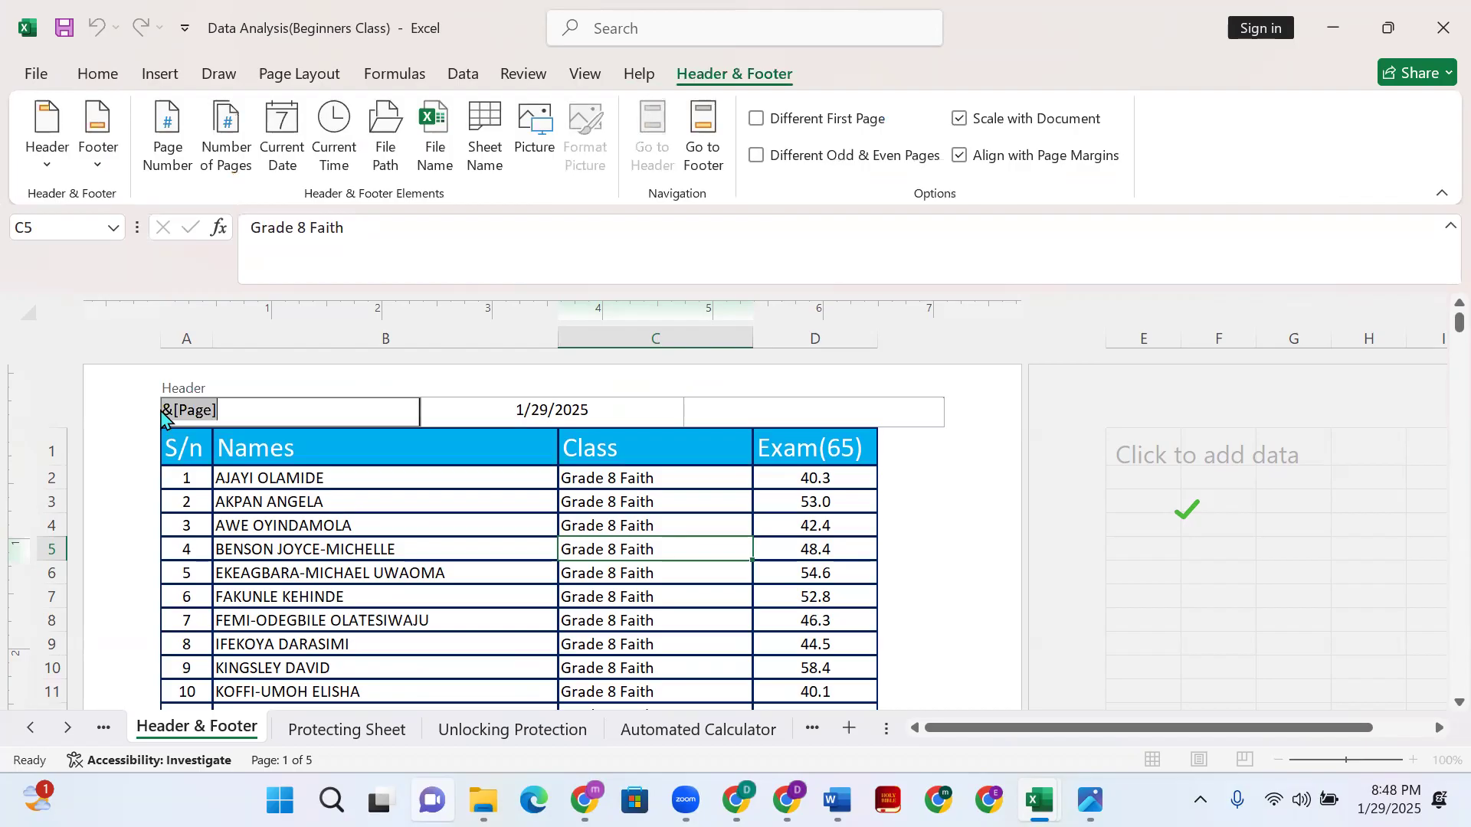
pyautogui.click(170, 126)
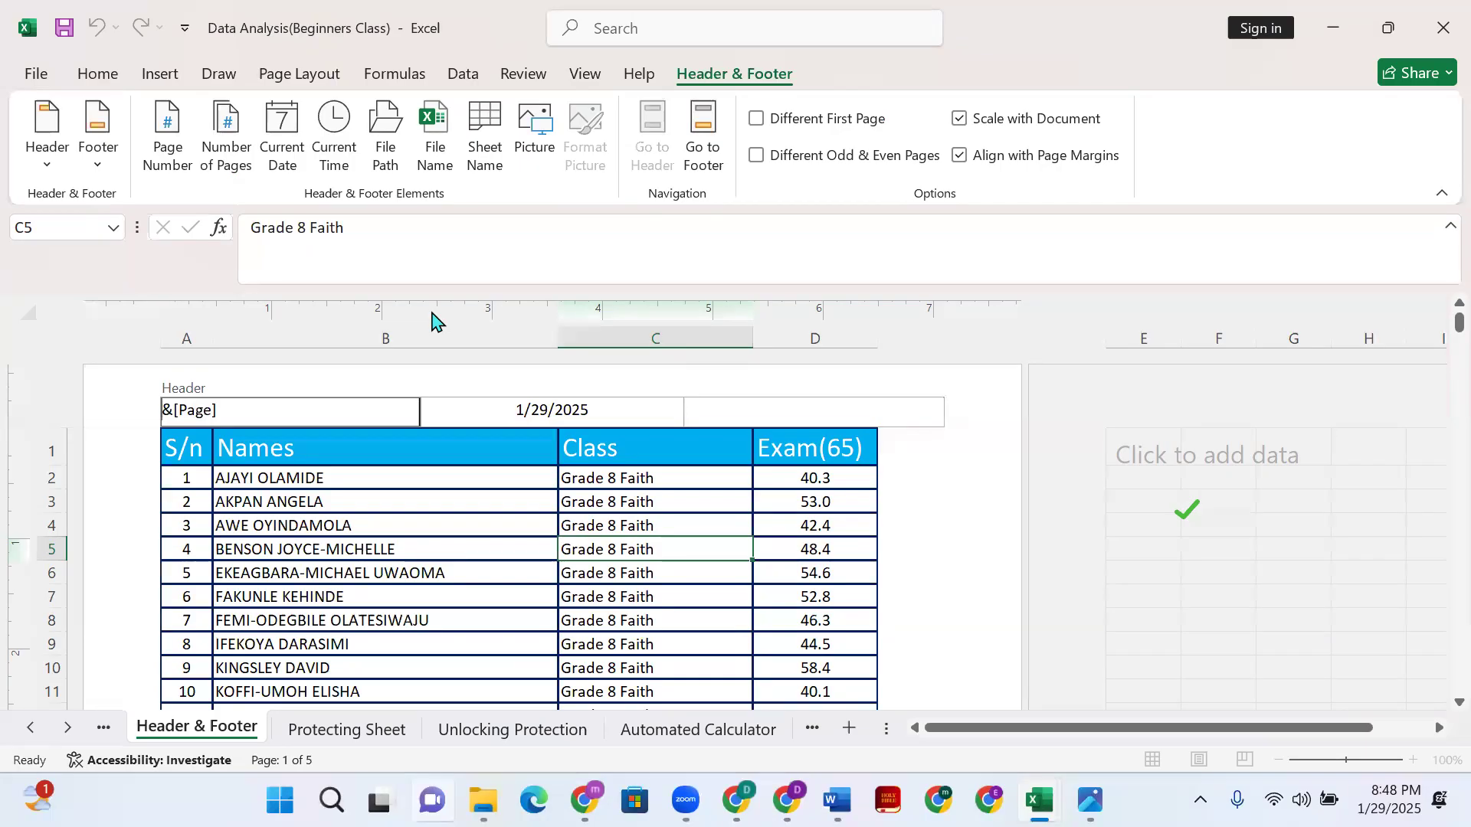
pyautogui.write('Page')
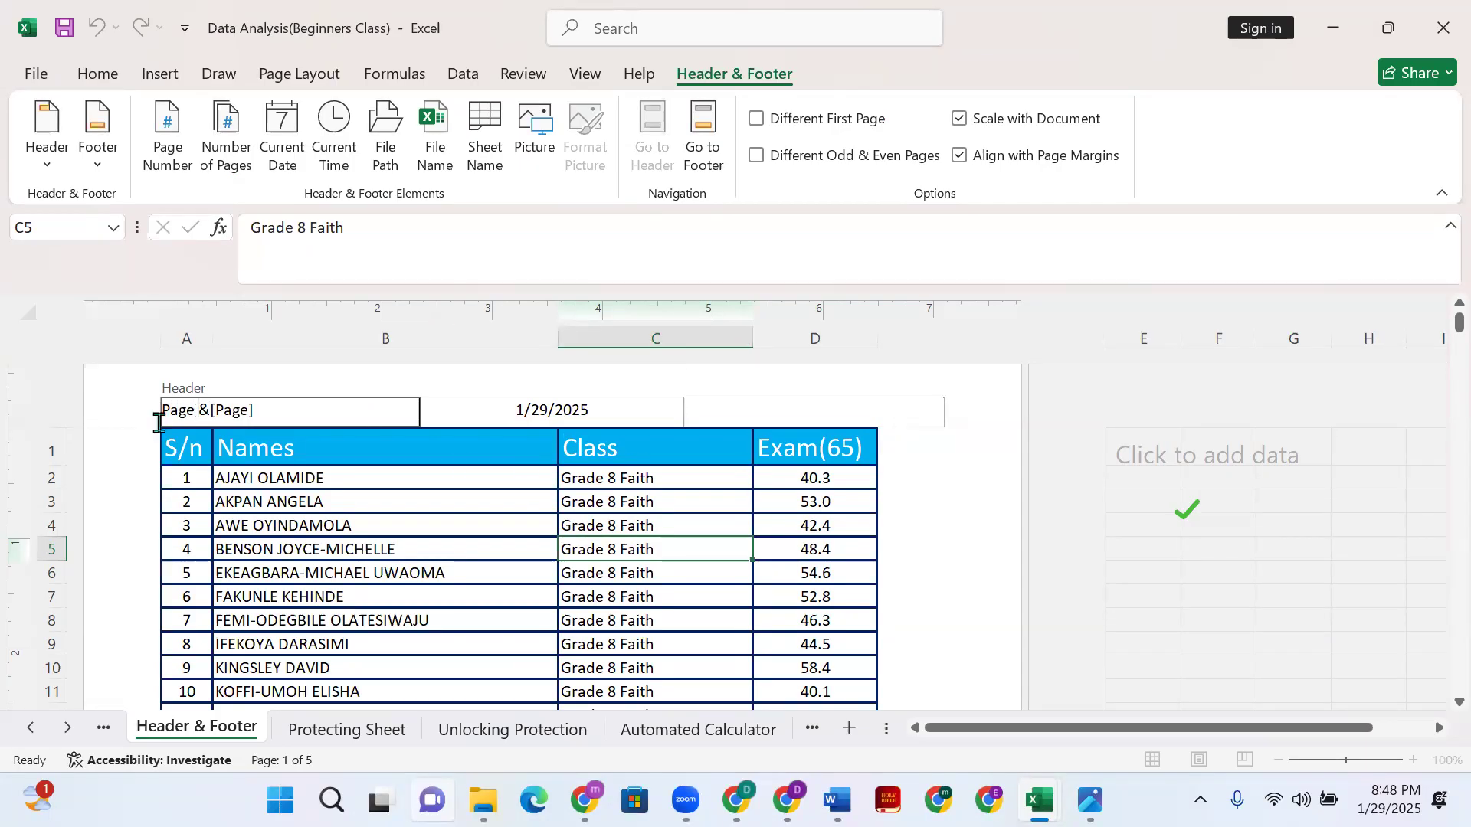
pyautogui.moveTo(198, 412); pyautogui.dragTo(274, 413)
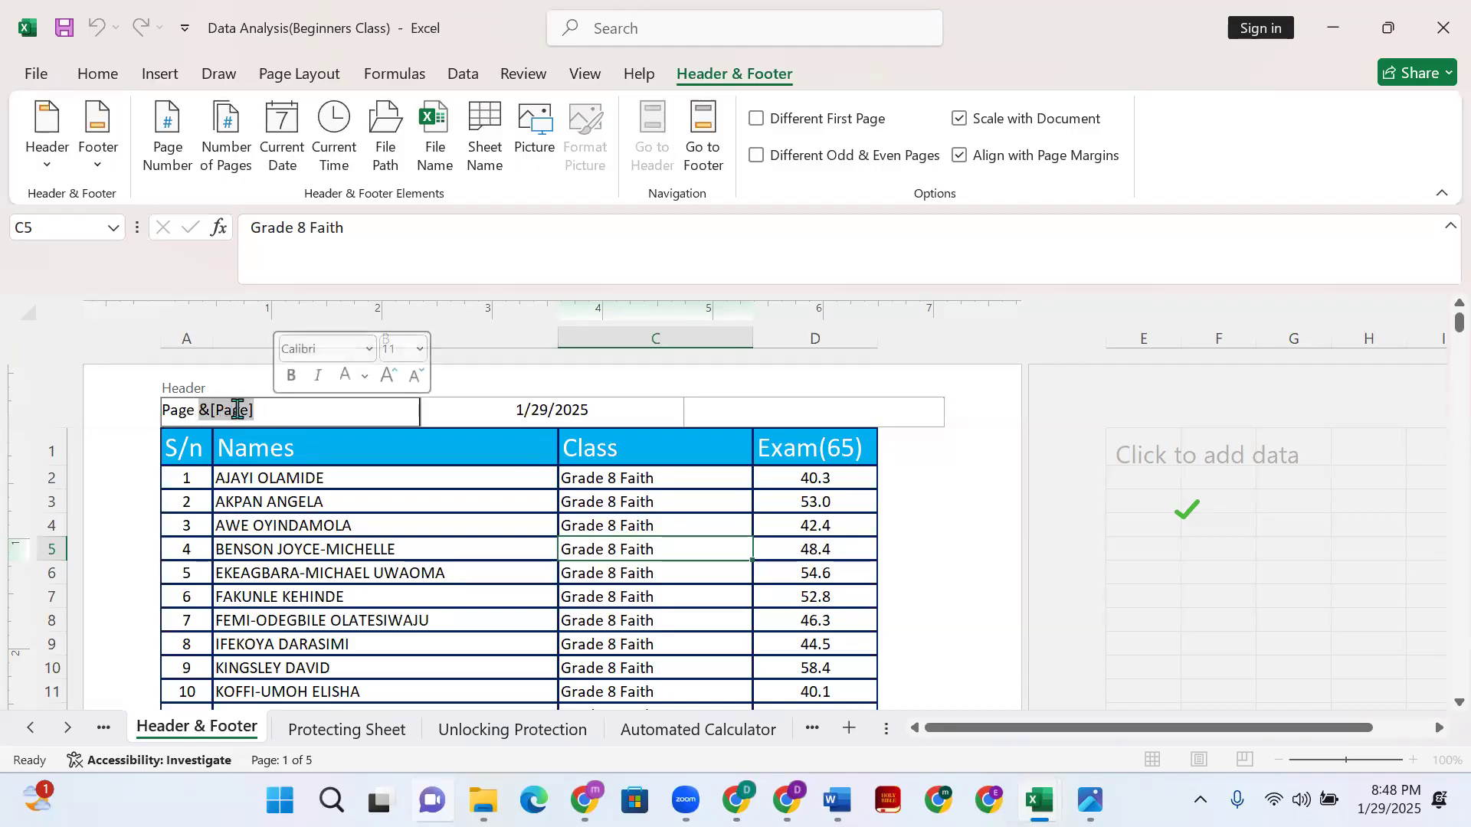
pyautogui.click(972, 643)
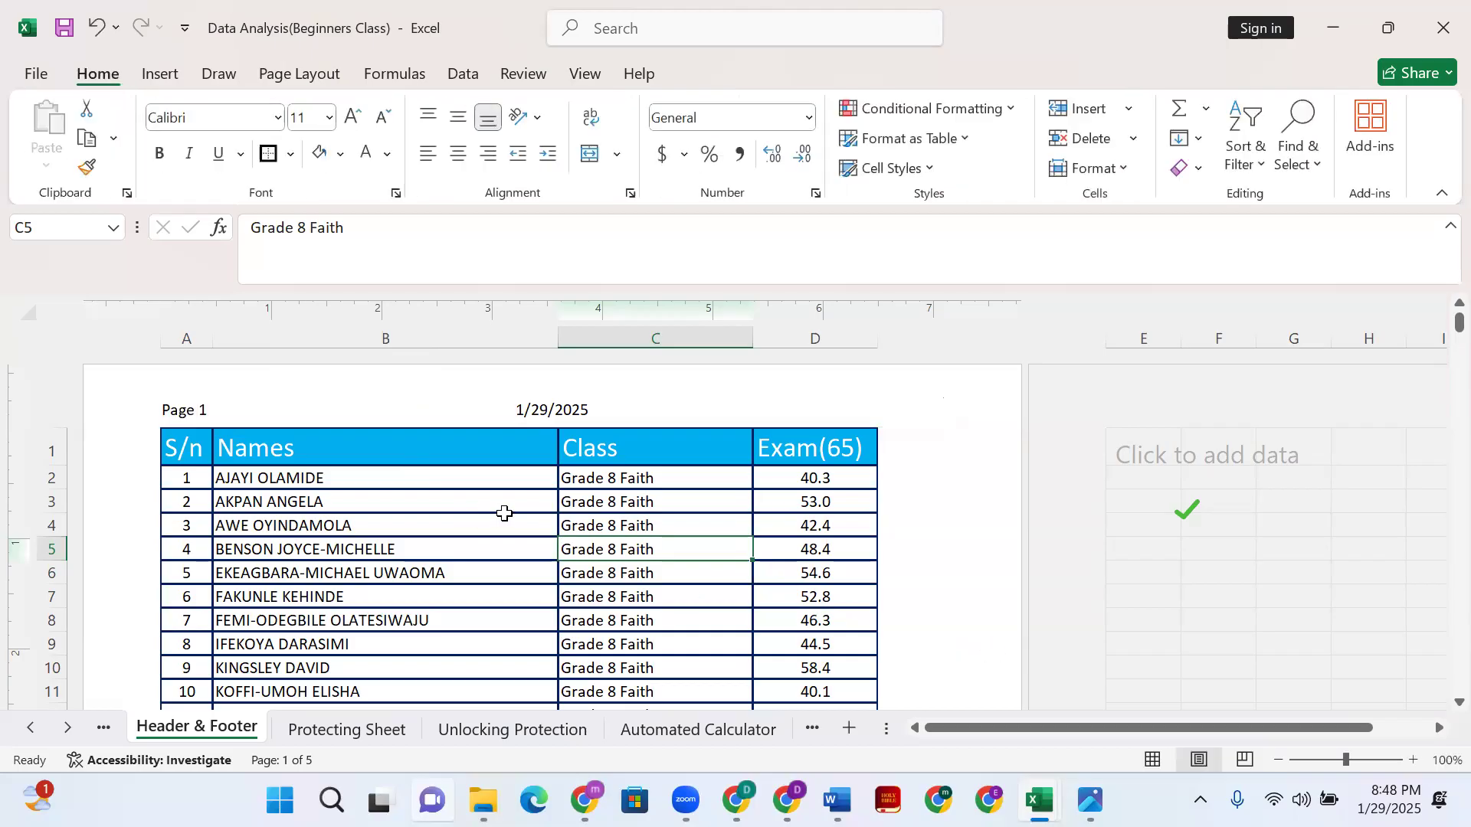
# - Add 'of' and the Number of Pages field so the left header reads 'Page 1 of 5'
pyautogui.click(232, 417)
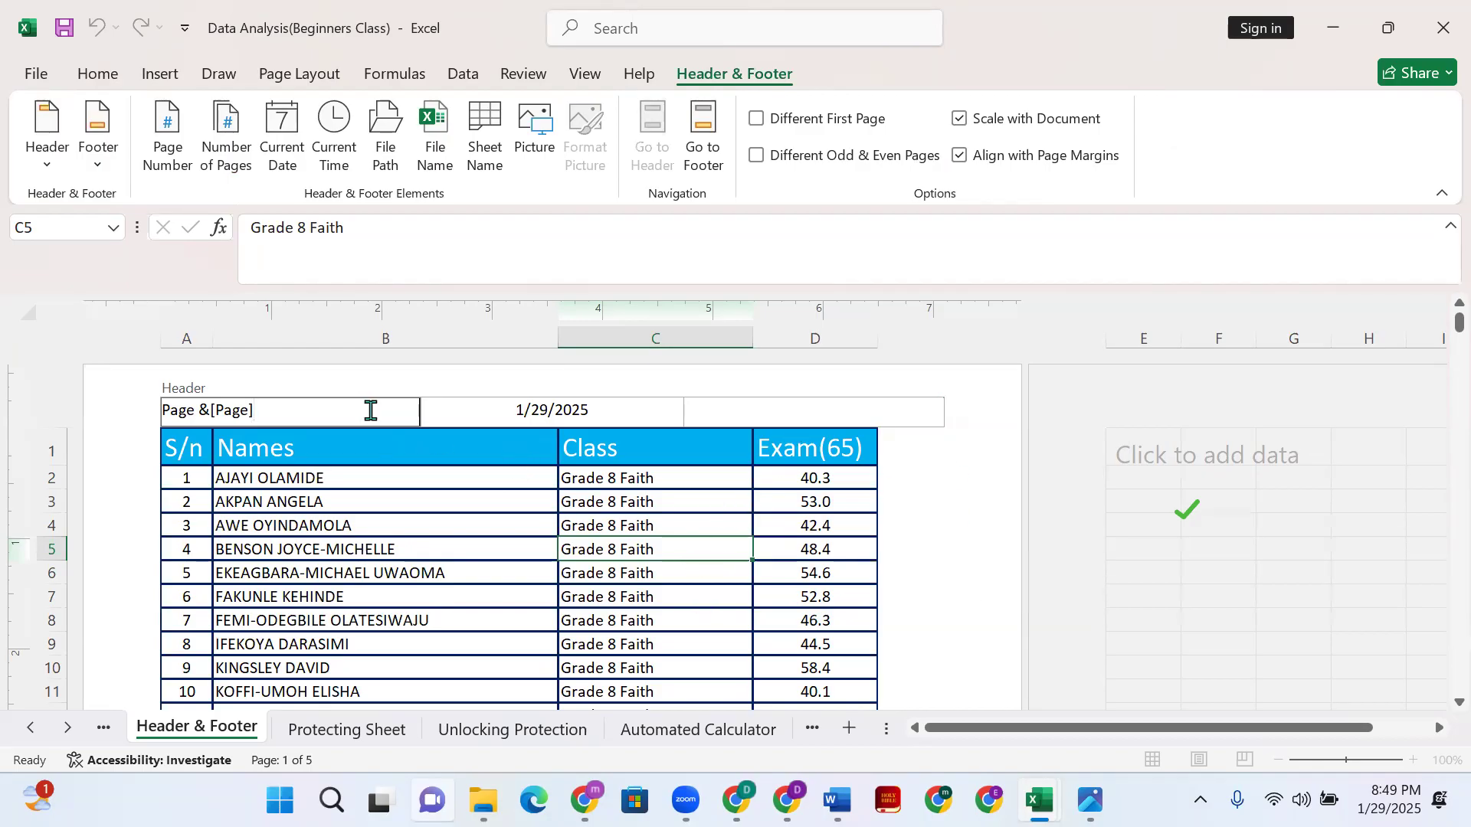
pyautogui.write('of')
pyautogui.click(229, 145)
pyautogui.click(947, 583)
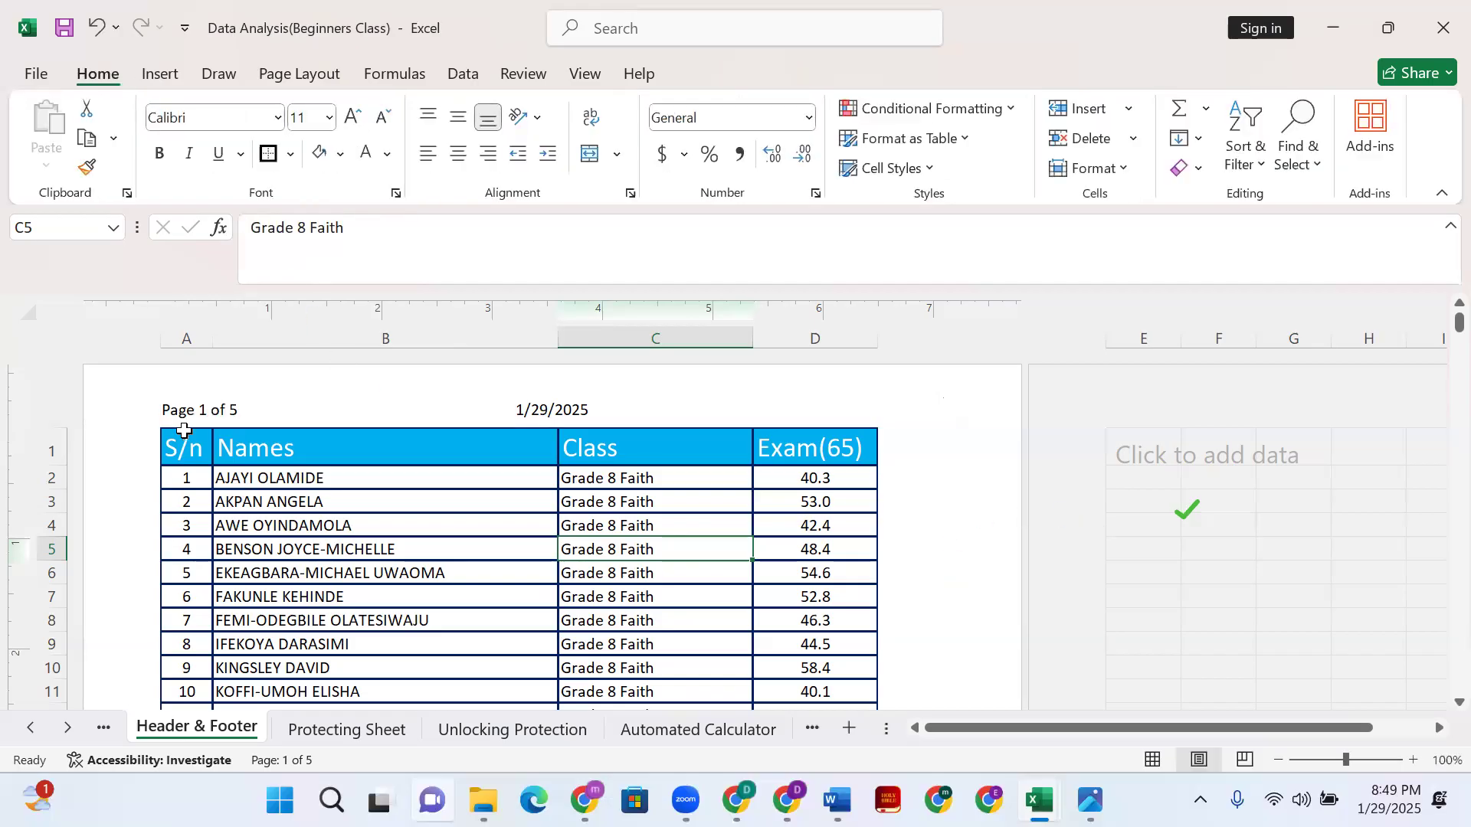
pyautogui.click(245, 417)
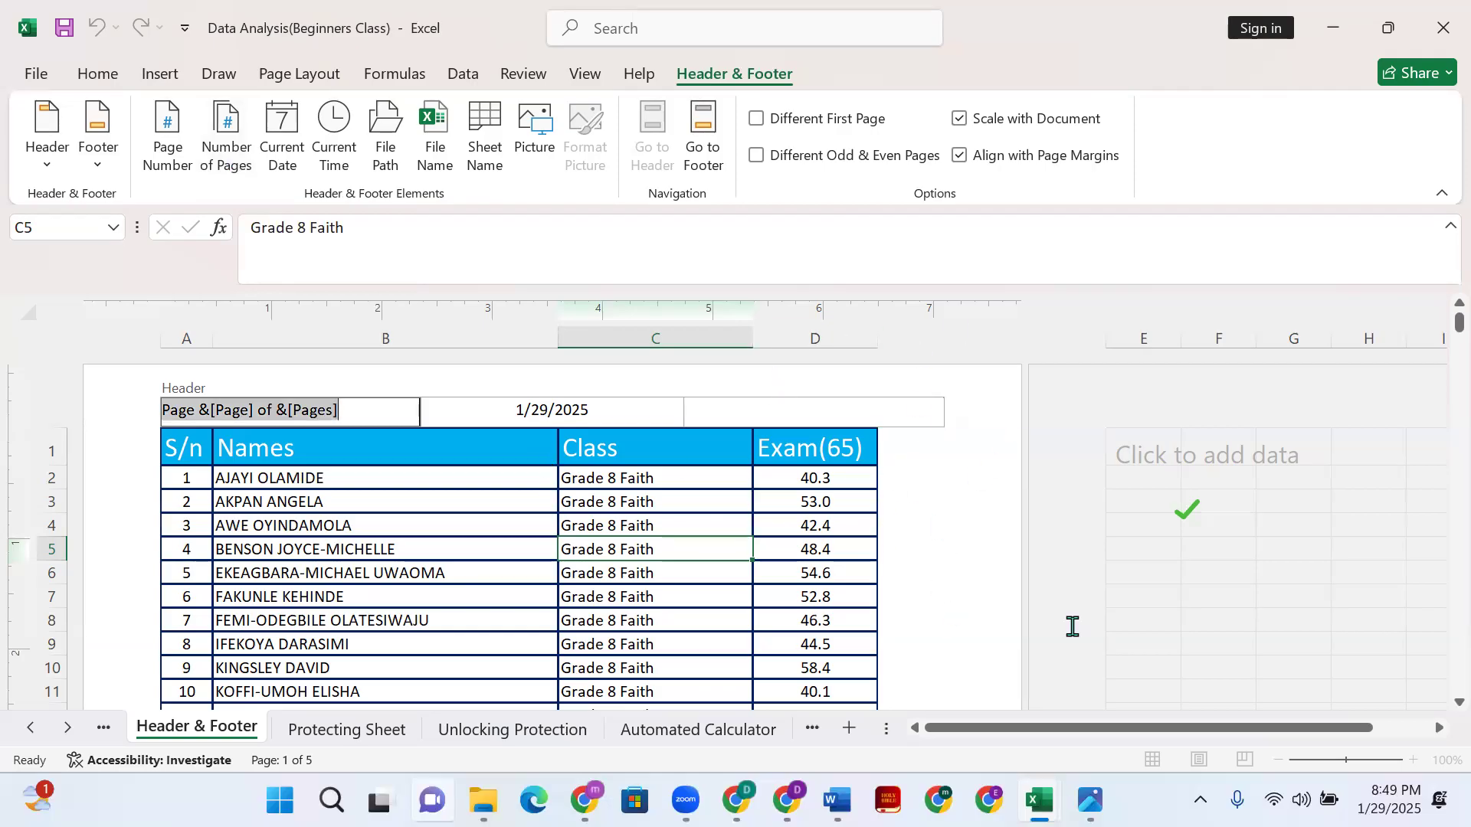
pyautogui.click(964, 505)
pyautogui.scroll(-5, 938, 509)
pyautogui.scroll(1, 843, 460)
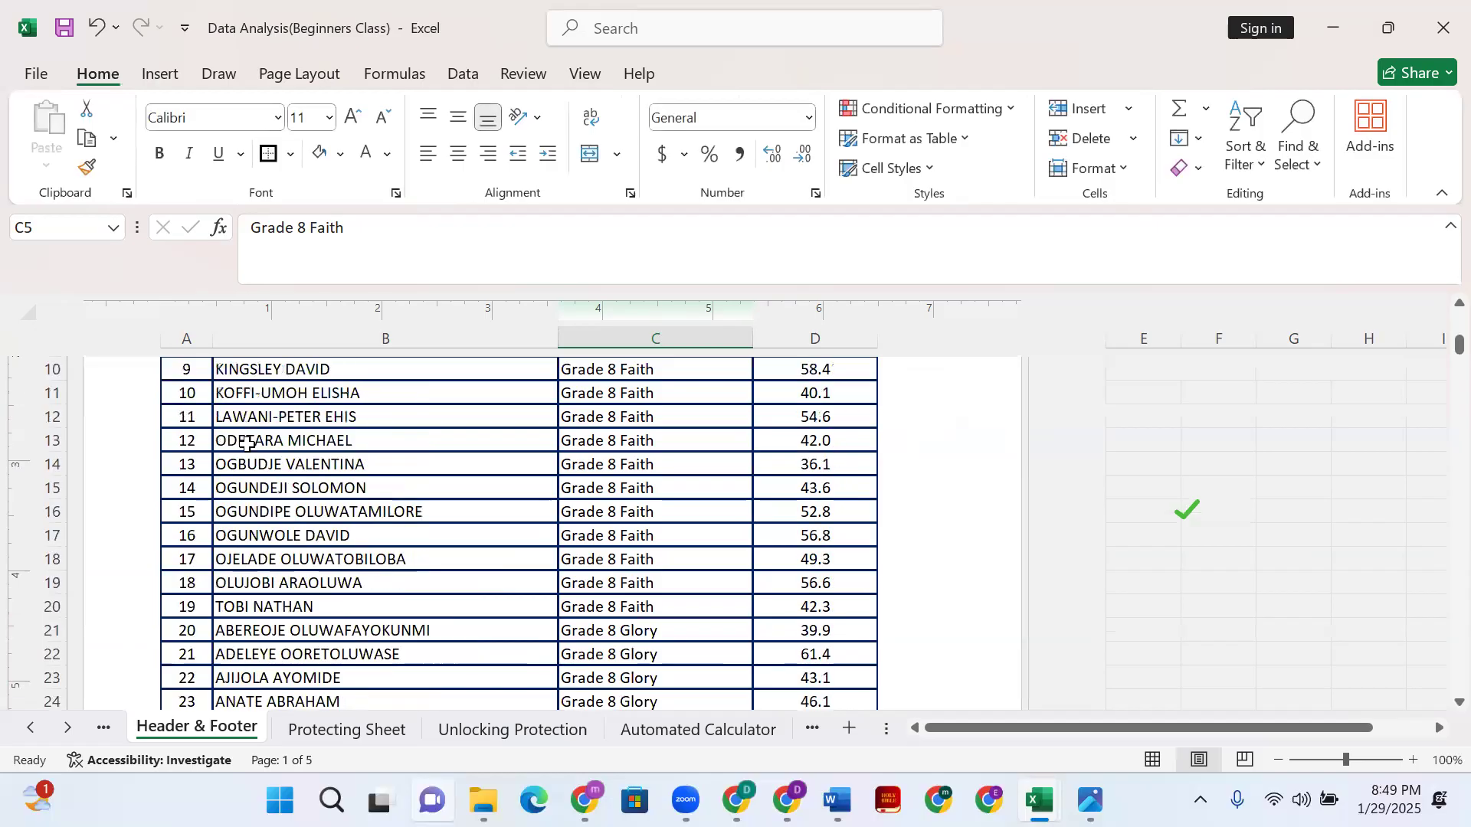
pyautogui.scroll(-10, 601, 463)
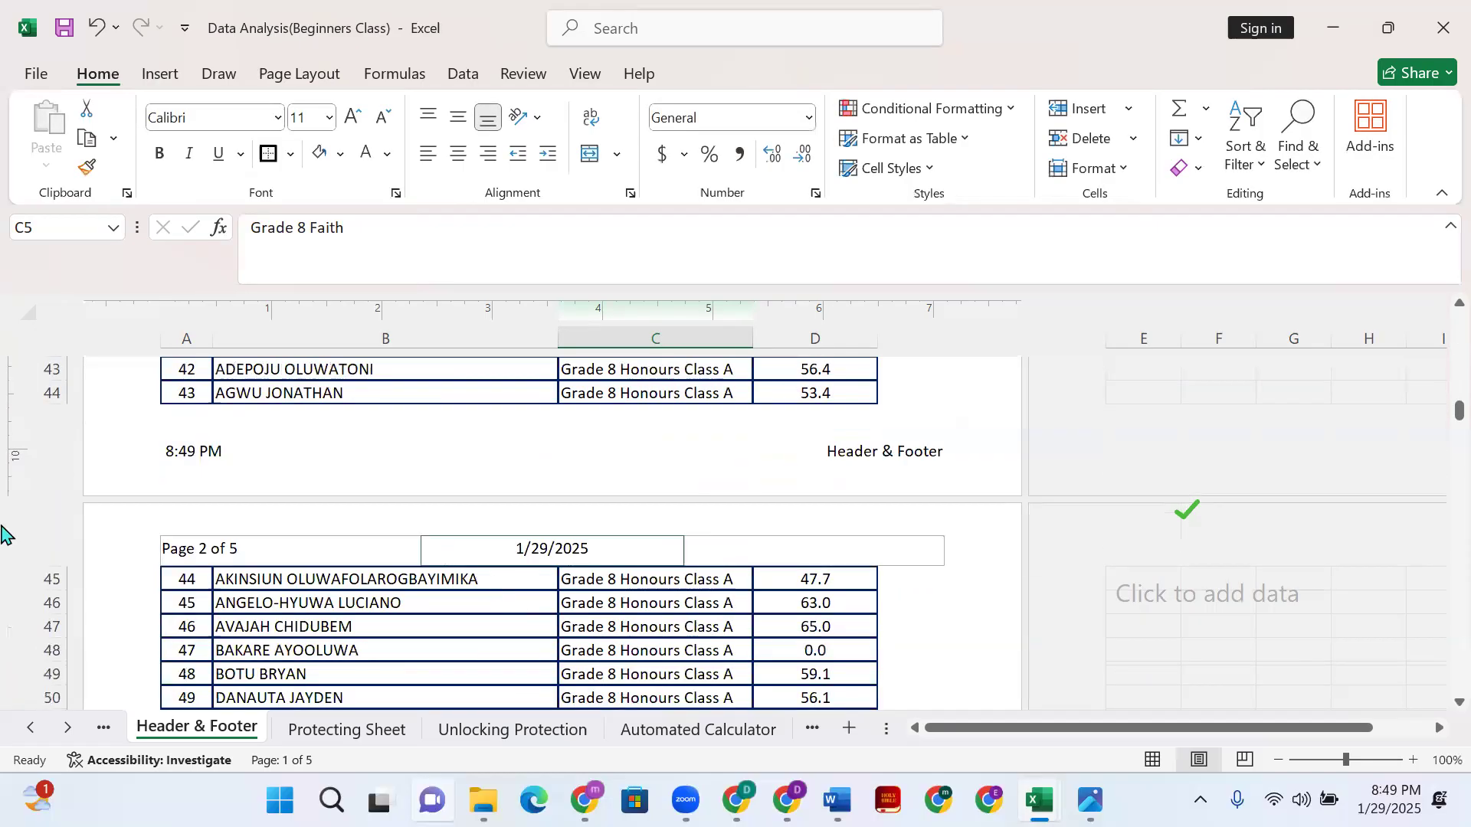
pyautogui.scroll(-8, 354, 549)
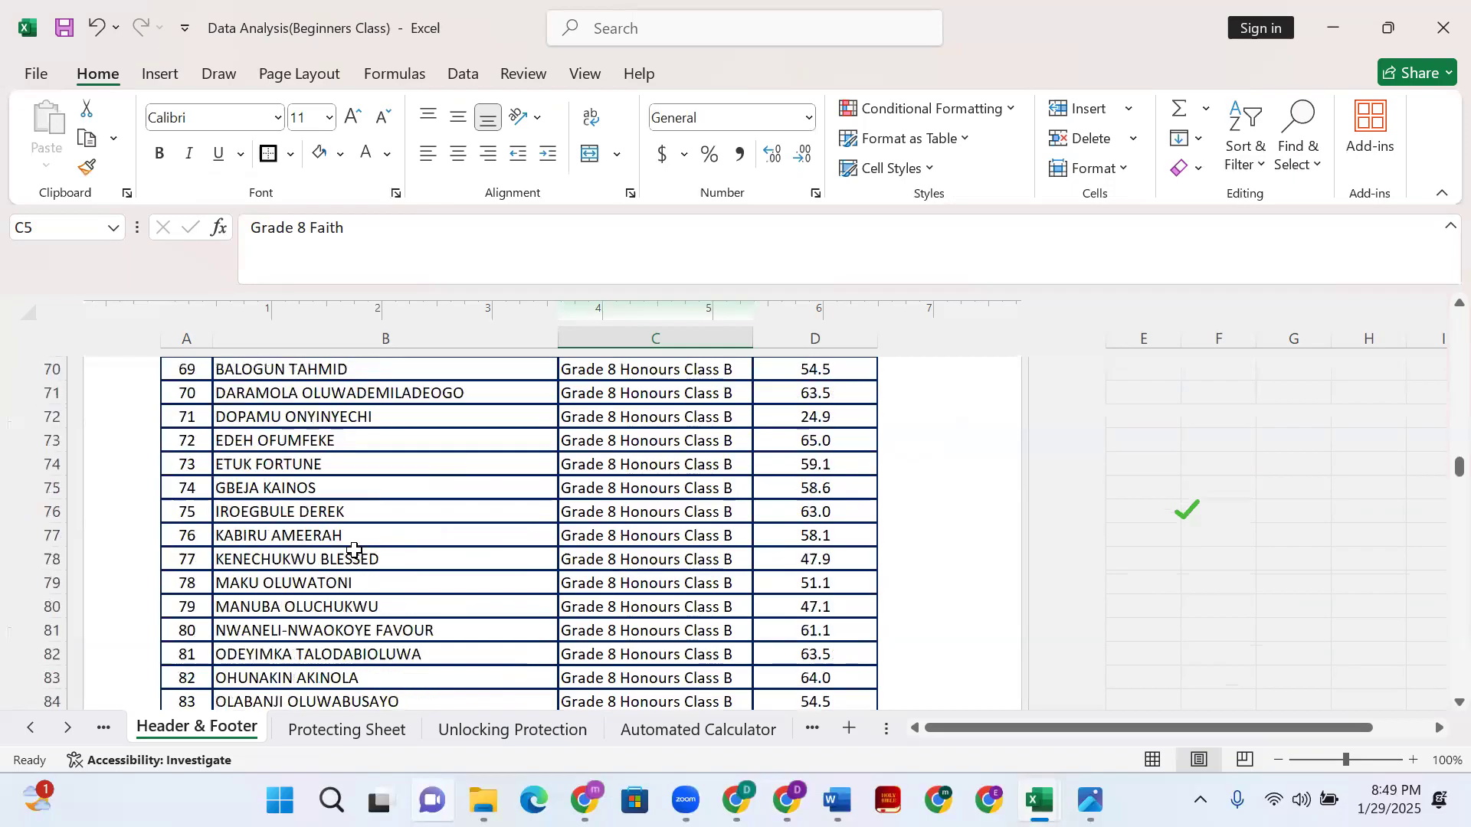
pyautogui.scroll(-5, 349, 552)
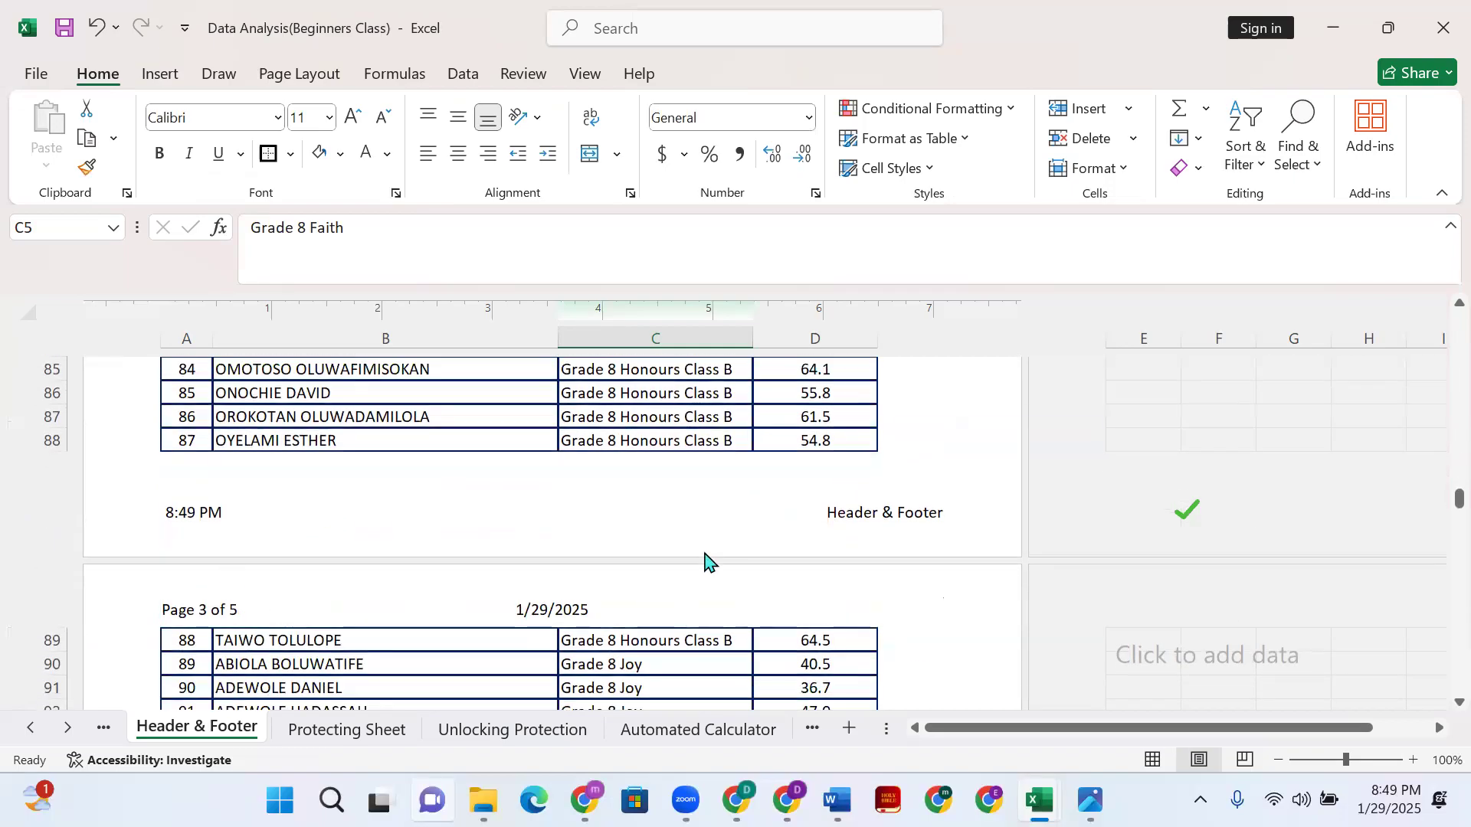
pyautogui.scroll(15, 704, 561)
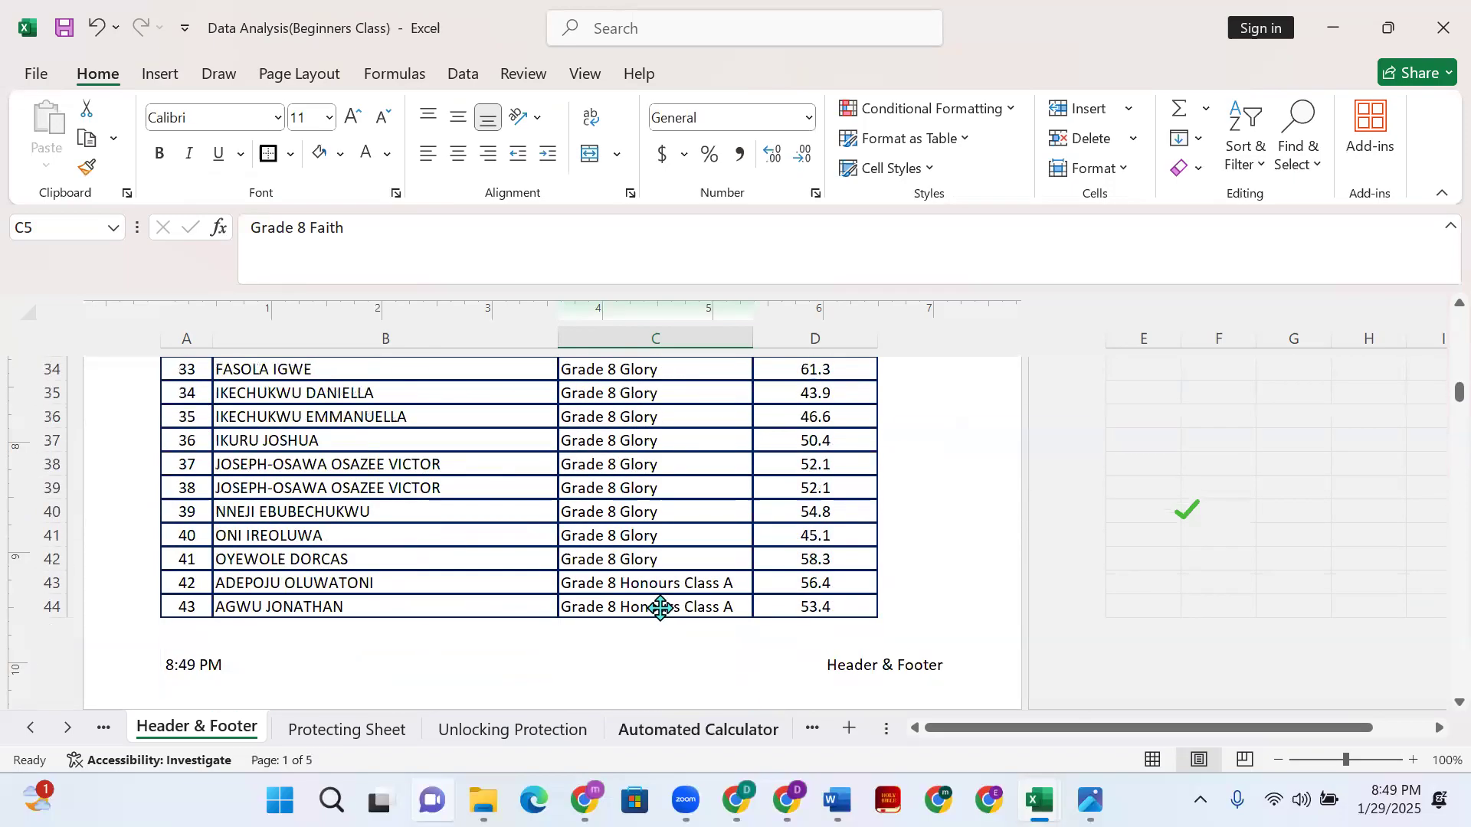
pyautogui.scroll(11, 628, 528)
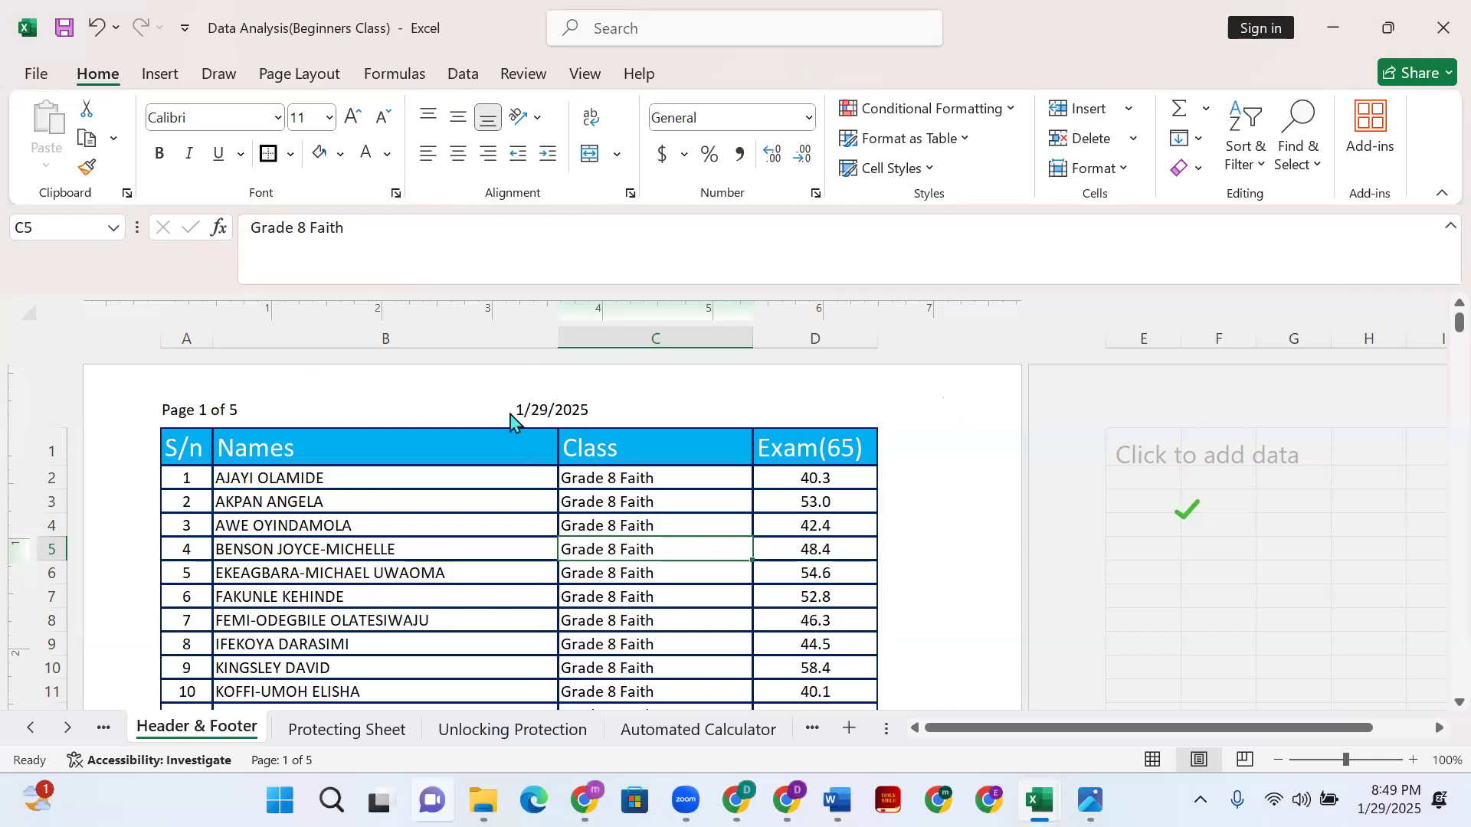
pyautogui.scroll(-4, 674, 429)
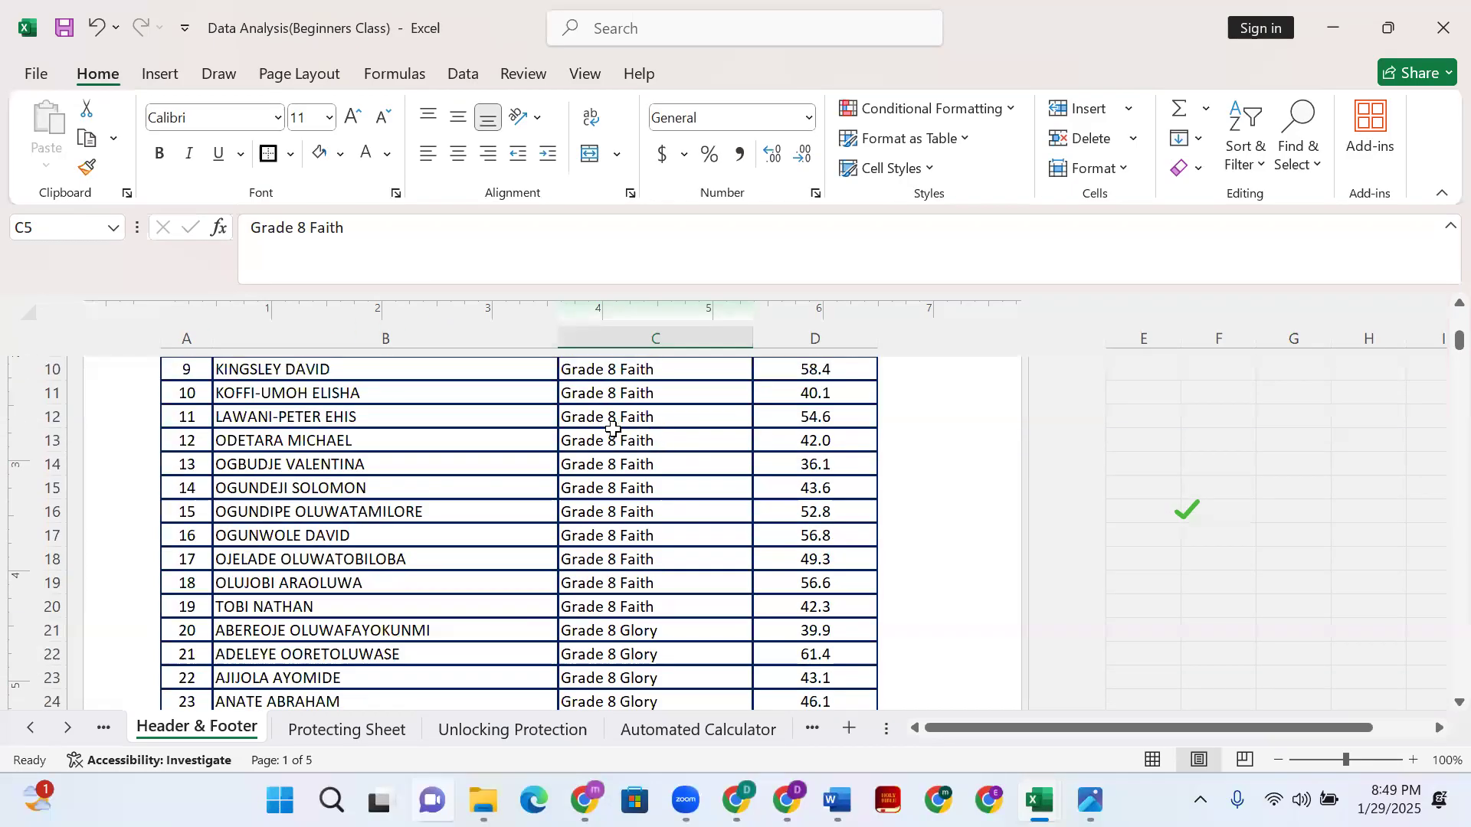
pyautogui.scroll(2, 613, 429)
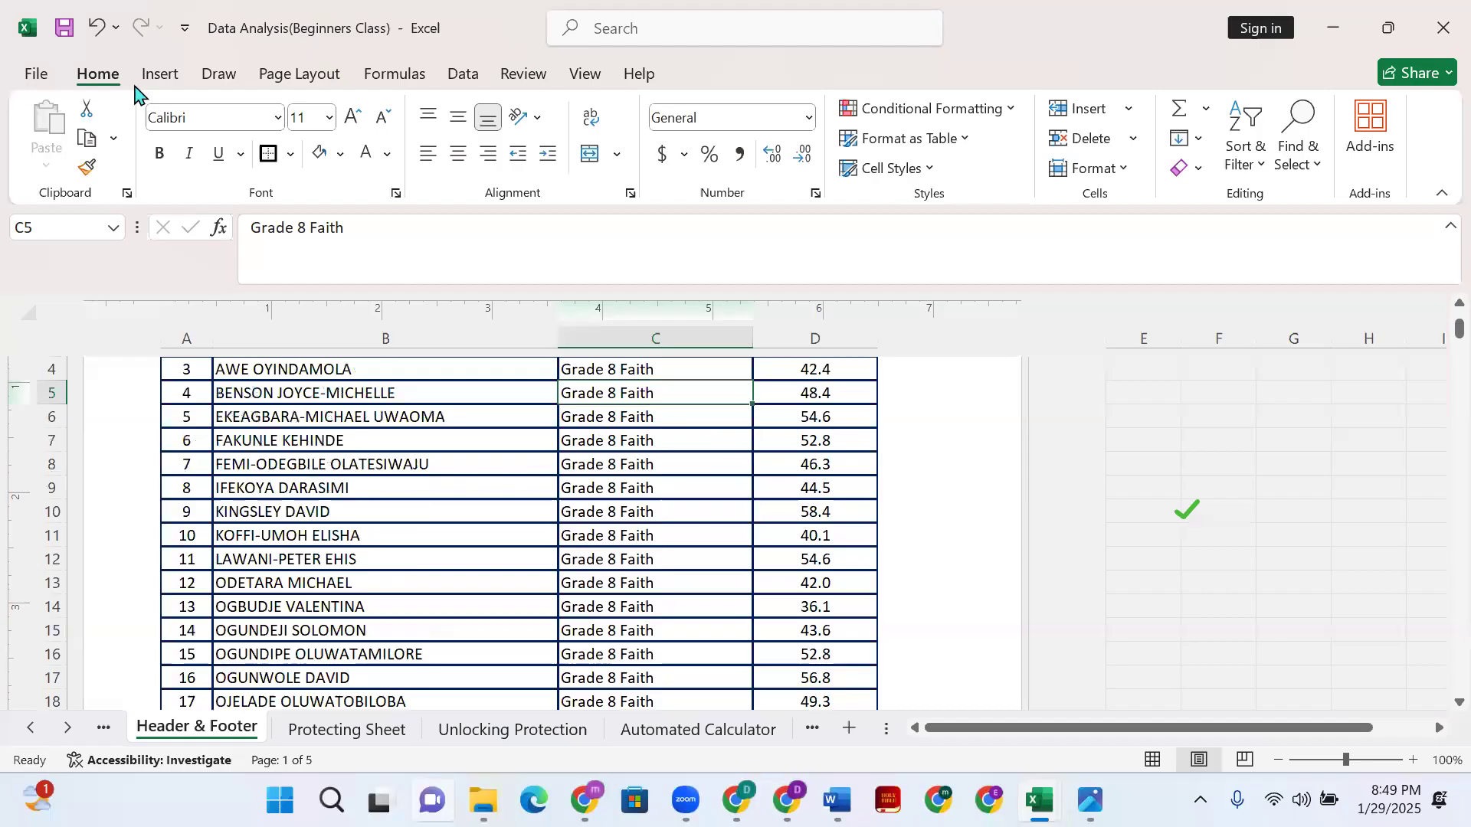
pyautogui.scroll(2, 134, 91)
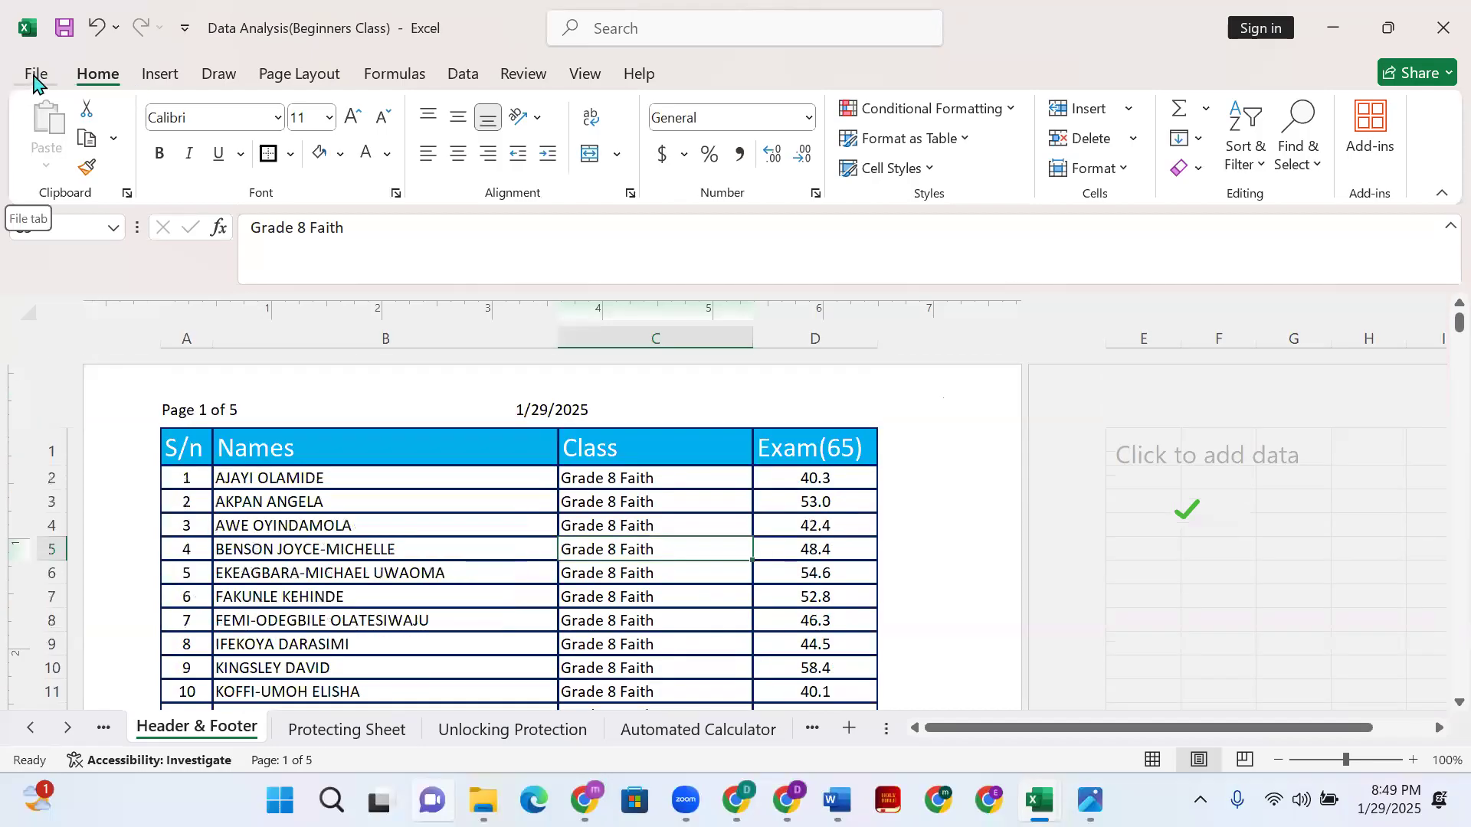
pyautogui.scroll(-15, 350, 469)
pyautogui.scroll(4, 383, 525)
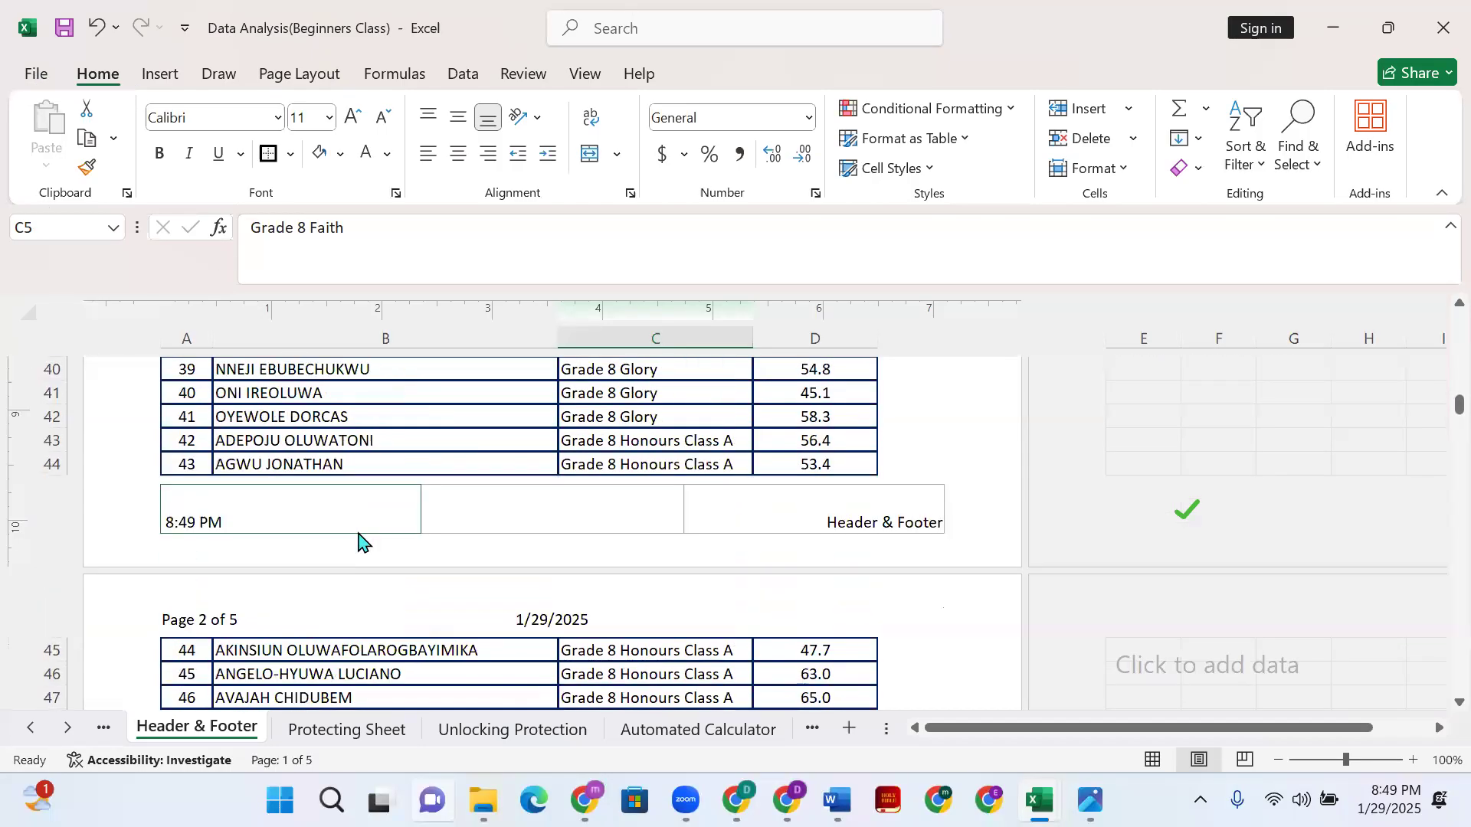
# - Add the file name "Data Analysis(Beginners Class)" after the time in the left footer section
pyautogui.click(291, 515)
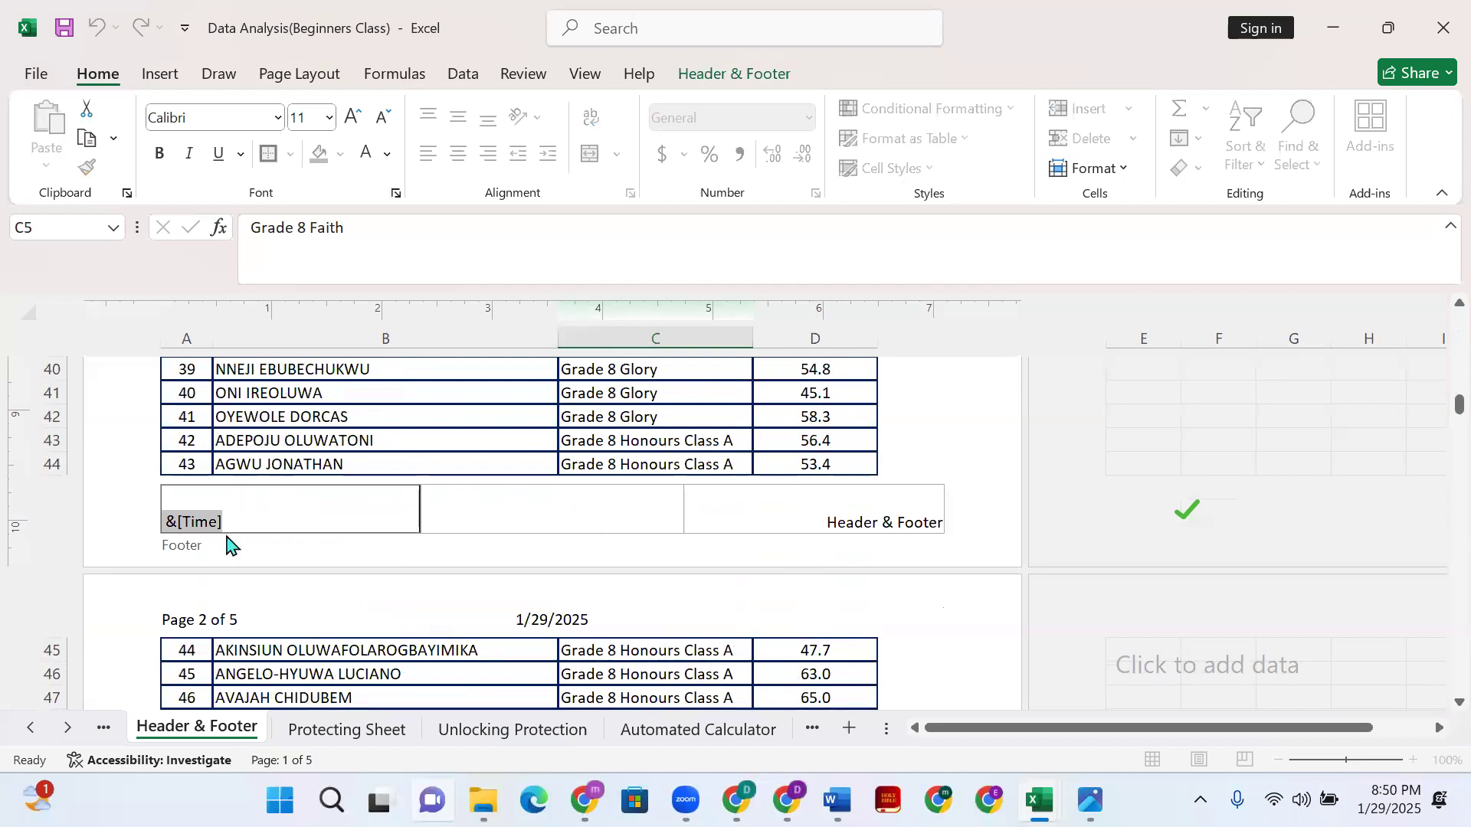
pyautogui.click(266, 524)
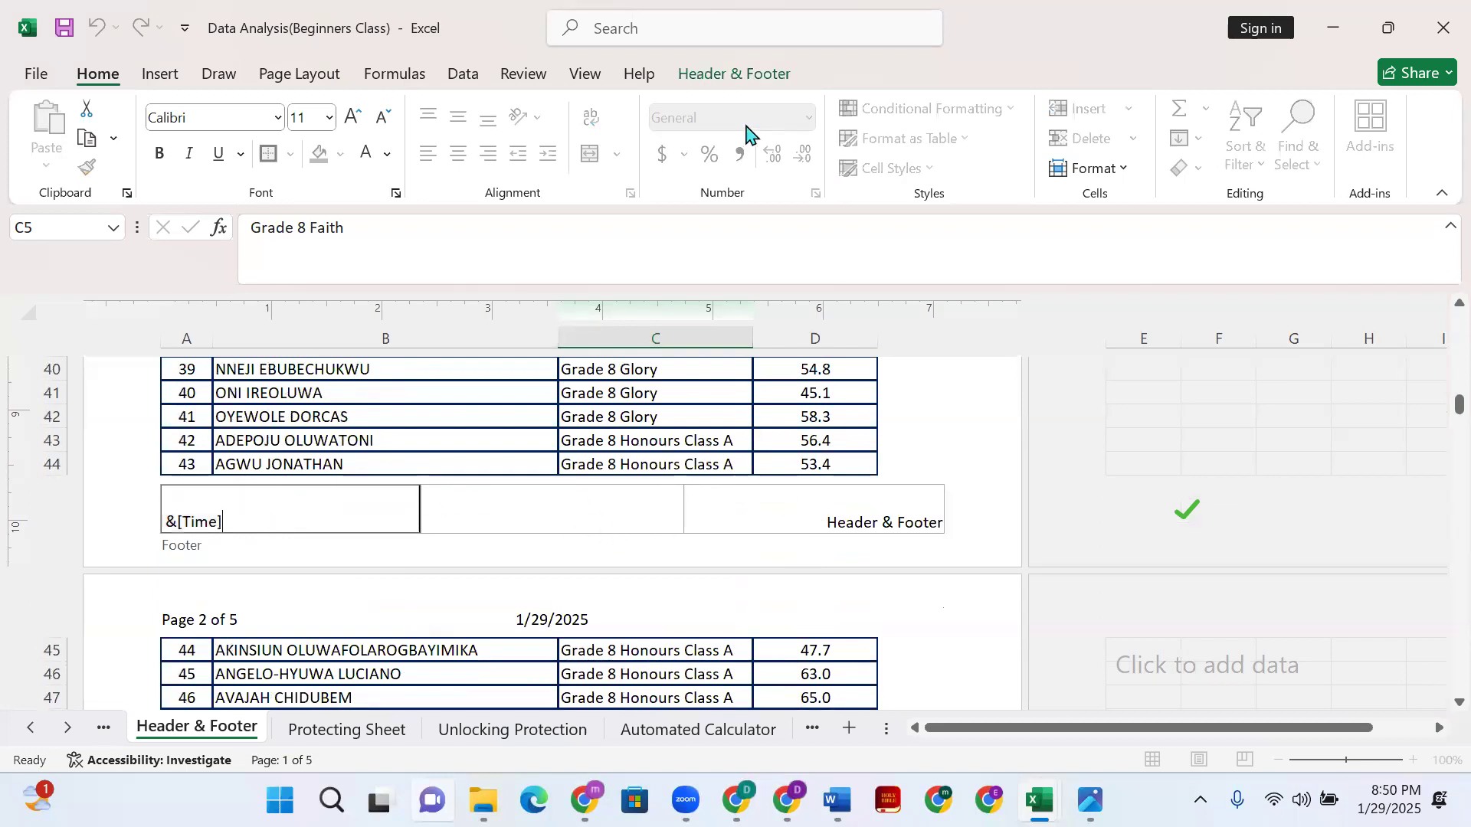
pyautogui.click(732, 73)
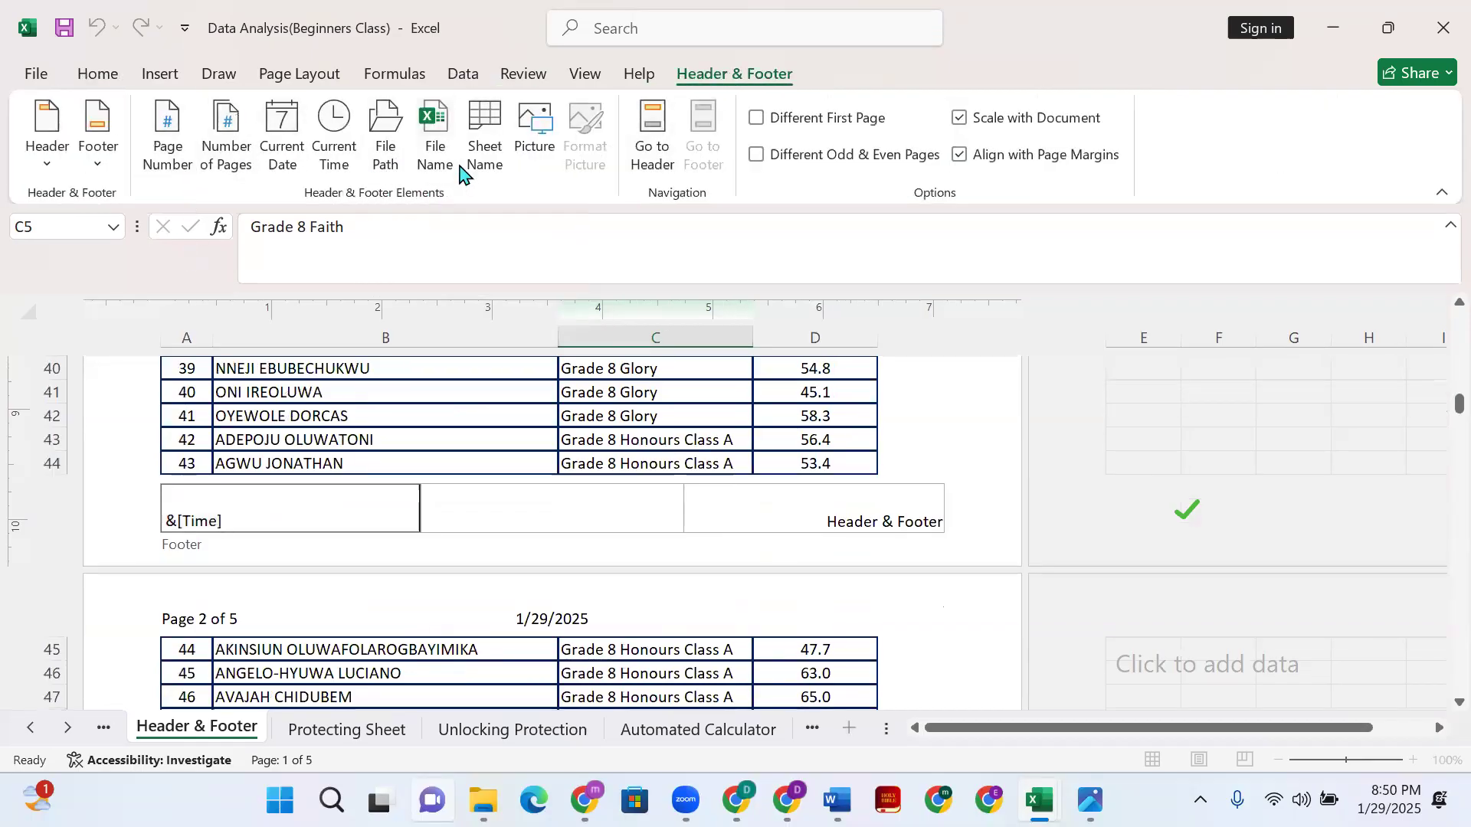
pyautogui.click(444, 170)
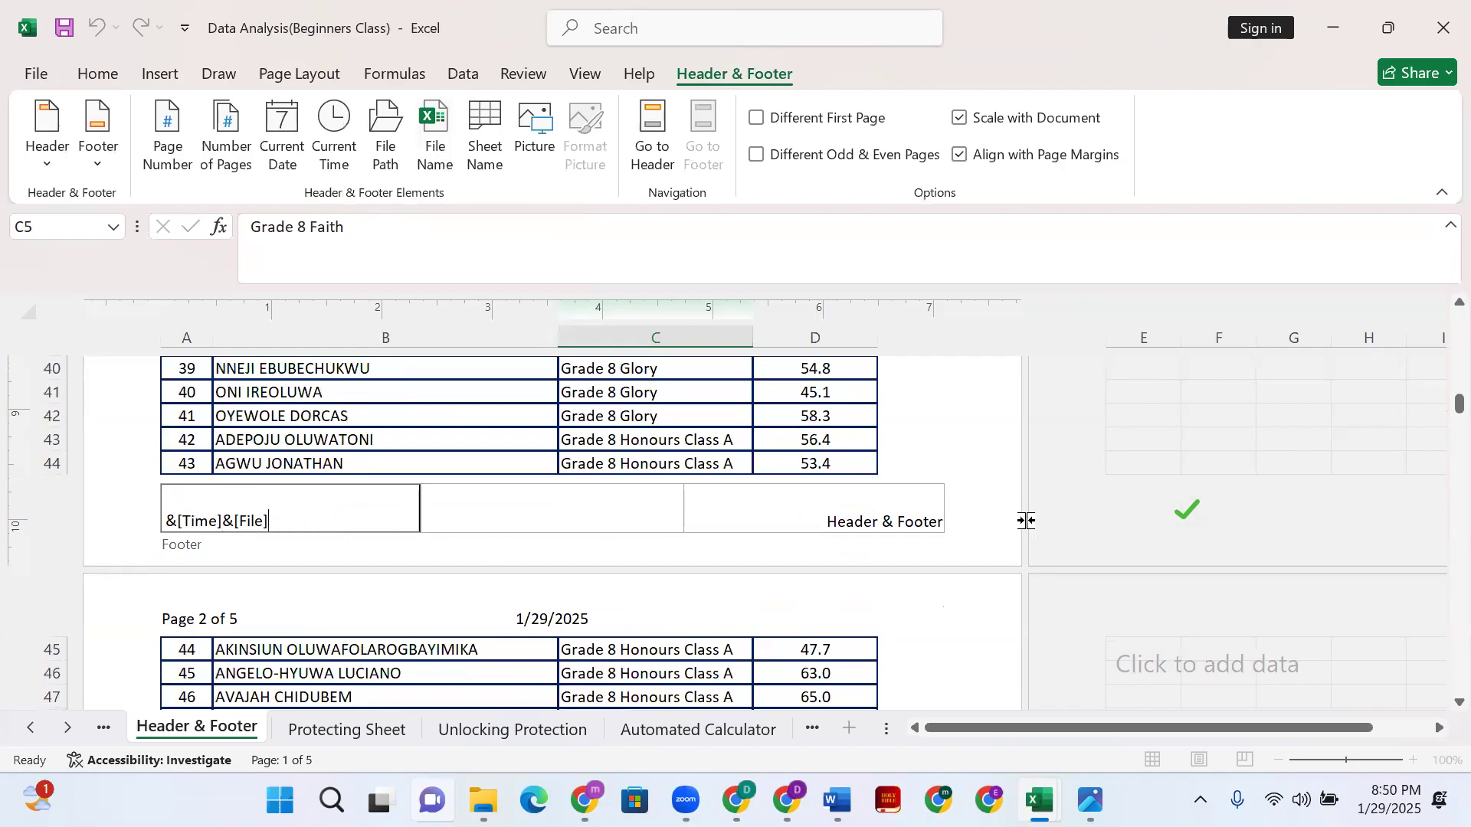
pyautogui.click(941, 551)
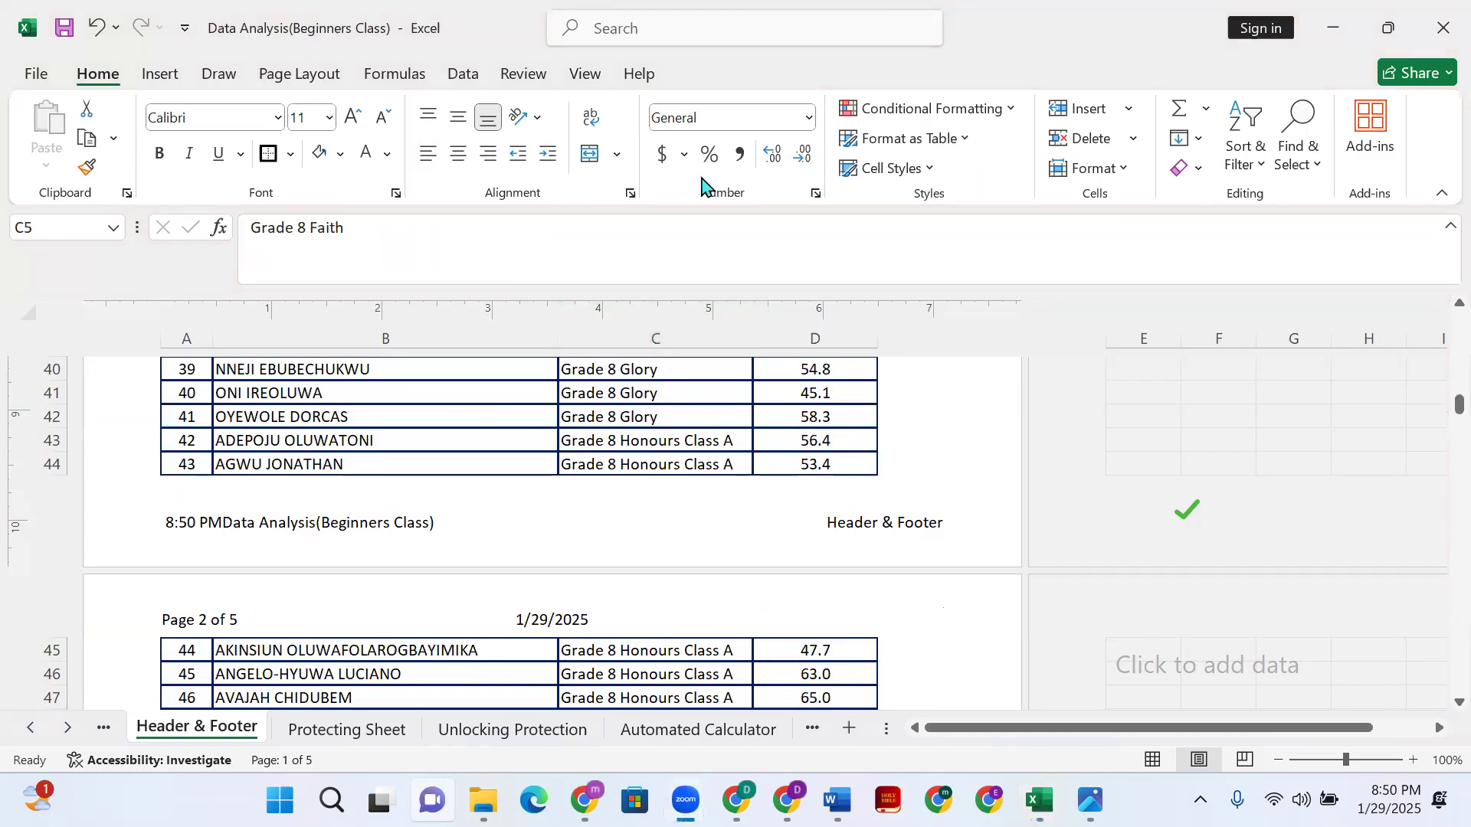
pyautogui.scroll(10, 436, 557)
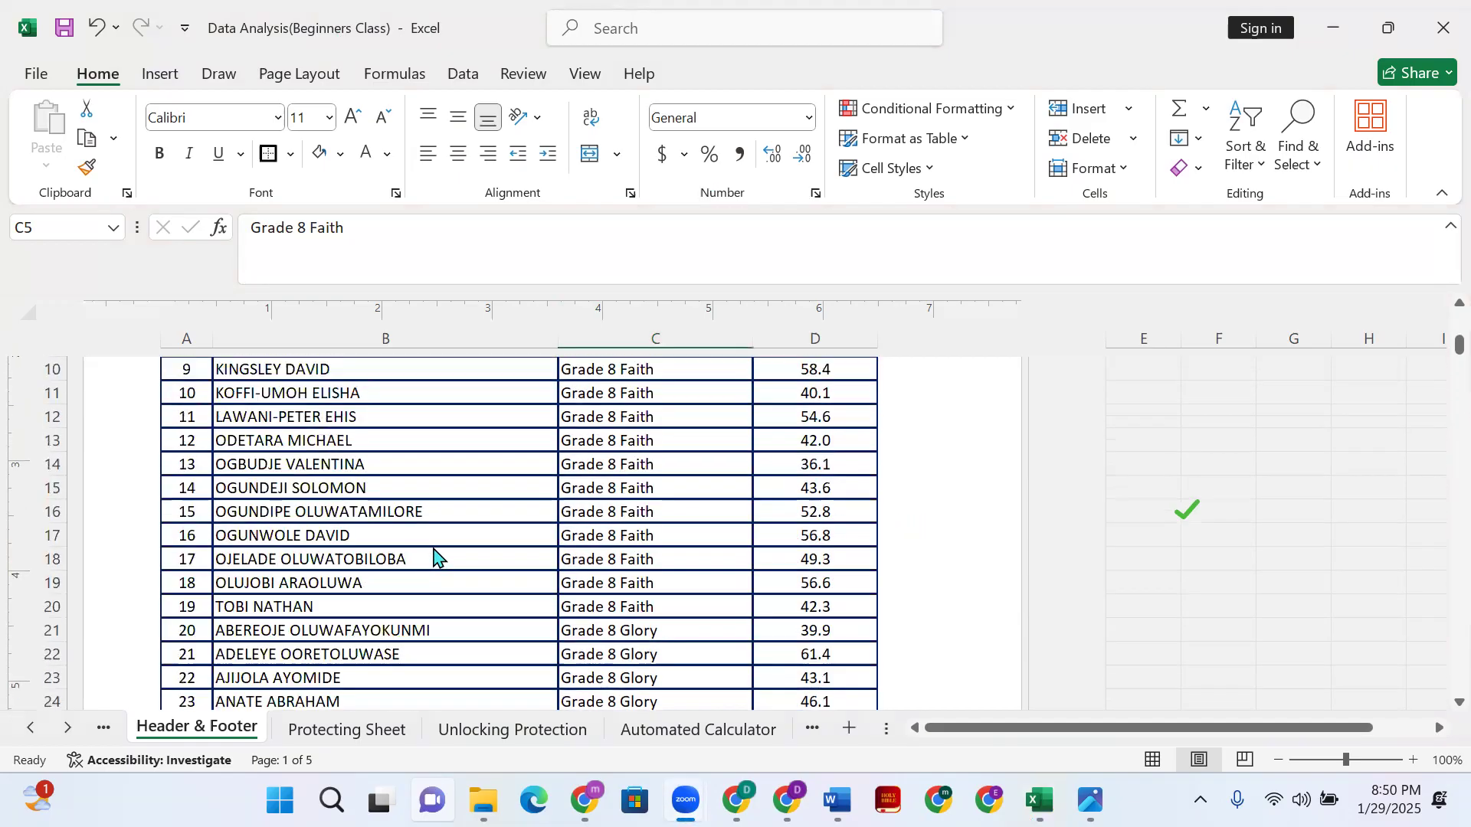
# - Switch the class list sheet back to Normal view
pyautogui.scroll(4, 434, 557)
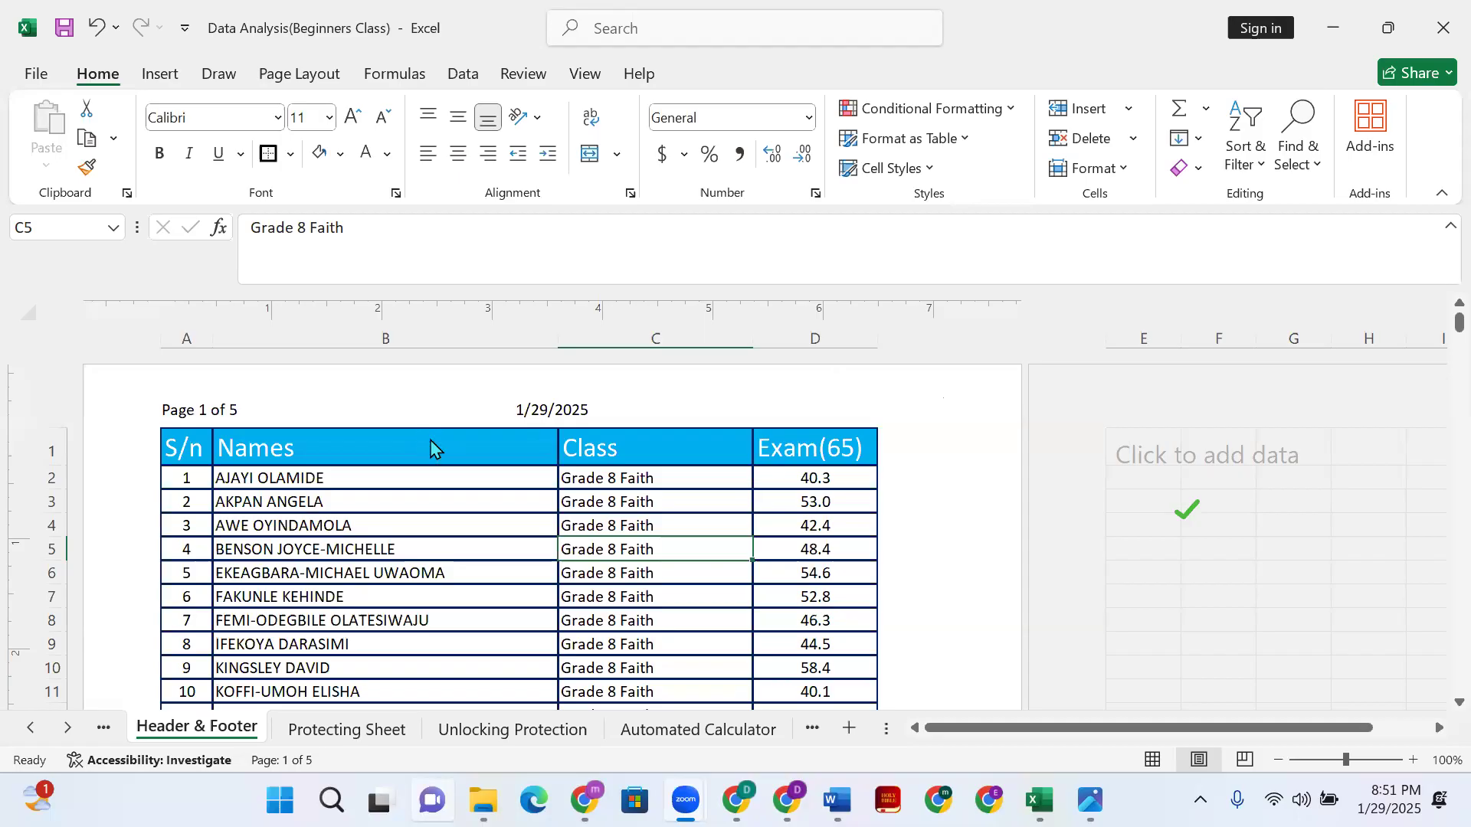
pyautogui.click(107, 53)
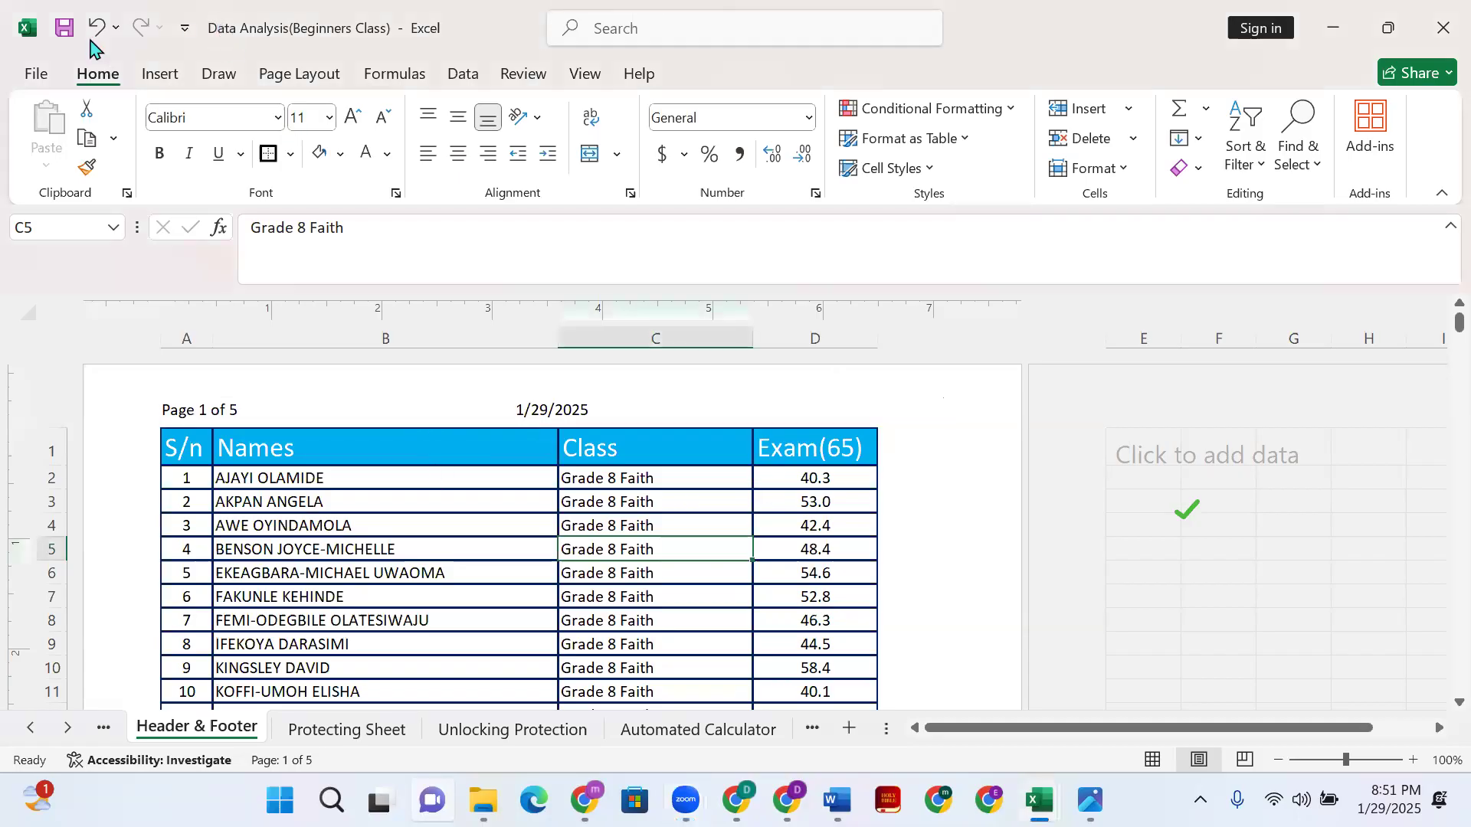
pyautogui.click(94, 29)
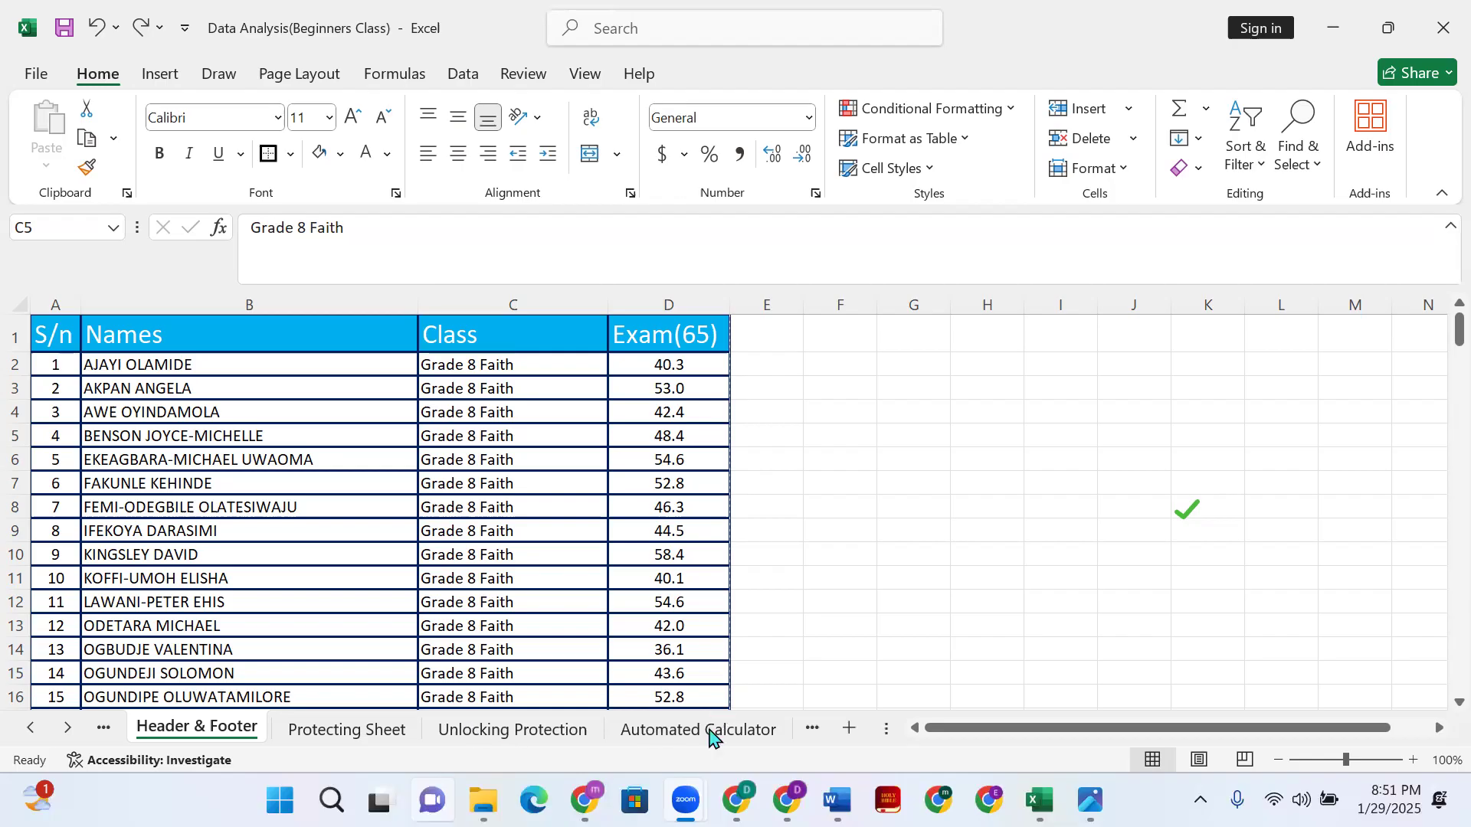
# - On the Automated Calculator sheet, clear the quantities purchased in C2:C12
pyautogui.click(711, 735)
pyautogui.click(713, 735)
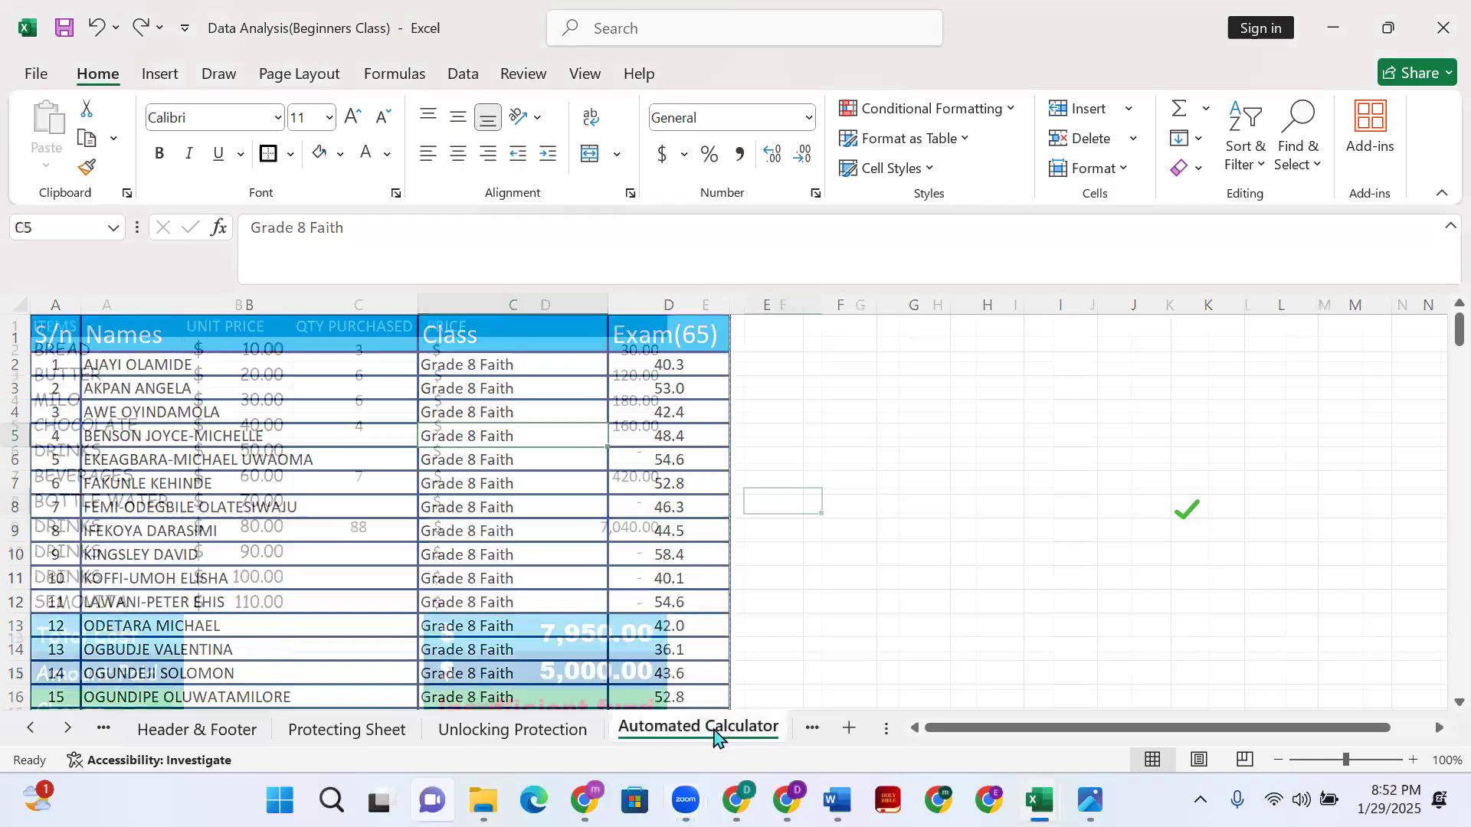
pyautogui.click(568, 358)
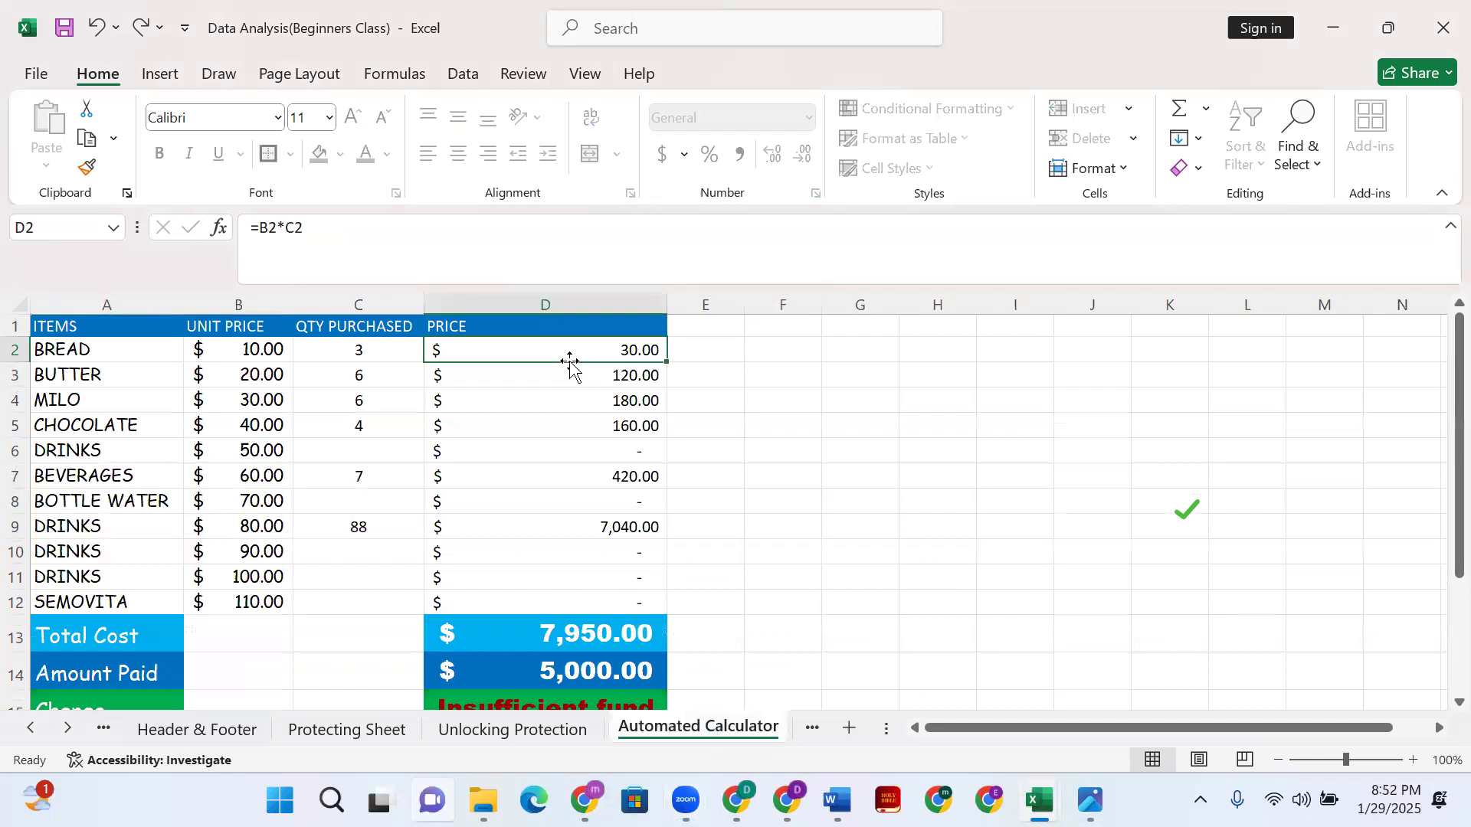
pyautogui.click(334, 349)
pyautogui.keyDown('shift'); pyautogui.click(398, 605); pyautogui.keyUp('shift')
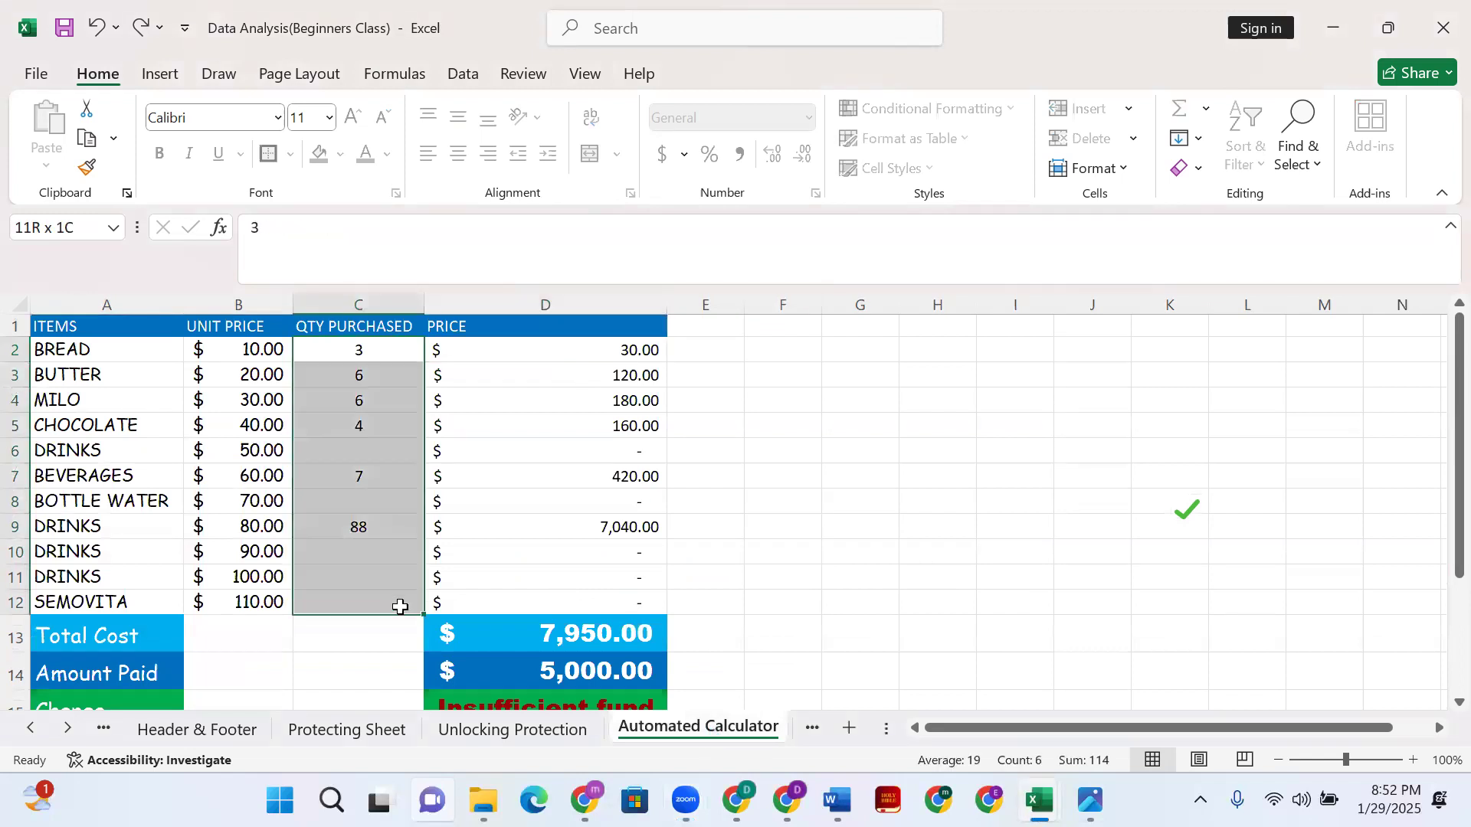
pyautogui.press('Delete')
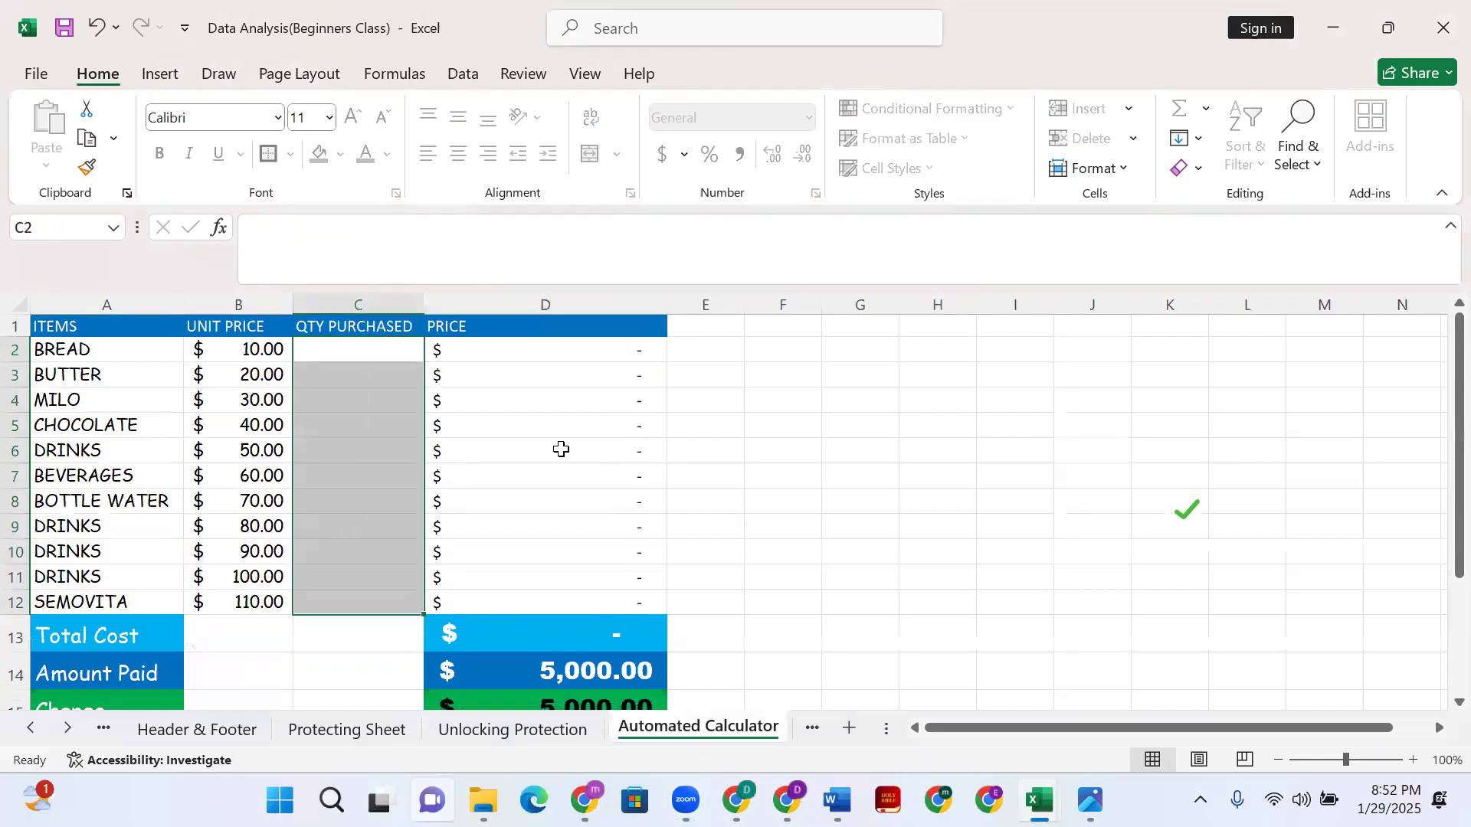
# - Clear the Amount Paid in D14 and check the recalculated Change in D15
pyautogui.scroll(-2, 548, 644)
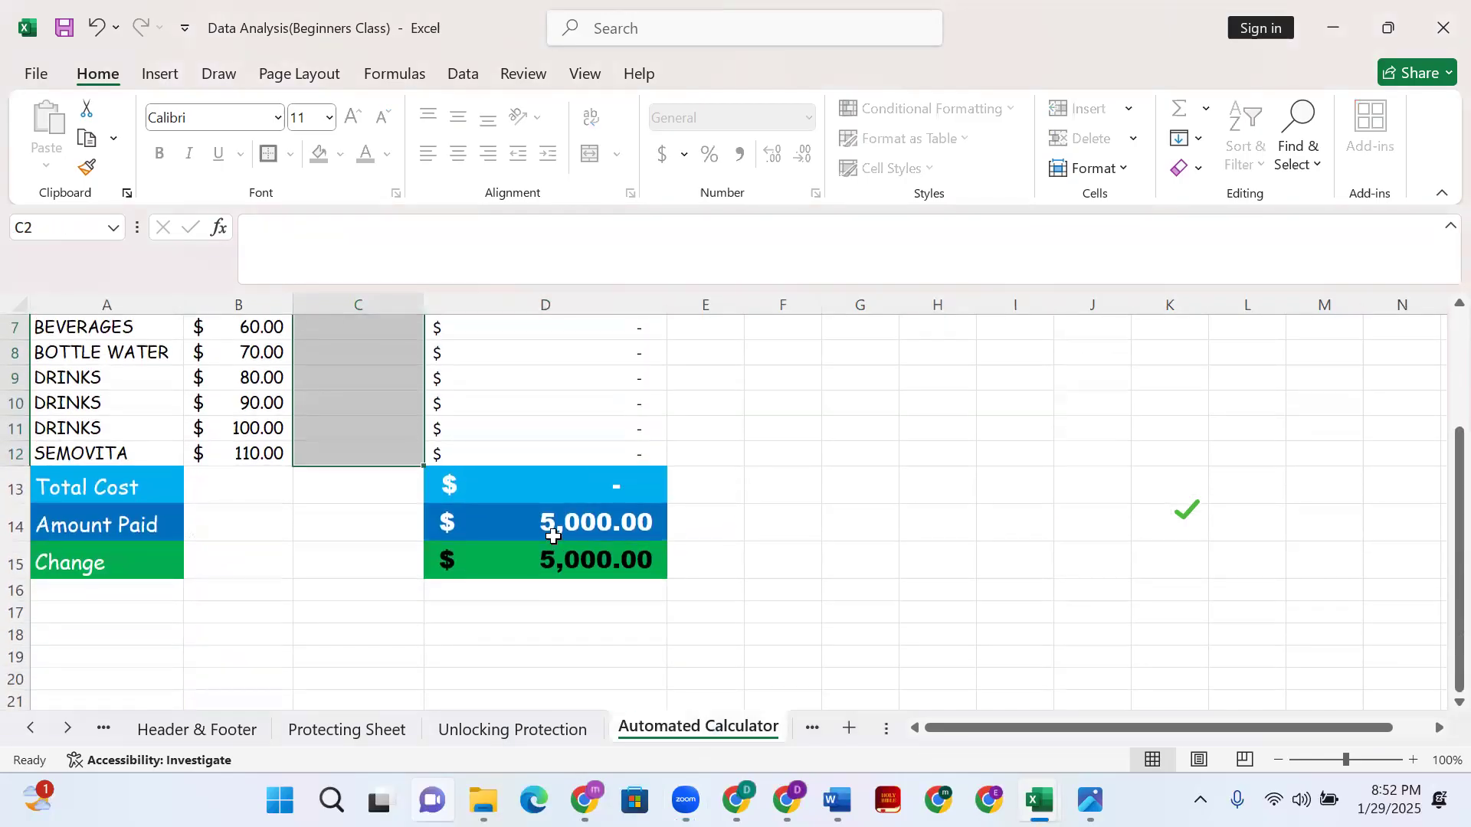
pyautogui.click(555, 565)
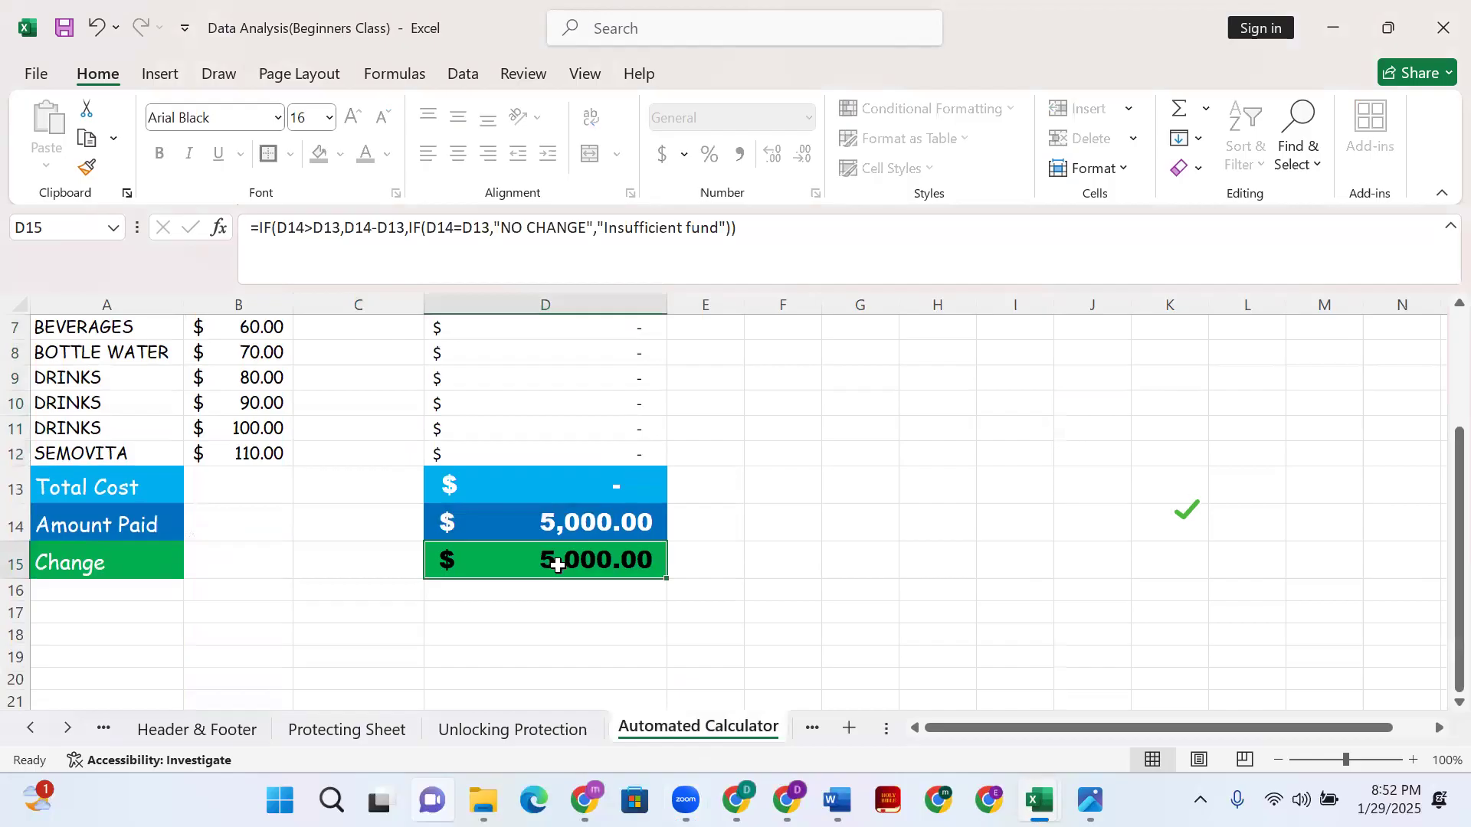
pyautogui.scroll(2, 557, 566)
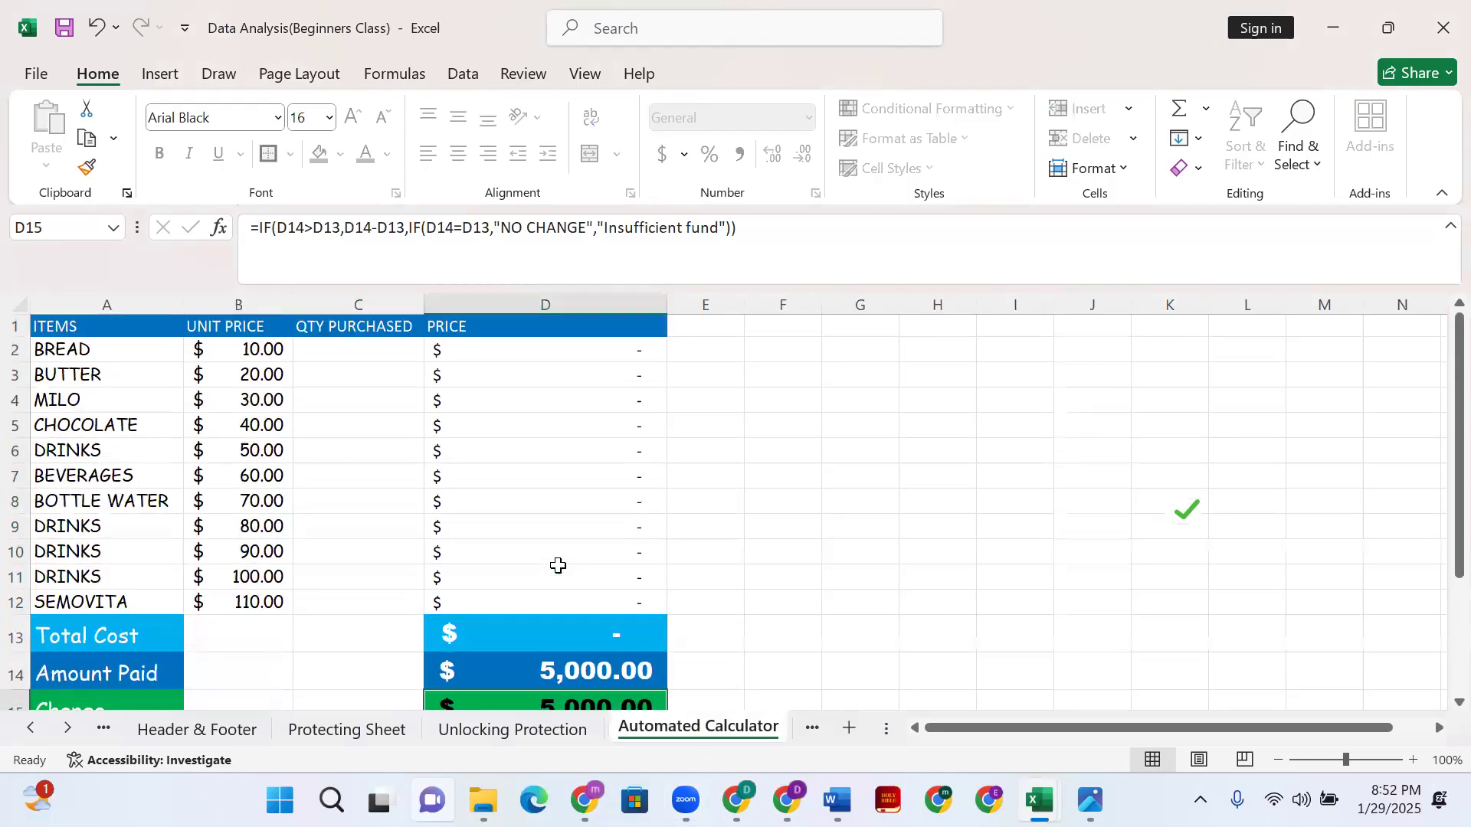
pyautogui.click(556, 677)
pyautogui.press('Delete')
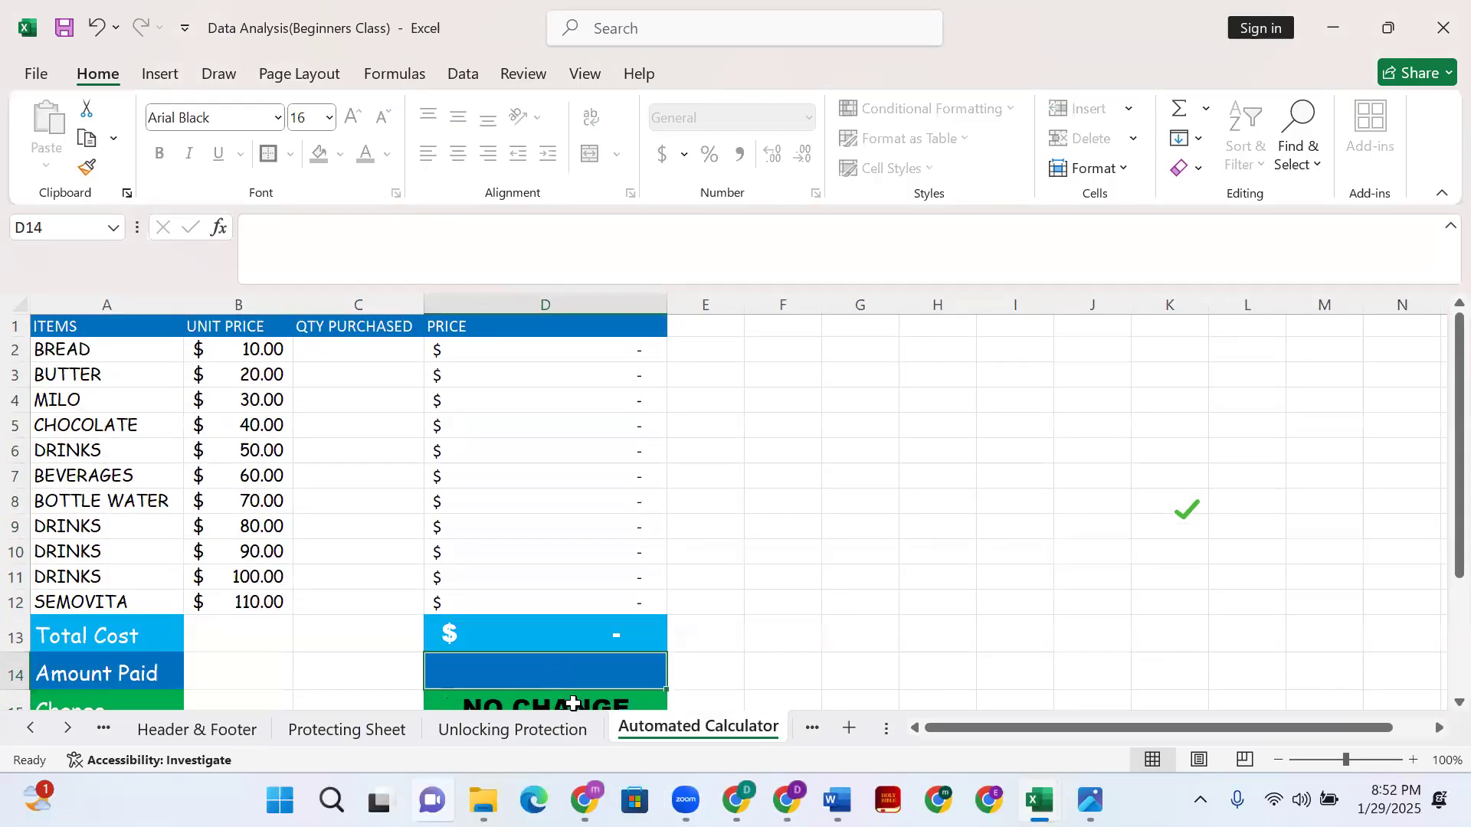
pyautogui.click(575, 701)
pyautogui.click(505, 439)
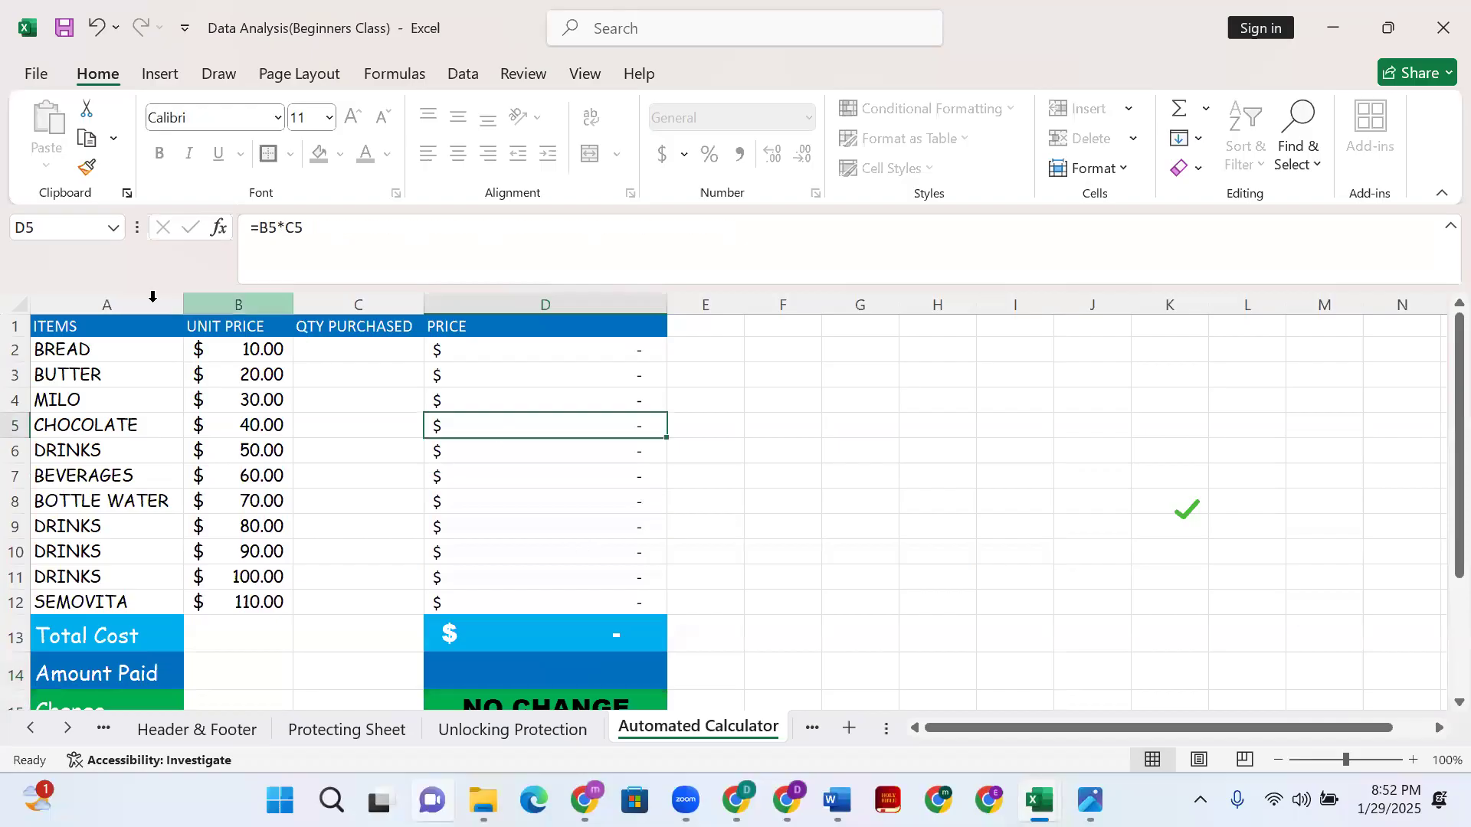
pyautogui.click(337, 353)
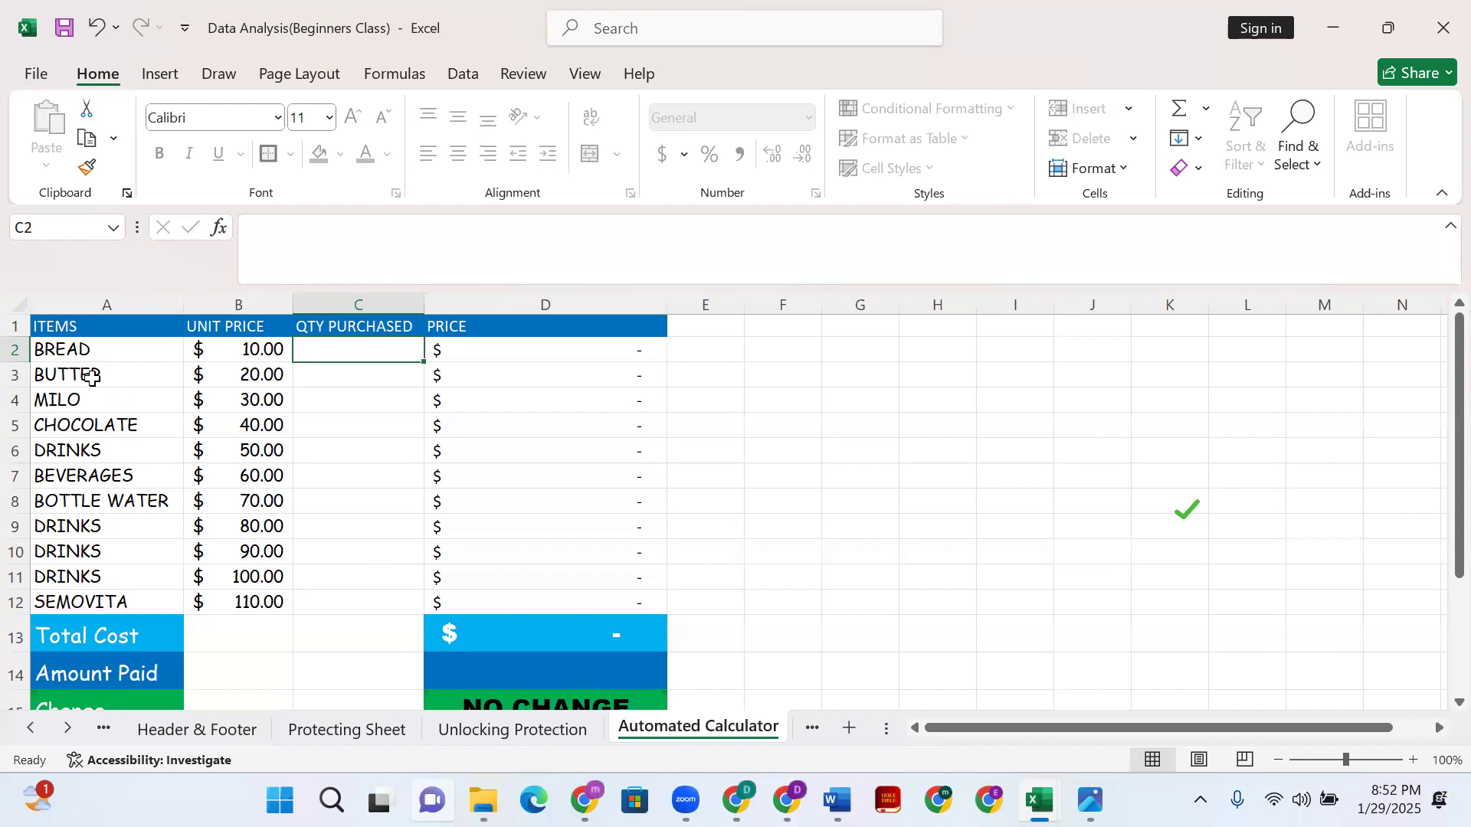
pyautogui.moveTo(98, 349); pyautogui.dragTo(108, 592)
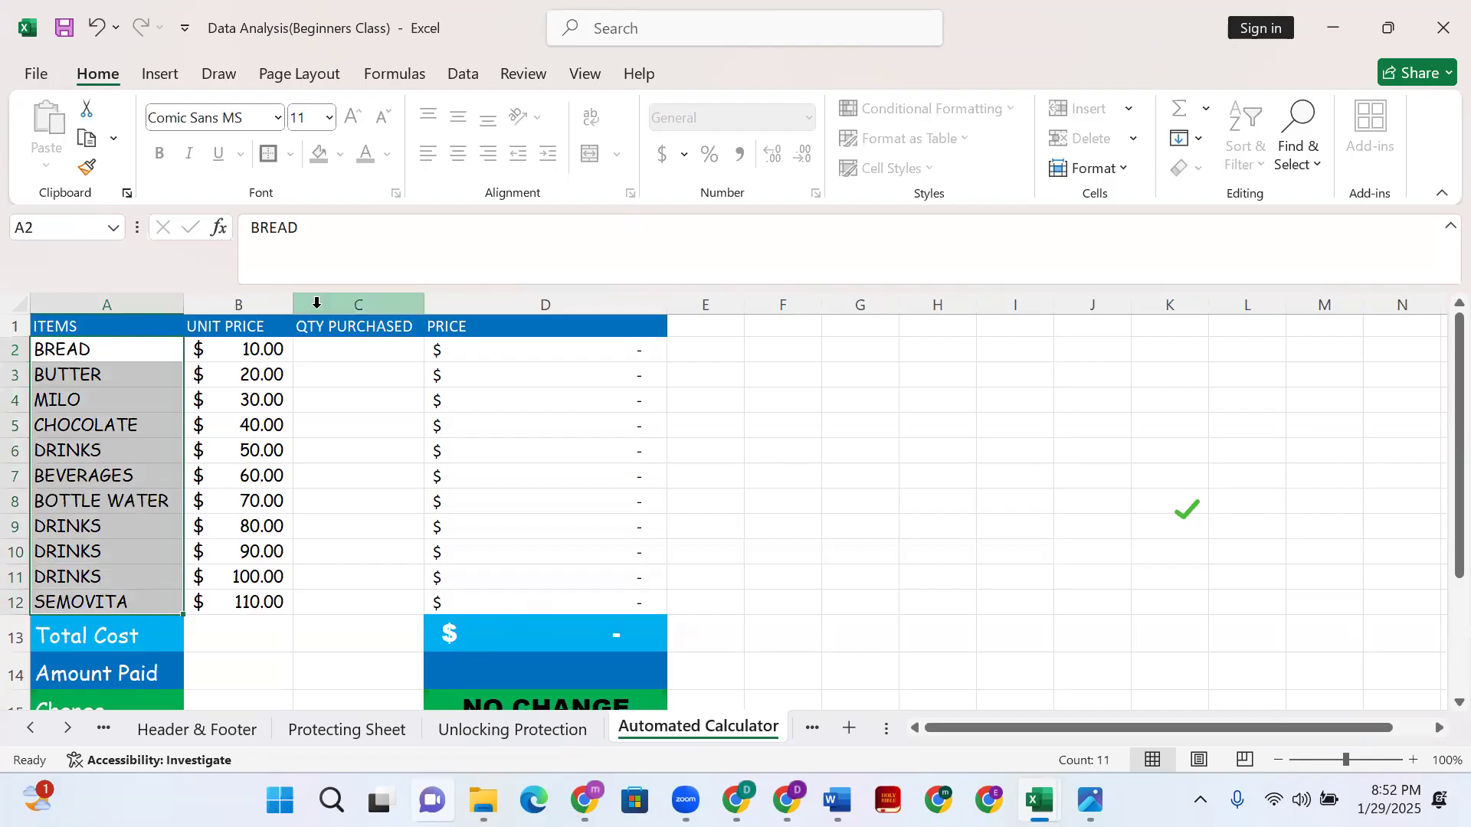
pyautogui.click(197, 348)
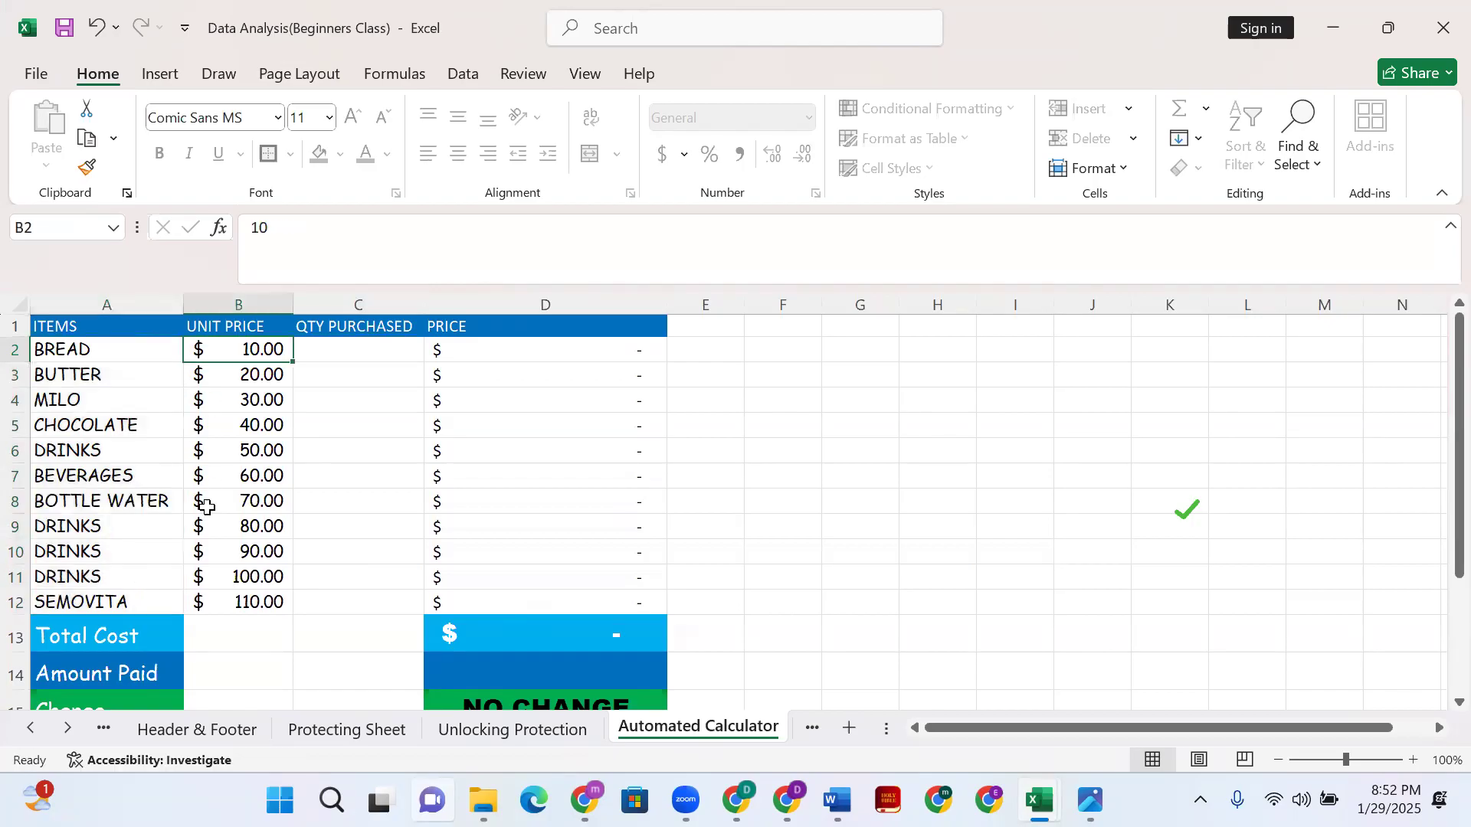
pyautogui.keyDown('shift'); pyautogui.click(246, 605); pyautogui.keyUp('shift')
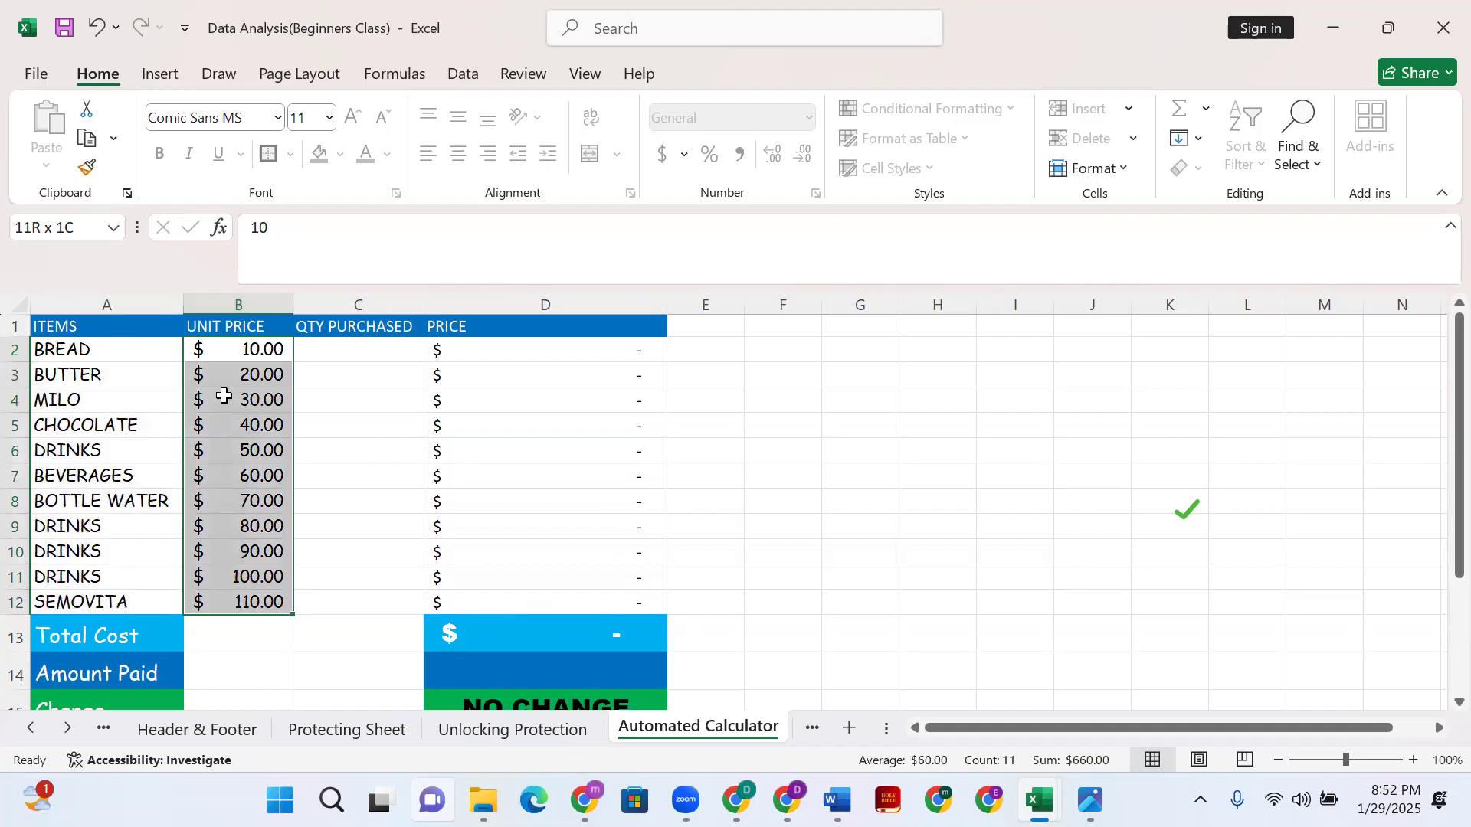
pyautogui.click(53, 354)
pyautogui.doubleClick(52, 354)
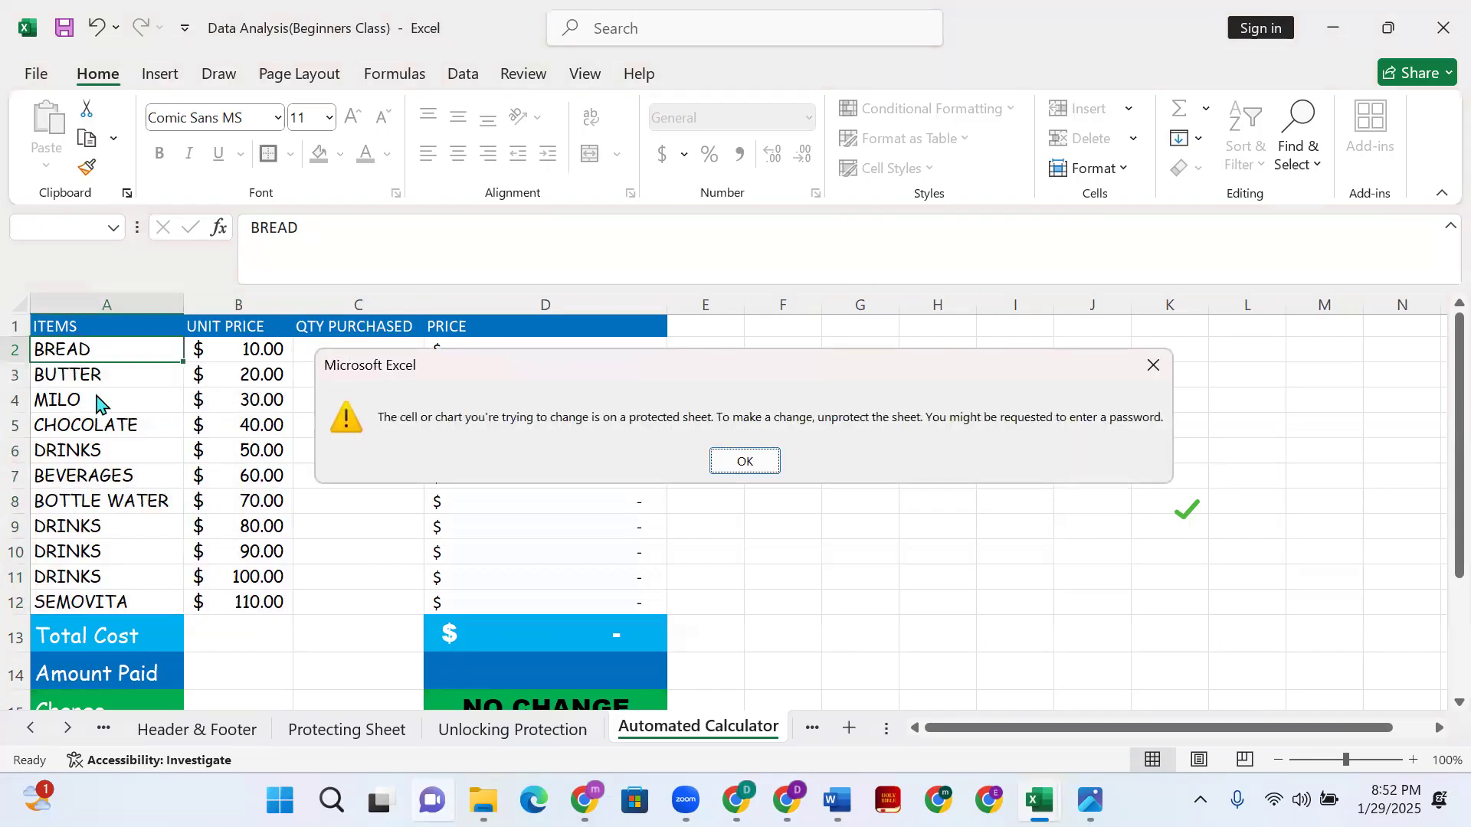
pyautogui.click(740, 463)
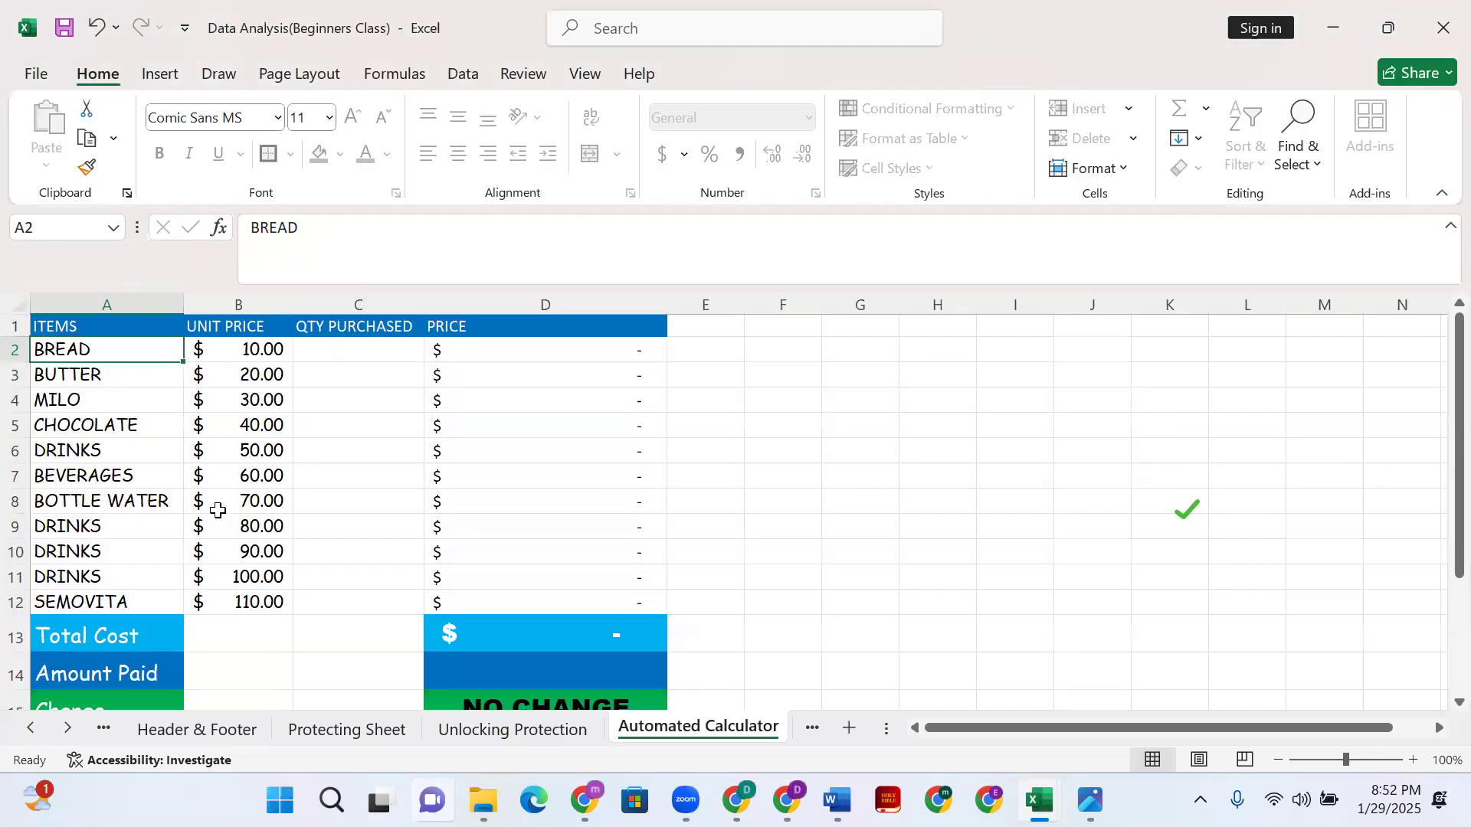
pyautogui.keyDown('shift'); pyautogui.click(282, 603); pyautogui.keyUp('shift')
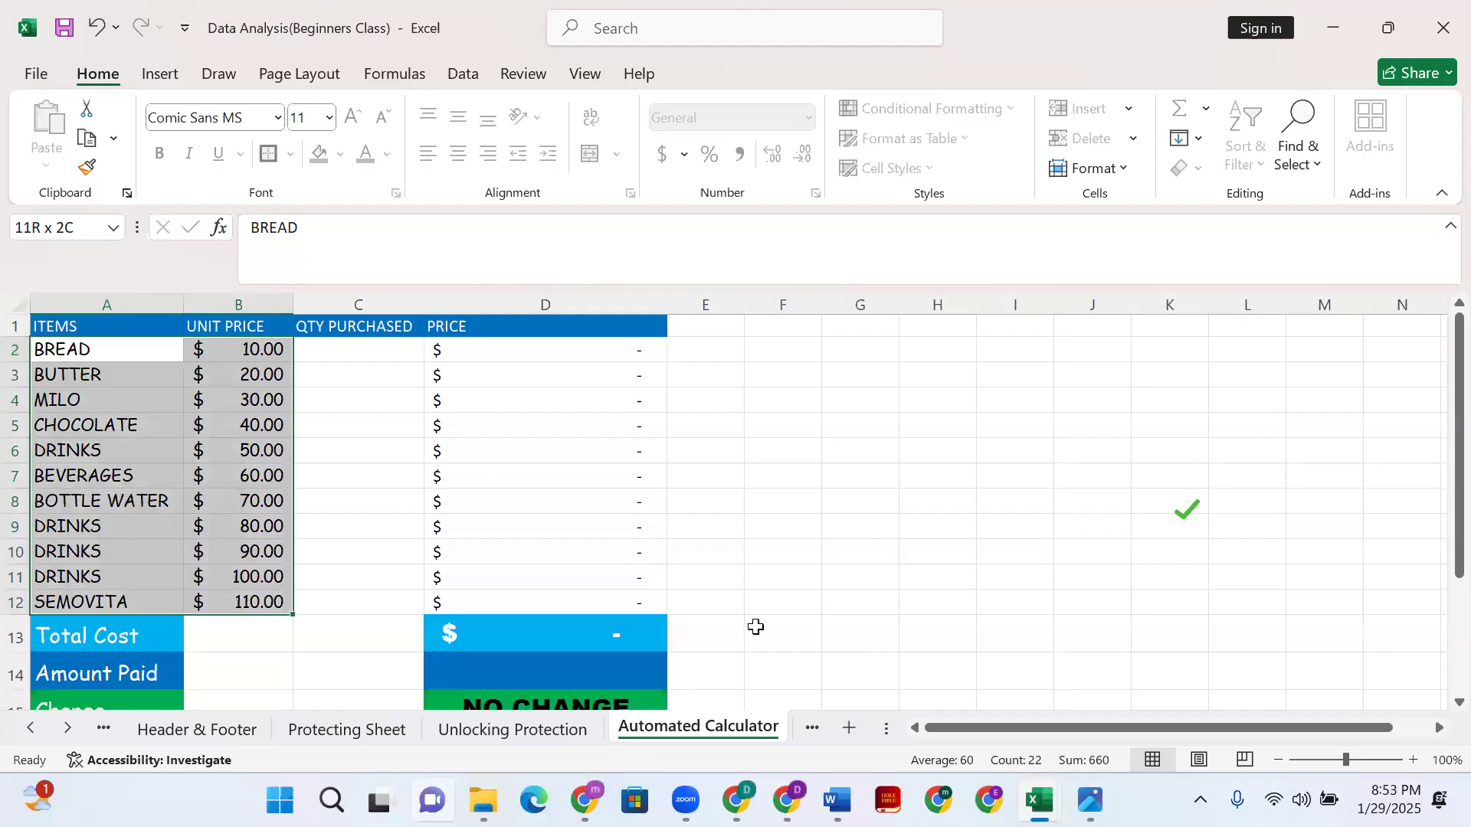
pyautogui.click(770, 469)
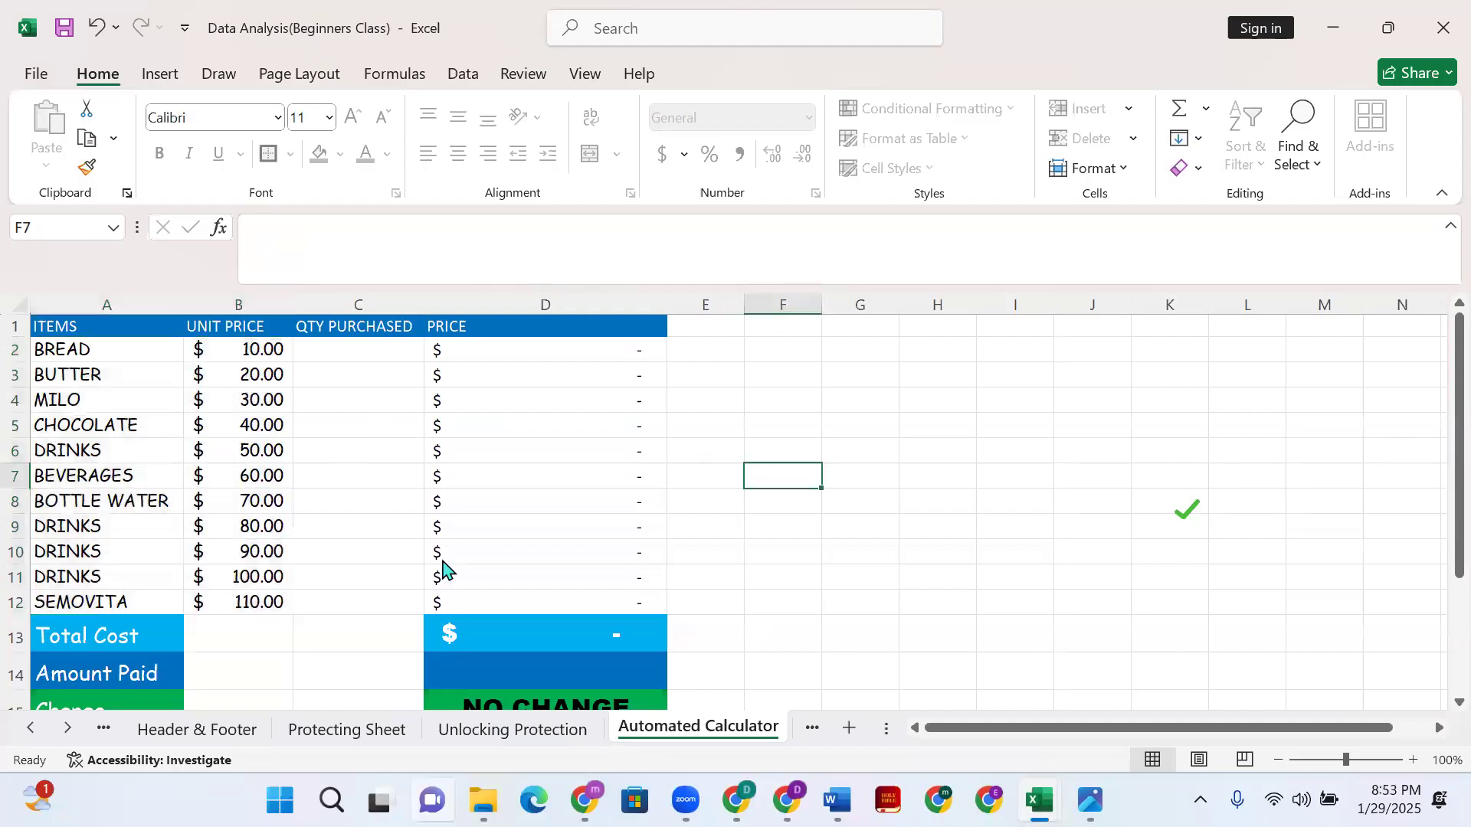
pyautogui.click(46, 349)
pyautogui.keyDown('shift'); pyautogui.click(289, 601); pyautogui.keyUp('shift')
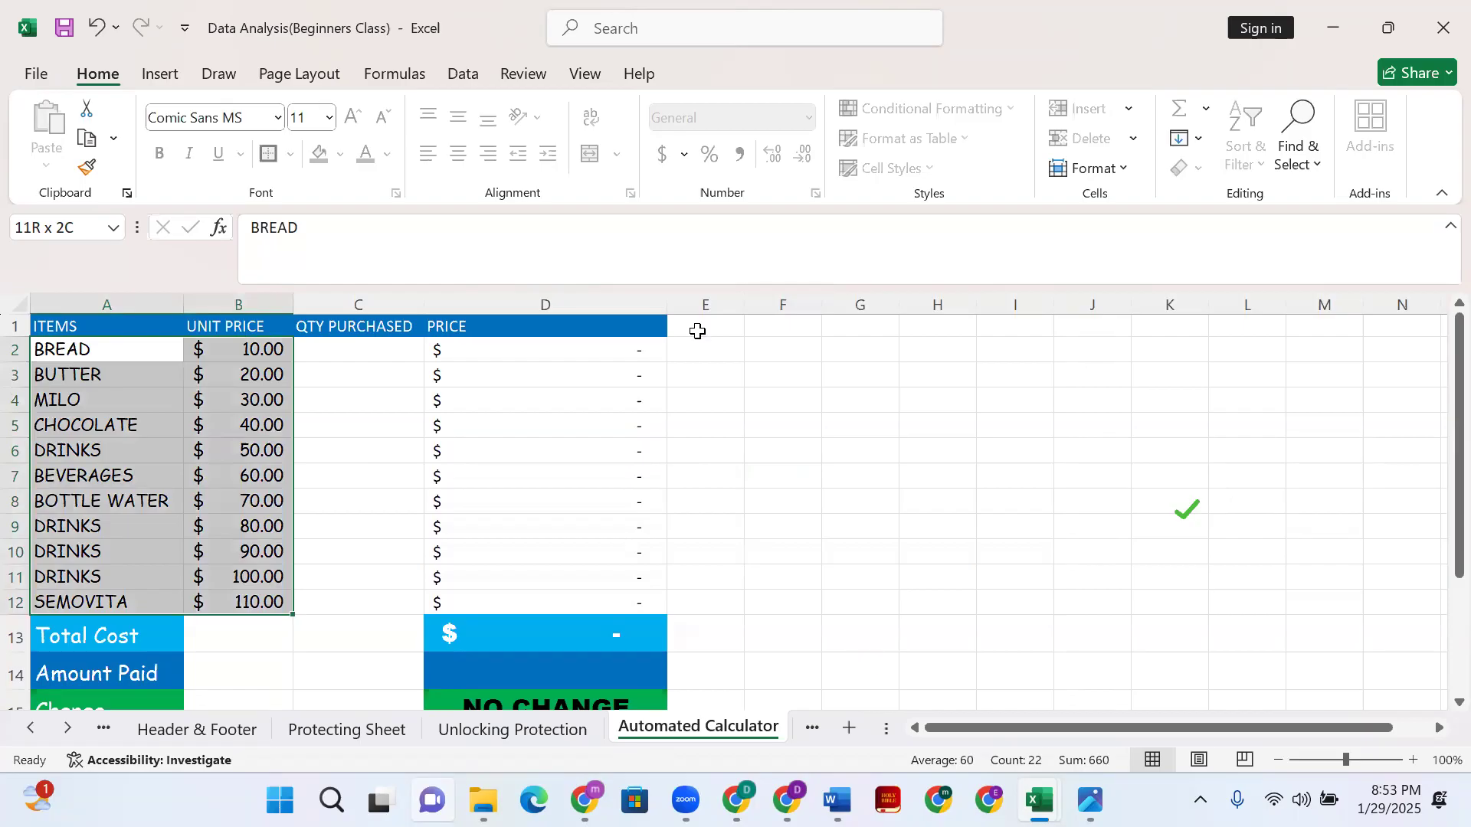
# - Unprotect the Automated Calculator sheet by entering its password
pyautogui.rightClick(707, 727)
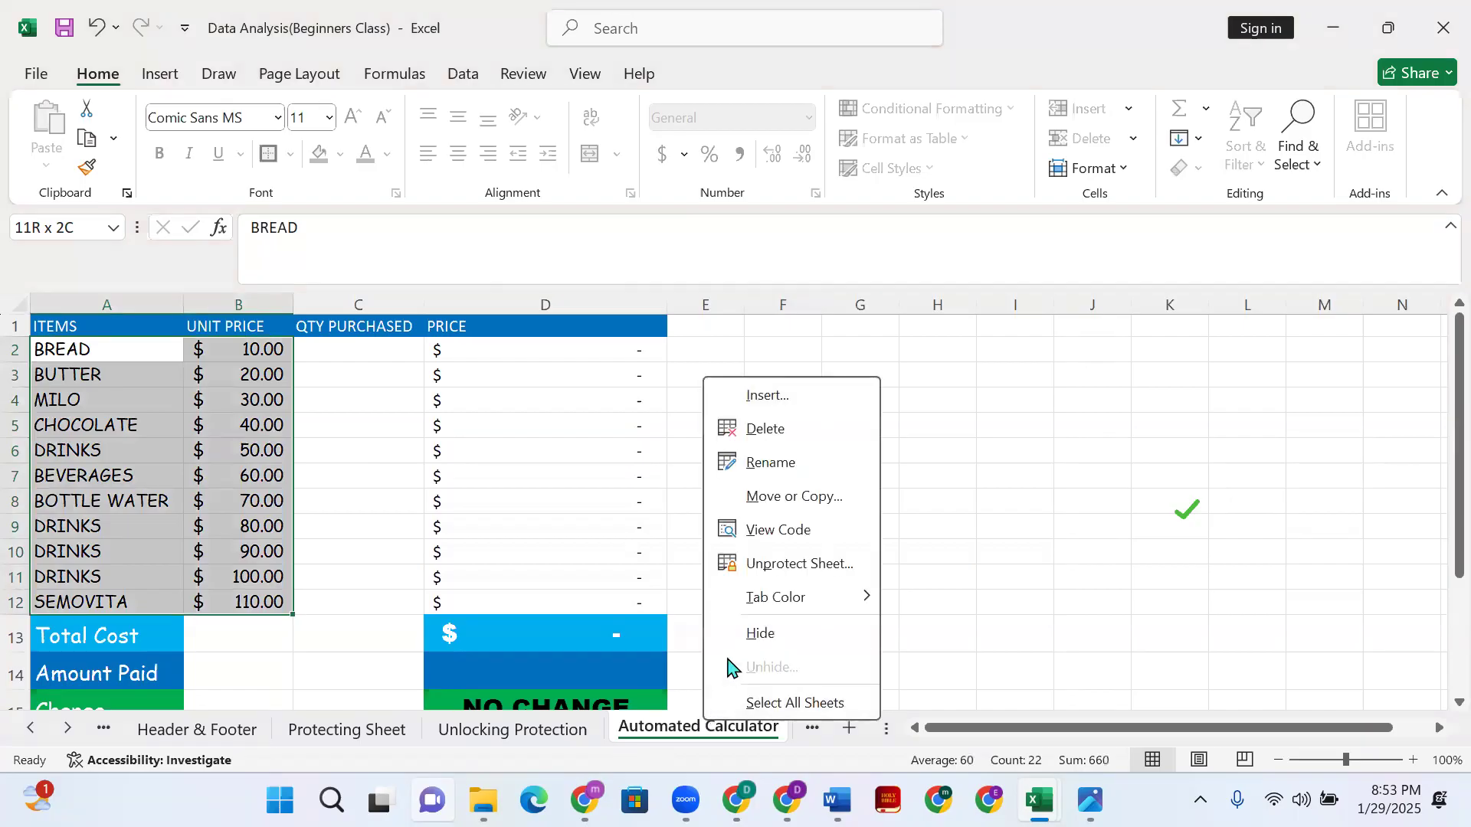
pyautogui.click(766, 563)
pyautogui.write('123')
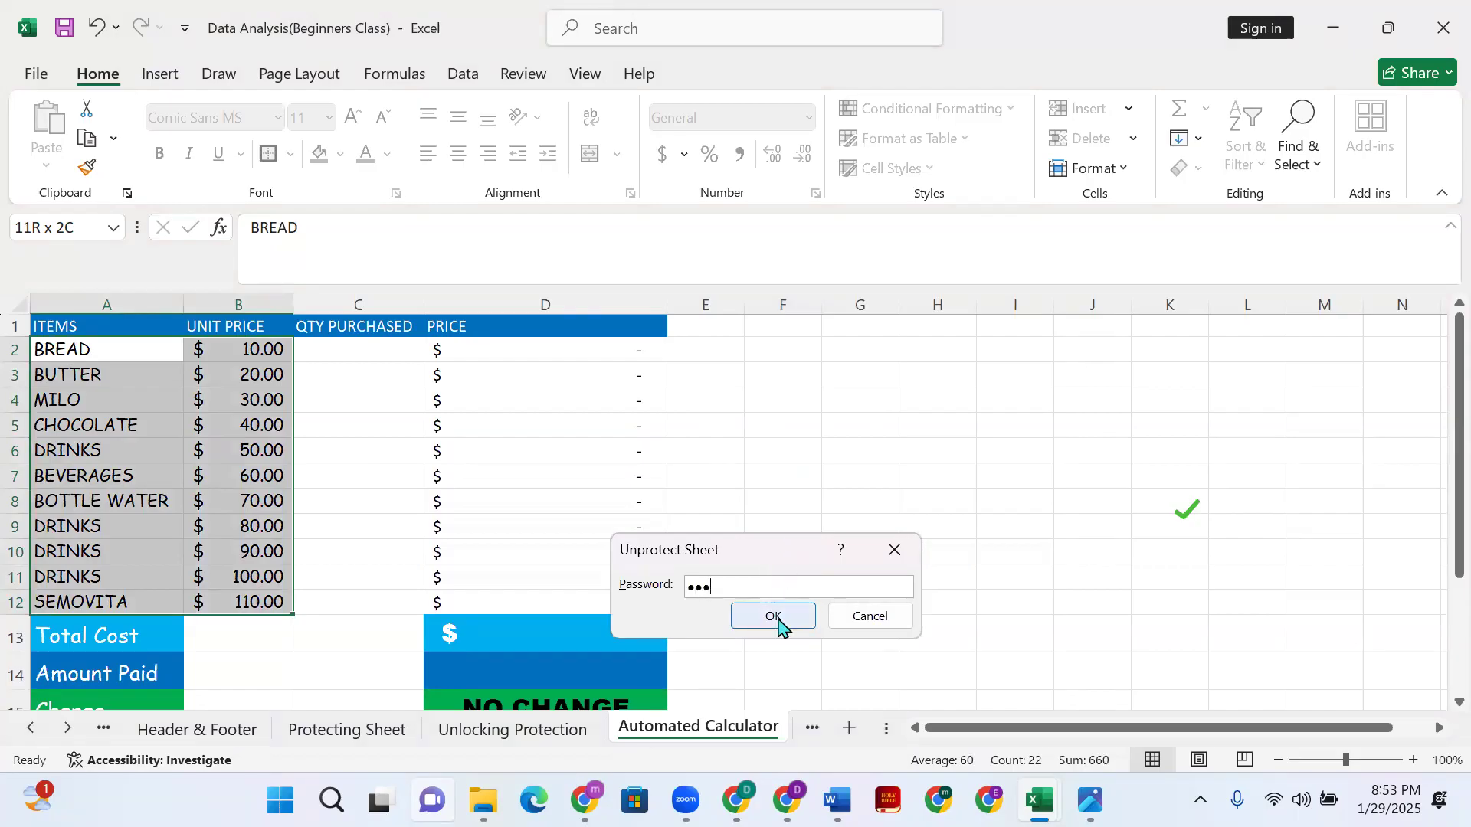
pyautogui.click(775, 617)
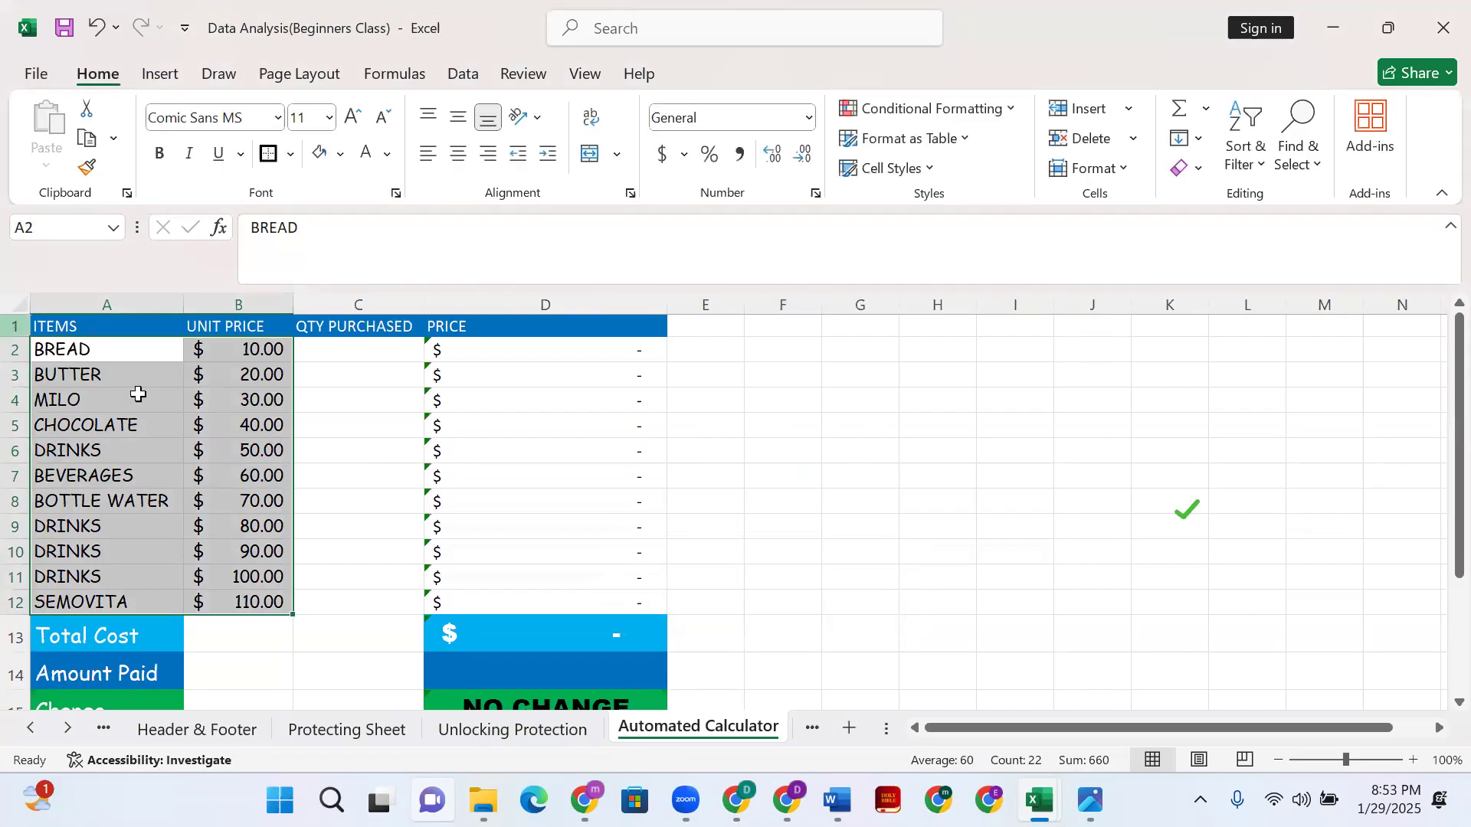
# - Test-edit CHOCOLATE's unit price in B5 to confirm the sheet is editable
pyautogui.click(207, 429)
pyautogui.write('jk')
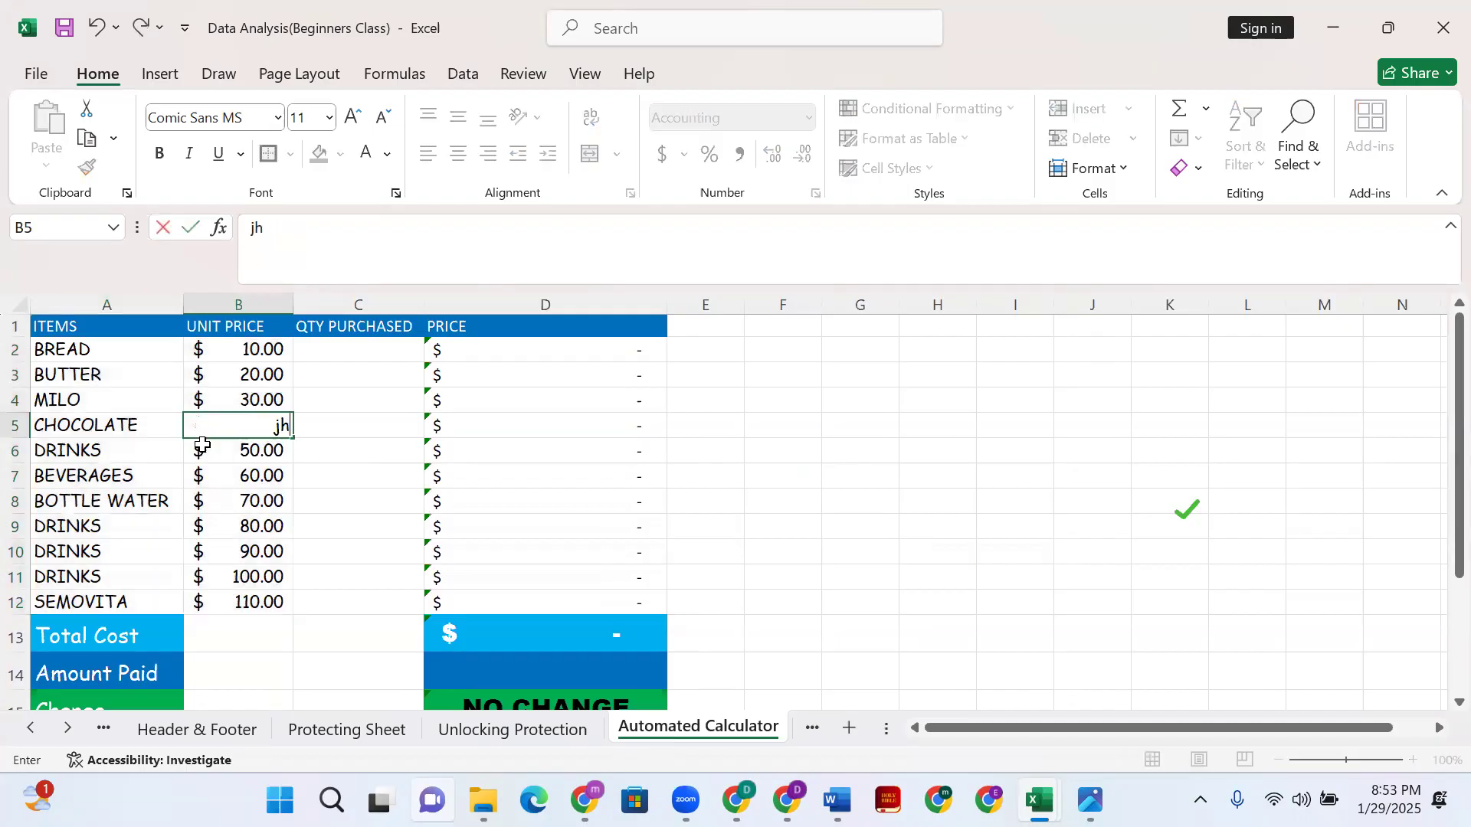
pyautogui.hotkey('ctrl', 'z')
pyautogui.write('jh')
pyautogui.click(900, 495)
# - Restore CHOCOLATE's unit price in B5 to 40 and check the Price formula in D2
pyautogui.click(274, 427)
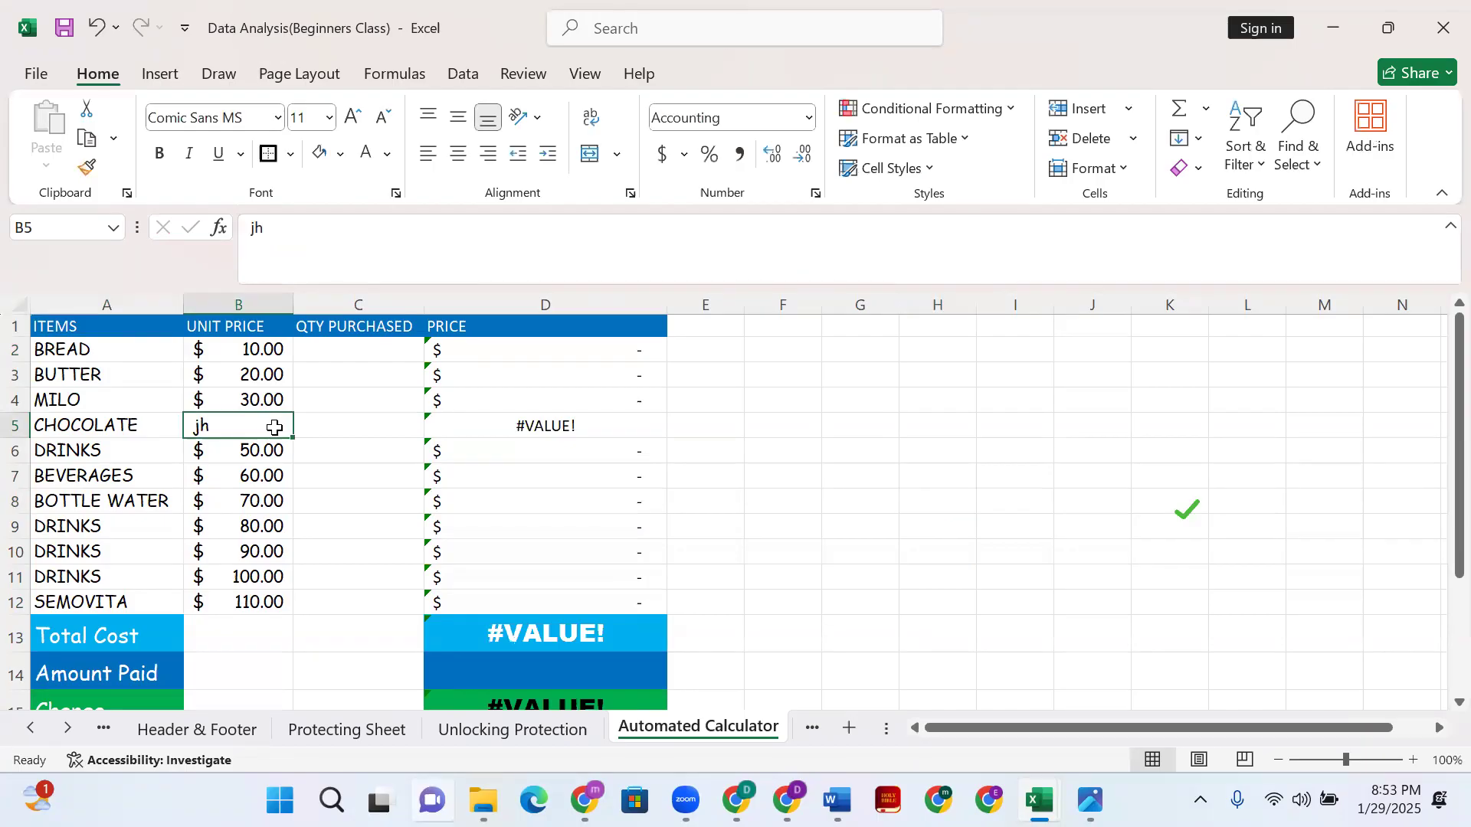
pyautogui.press('BackSpace')
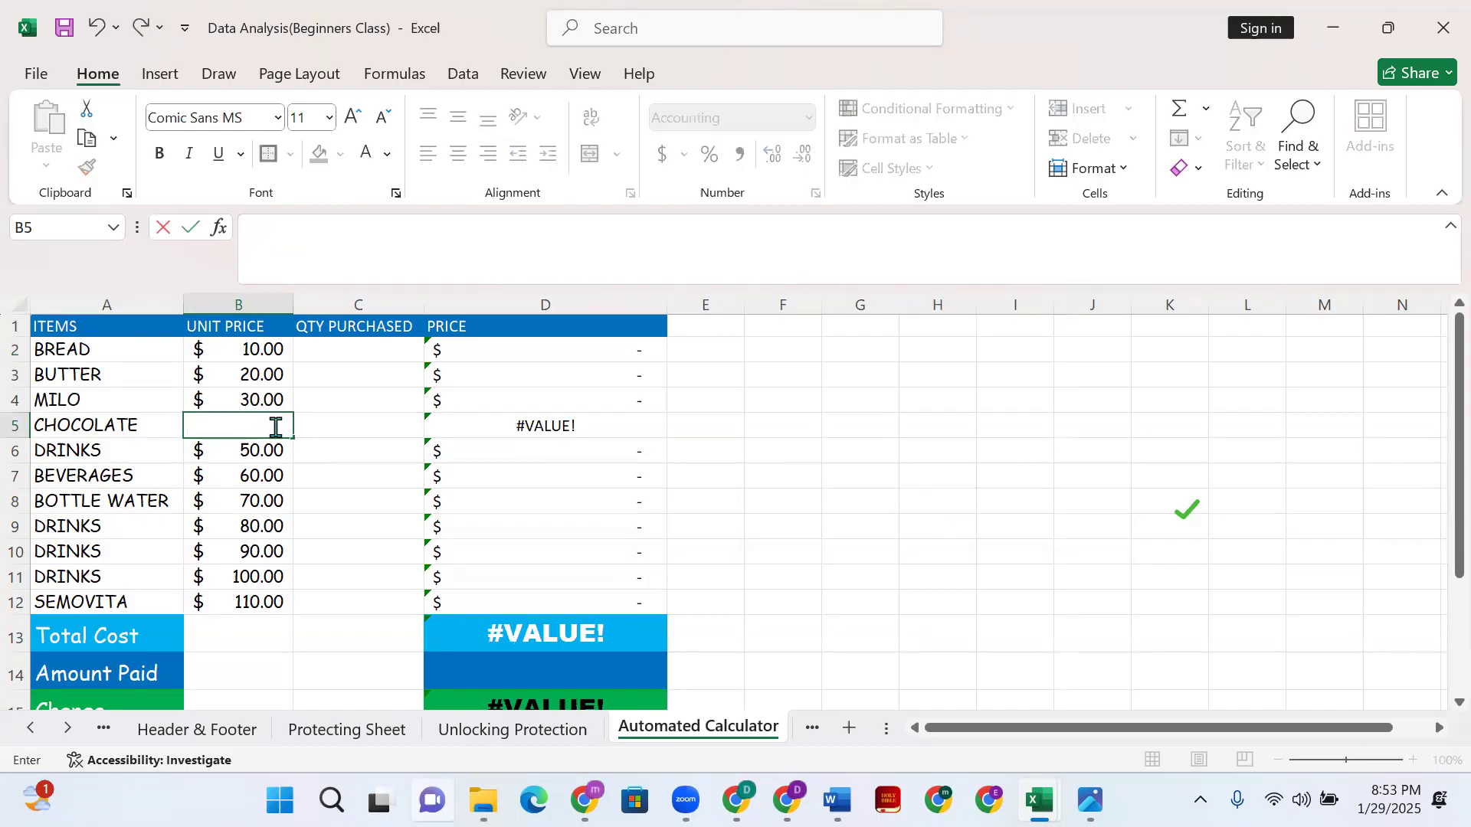
pyautogui.hotkey('ctrl', 'z')
pyautogui.hotkey('ctrl', 'z')
pyautogui.hotkey('ctrl', 'z')
pyautogui.write('40')
pyautogui.press('Return')
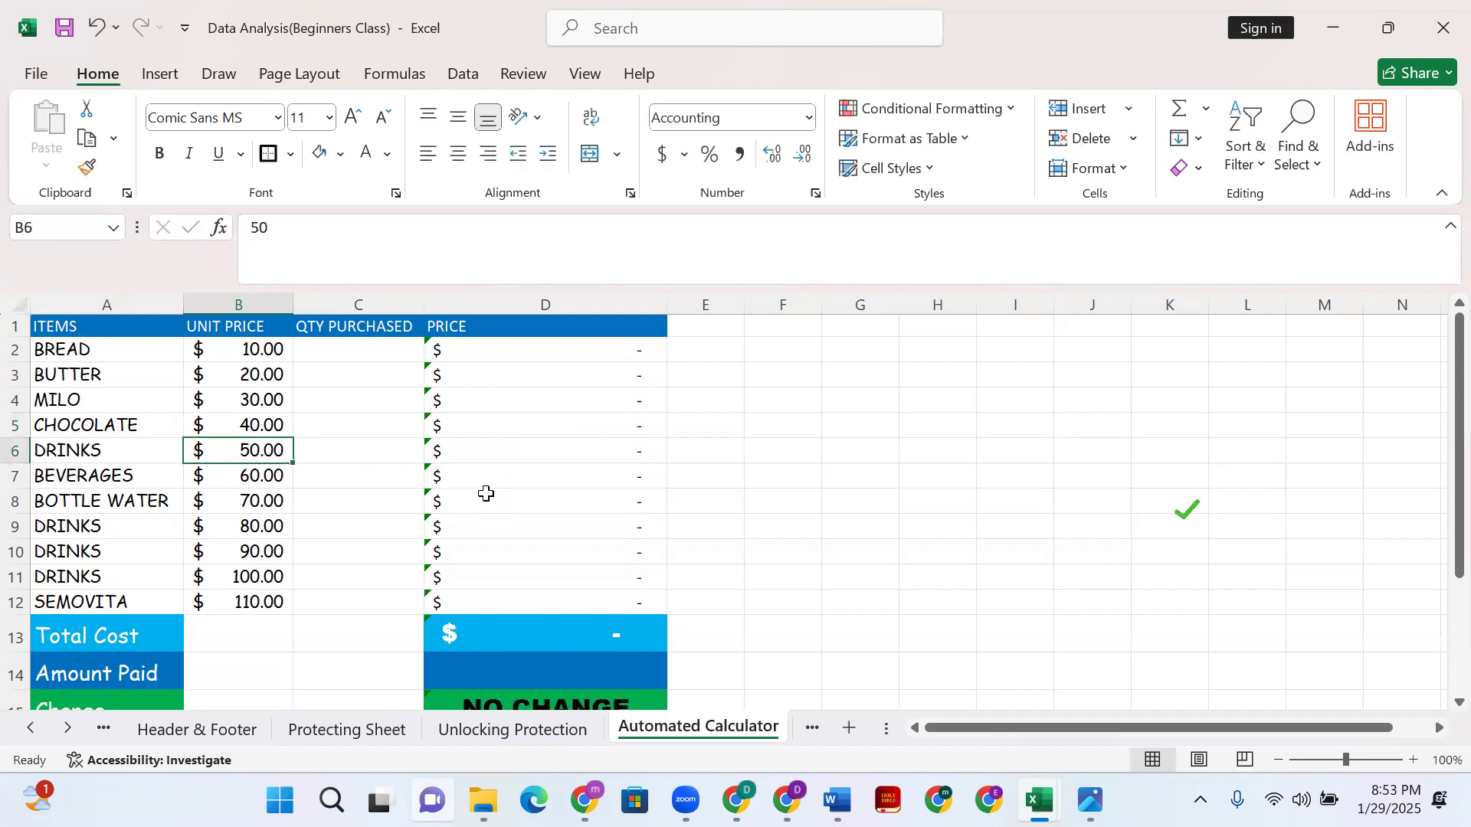
pyautogui.click(879, 456)
pyautogui.click(461, 347)
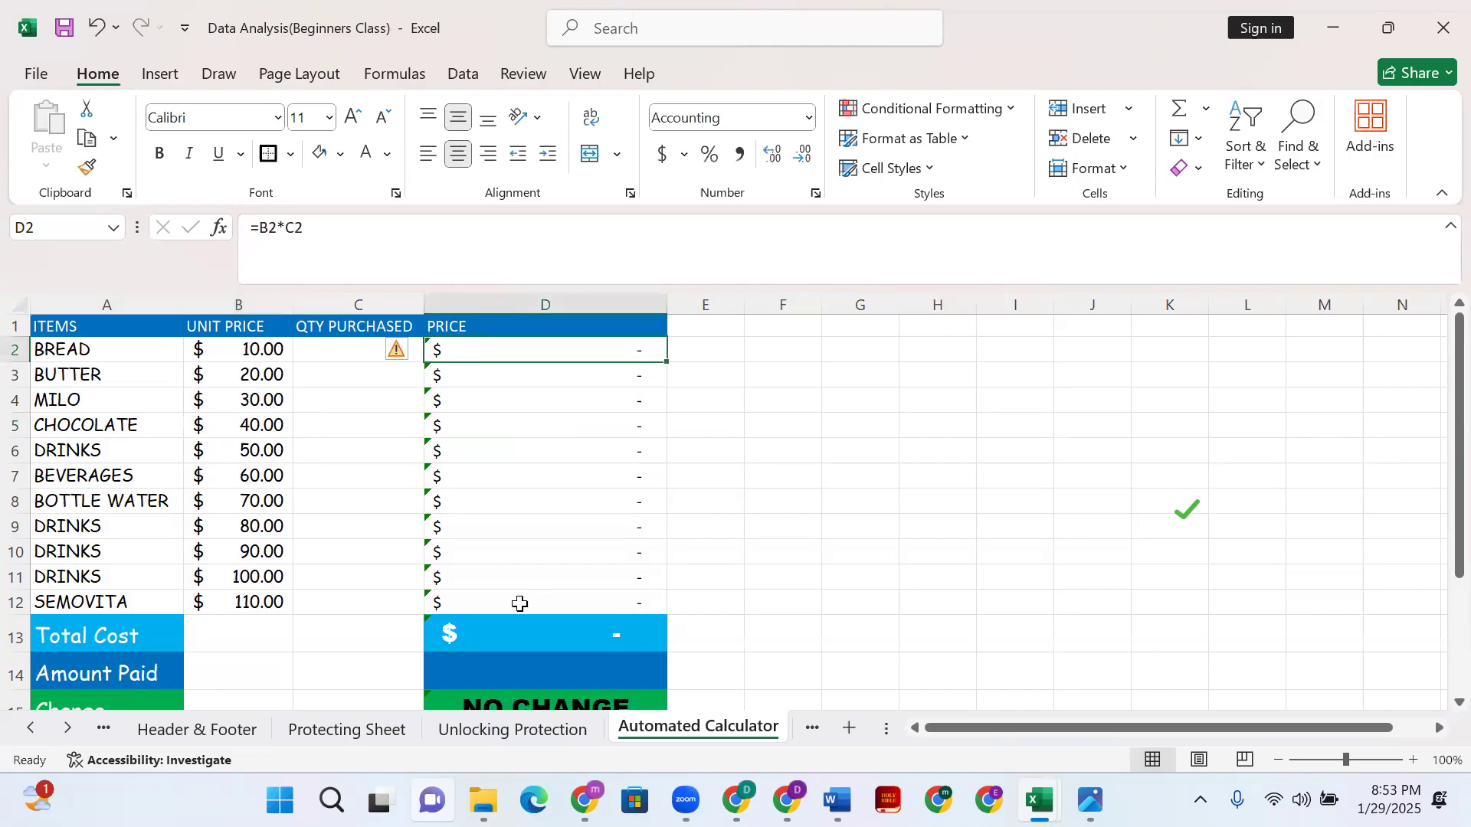
pyautogui.click(826, 333)
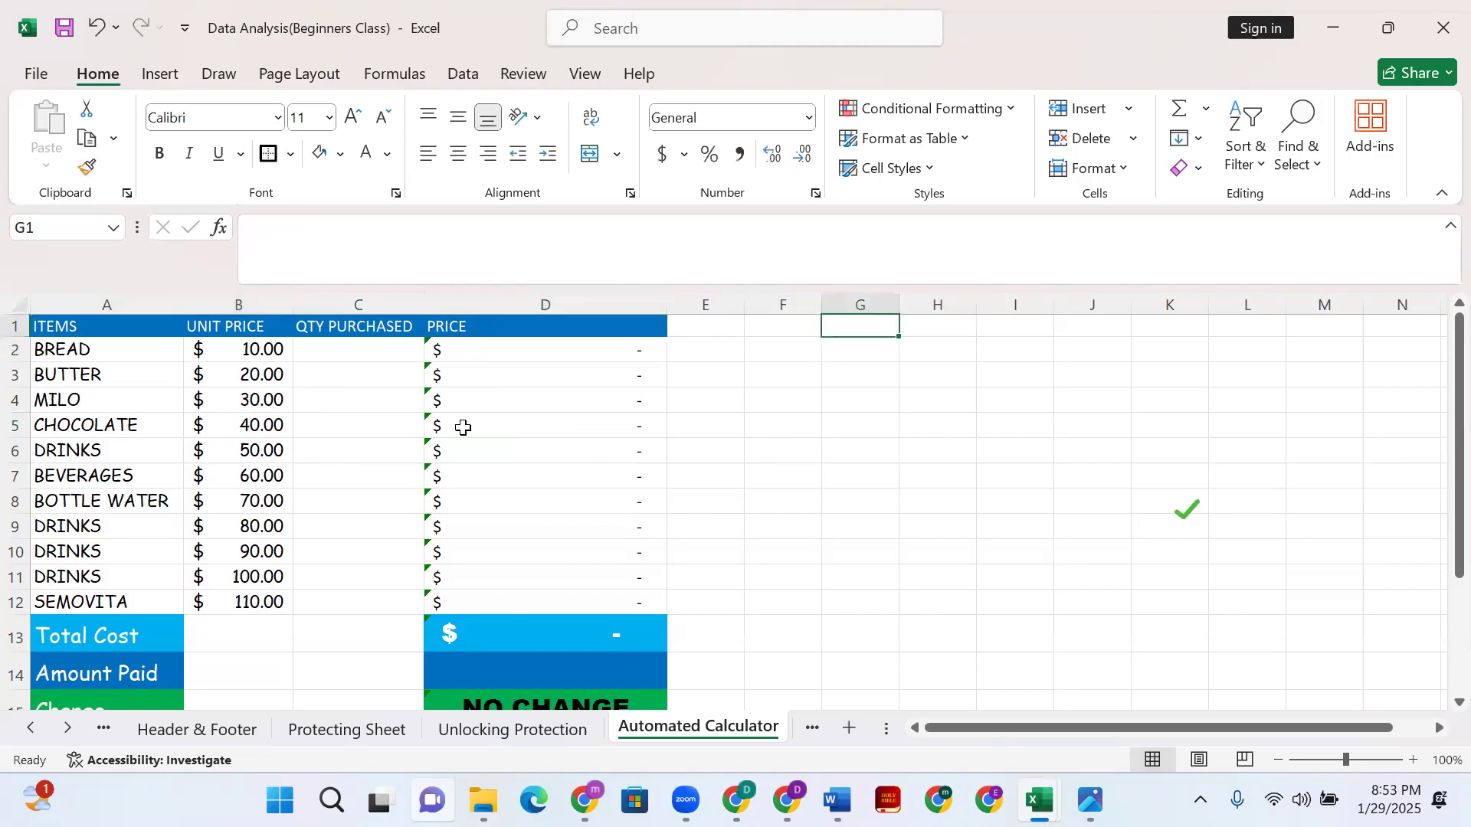
pyautogui.click(216, 349)
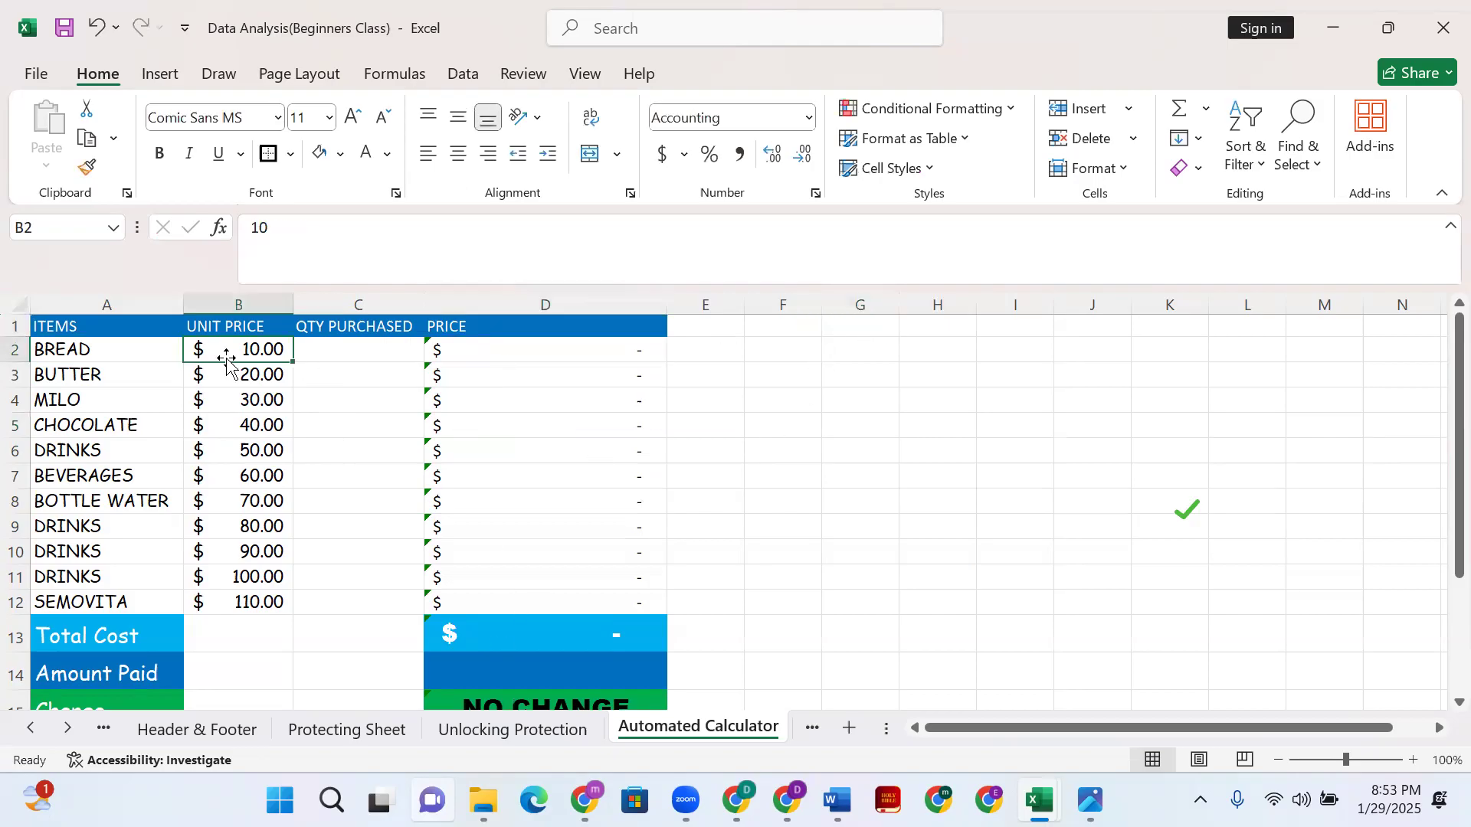
# - Format the unit prices B2:B12 as accounting with the ₦ Igbo currency symbol
pyautogui.keyDown('shift'); pyautogui.click(282, 603); pyautogui.keyUp('shift')
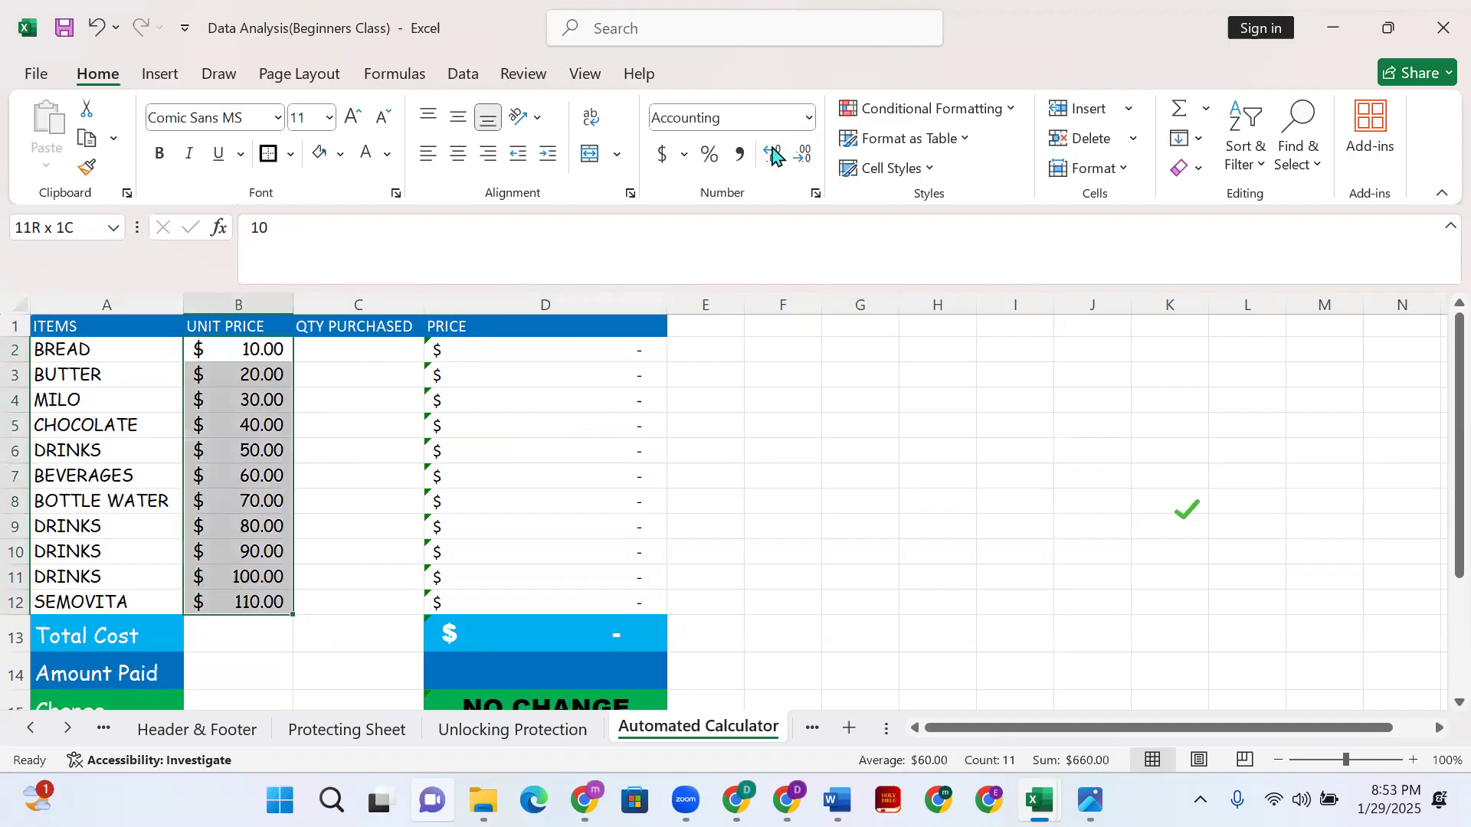
pyautogui.click(684, 154)
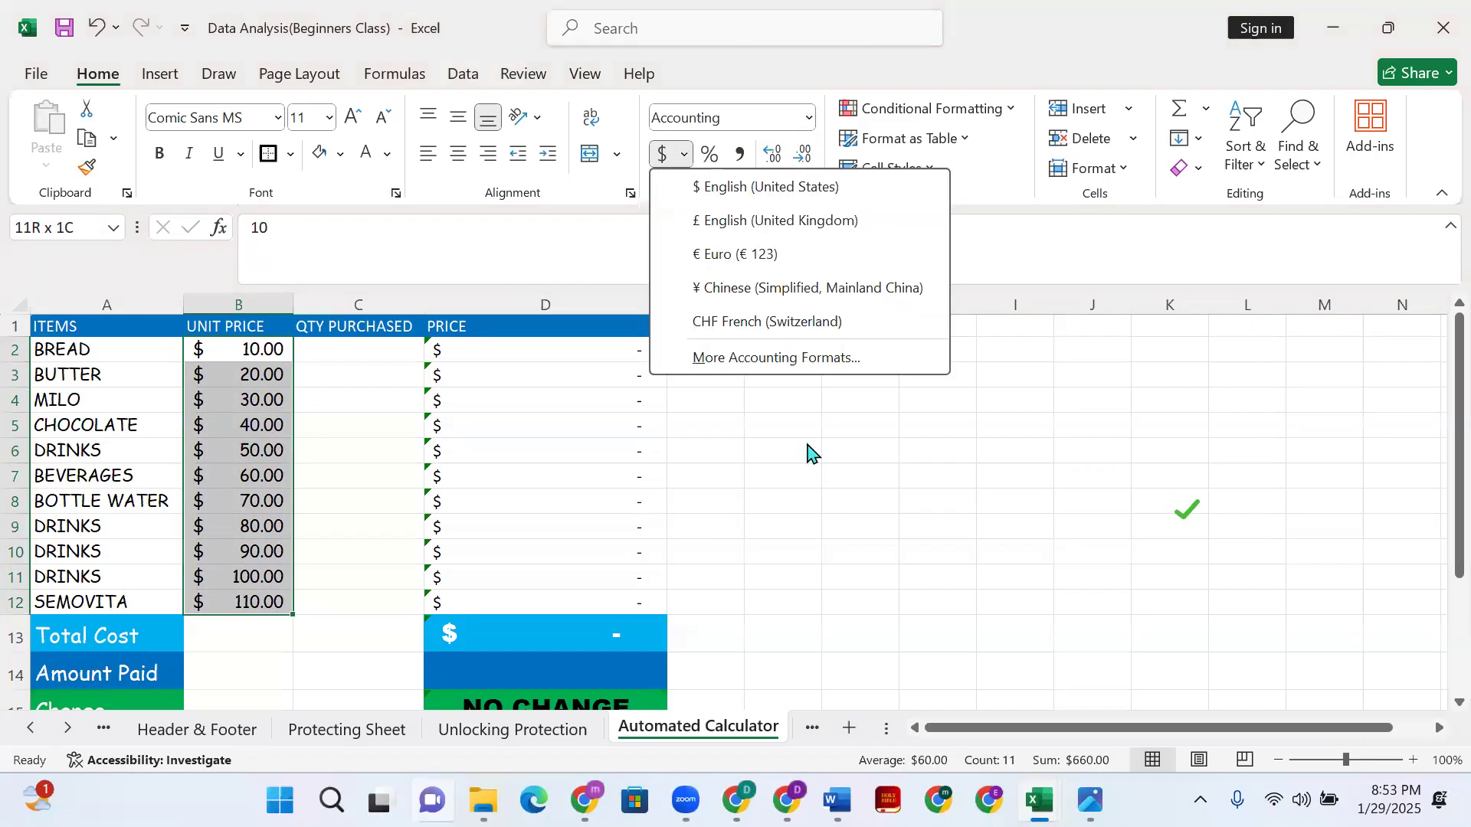
pyautogui.click(770, 358)
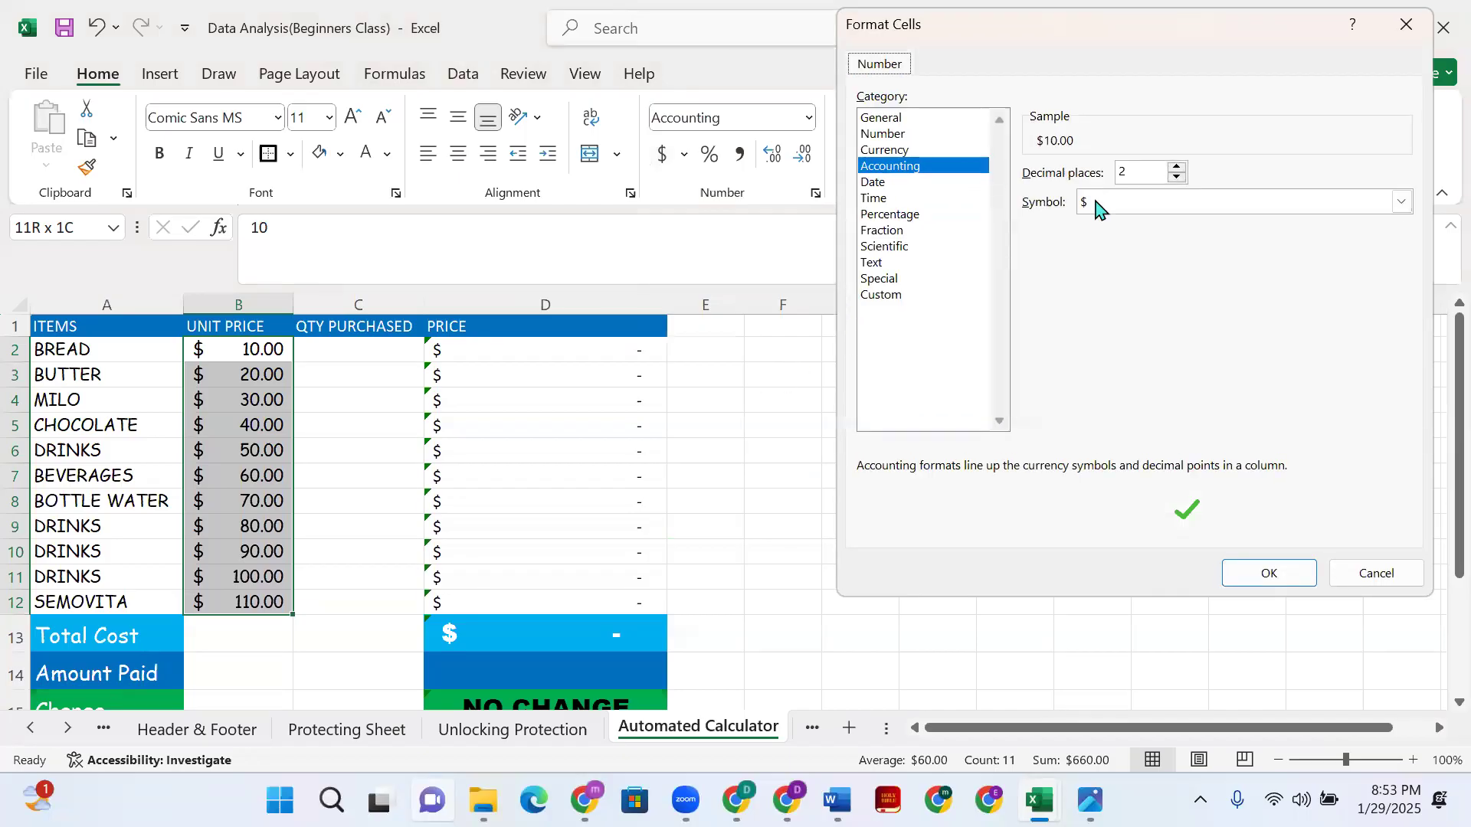
pyautogui.click(1403, 203)
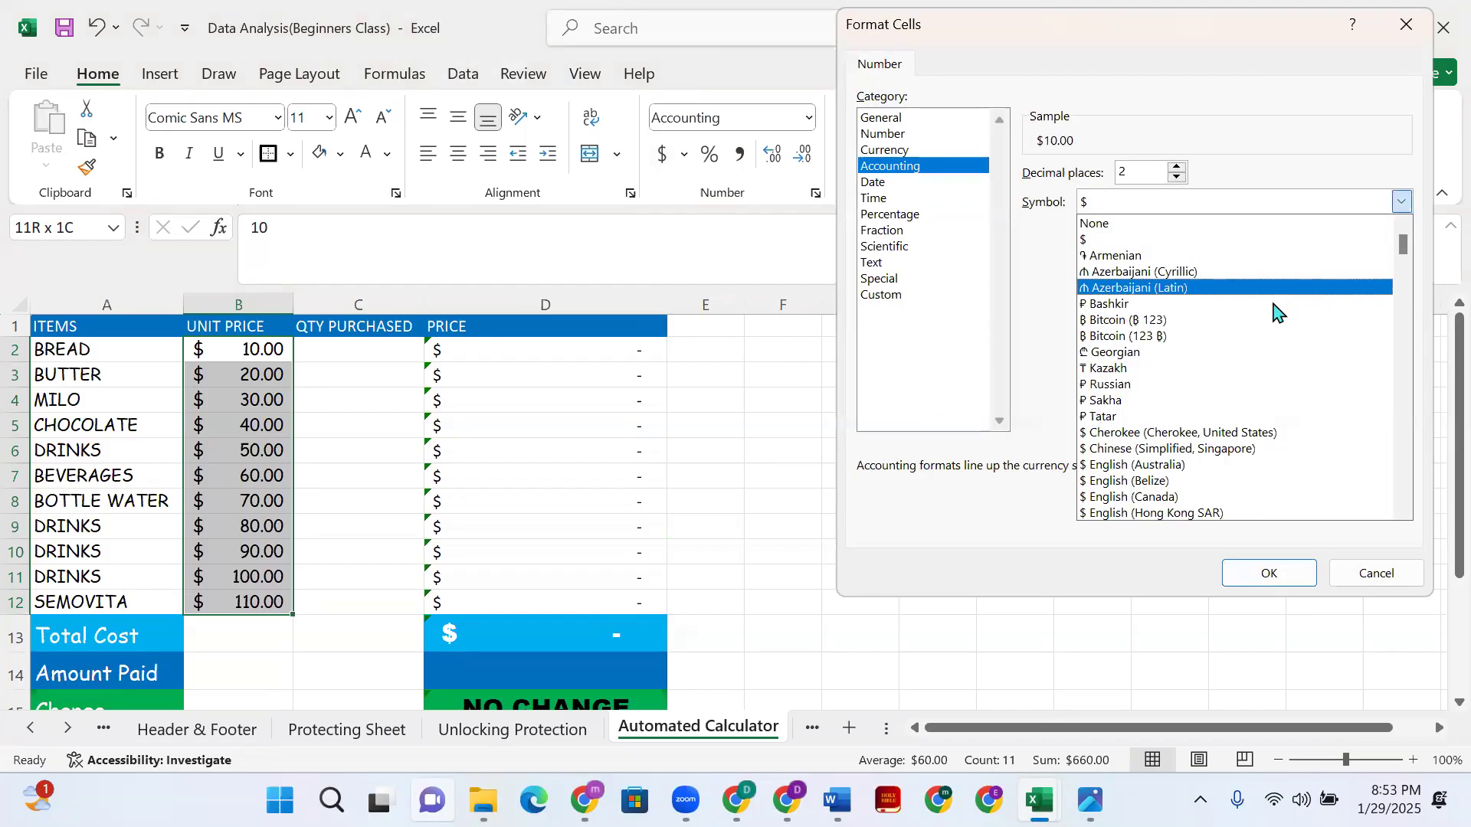
pyautogui.scroll(-7, 1249, 368)
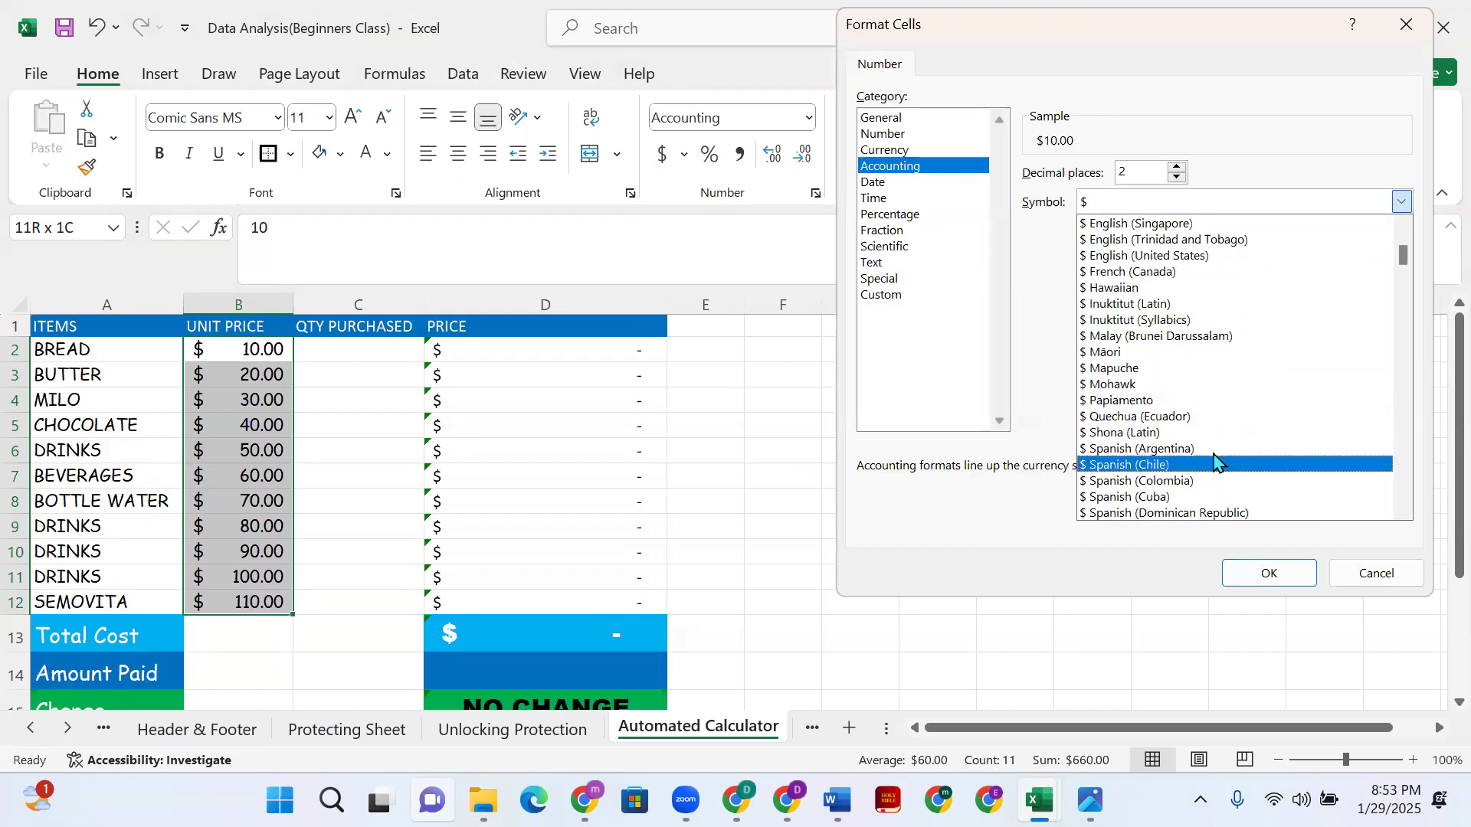
pyautogui.scroll(-3, 1215, 460)
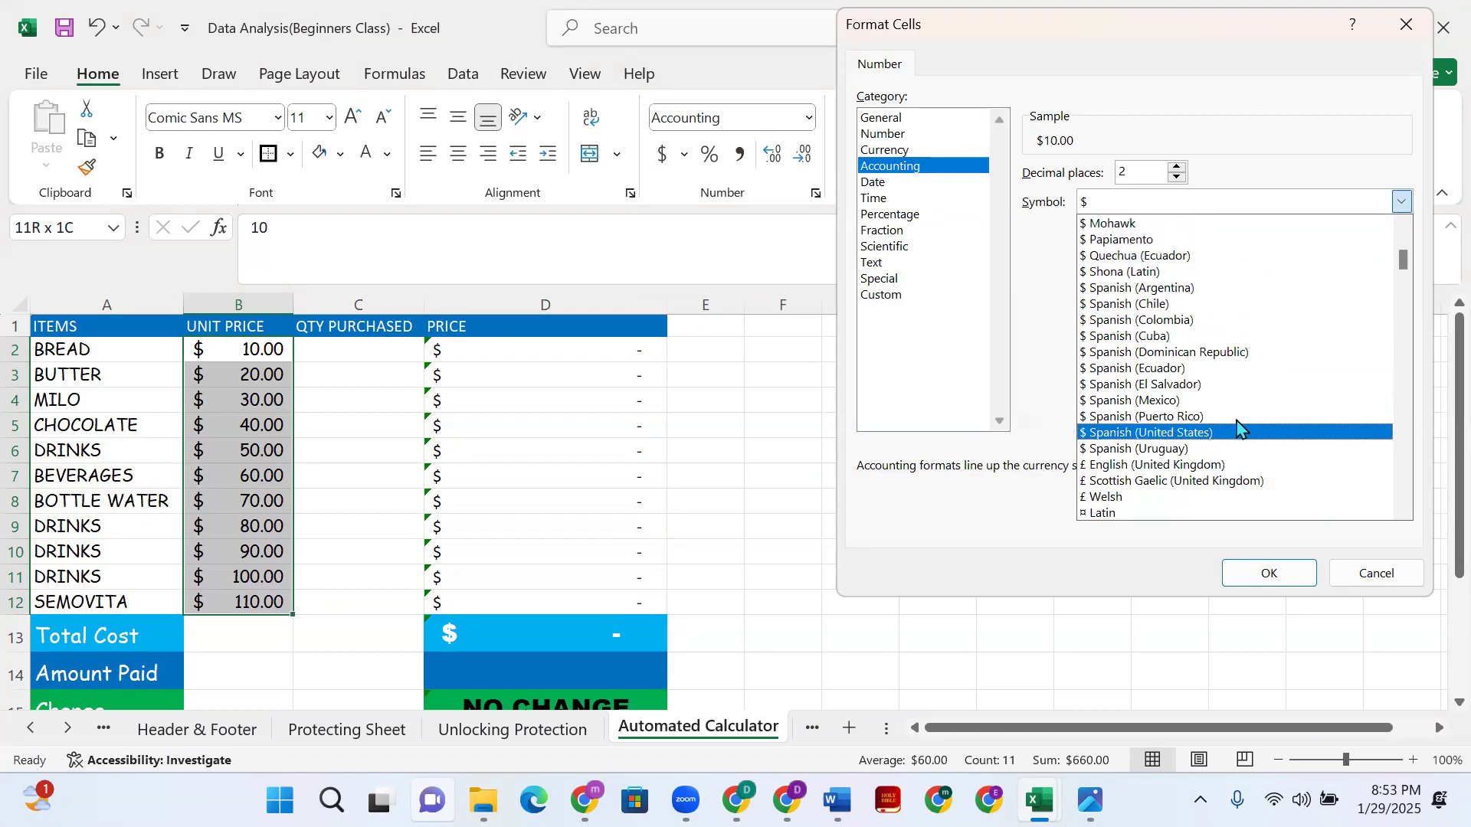
pyautogui.scroll(-5, 1211, 449)
pyautogui.click(1186, 497)
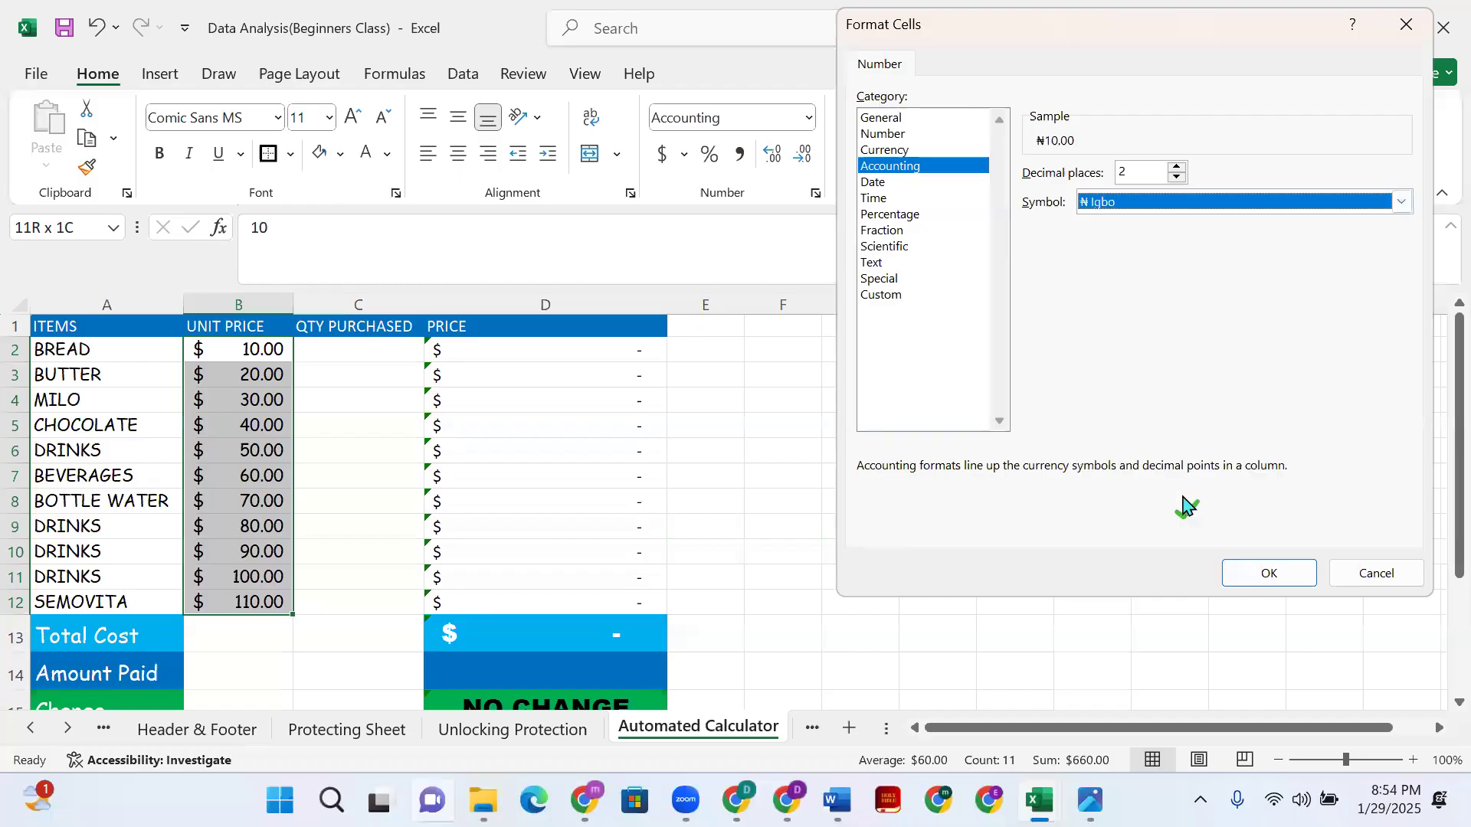
pyautogui.click(1258, 572)
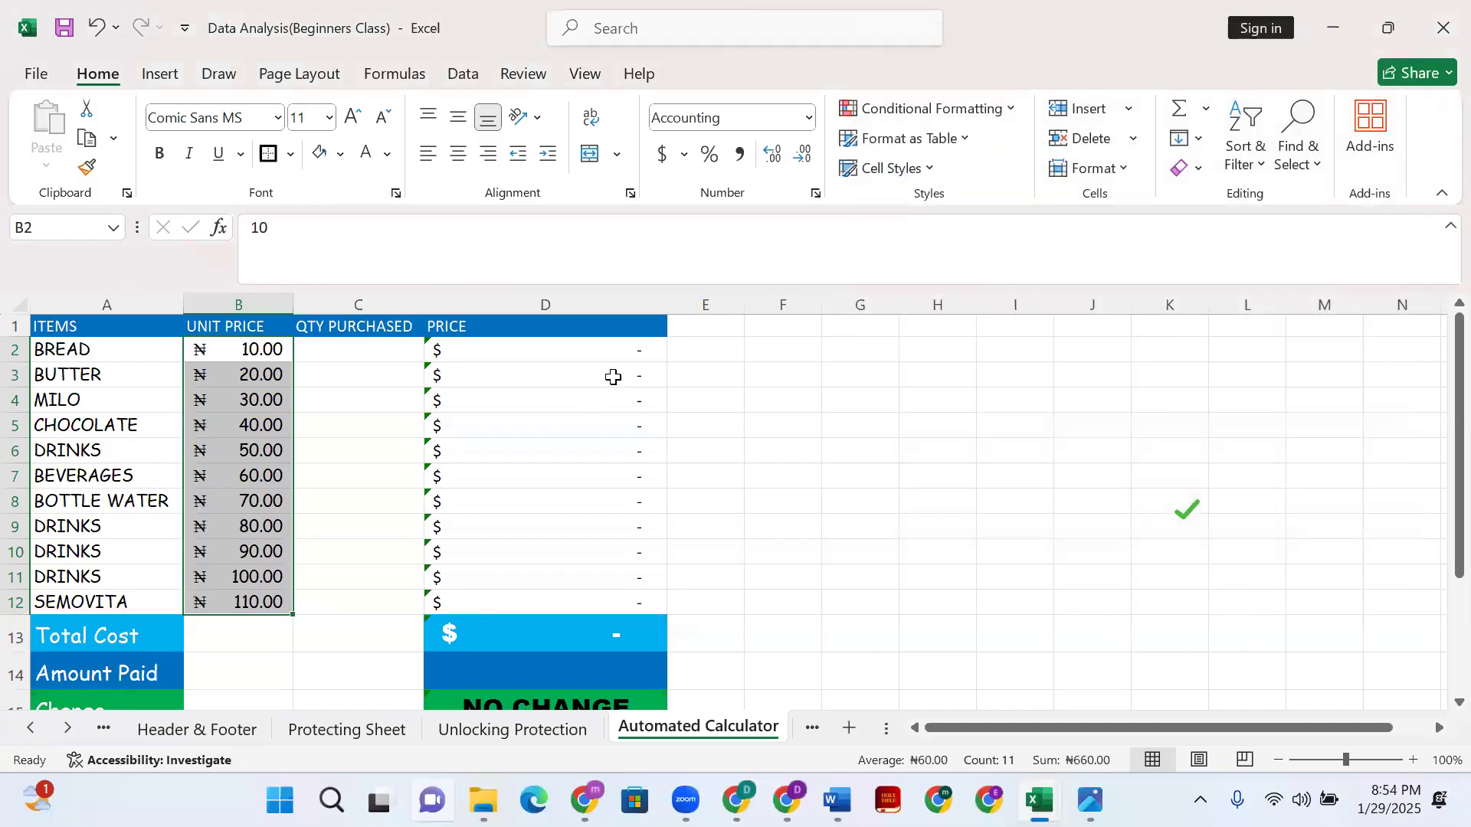
# - Format the Price cells D2:D12 as accounting with the ₦ Igbo currency symbol
pyautogui.click(550, 351)
pyautogui.keyDown('shift'); pyautogui.click(618, 594); pyautogui.keyUp('shift')
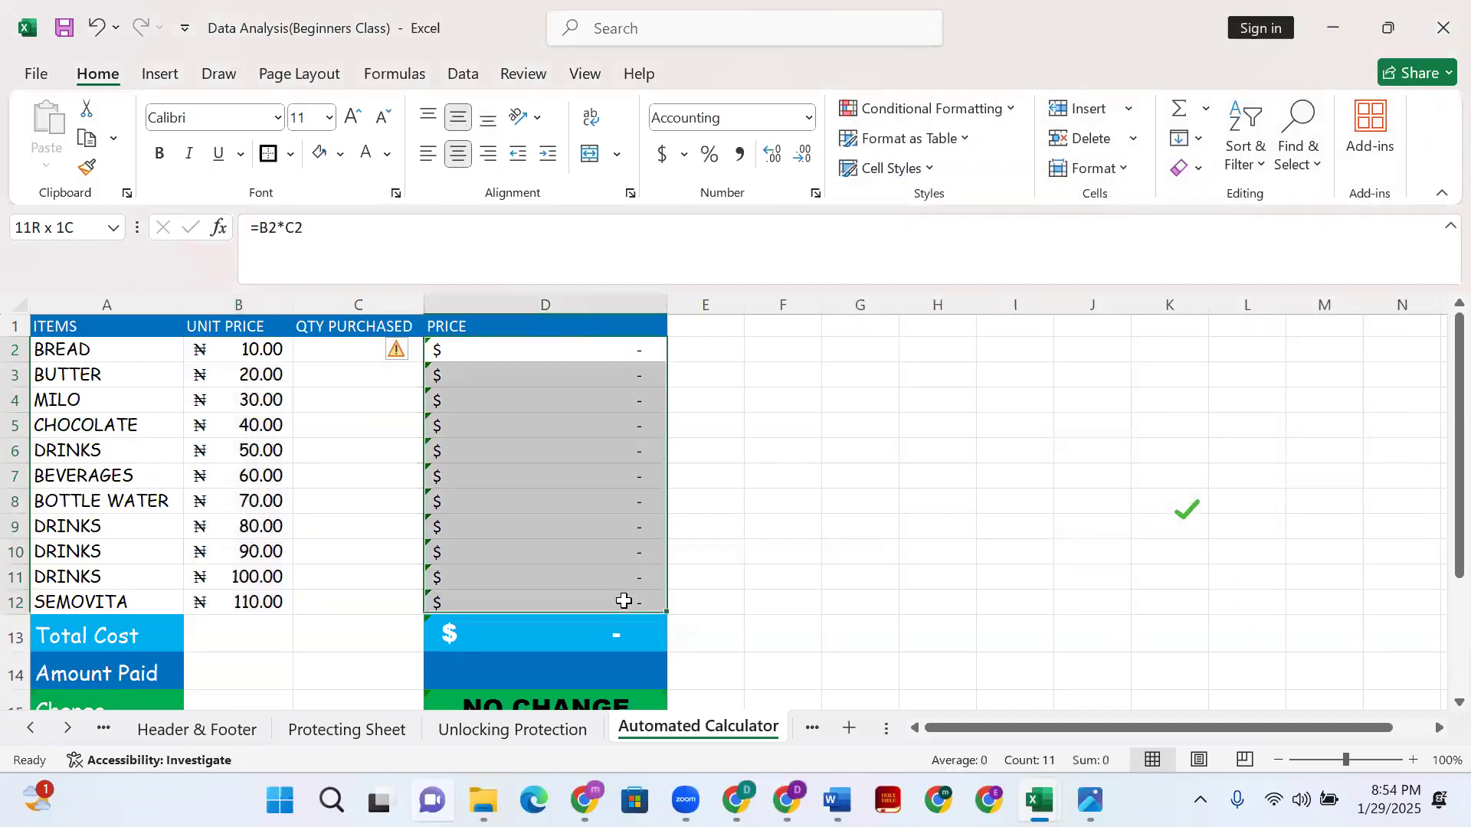
pyautogui.click(684, 155)
pyautogui.click(766, 357)
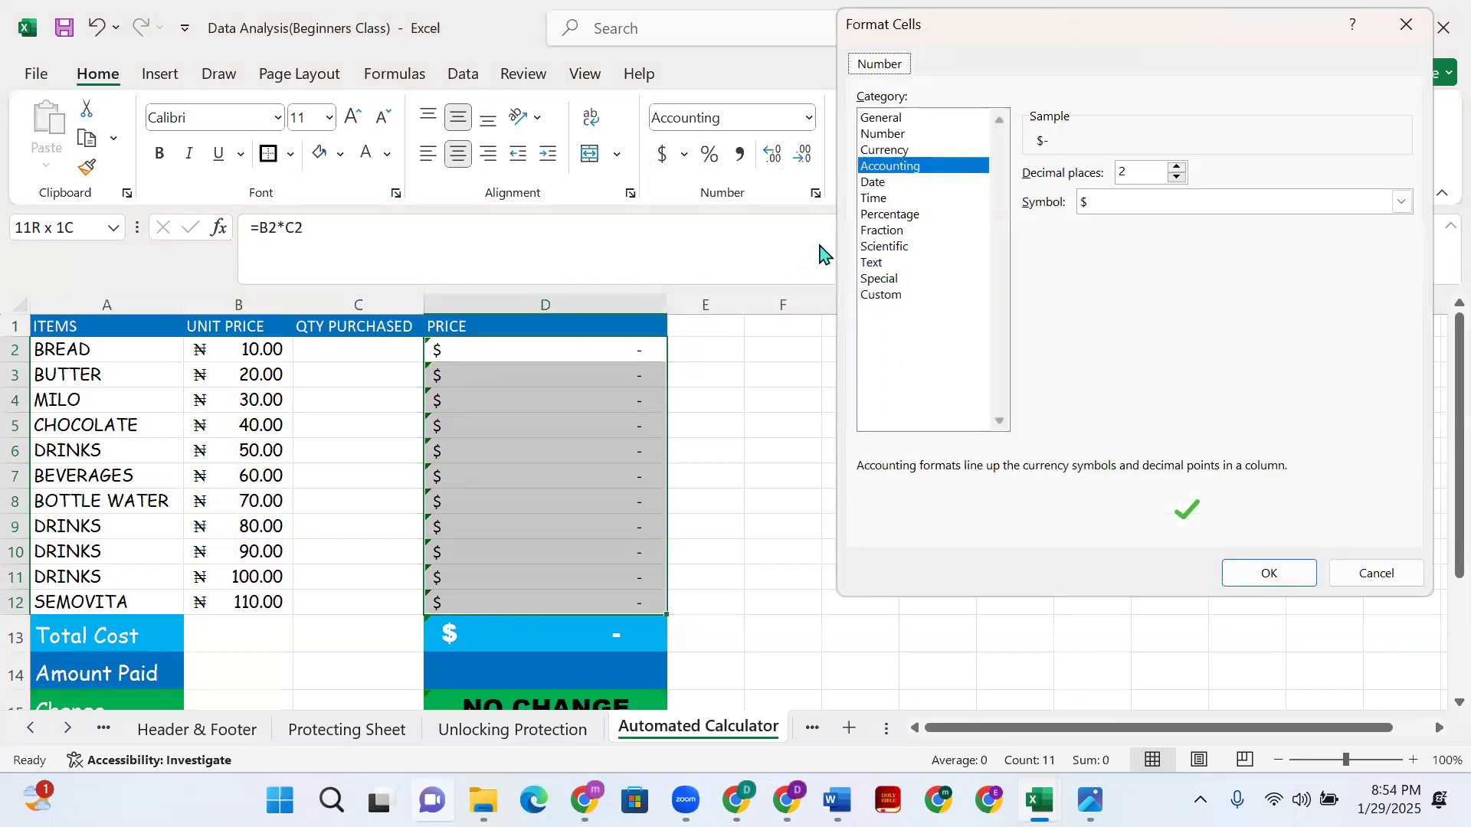
pyautogui.click(1401, 202)
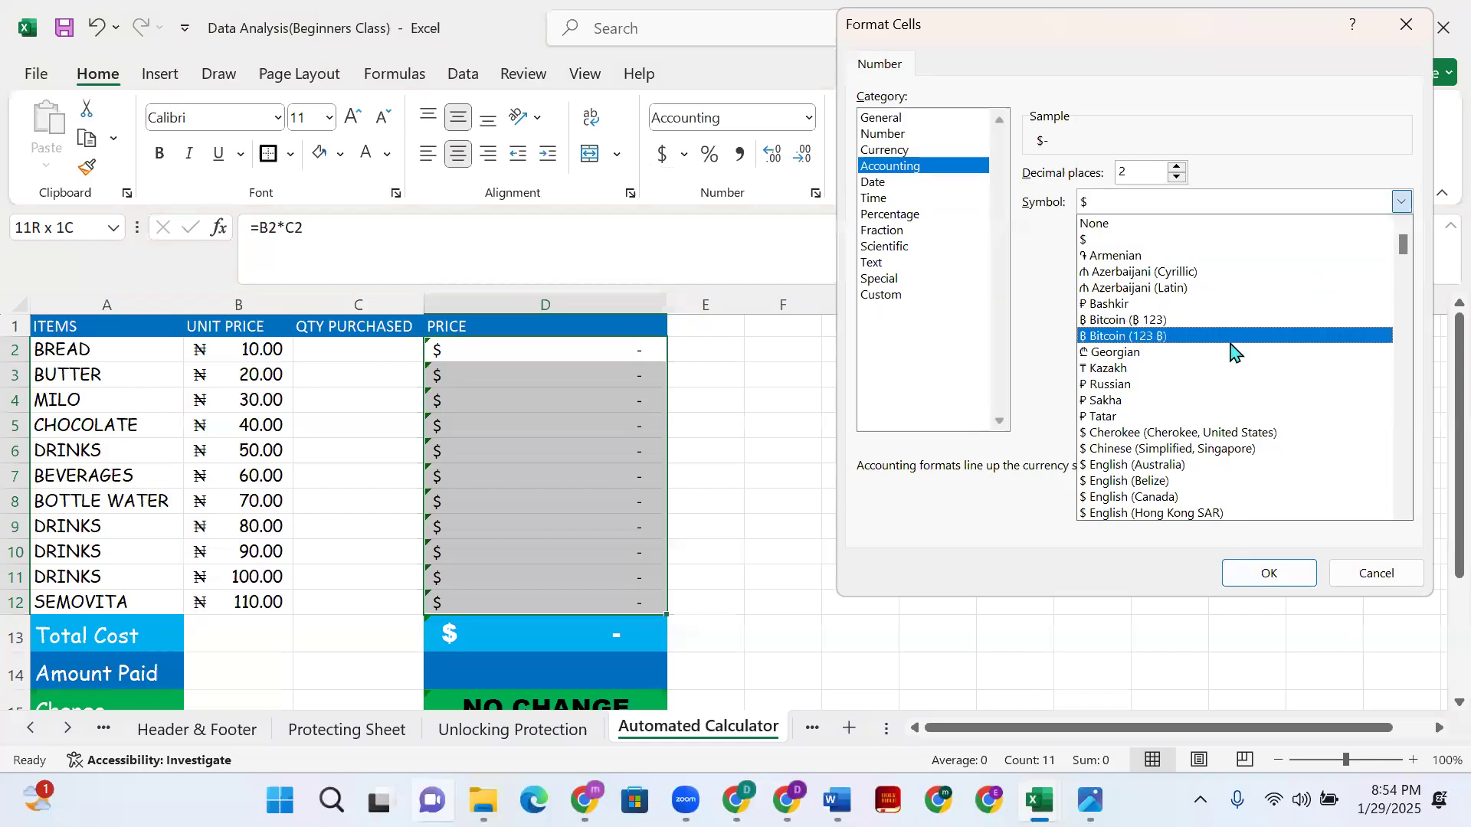
pyautogui.scroll(-15, 1195, 398)
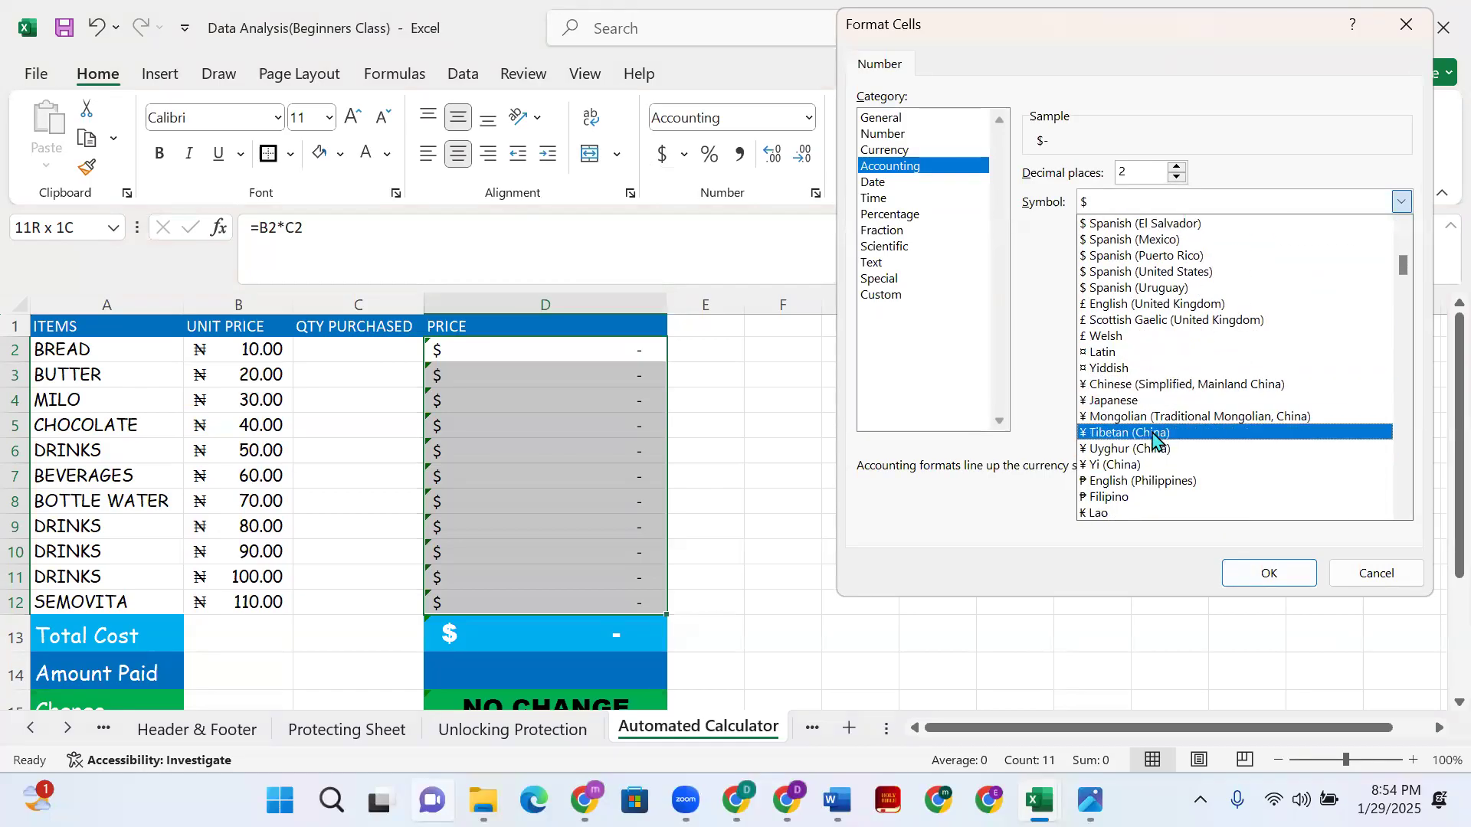
pyautogui.scroll(-3, 1153, 441)
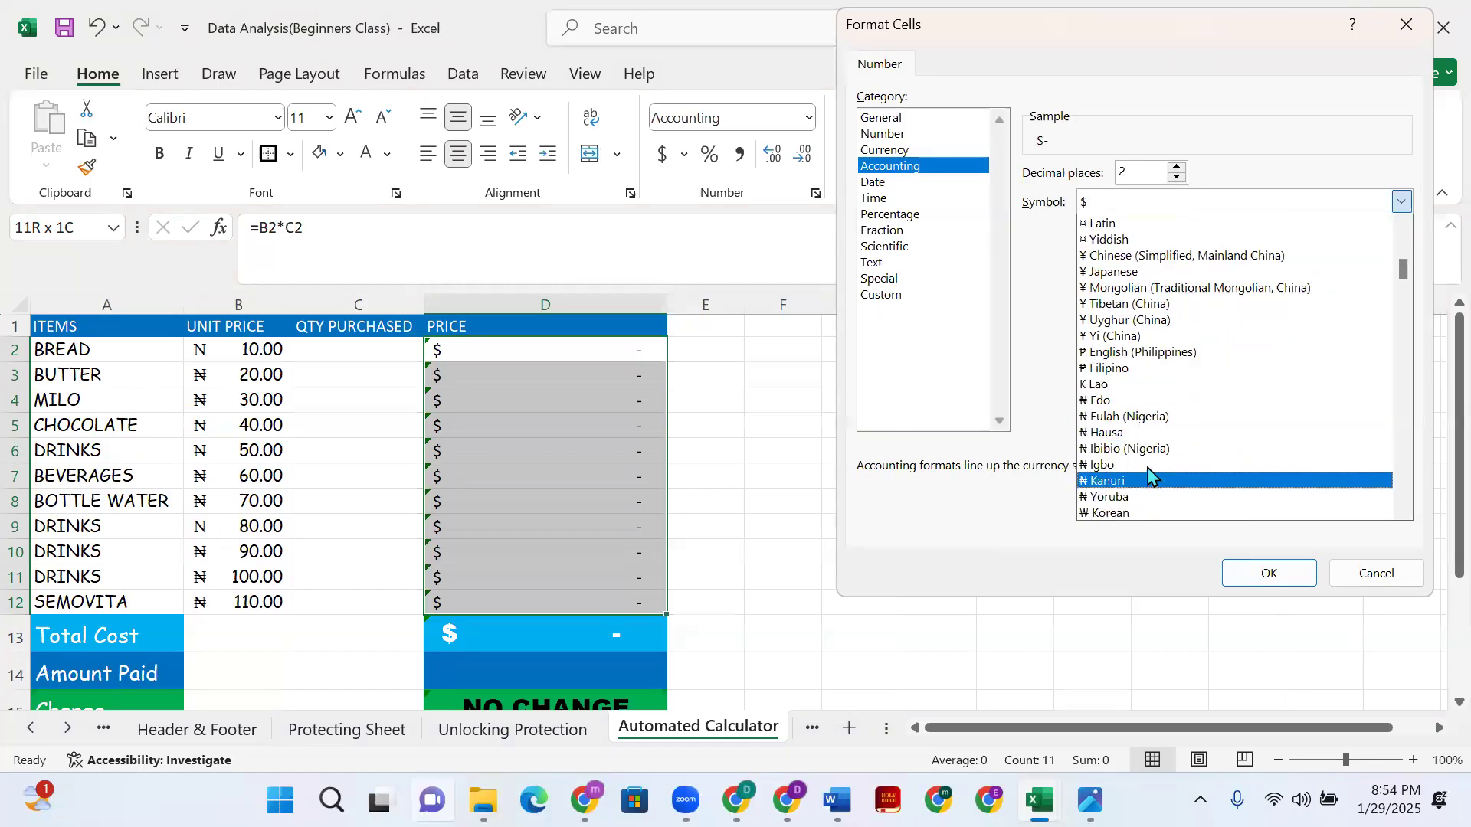
pyautogui.click(1148, 465)
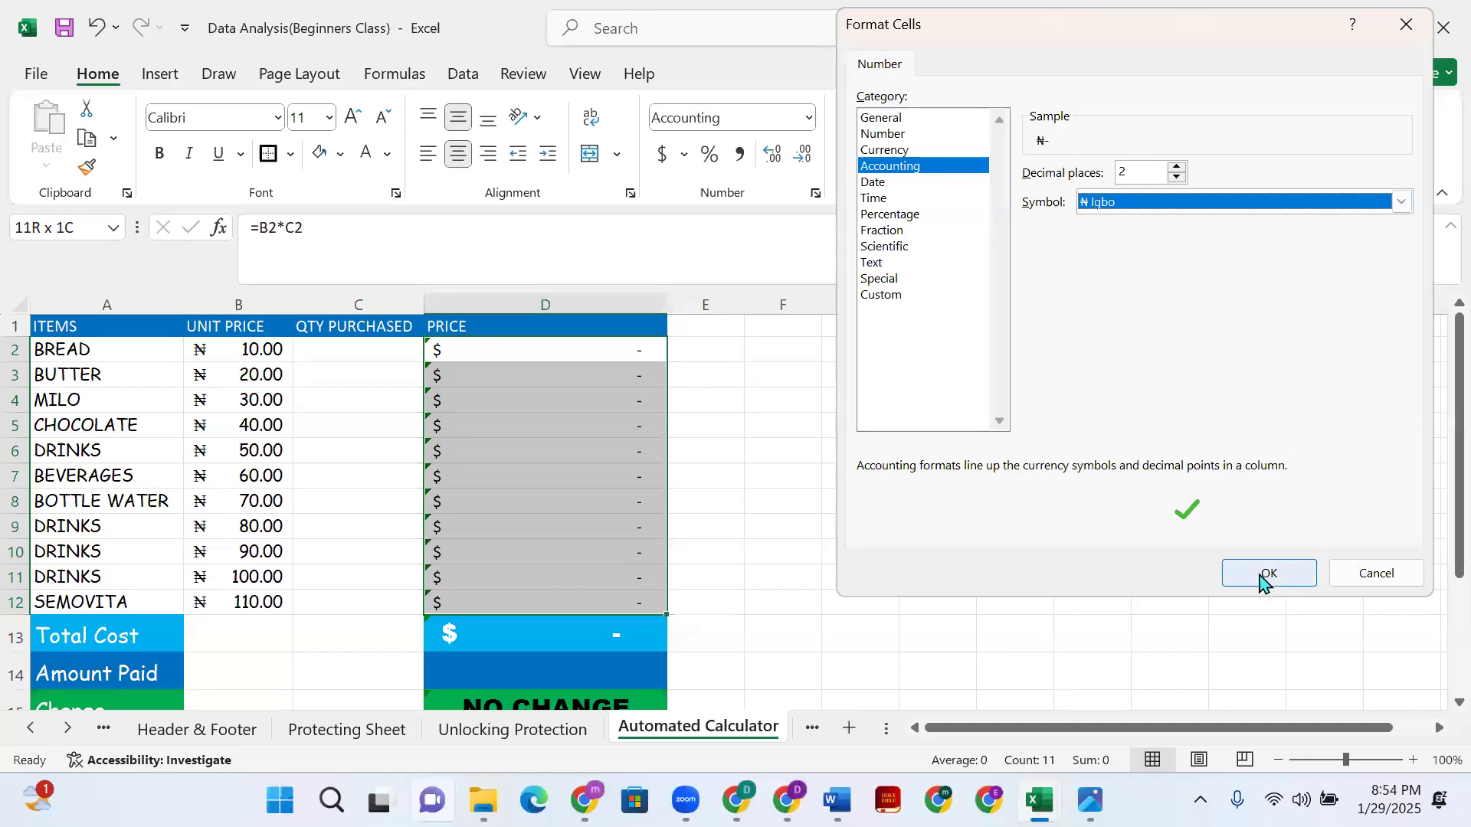
pyautogui.click(1265, 576)
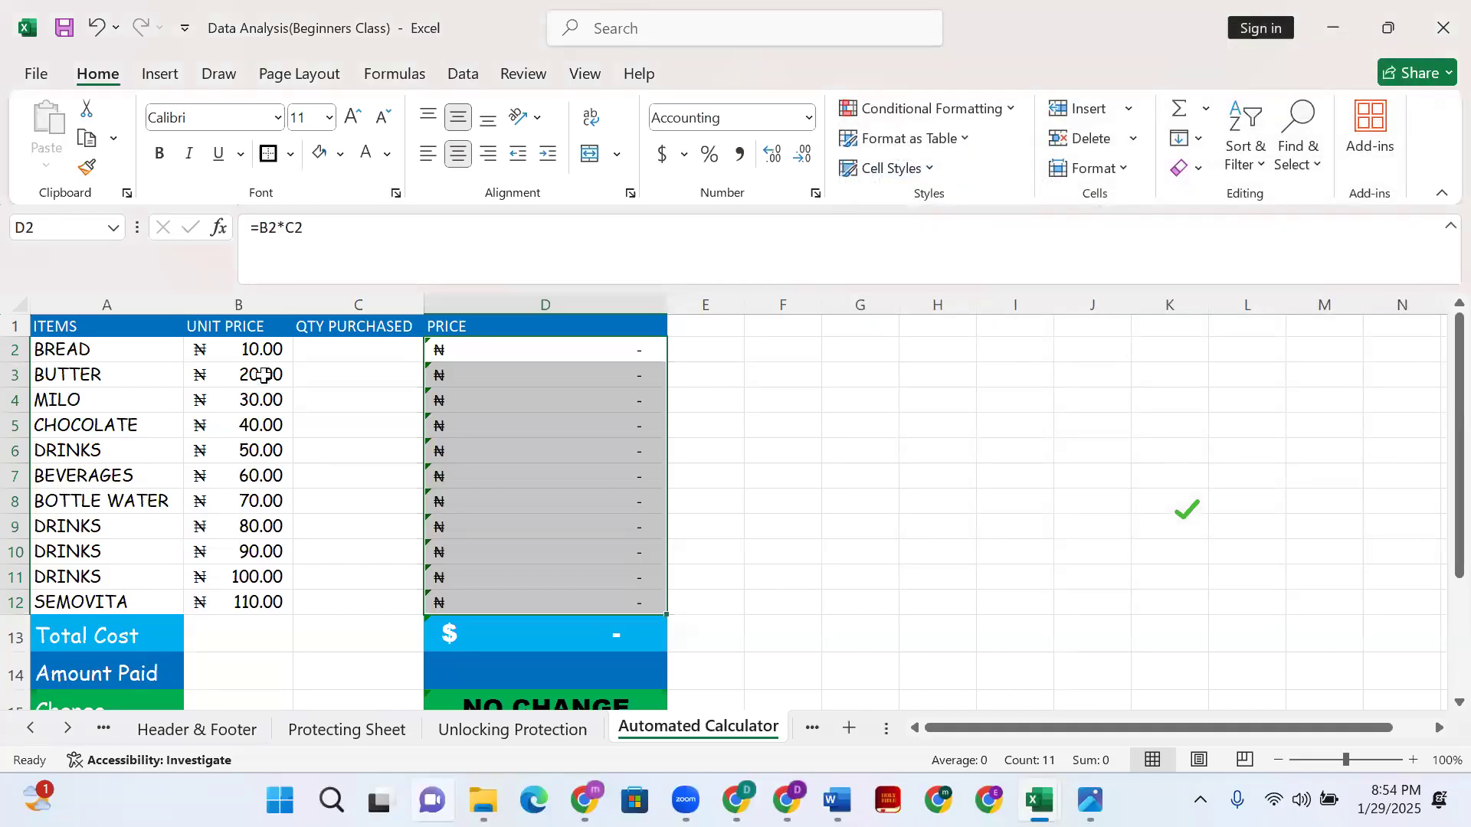
pyautogui.click(287, 446)
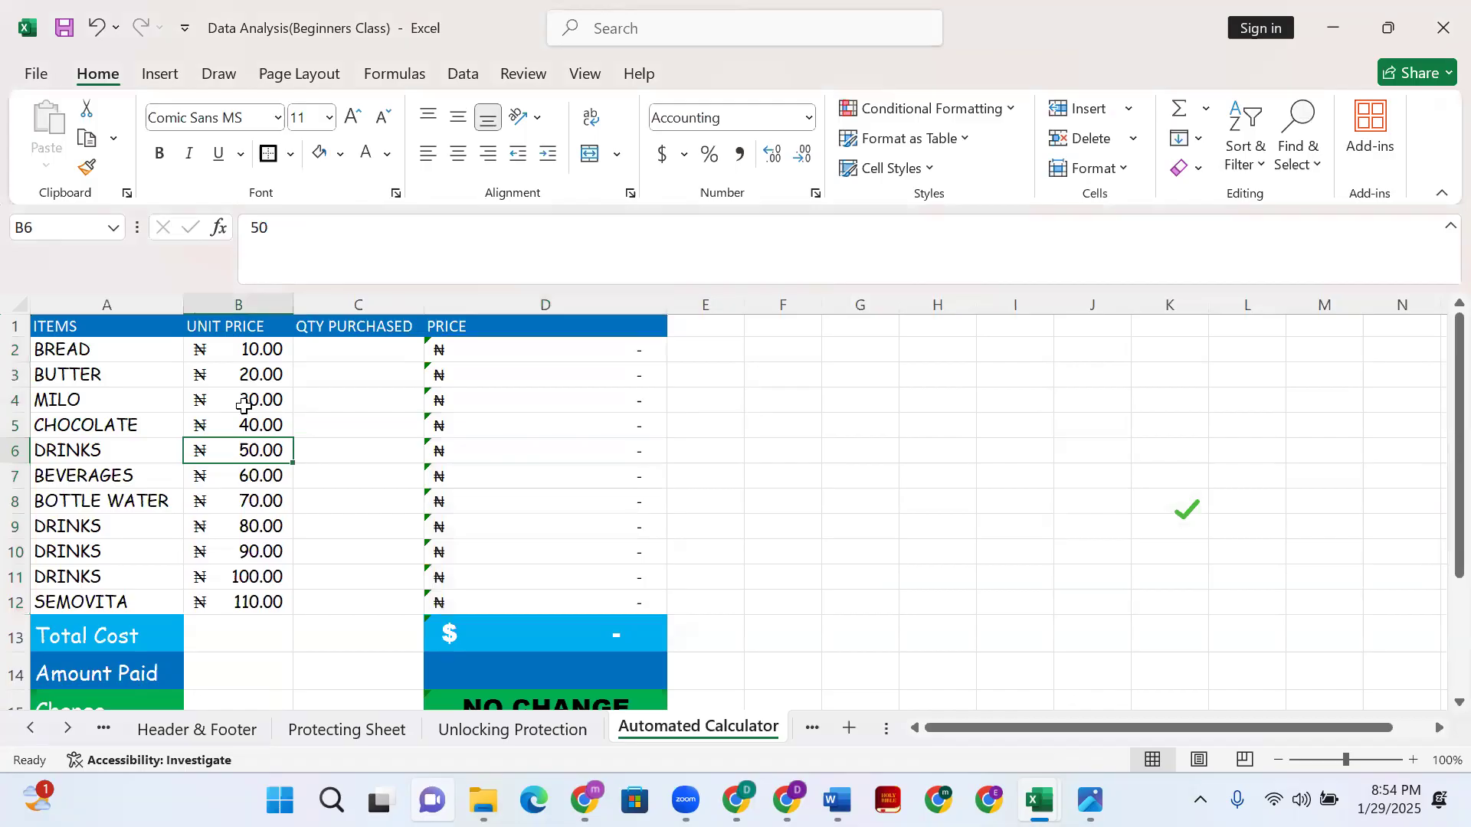
pyautogui.click(237, 354)
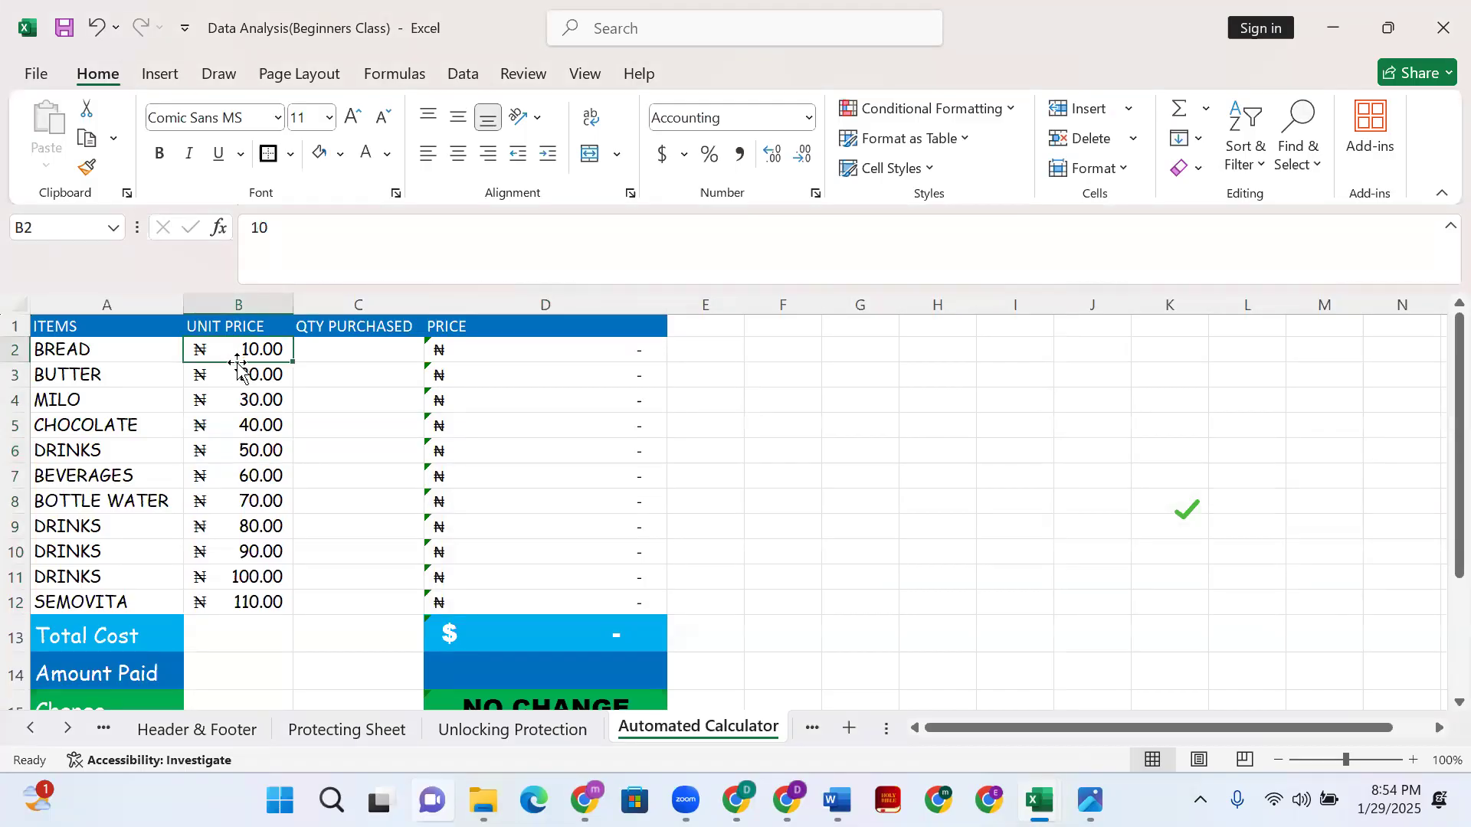
pyautogui.click(62, 352)
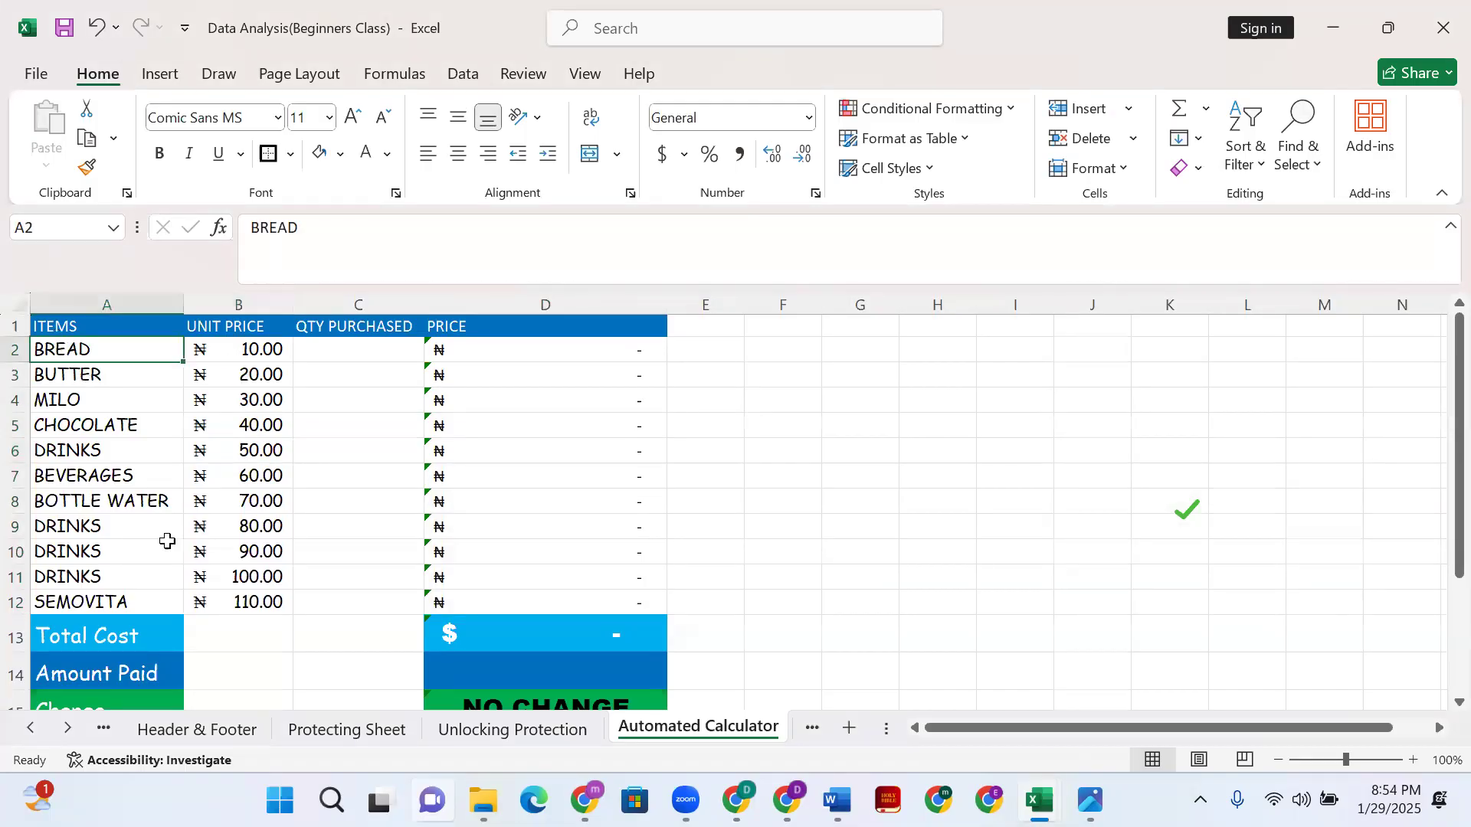
pyautogui.click(84, 399)
pyautogui.click(242, 375)
pyautogui.click(145, 397)
pyautogui.click(253, 400)
pyautogui.click(153, 444)
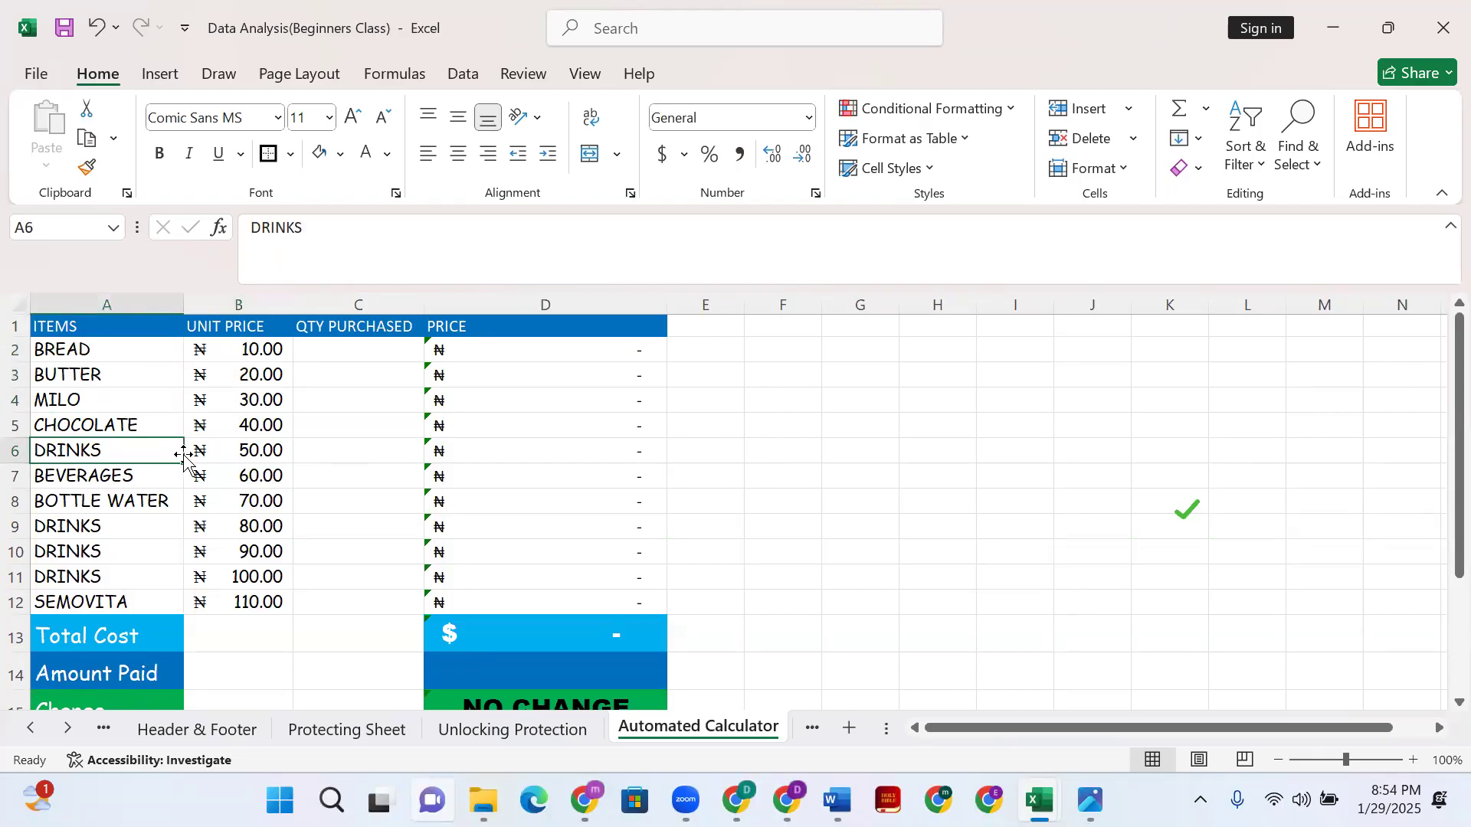
pyautogui.click(238, 452)
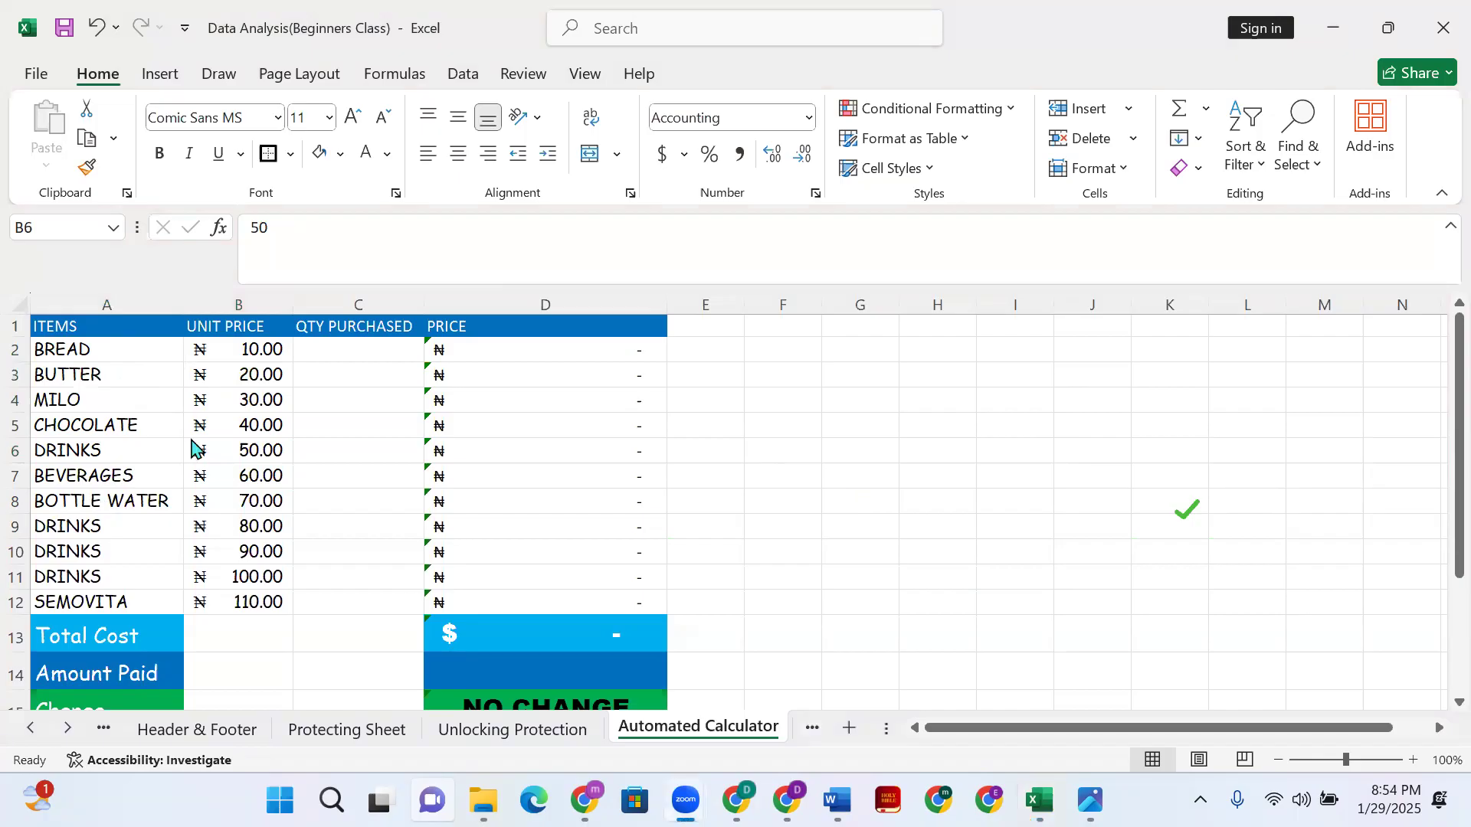
pyautogui.click(334, 353)
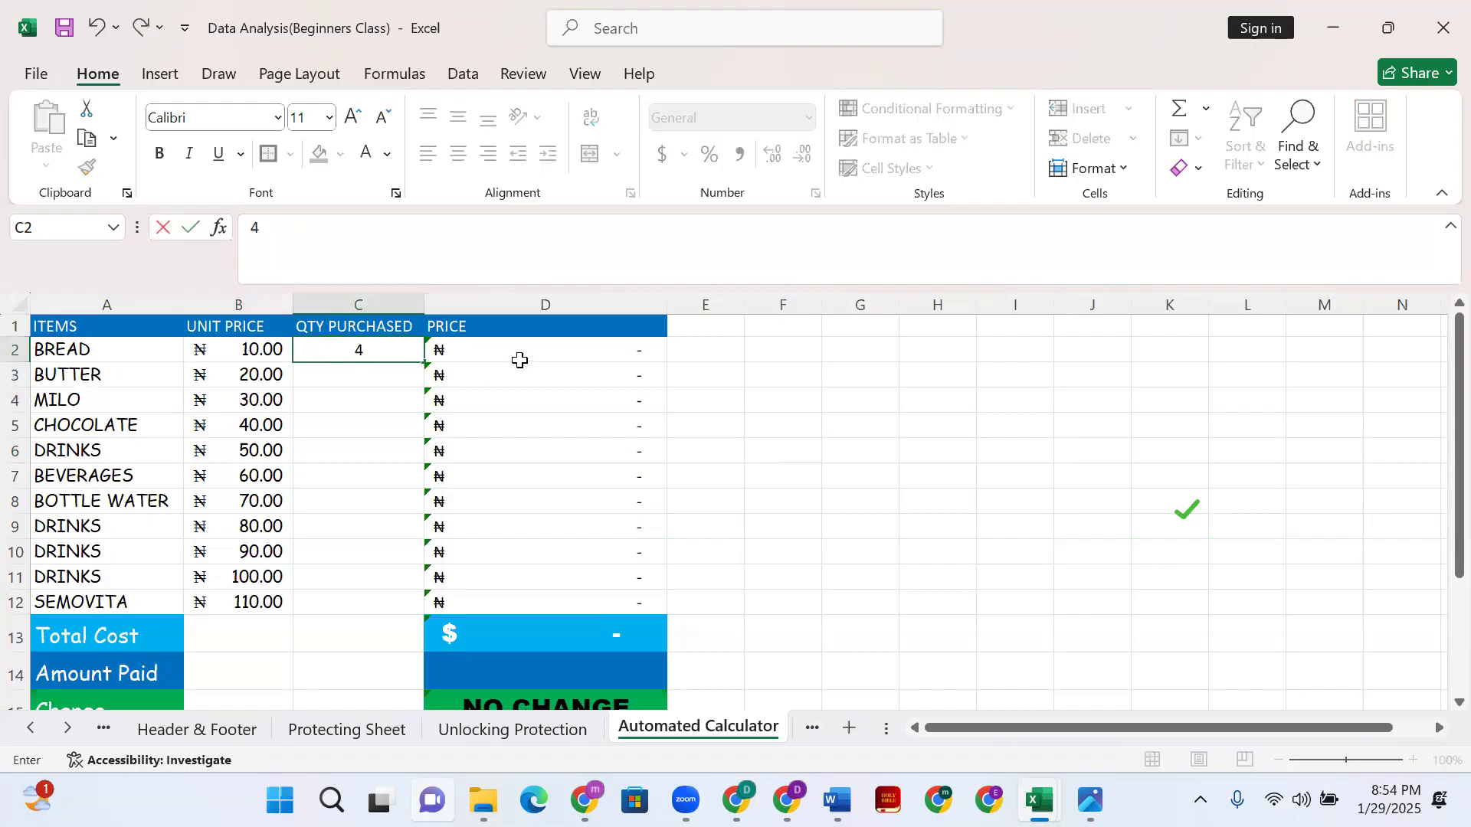
pyautogui.press('Return')
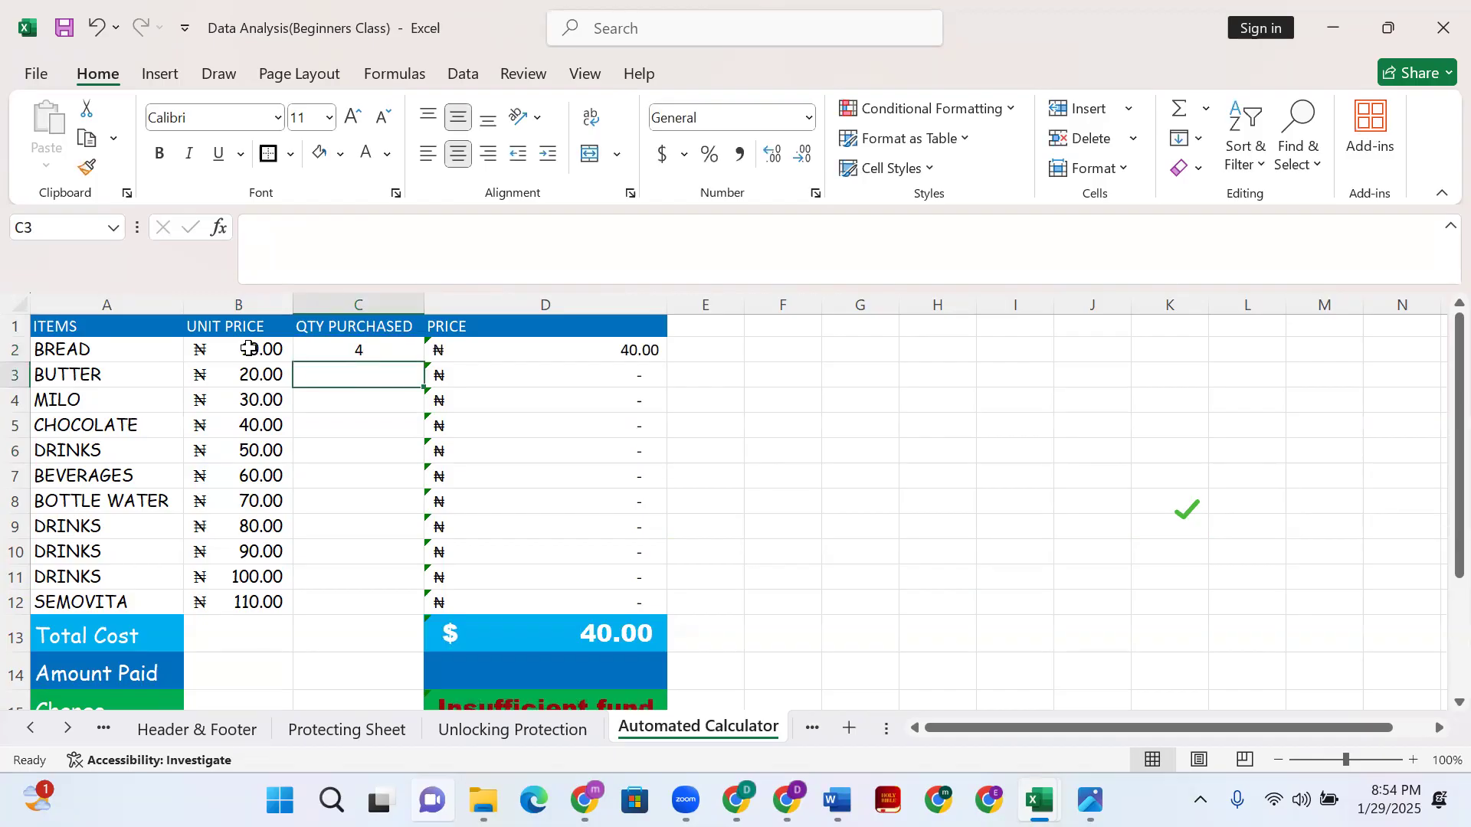
pyautogui.click(366, 349)
pyautogui.press('Delete')
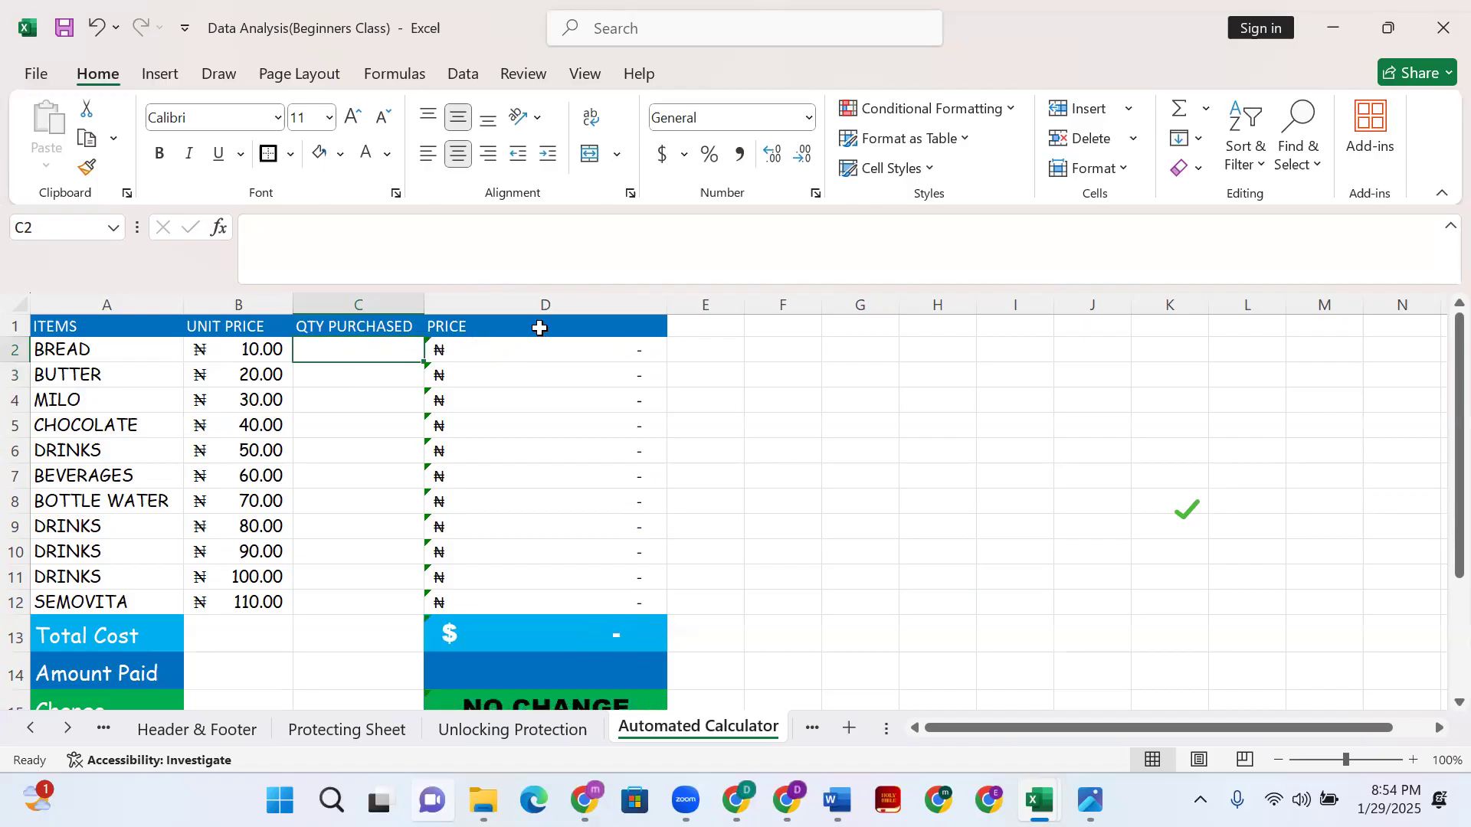
pyautogui.click(522, 350)
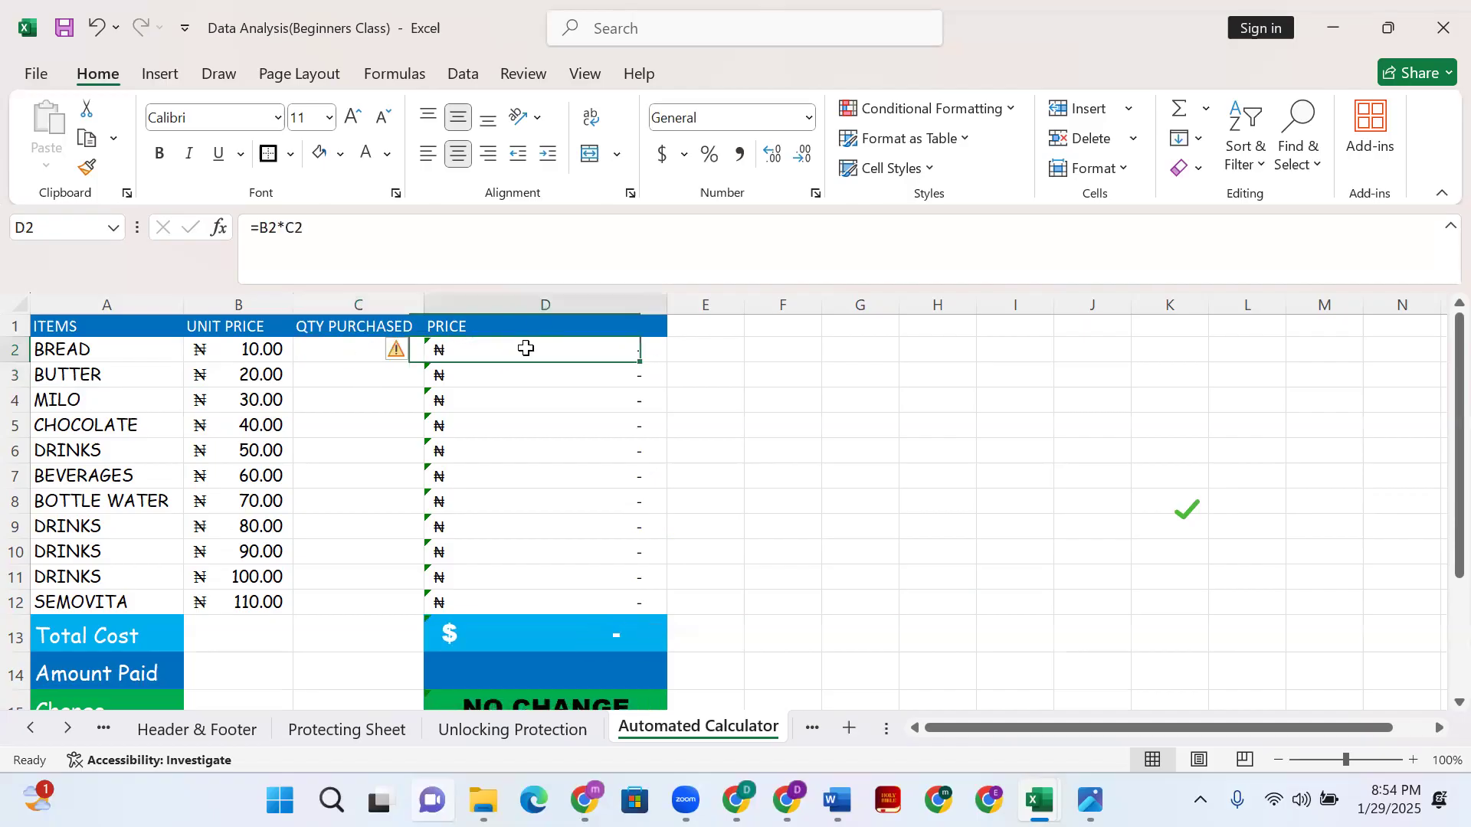
# - Clear the existing Price formulas from D2:D12
pyautogui.click(335, 239)
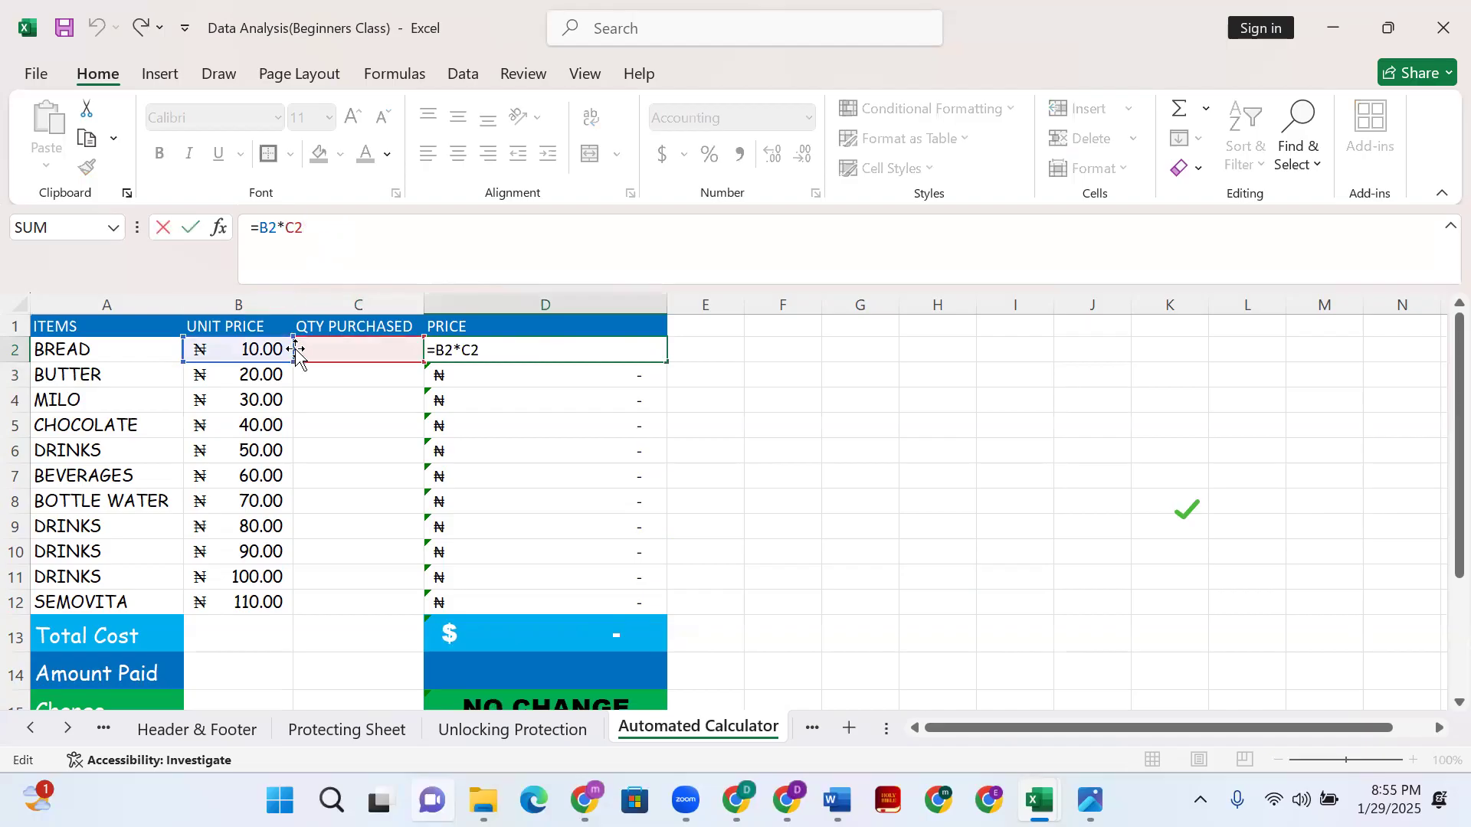
pyautogui.click(259, 349)
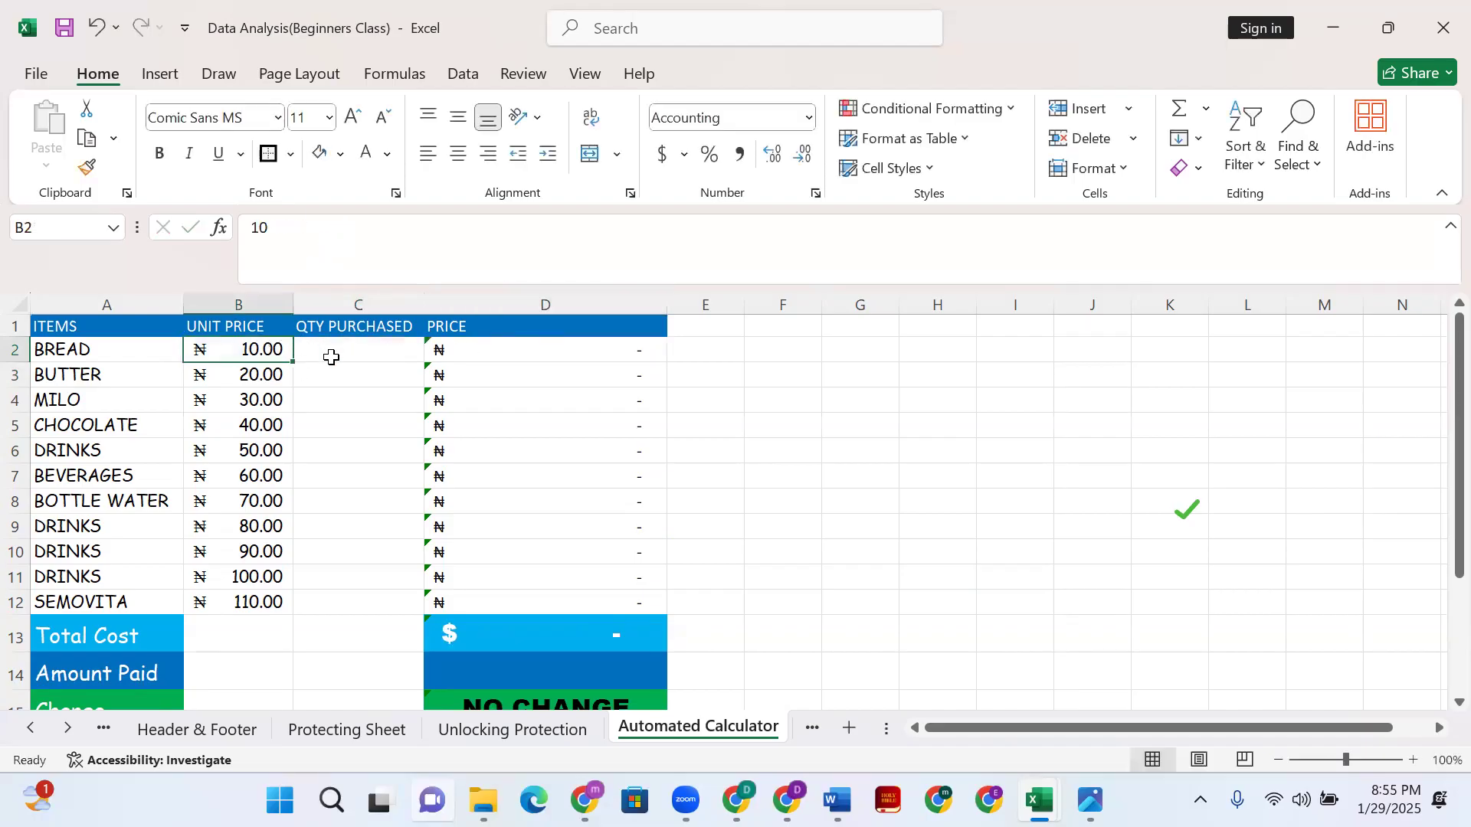
pyautogui.click(456, 351)
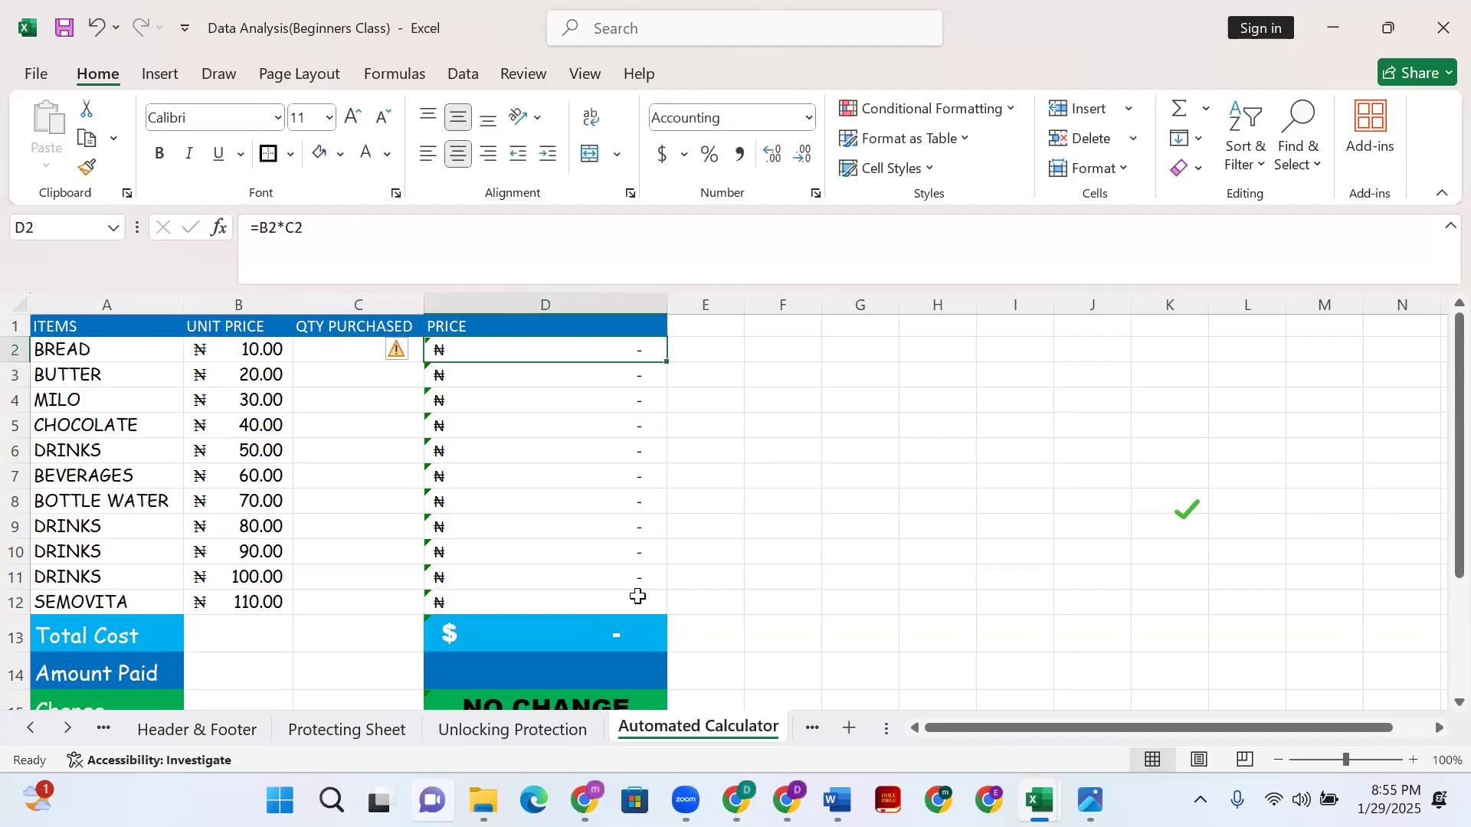
pyautogui.keyDown('shift'); pyautogui.click(638, 601); pyautogui.keyUp('shift')
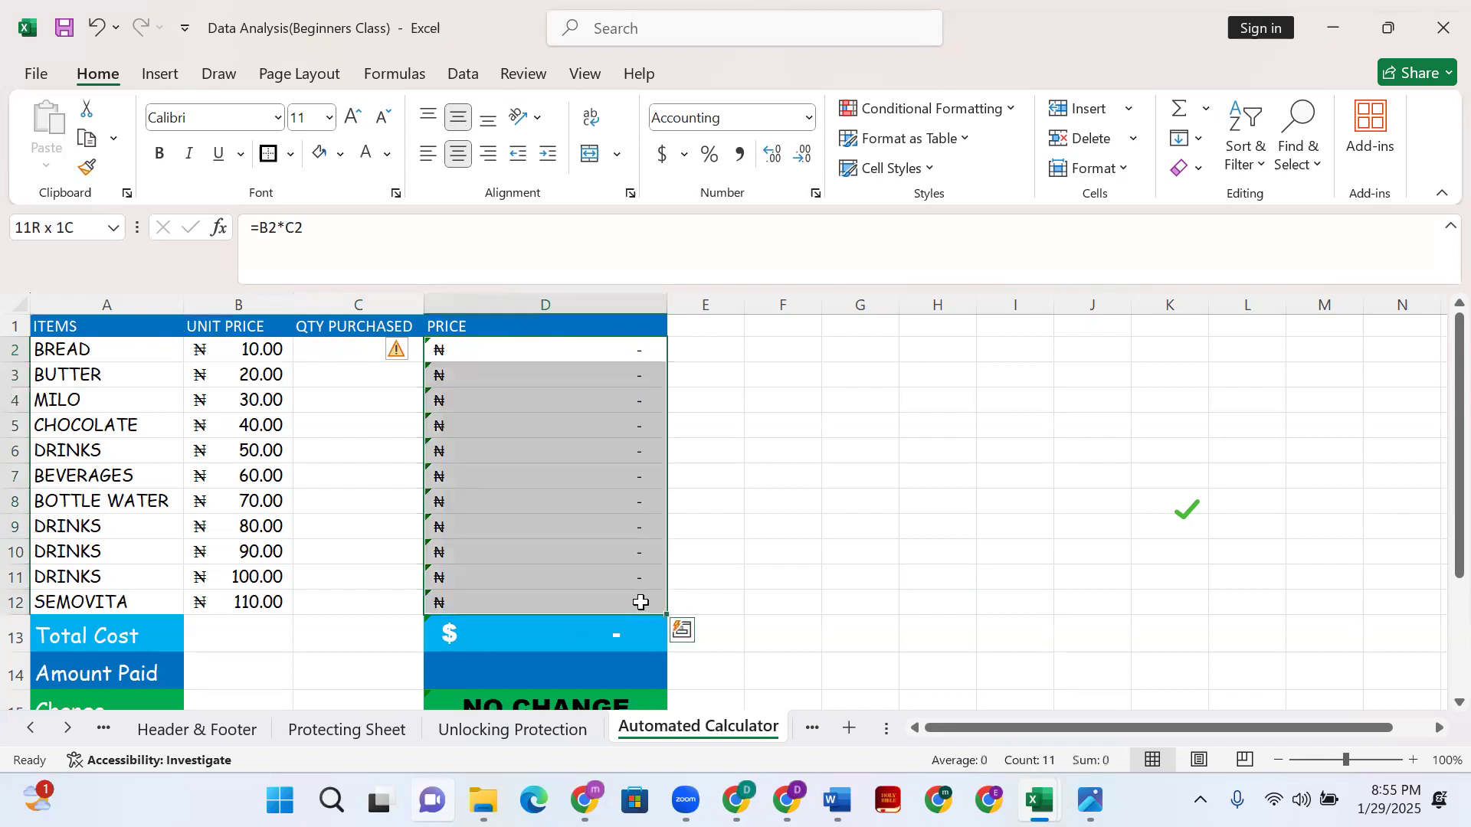
pyautogui.press('Delete')
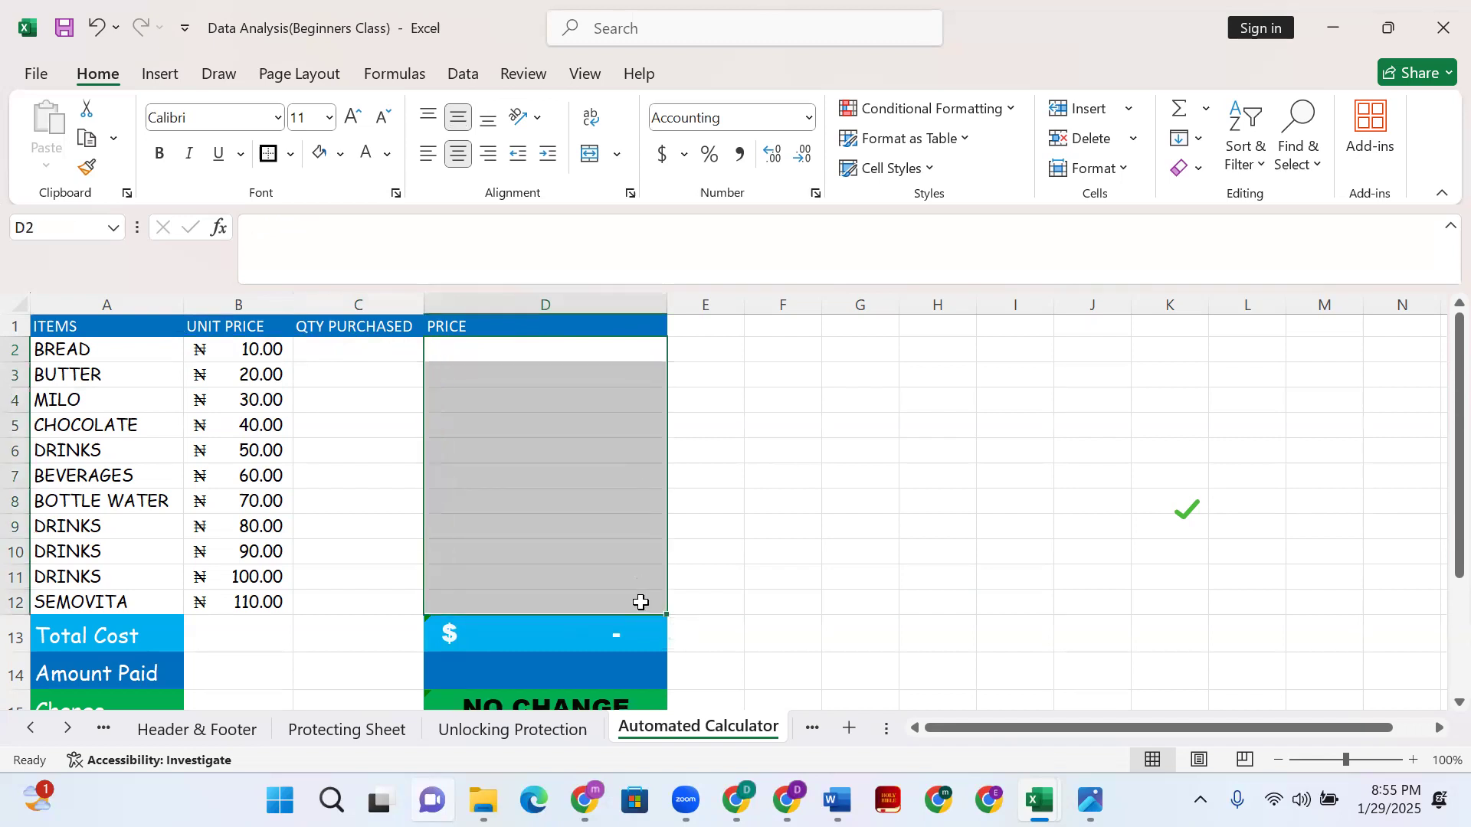
pyautogui.click(844, 366)
# - Enter =B2*C2 in D2 and fill it down through D12
pyautogui.click(476, 352)
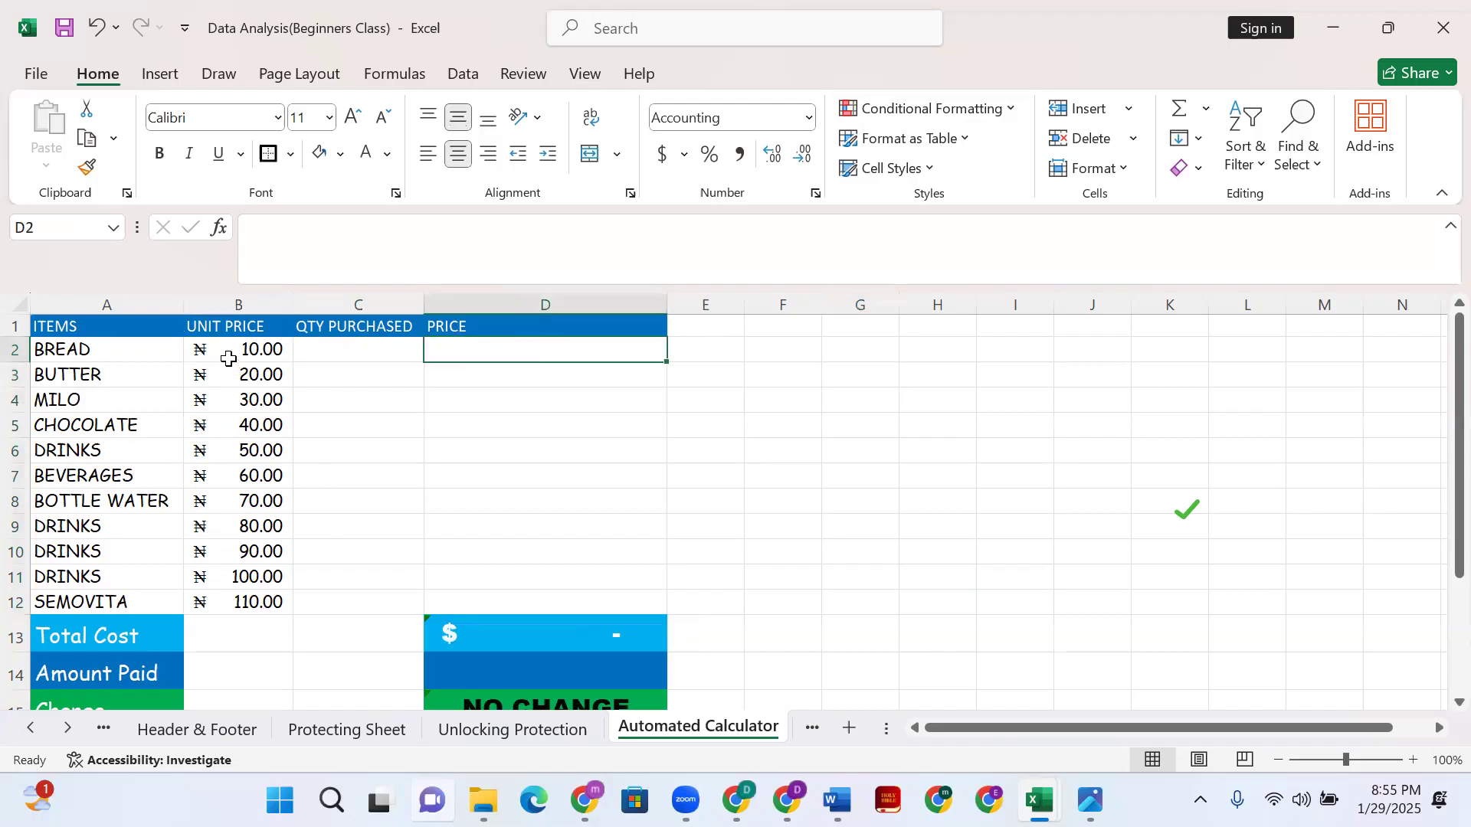
pyautogui.write('=')
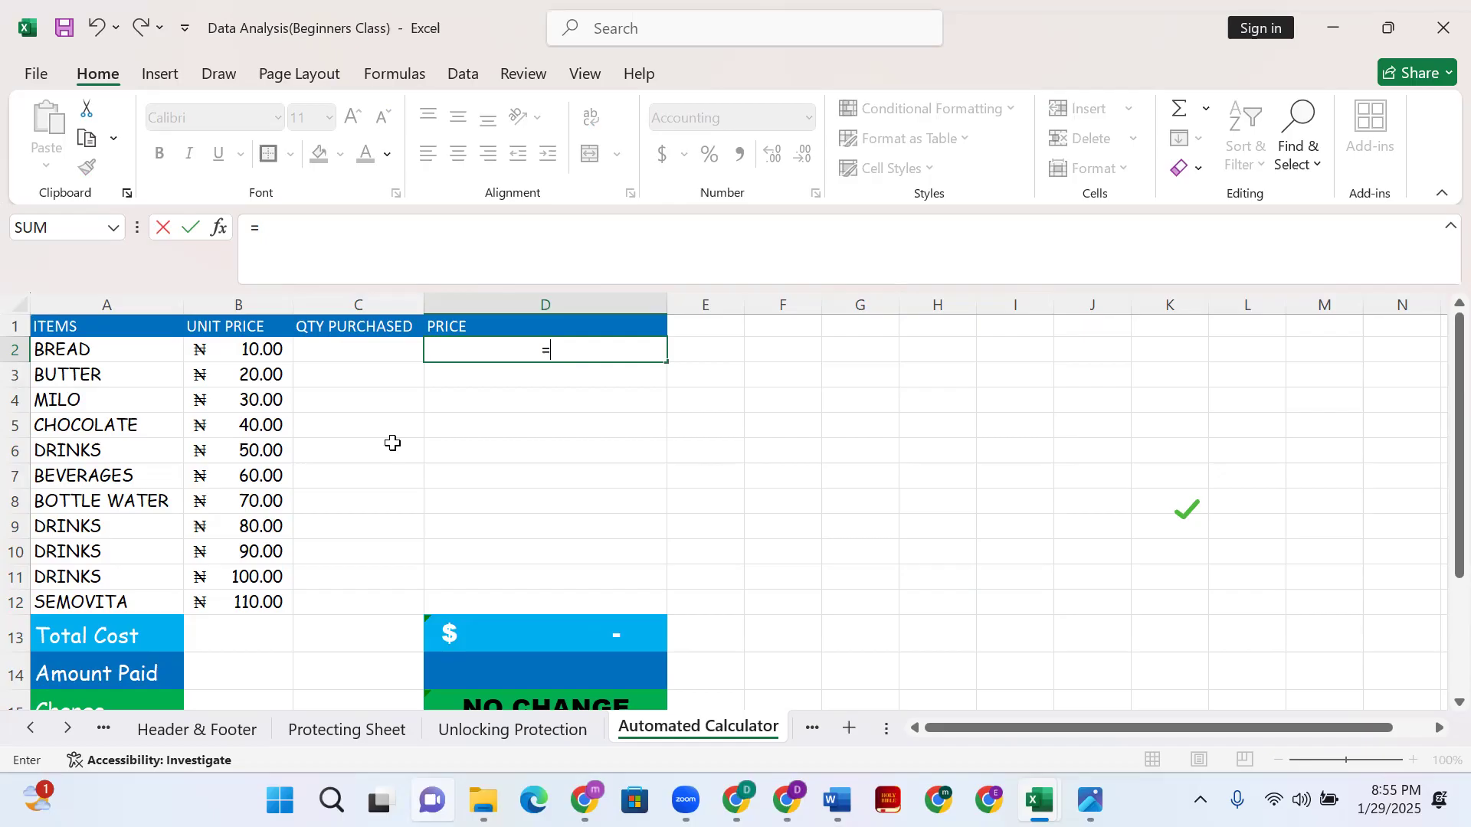
pyautogui.click(264, 351)
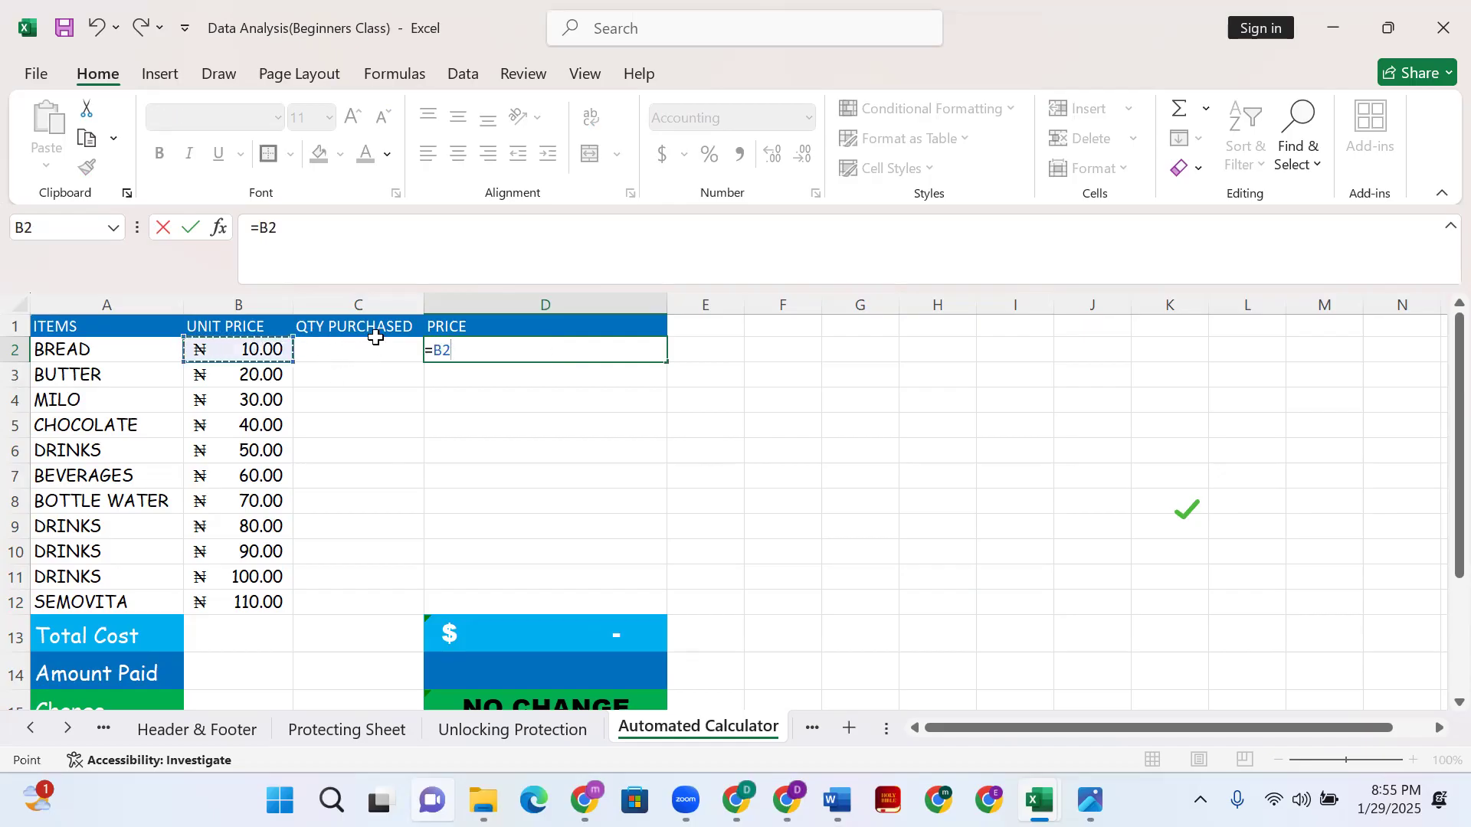
pyautogui.write('*')
pyautogui.click(356, 352)
pyautogui.press('Return')
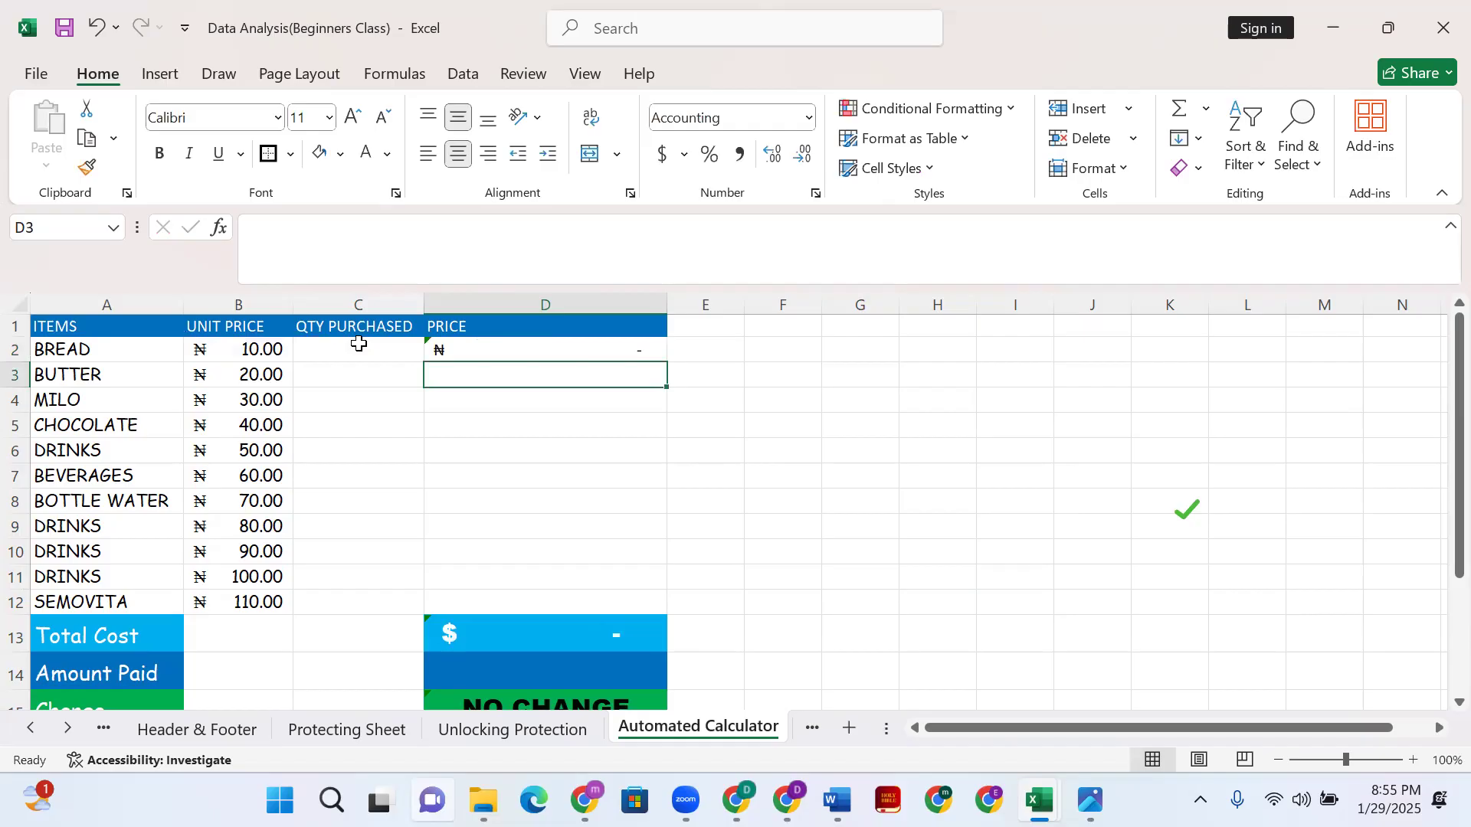
pyautogui.click(530, 349)
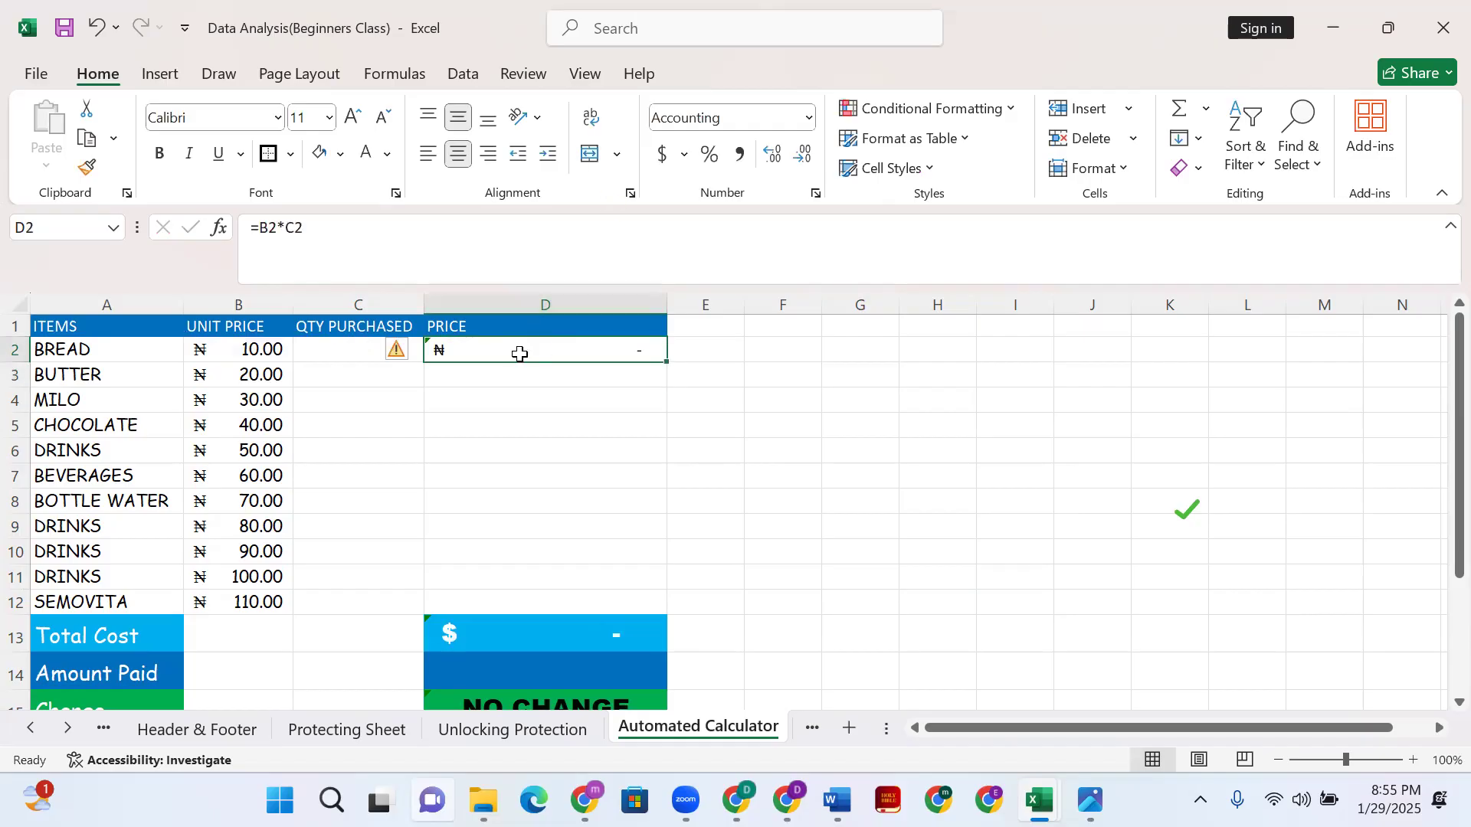
pyautogui.doubleClick(666, 363)
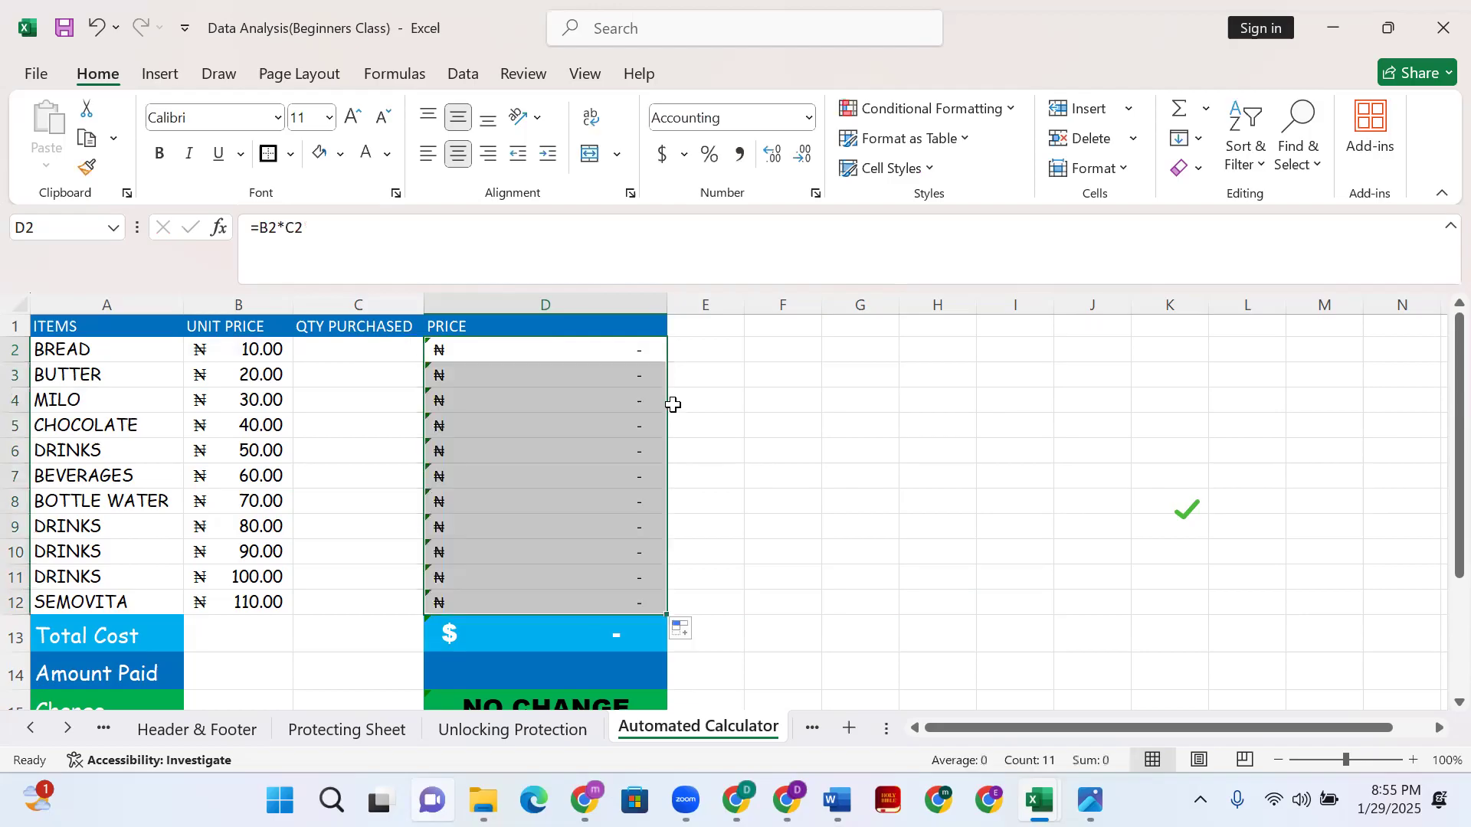
pyautogui.scroll(-1, 743, 473)
pyautogui.scroll(1, 719, 509)
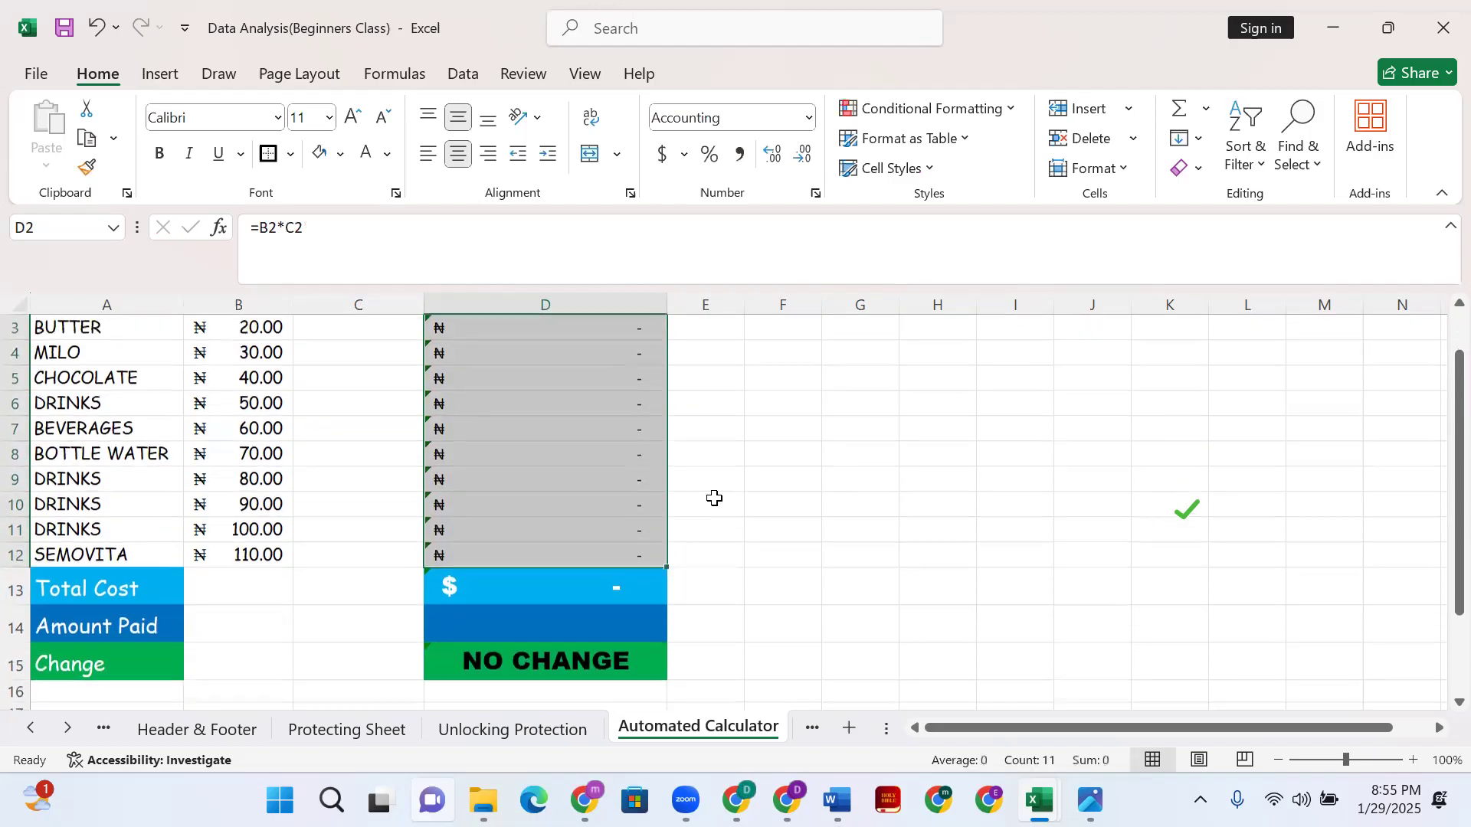
pyautogui.click(712, 477)
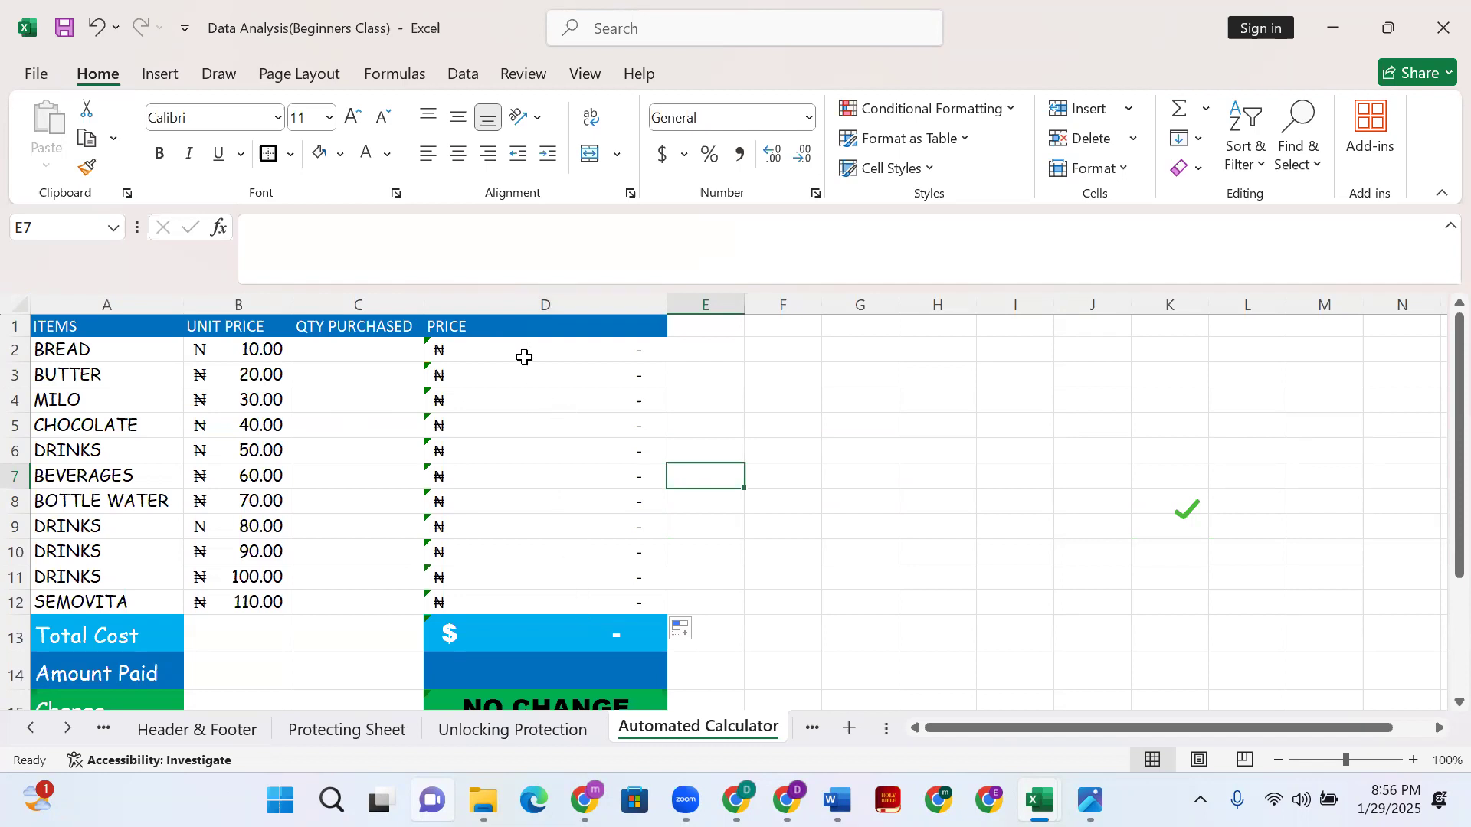
# - Replace the Total Cost formula in D13 with =SUM(D2:D12)
pyautogui.click(574, 627)
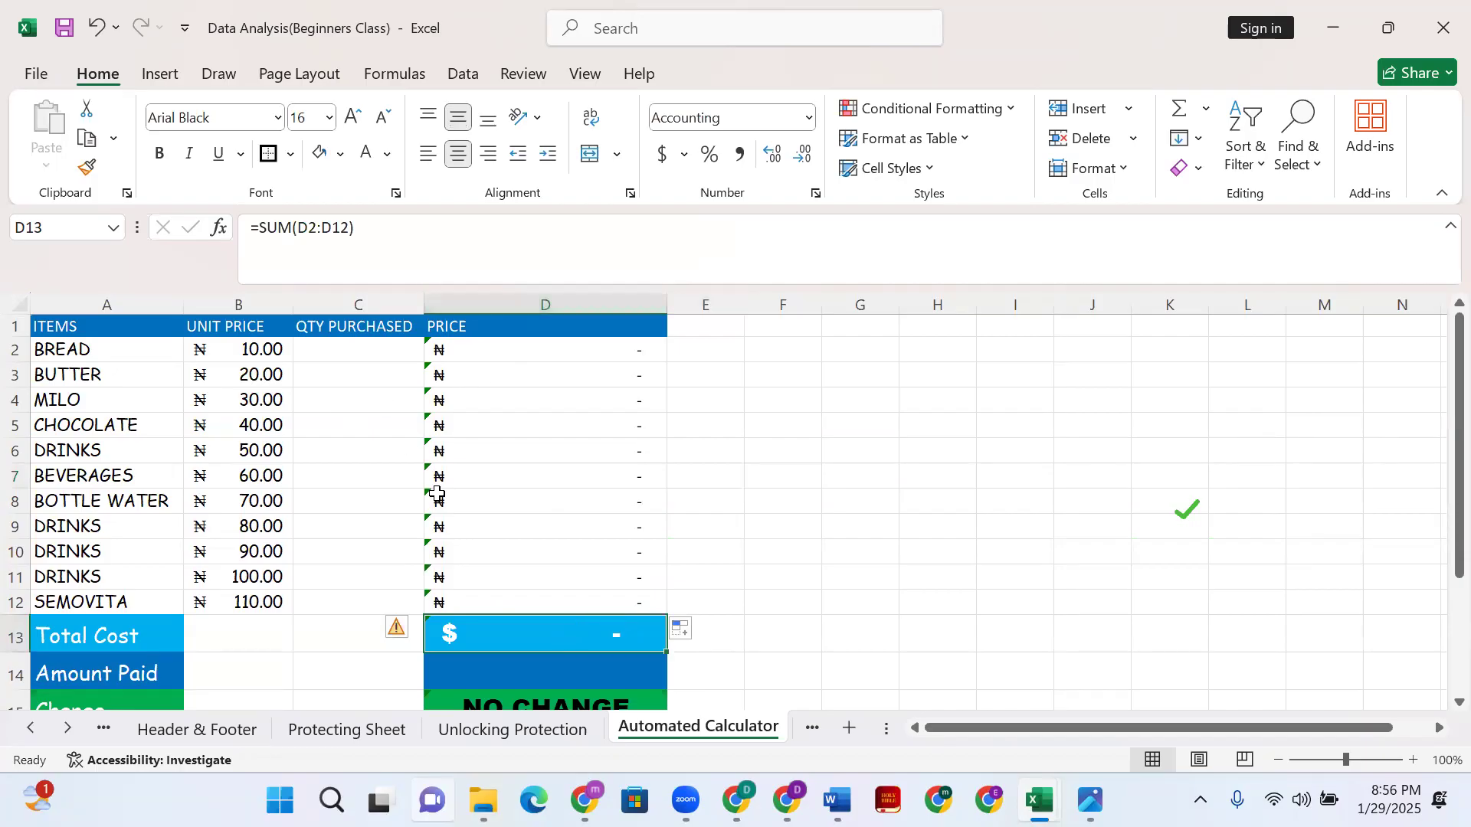
pyautogui.press('Delete')
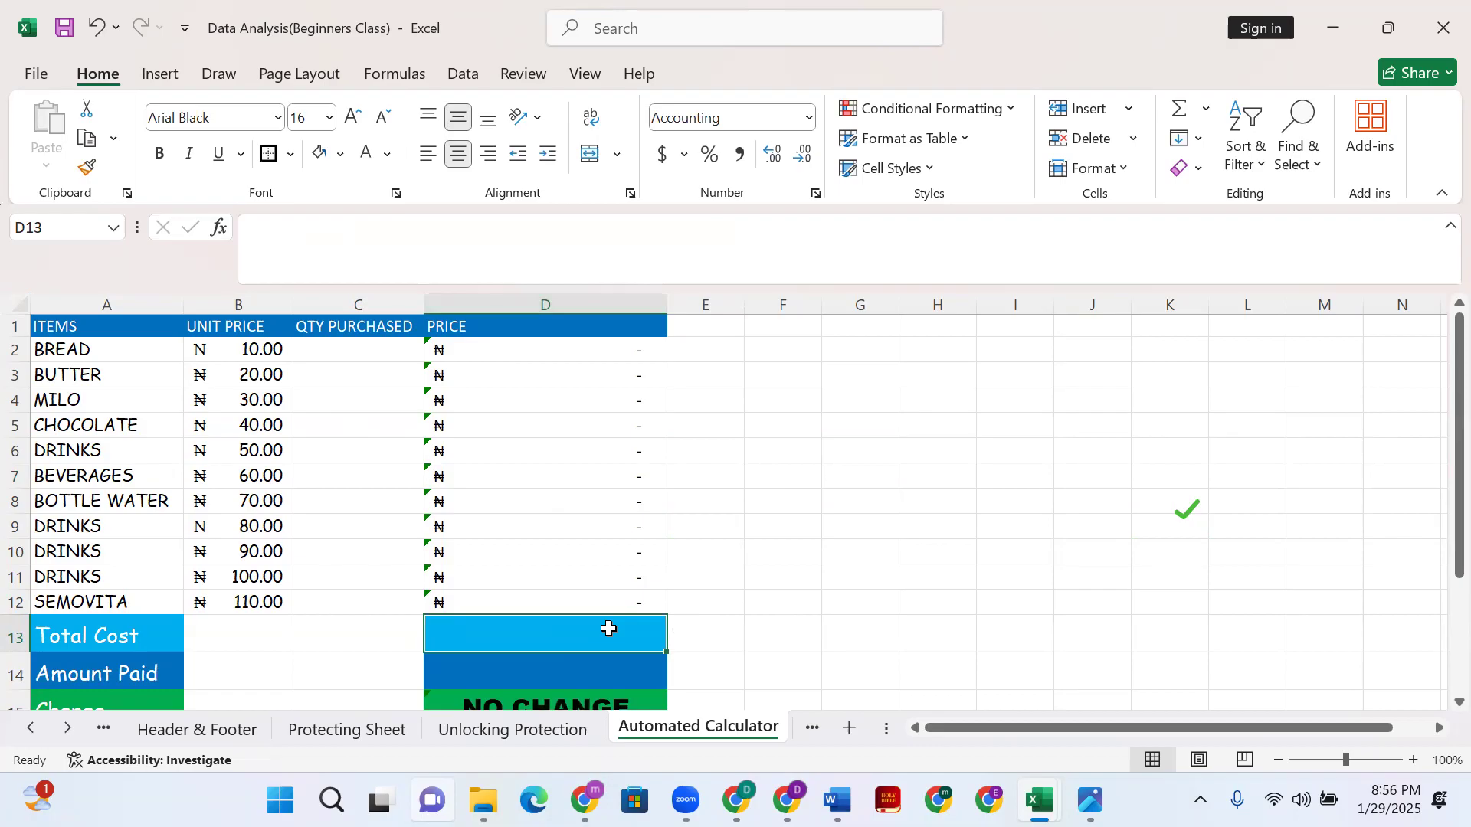
pyautogui.write('=')
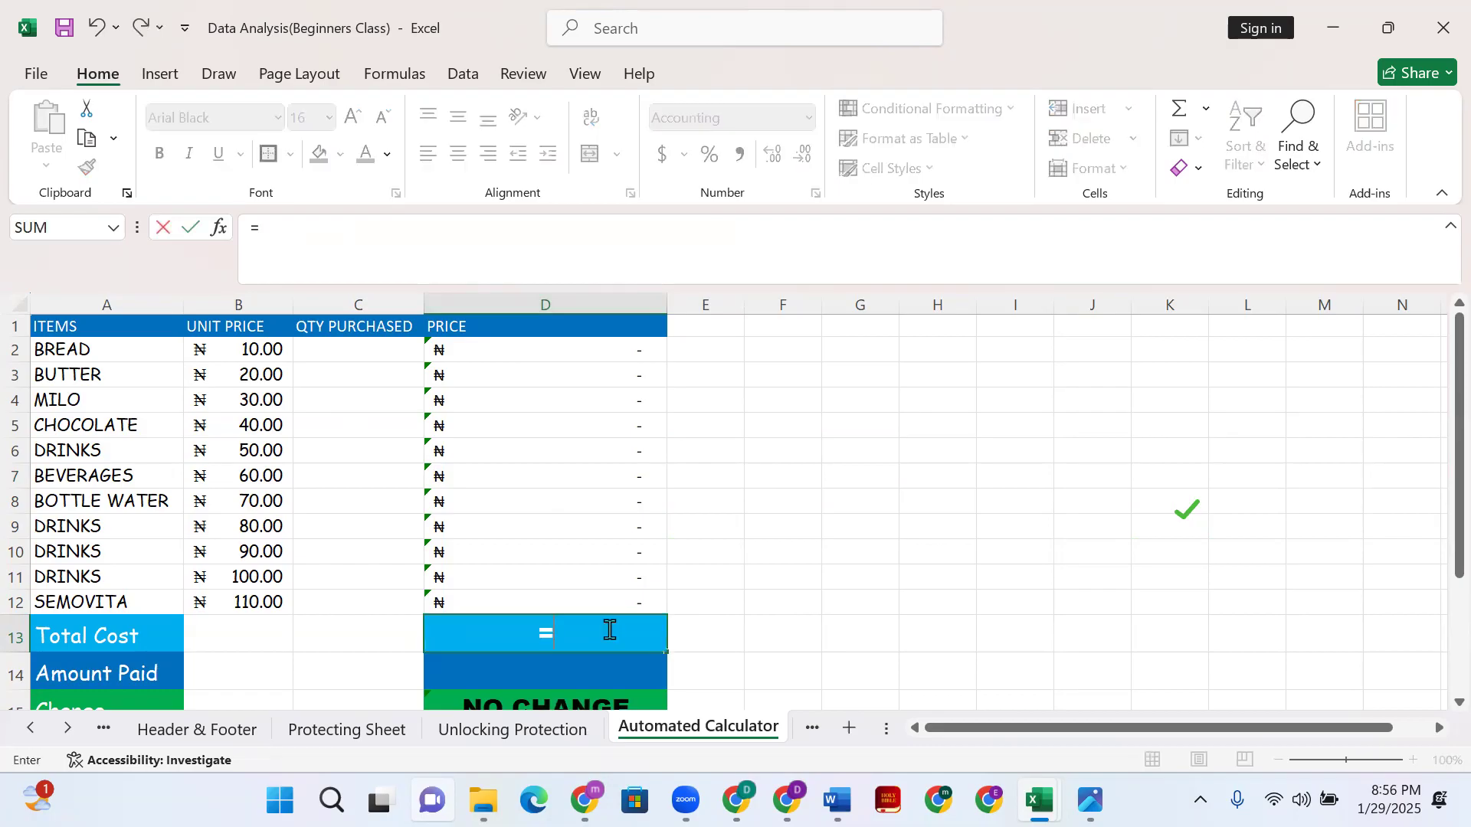
pyautogui.write('Sum')
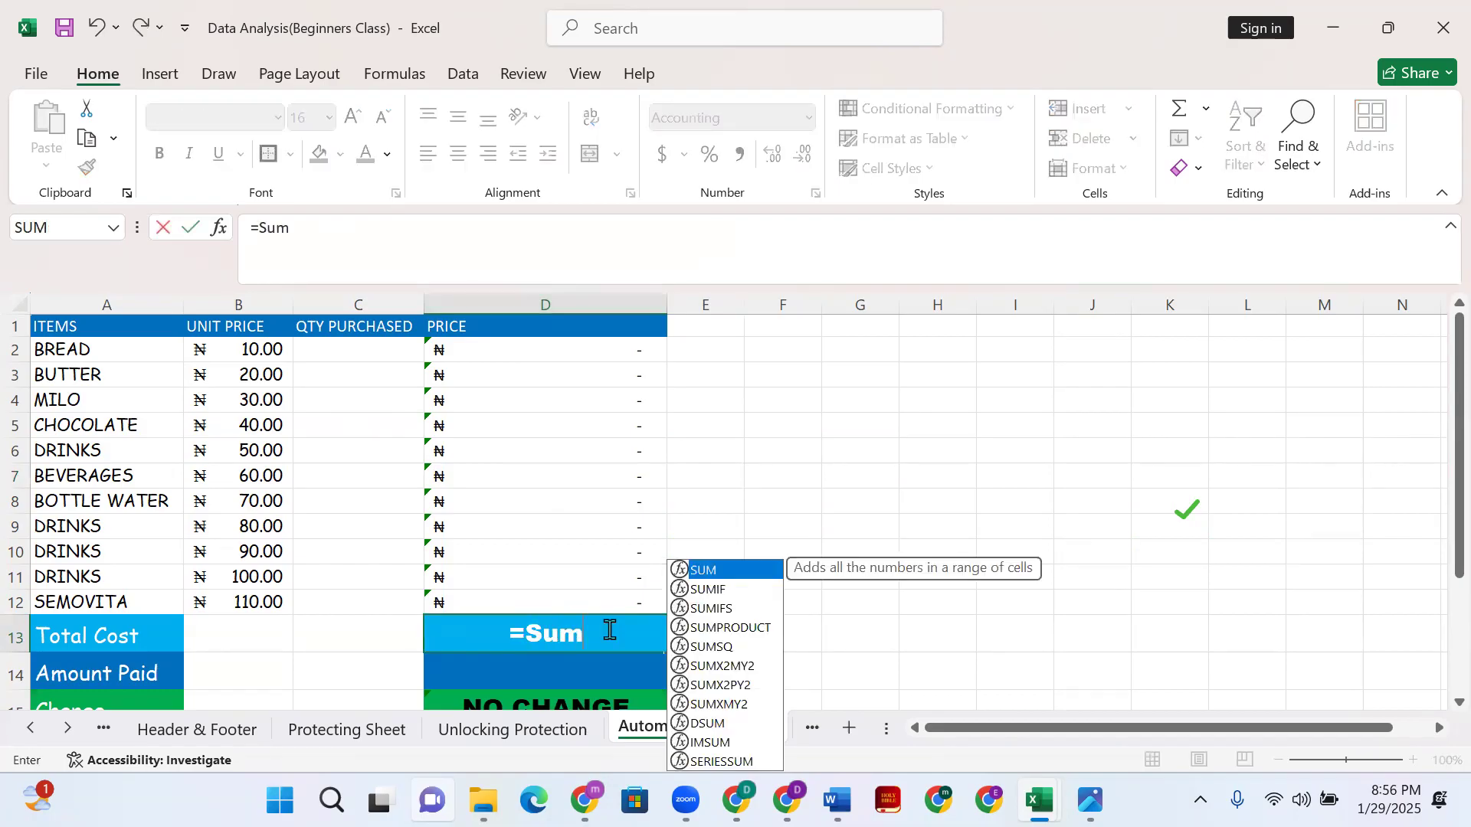
pyautogui.write('(')
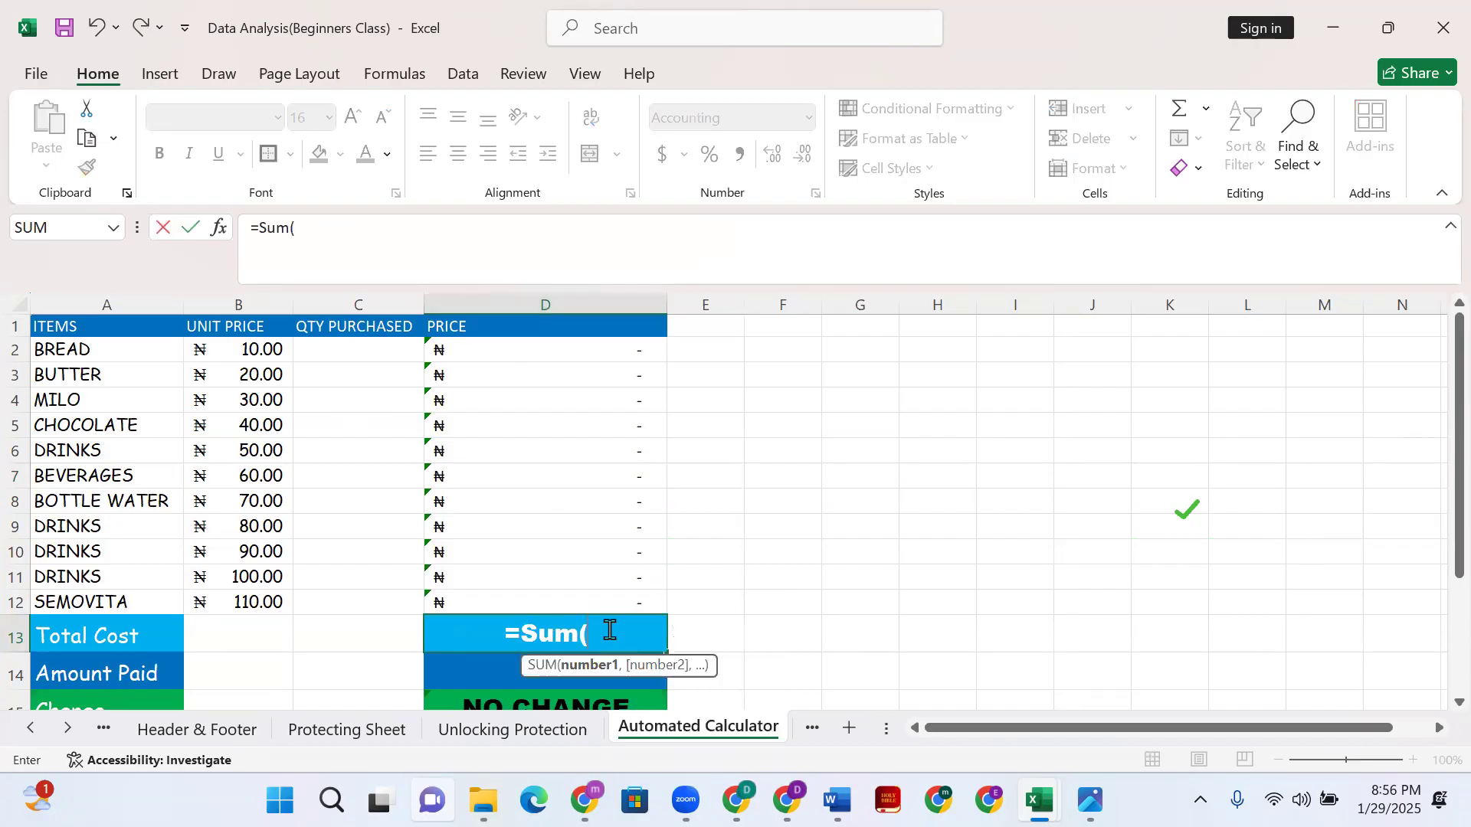
pyautogui.click(545, 350)
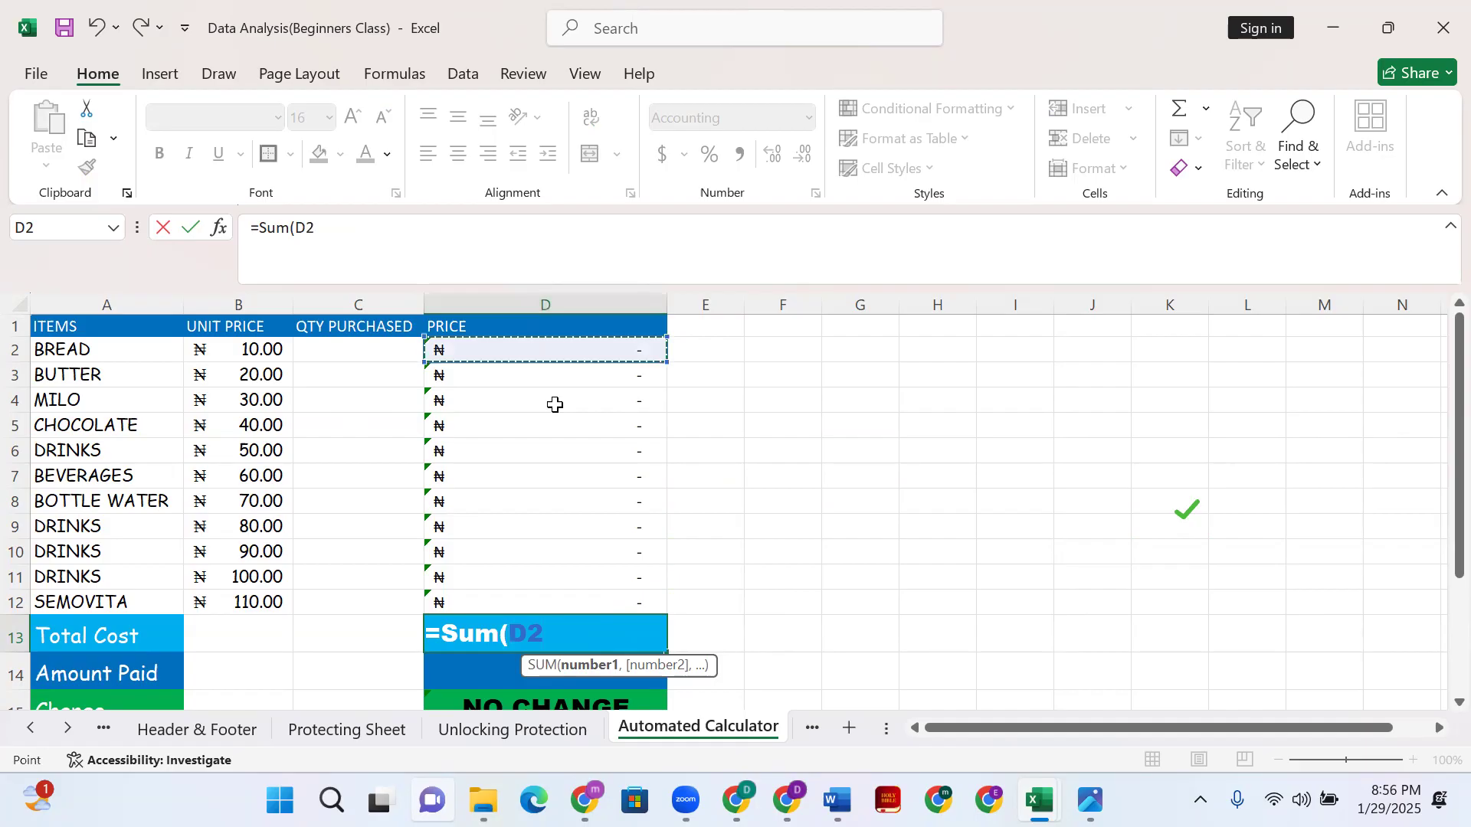
pyautogui.keyDown('shift'); pyautogui.click(605, 602); pyautogui.keyUp('shift')
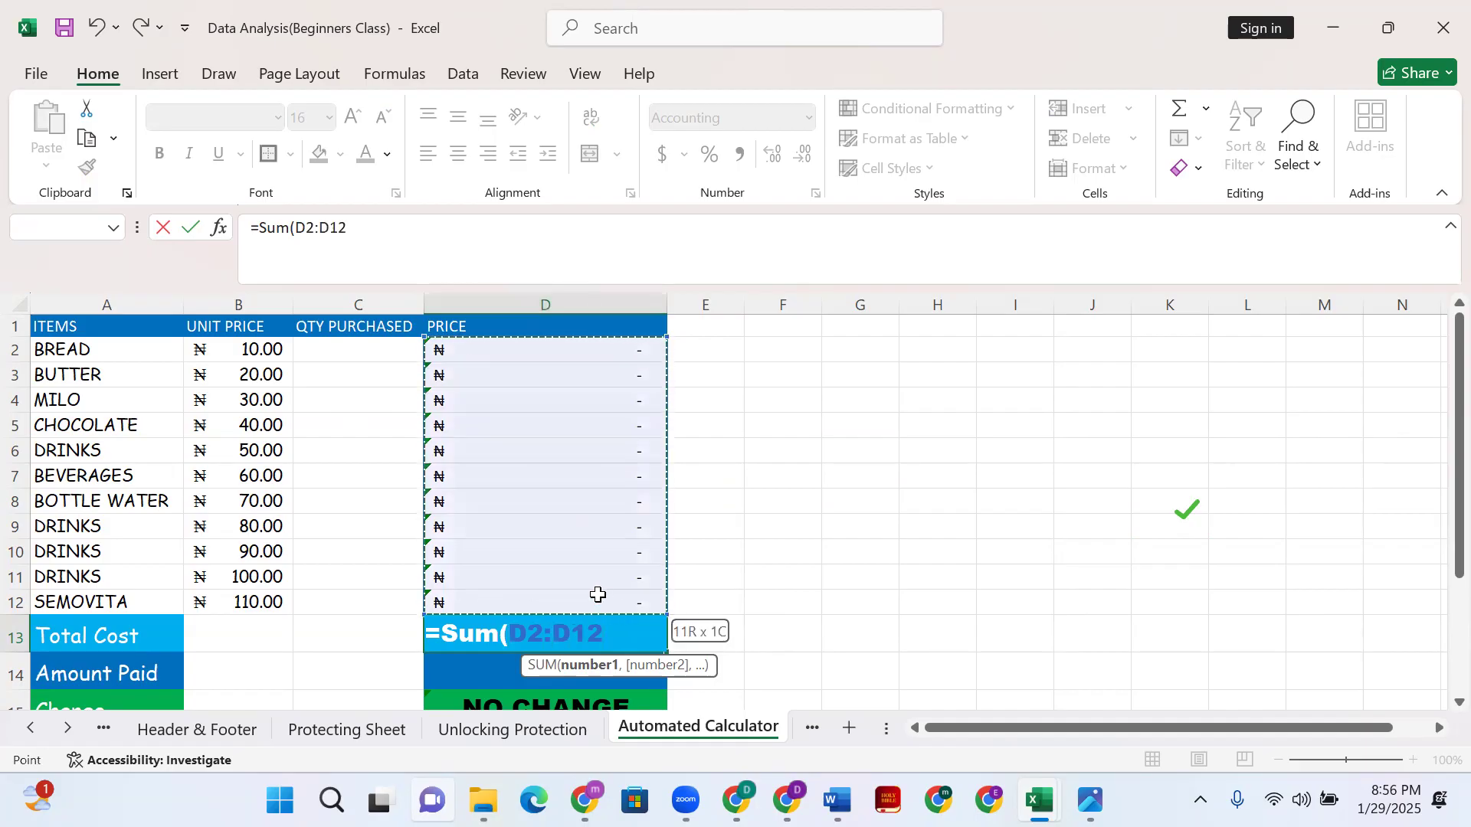
pyautogui.press('Return')
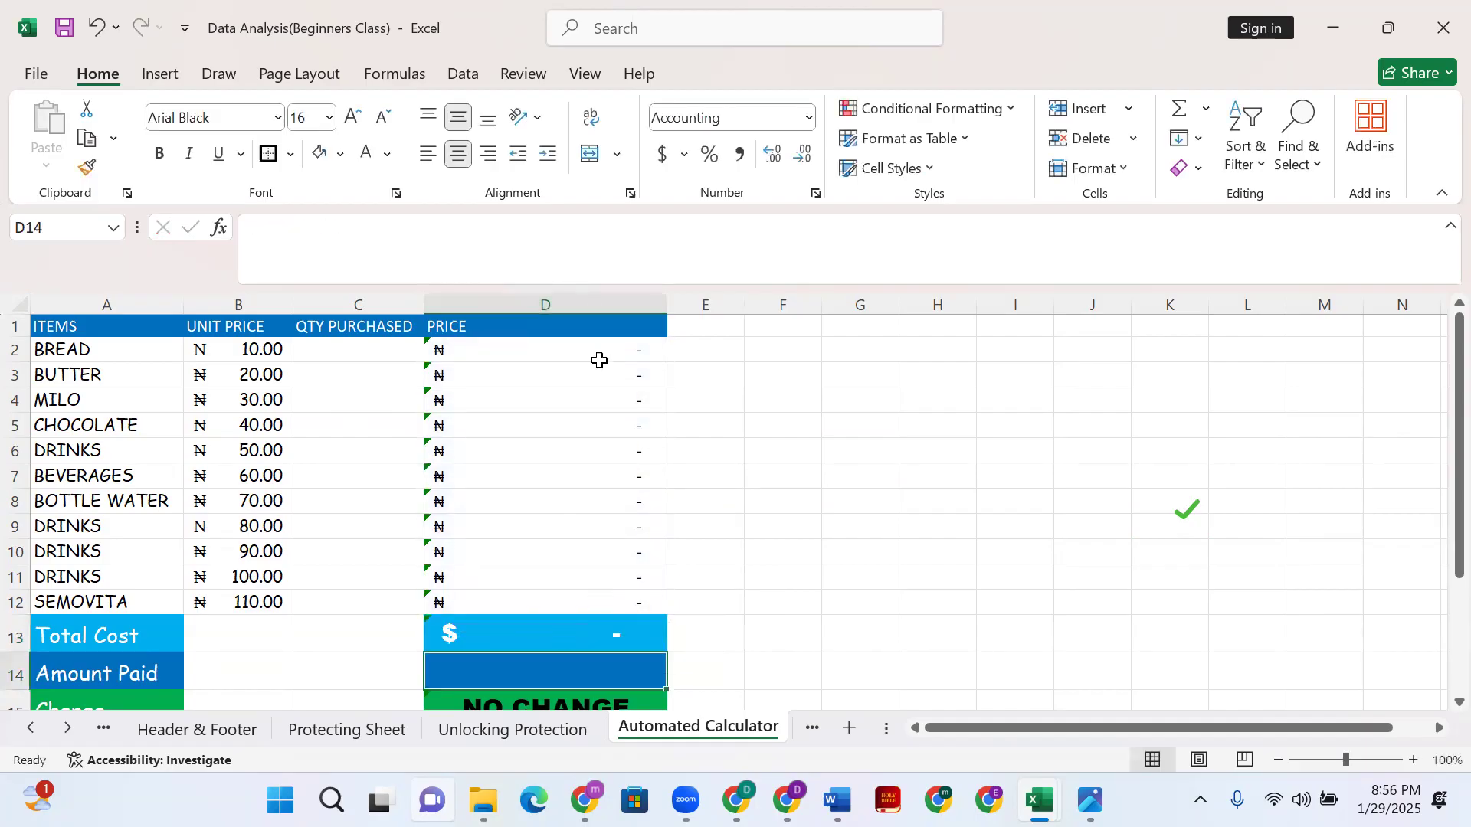
pyautogui.click(624, 633)
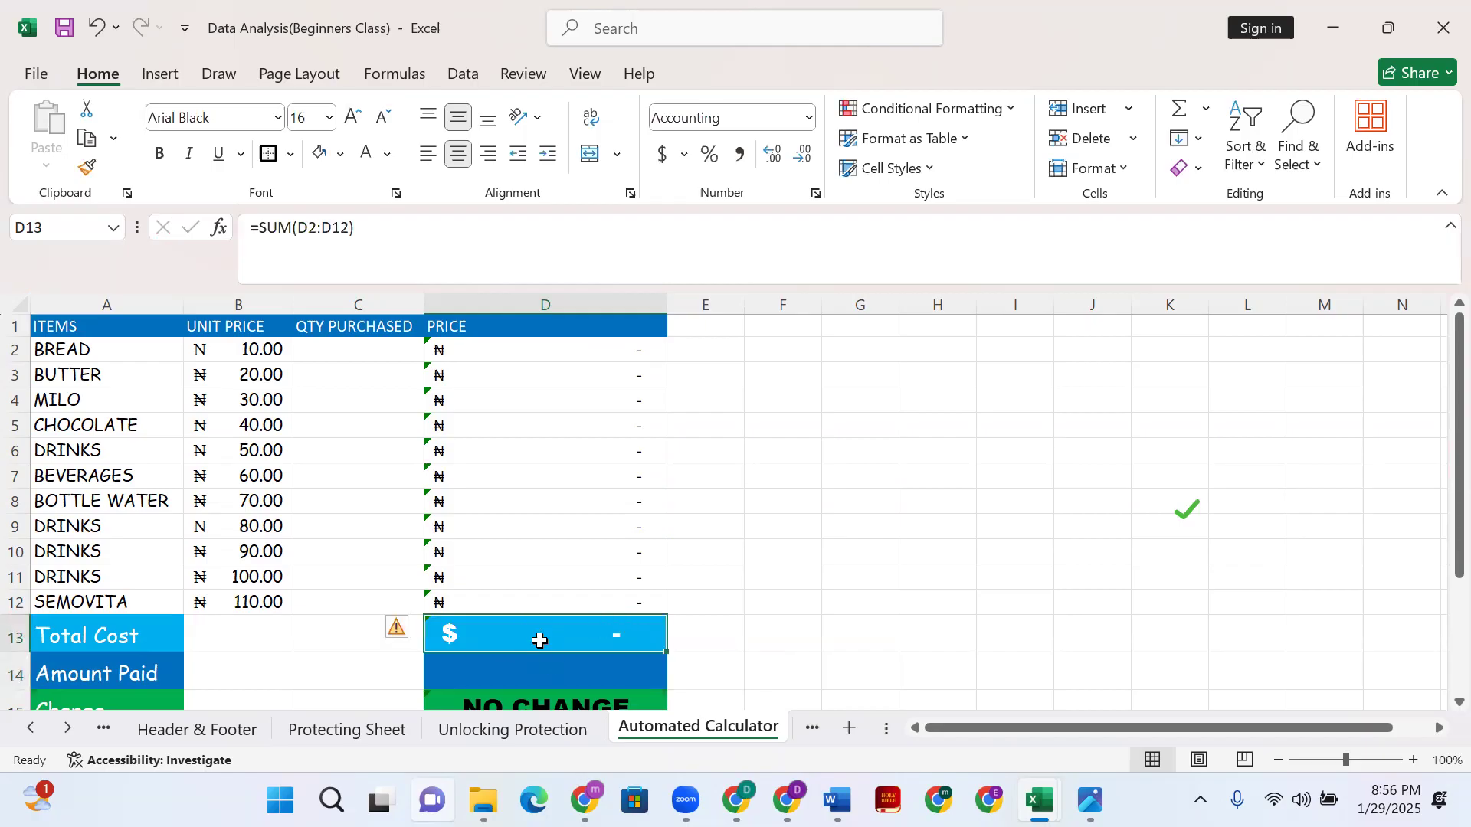
# - Select the Total Cost and Amount Paid cells D13:D14
pyautogui.scroll(-1, 536, 625)
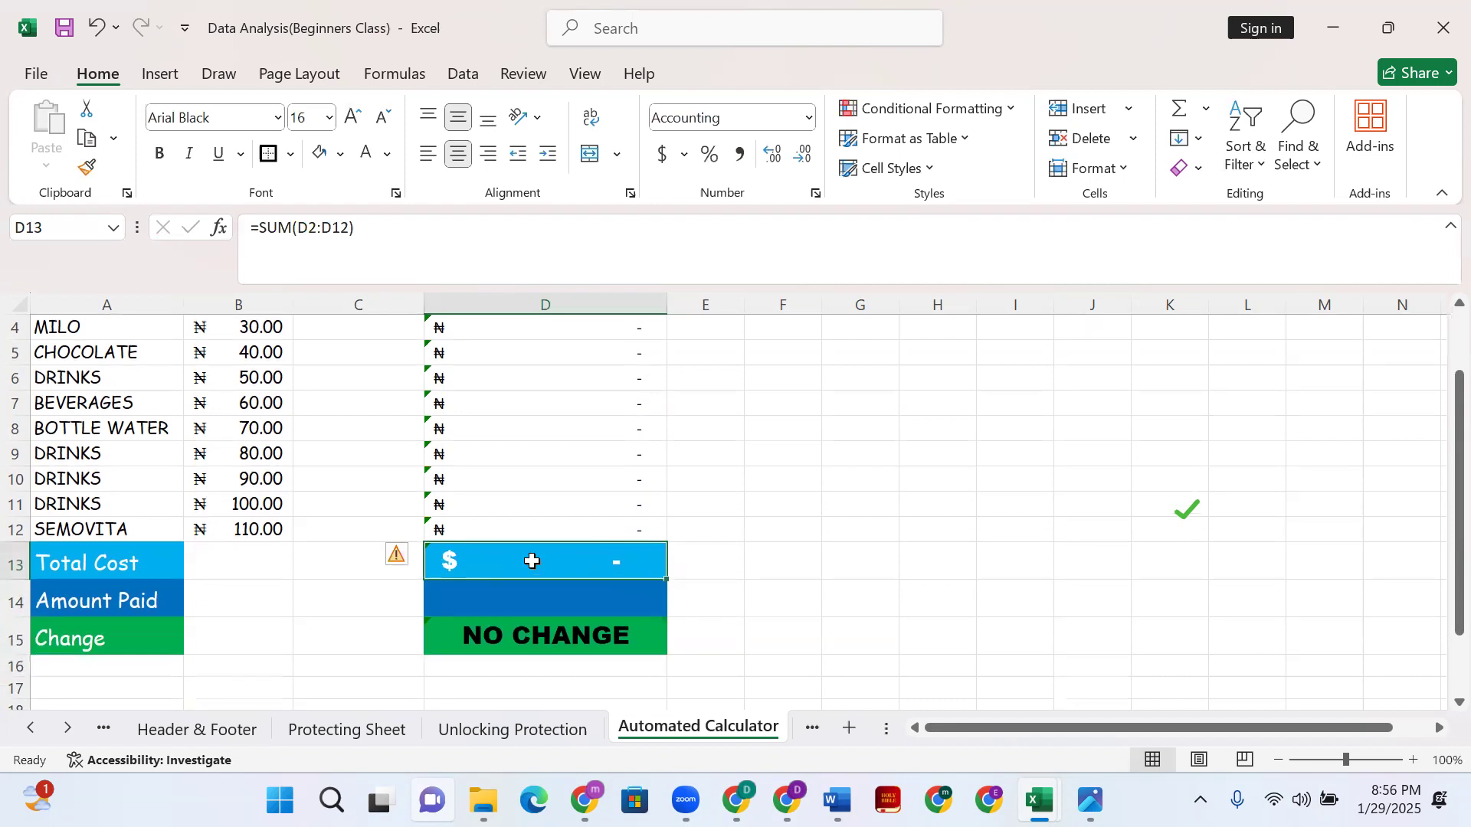
pyautogui.scroll(1, 420, 448)
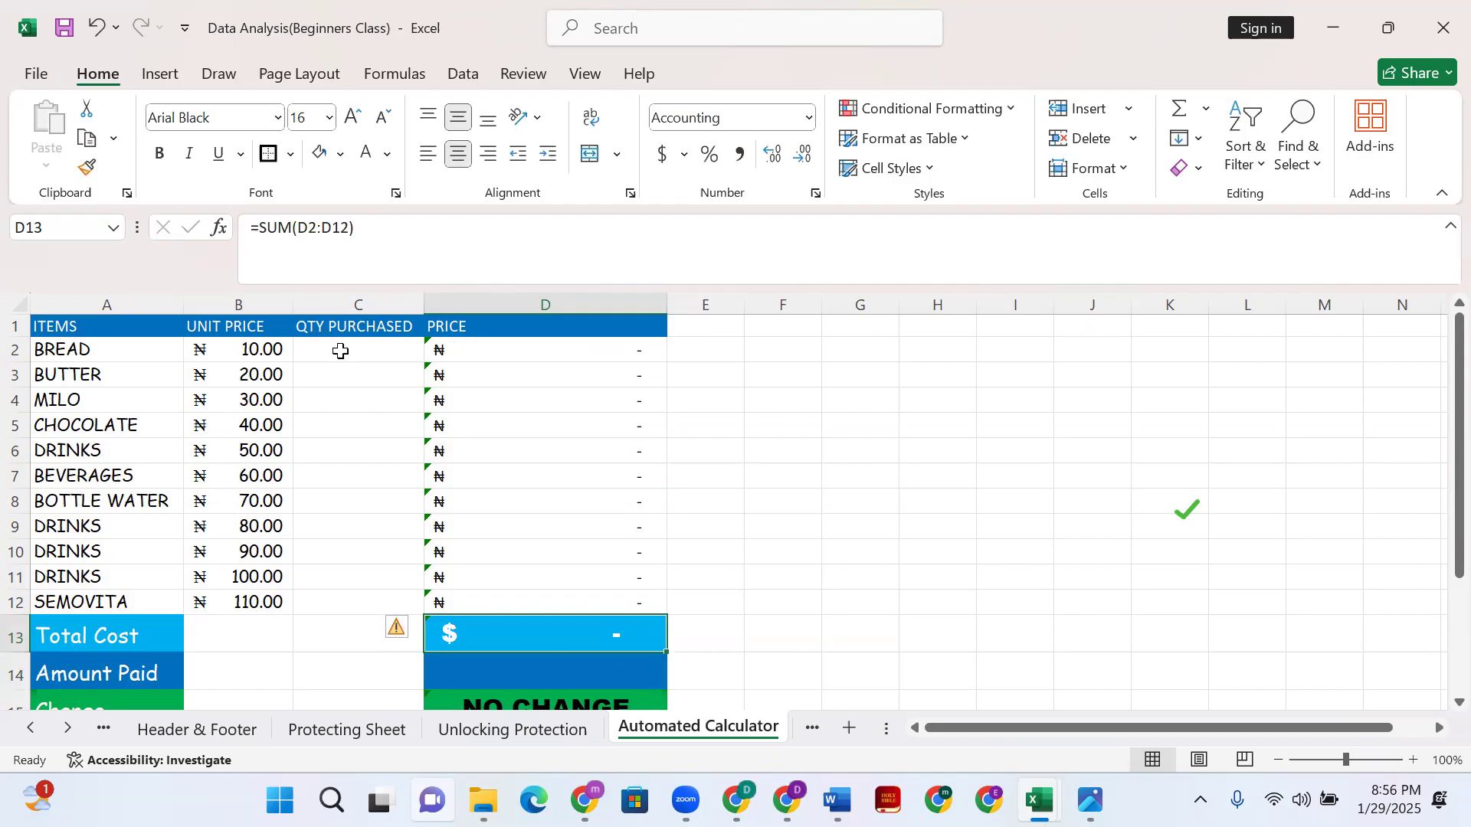
pyautogui.scroll(-1, 584, 619)
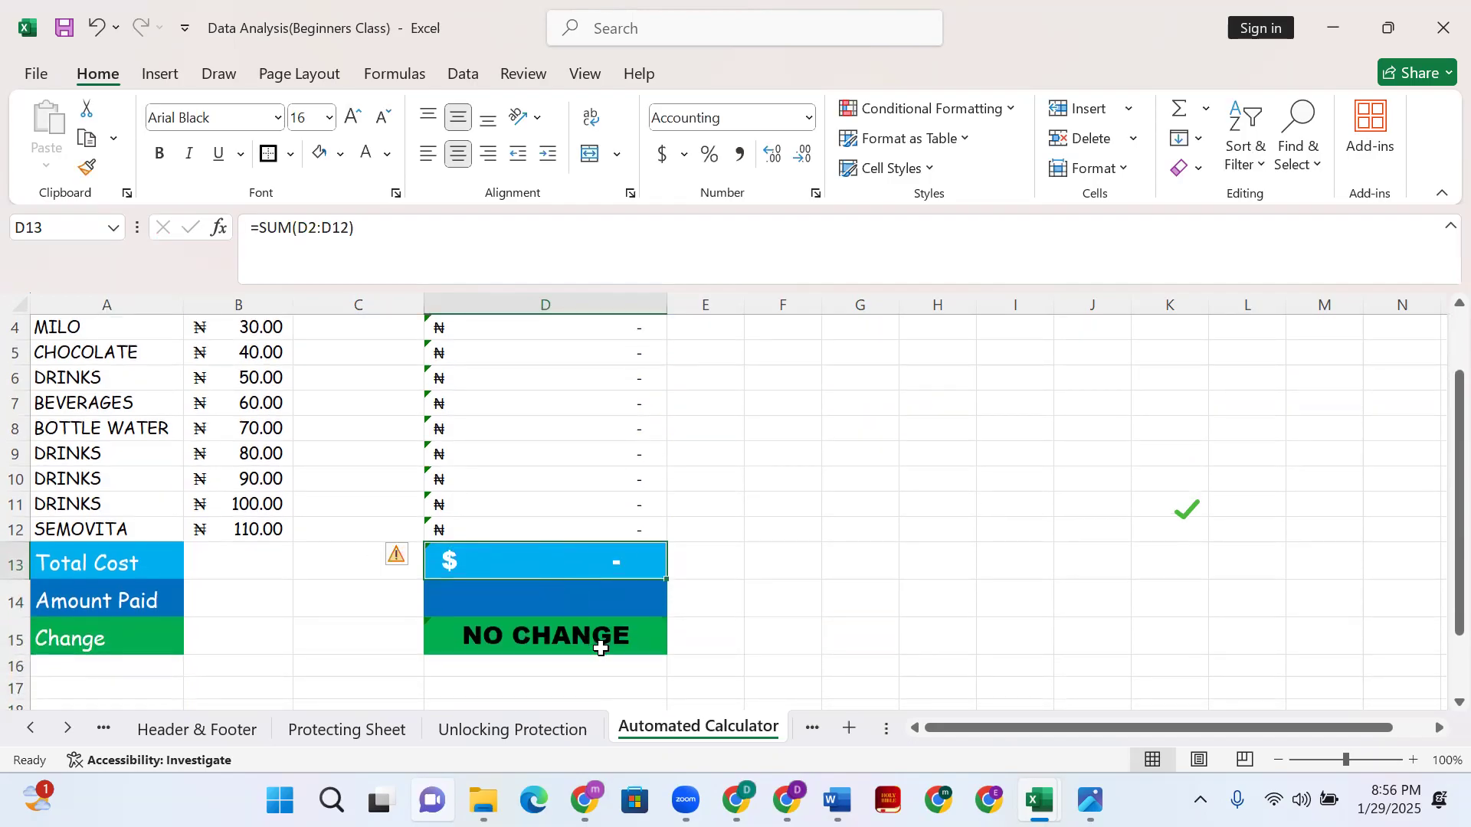
pyautogui.click(550, 598)
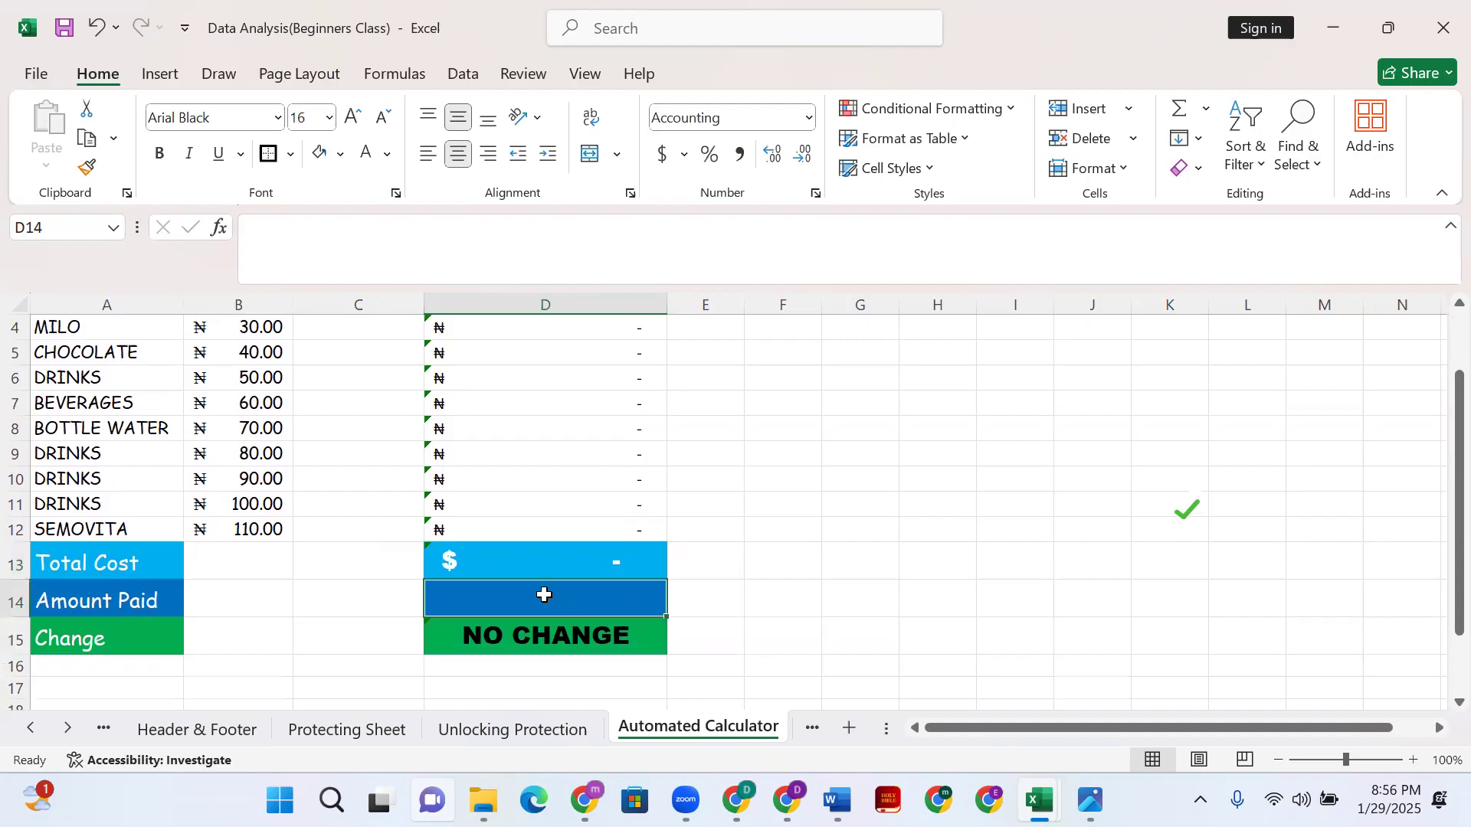
pyautogui.click(517, 564)
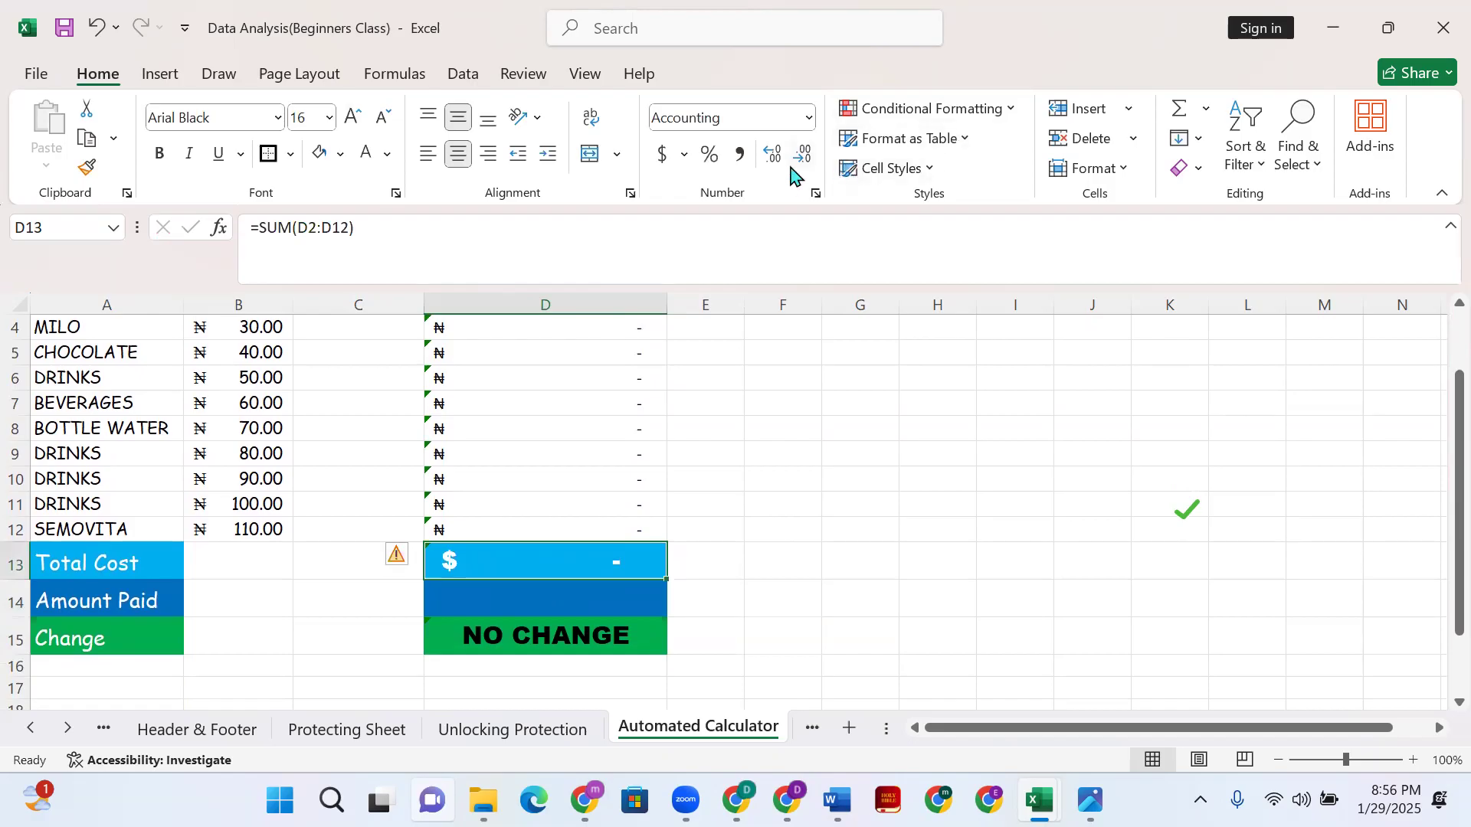
pyautogui.click(684, 154)
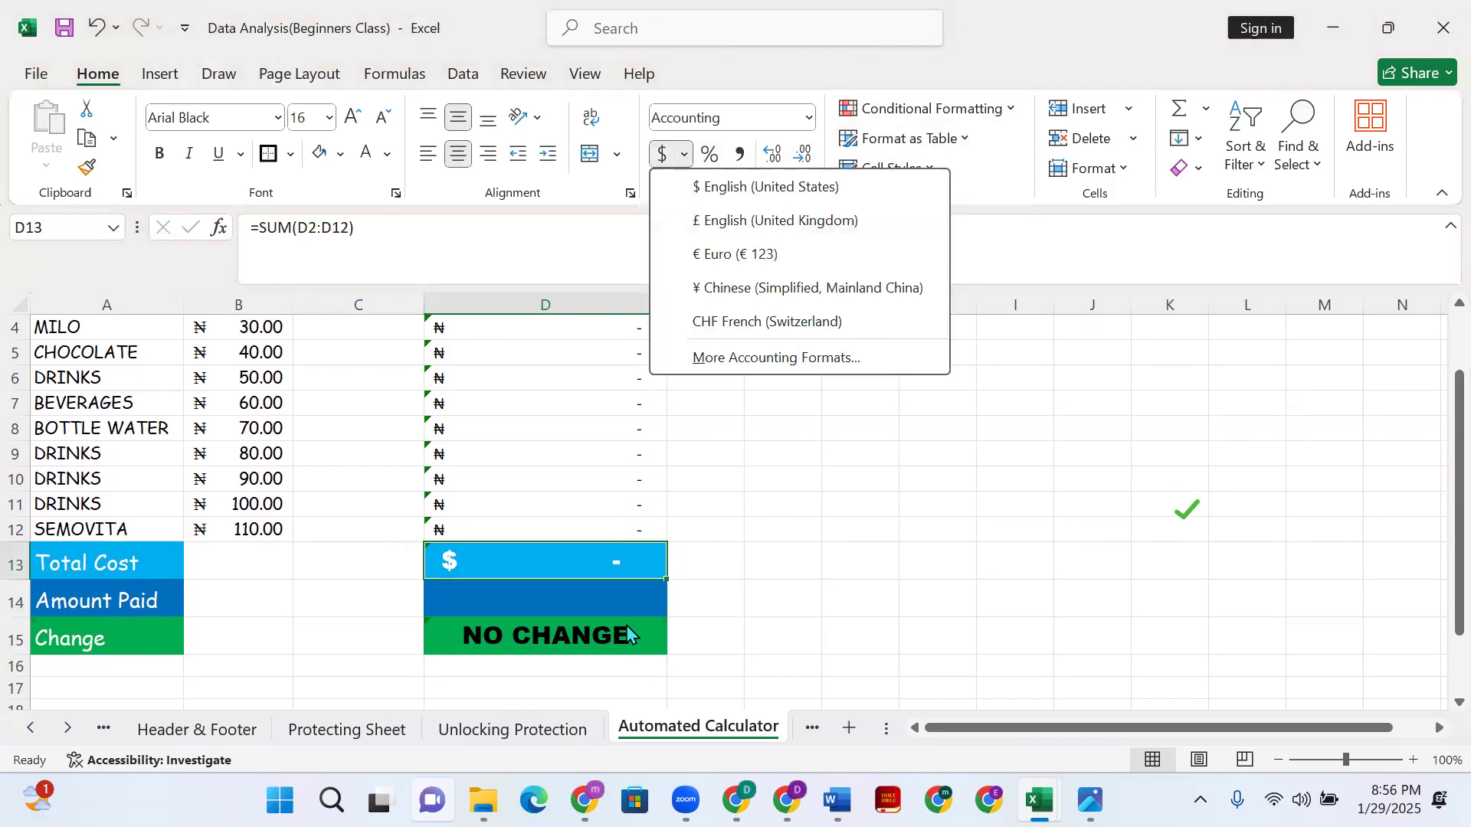
pyautogui.keyDown('shift'); pyautogui.click(635, 597); pyautogui.keyUp('shift')
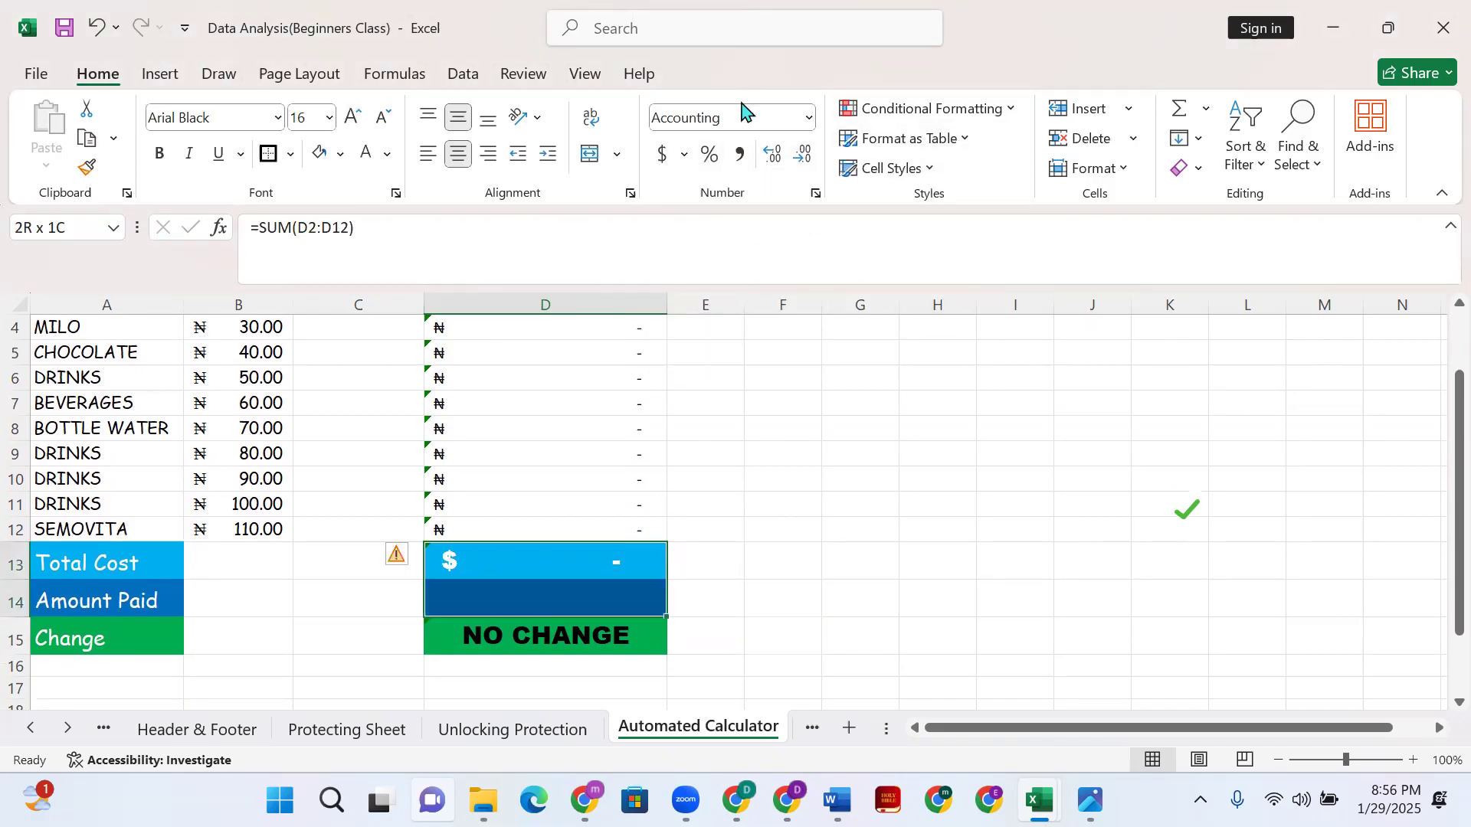
# - Apply Accounting number format with the ₦ Yoruba currency symbol to D13:D14
pyautogui.click(806, 121)
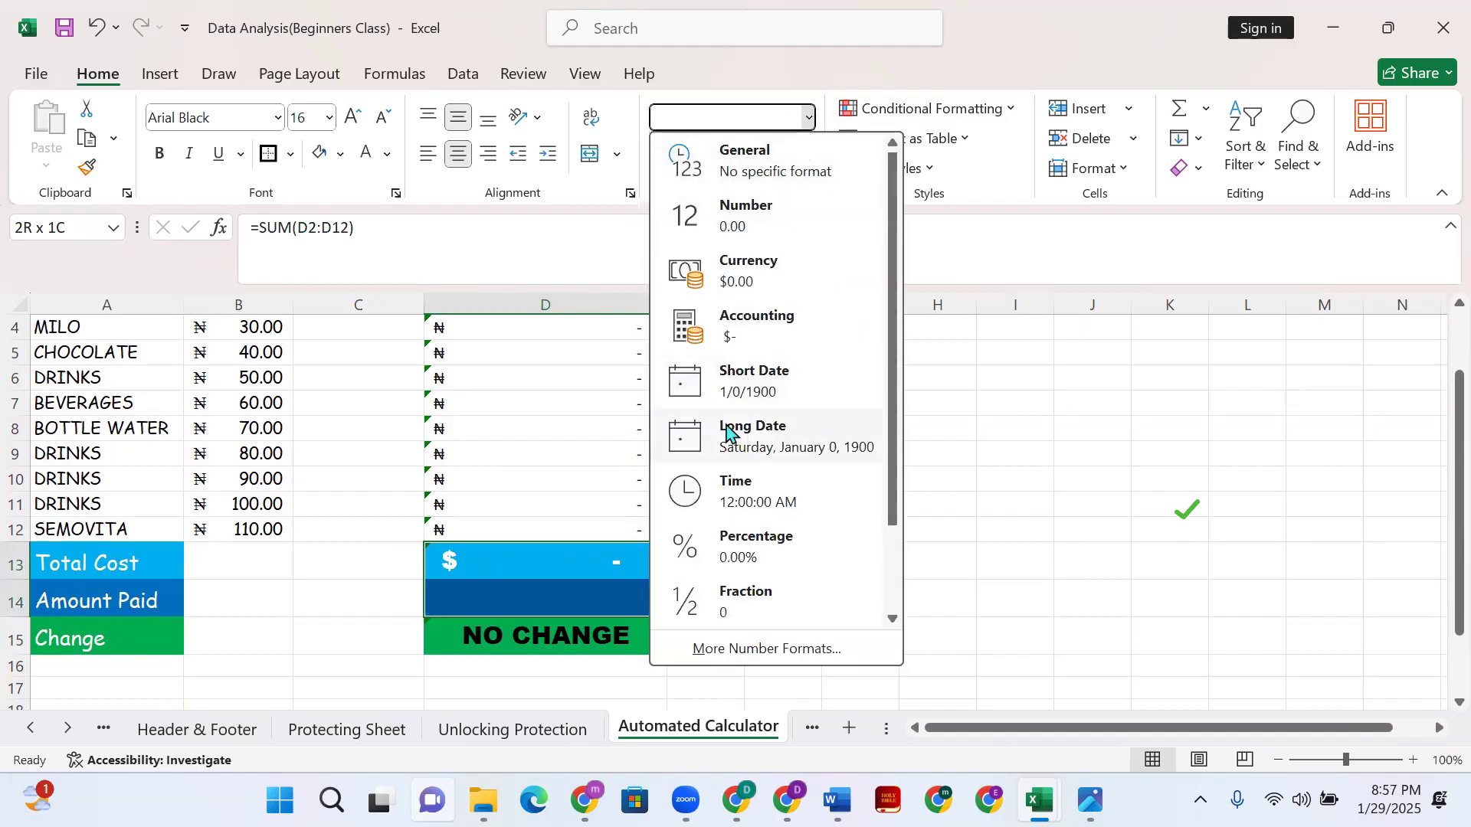
pyautogui.click(768, 650)
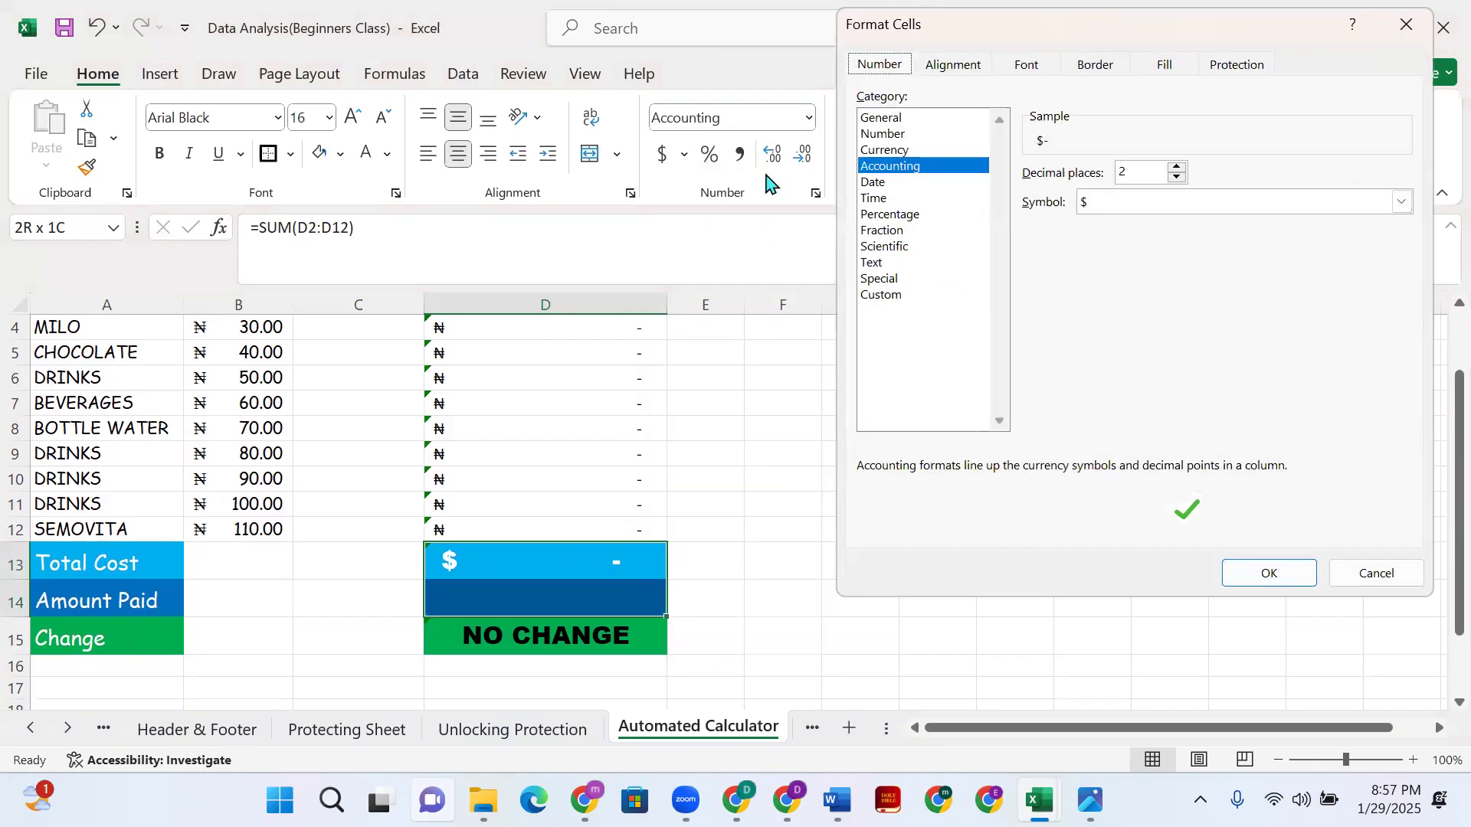
pyautogui.click(1401, 201)
pyautogui.scroll(-5, 1223, 468)
pyautogui.scroll(-15, 1222, 468)
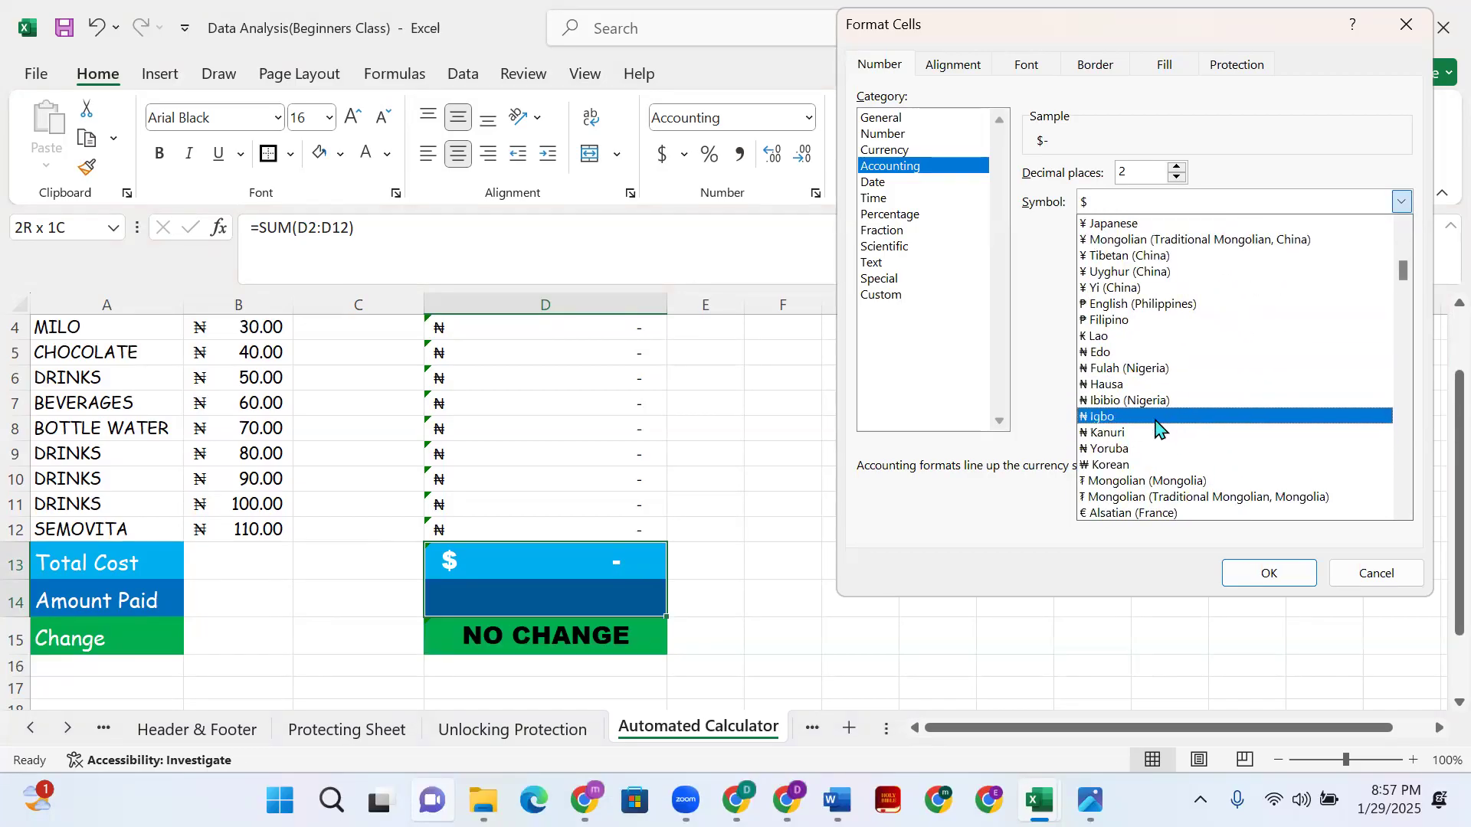
pyautogui.click(1160, 464)
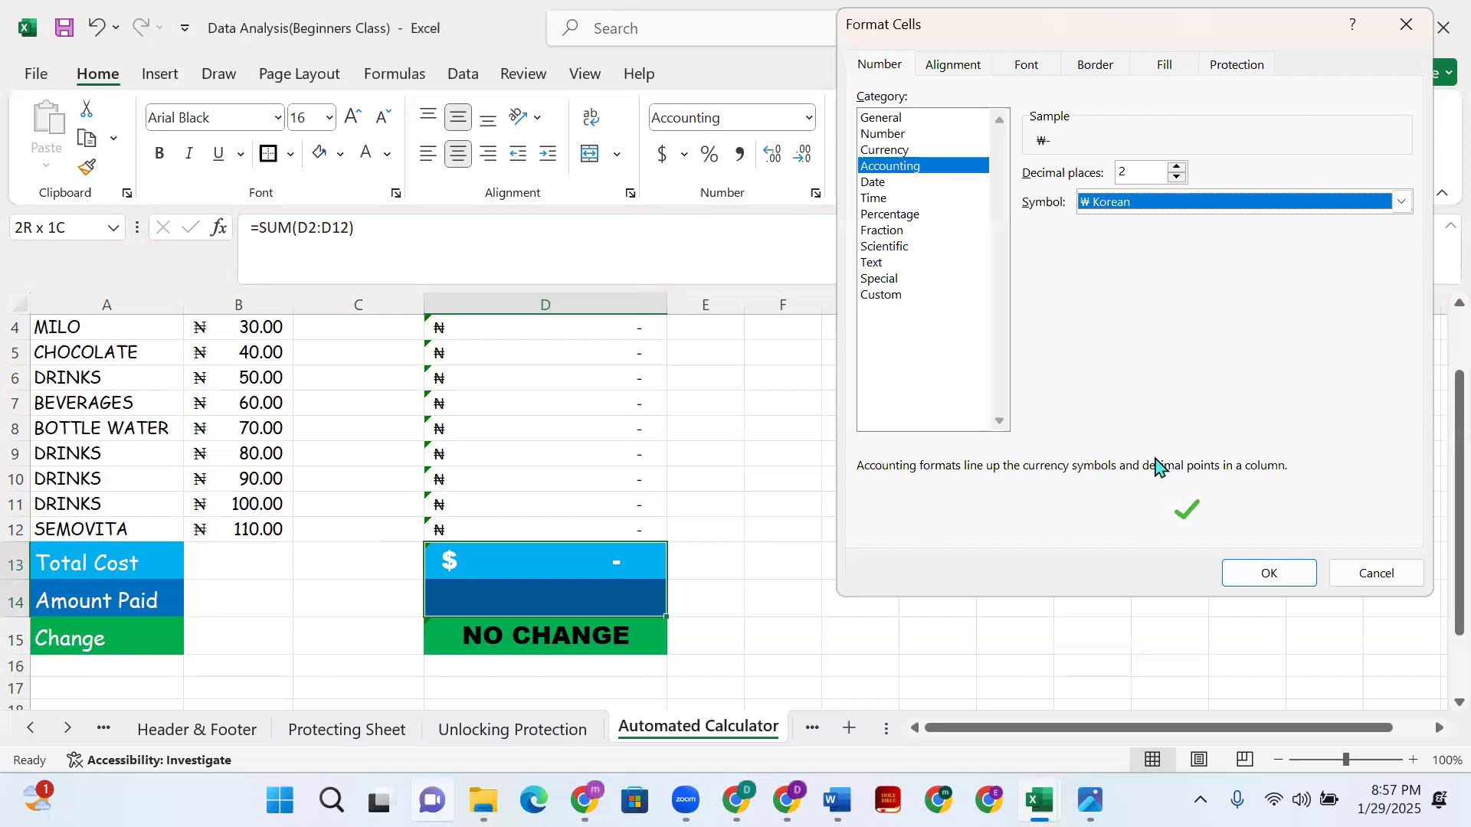
pyautogui.click(1399, 203)
pyautogui.click(1170, 450)
pyautogui.click(1273, 577)
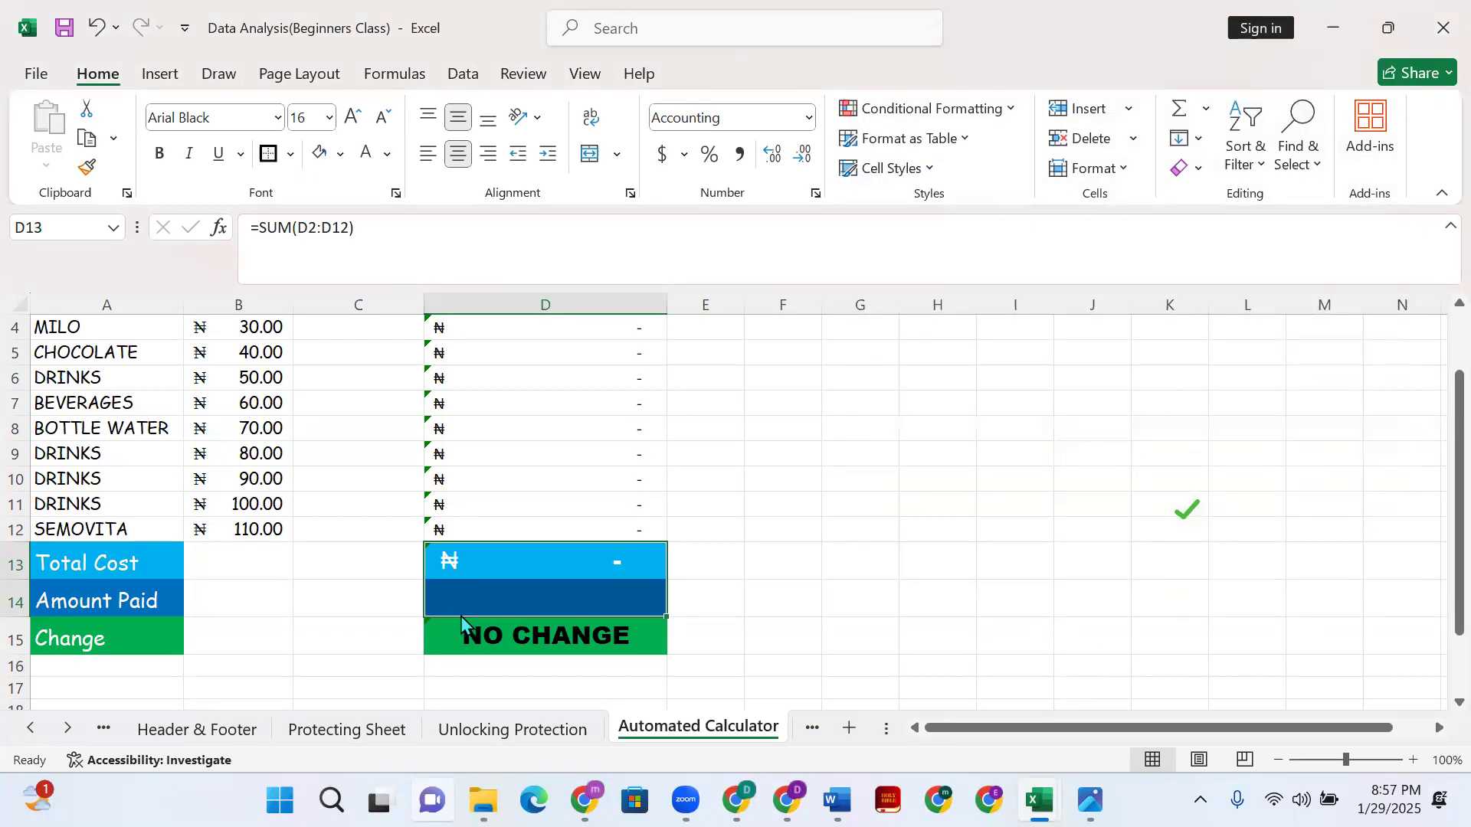
pyautogui.click(499, 604)
pyautogui.click(732, 639)
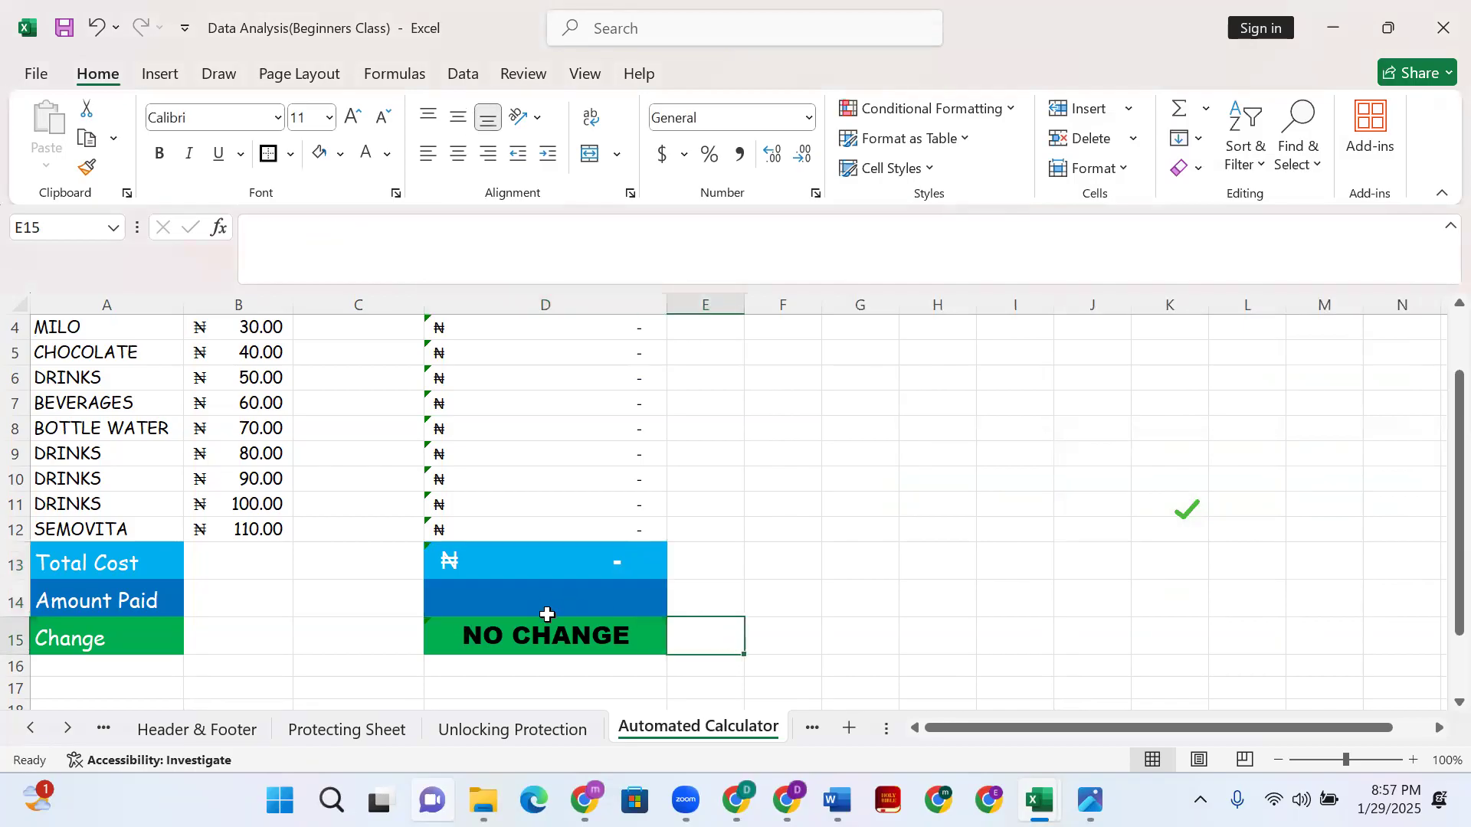
# - Format the Change cell D15 as Accounting with the ₦ Igbo symbol
pyautogui.click(541, 601)
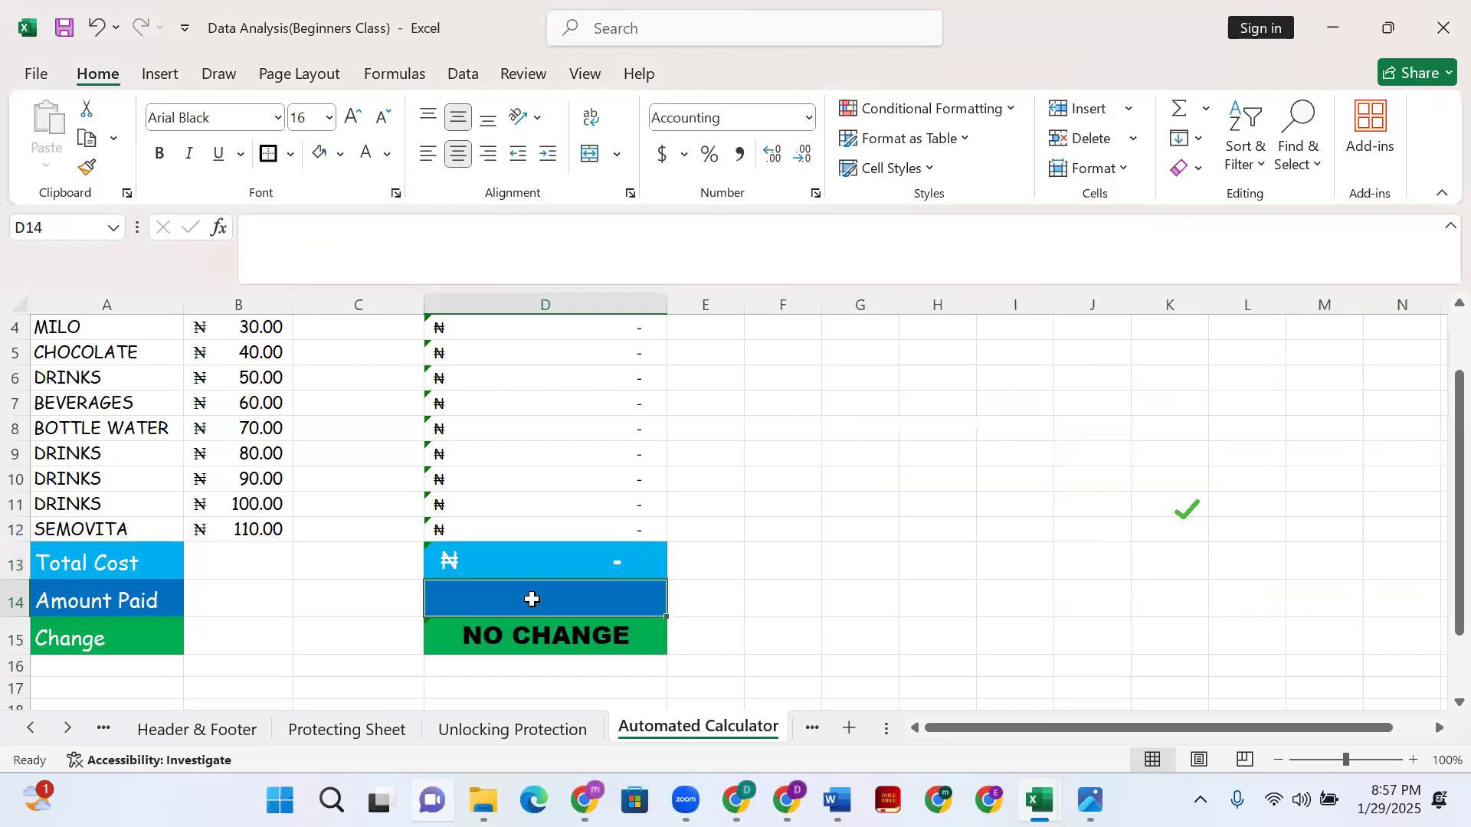
pyautogui.click(557, 633)
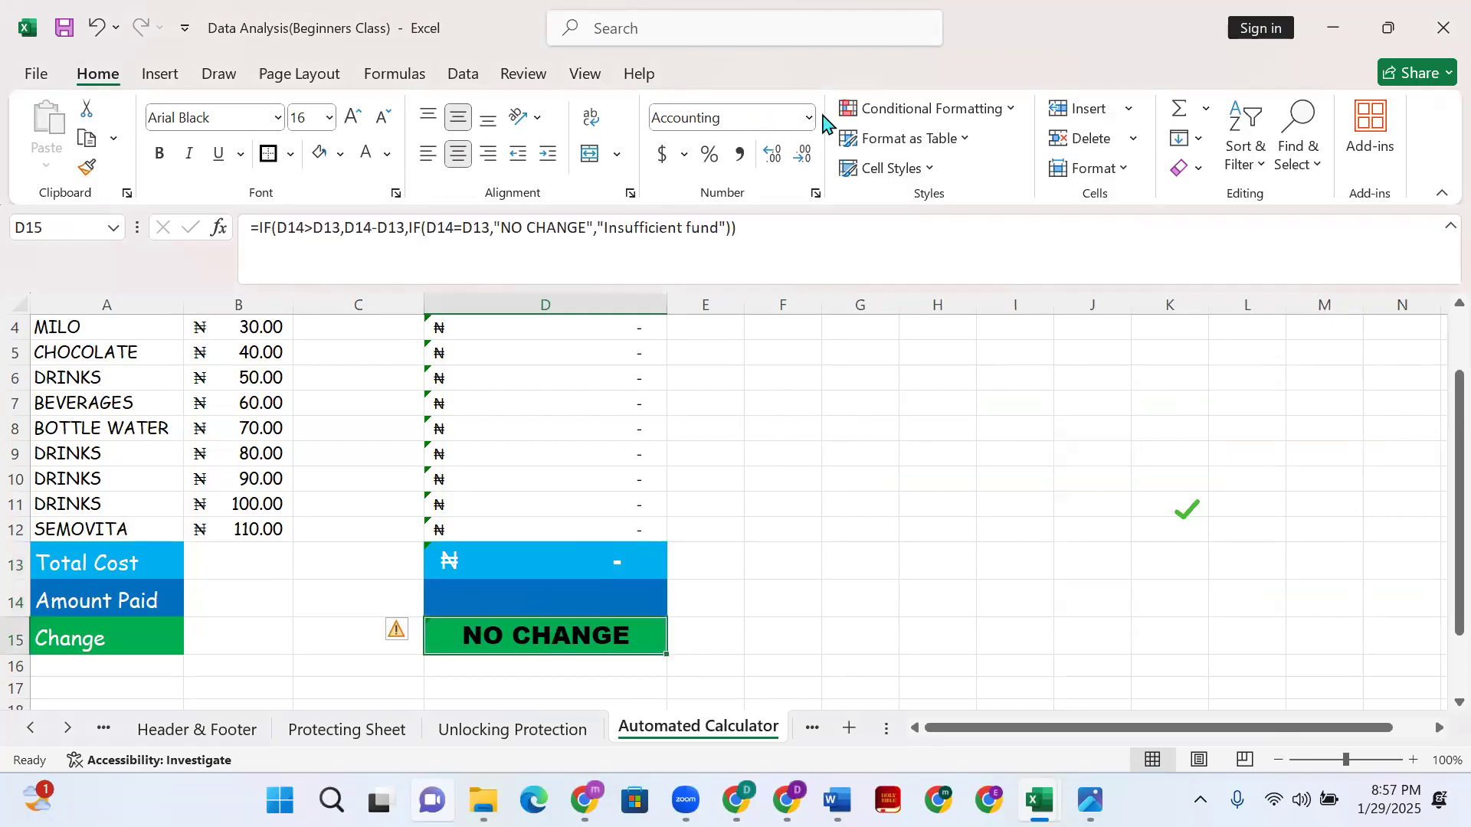
pyautogui.click(684, 154)
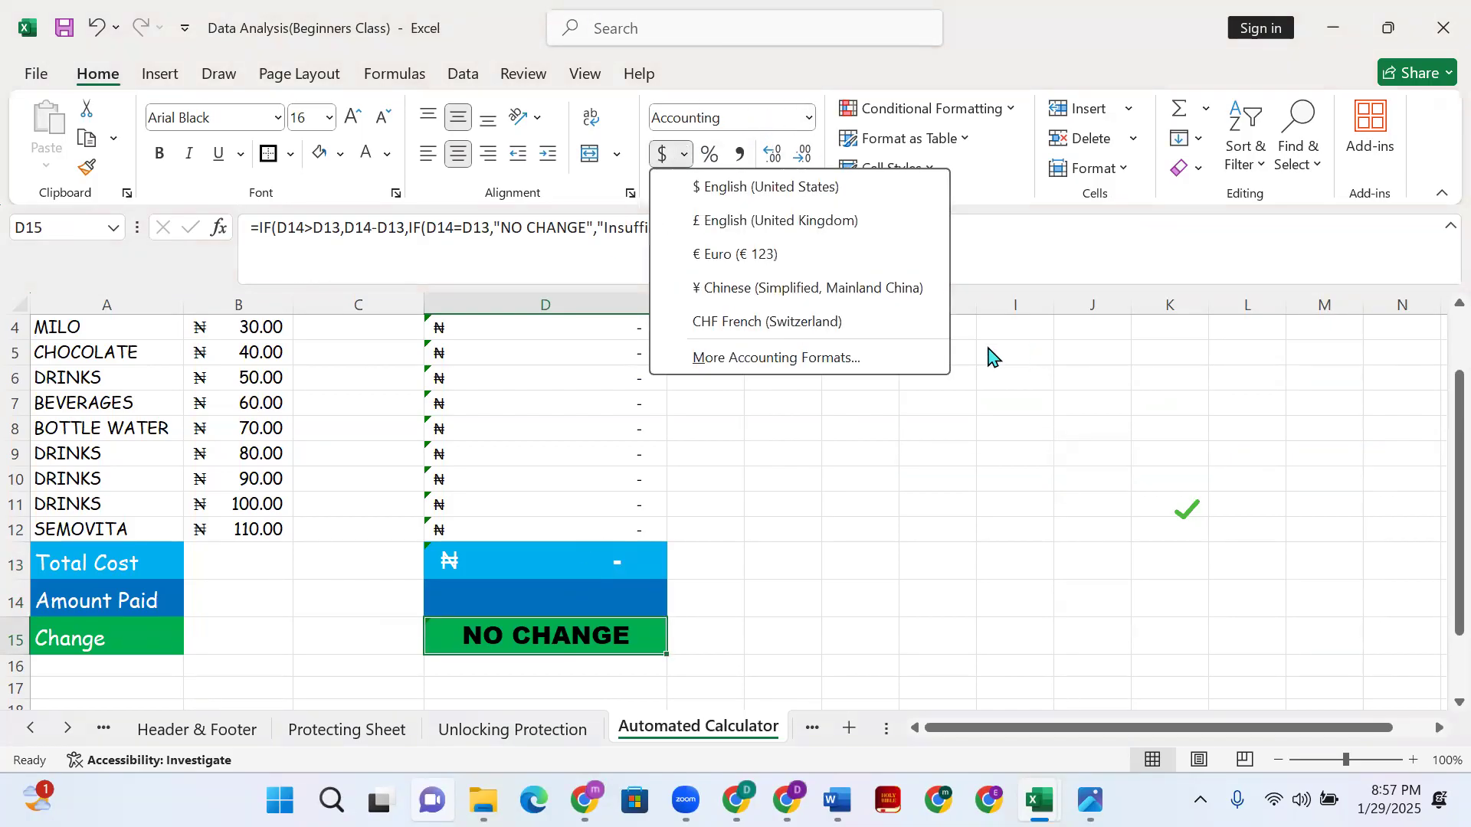
pyautogui.click(843, 357)
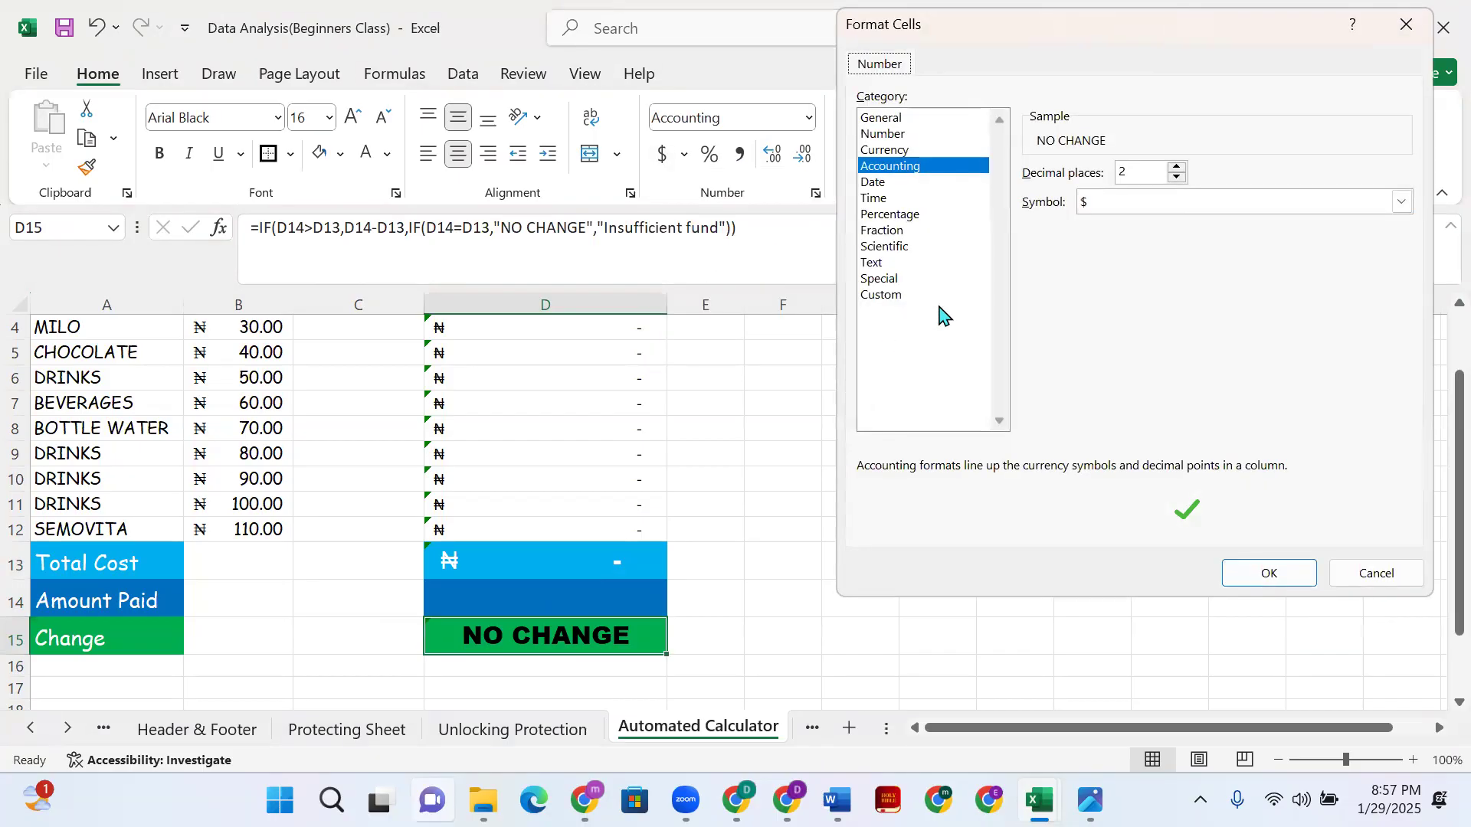
pyautogui.click(1402, 202)
pyautogui.scroll(-5, 1147, 360)
pyautogui.scroll(-15, 1147, 360)
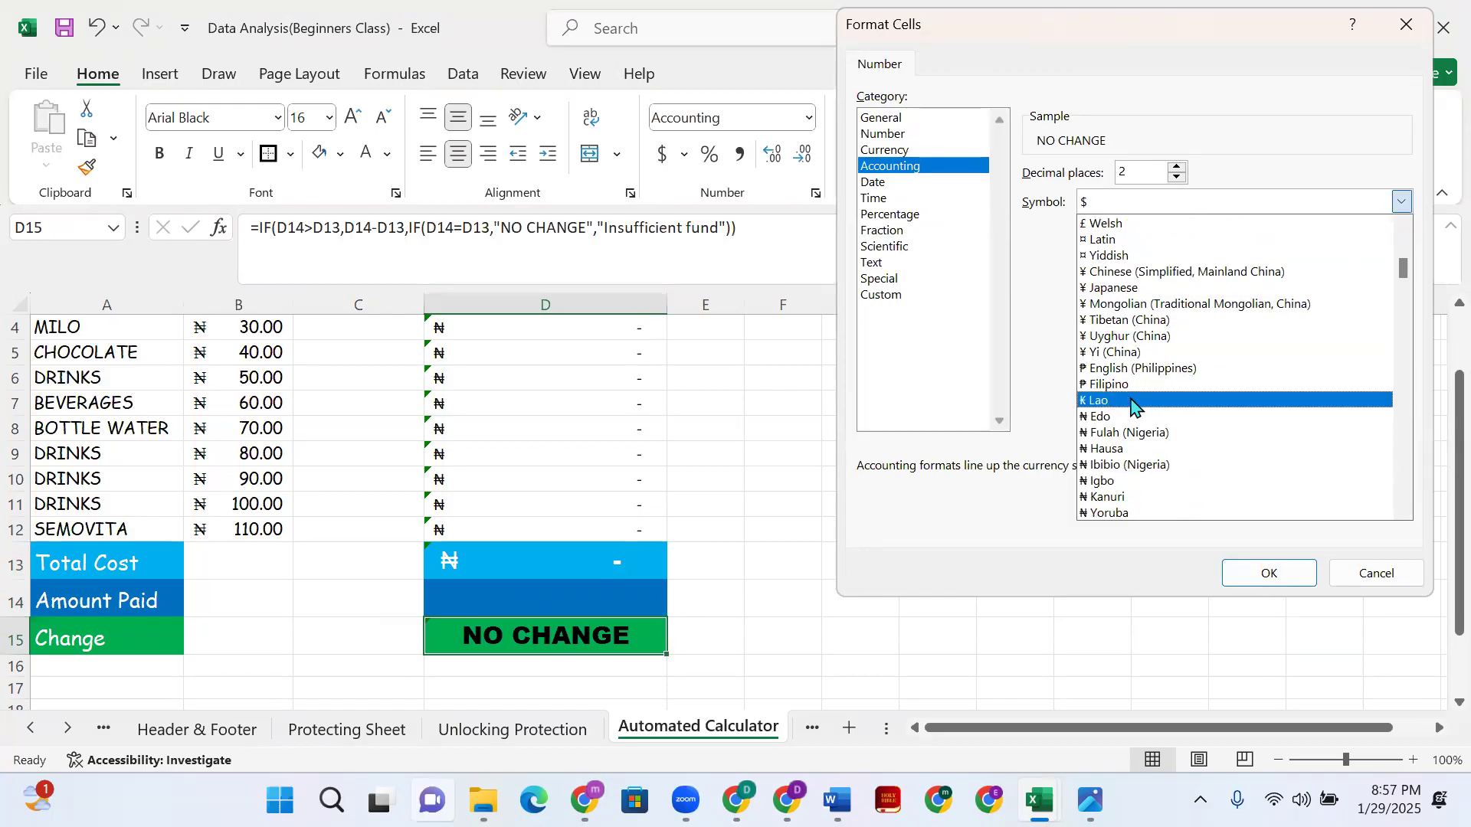
pyautogui.click(1144, 481)
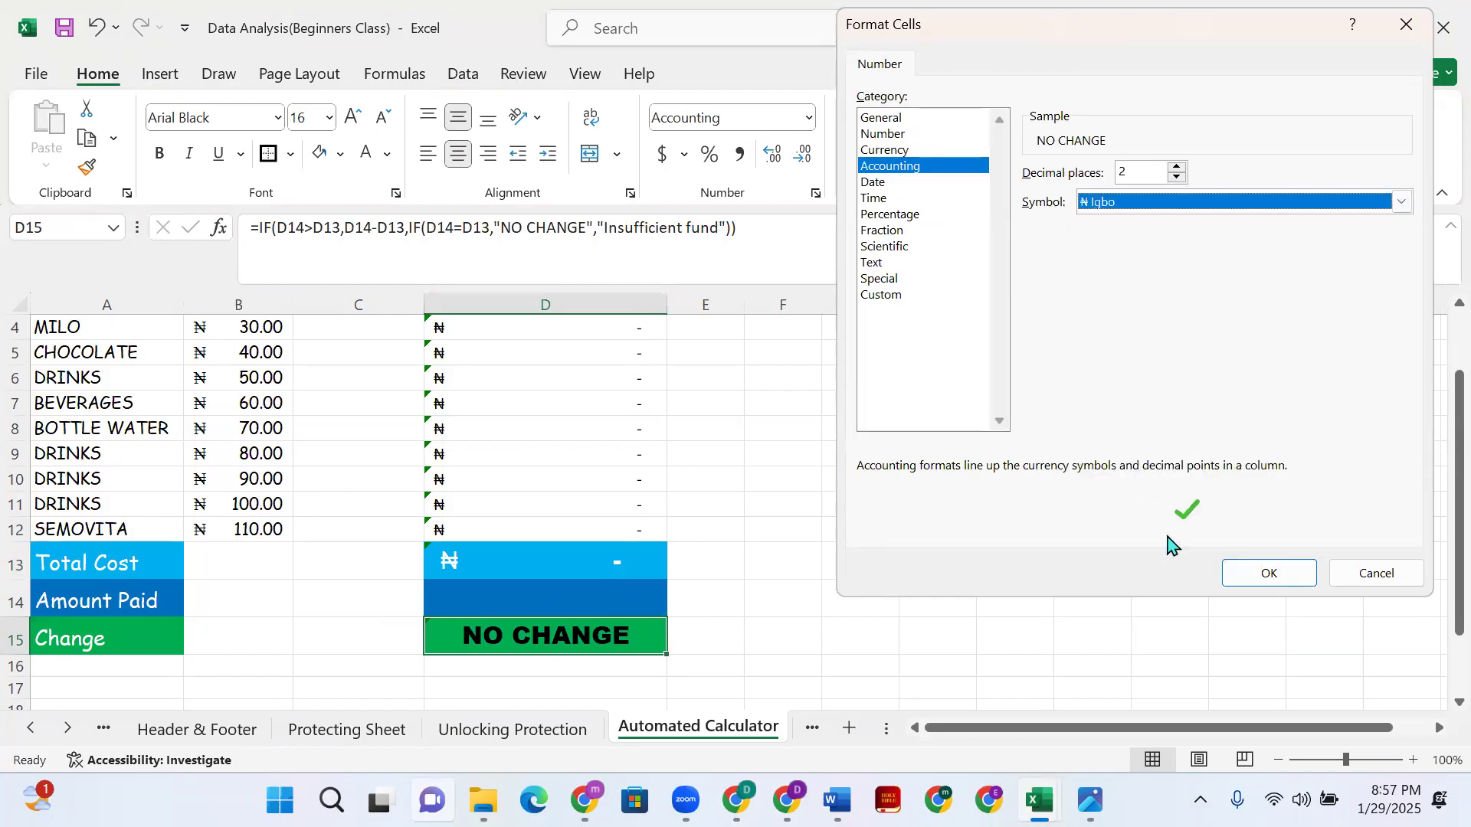
pyautogui.click(1278, 583)
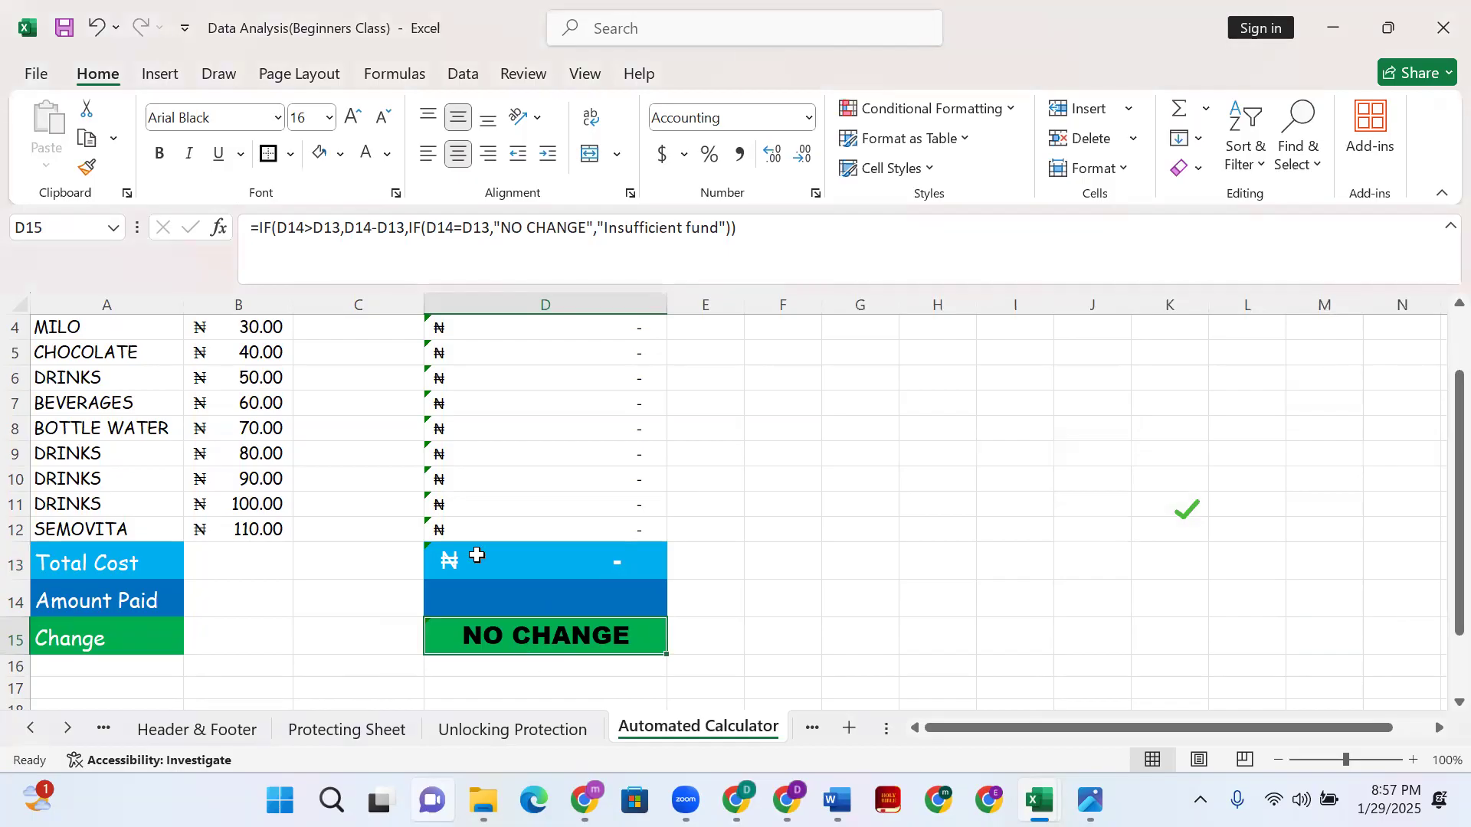
pyautogui.click(477, 555)
pyautogui.click(490, 591)
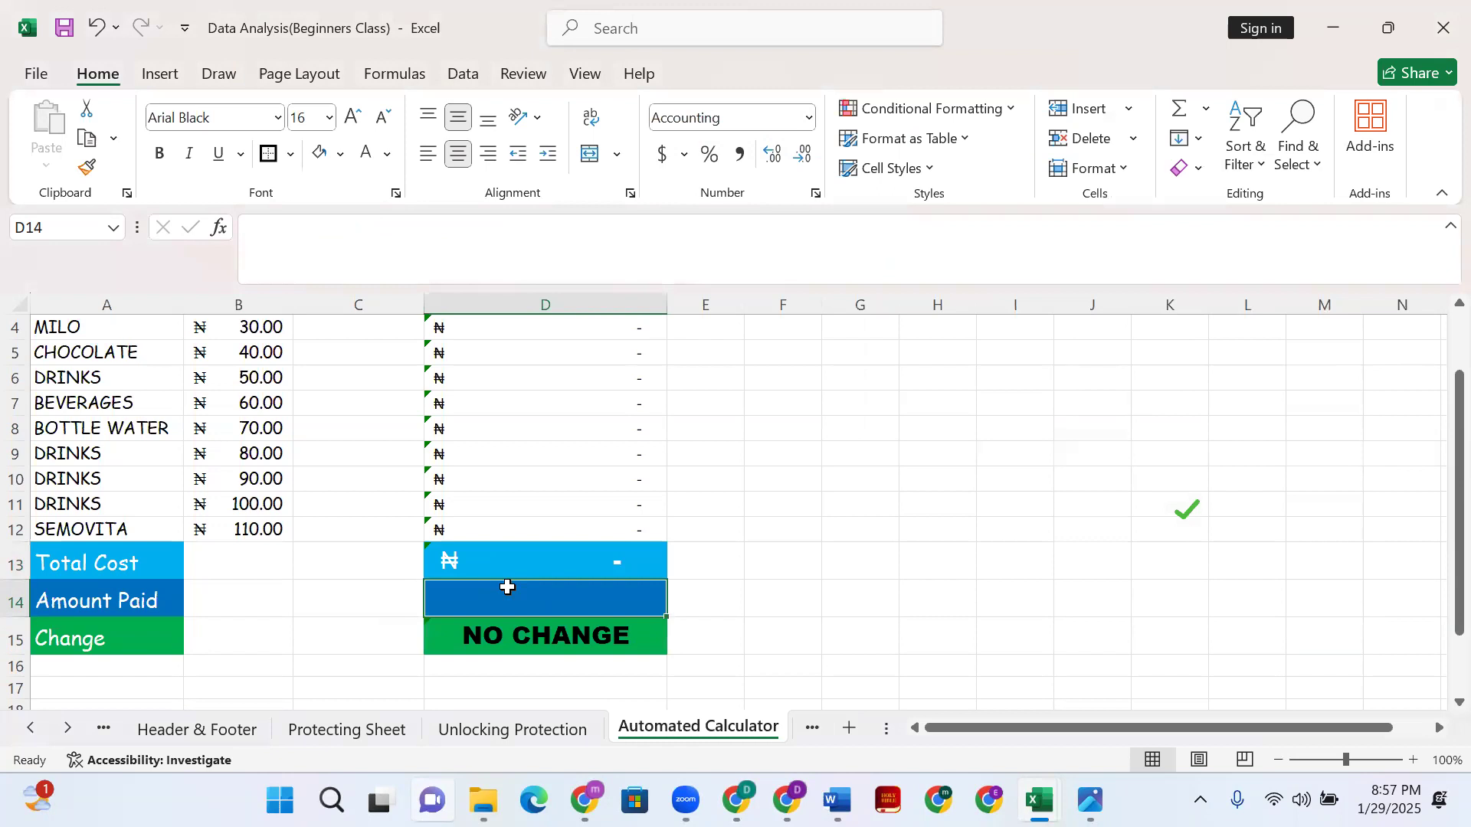
# - Enter 9000 as the Amount Paid in D14, then check the Change cell's formula
pyautogui.write('6')
pyautogui.press('BackSpace')
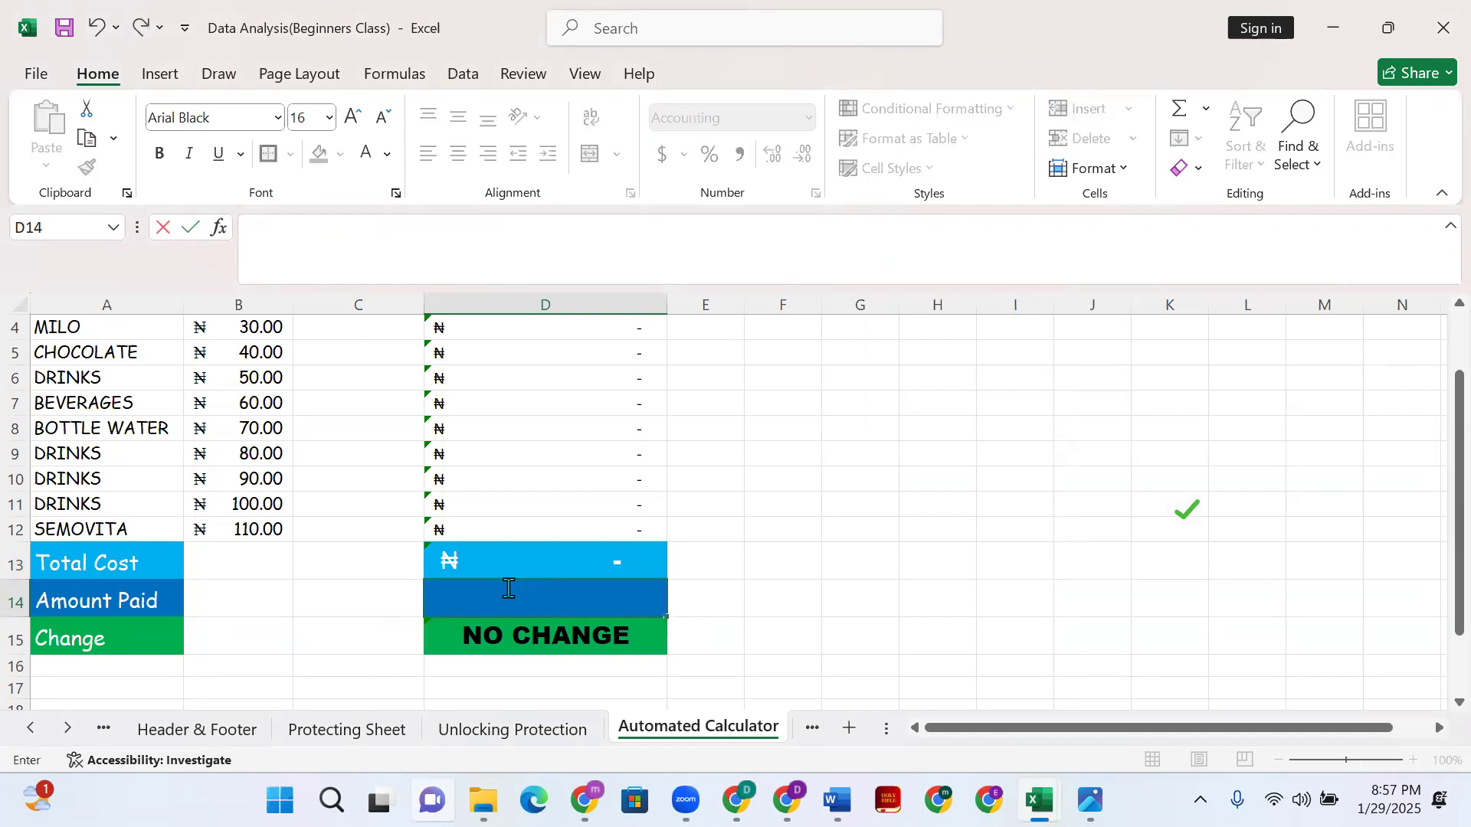
pyautogui.write('9000')
pyautogui.press('Return')
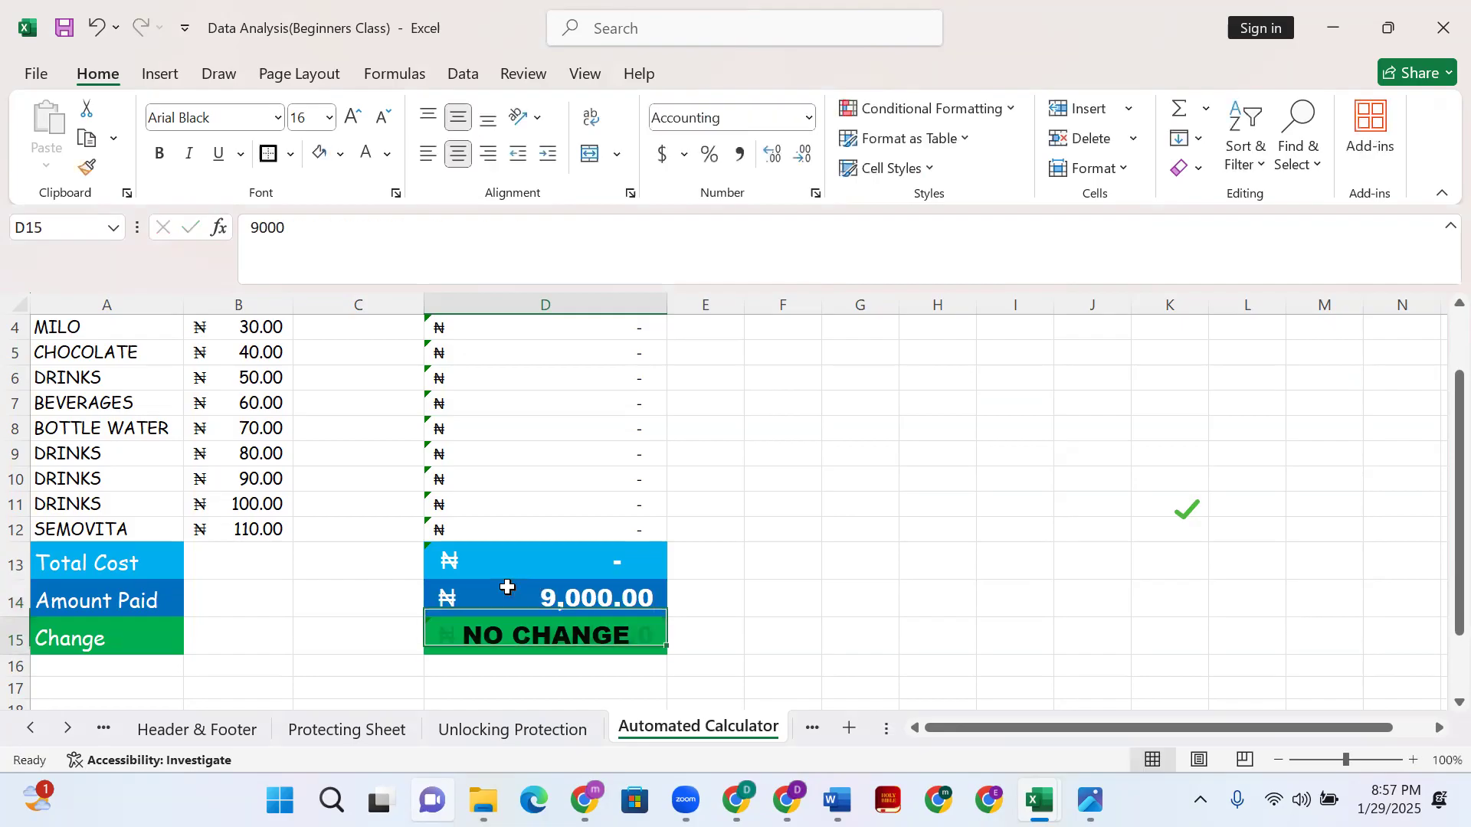
pyautogui.click(472, 604)
pyautogui.click(527, 637)
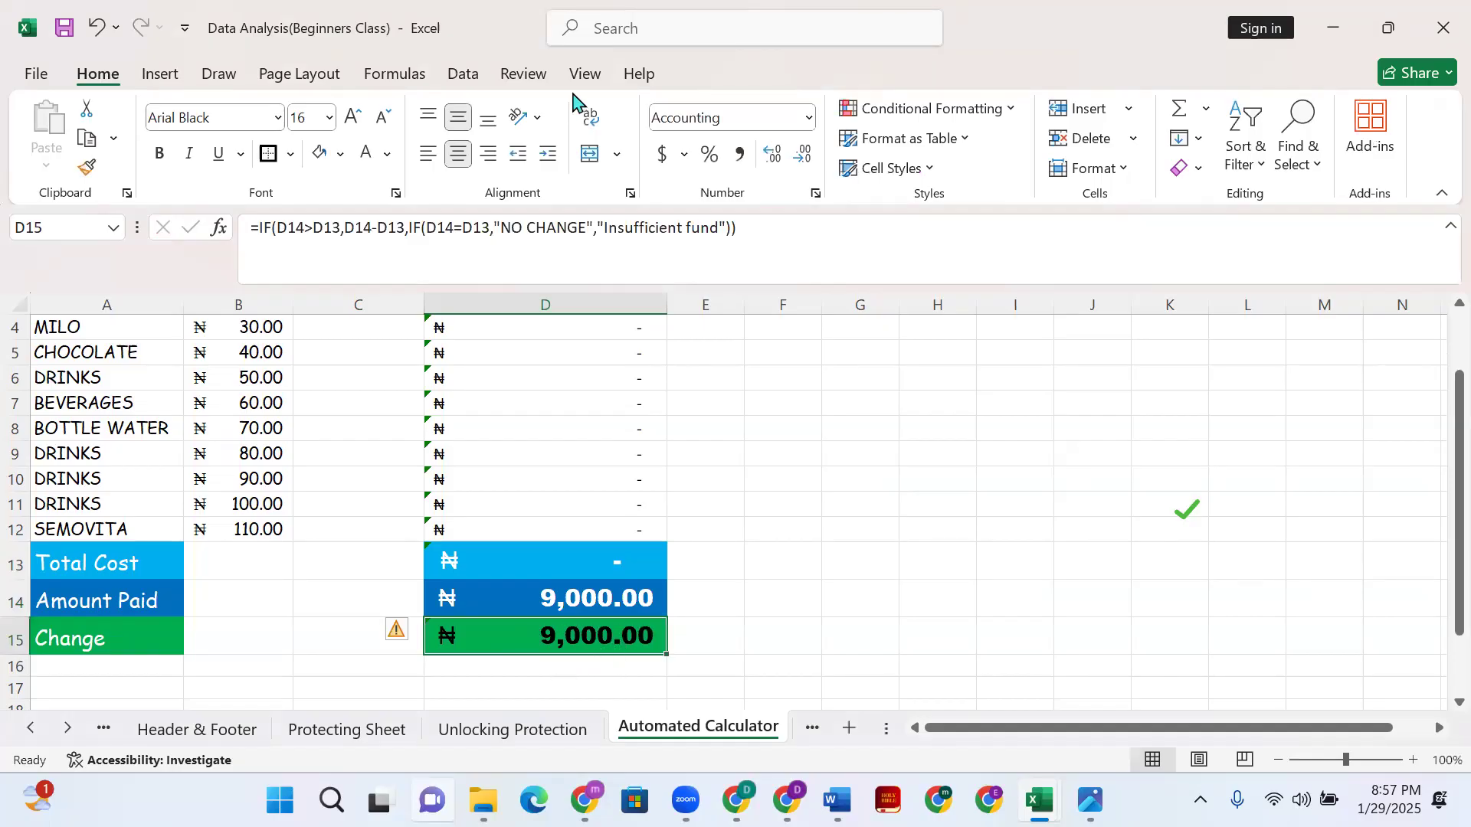
# - Replace 'NO CHANGE' with 'Paid' in the Change cell's formula
pyautogui.click(584, 230)
pyautogui.moveTo(584, 230); pyautogui.dragTo(498, 230)
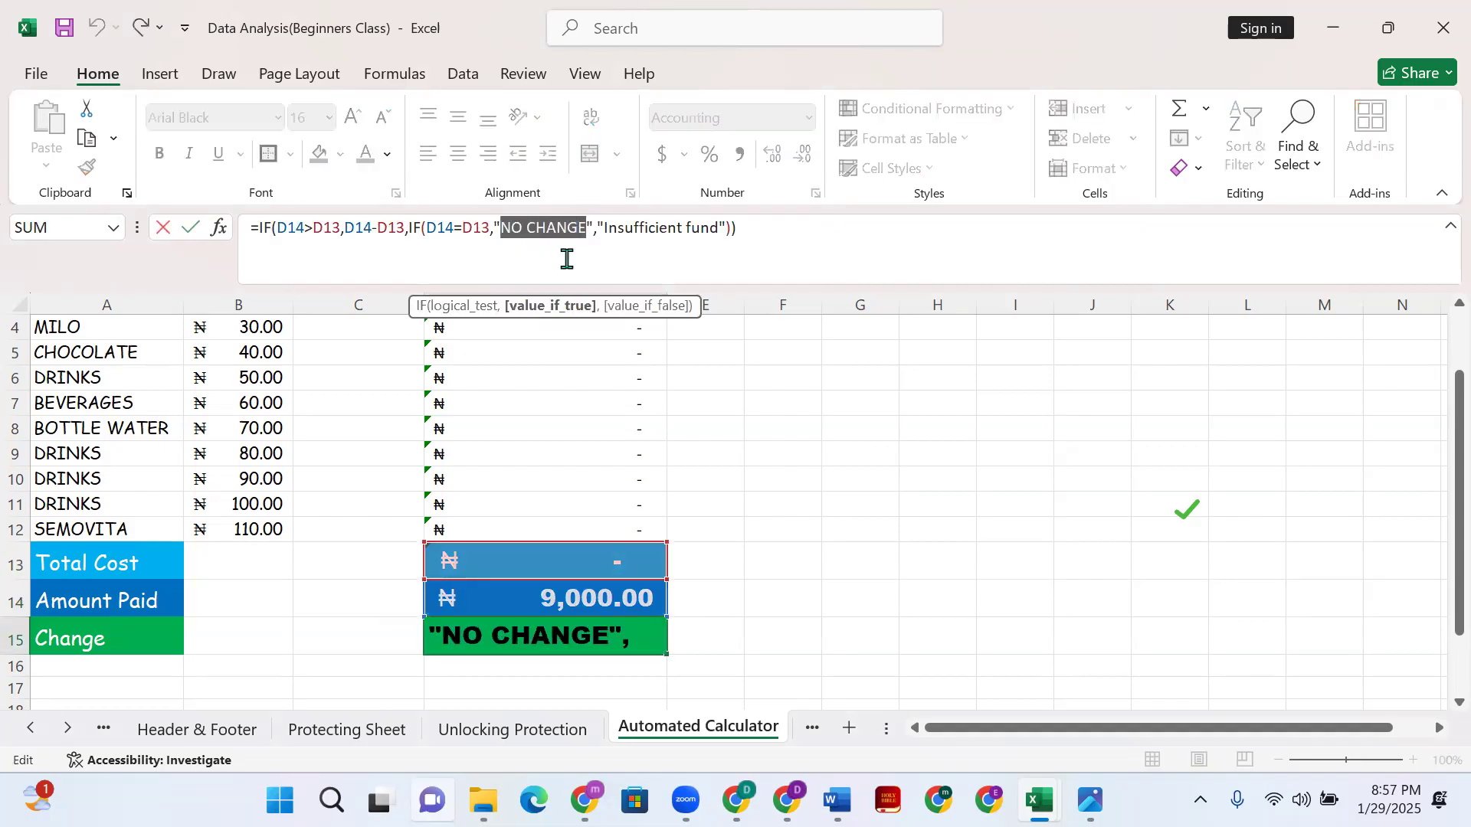
pyautogui.write('Paid')
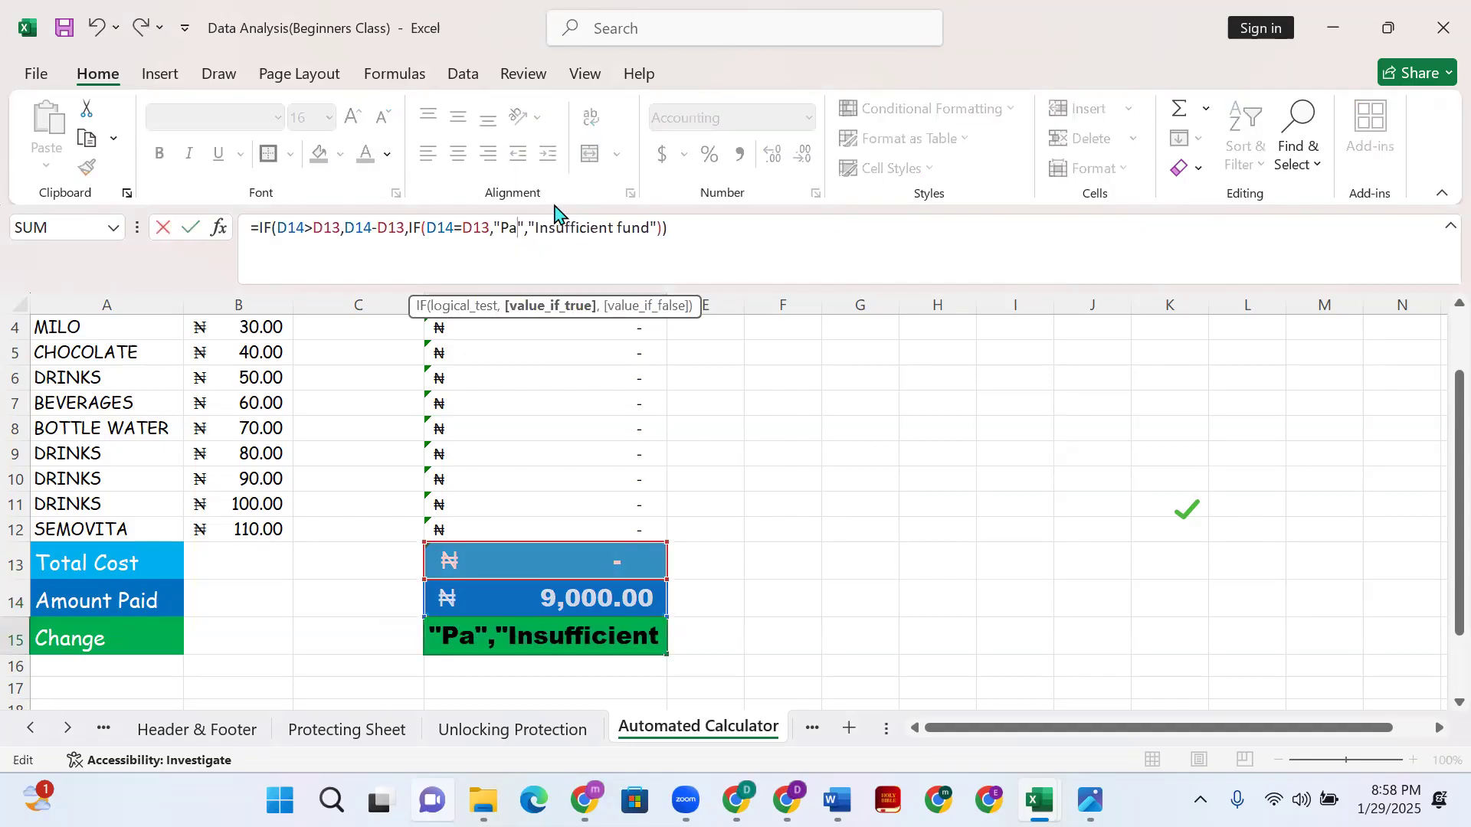
pyautogui.click(737, 666)
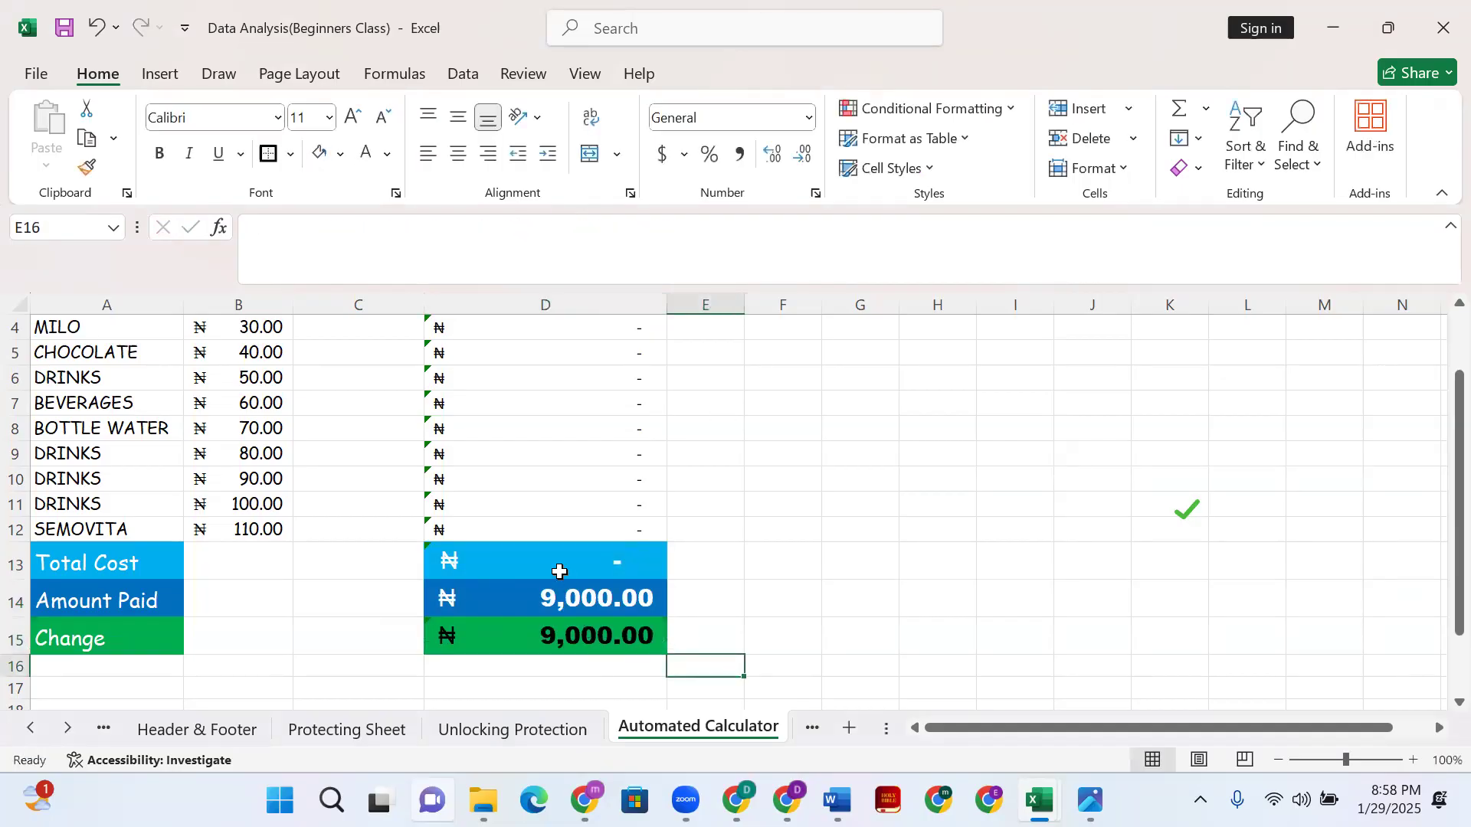
# - Delete the entire formula from the Change cell D15
pyautogui.click(599, 633)
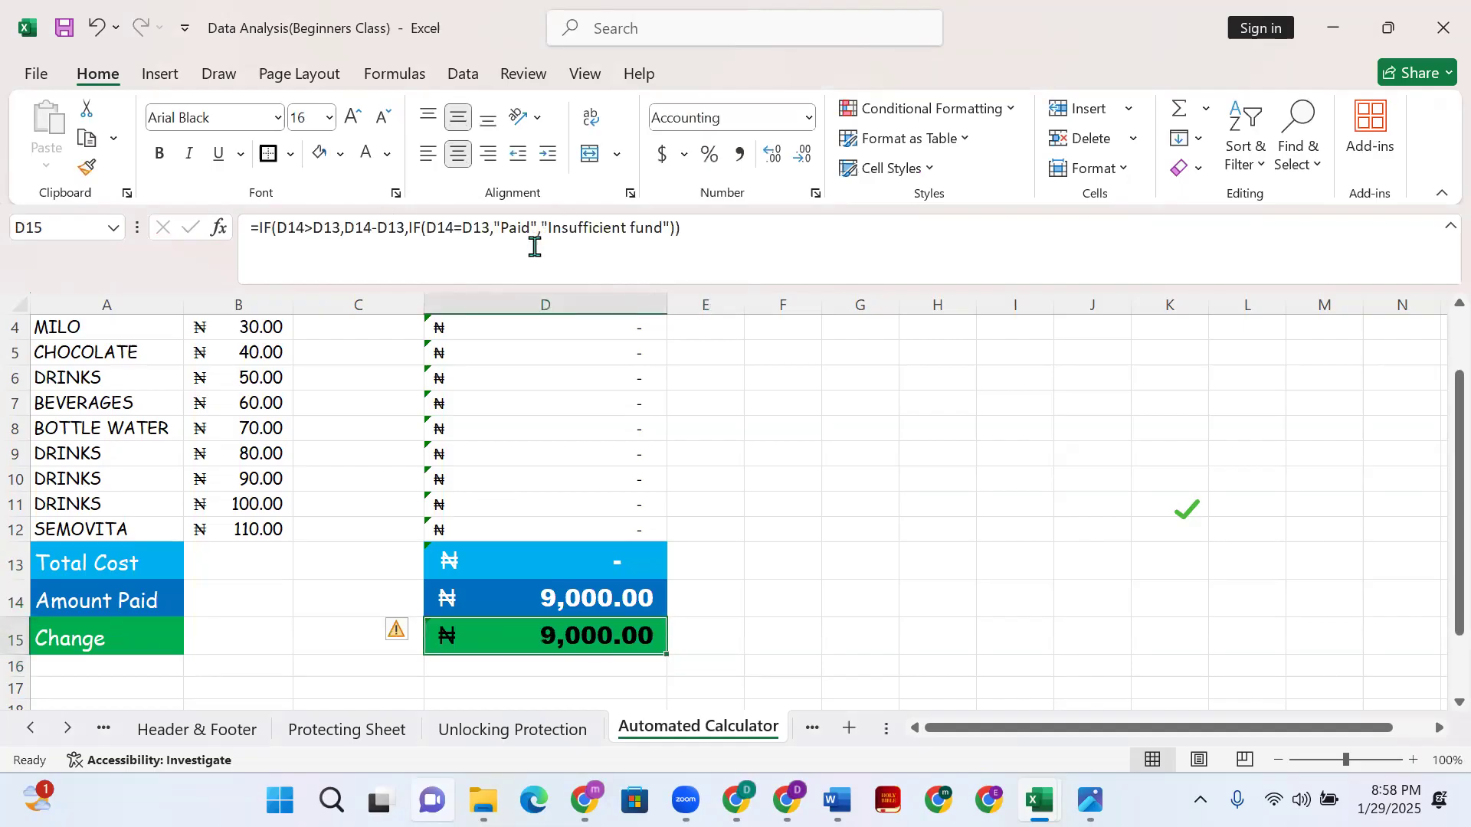
pyautogui.moveTo(244, 227); pyautogui.dragTo(314, 228)
pyautogui.moveTo(688, 274); pyautogui.dragTo(712, 259)
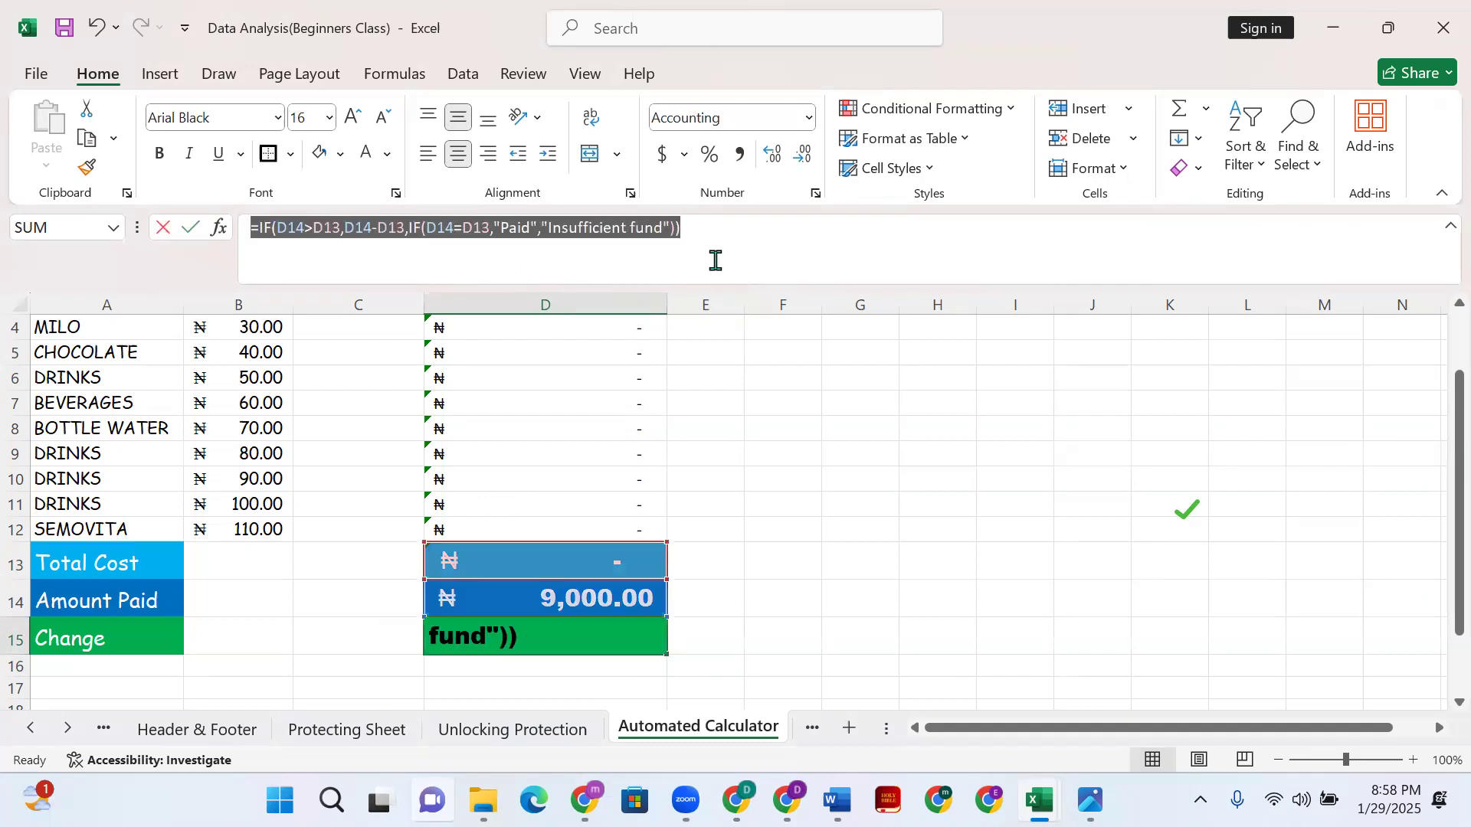
pyautogui.press('BackSpace')
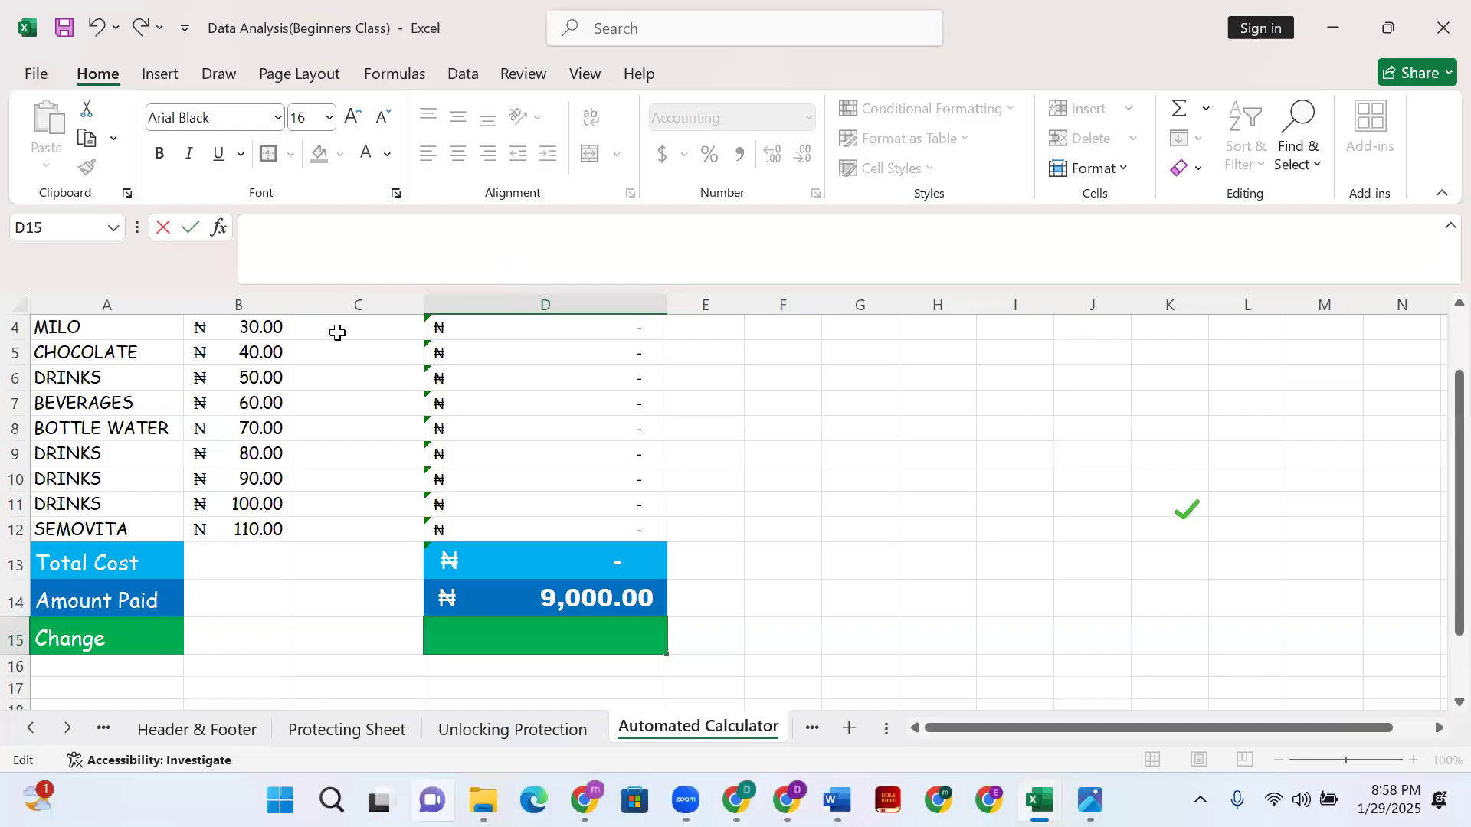
pyautogui.scroll(1, 340, 337)
pyautogui.click(360, 350)
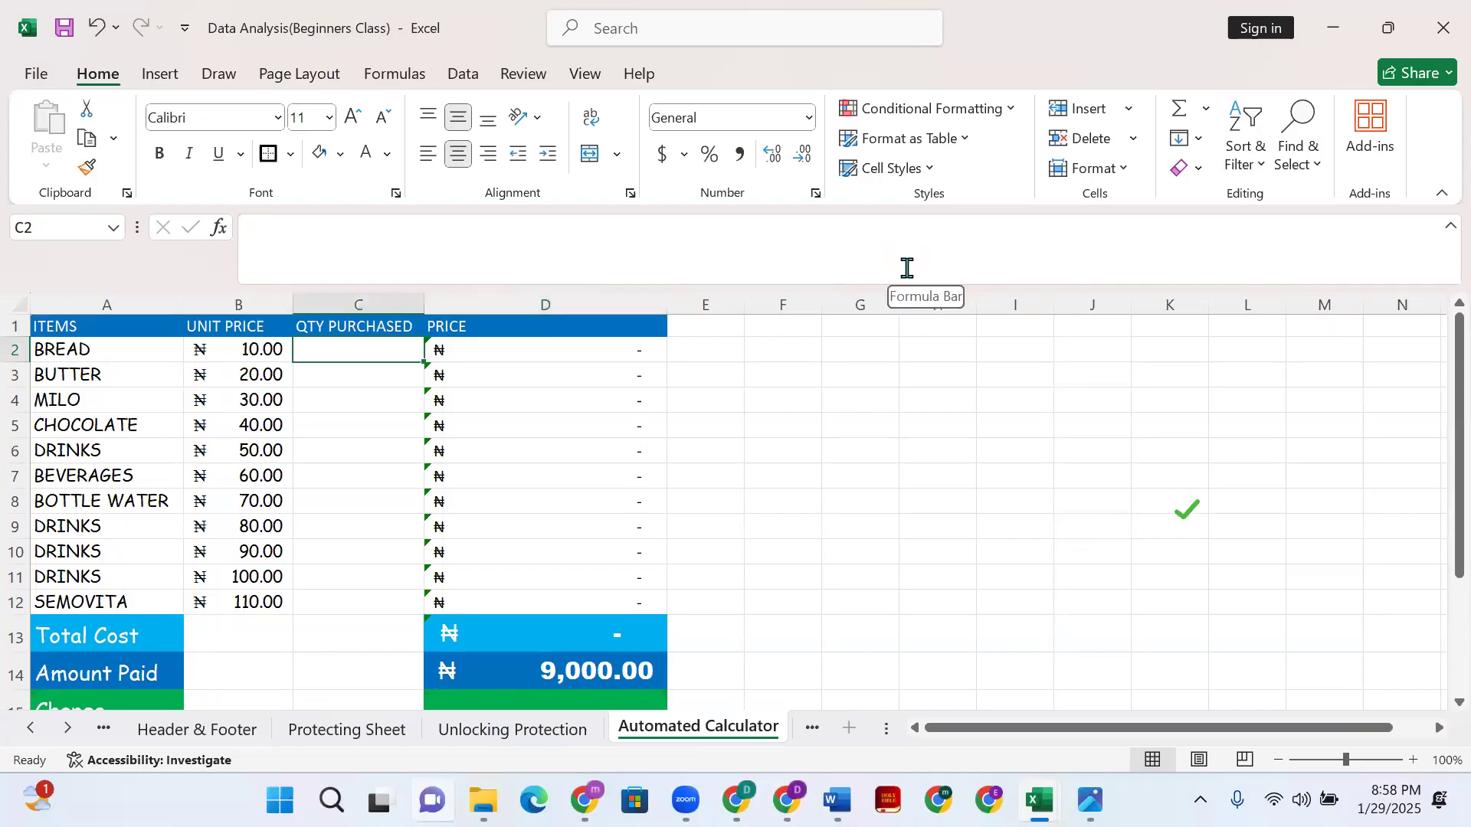
# - Enter quantities 5, 2, 4, 6 and 8 for BREAD through DRINKS in C2:C6
pyautogui.write('5')
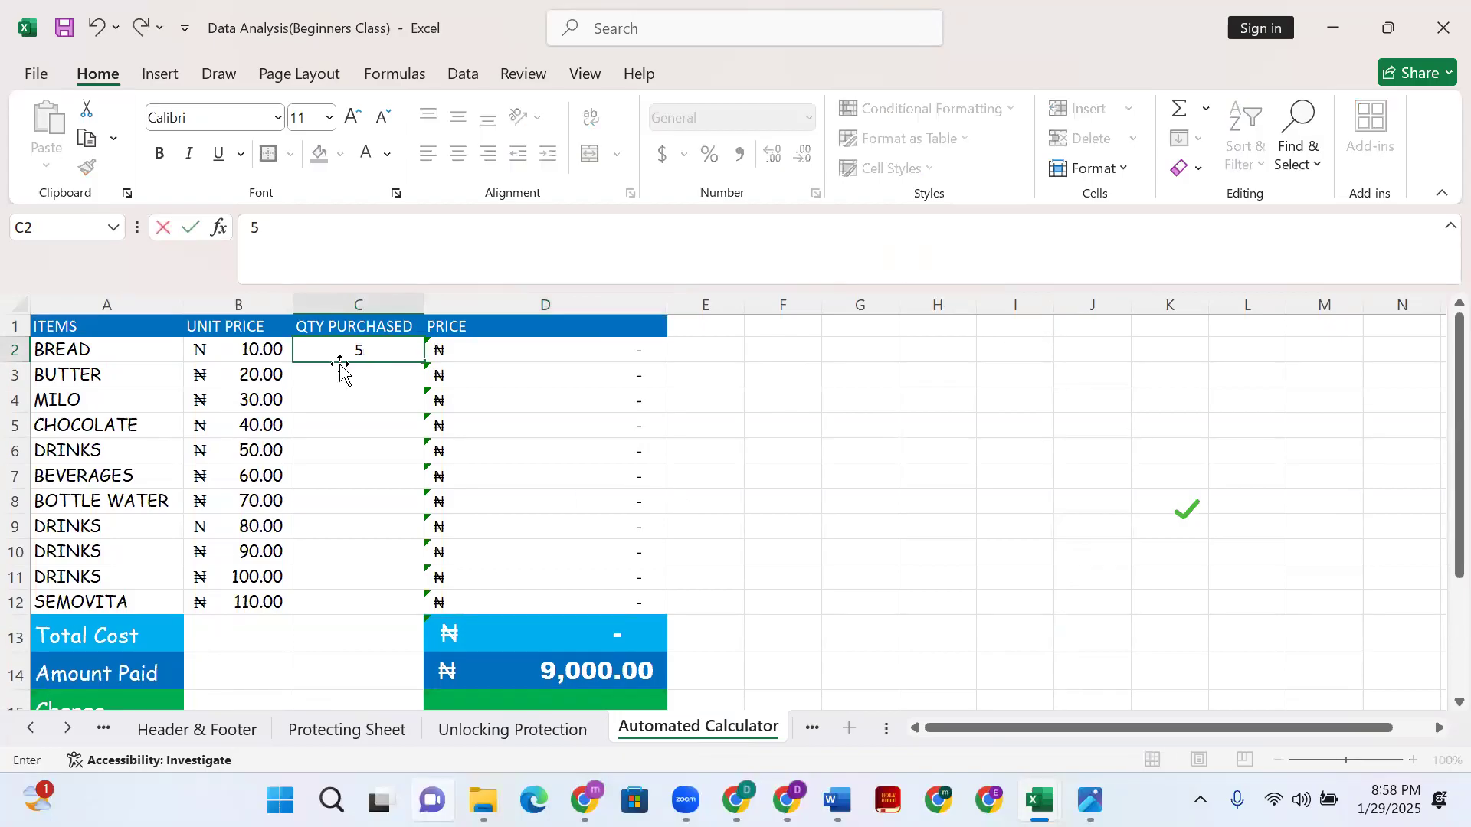
pyautogui.press('Return')
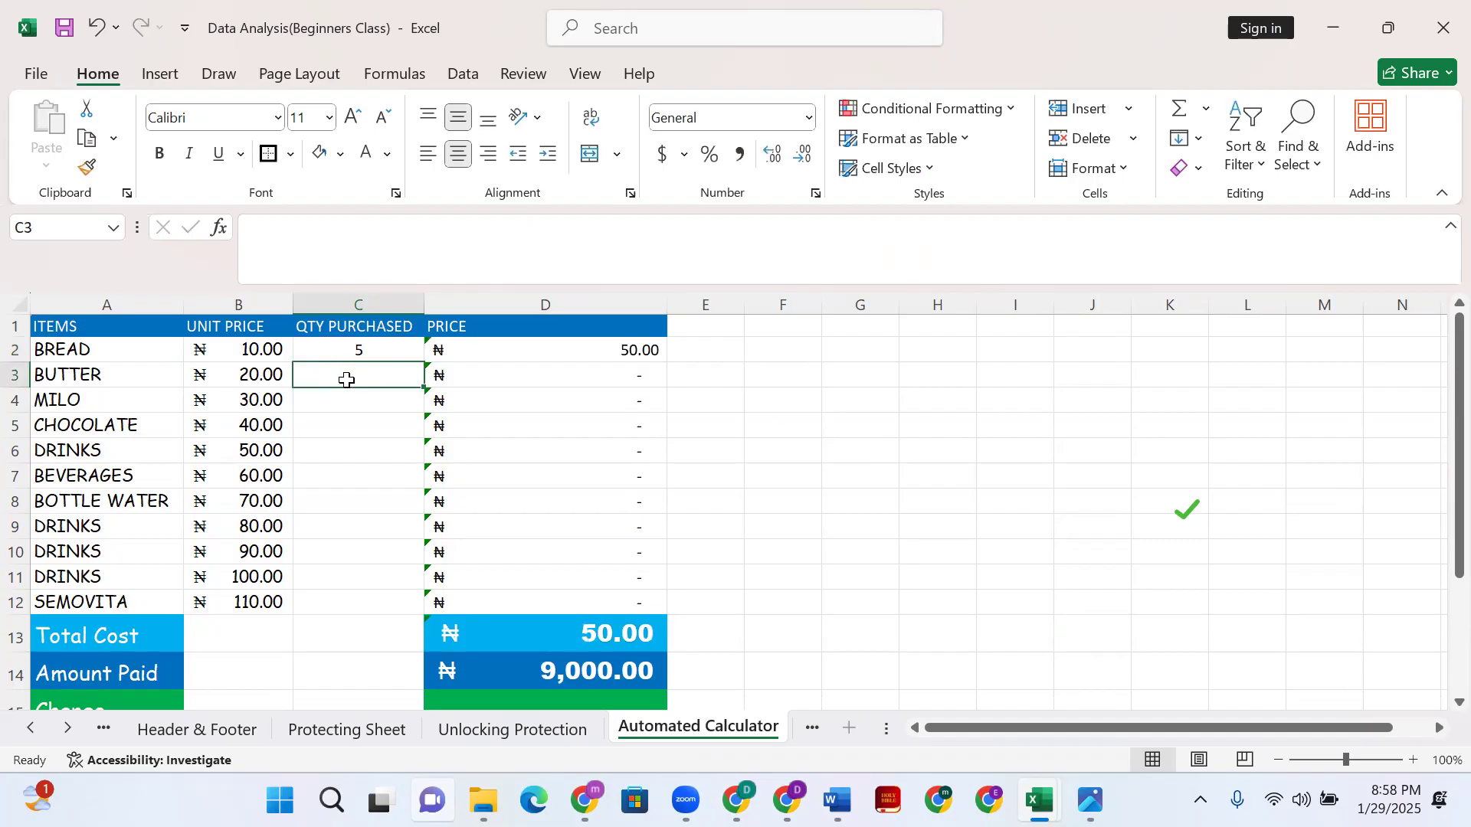
pyautogui.write('2')
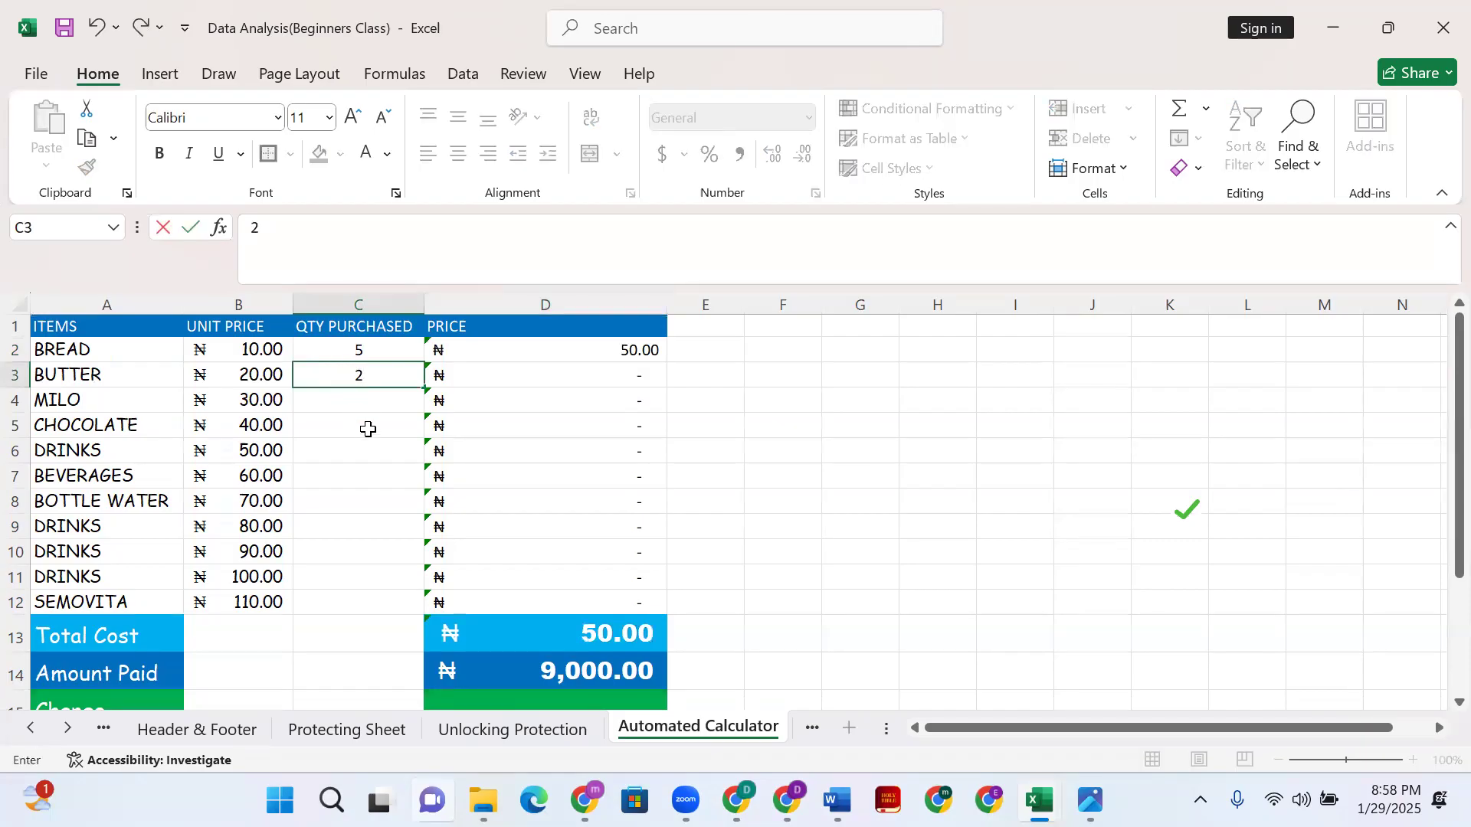
pyautogui.press('Return')
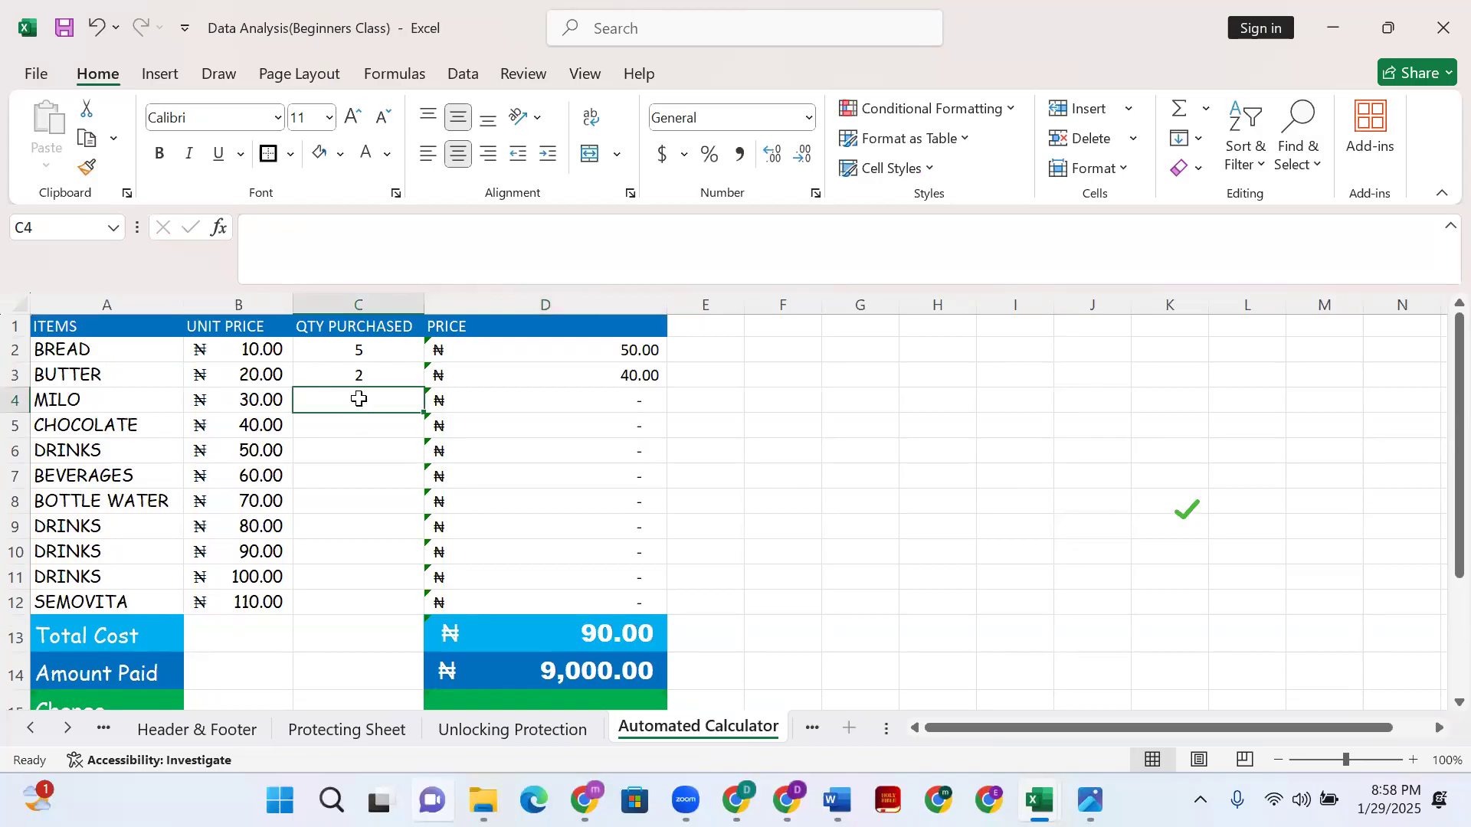
pyautogui.write('4')
pyautogui.press('Return')
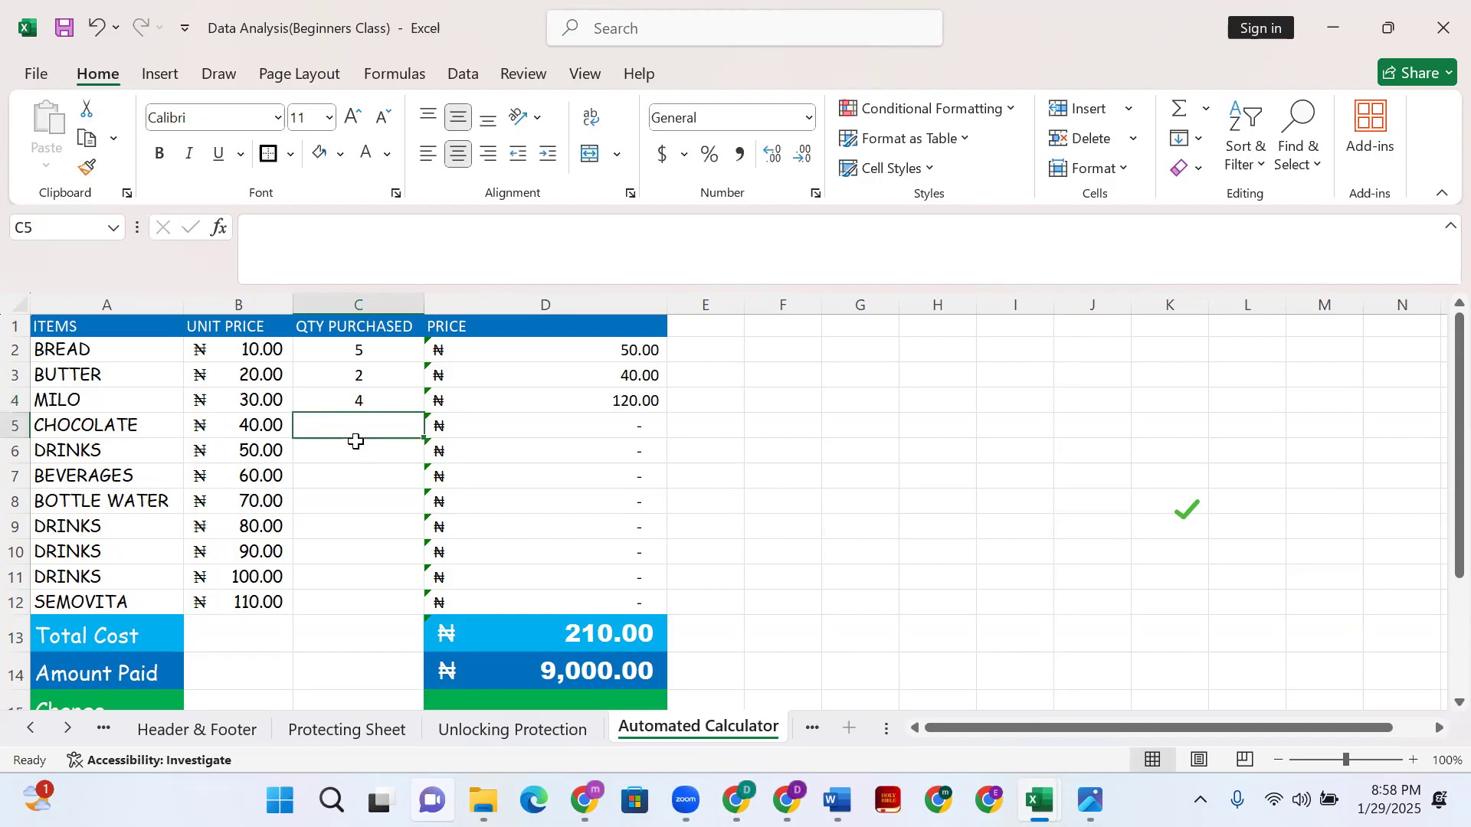
pyautogui.write('6')
pyautogui.press('Return')
pyautogui.write('8')
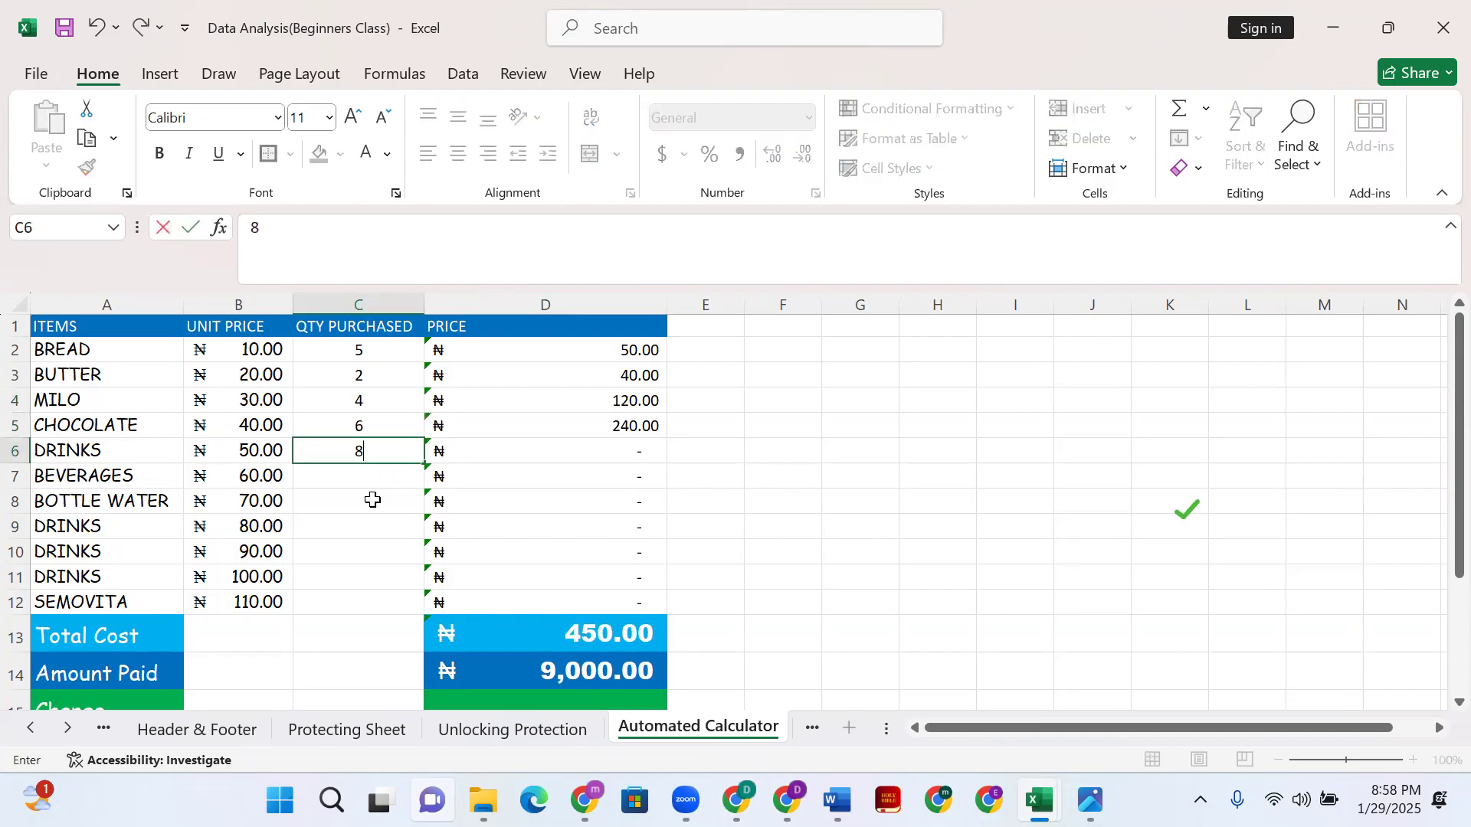
pyautogui.press('Return')
# - Enter quantities 9, 2, 6, 7, 6 and 6 for the remaining items in C7:C12
pyautogui.click(380, 502)
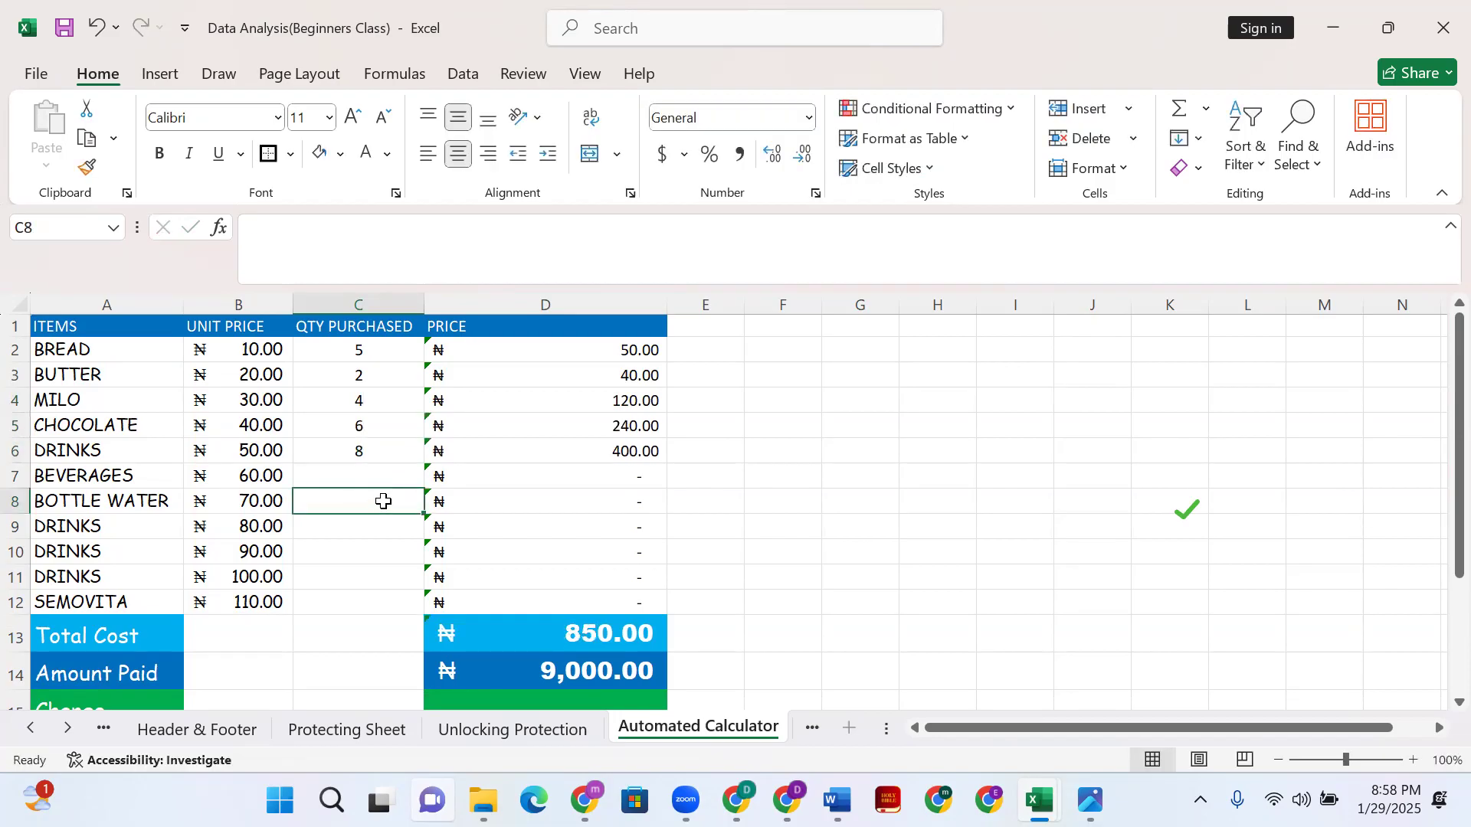
pyautogui.write('2')
pyautogui.click(395, 474)
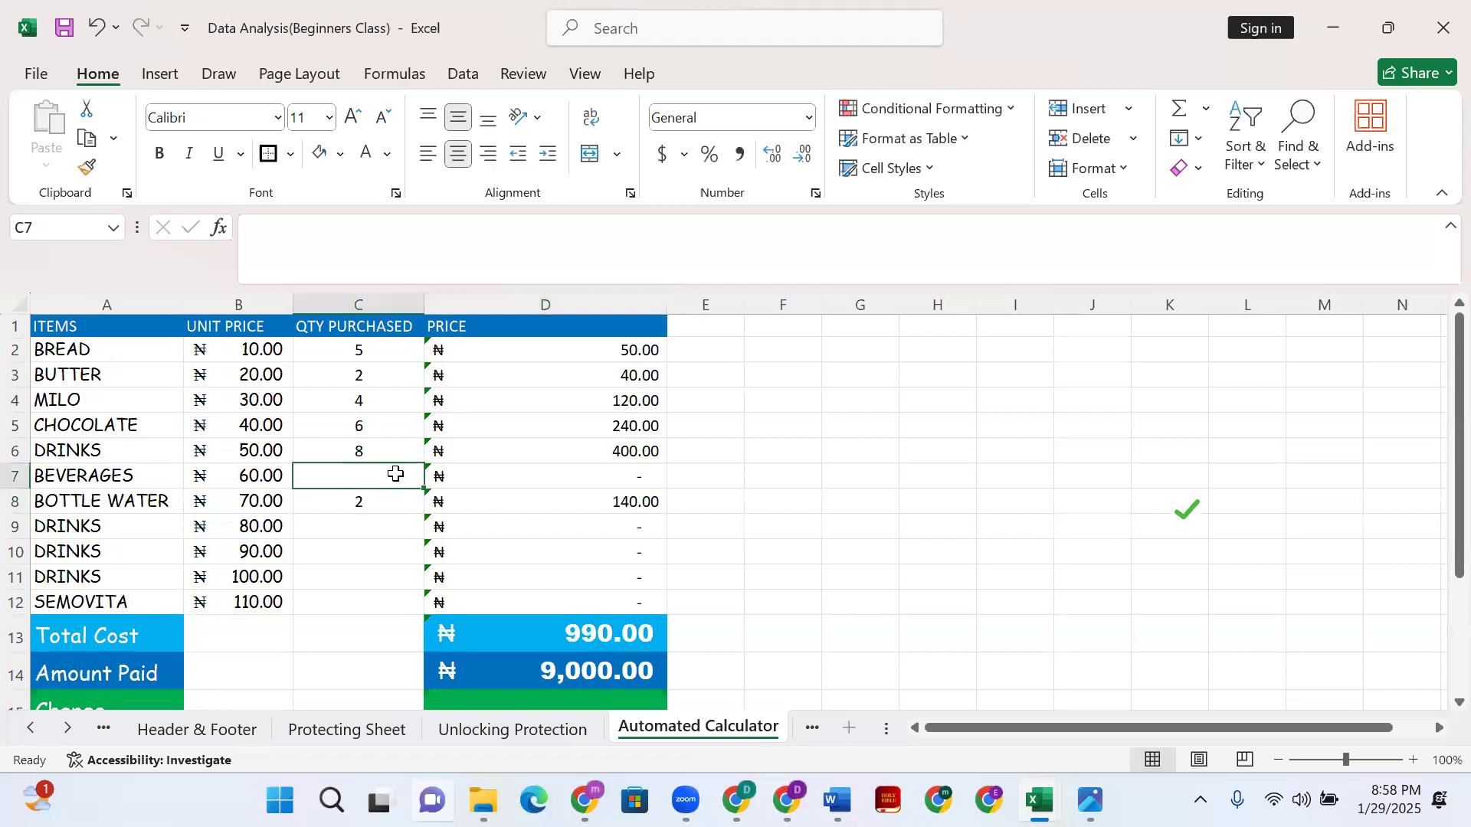
pyautogui.write('9')
pyautogui.click(383, 527)
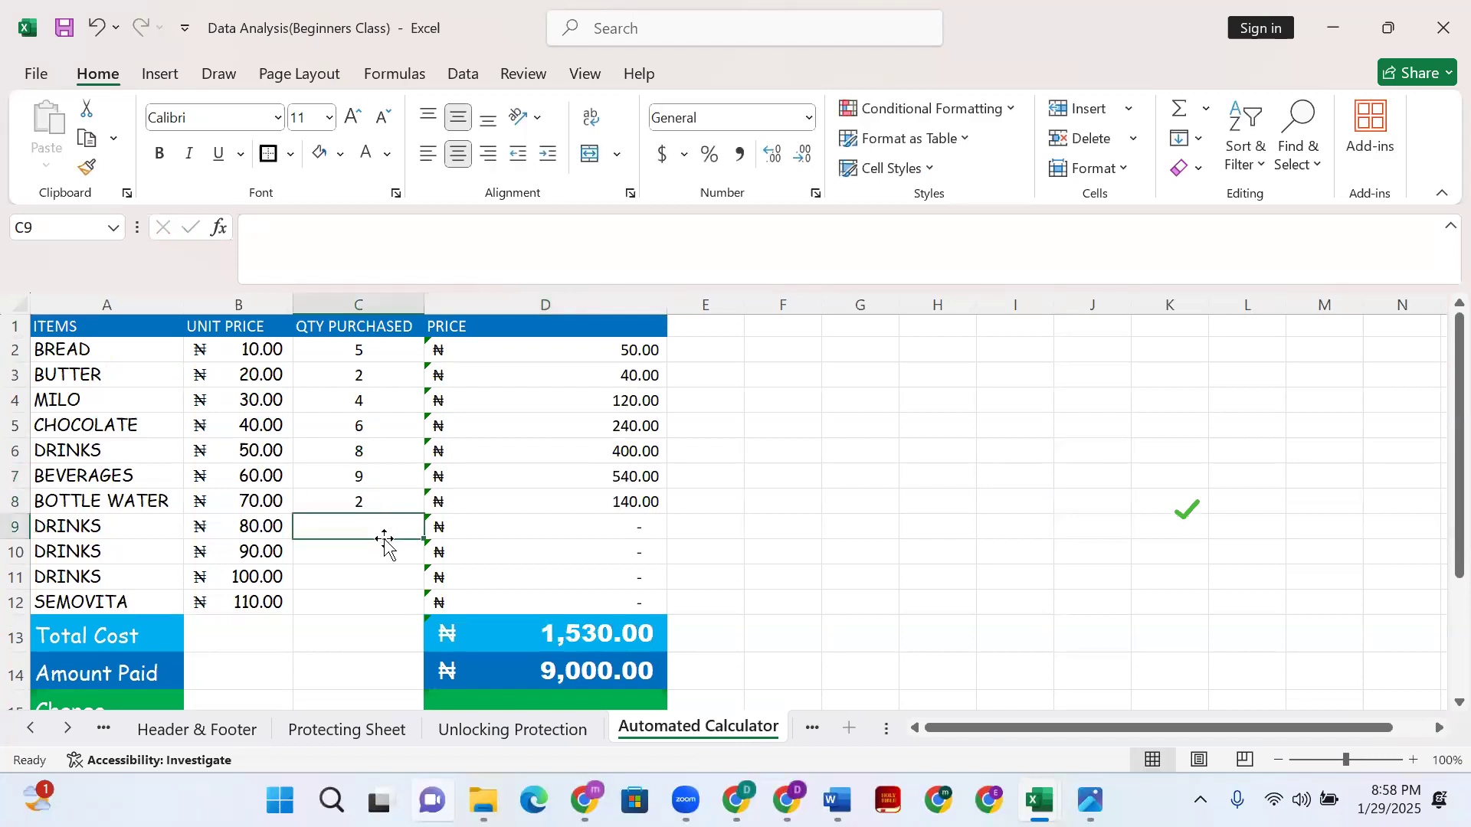
pyautogui.write('6')
pyautogui.press('Return')
pyautogui.write('7')
pyautogui.click(375, 598)
pyautogui.click(371, 582)
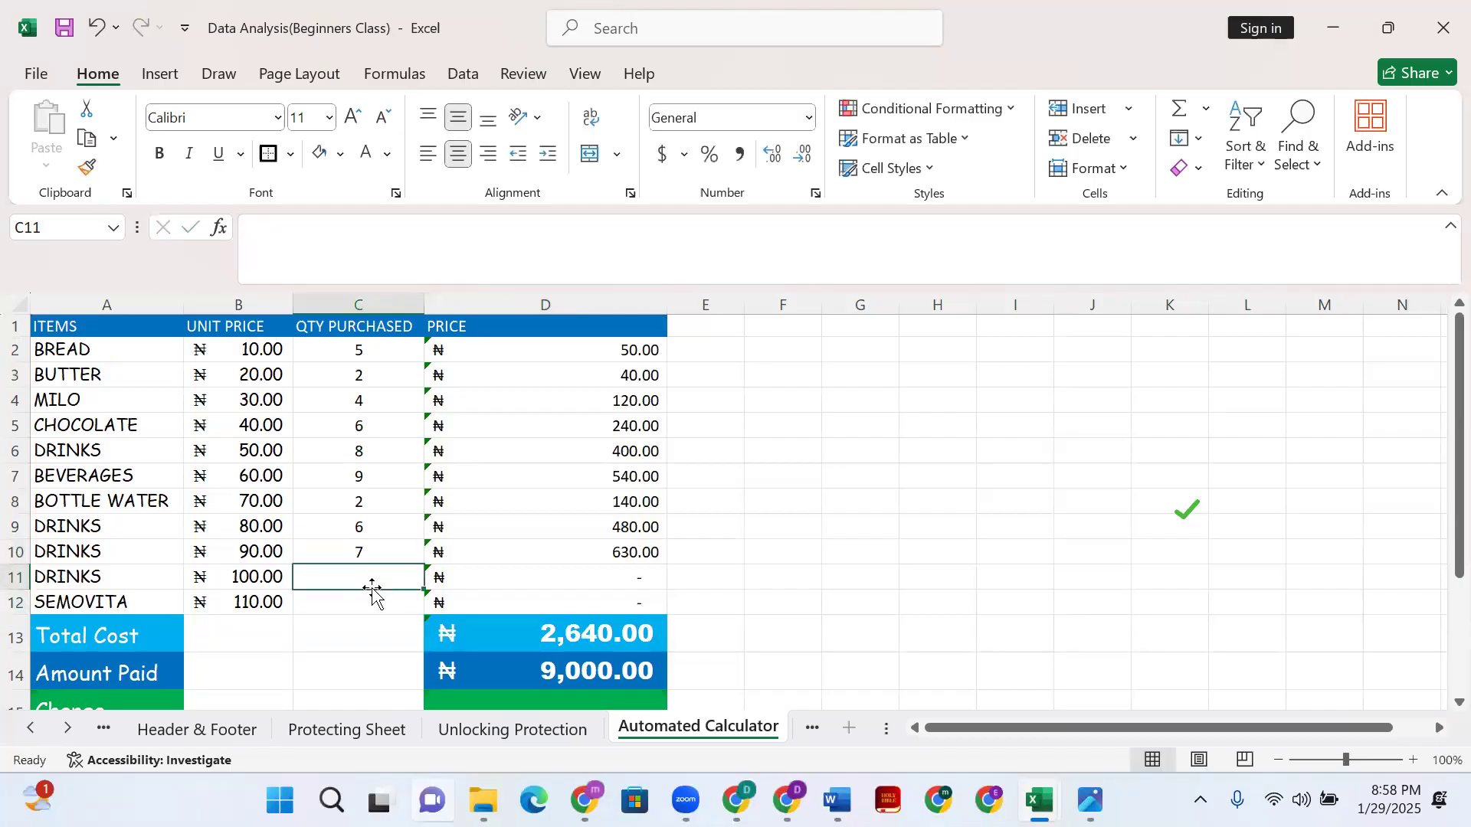
pyautogui.write('6')
pyautogui.press('Return')
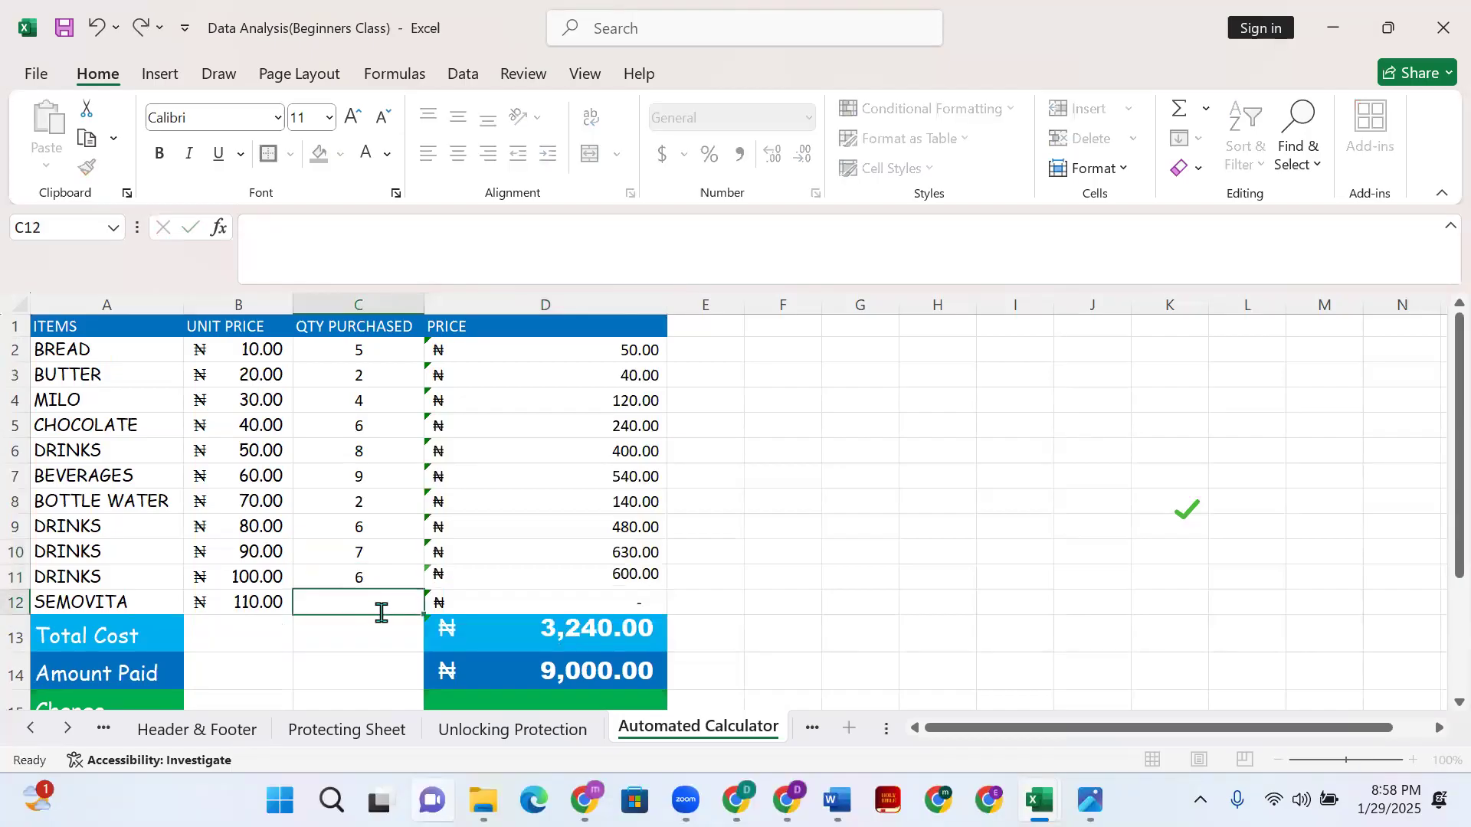
pyautogui.write('6')
pyautogui.click(783, 594)
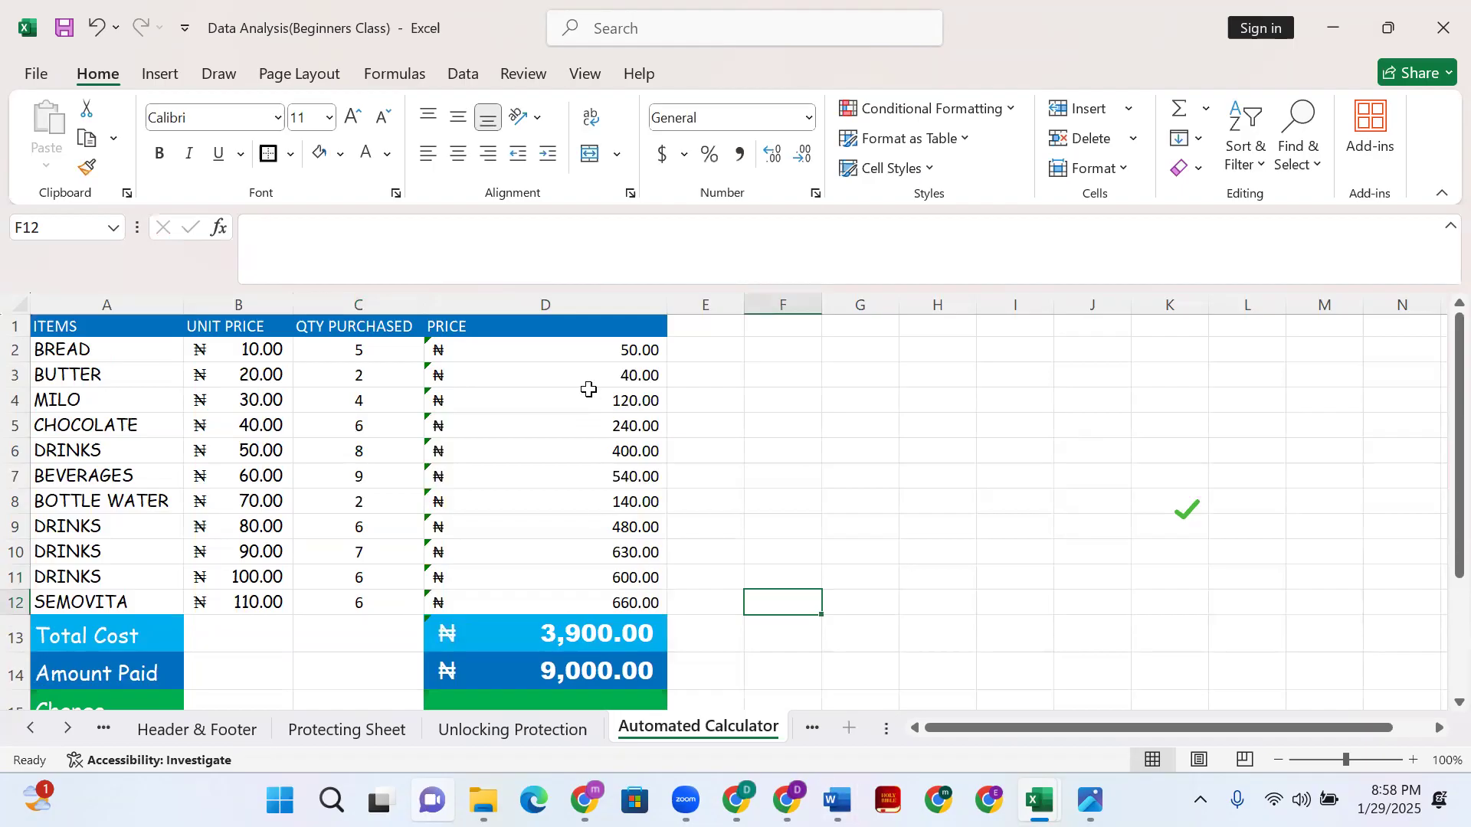
pyautogui.moveTo(580, 358); pyautogui.dragTo(597, 597)
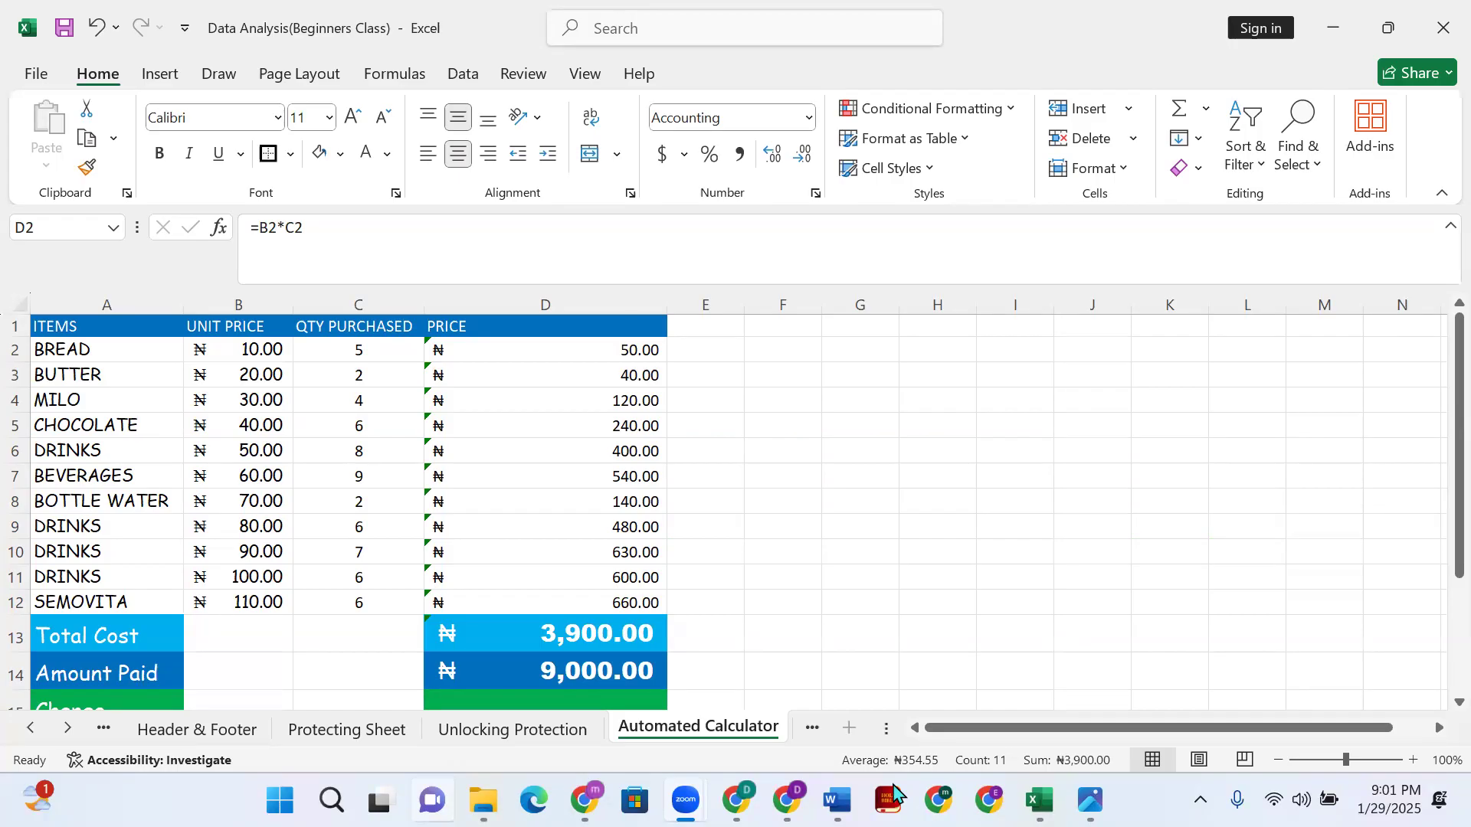
pyautogui.moveTo(1036, 781)
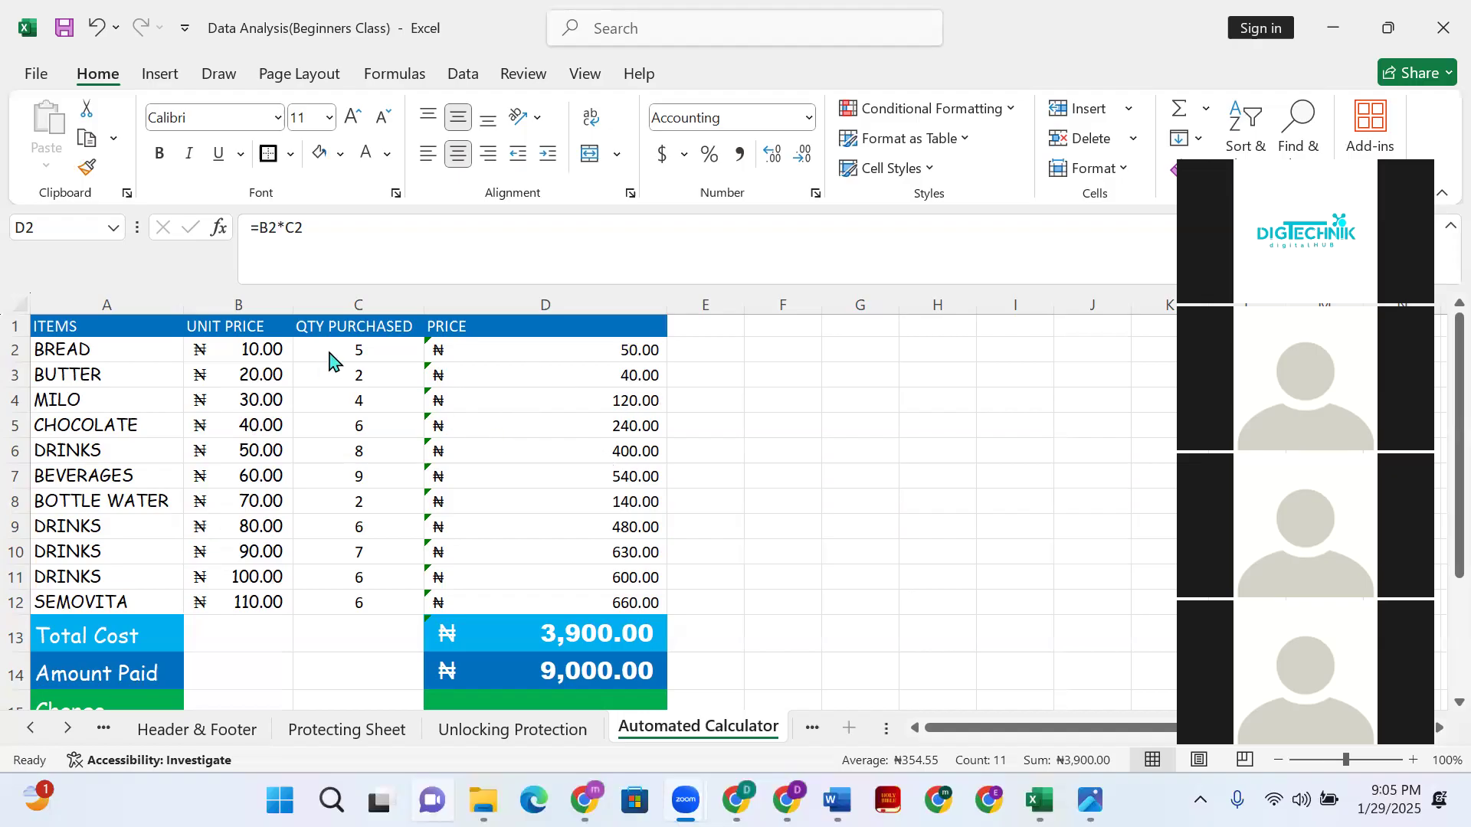
pyautogui.click(331, 380)
pyautogui.click(348, 349)
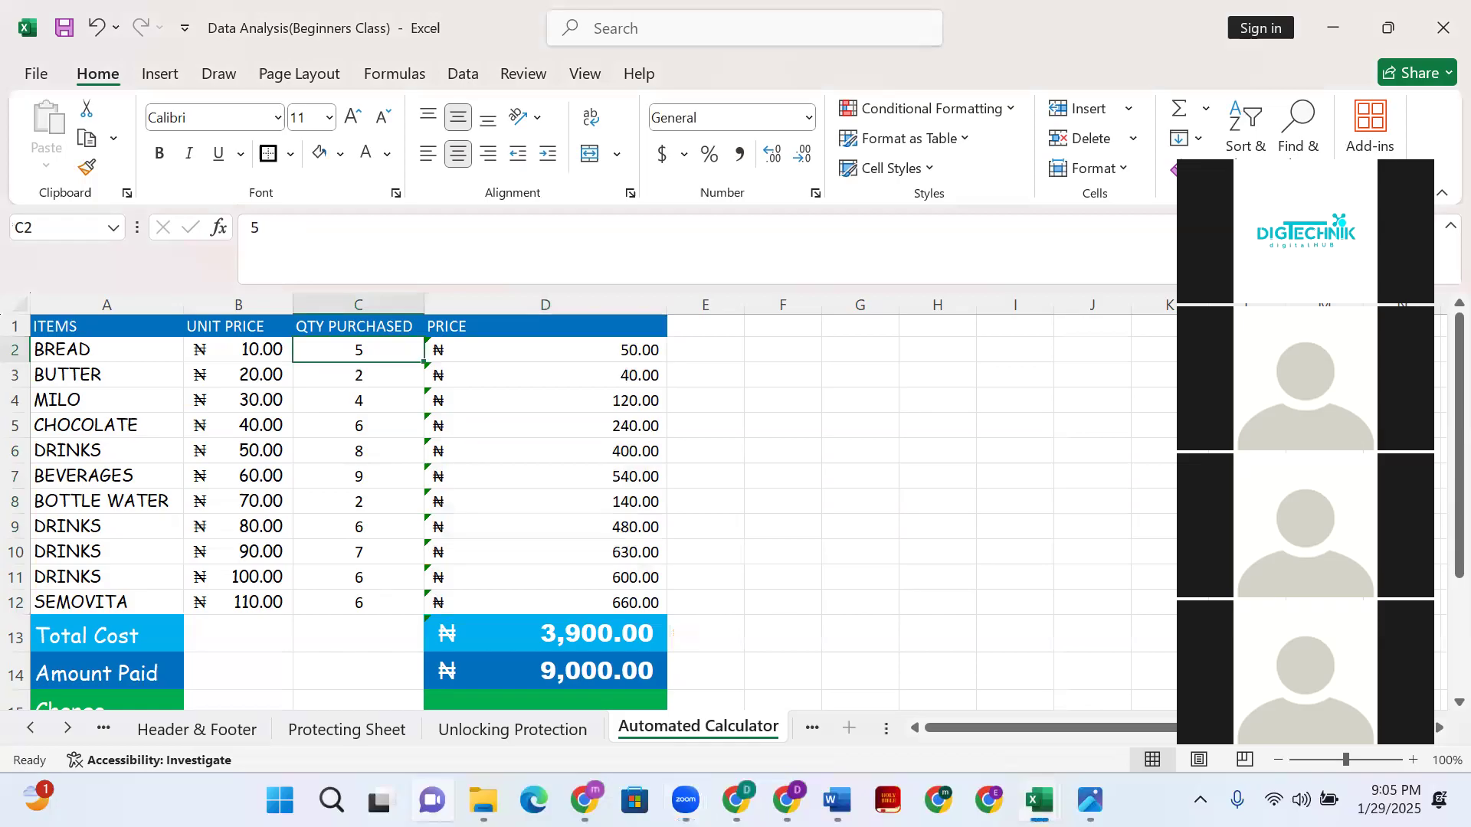
pyautogui.keyDown('shift'); pyautogui.click(406, 603); pyautogui.keyUp('shift')
pyautogui.press('BackSpace')
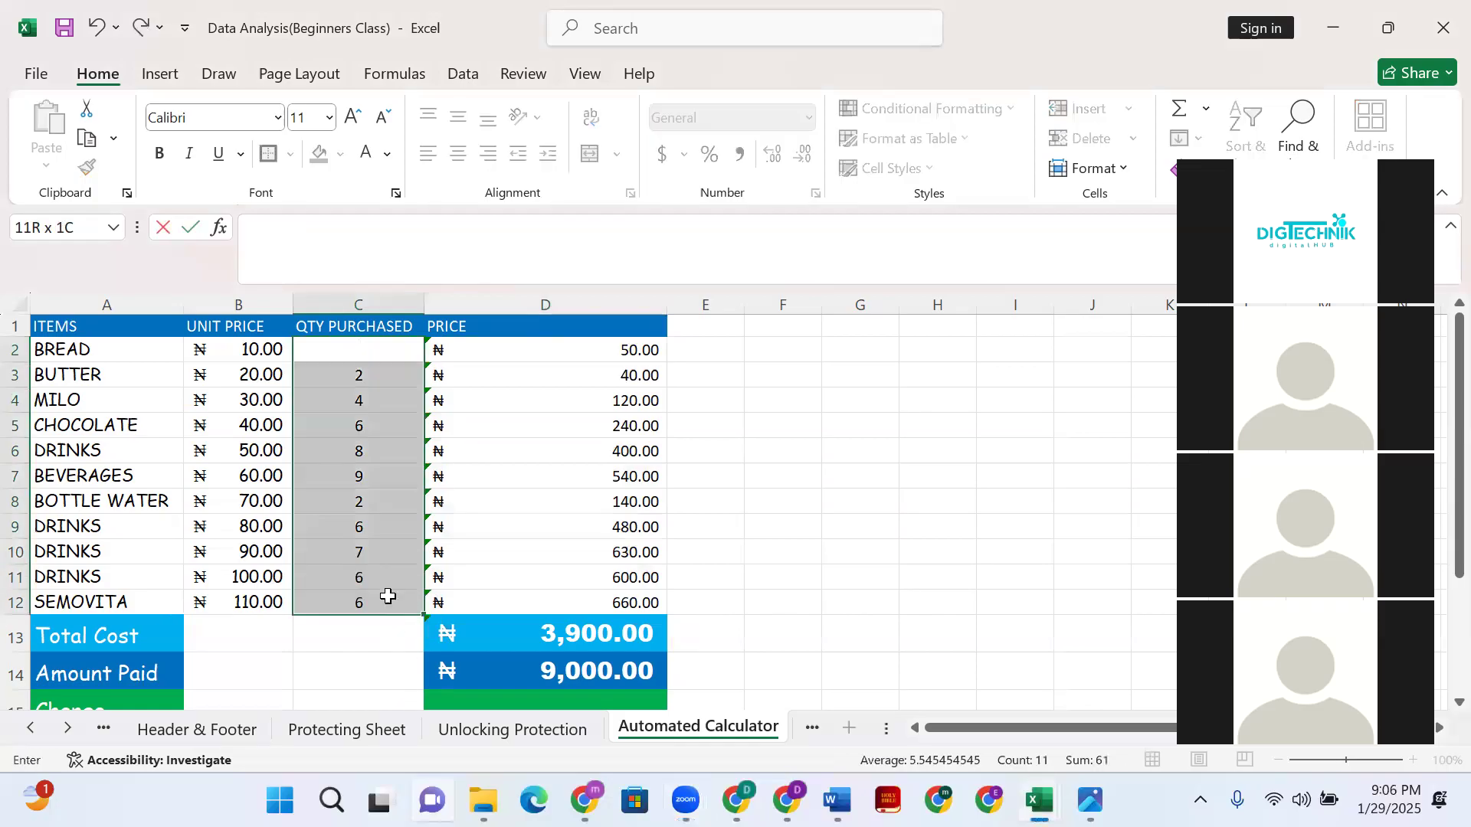
pyautogui.click(355, 351)
pyautogui.write('6')
pyautogui.click(494, 417)
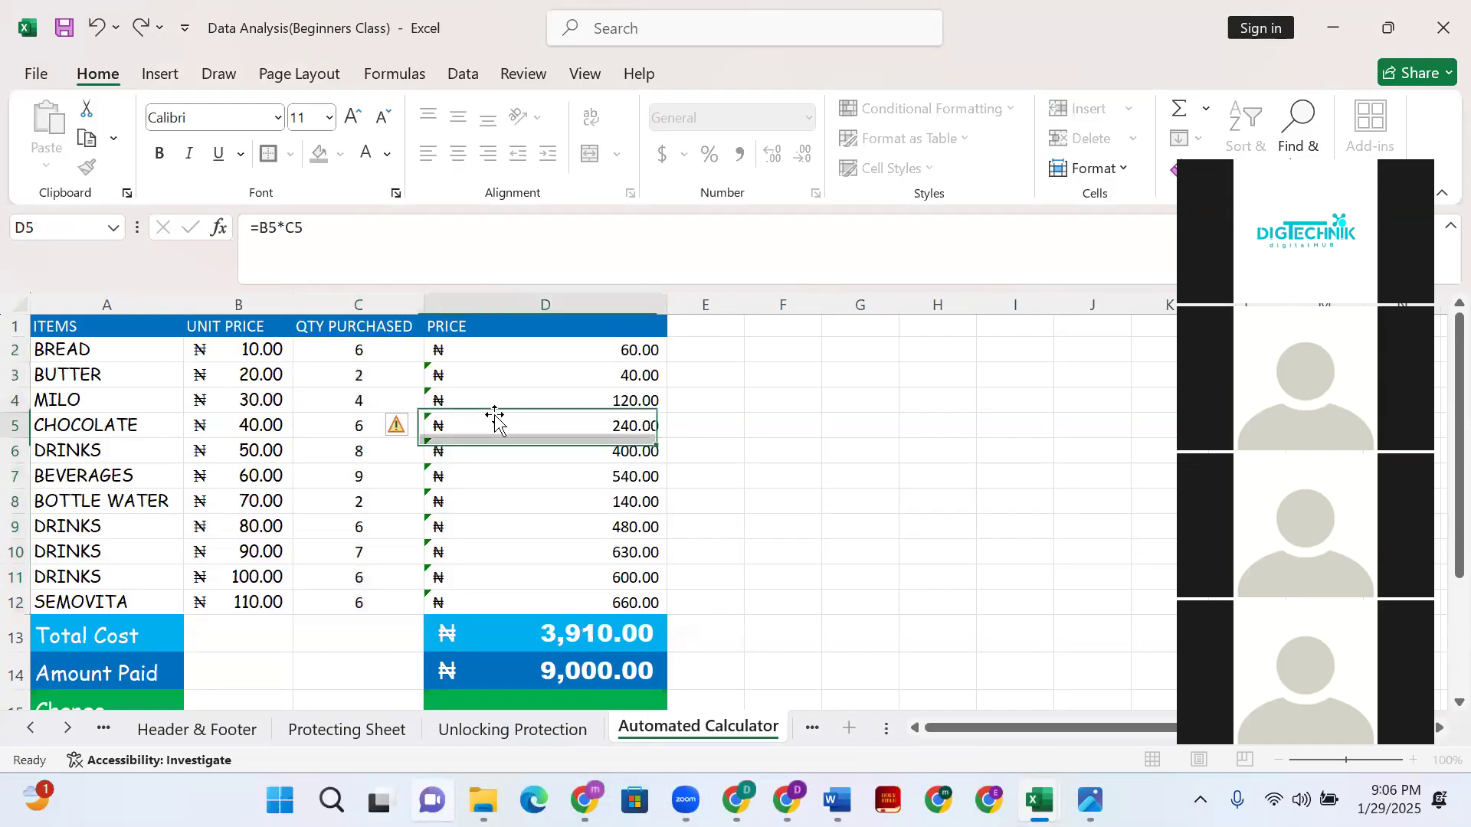
pyautogui.click(367, 343)
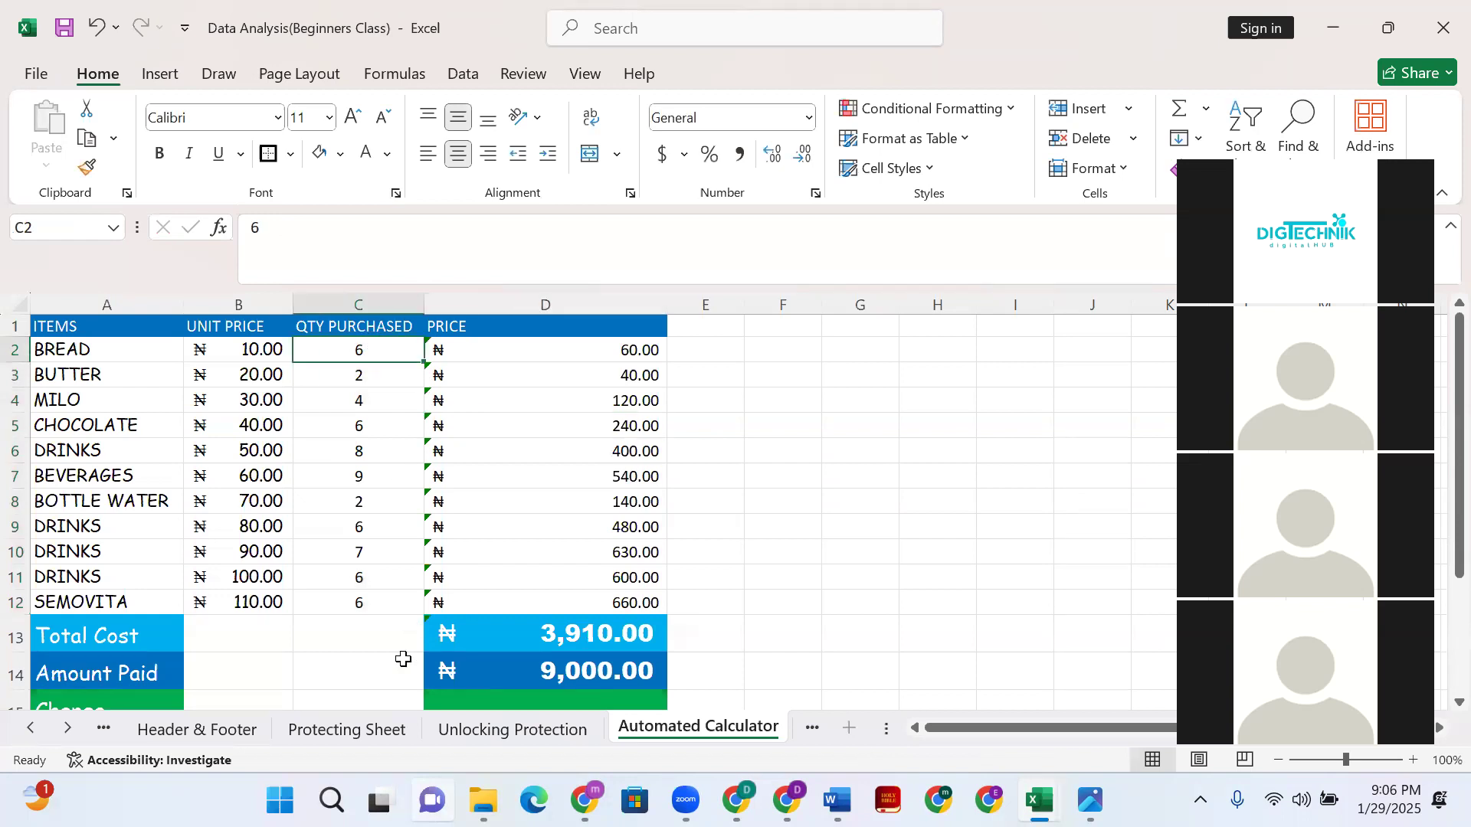
pyautogui.keyDown('shift'); pyautogui.click(384, 601); pyautogui.keyUp('shift')
pyautogui.press('Delete')
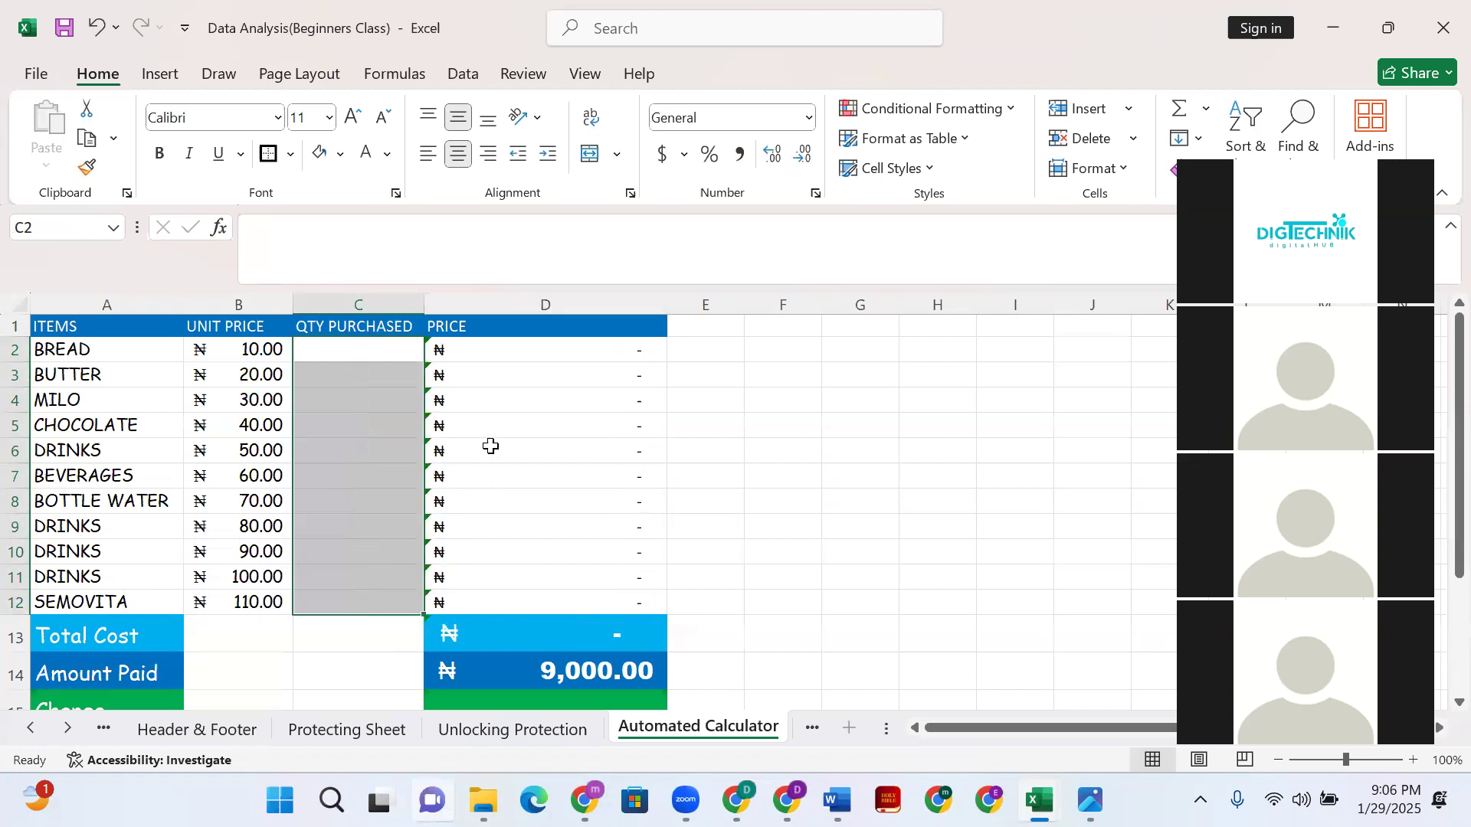
pyautogui.click(475, 346)
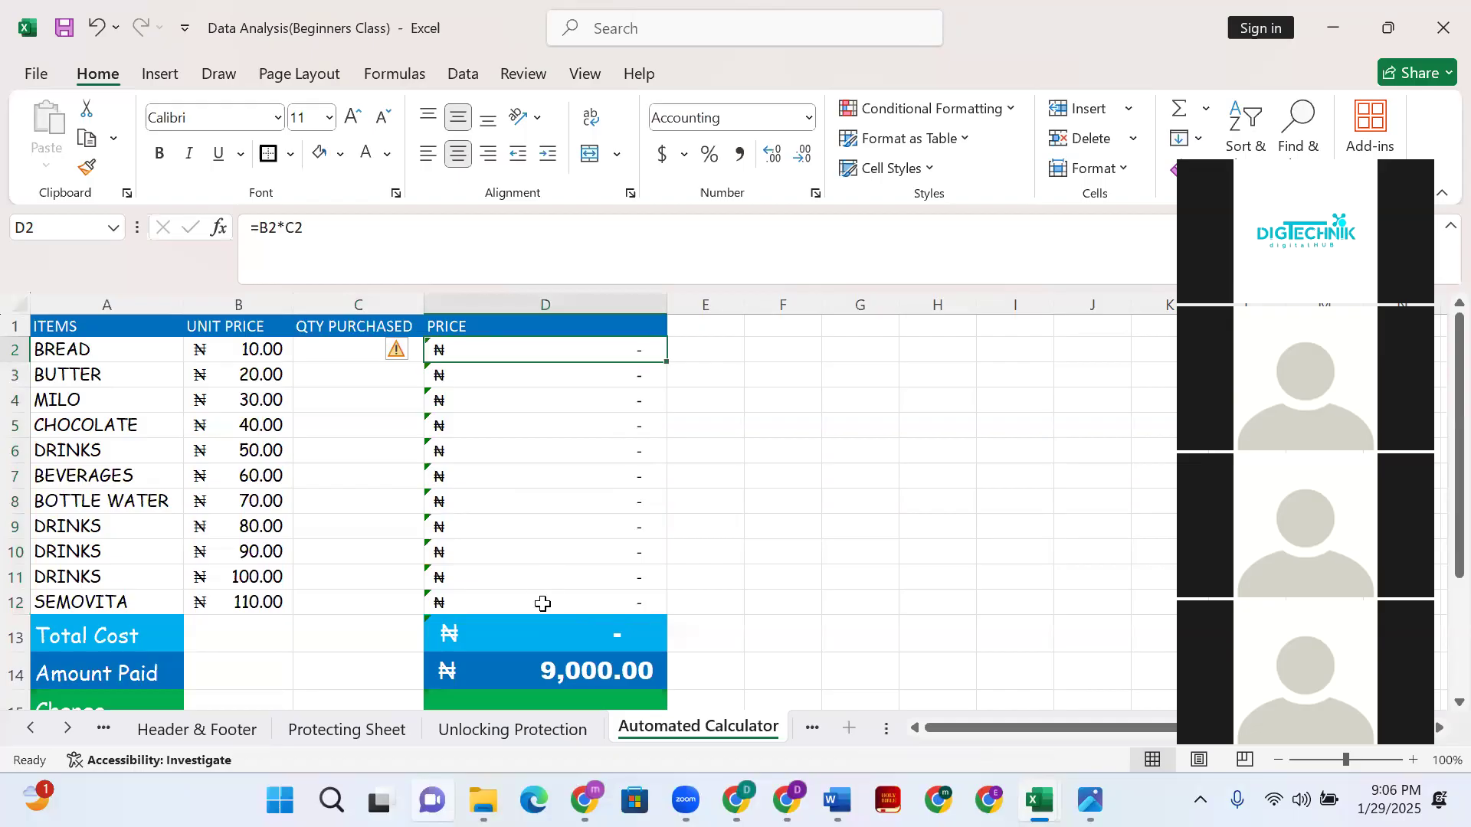
pyautogui.click(271, 347)
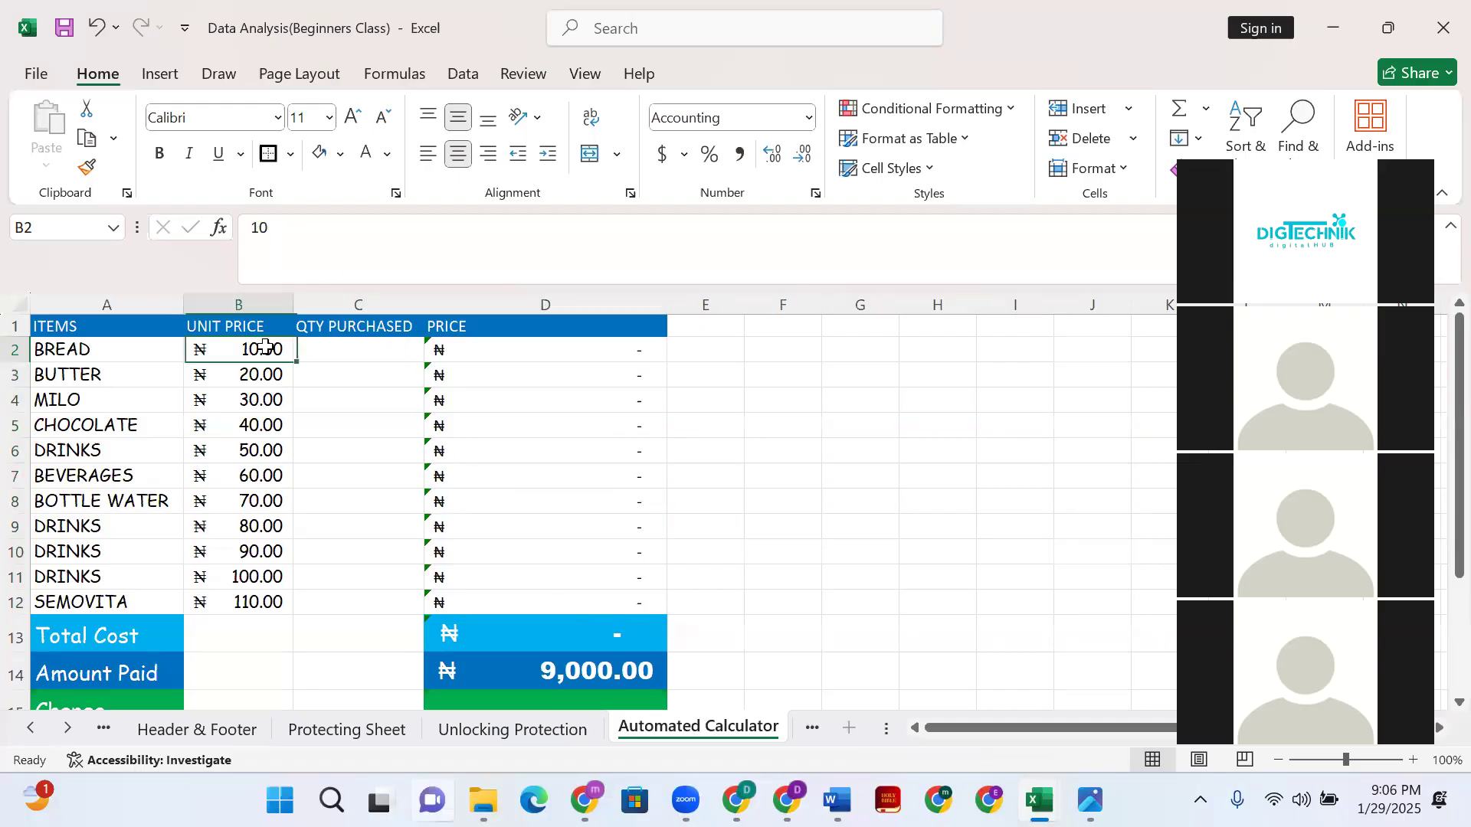
pyautogui.click(369, 356)
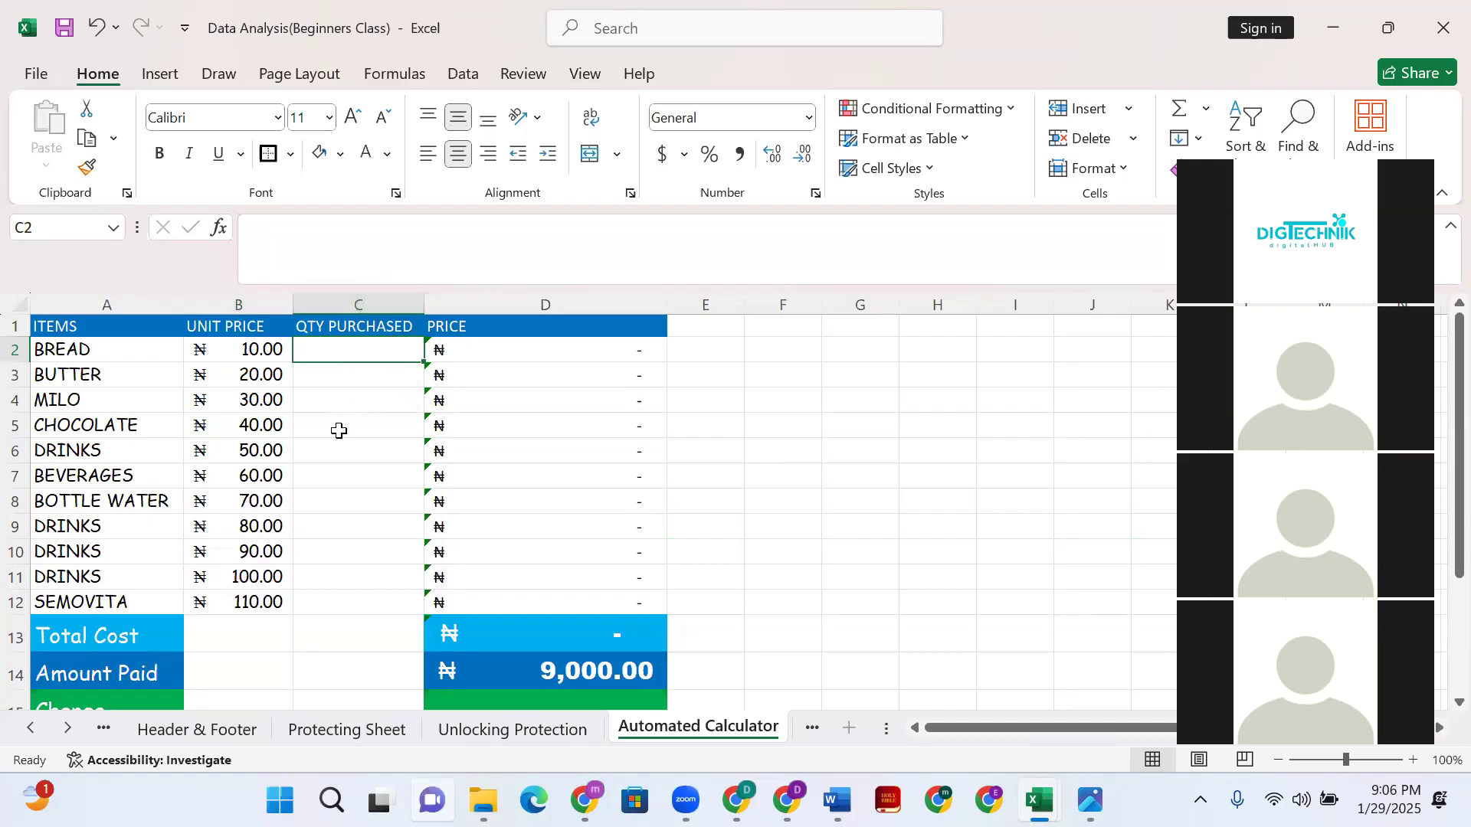
pyautogui.moveTo(483, 327); pyautogui.dragTo(493, 356)
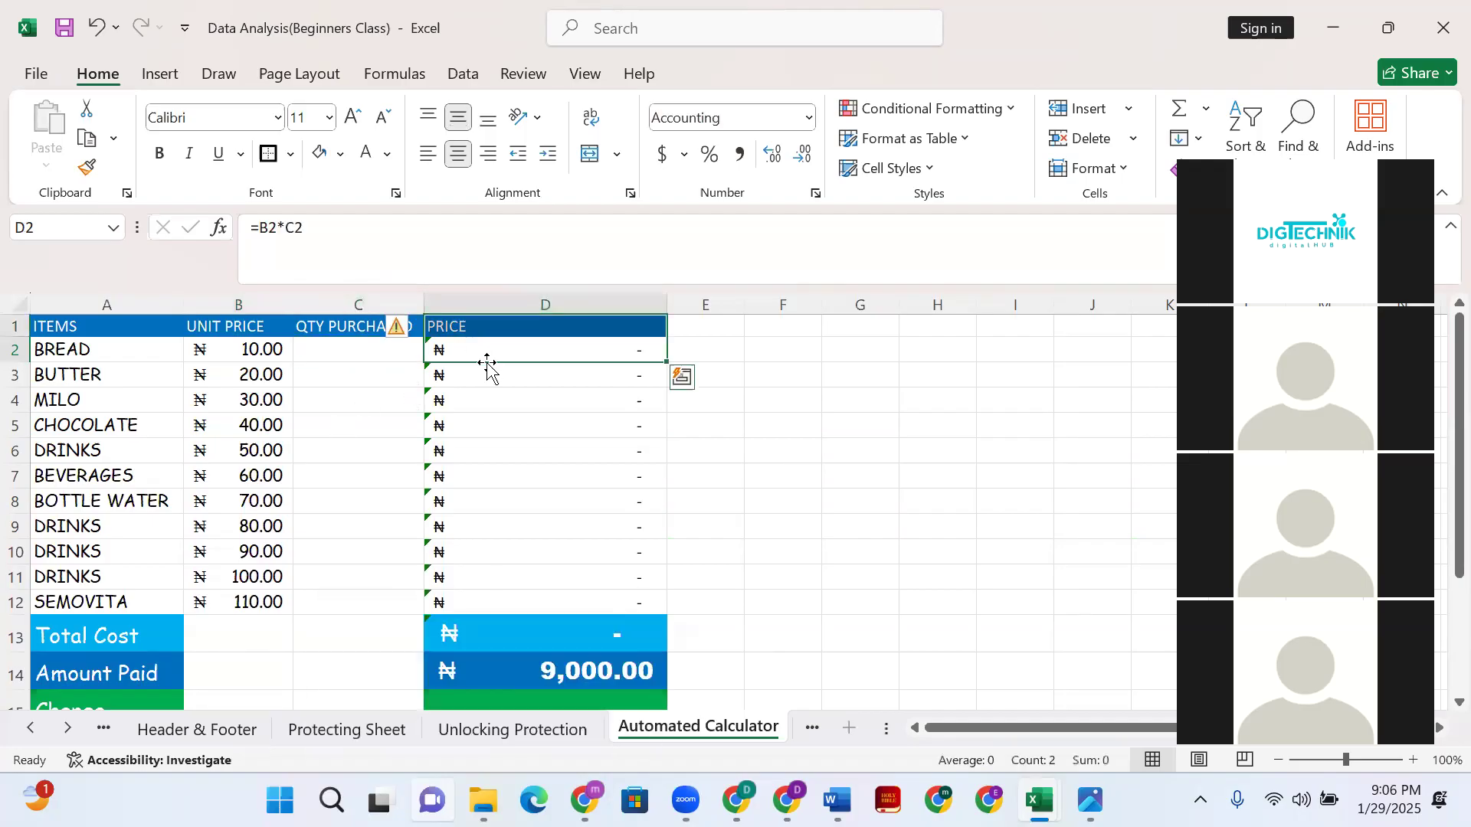
pyautogui.click(244, 354)
pyautogui.click(413, 354)
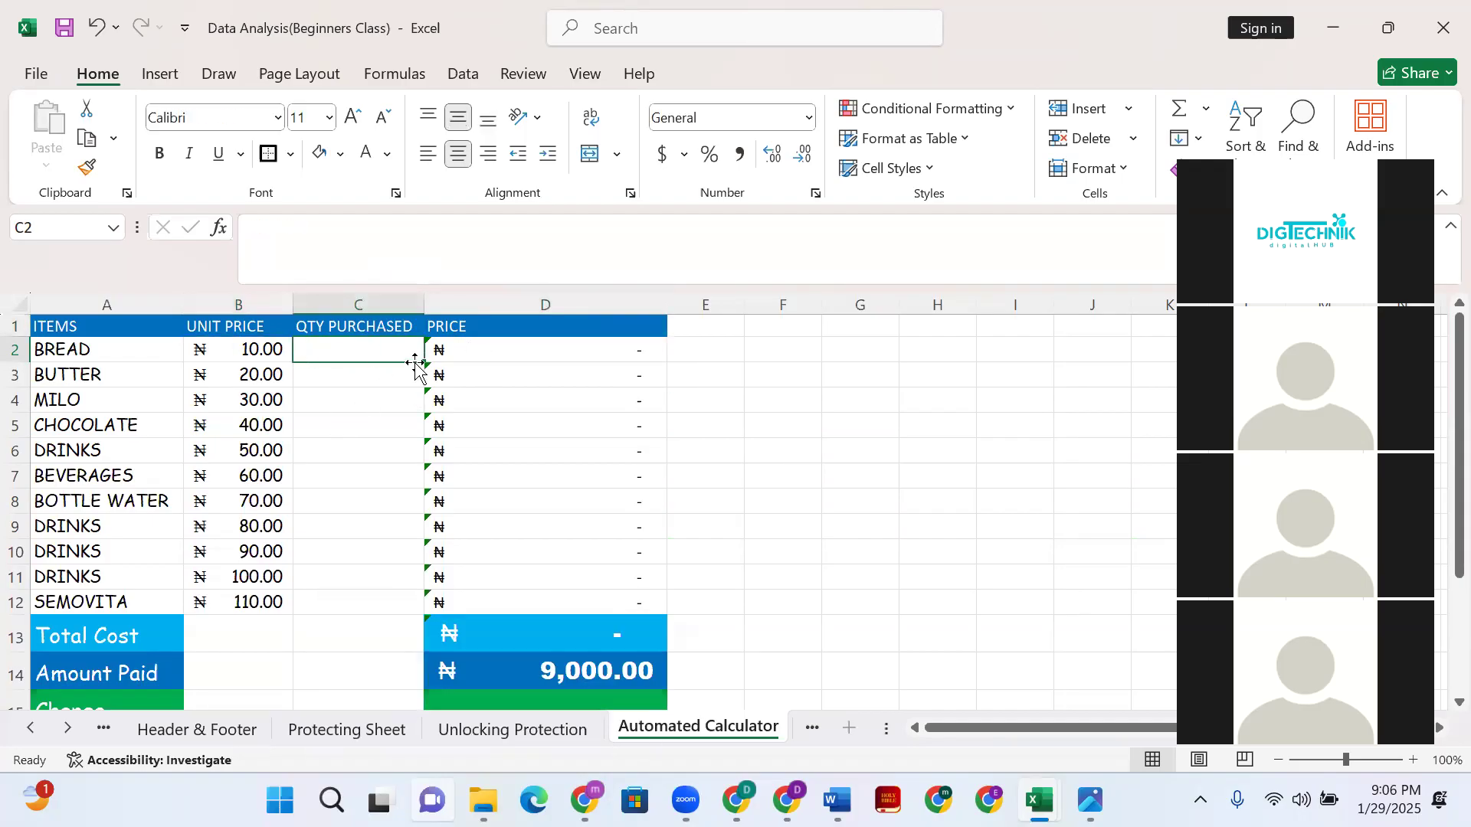
pyautogui.click(474, 354)
pyautogui.click(324, 350)
# - Enter 5 as BREAD's quantity in C2, then review the price and SUM formulas
pyautogui.write('5')
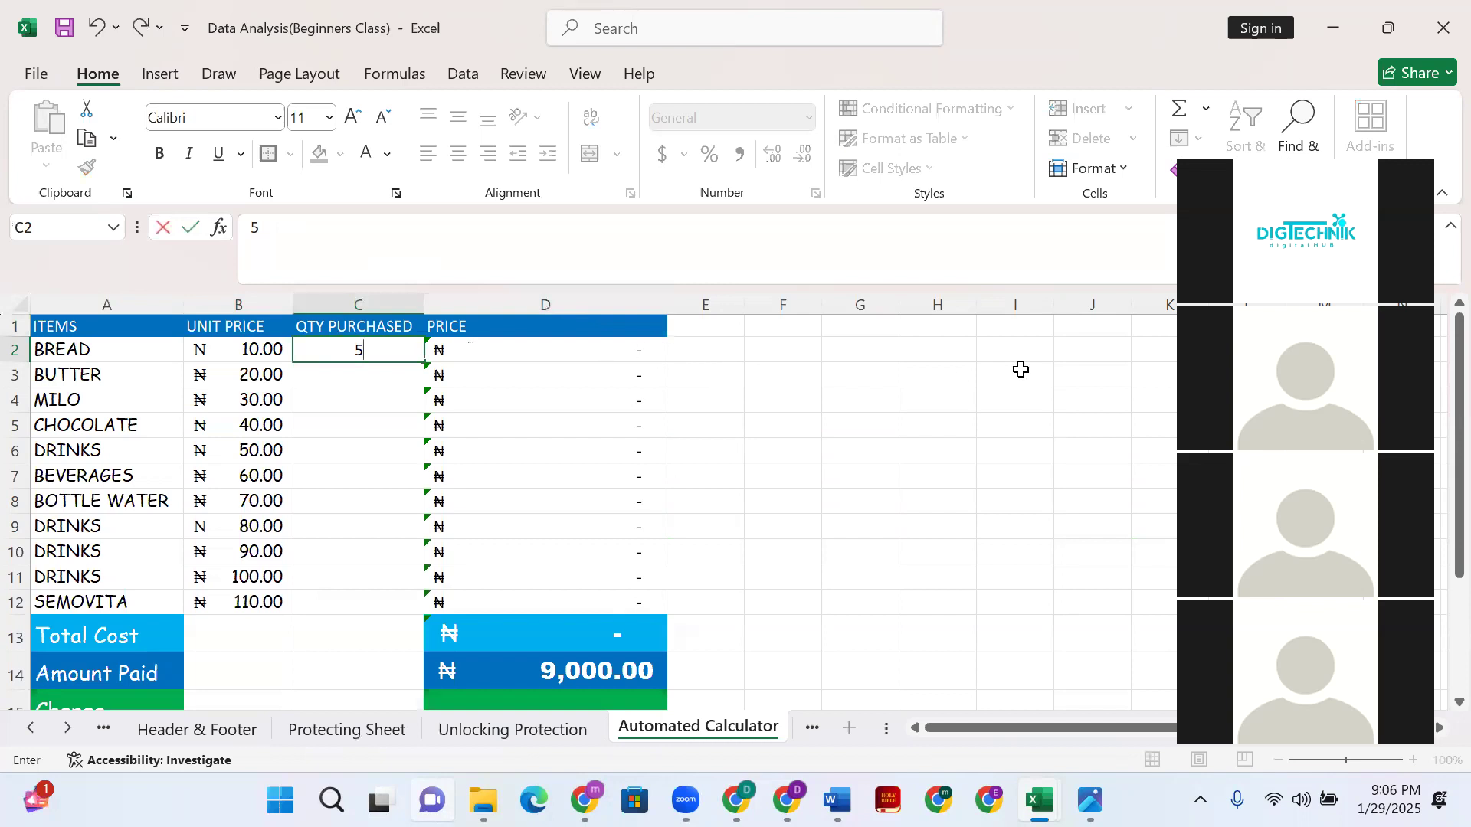
pyautogui.press('Return')
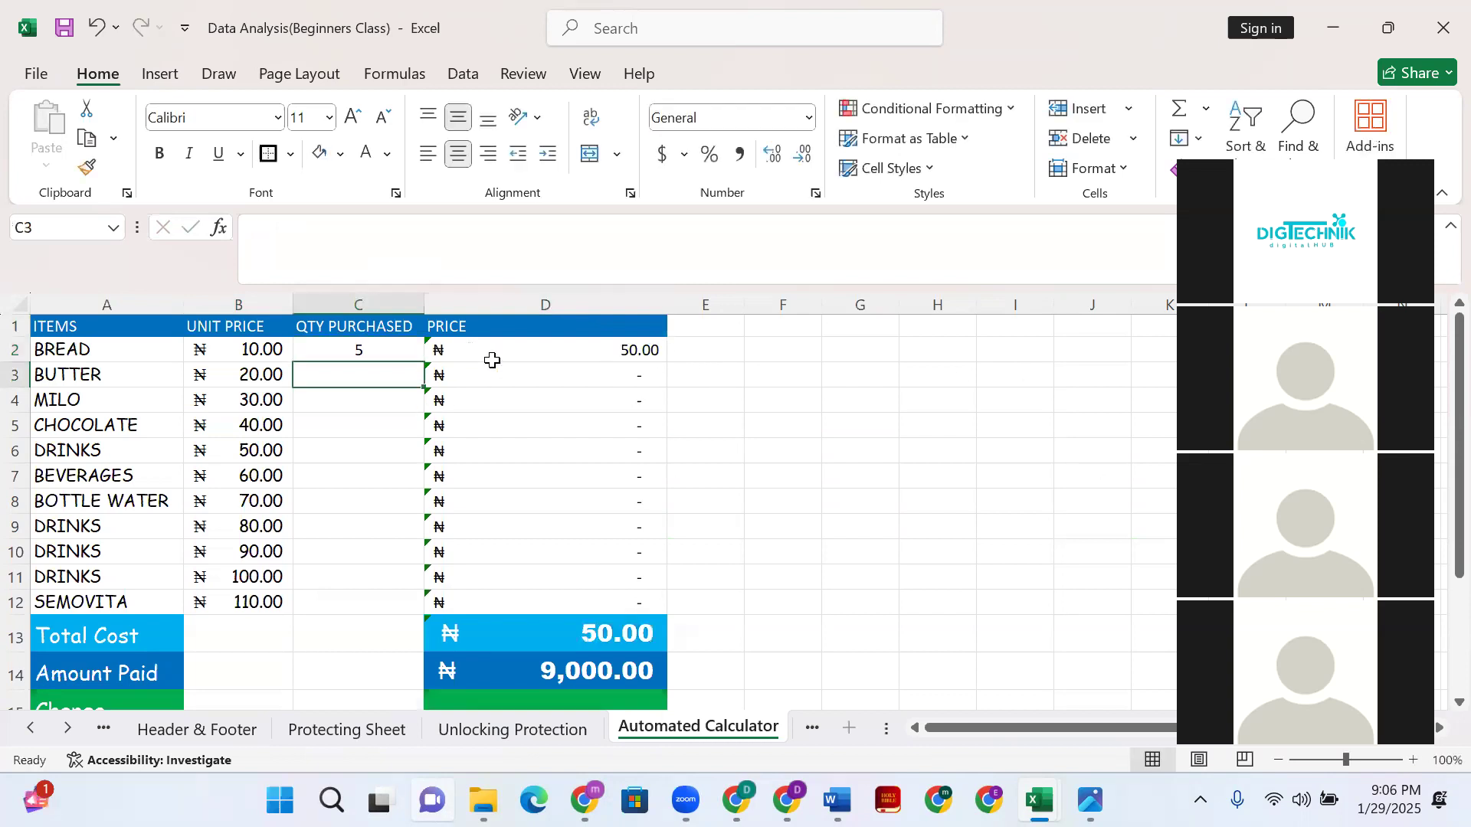
pyautogui.click(496, 354)
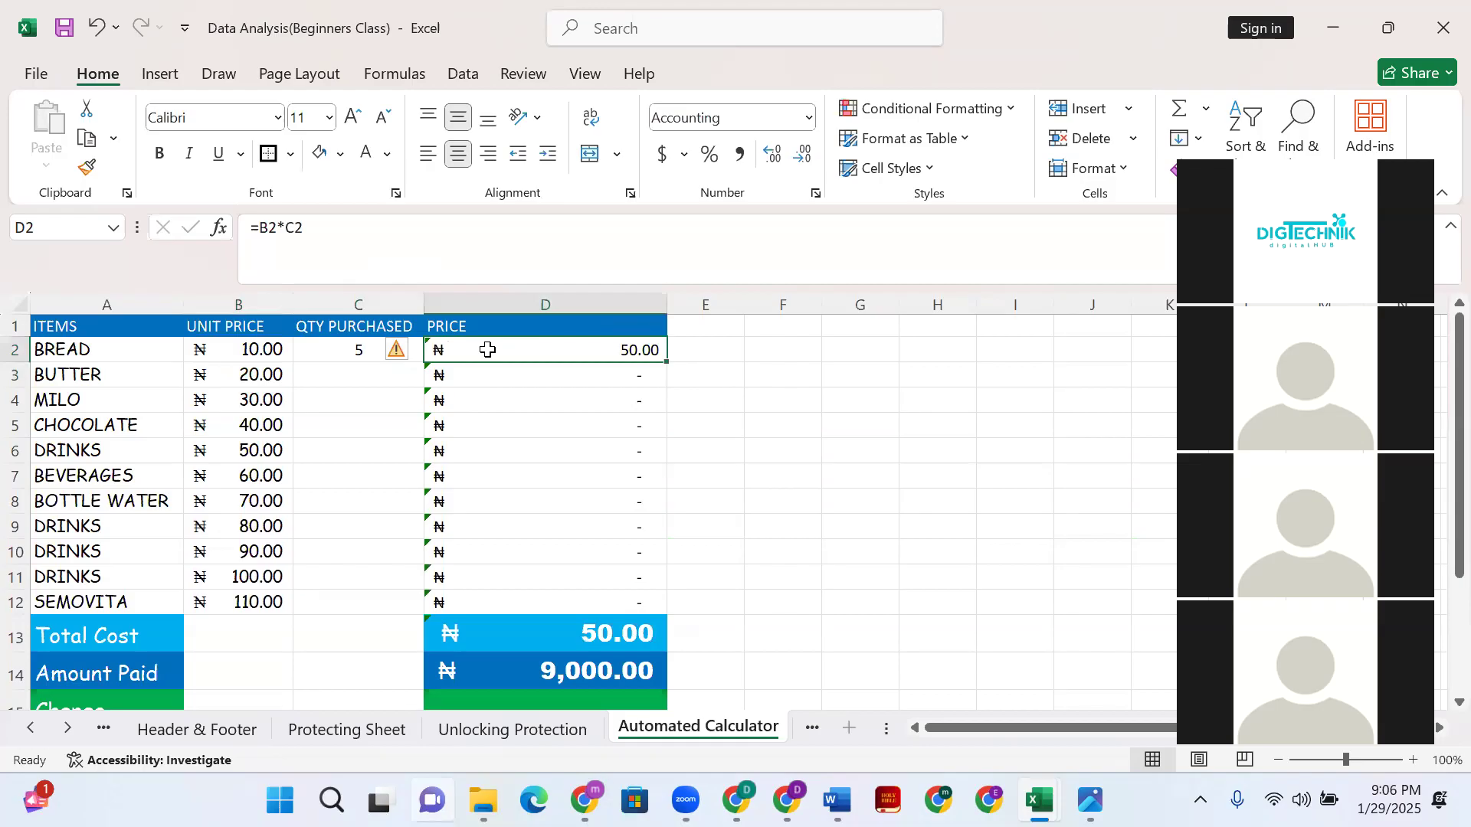
pyautogui.keyDown('shift'); pyautogui.click(567, 602); pyautogui.keyUp('shift')
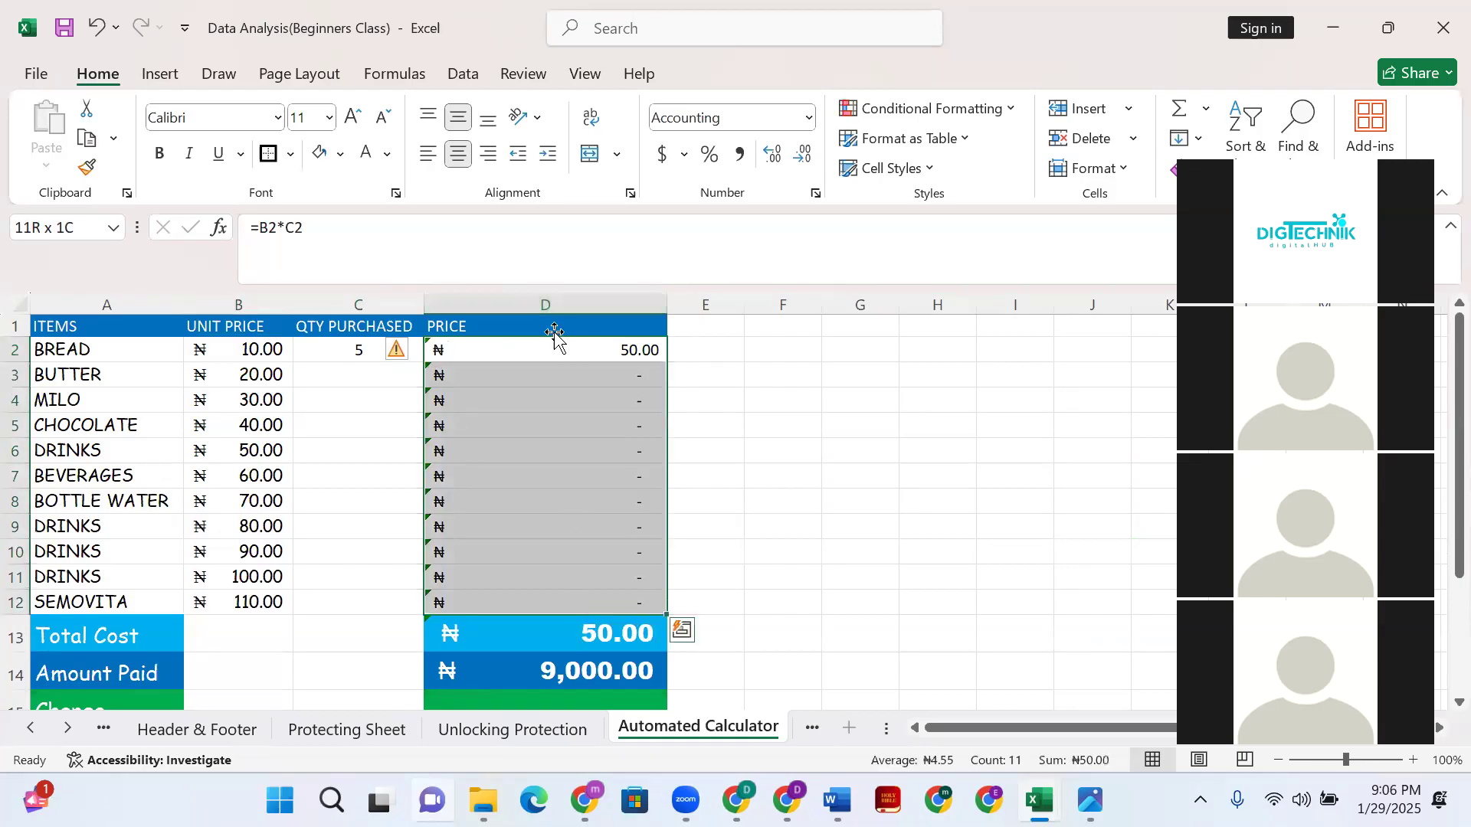
pyautogui.click(601, 620)
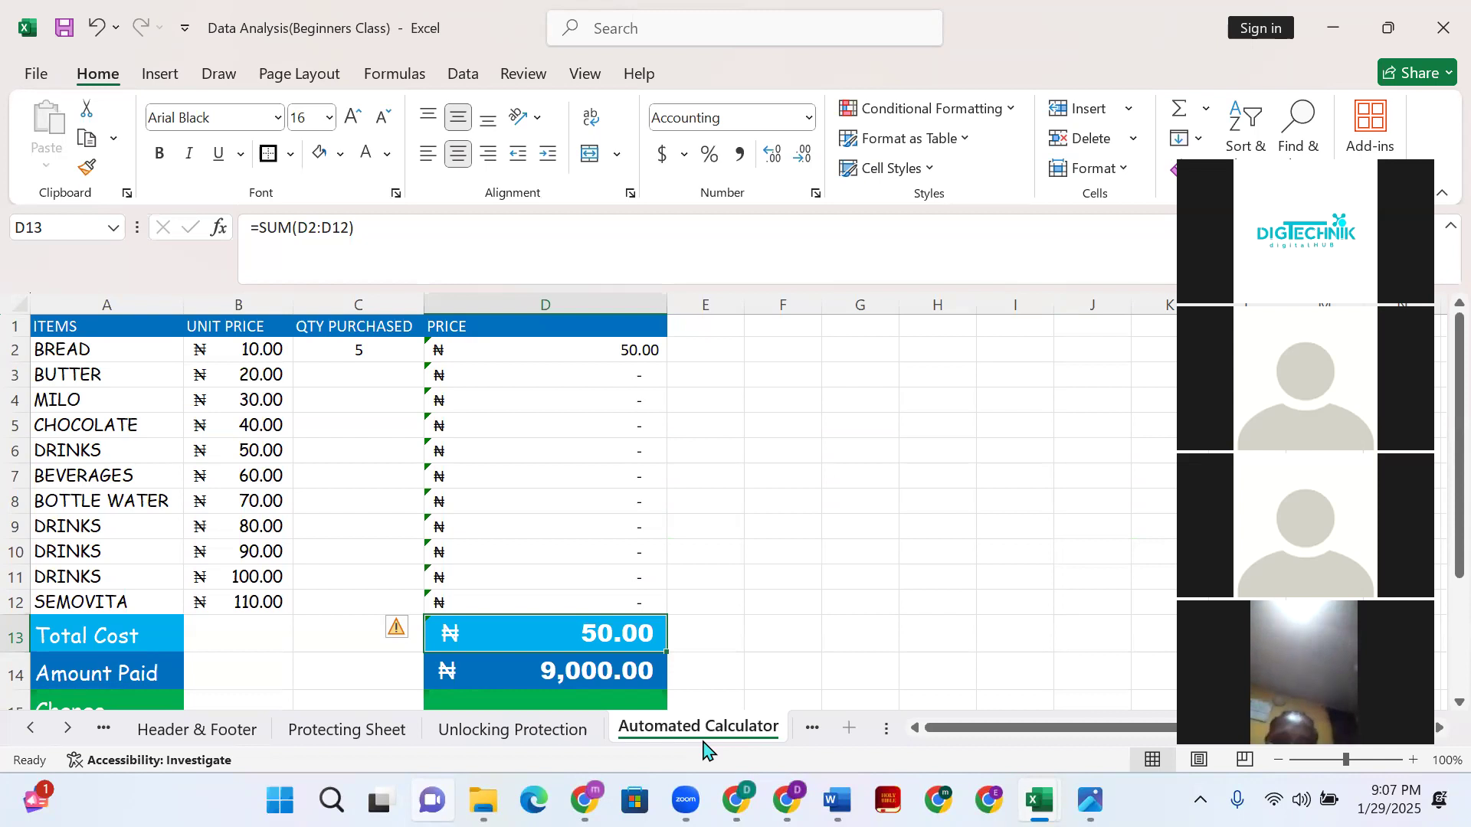
pyautogui.click(721, 517)
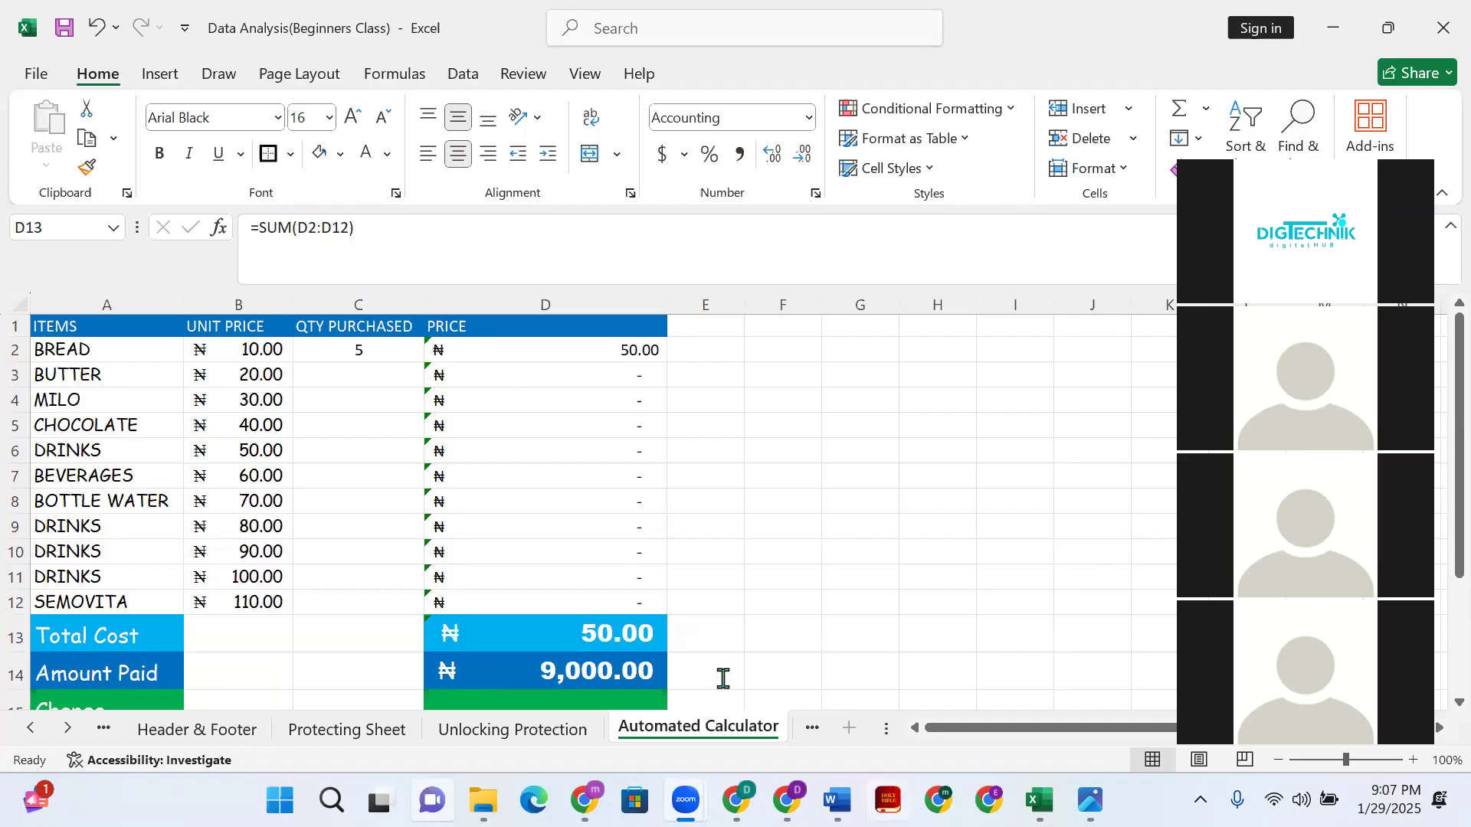
# - Clear BREAD's quantity from C2 and review the prices, Total Cost and Amount Paid
pyautogui.click(346, 342)
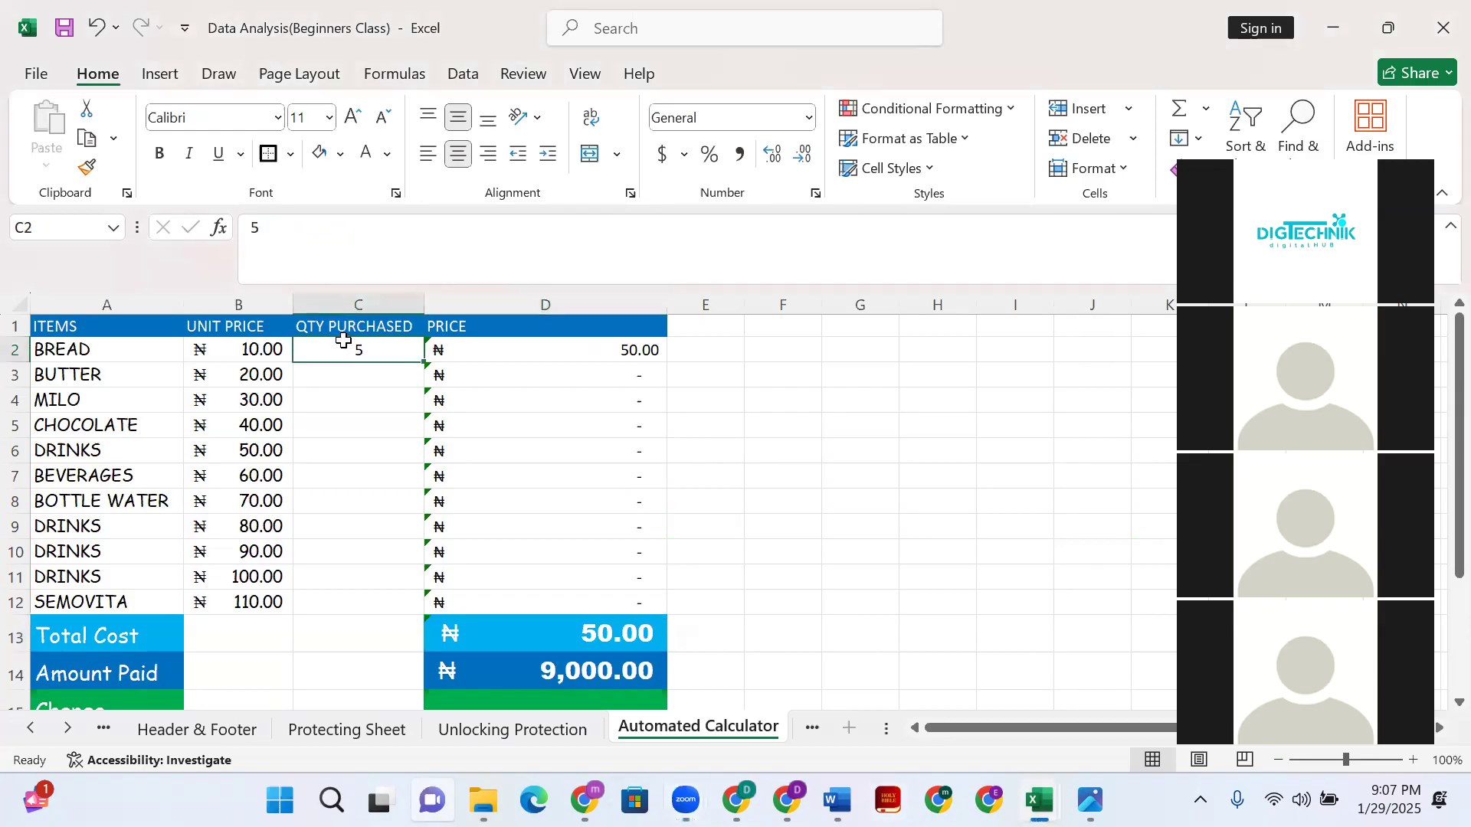
pyautogui.press('Delete')
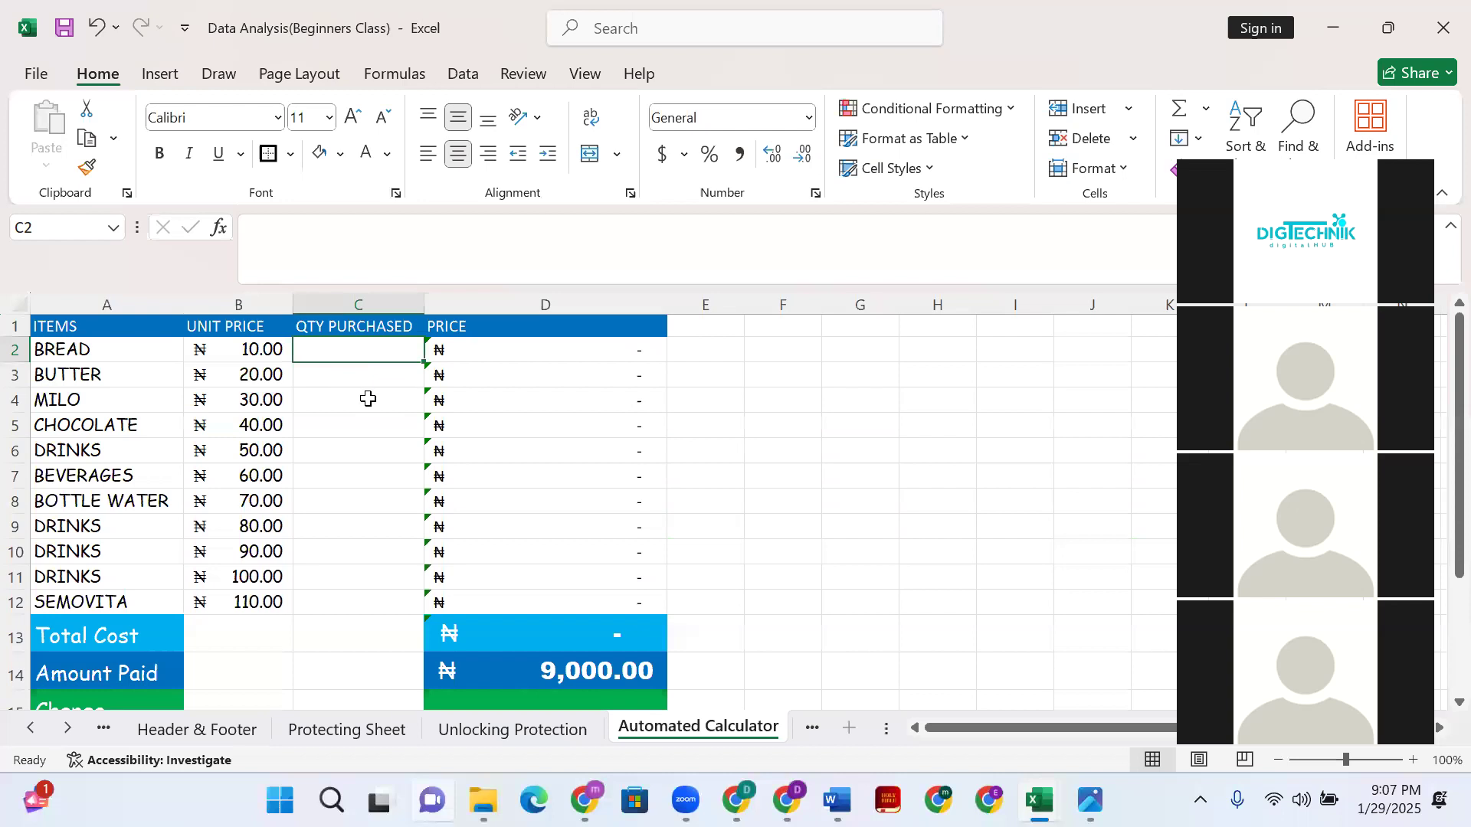
pyautogui.scroll(-1, 460, 429)
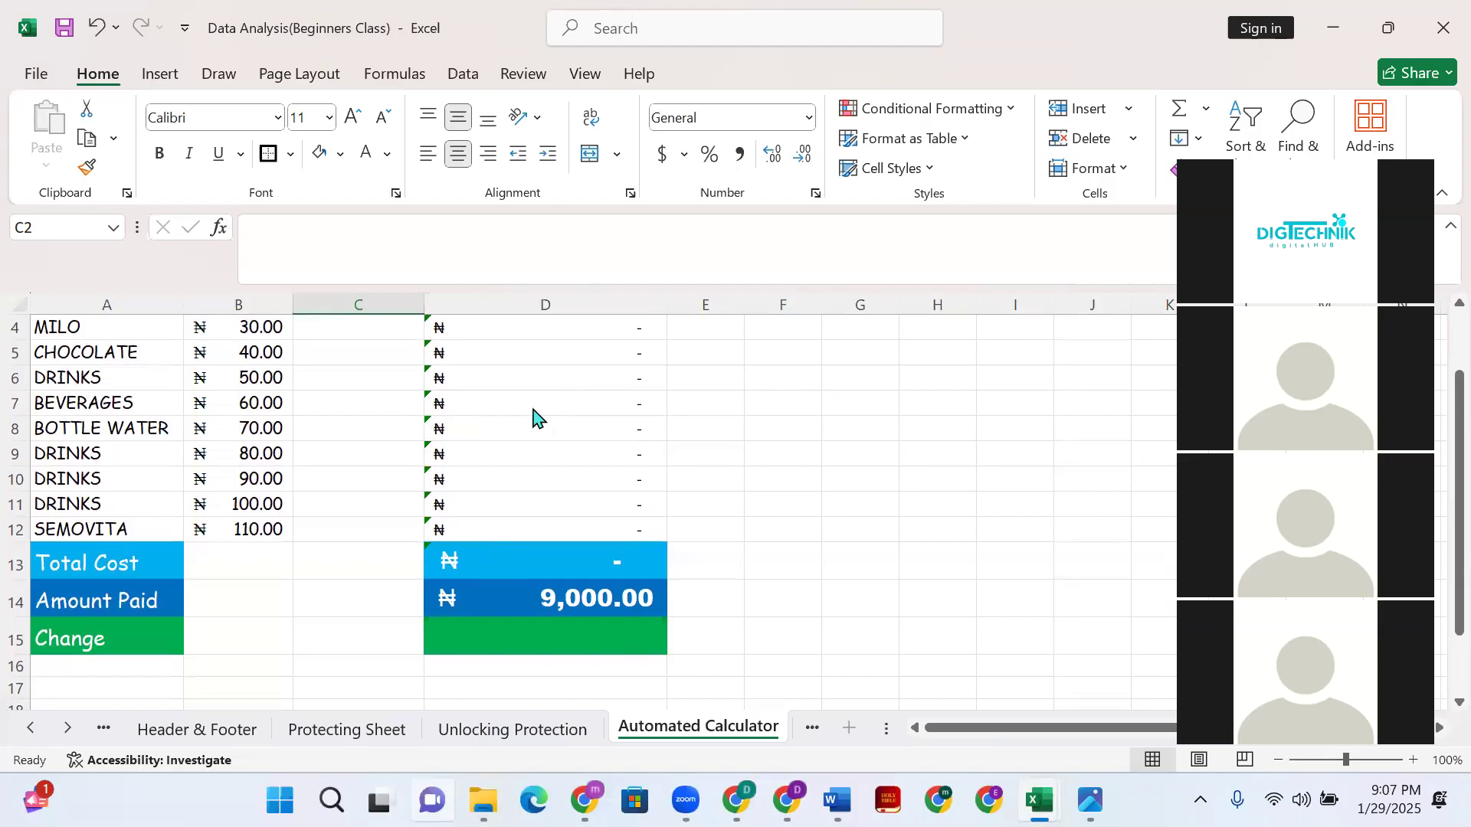
pyautogui.scroll(1, 559, 440)
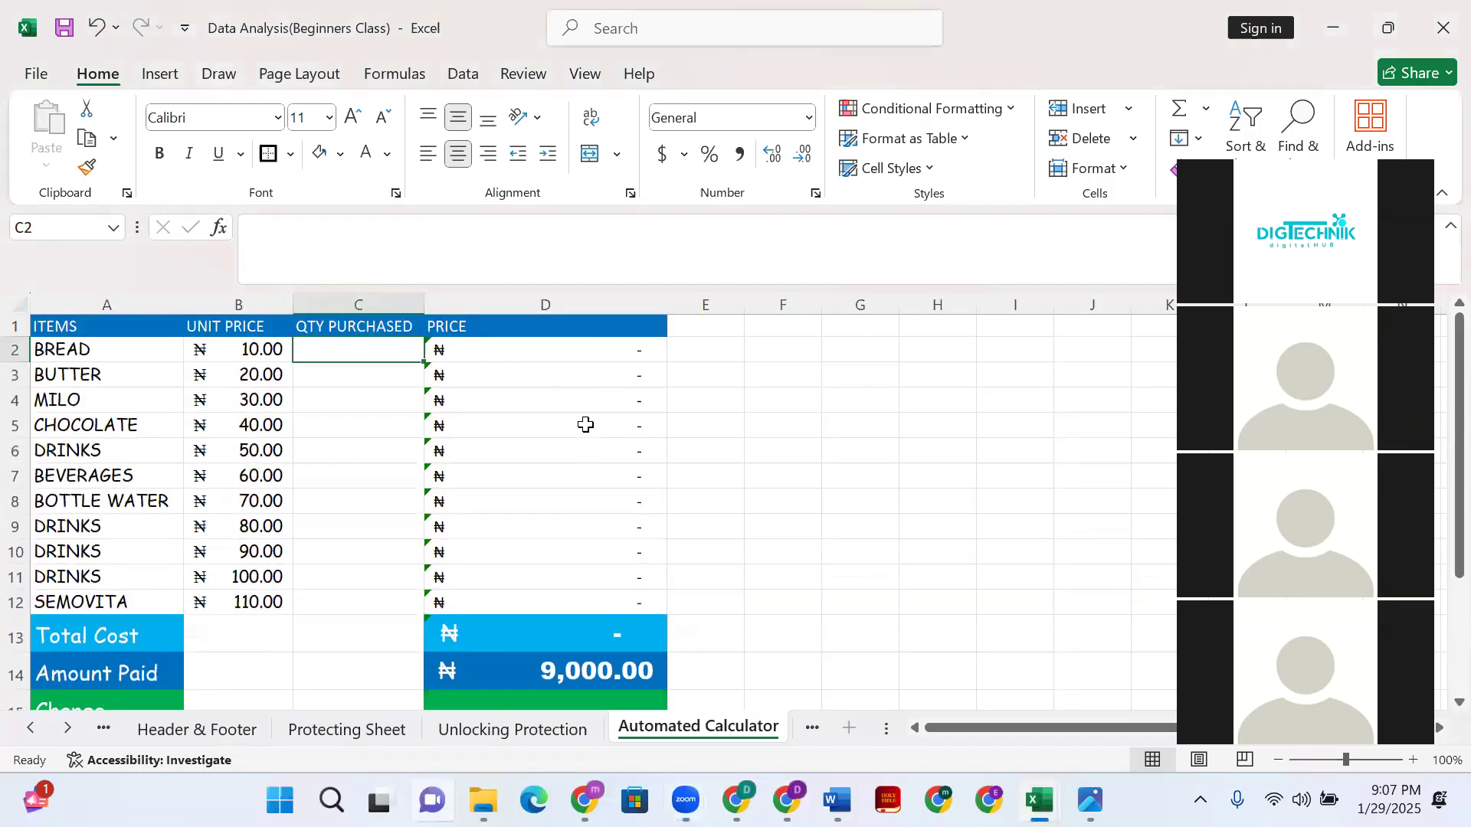
pyautogui.click(542, 350)
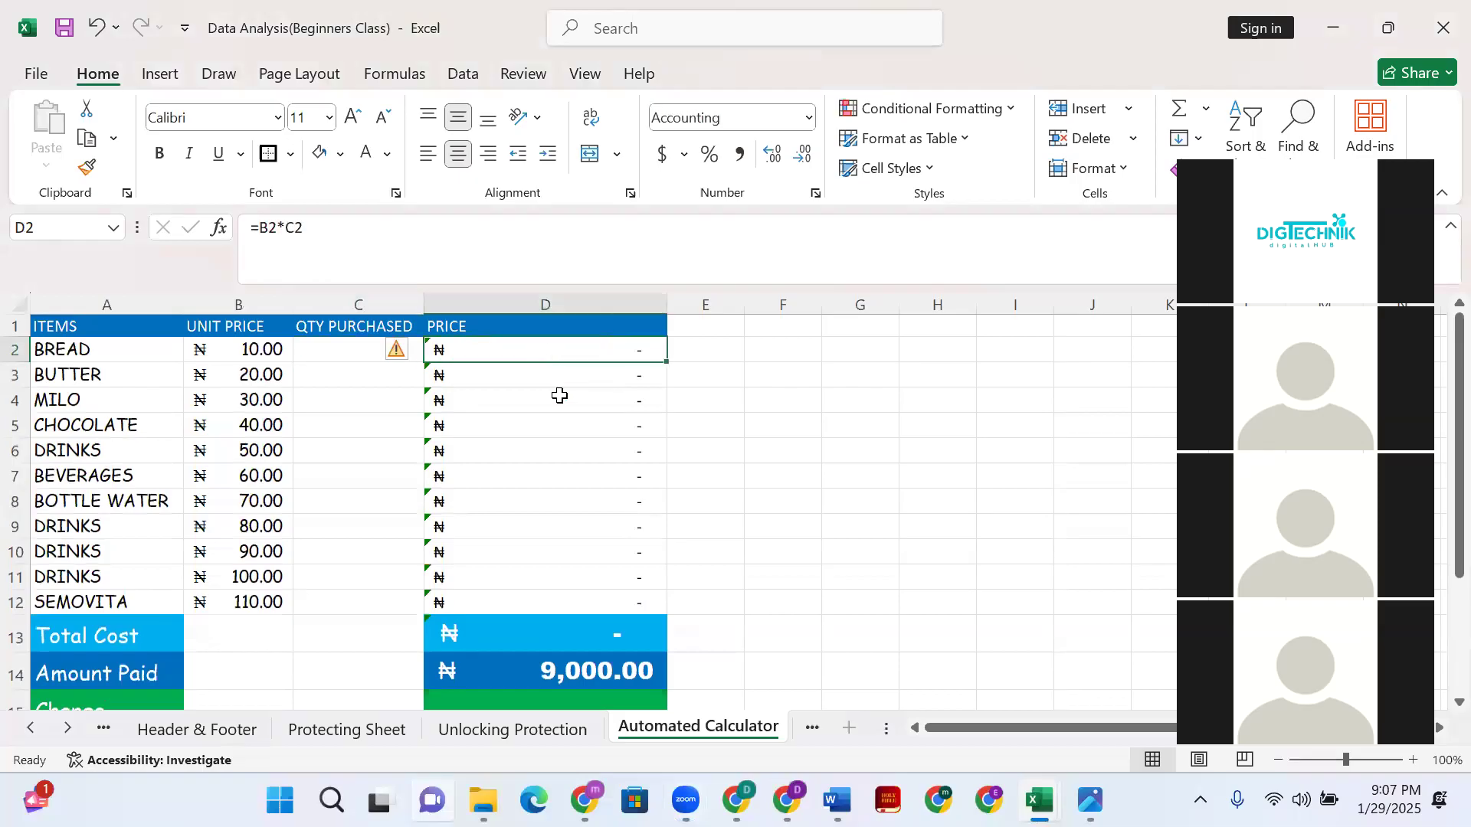
pyautogui.keyDown('shift'); pyautogui.click(565, 603); pyautogui.keyUp('shift')
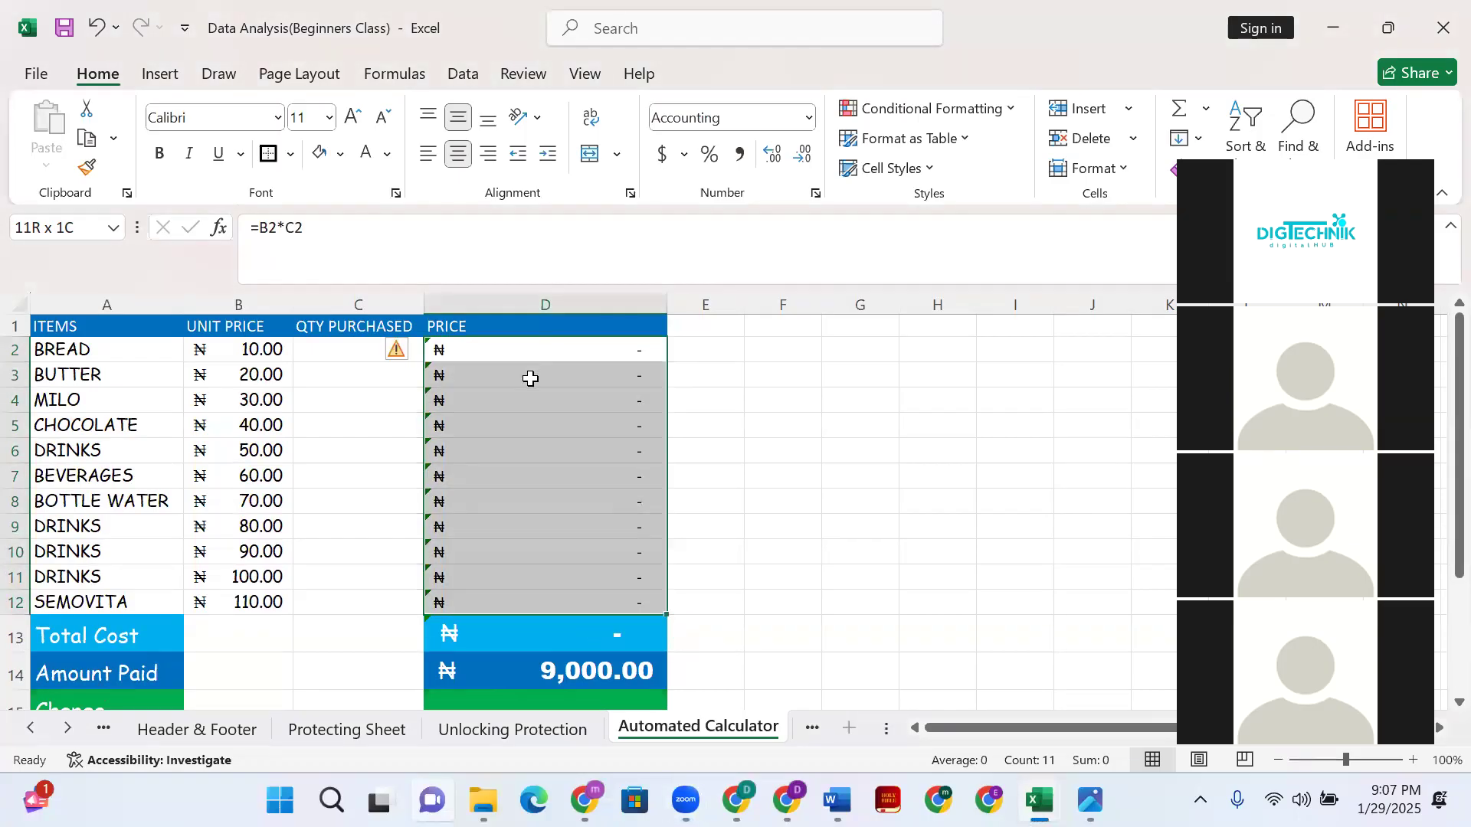
pyautogui.click(569, 638)
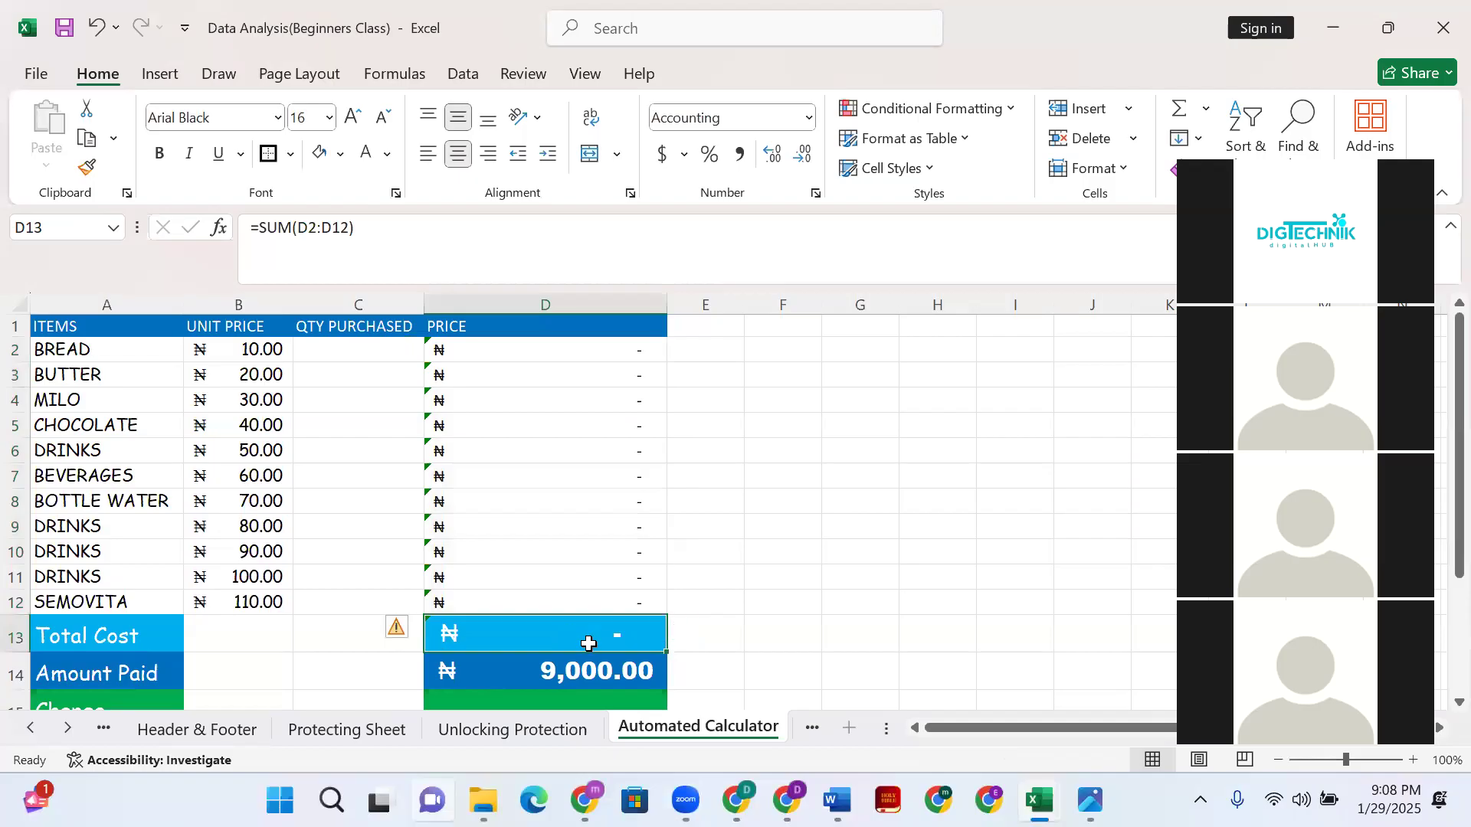
pyautogui.scroll(-2, 526, 641)
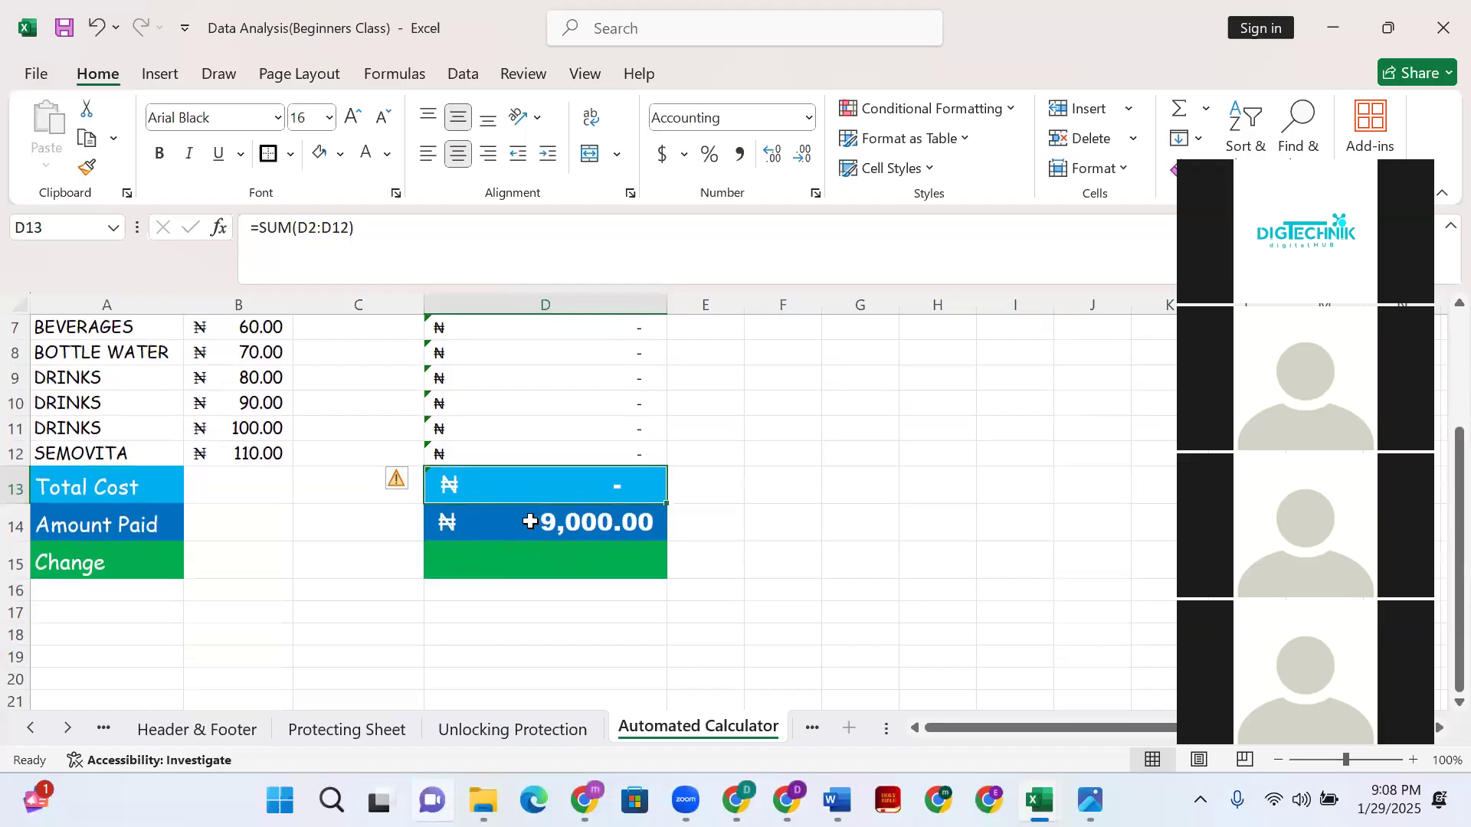
pyautogui.click(513, 528)
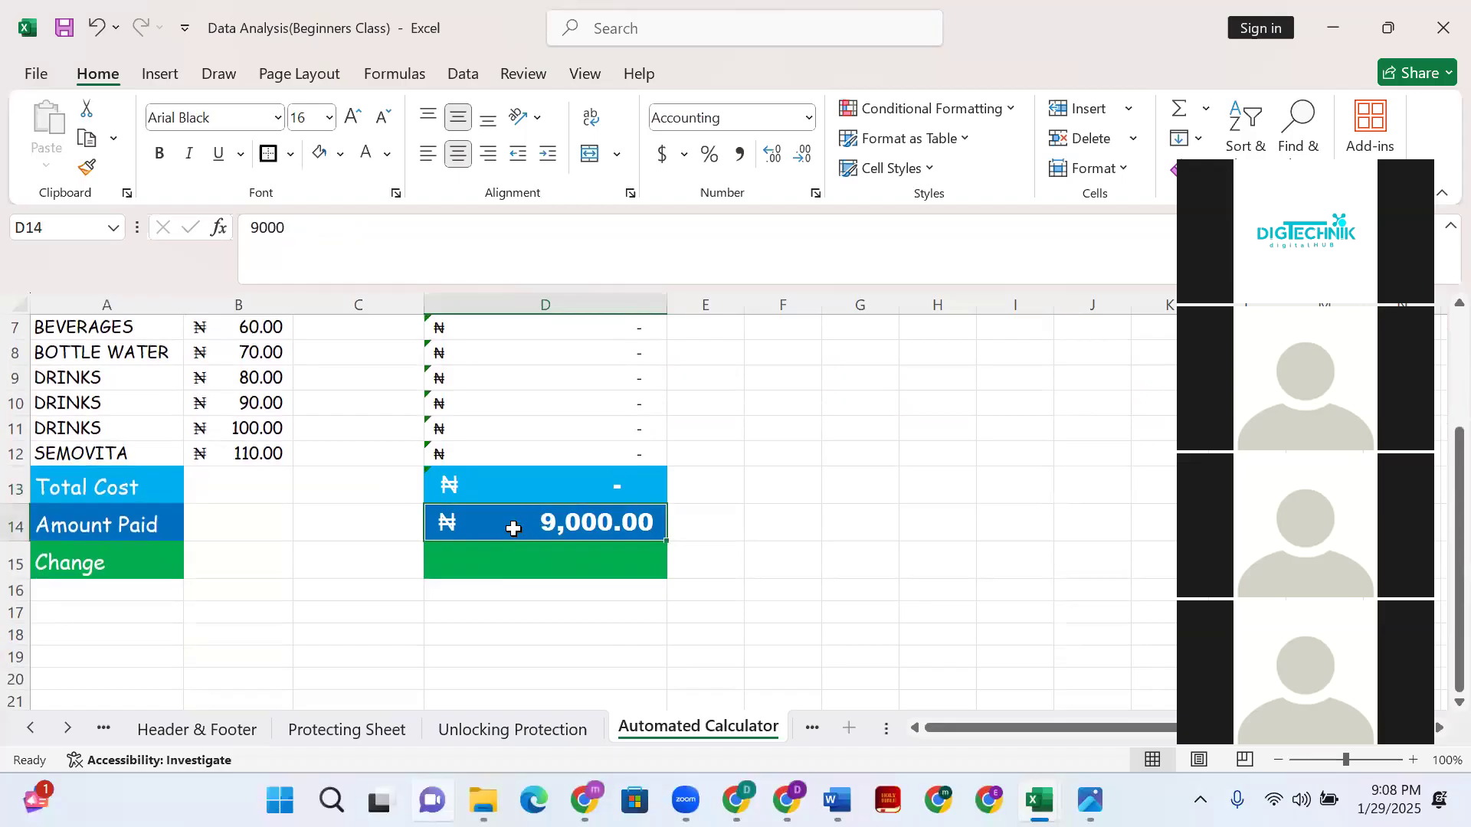
pyautogui.keyDown('shift'); pyautogui.click(501, 488); pyautogui.keyUp('shift')
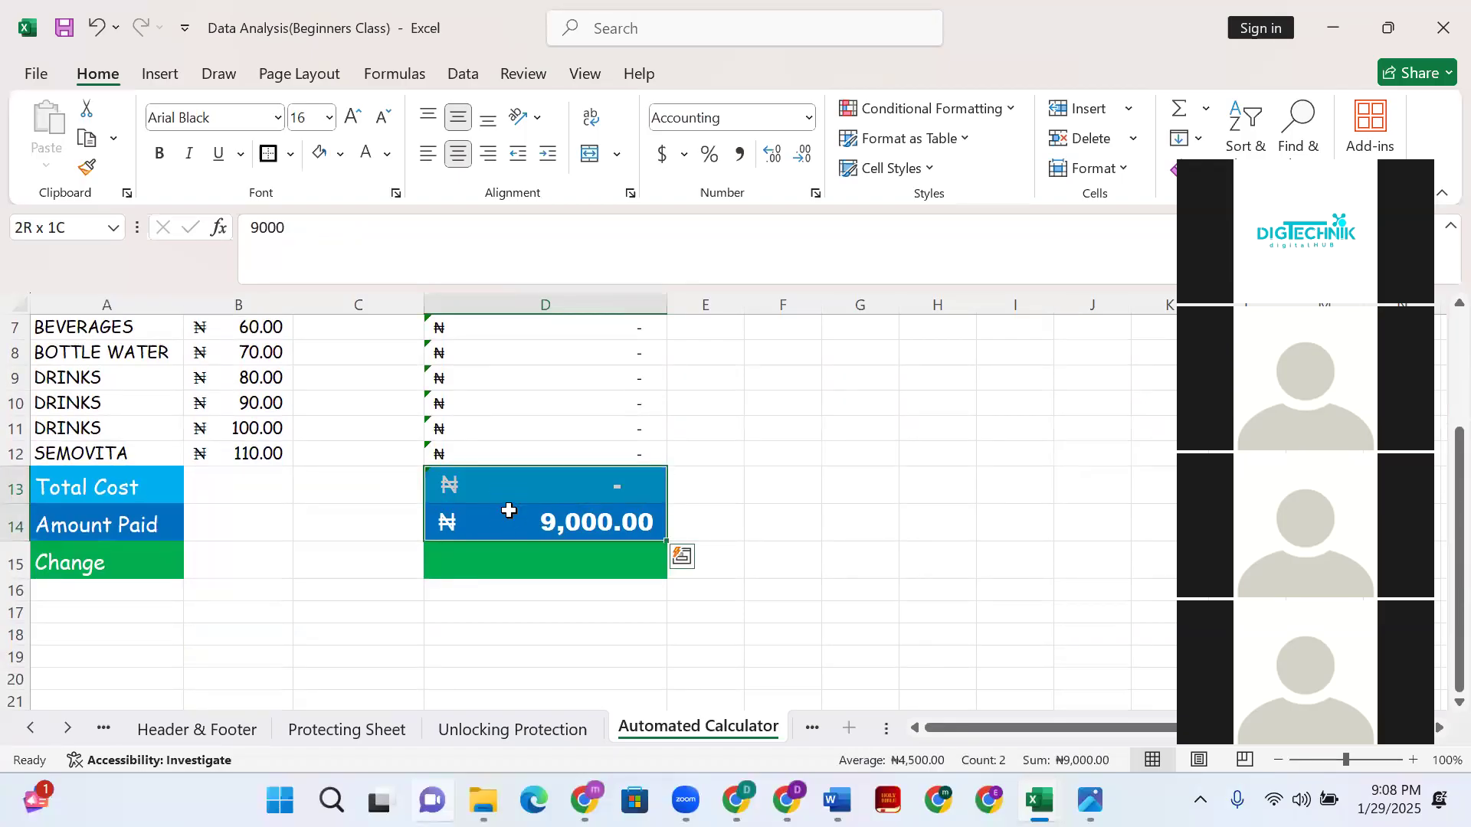
# - Open the empty Change cell D15 for a new formula entry
pyautogui.click(528, 561)
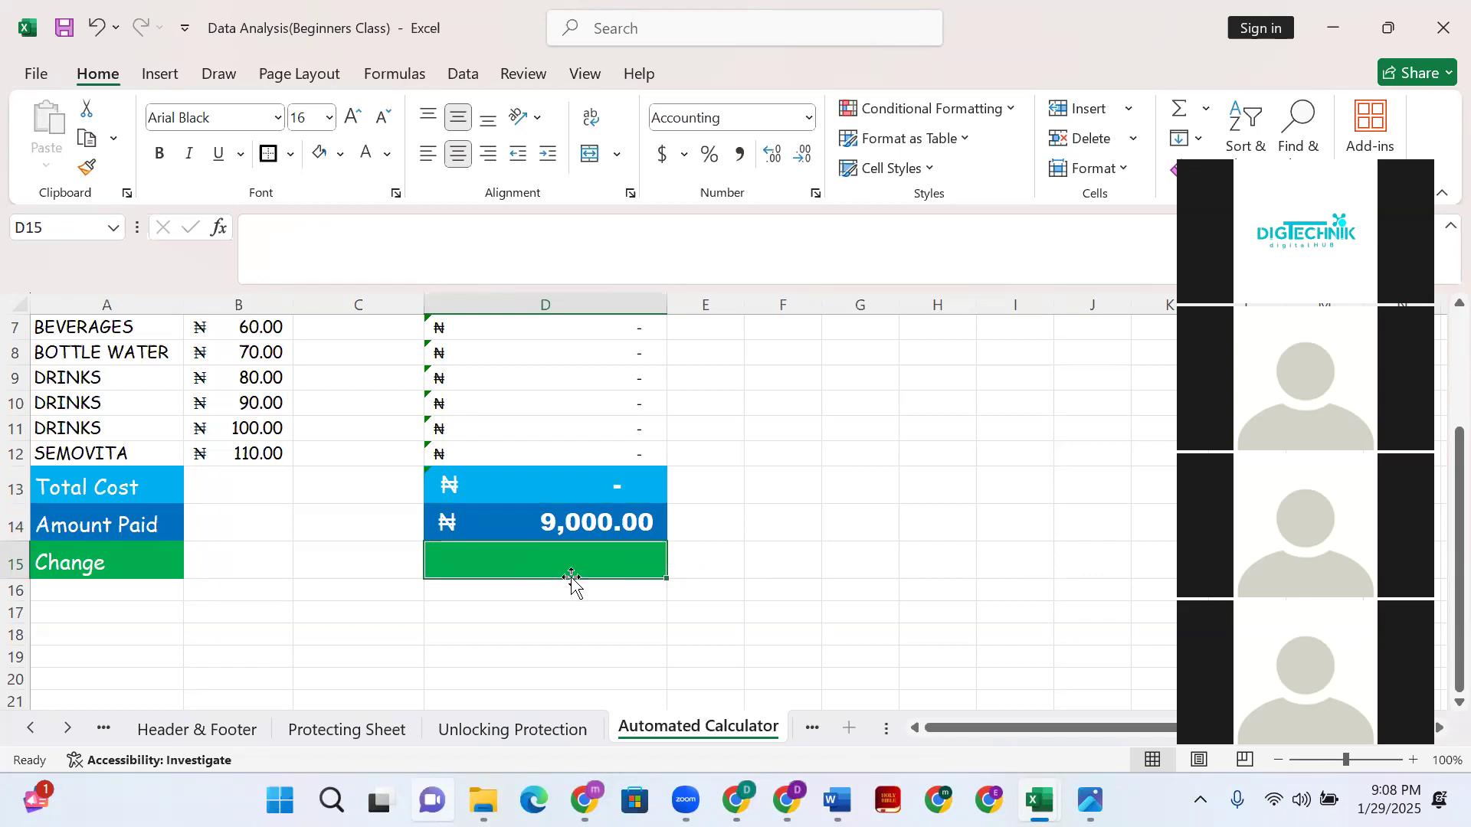
pyautogui.doubleClick(524, 564)
pyautogui.click(541, 244)
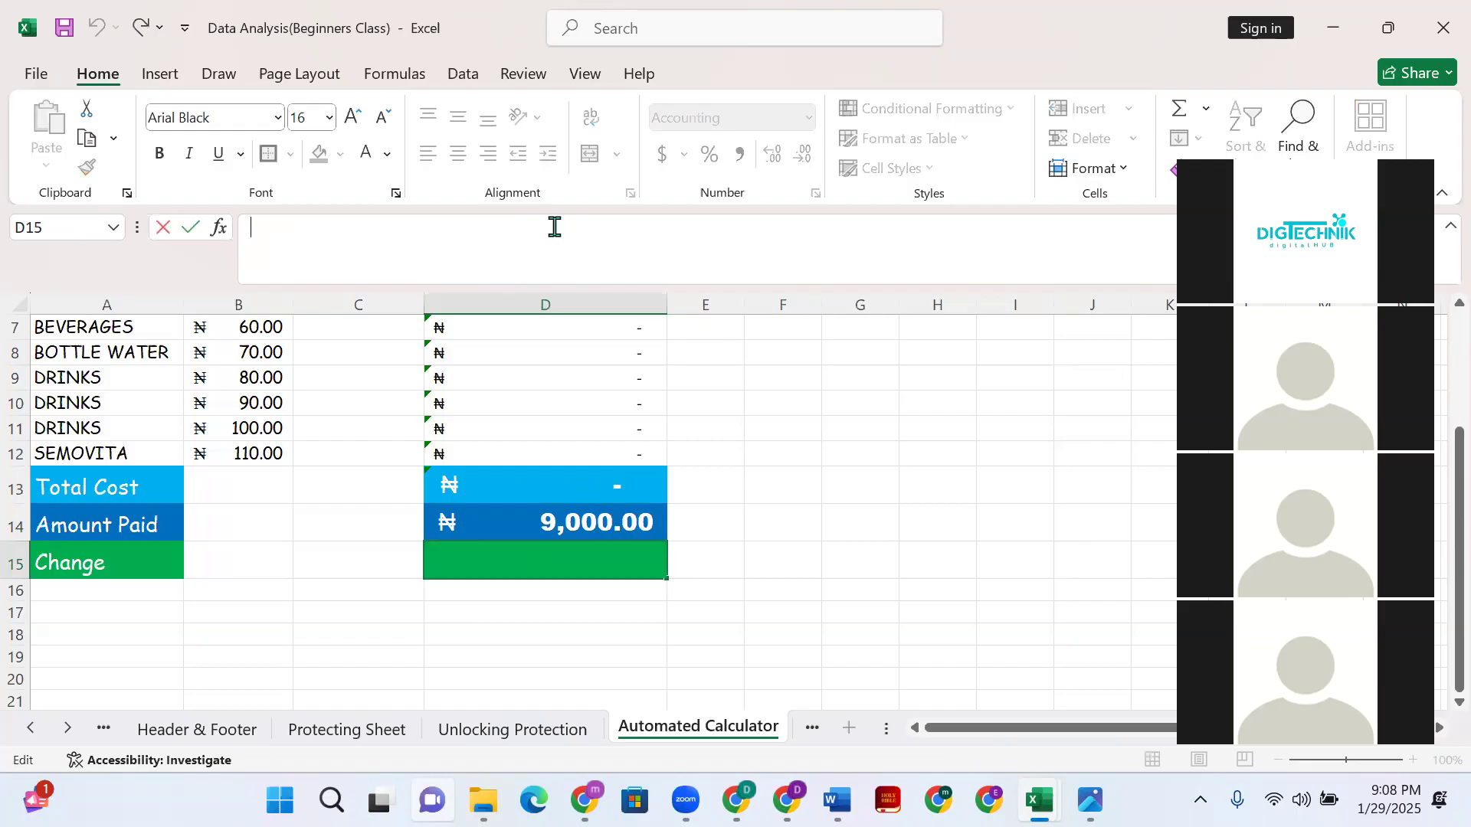
# - Type =If(D14>D13,D14-D13, into D15 using clicked cell references
pyautogui.write('=If')
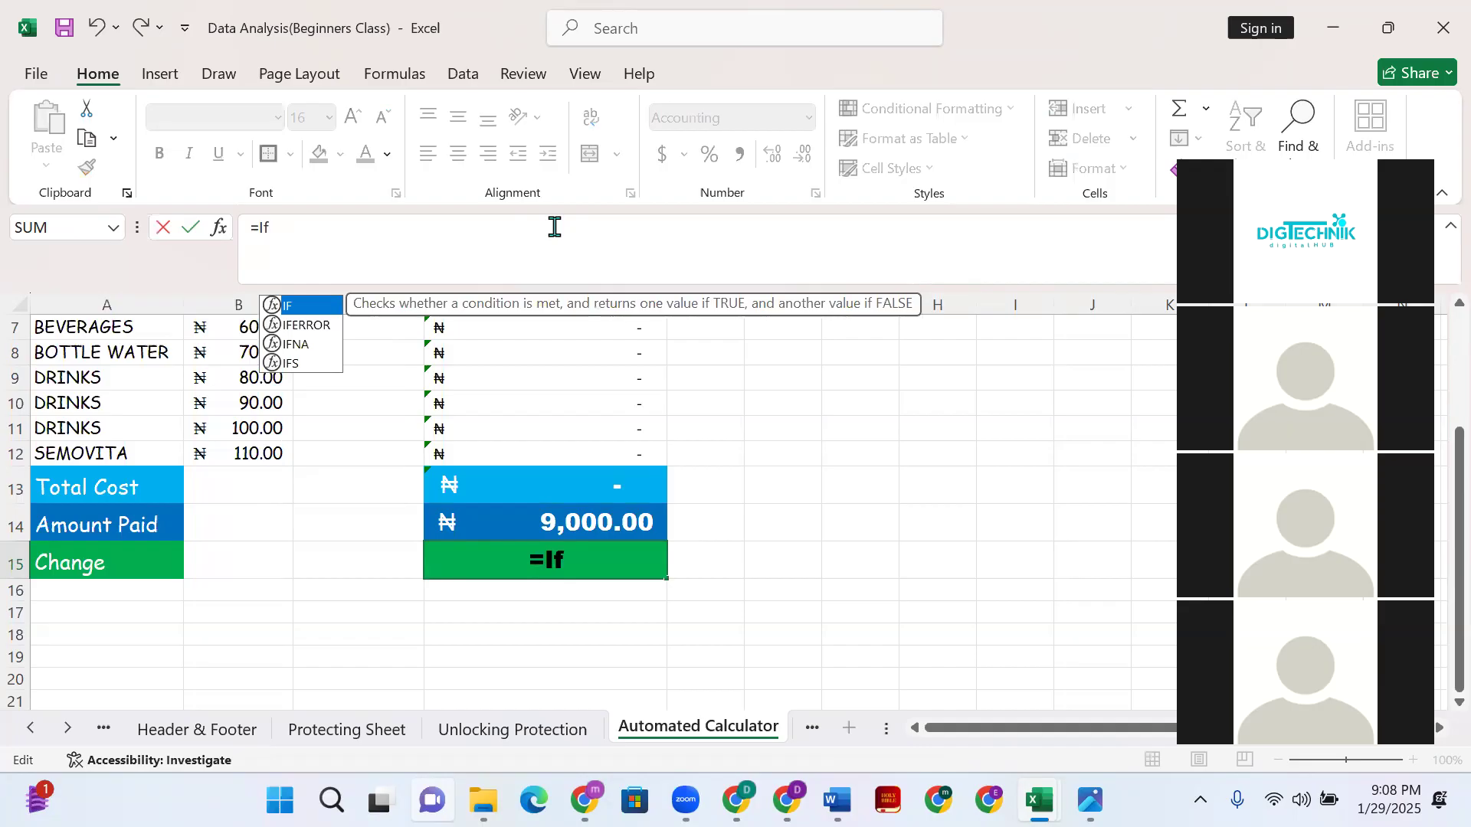
pyautogui.write('(')
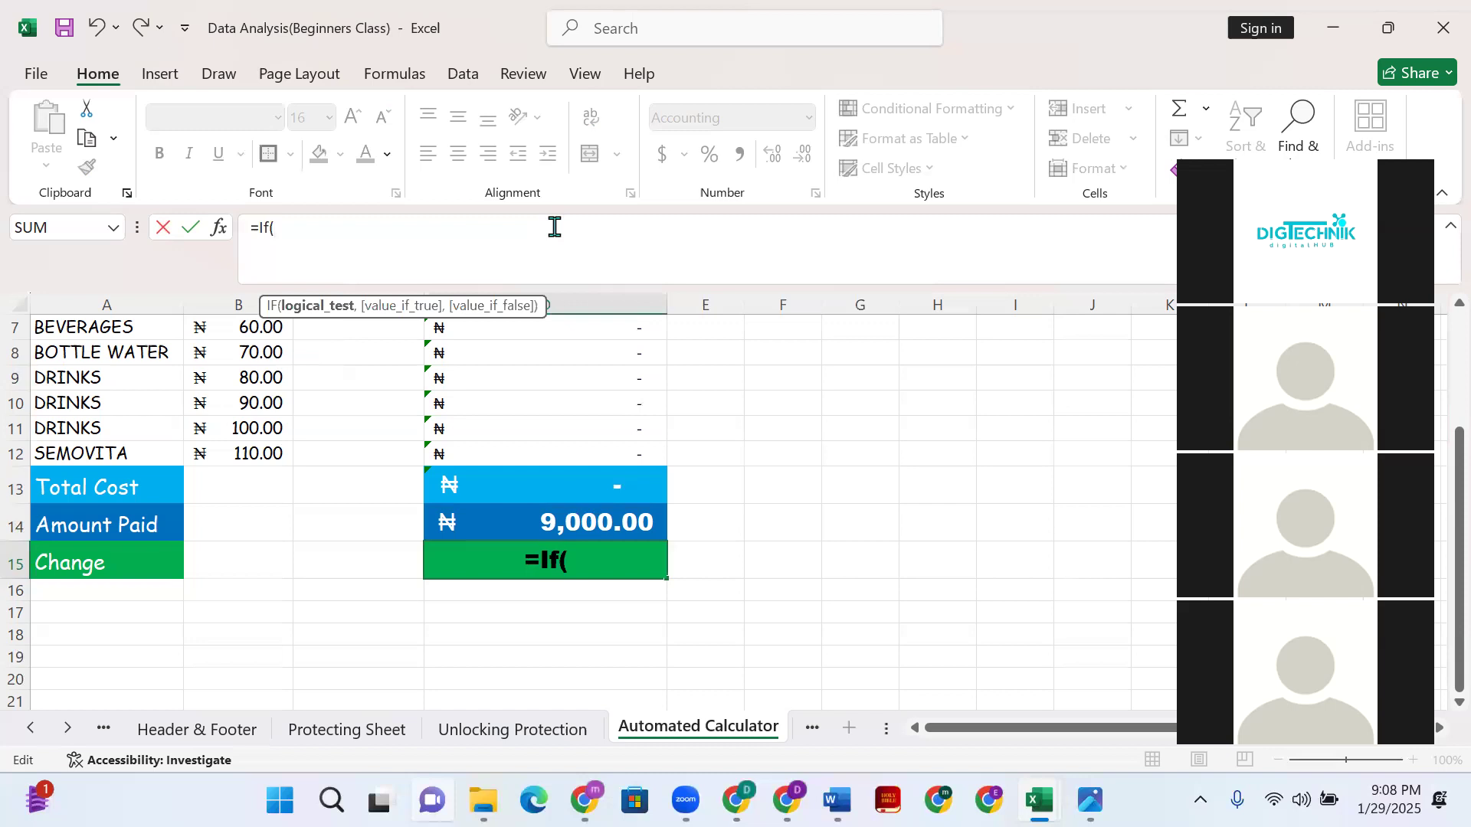
pyautogui.click(573, 522)
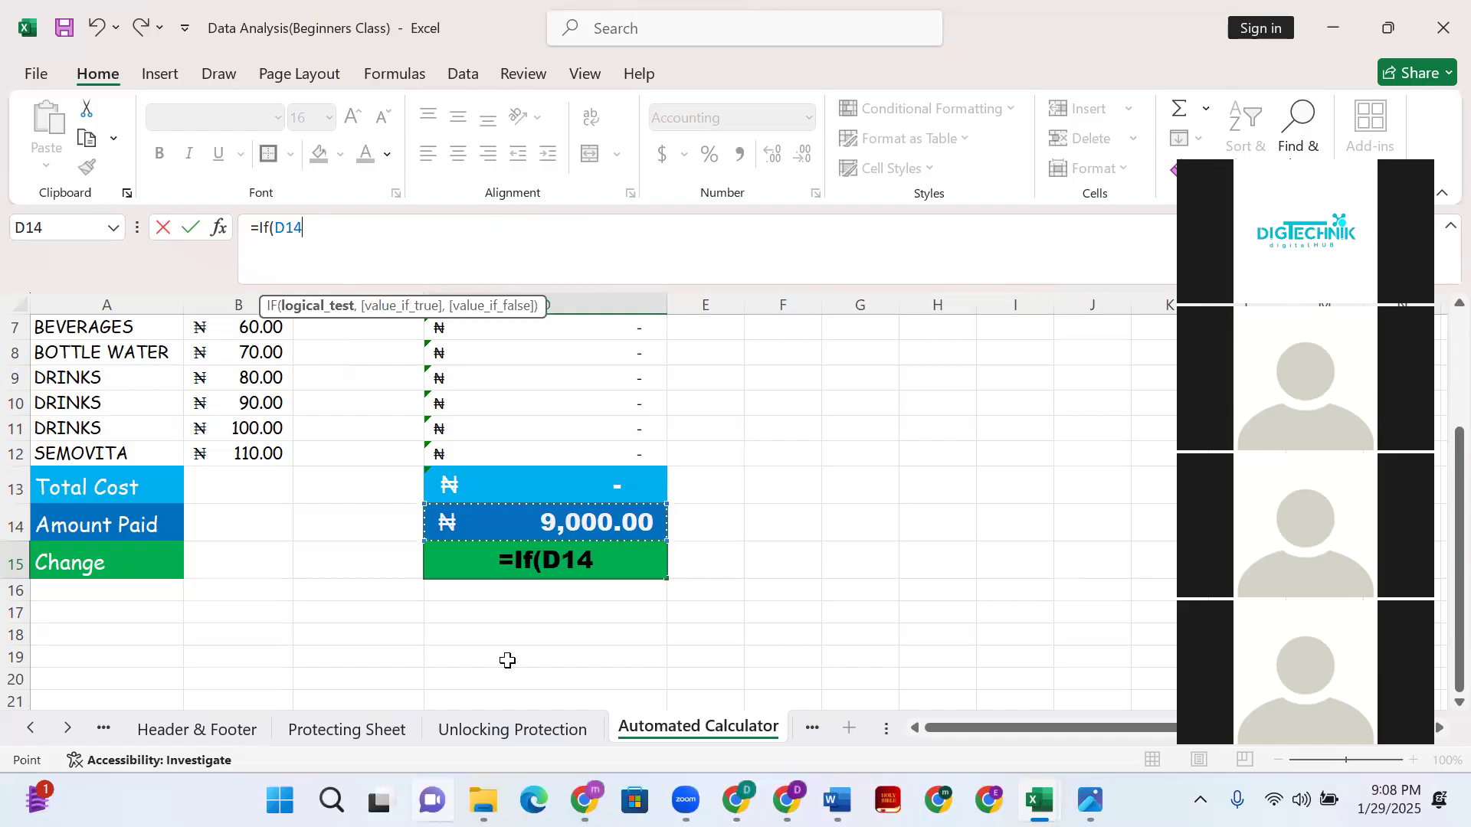
pyautogui.write('>')
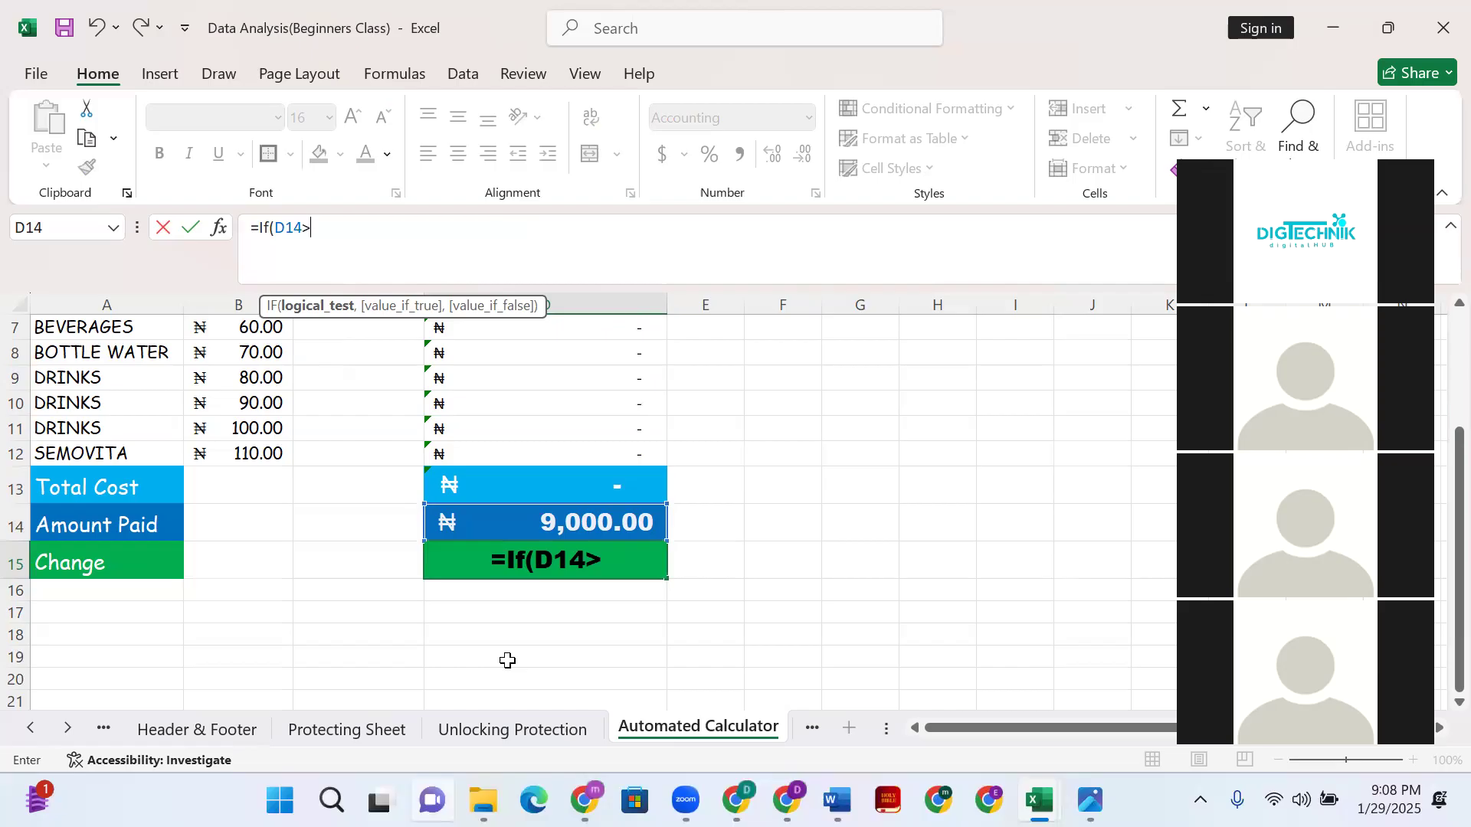
pyautogui.click(584, 491)
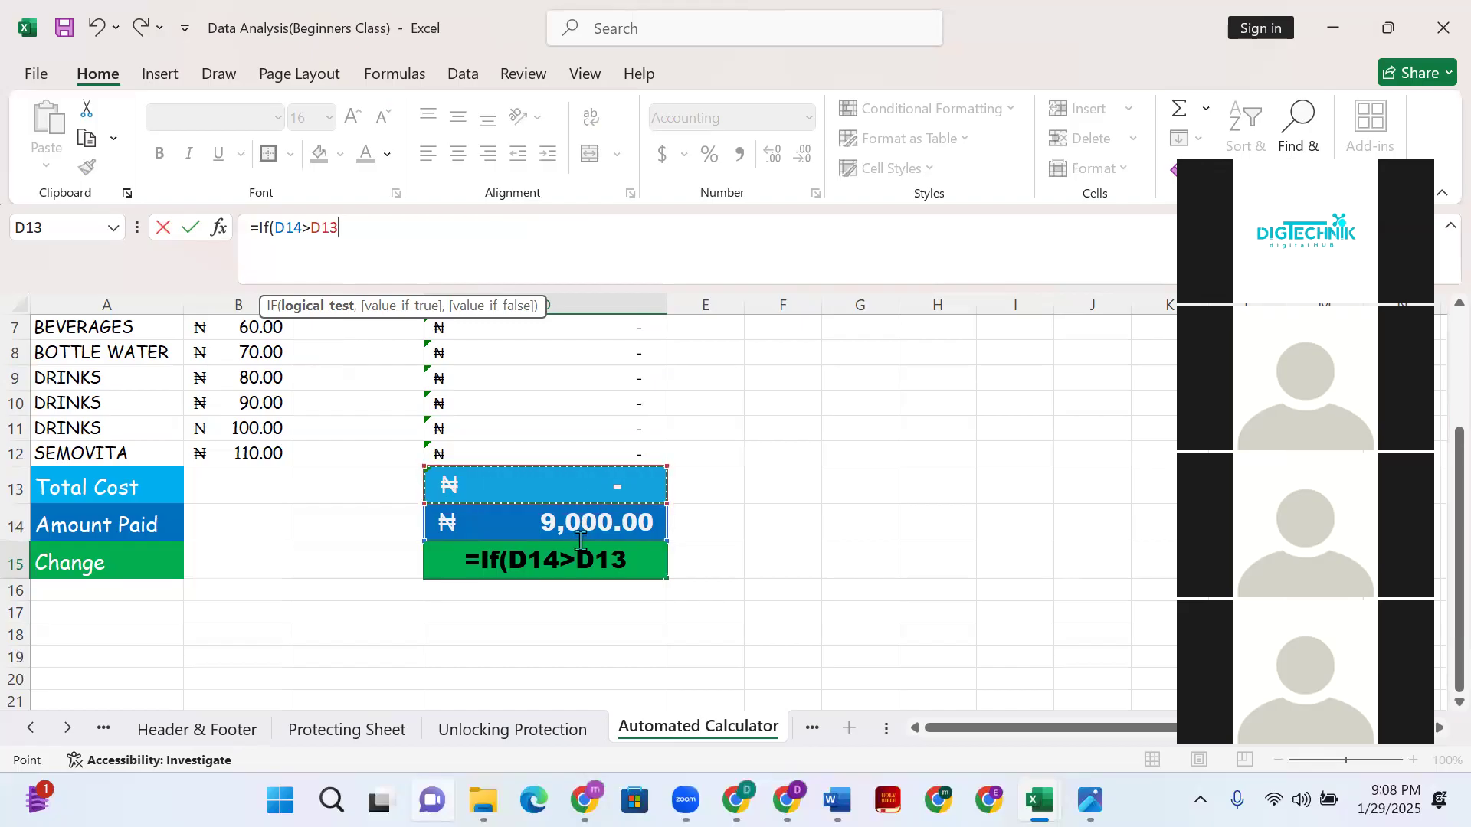
pyautogui.write(',')
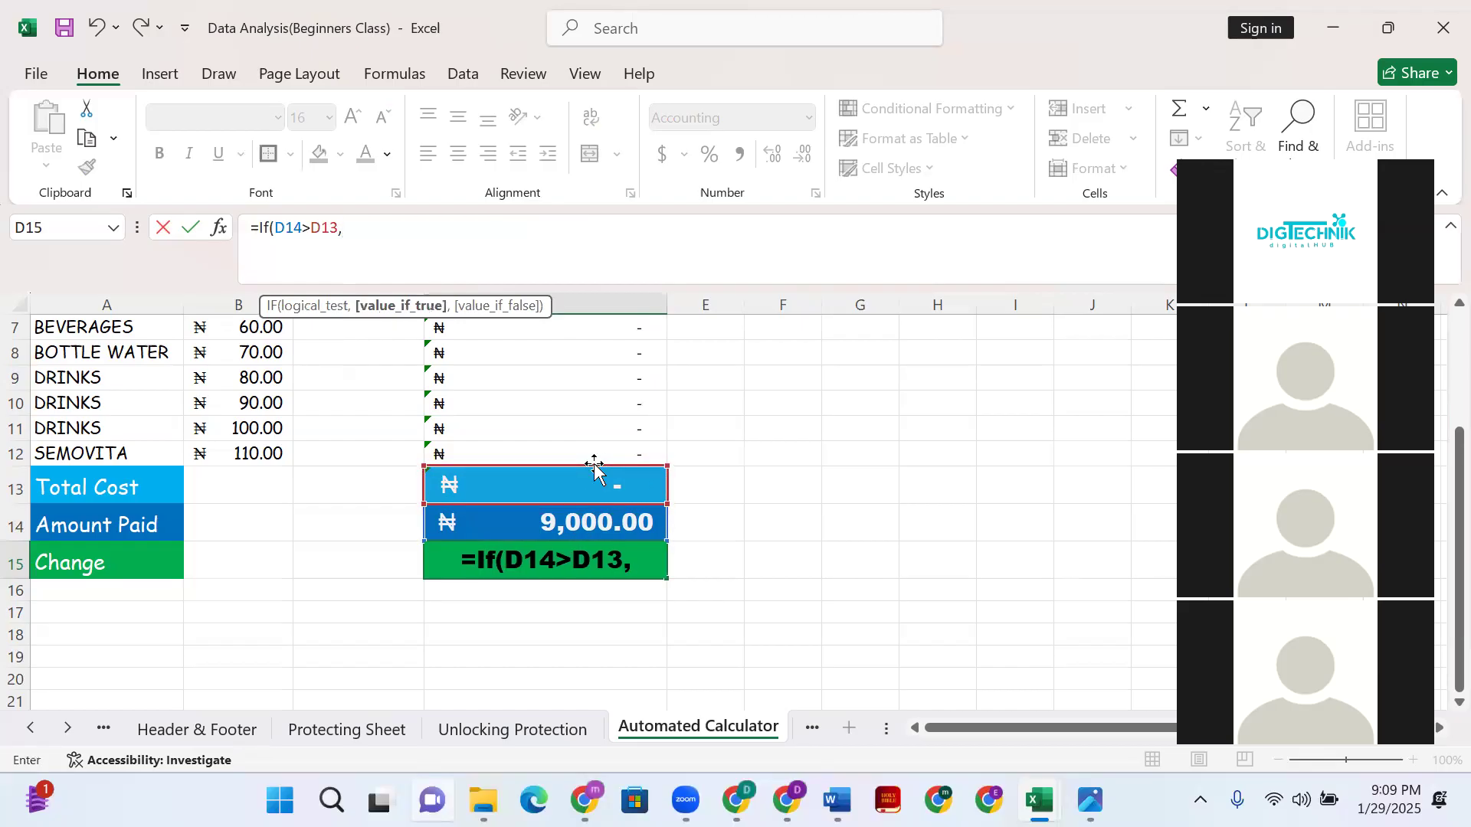
pyautogui.click(573, 533)
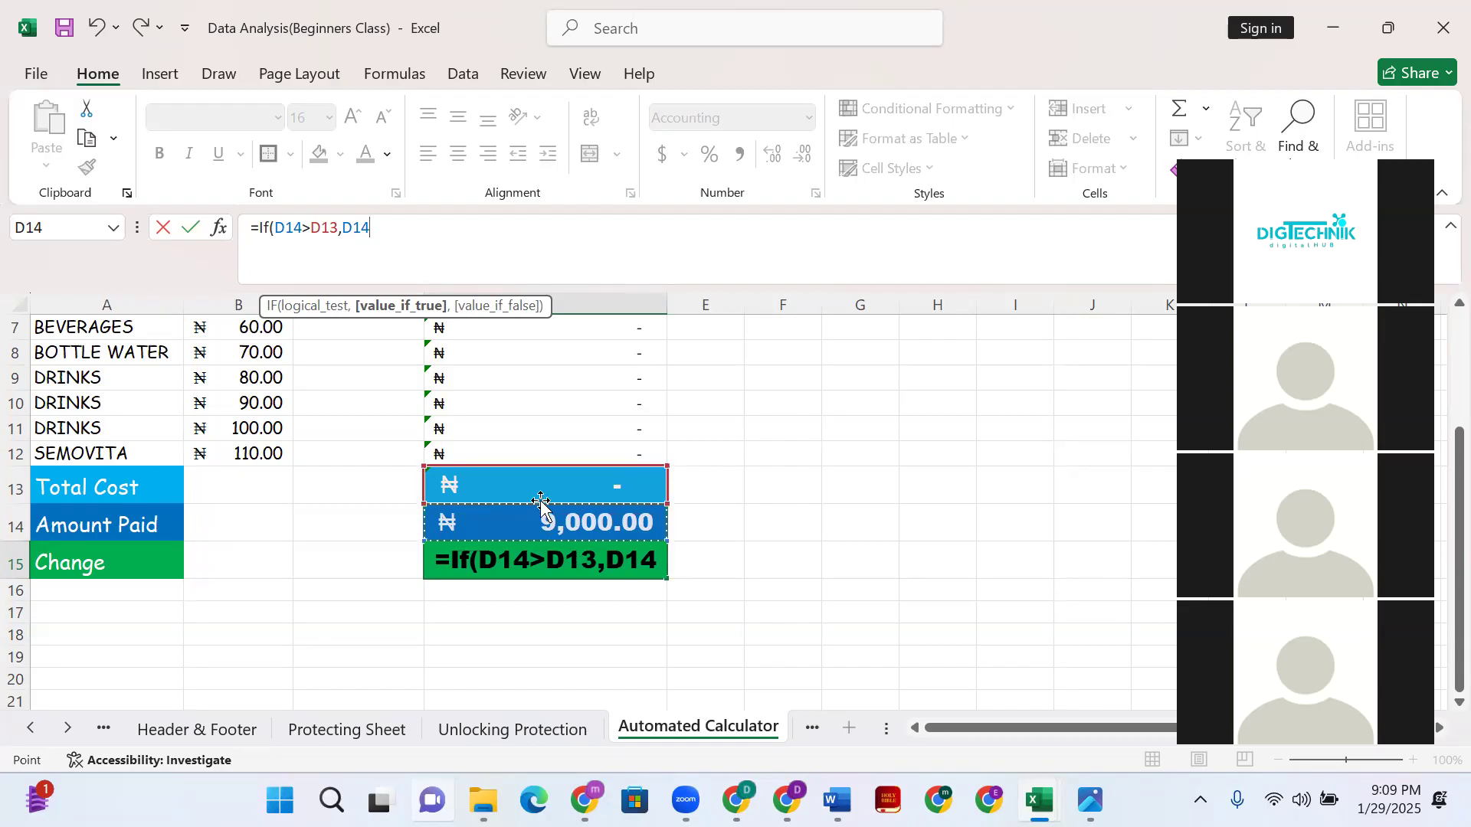
pyautogui.write('-')
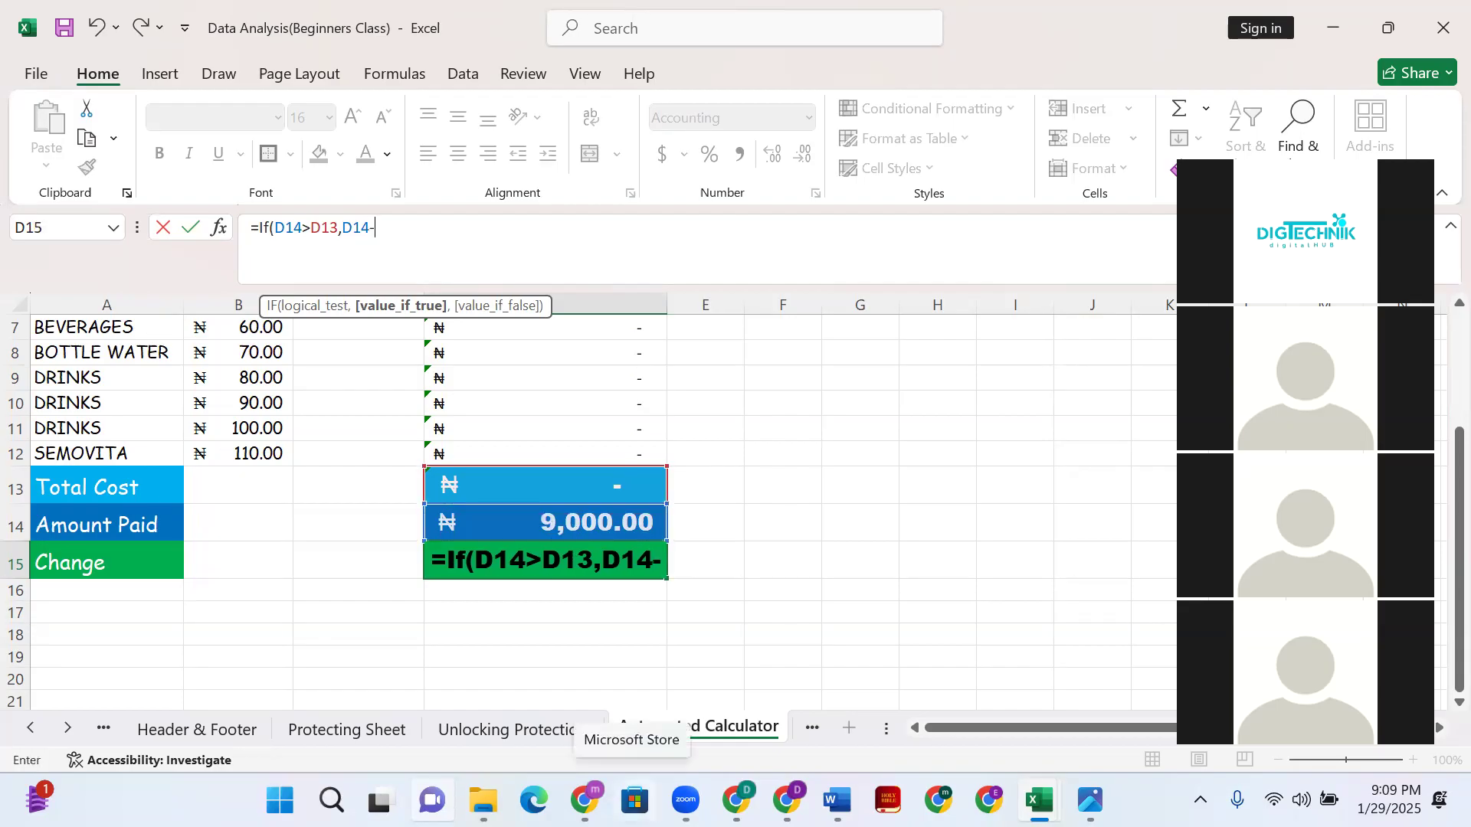
pyautogui.click(588, 482)
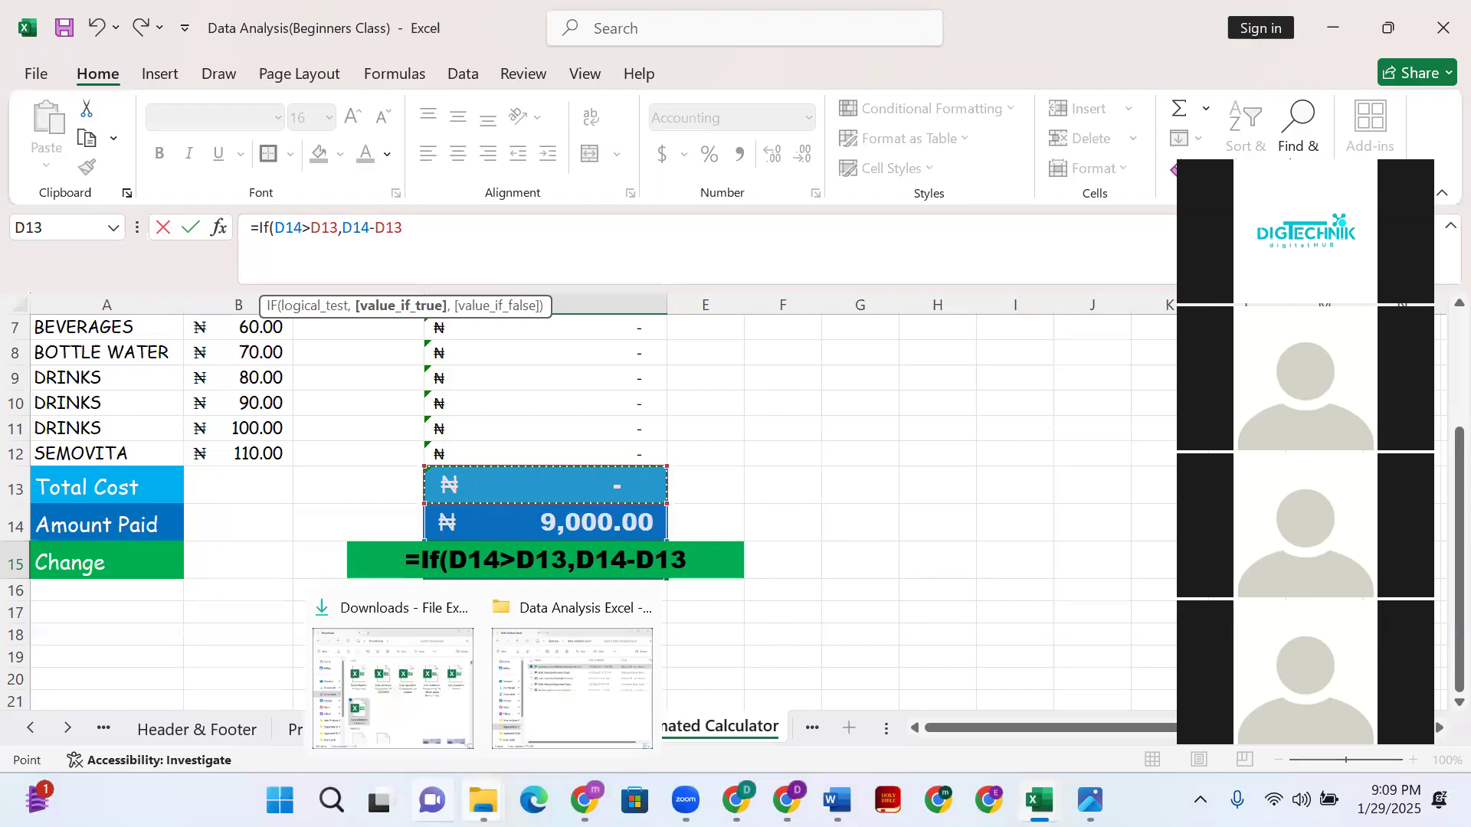
pyautogui.write(',')
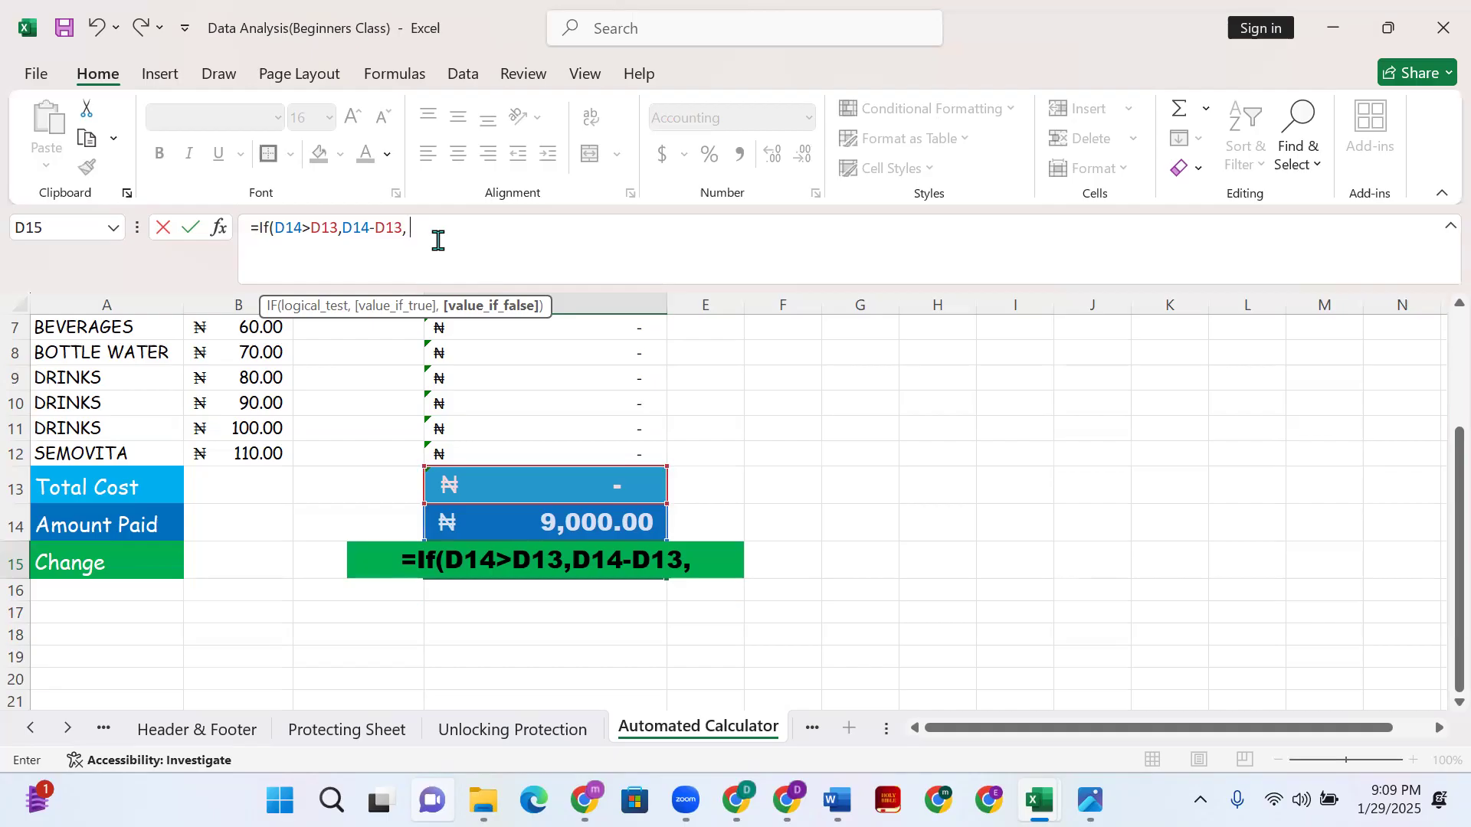
# - Add the nested condition If(D14=D13 after the comma, removing stray characters
pyautogui.write('I')
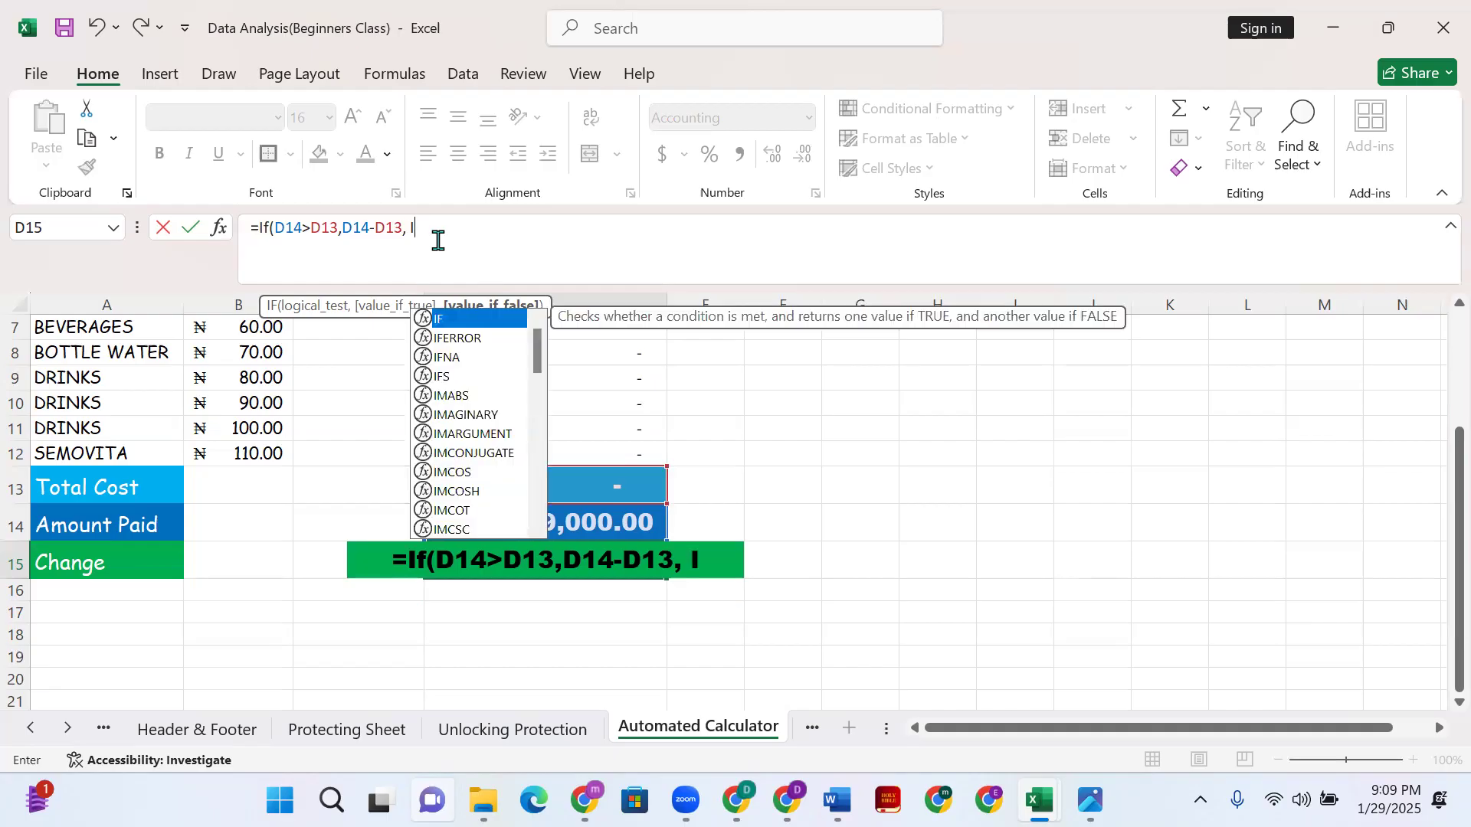
pyautogui.press('BackSpace')
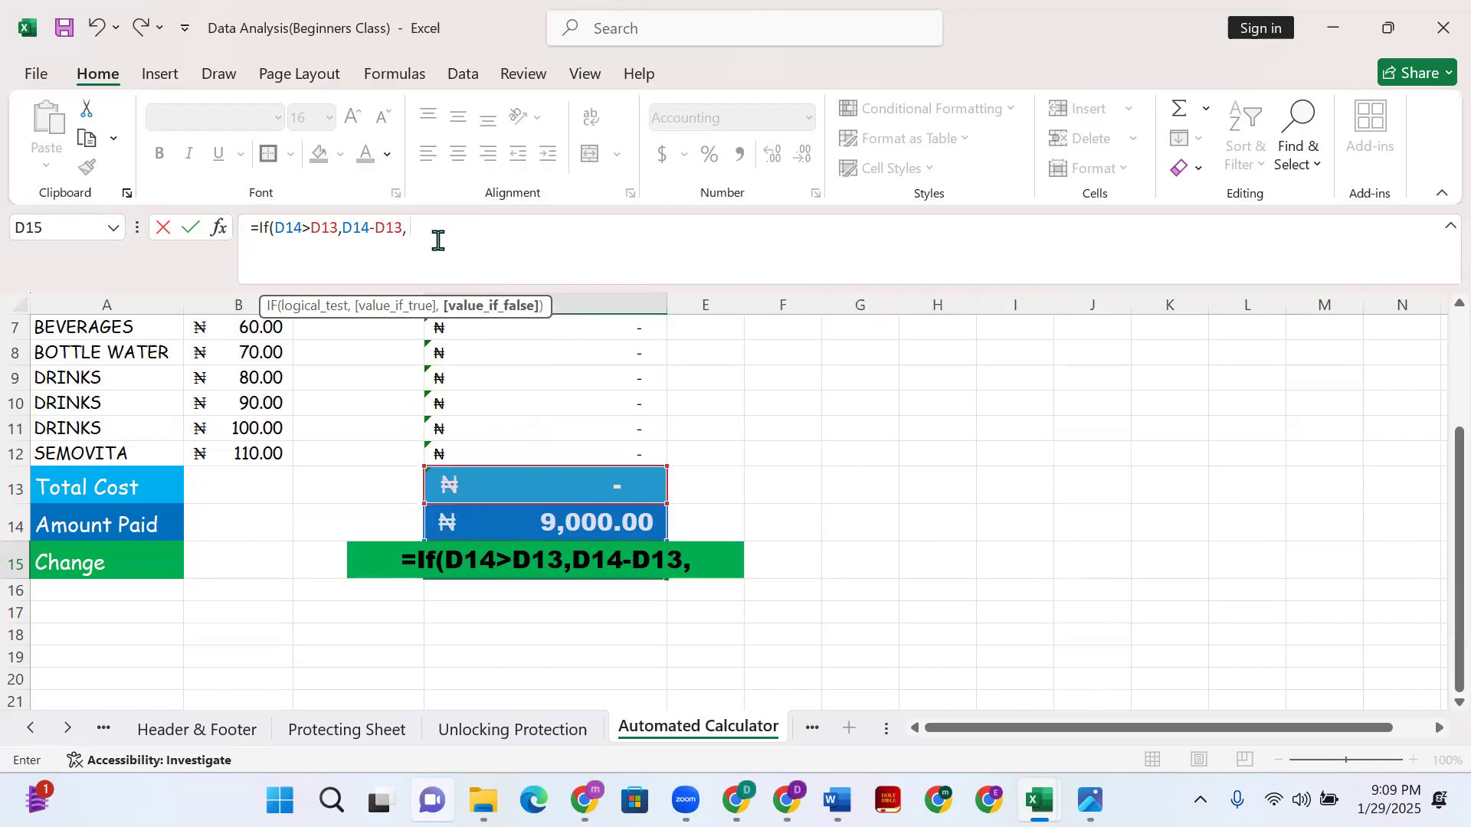
pyautogui.write('=')
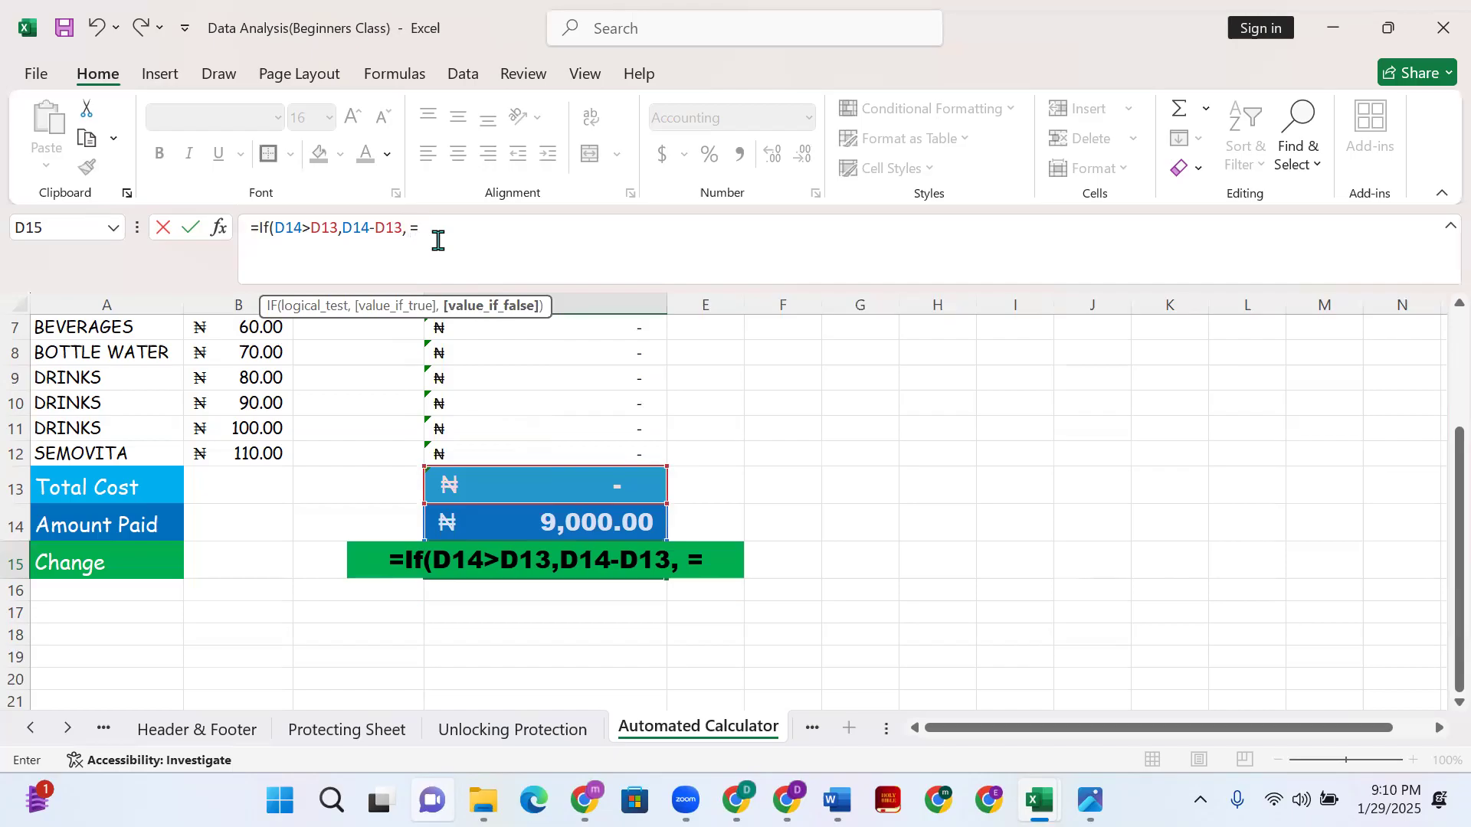
pyautogui.write('If')
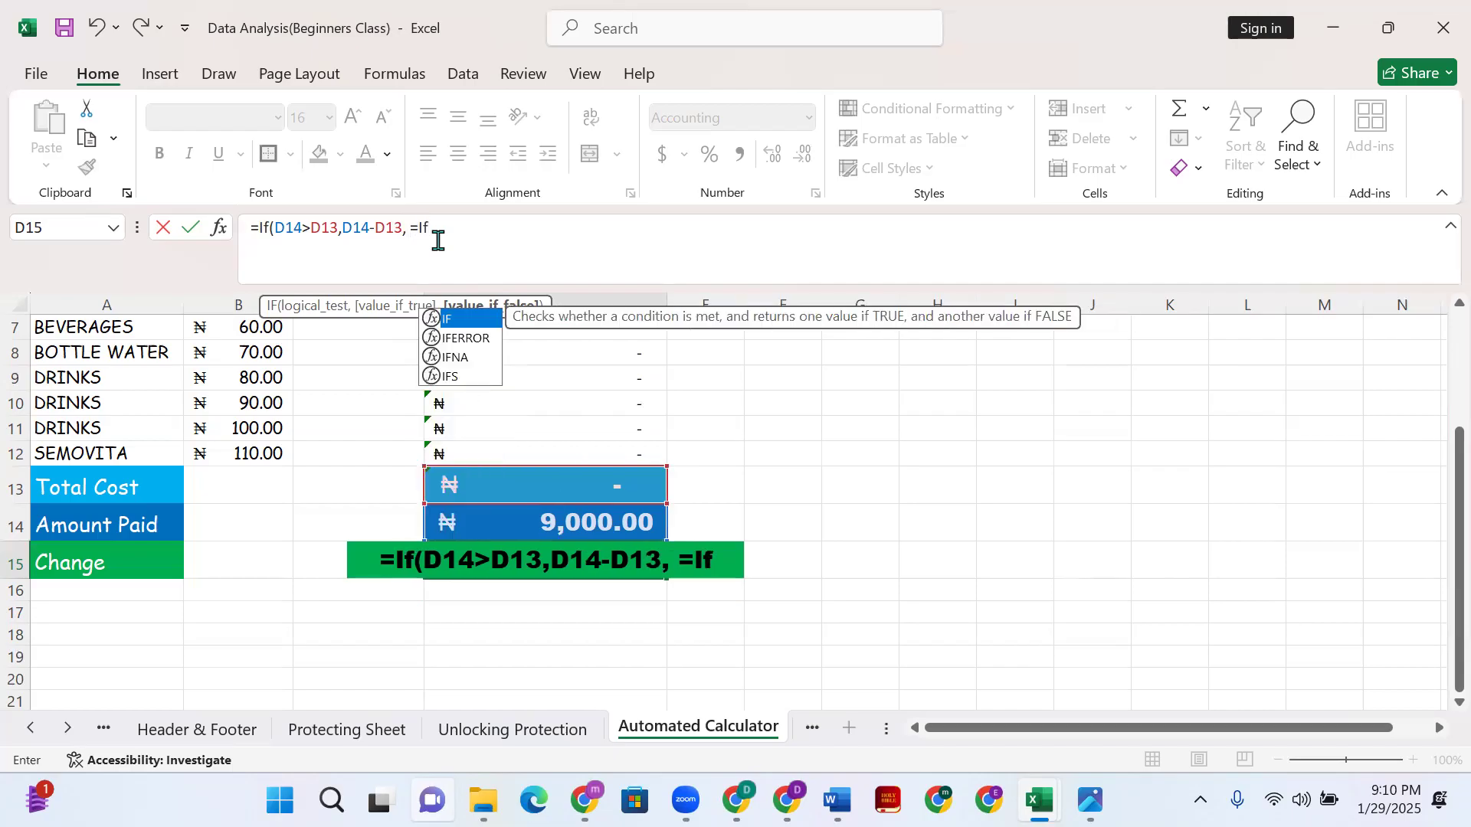
pyautogui.write('(')
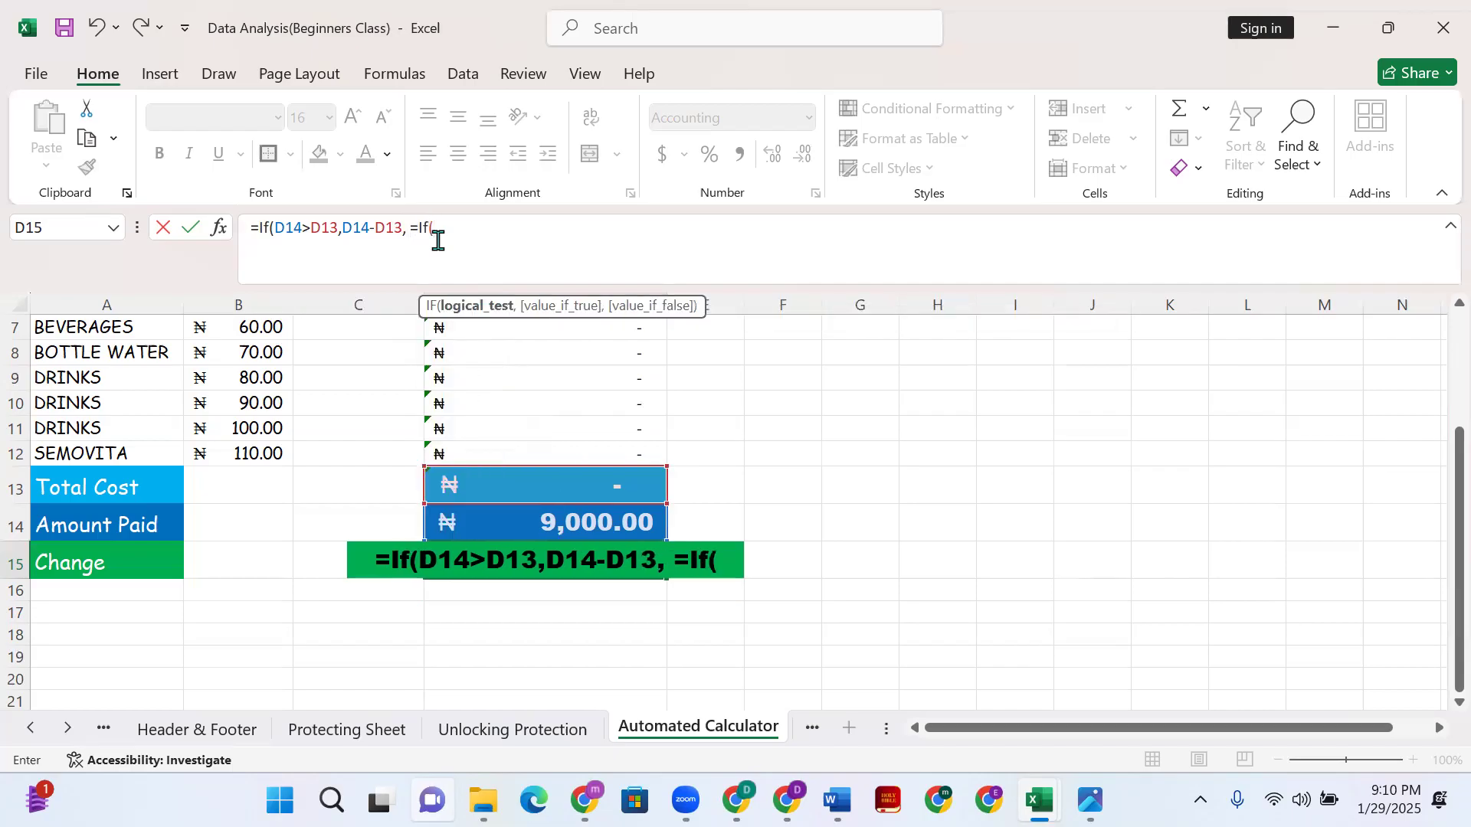
pyautogui.click(544, 527)
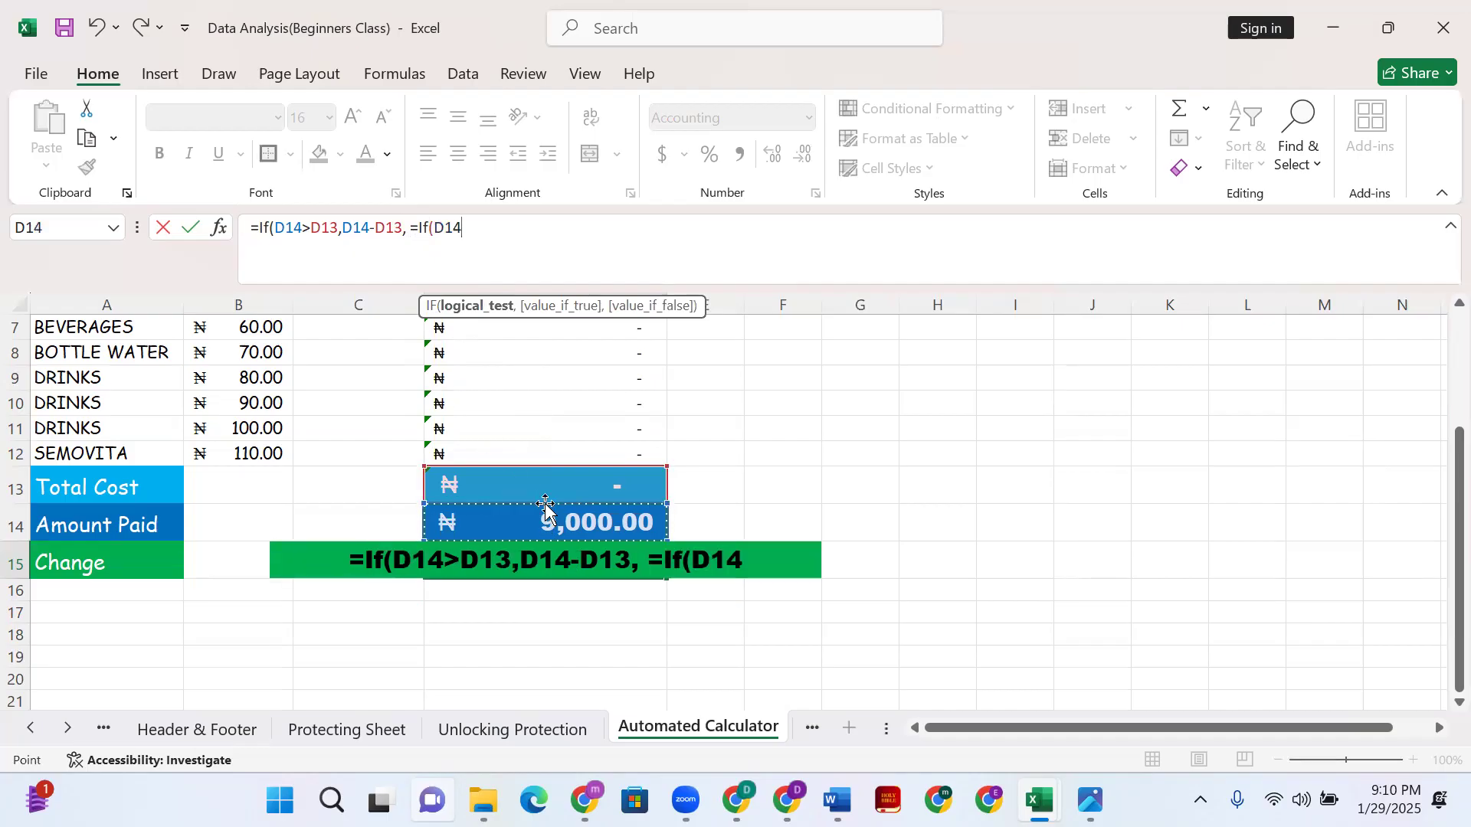
pyautogui.write('=')
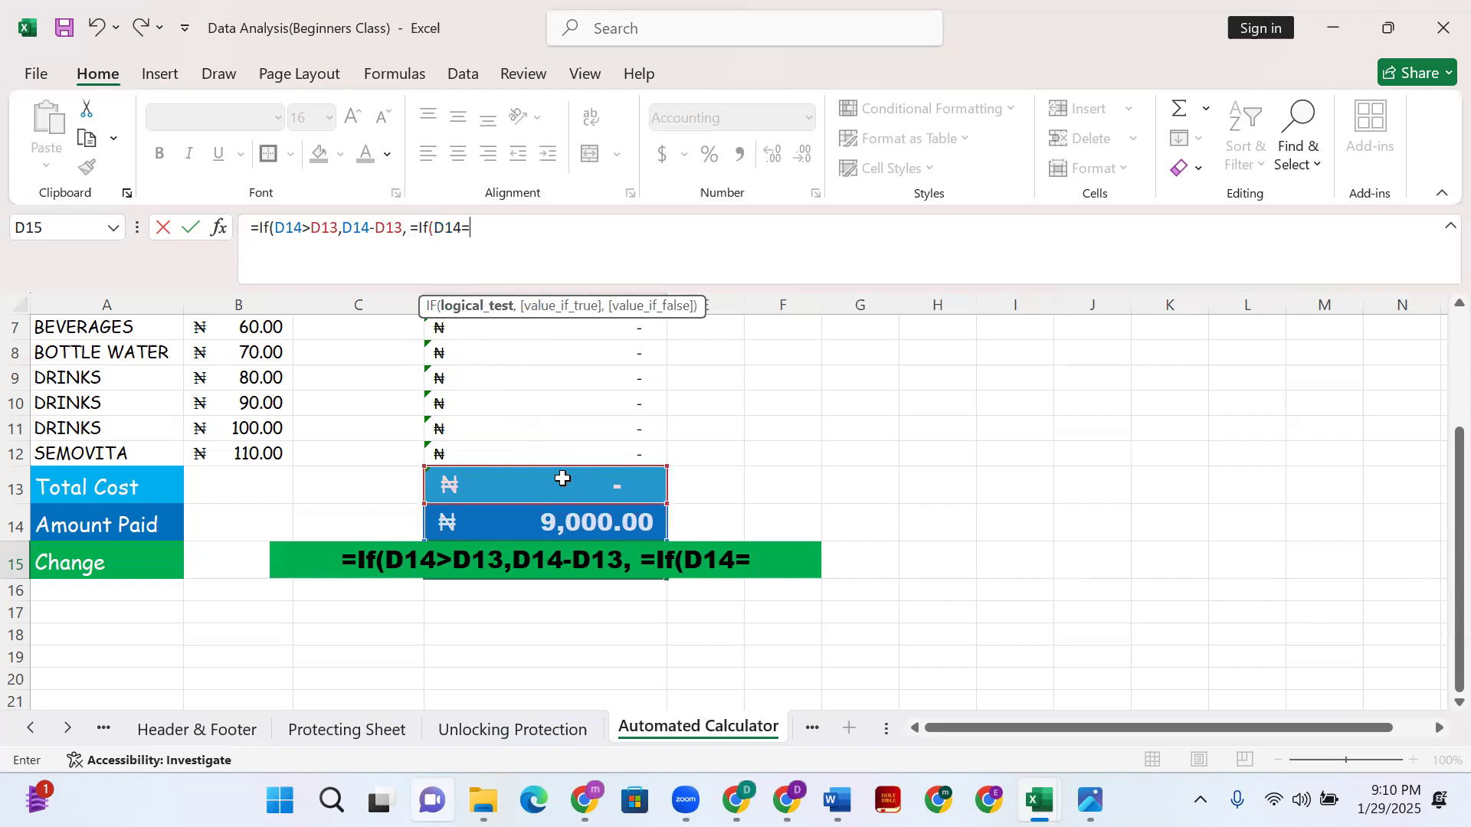
pyautogui.click(563, 478)
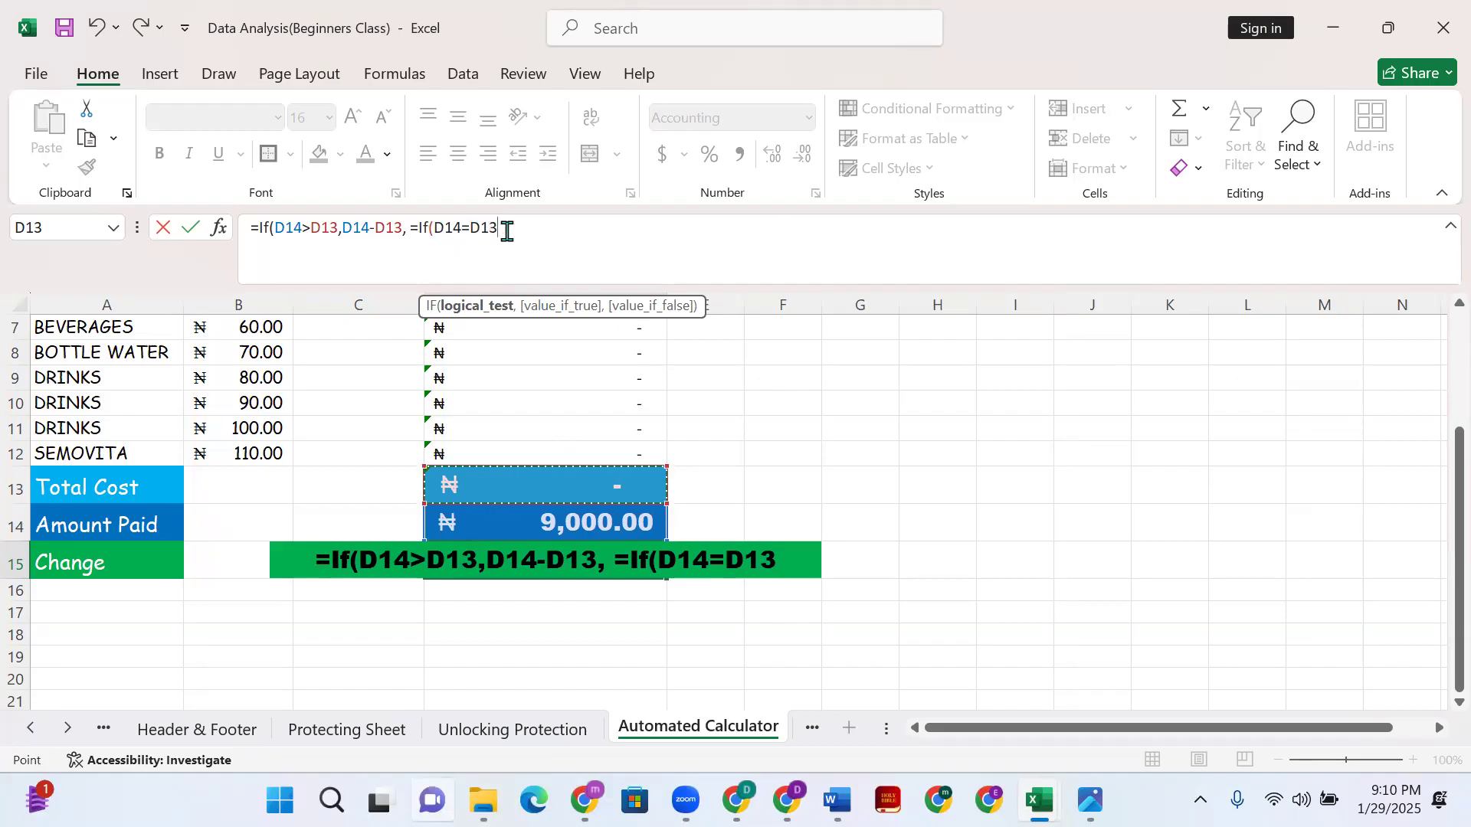
pyautogui.click(418, 231)
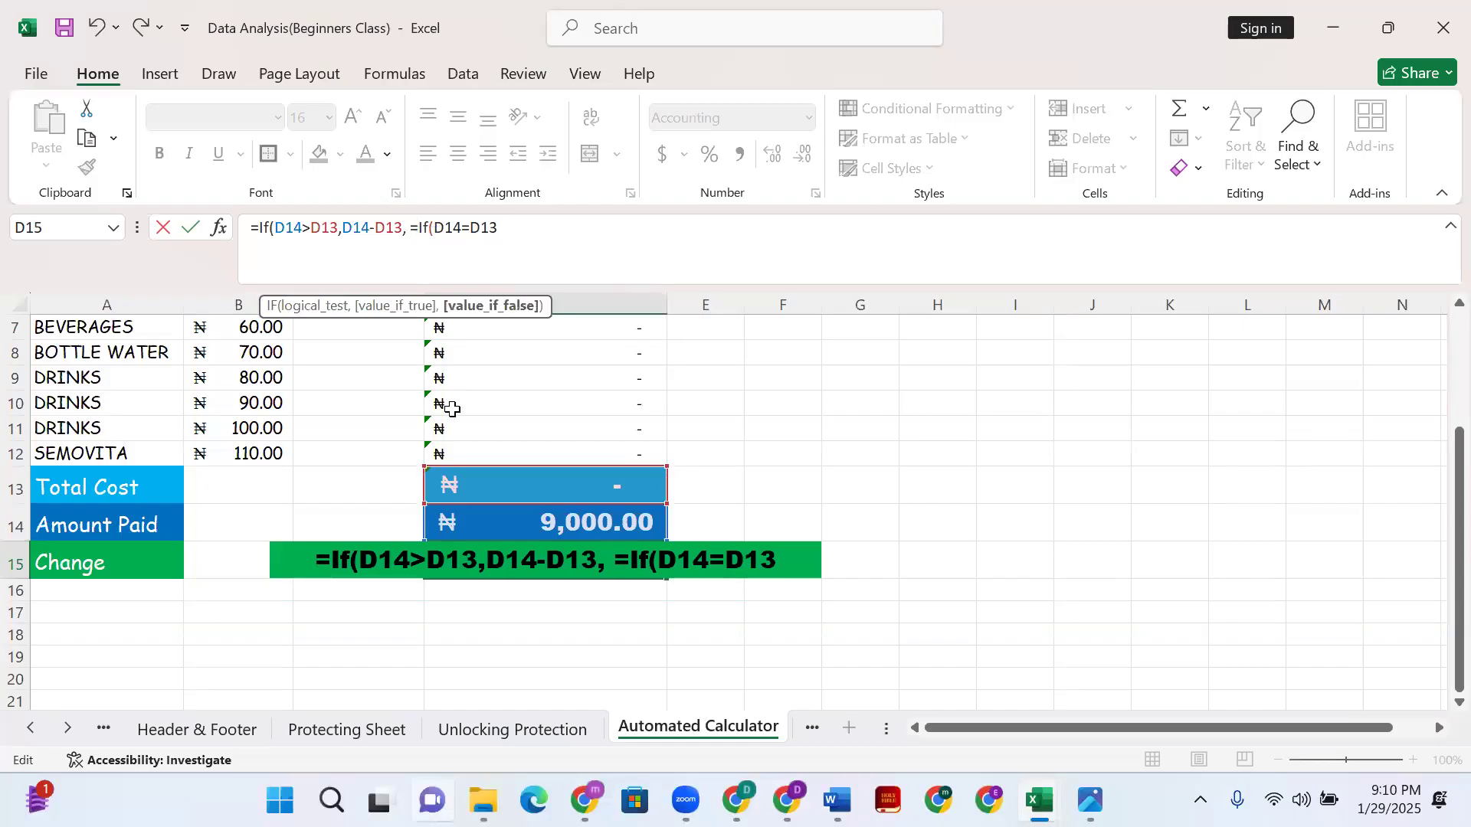
pyautogui.press('BackSpace')
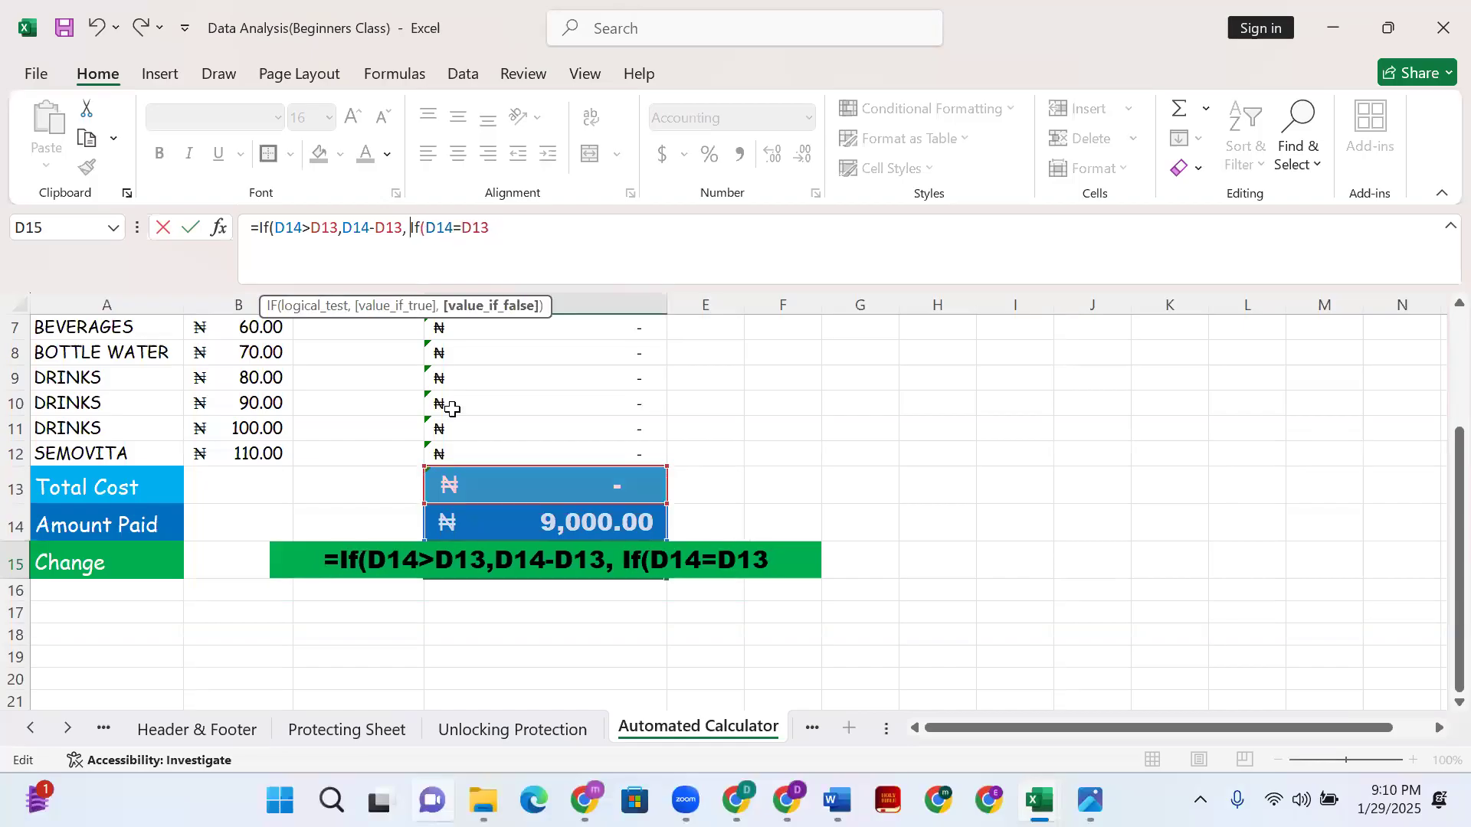
pyautogui.click(503, 230)
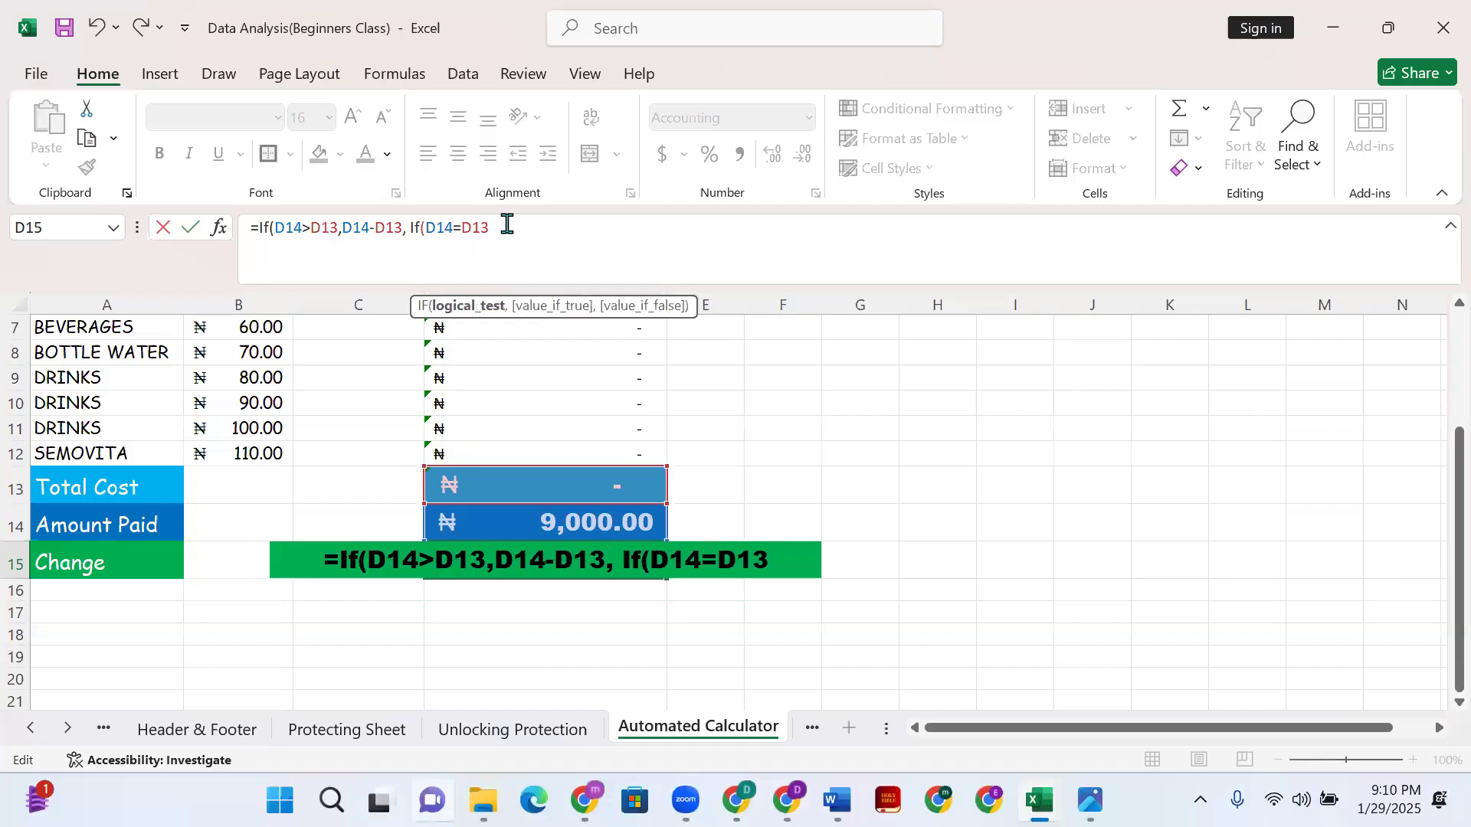
# - Finish with "Balanced","Insufficient Fund" and closing parentheses, then commit the formula
pyautogui.write(',')
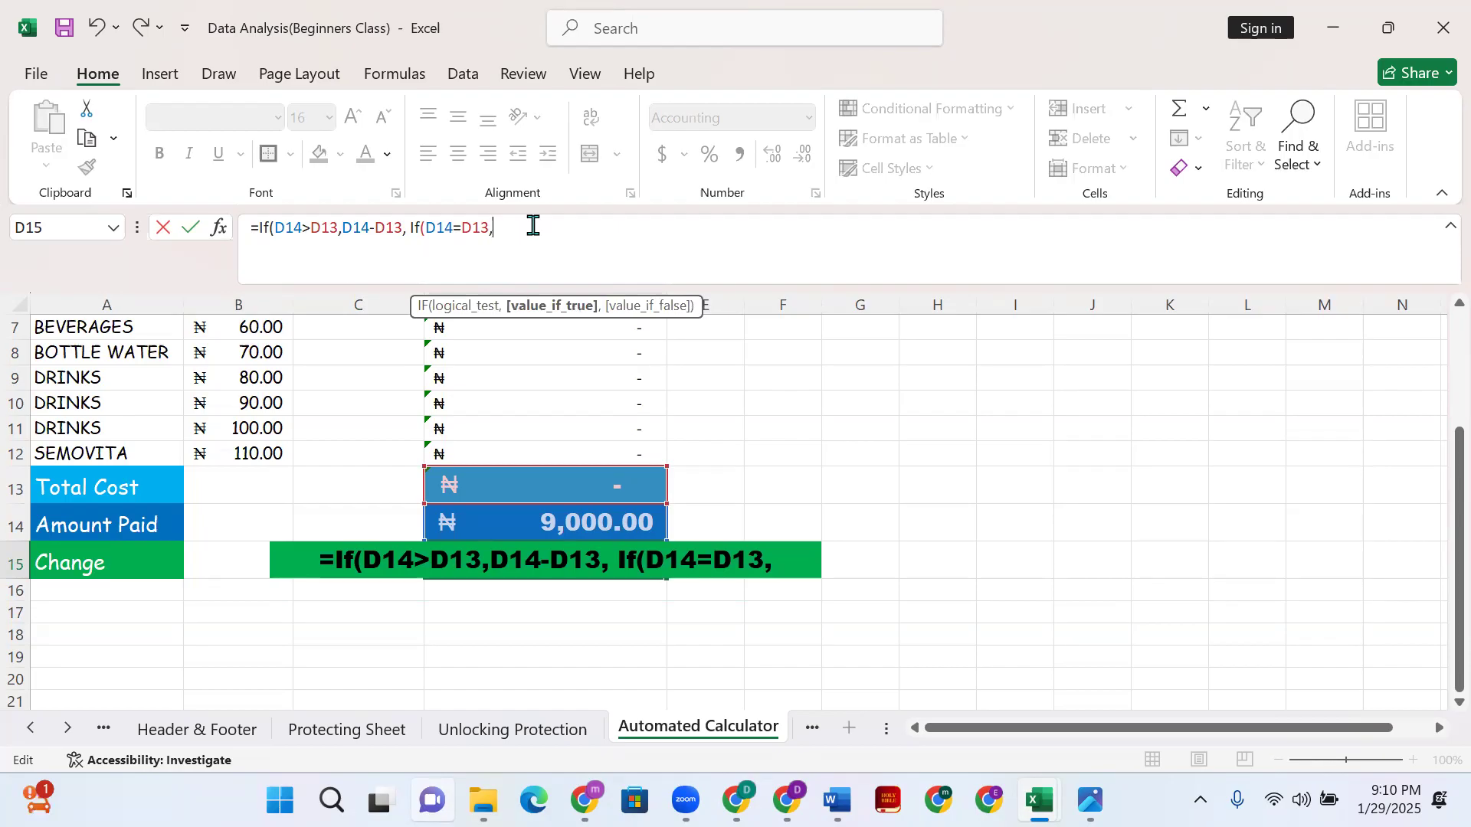
pyautogui.write('"')
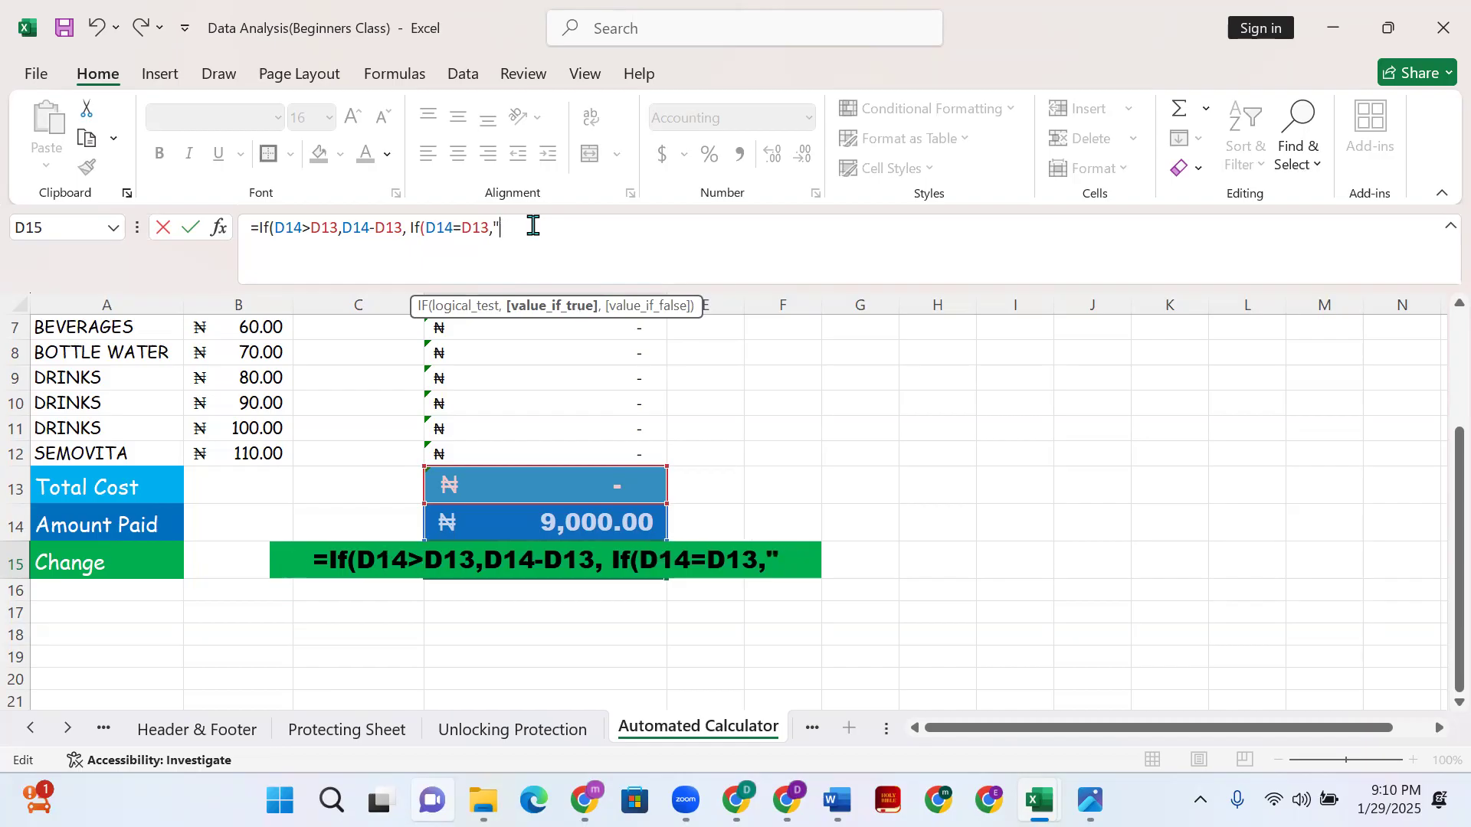
pyautogui.write('Balanced')
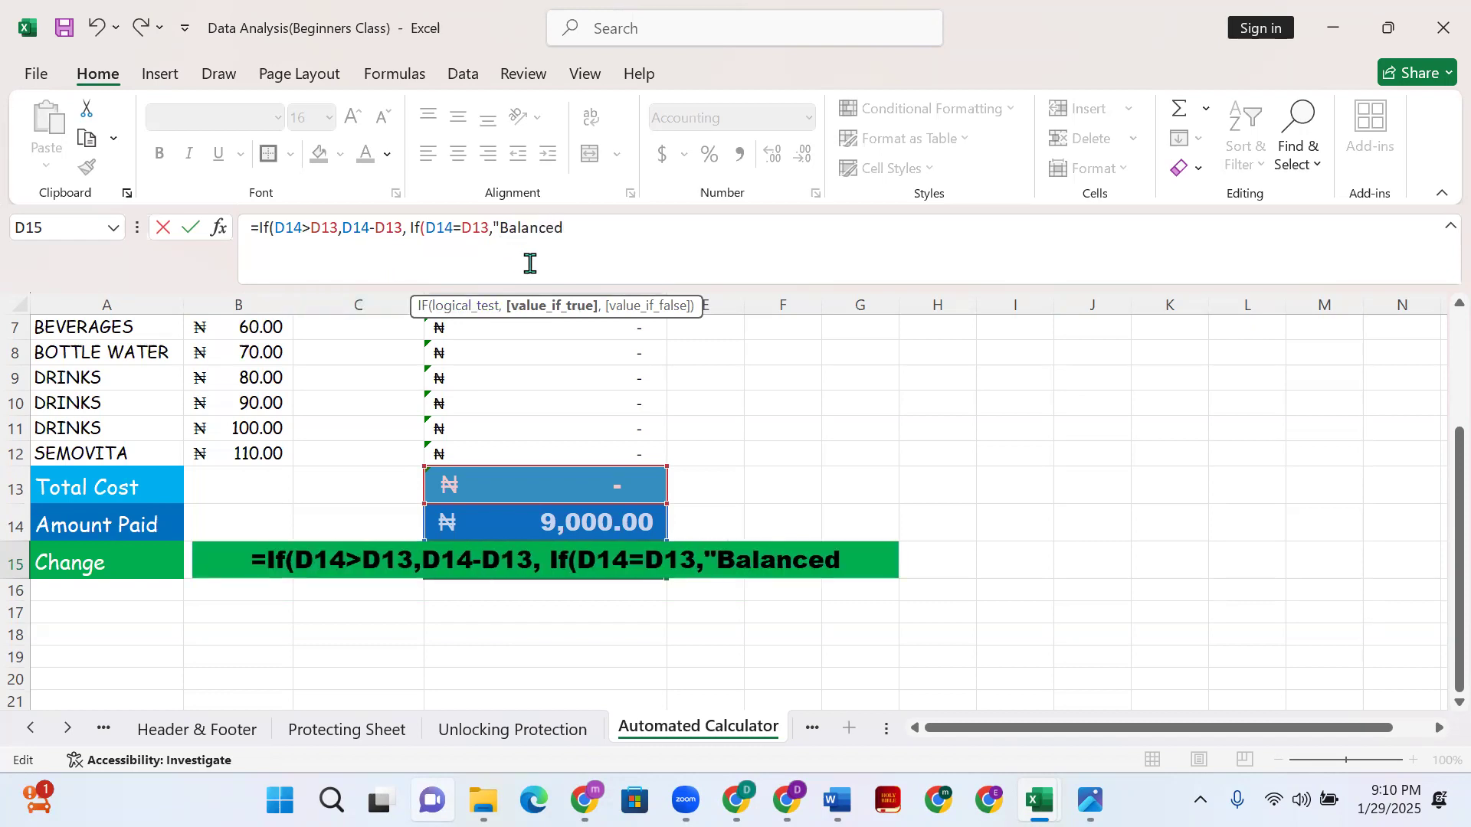
pyautogui.write('"')
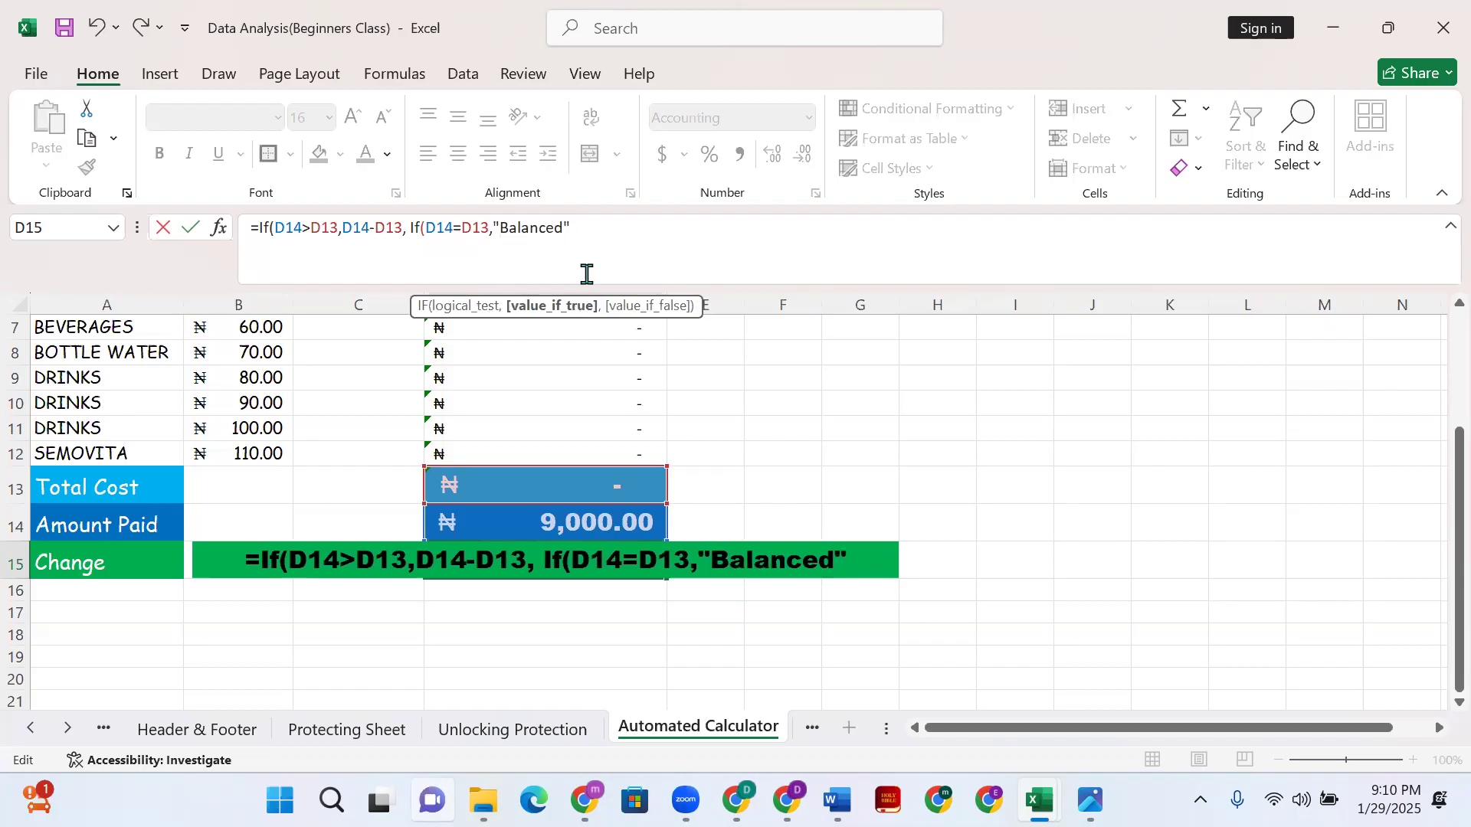
pyautogui.write(',')
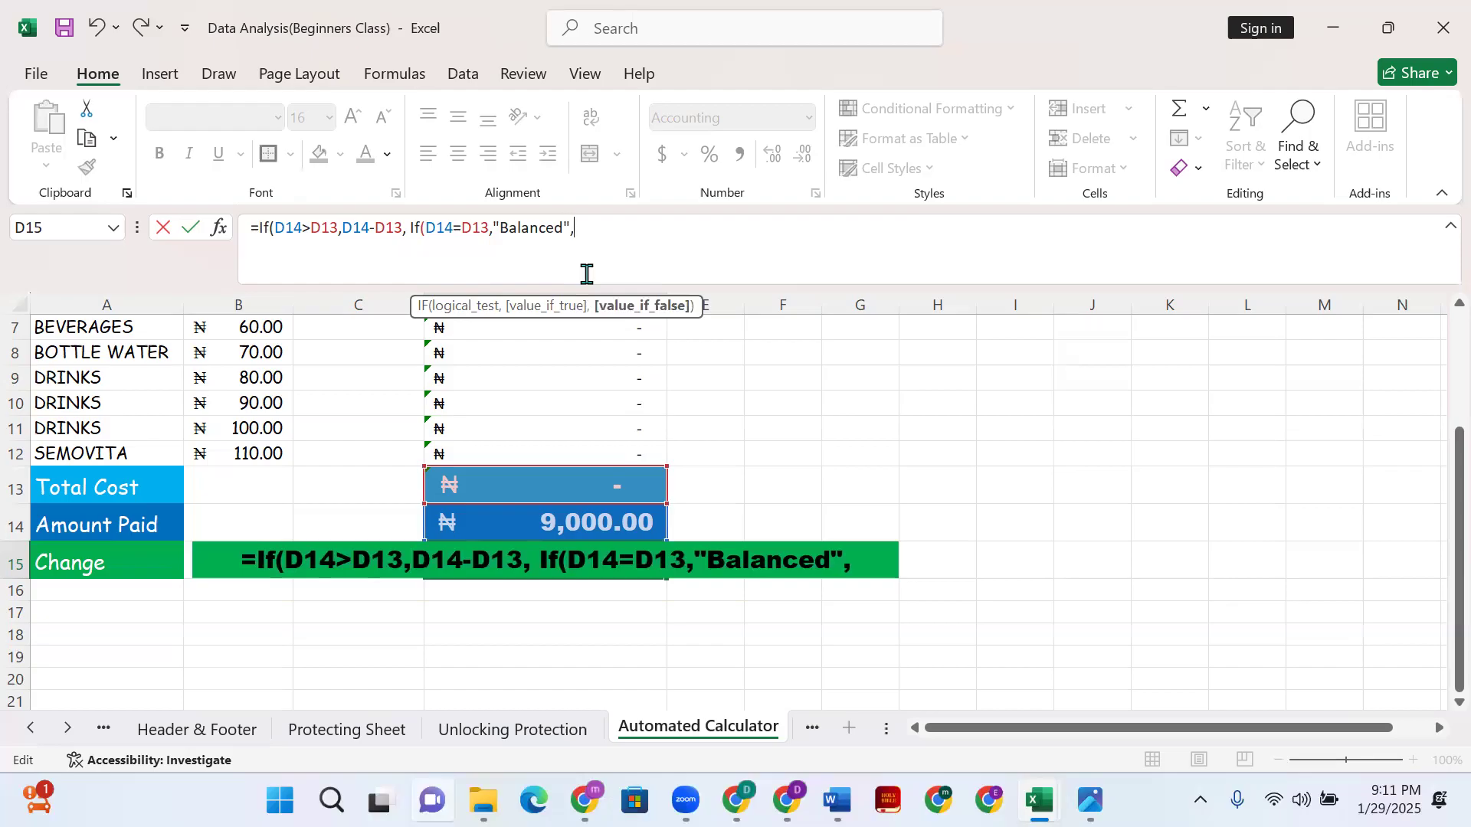
pyautogui.write('"I')
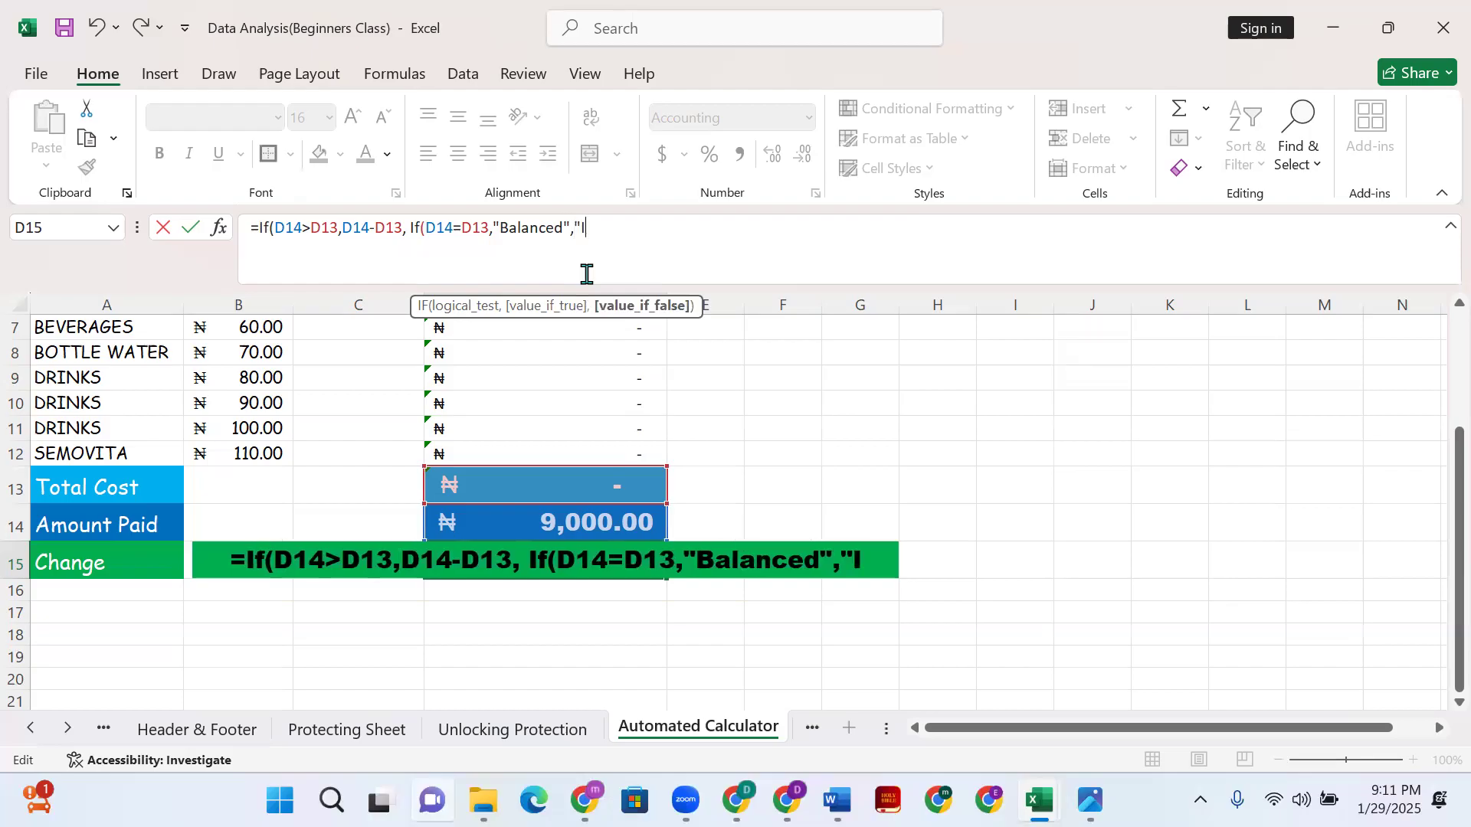
pyautogui.write('n')
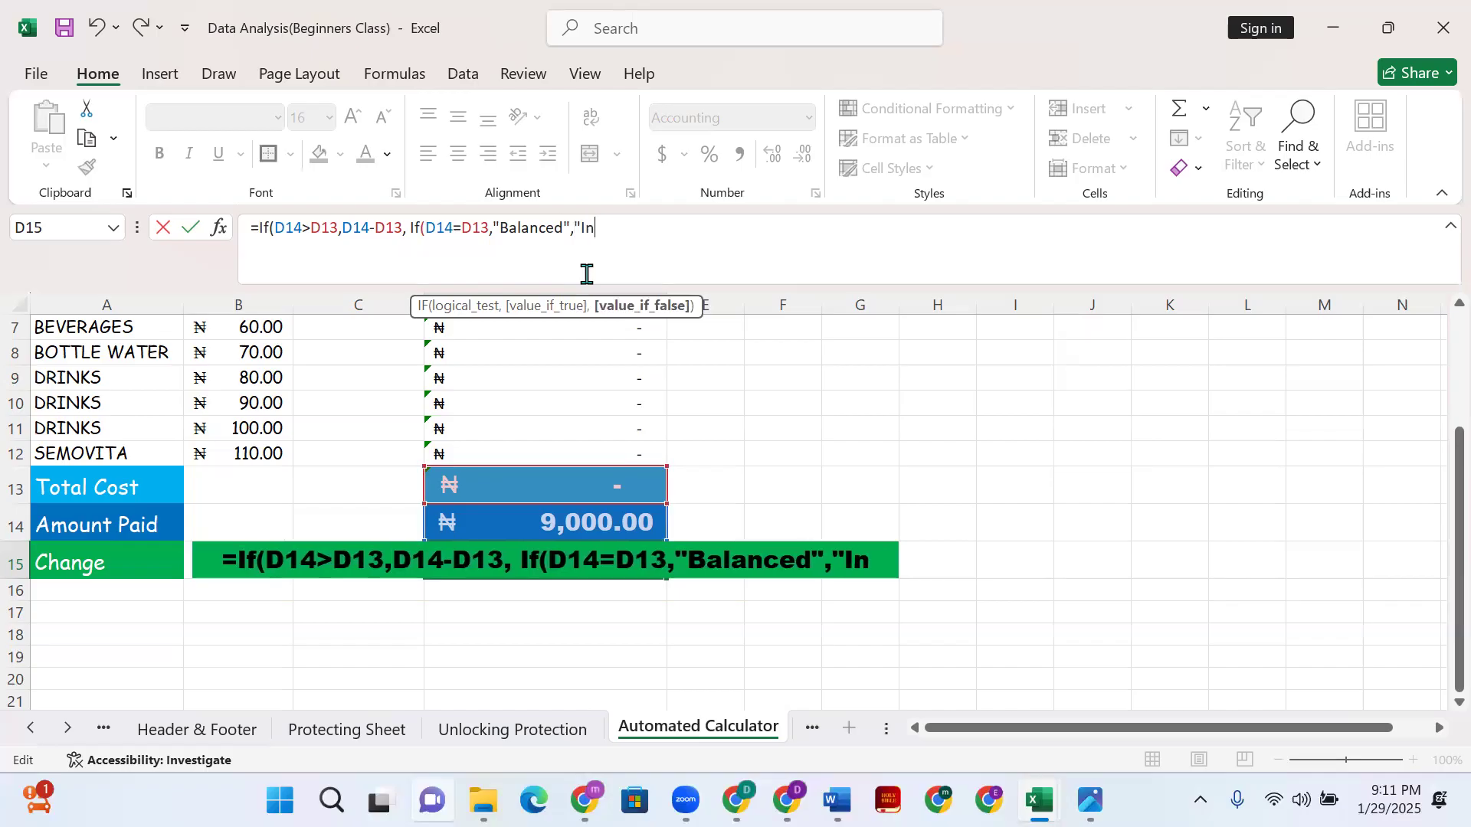
pyautogui.write('suffi')
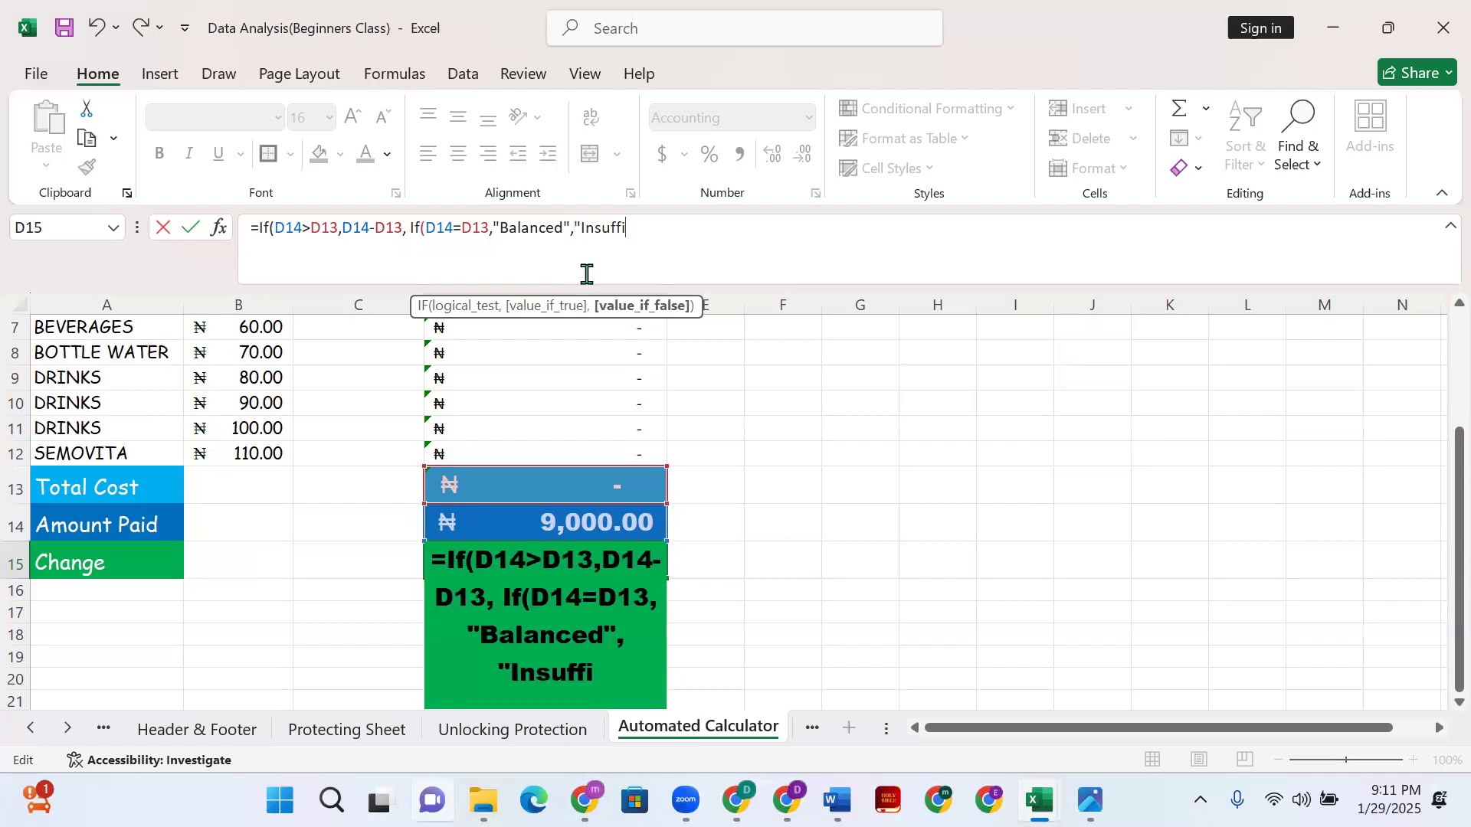
pyautogui.press('BackSpace')
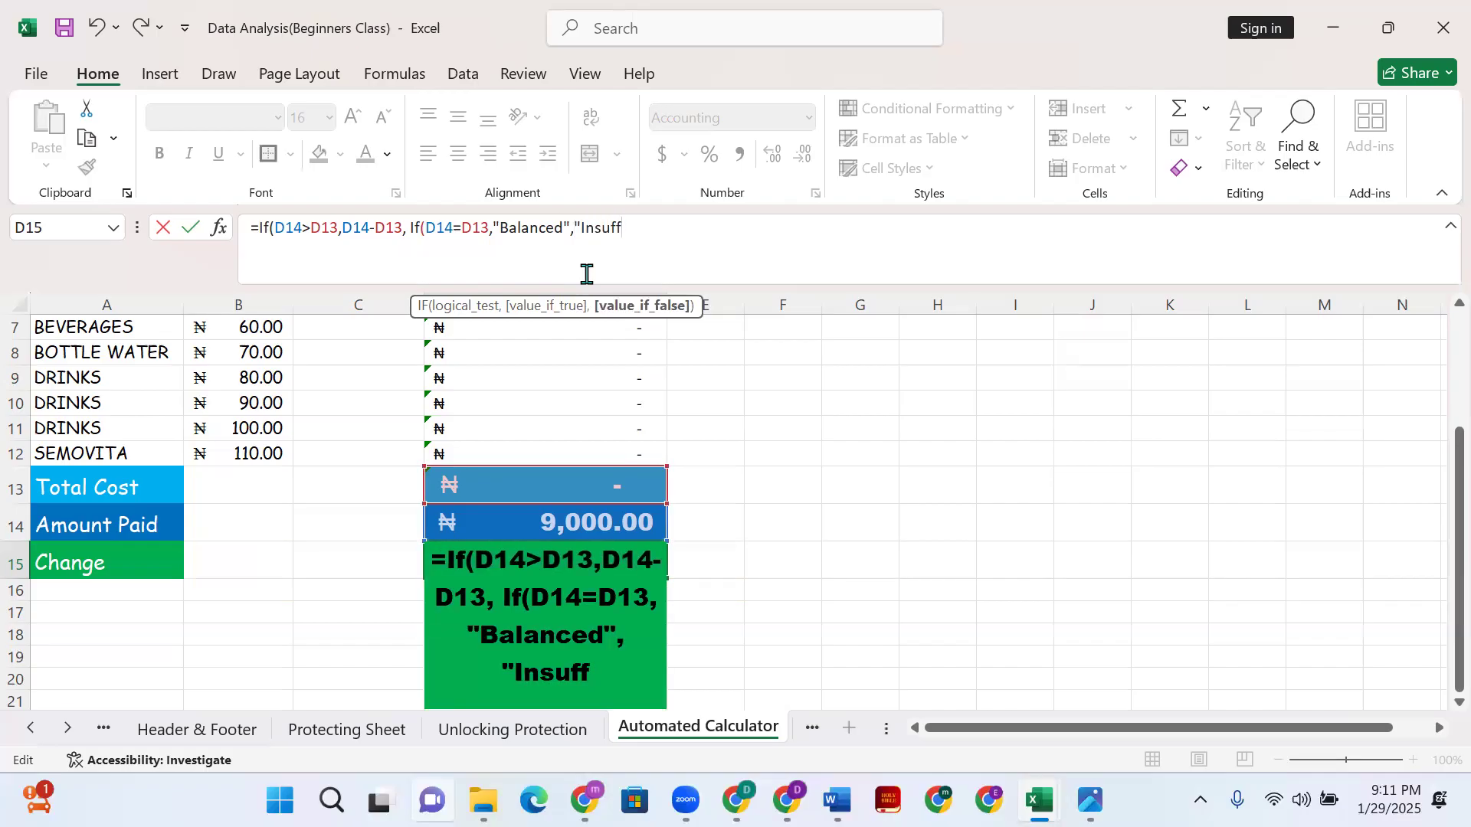
pyautogui.write('icient')
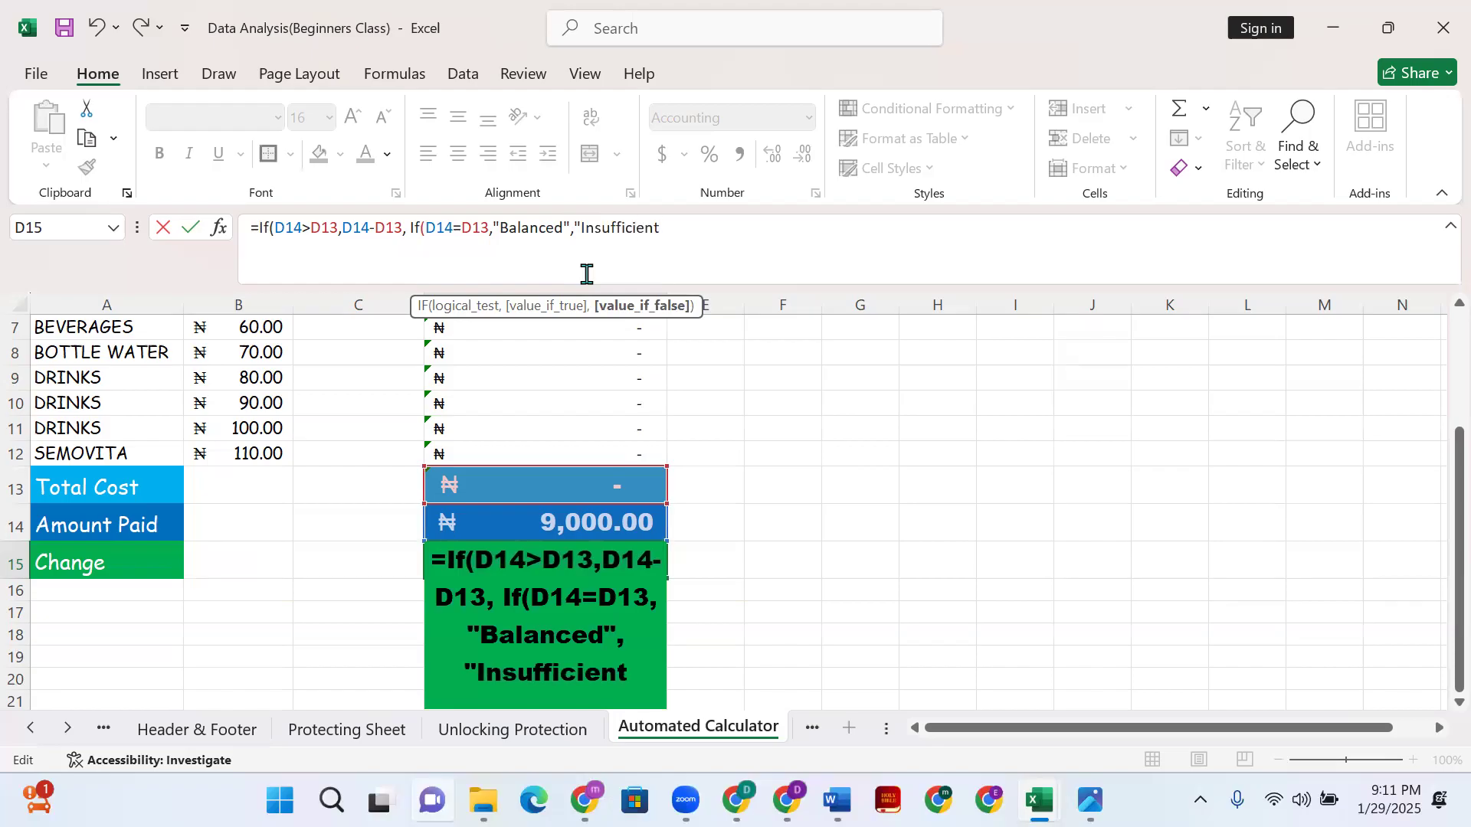
pyautogui.write(' Fund')
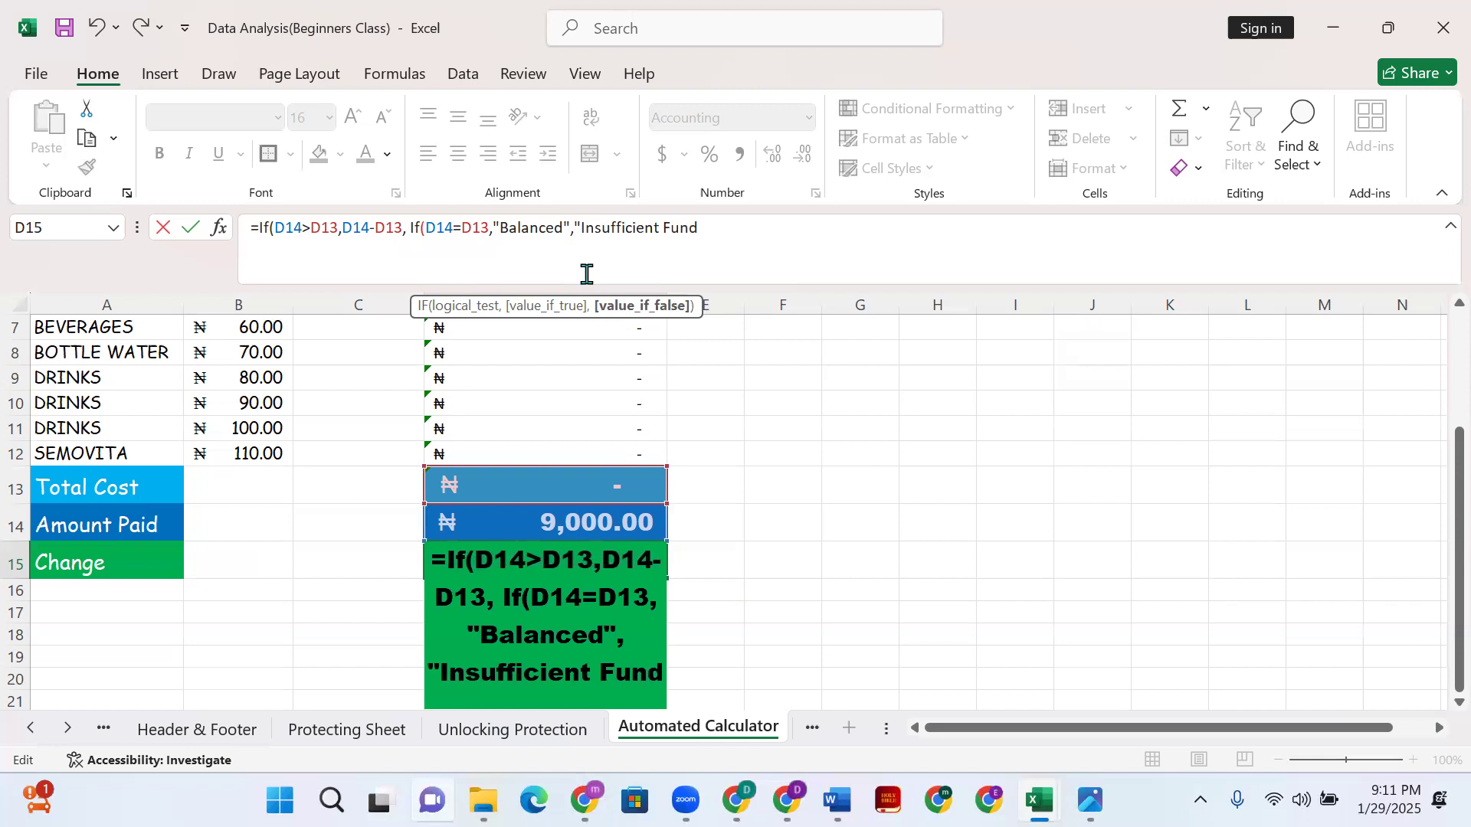
pyautogui.write('"')
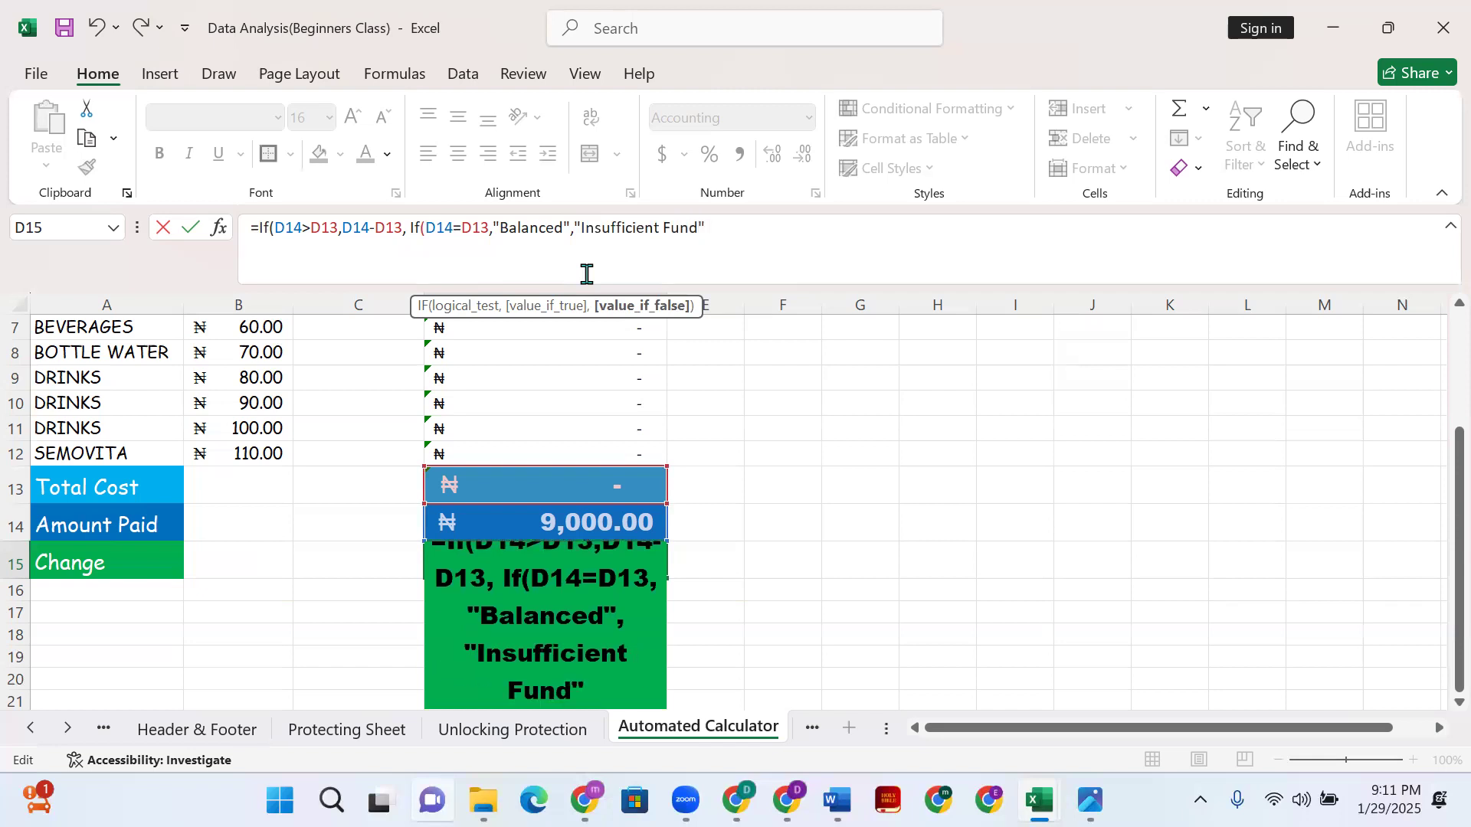
pyautogui.write('))')
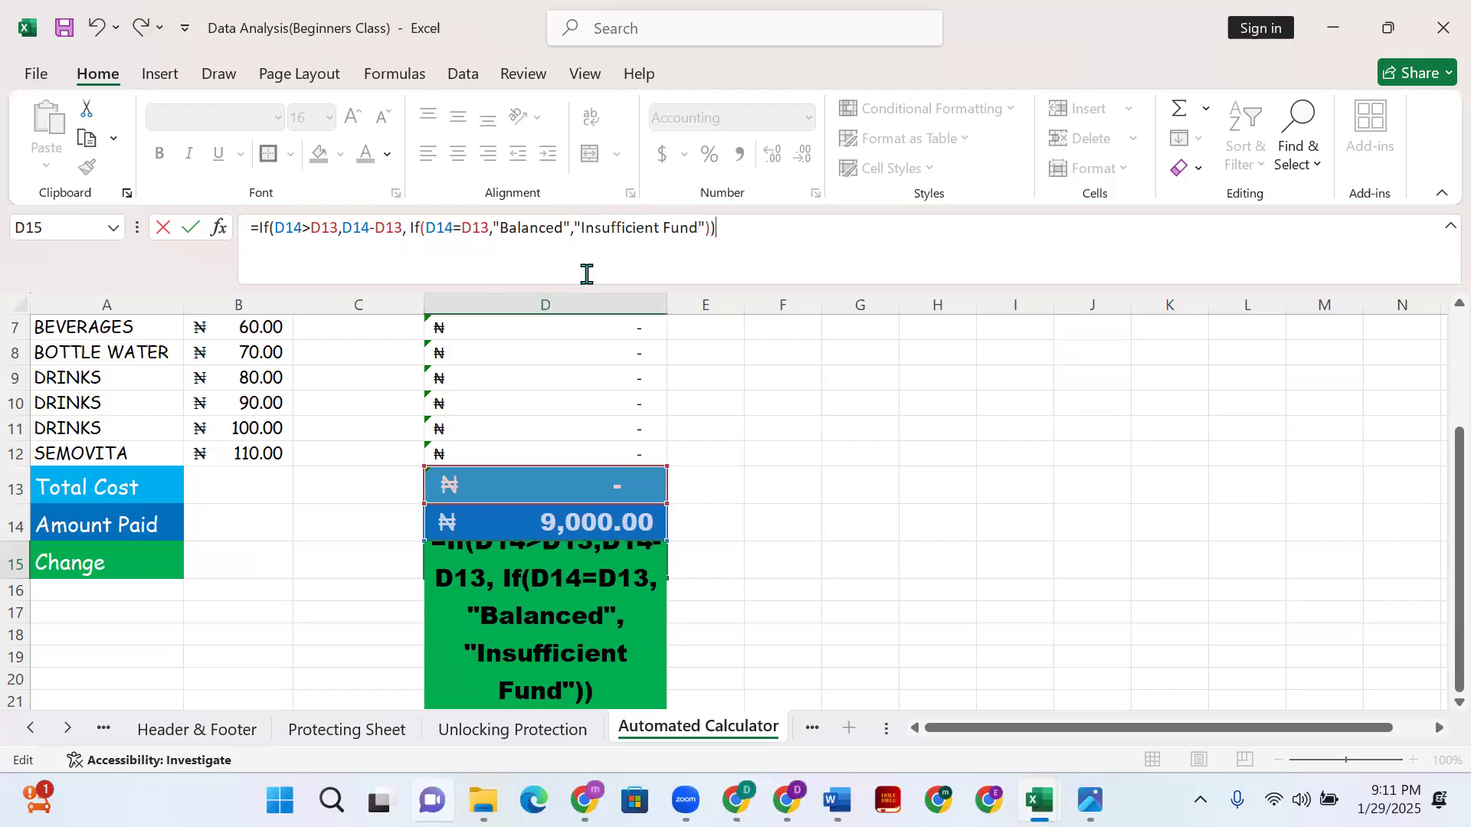
pyautogui.press('Return')
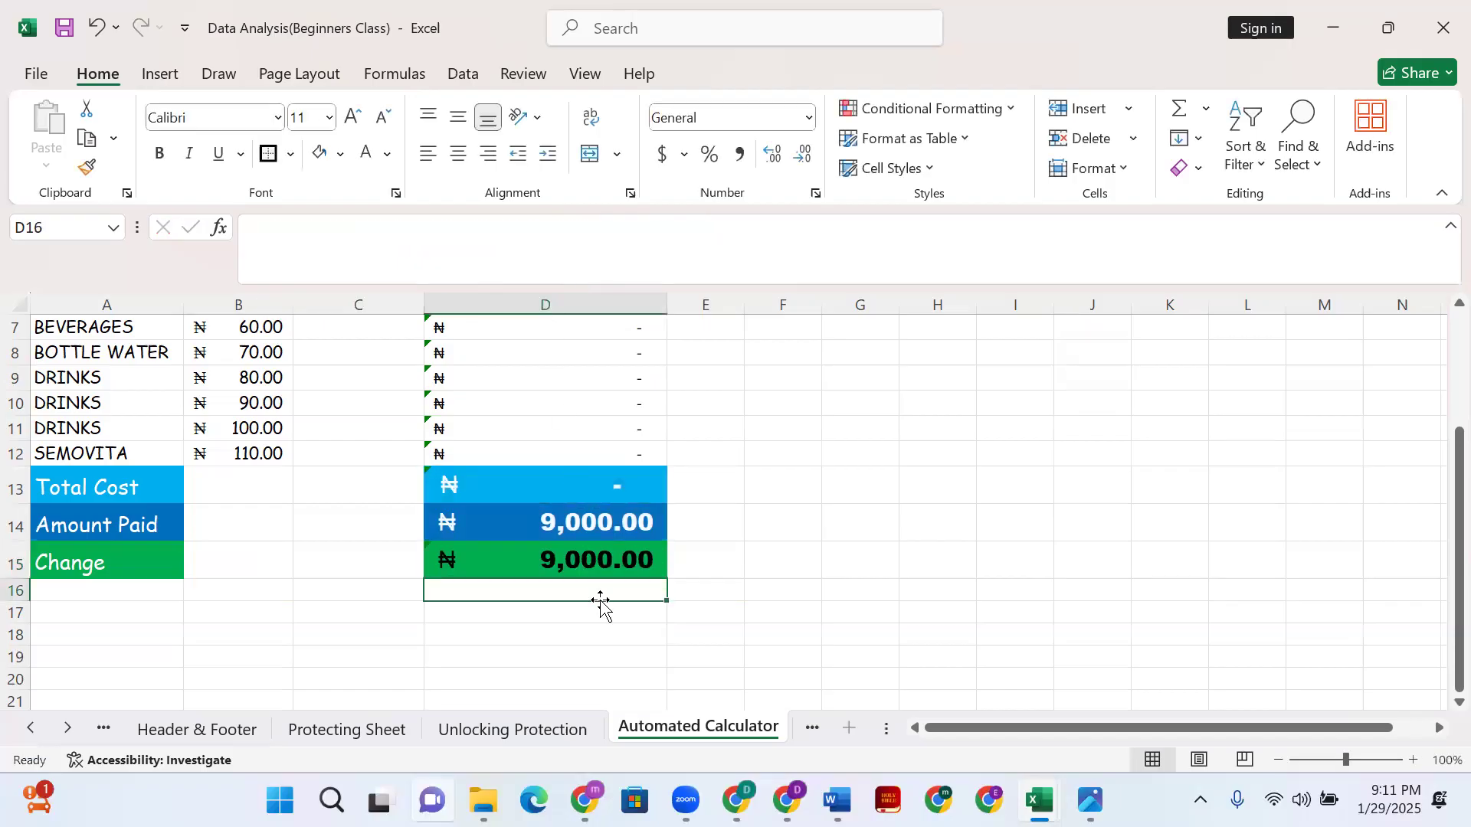
# - Select BREAD's quantity cell C2 and erase the accidentally typed text
pyautogui.scroll(1, 566, 550)
pyautogui.scroll(2, 566, 550)
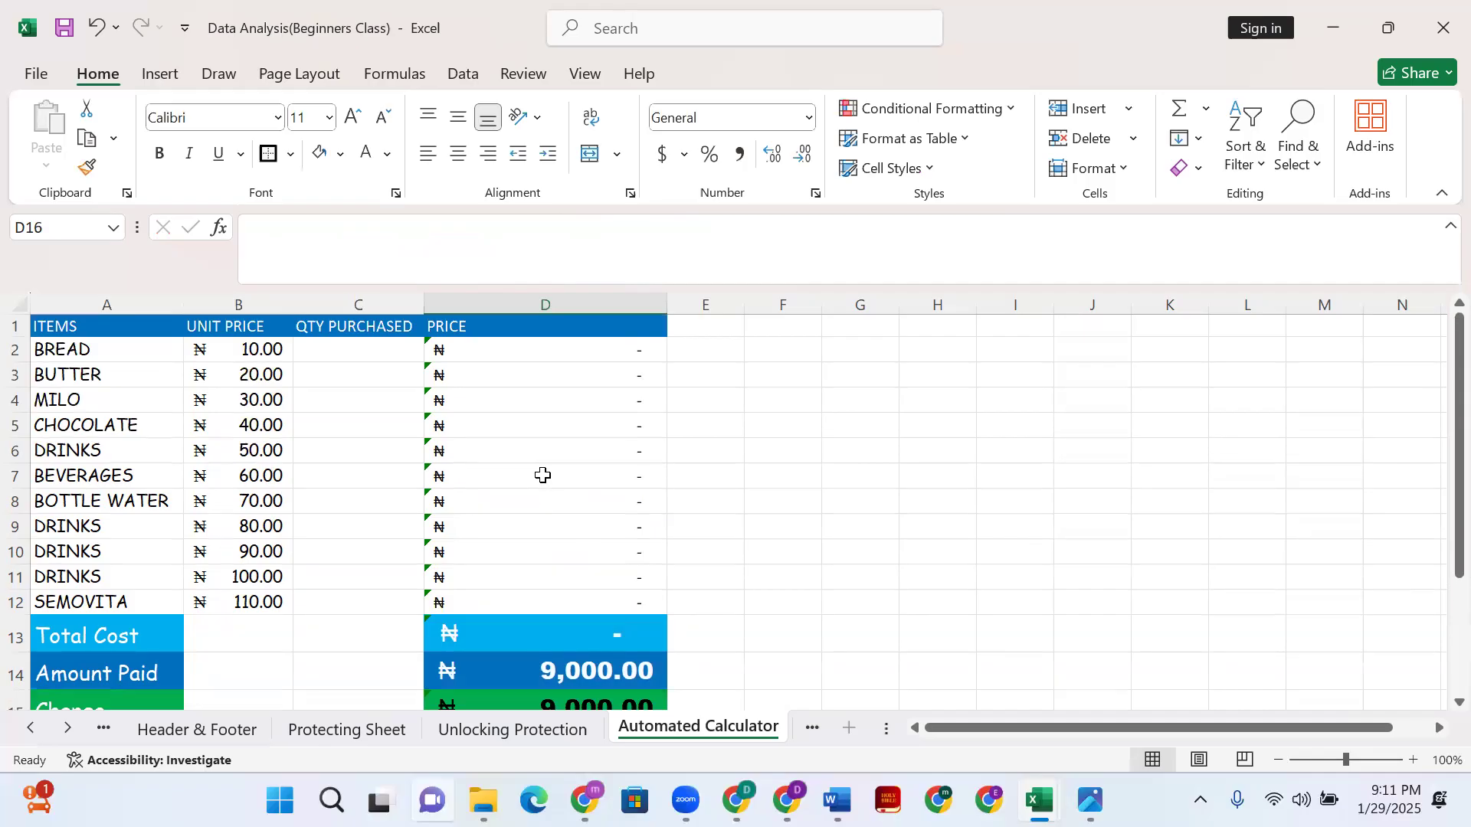
pyautogui.click(330, 348)
pyautogui.scroll(-2, 384, 447)
pyautogui.scroll(2, 384, 522)
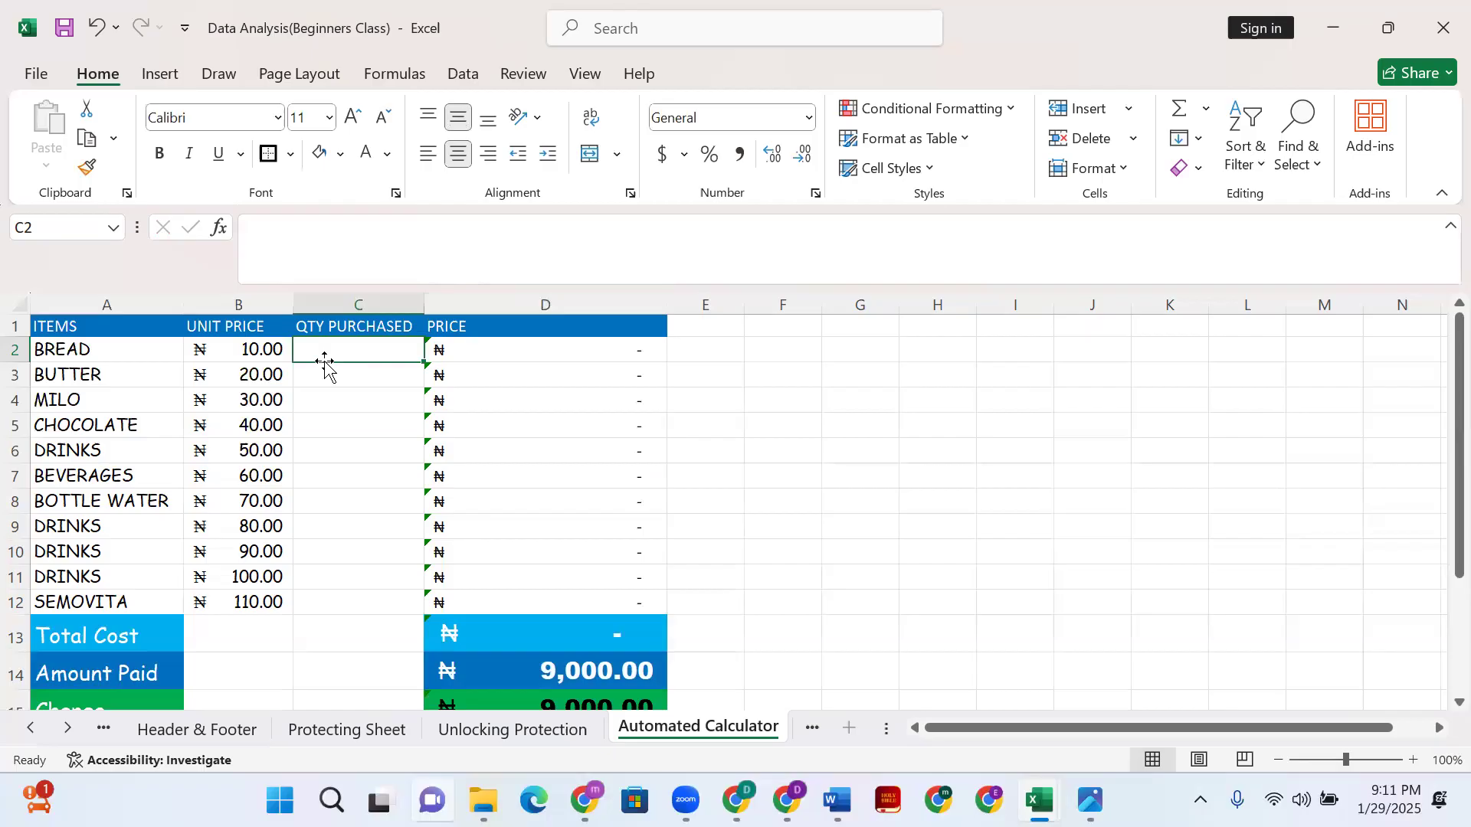
pyautogui.write('the')
pyautogui.press('BackSpace')
pyautogui.press('BackSpace')
pyautogui.press('BackSpace')
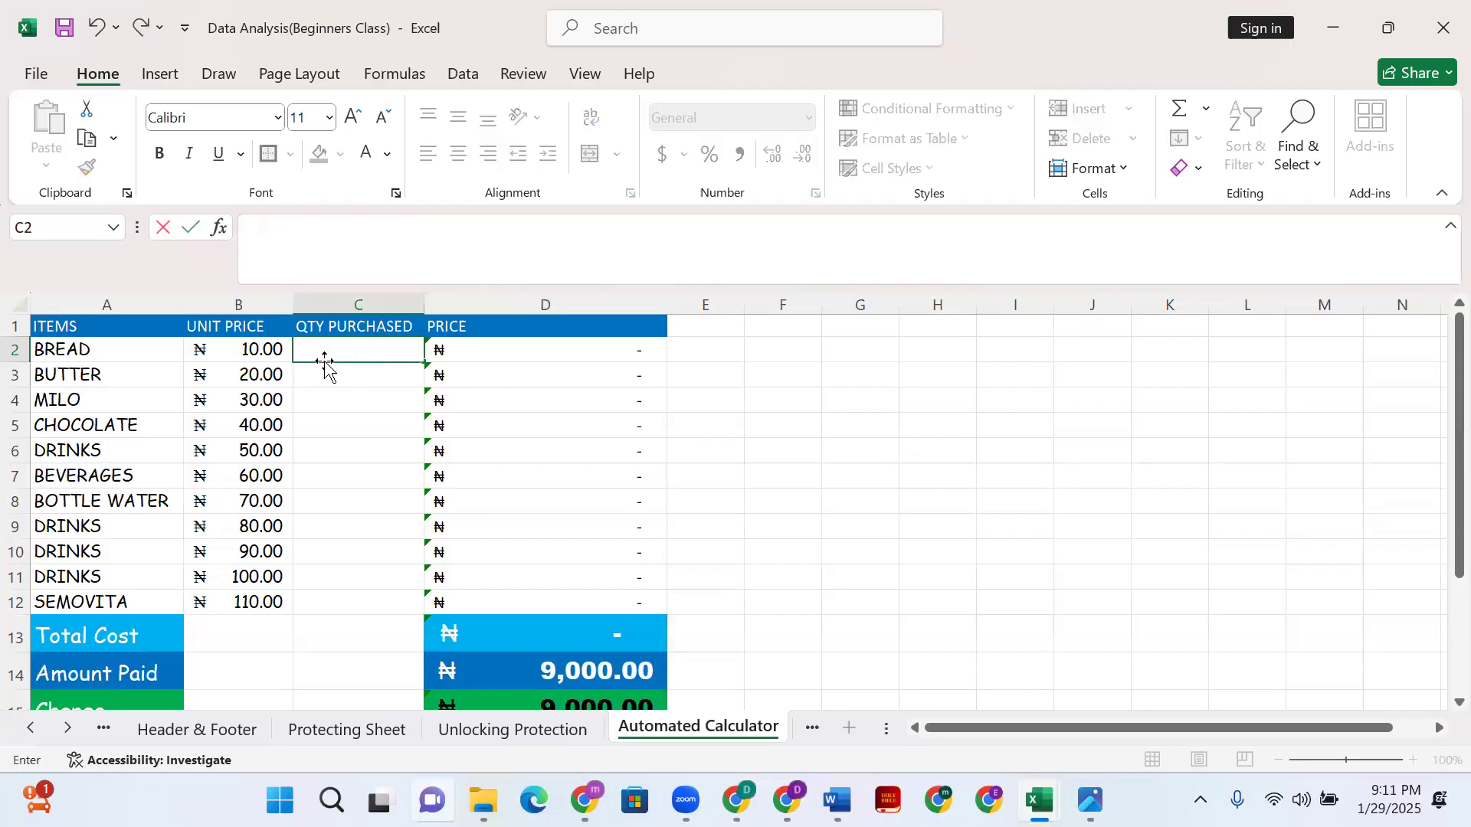
# - Enter quantities 5, 6 and 67 for BREAD, BUTTER and MILO
pyautogui.write('5')
pyautogui.press('Return')
pyautogui.write('6')
pyautogui.press('Return')
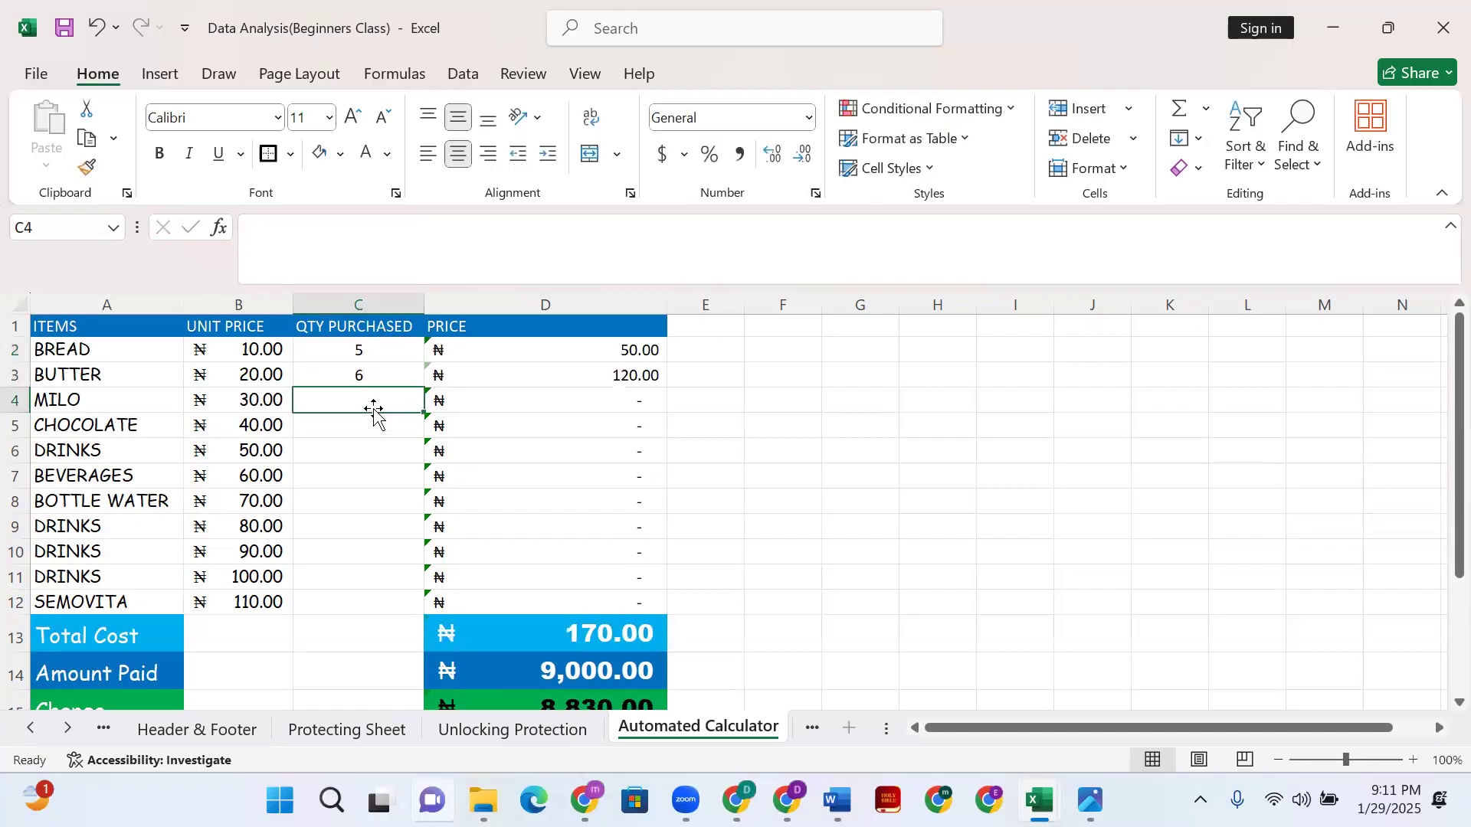
pyautogui.write('67')
pyautogui.press('Return')
pyautogui.press('Return')
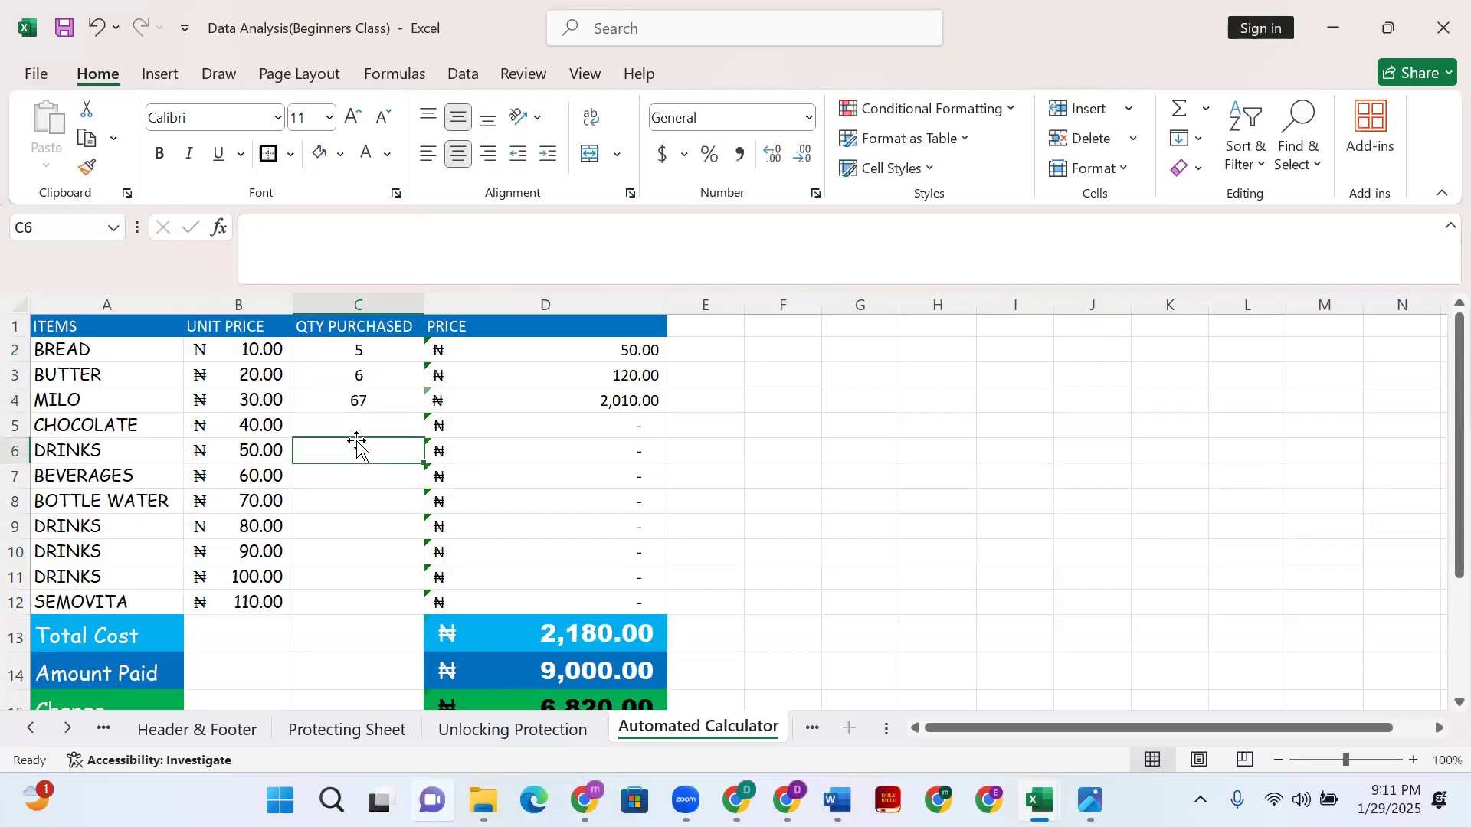
# - Enter quantities 4, 3 and 7 for CHOCOLATE, DRINKS and BEVERAGES
pyautogui.click(360, 430)
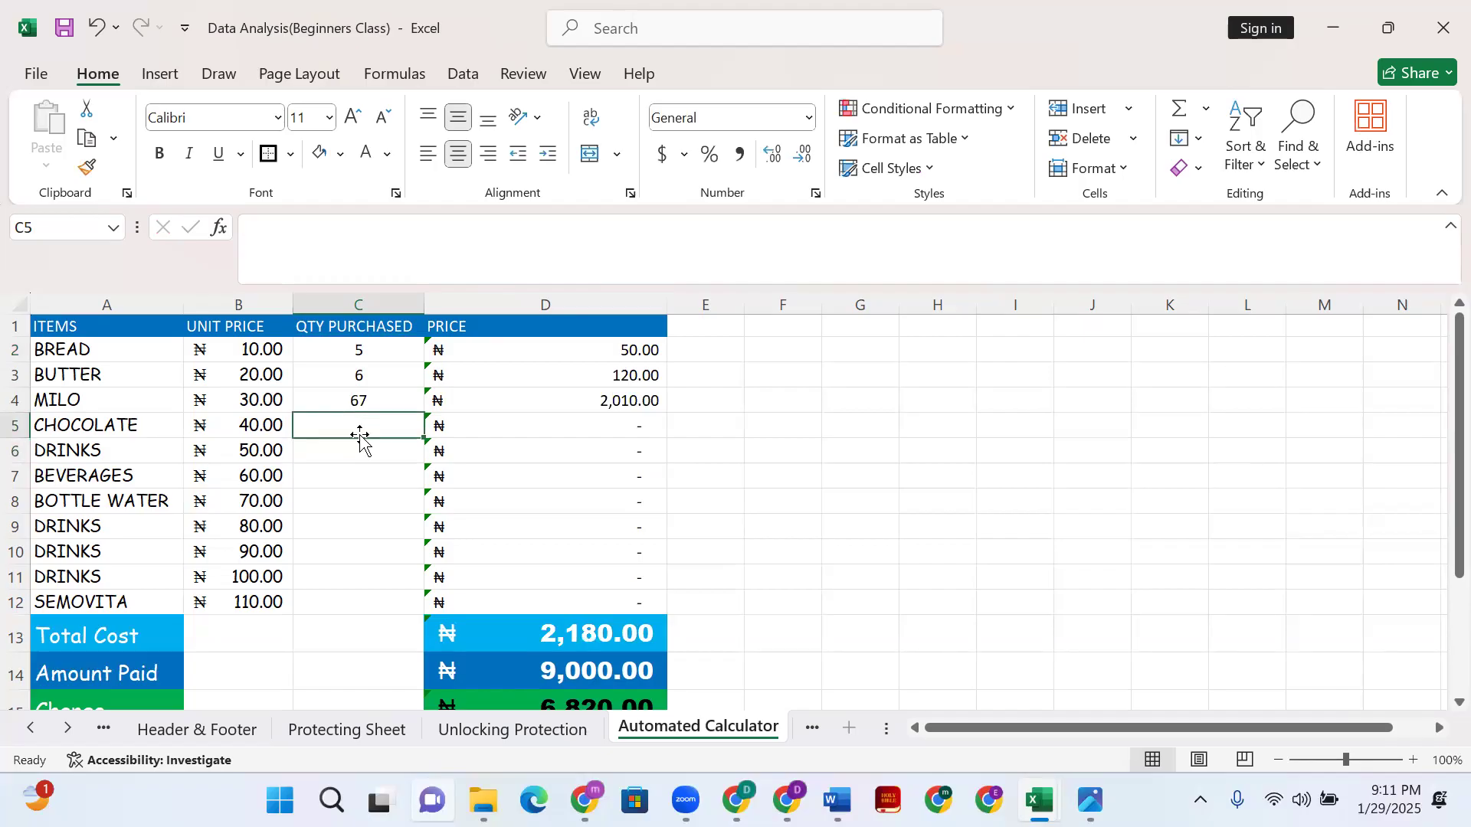
pyautogui.write('4')
pyautogui.click(352, 454)
pyautogui.write('3')
pyautogui.click(353, 474)
pyautogui.write('6')
pyautogui.press('BackSpace')
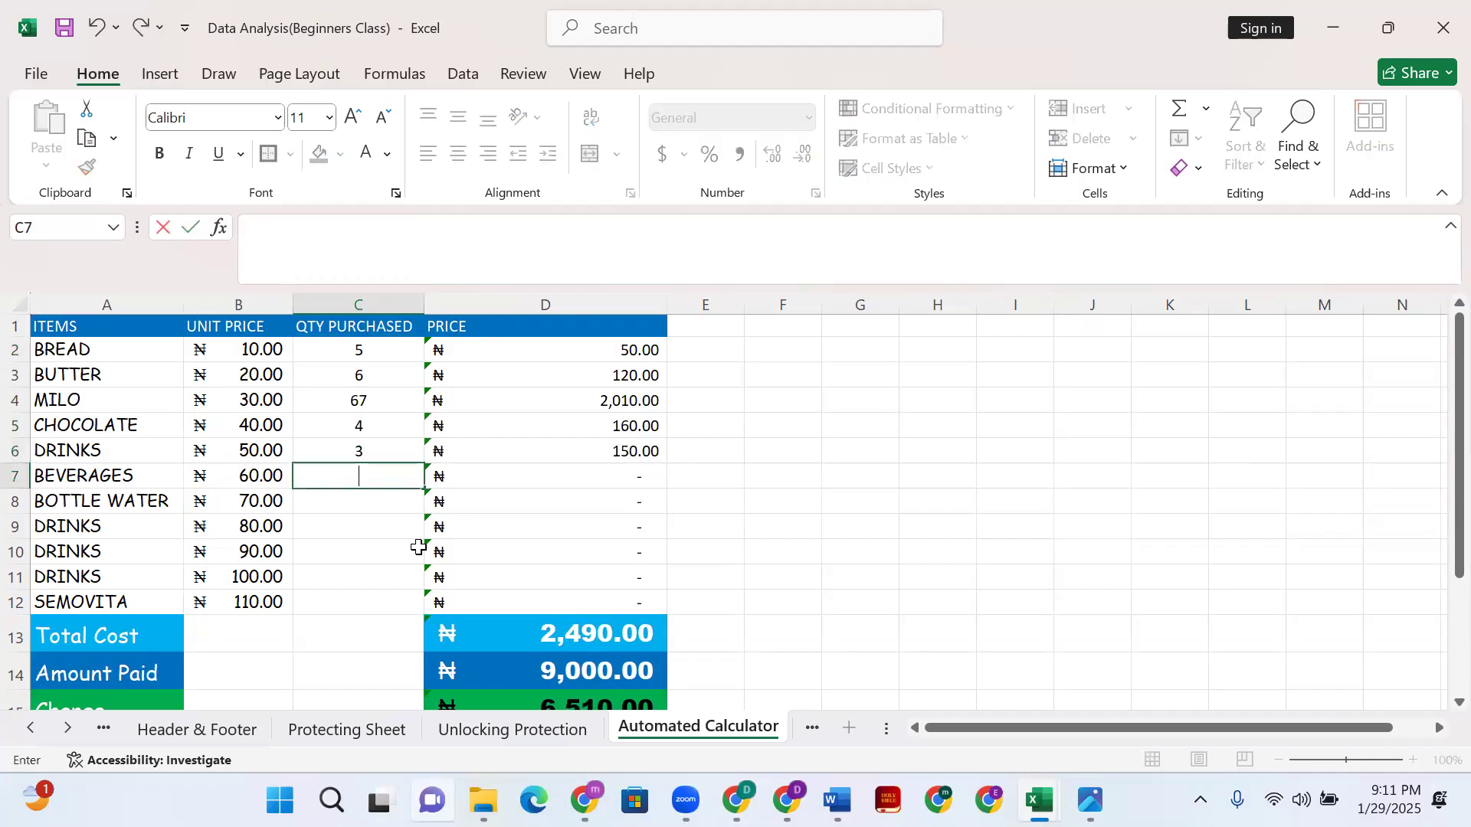
pyautogui.write('7')
pyautogui.click(388, 498)
# - Enter quantities 9, 10, 45, 32 and 24 for the remaining items through SEMOVITA
pyautogui.write('9')
pyautogui.click(384, 525)
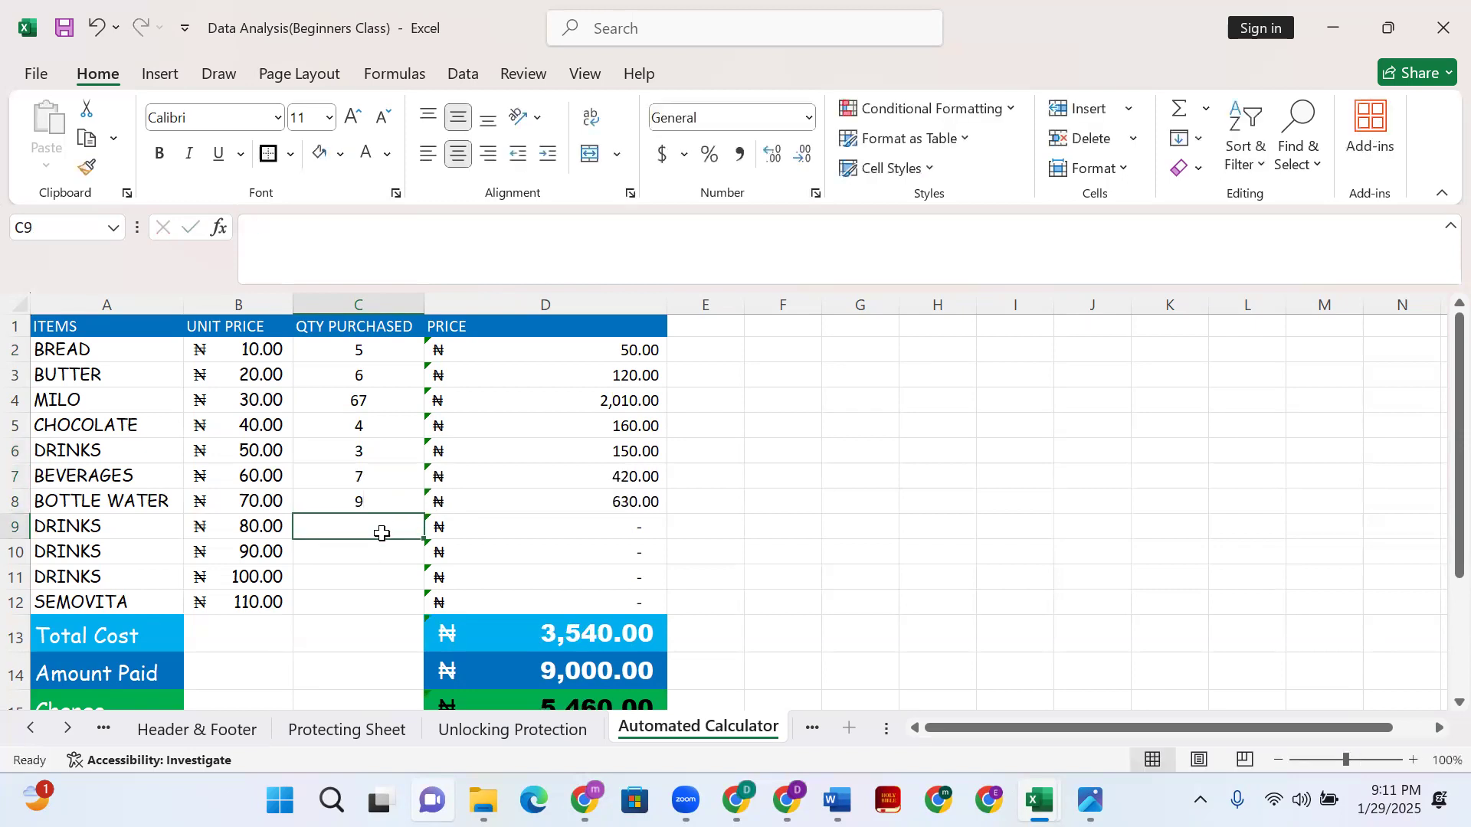
pyautogui.write('10')
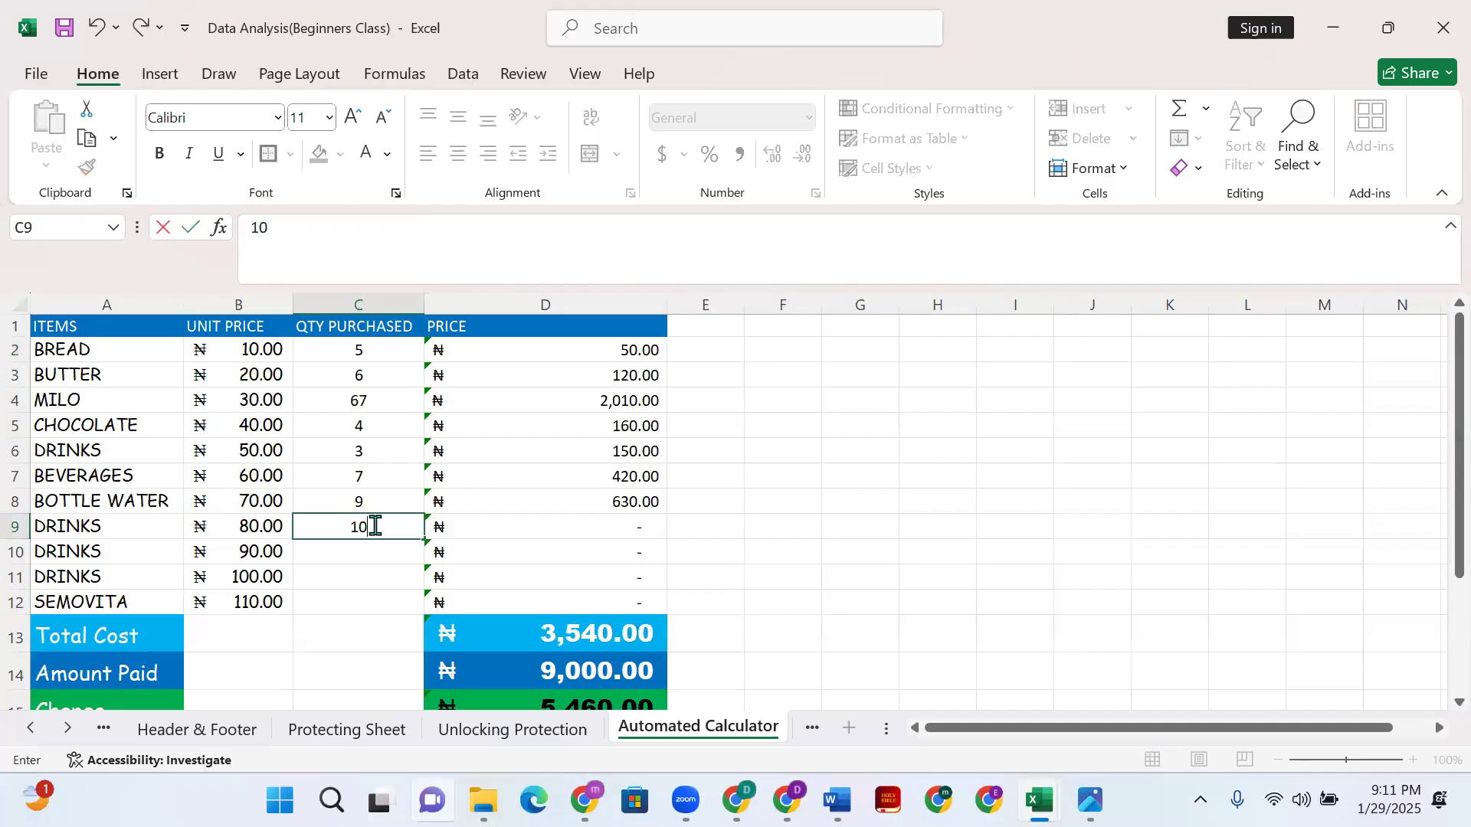
pyautogui.click(369, 547)
pyautogui.write('45')
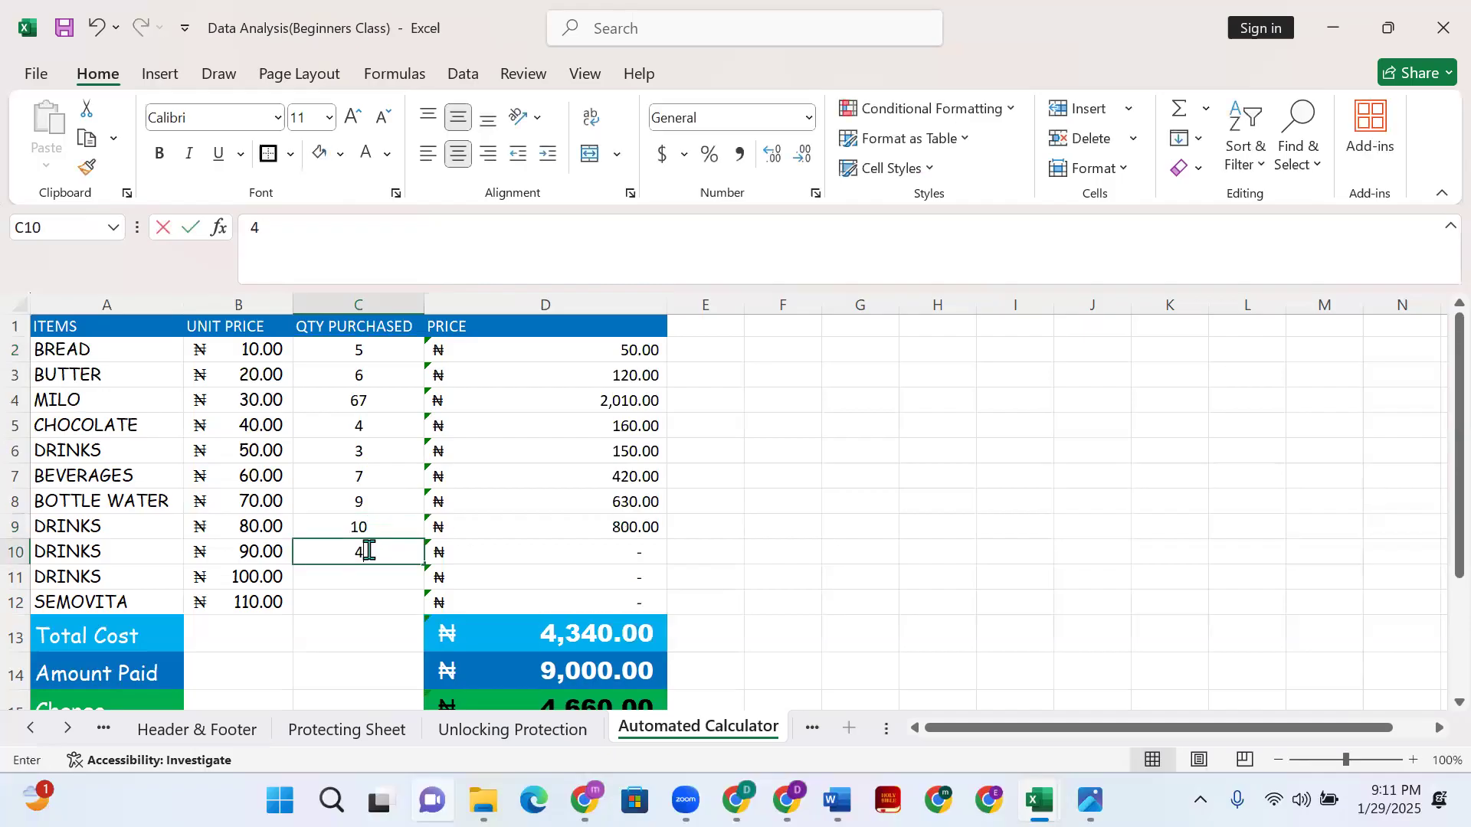
pyautogui.click(368, 580)
pyautogui.write('32')
pyautogui.click(362, 598)
pyautogui.write('2')
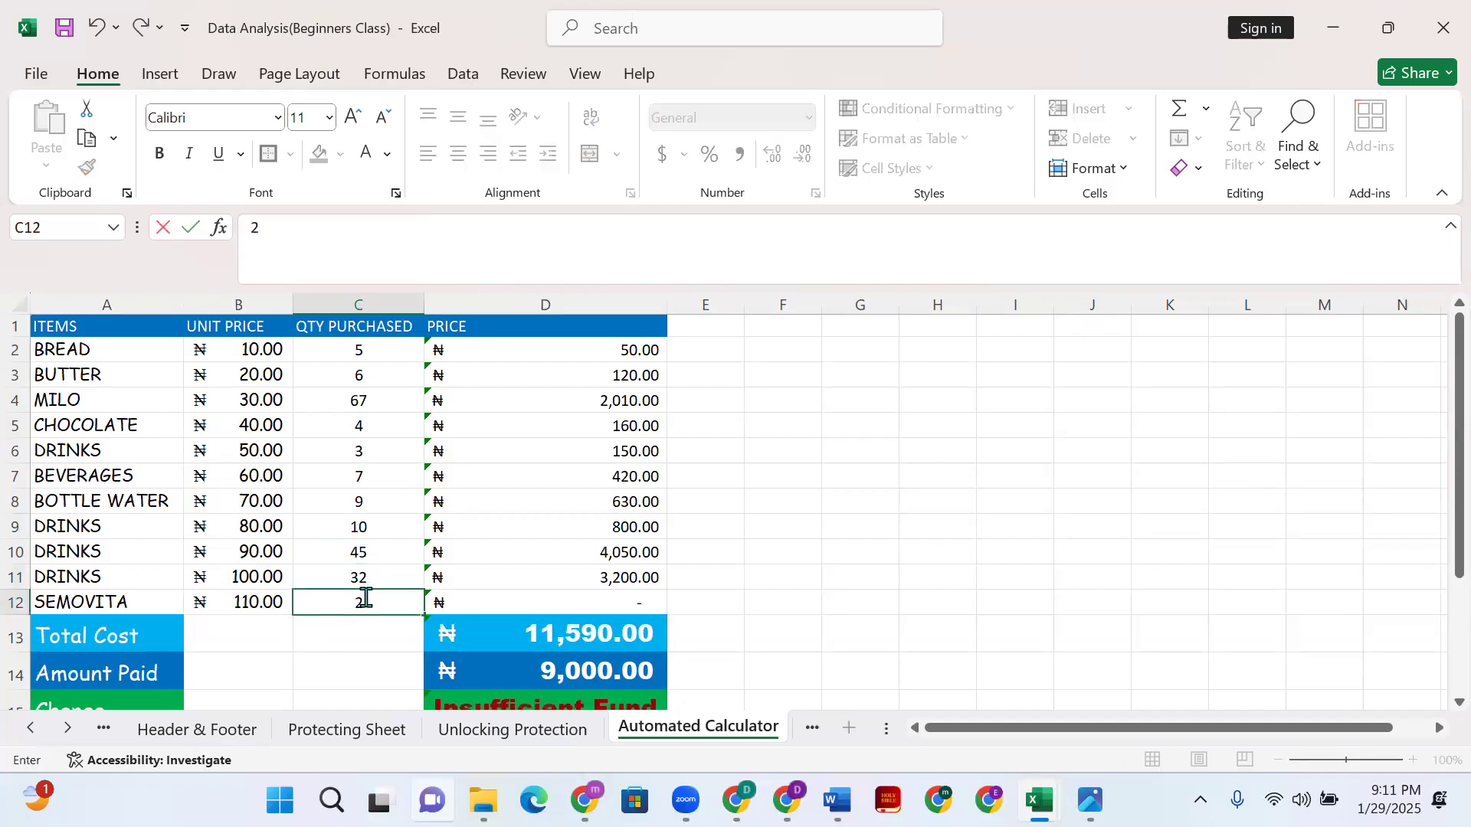
pyautogui.write('4')
pyautogui.click(399, 576)
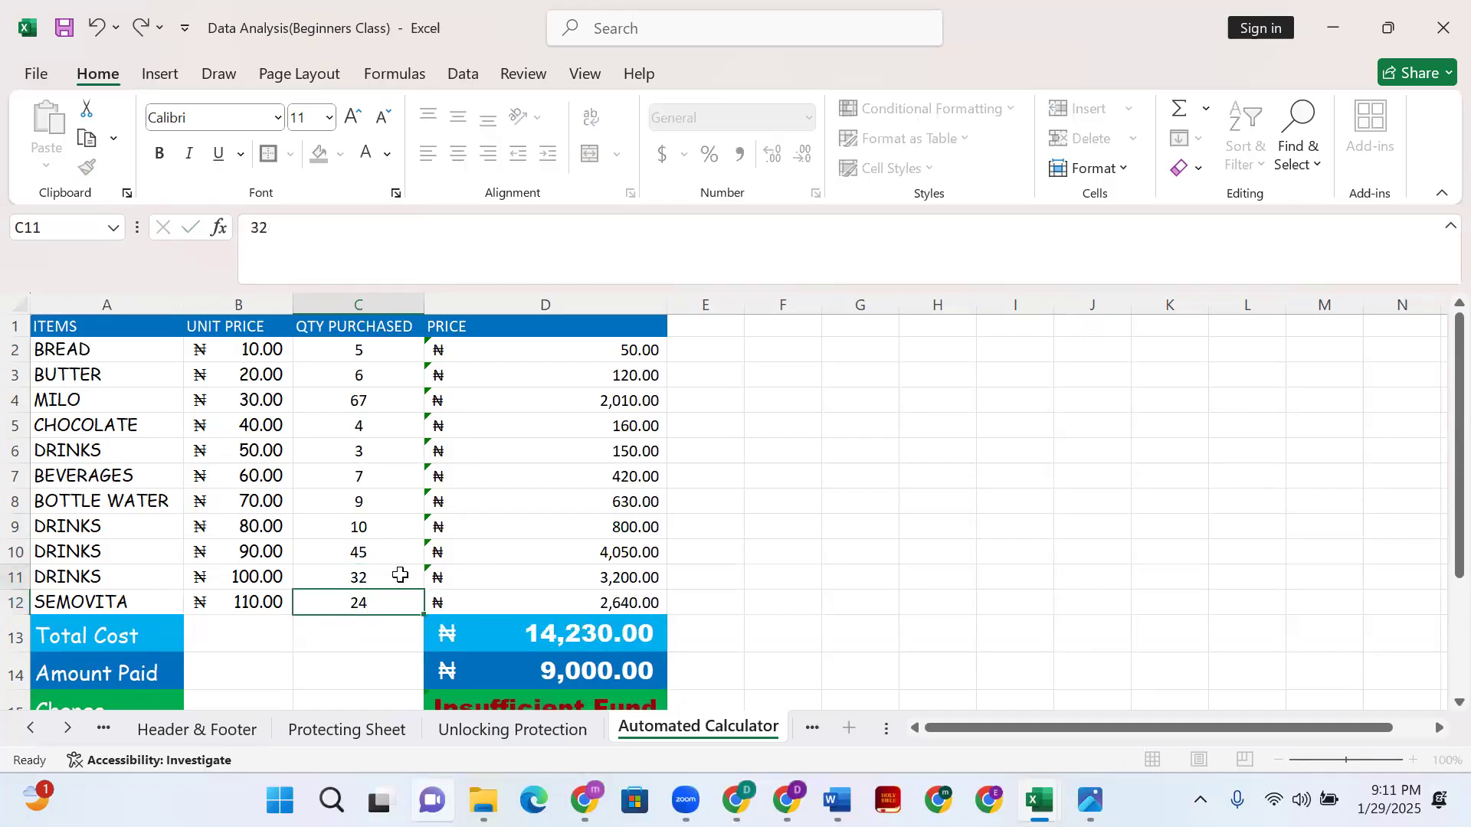
pyautogui.scroll(-2, 537, 613)
pyautogui.scroll(2, 613, 552)
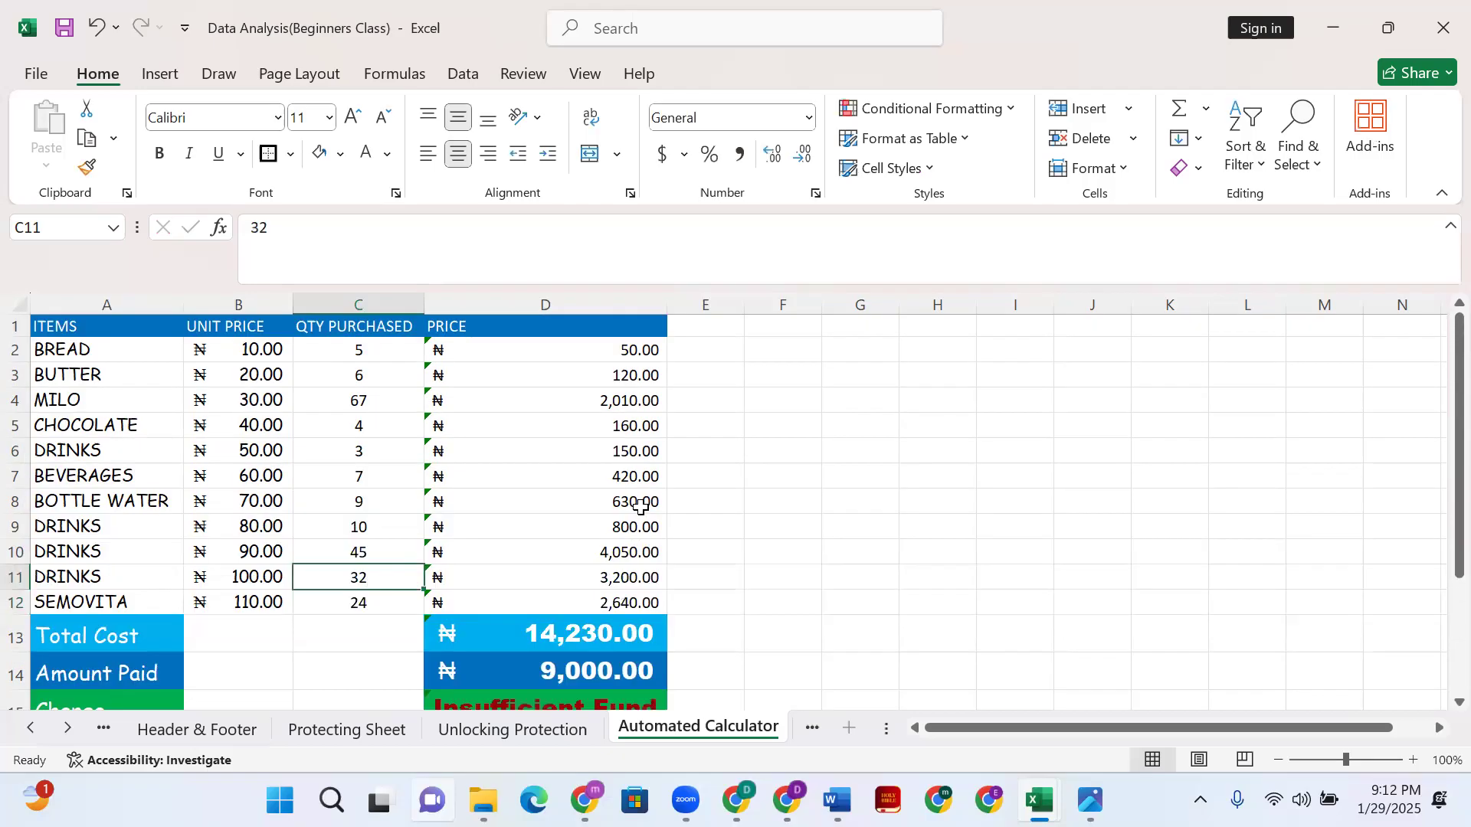
pyautogui.scroll(-1, 613, 410)
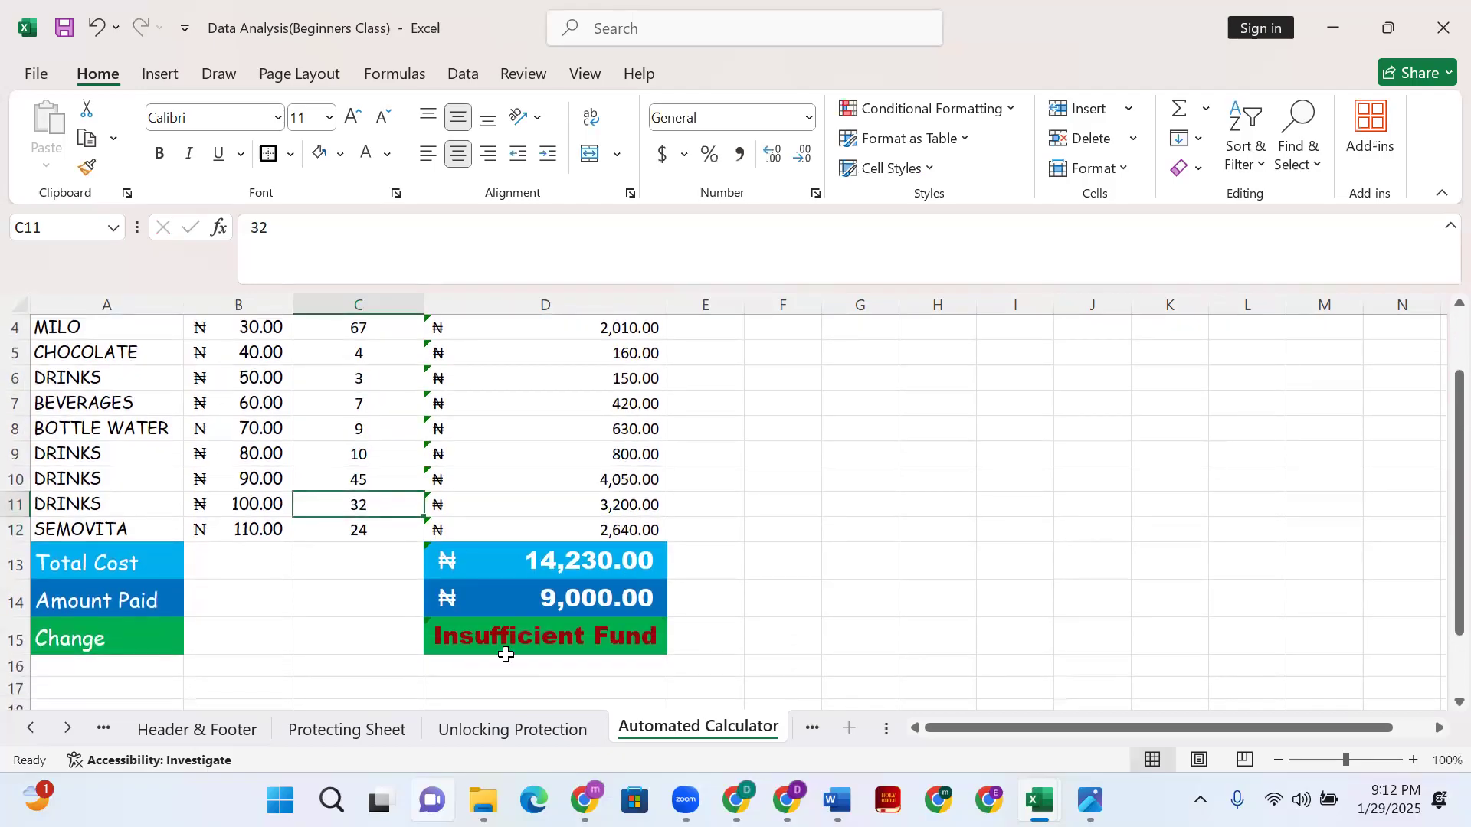
pyautogui.click(609, 640)
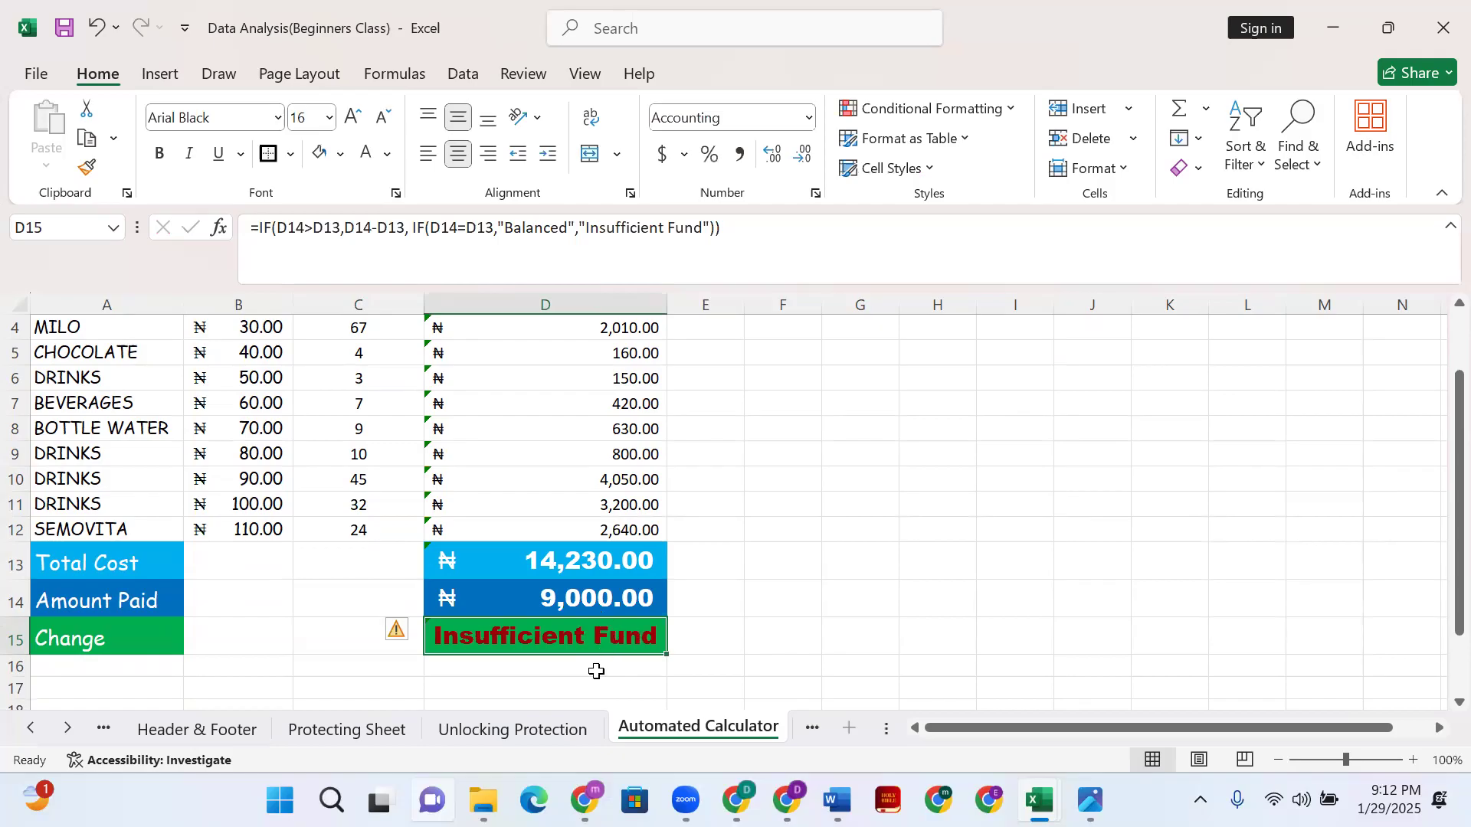
pyautogui.scroll(1, 570, 611)
pyautogui.scroll(-1, 573, 582)
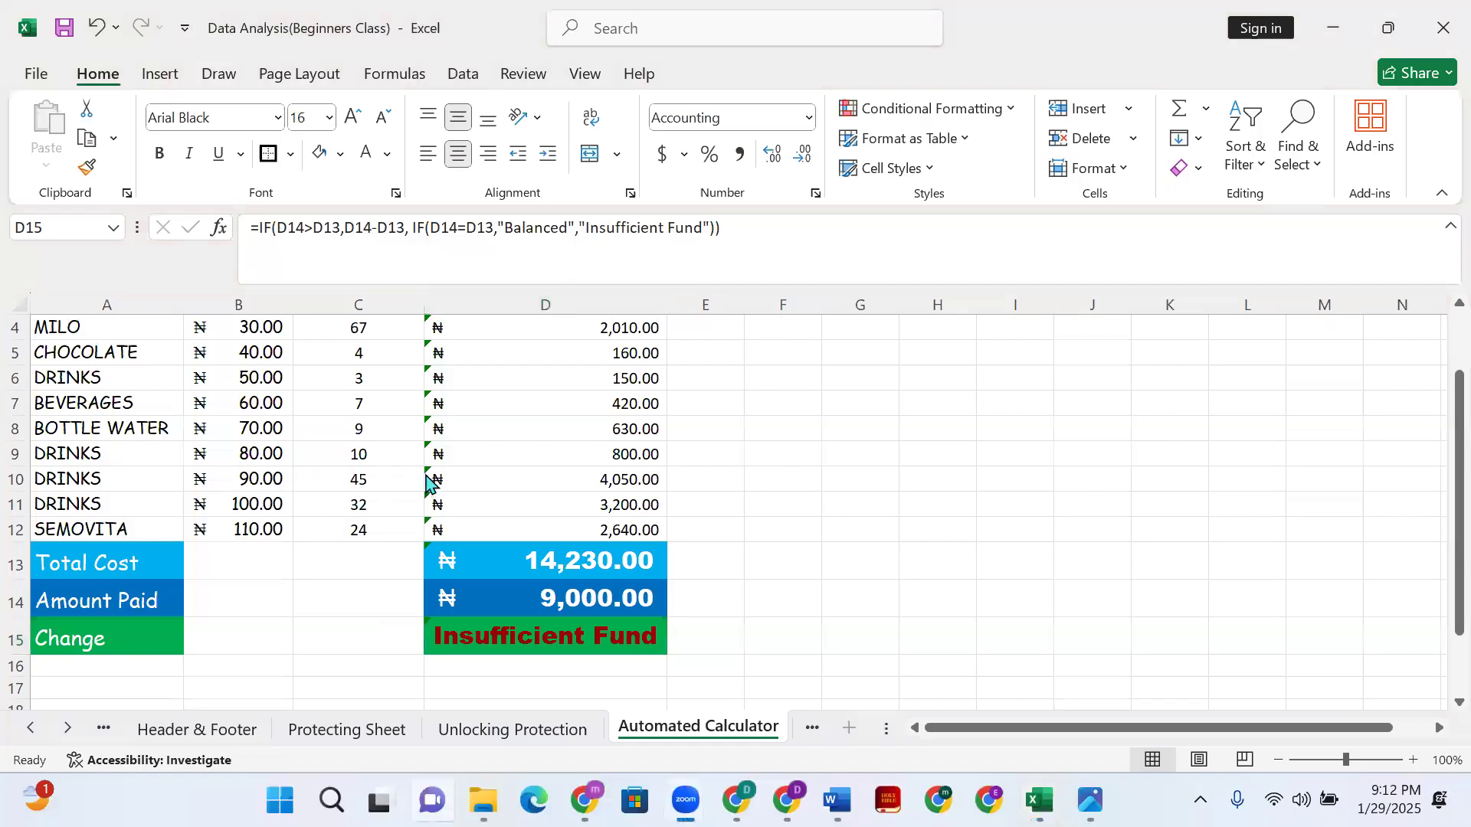
pyautogui.scroll(1, 387, 482)
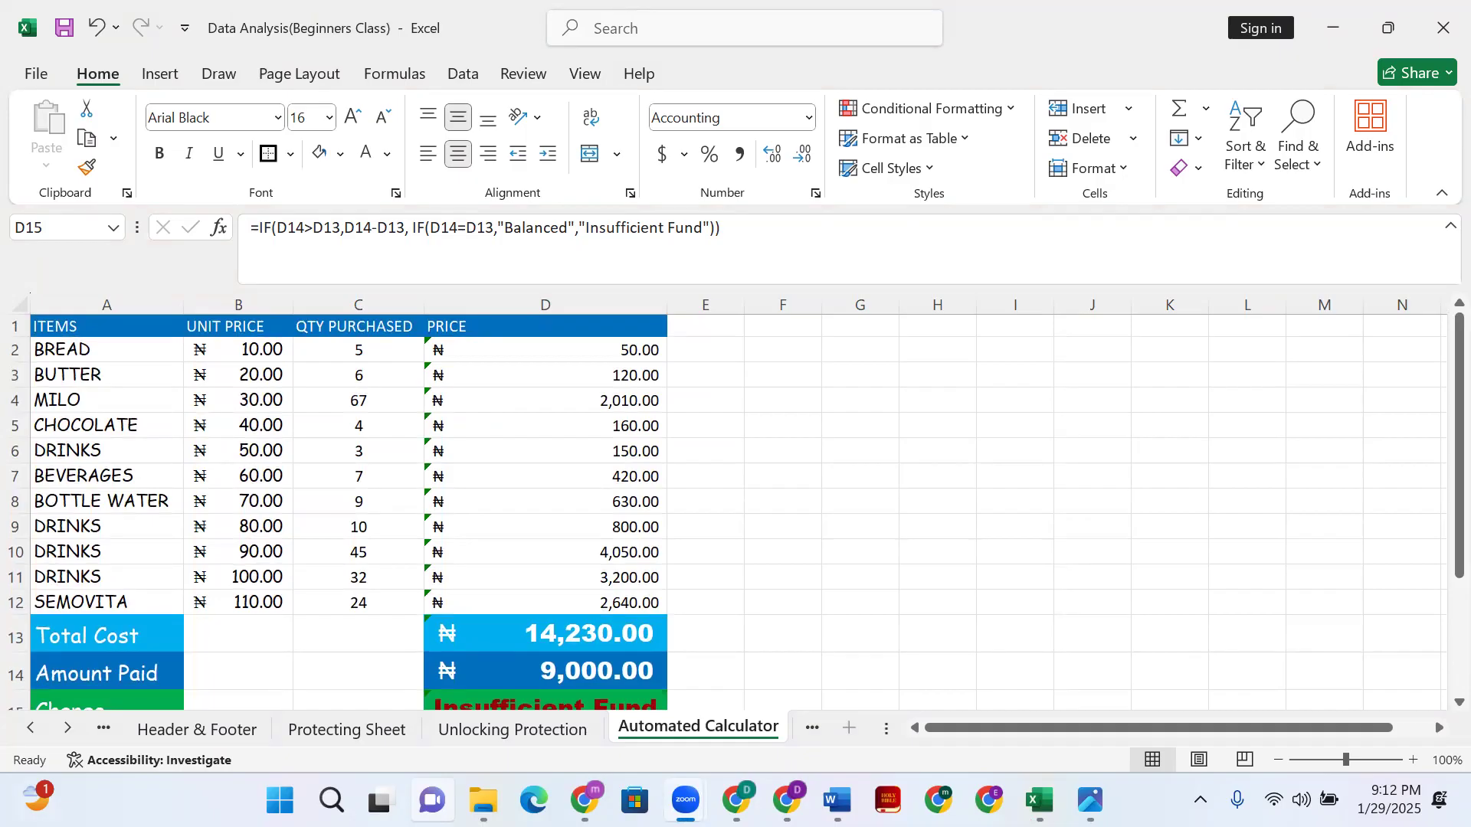
pyautogui.scroll(-1, 552, 559)
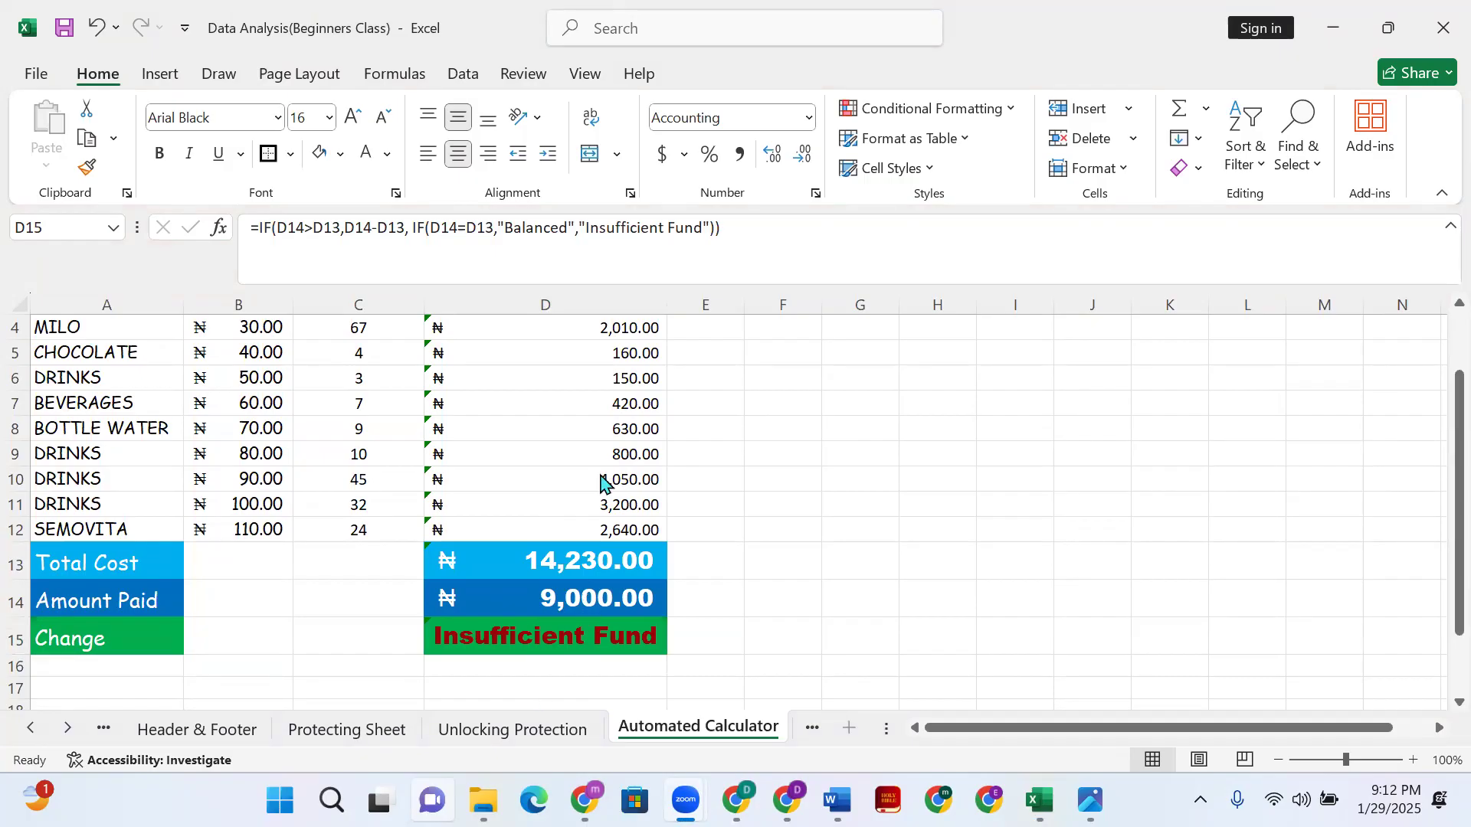
# - Change the quantities in C11 and C12 to 6
pyautogui.click(368, 516)
pyautogui.click(369, 510)
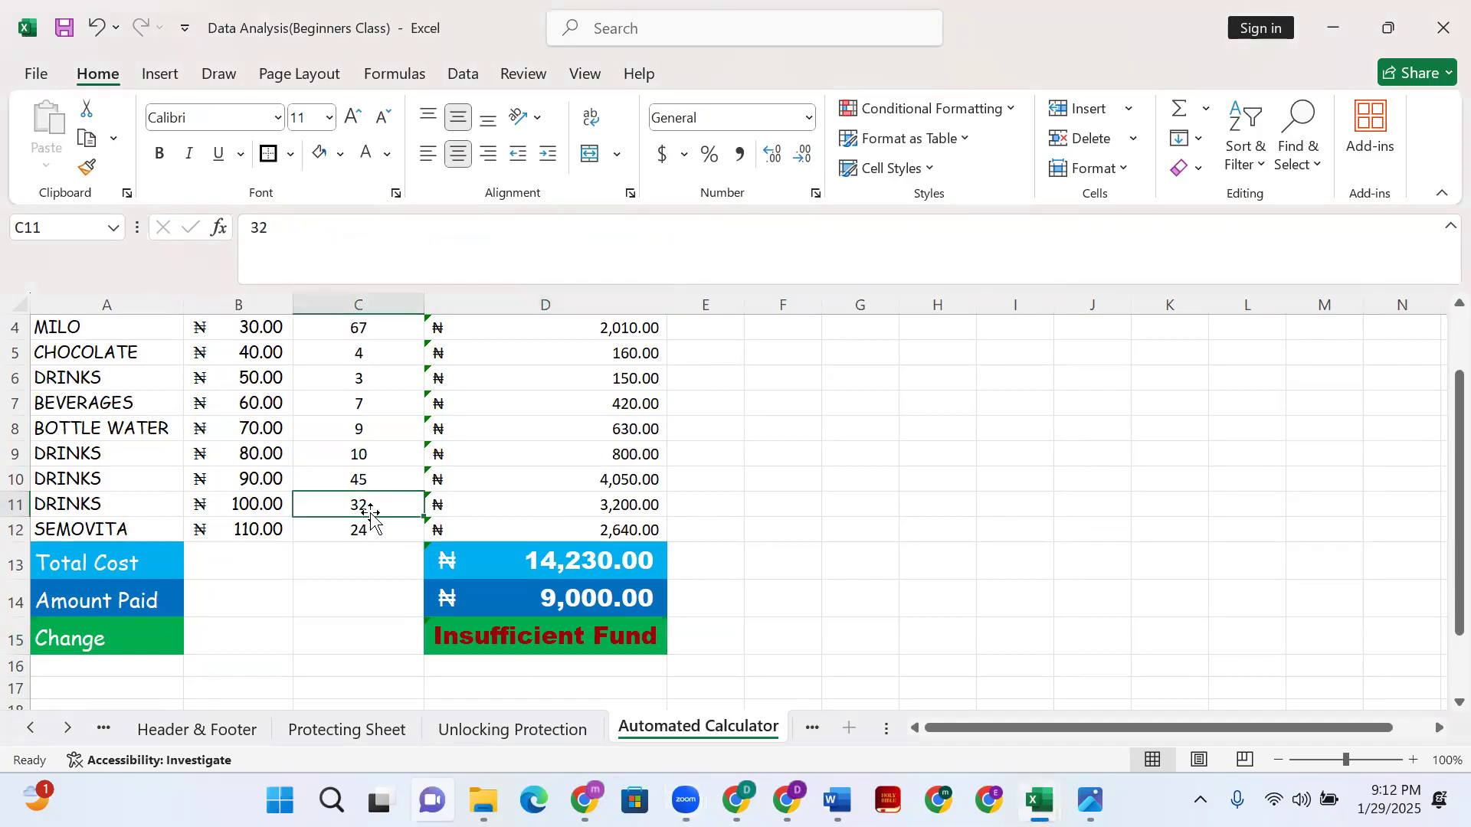
pyautogui.press('BackSpace')
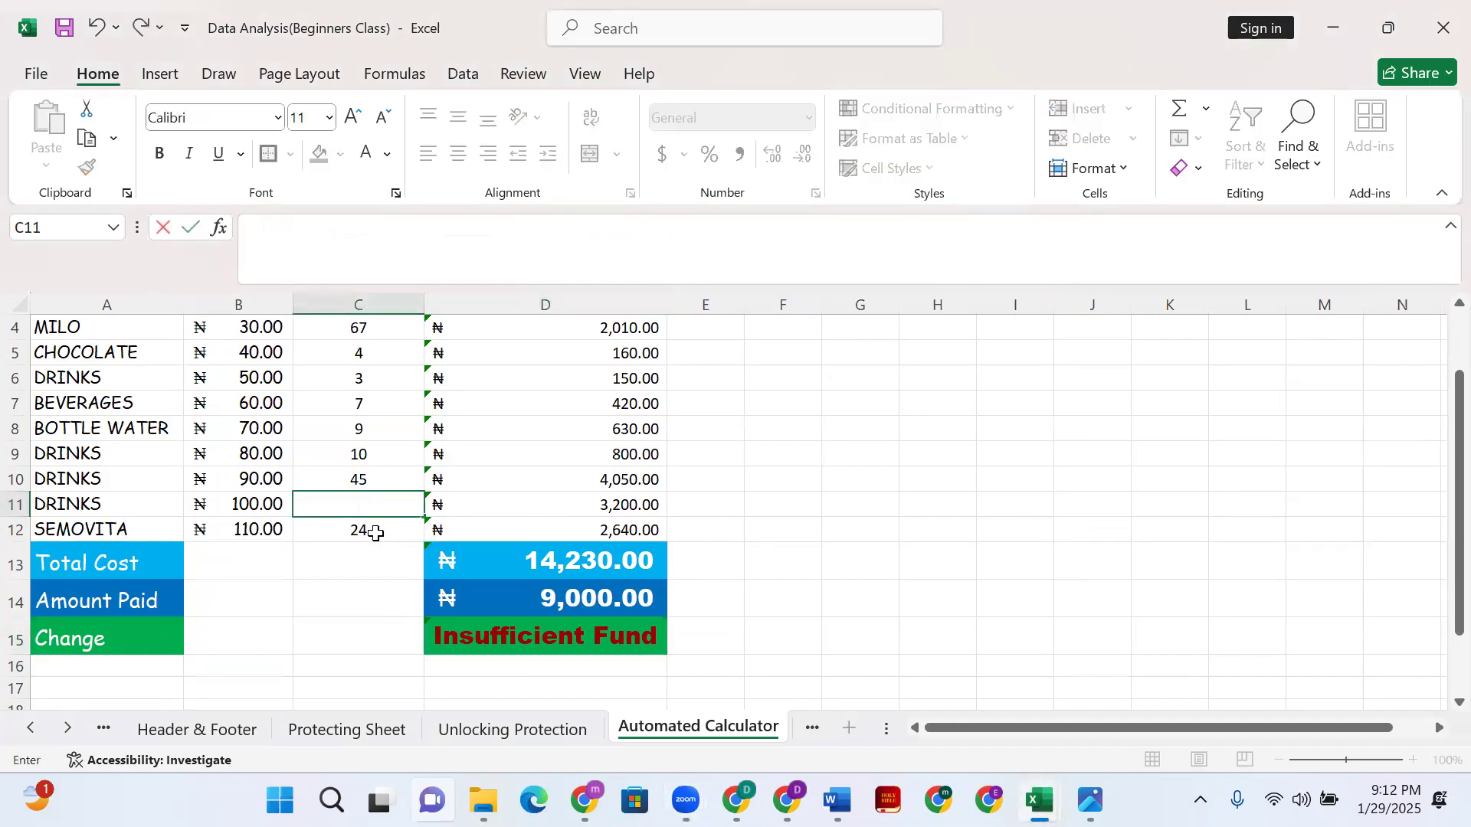
pyautogui.click(481, 509)
pyautogui.click(365, 530)
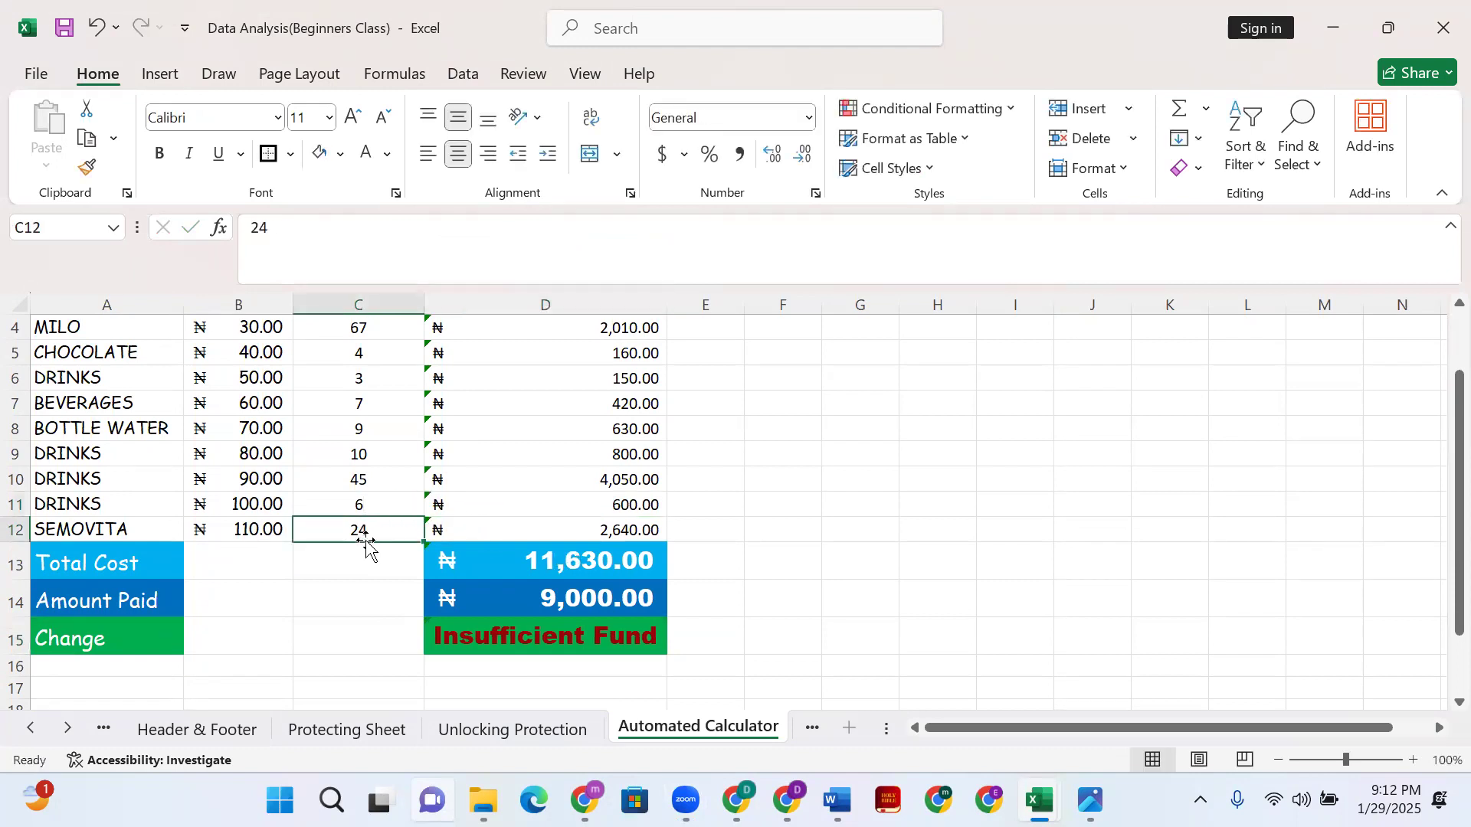
pyautogui.write('6')
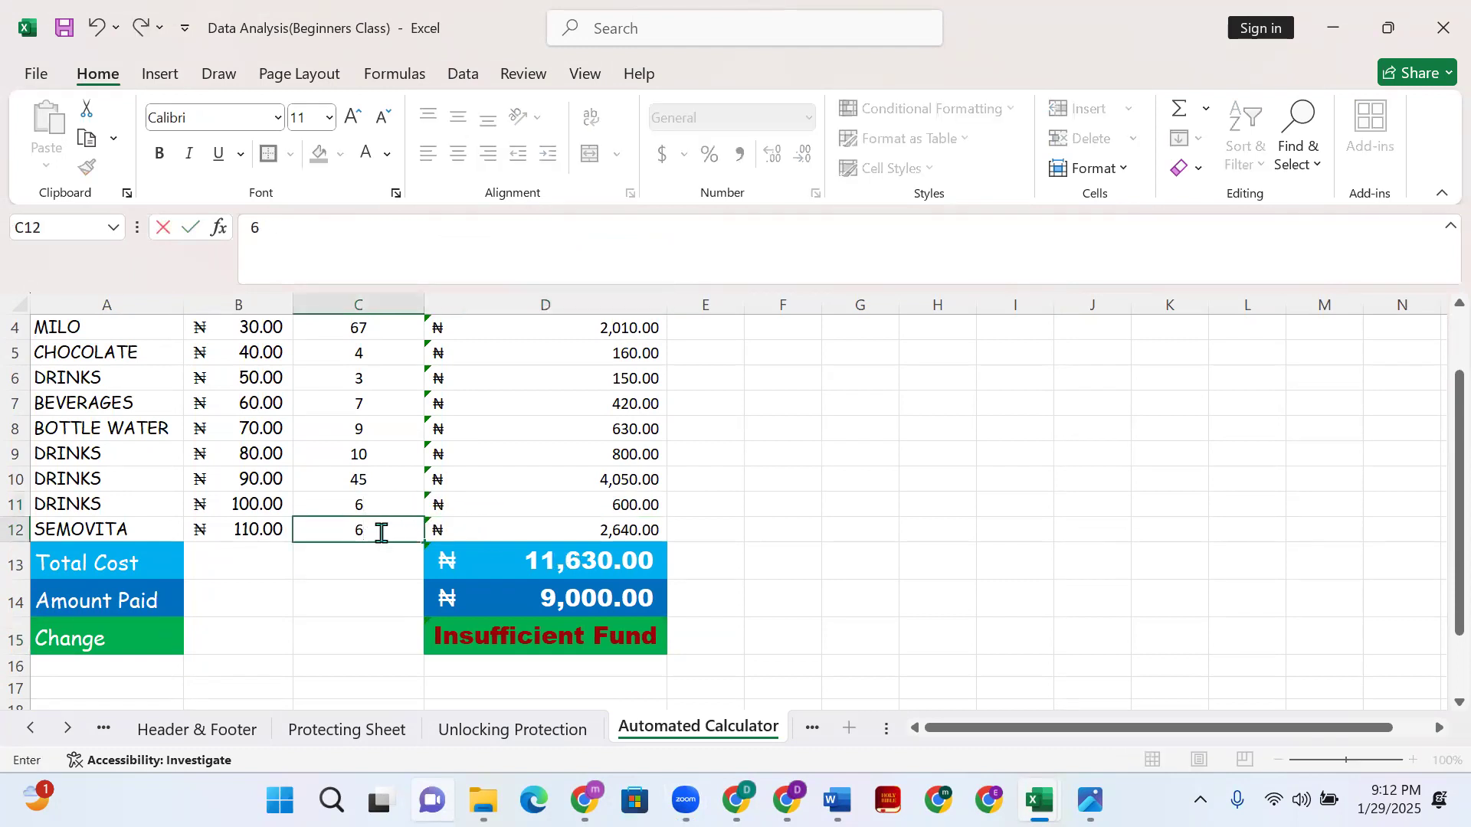
pyautogui.click(605, 527)
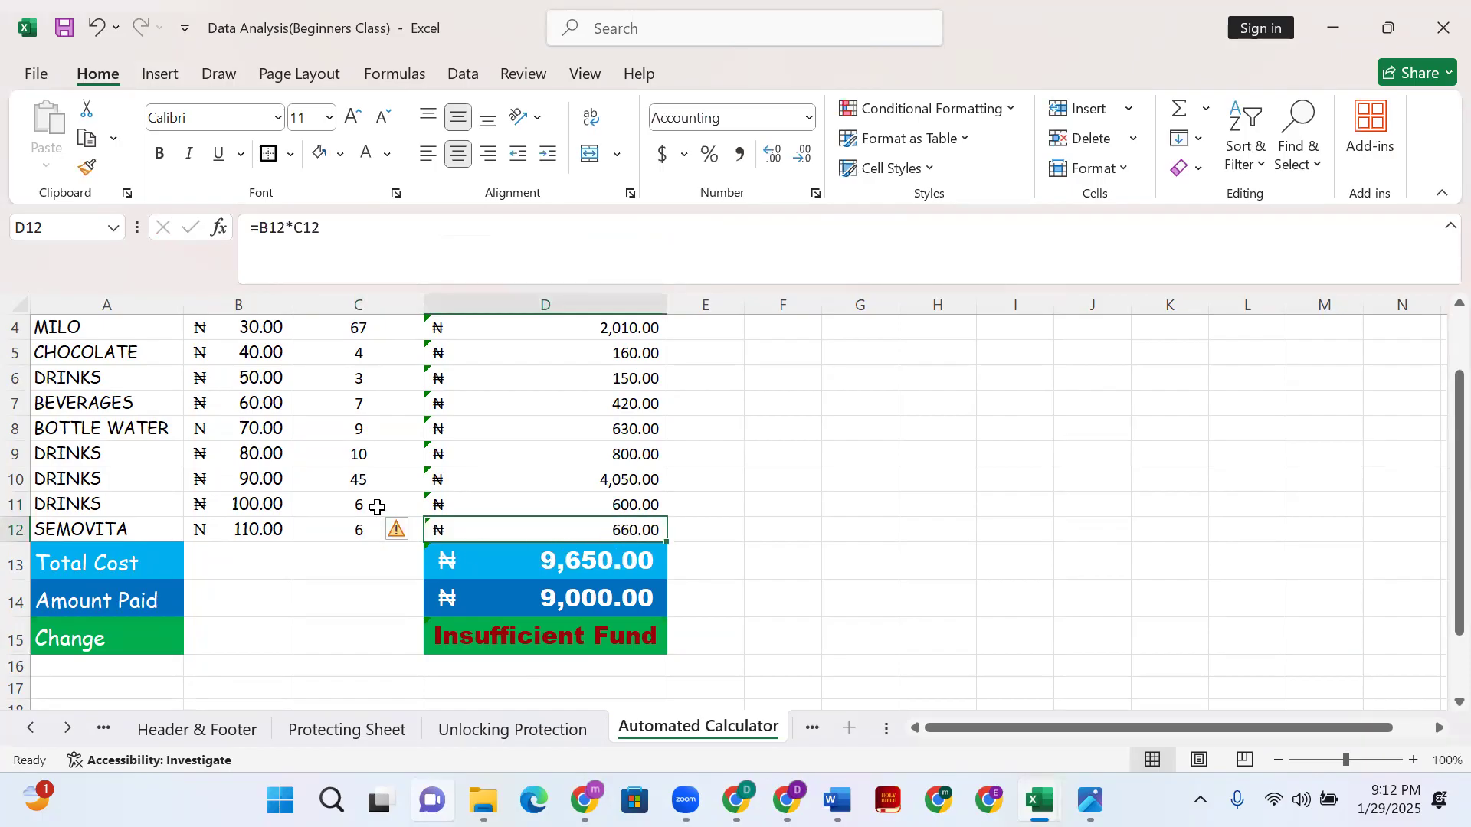
# - Set BOTTLE WATER and BUTTER quantities to 1 and BREAD to 6
pyautogui.scroll(1, 384, 499)
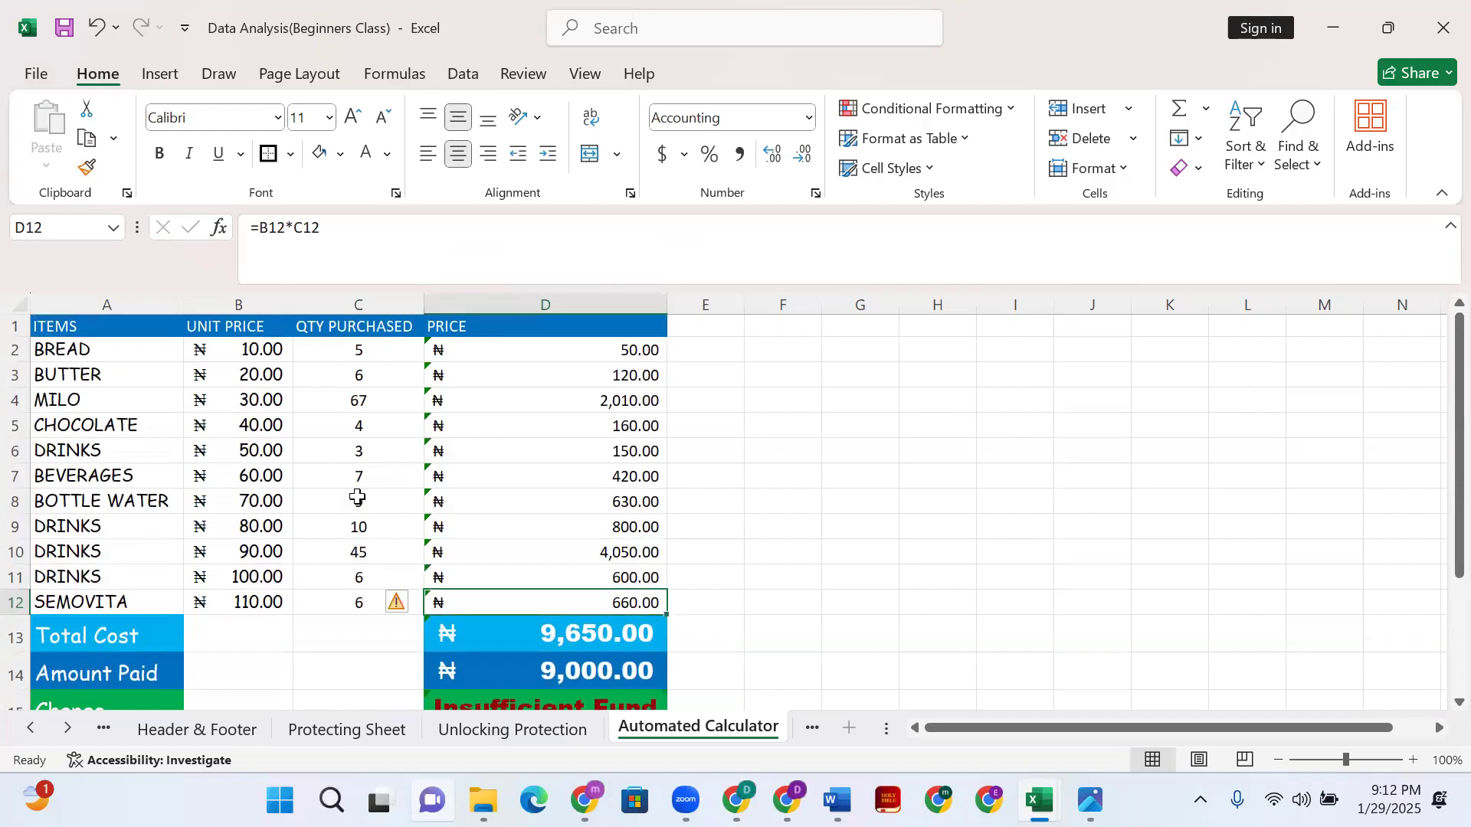
pyautogui.click(357, 498)
pyautogui.write('1')
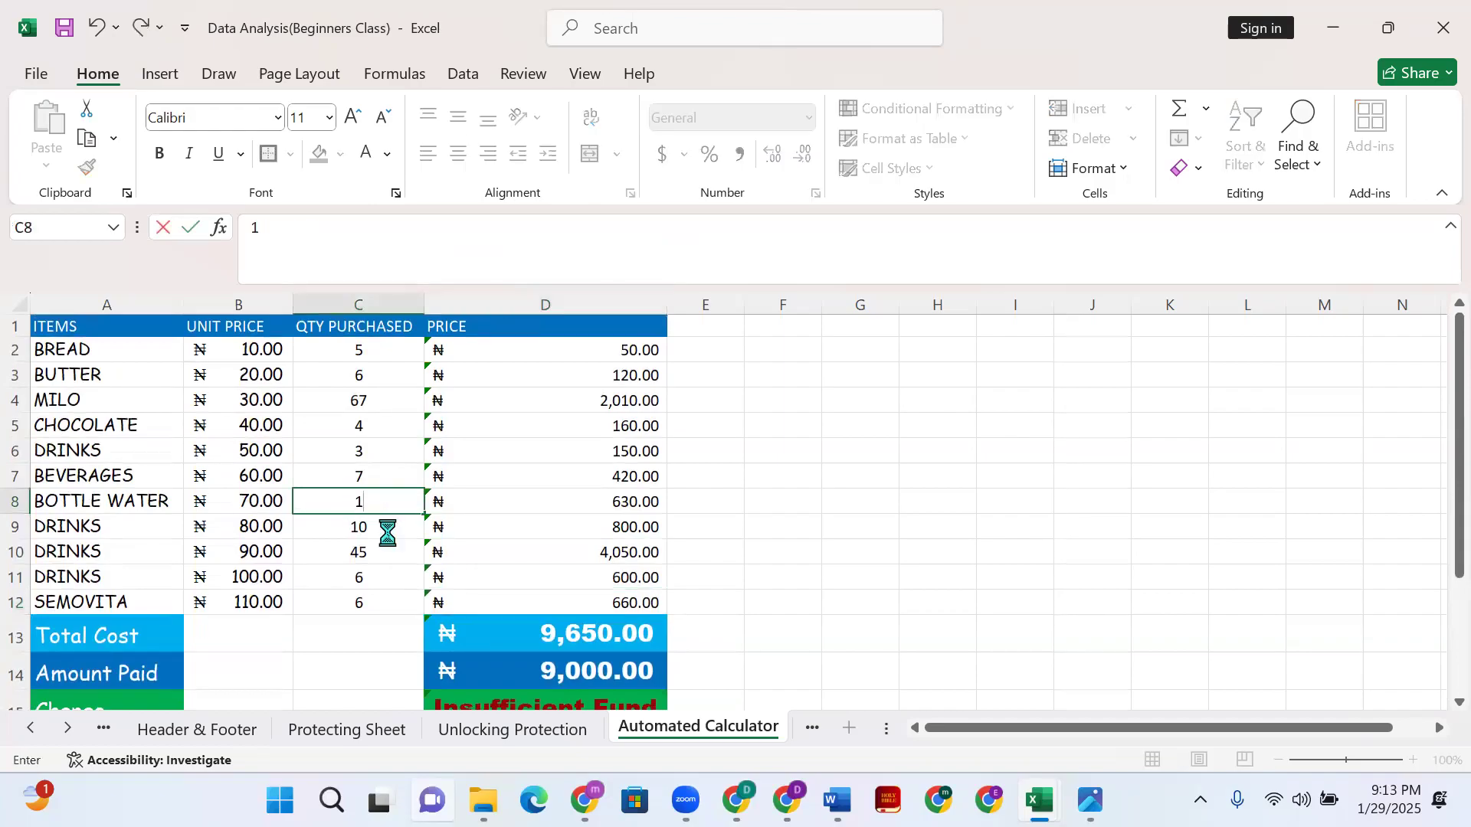
pyautogui.press('Return')
pyautogui.click(361, 377)
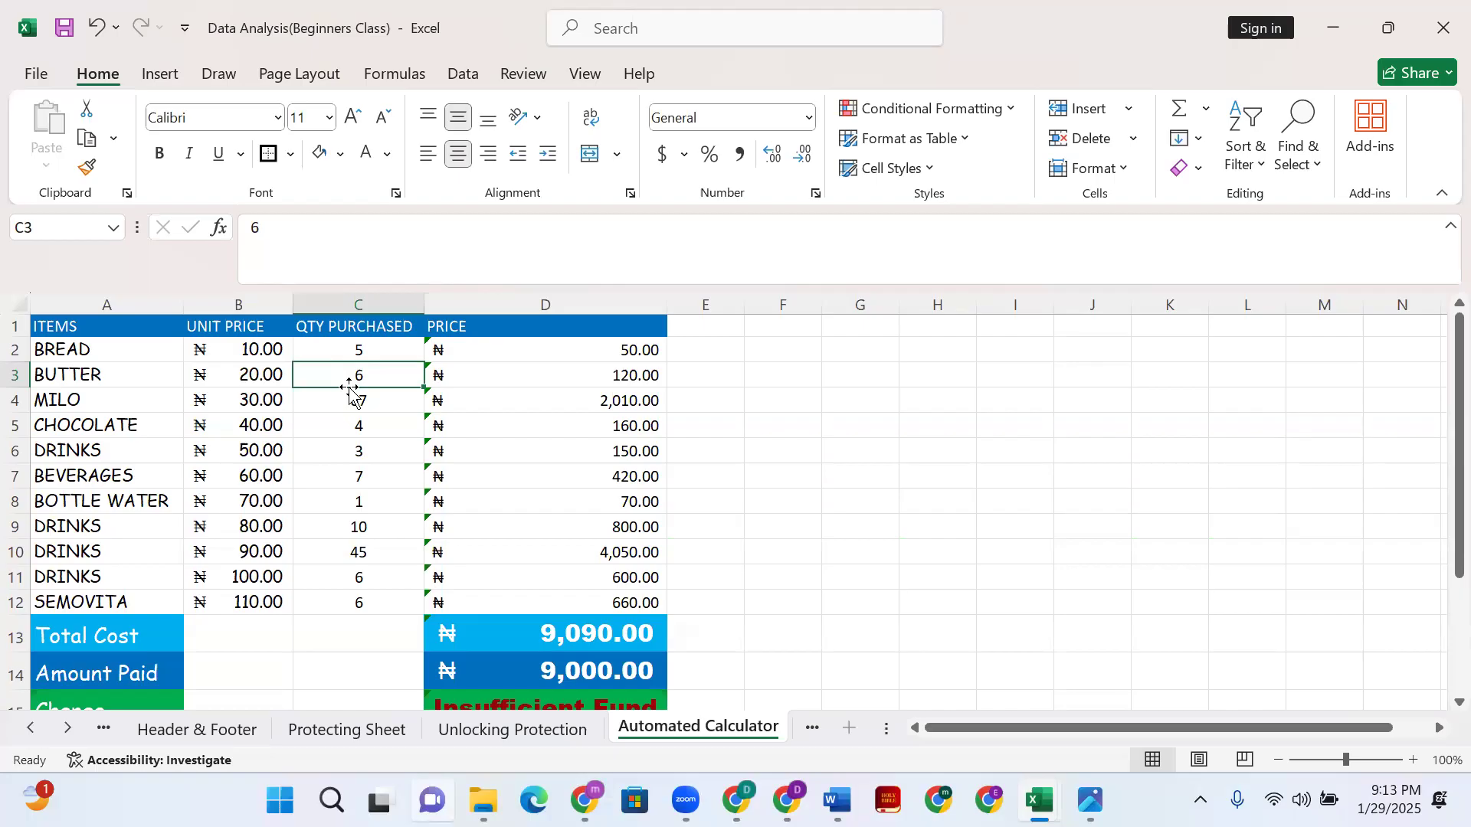
pyautogui.write('1')
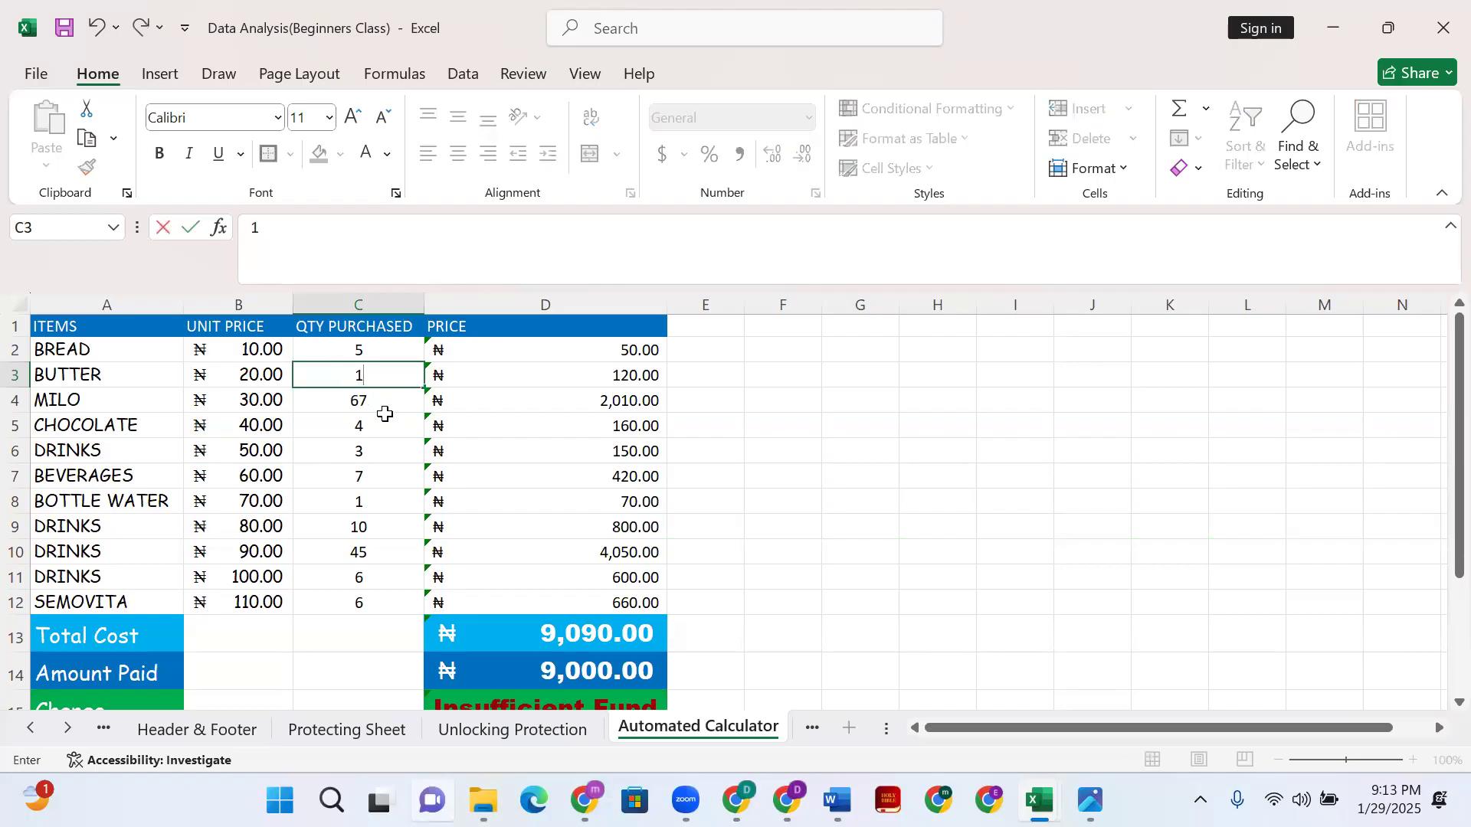
pyautogui.click(383, 418)
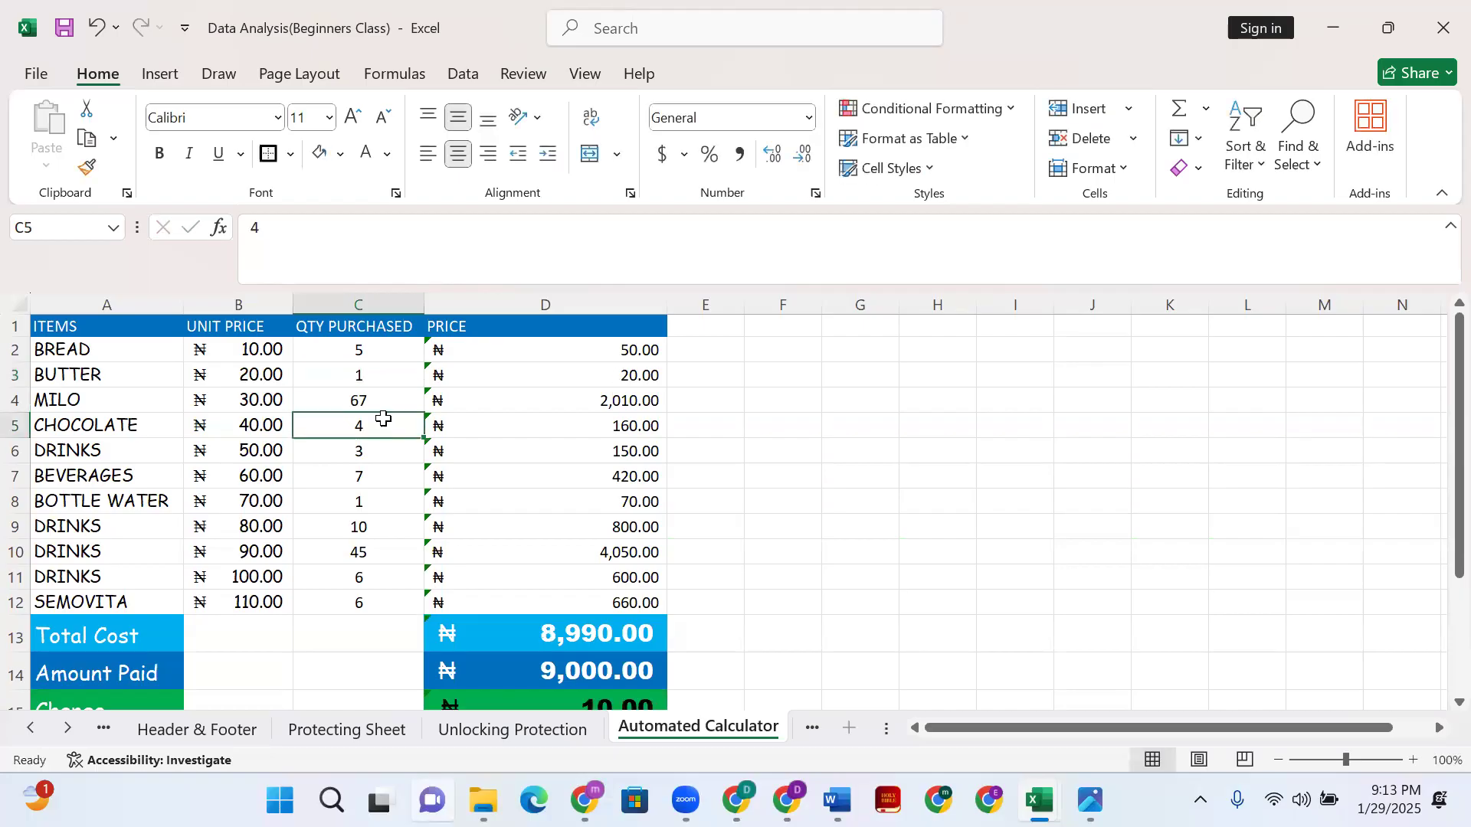
pyautogui.click(379, 351)
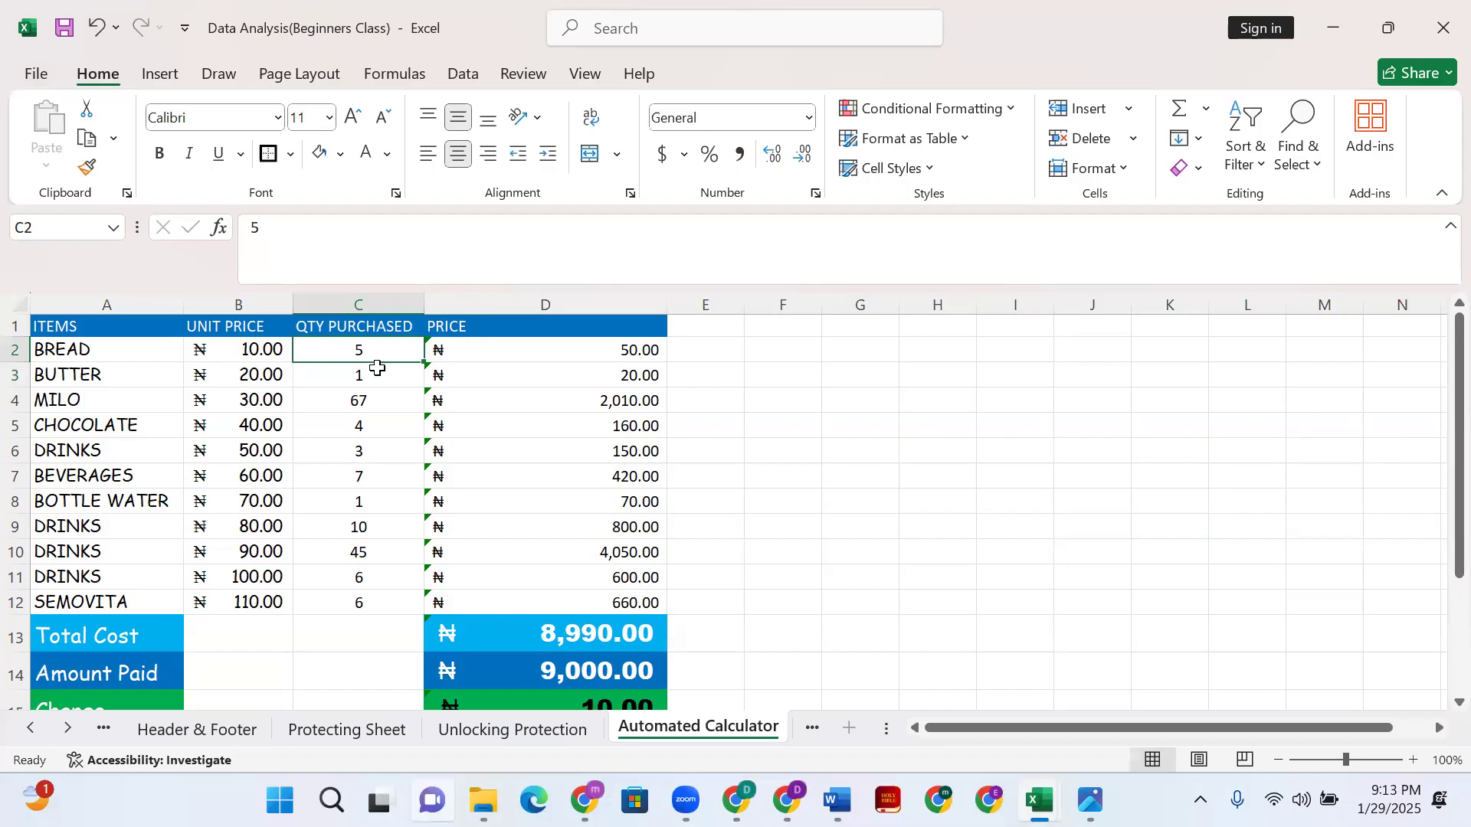
pyautogui.write('6')
pyautogui.click(469, 451)
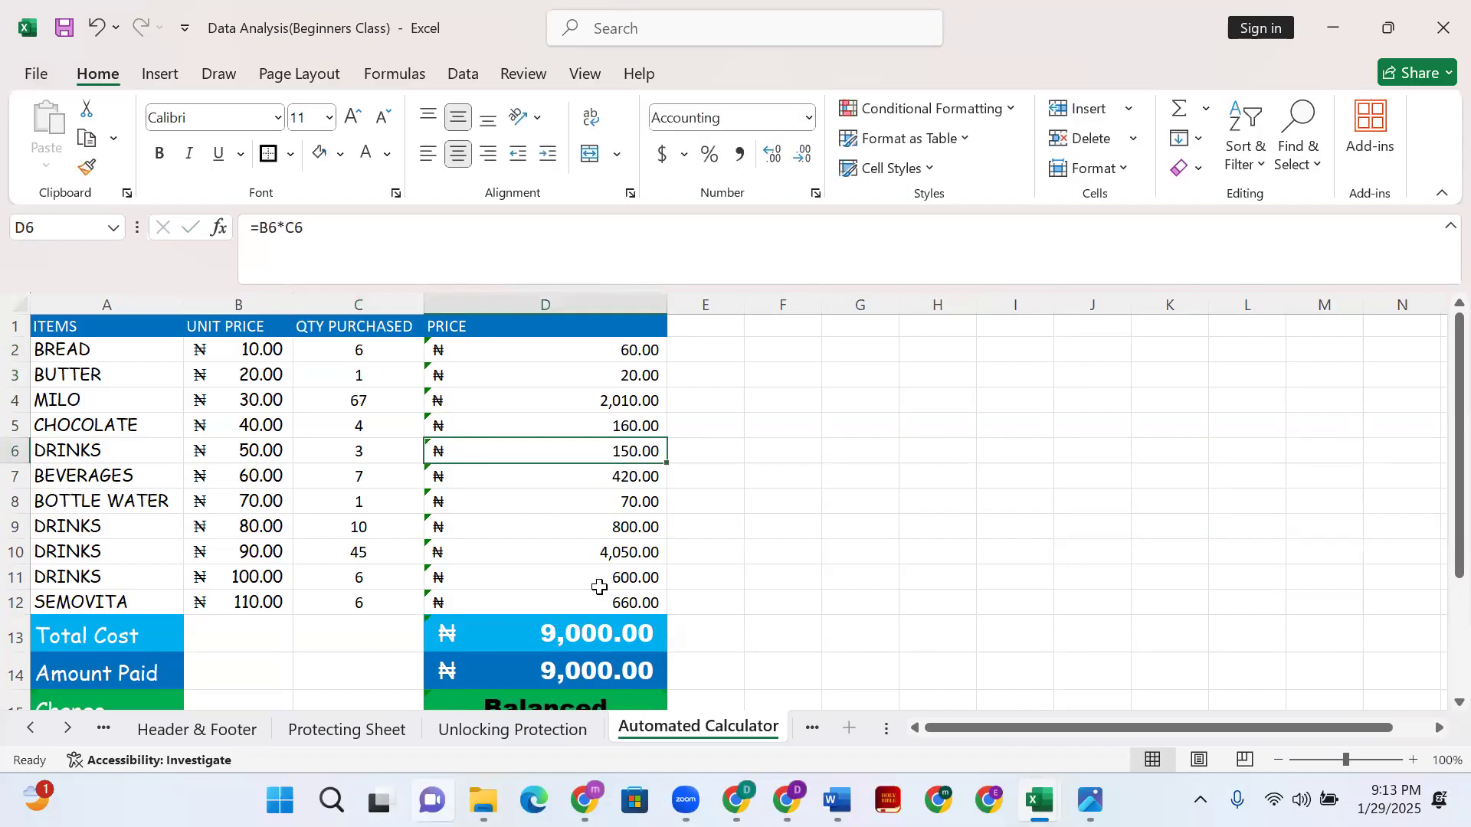
pyautogui.scroll(-1, 600, 587)
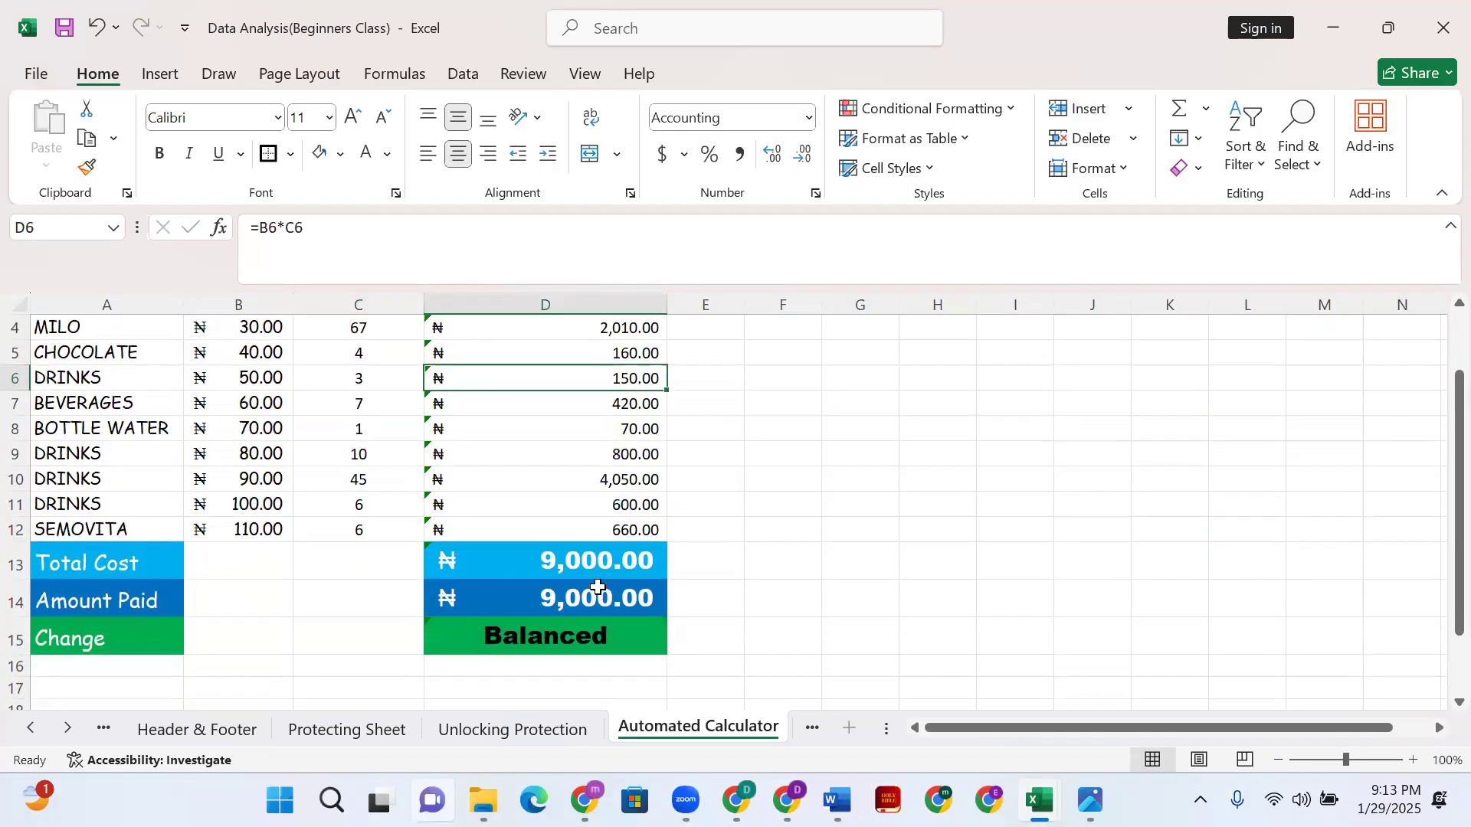
# - Change the quantity in C10 from 45 to 6, dismissing the spell-check message
pyautogui.click(558, 628)
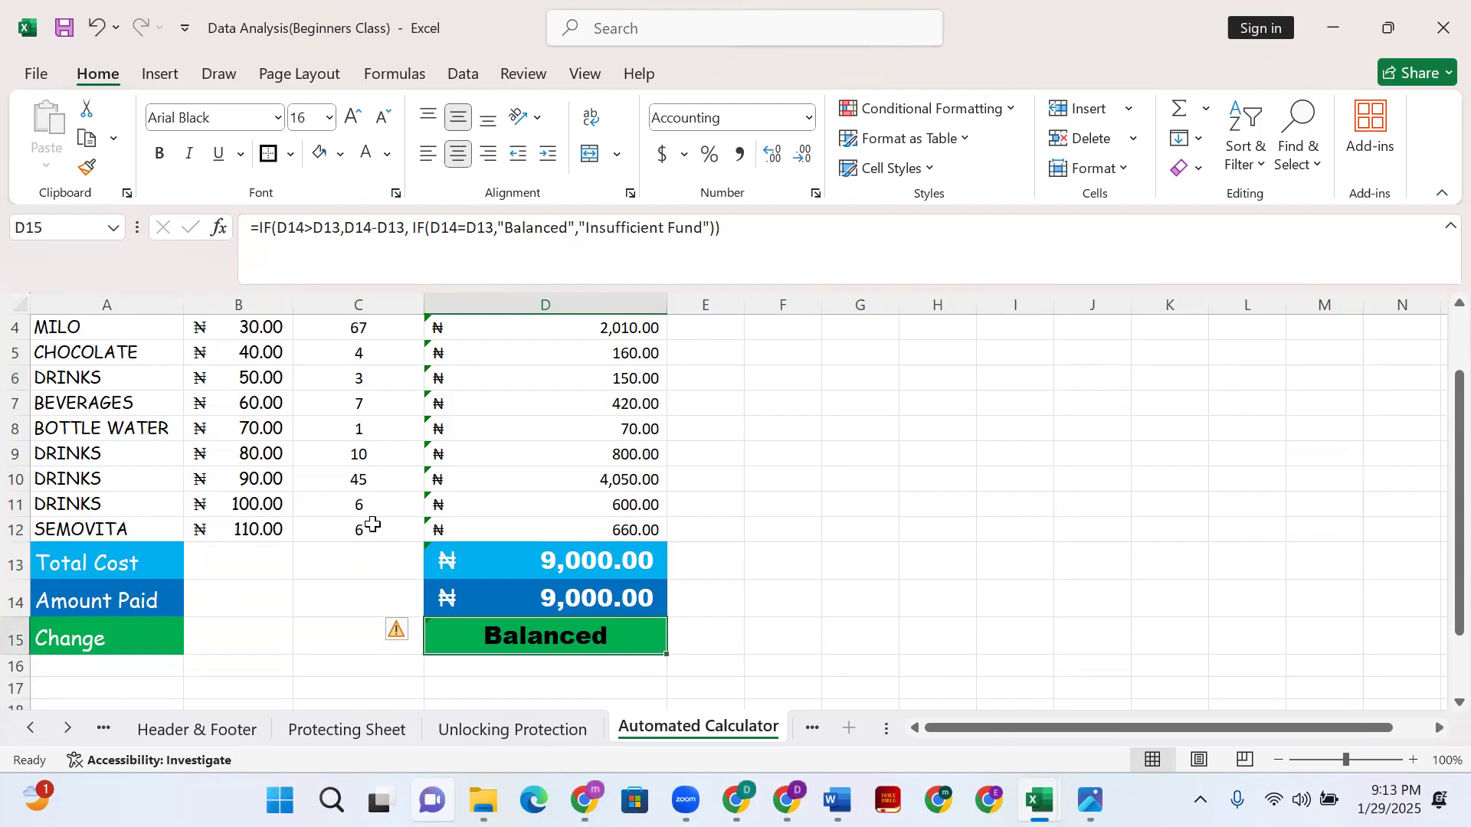
pyautogui.click(374, 484)
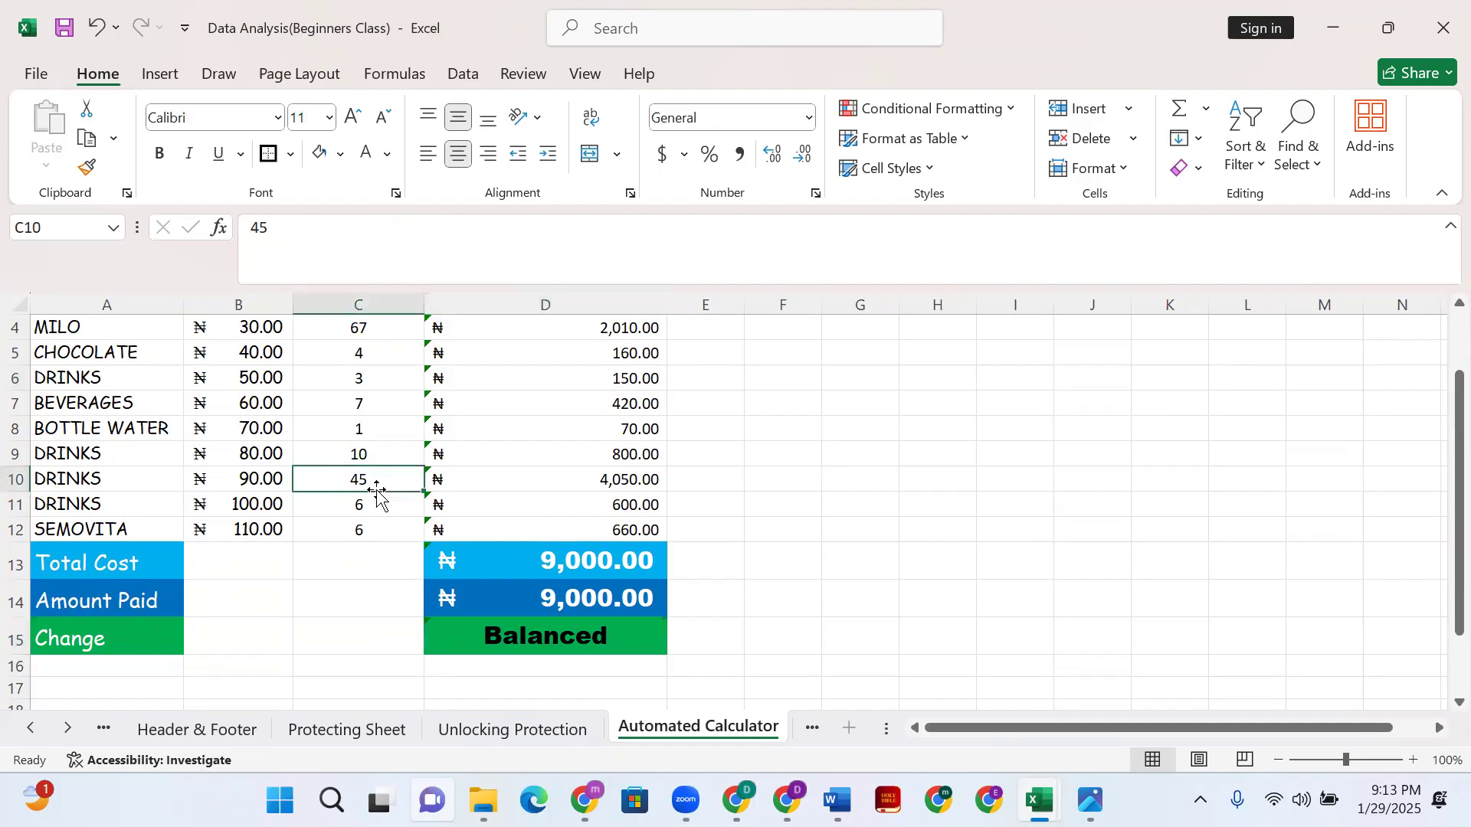
pyautogui.write('6')
pyautogui.press('F7')
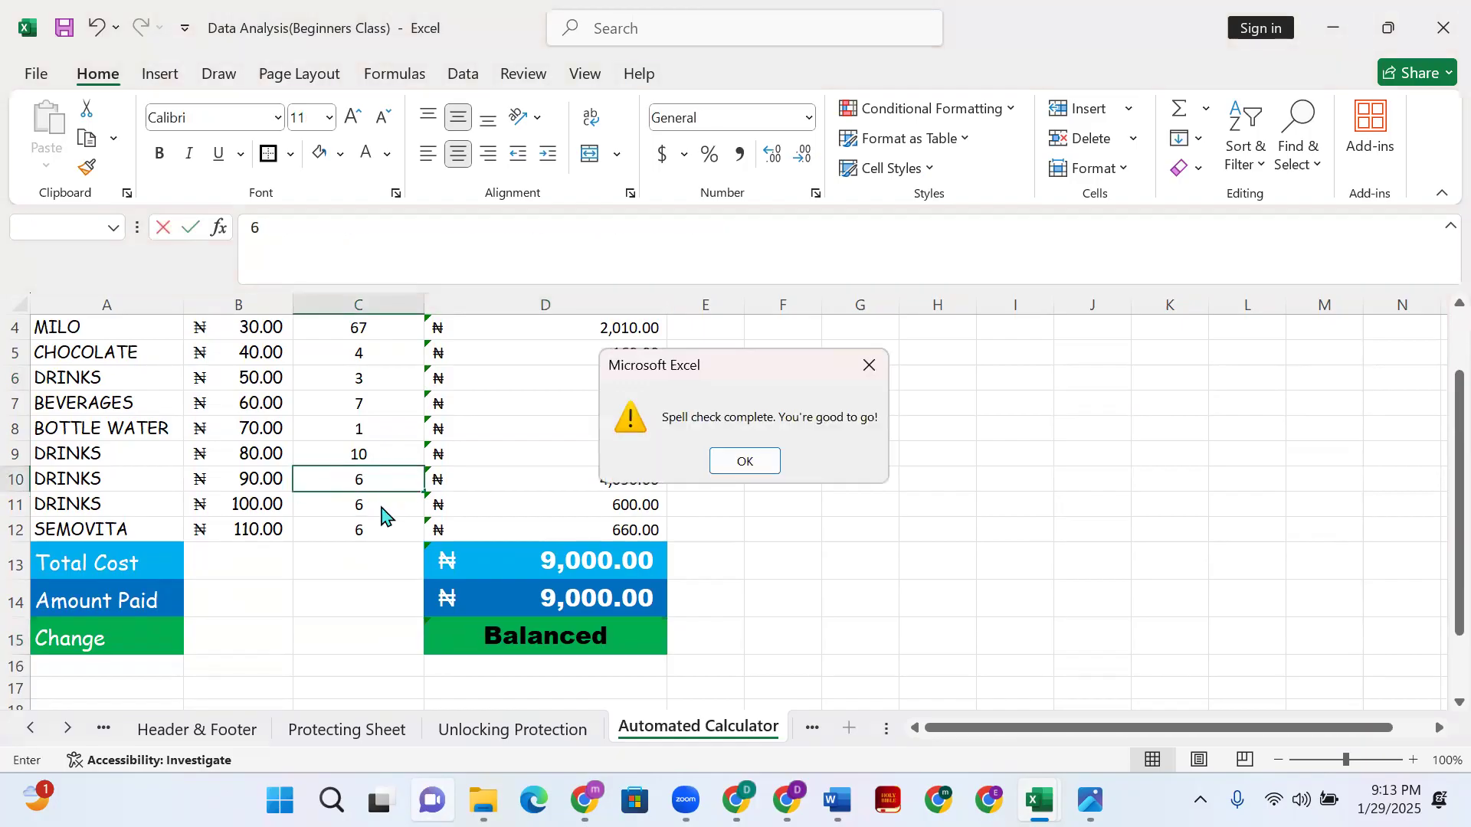
pyautogui.click(743, 461)
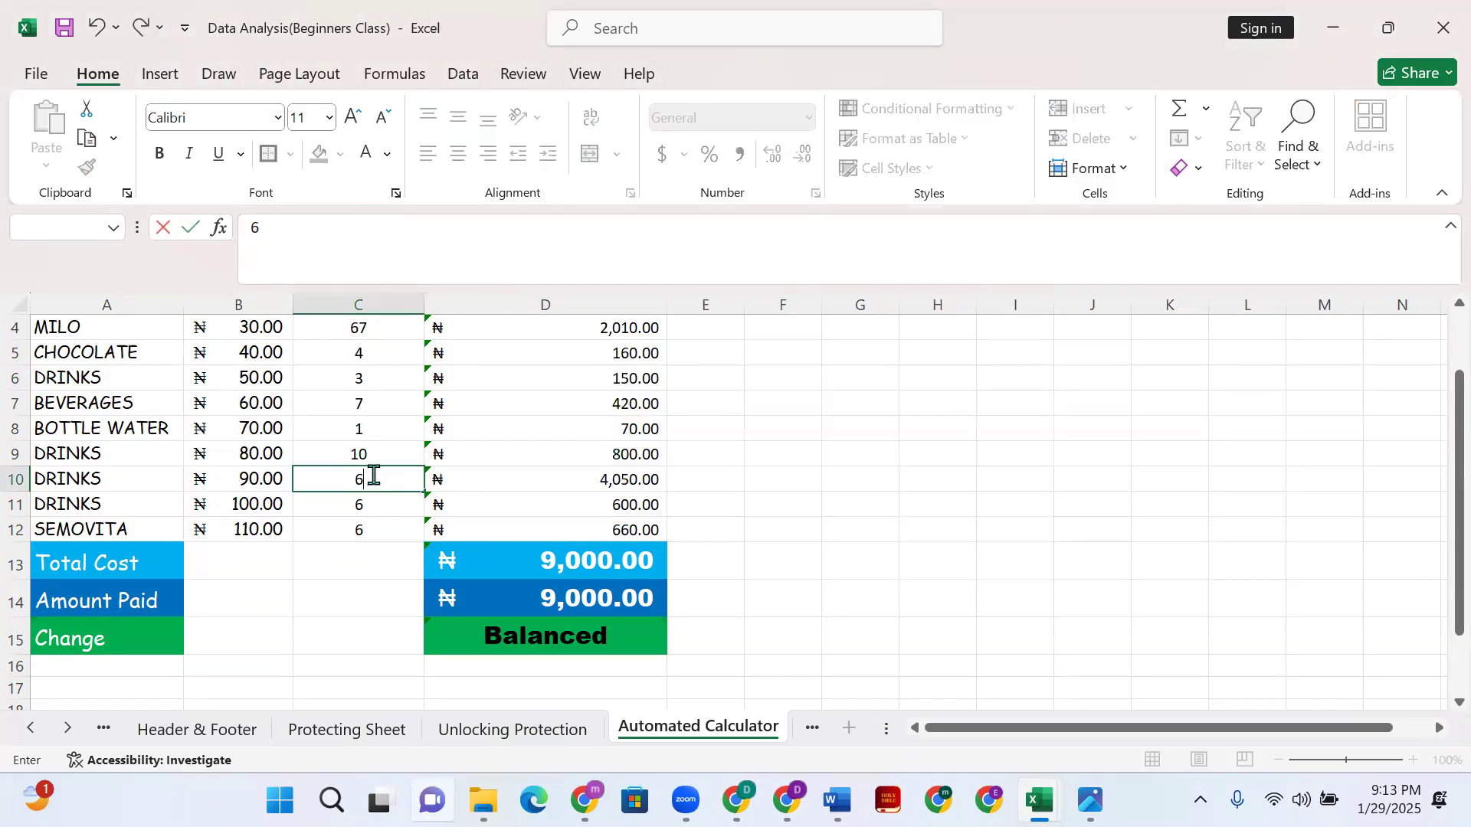
pyautogui.click(378, 506)
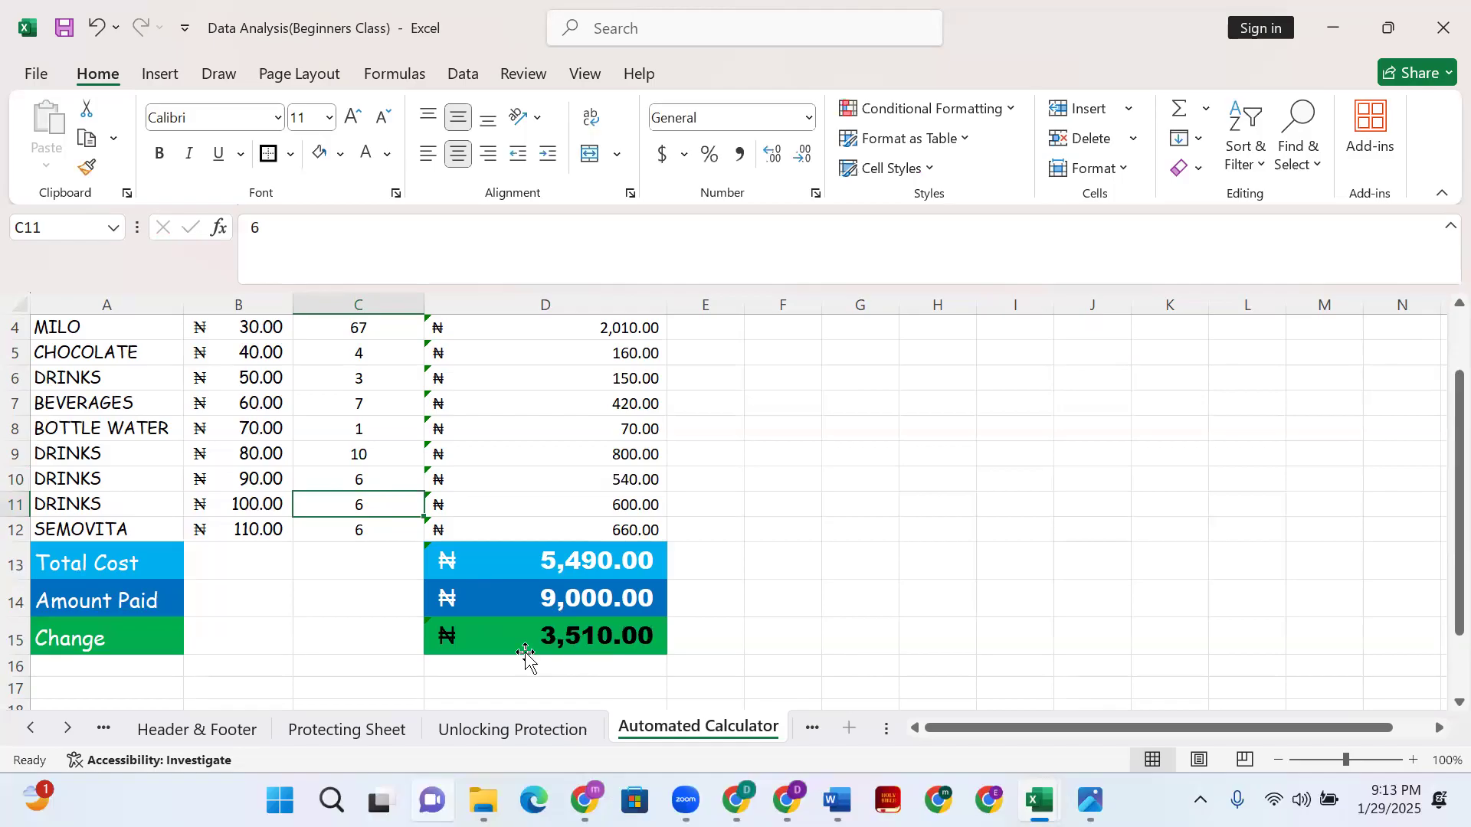
# - Select the Change cell D15 to review its nested IF formula
pyautogui.click(575, 639)
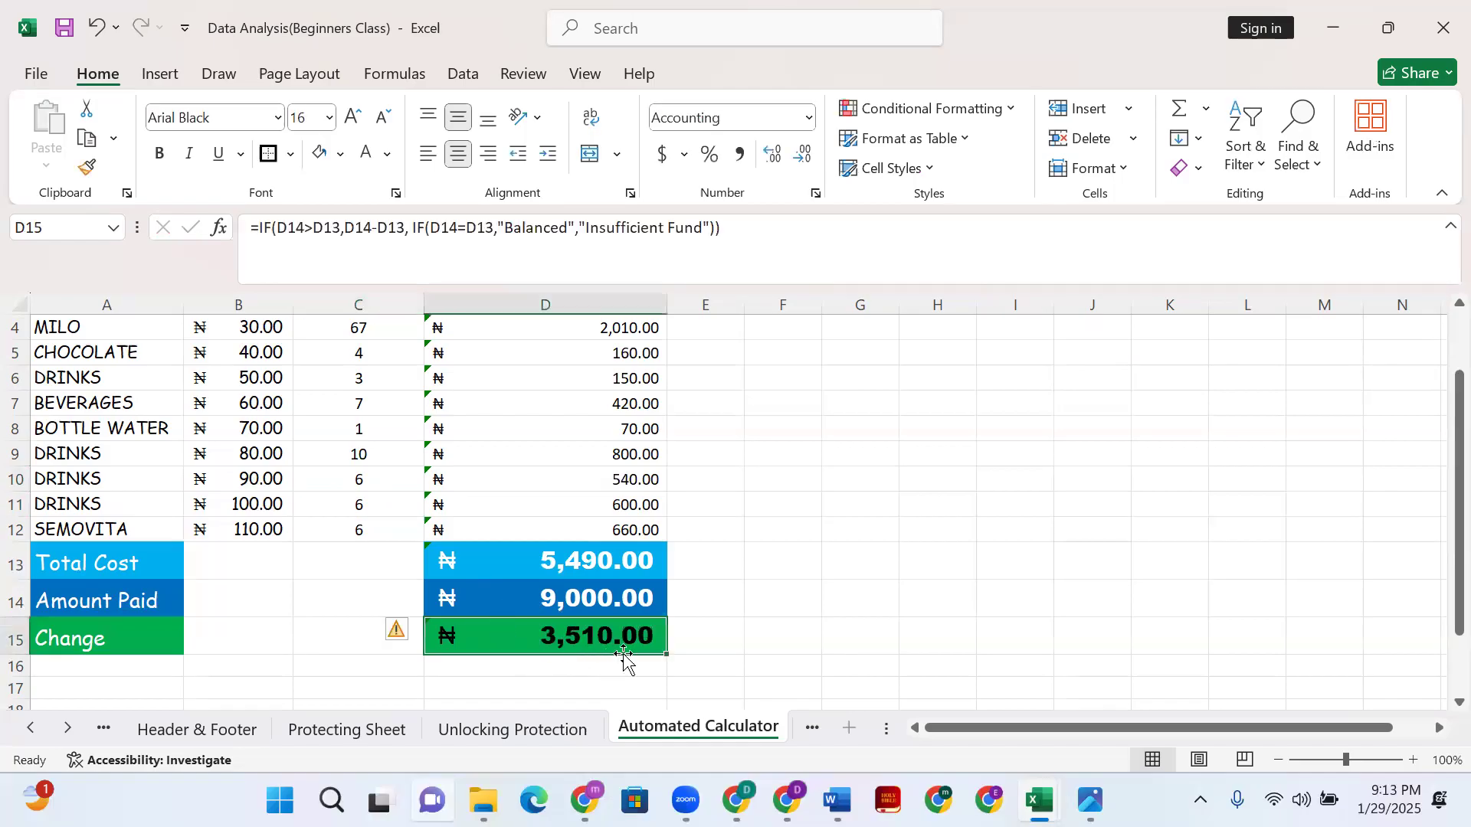
pyautogui.scroll(-2, 663, 702)
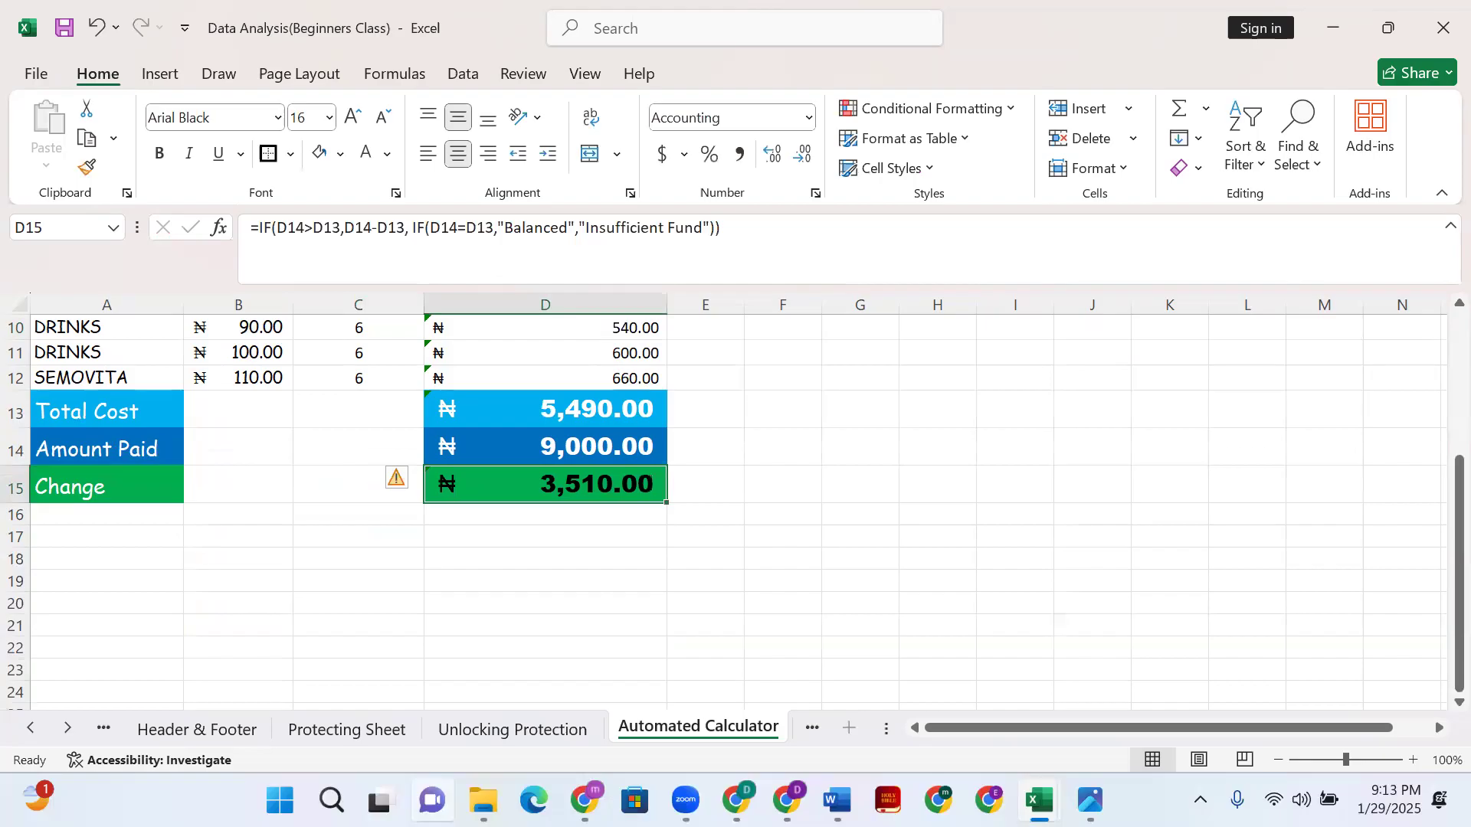
pyautogui.scroll(3, 559, 485)
pyautogui.scroll(-3, 559, 484)
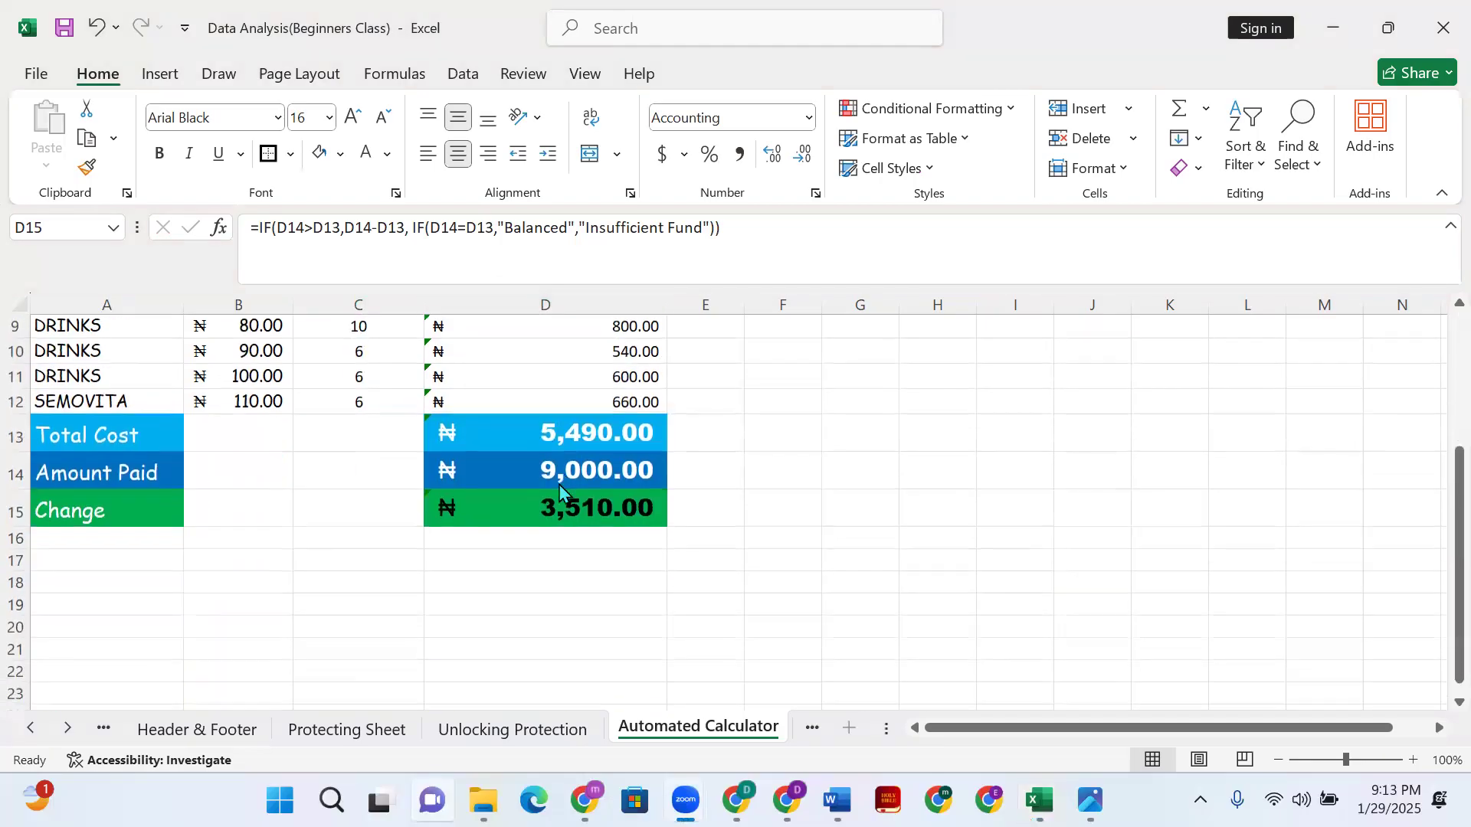
pyautogui.scroll(3, 563, 487)
pyautogui.scroll(1, 571, 491)
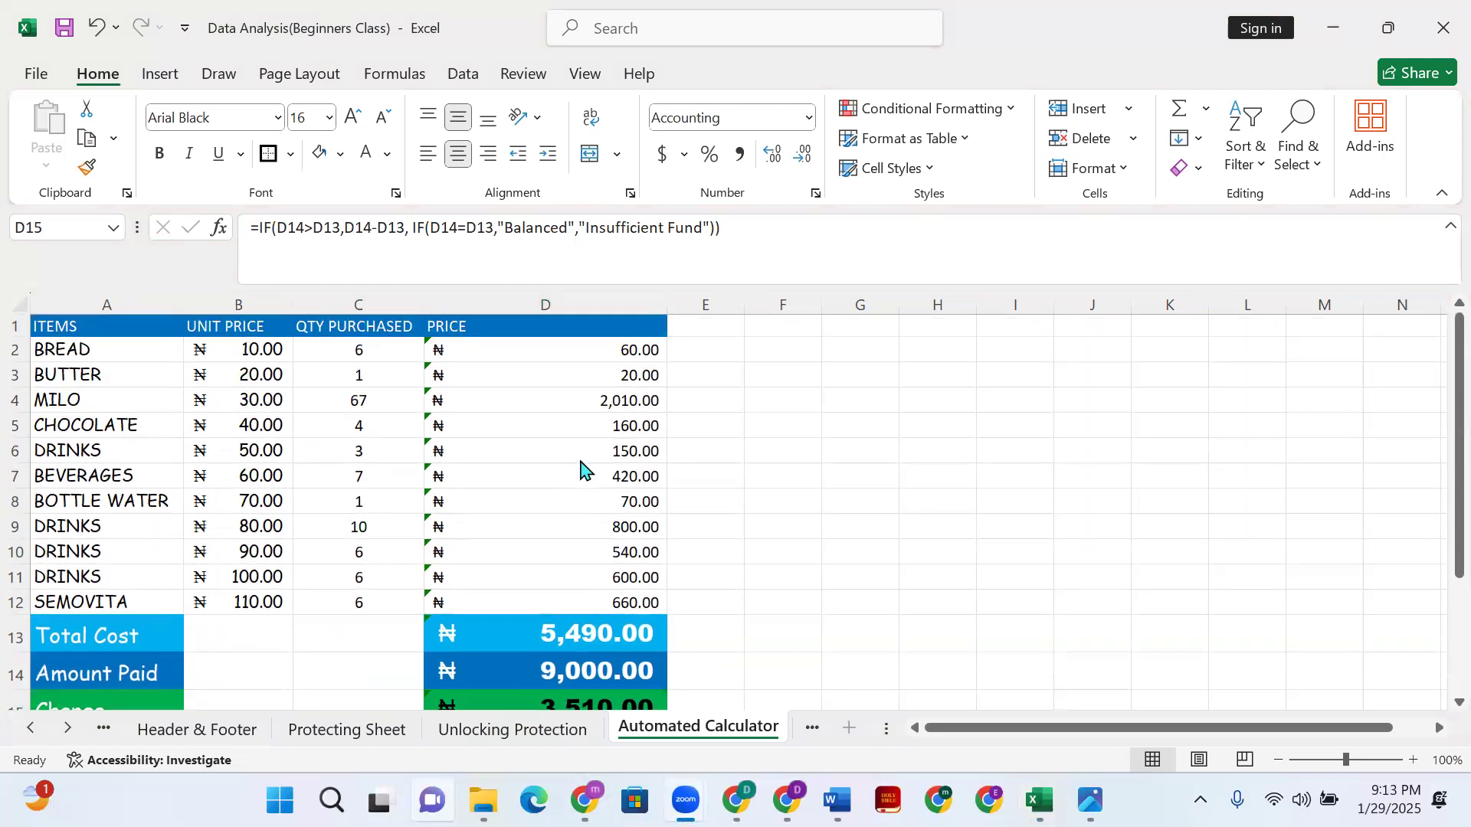
pyautogui.scroll(-2, 584, 471)
pyautogui.click(589, 563)
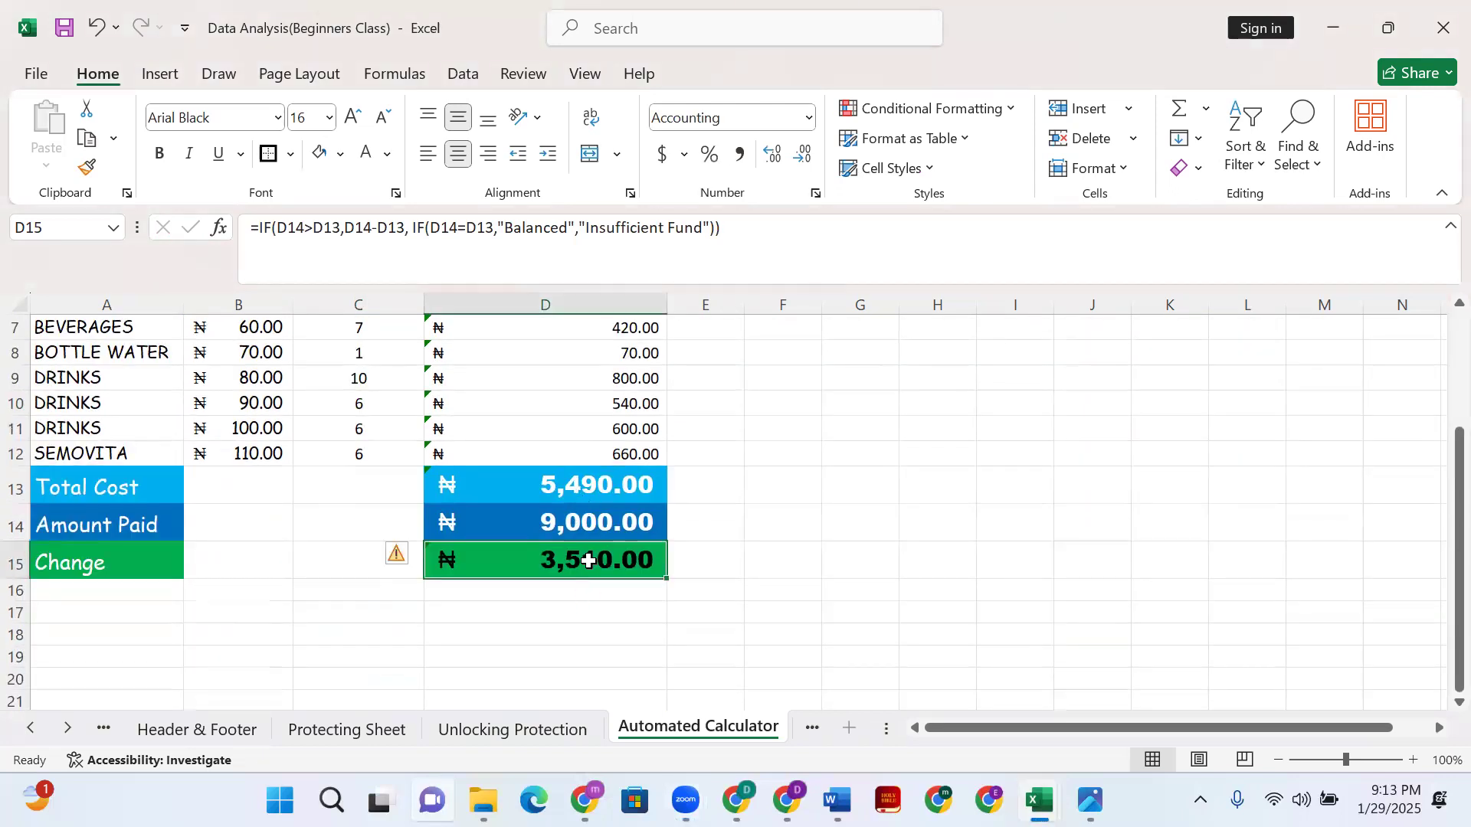
# - Review D15's Data Validation settings, trying Custom before keeping Any value and confirming
pyautogui.click(460, 76)
pyautogui.click(1013, 170)
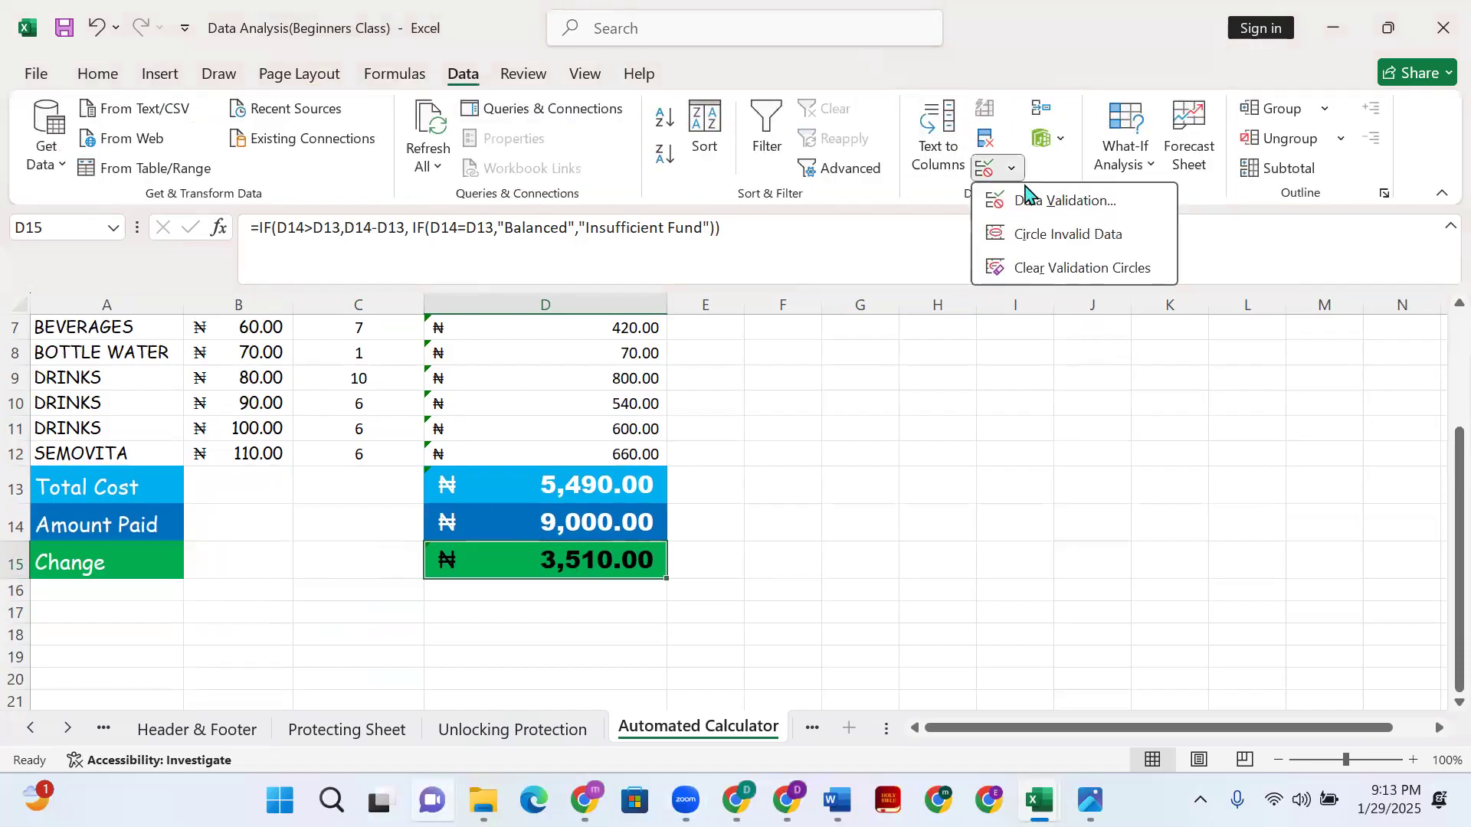
pyautogui.click(1043, 202)
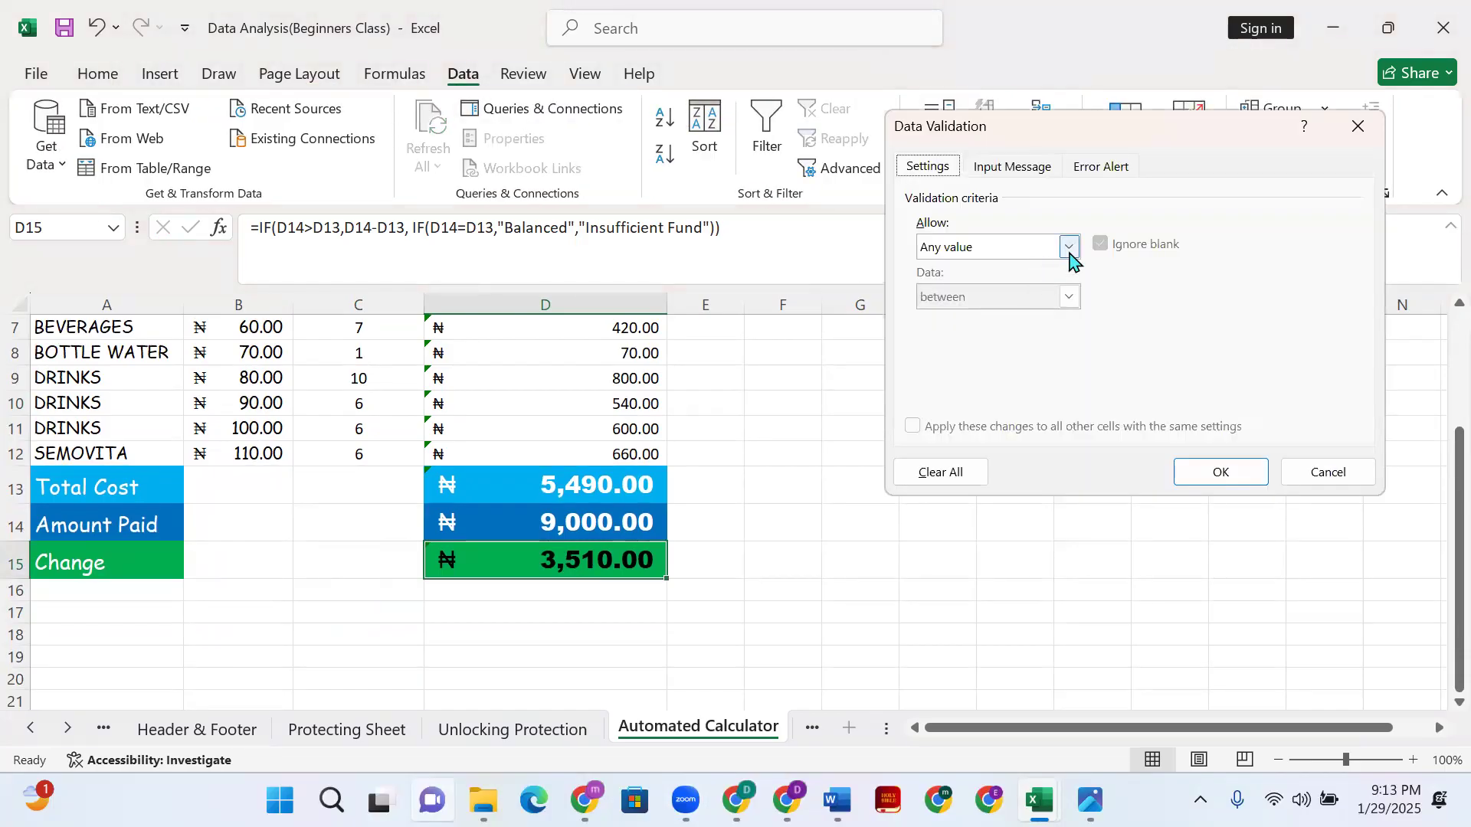
pyautogui.click(1070, 251)
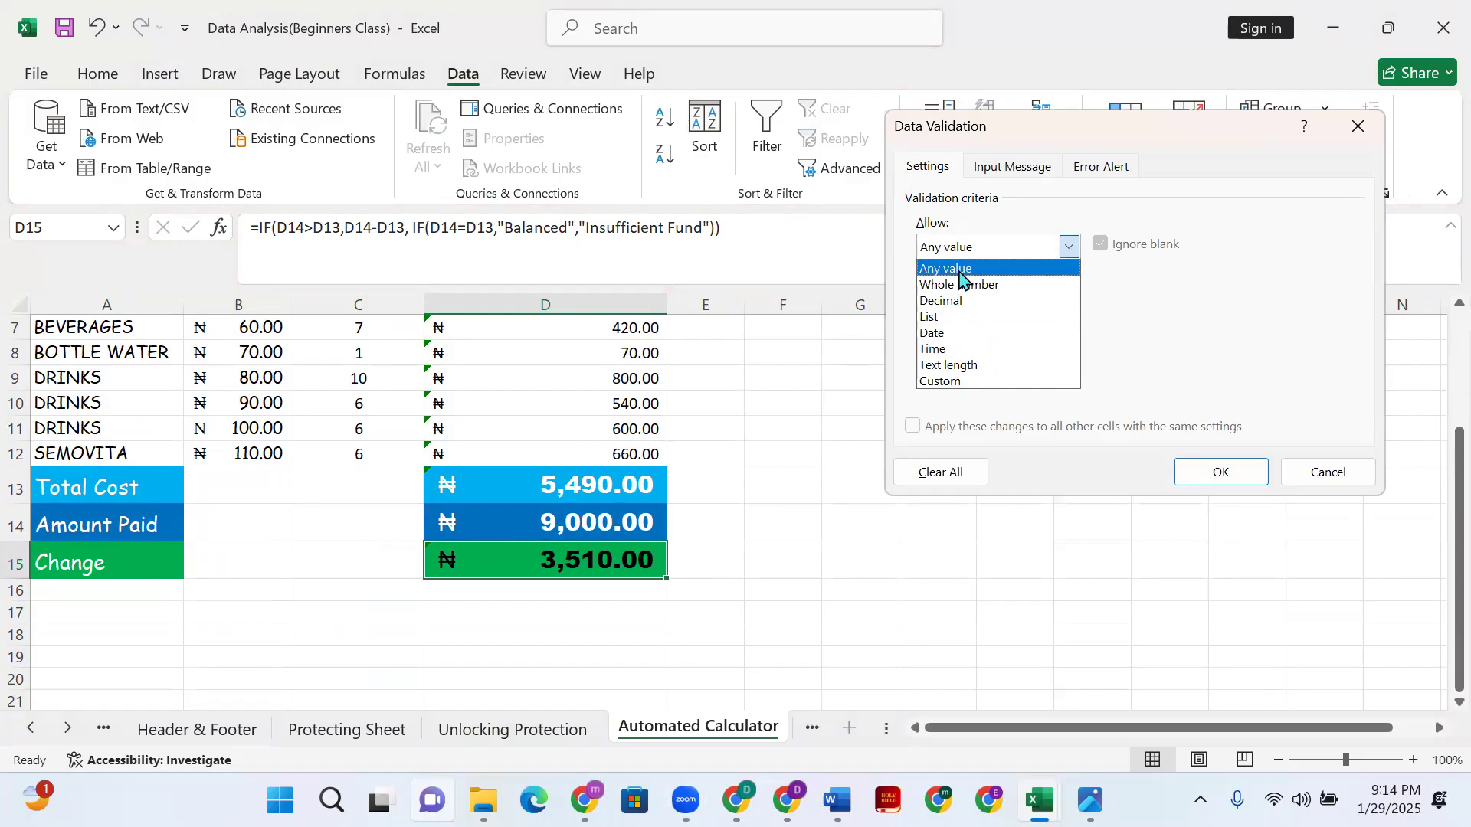
pyautogui.click(972, 382)
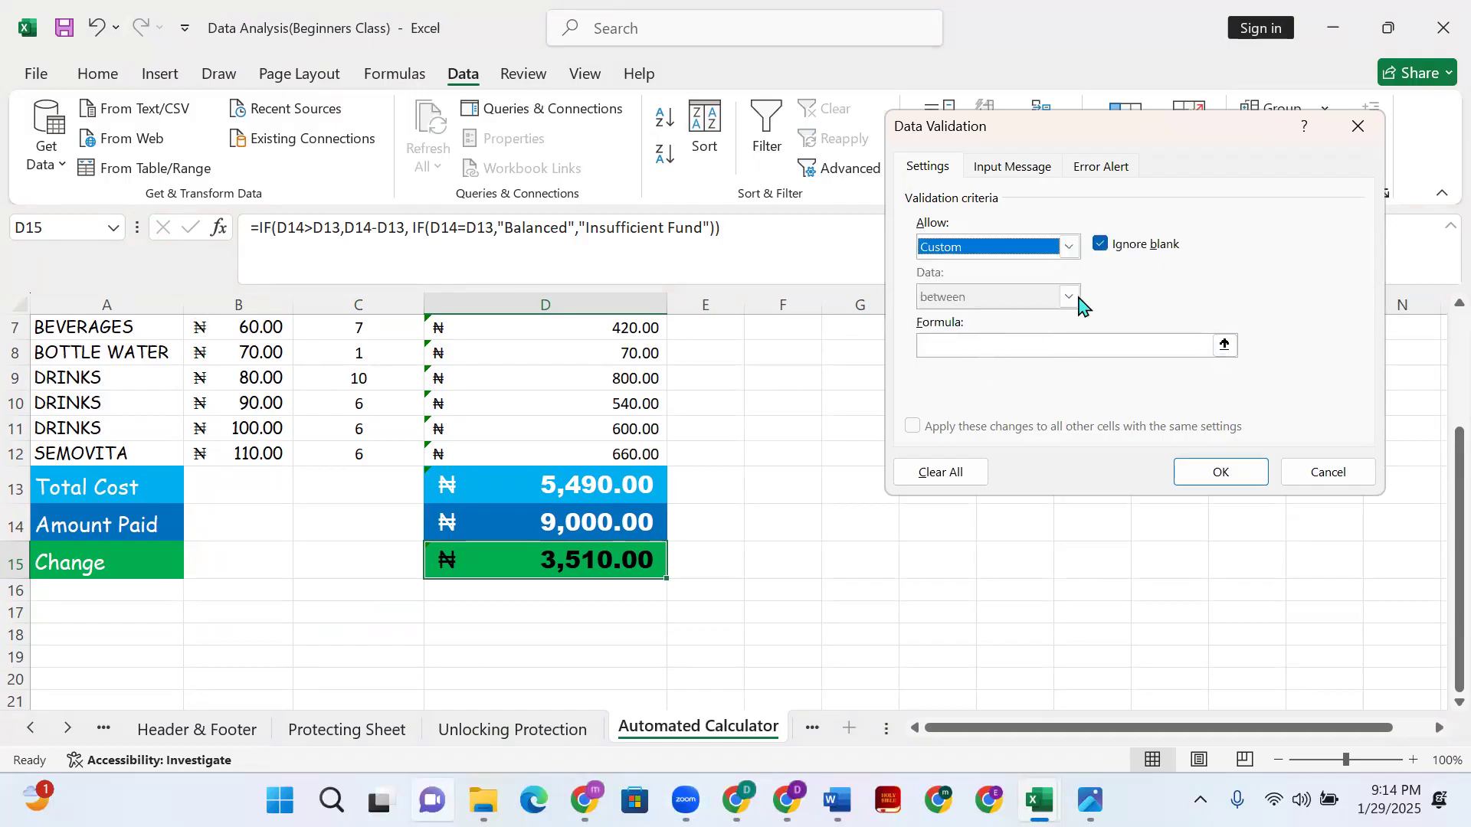
pyautogui.click(1081, 338)
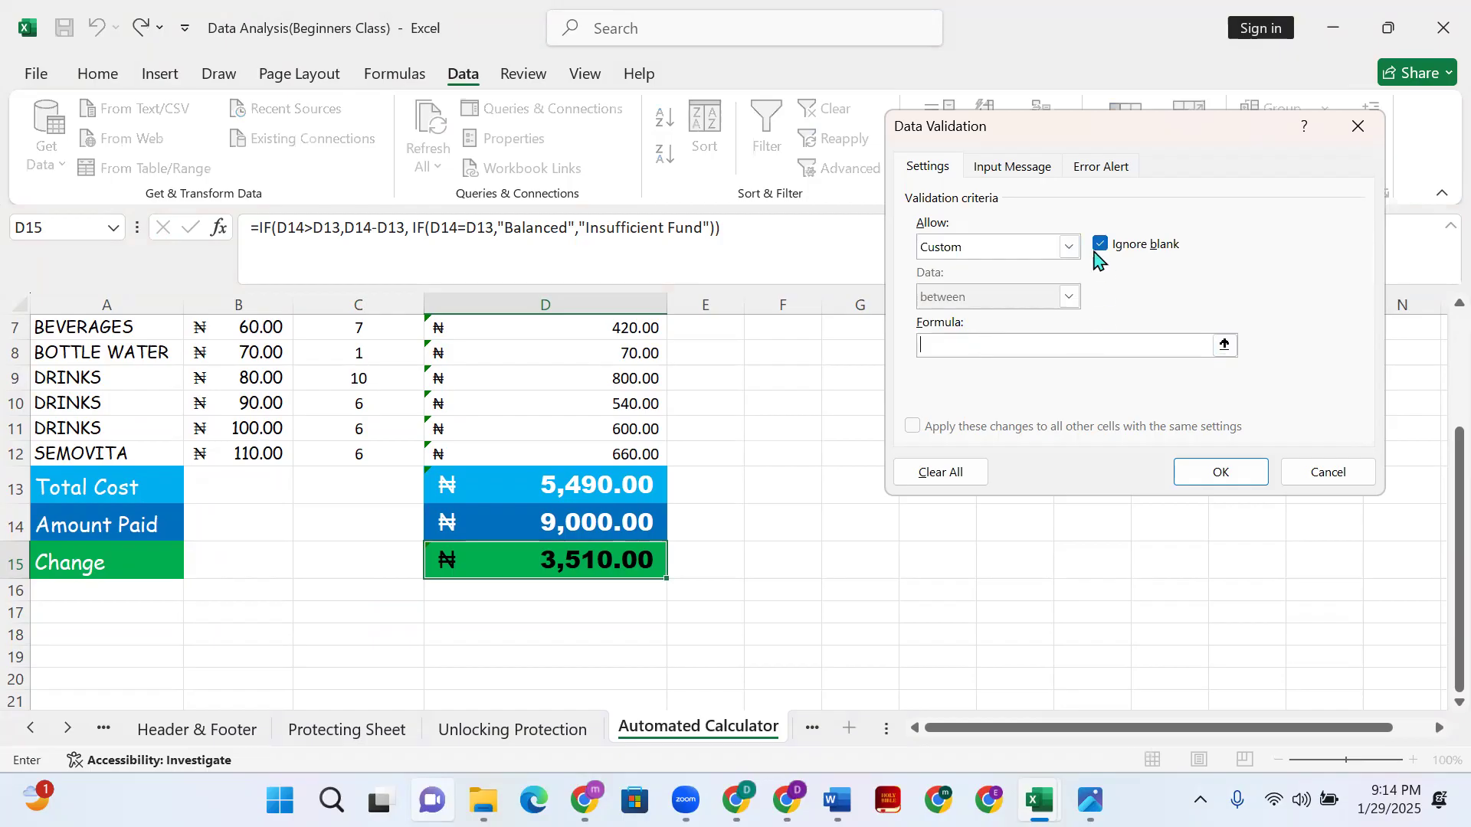
pyautogui.click(1063, 246)
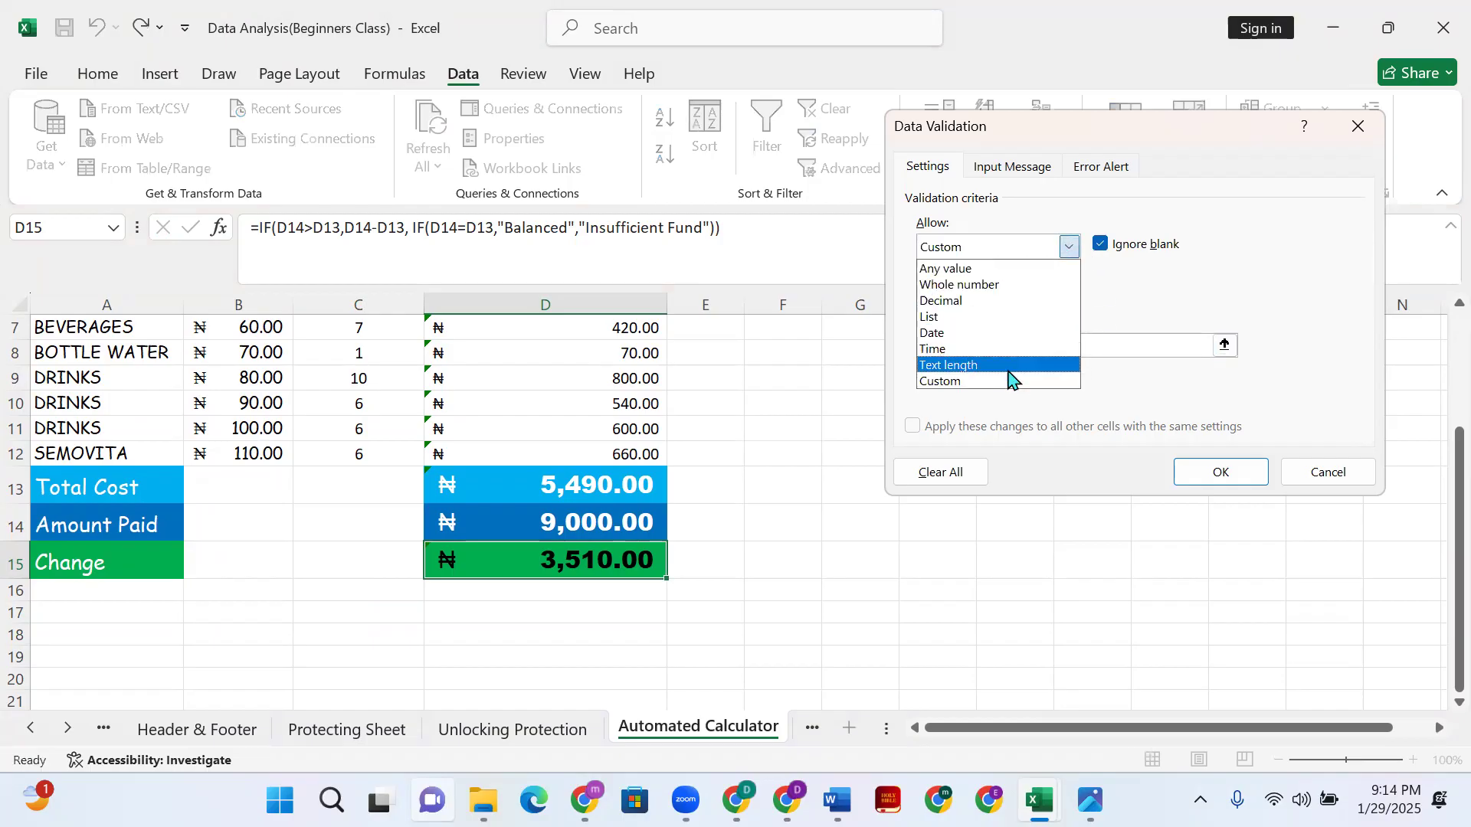
pyautogui.click(983, 270)
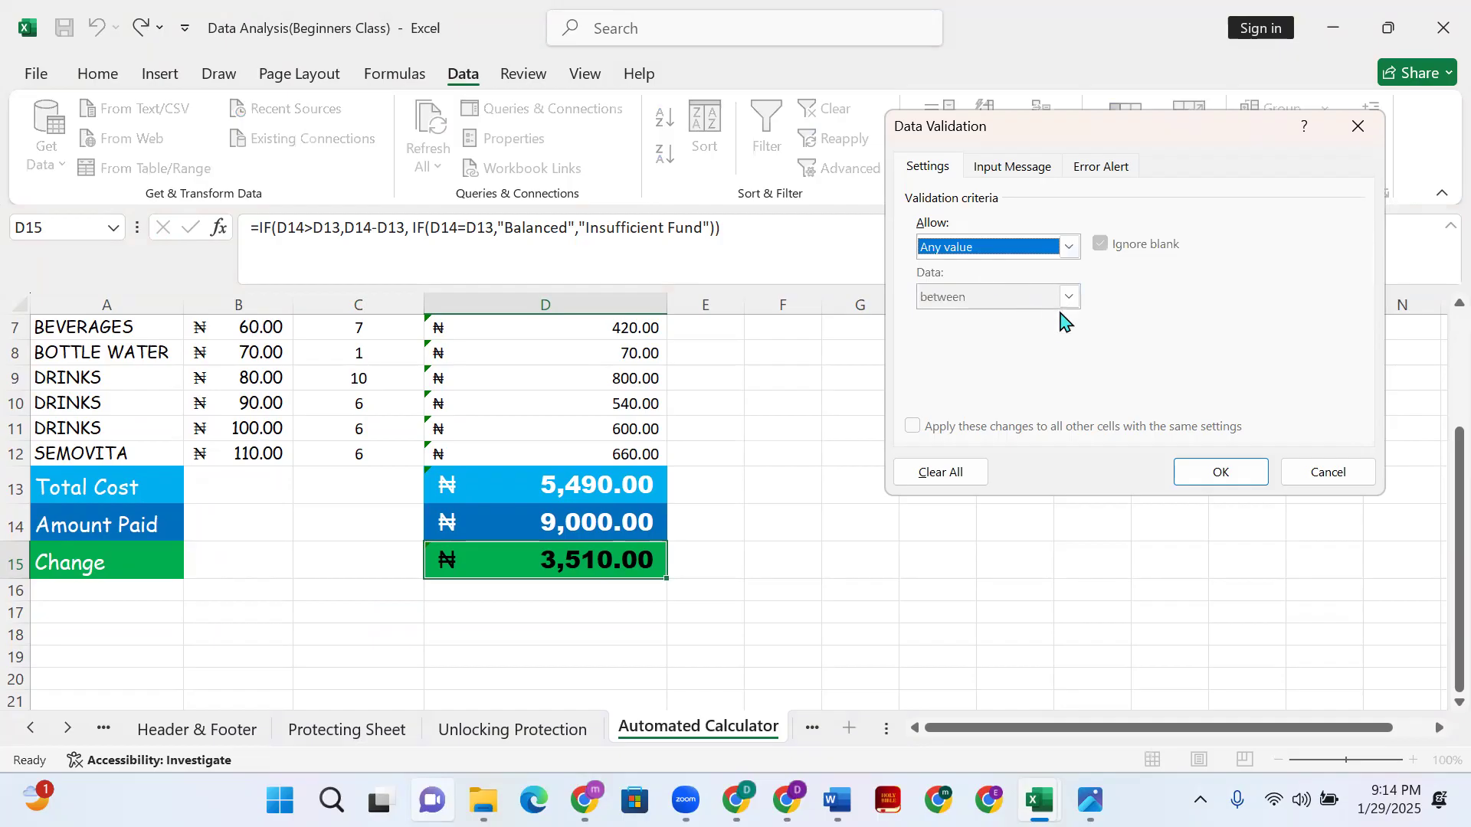
pyautogui.click(1069, 245)
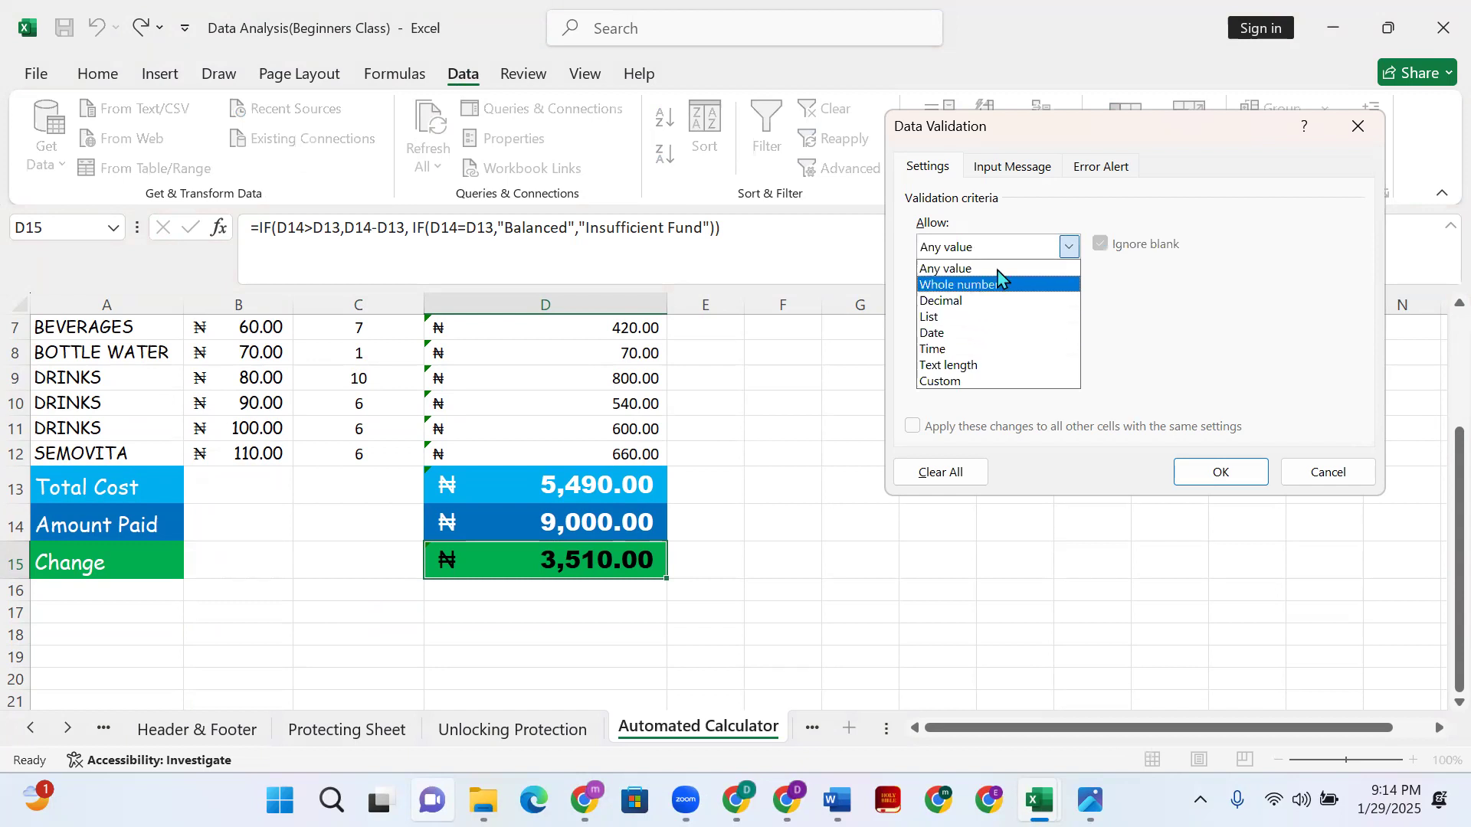
pyautogui.click(1094, 229)
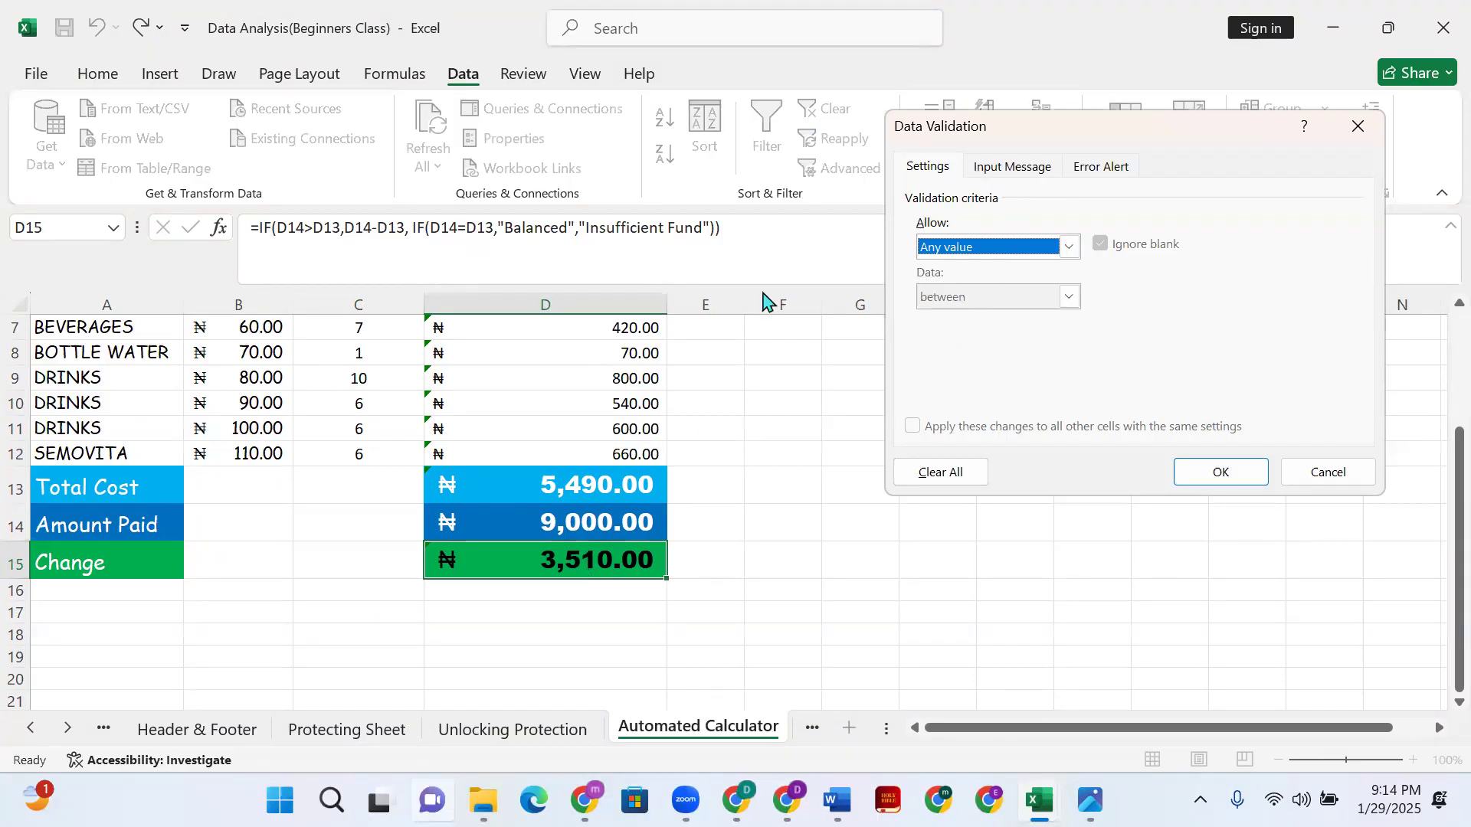
pyautogui.click(1206, 476)
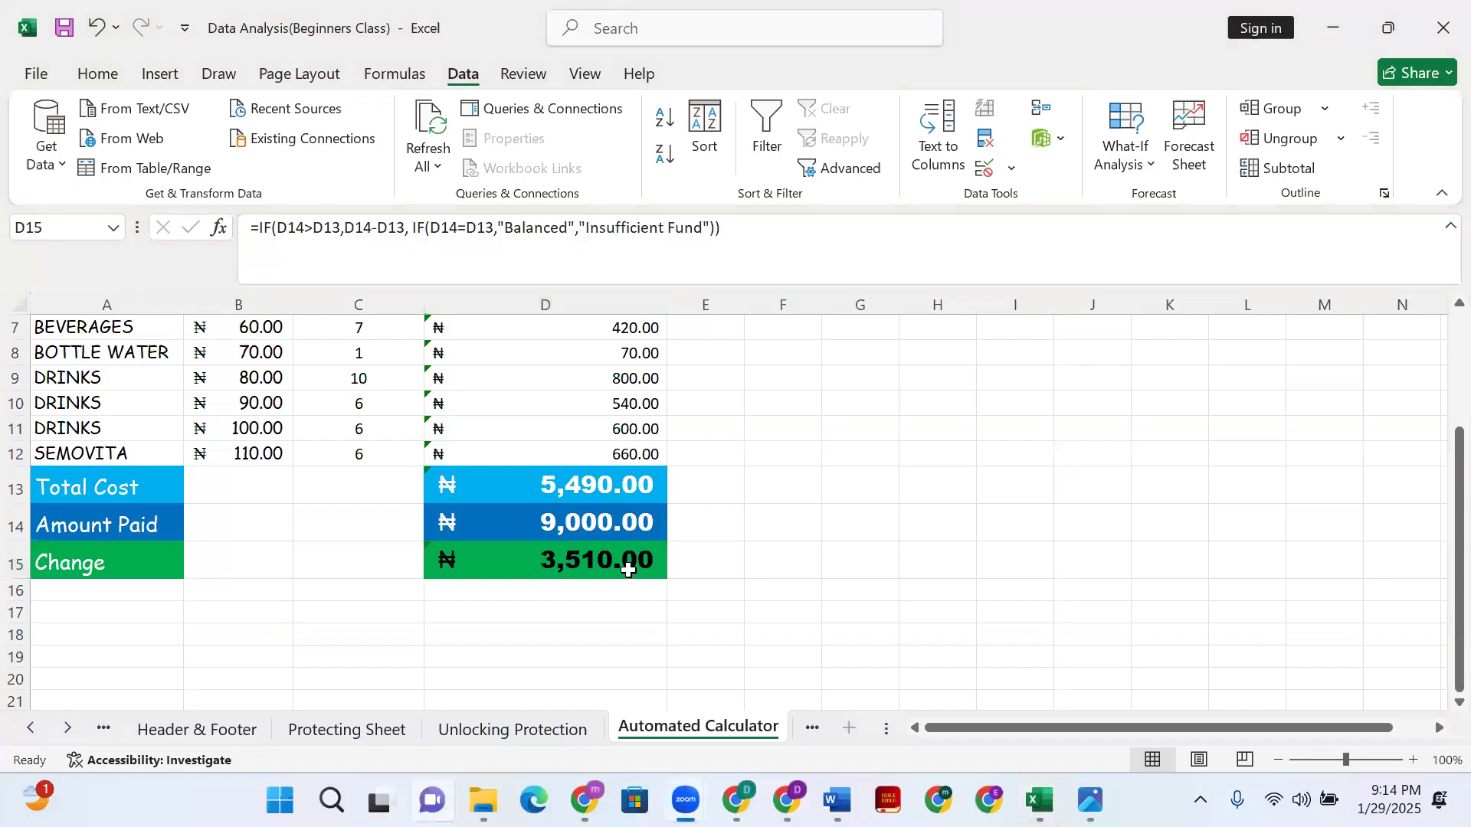
# - Open Data Validation for D15, try a Custom formula, then close without applying
pyautogui.click(588, 567)
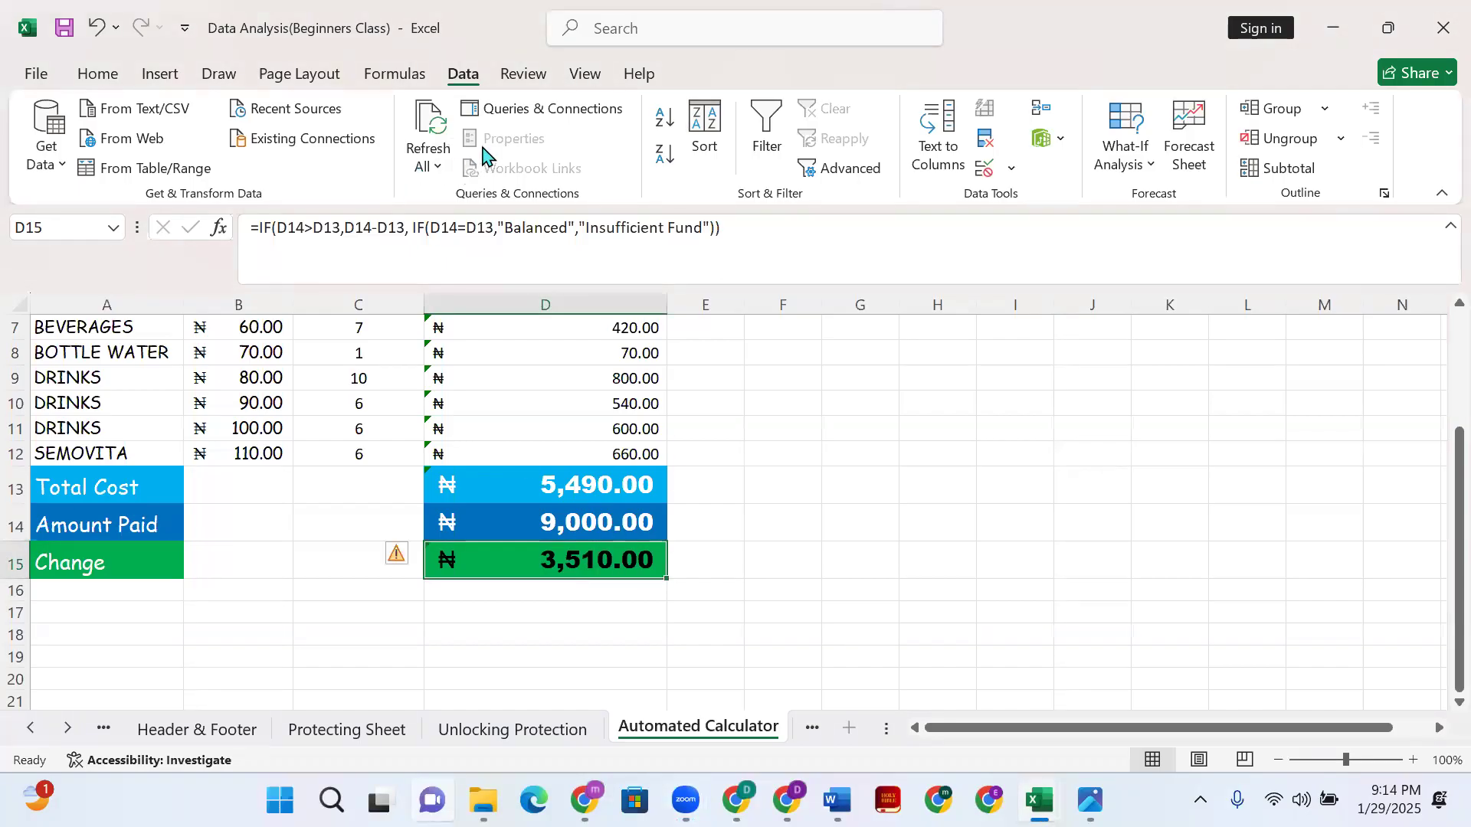
pyautogui.click(1012, 170)
pyautogui.click(1022, 207)
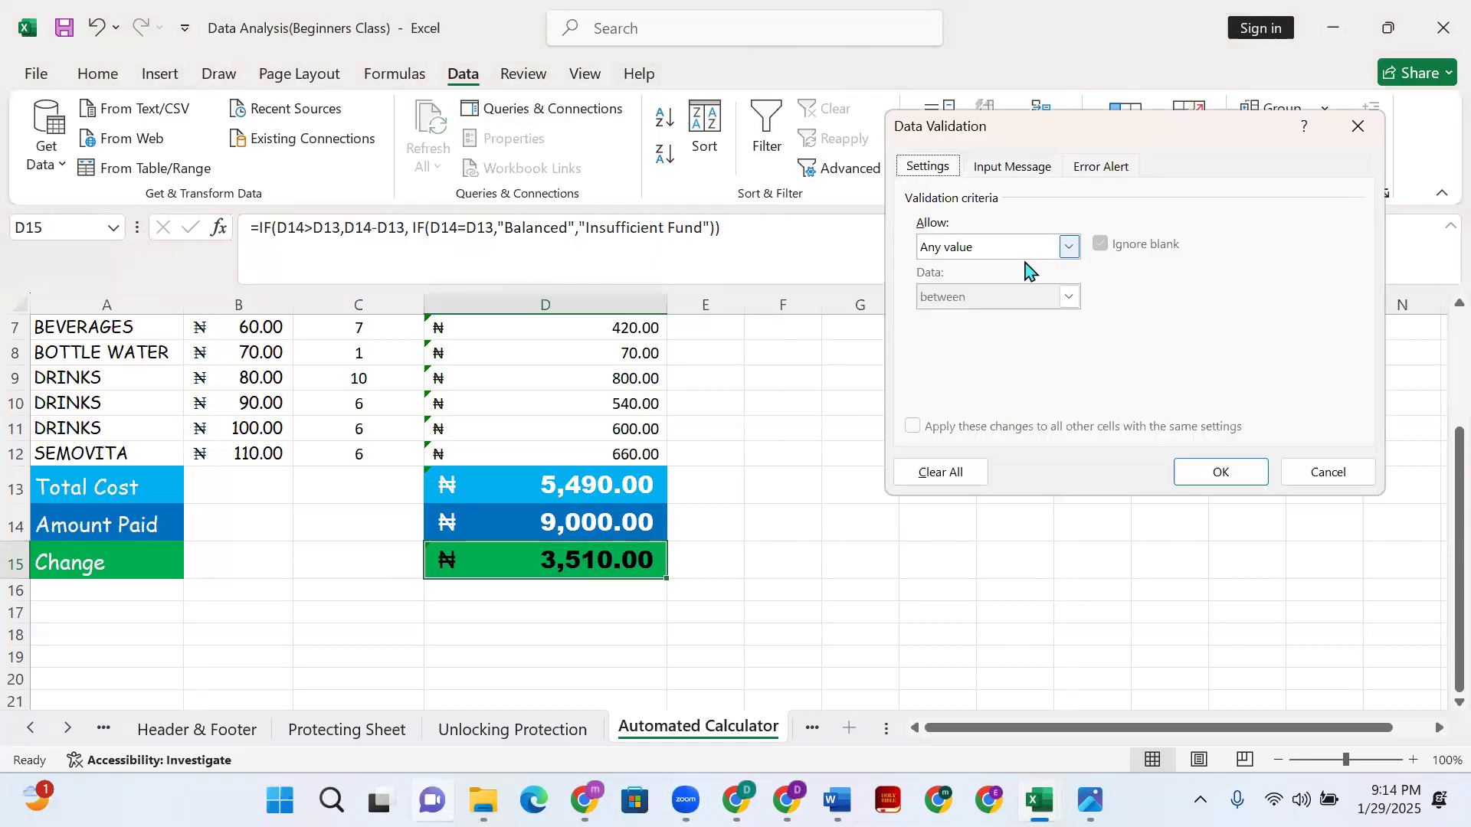
pyautogui.click(1070, 249)
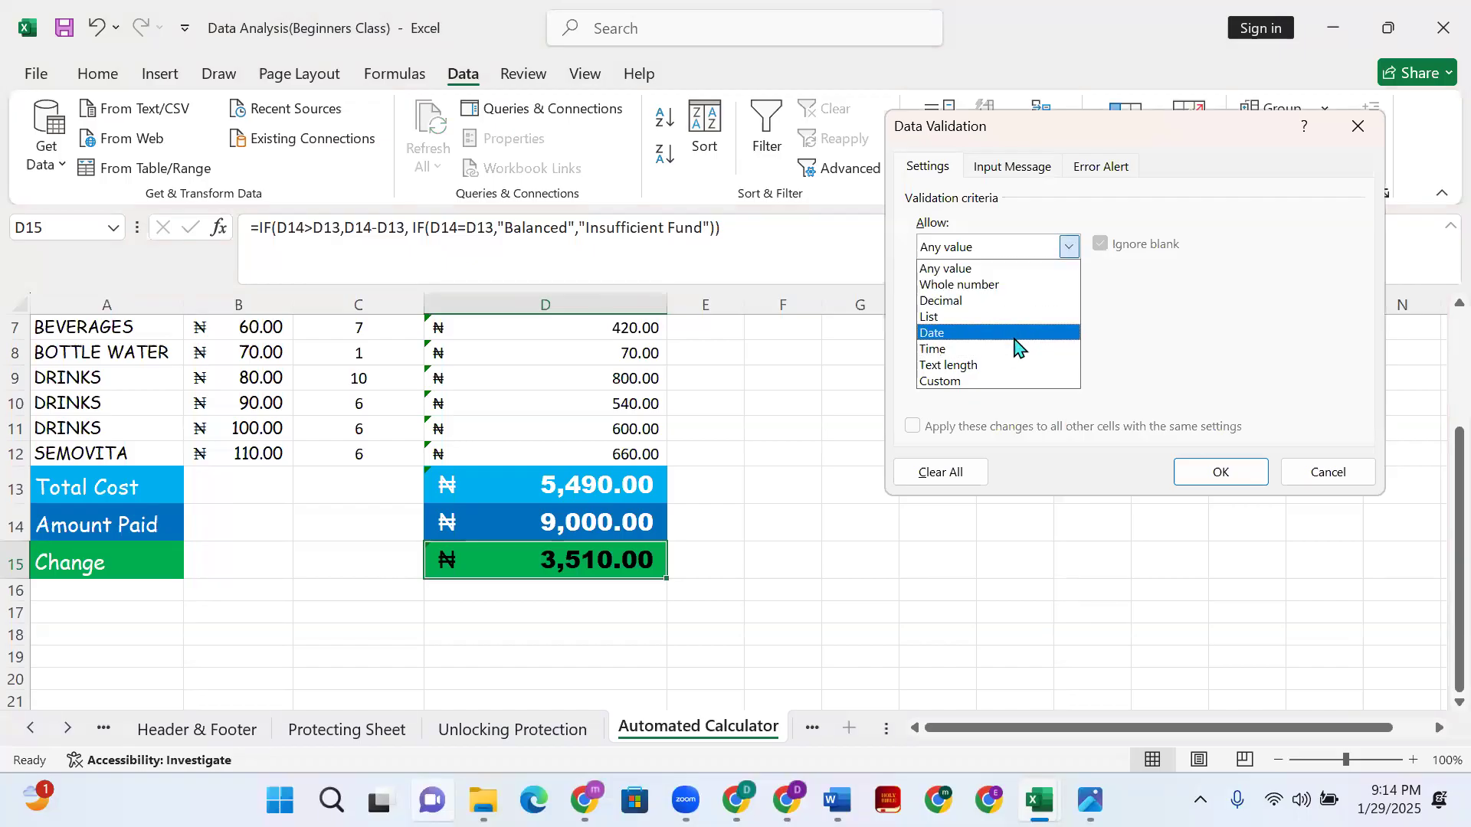
pyautogui.click(987, 382)
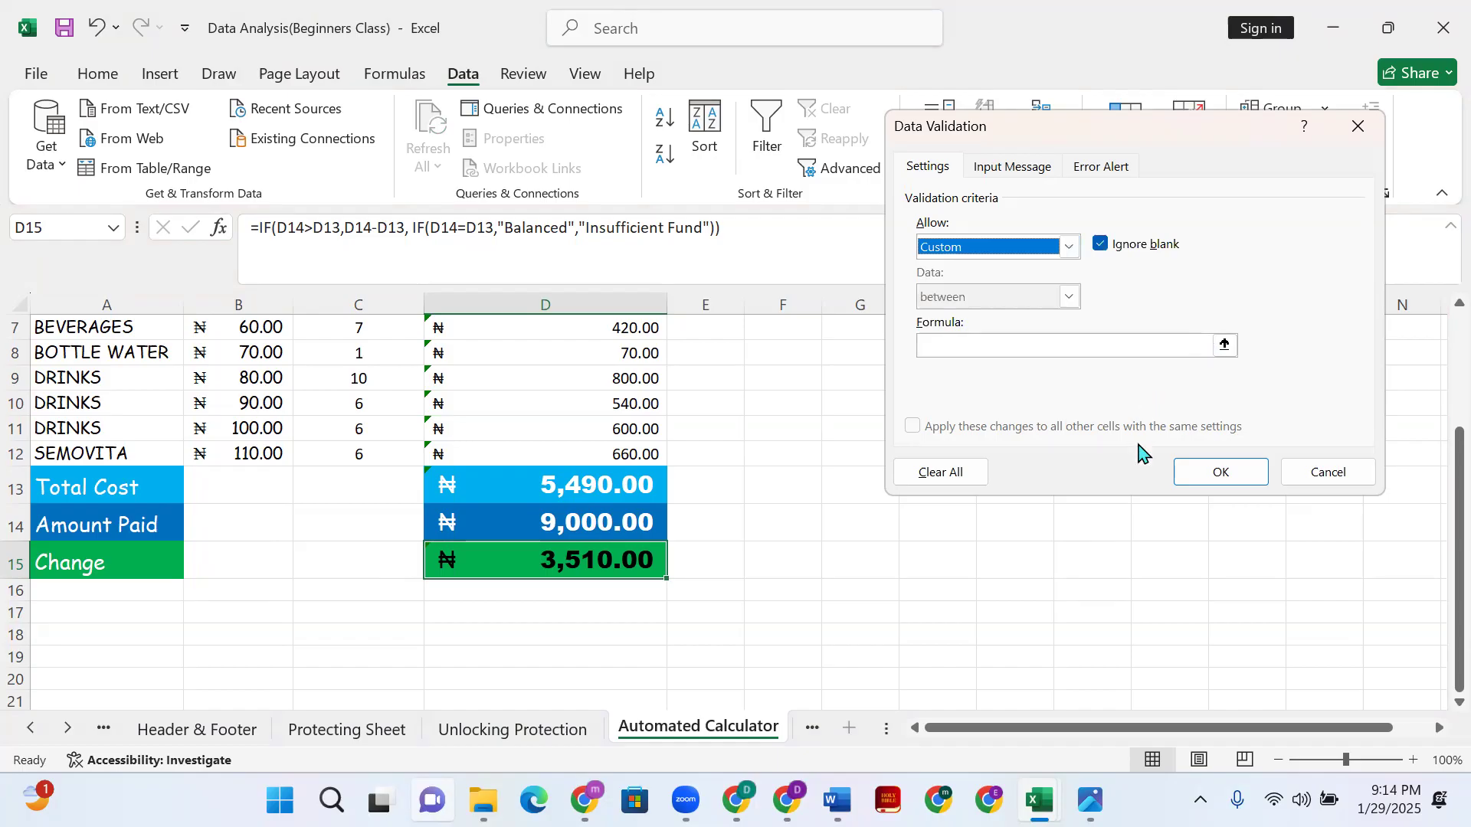
pyautogui.click(1134, 343)
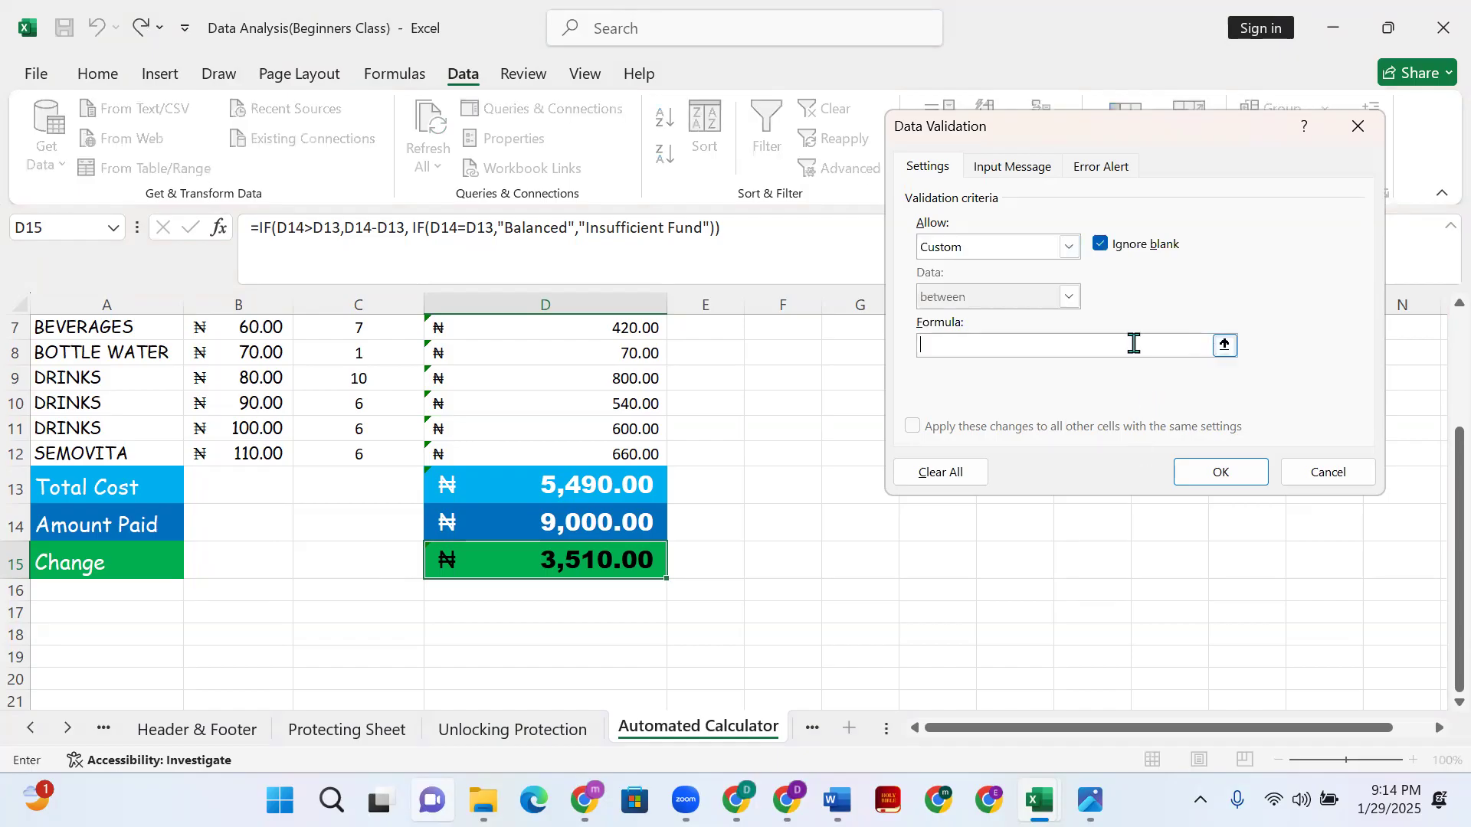
pyautogui.click(1225, 344)
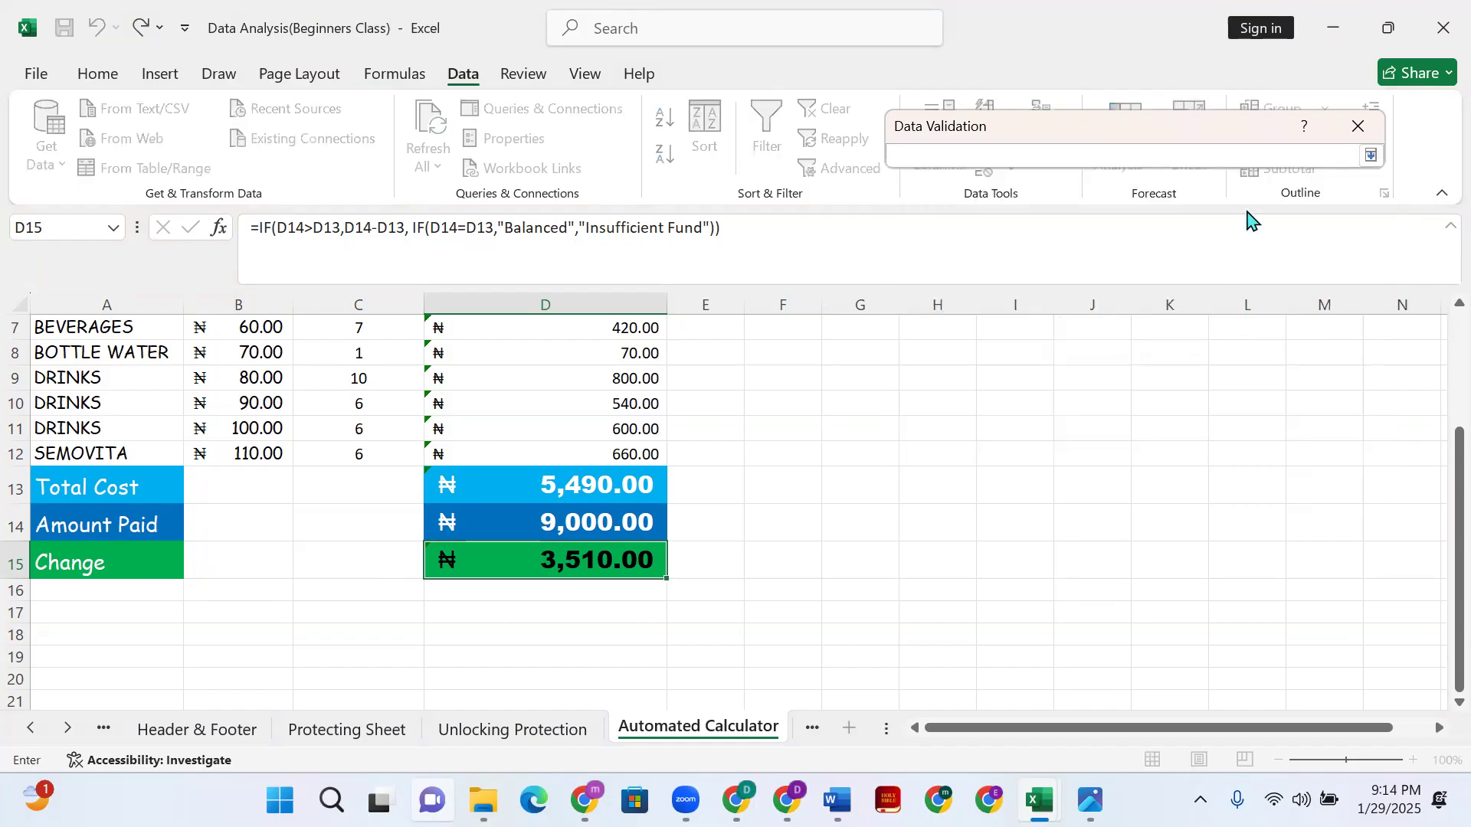
pyautogui.press('Return')
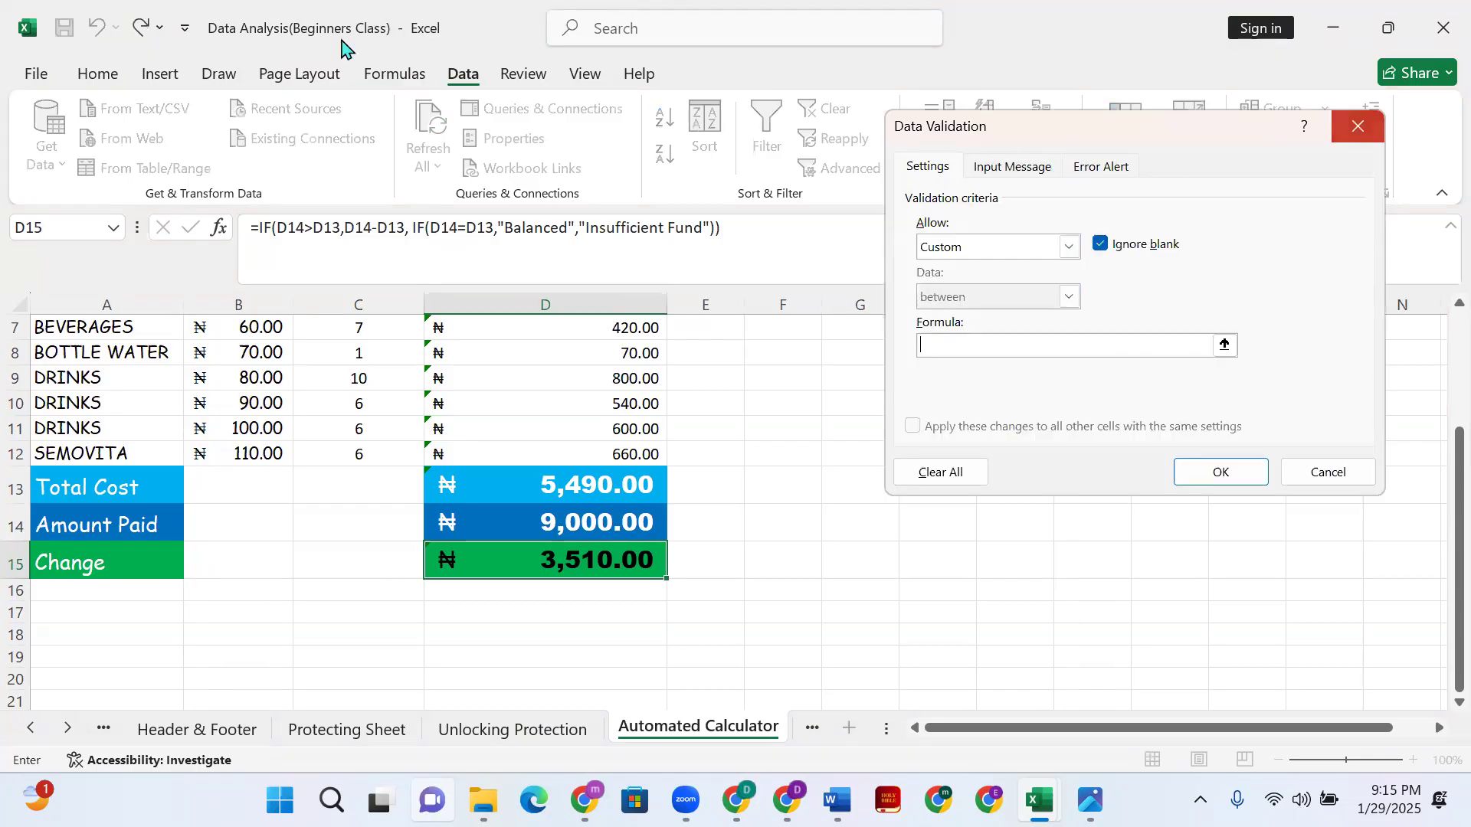
pyautogui.press('Escape')
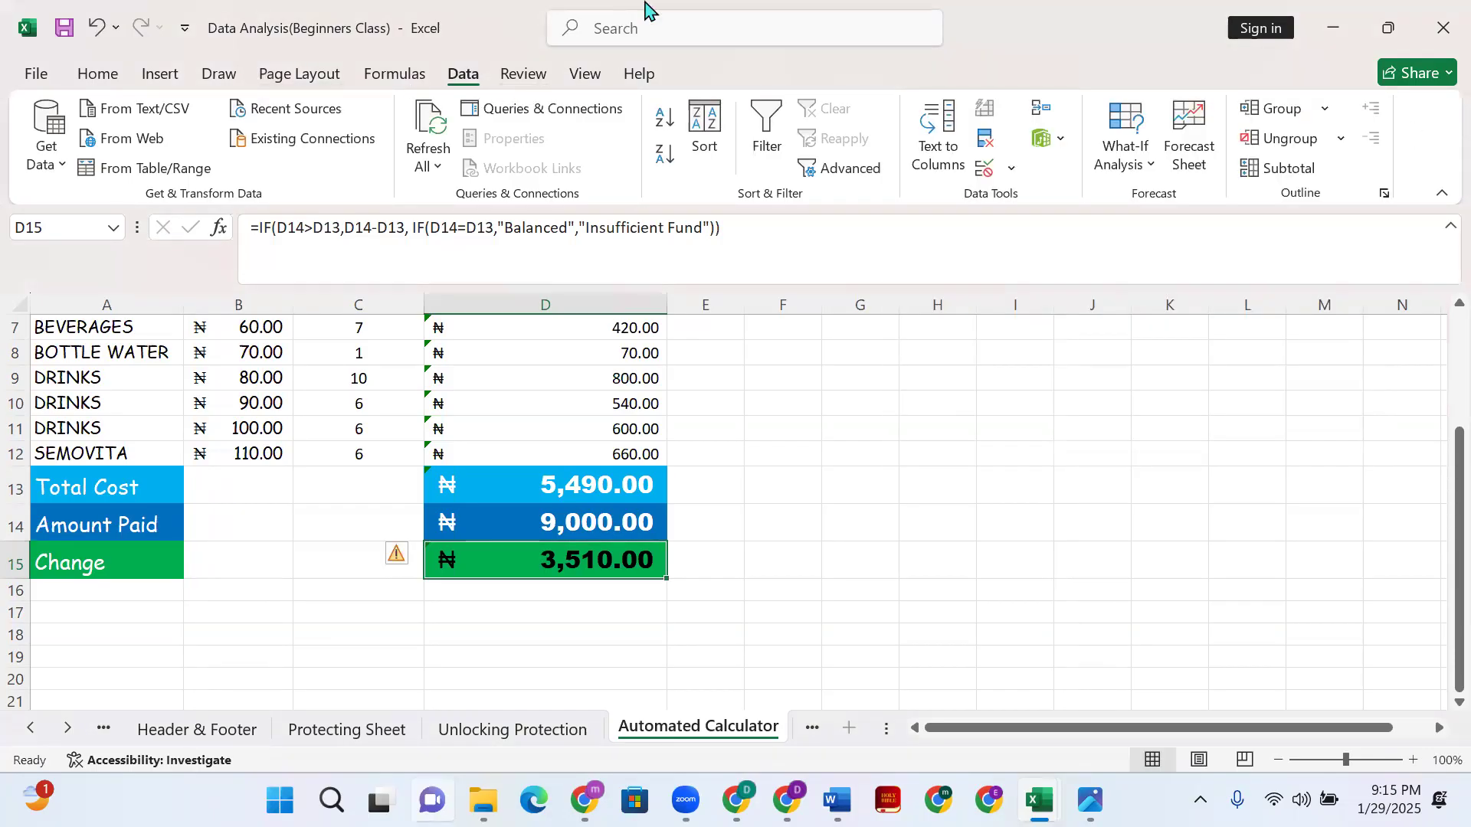
# - Check the Input Message settings, keep Any value and cancel the dialog
pyautogui.click(1011, 168)
pyautogui.press('Escape')
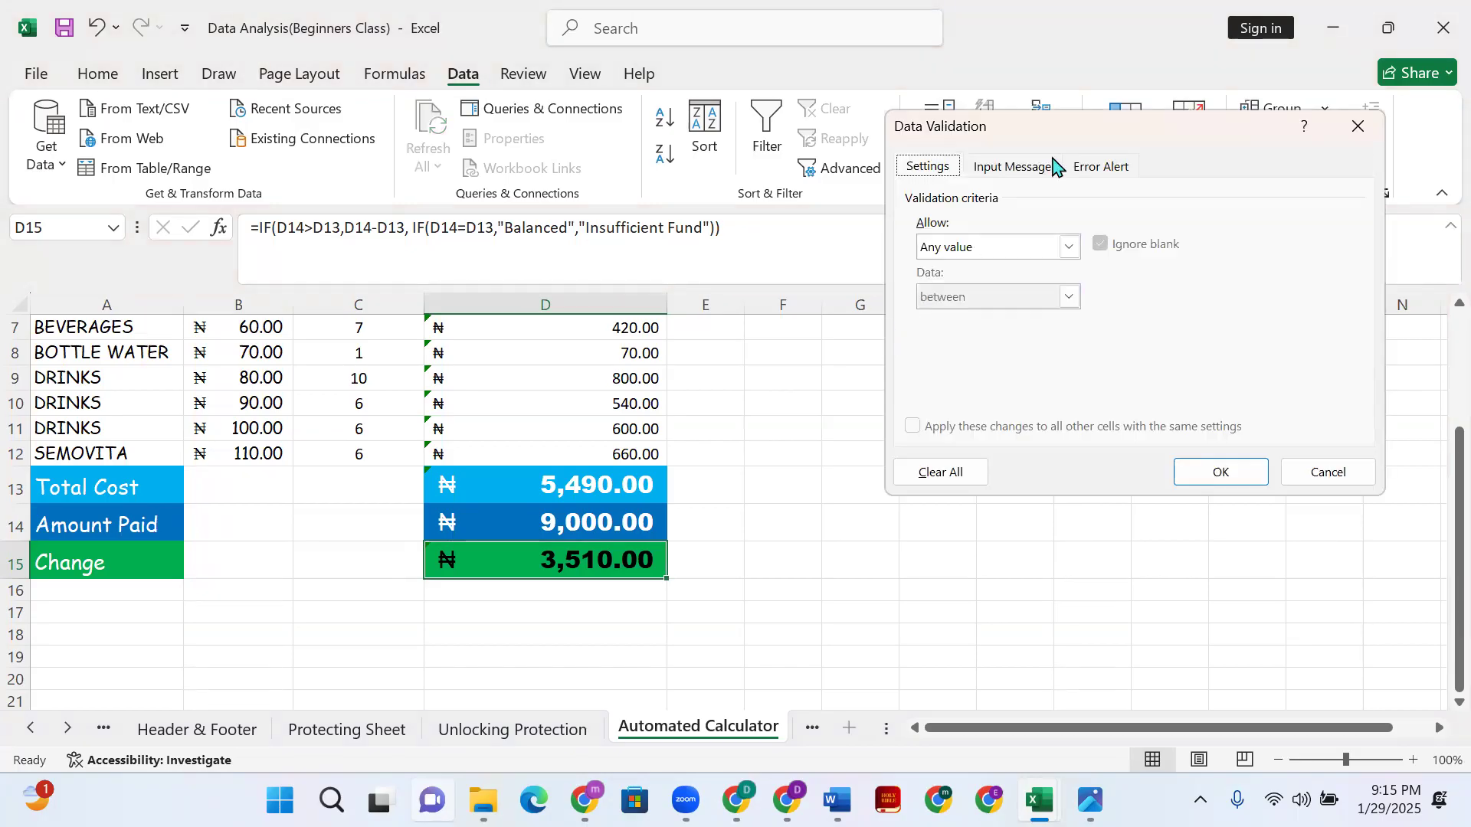
pyautogui.click(1067, 248)
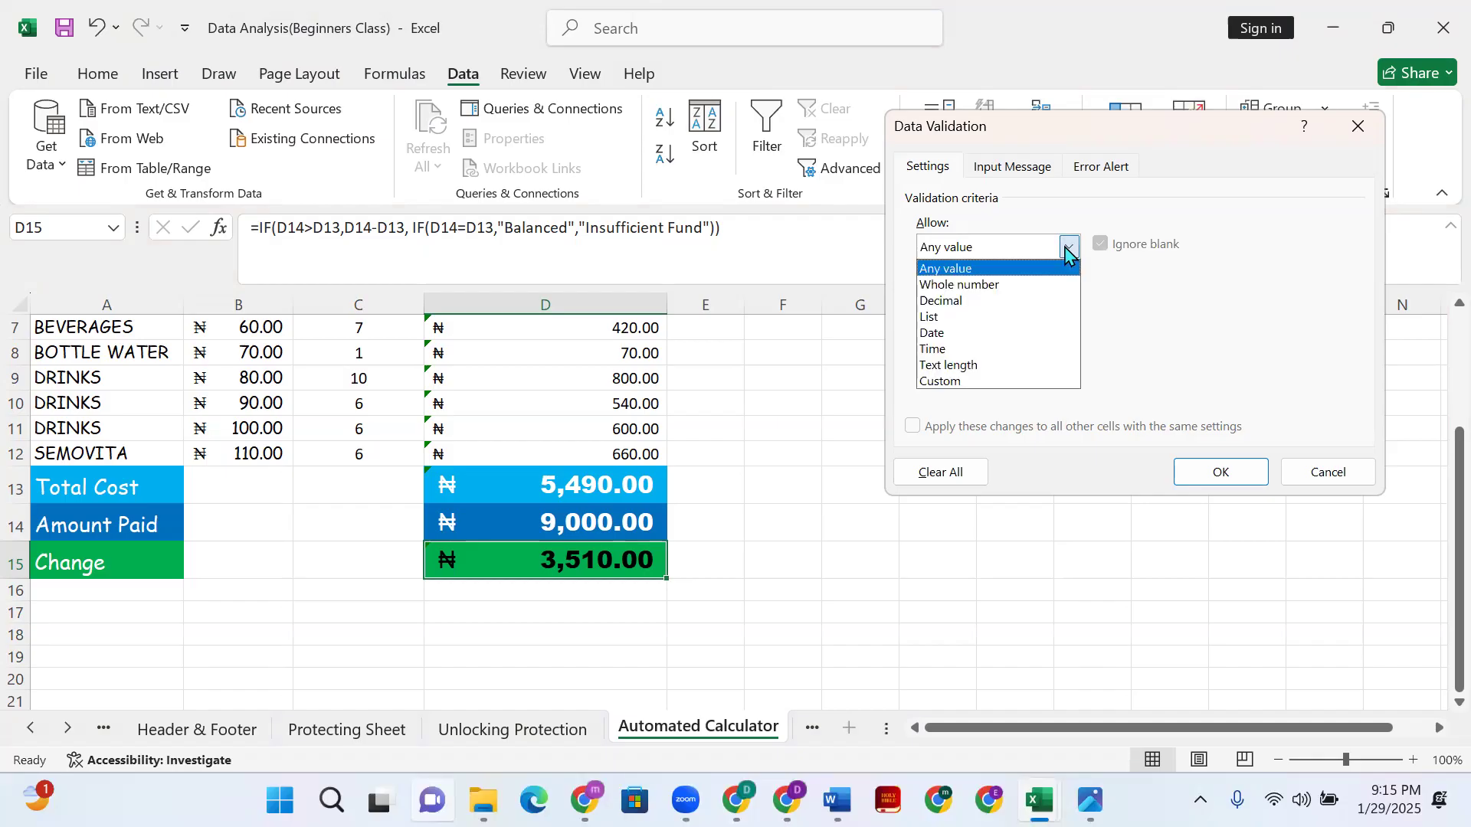
pyautogui.click(1034, 168)
pyautogui.click(947, 163)
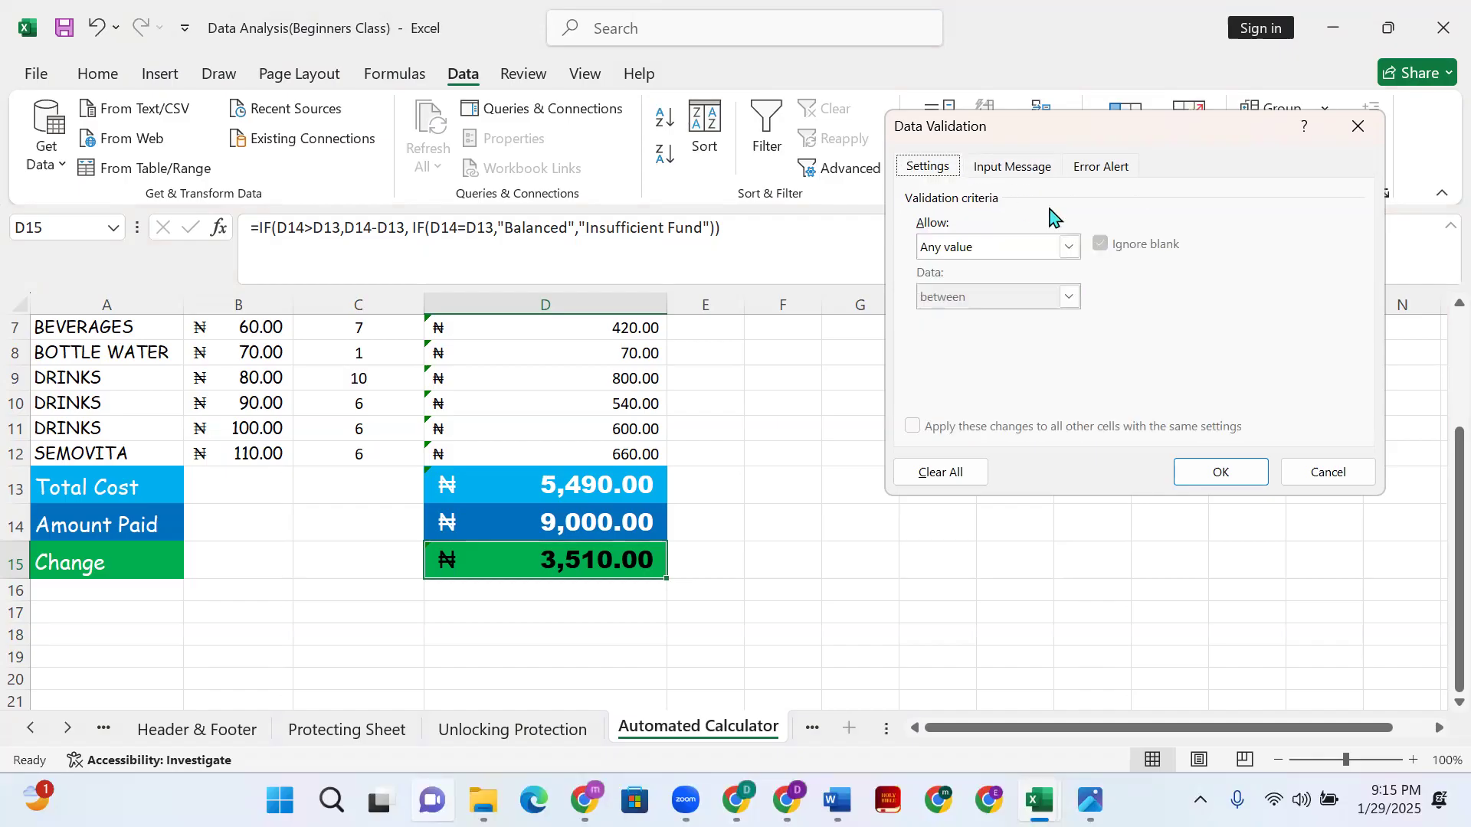
pyautogui.click(1069, 246)
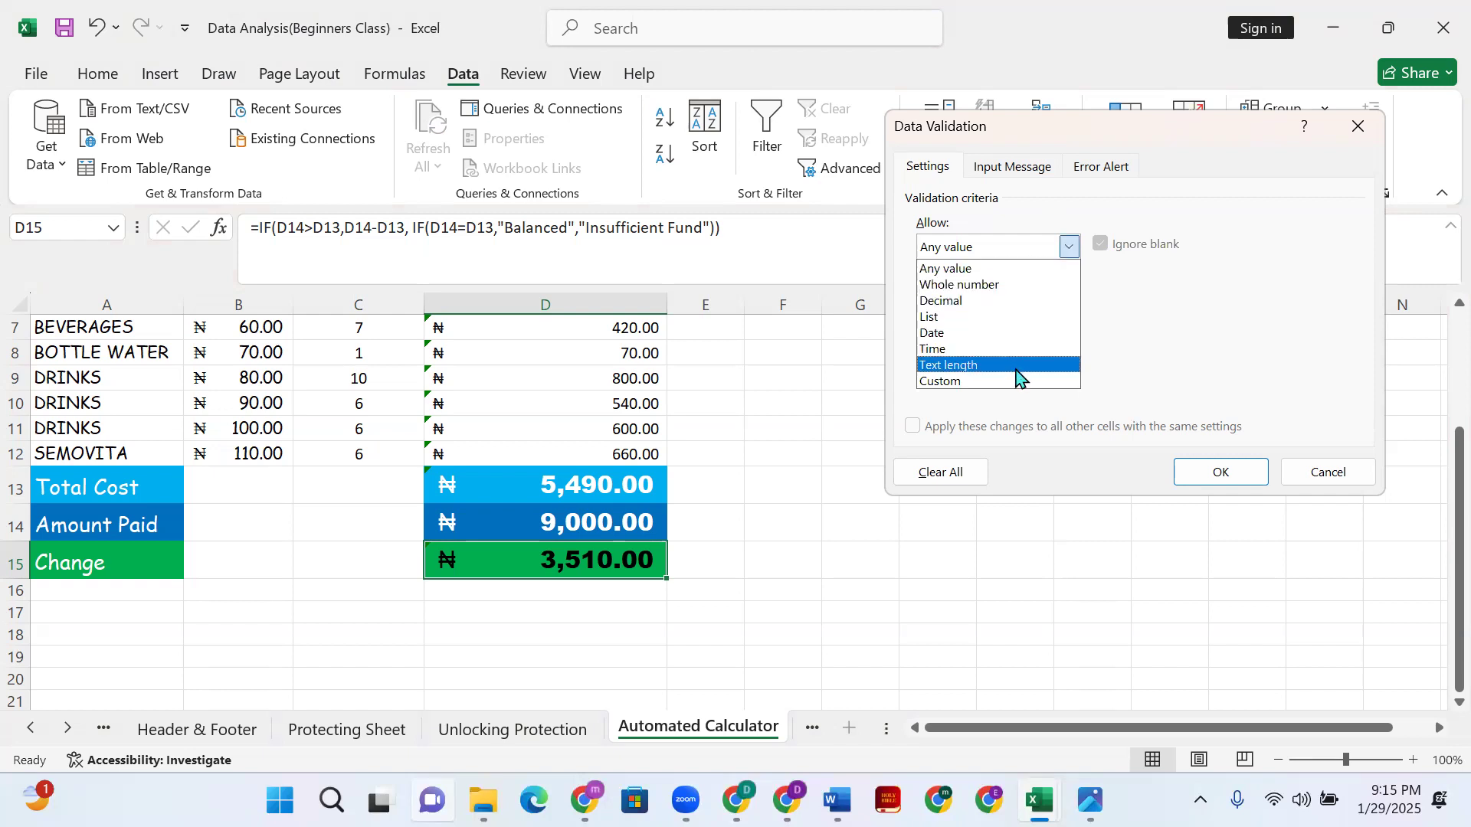
pyautogui.click(997, 276)
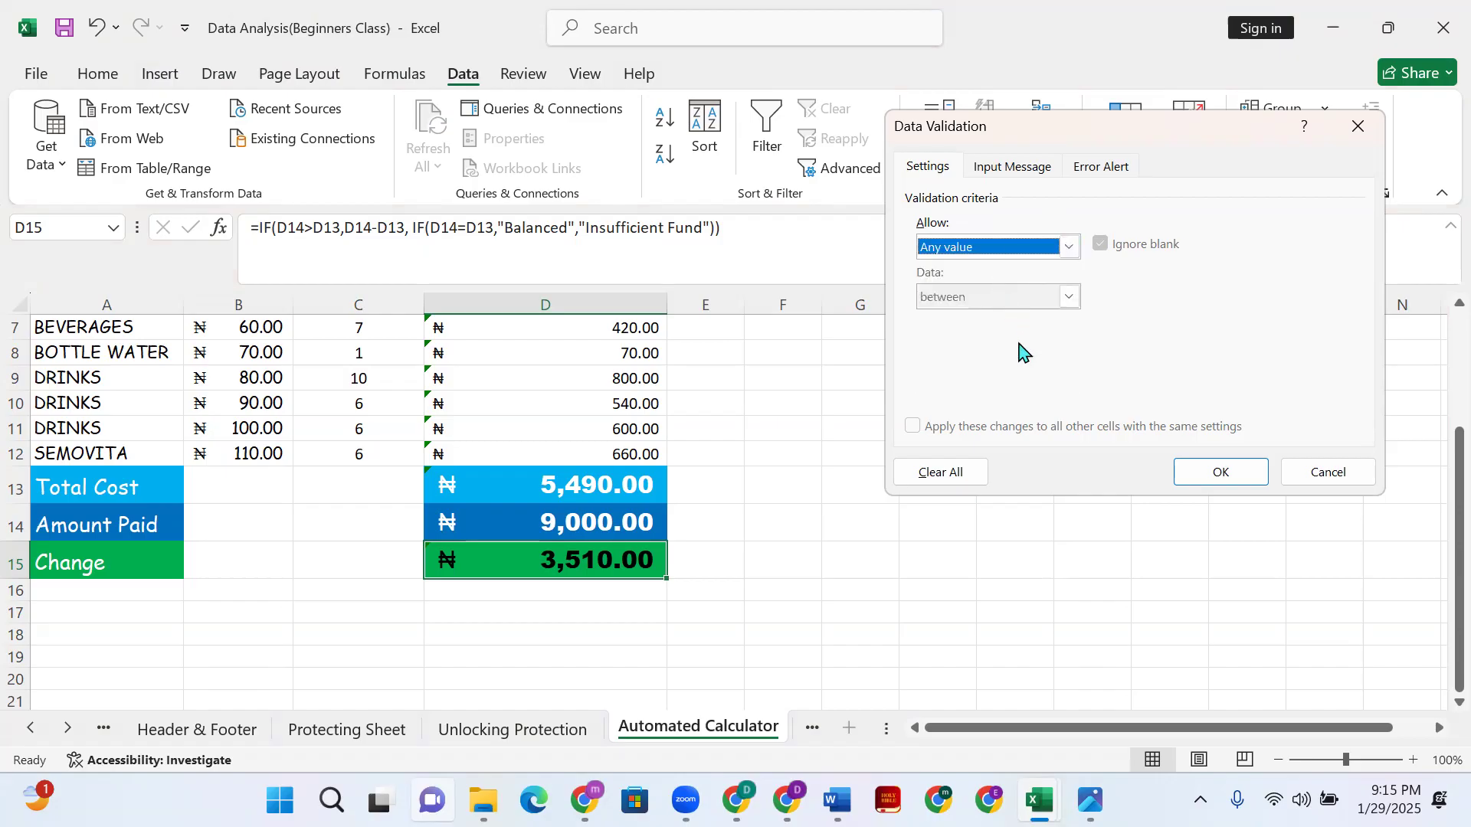
pyautogui.click(1328, 473)
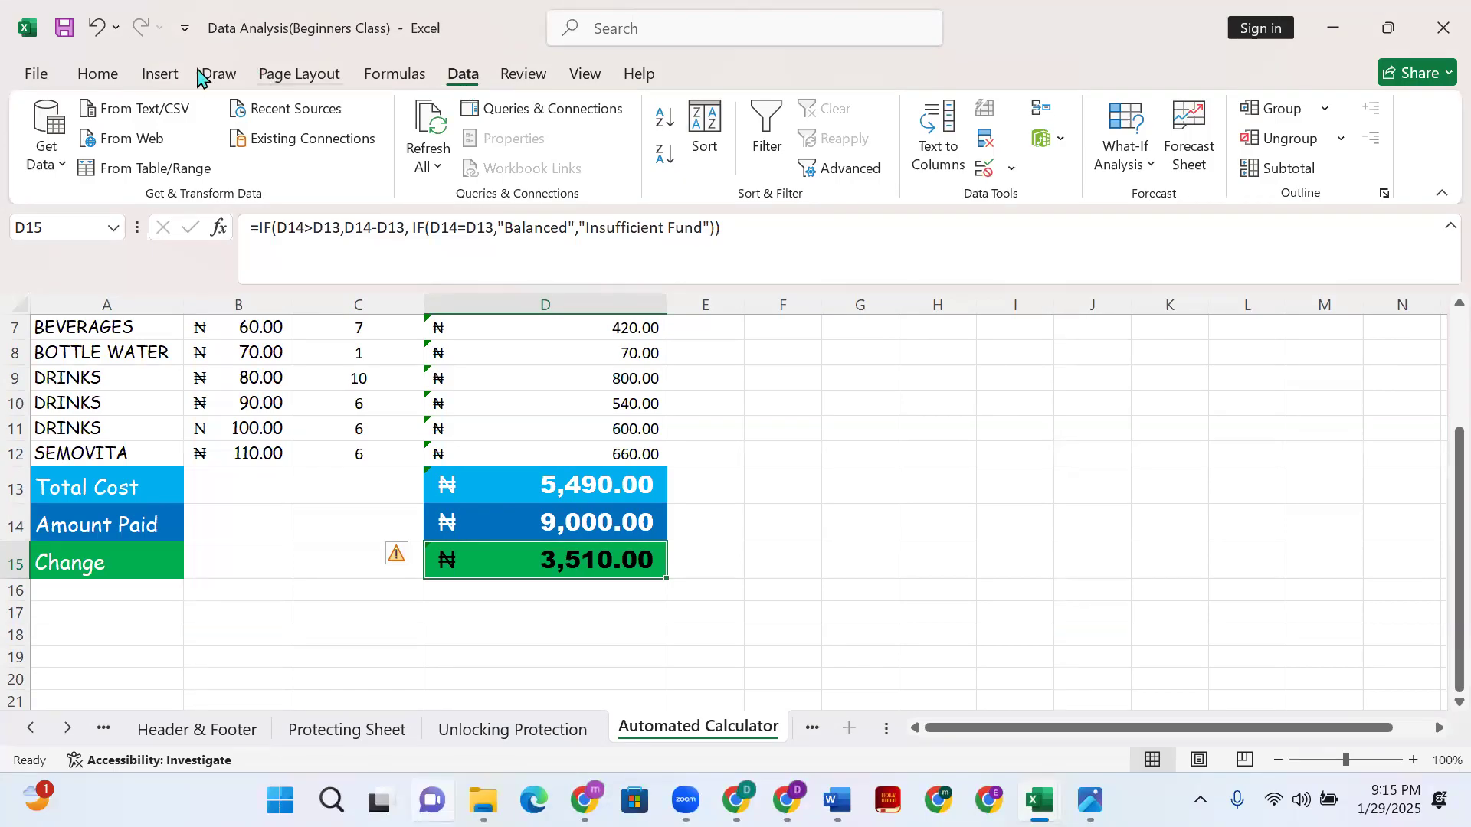
# - Add a Text That Contains rule for 'Insufficiate' with Light Red Fill and Dark Red Text
pyautogui.click(96, 75)
pyautogui.click(157, 74)
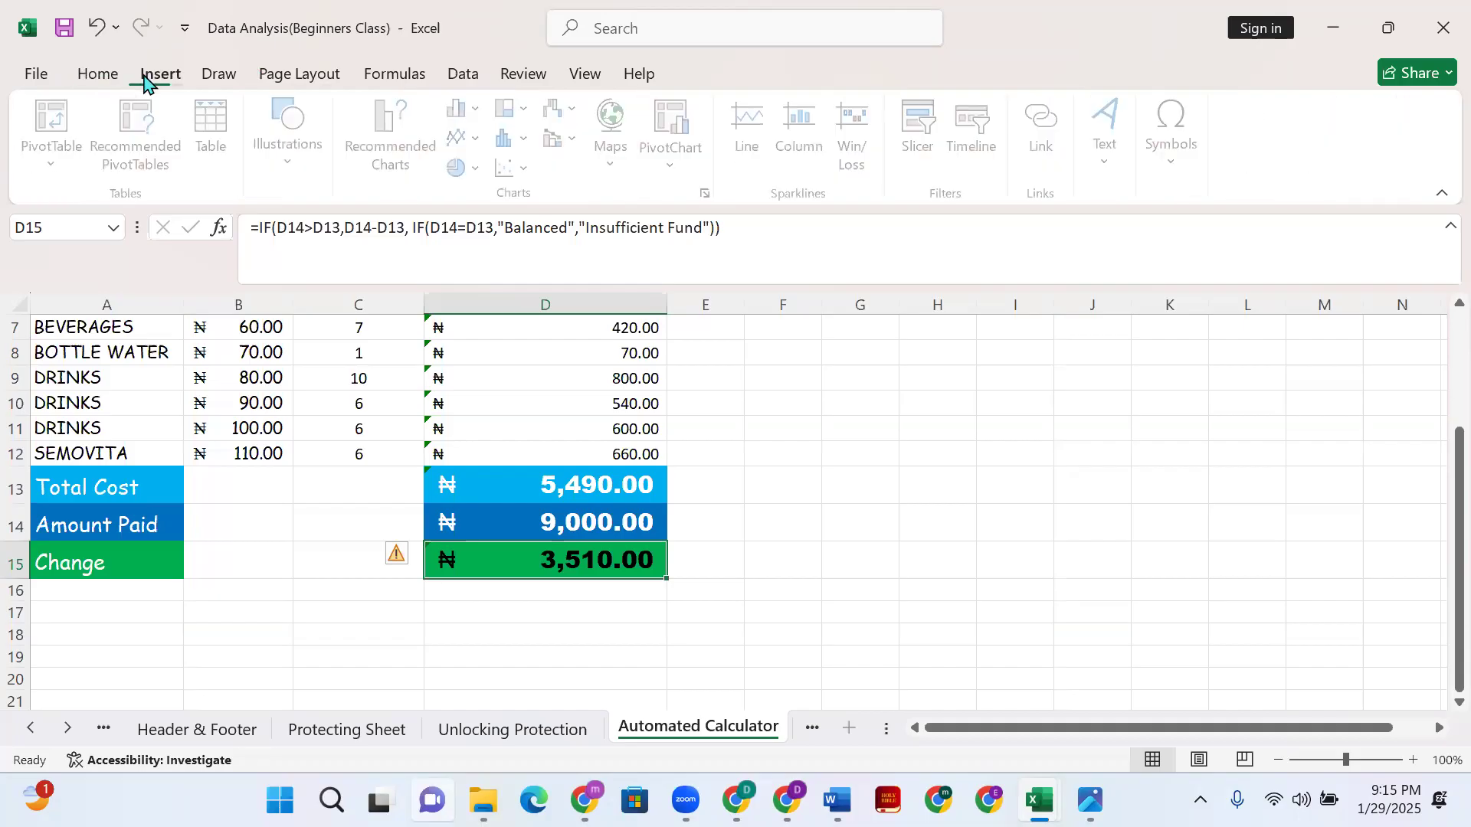
pyautogui.click(100, 74)
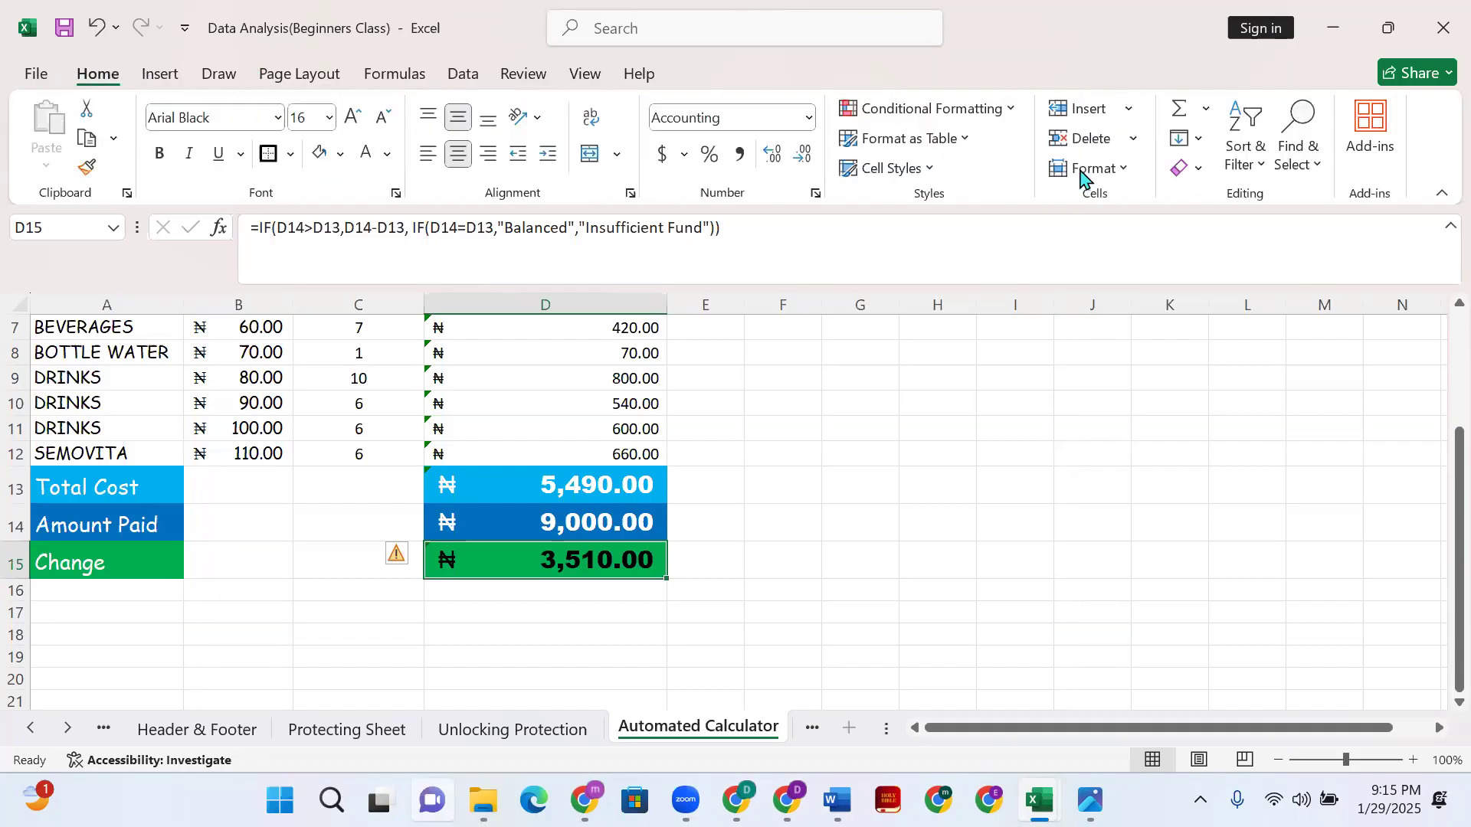
pyautogui.click(1002, 108)
pyautogui.moveTo(1034, 159)
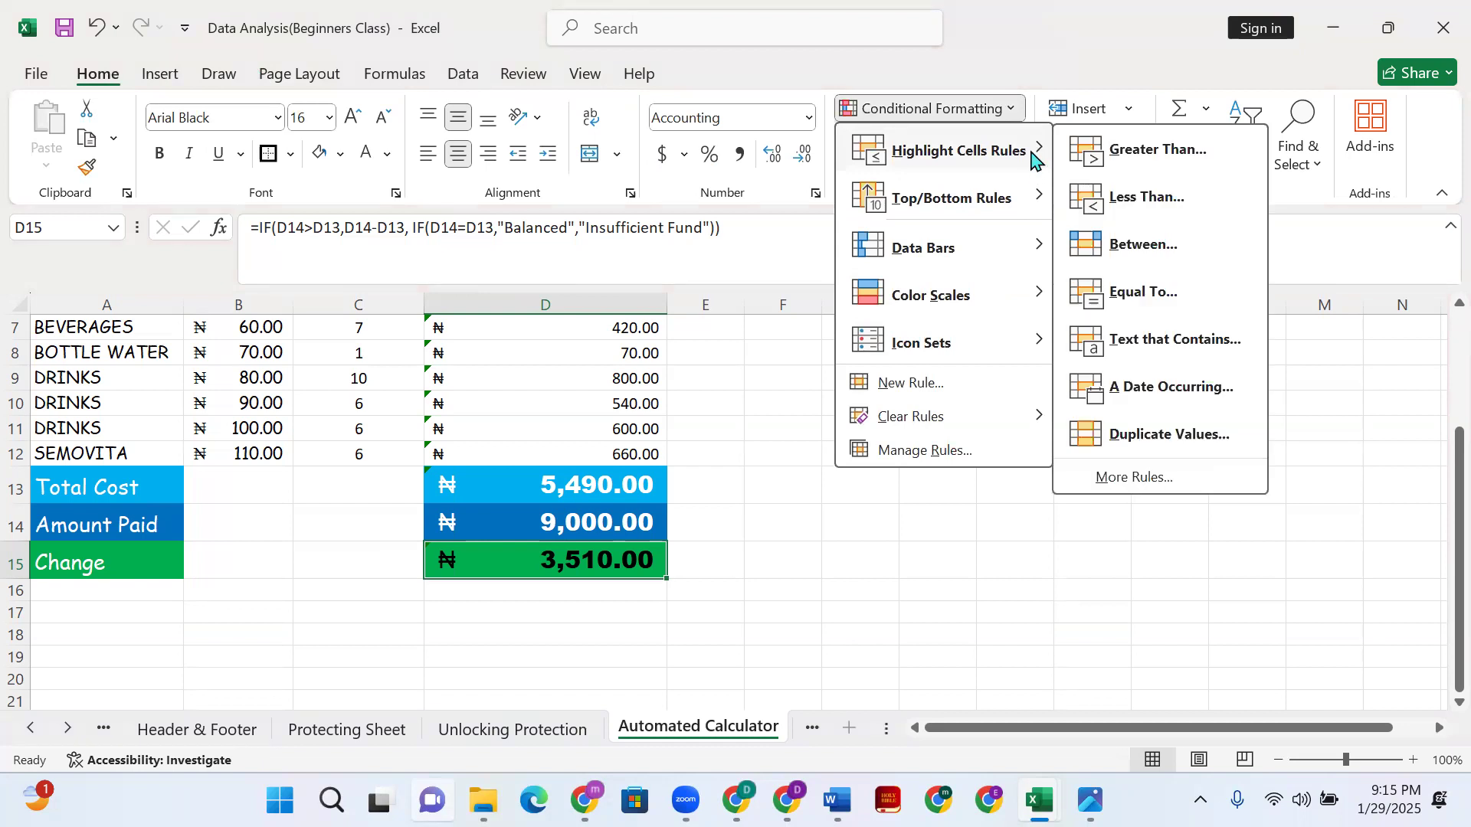
pyautogui.click(1153, 337)
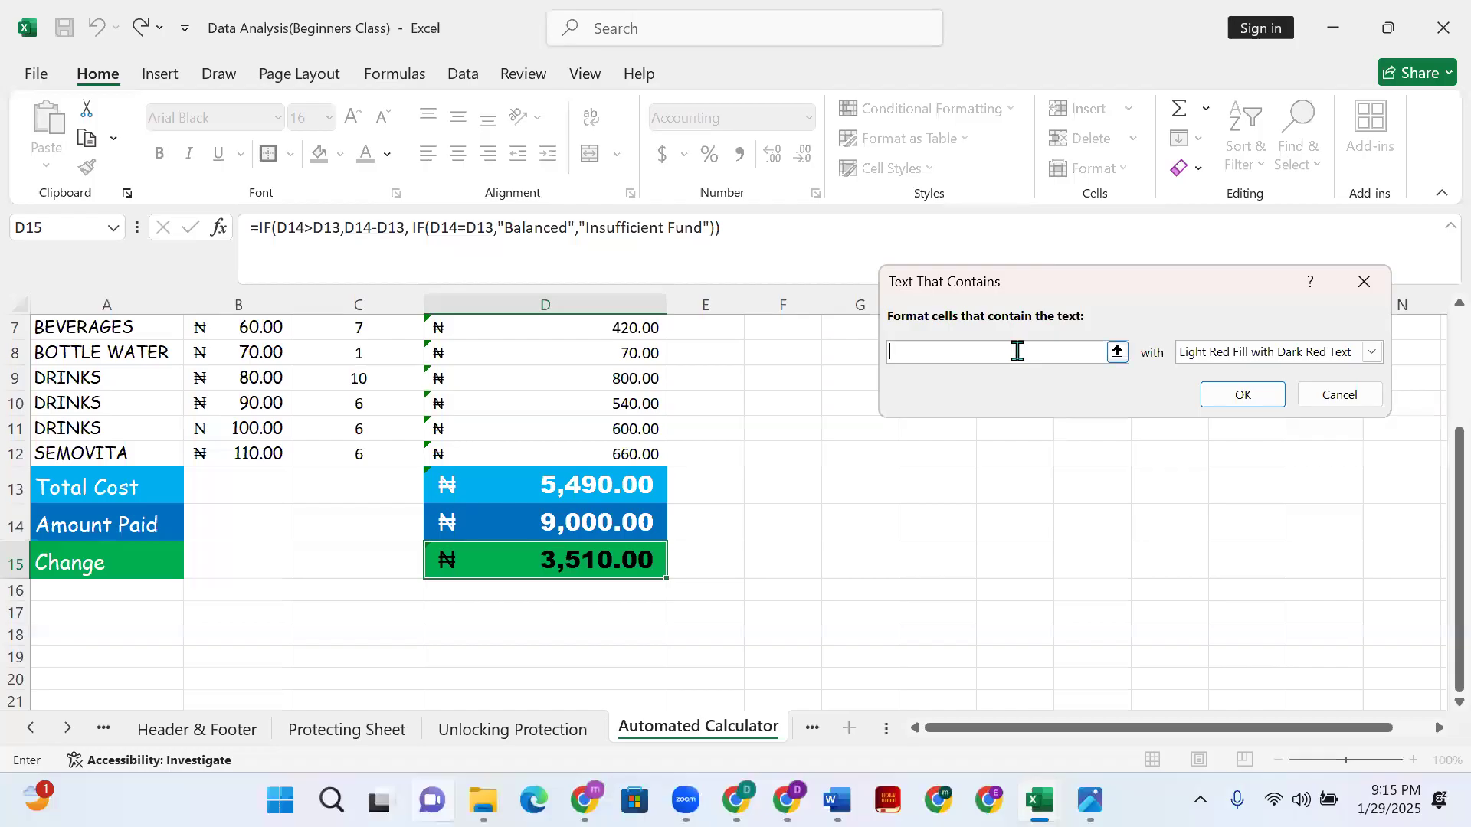
pyautogui.write('Insufficiate')
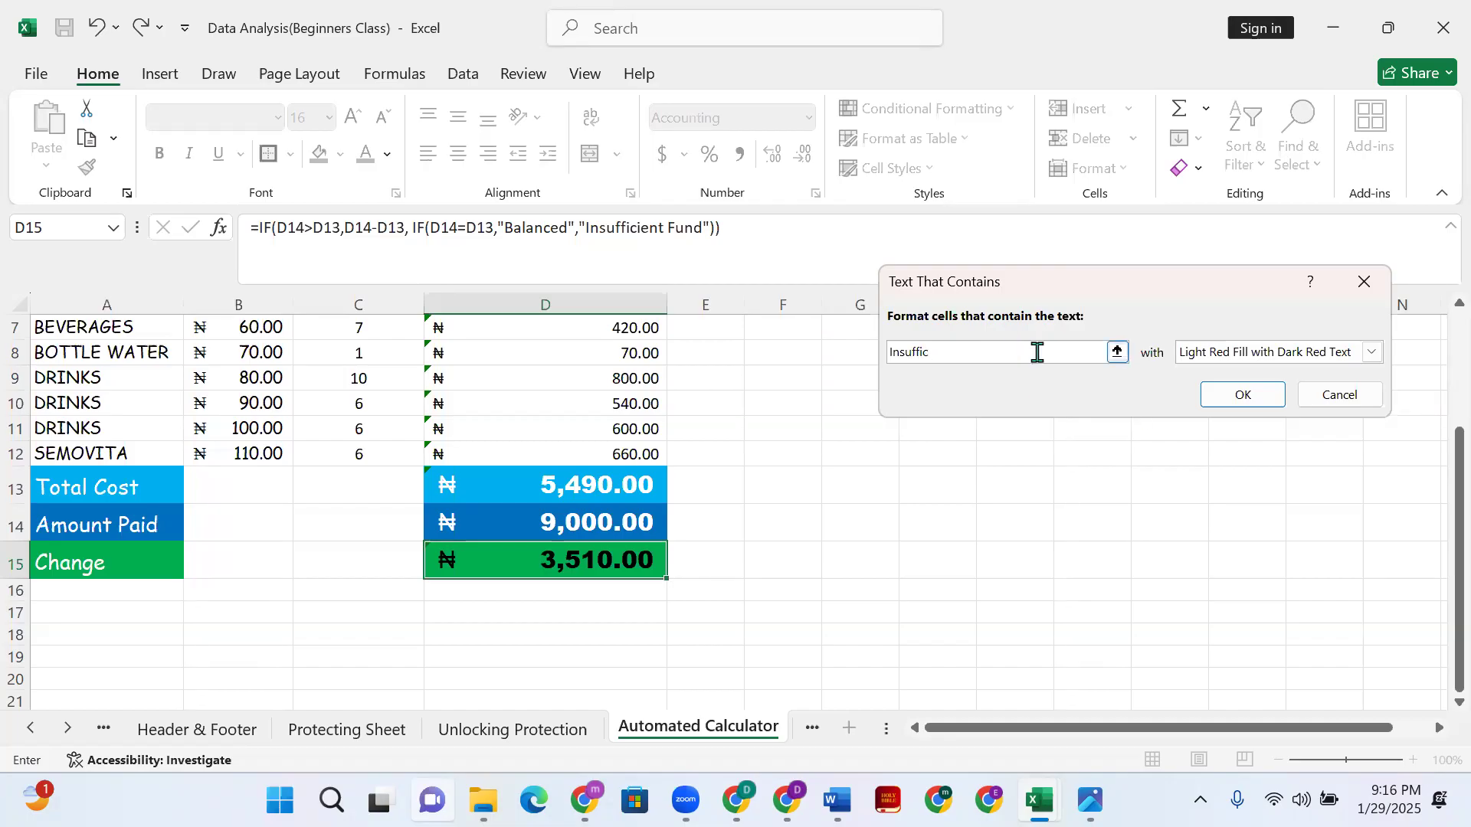
pyautogui.click(1371, 354)
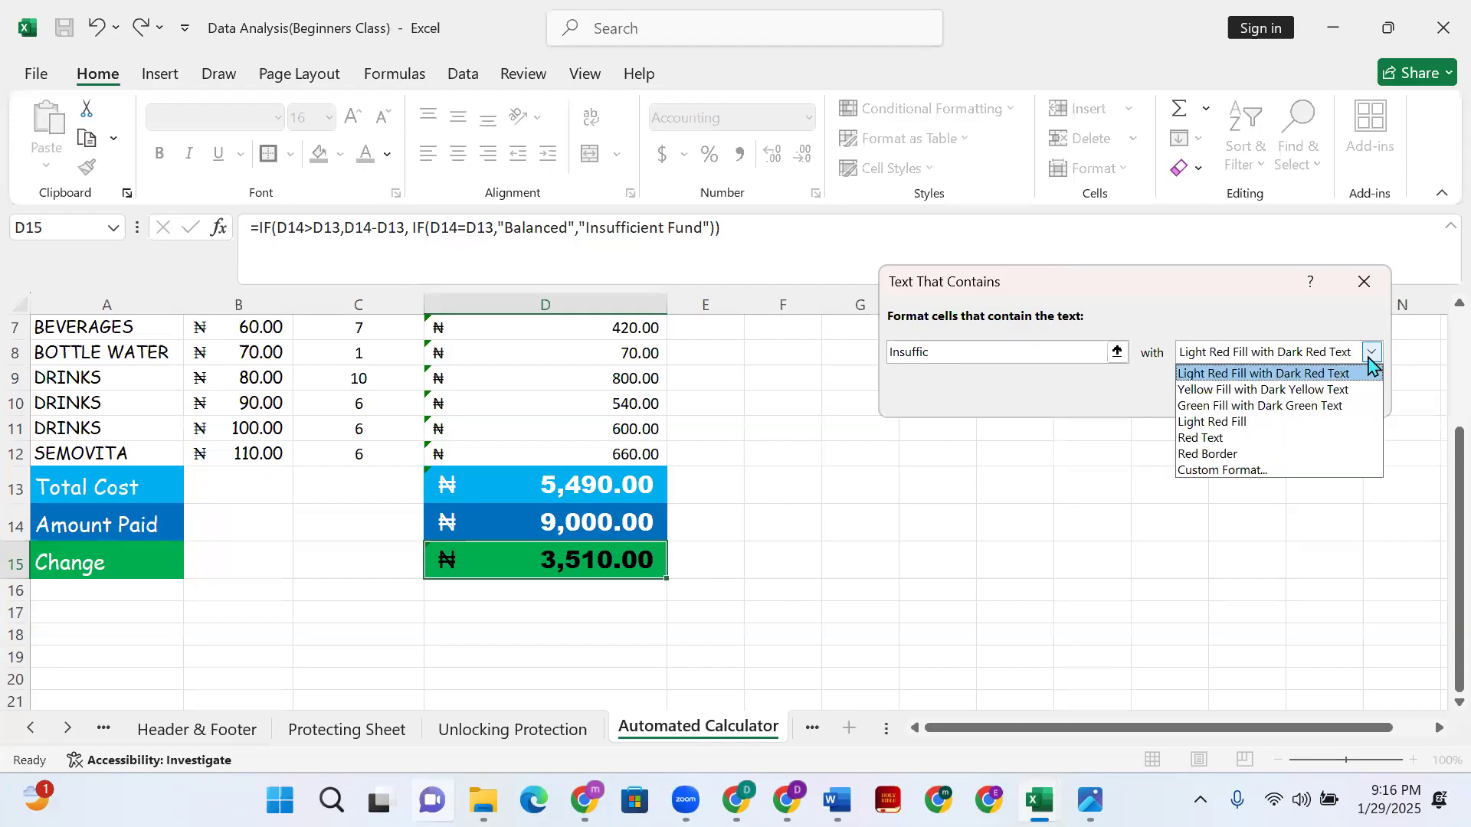
pyautogui.click(1329, 376)
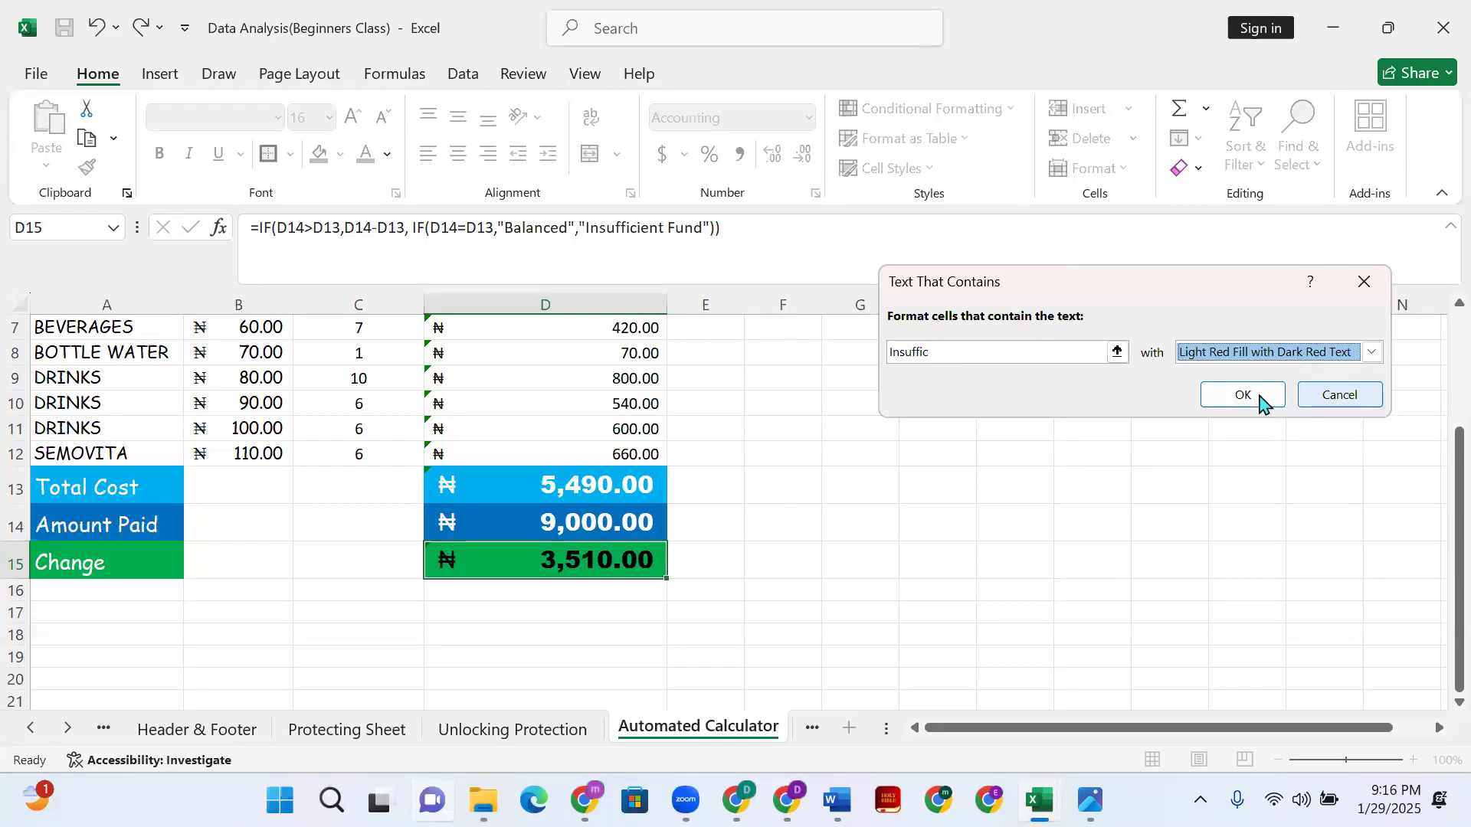
pyautogui.click(1235, 394)
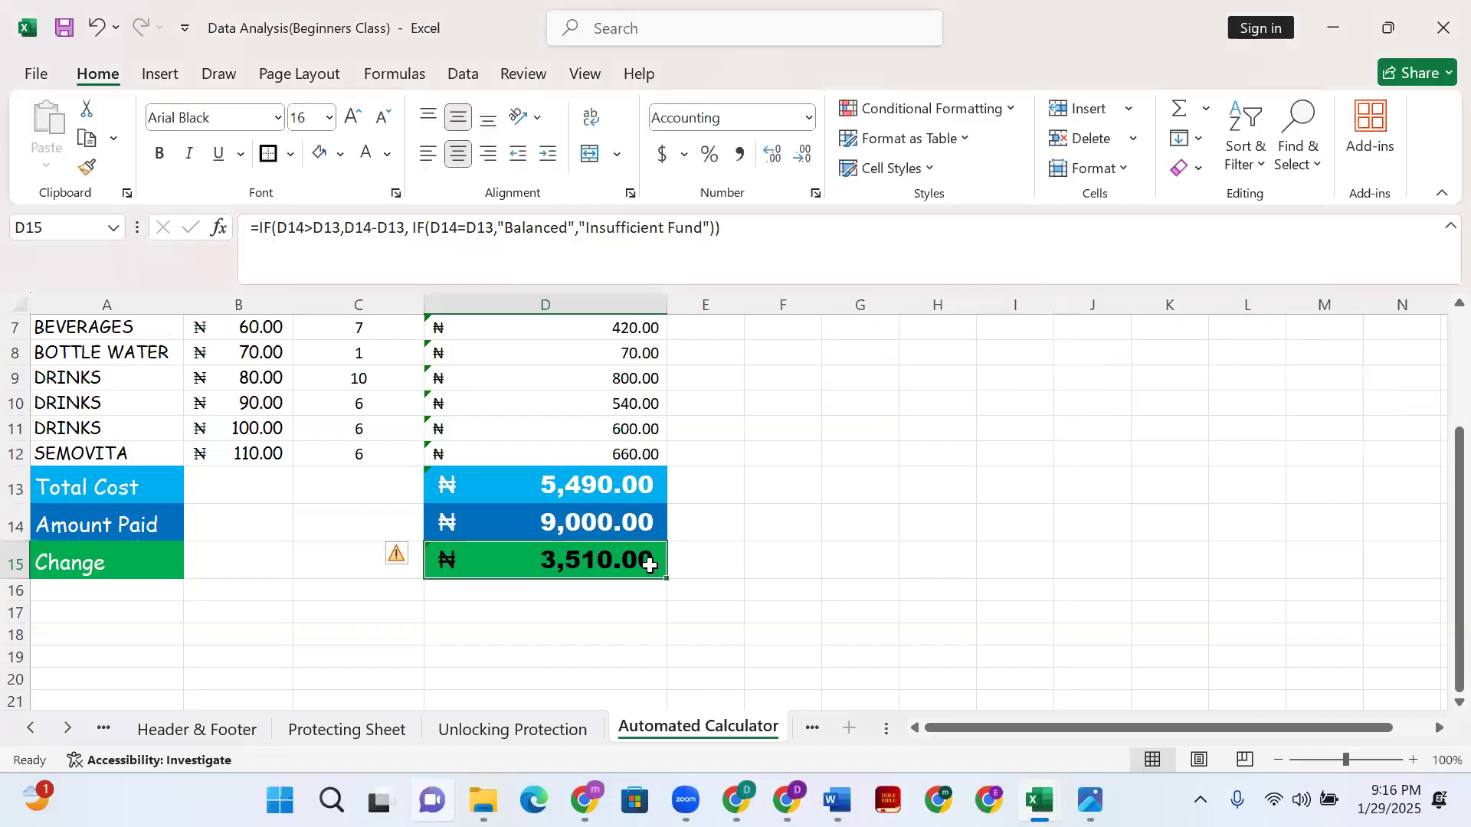
# - Replace the 9000 Amount Paid in D14 with 4000
pyautogui.click(567, 520)
pyautogui.doubleClick(567, 520)
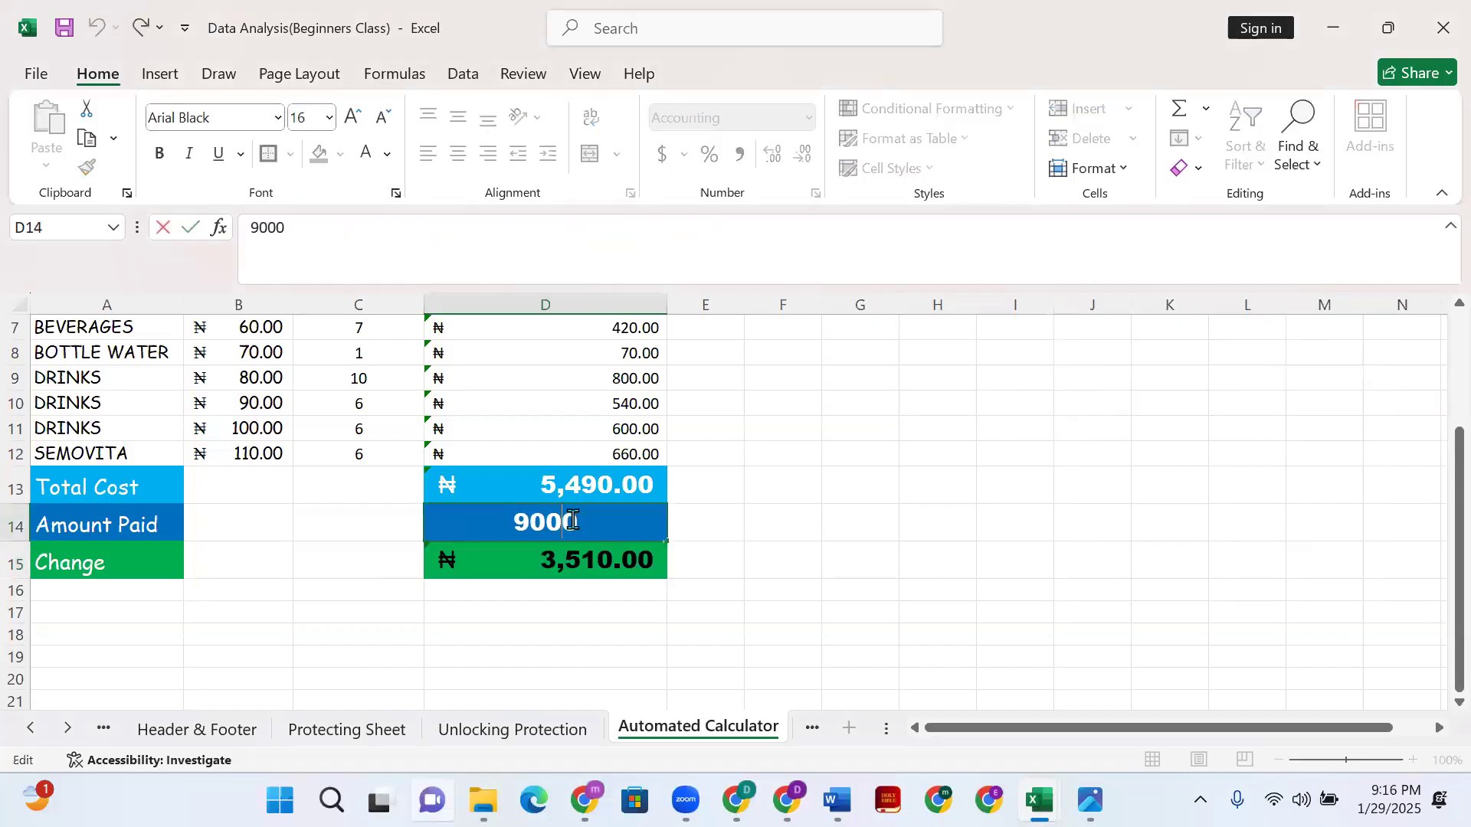
pyautogui.doubleClick(452, 505)
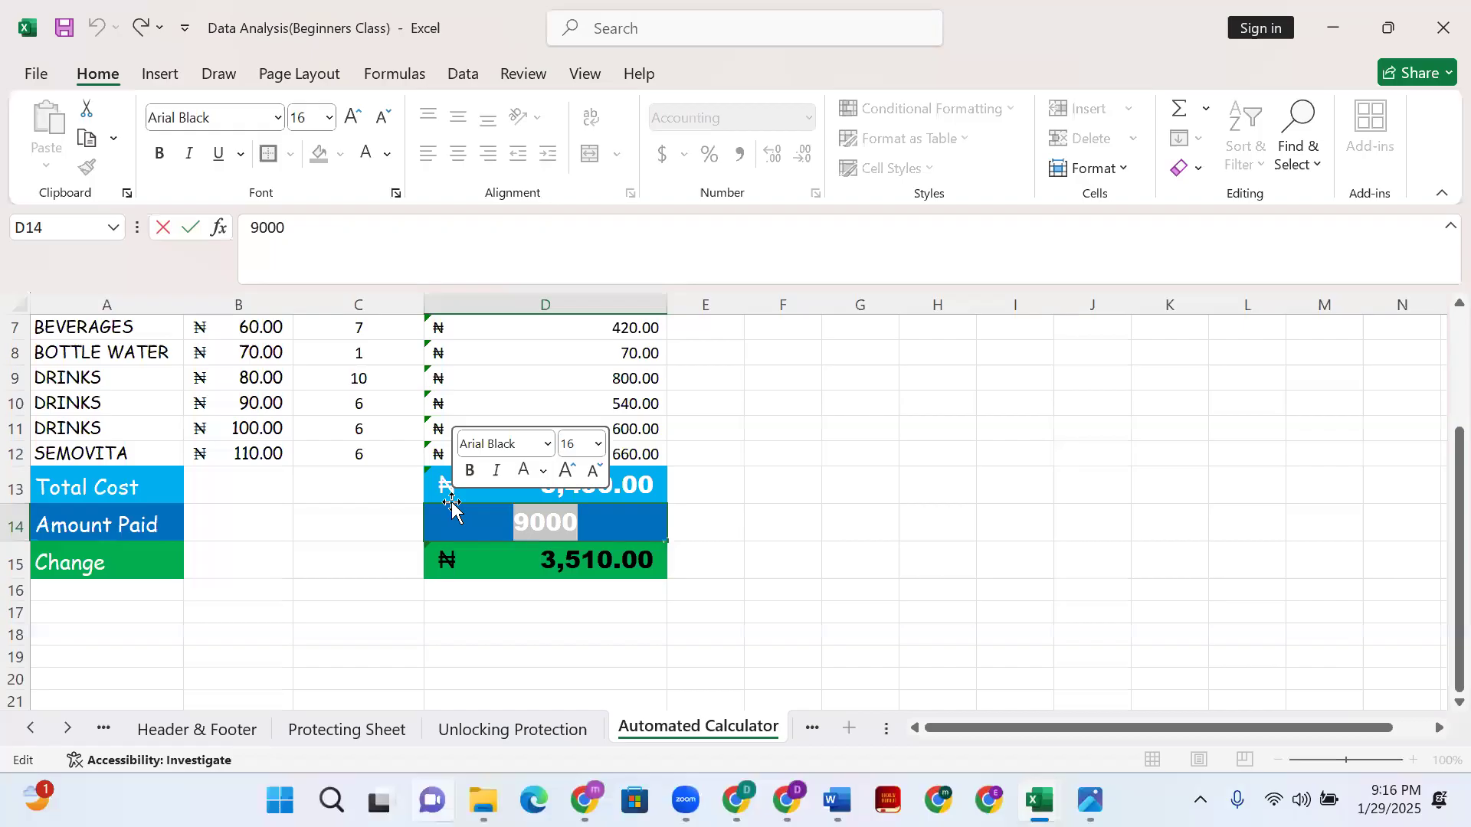
pyautogui.write('4000')
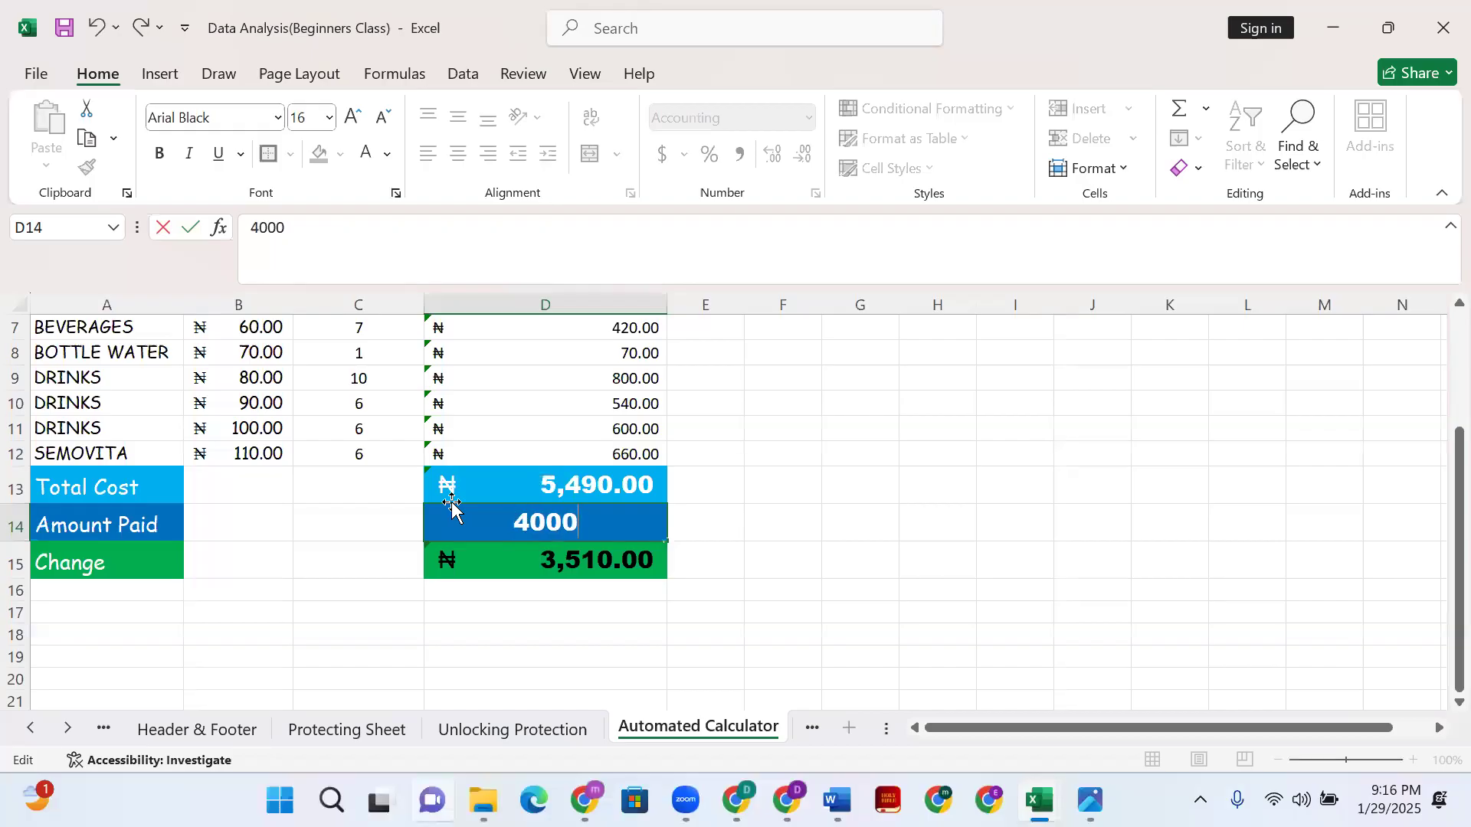
pyautogui.press('Return')
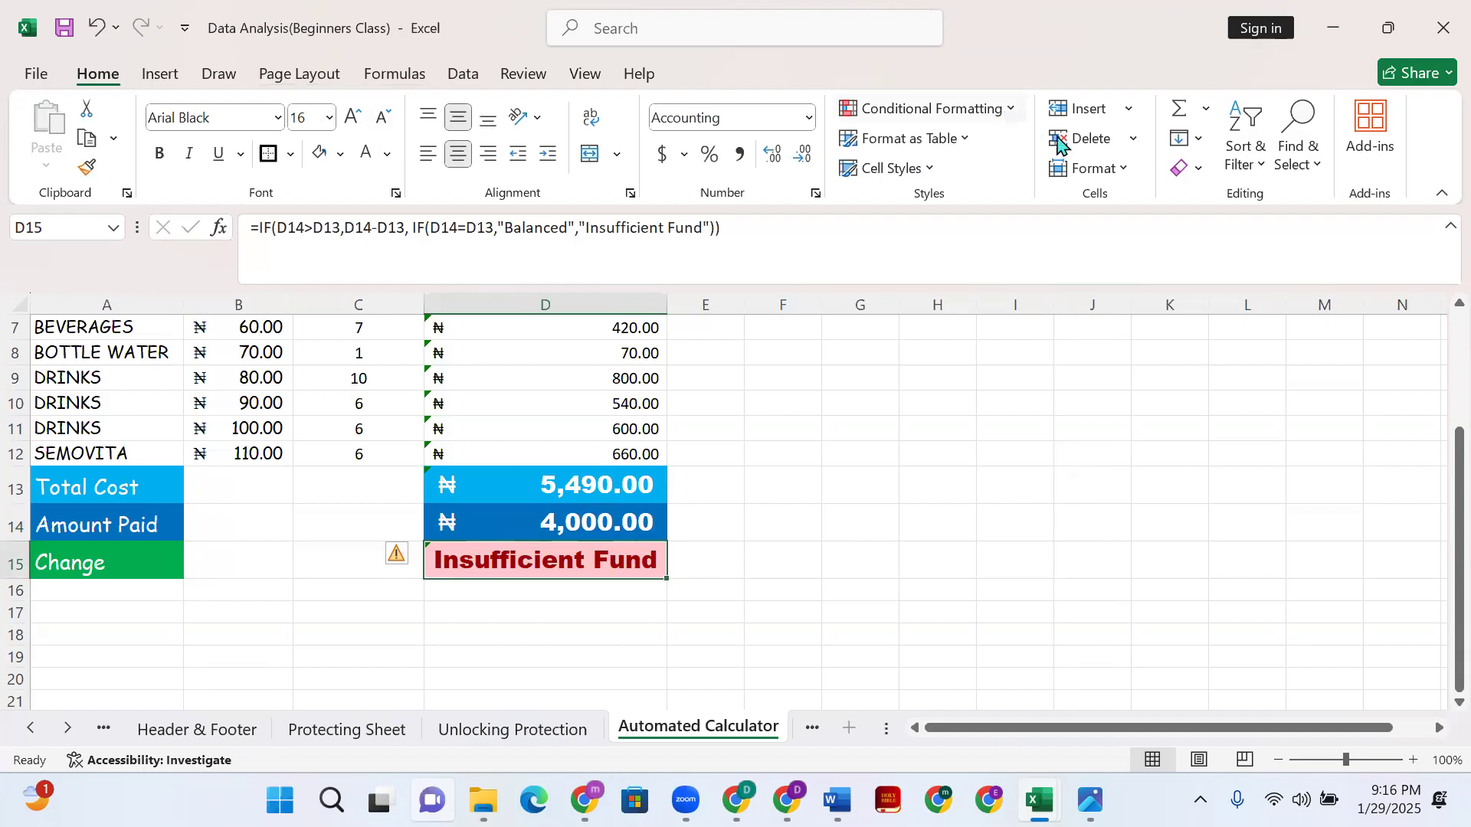
# - Add a second Text That Contains rule for 'Ba' with Green Fill and Dark Green Text
pyautogui.click(996, 109)
pyautogui.moveTo(1007, 170)
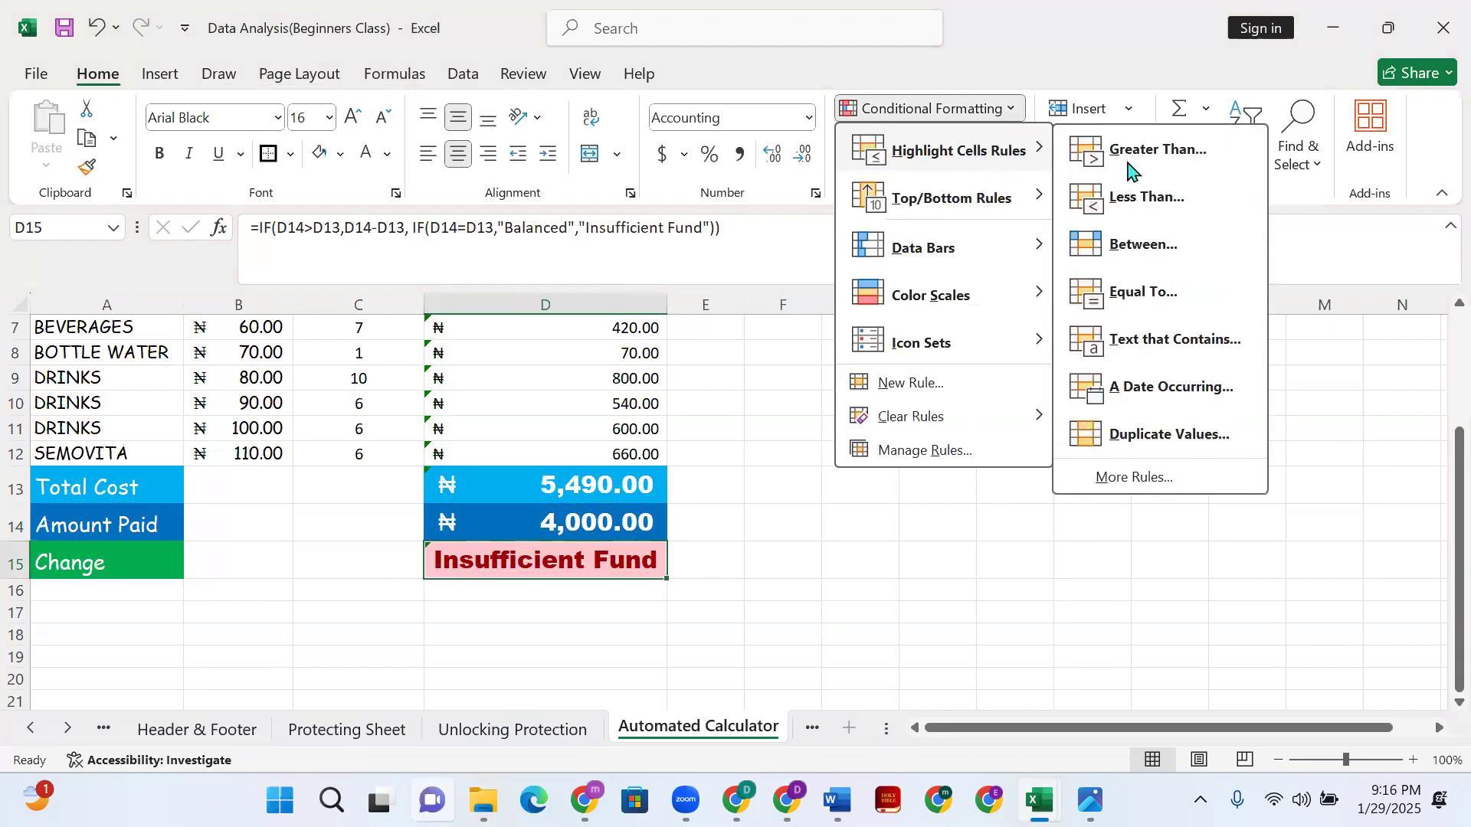
pyautogui.click(1163, 345)
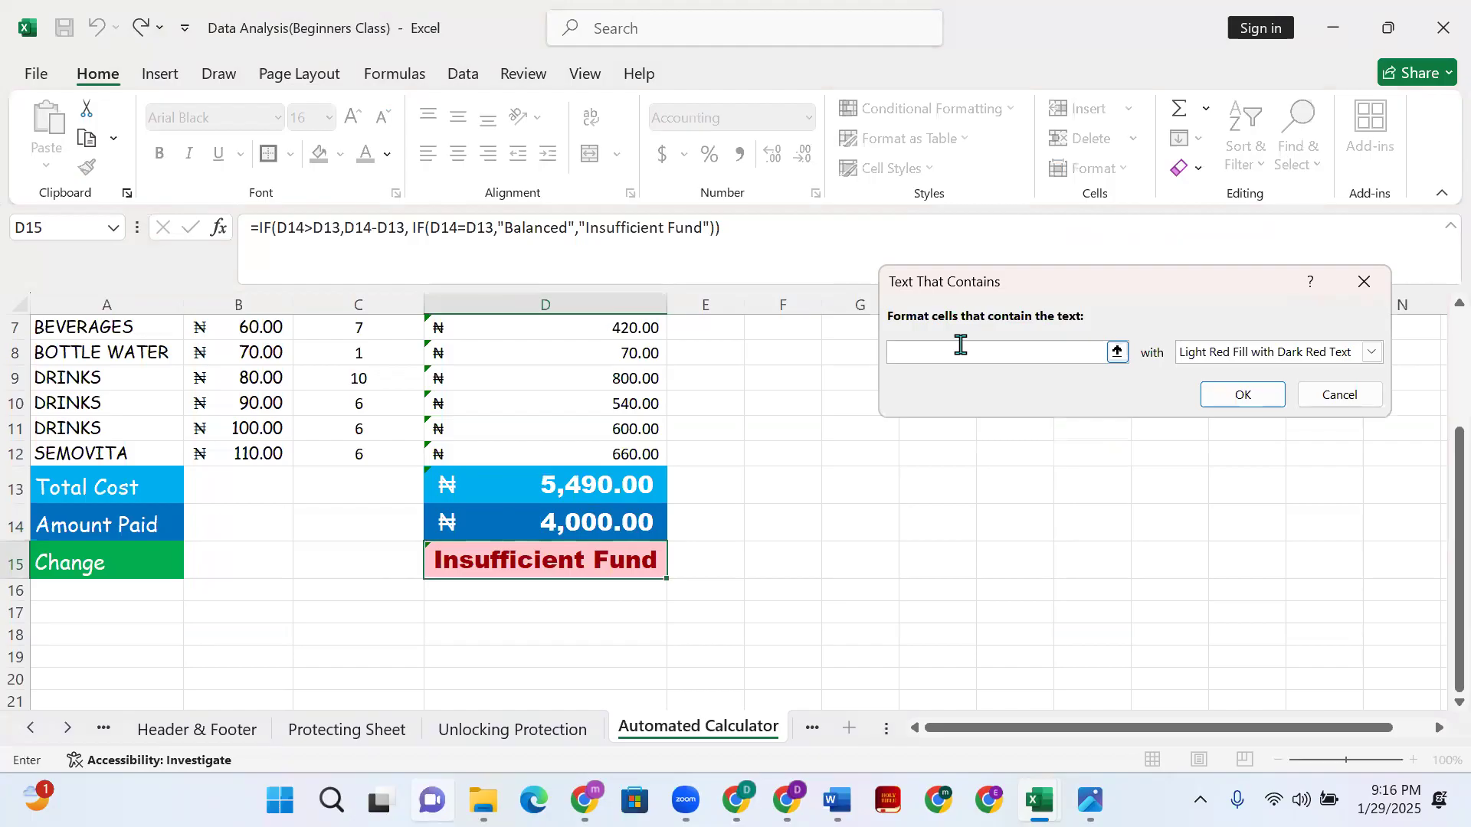
pyautogui.write('Ba')
pyautogui.click(1372, 352)
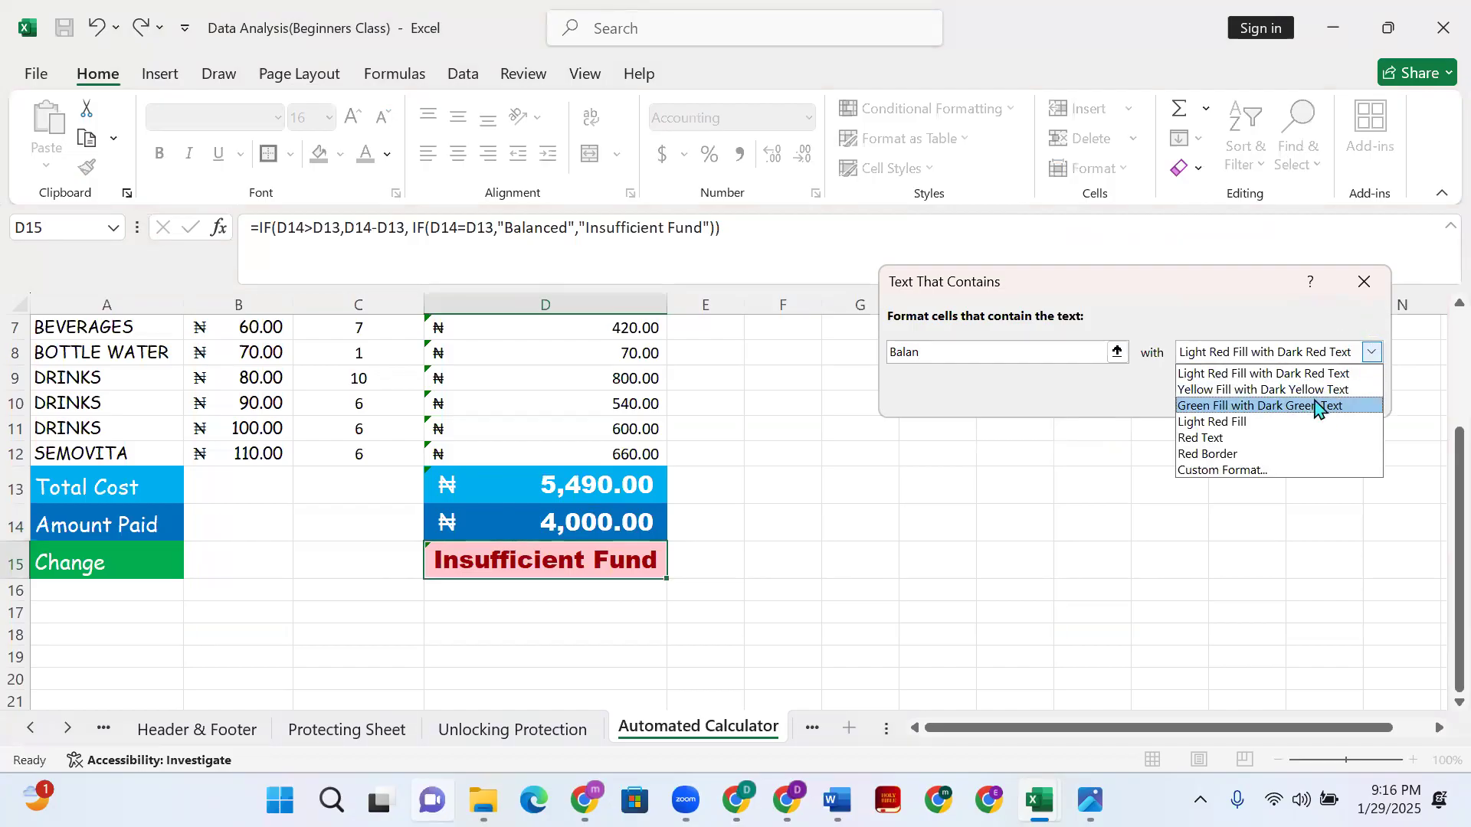
pyautogui.click(1319, 407)
pyautogui.click(1264, 403)
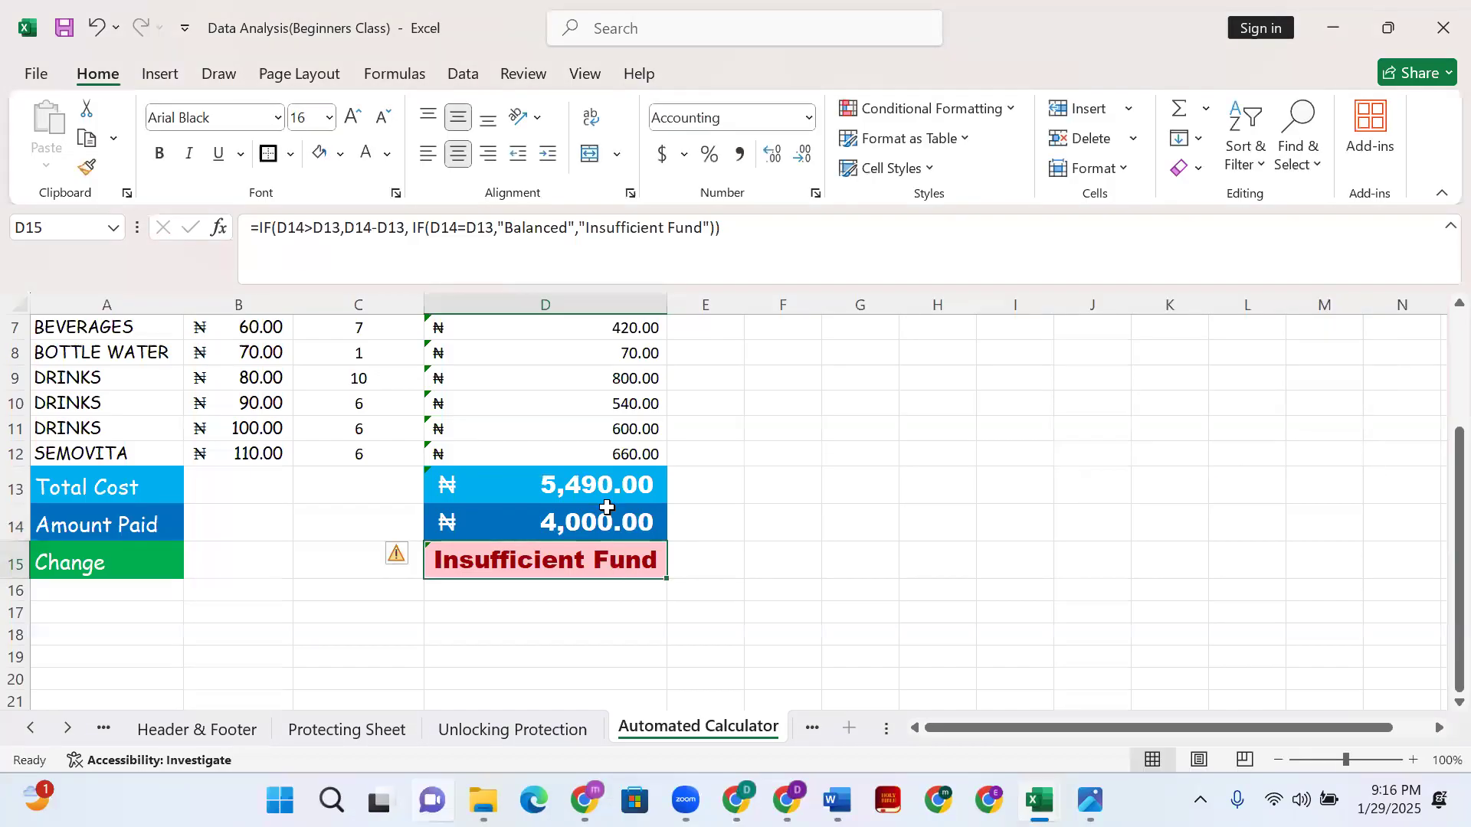
# - Change Amount Paid in D14 from 4000 to 5,490, then select the Change cell D15
pyautogui.click(605, 531)
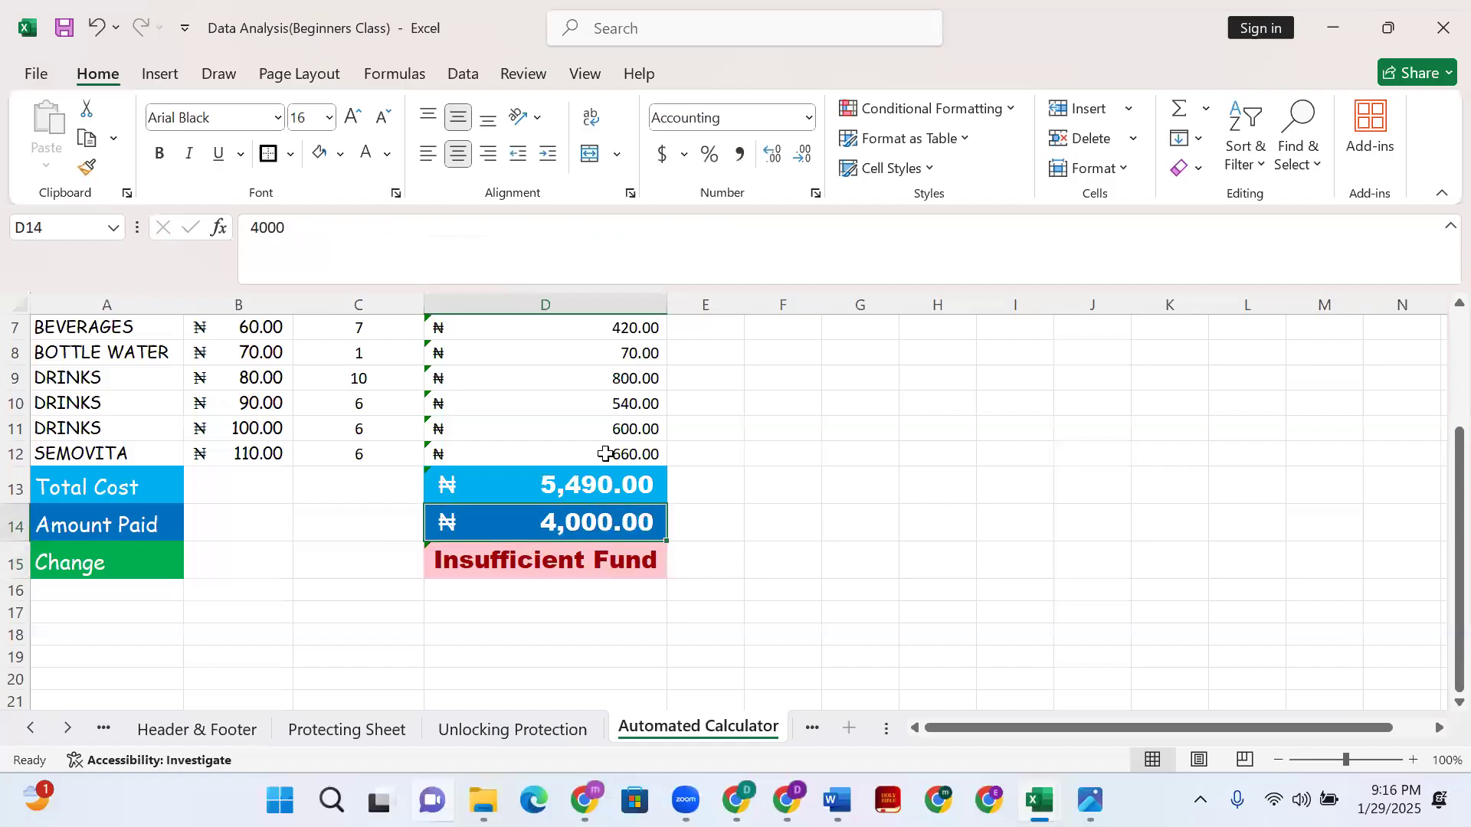
pyautogui.doubleClick(605, 521)
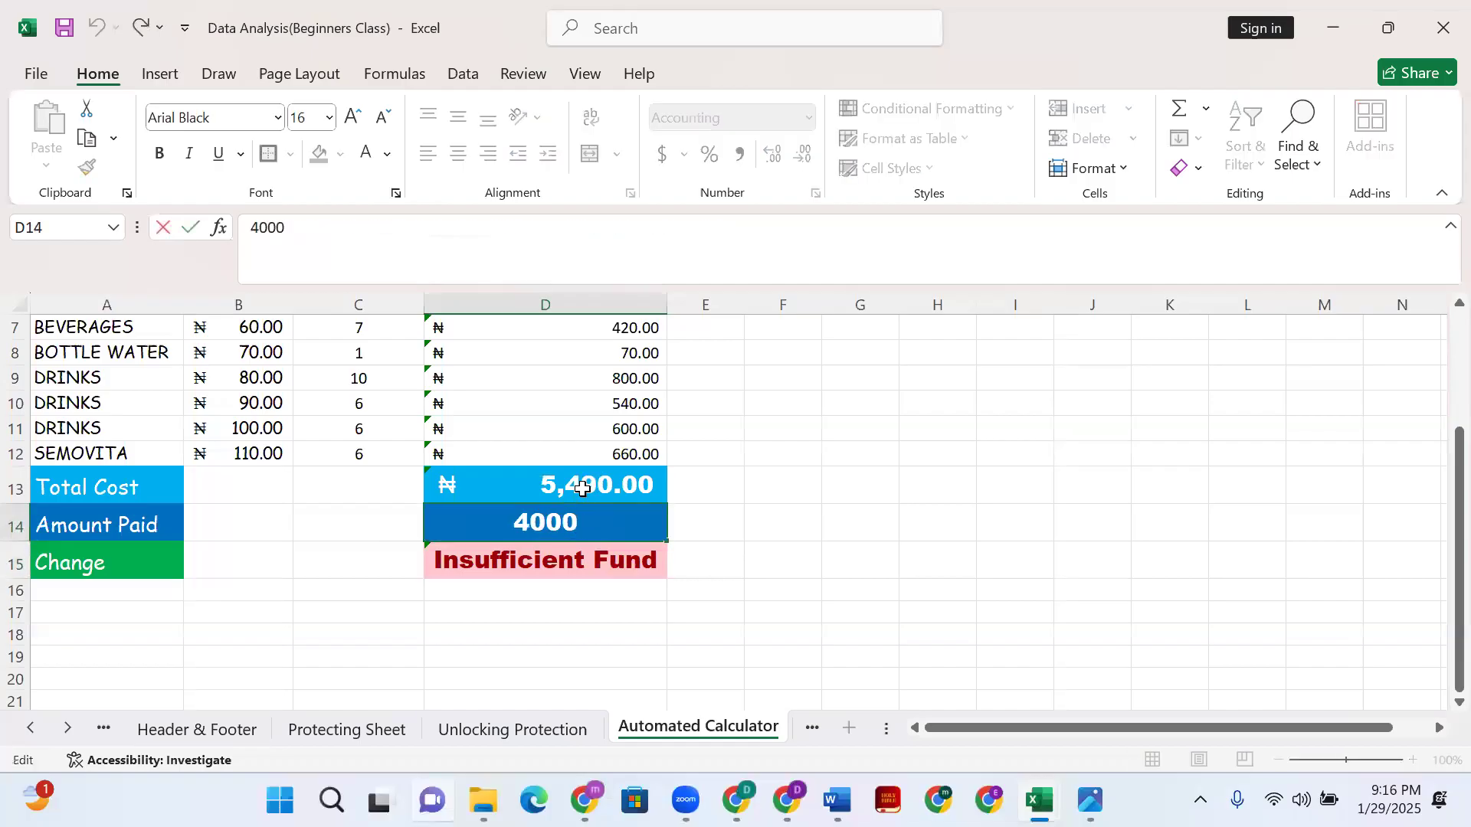
pyautogui.press('BackSpace')
pyautogui.press('BackSpace')
pyautogui.press('BackSpace')
pyautogui.press('BackSpace')
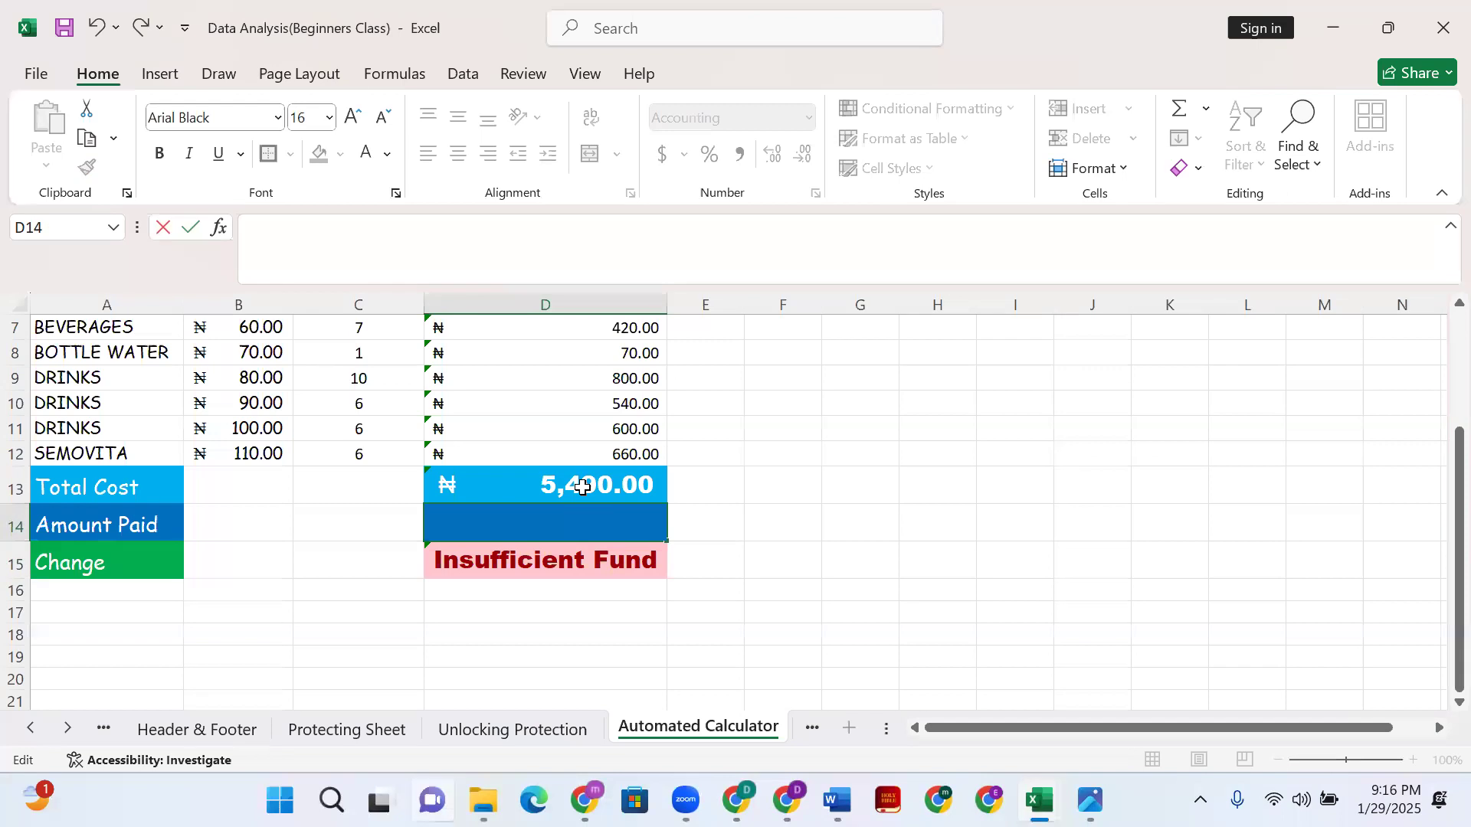
pyautogui.write('5,490')
pyautogui.press('Return')
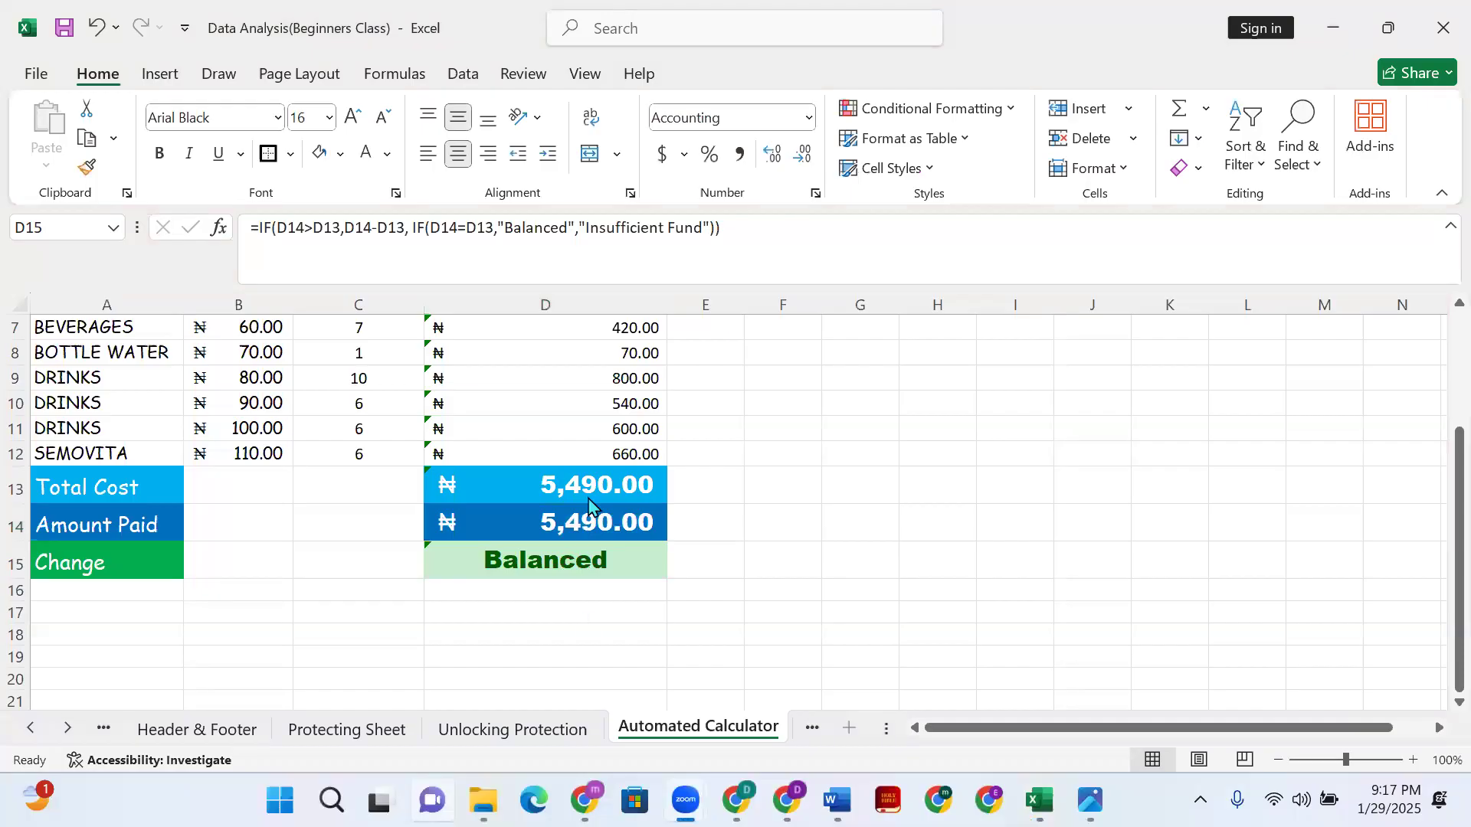
pyautogui.click(613, 566)
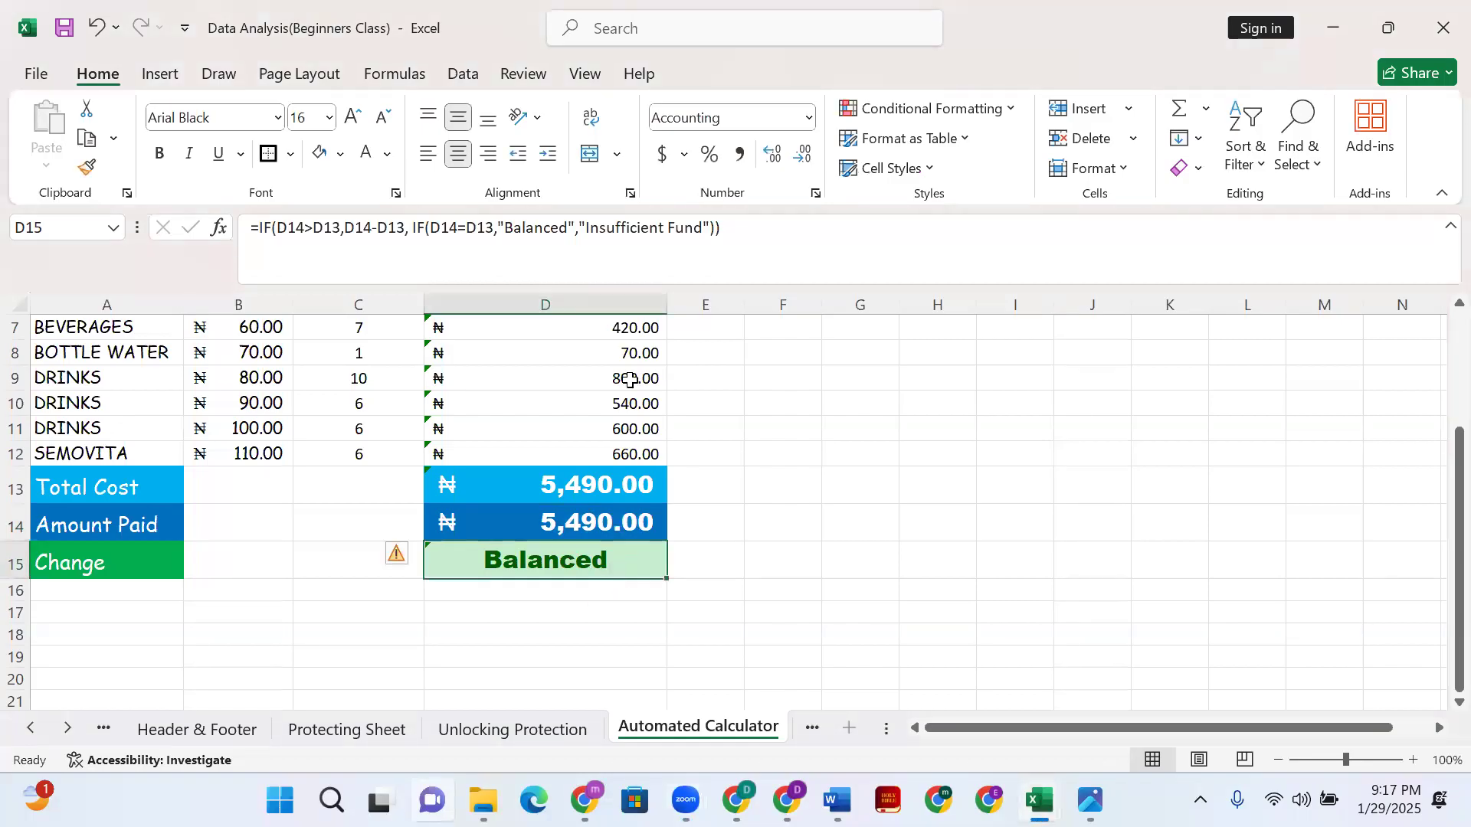
# - Replace the D15 formula with an IF returning D14-D13 when D14 exceeds D13
pyautogui.moveTo(719, 227); pyautogui.dragTo(364, 227)
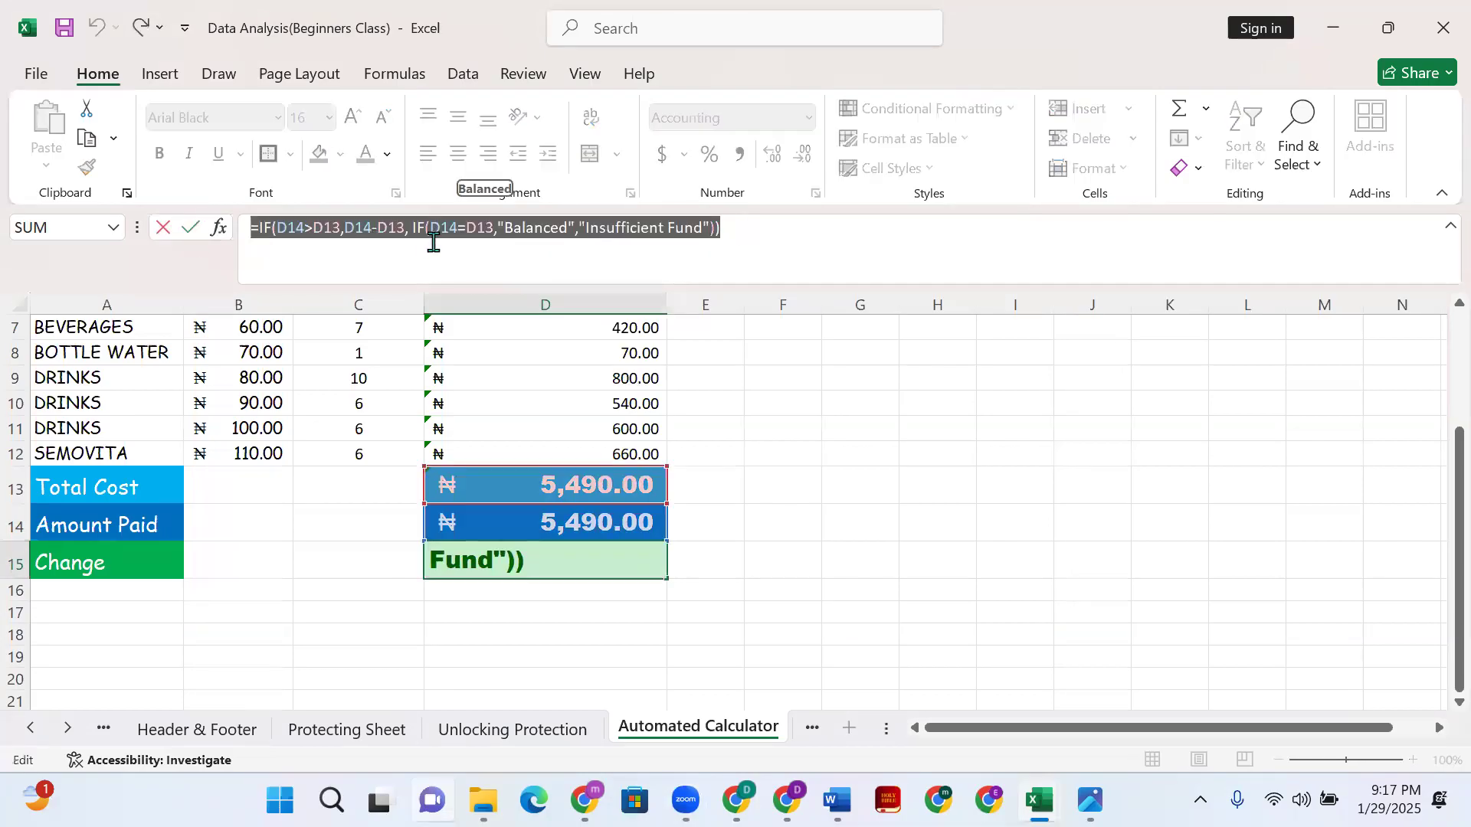
pyautogui.press('BackSpace')
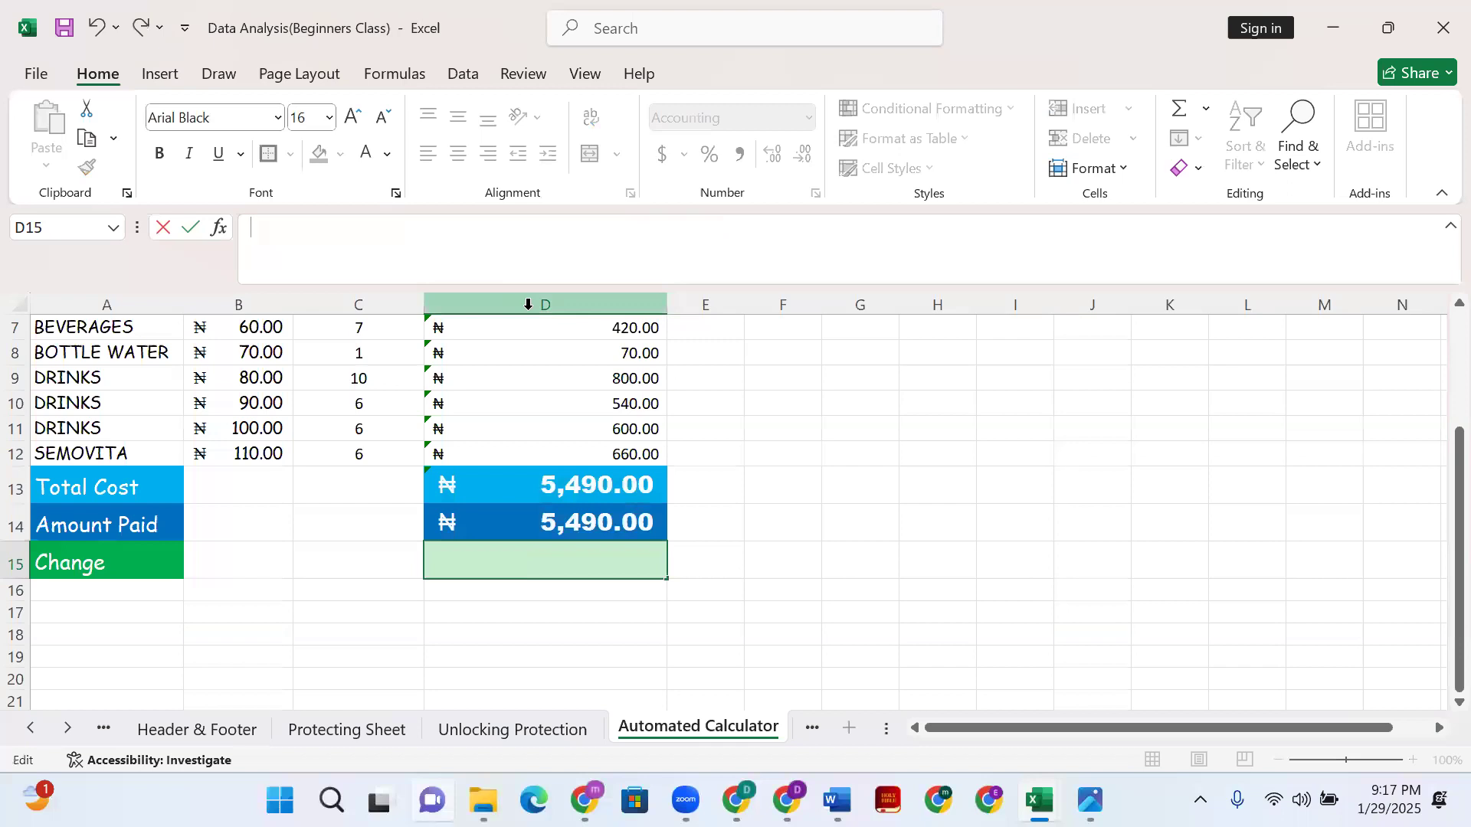
pyautogui.write('+')
pyautogui.press('BackSpace')
pyautogui.write('=If')
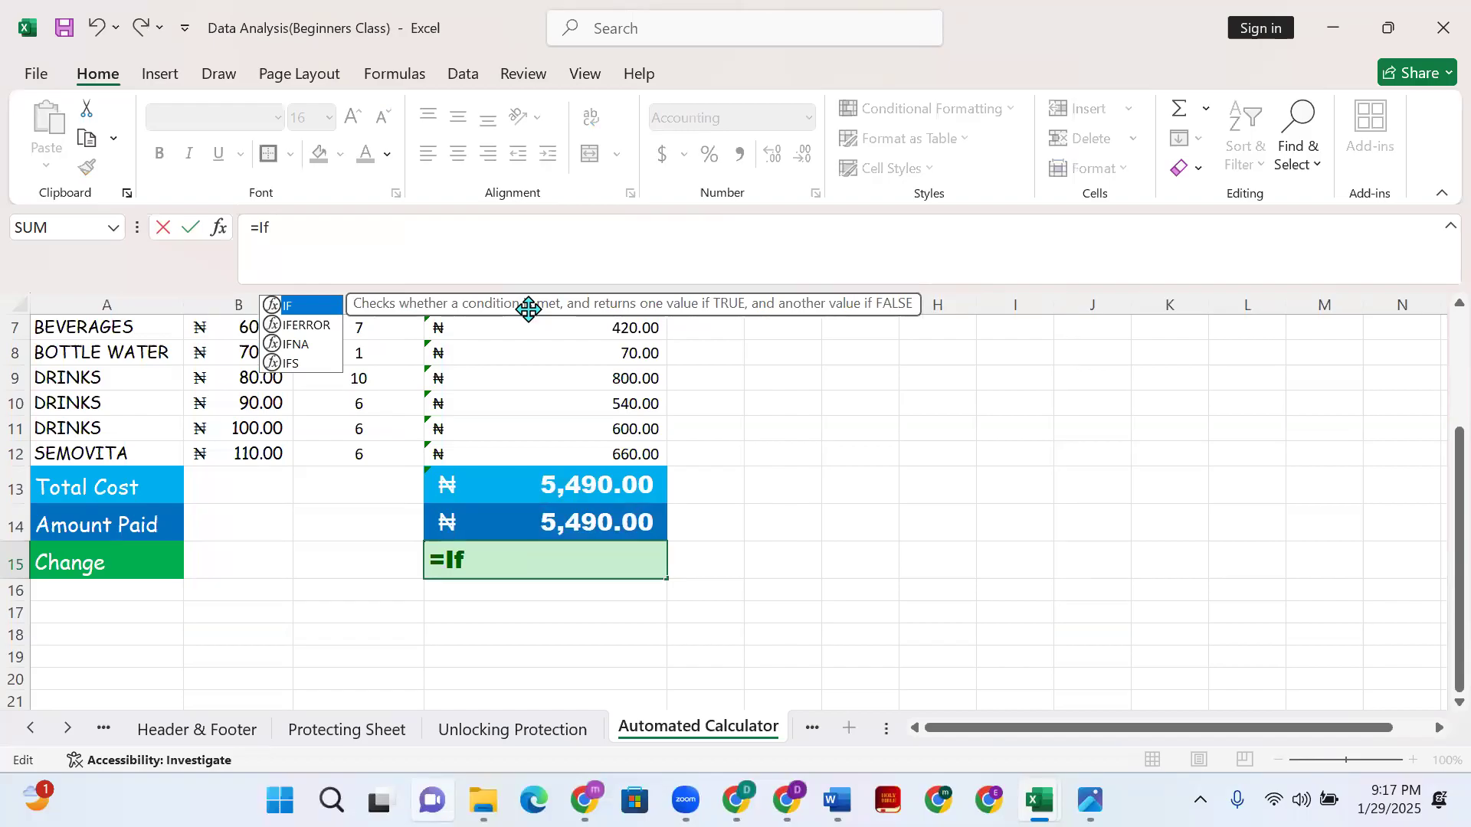
pyautogui.write('(')
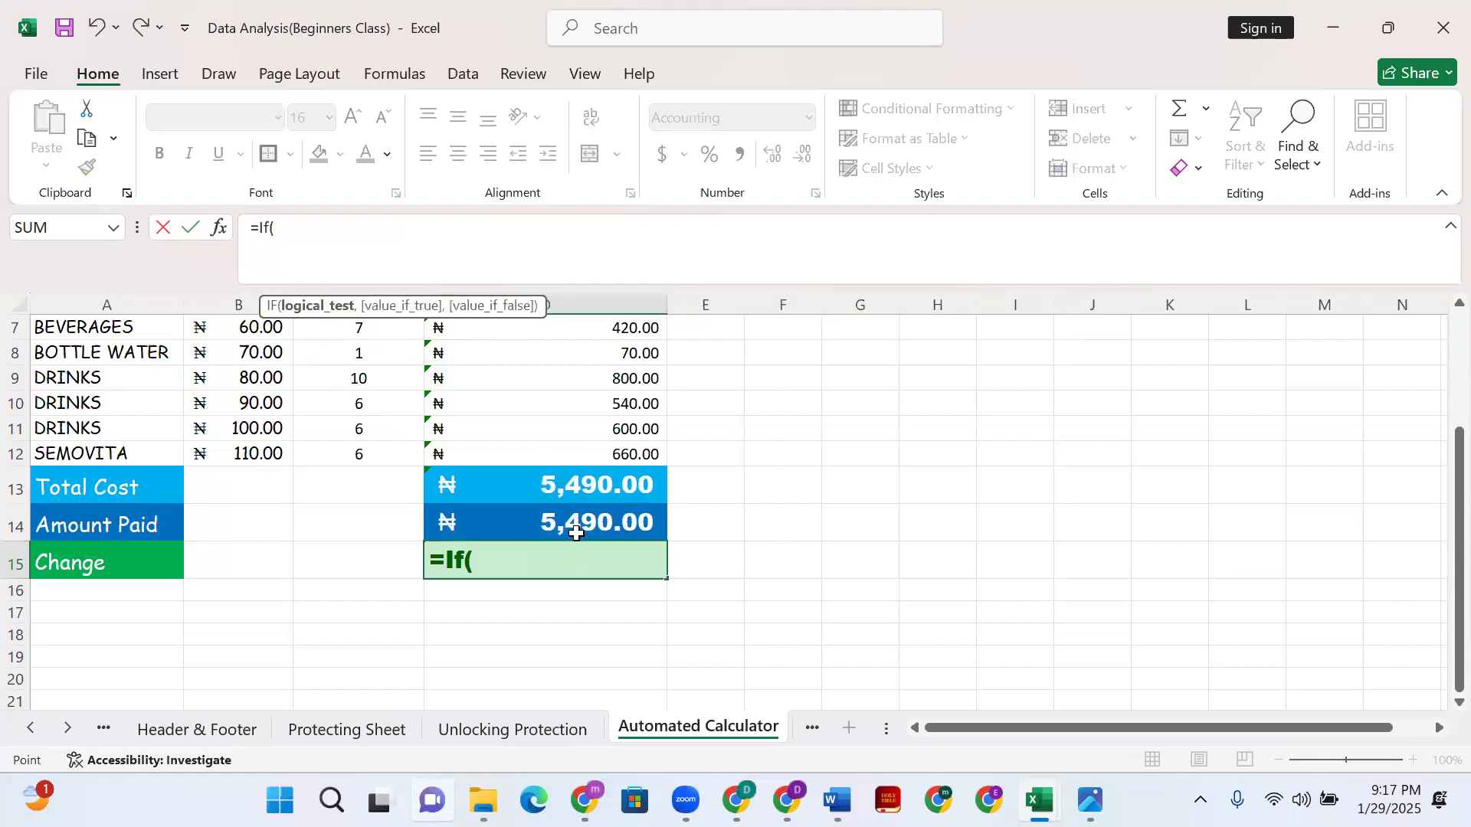
pyautogui.click(576, 533)
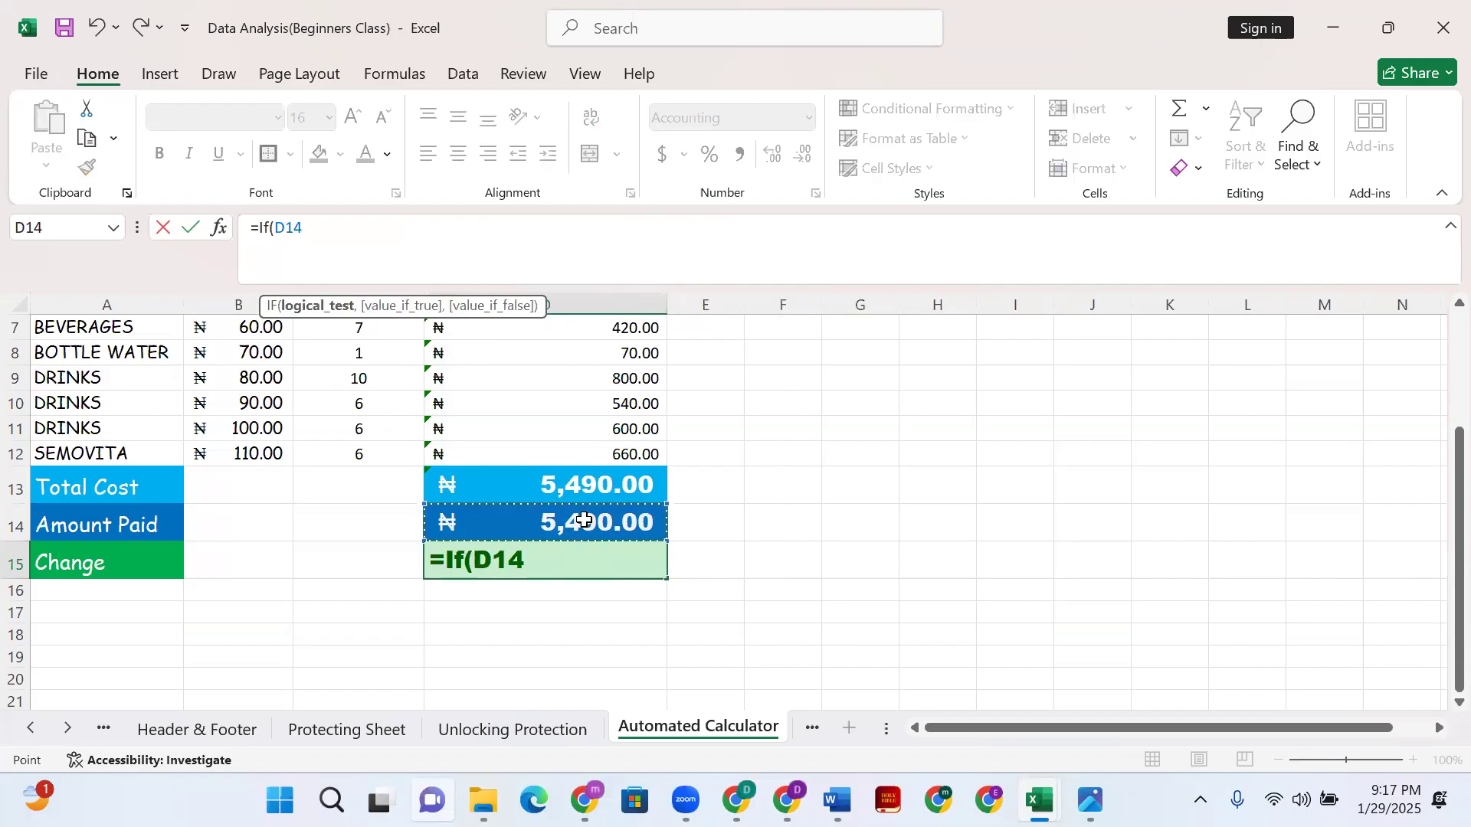
pyautogui.write('.')
pyautogui.write('>')
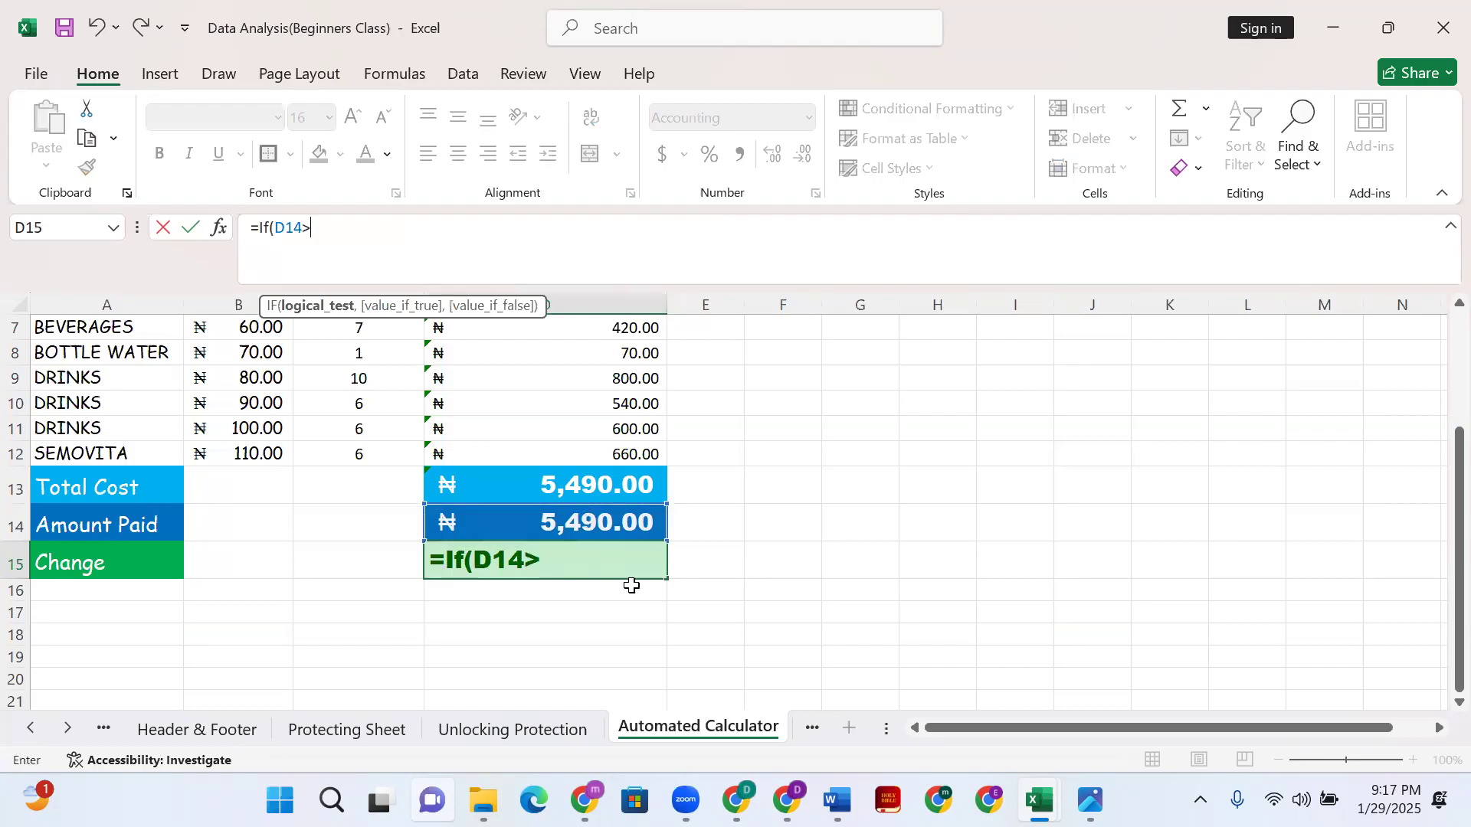
pyautogui.click(575, 494)
pyautogui.write(',')
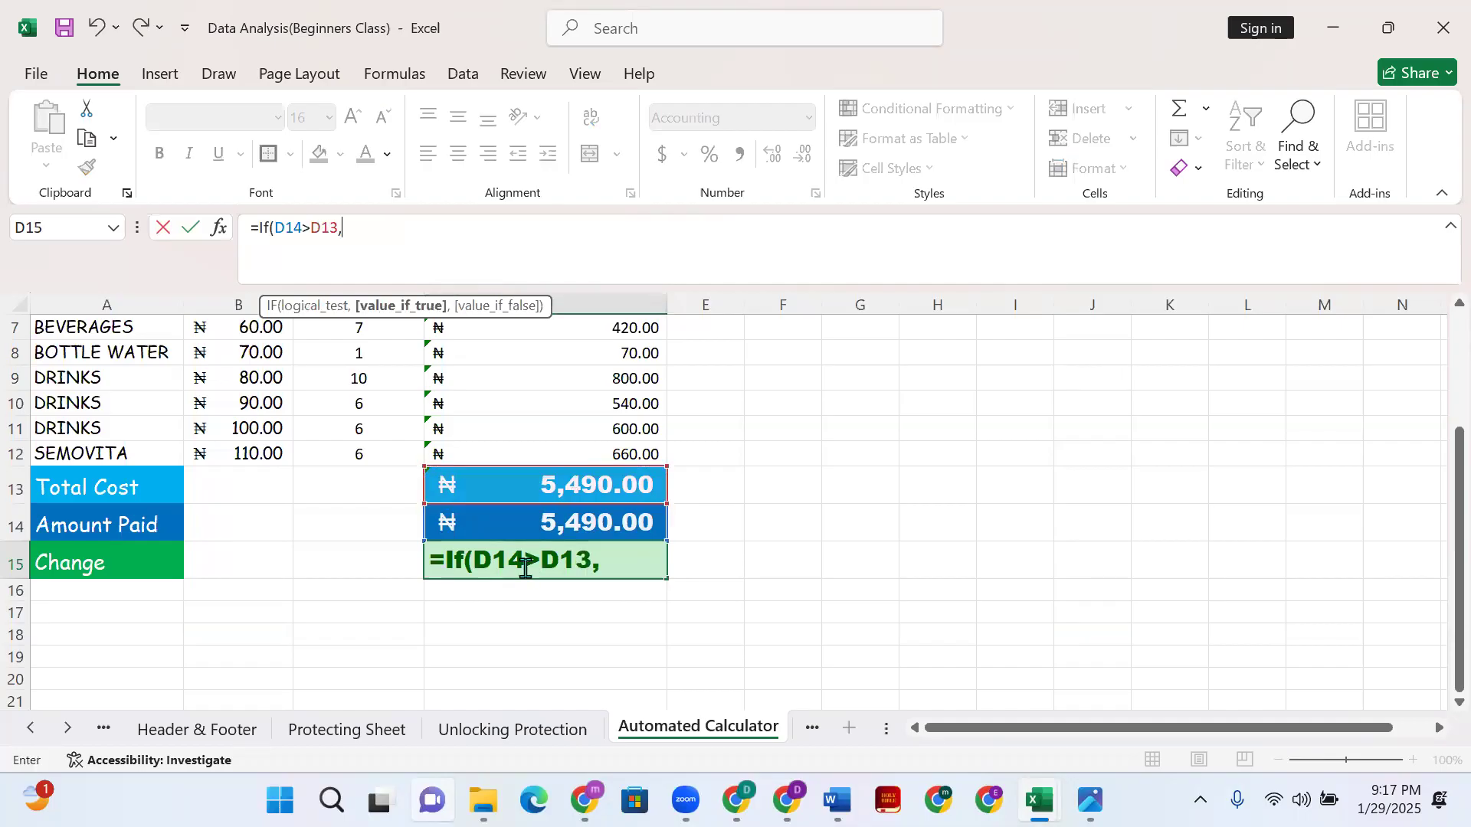
pyautogui.click(536, 524)
pyautogui.write('-')
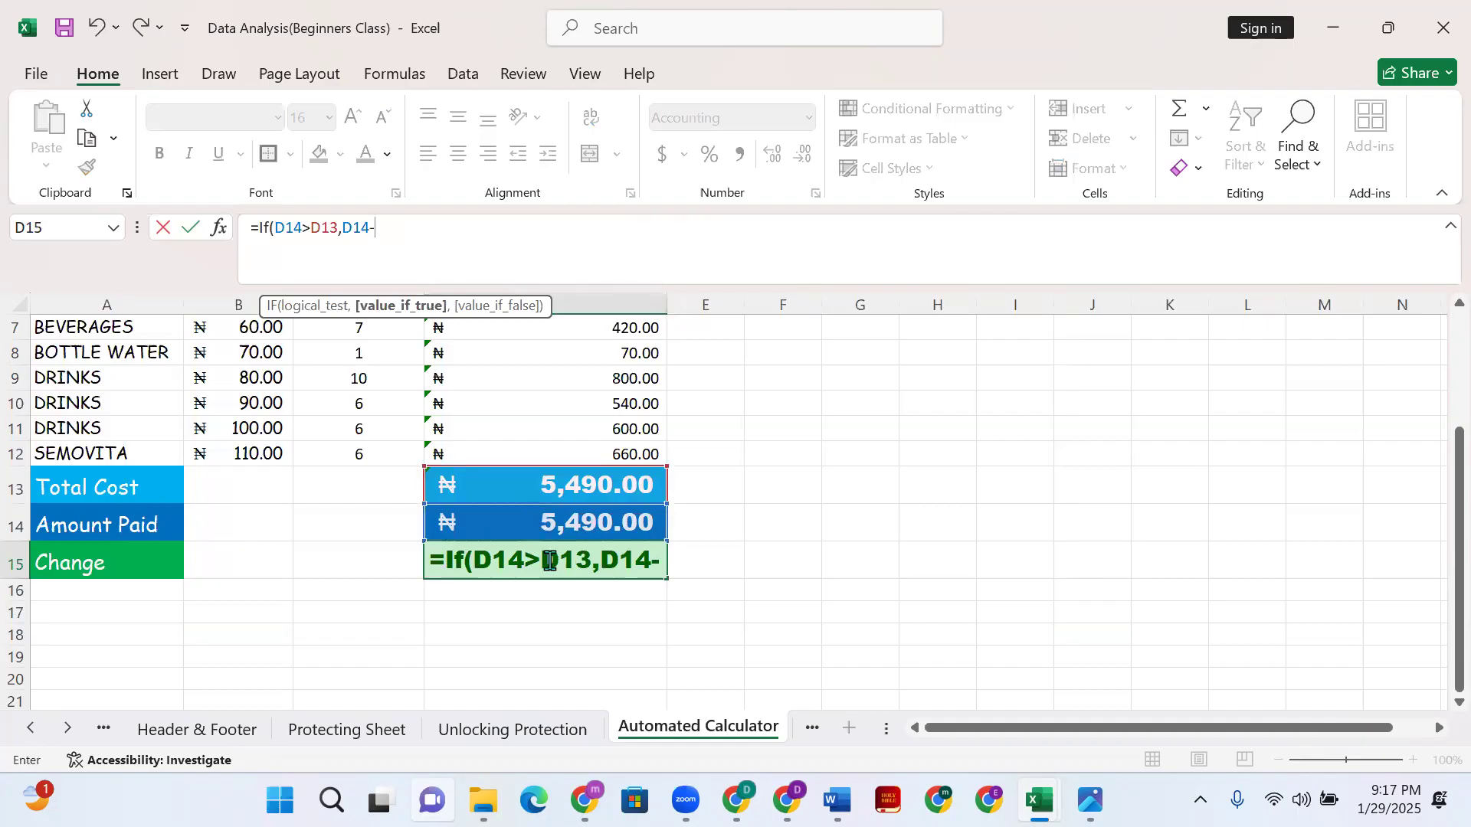
pyautogui.click(575, 485)
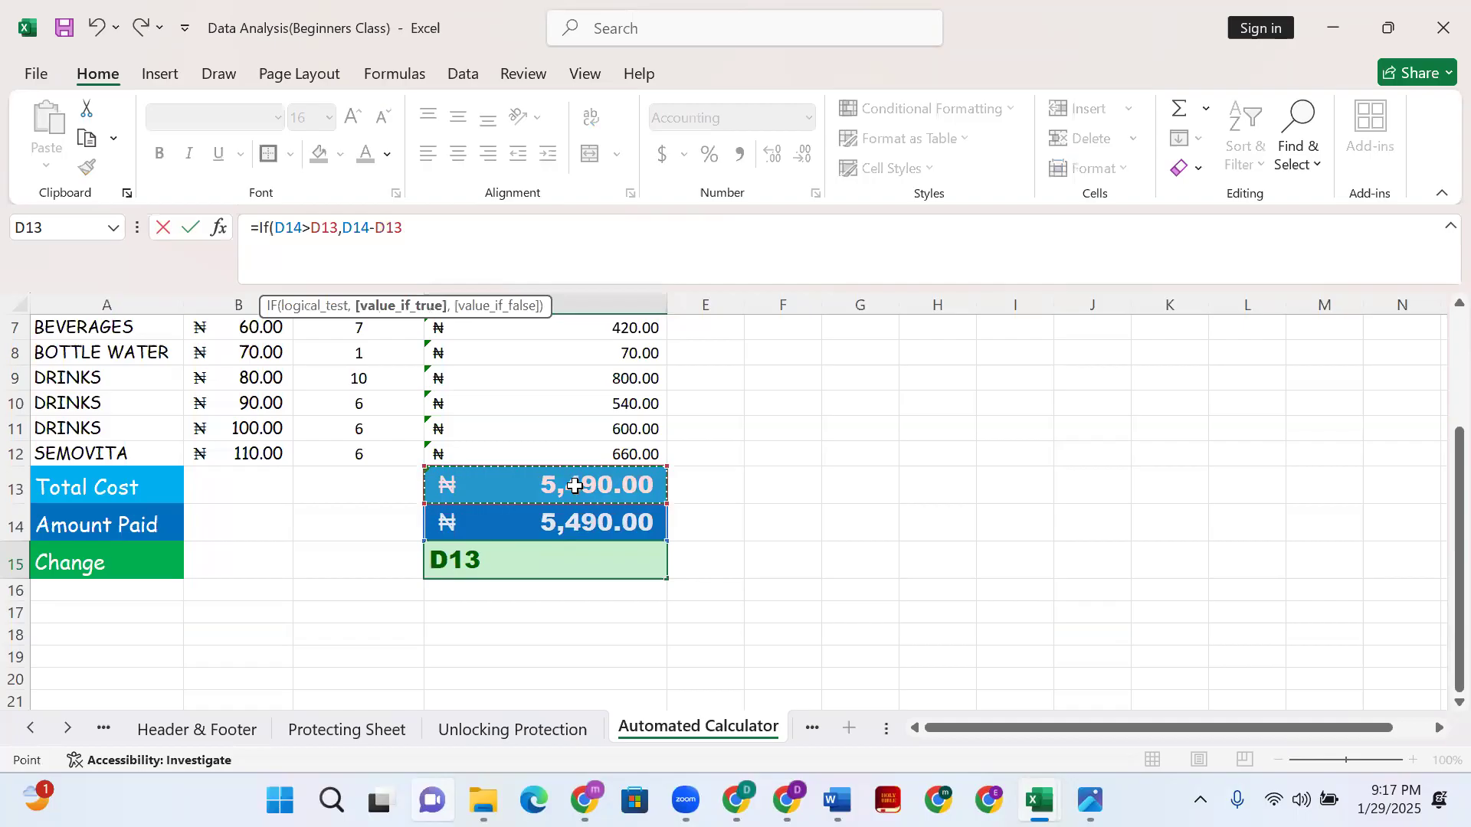
# - Nest a second IF returning "Balanced" when D14 equals D13, otherwise "Insufficient Fund"
pyautogui.write(',')
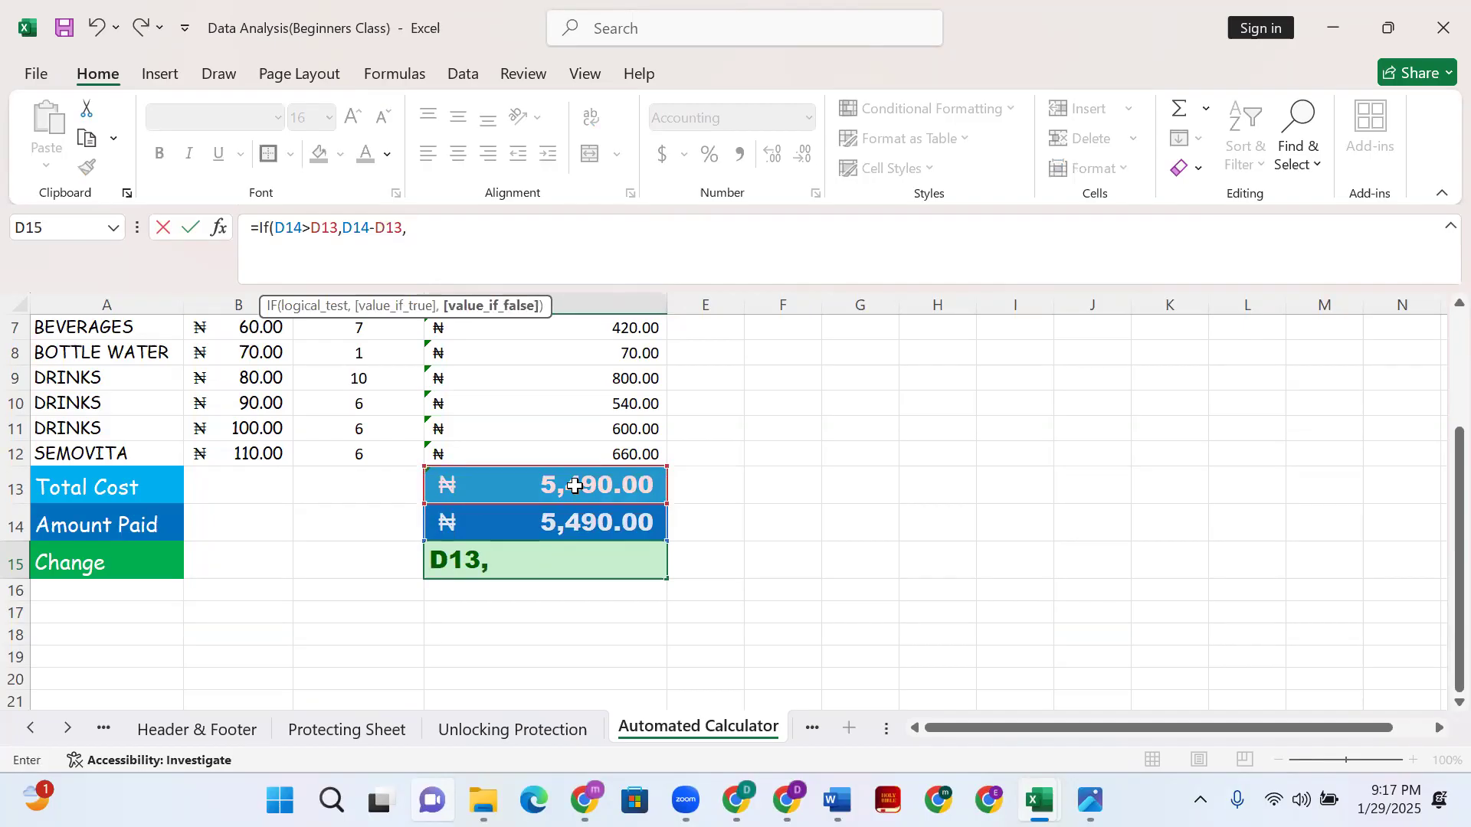
pyautogui.write(' If')
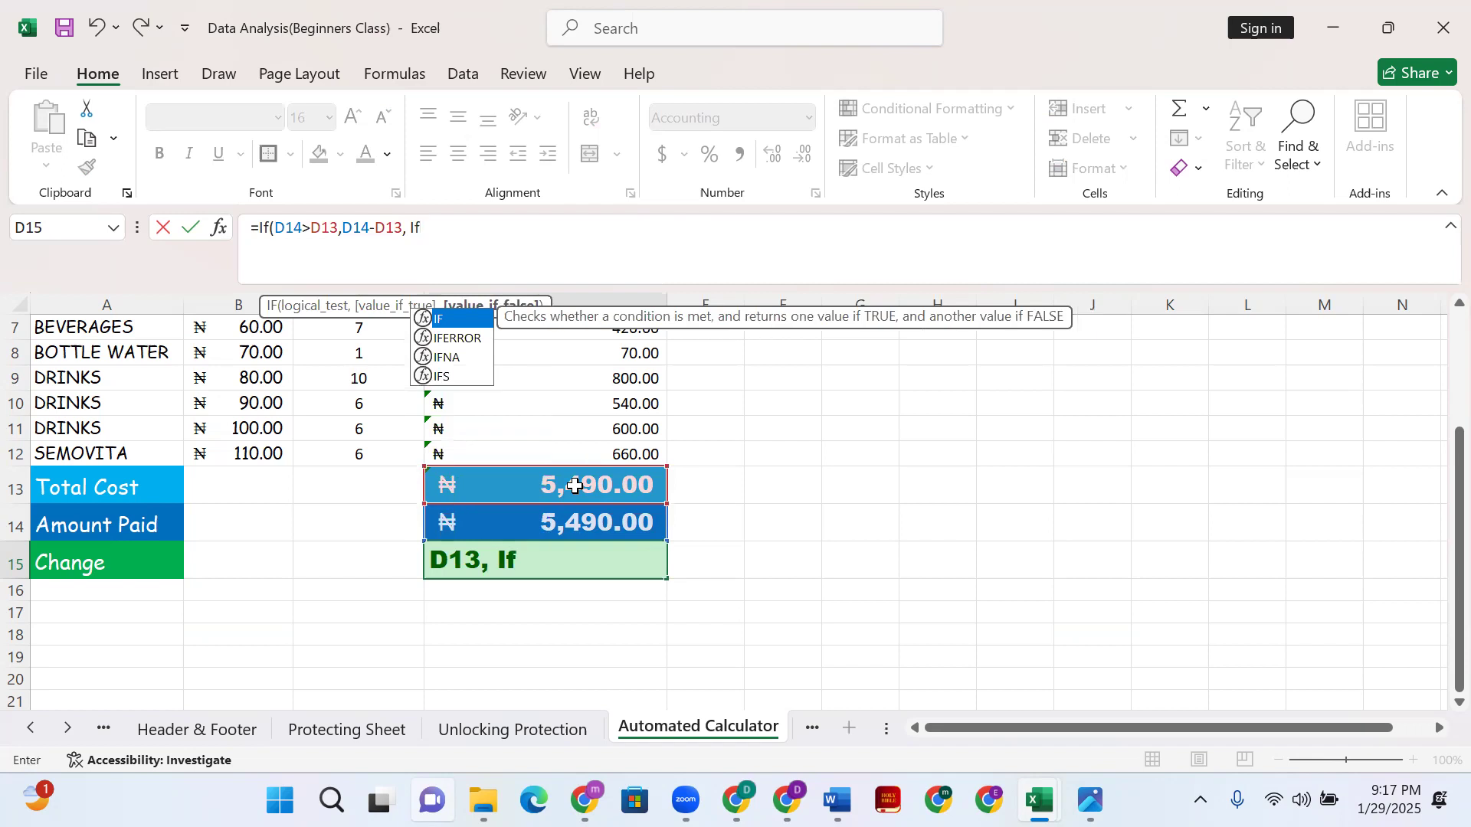
pyautogui.write('(')
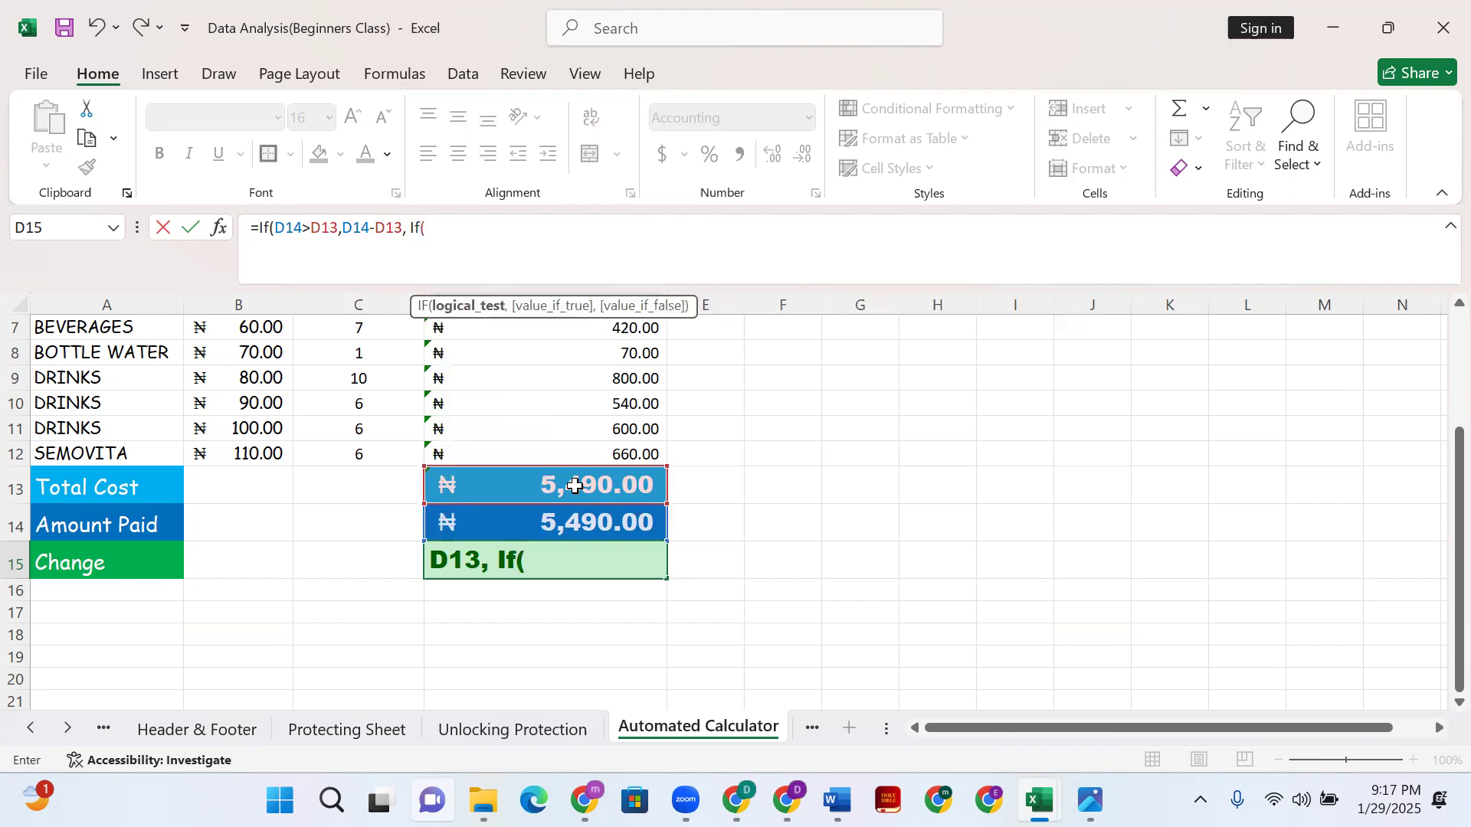
pyautogui.click(567, 526)
pyautogui.write('=')
pyautogui.click(576, 489)
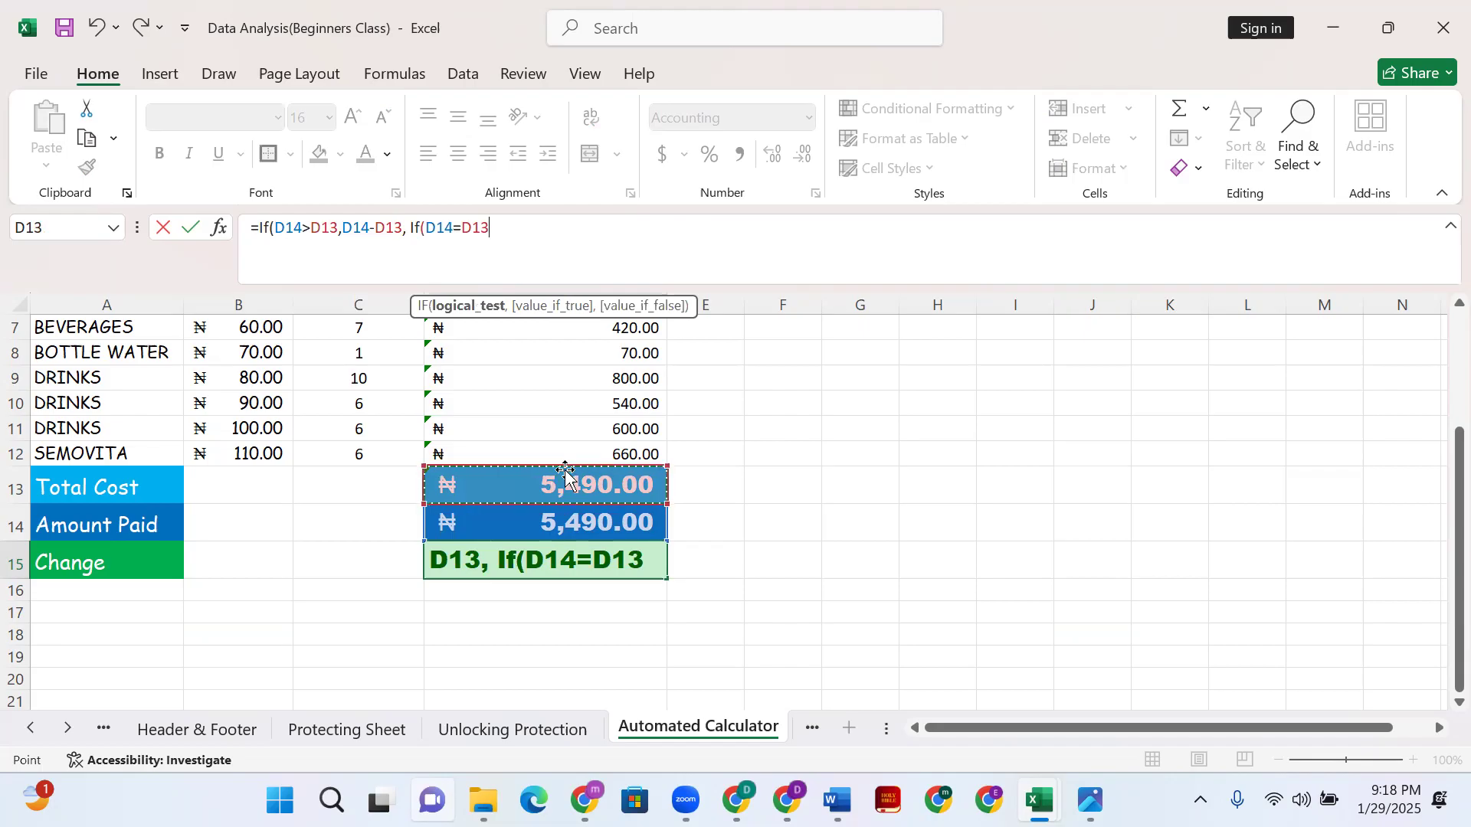
pyautogui.write(',')
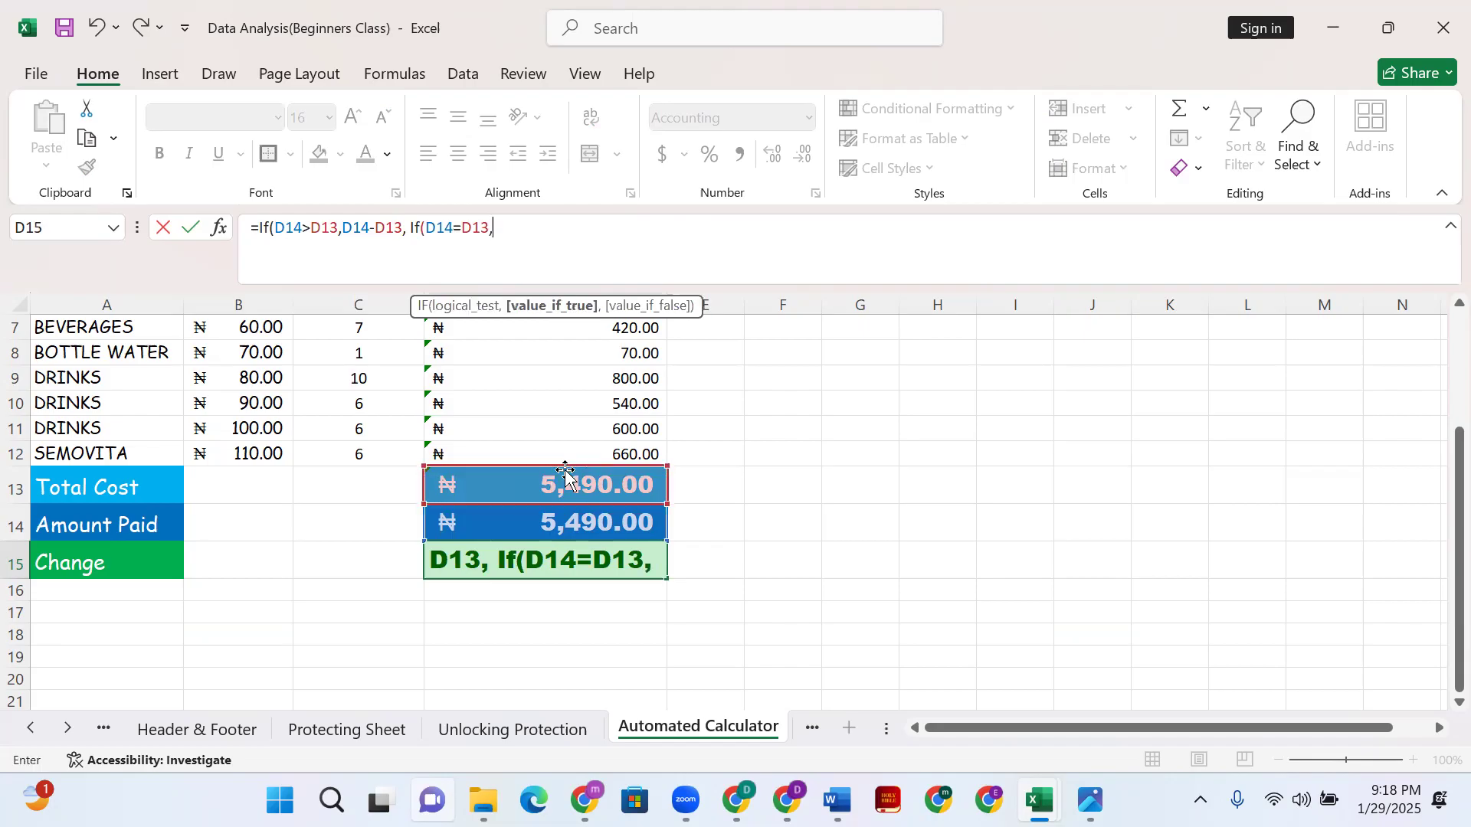
pyautogui.write('"Balanced"')
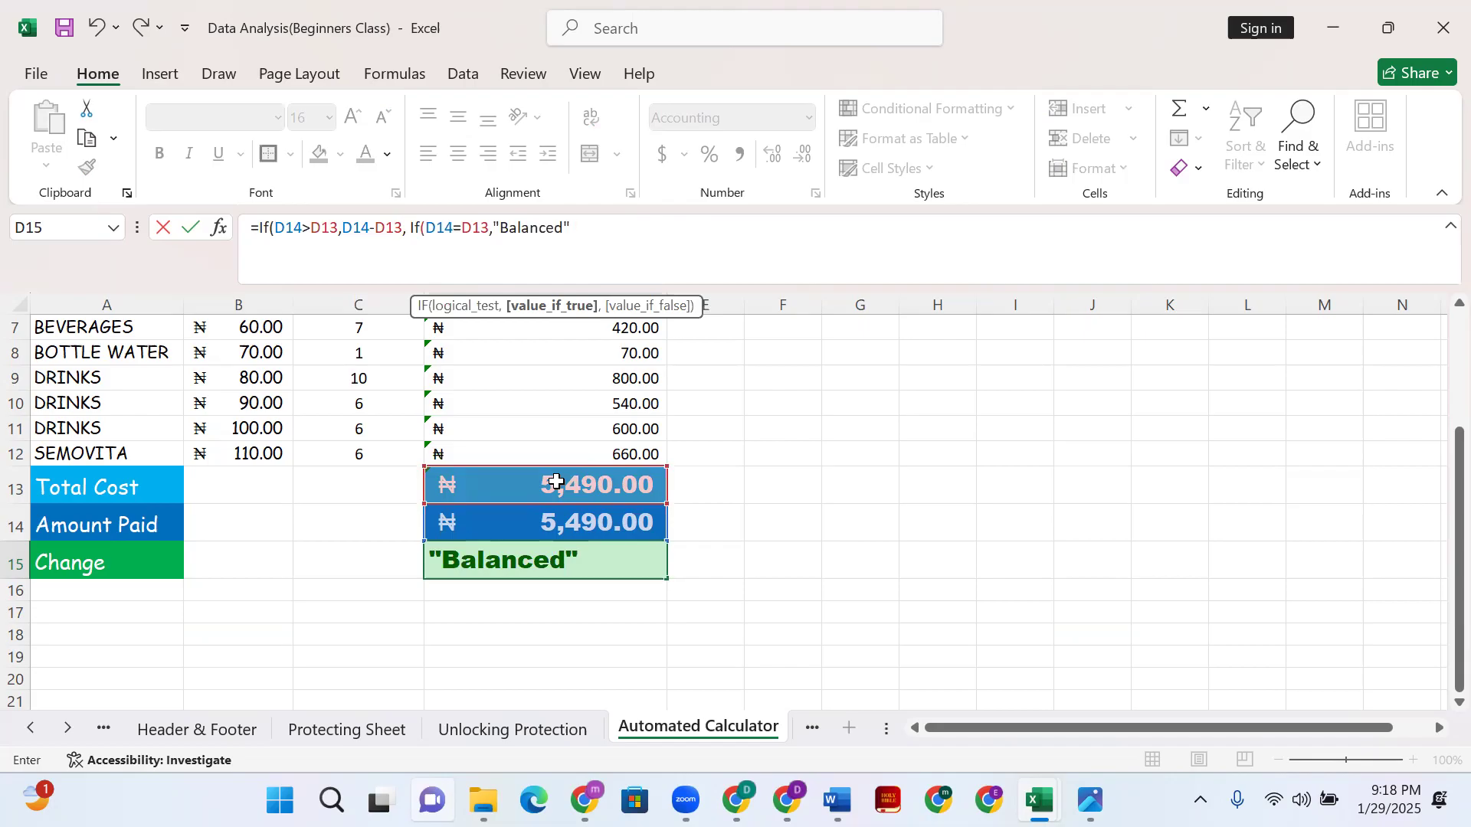
pyautogui.write(',"')
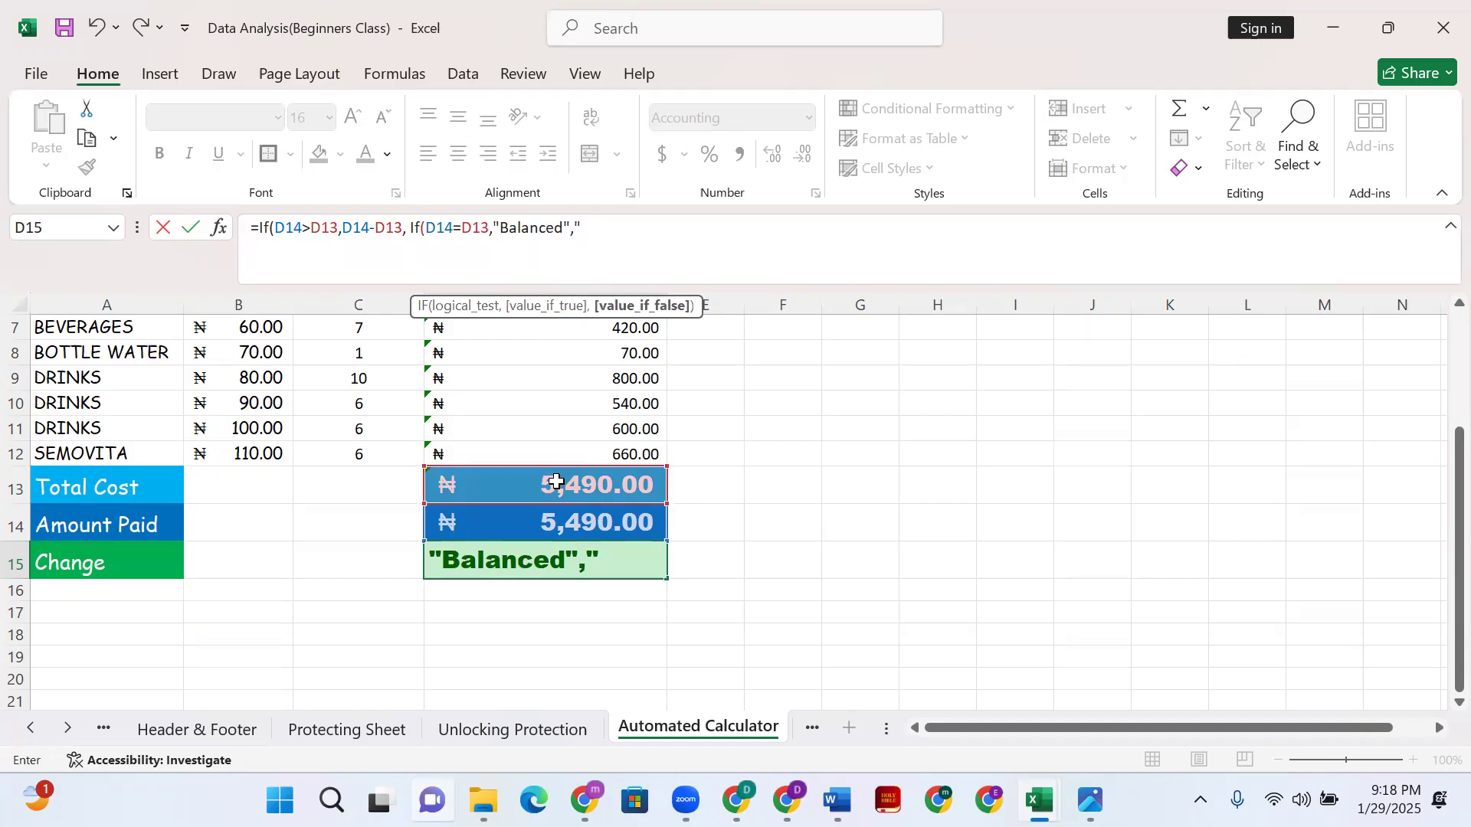
pyautogui.write('Insuffici')
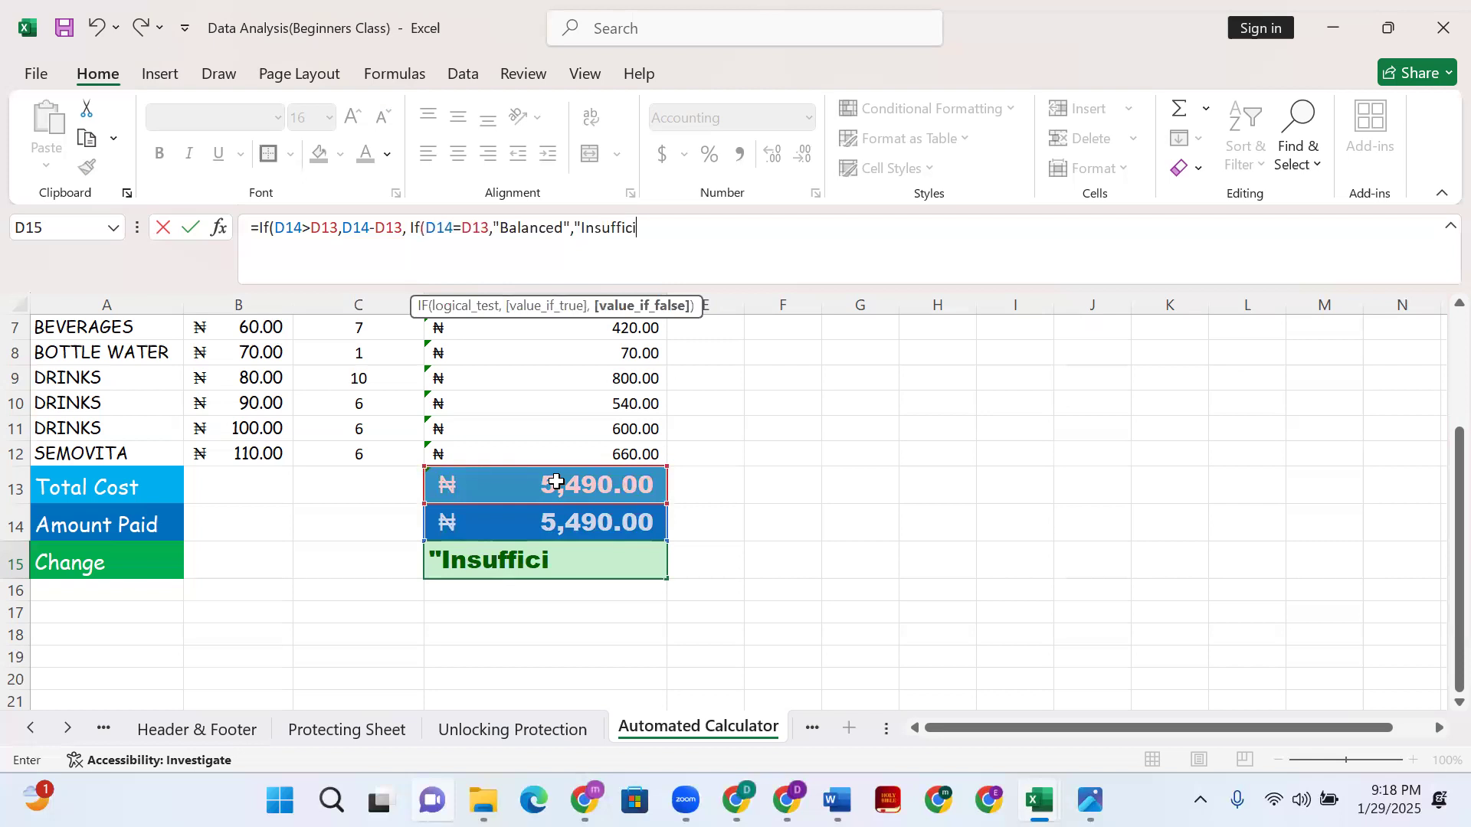
pyautogui.write('ent Fund')
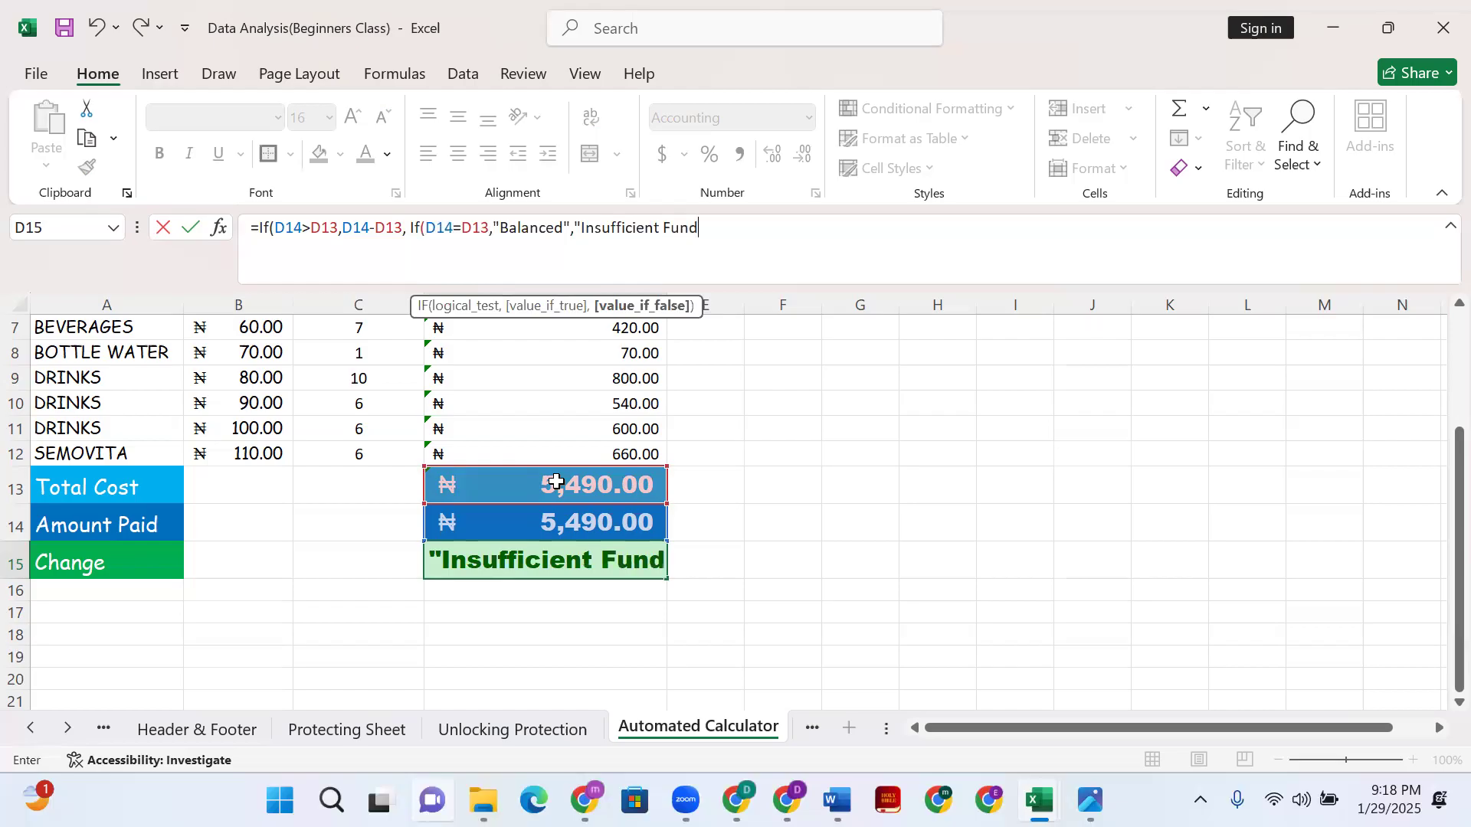
pyautogui.write('"')
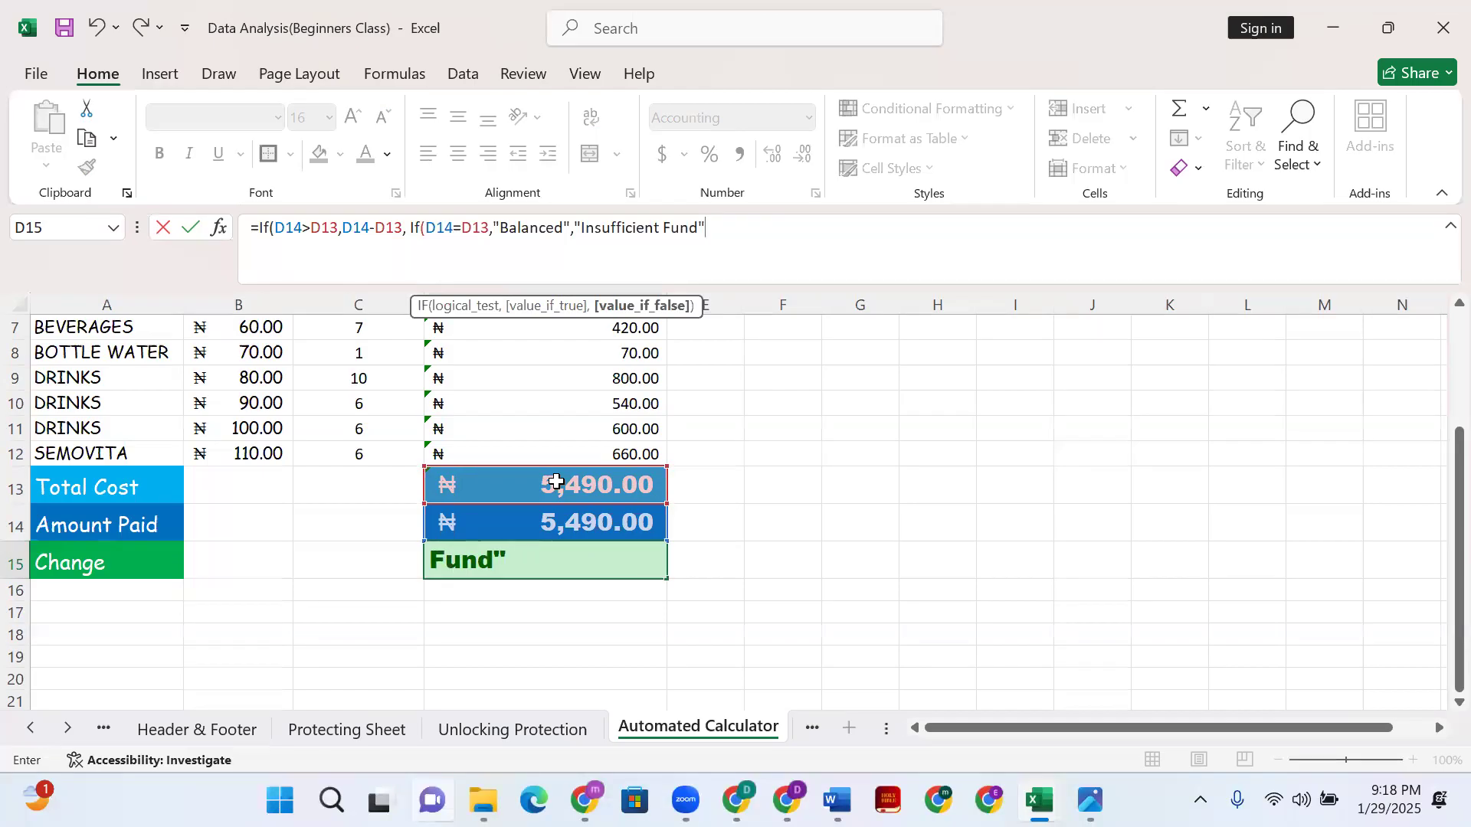
pyautogui.write('))')
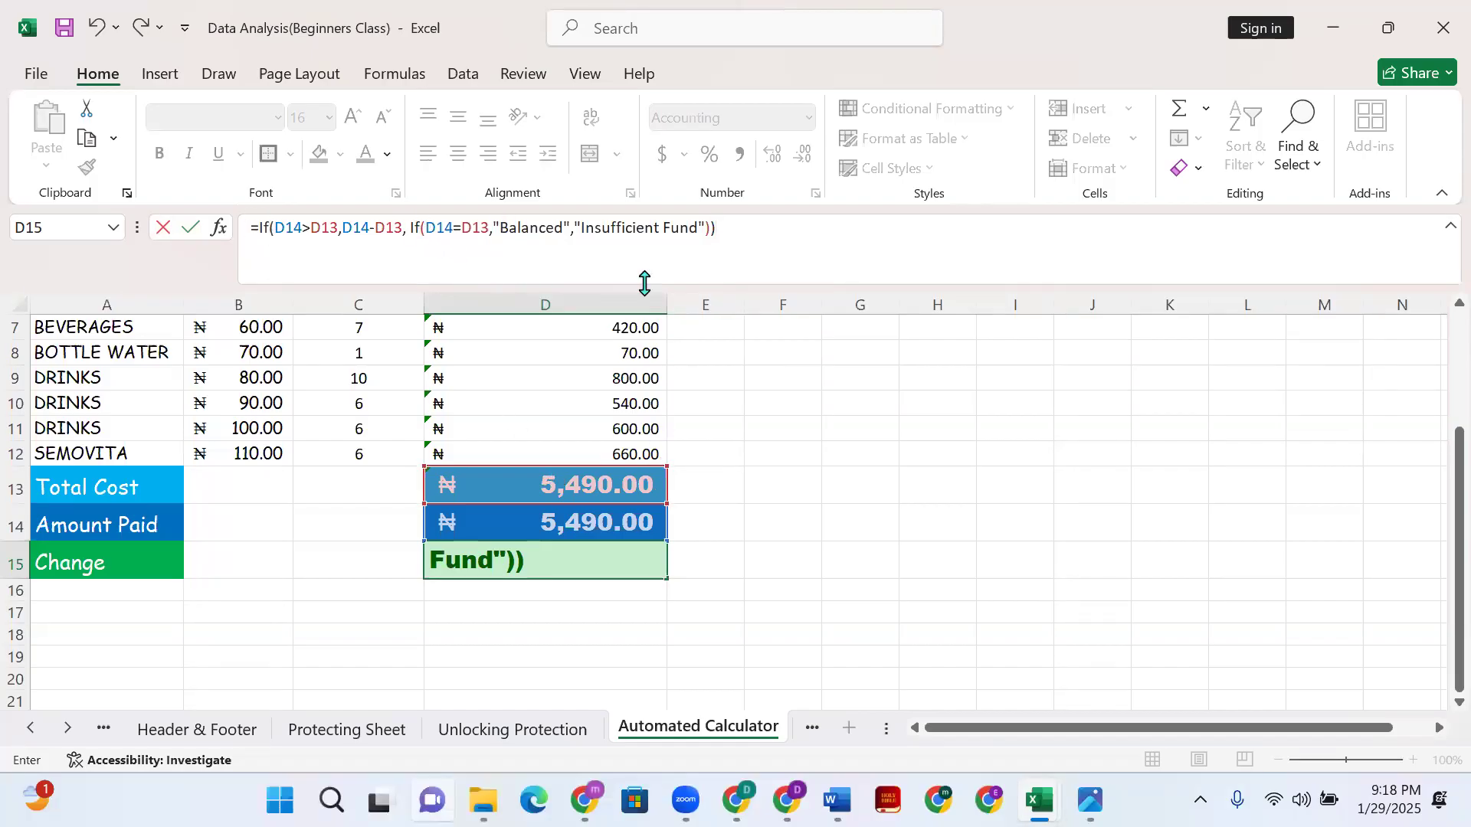
# - Commit the nested IF so D15 shows Balanced, then scroll to review the table
pyautogui.press('Return')
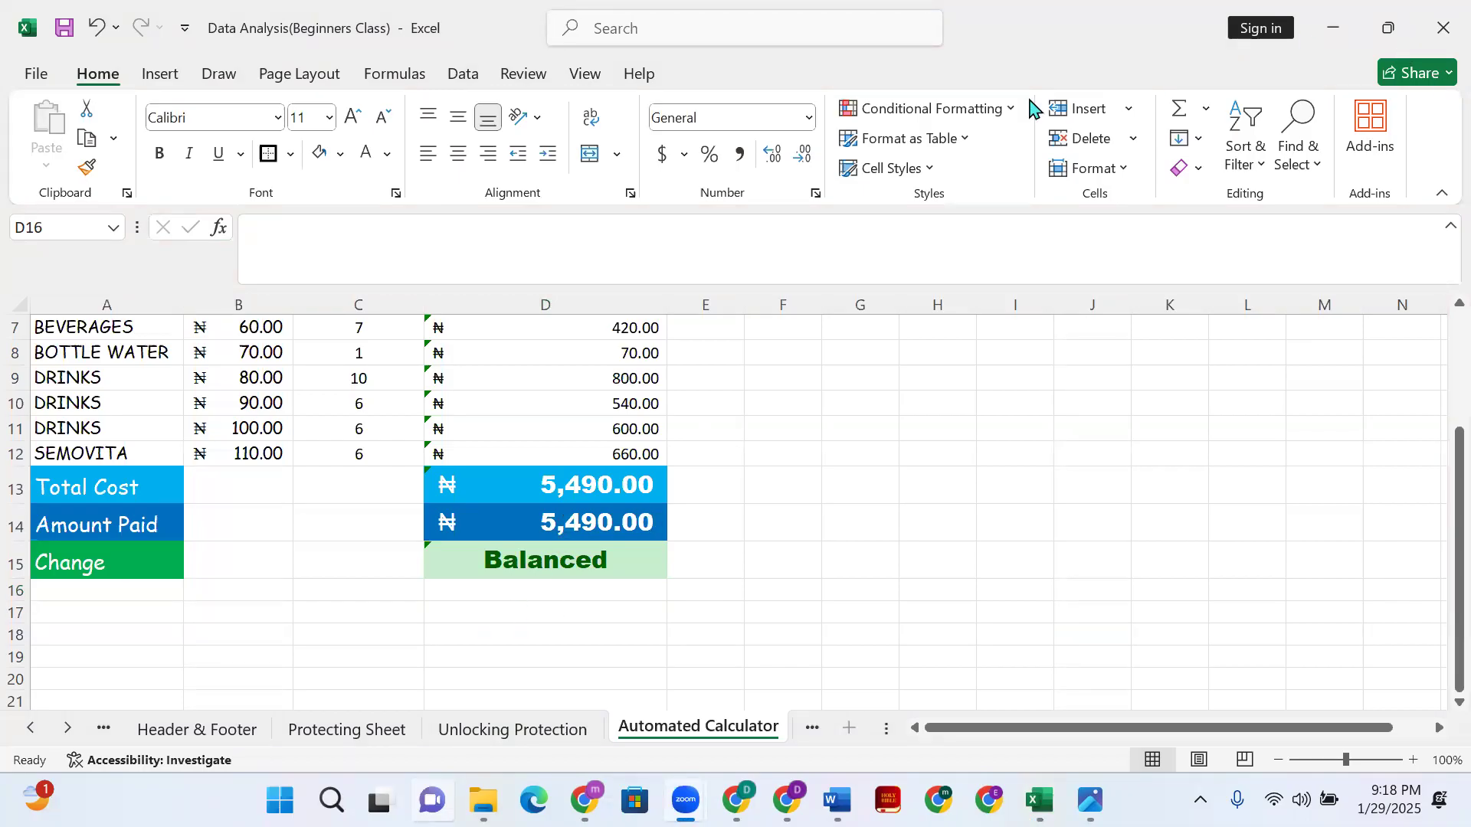
pyautogui.scroll(2, 575, 445)
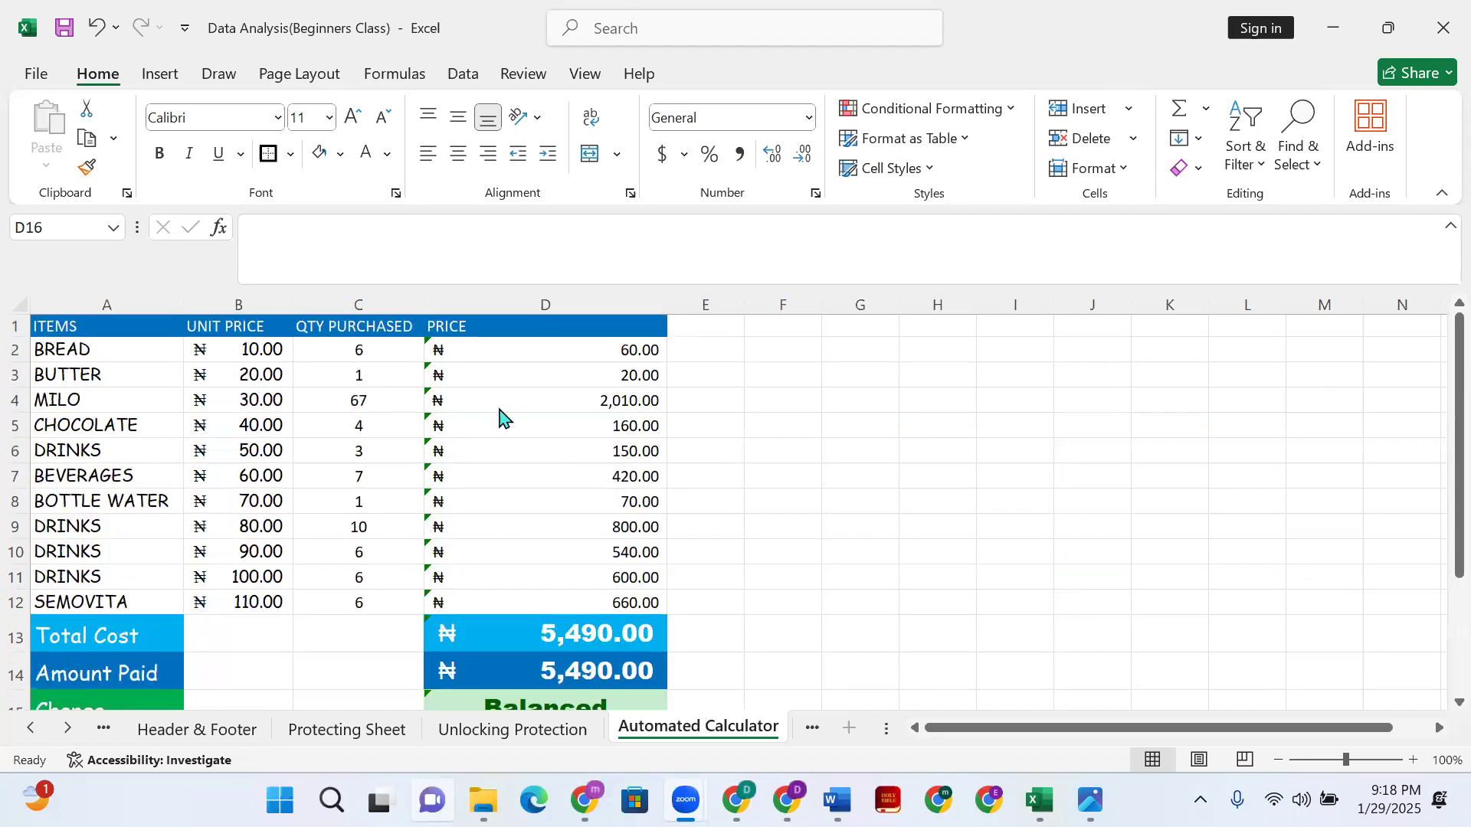
pyautogui.scroll(-1, 537, 517)
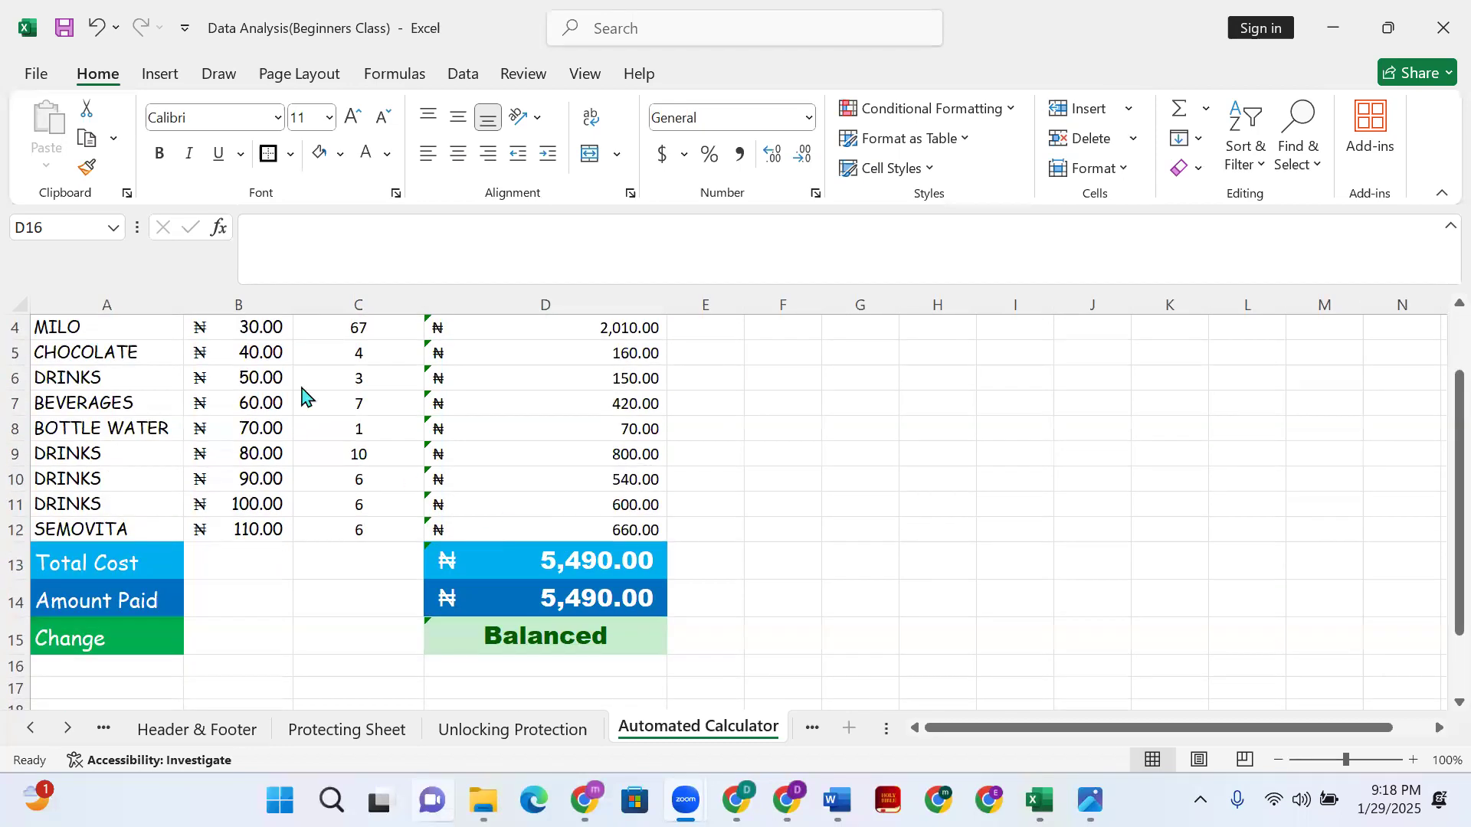
pyautogui.scroll(1, 291, 383)
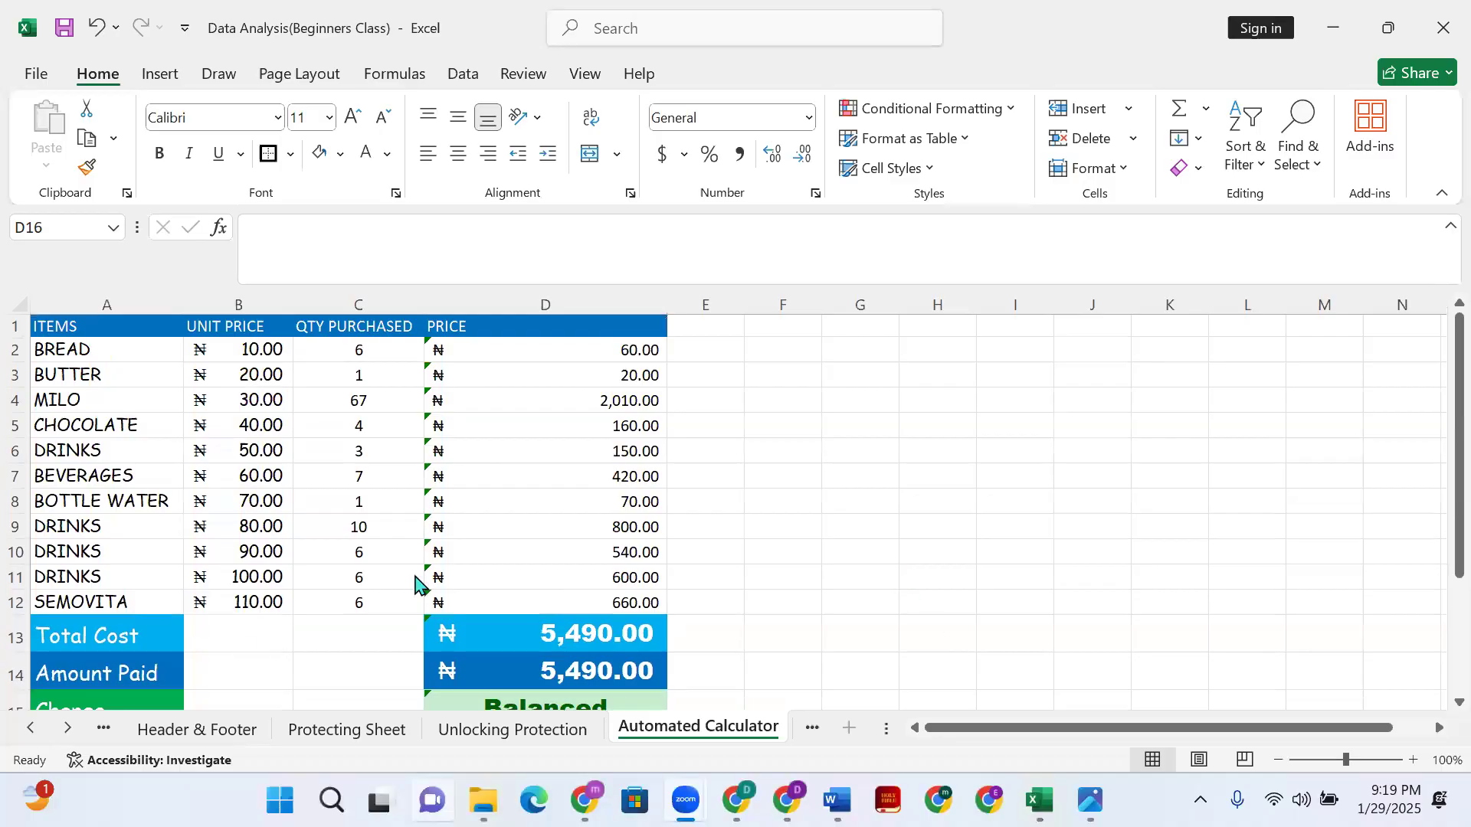
pyautogui.click(66, 736)
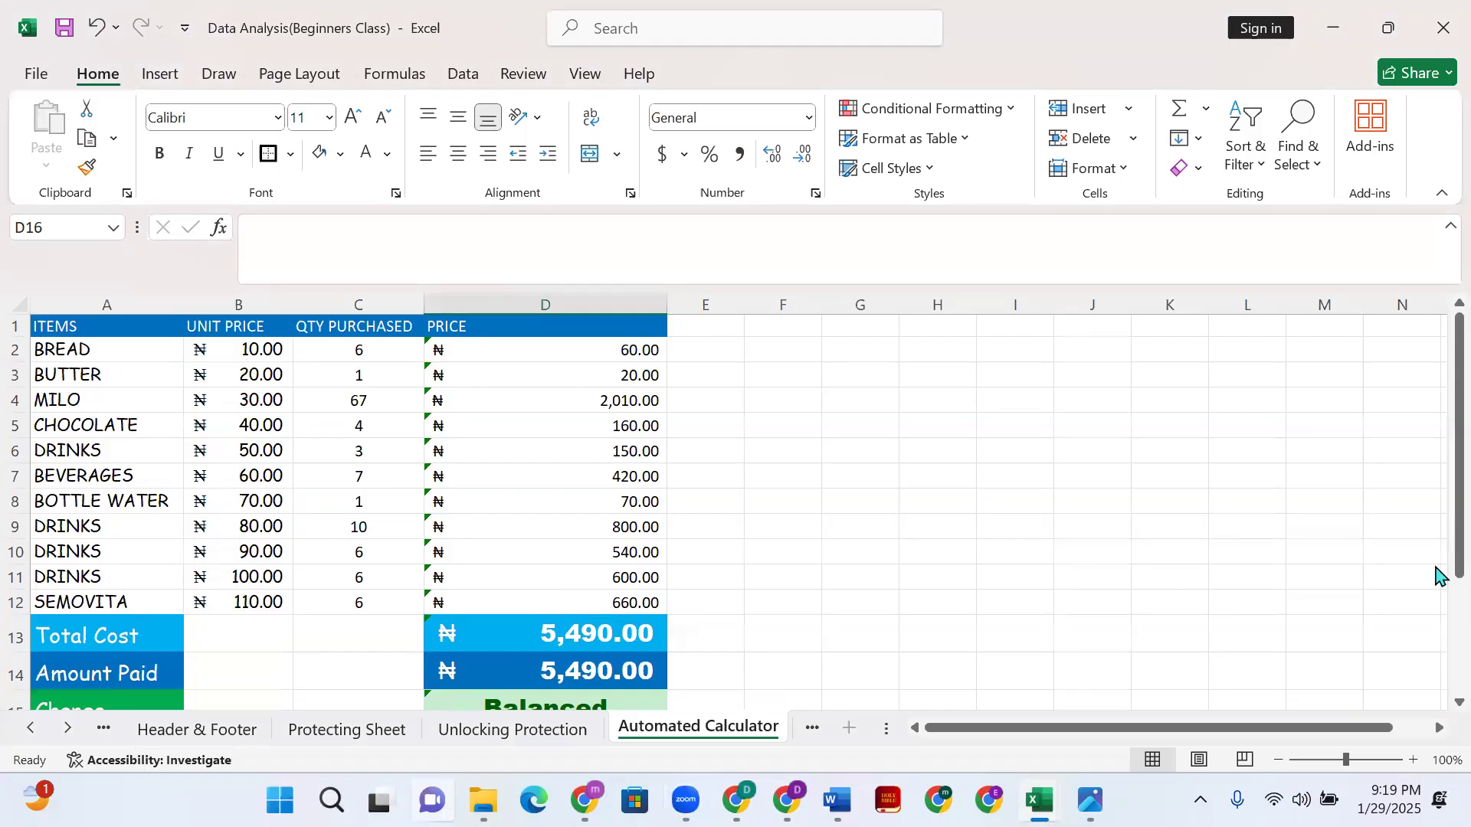
pyautogui.scroll(-1, 1438, 584)
pyautogui.click(67, 737)
pyautogui.click(68, 737)
pyautogui.click(67, 737)
pyautogui.click(68, 737)
pyautogui.click(68, 738)
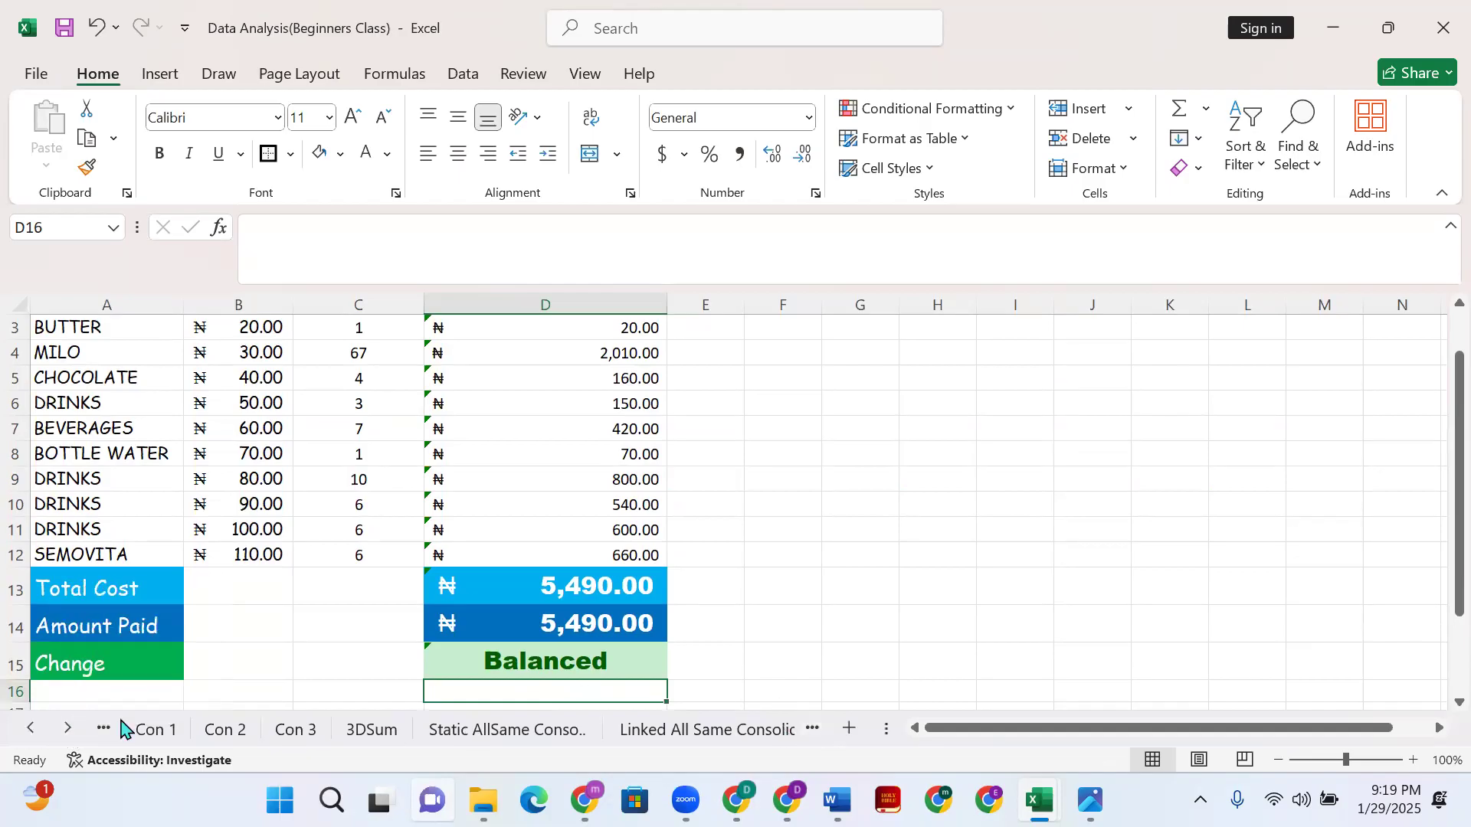
pyautogui.click(31, 728)
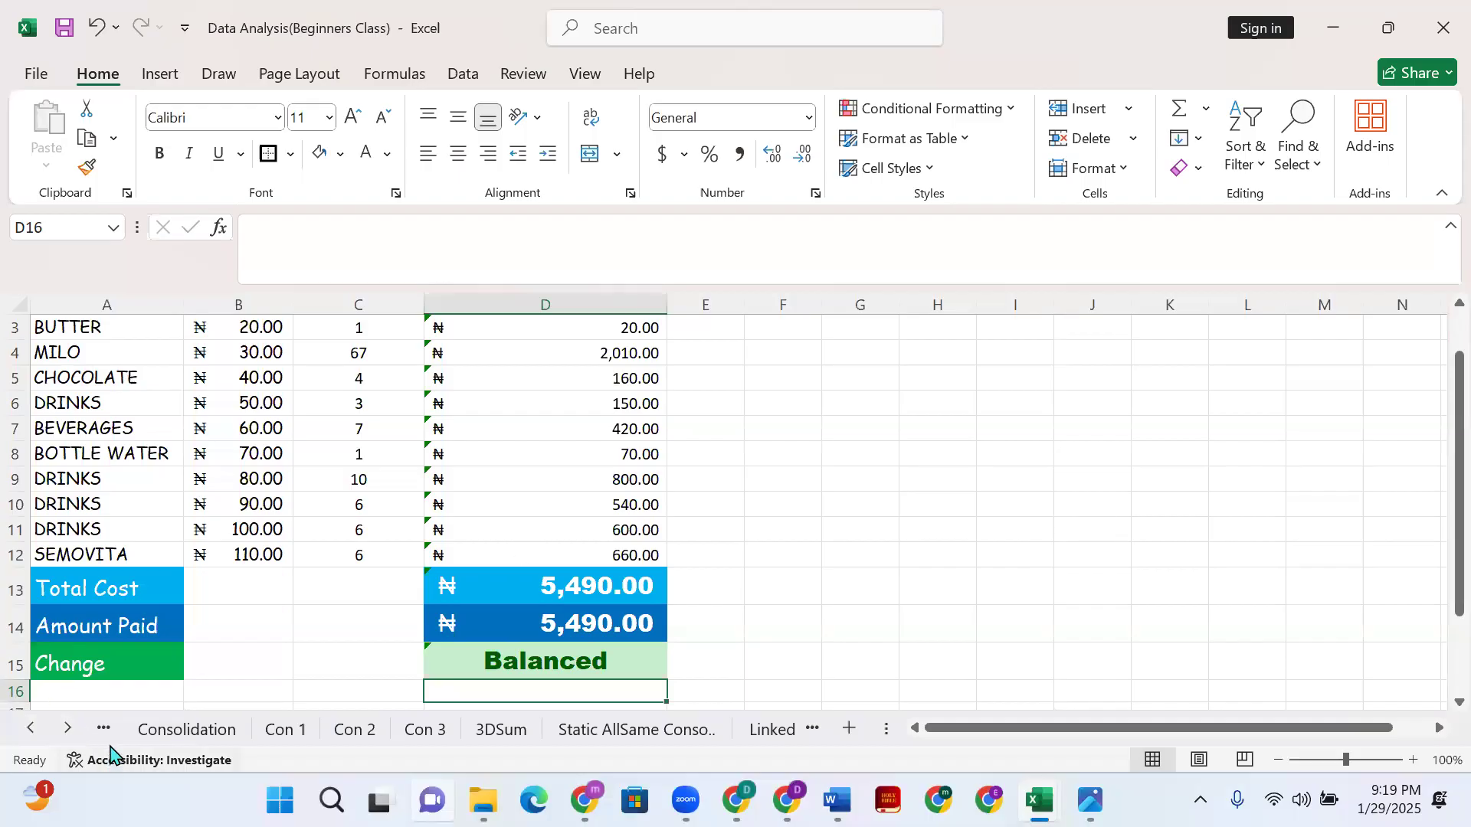
pyautogui.click(68, 730)
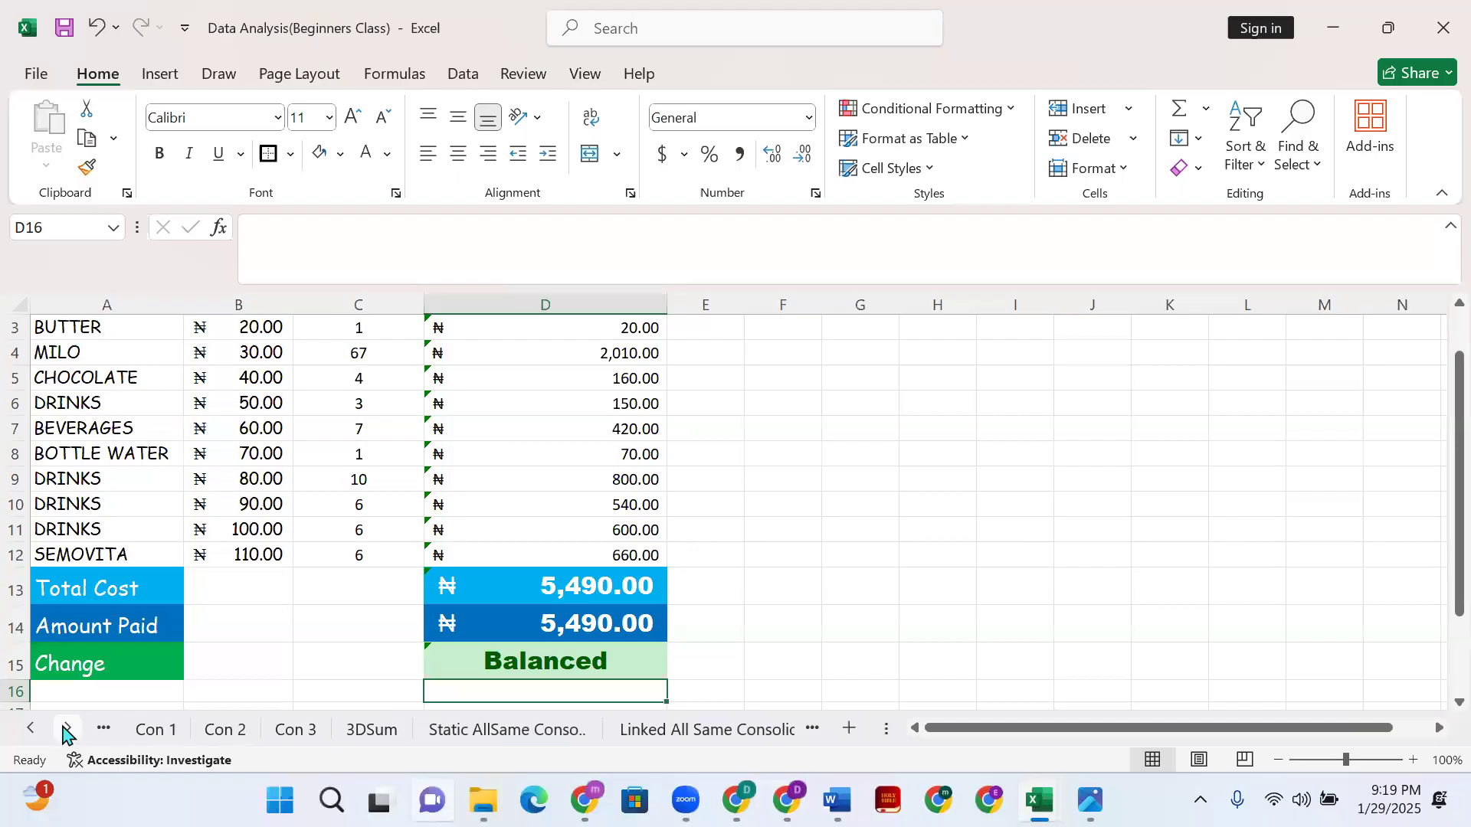
pyautogui.click(66, 730)
pyautogui.click(67, 730)
pyautogui.click(66, 730)
pyautogui.click(67, 730)
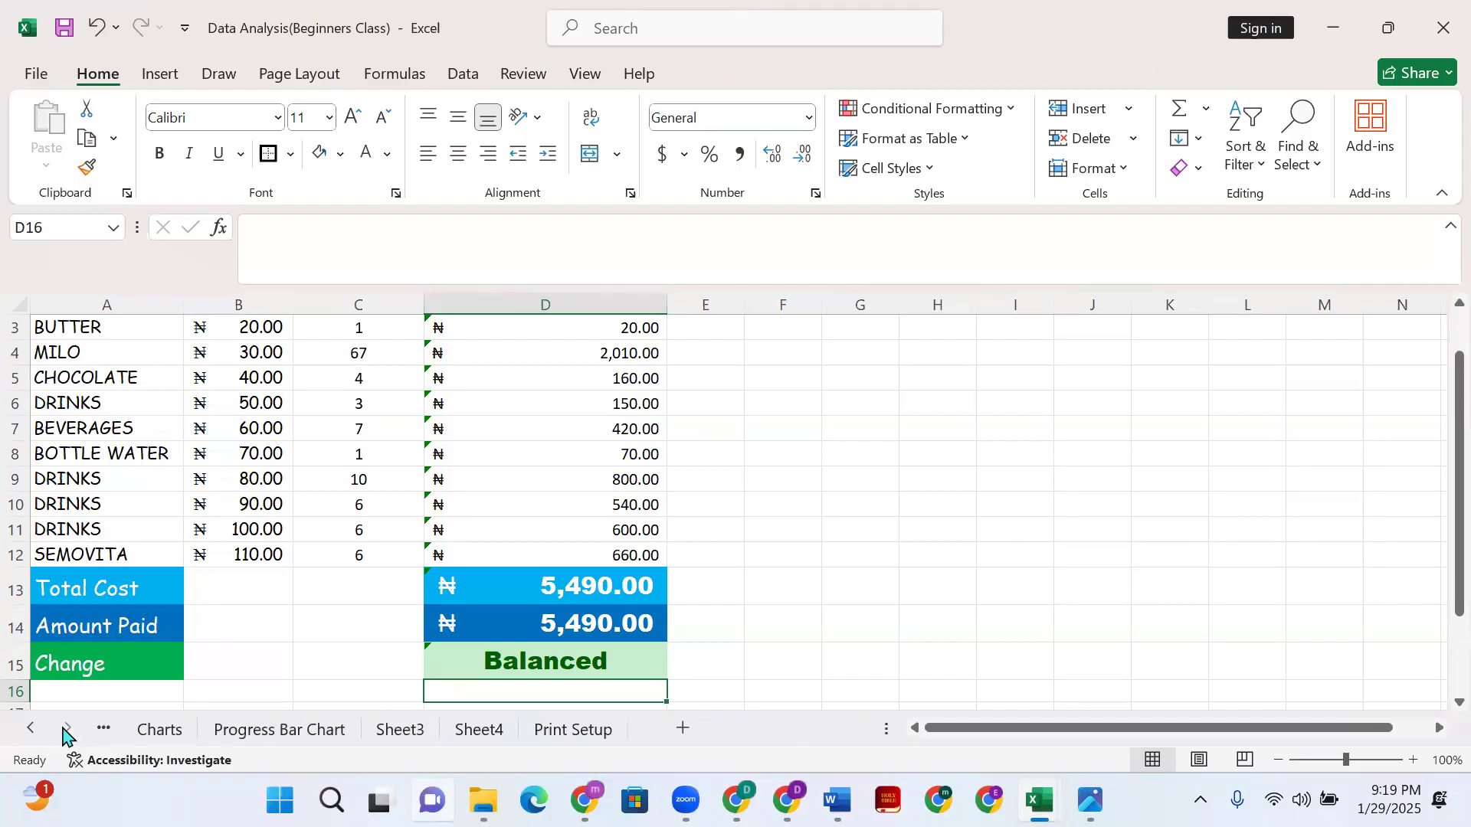
pyautogui.click(29, 729)
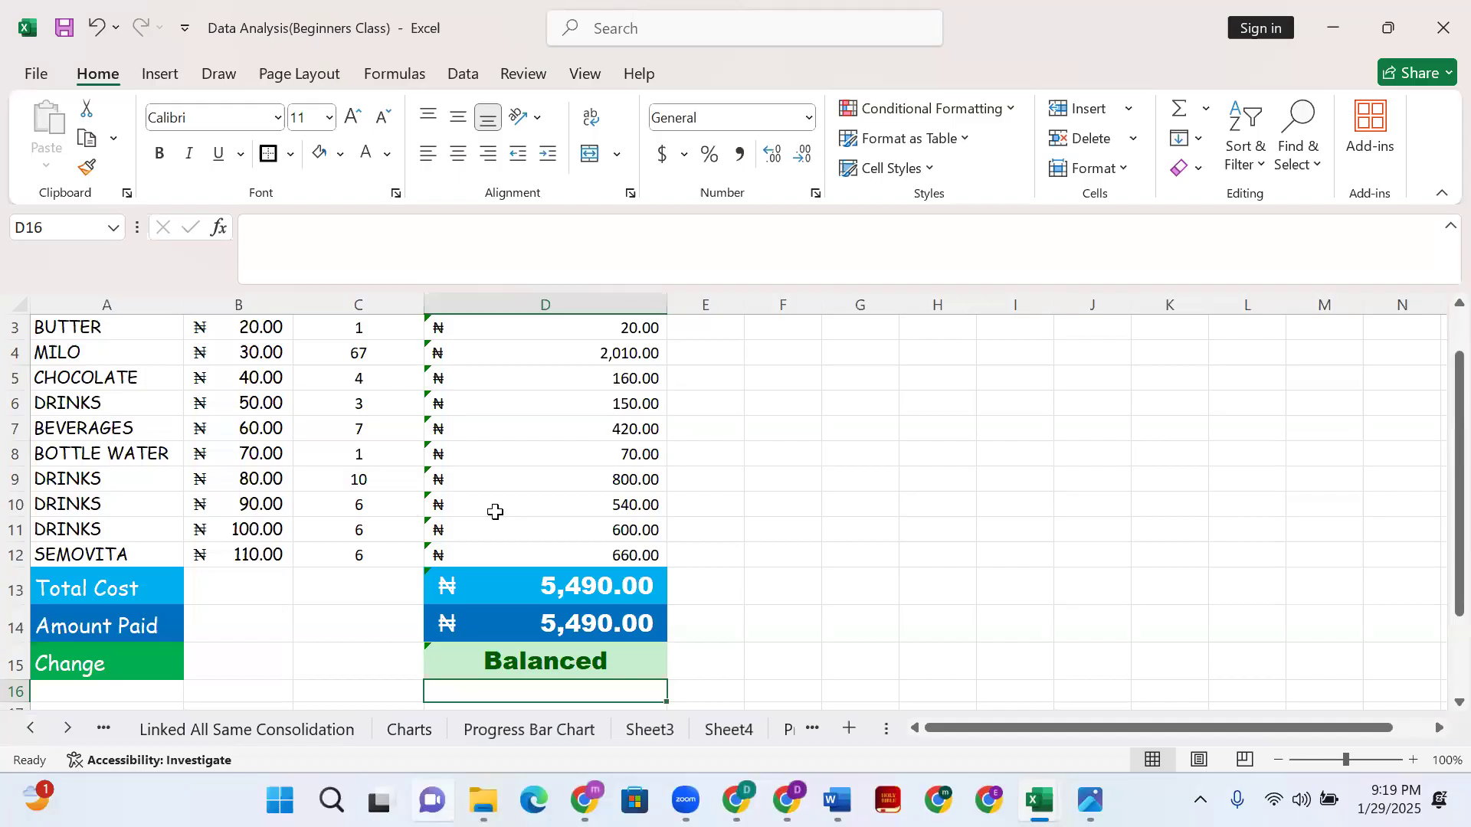
pyautogui.scroll(1, 524, 514)
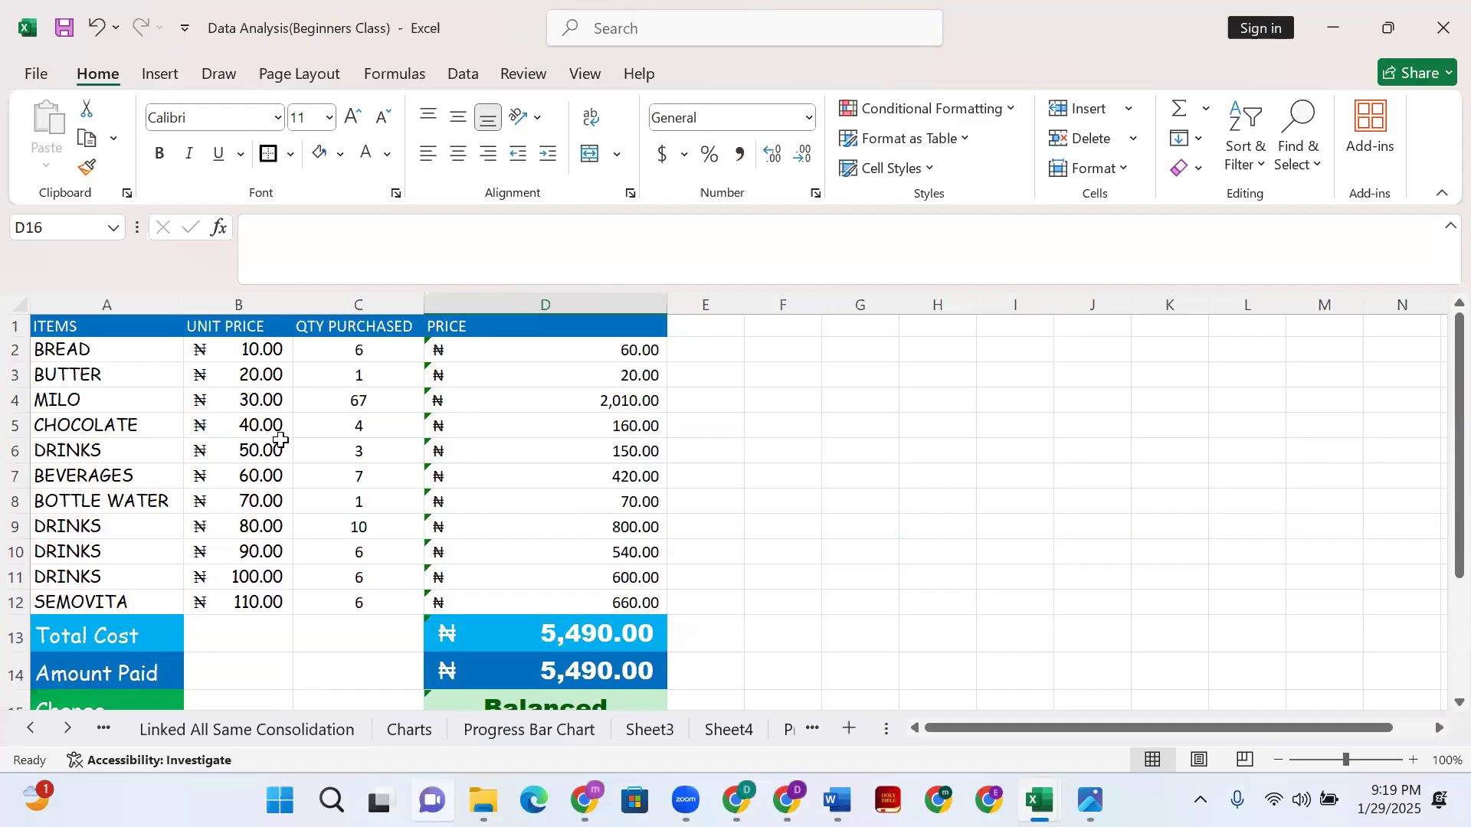
pyautogui.moveTo(80, 354); pyautogui.dragTo(258, 584)
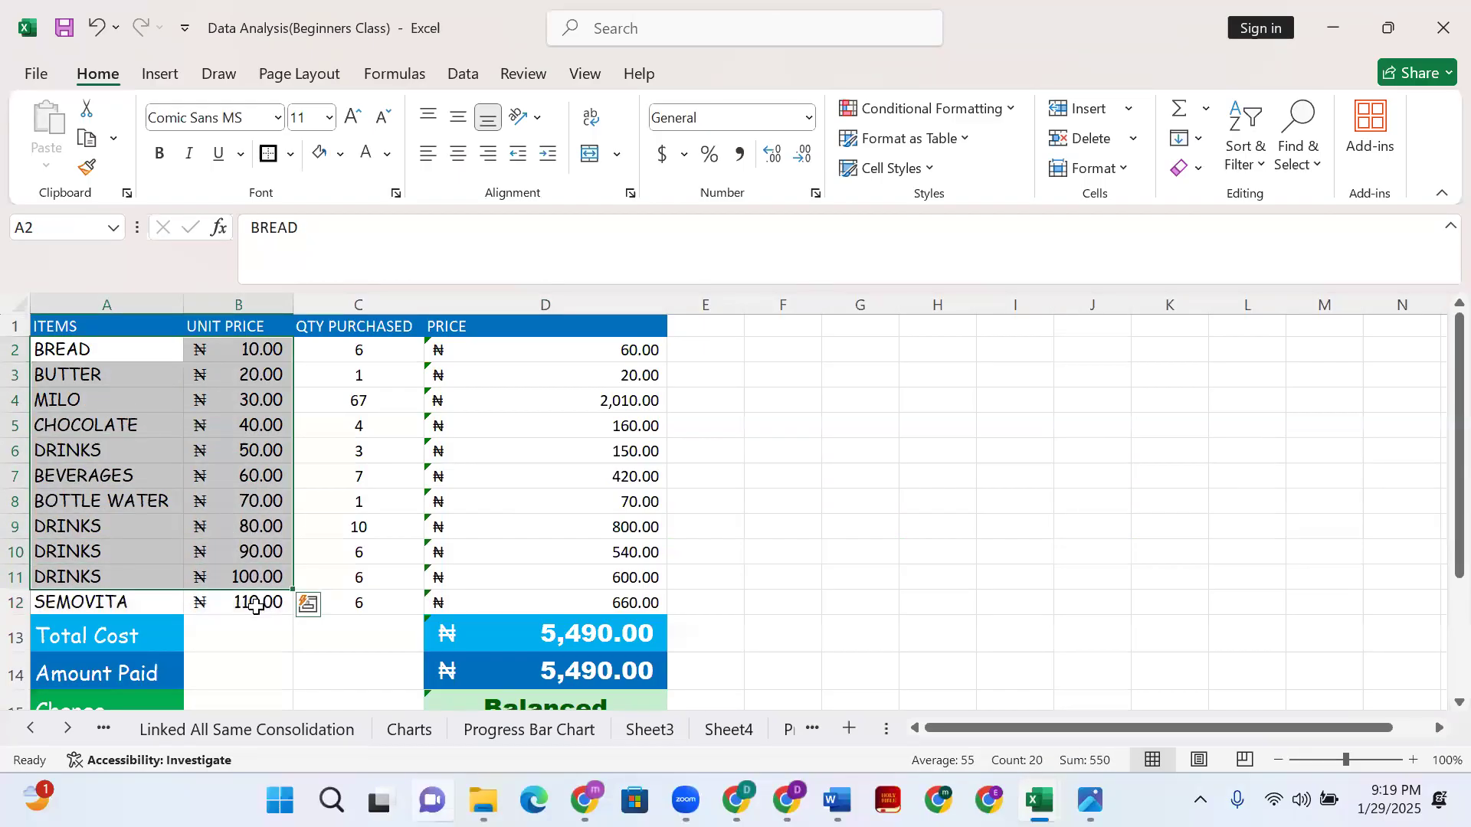
pyautogui.hotkey('shift', 'Down')
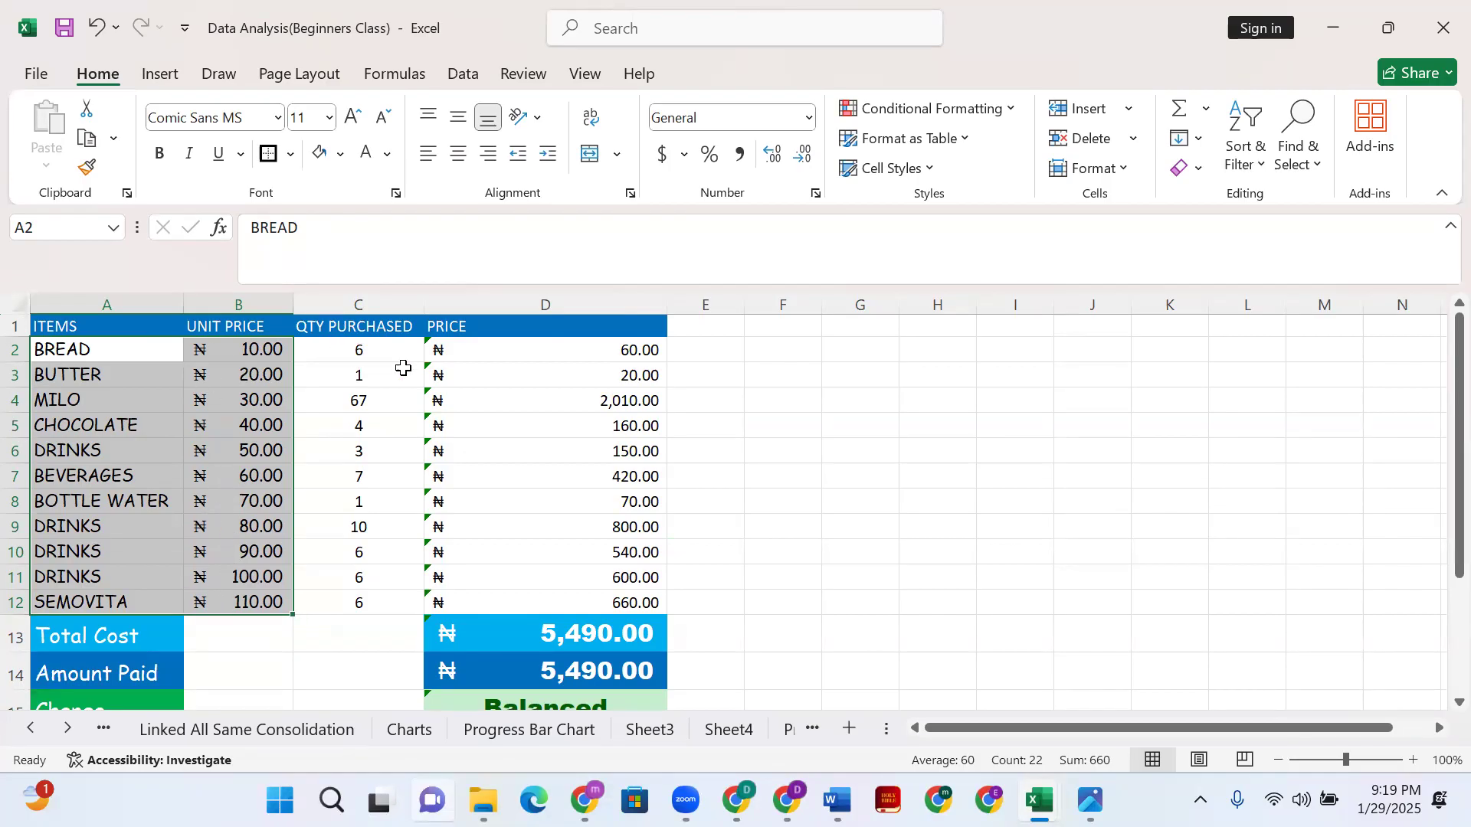
pyautogui.moveTo(361, 350)
pyautogui.mouseDown()
pyautogui.moveTo(377, 394)
pyautogui.moveTo(370, 564)
pyautogui.moveTo(387, 614)
pyautogui.moveTo(400, 493)
pyautogui.moveTo(387, 350)
pyautogui.mouseUp()
pyautogui.moveTo(491, 349); pyautogui.dragTo(509, 601)
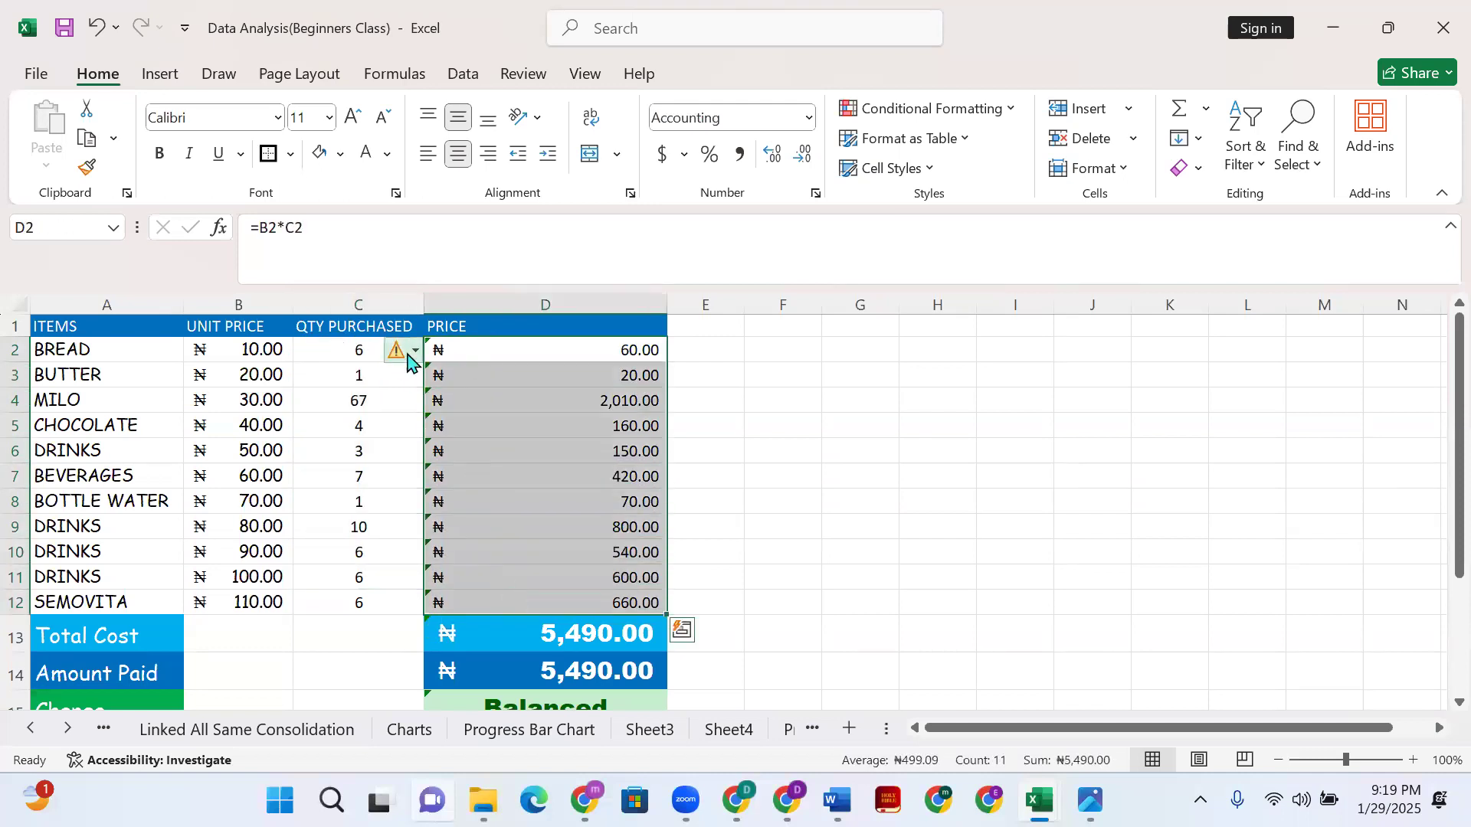
pyautogui.click(407, 355)
pyautogui.click(473, 469)
pyautogui.click(531, 358)
pyautogui.moveTo(528, 378); pyautogui.dragTo(508, 601)
pyautogui.click(377, 347)
pyautogui.moveTo(377, 348); pyautogui.dragTo(366, 596)
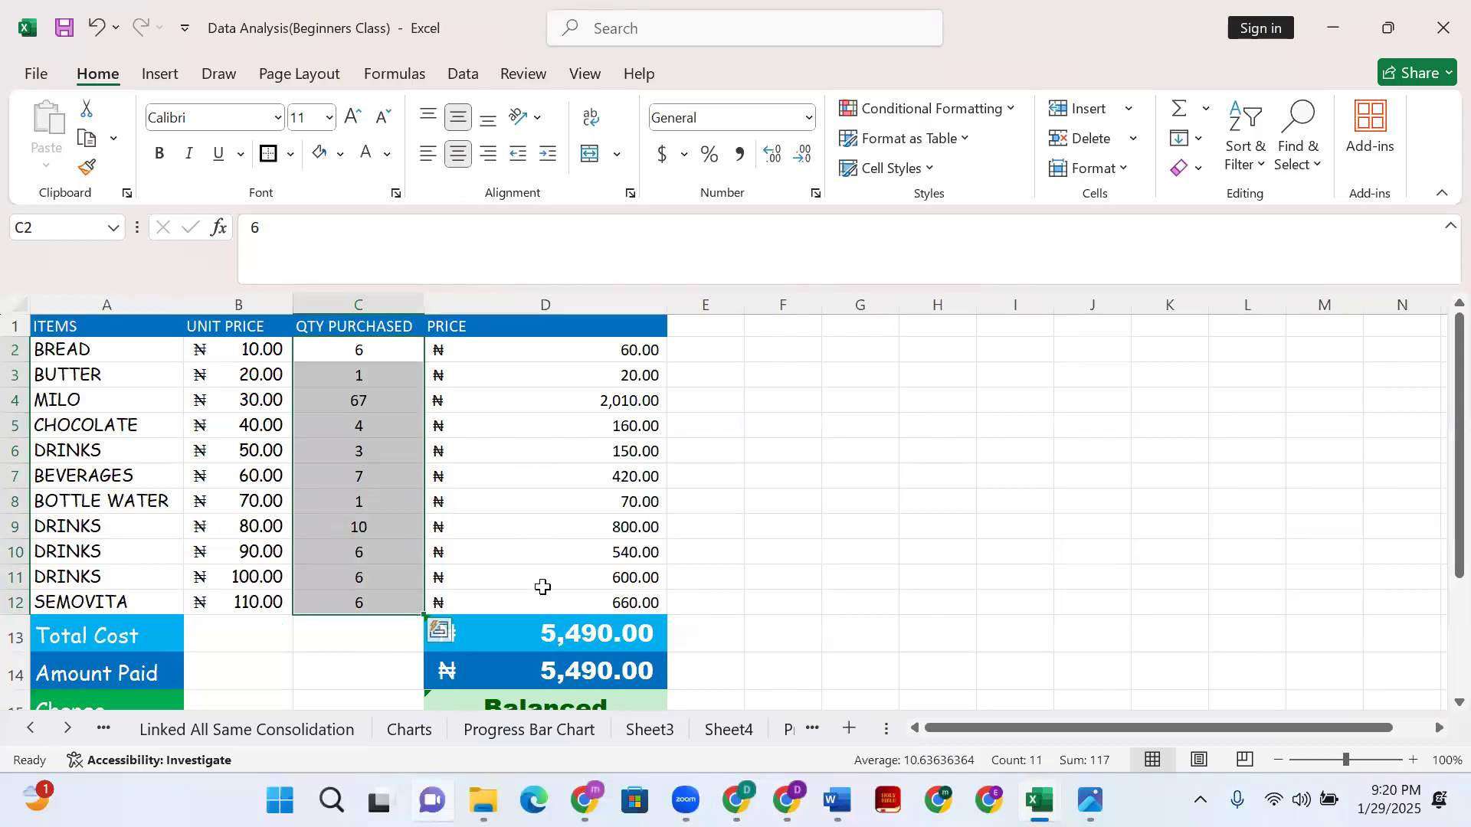
pyautogui.scroll(-2, 551, 636)
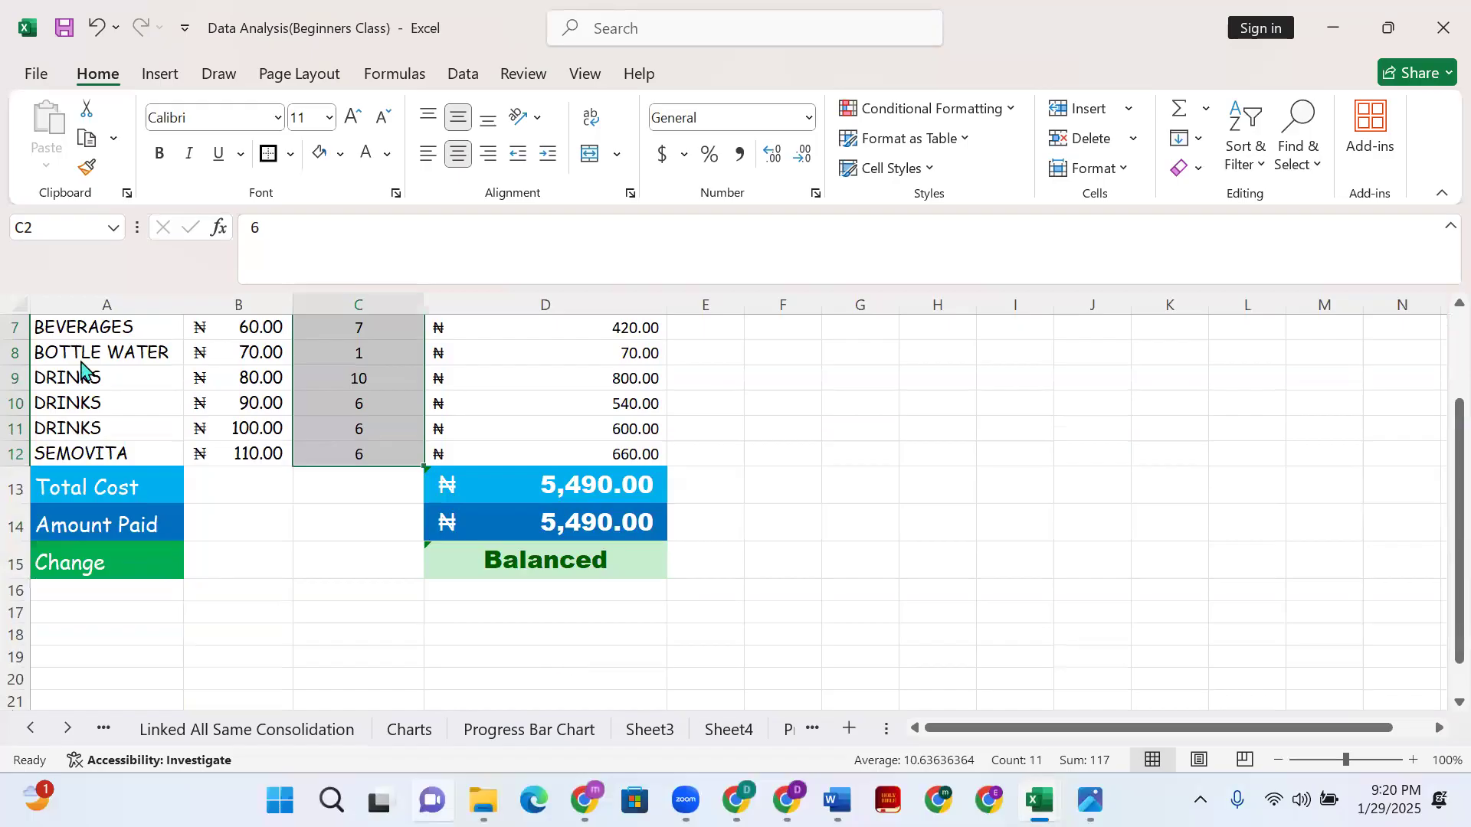
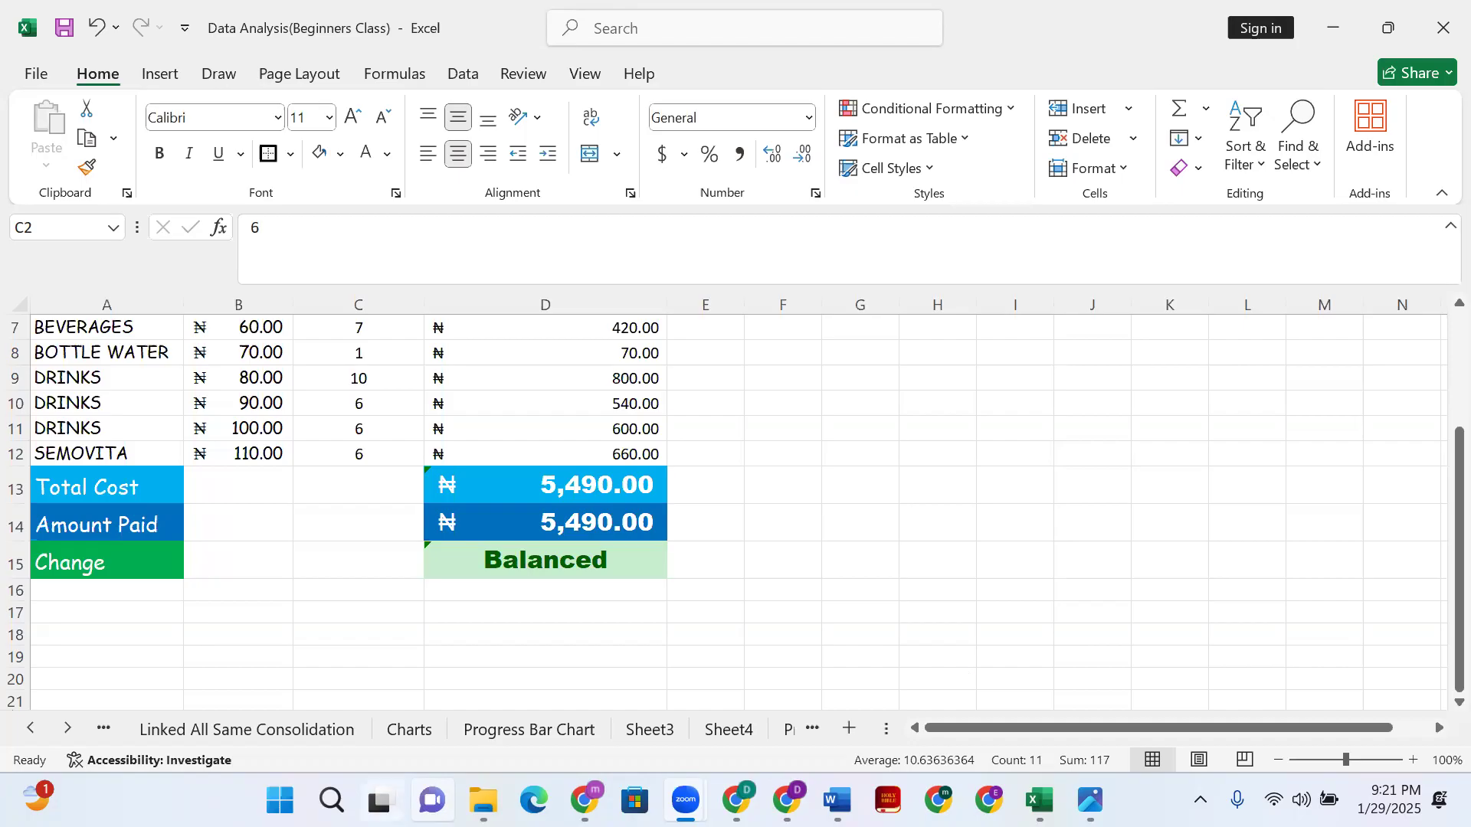
# - Scroll the sheet tabs back through the earlier sheets to Unlocking Protection
pyautogui.click(67, 727)
pyautogui.click(31, 728)
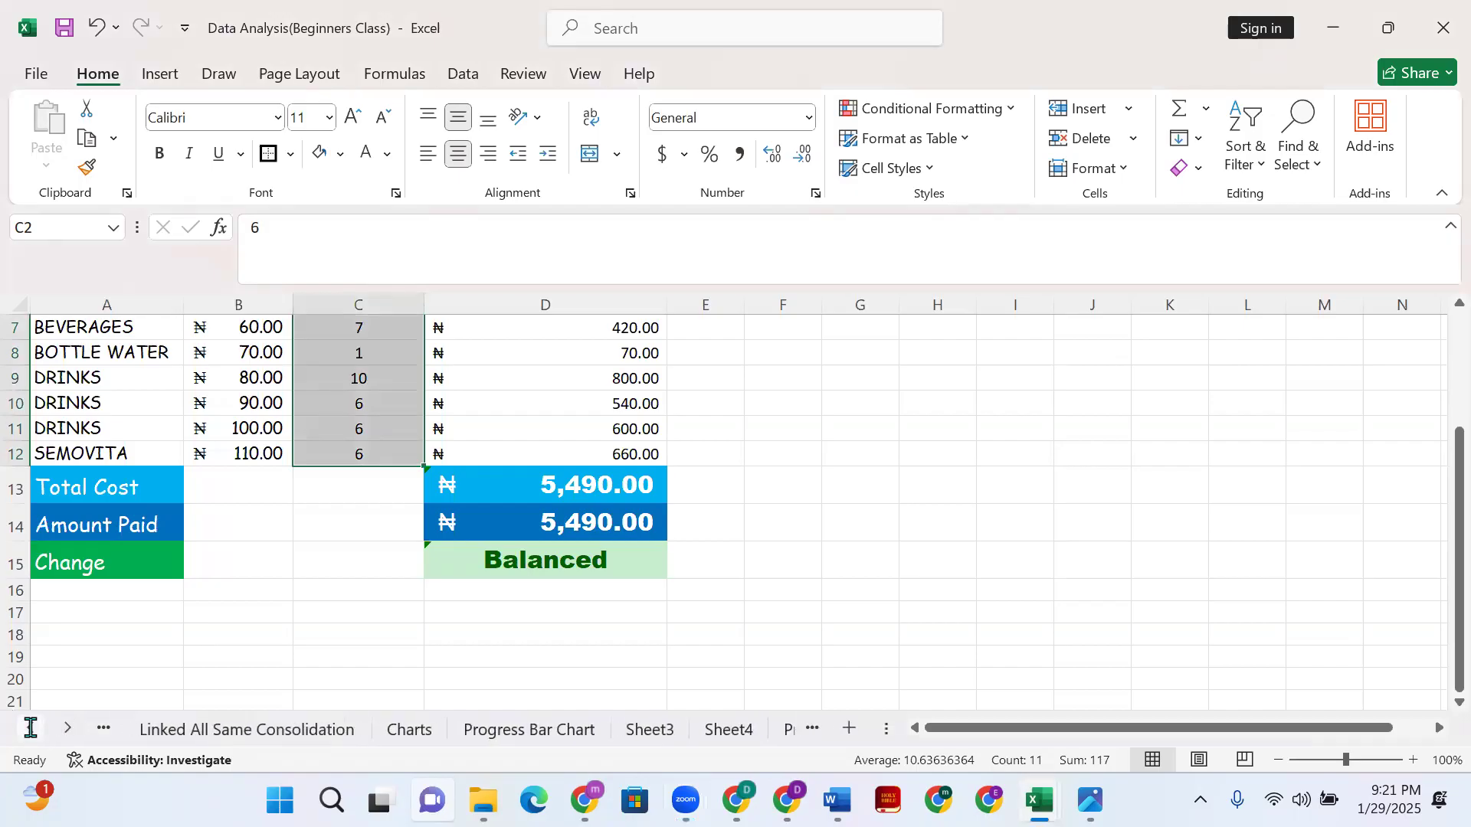
pyautogui.click(30, 728)
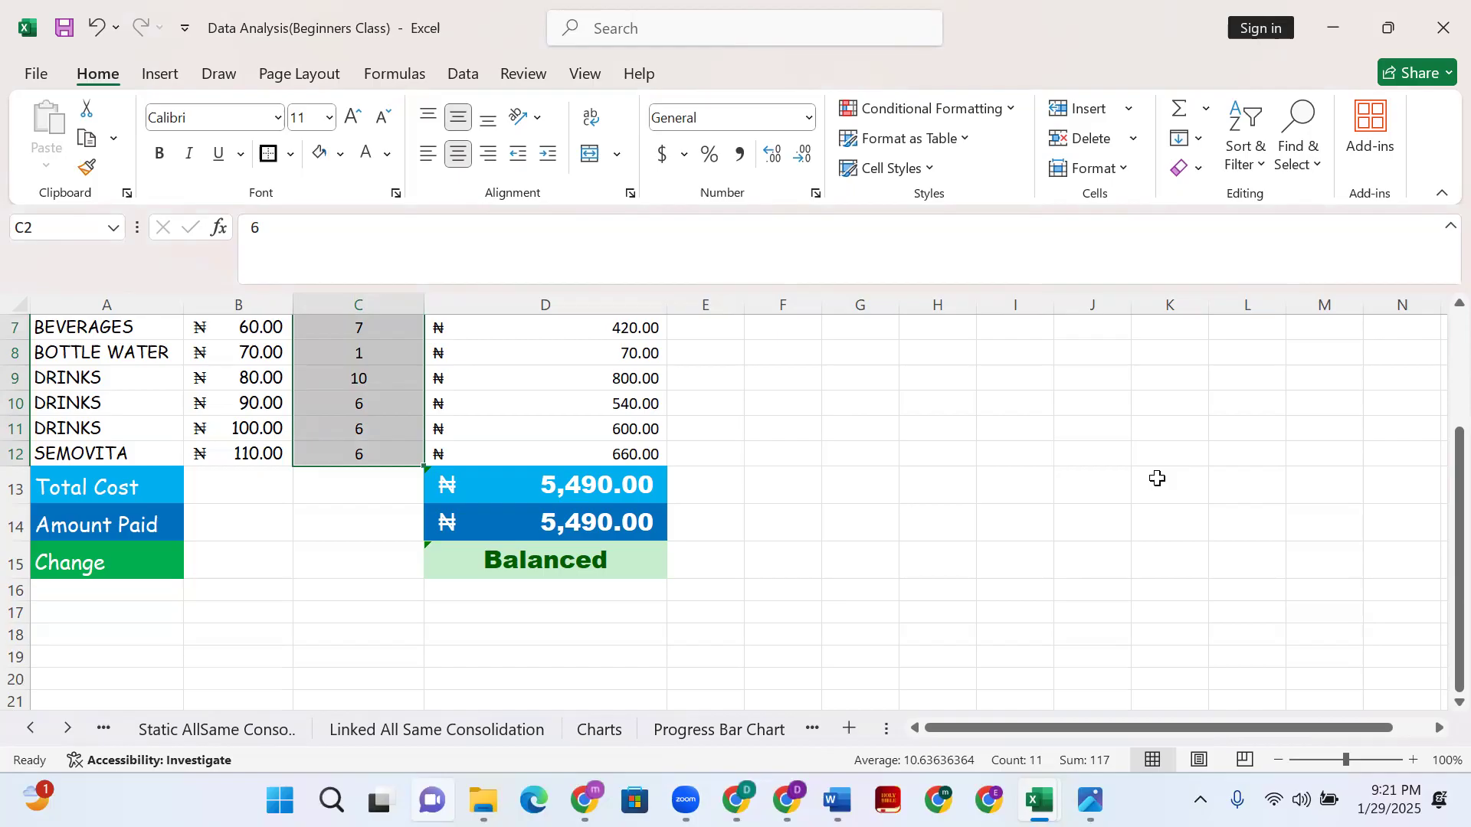
pyautogui.scroll(2, 459, 565)
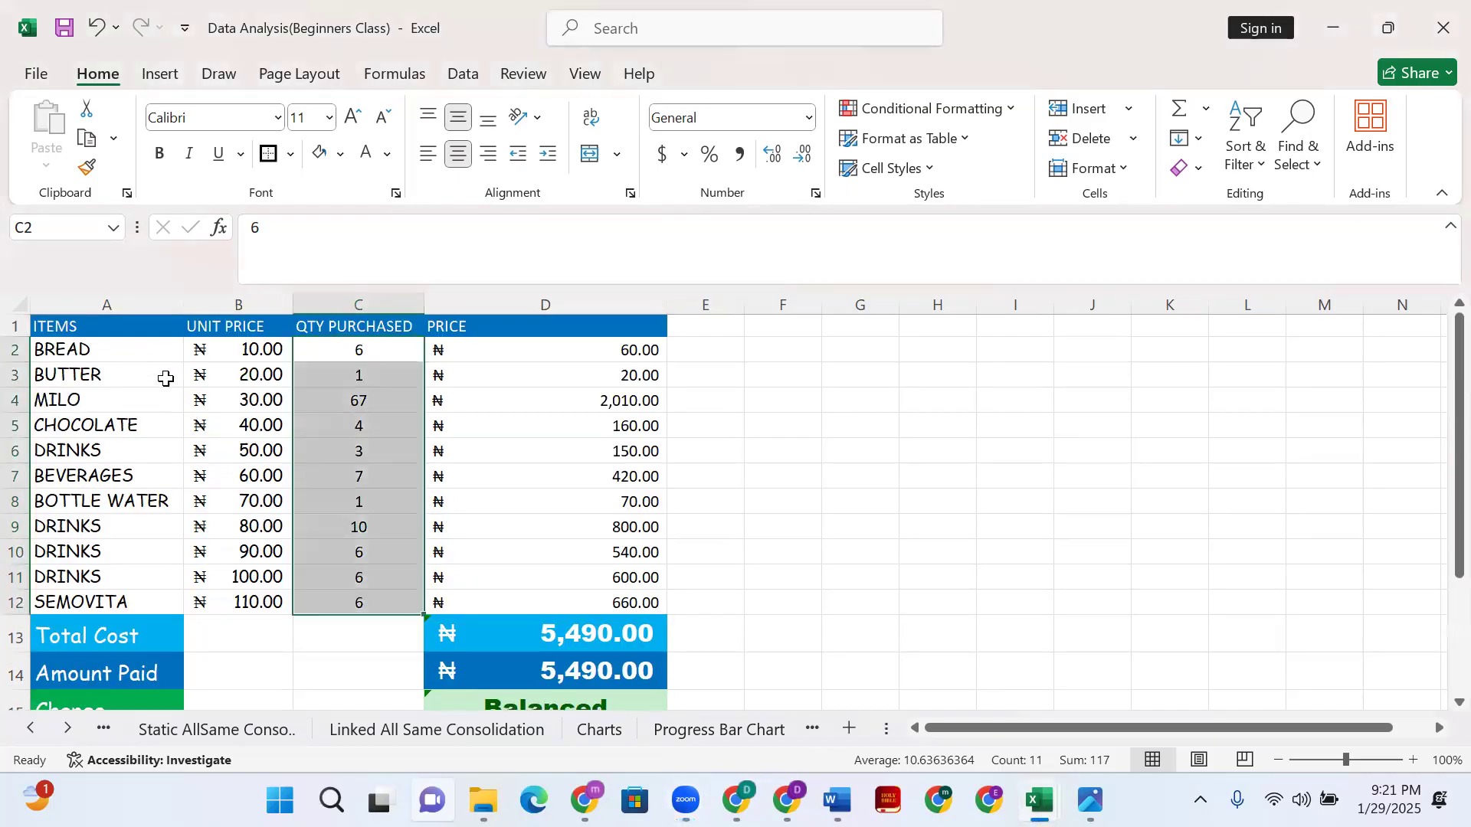
pyautogui.click(814, 455)
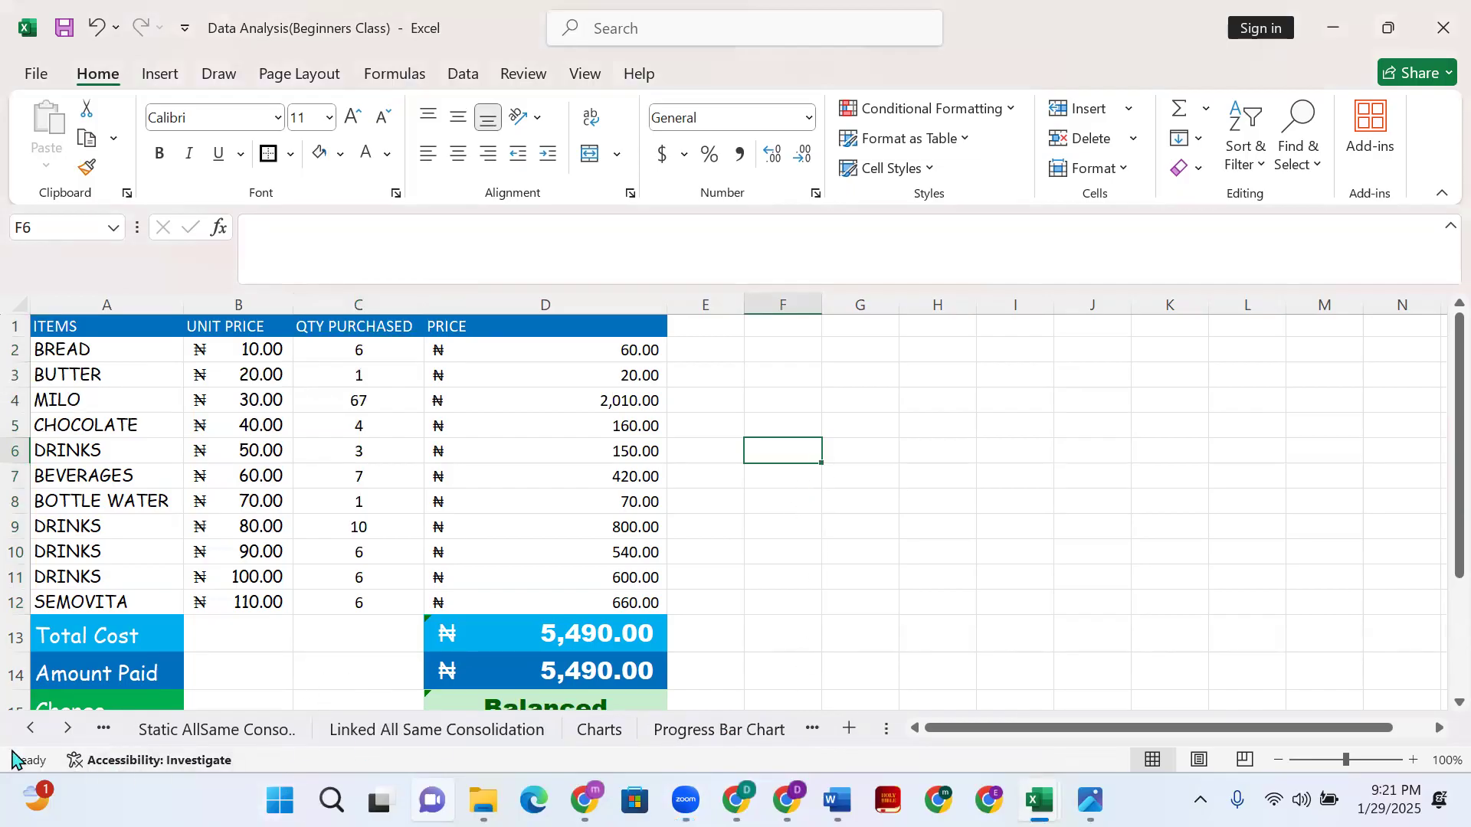
pyautogui.click(31, 728)
pyautogui.click(31, 728)
pyautogui.click(30, 728)
pyautogui.click(31, 728)
pyautogui.click(30, 728)
pyautogui.click(31, 728)
# - Inspect the Automated Calculator sheet options and the cell Protection settings, changing nothing
pyautogui.rightClick(328, 731)
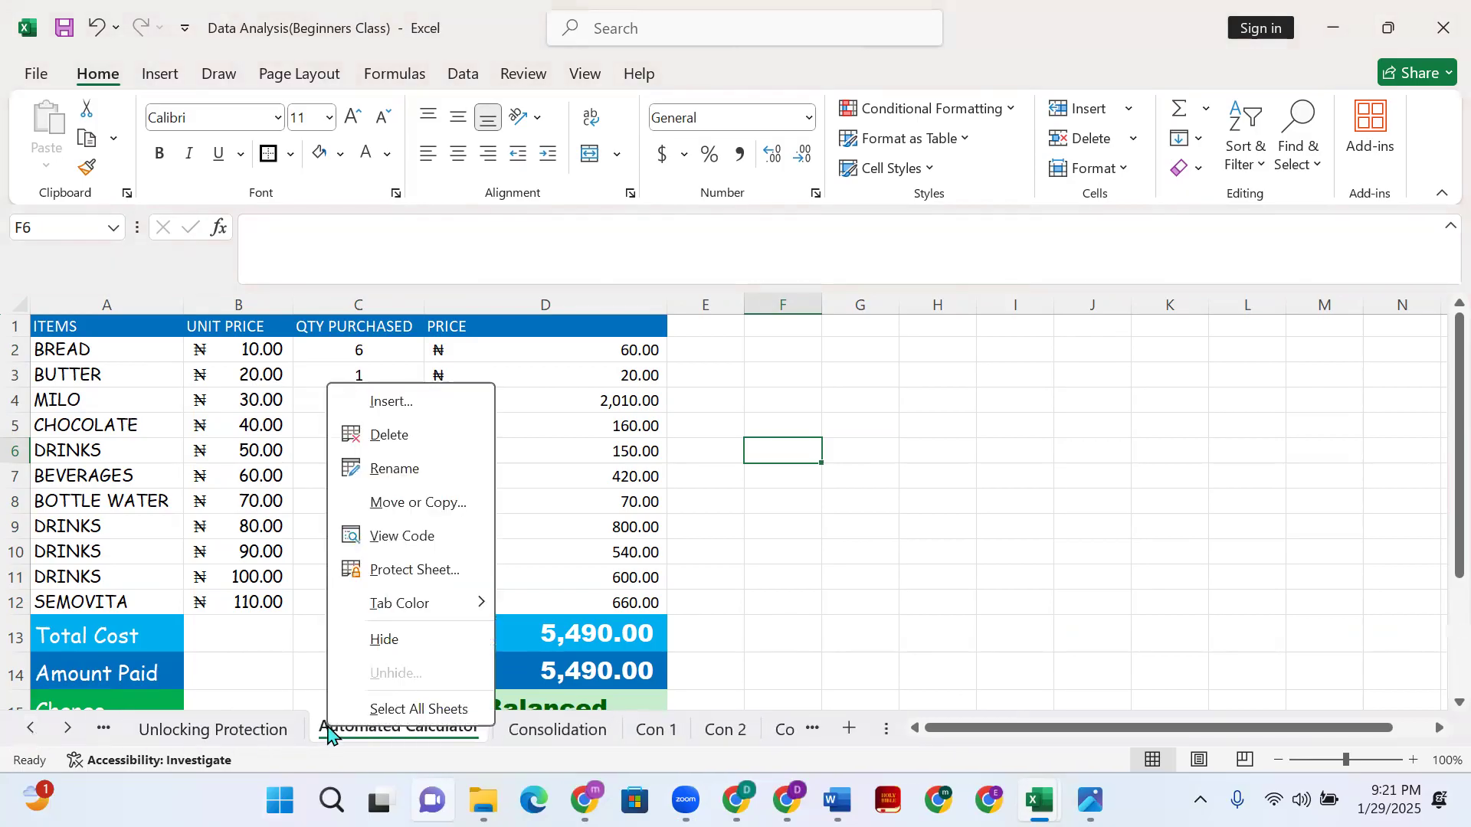
pyautogui.click(673, 483)
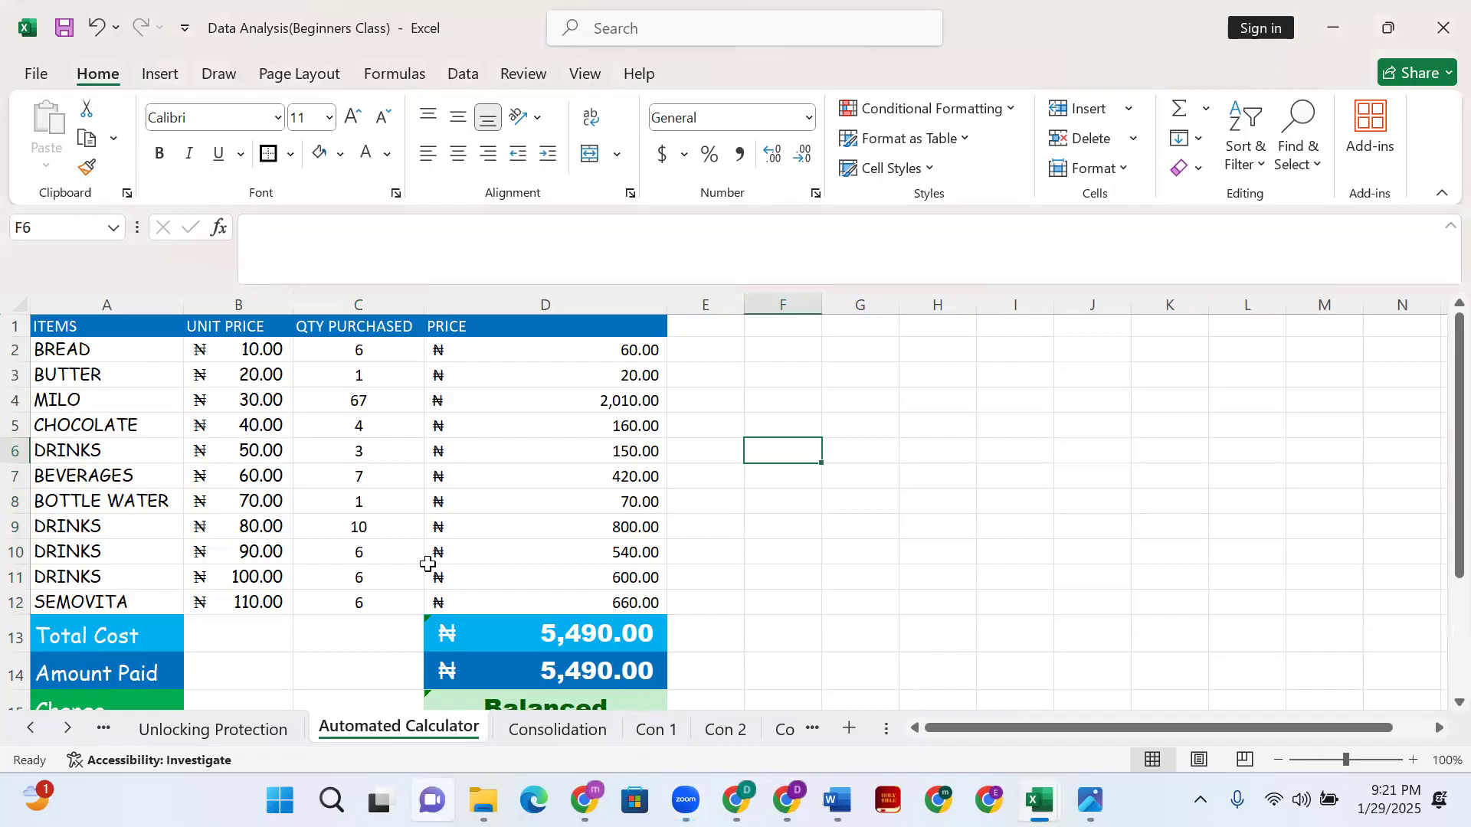
pyautogui.hotkey('ctrl', '1')
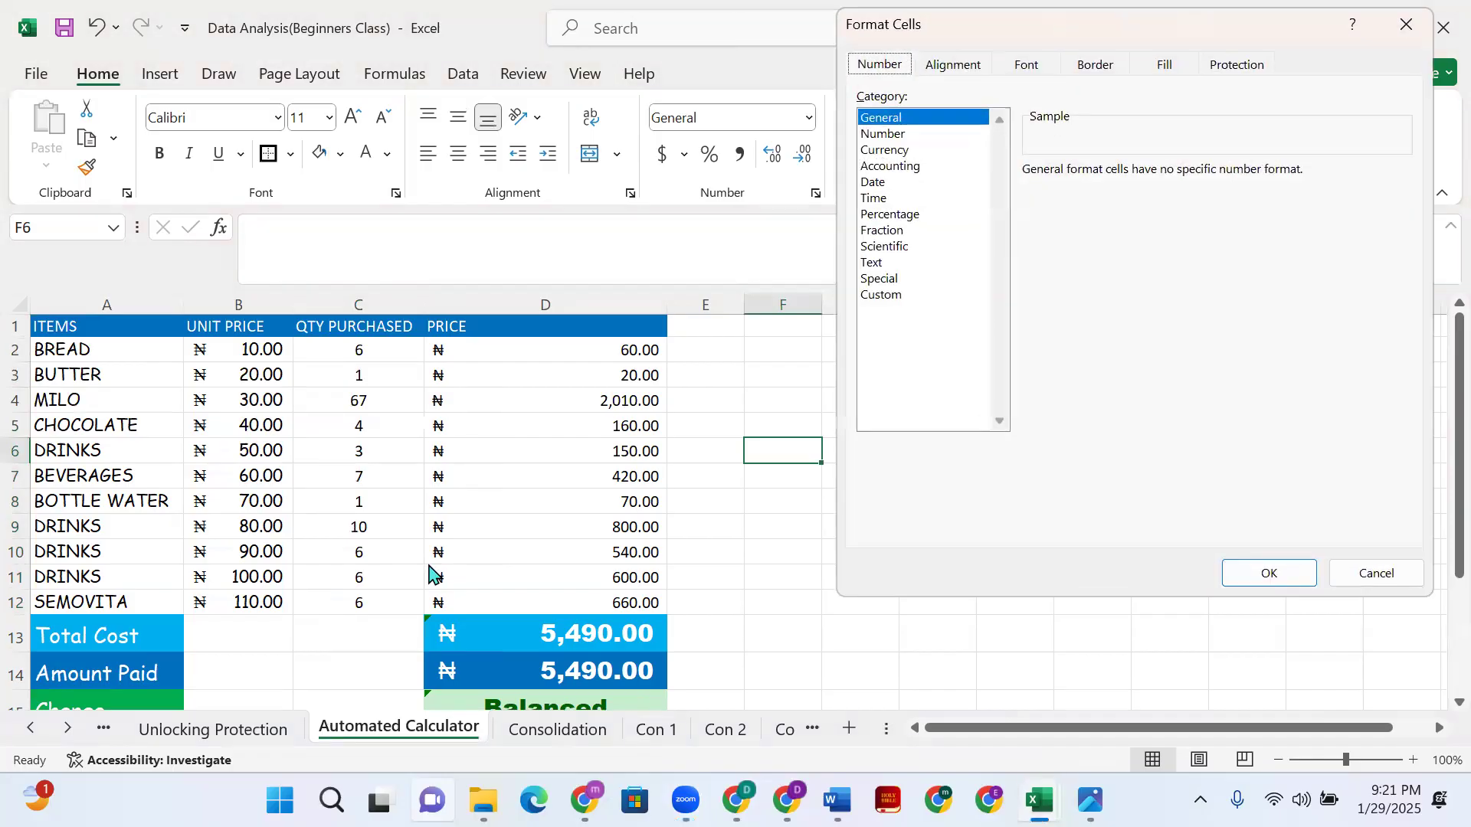
pyautogui.click(1257, 66)
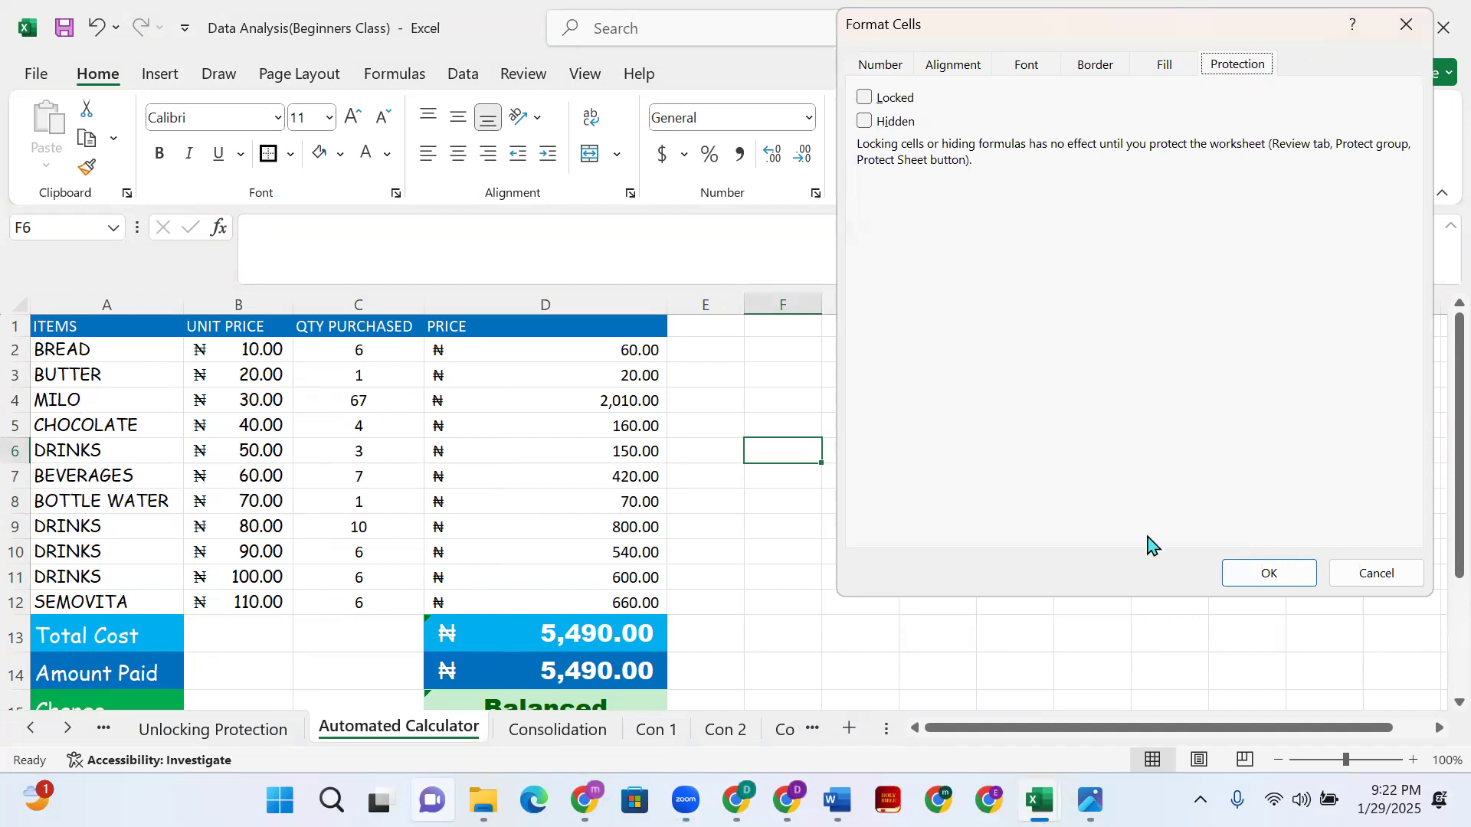
pyautogui.click(1253, 581)
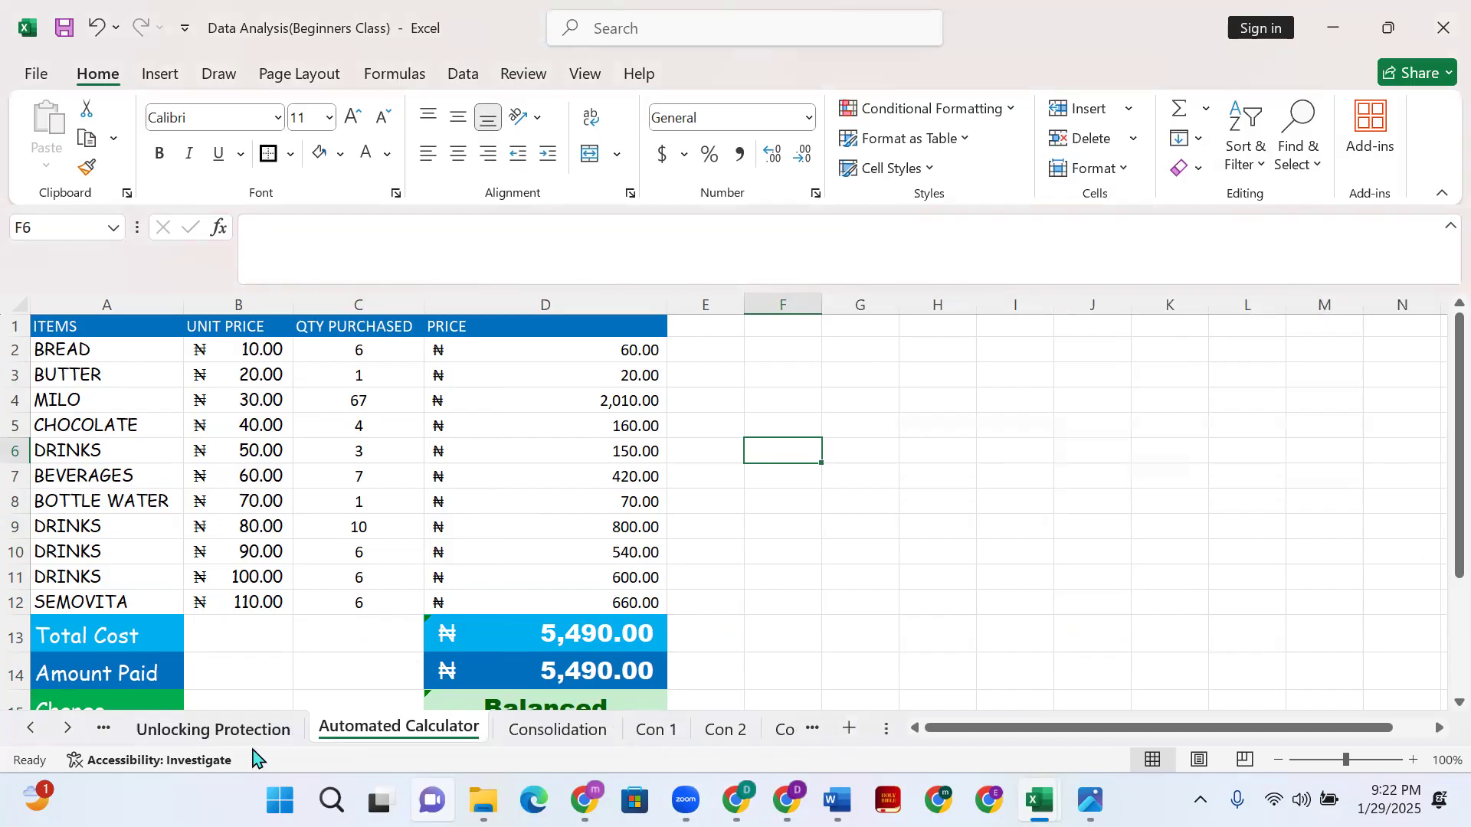
# - Scroll the sheet tabs forward to the Charts sheet and review its tables
pyautogui.click(68, 730)
pyautogui.click(68, 730)
pyautogui.click(68, 730)
pyautogui.click(69, 730)
pyautogui.click(68, 730)
pyautogui.click(68, 731)
pyautogui.click(68, 730)
pyautogui.click(69, 730)
pyautogui.click(69, 730)
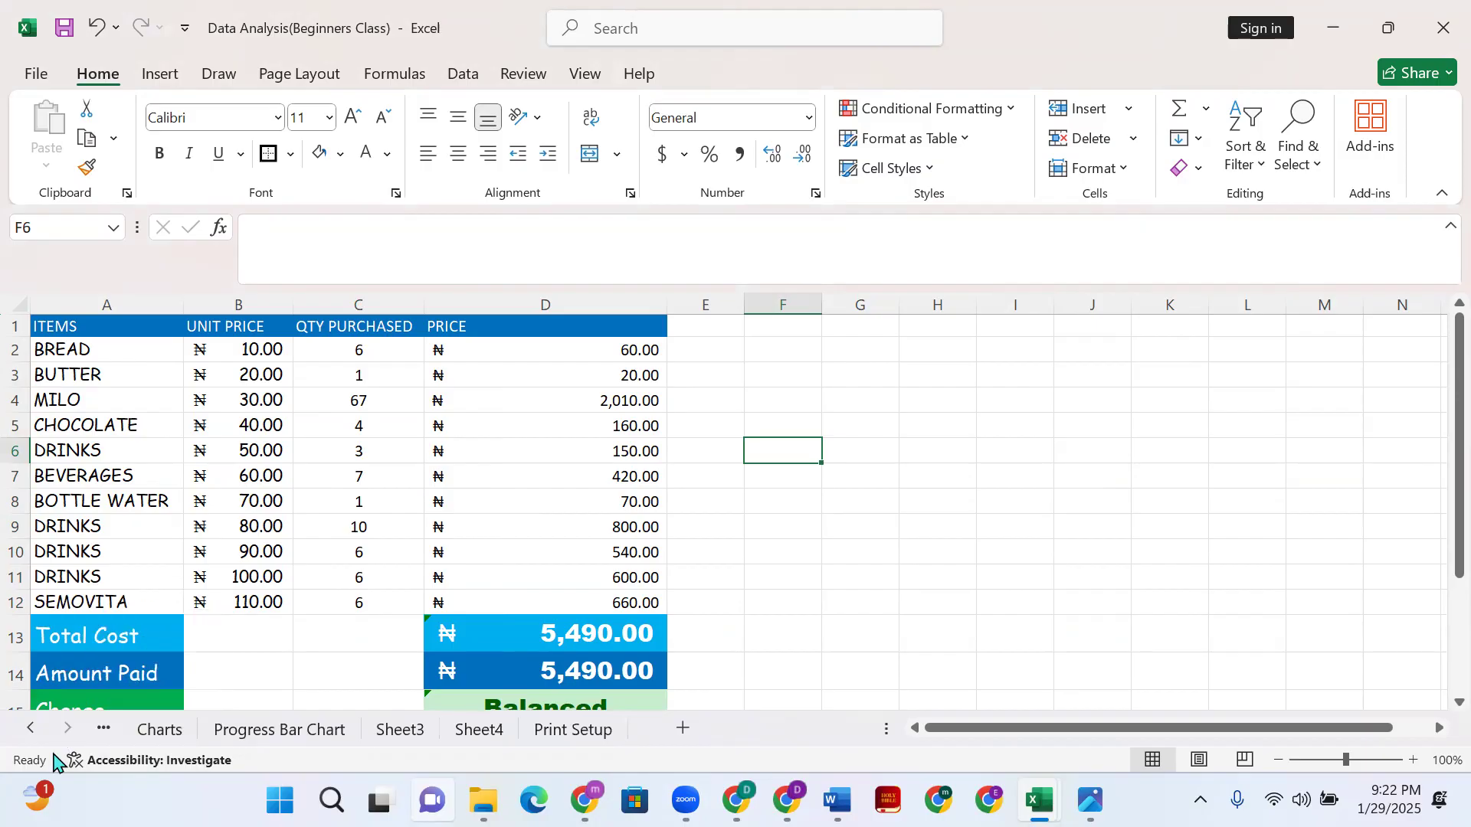
pyautogui.click(163, 729)
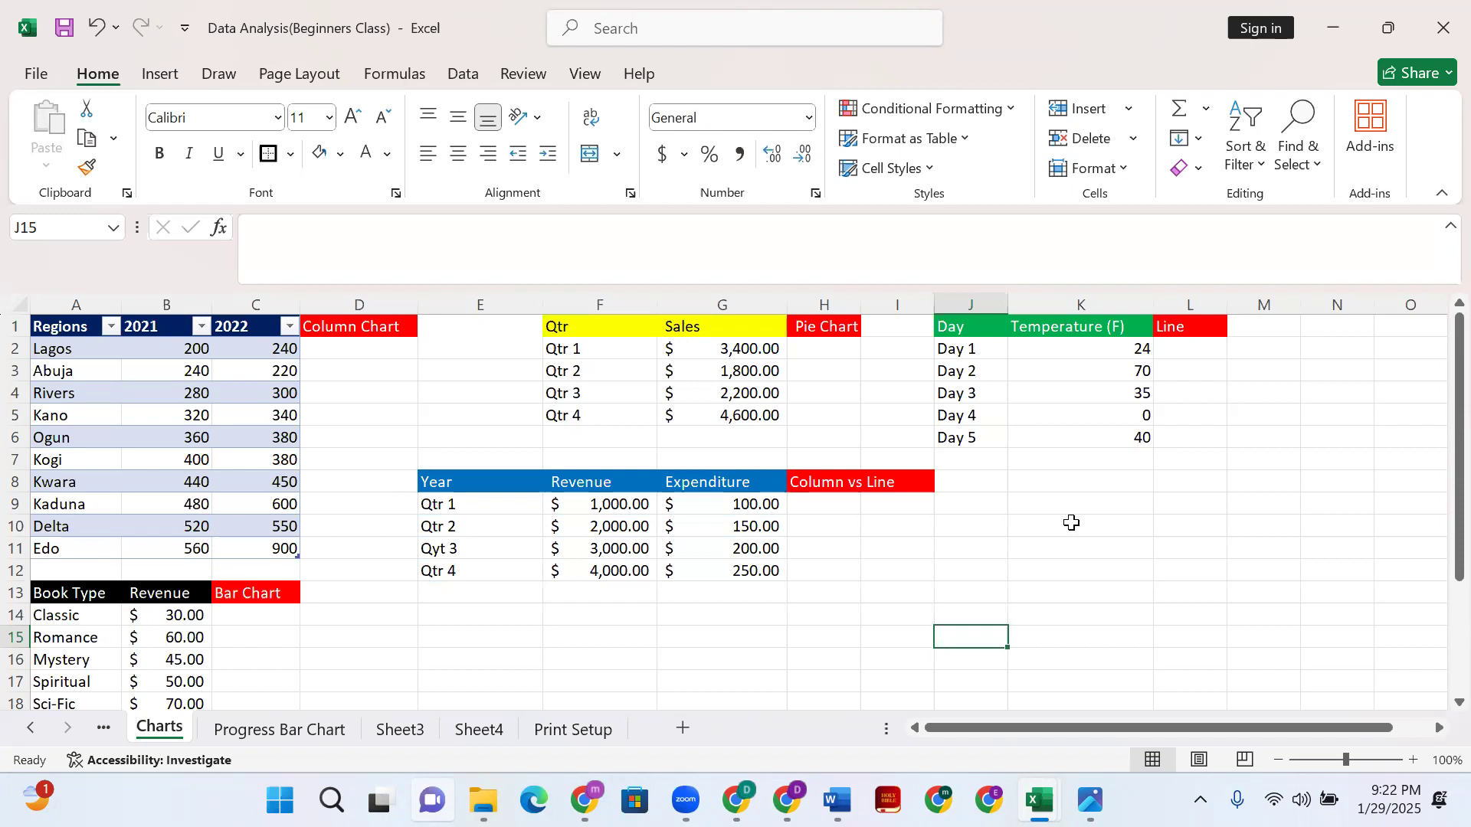
pyautogui.scroll(-2, 1072, 523)
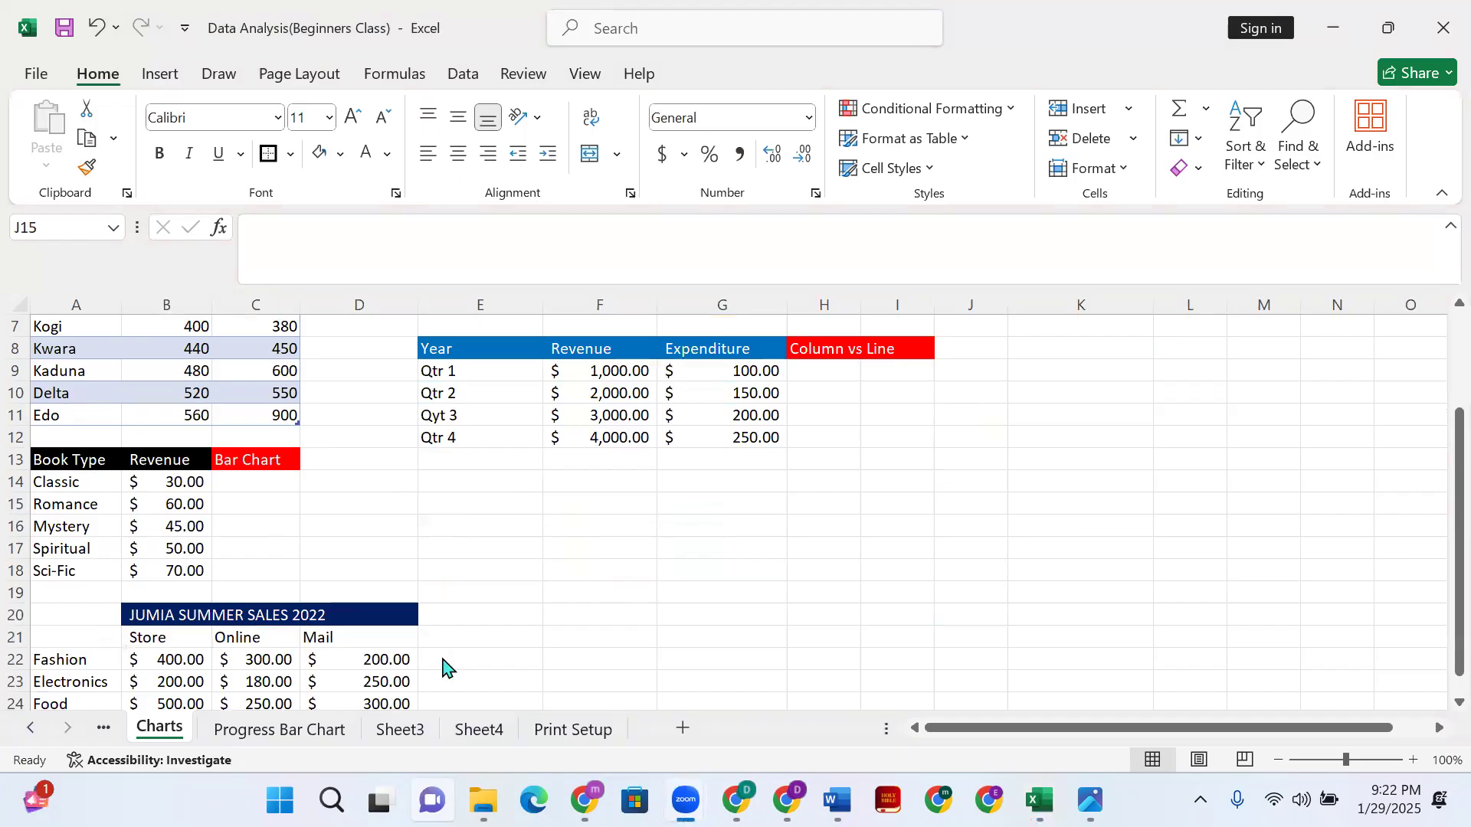
pyautogui.scroll(2, 394, 608)
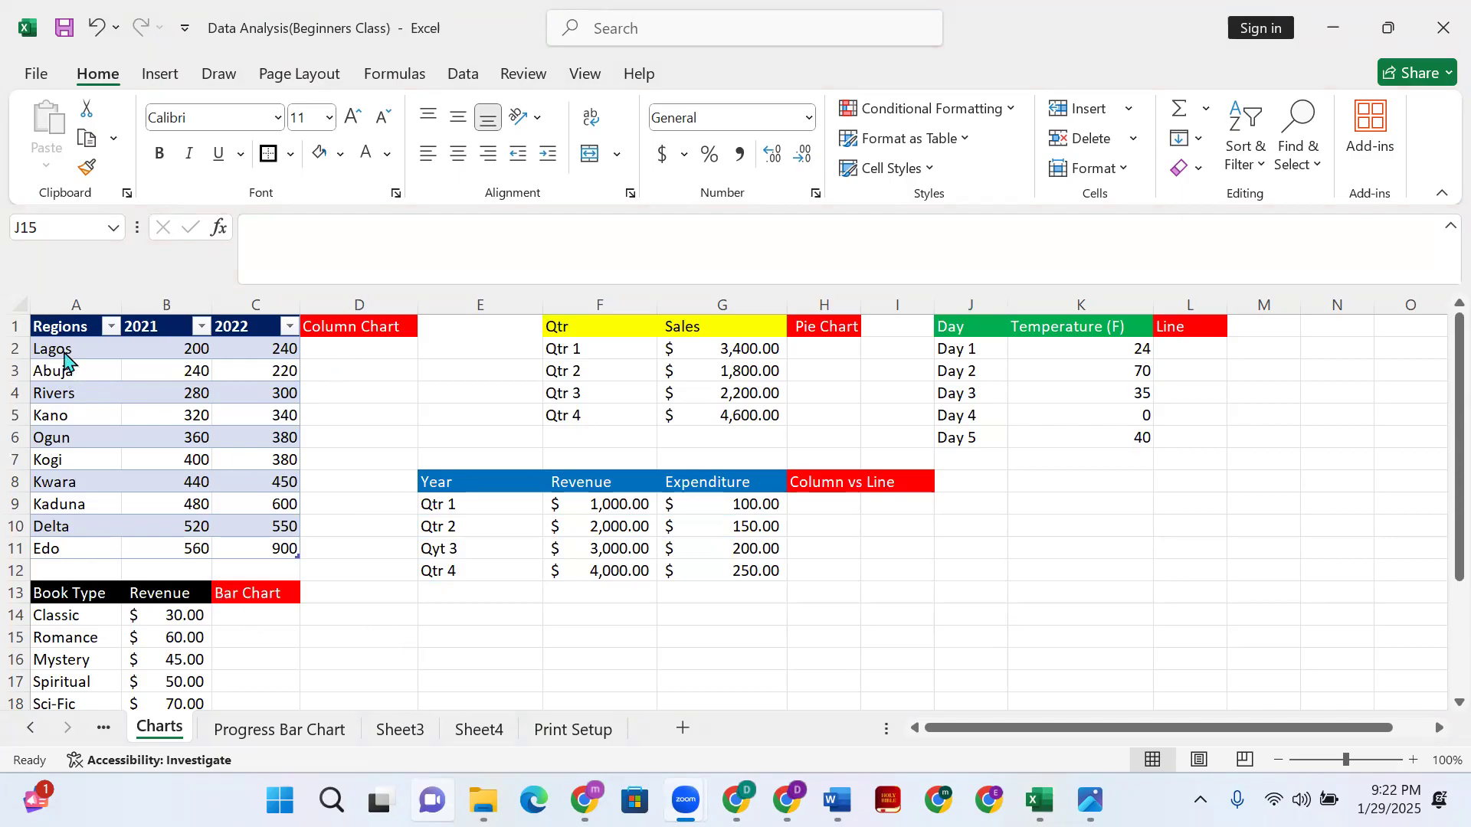
# - Select the Regions table data A2:C11 and go to the Insert ribbon
pyautogui.click(65, 346)
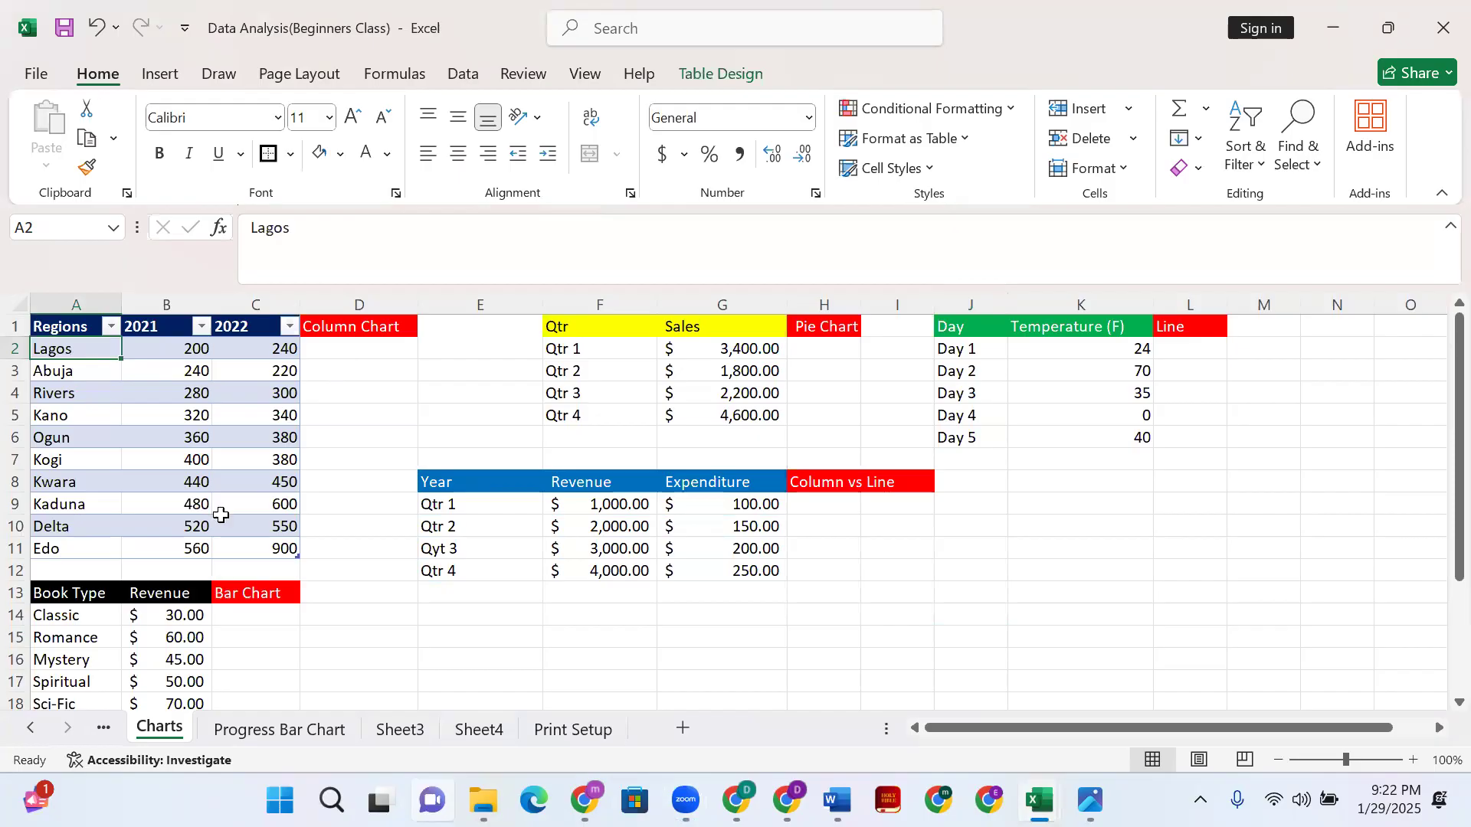
pyautogui.keyDown('shift'); pyautogui.click(262, 550); pyautogui.keyUp('shift')
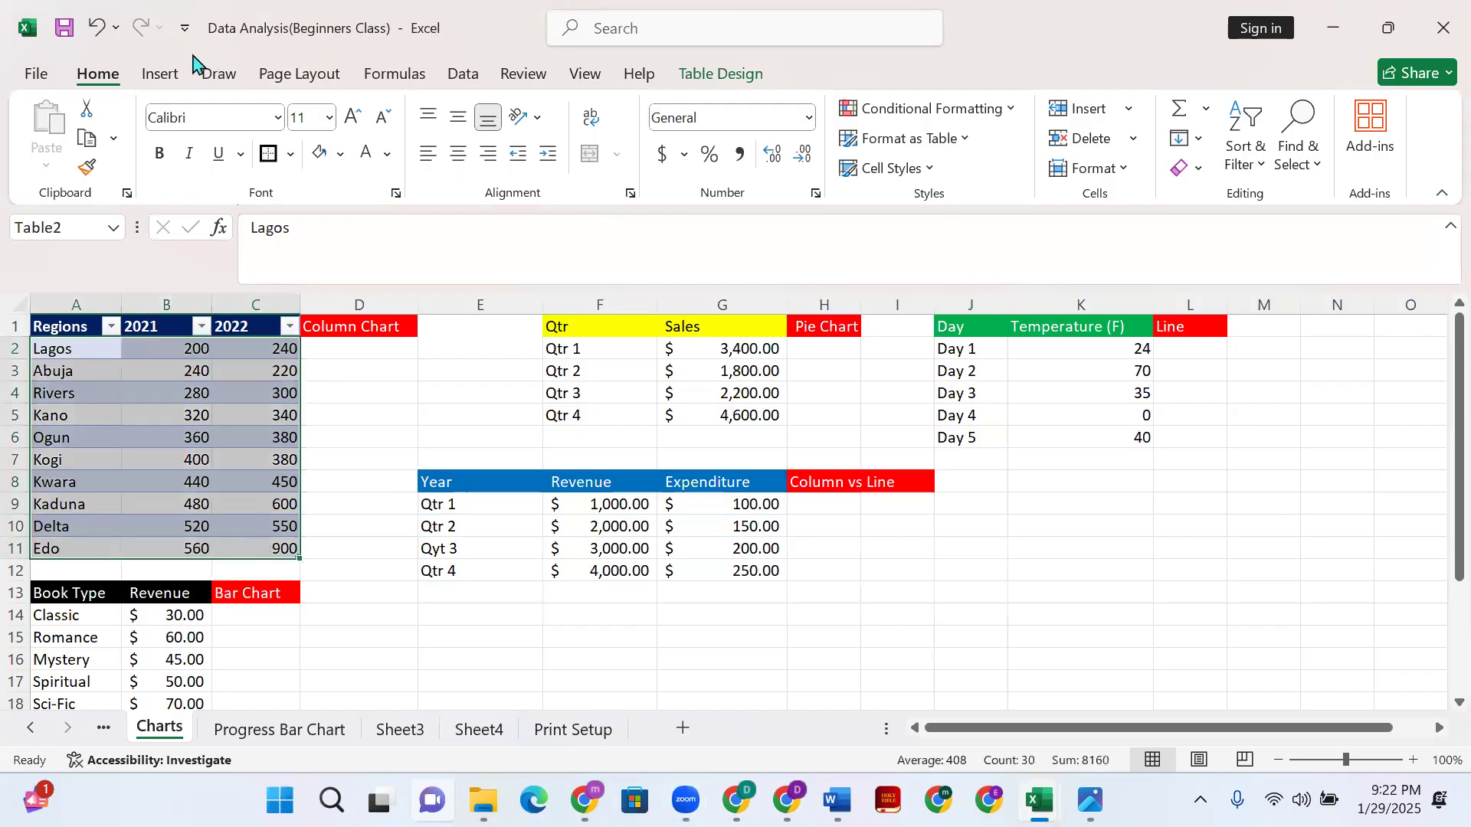
pyautogui.click(175, 76)
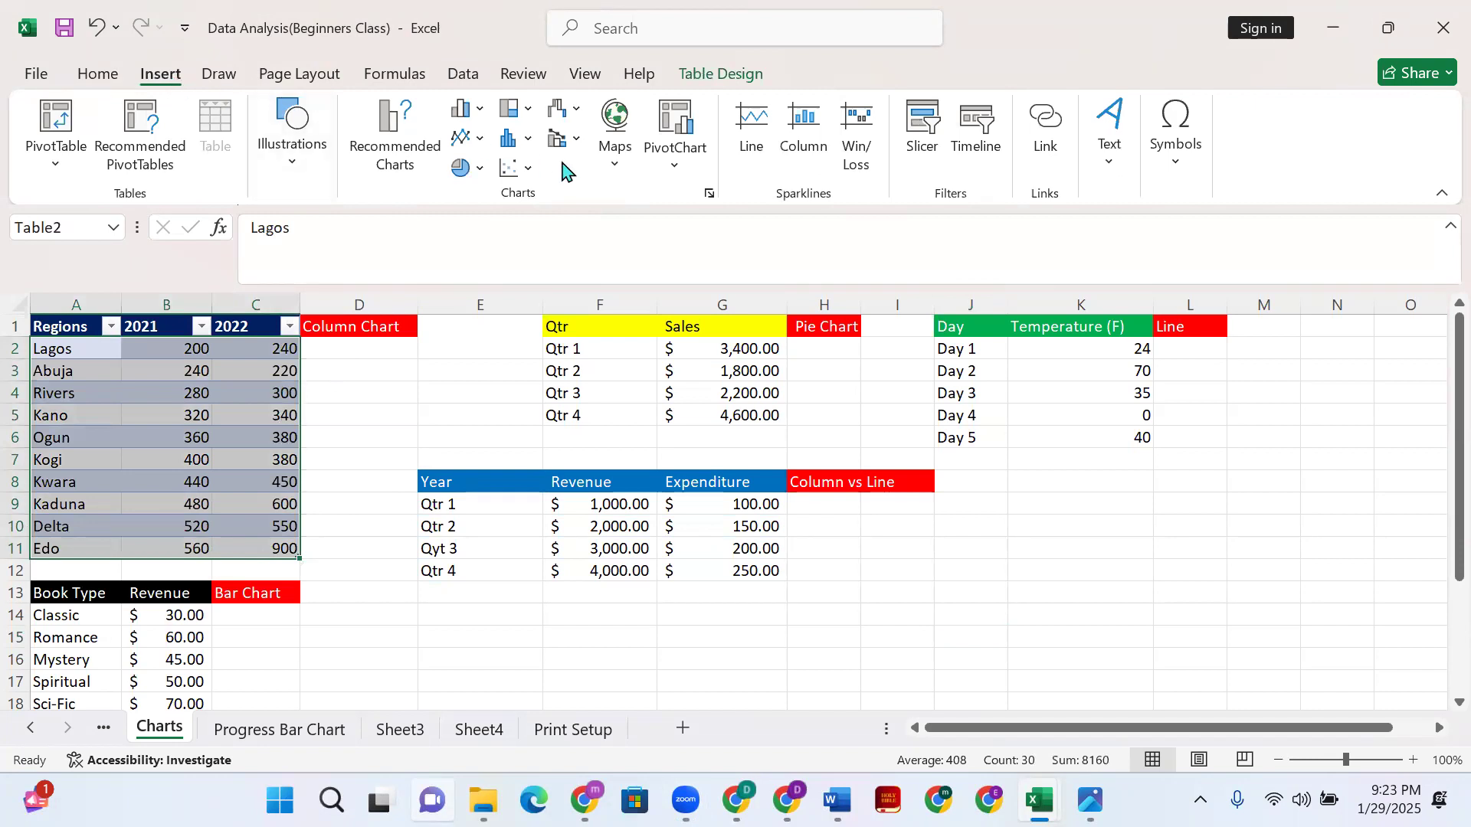
# - Open the Insert Chart dialog's All Charts list with Clustered Column selected
pyautogui.click(708, 196)
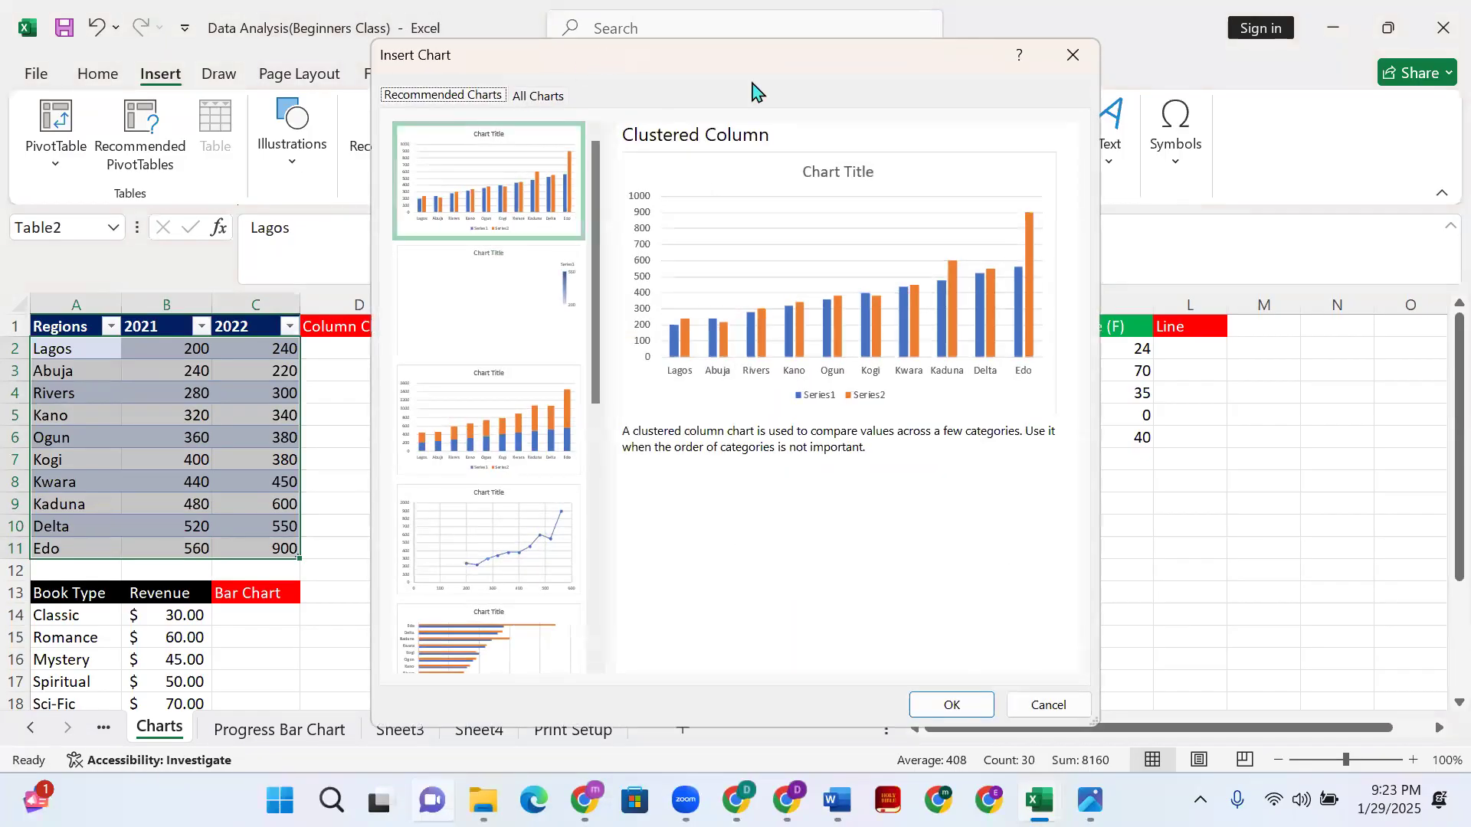
pyautogui.click(1061, 57)
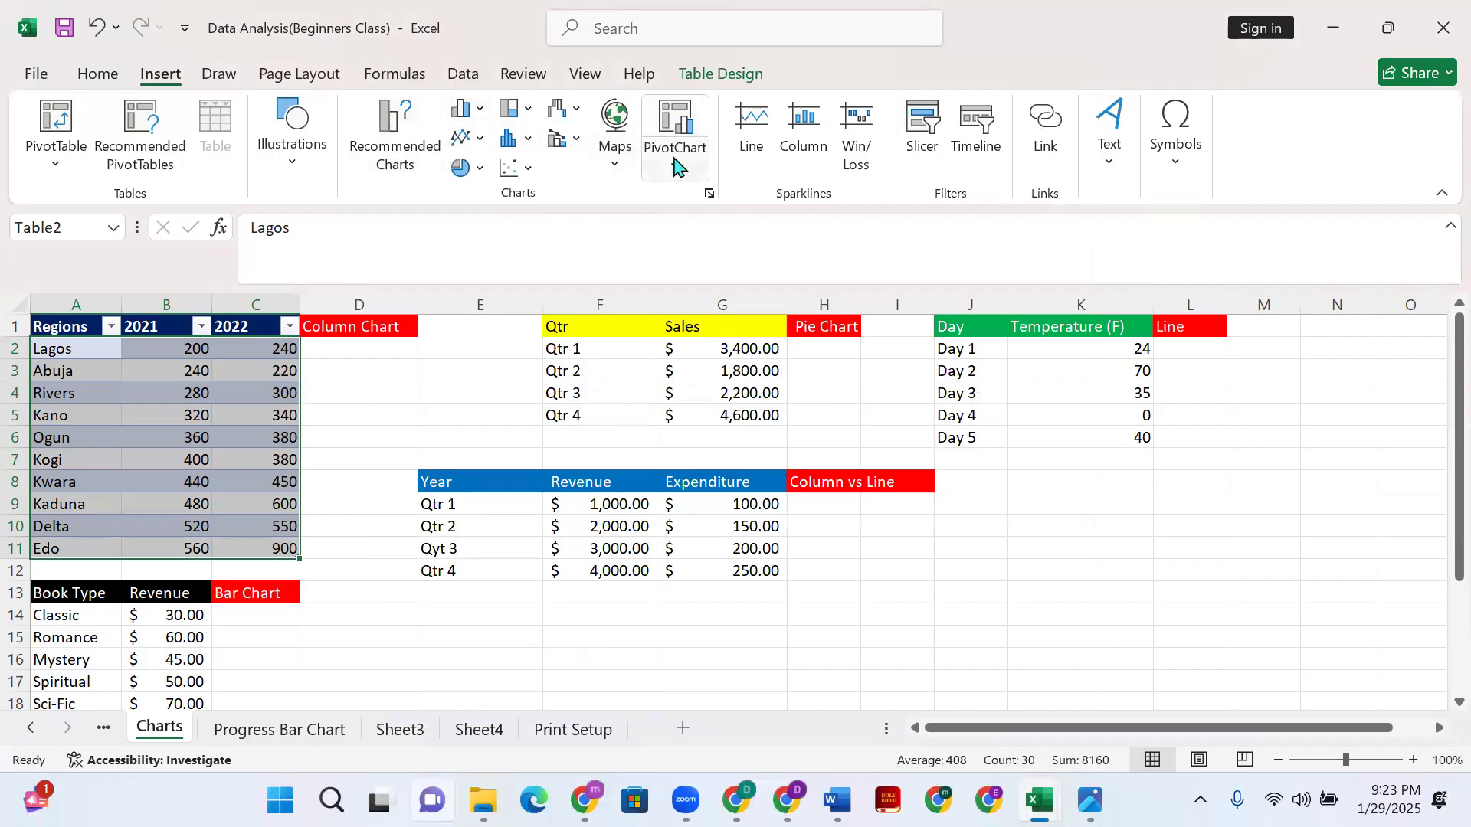
pyautogui.click(708, 196)
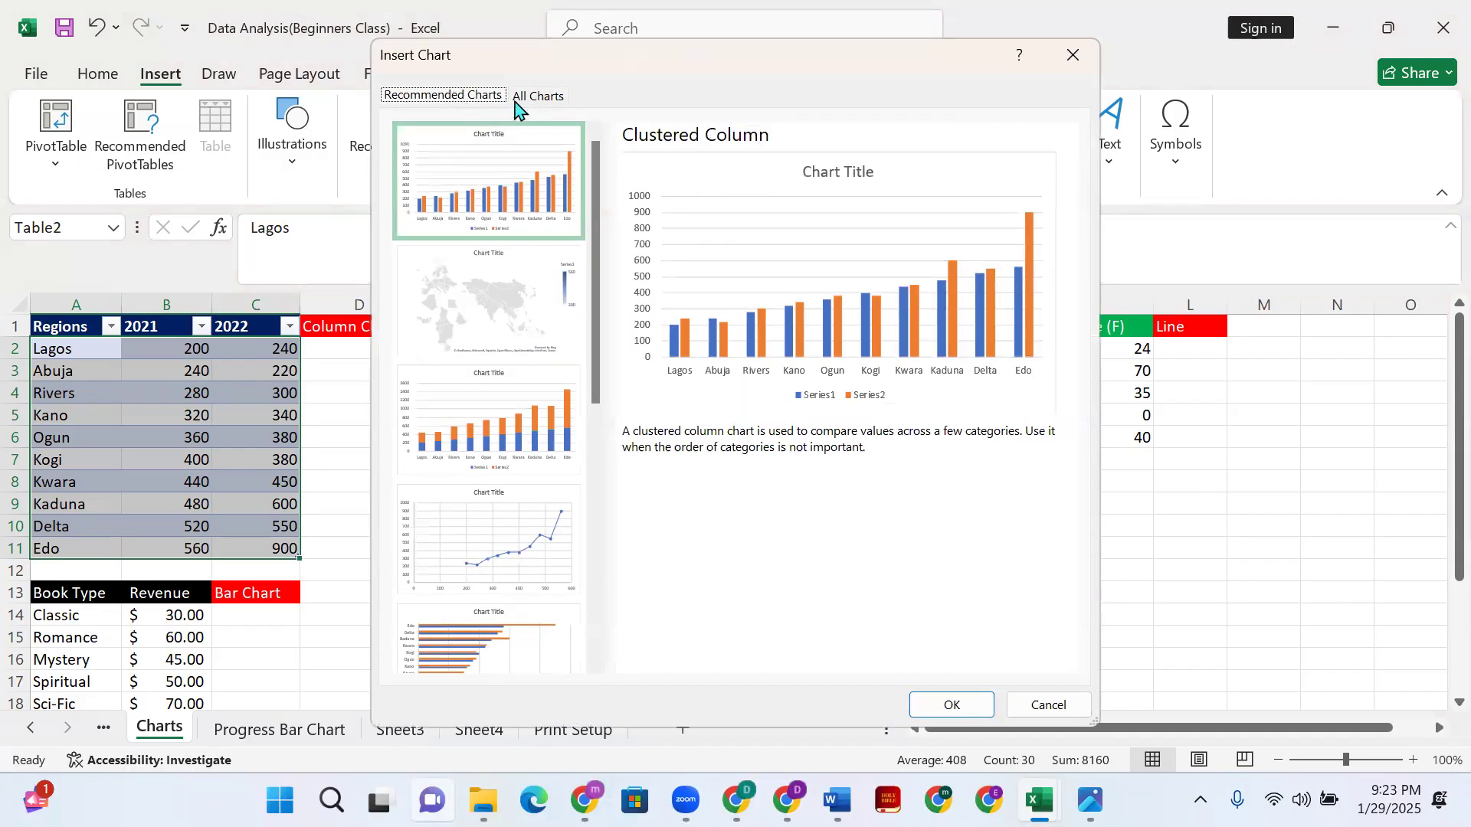
pyautogui.click(540, 98)
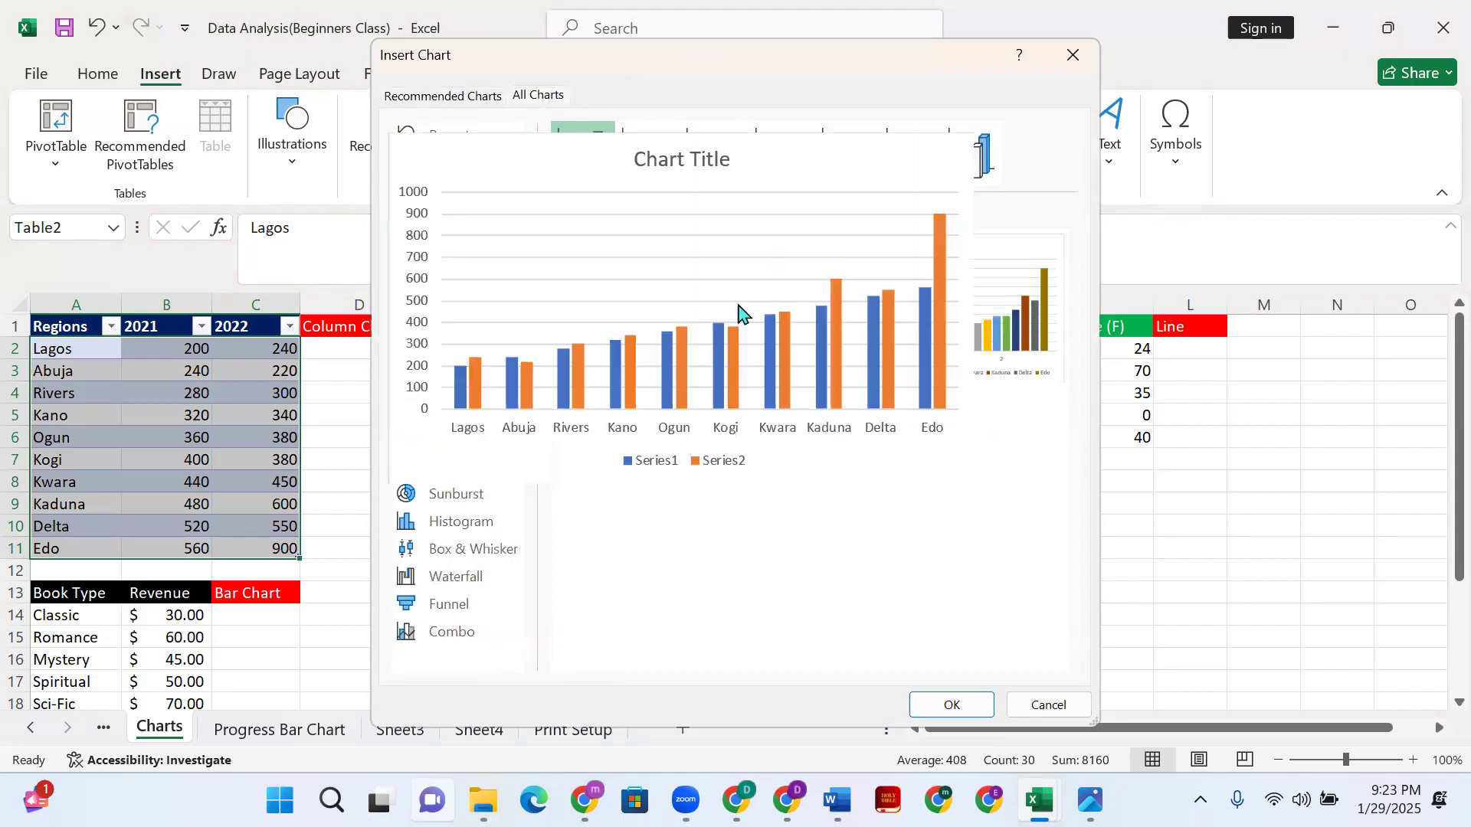
pyautogui.moveTo(1006, 324)
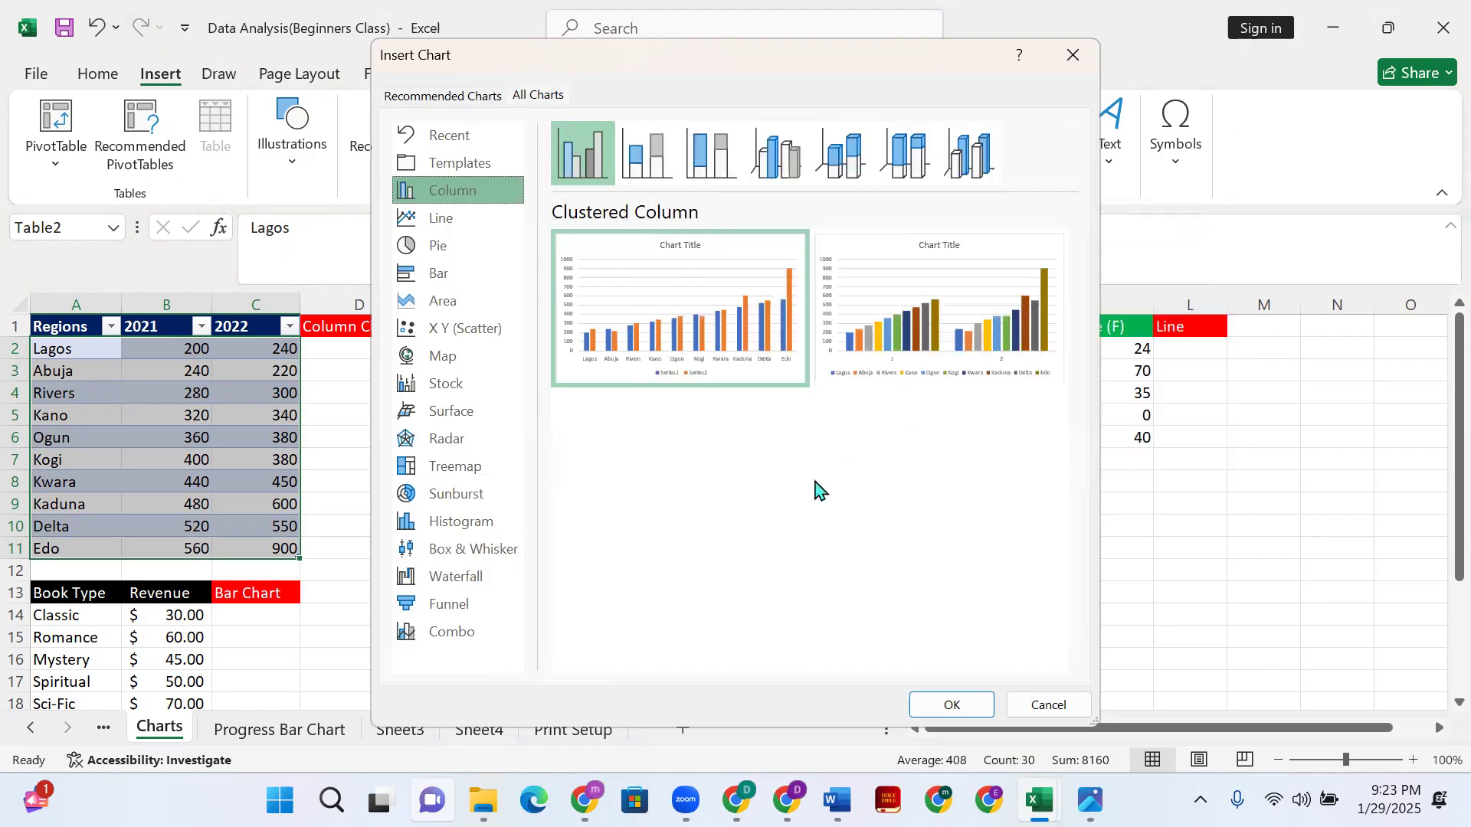
pyautogui.moveTo(1036, 349)
pyautogui.moveTo(718, 325)
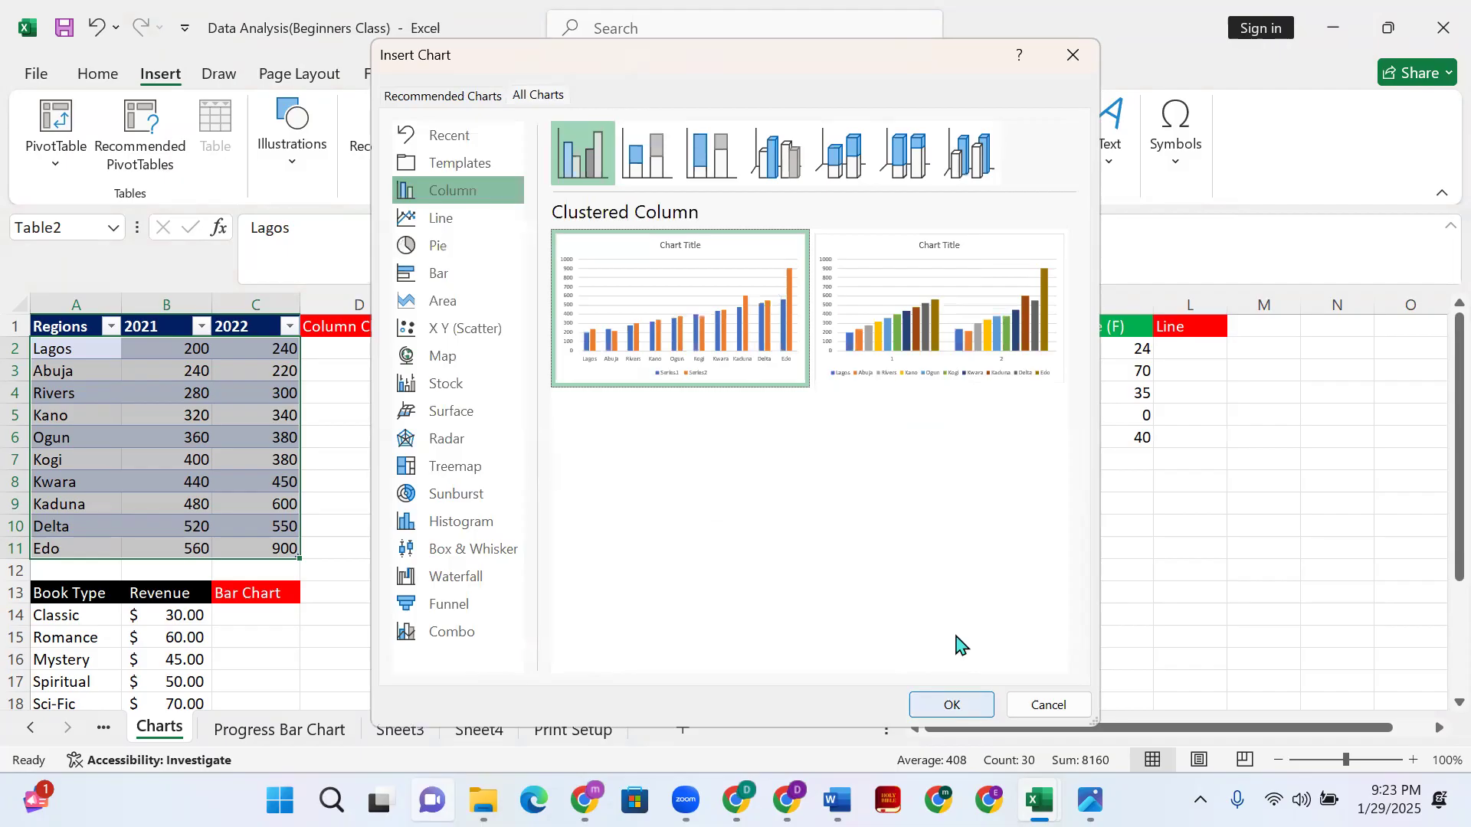
# - Insert the Regions 2021/2022 clustered column chart and place it over columns D–I
pyautogui.click(943, 693)
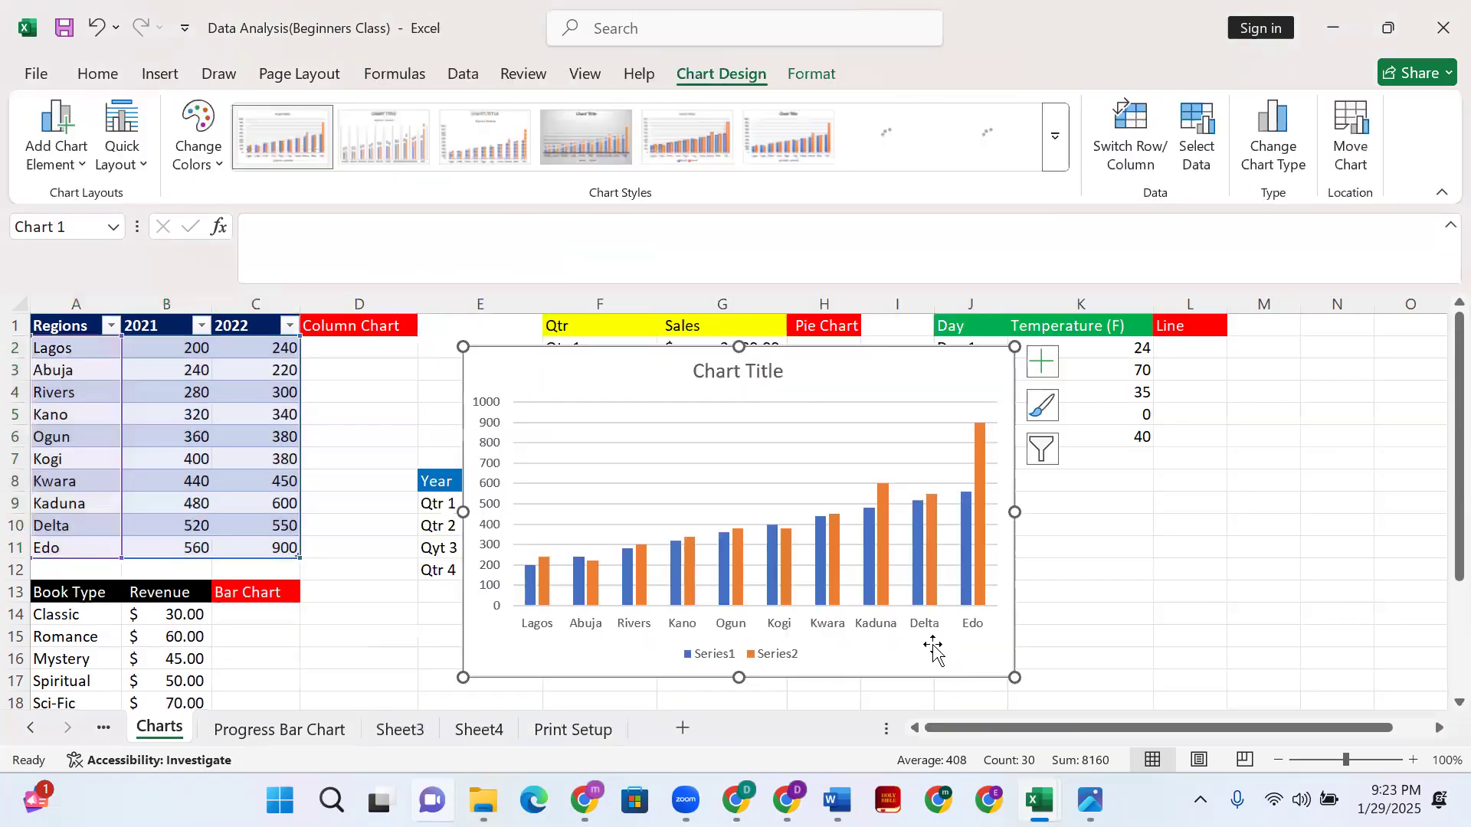
pyautogui.moveTo(816, 364); pyautogui.dragTo(1161, 503)
pyautogui.scroll(-2, 1369, 483)
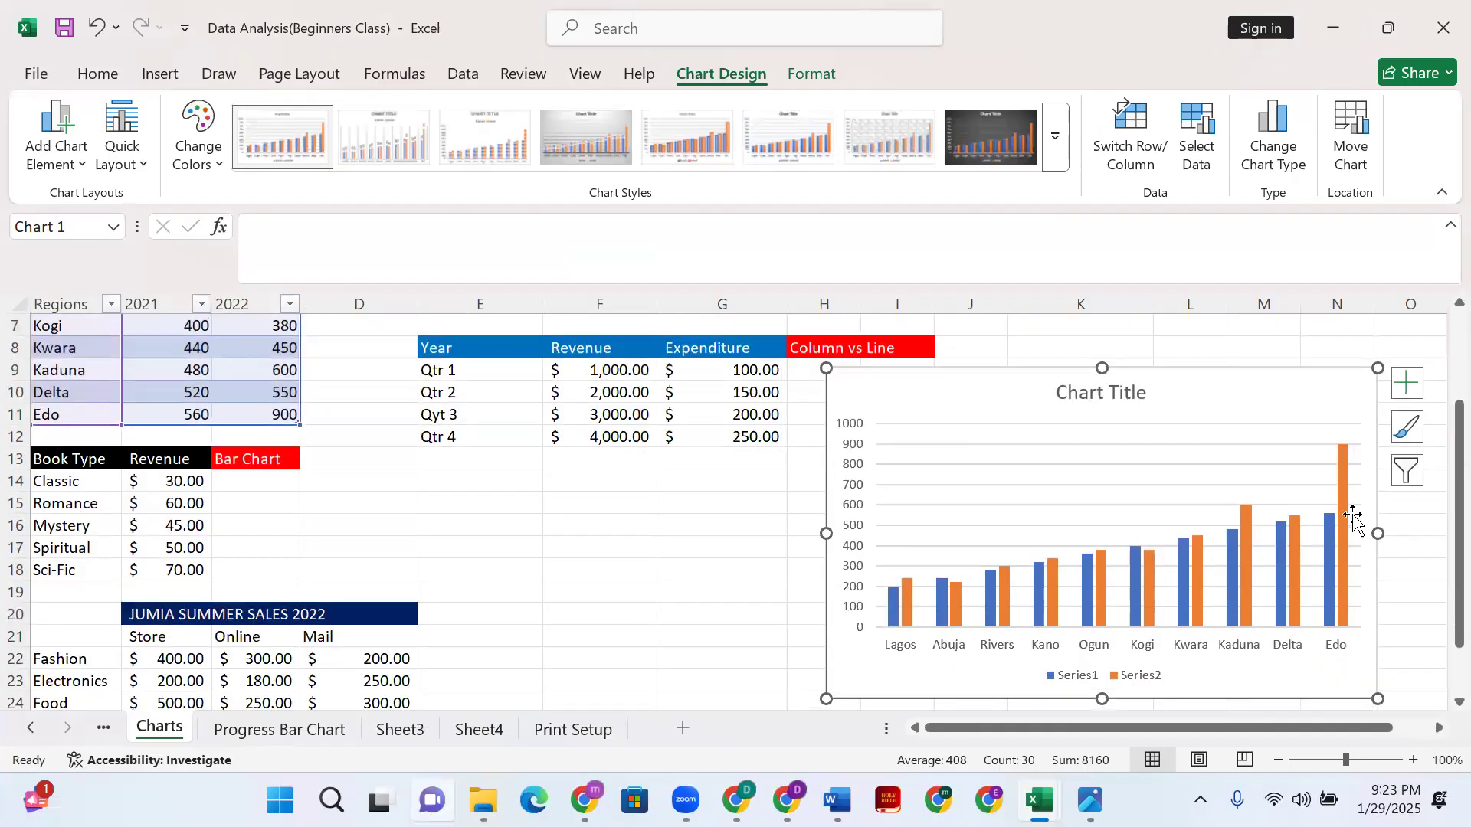
pyautogui.scroll(2, 1346, 509)
pyautogui.moveTo(1031, 508); pyautogui.dragTo(594, 366)
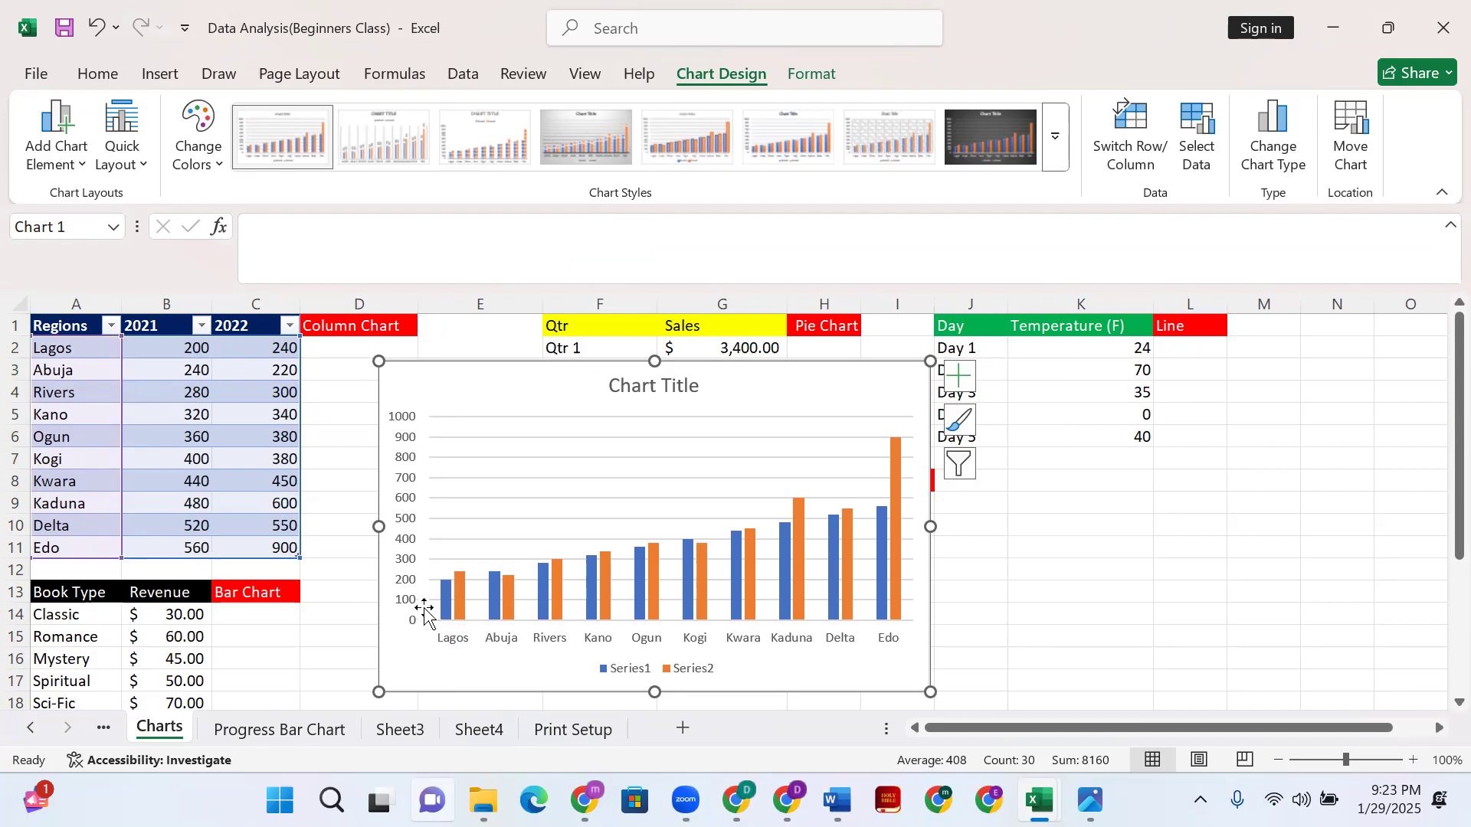
pyautogui.moveTo(460, 580)
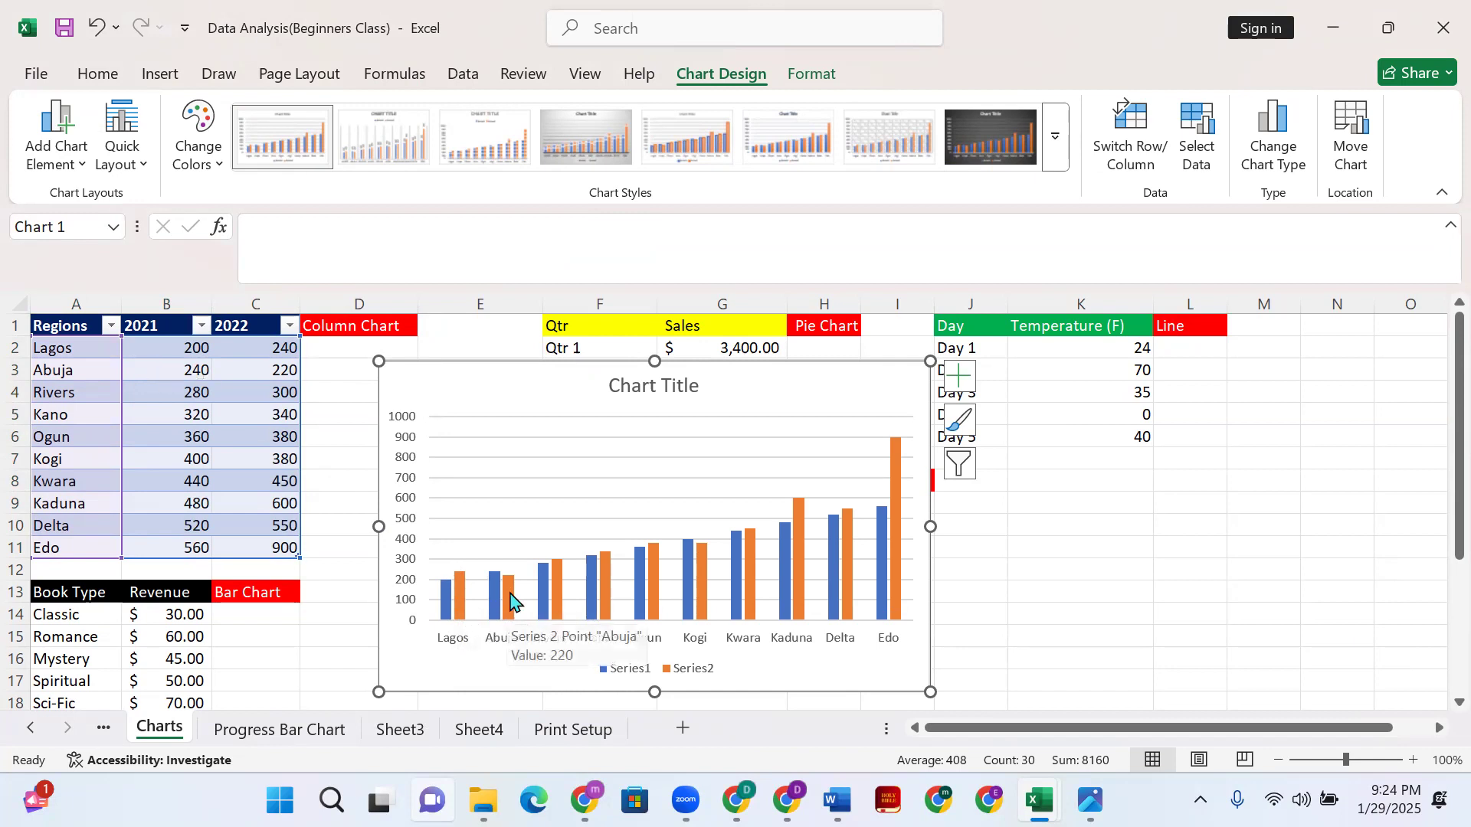
pyautogui.moveTo(555, 616)
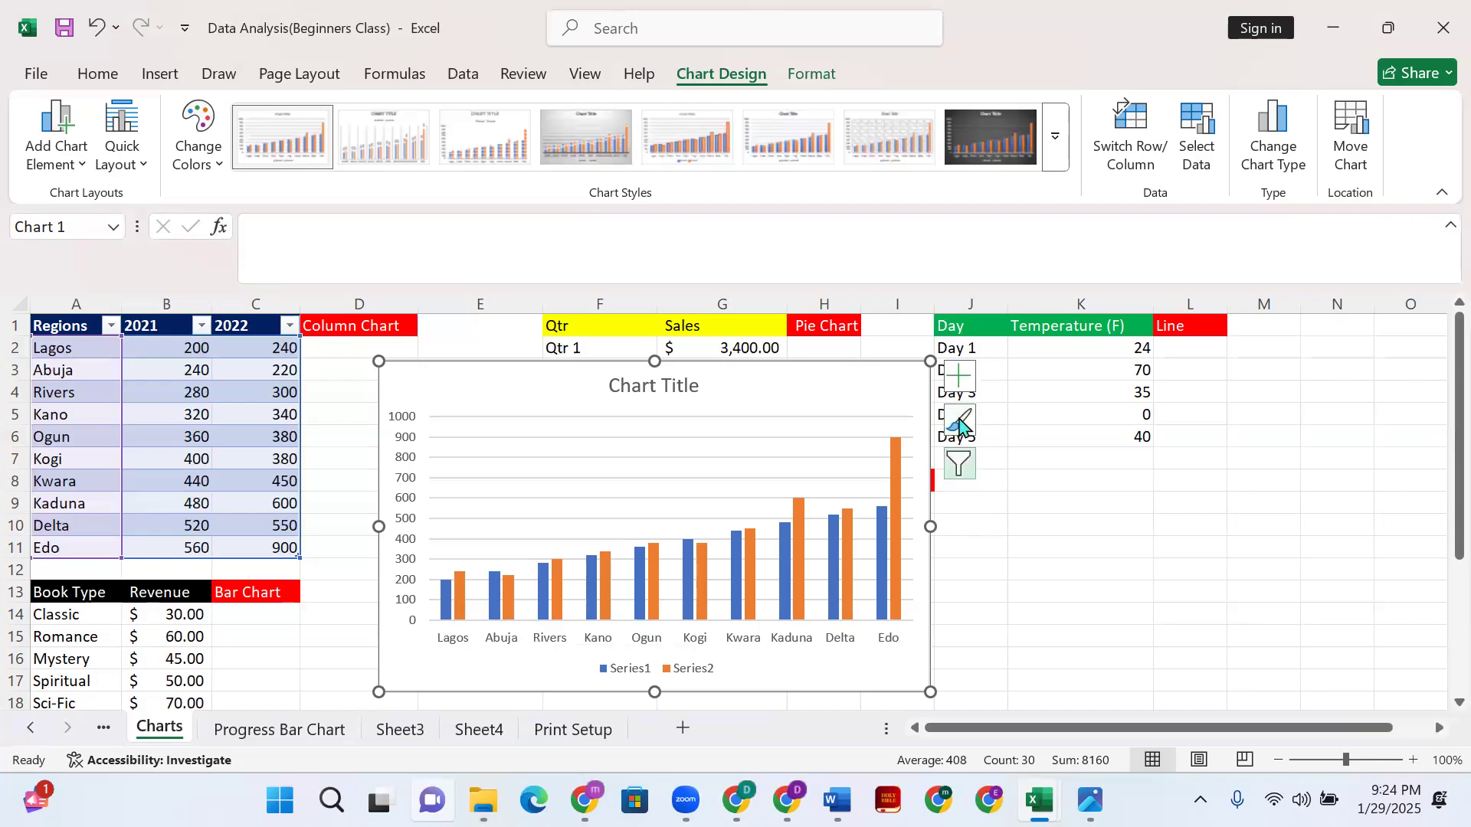
pyautogui.click(951, 466)
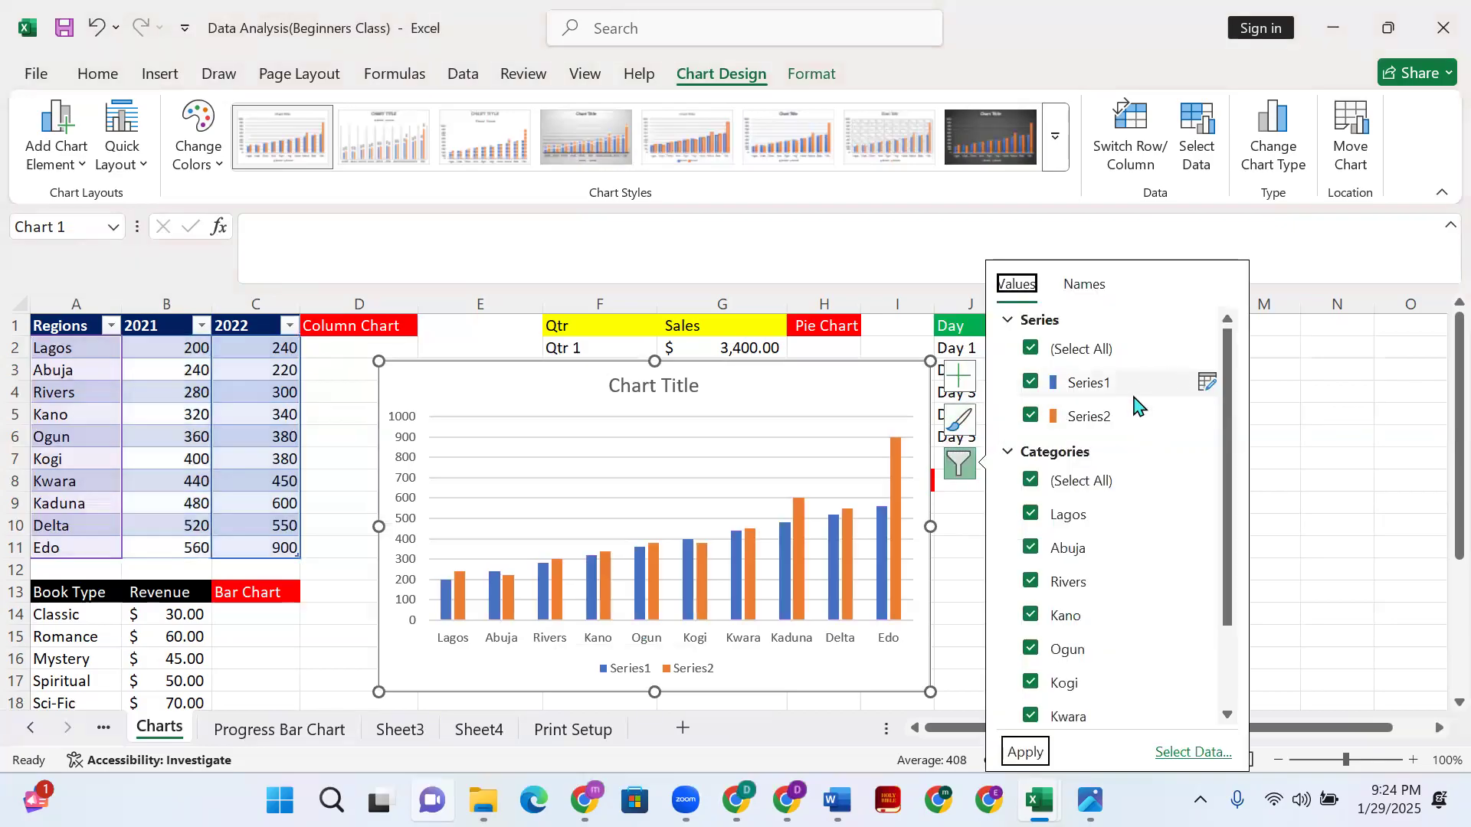
pyautogui.scroll(-2, 1136, 460)
pyautogui.scroll(2, 1149, 521)
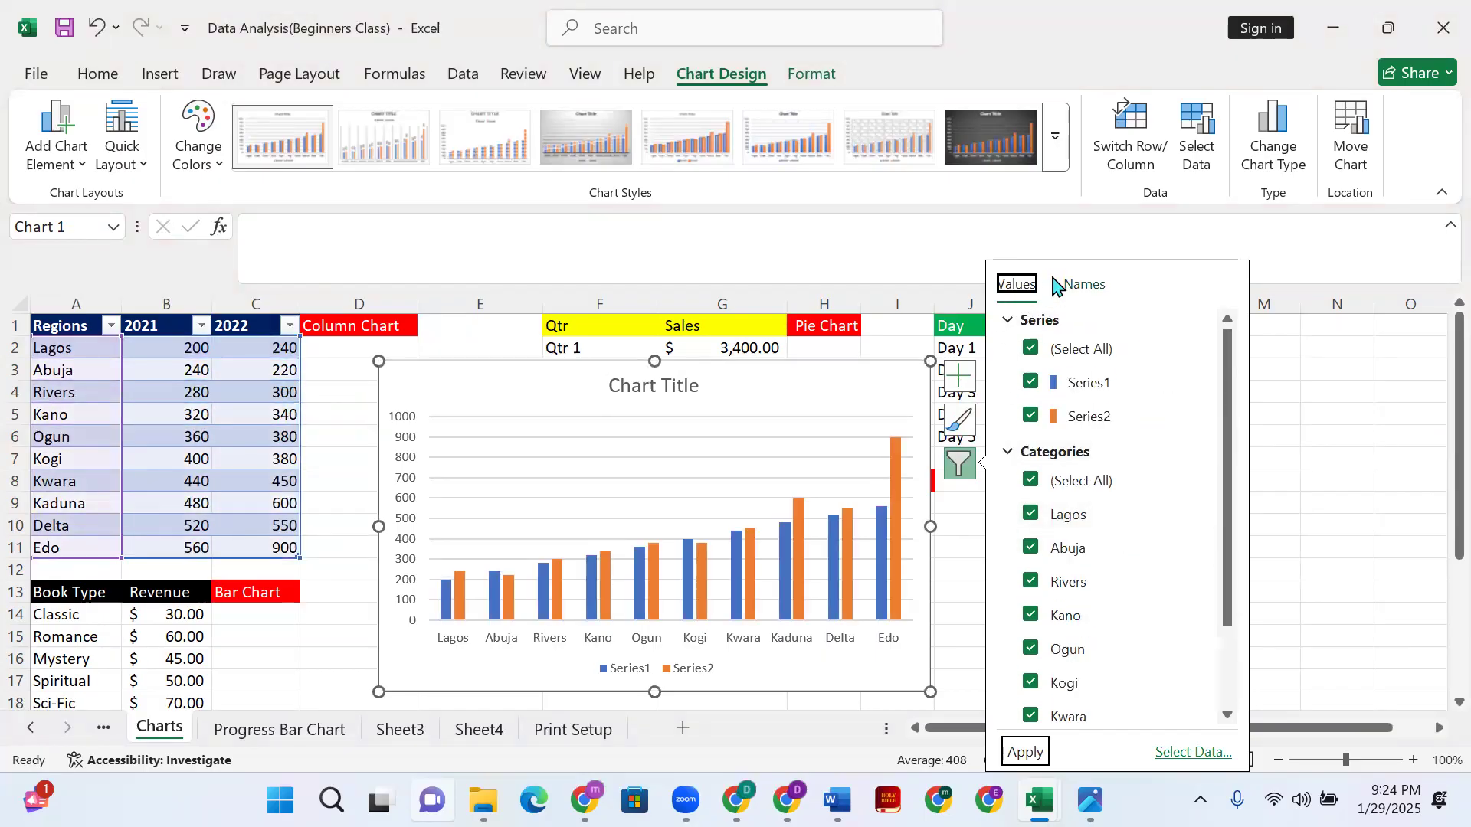
pyautogui.click(1089, 286)
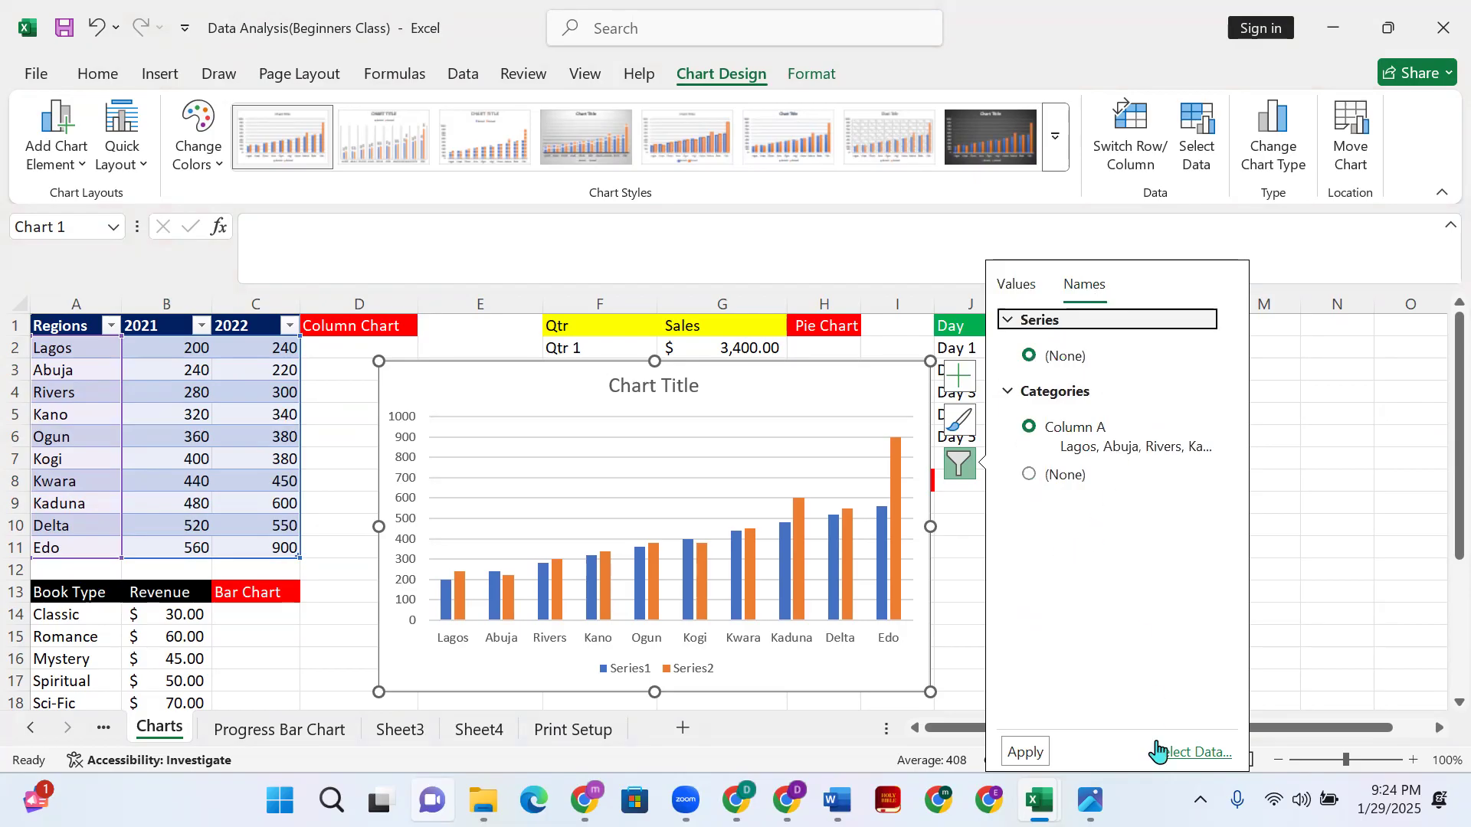
pyautogui.click(1123, 245)
pyautogui.click(867, 417)
pyautogui.click(958, 375)
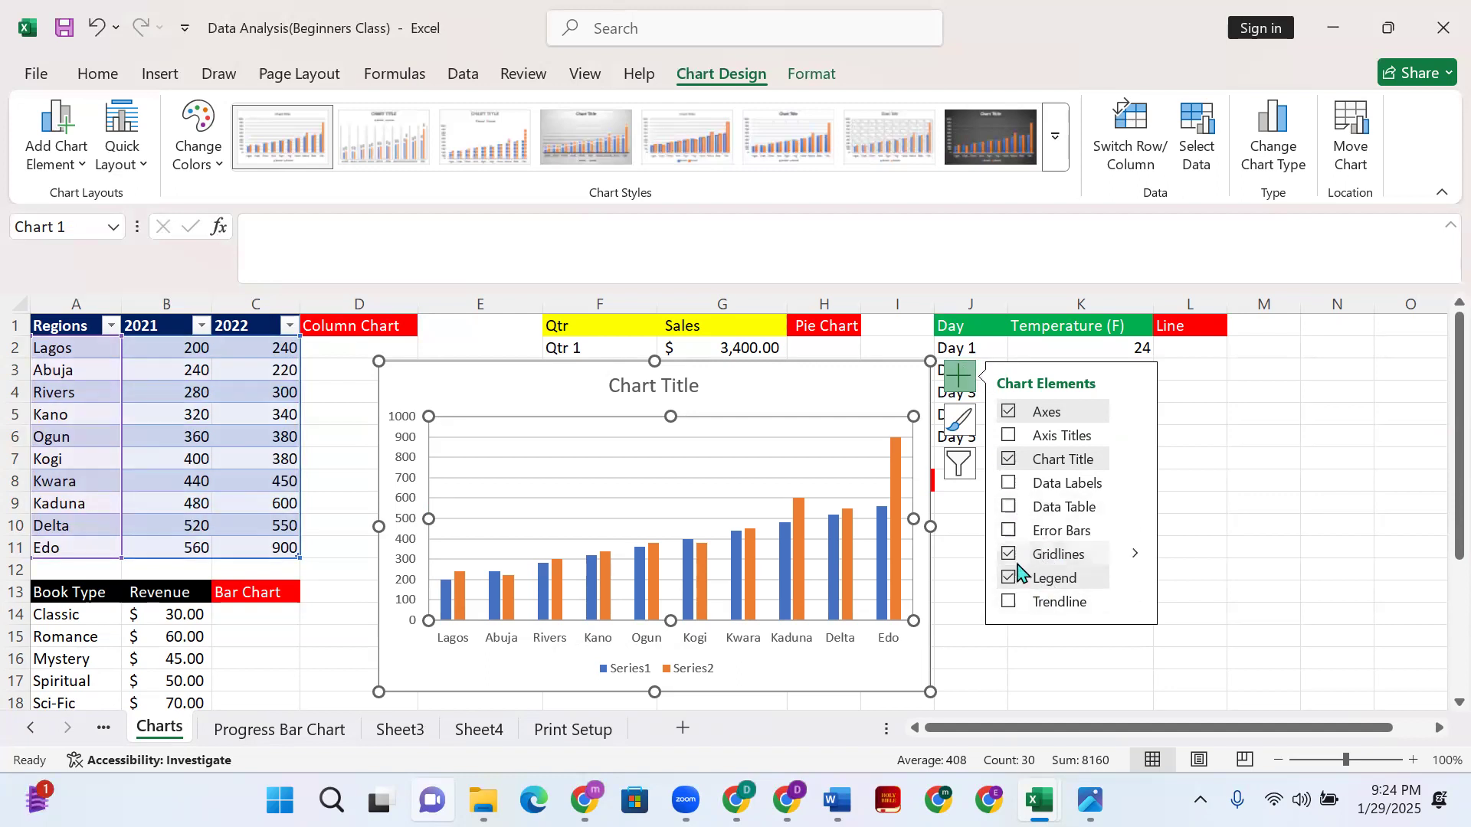
pyautogui.click(957, 377)
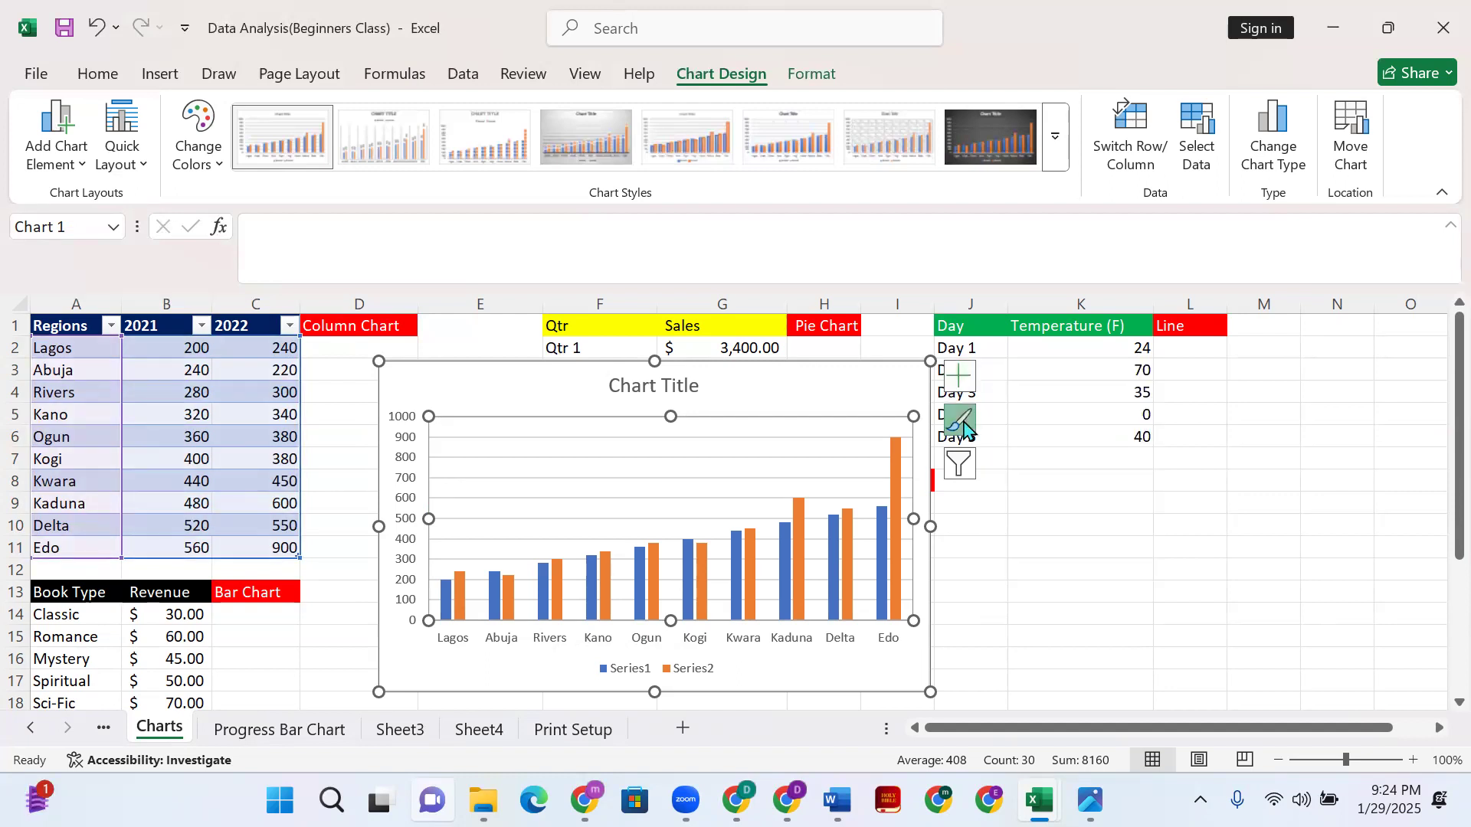
pyautogui.click(959, 419)
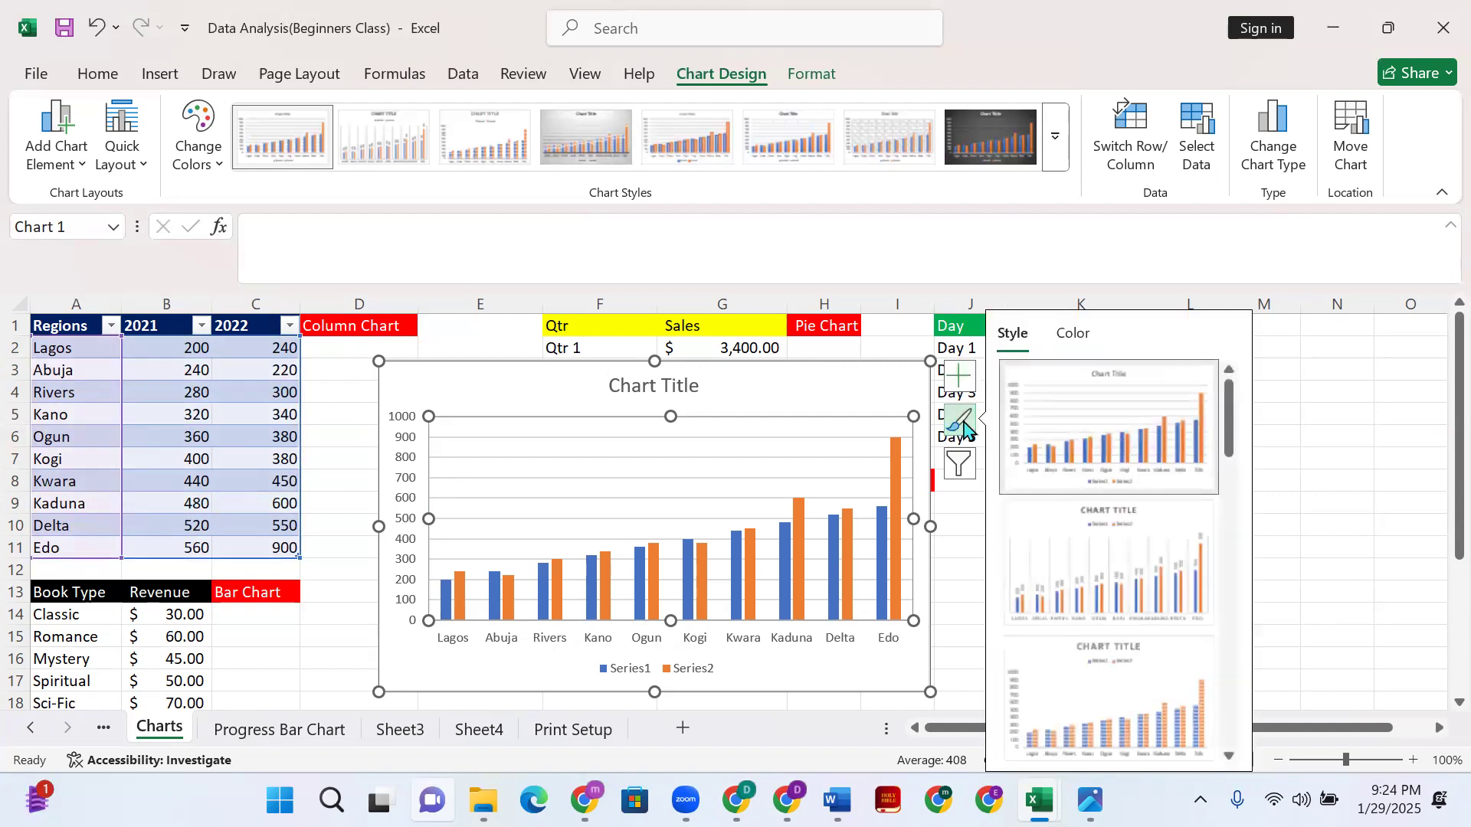
pyautogui.click(1073, 332)
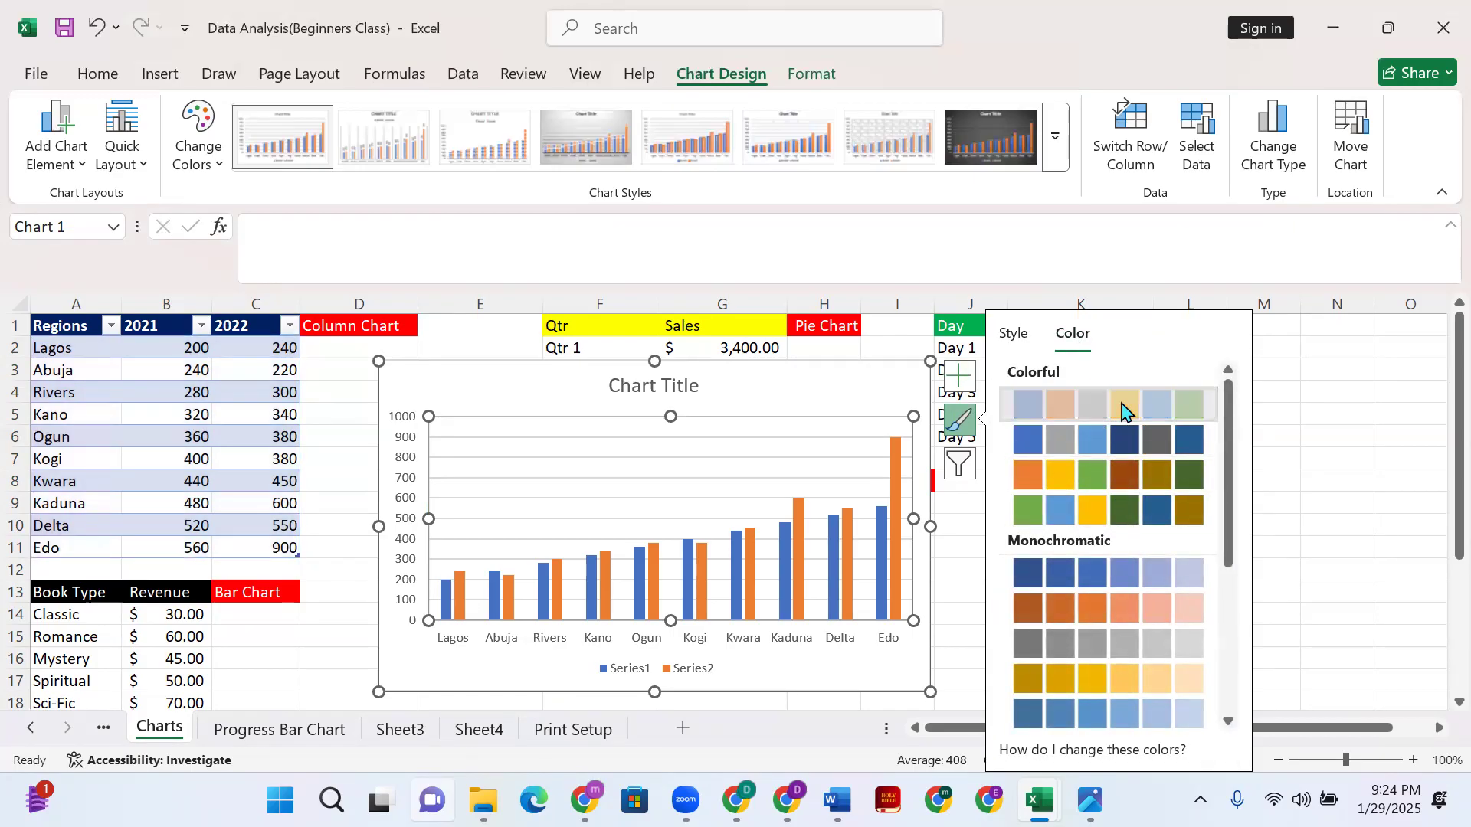
pyautogui.scroll(-4, 1089, 545)
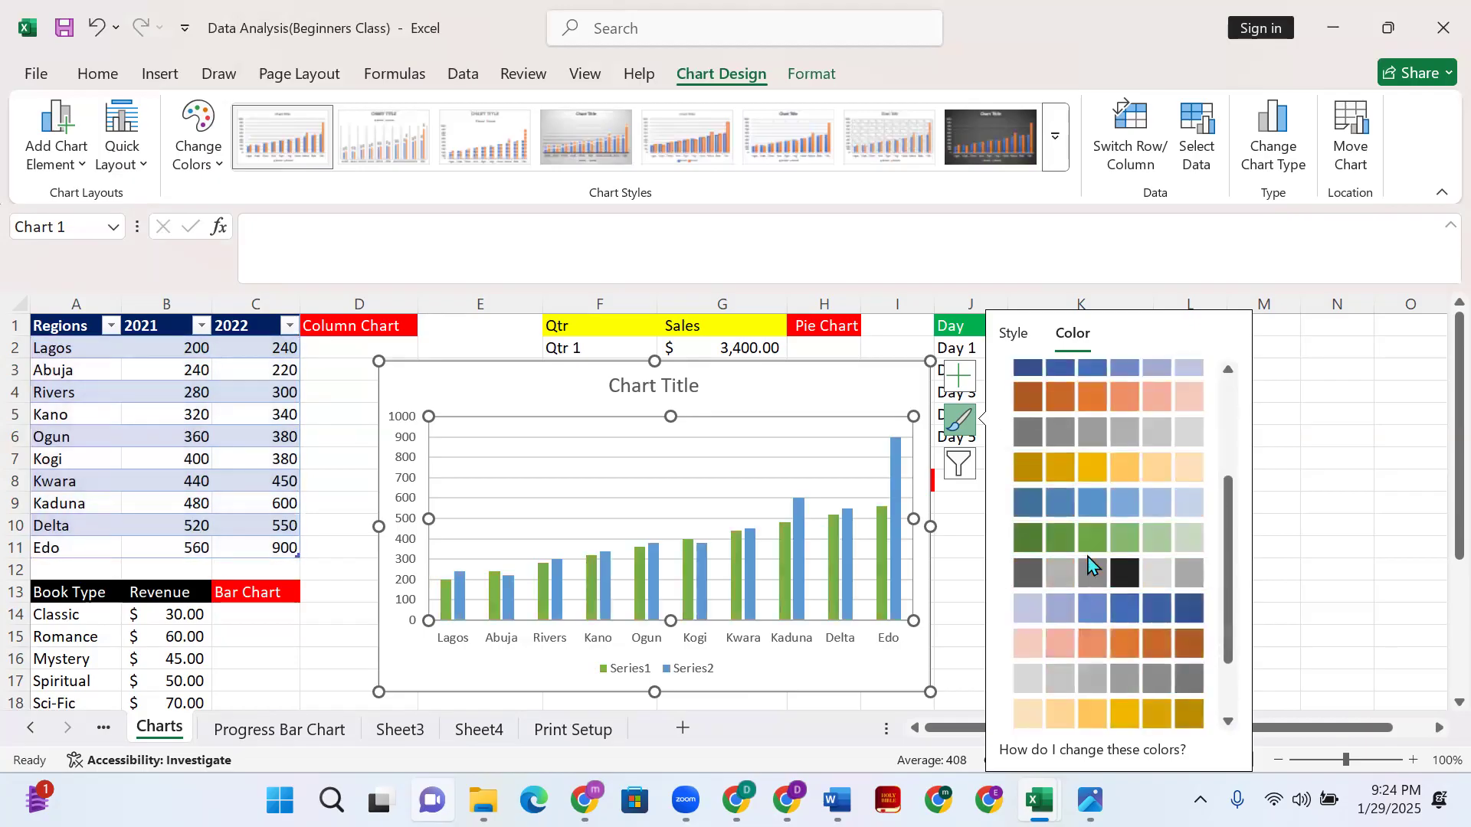
pyautogui.scroll(5, 1150, 472)
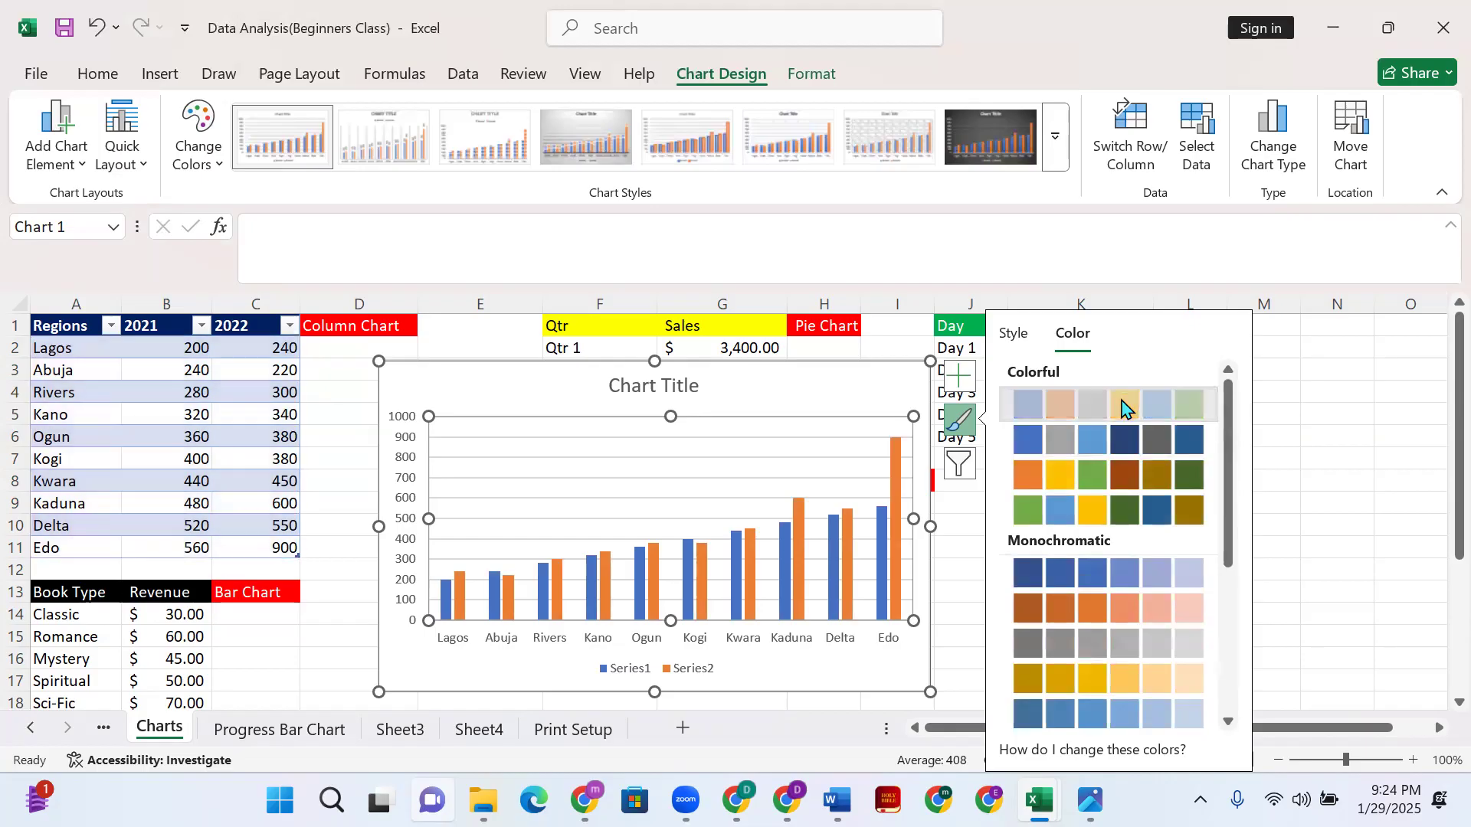
pyautogui.scroll(-5, 1129, 575)
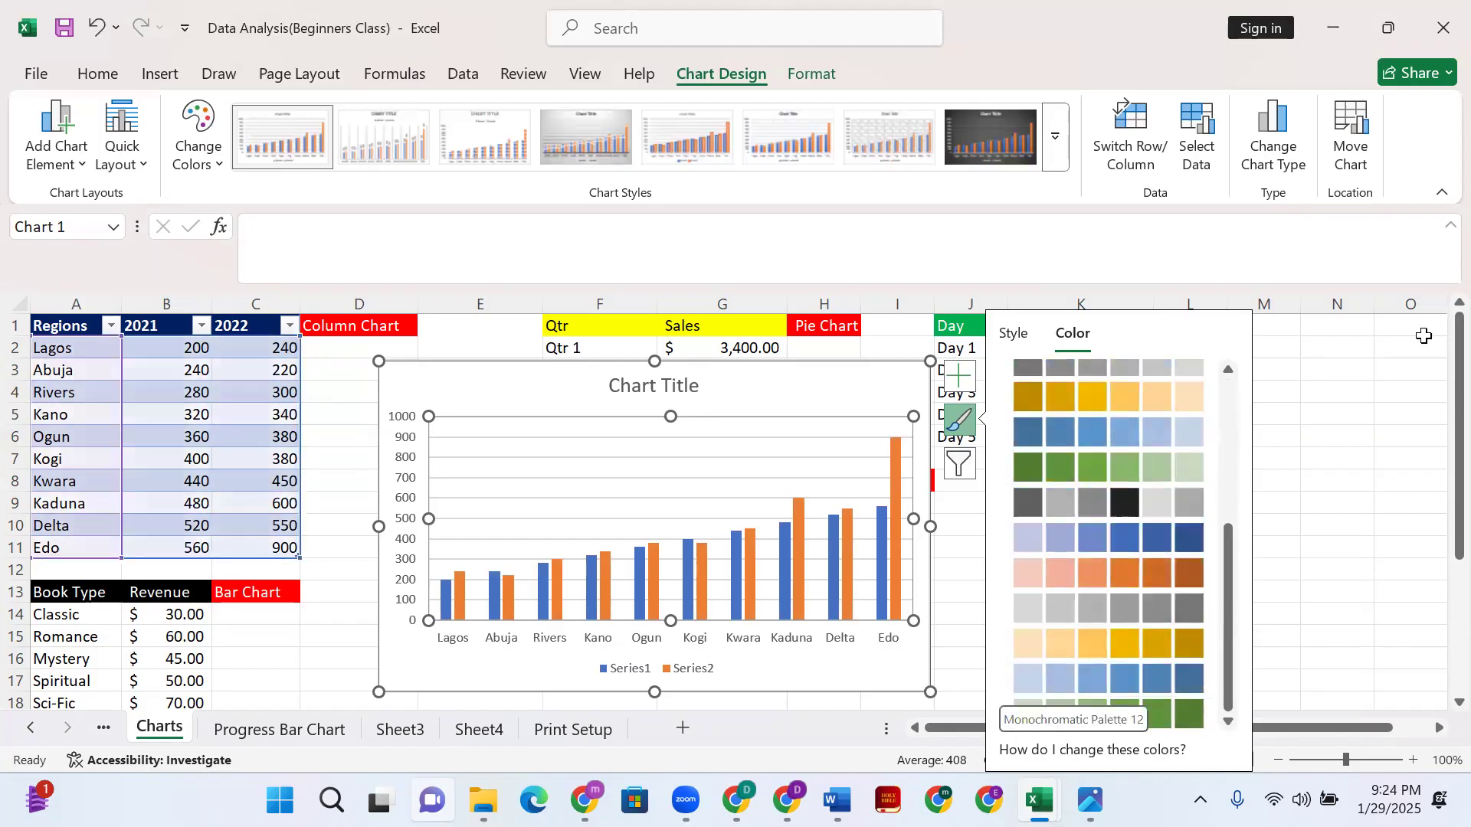
pyautogui.scroll(-4, 1383, 495)
pyautogui.scroll(1, 1379, 484)
pyautogui.scroll(-1, 1378, 484)
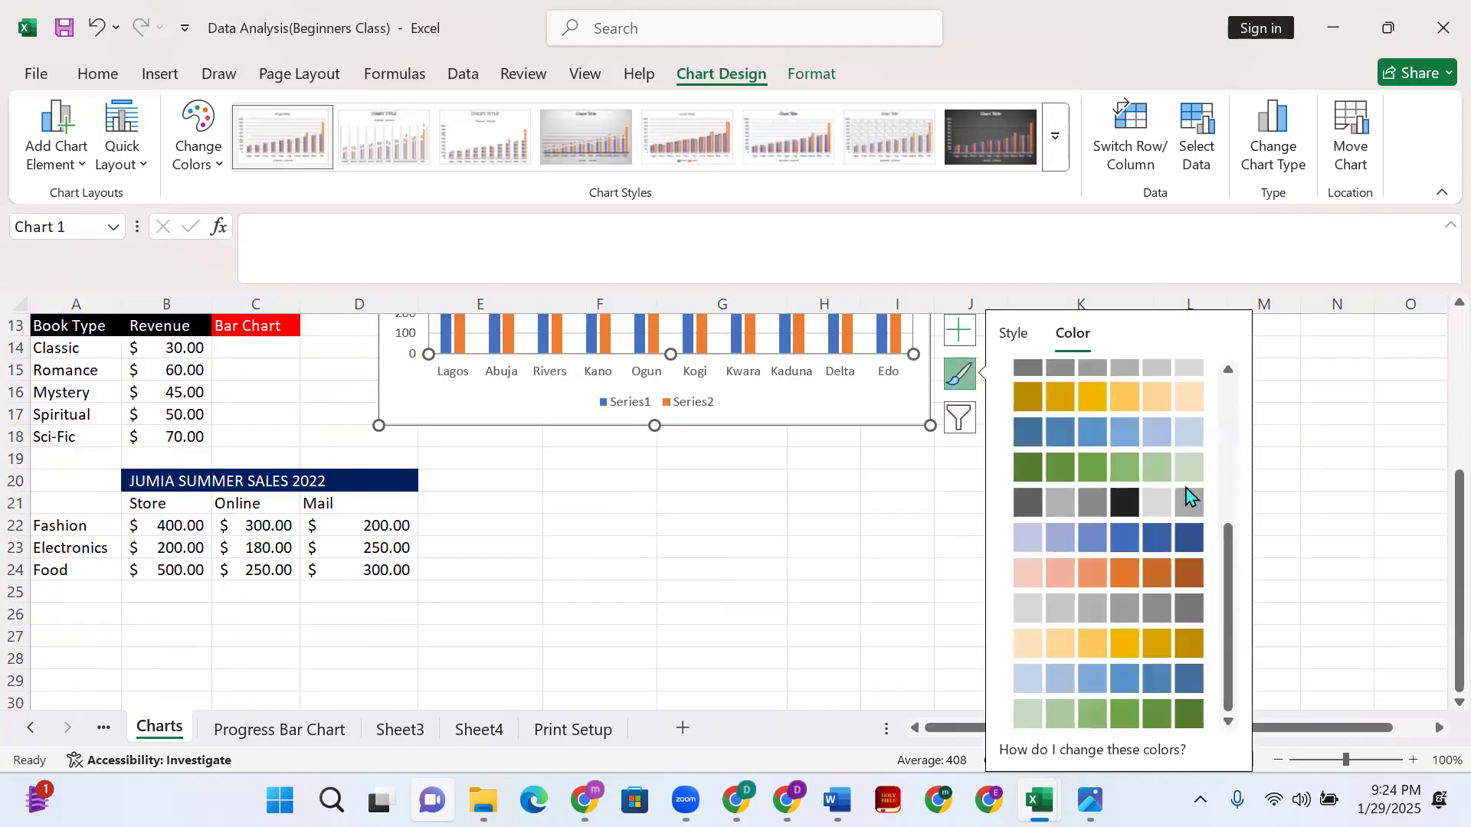
pyautogui.click(904, 504)
pyautogui.scroll(4, 765, 429)
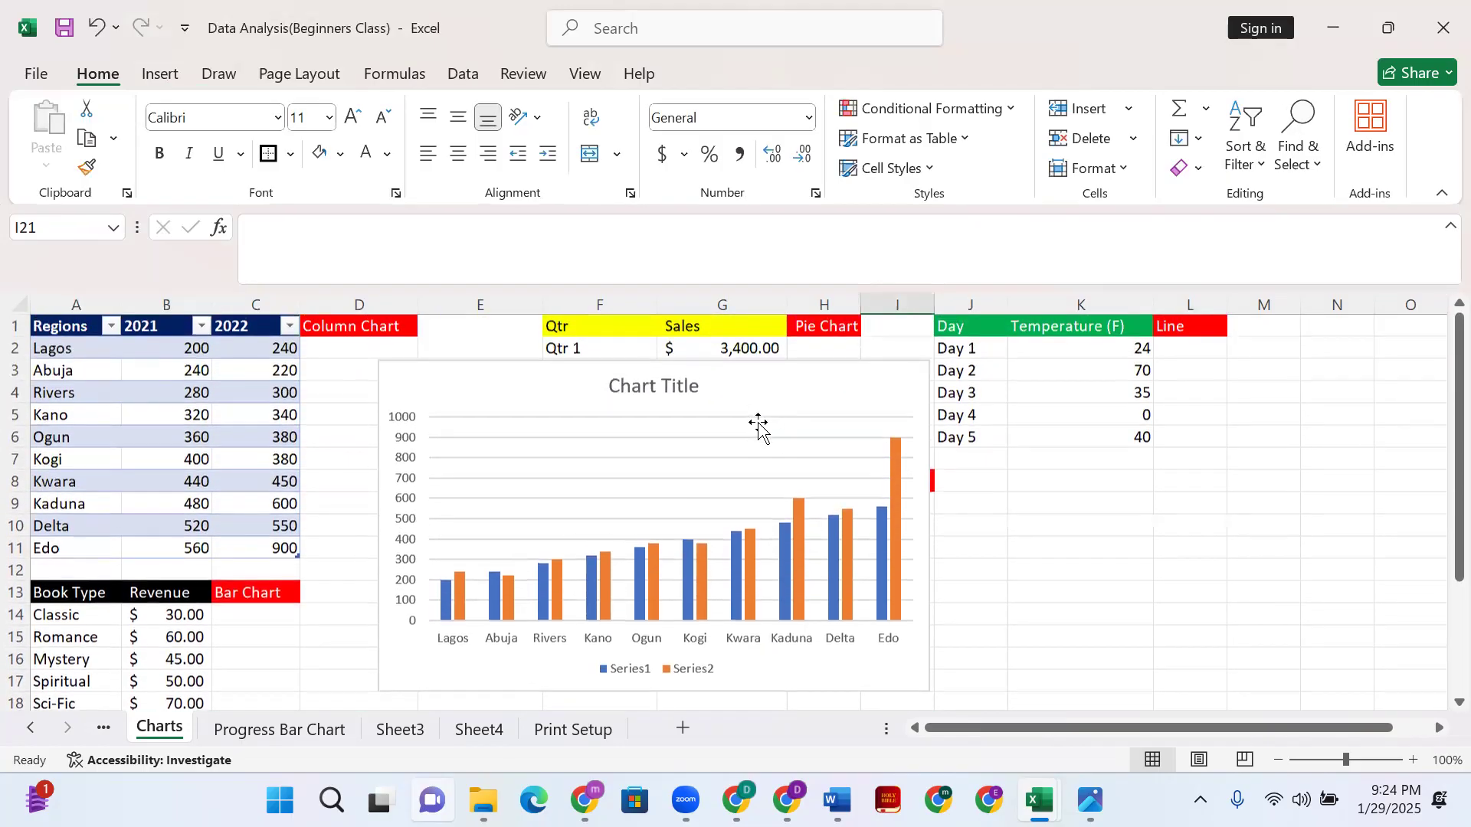
# - Move the column chart's title down, then return it to the top of the chart
pyautogui.moveTo(657, 386); pyautogui.dragTo(759, 453)
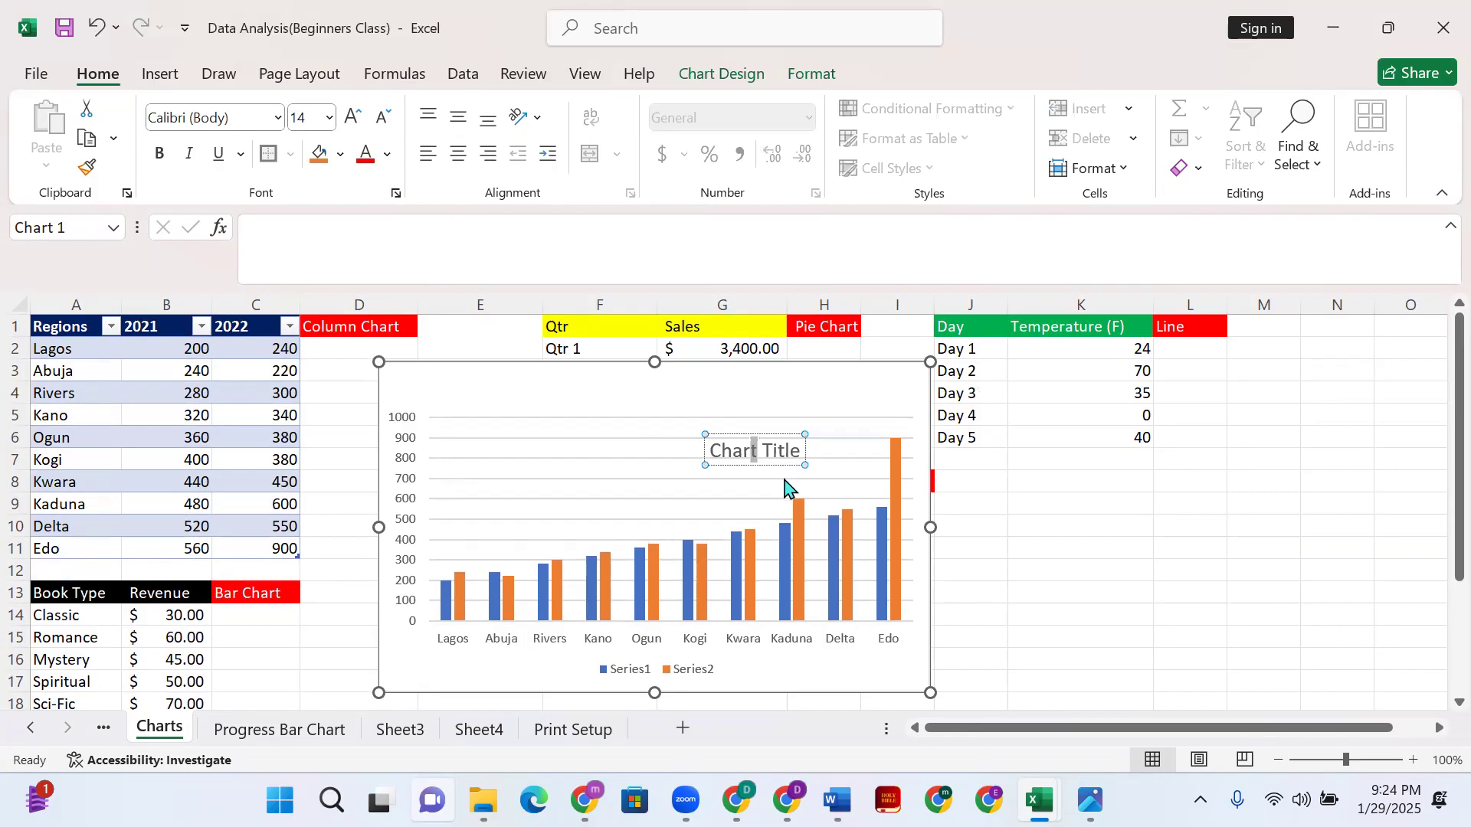
pyautogui.tripleClick(772, 457)
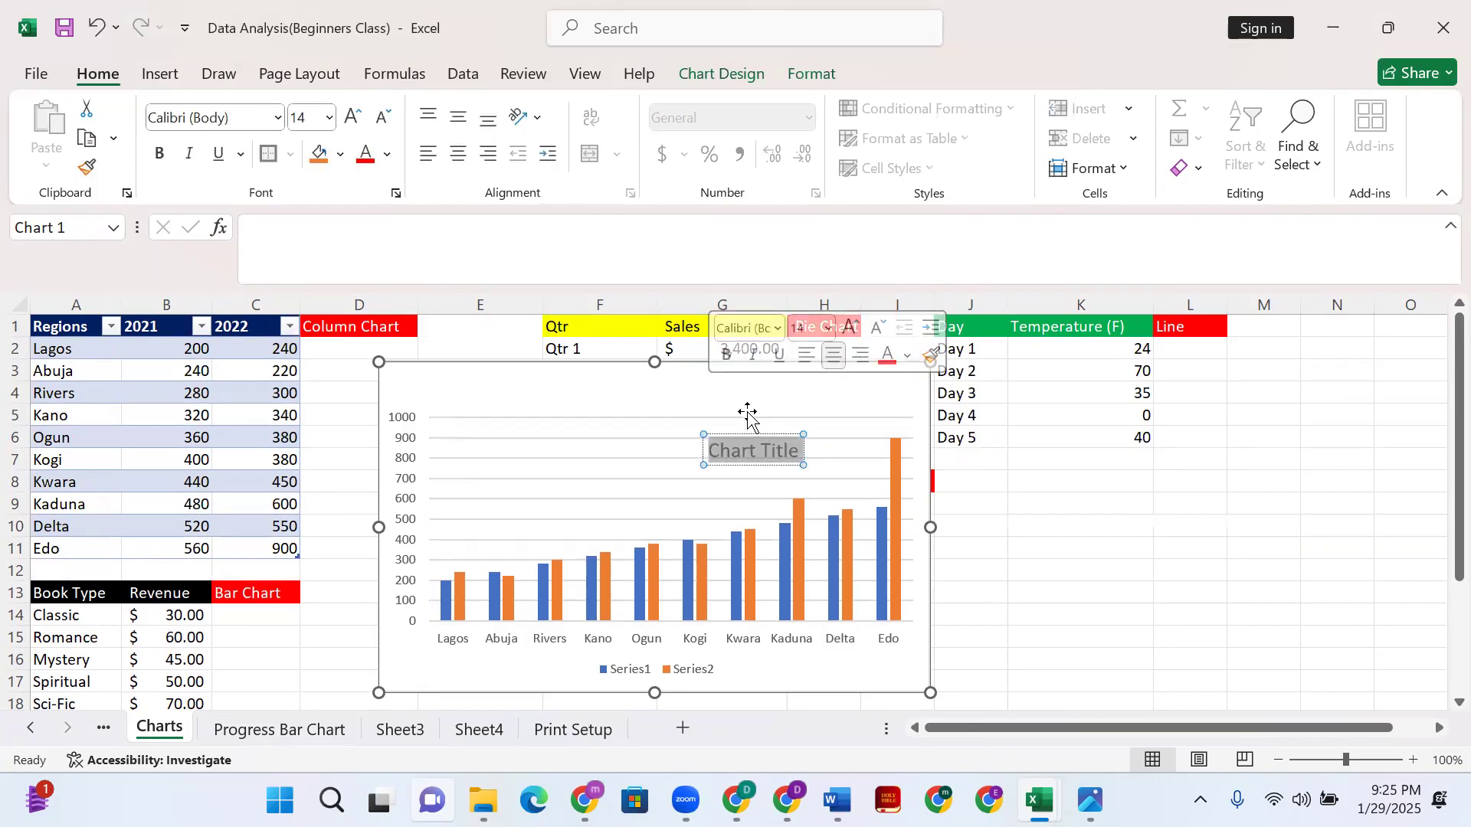
pyautogui.moveTo(777, 449); pyautogui.dragTo(668, 381)
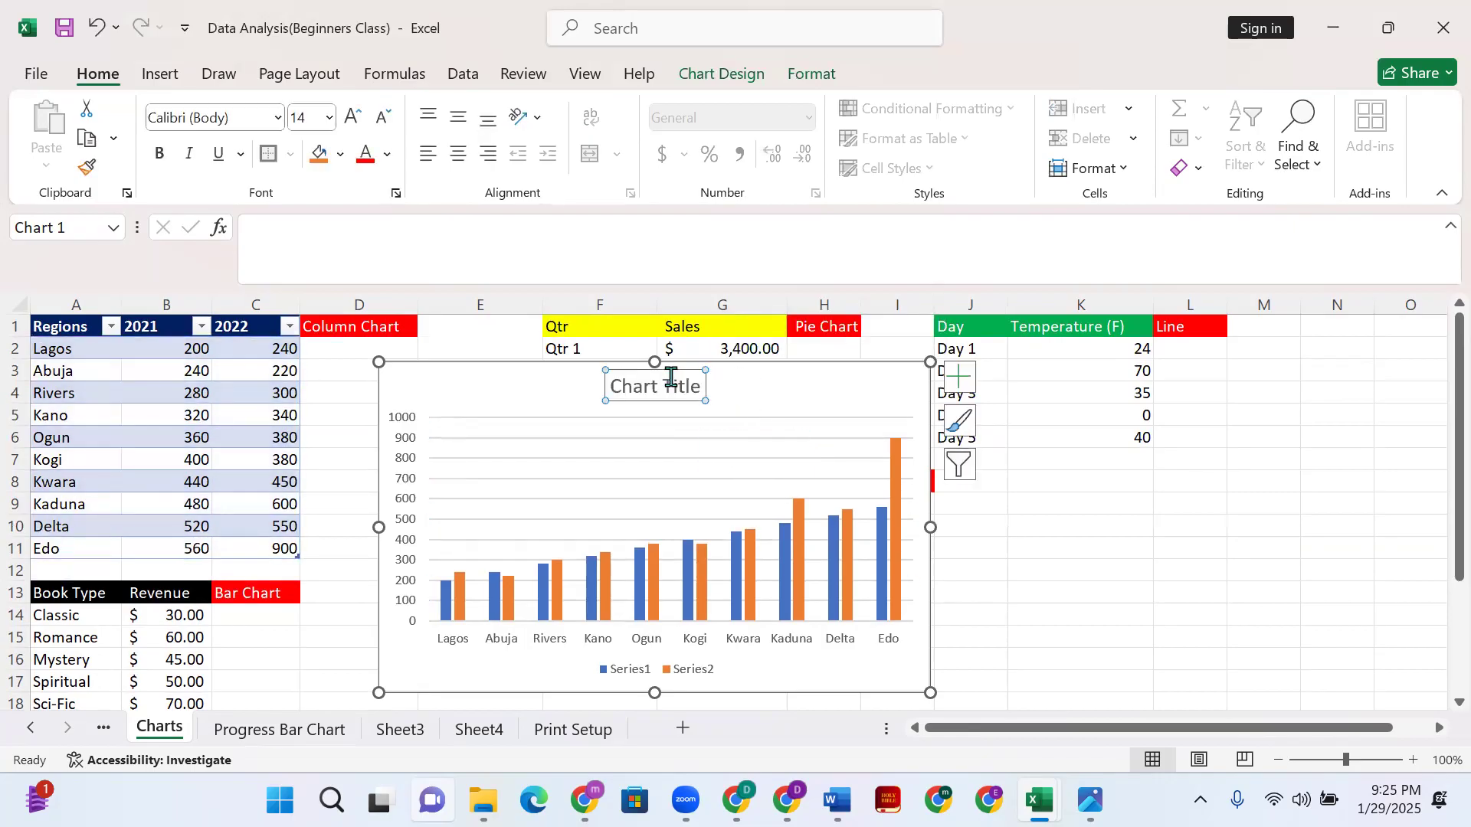
# - Move the column chart down and right off the tables, then select Qtr/Sales data F2:G6
pyautogui.scroll(-4, 776, 467)
pyautogui.scroll(4, 776, 467)
pyautogui.click(850, 342)
pyautogui.moveTo(526, 388); pyautogui.dragTo(1021, 592)
pyautogui.moveTo(547, 344); pyautogui.dragTo(720, 433)
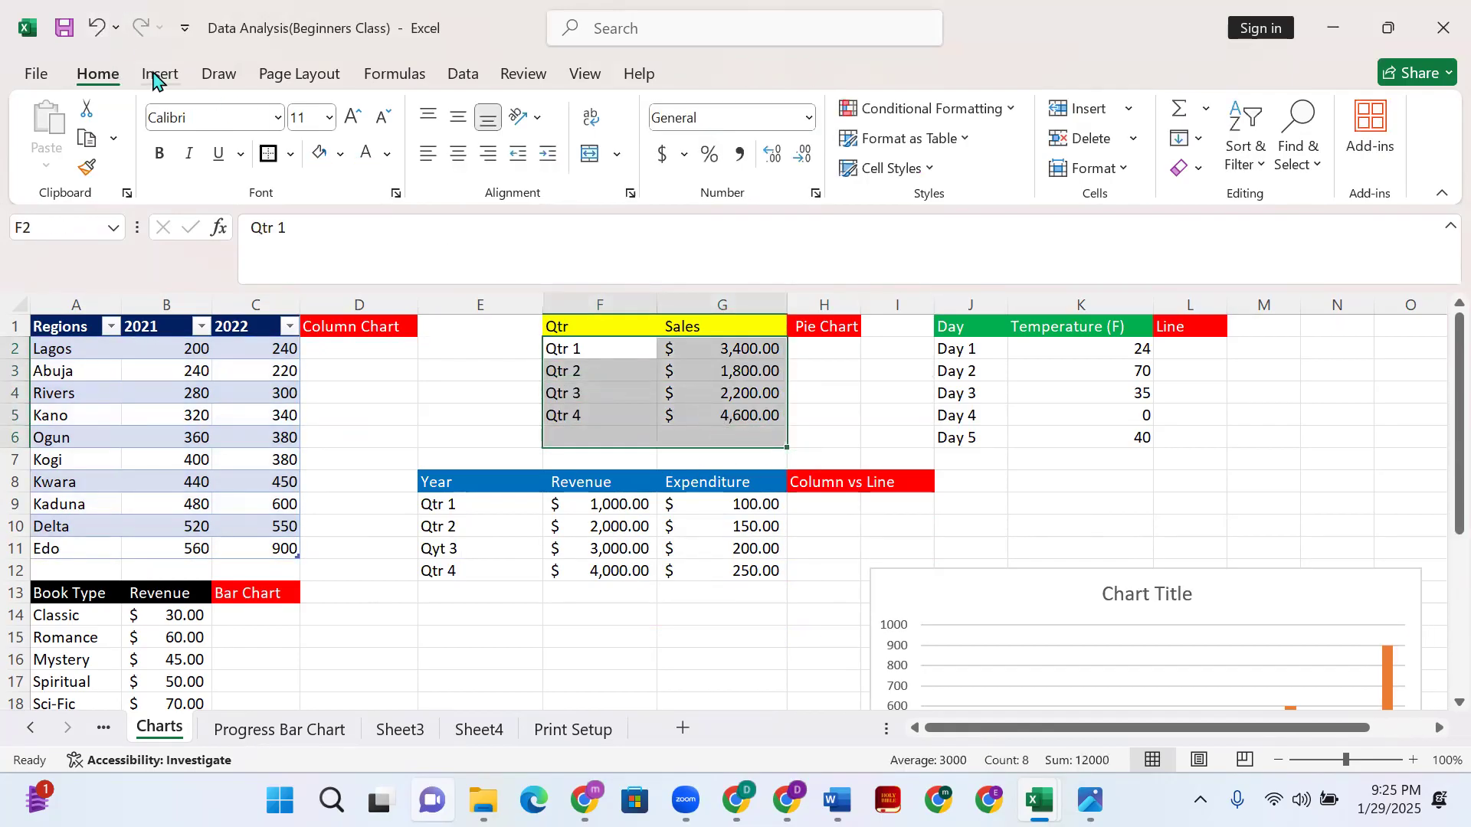
# - Insert a pie chart of F2:G6 using the second pie layout, with Qtr 1–Qtr 4 as slices
pyautogui.click(160, 73)
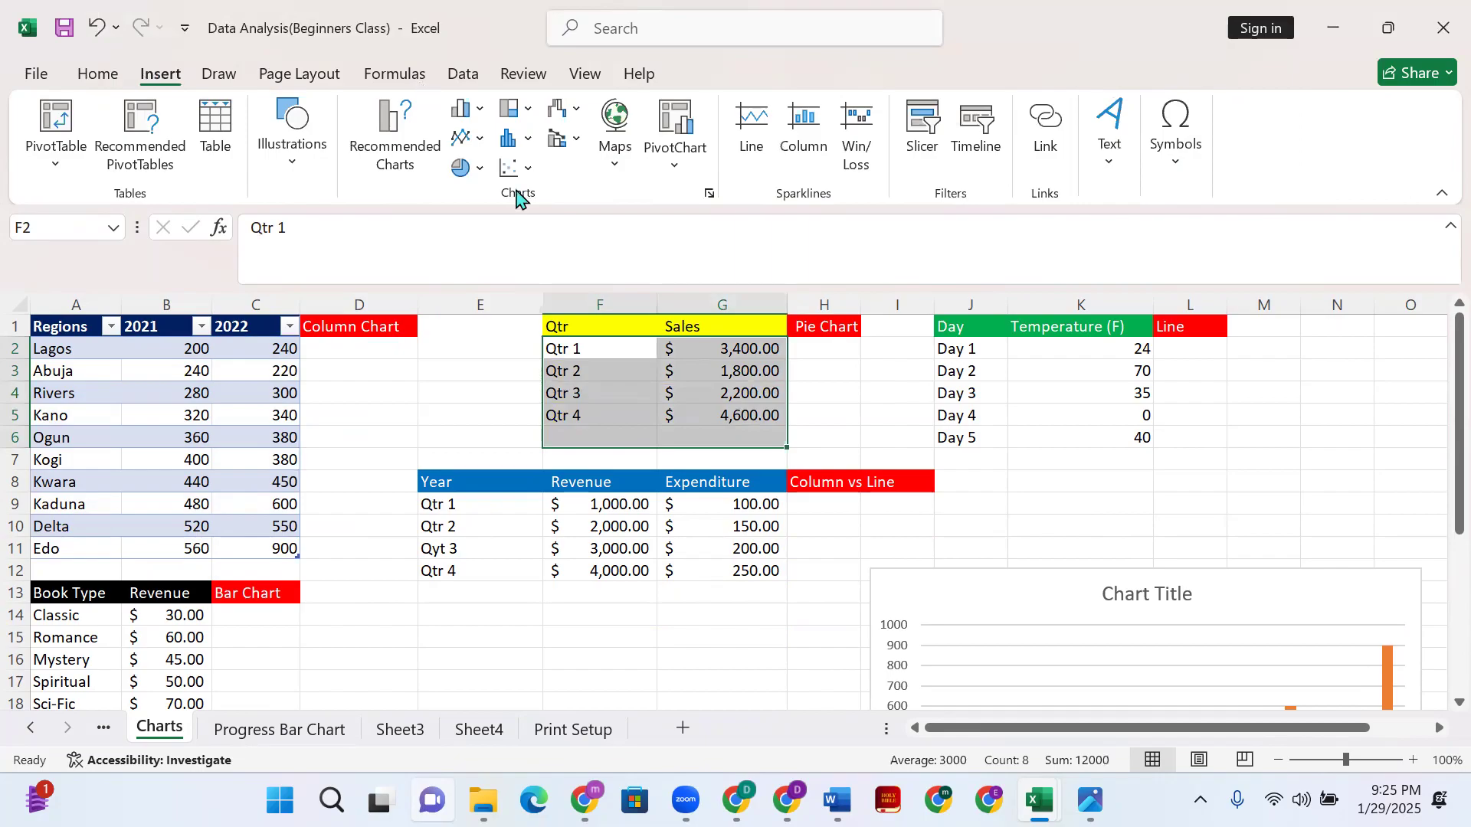
pyautogui.click(709, 196)
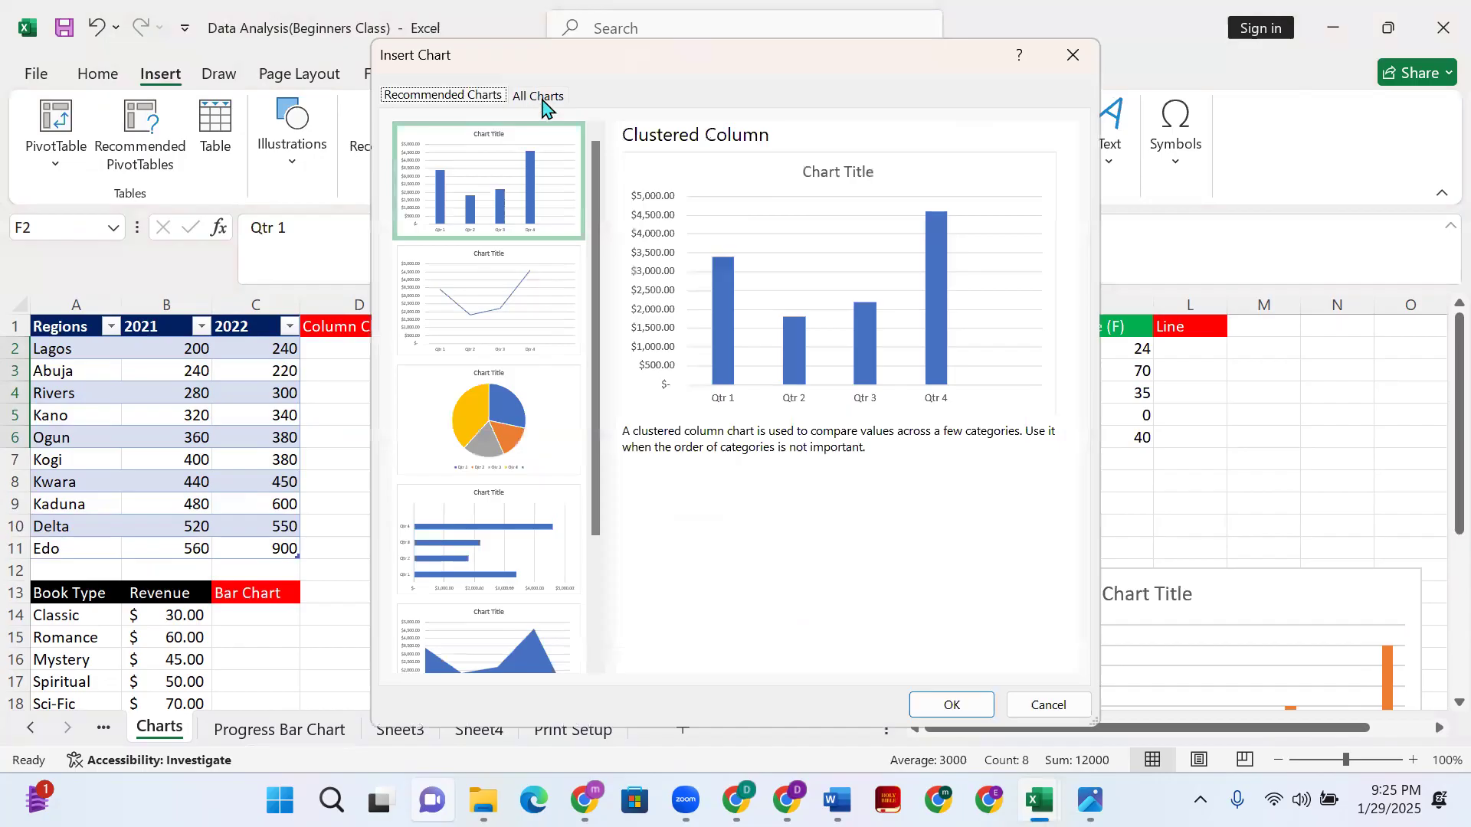
pyautogui.click(540, 96)
pyautogui.click(484, 249)
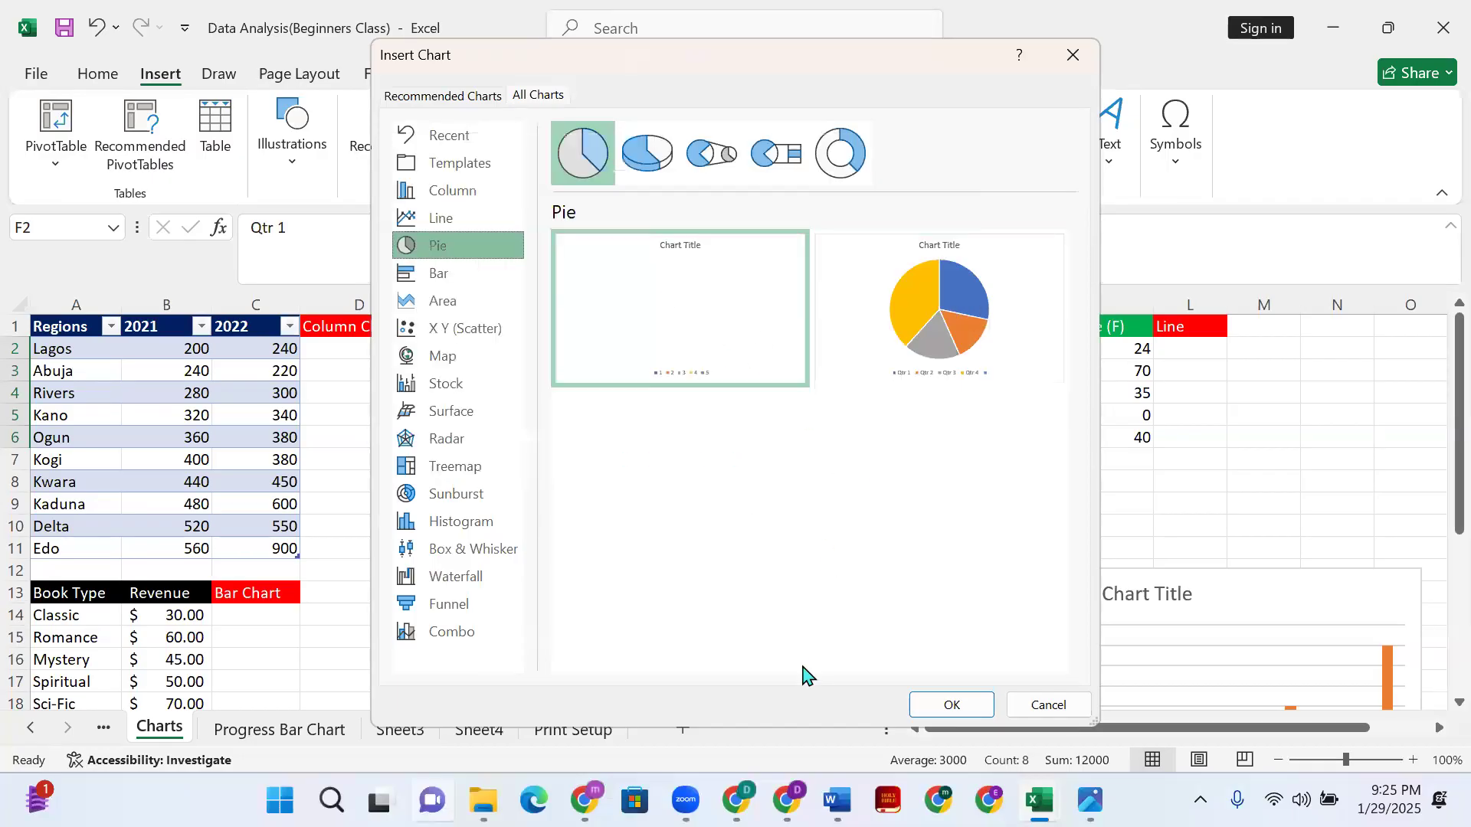
pyautogui.click(972, 295)
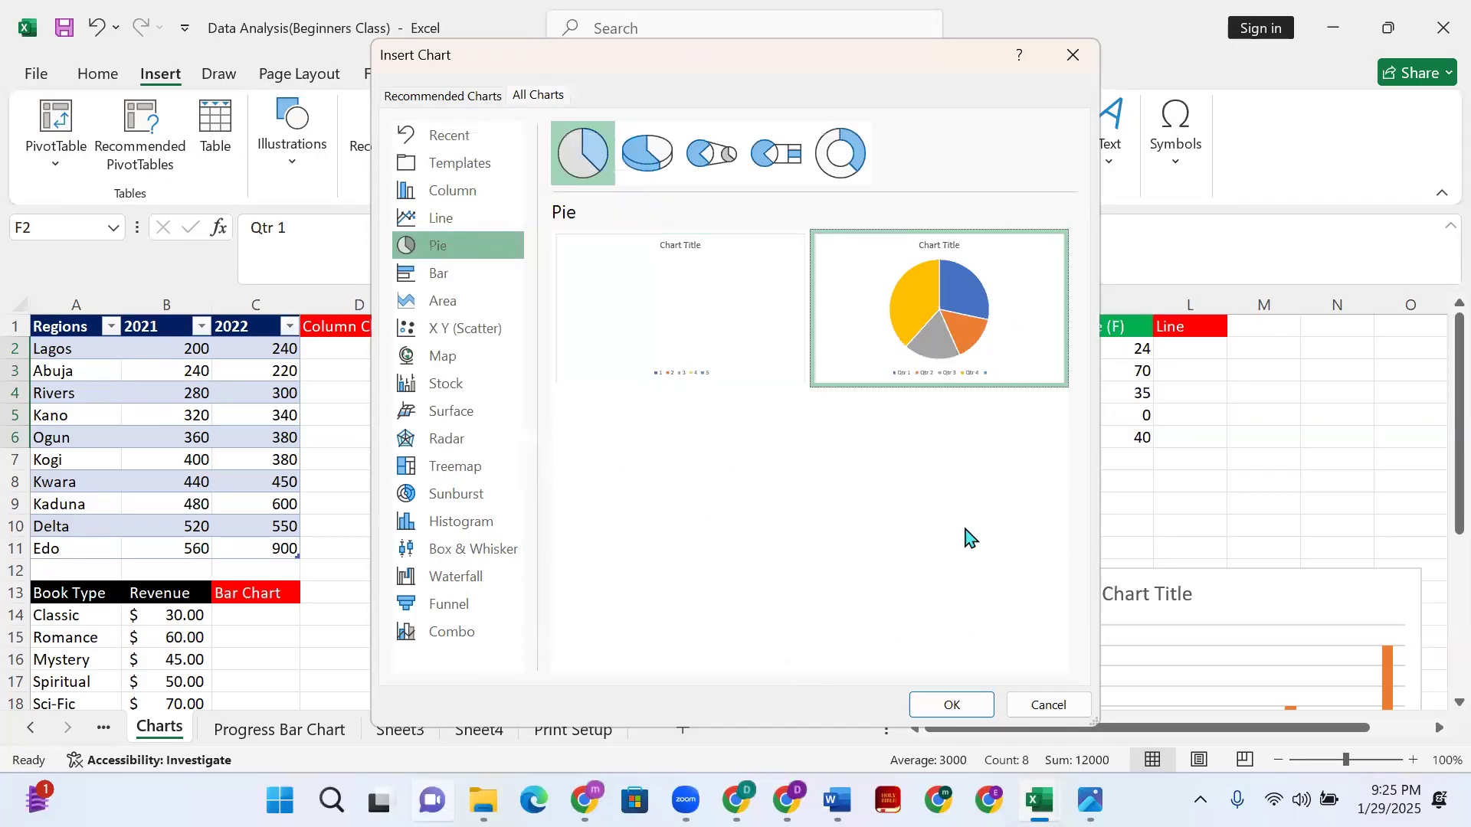
pyautogui.click(945, 702)
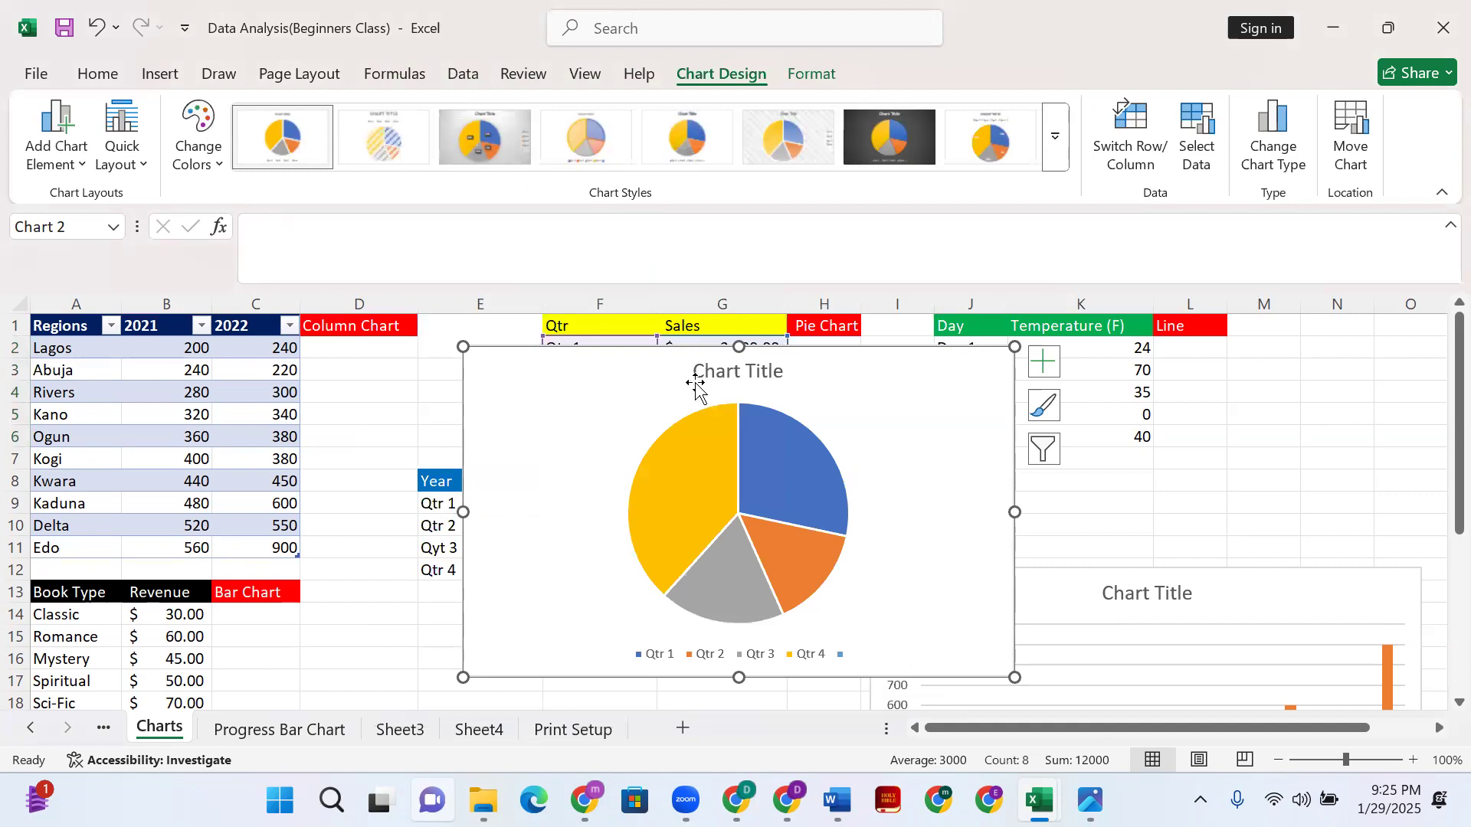
# - Move the pie chart right to uncover the Qtr/Sales and Year tables
pyautogui.moveTo(647, 360); pyautogui.dragTo(1032, 346)
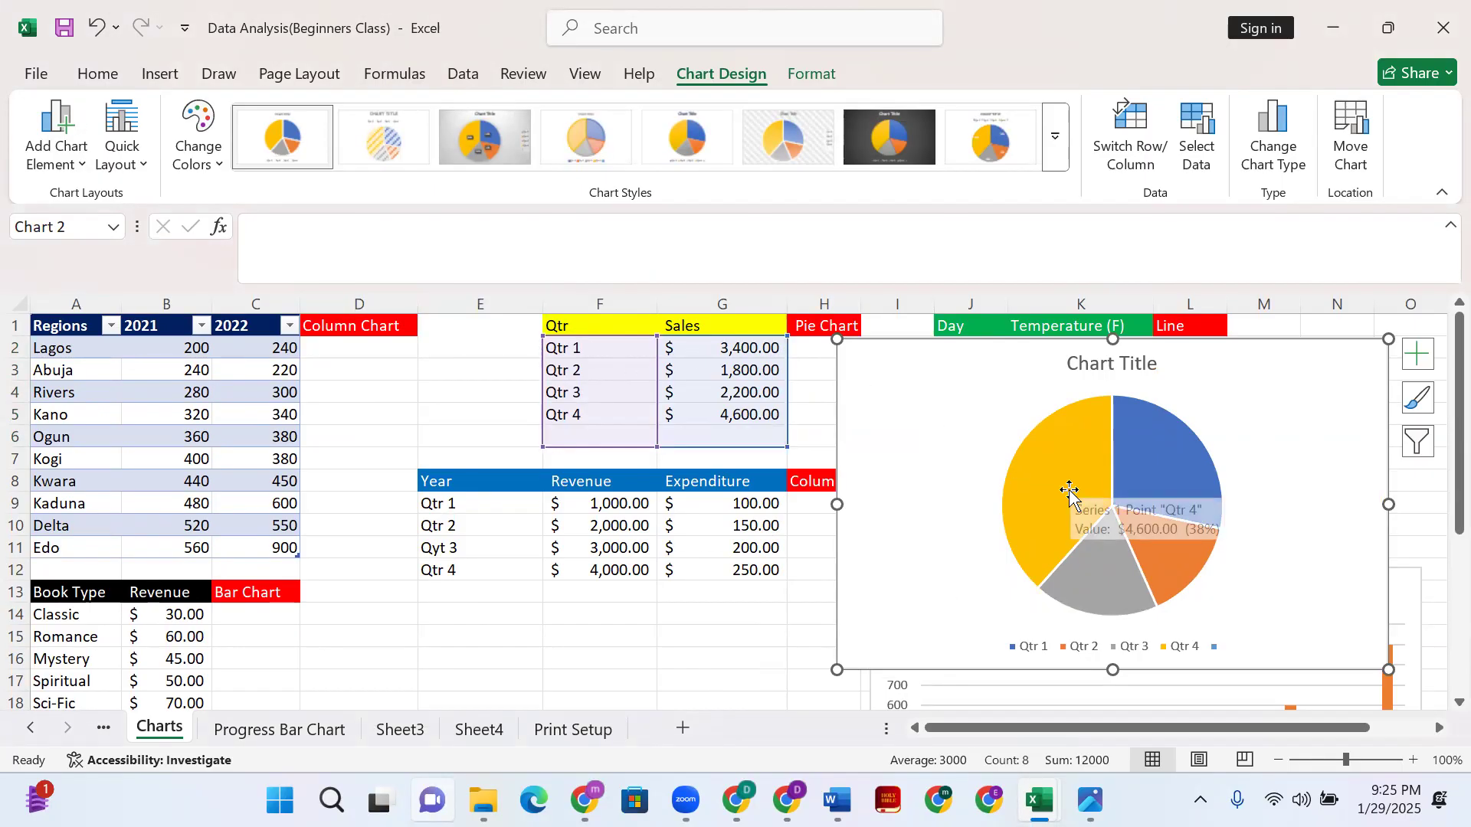
pyautogui.moveTo(1079, 495)
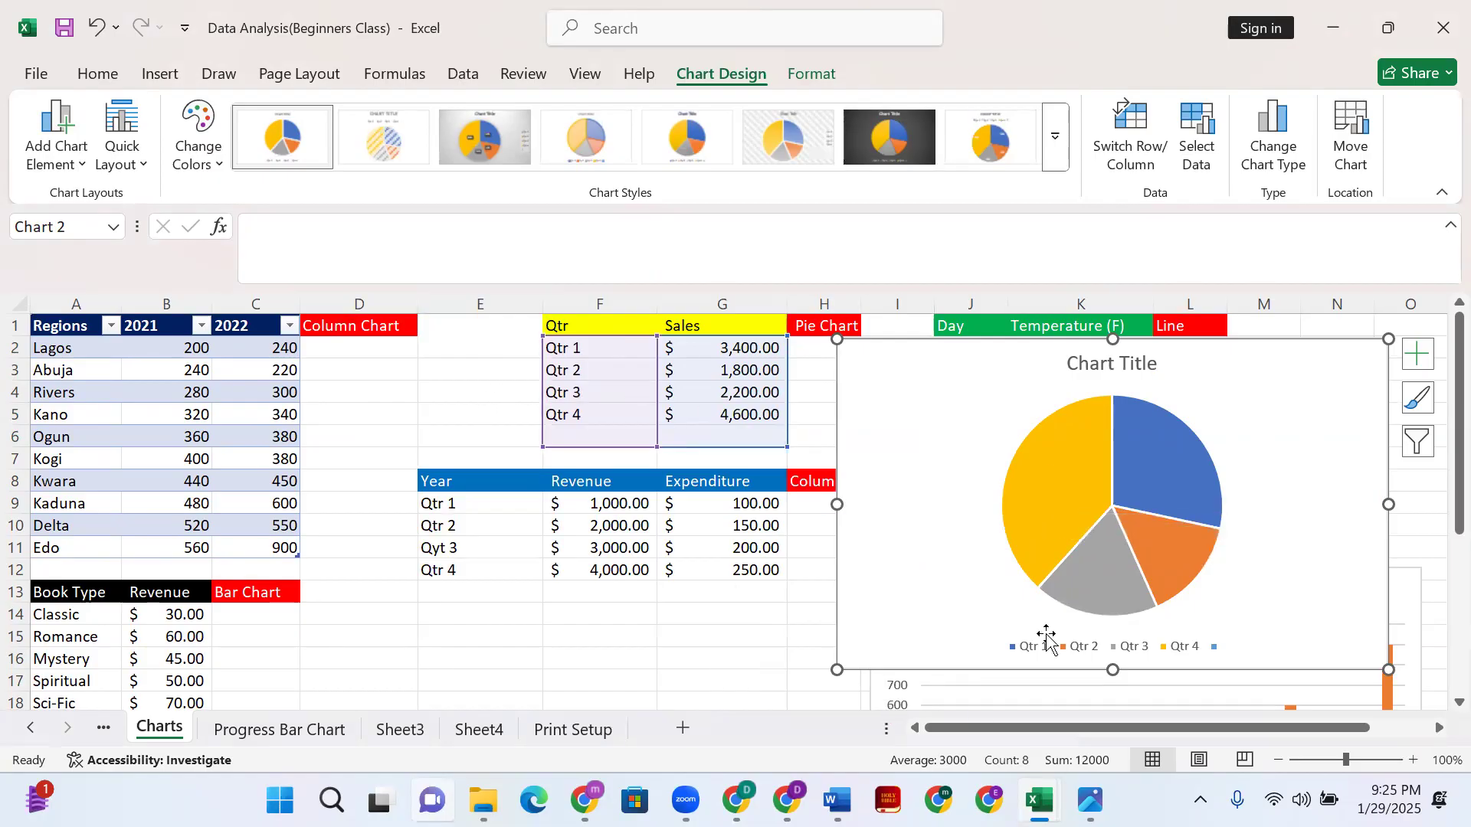
pyautogui.click(1139, 449)
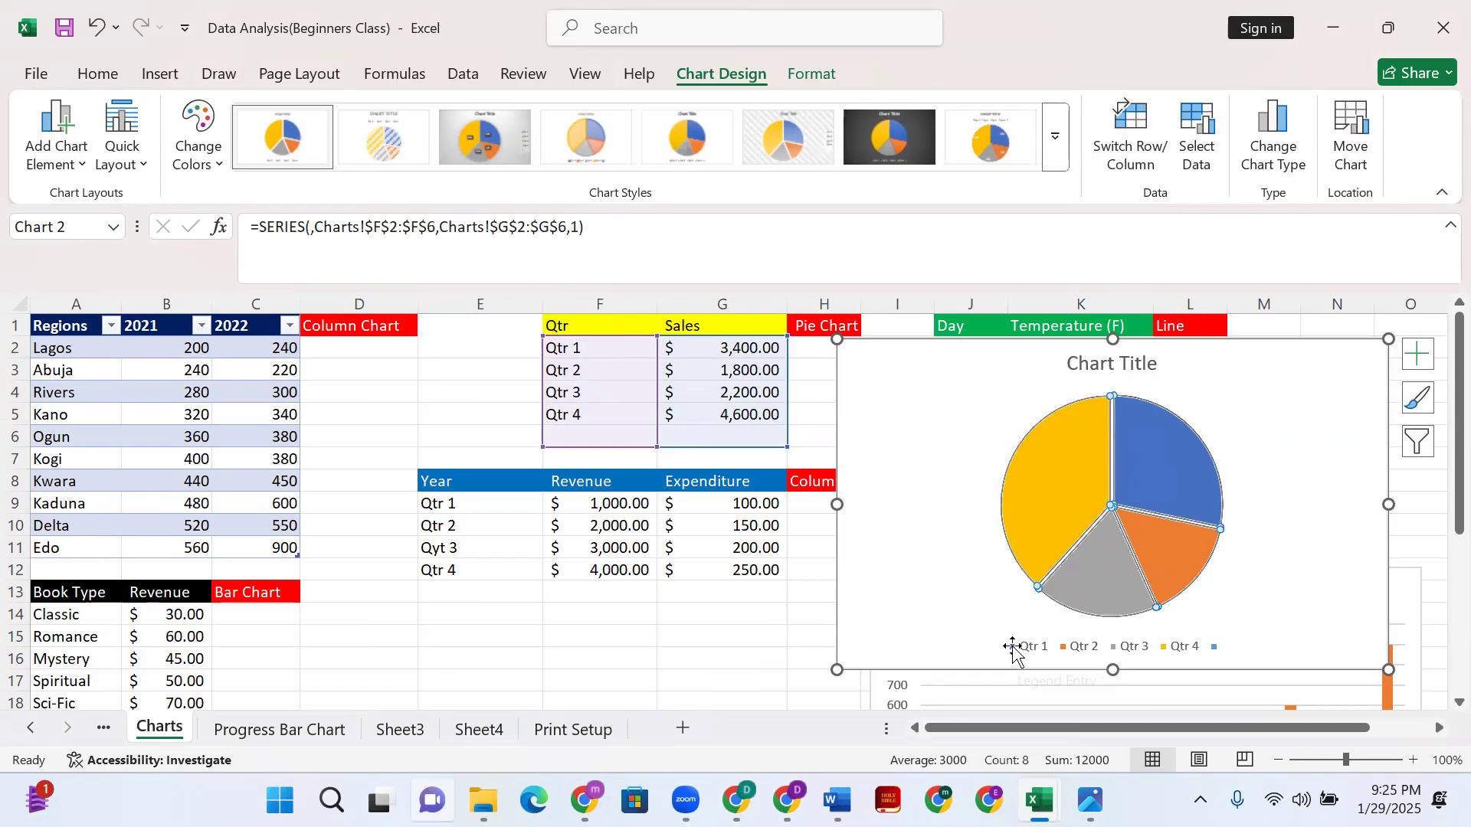
# - Compare Qtr 2 (1800) and Qtr 4 (4600) sales, then open the pie chart's filters
pyautogui.click(727, 392)
pyautogui.click(739, 372)
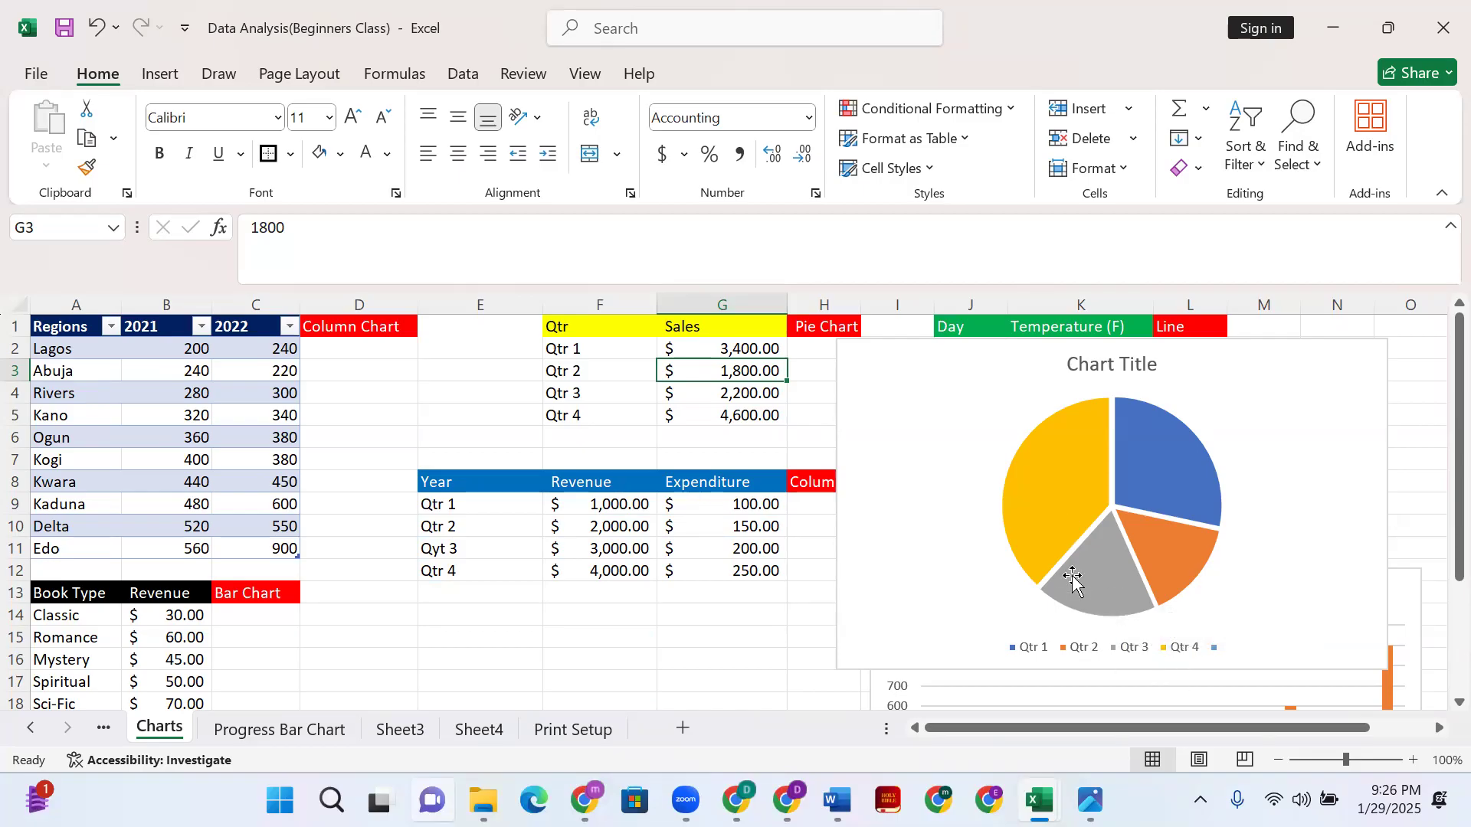
pyautogui.click(743, 416)
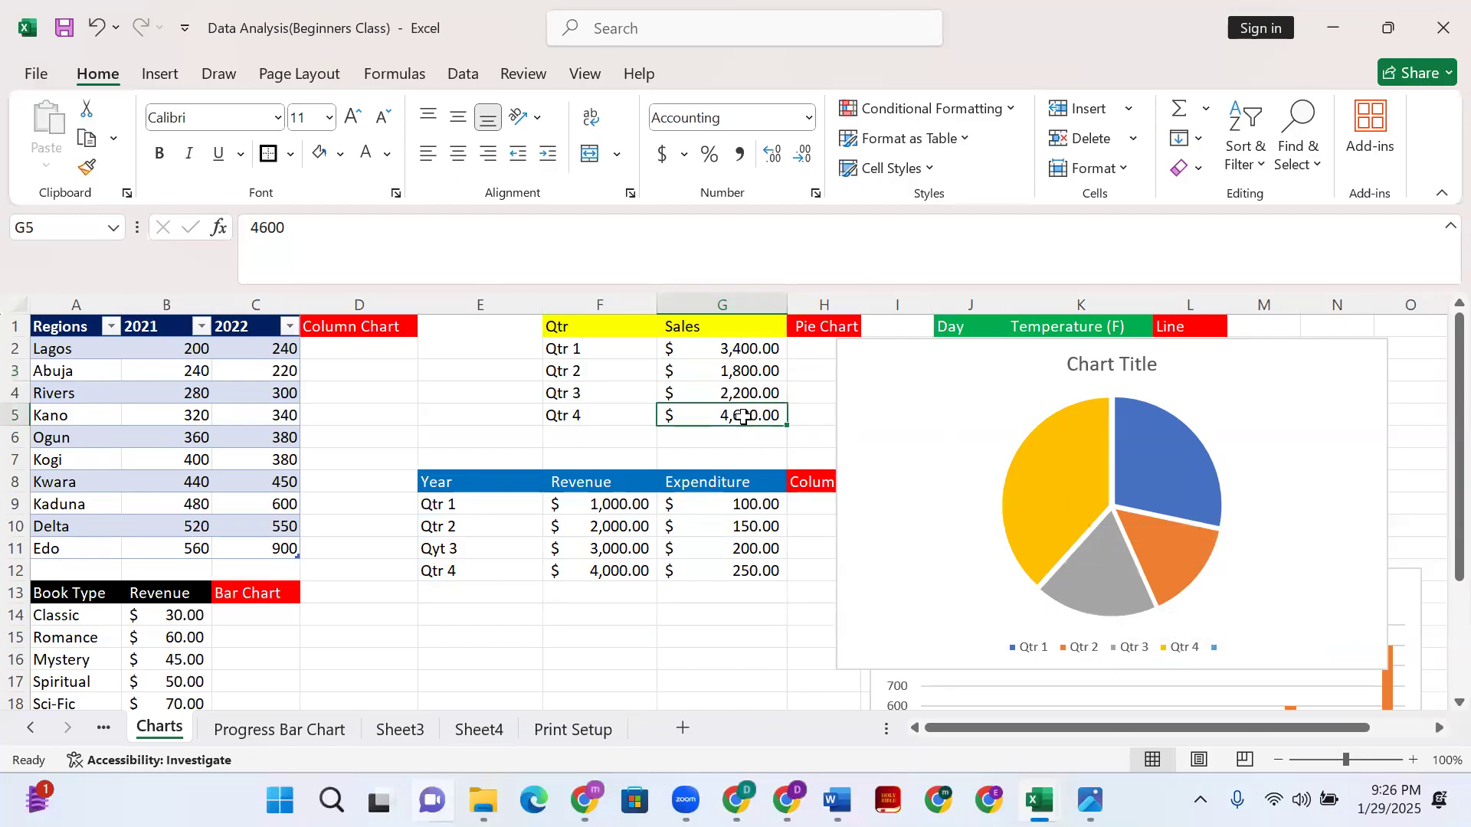
pyautogui.click(1073, 516)
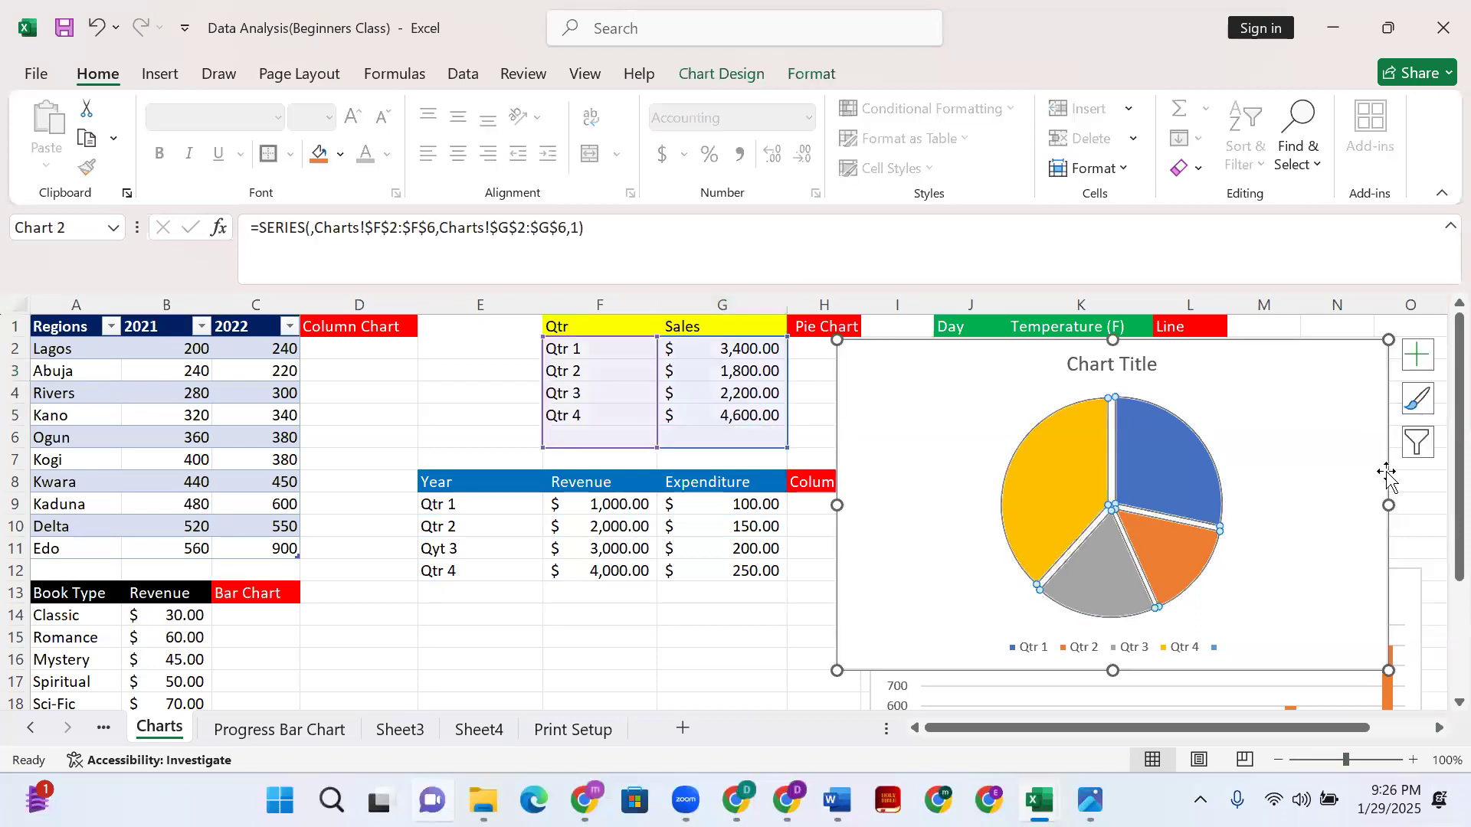
pyautogui.click(1419, 443)
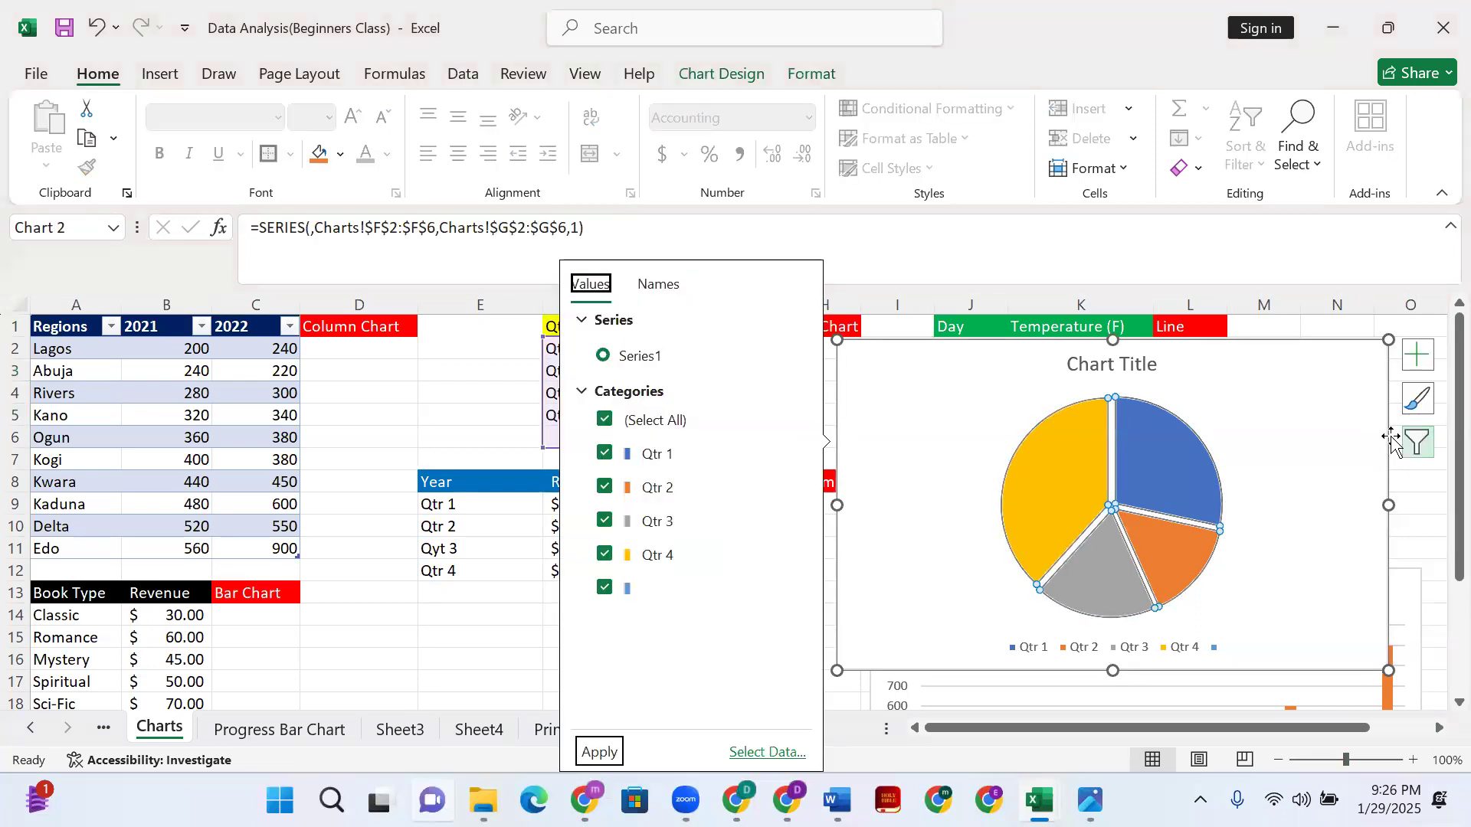
# - Add dollar data labels ($3,400, $1,800, $2,200, $4,600) to the pie slices and return to the sheet
pyautogui.click(661, 286)
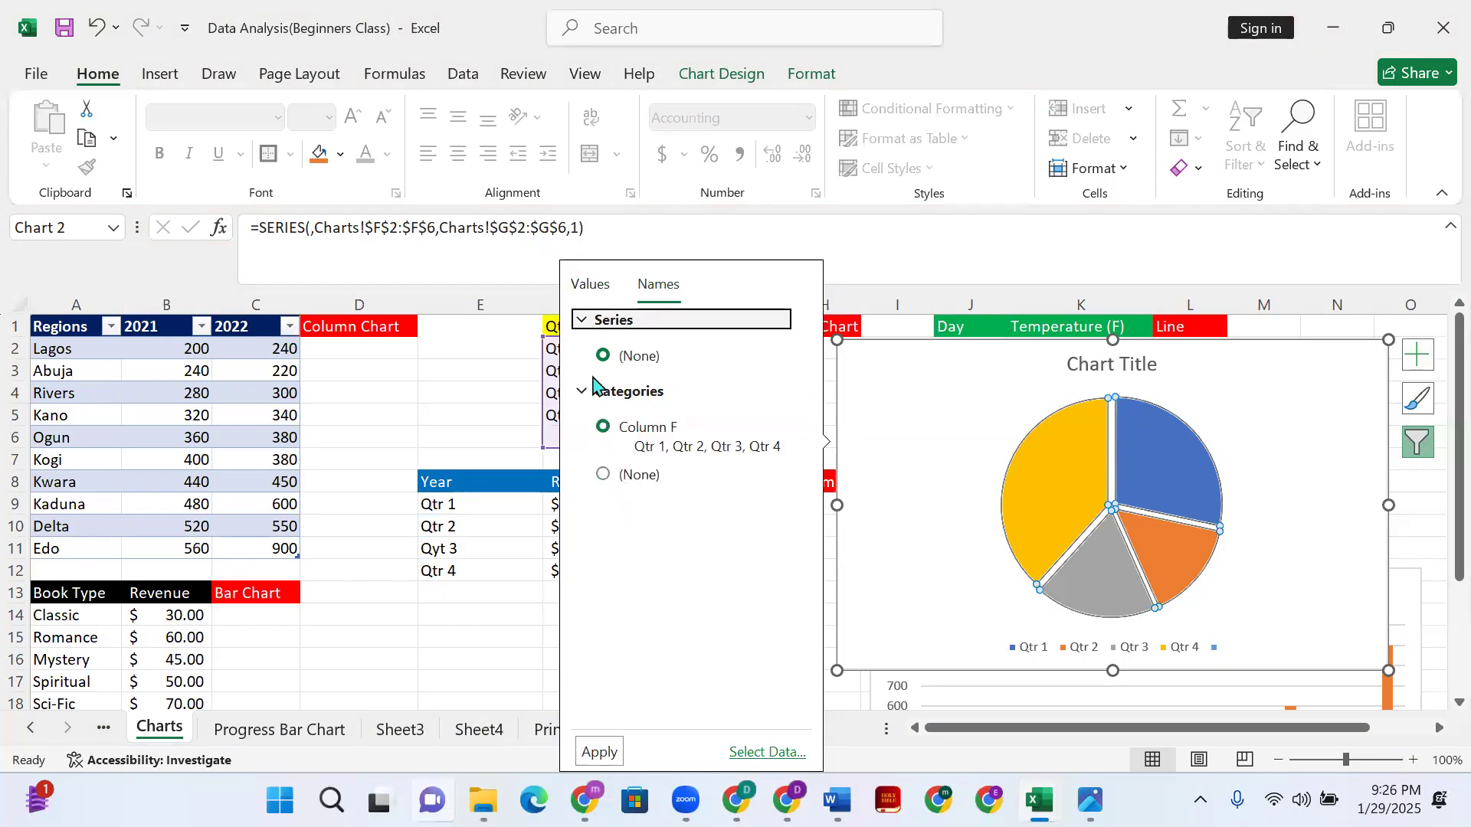
pyautogui.click(590, 286)
pyautogui.click(1417, 368)
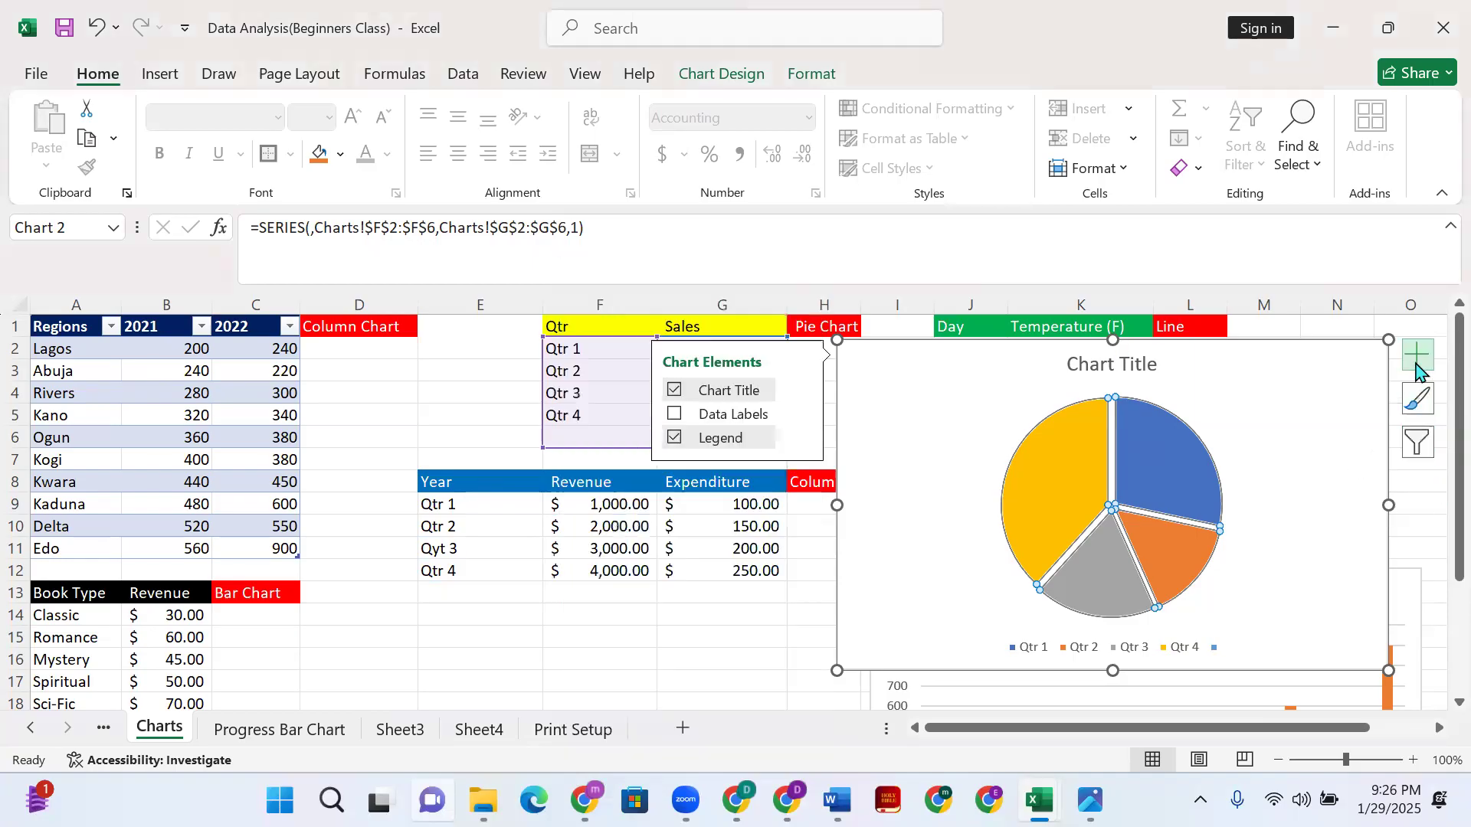
pyautogui.click(744, 425)
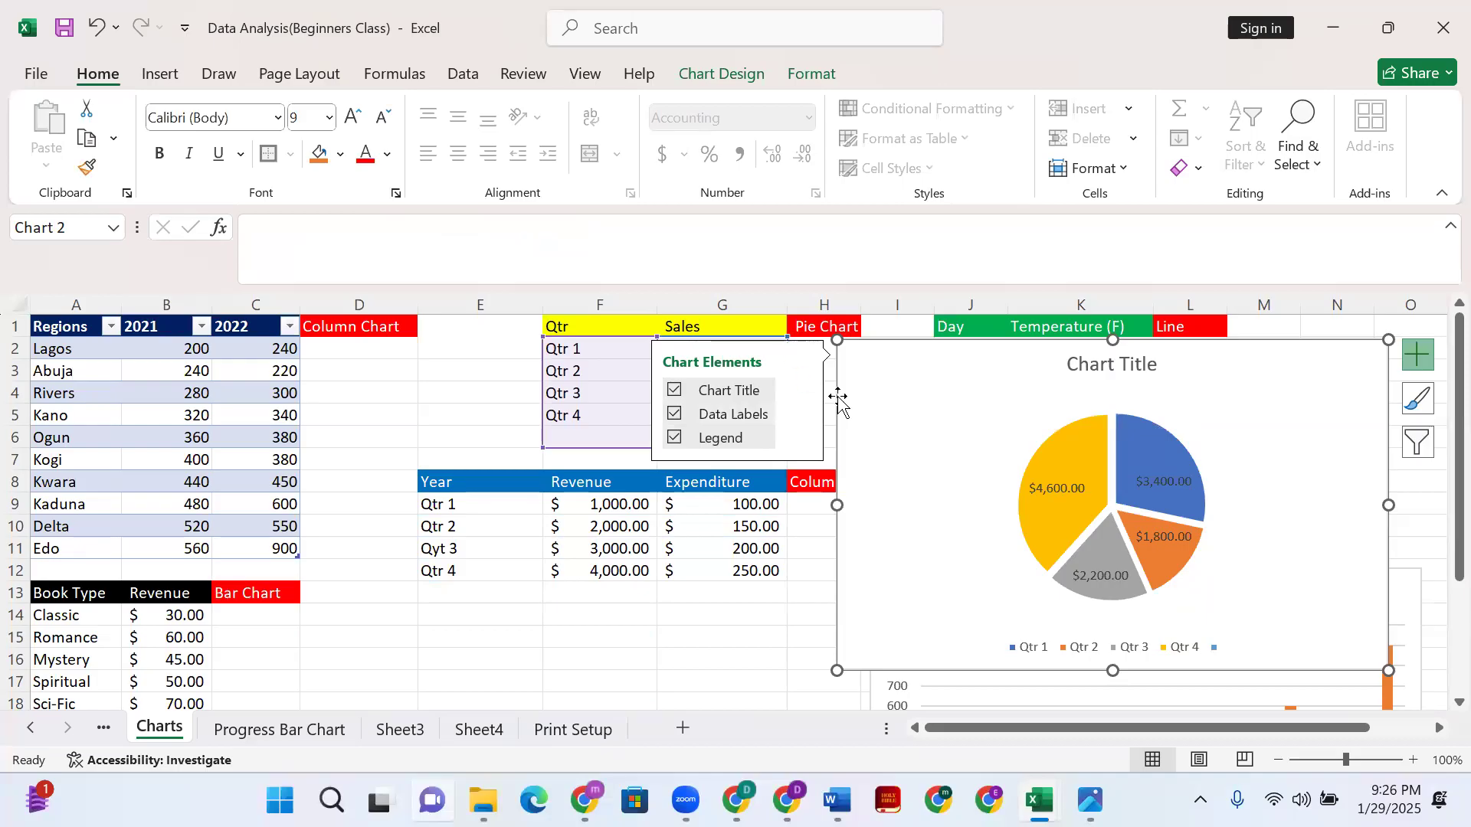
pyautogui.doubleClick(891, 431)
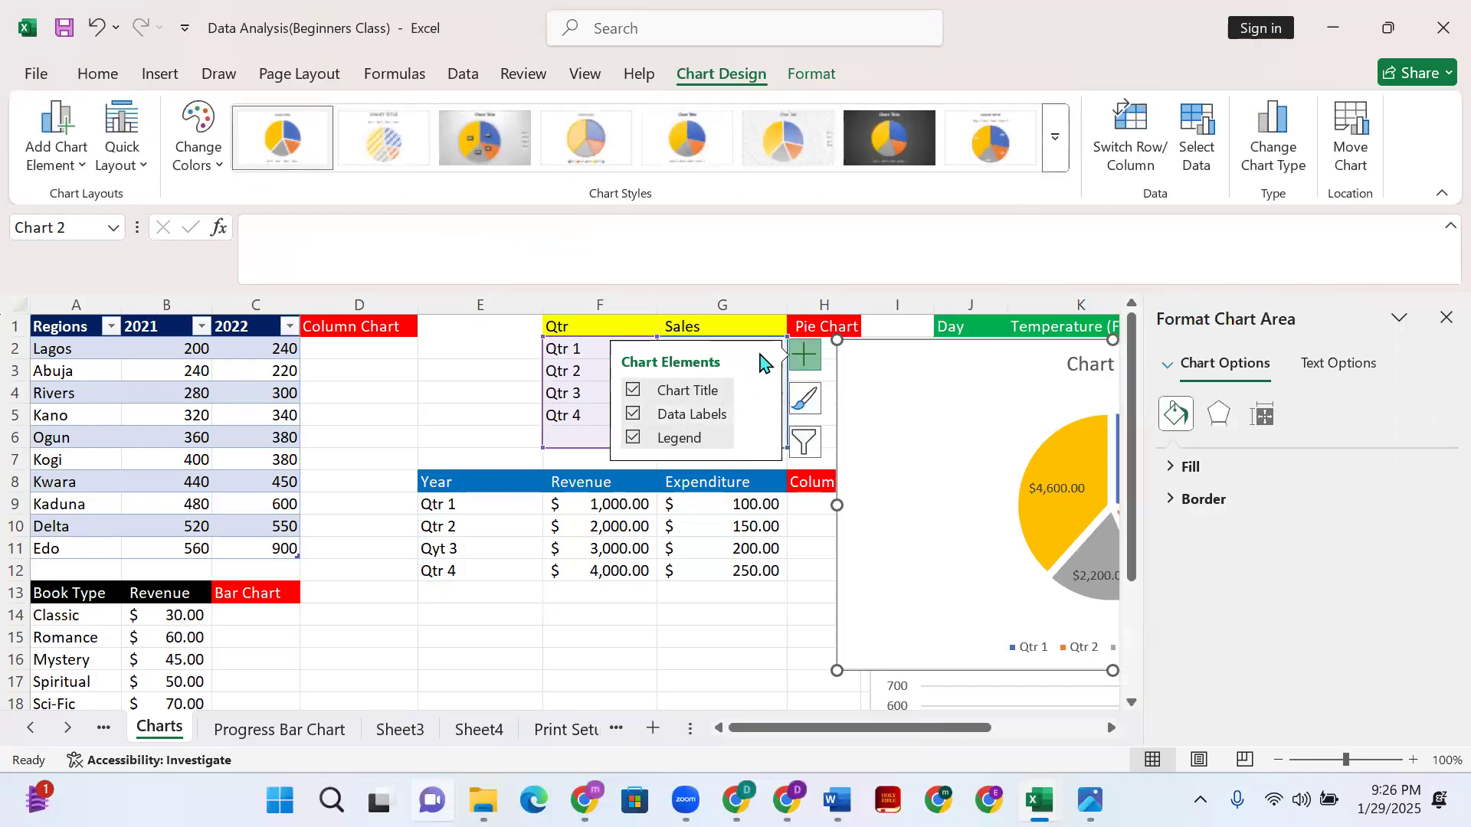
pyautogui.click(783, 636)
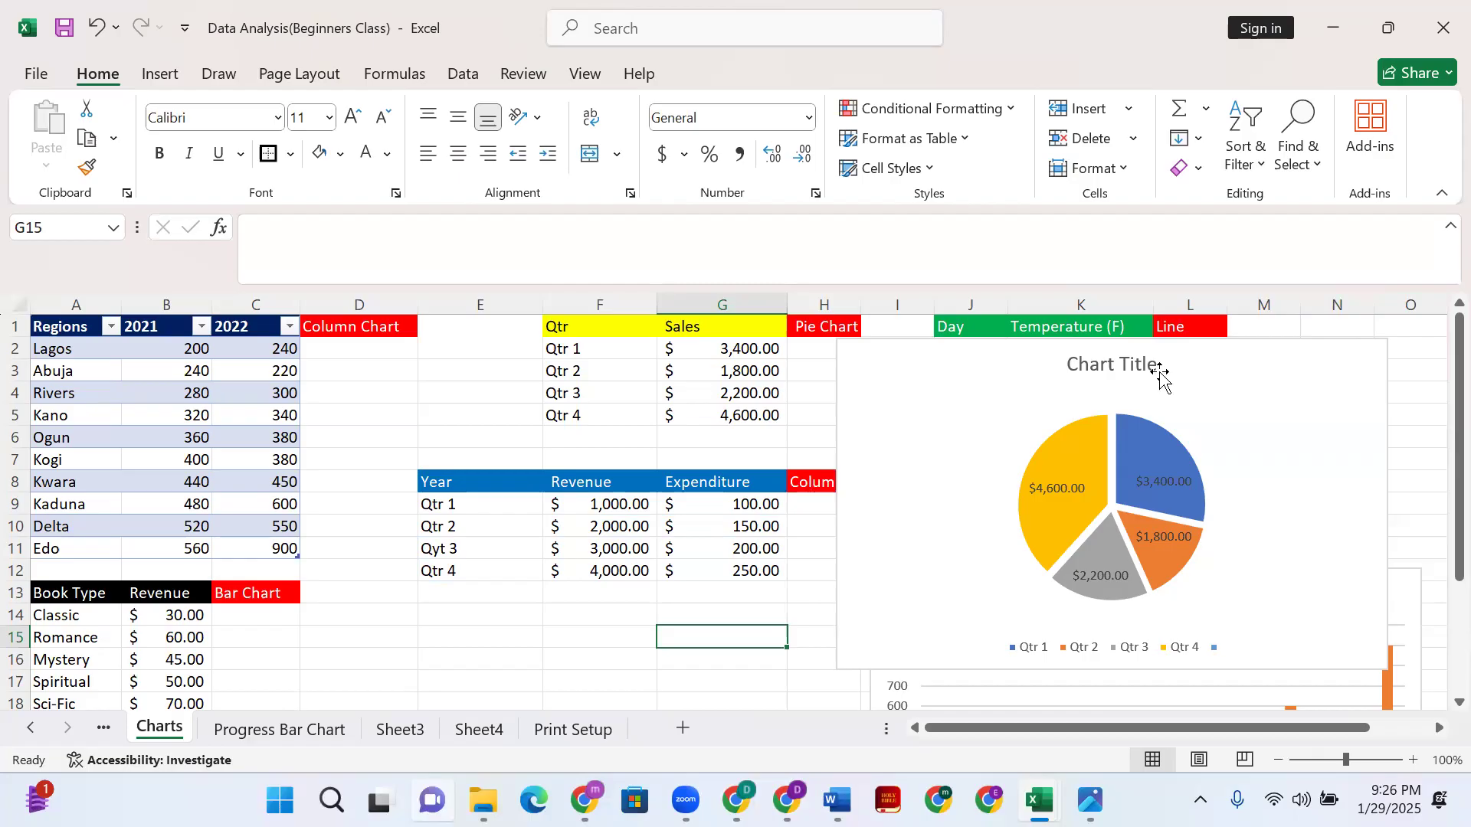
# - Move the pie chart toward the bottom-middle and undo an accidental column chart title move
pyautogui.moveTo(1229, 354); pyautogui.dragTo(708, 666)
pyautogui.click(1123, 594)
pyautogui.moveTo(1116, 656); pyautogui.dragTo(1119, 663)
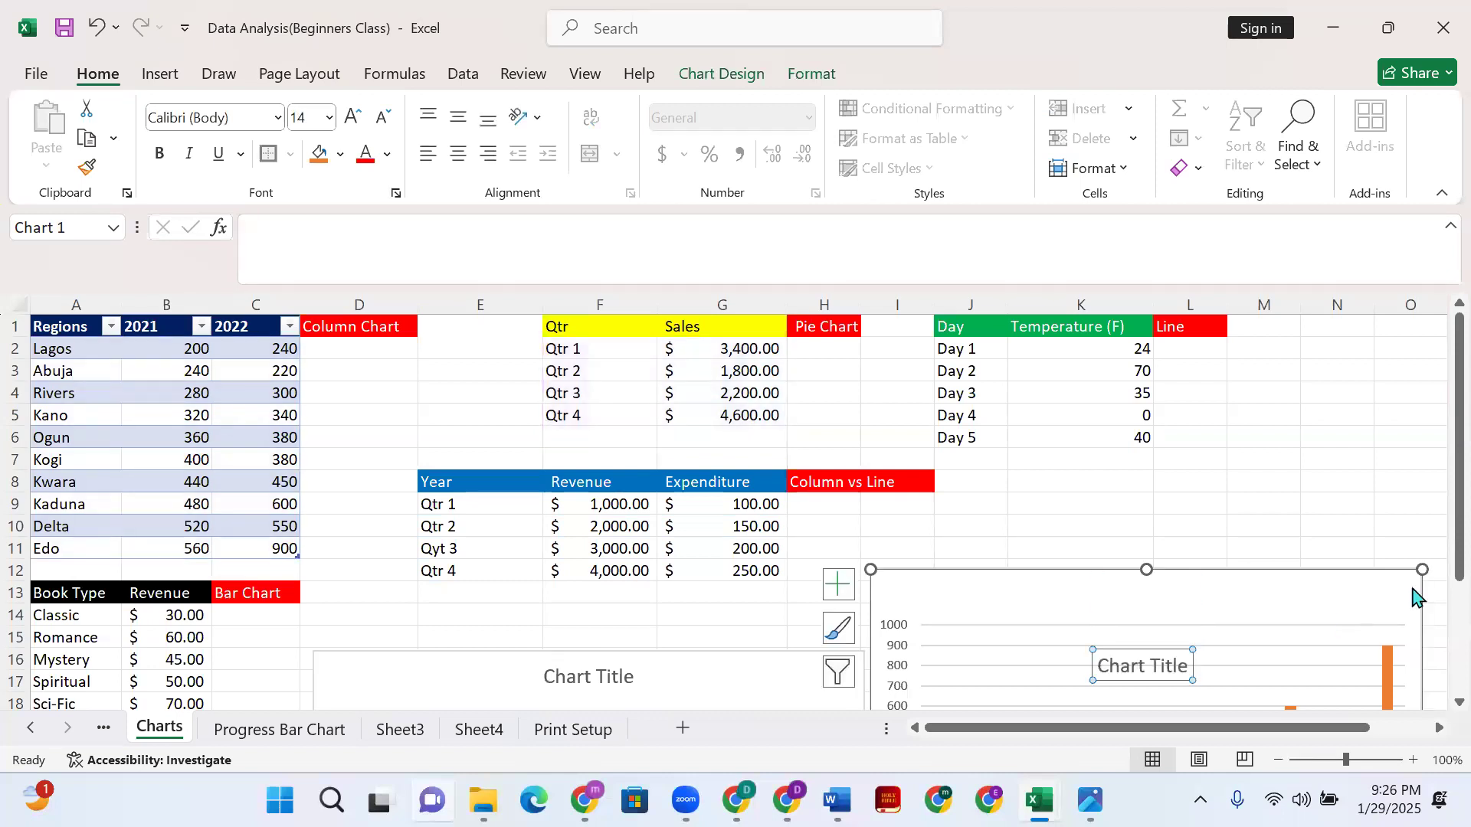
pyautogui.click(1267, 634)
pyautogui.click(1165, 667)
pyautogui.click(1229, 602)
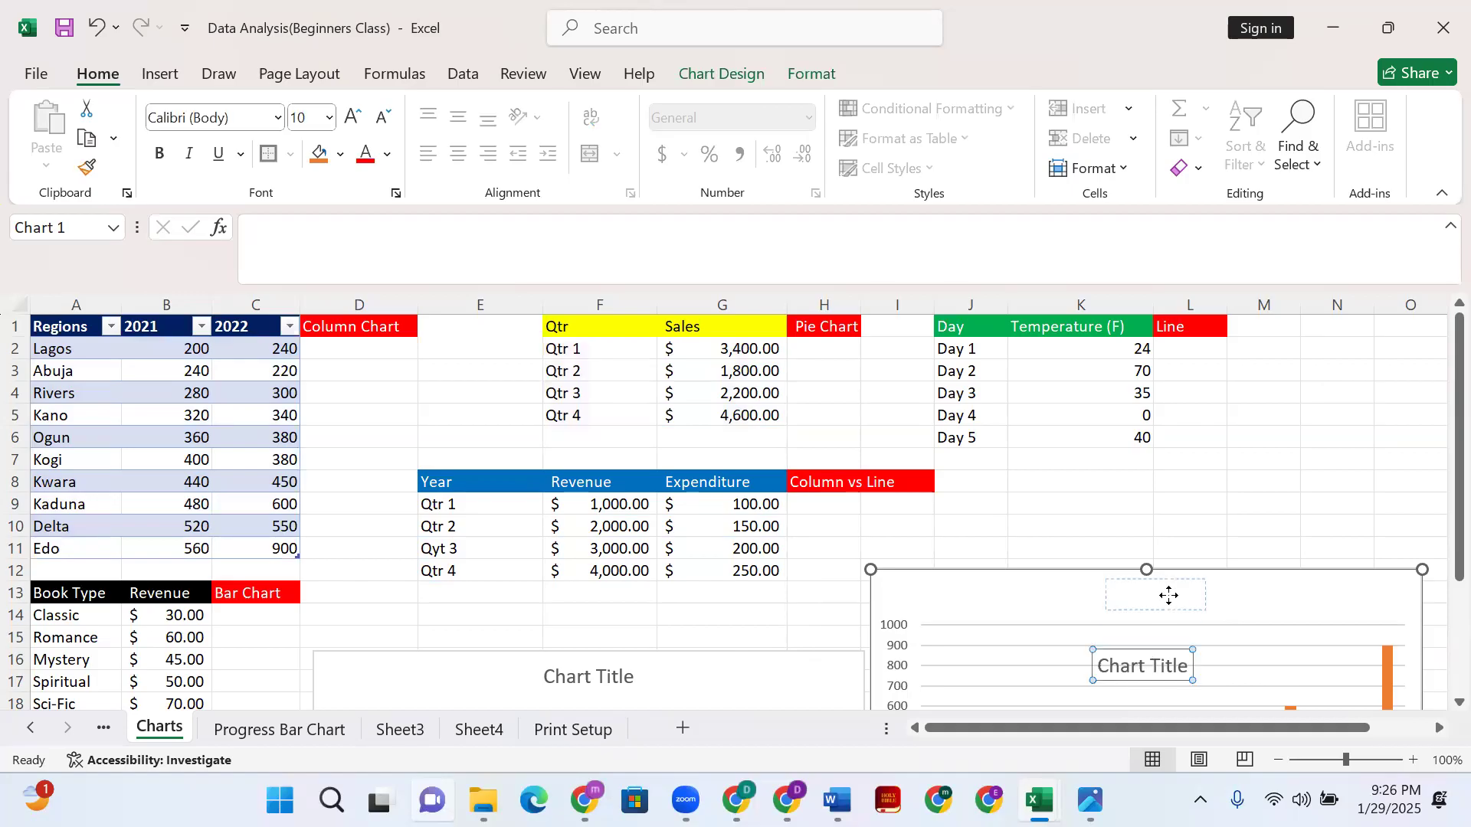
pyautogui.hotkey('ctrl', 'z')
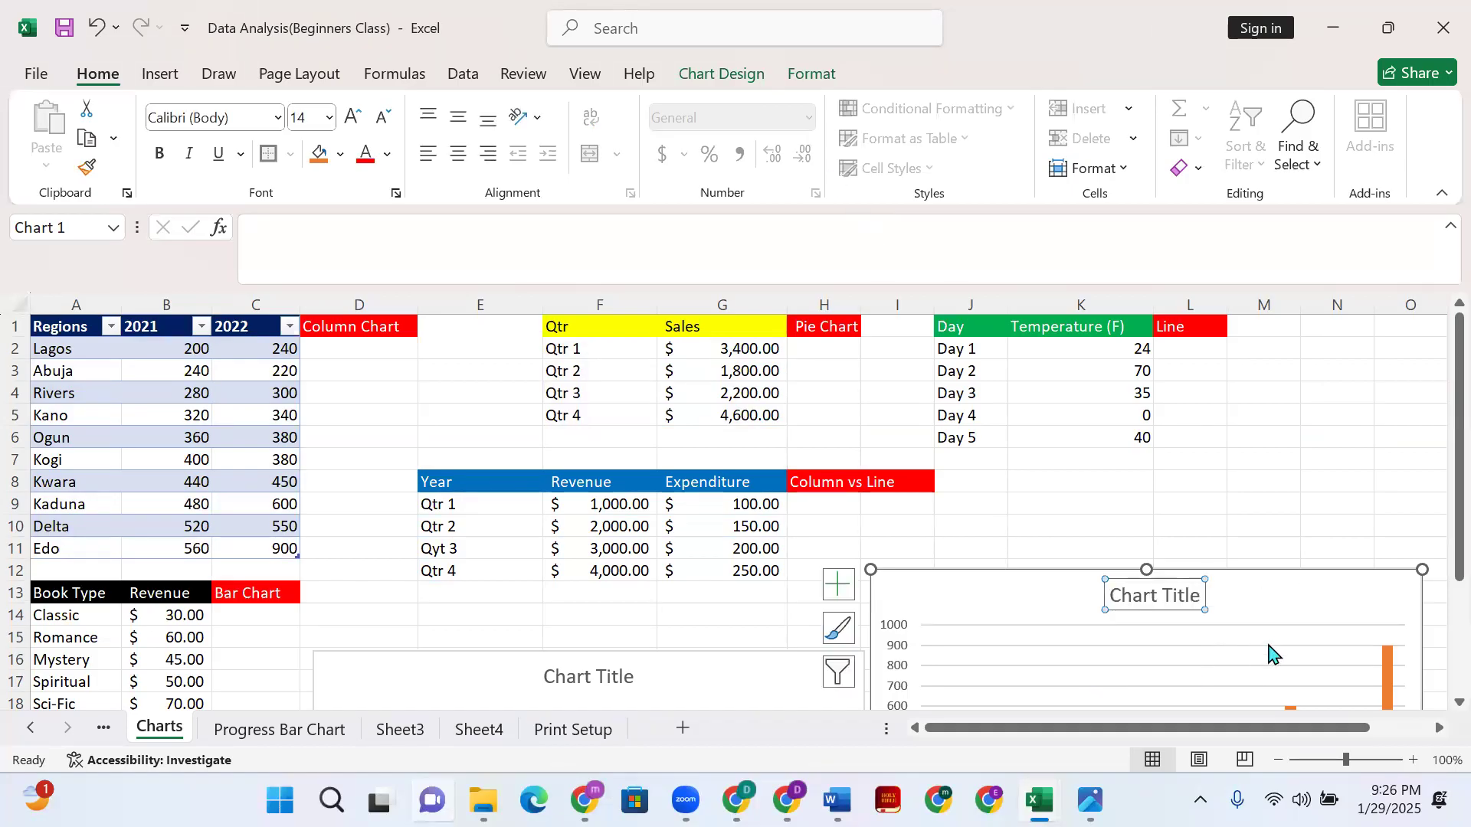
# - Move the column chart further down the sheet, below the tables
pyautogui.moveTo(1290, 594); pyautogui.dragTo(1284, 678)
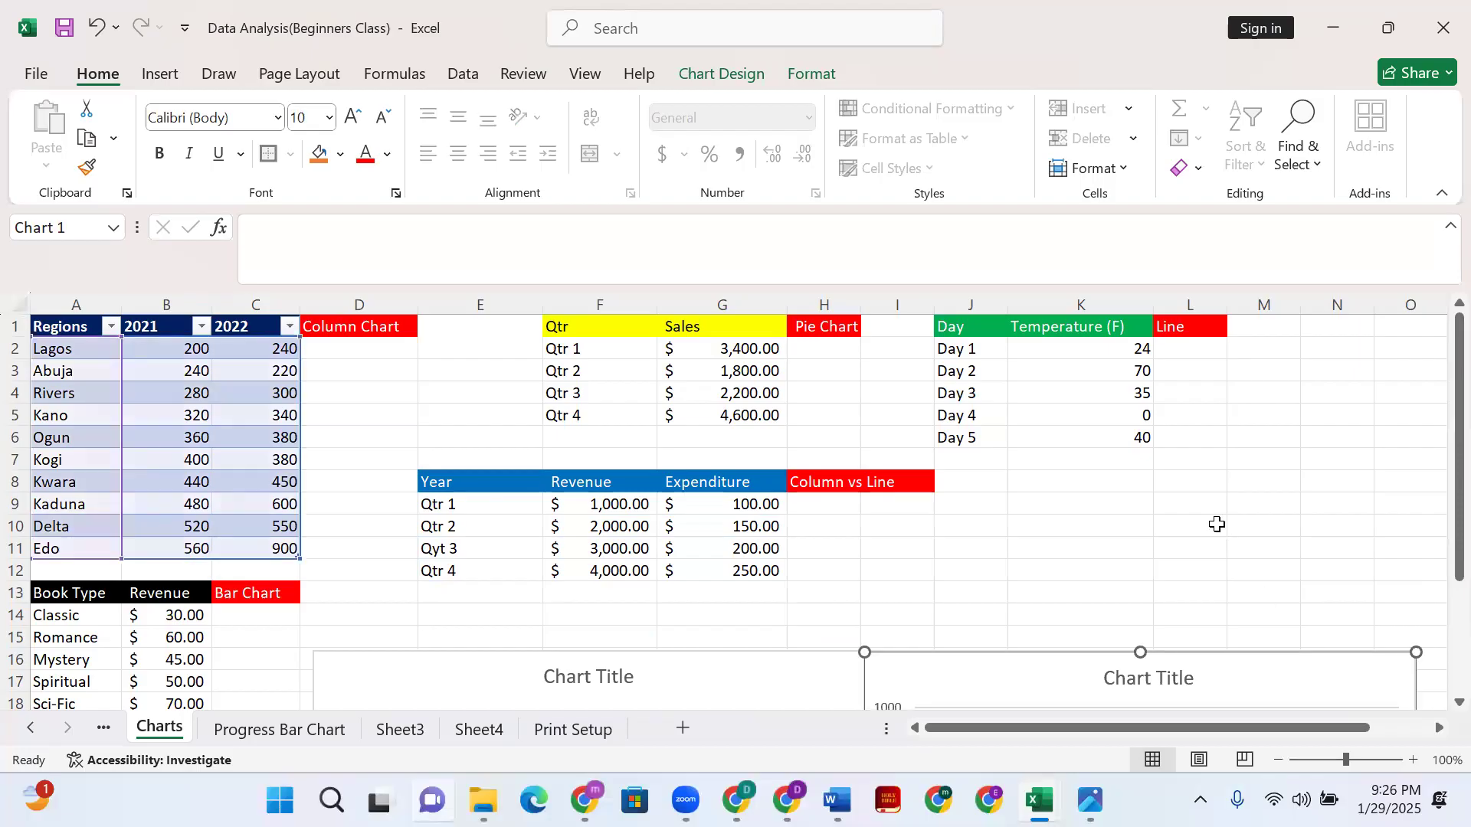
pyautogui.scroll(-3, 1140, 580)
pyautogui.moveTo(1315, 492); pyautogui.dragTo(1414, 480)
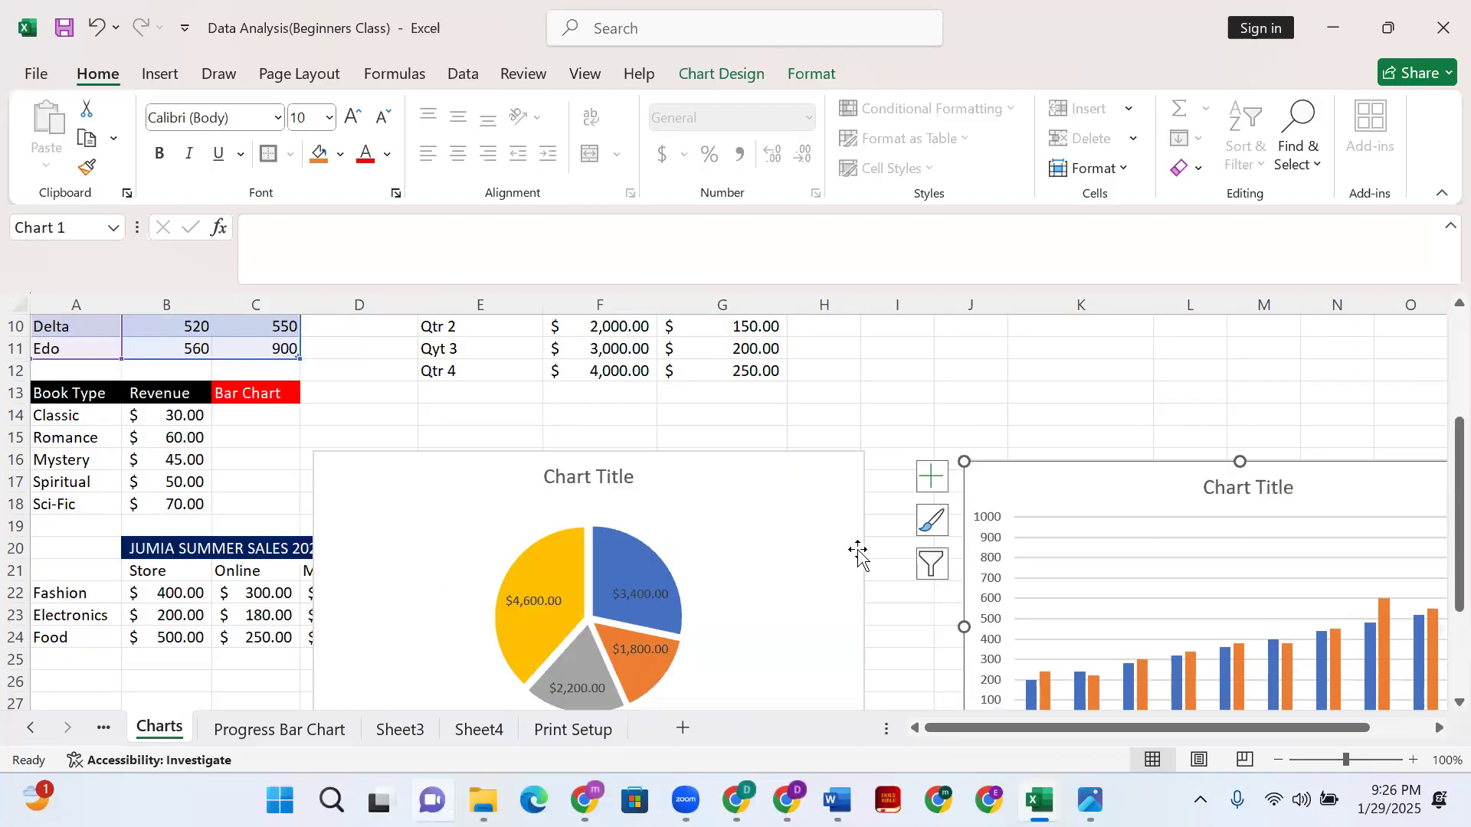
pyautogui.scroll(3, 802, 459)
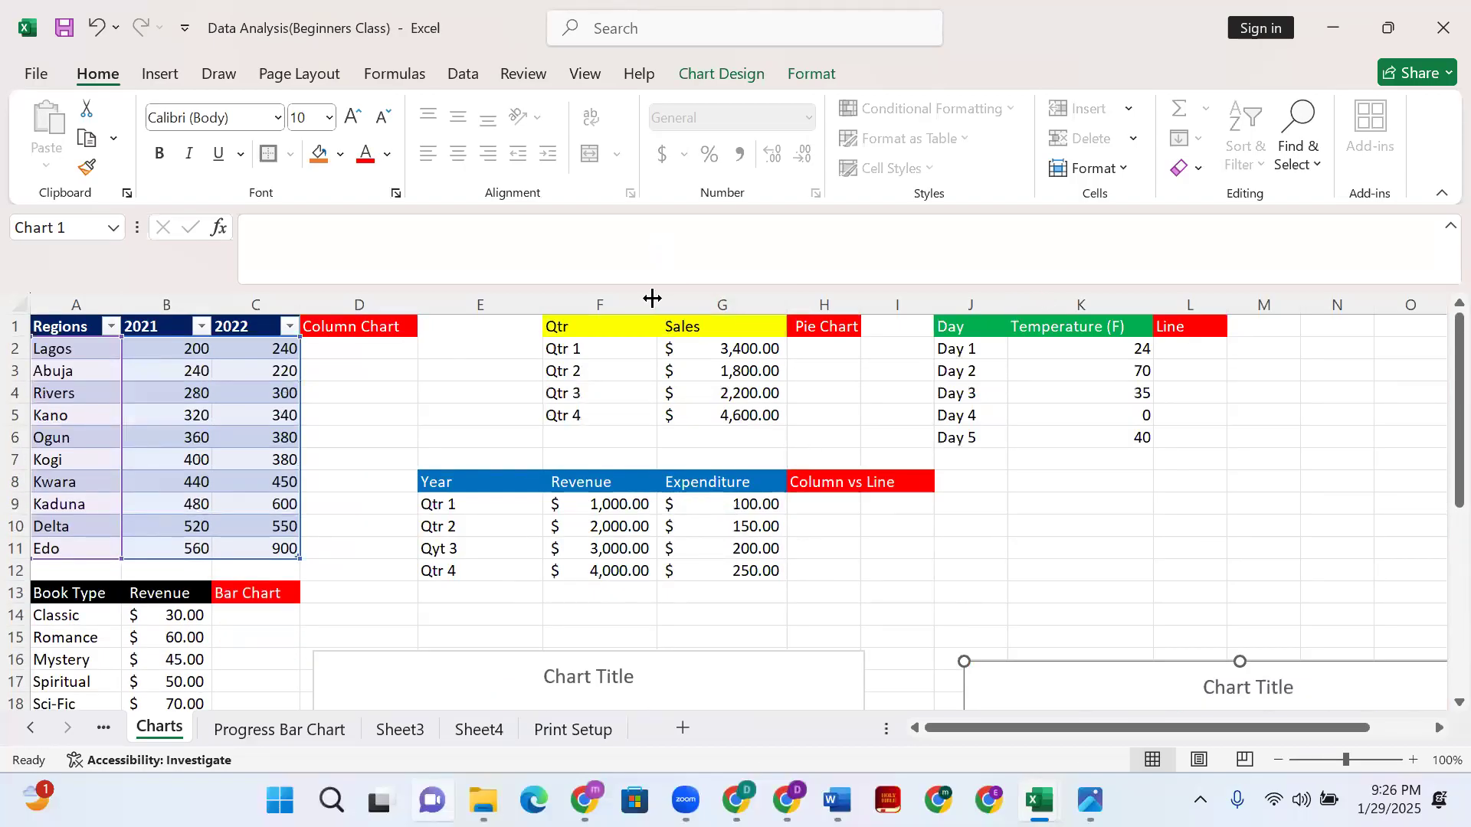
pyautogui.click(893, 632)
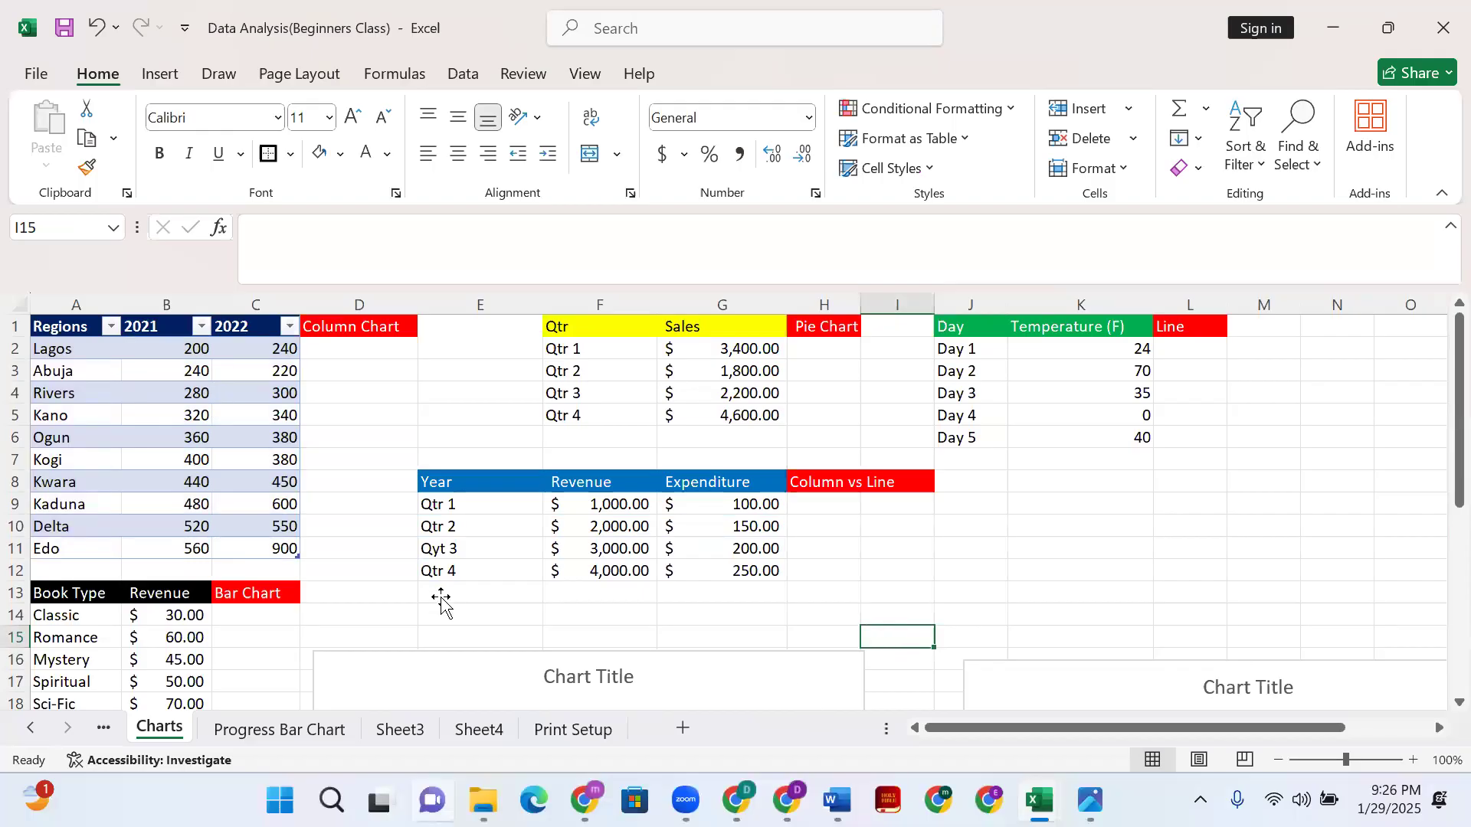
# - Move the pie chart right toward columns I–O and select the JUMIA Summer Sales 2022 figures
pyautogui.scroll(-4, 441, 603)
pyautogui.moveTo(475, 406); pyautogui.dragTo(1060, 541)
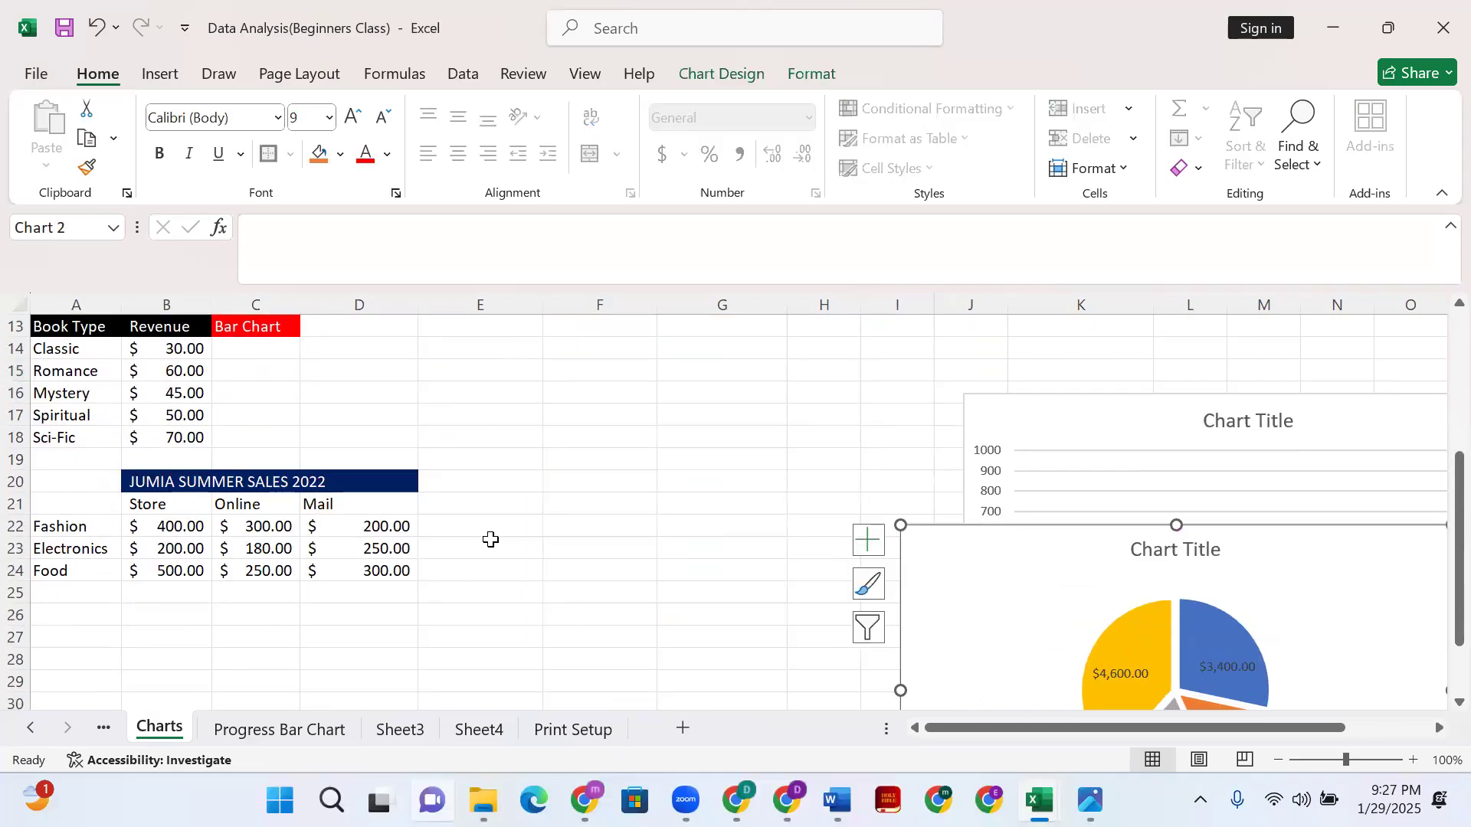
pyautogui.scroll(2, 490, 539)
pyautogui.scroll(-1, 491, 544)
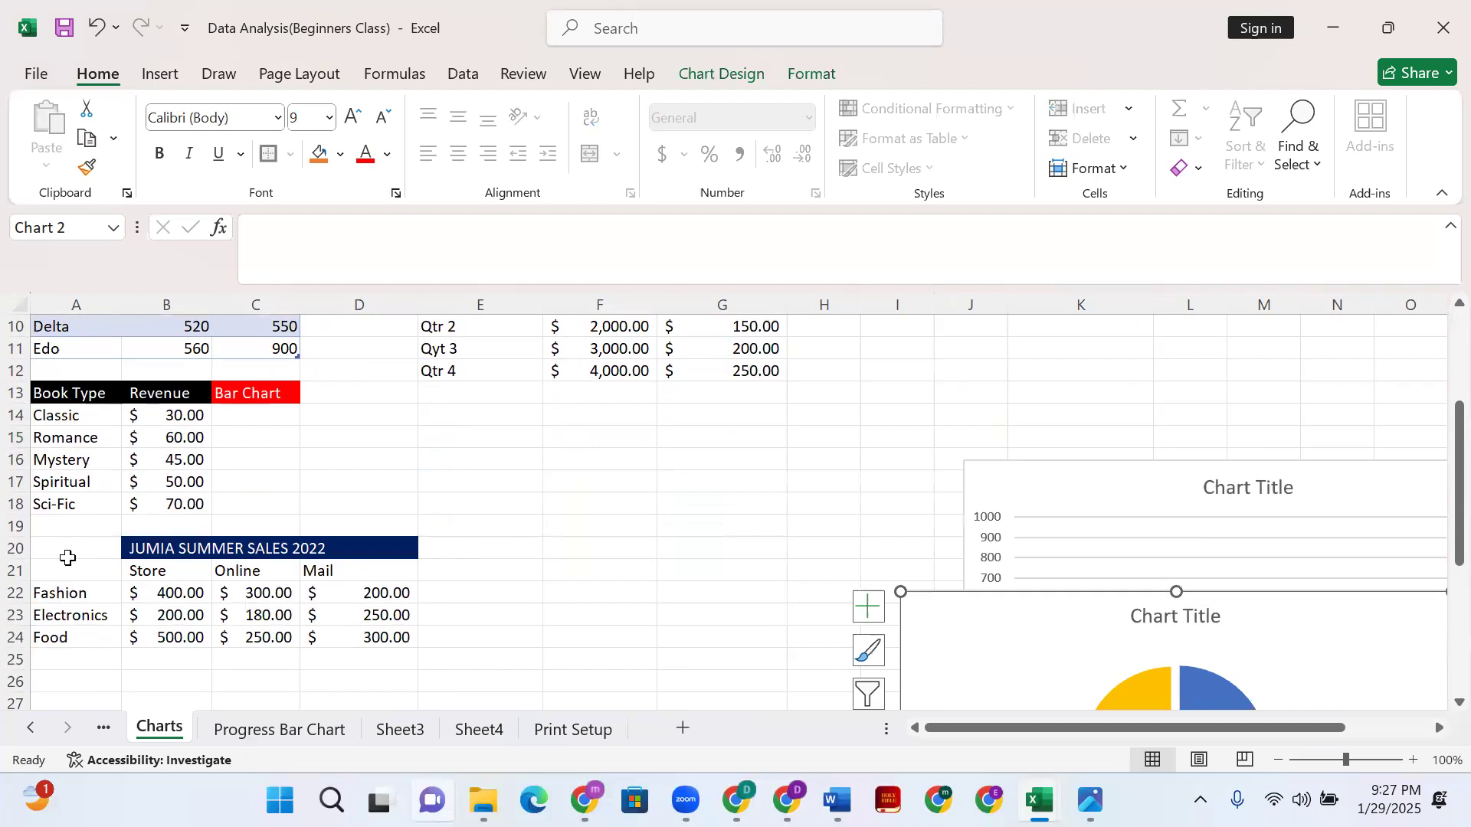
pyautogui.moveTo(60, 581); pyautogui.dragTo(342, 663)
pyautogui.scroll(3, 979, 357)
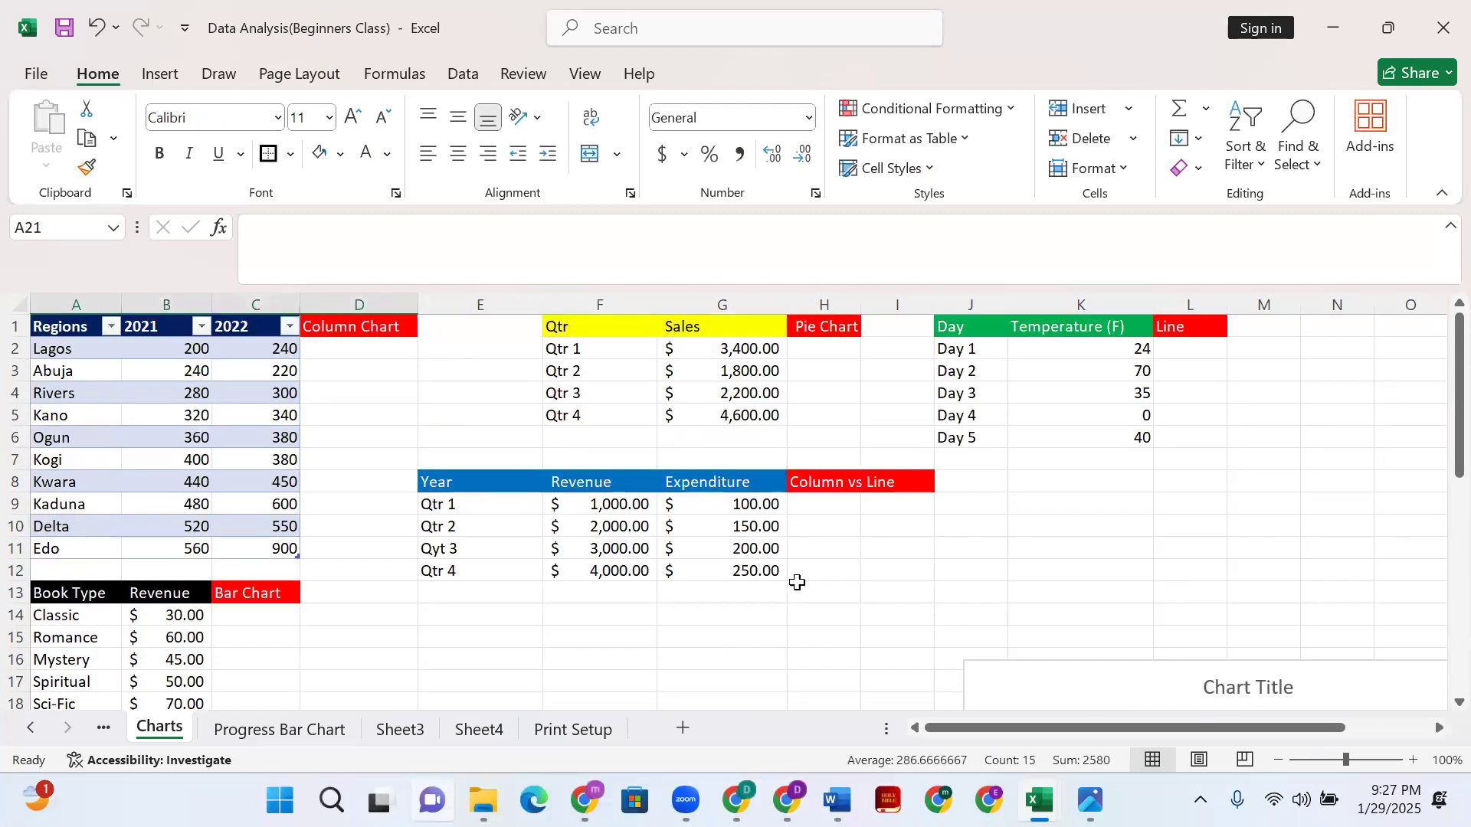
# - Select E9:G12, covering the quarter labels with their Revenue and Expenditure values
pyautogui.click(797, 588)
pyautogui.moveTo(423, 499); pyautogui.dragTo(755, 571)
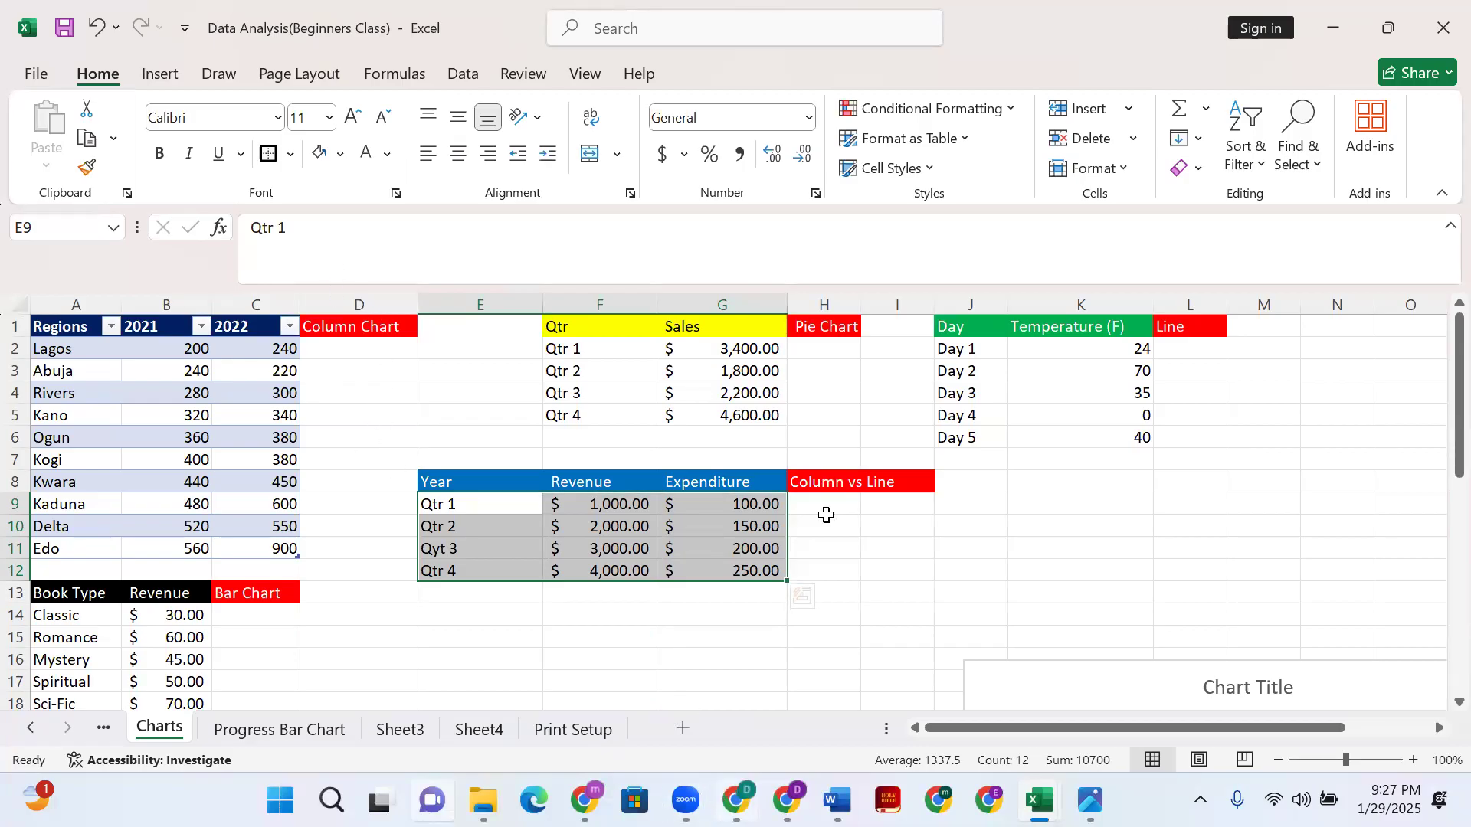
# - Choose a Combo chart in All Charts, with Series1 as Clustered Column and Series2 as Line
pyautogui.click(161, 75)
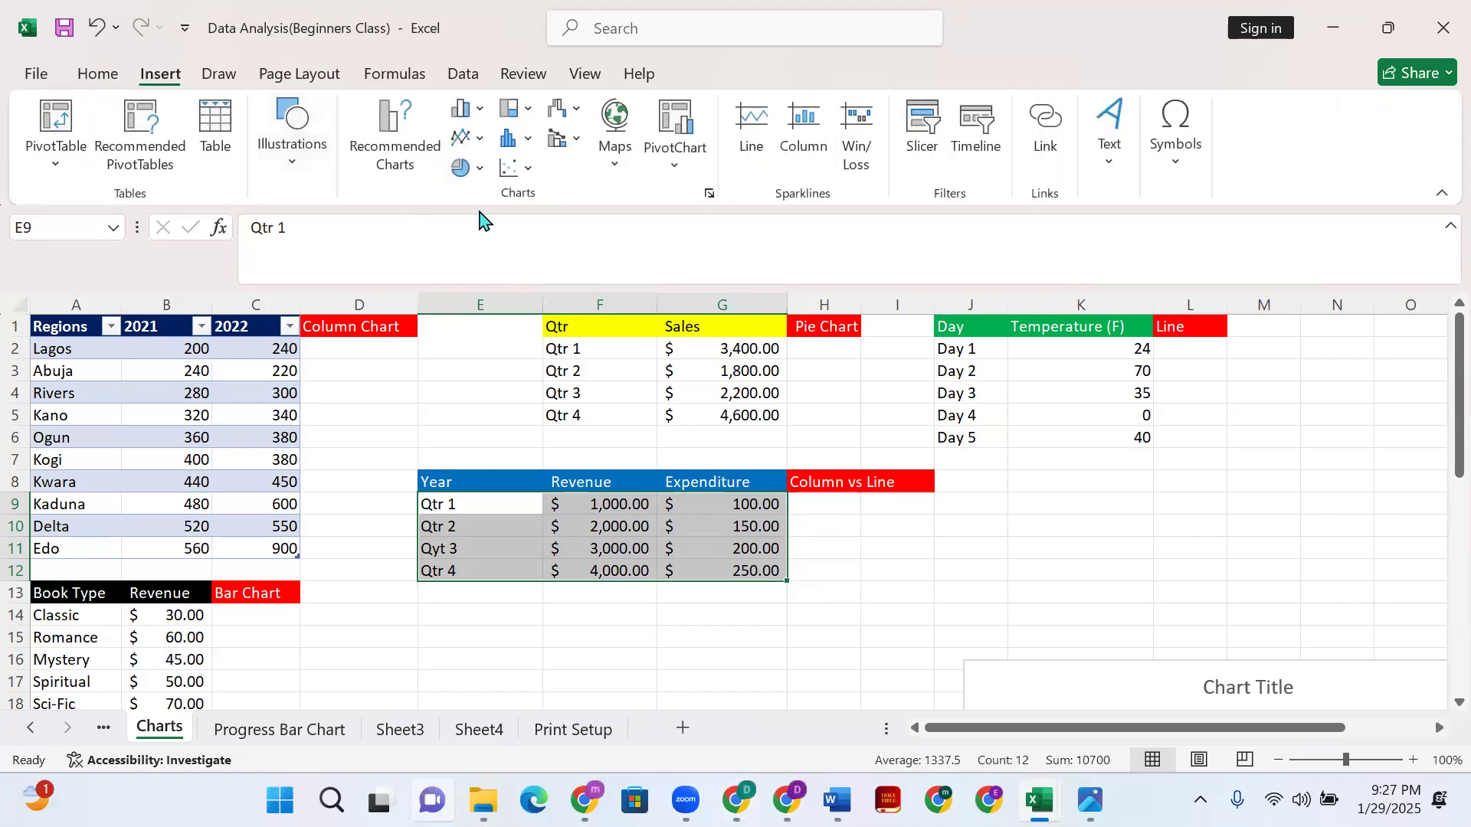
pyautogui.click(708, 196)
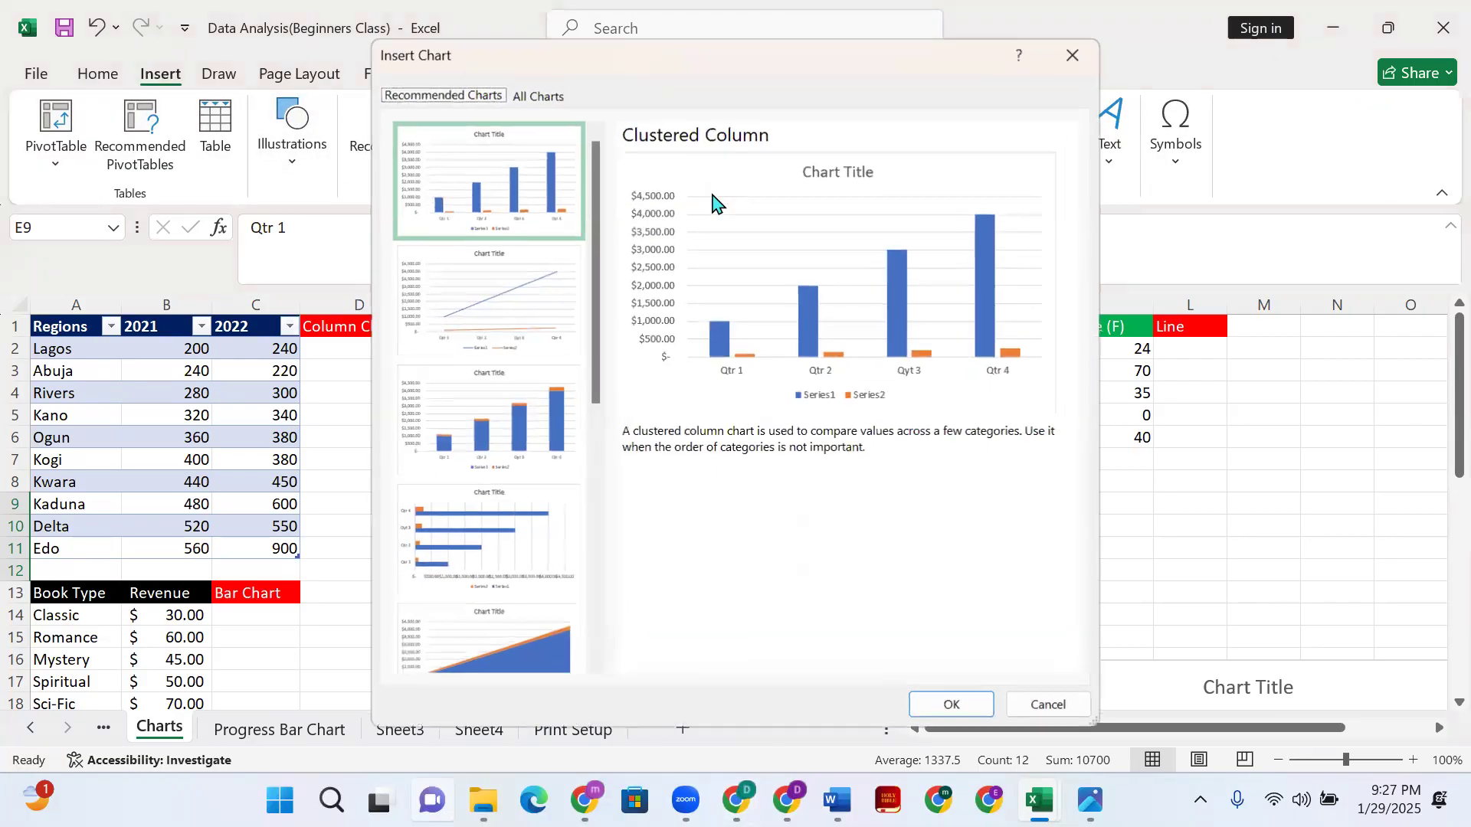
pyautogui.click(537, 97)
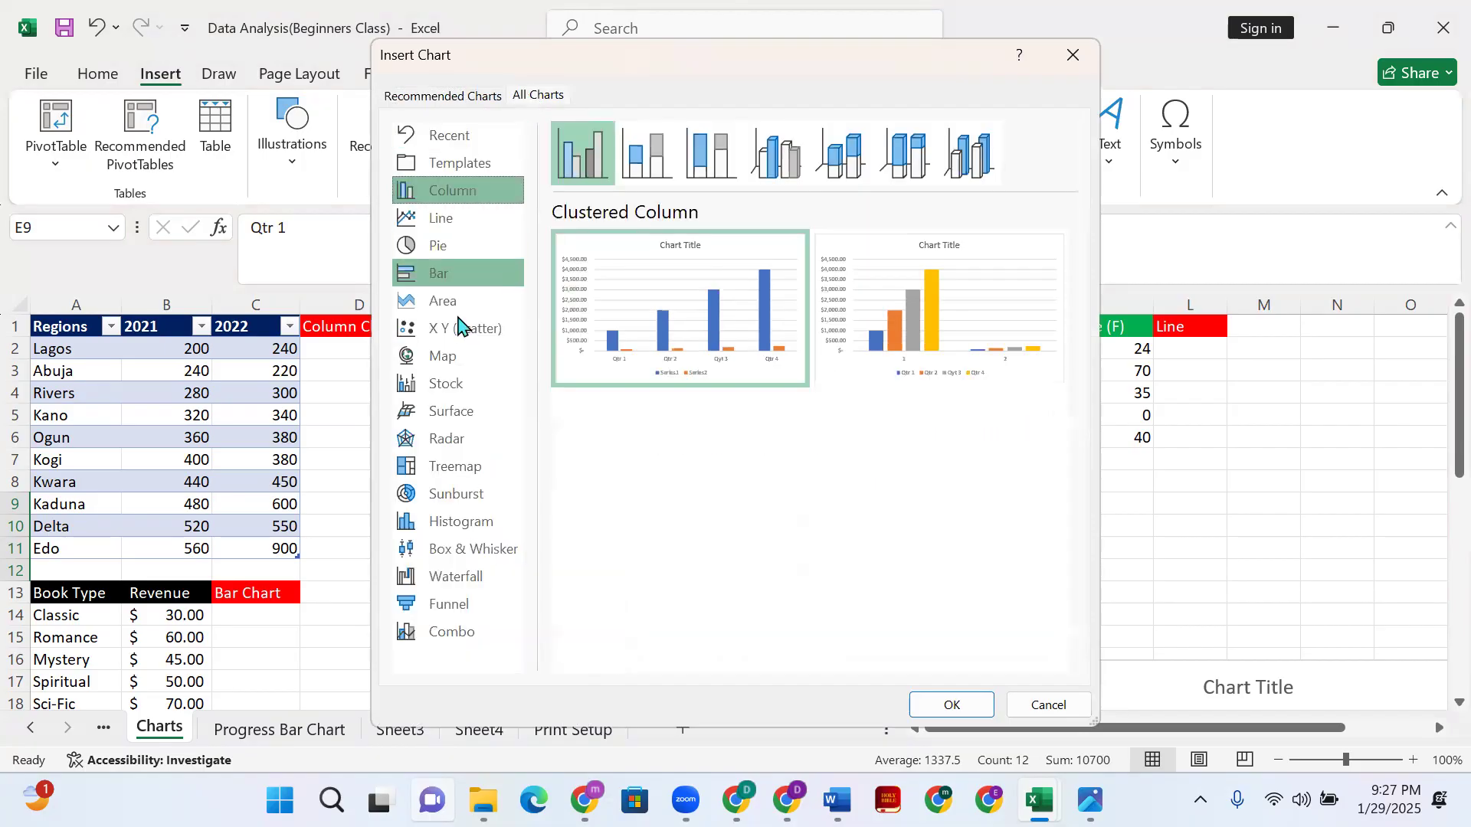
pyautogui.click(459, 638)
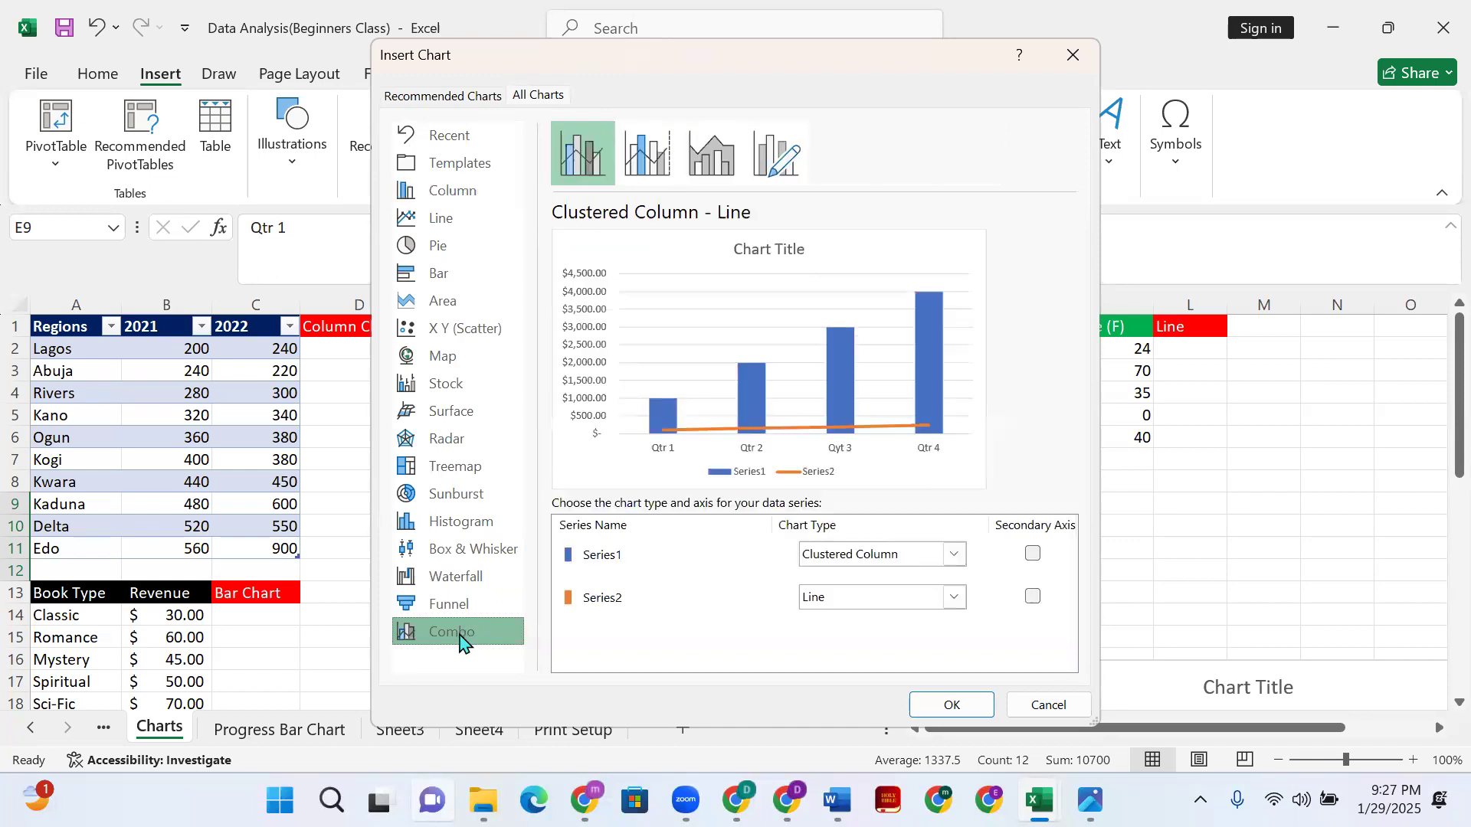
pyautogui.click(954, 557)
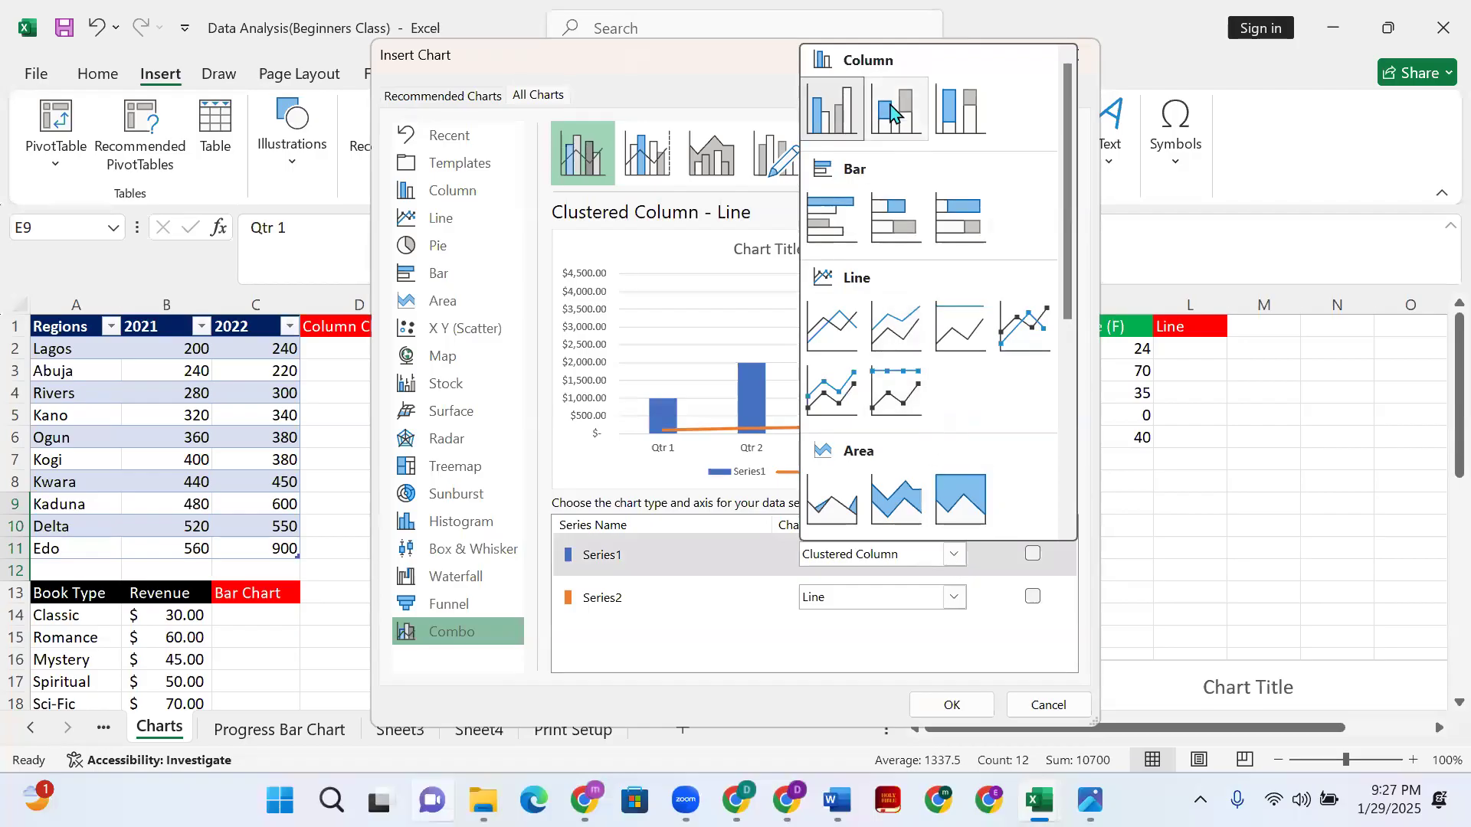
pyautogui.click(838, 121)
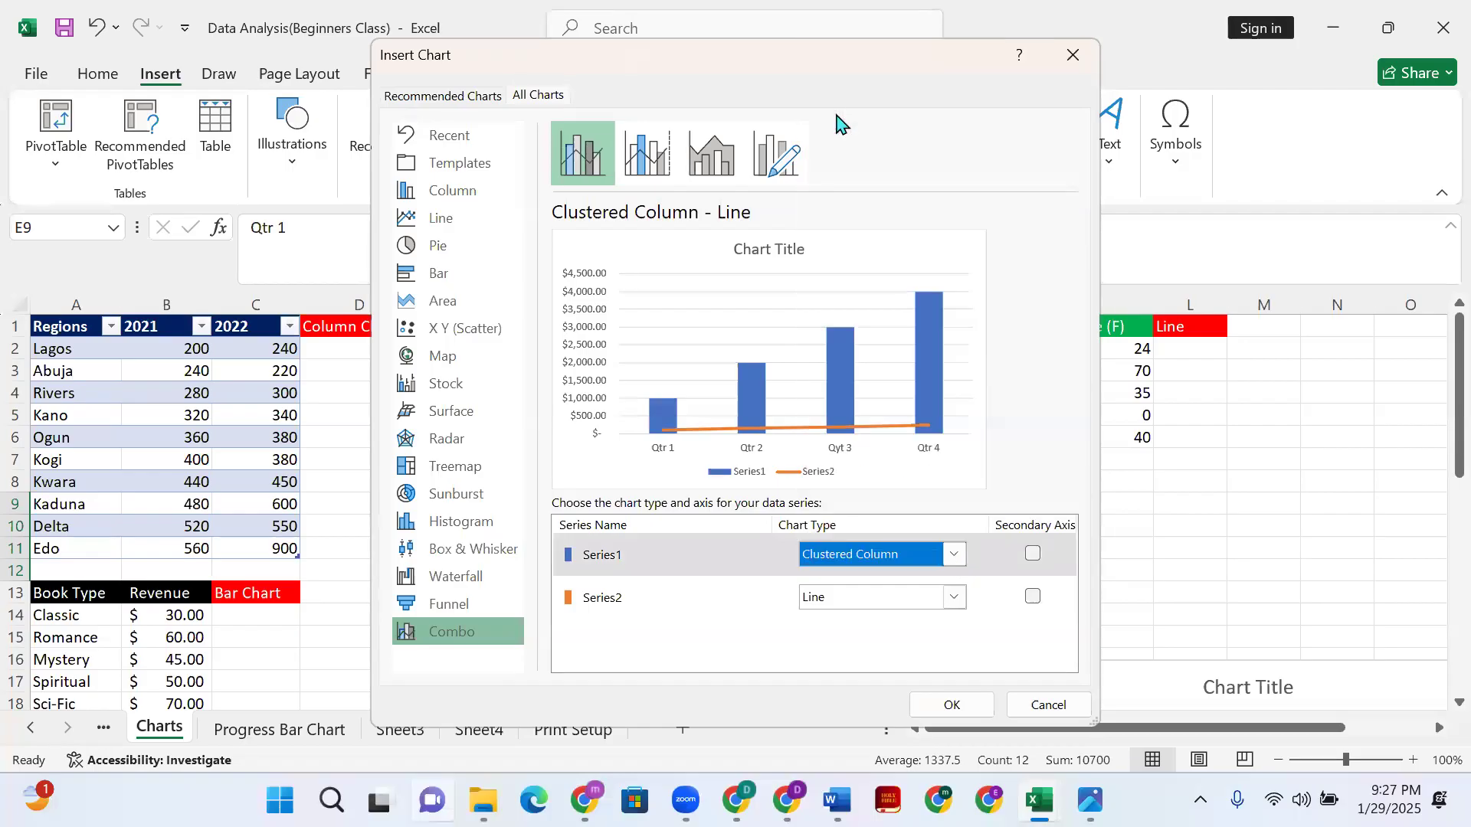
pyautogui.click(954, 599)
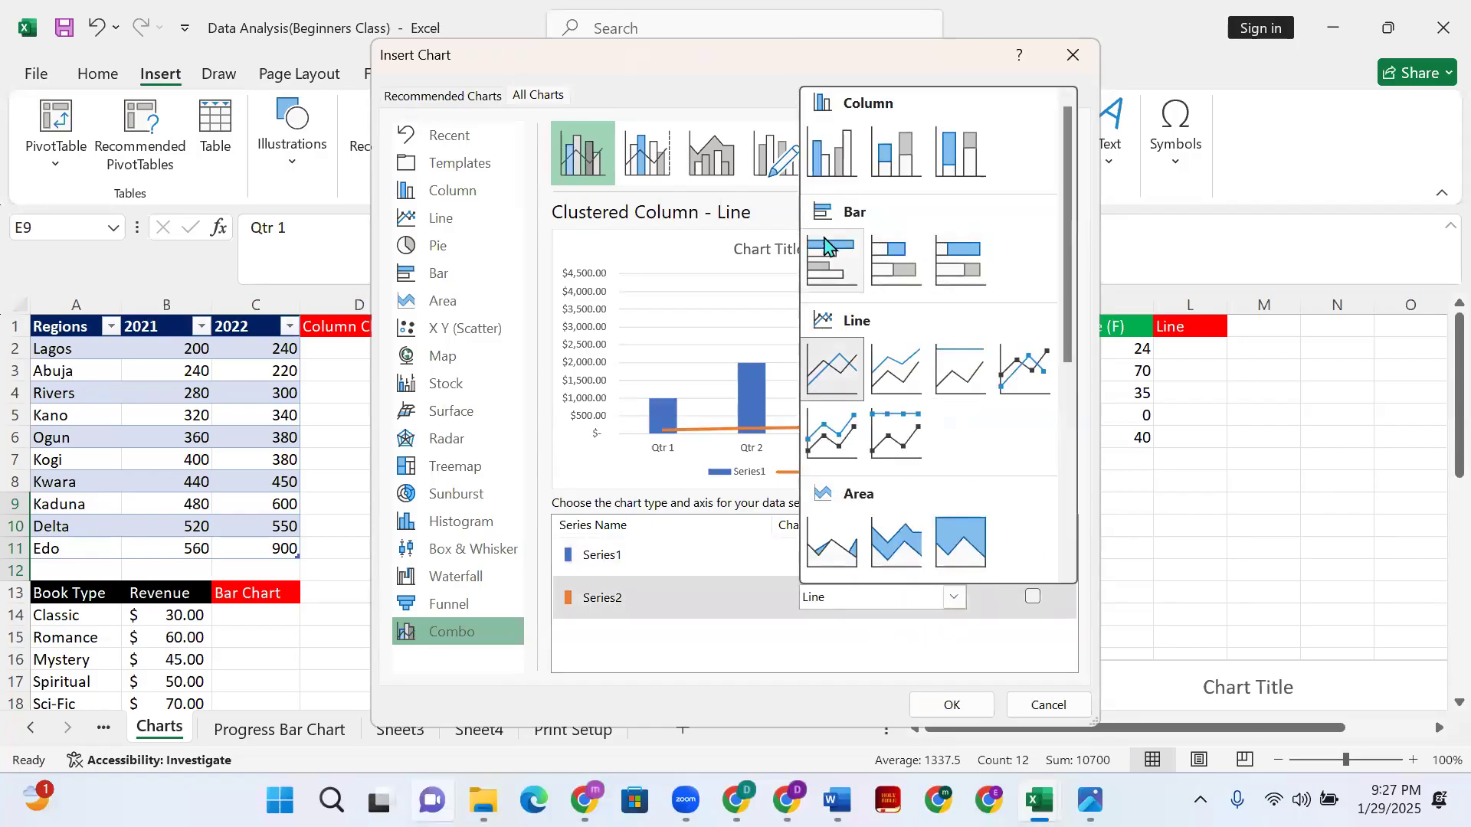
pyautogui.click(854, 381)
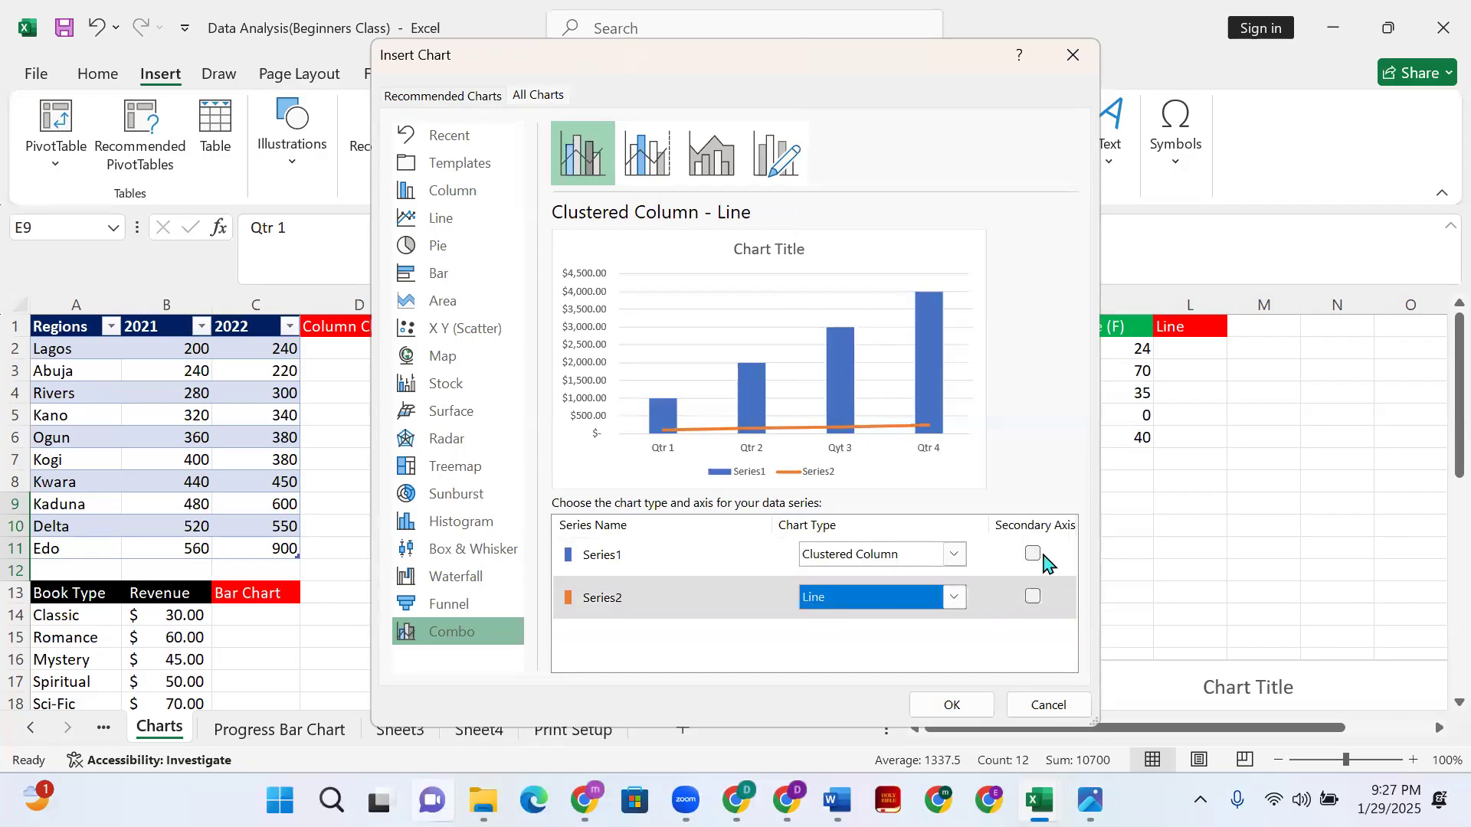
# - Plot only Series2 on the secondary axis, leaving Series1 on the primary axis
pyautogui.click(1032, 554)
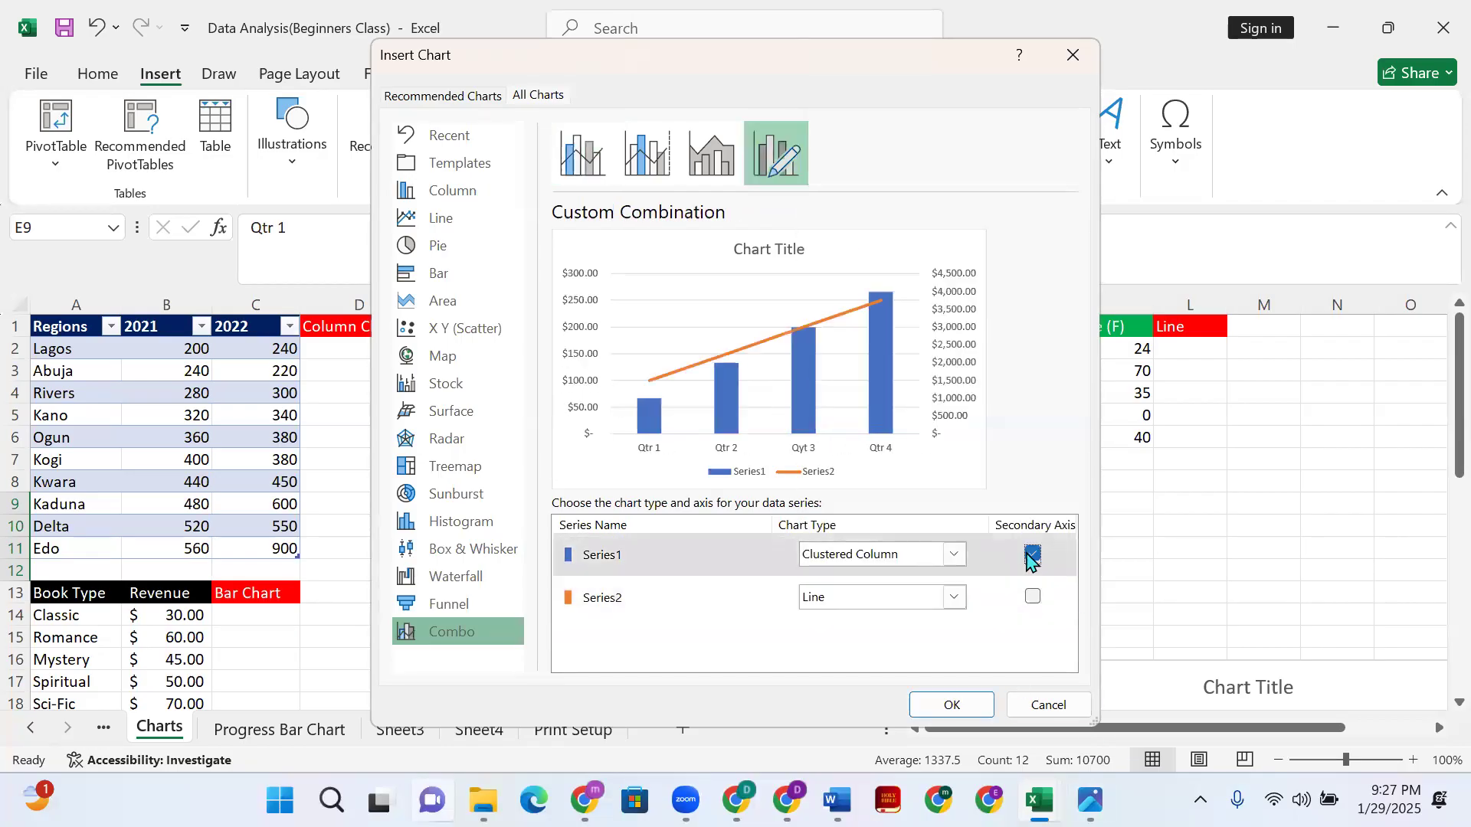
pyautogui.click(1032, 597)
pyautogui.click(1032, 555)
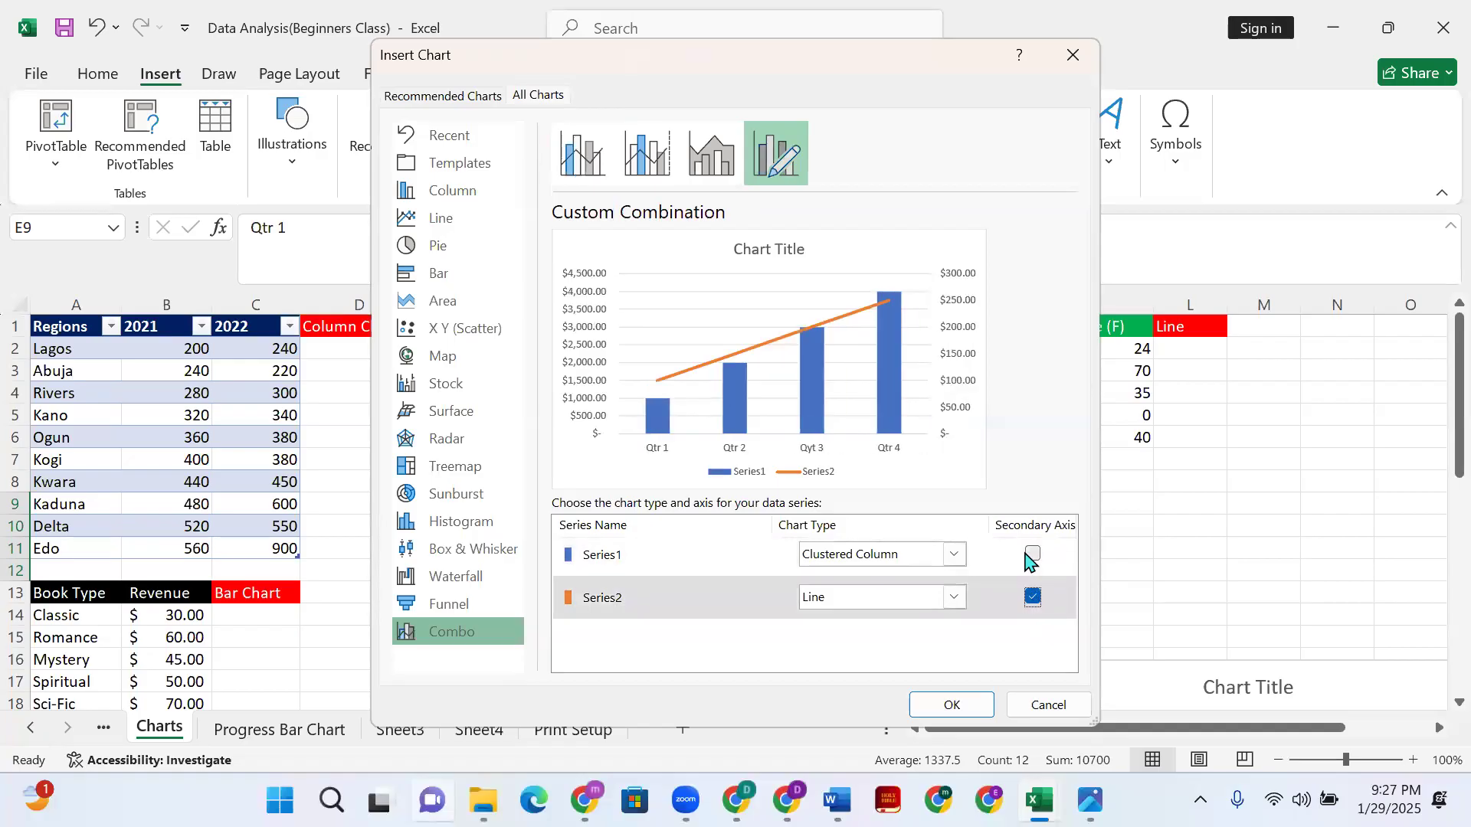
pyautogui.click(1032, 555)
pyautogui.click(1032, 597)
pyautogui.click(1032, 555)
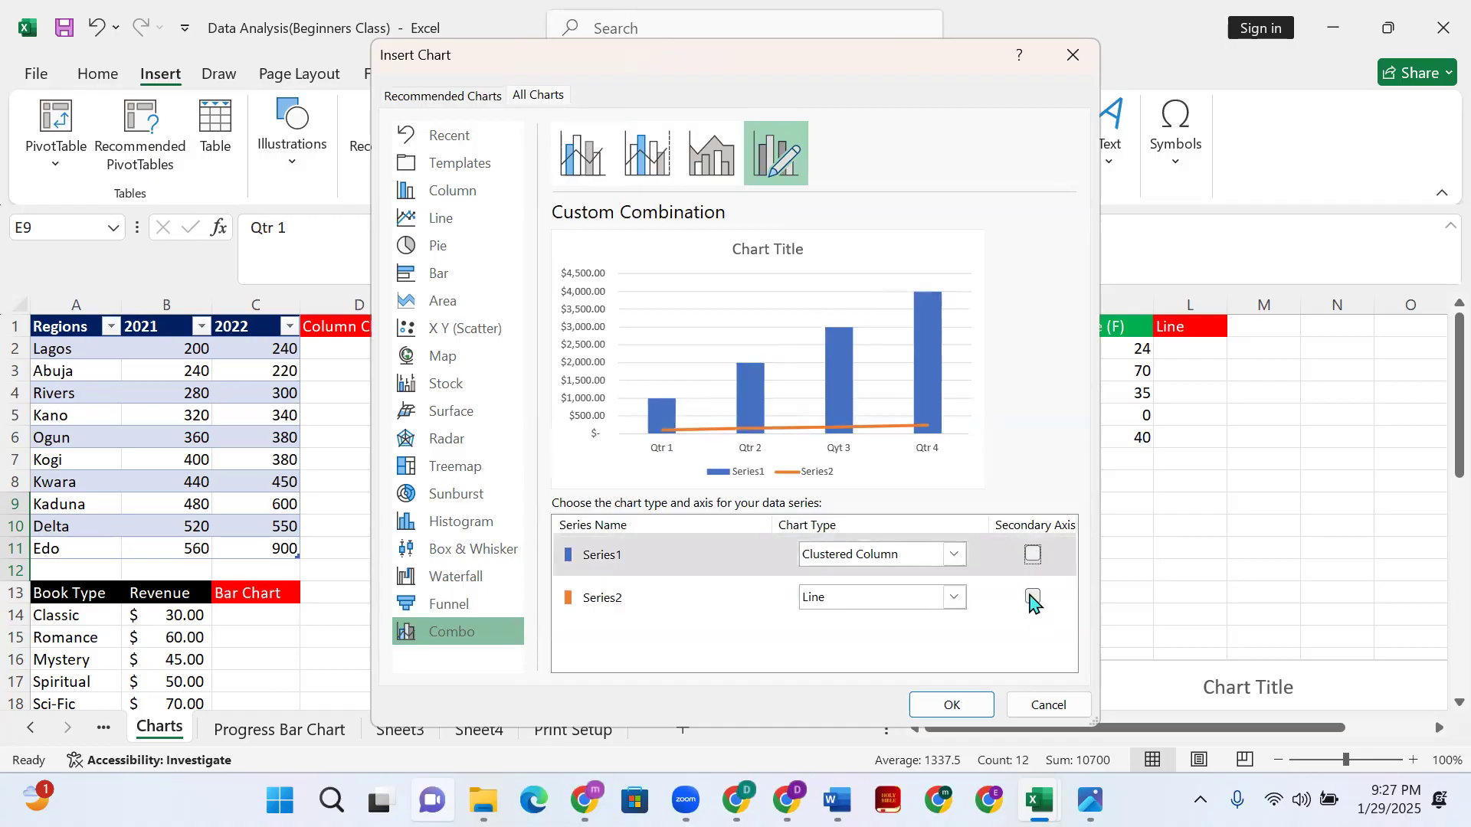
pyautogui.click(1032, 597)
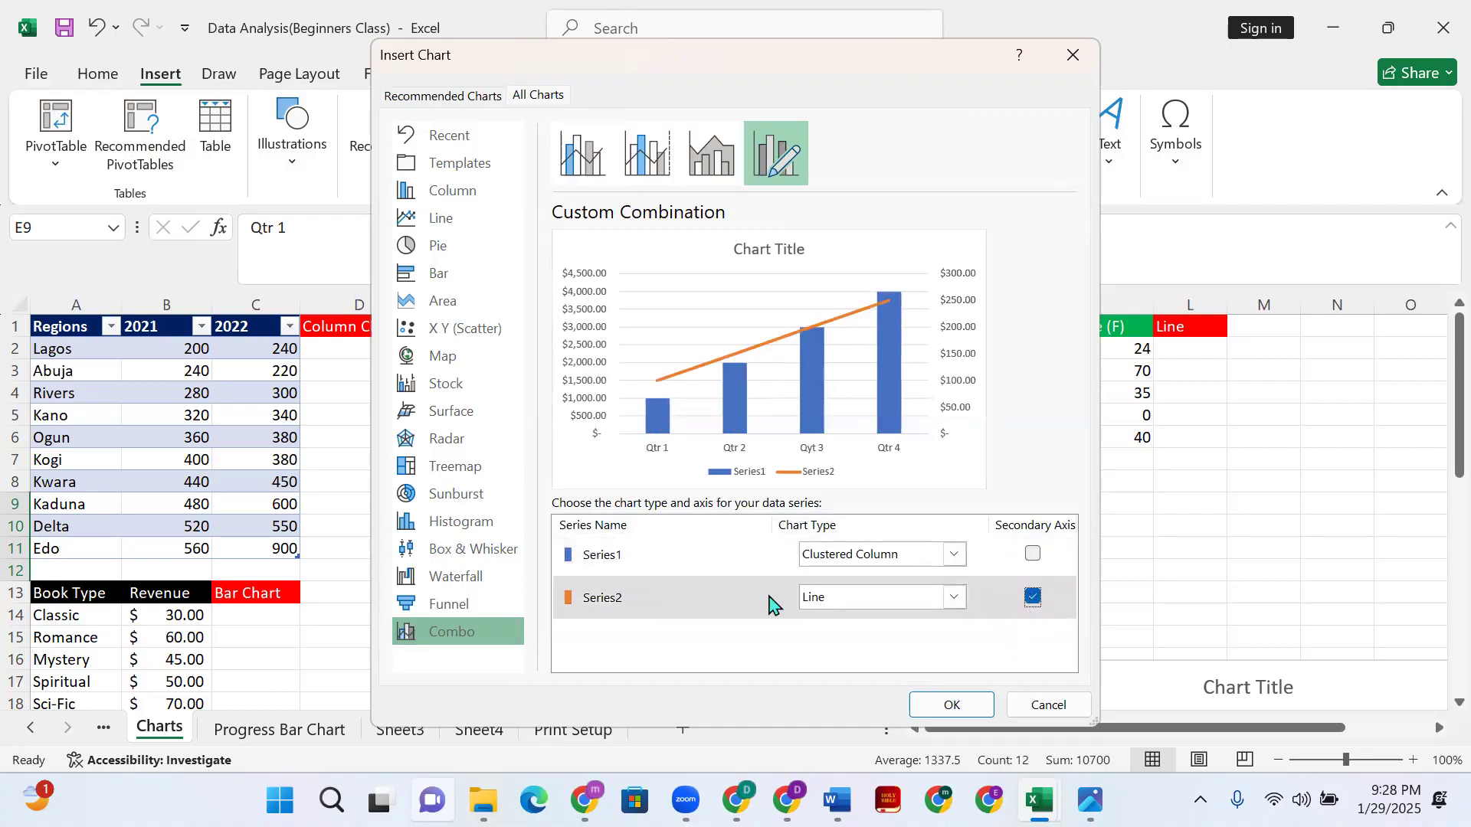
pyautogui.click(1033, 553)
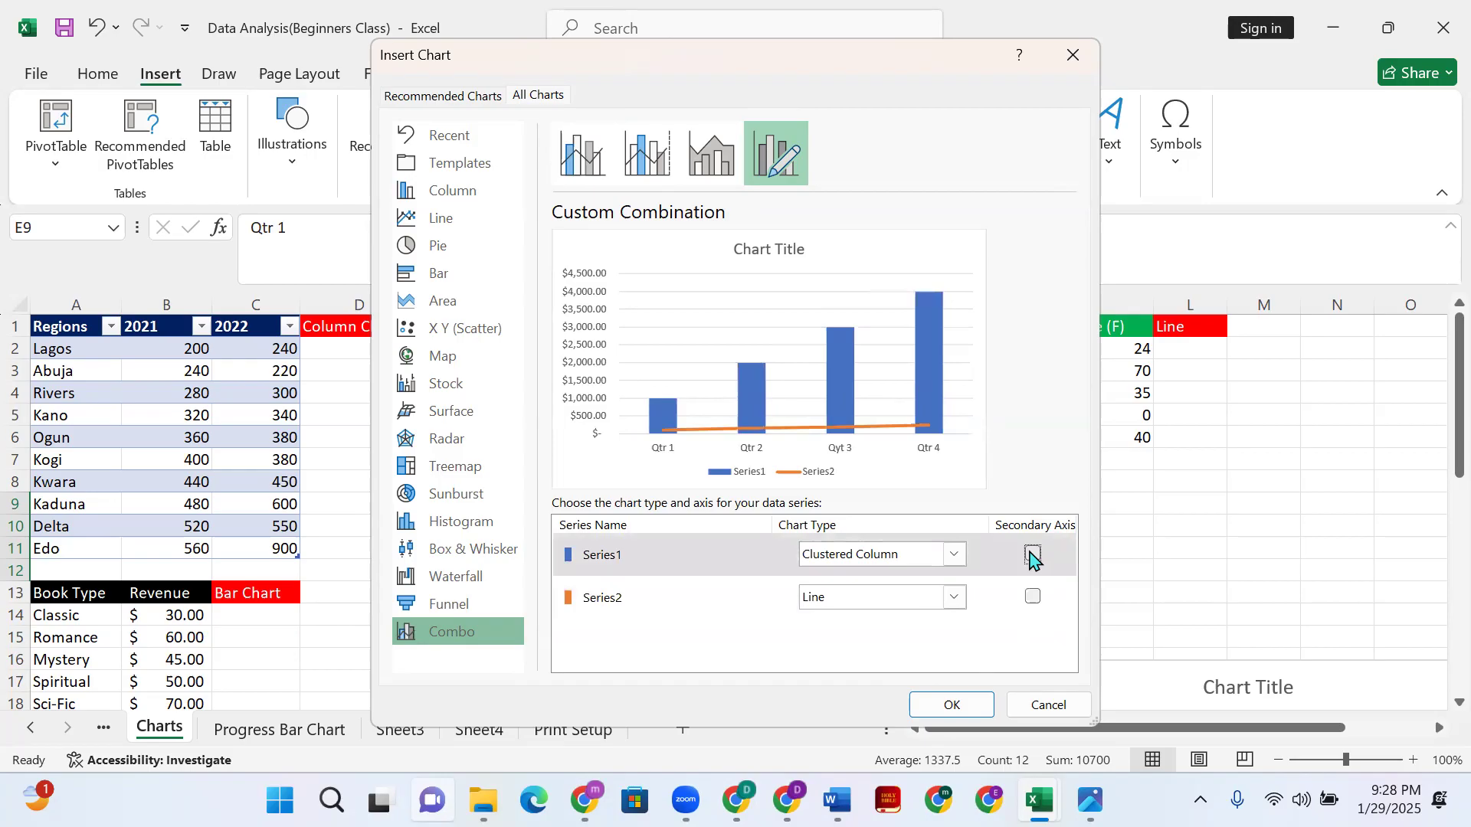
pyautogui.click(1033, 596)
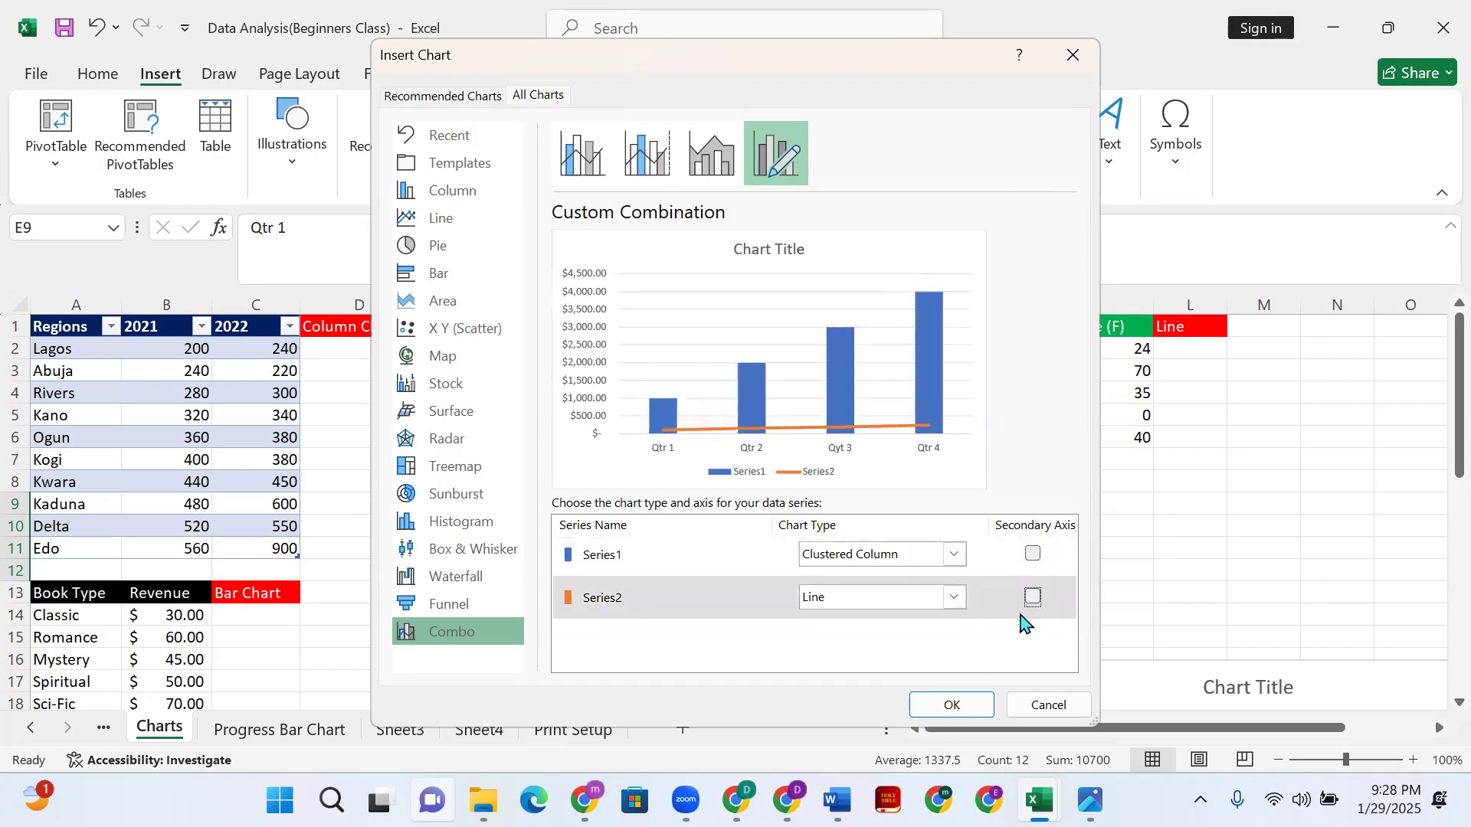
pyautogui.click(1044, 605)
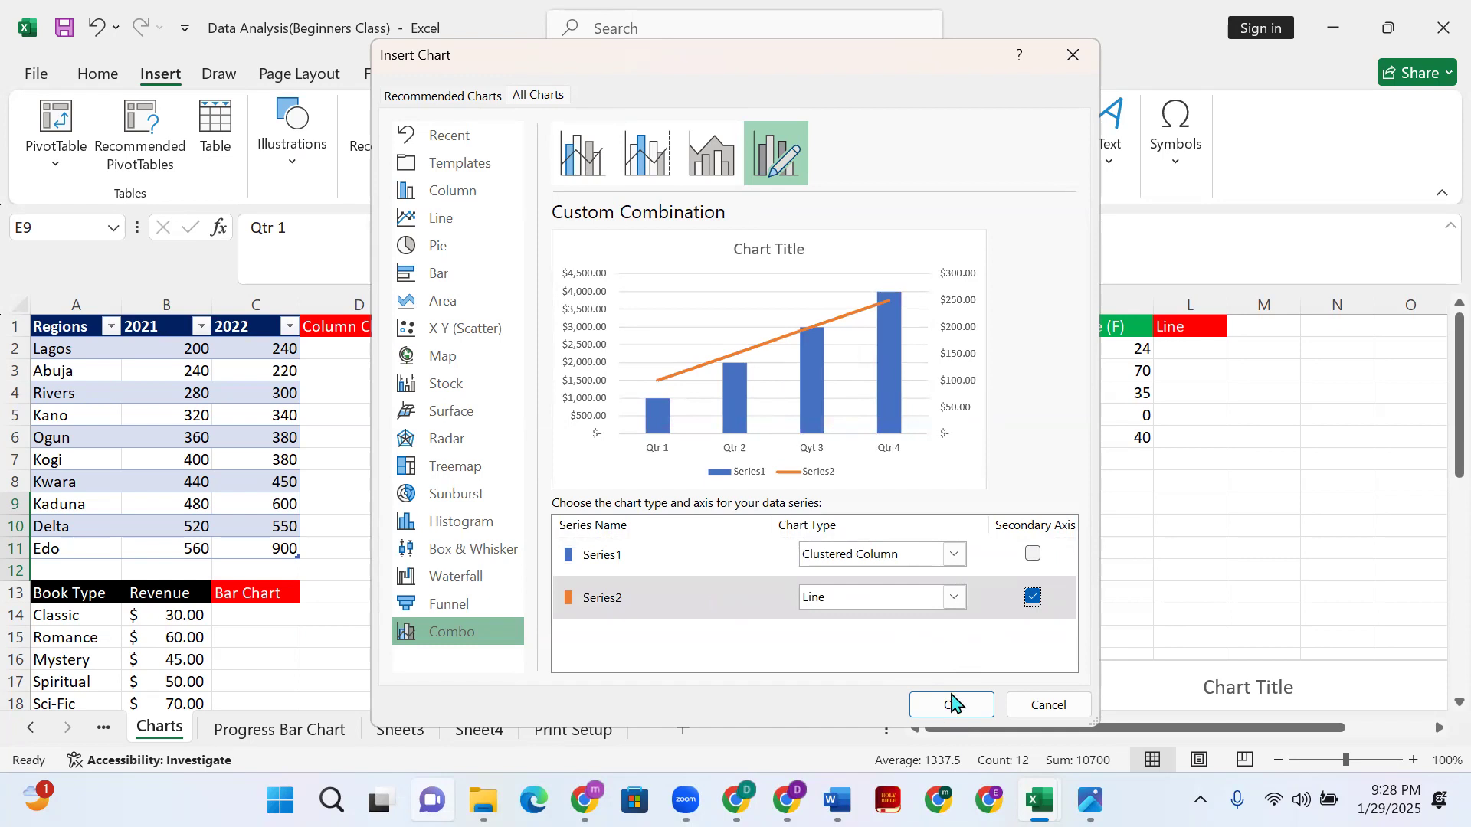
# - Insert the Revenue and Expenditure combo chart and drag it below the Year table
pyautogui.click(952, 705)
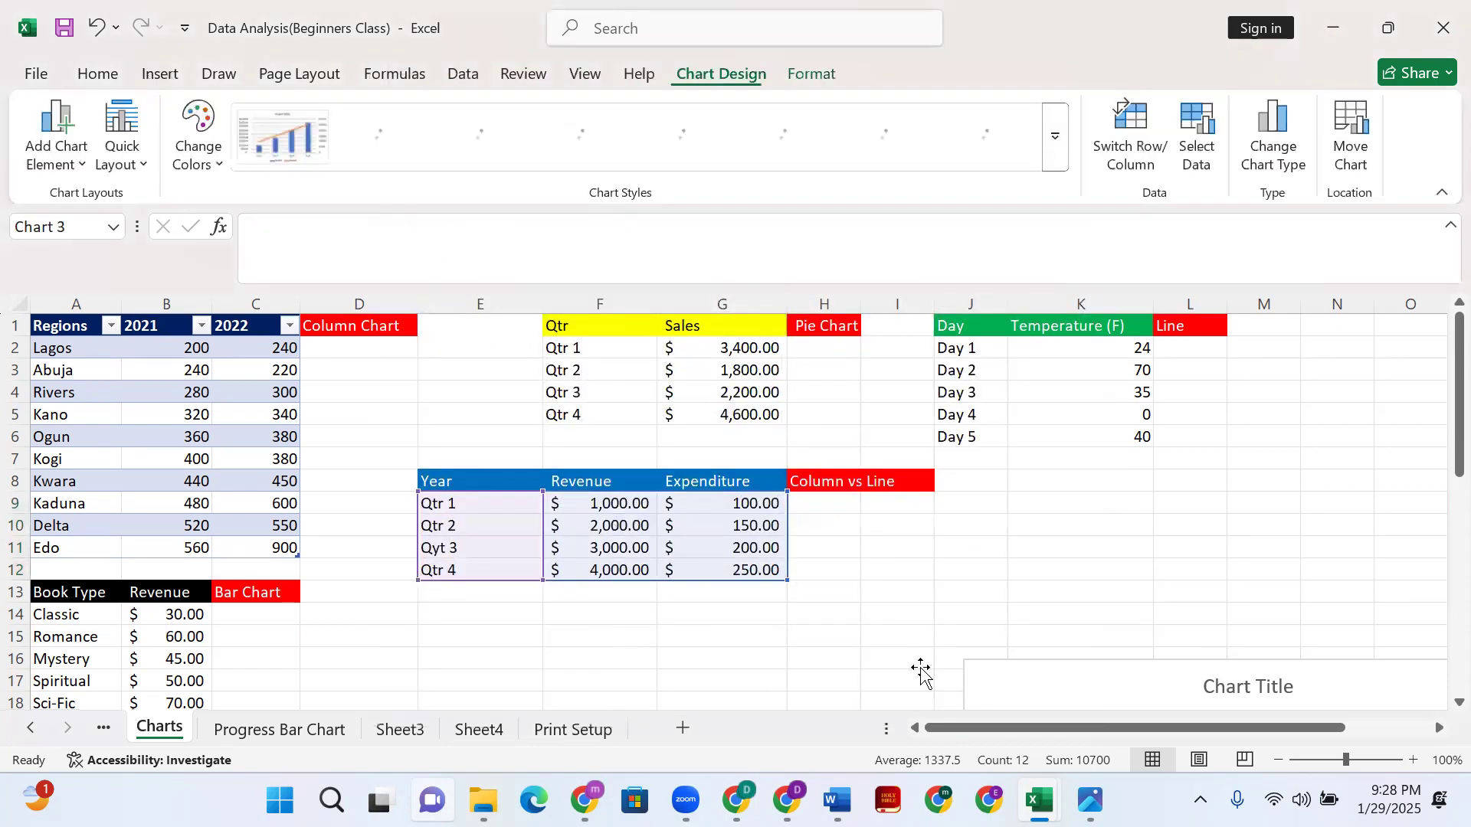
pyautogui.moveTo(844, 391); pyautogui.dragTo(813, 523)
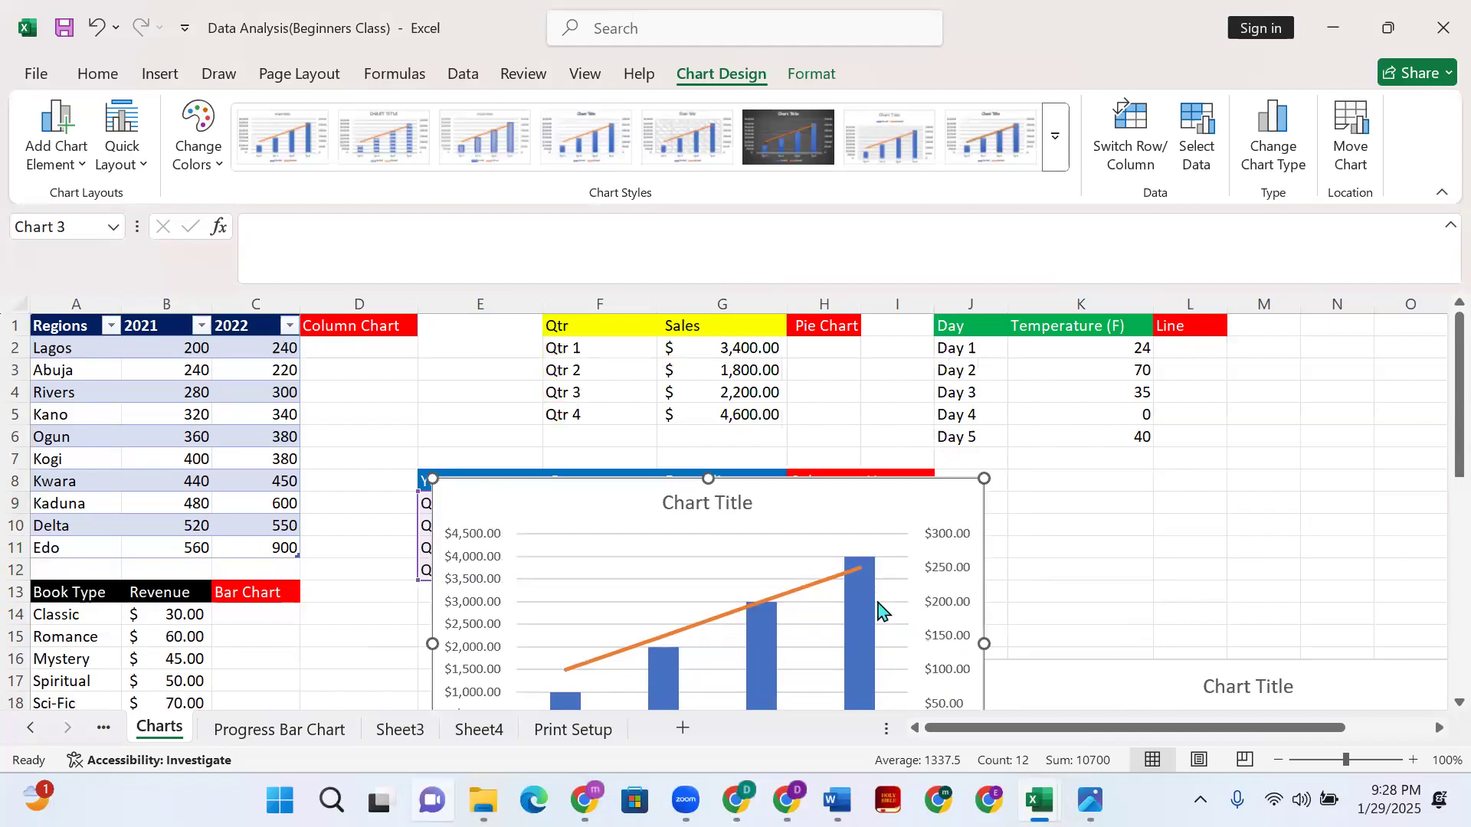
pyautogui.scroll(-2, 873, 575)
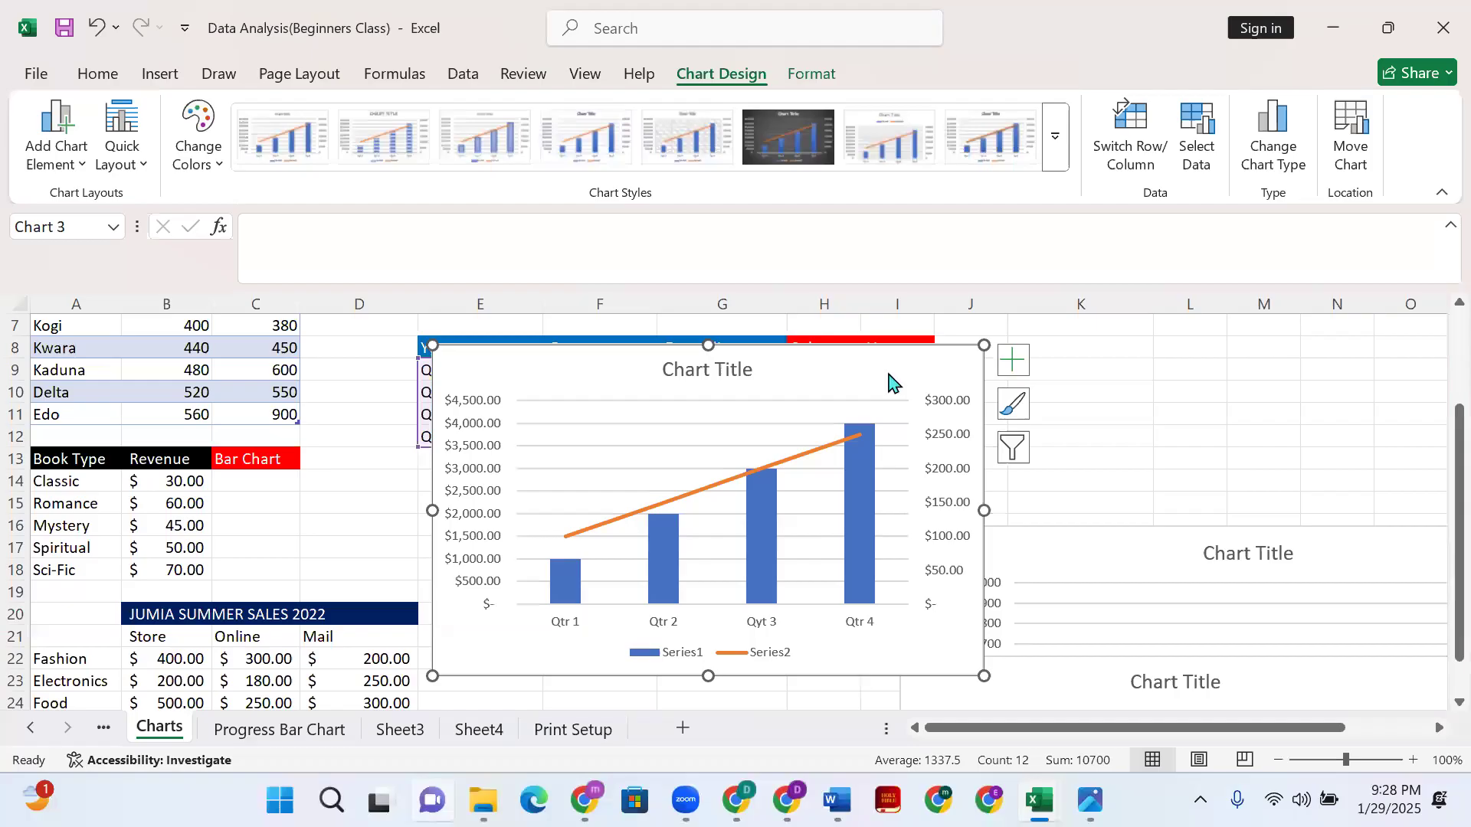
pyautogui.moveTo(889, 381); pyautogui.dragTo(1017, 507)
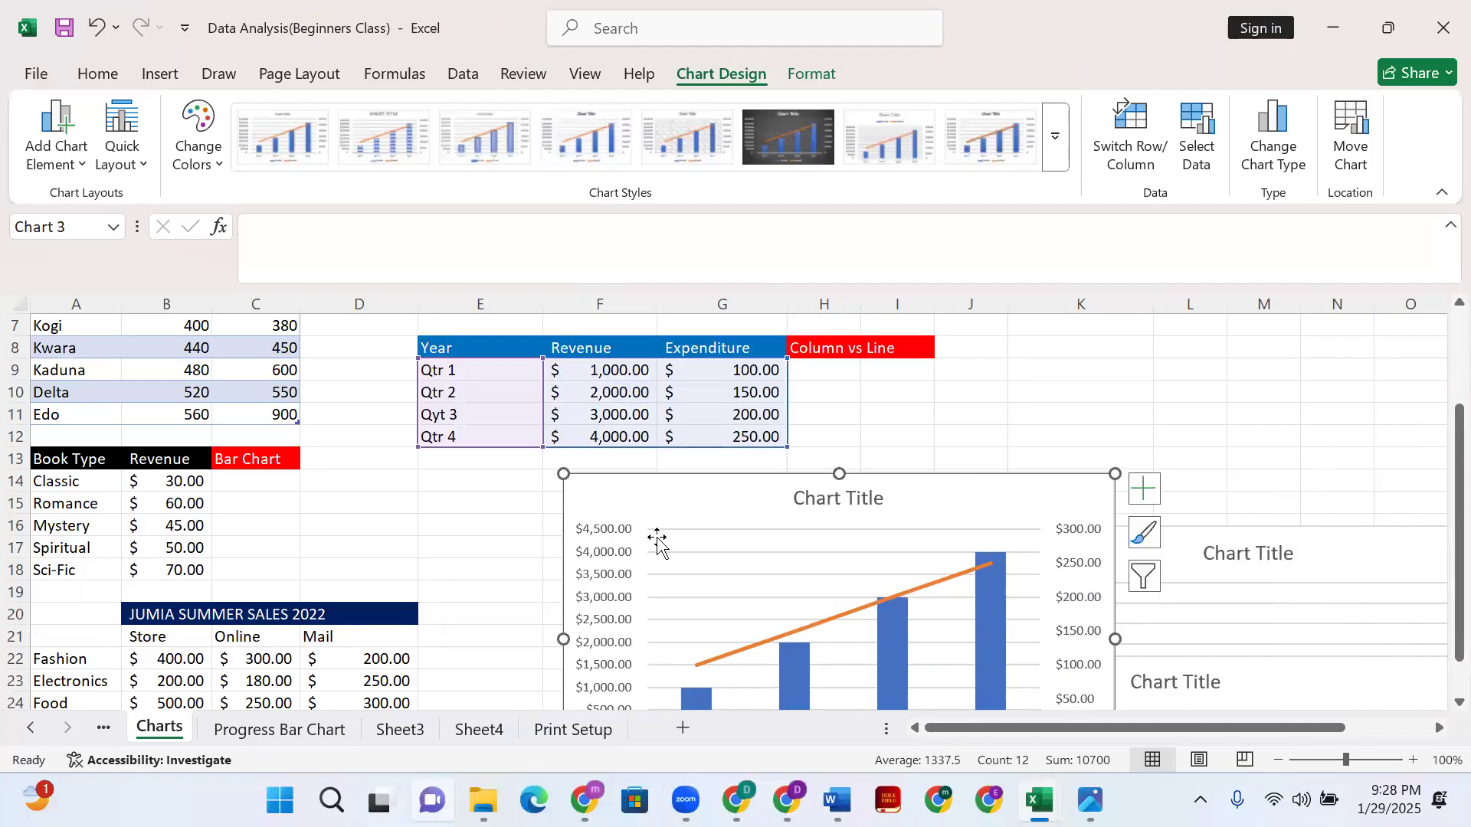
# - Select the range A21:D25 further down the sheet
pyautogui.scroll(-1, 454, 566)
pyautogui.scroll(-2, 454, 565)
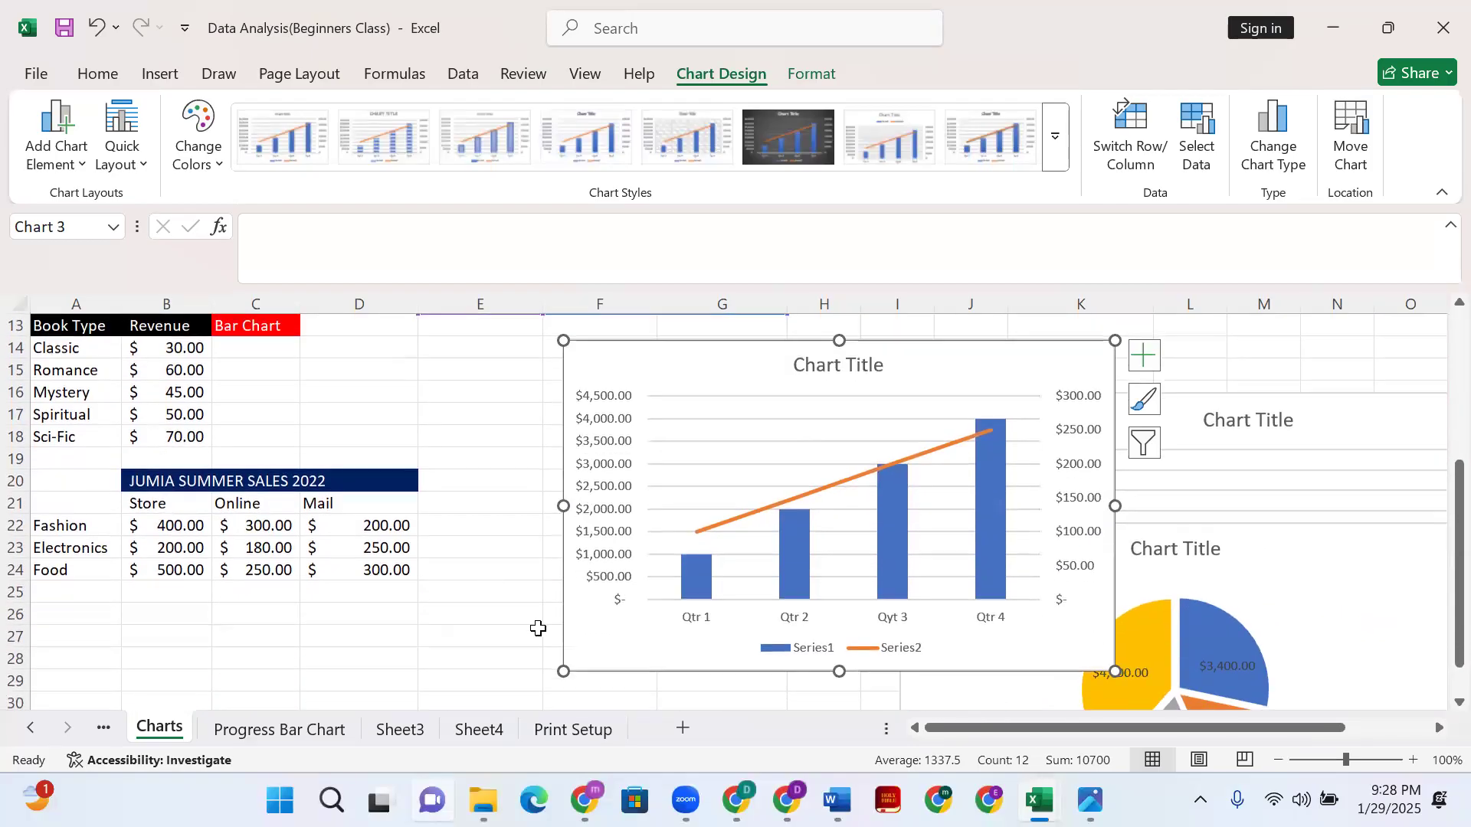
pyautogui.scroll(1, 39, 582)
pyautogui.moveTo(43, 569); pyautogui.dragTo(404, 651)
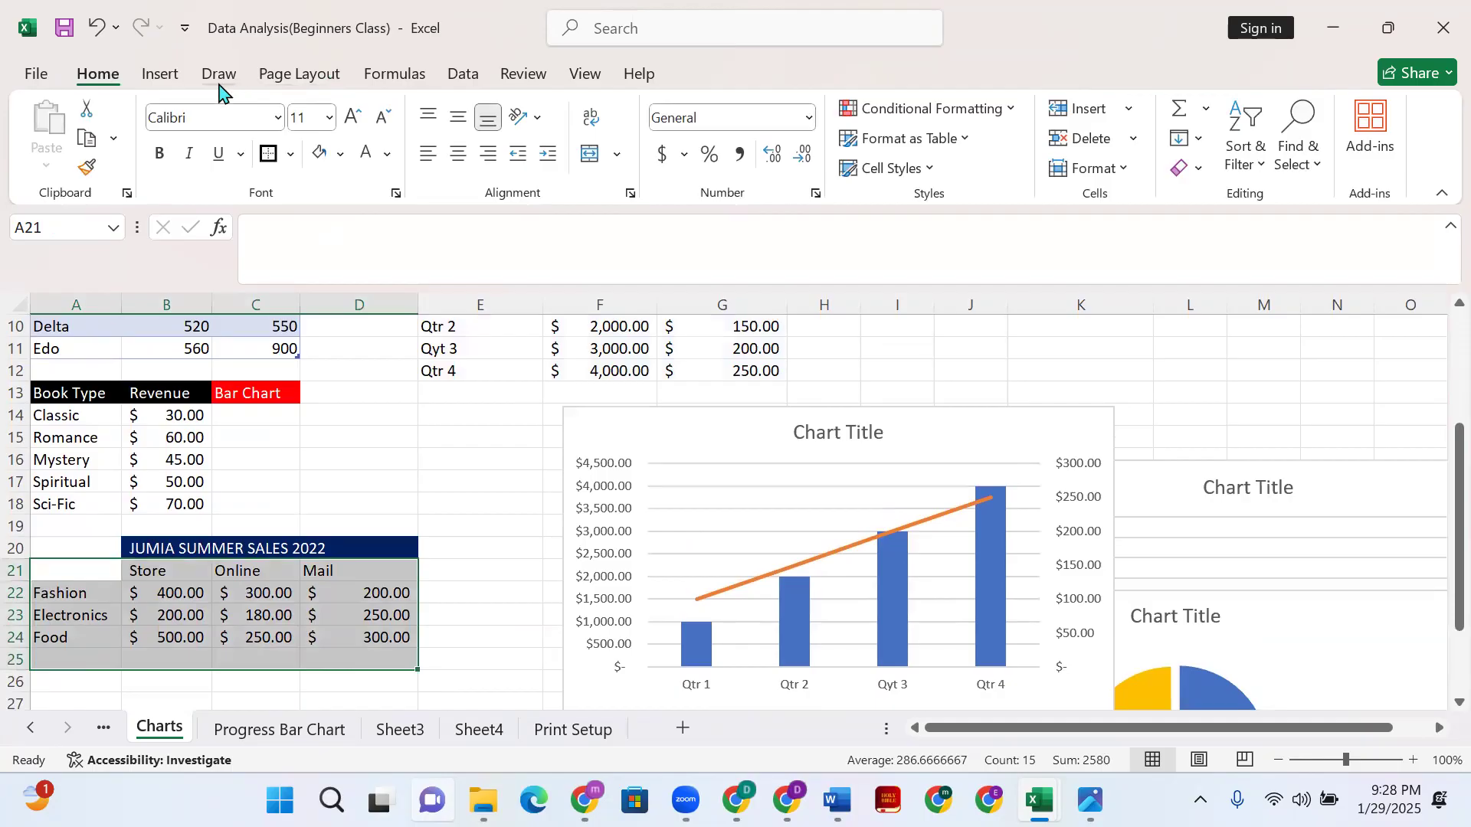
# - Open the Insert Chart dialog's All Charts list and choose the Combo type
pyautogui.hotkey('alt', 'n')
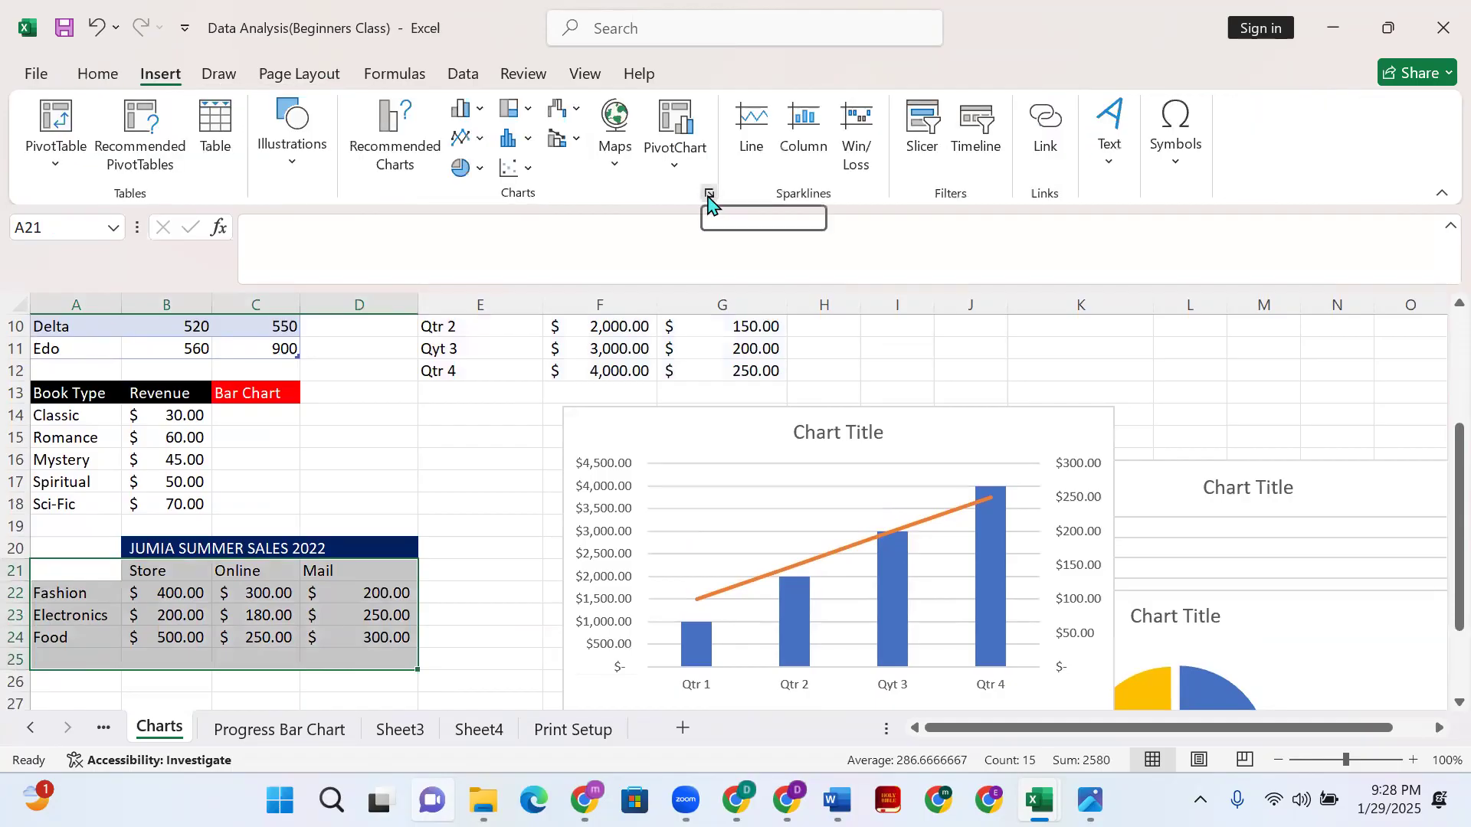
pyautogui.click(714, 196)
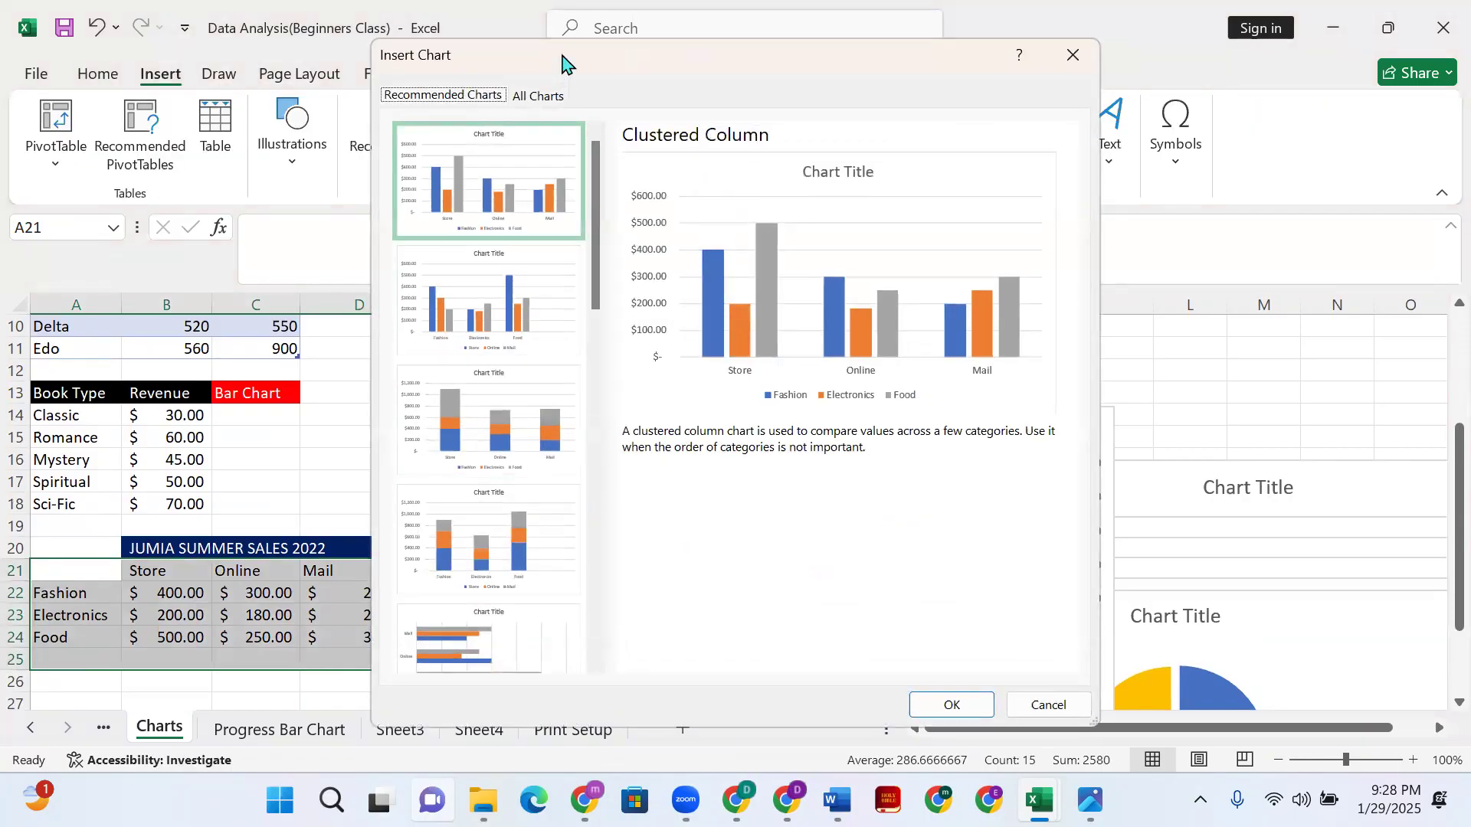
pyautogui.click(546, 95)
pyautogui.click(448, 631)
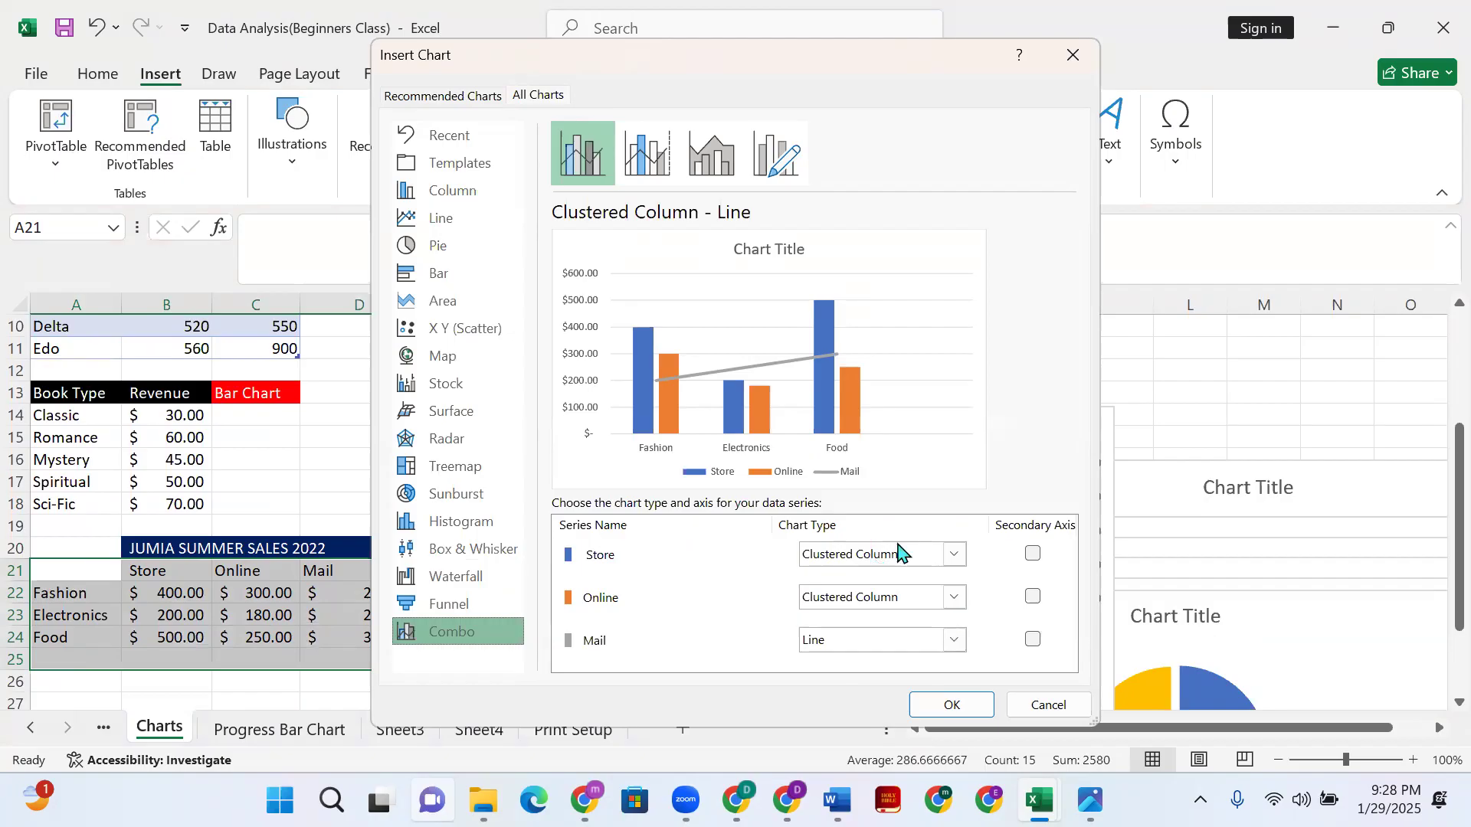
# - Set the Online series to Scatter with Smooth Lines and insert the JUMIA combo chart
pyautogui.click(898, 597)
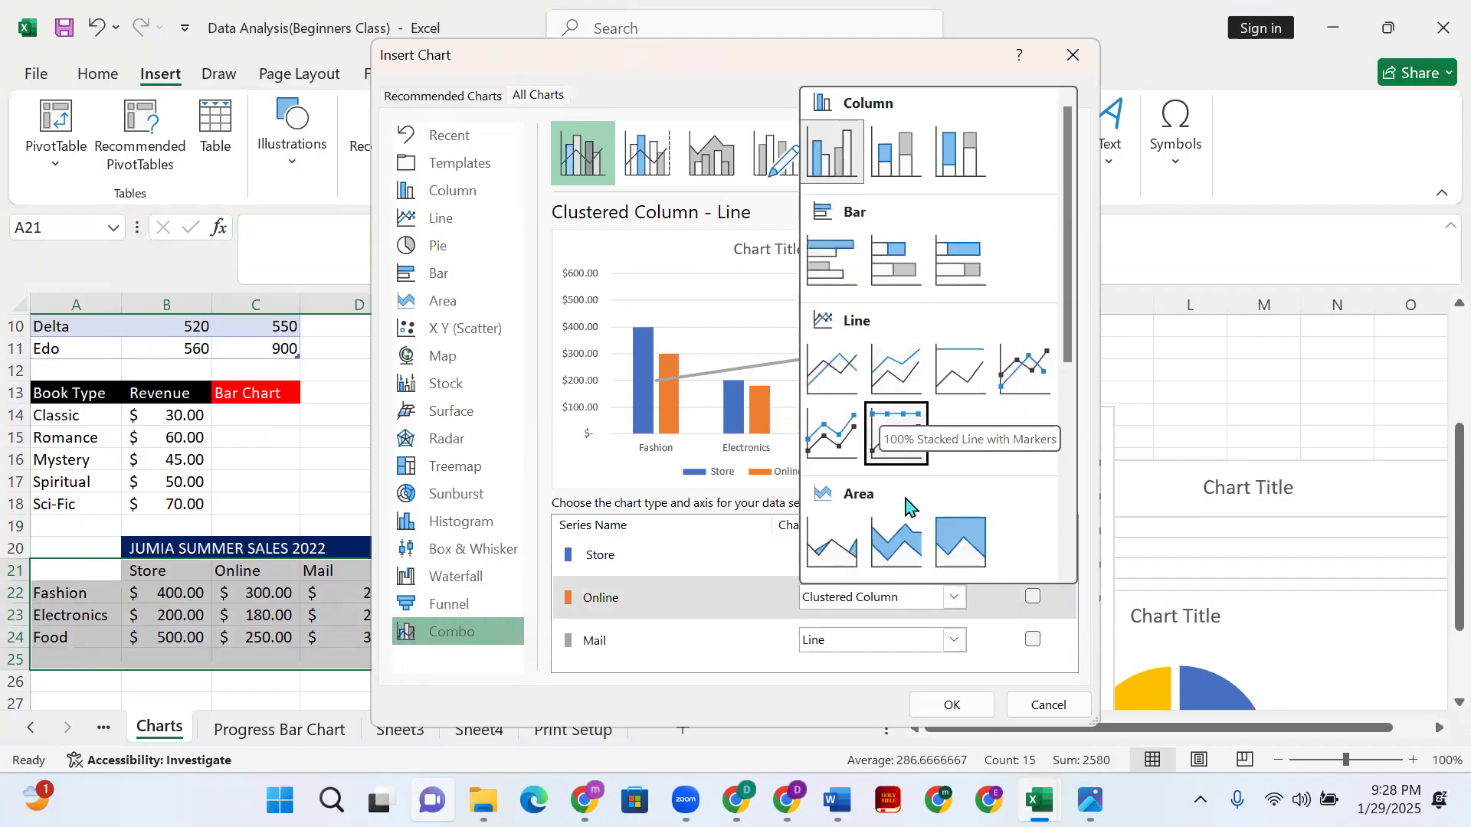
pyautogui.click(891, 265)
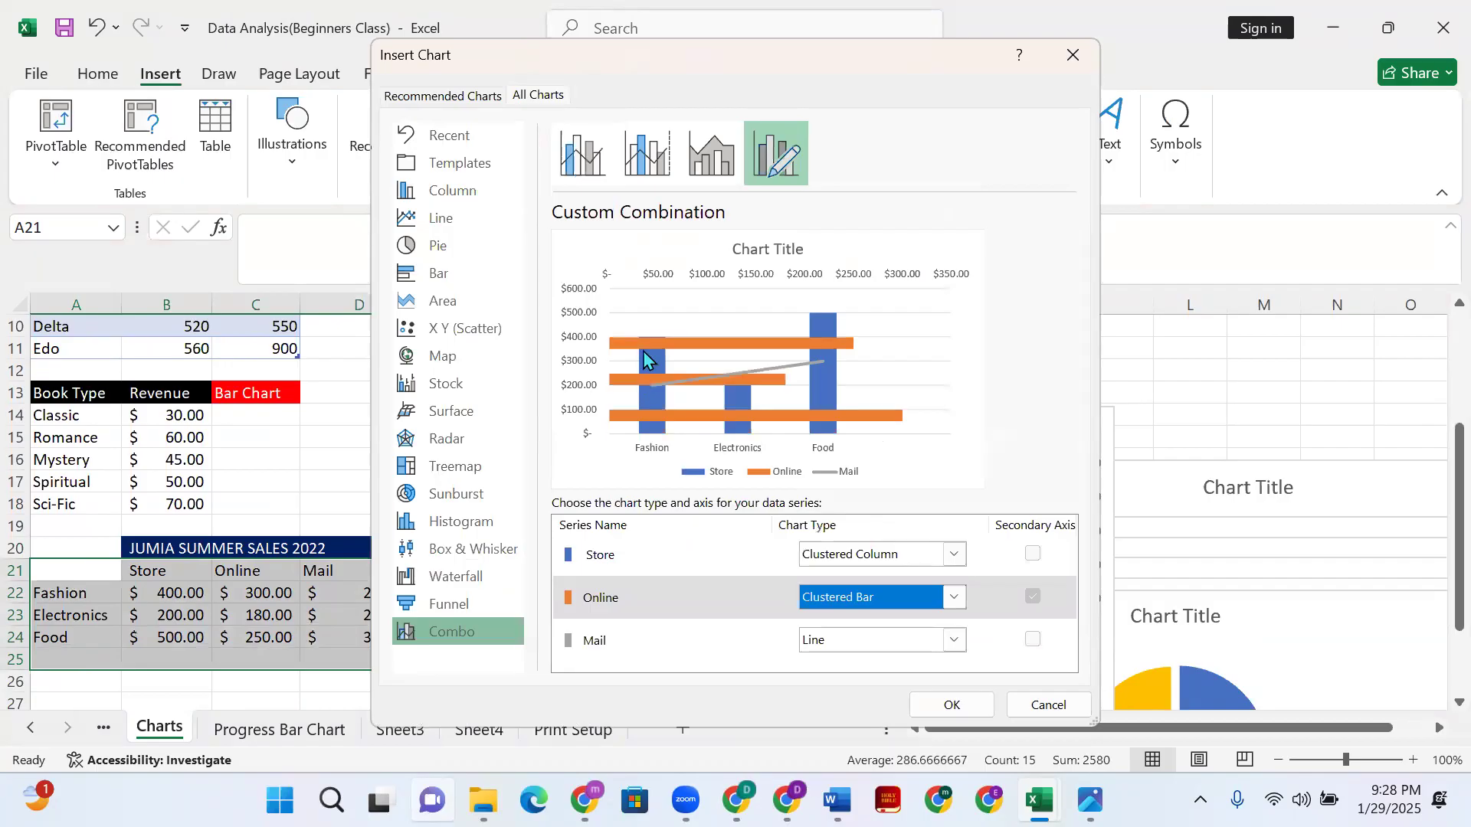
pyautogui.click(954, 598)
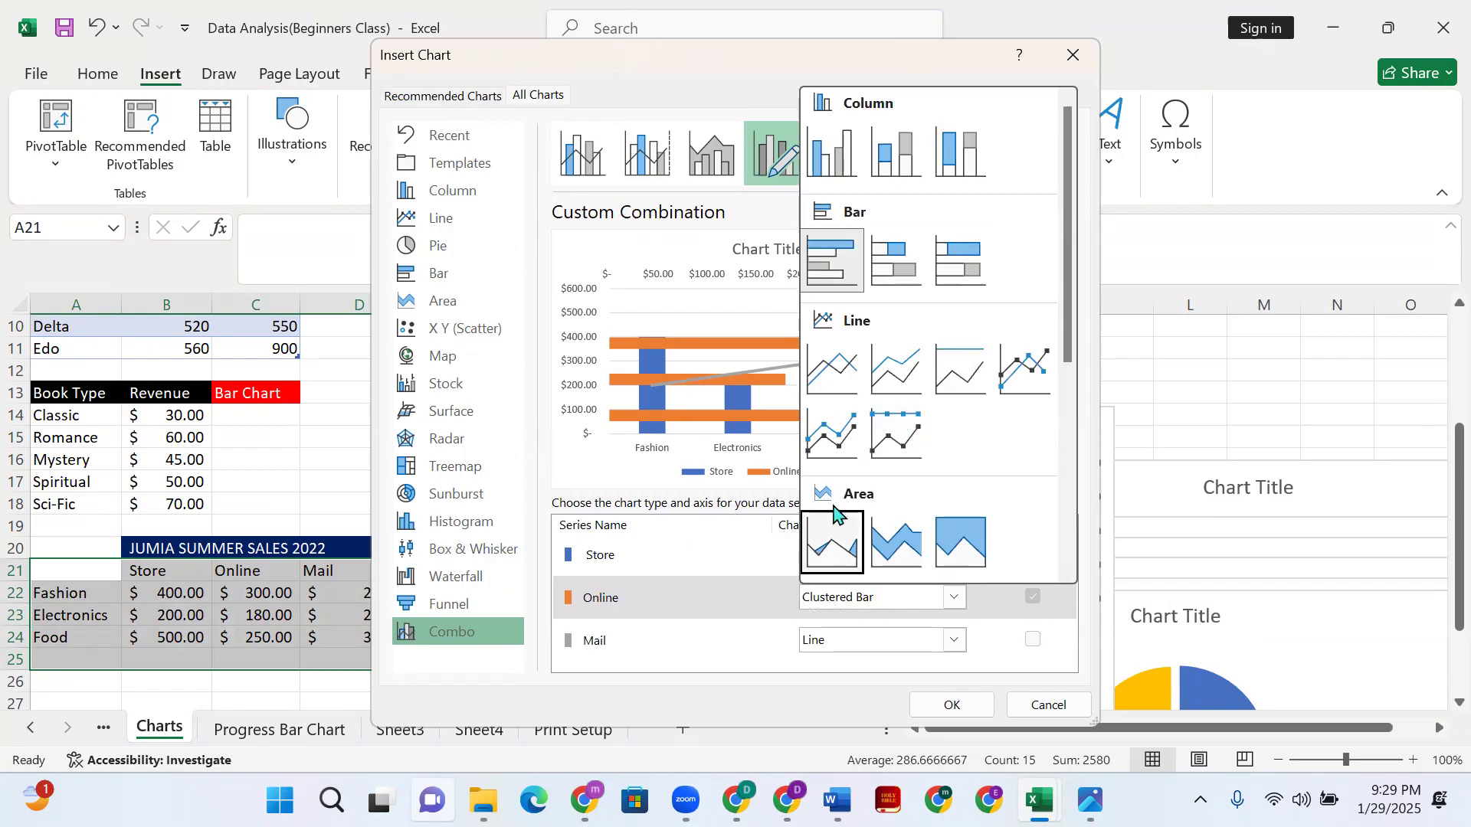
pyautogui.scroll(-2, 835, 509)
pyautogui.click(835, 356)
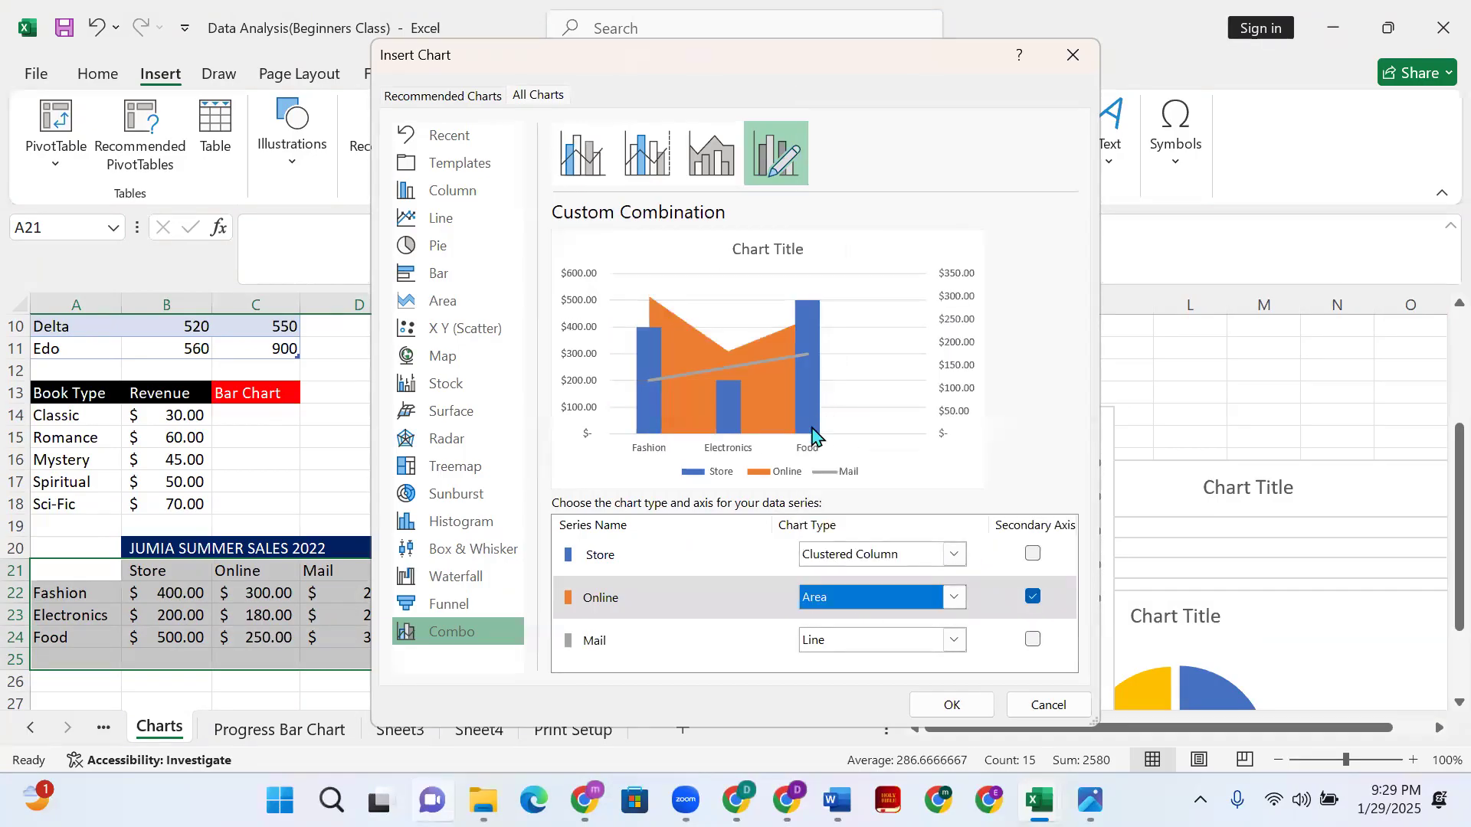
pyautogui.click(955, 594)
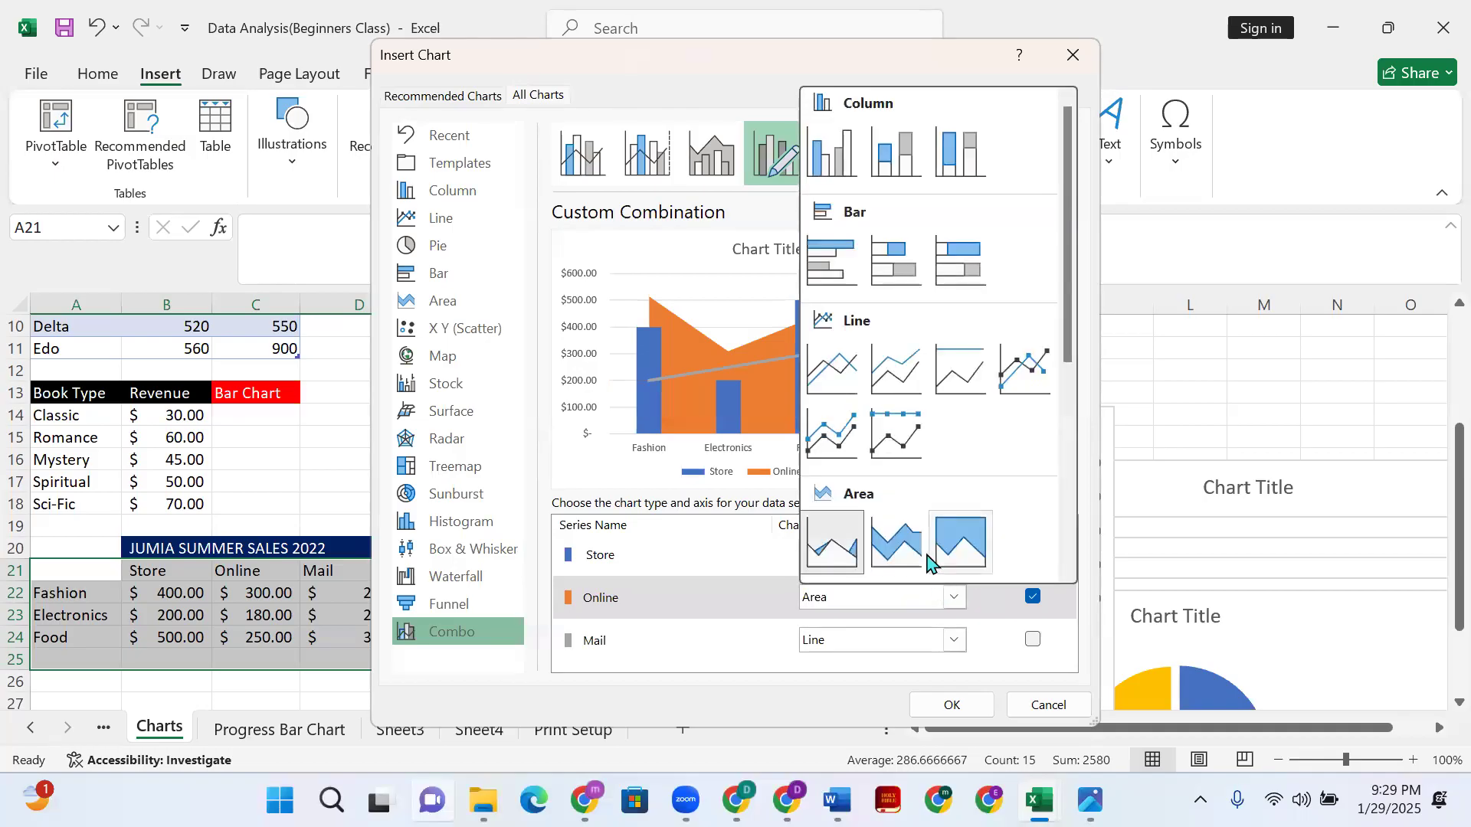
pyautogui.scroll(-3, 931, 559)
pyautogui.click(823, 545)
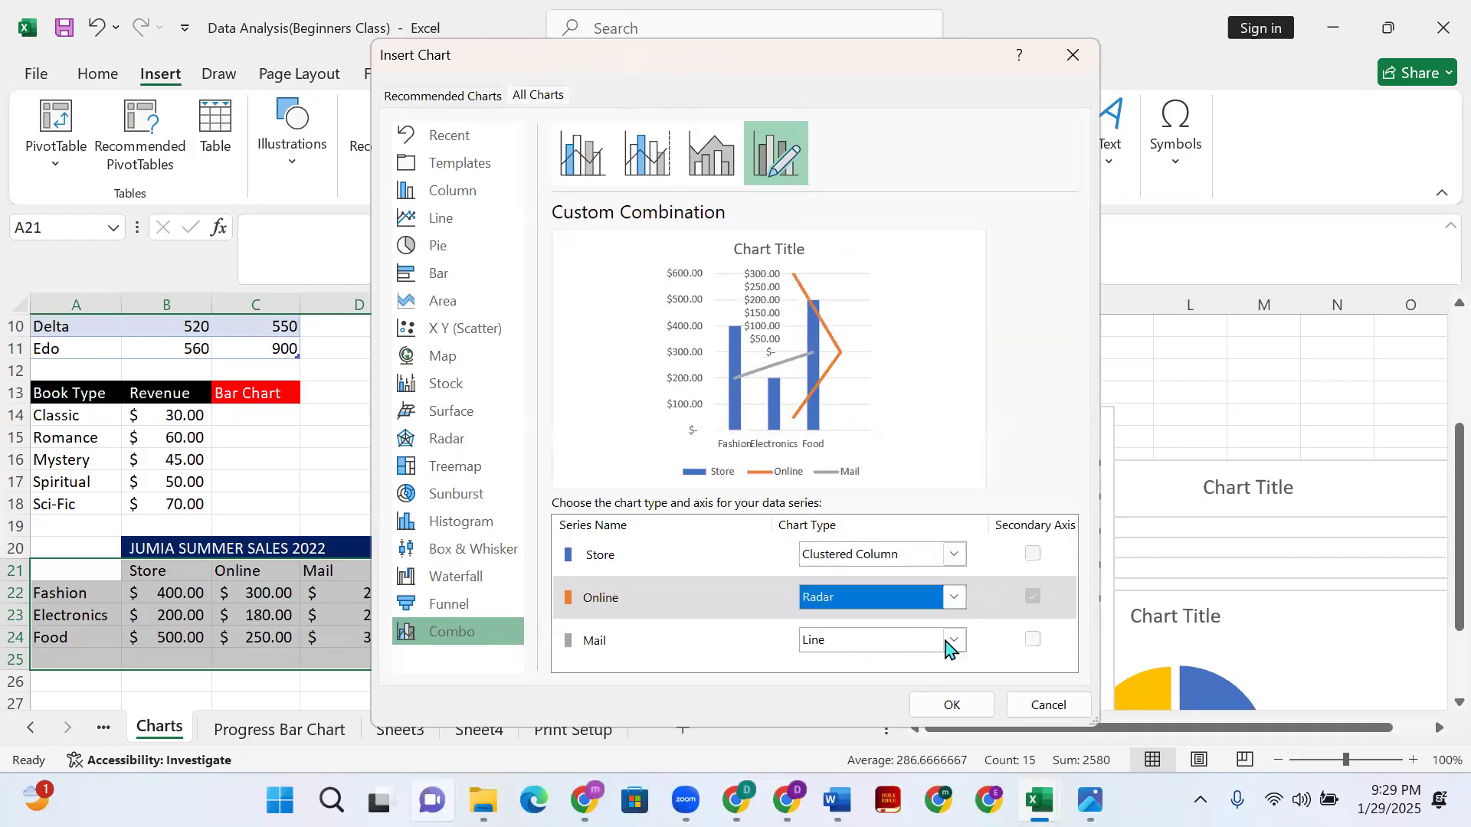
pyautogui.click(955, 598)
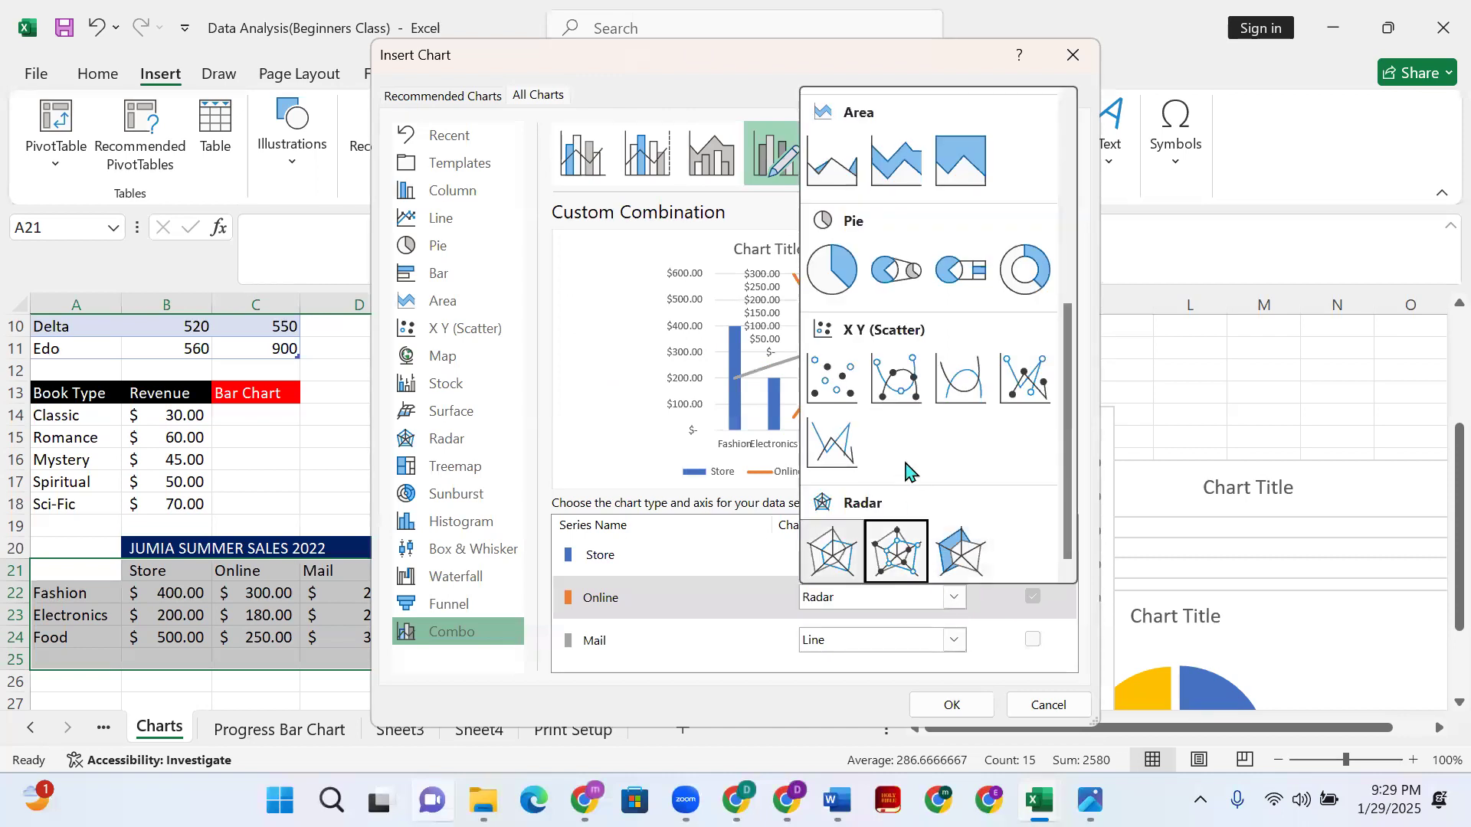
pyautogui.click(962, 381)
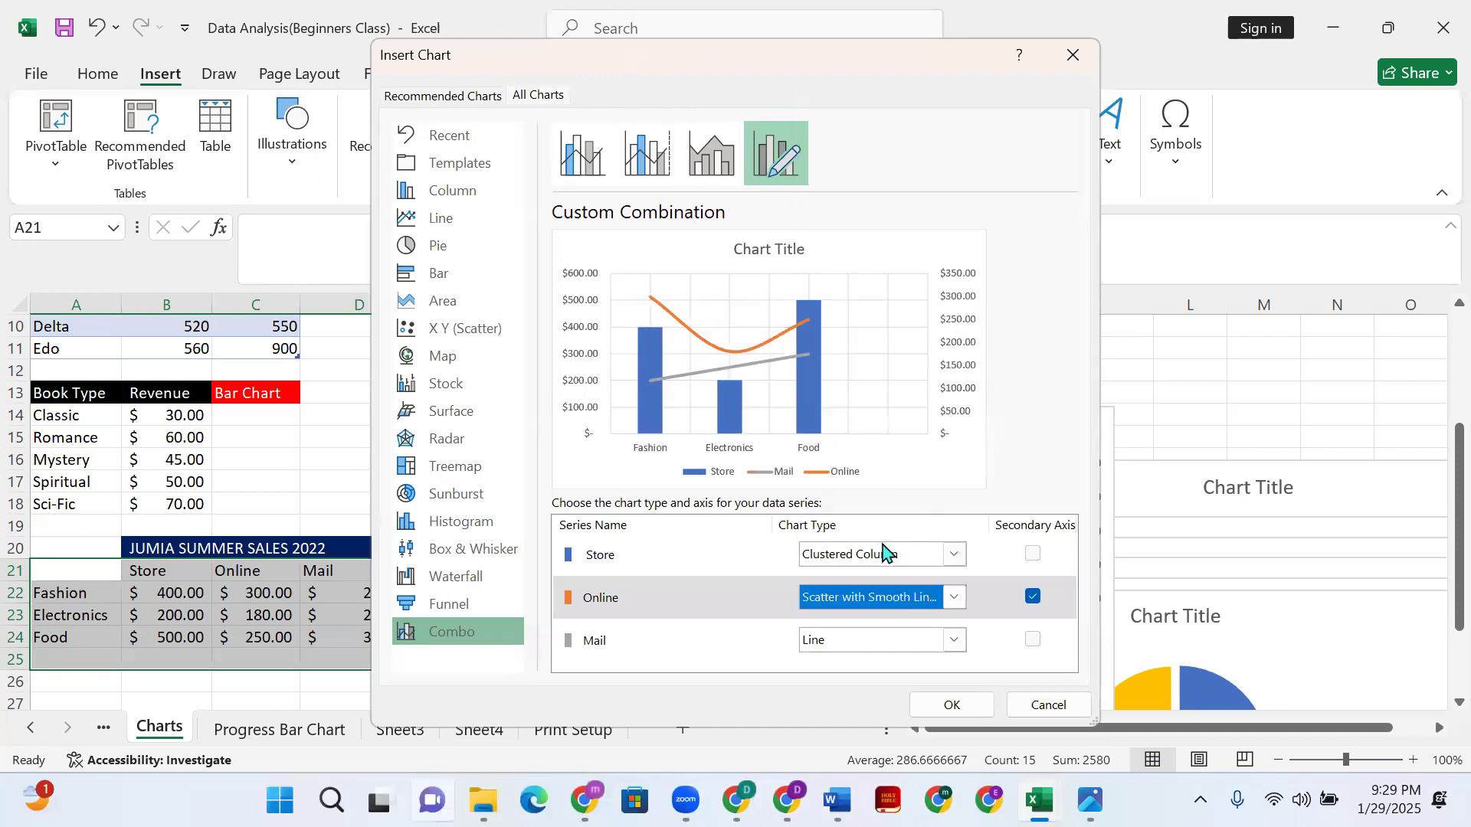
pyautogui.click(953, 703)
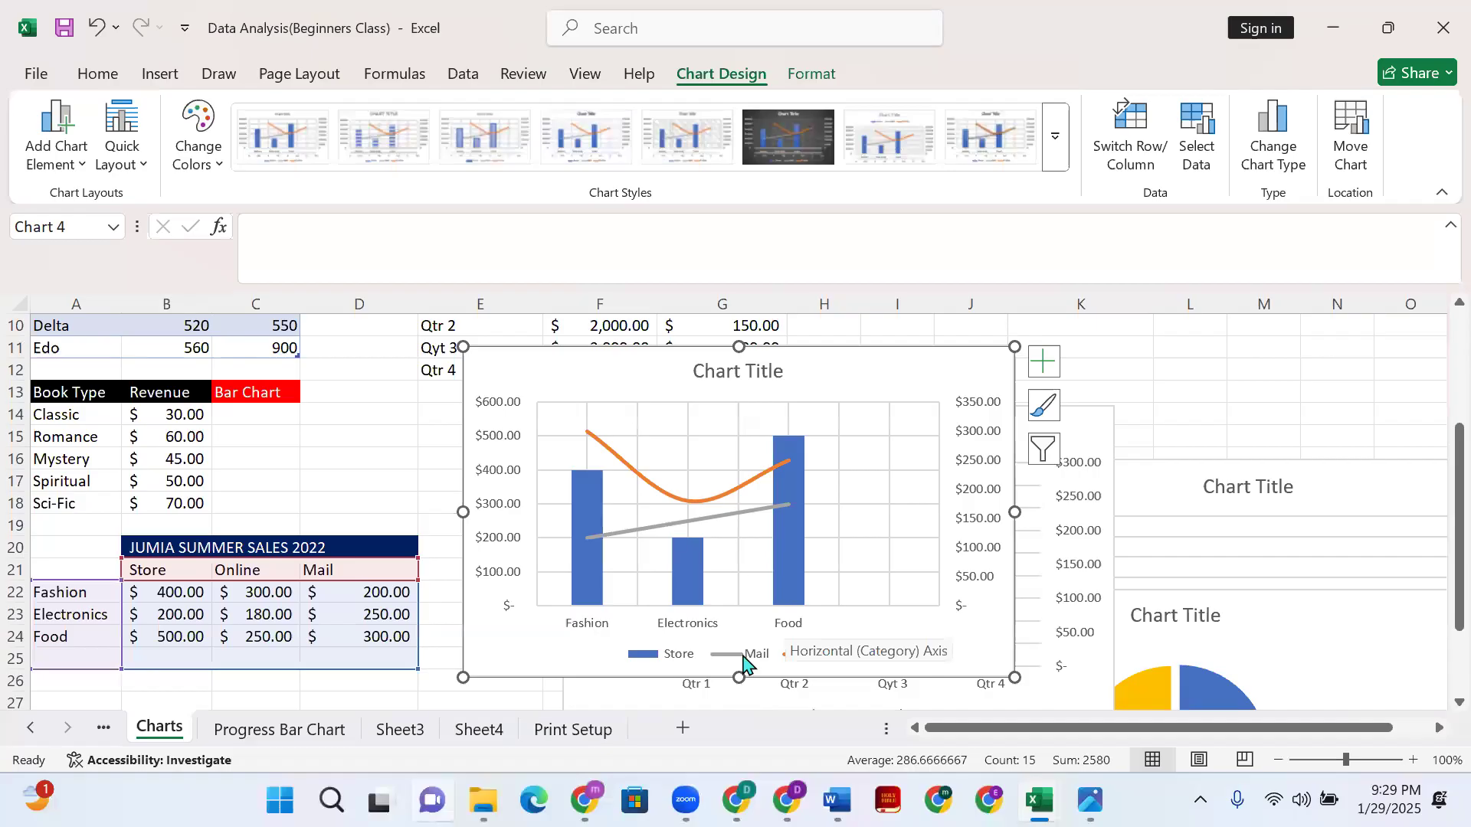
# - Check the Mail line, legend and Store columns, then move the chart right beside the sales table
pyautogui.click(626, 541)
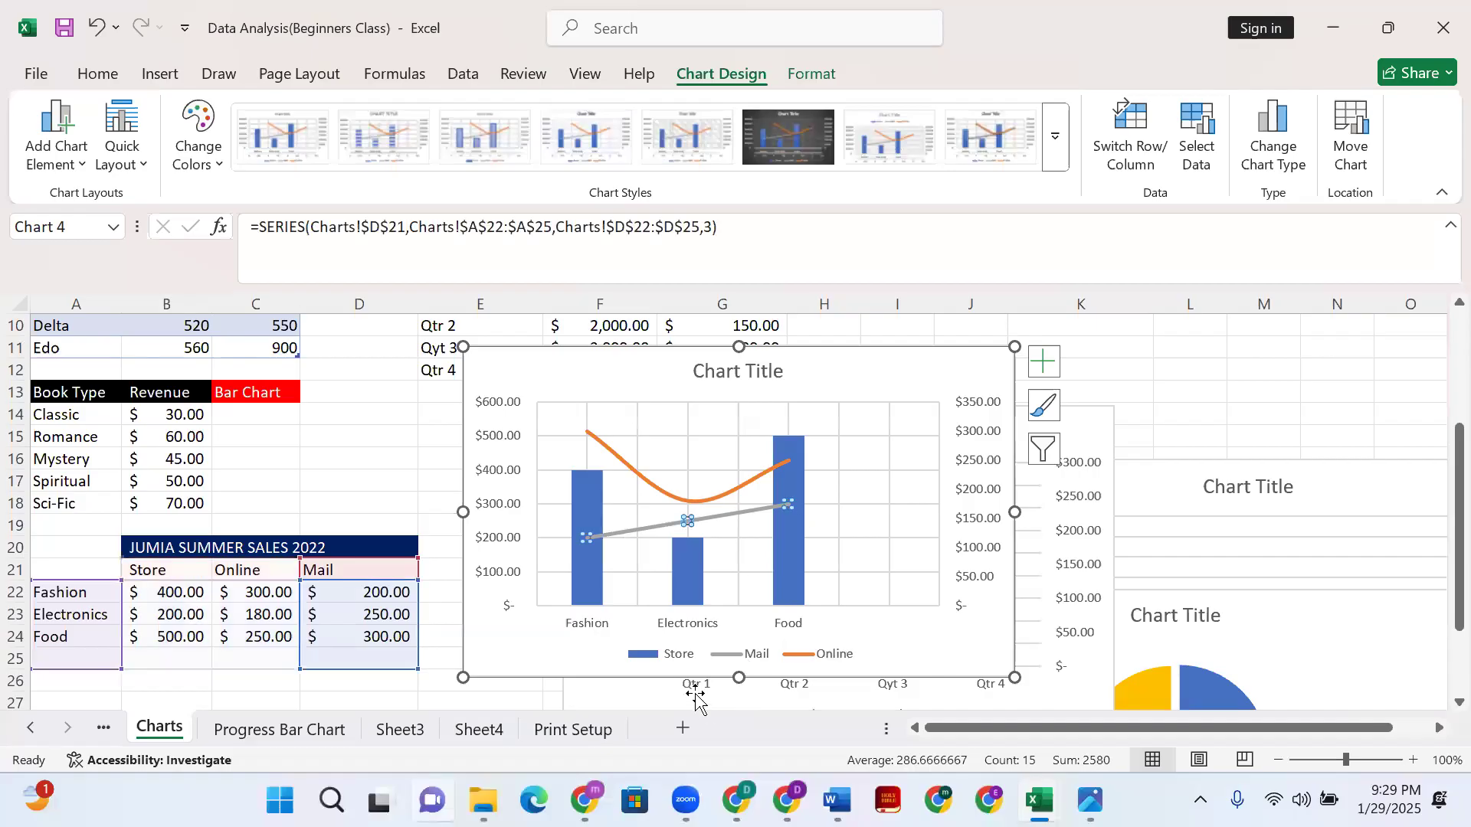
pyautogui.click(667, 655)
pyautogui.click(589, 573)
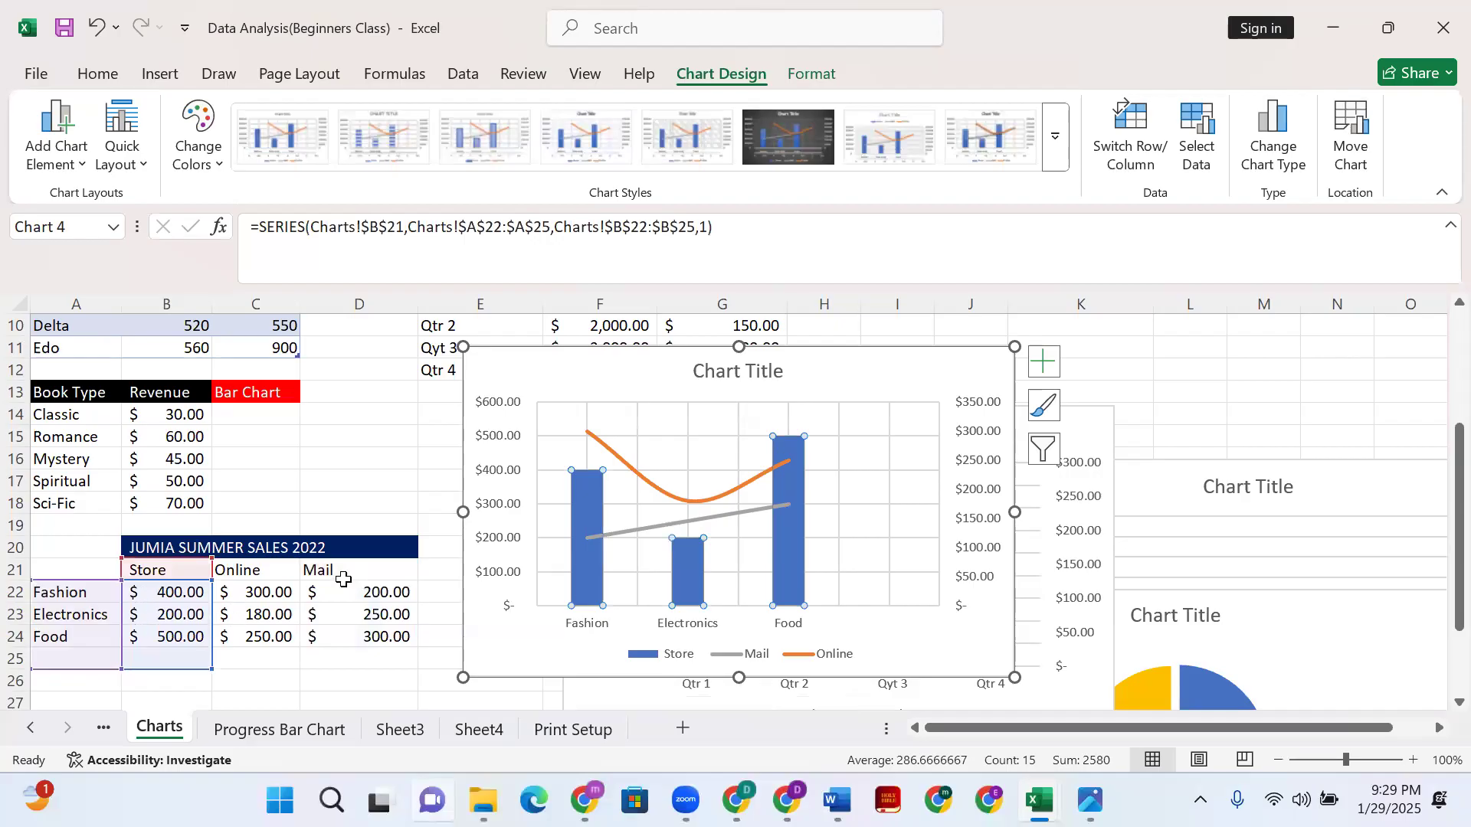
pyautogui.moveTo(831, 371); pyautogui.dragTo(1022, 448)
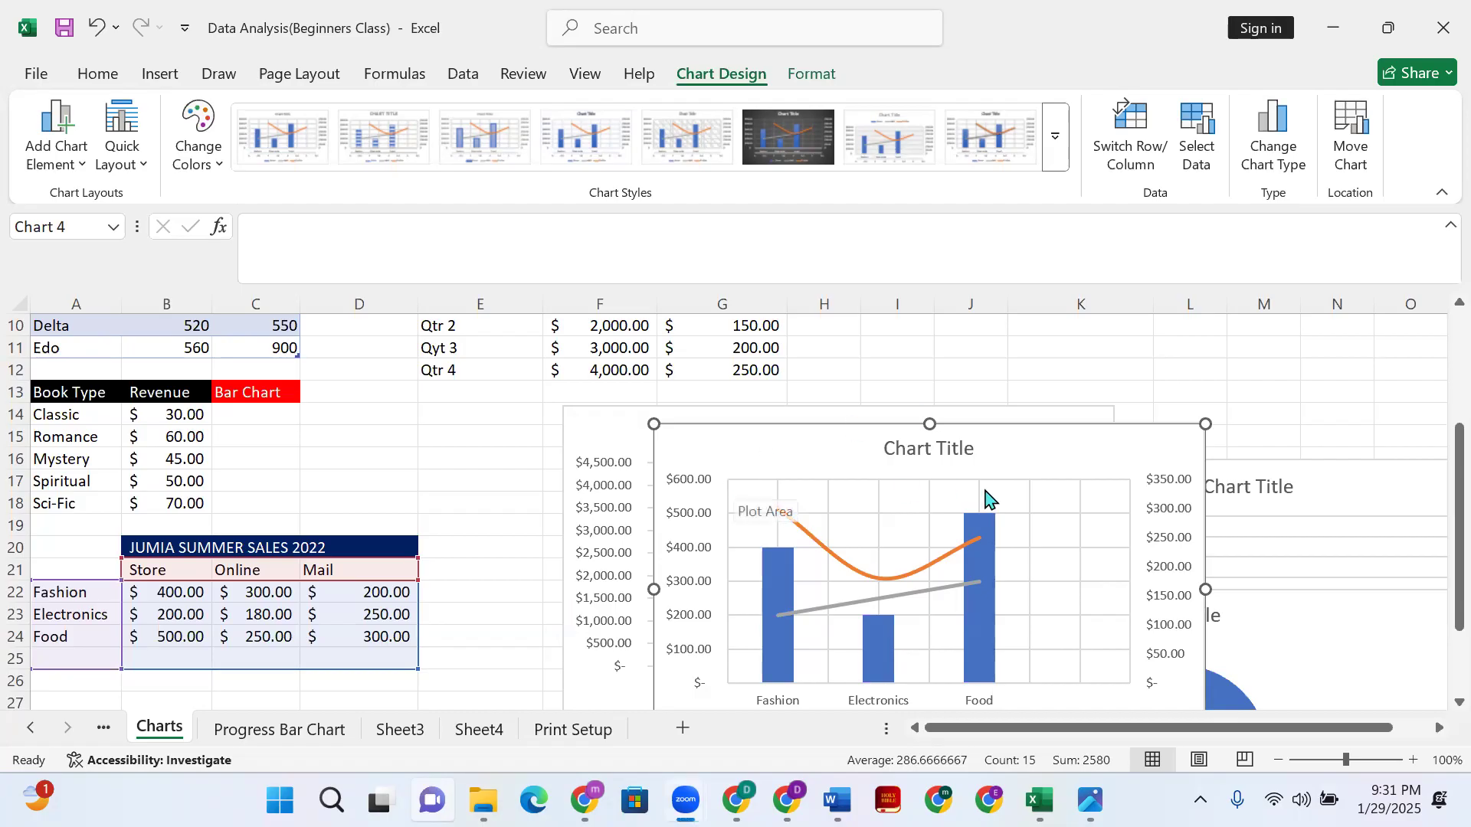
# - Scroll back up to the JUMIA combo chart
pyautogui.scroll(1, 1027, 476)
# - Delete the JUMIA combo, revenue/expenditure combo, temperature line and quarterly pie charts
pyautogui.press('Delete')
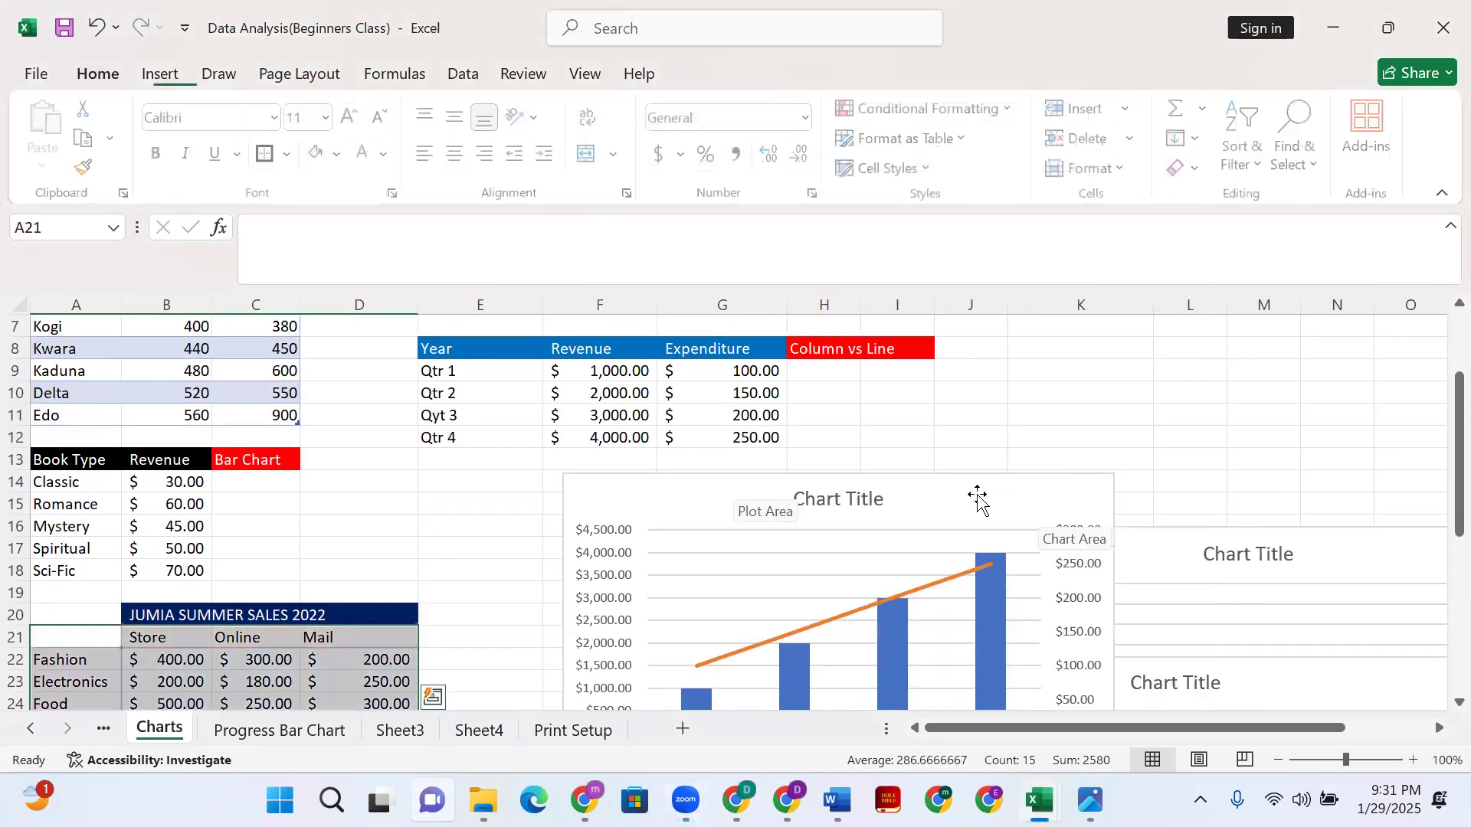
pyautogui.click(975, 498)
pyautogui.press('Delete')
pyautogui.click(1189, 582)
pyautogui.press('Delete')
pyautogui.scroll(-2, 1172, 575)
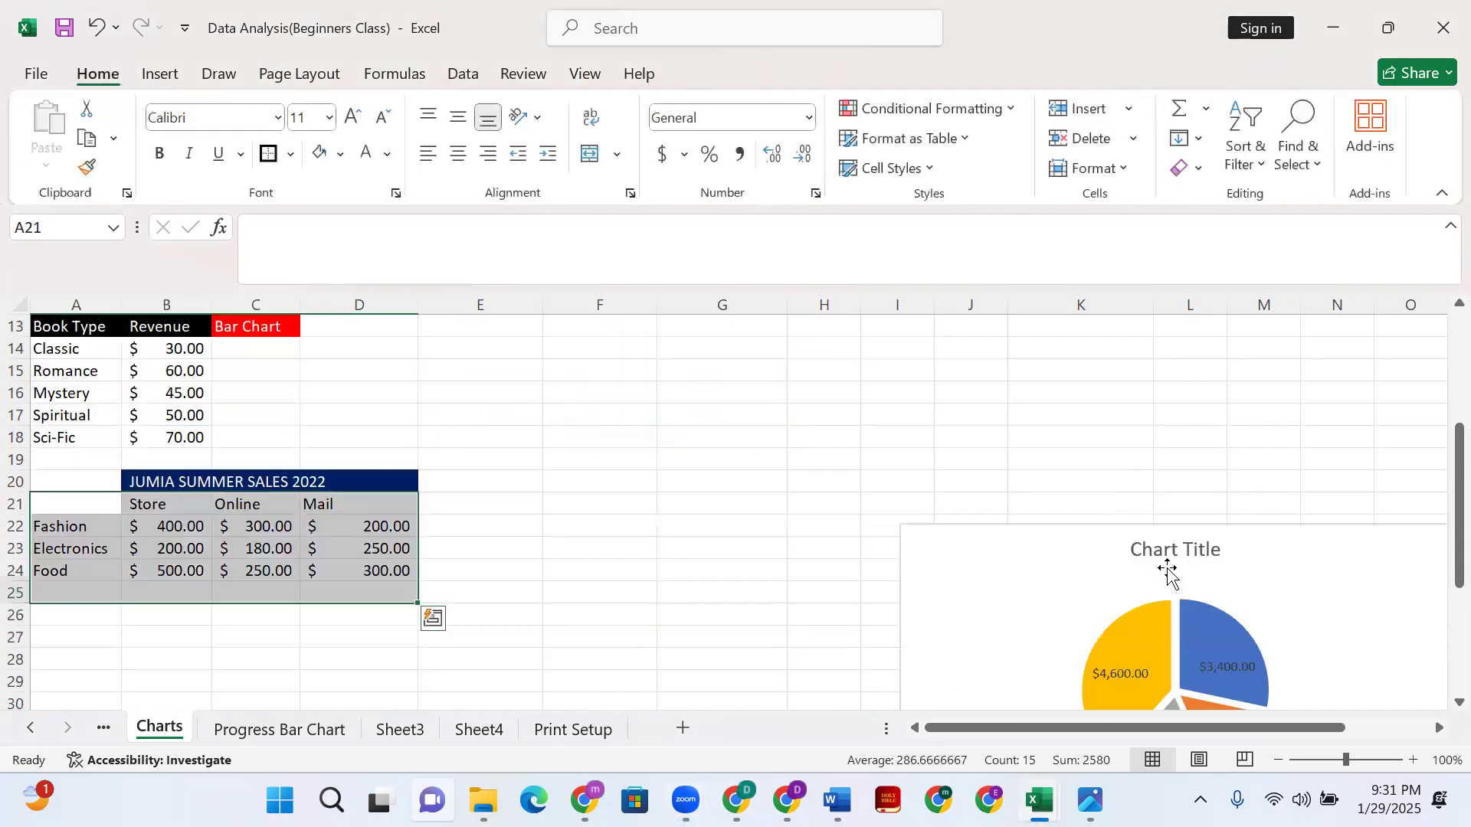
pyautogui.click(1180, 556)
pyautogui.press('Delete')
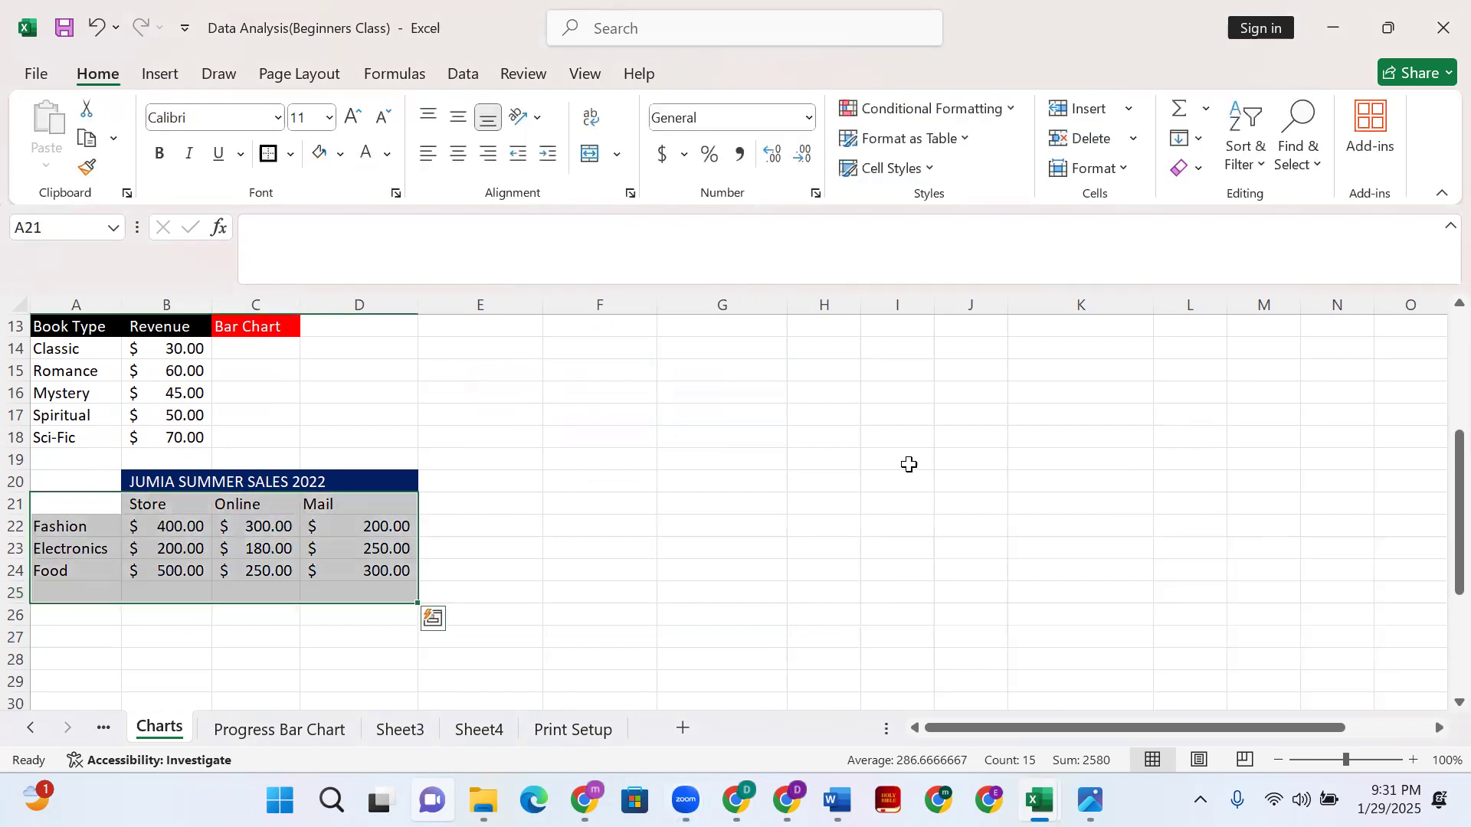
pyautogui.scroll(2, 652, 506)
pyautogui.scroll(2, 608, 547)
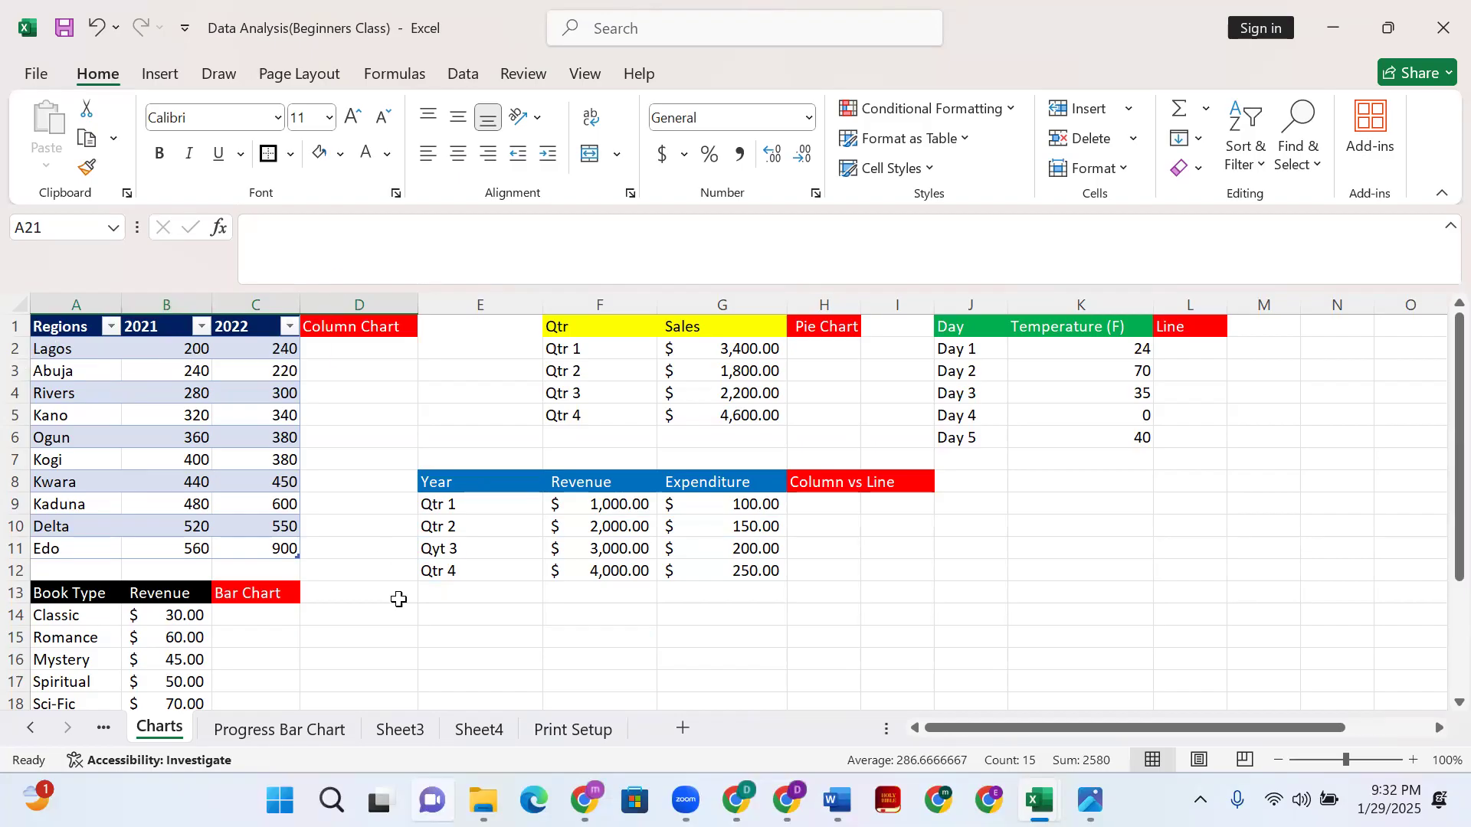
# - Select the Regions table range A2:C11 with the Insert tab showing
pyautogui.click(31, 348)
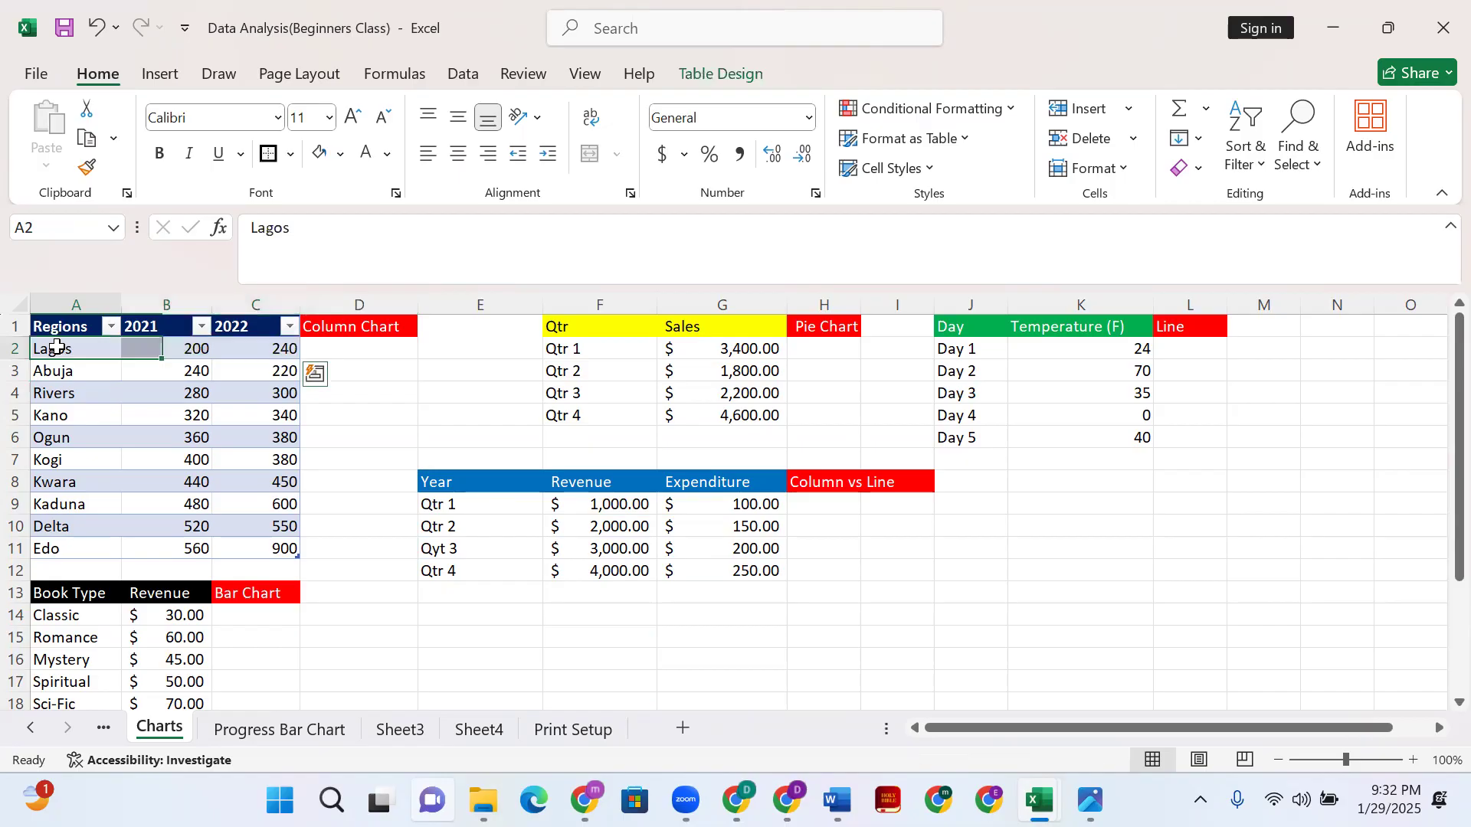
pyautogui.keyDown('shift'); pyautogui.click(255, 545); pyautogui.keyUp('shift')
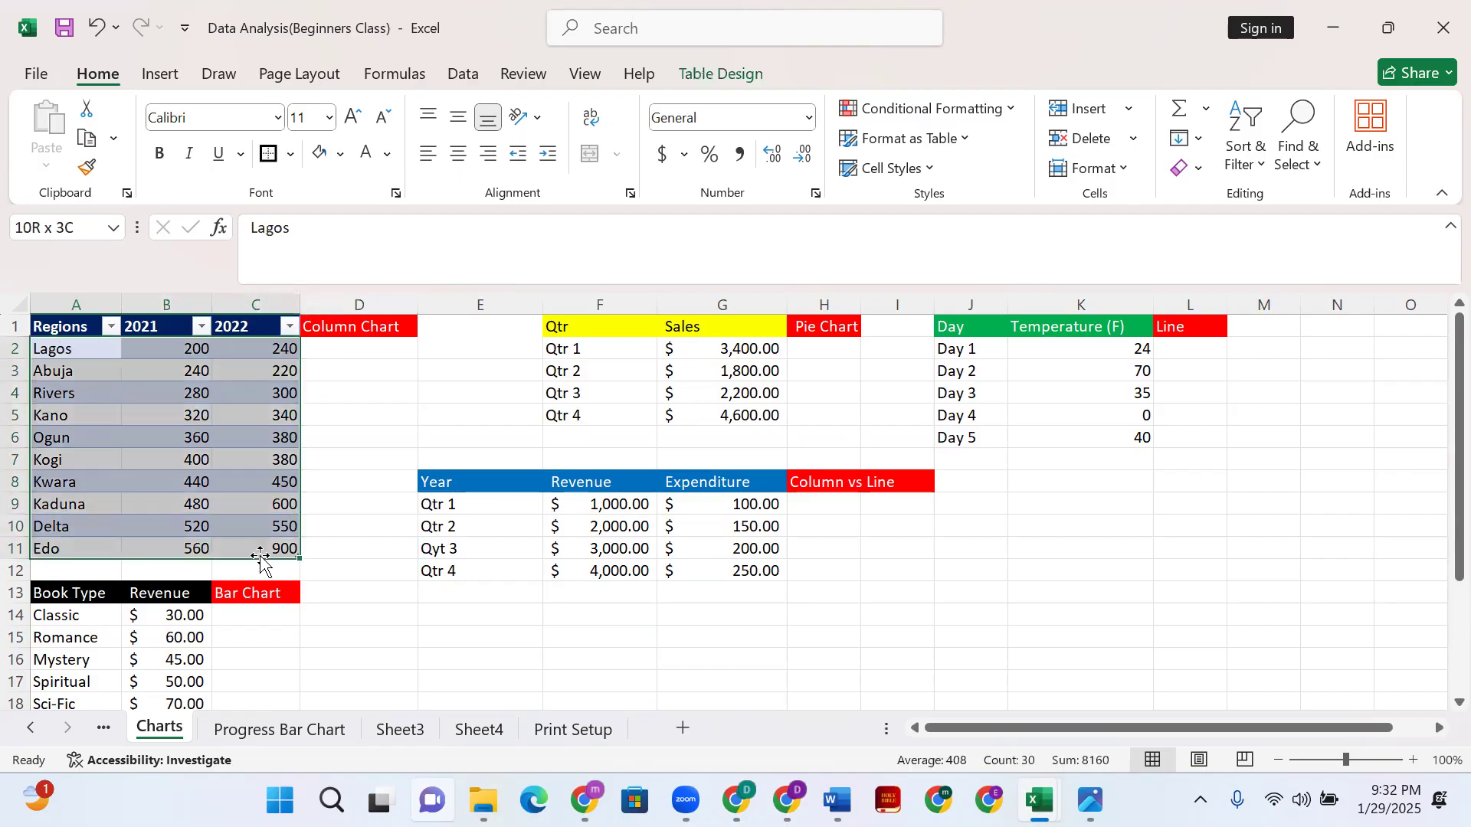
pyautogui.click(161, 74)
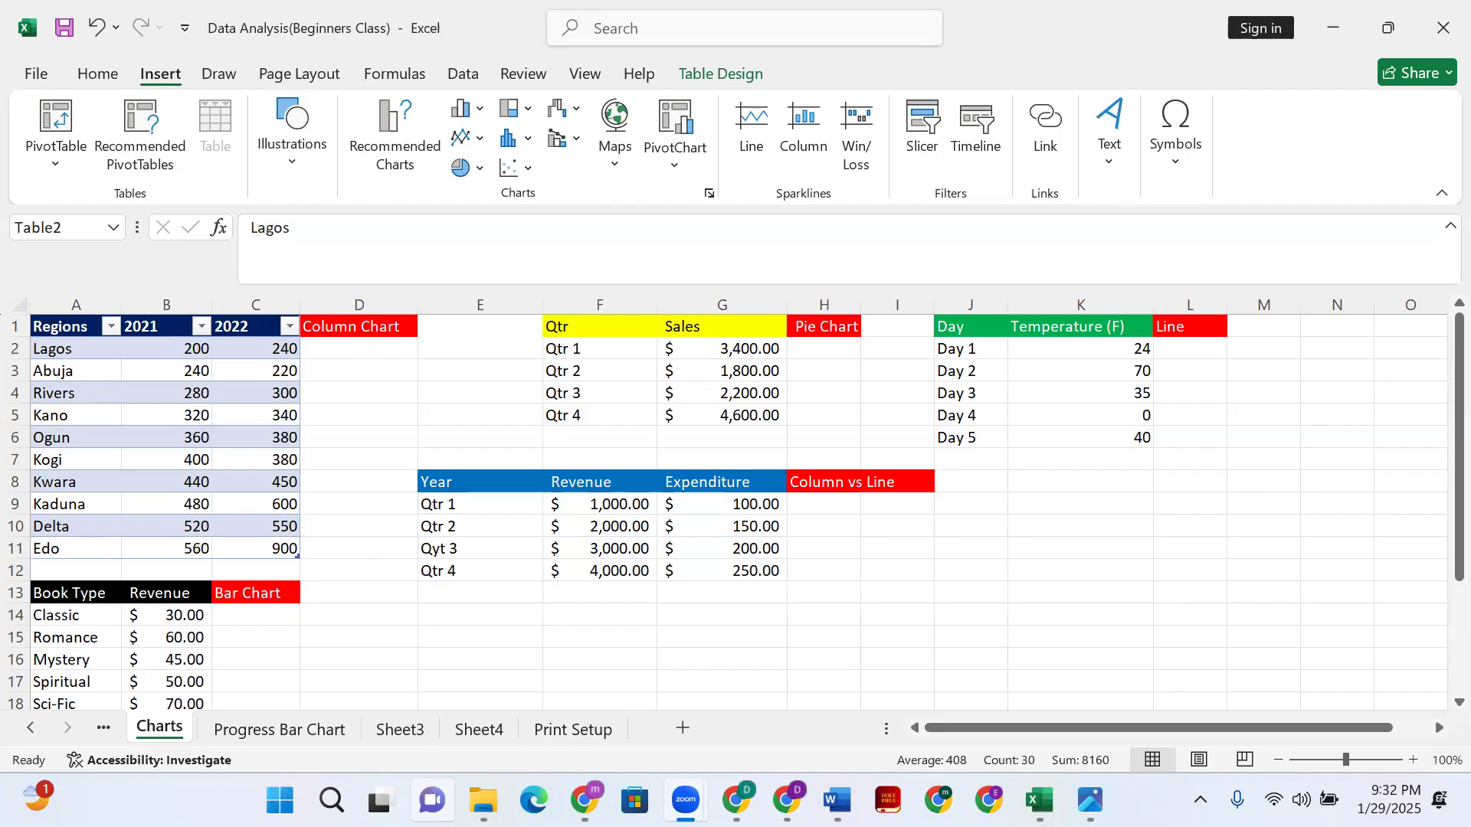
pyautogui.click(79, 345)
pyautogui.keyDown('ctrl'); pyautogui.click(271, 553); pyautogui.keyUp('ctrl')
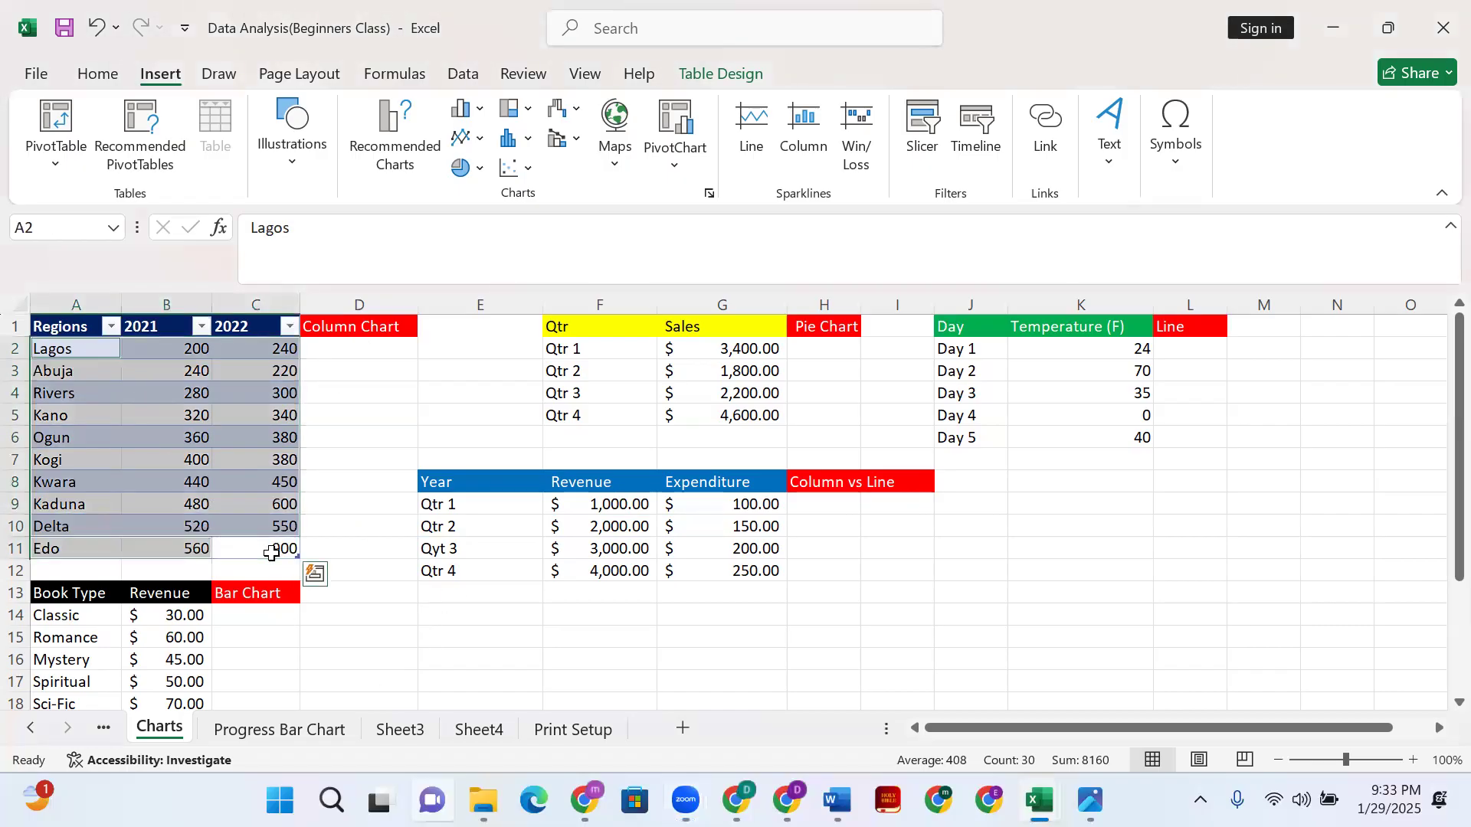
pyautogui.click(81, 348)
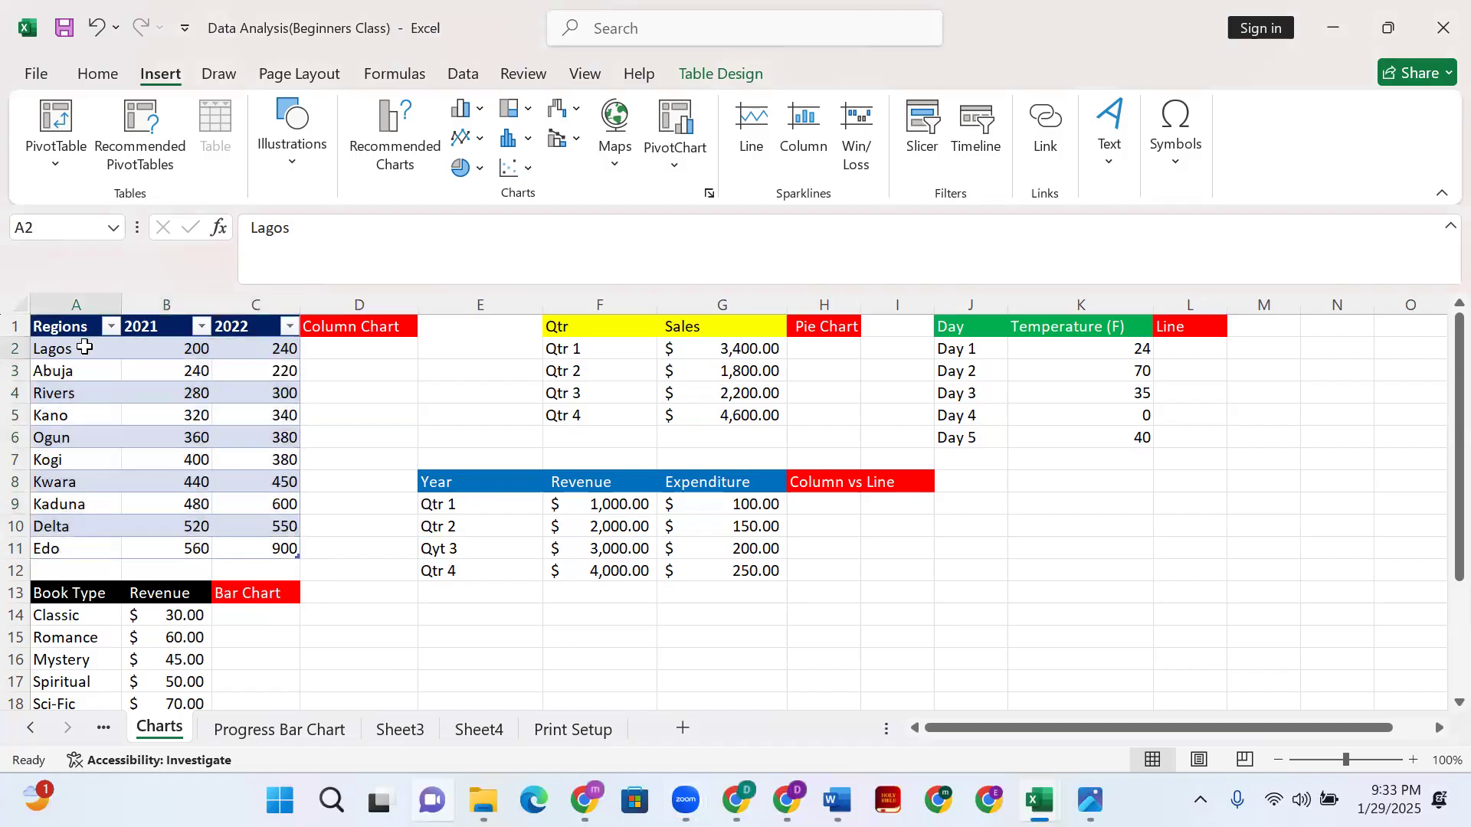
pyautogui.keyDown('shift'); pyautogui.click(270, 550); pyautogui.keyUp('shift')
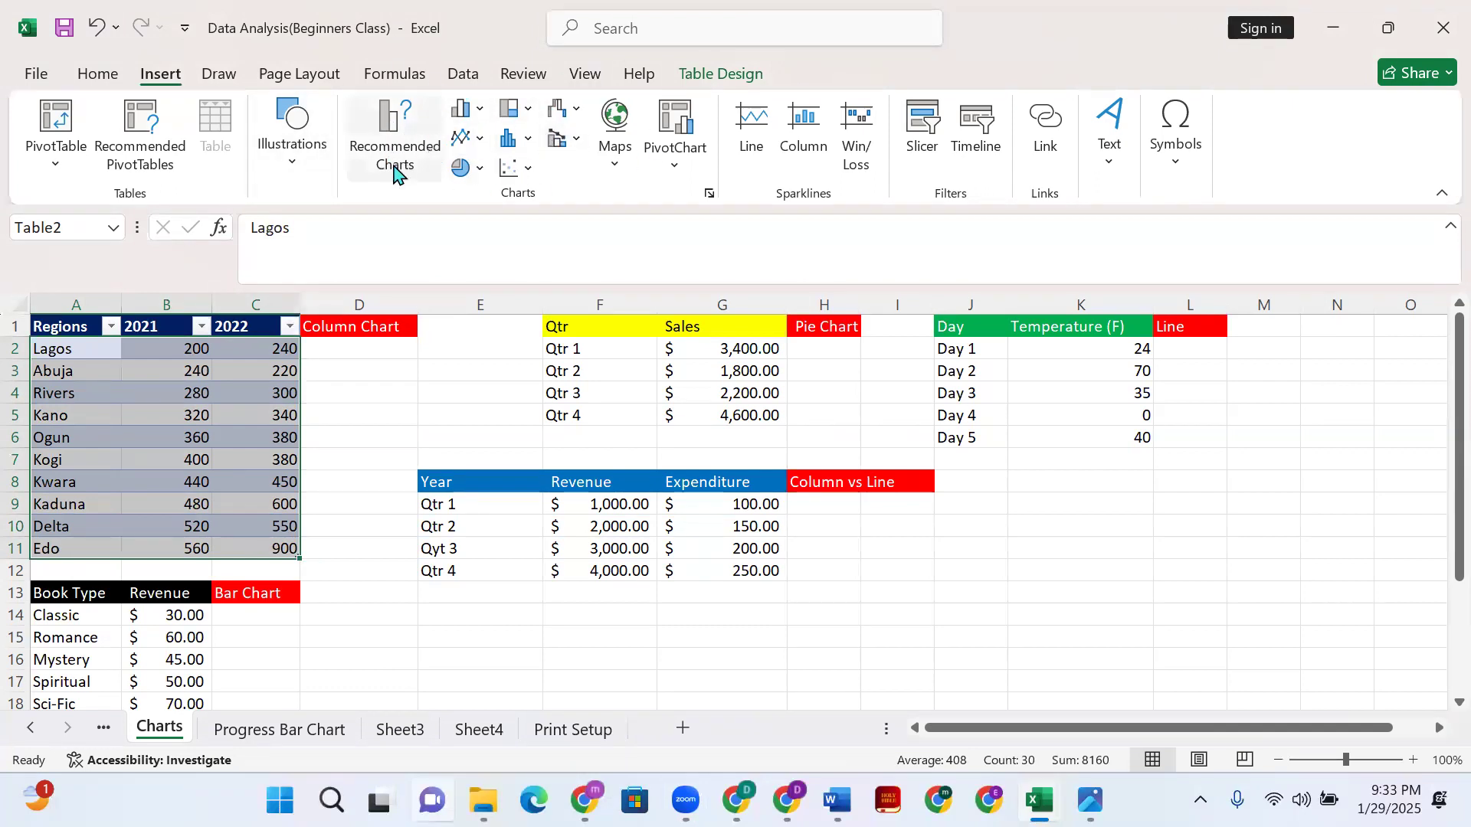
# - Compare the column chart variants and insert a Clustered Column chart of the Regions data
pyautogui.click(709, 197)
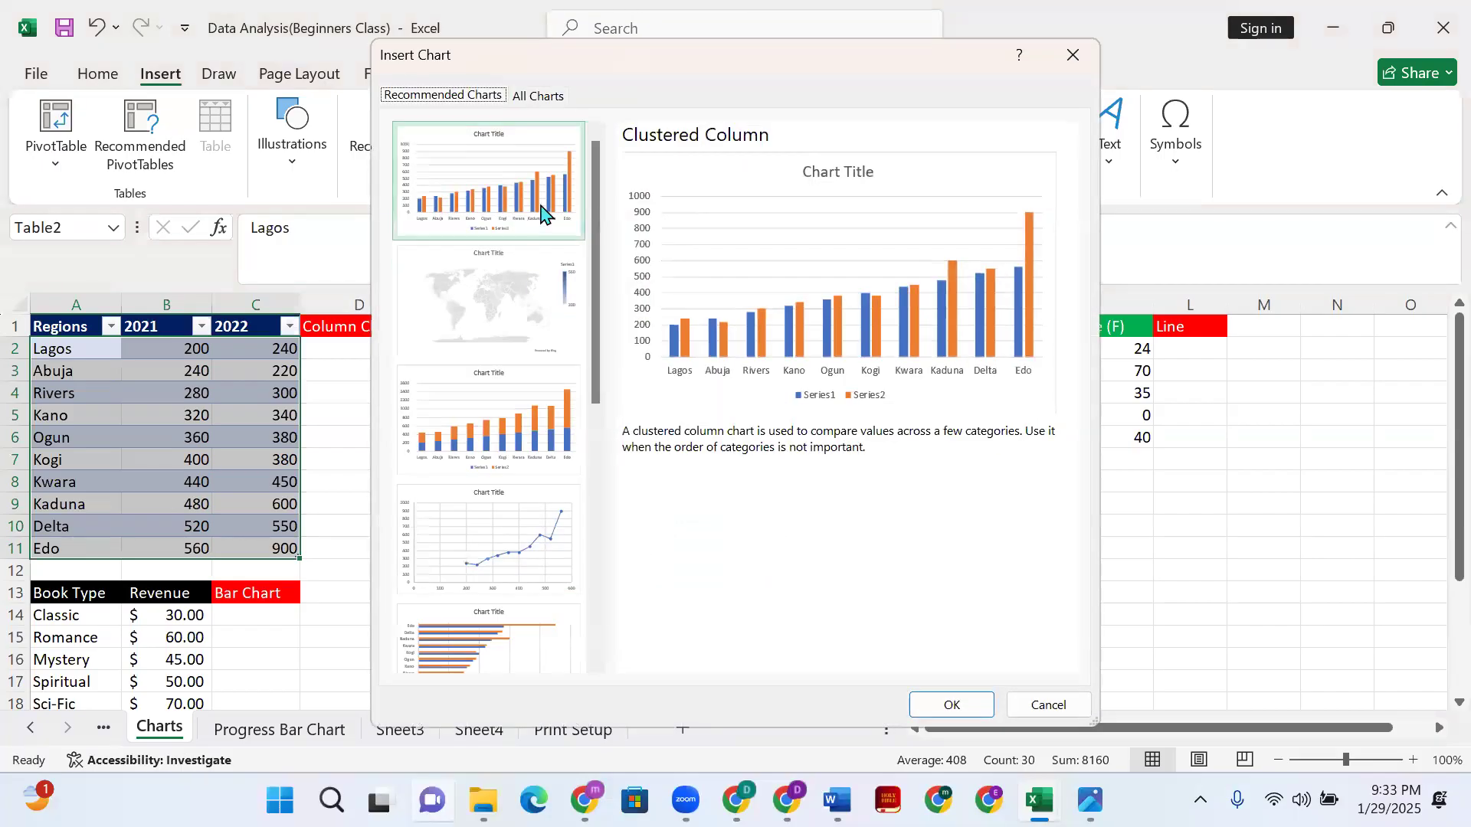
pyautogui.click(549, 100)
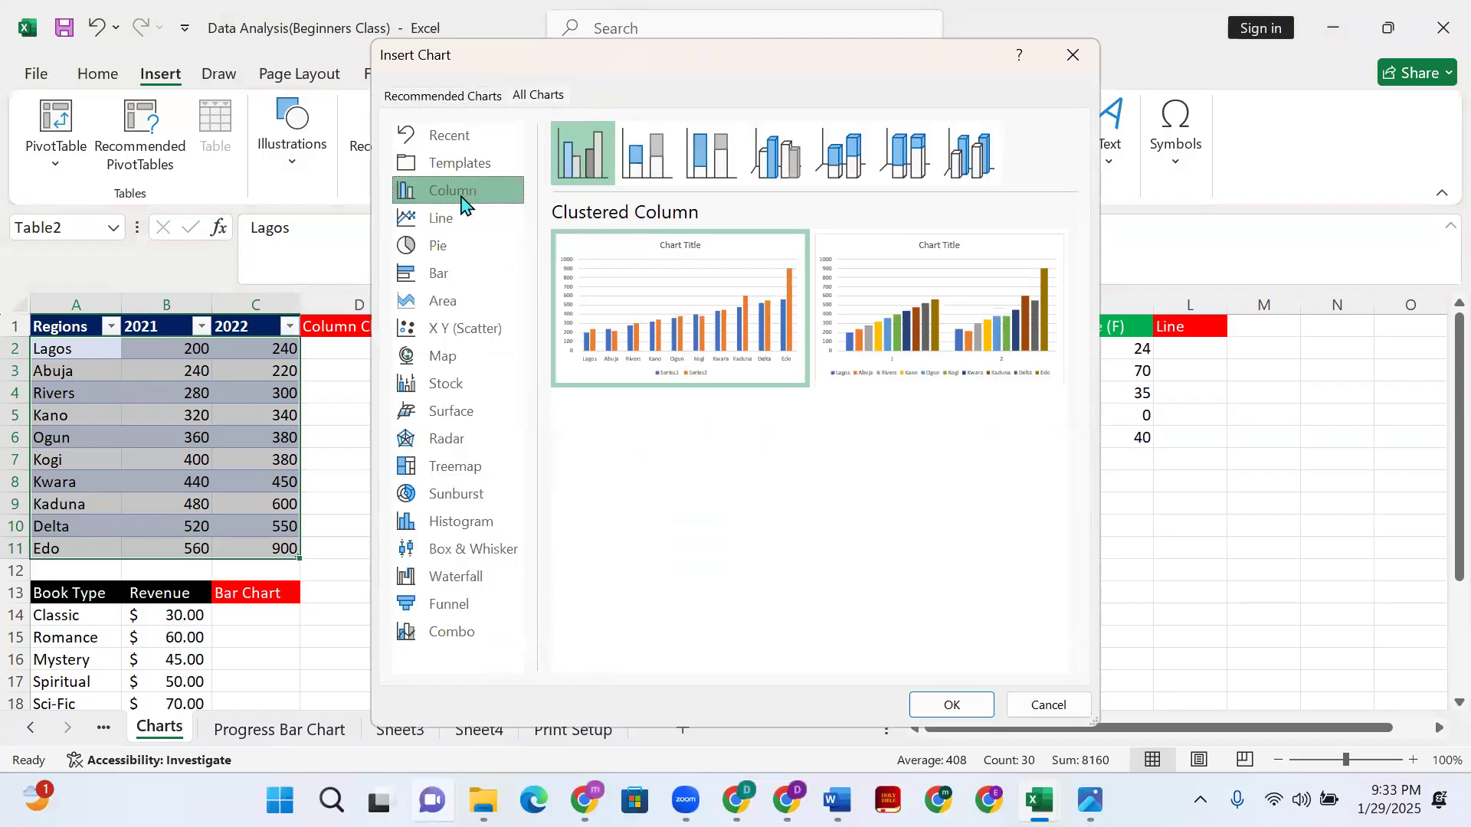
pyautogui.click(647, 153)
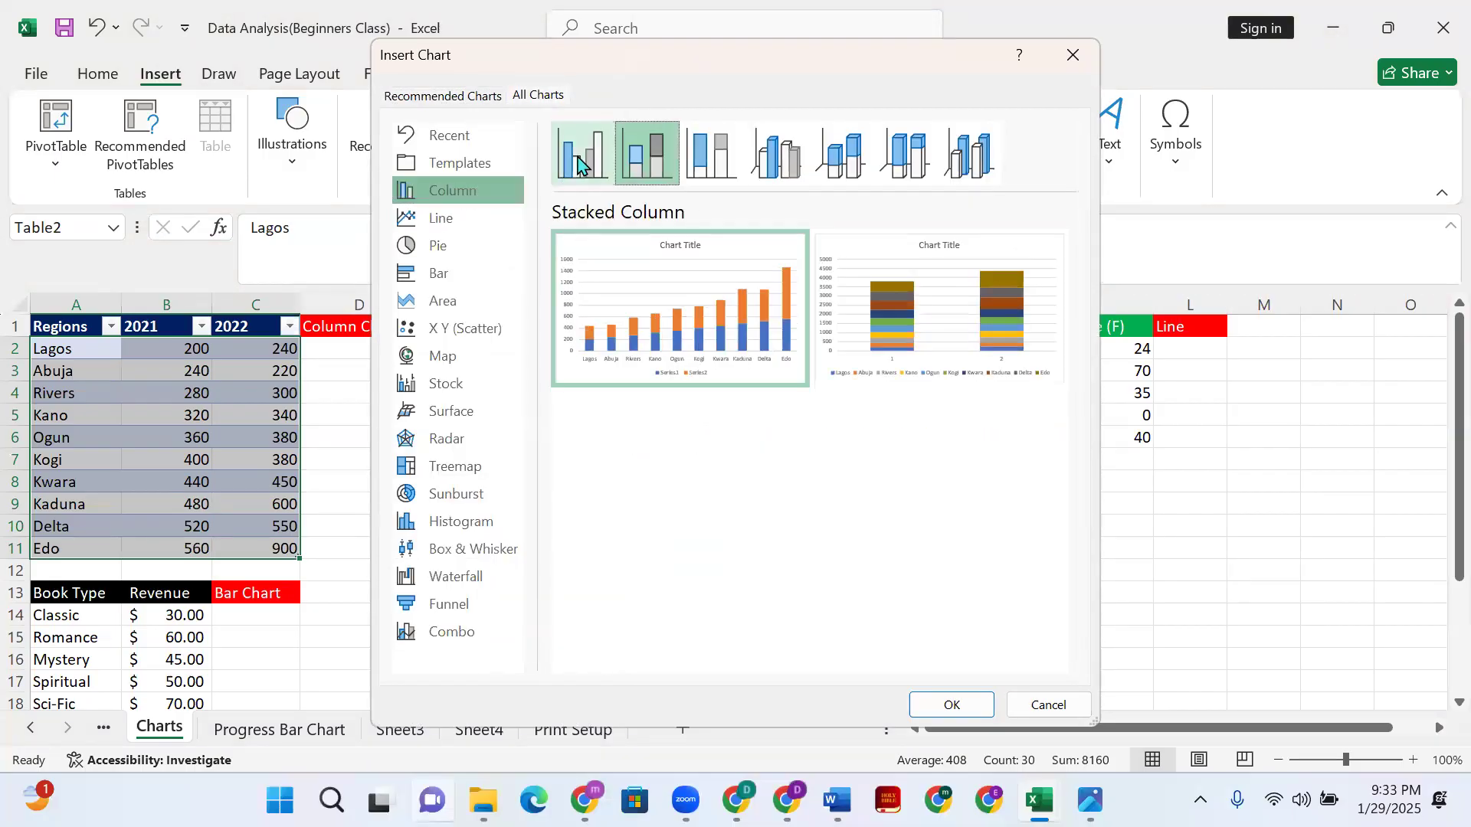
pyautogui.click(708, 157)
pyautogui.click(775, 157)
pyautogui.click(842, 157)
pyautogui.click(969, 157)
pyautogui.click(904, 158)
pyautogui.click(775, 157)
pyautogui.click(841, 157)
pyautogui.click(973, 162)
pyautogui.click(582, 154)
pyautogui.moveTo(692, 407)
pyautogui.click(976, 703)
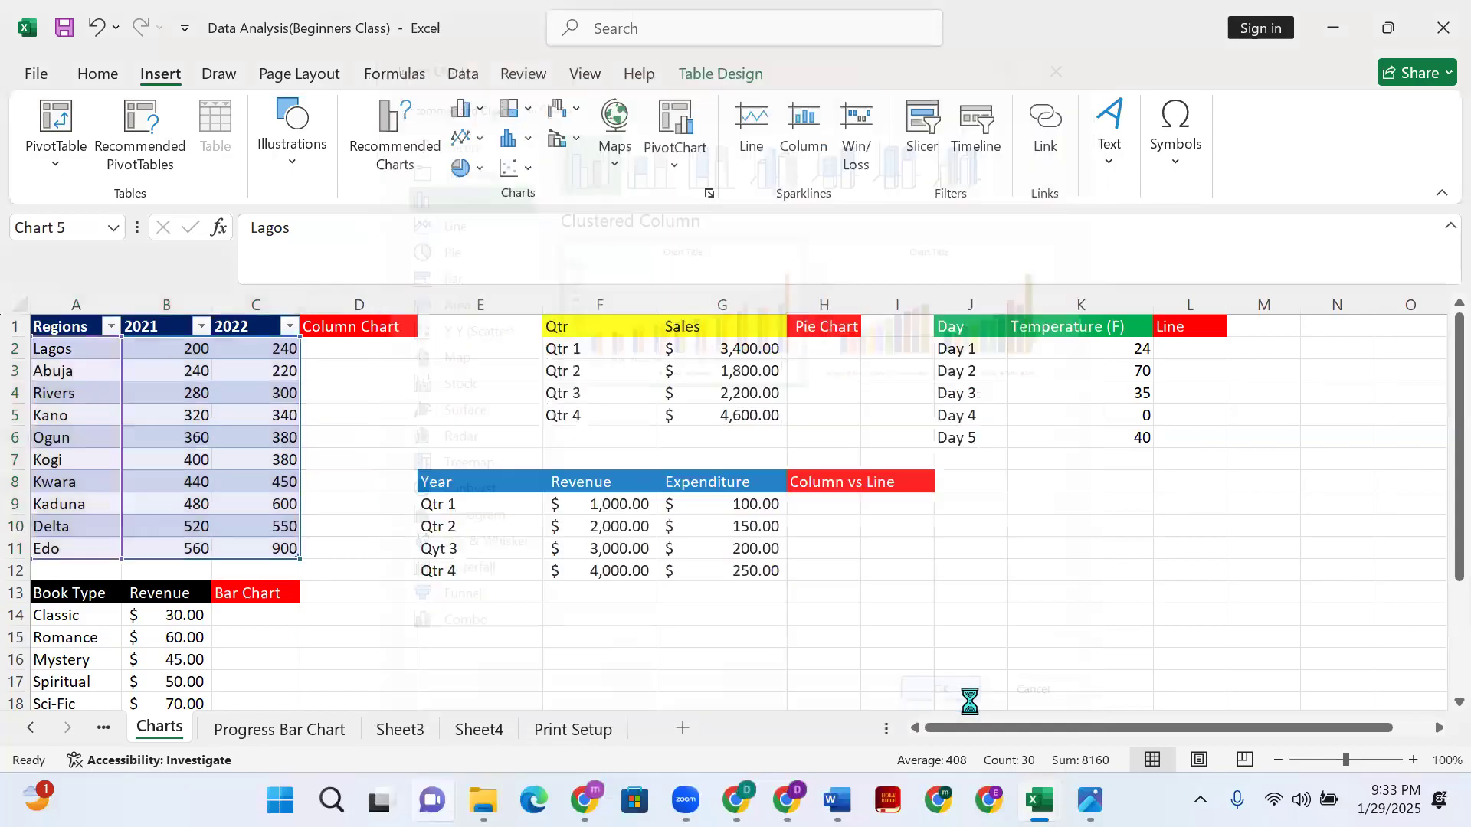
# - Move the chart right of the Year table, then select the quarterly Revenue and Expenditure figures
pyautogui.moveTo(873, 368); pyautogui.dragTo(989, 622)
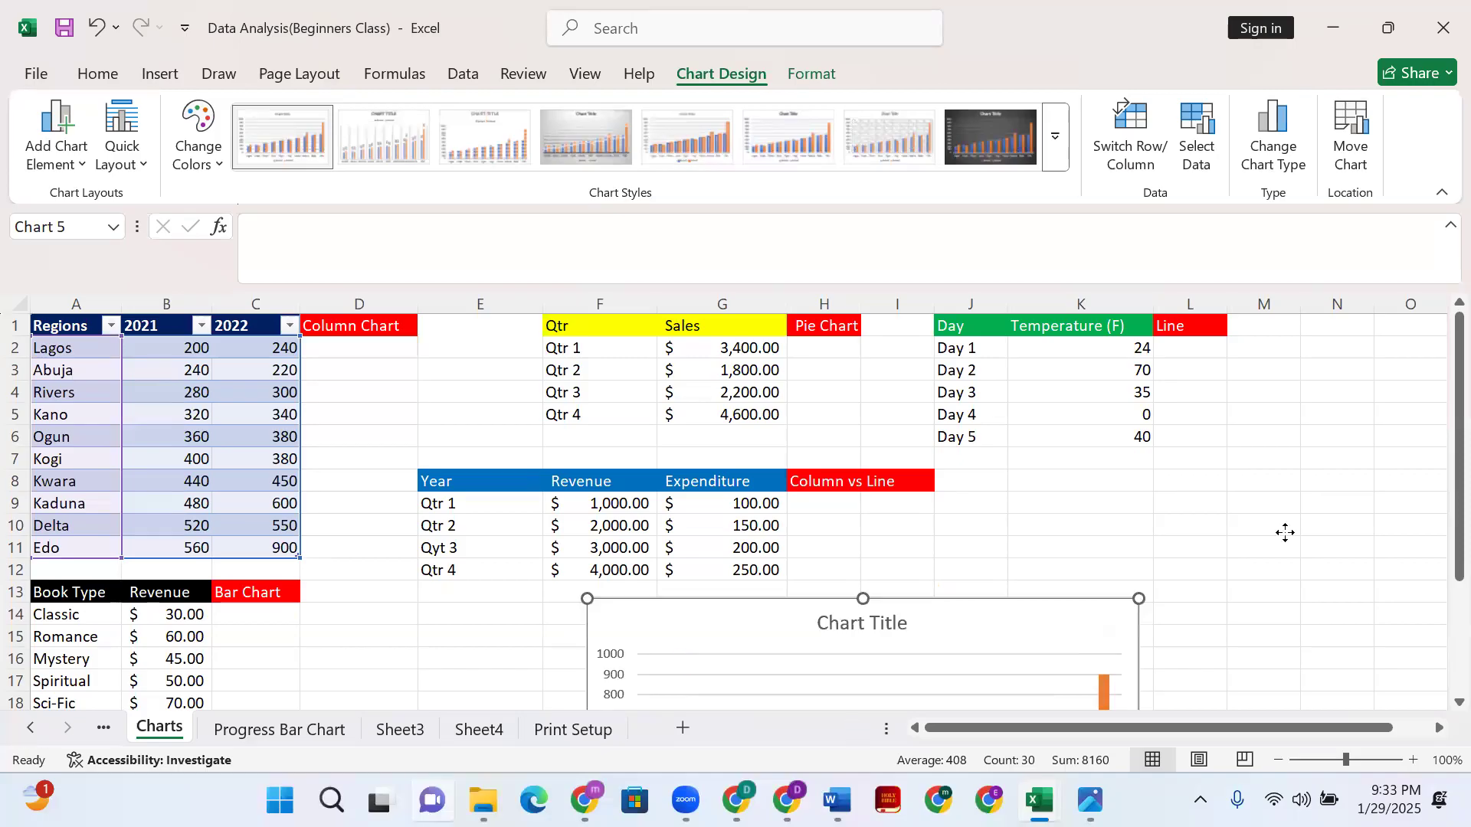
pyautogui.moveTo(1286, 533); pyautogui.dragTo(1285, 533)
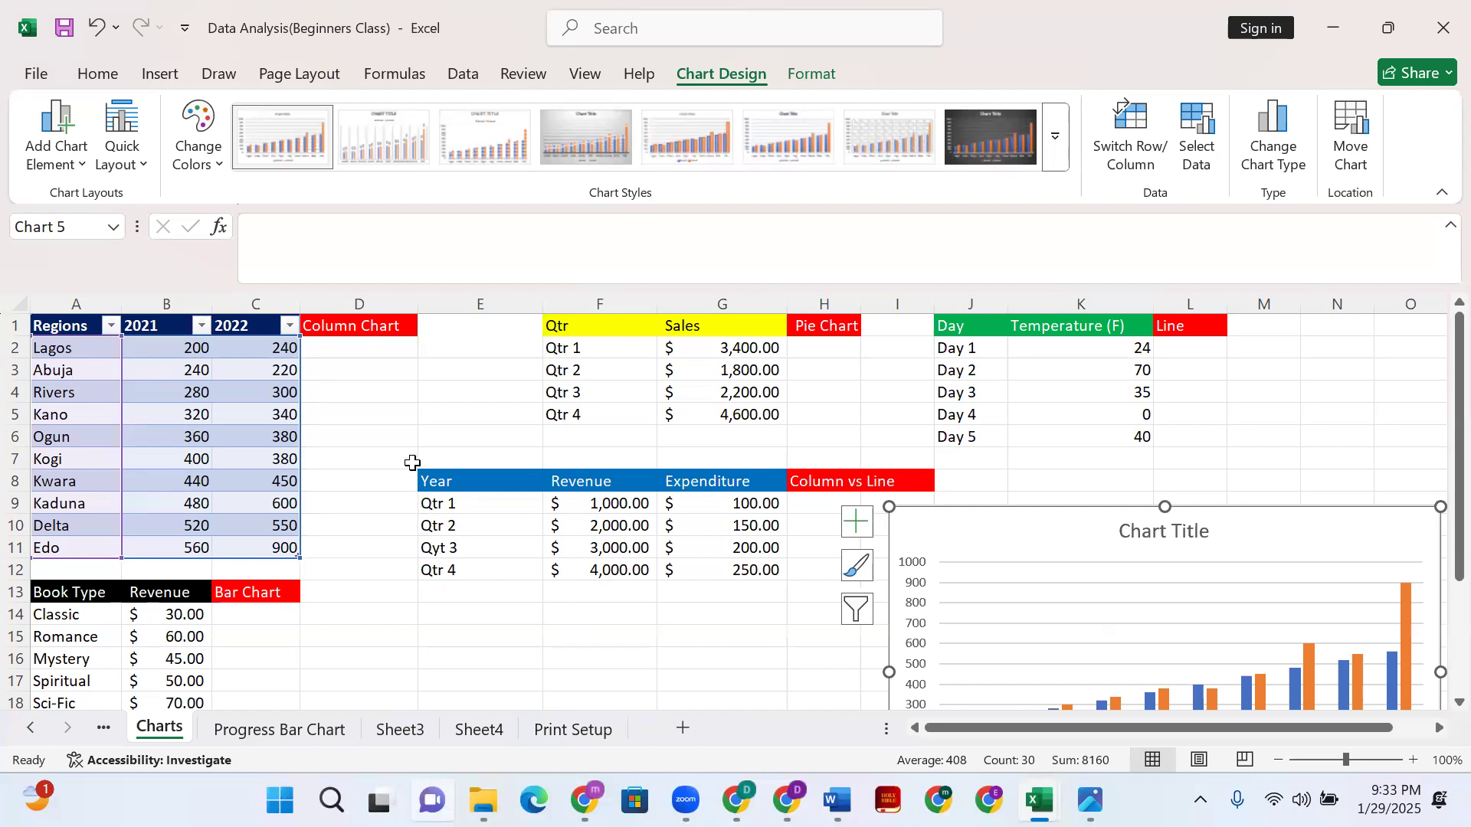
pyautogui.scroll(-3, 184, 552)
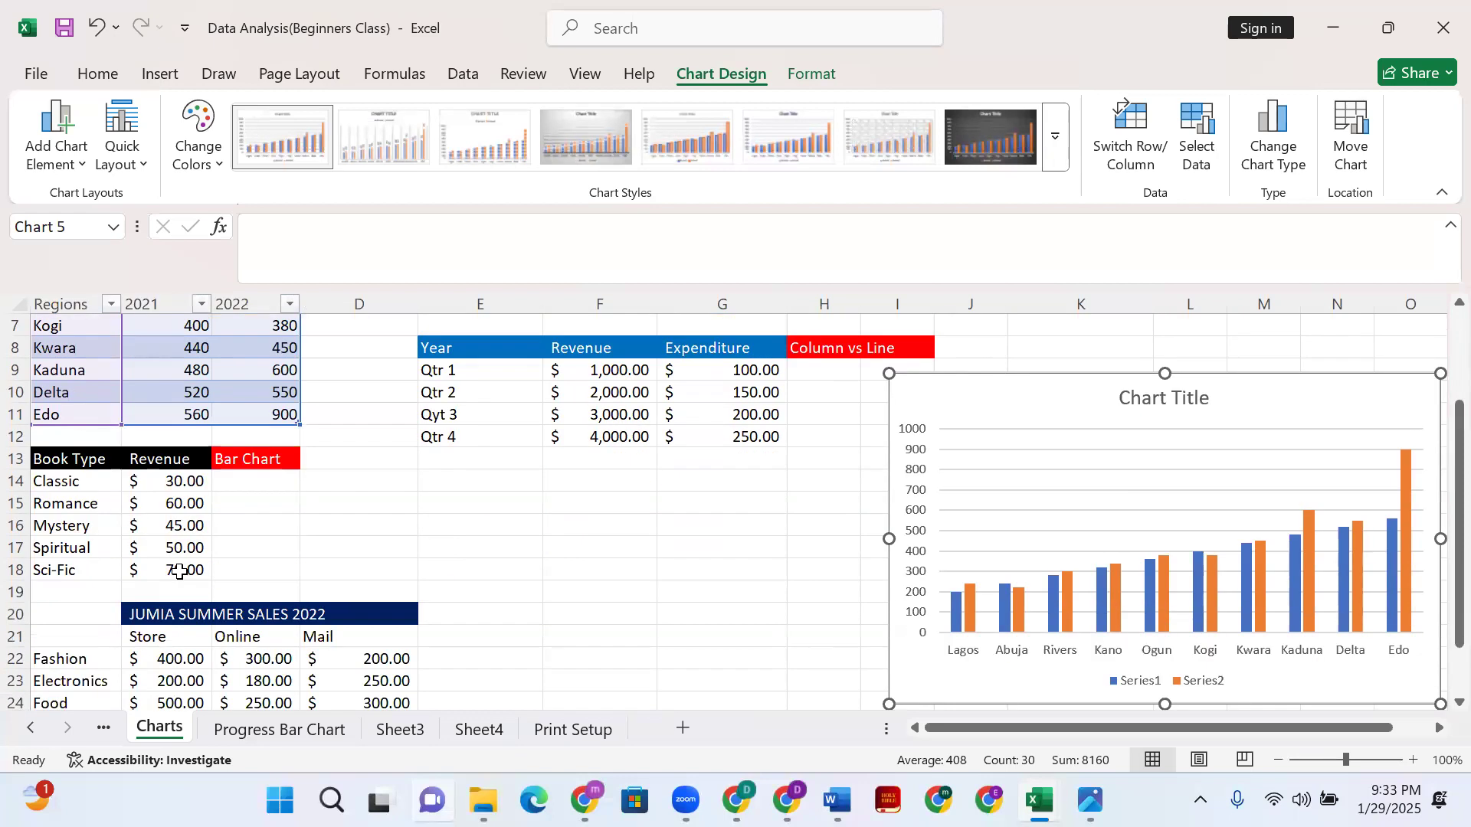
pyautogui.scroll(3, 332, 580)
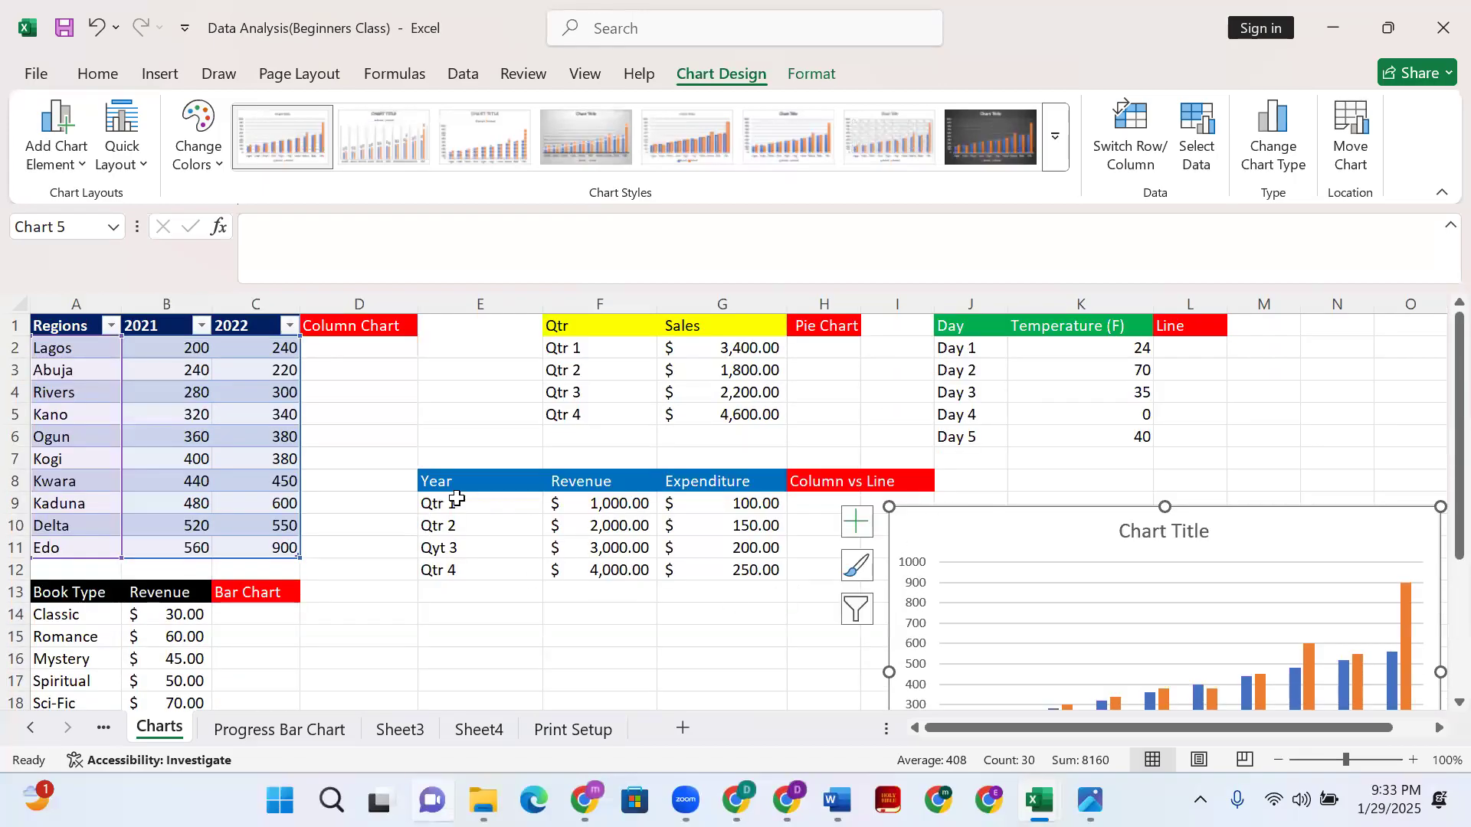
pyautogui.moveTo(443, 499); pyautogui.dragTo(759, 578)
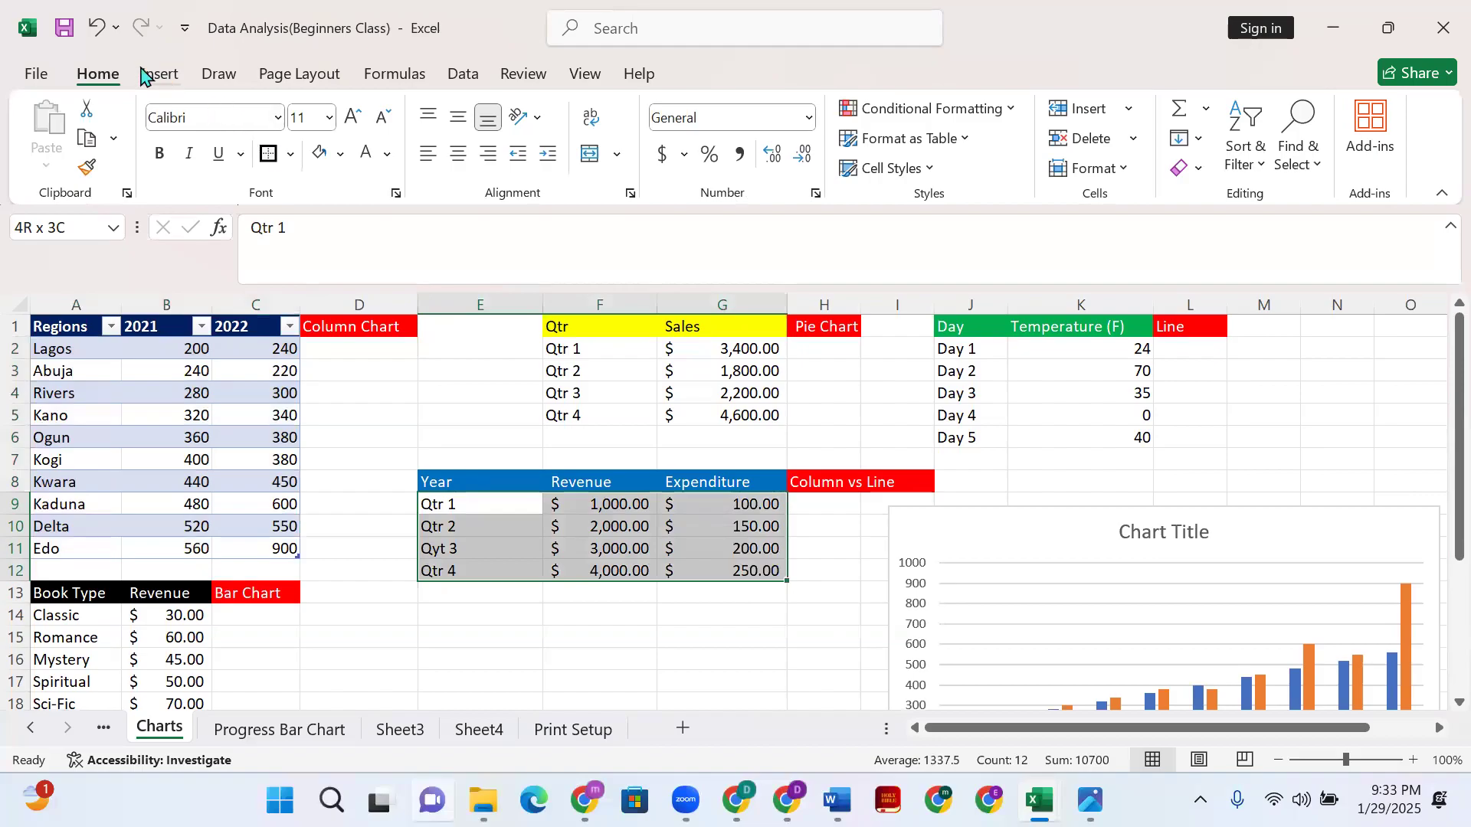
# - Insert a Combo chart of quarterly Revenue and Expenditure with Series1 on the secondary axis
pyautogui.click(157, 73)
pyautogui.click(710, 193)
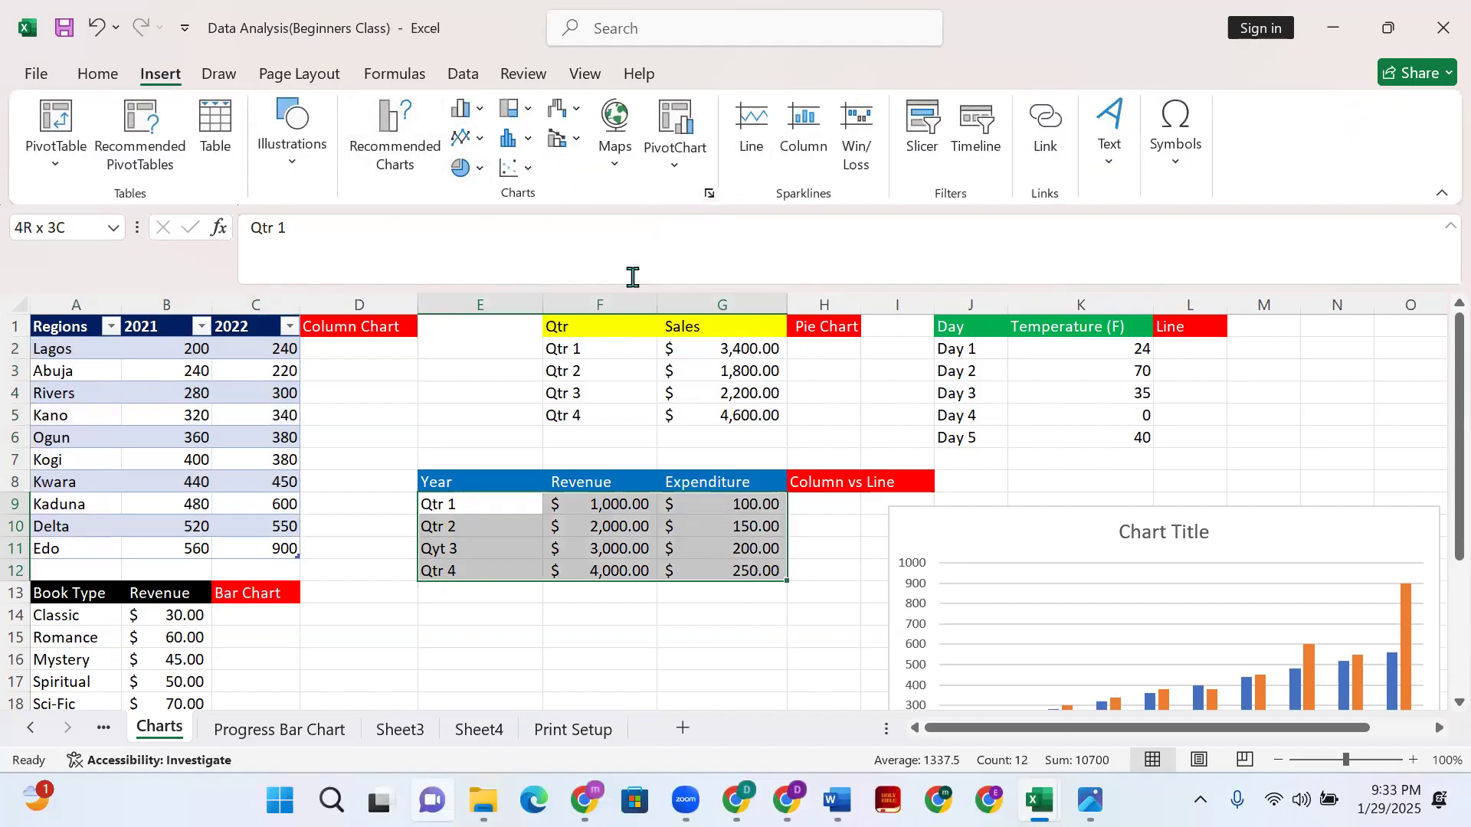
pyautogui.click(553, 98)
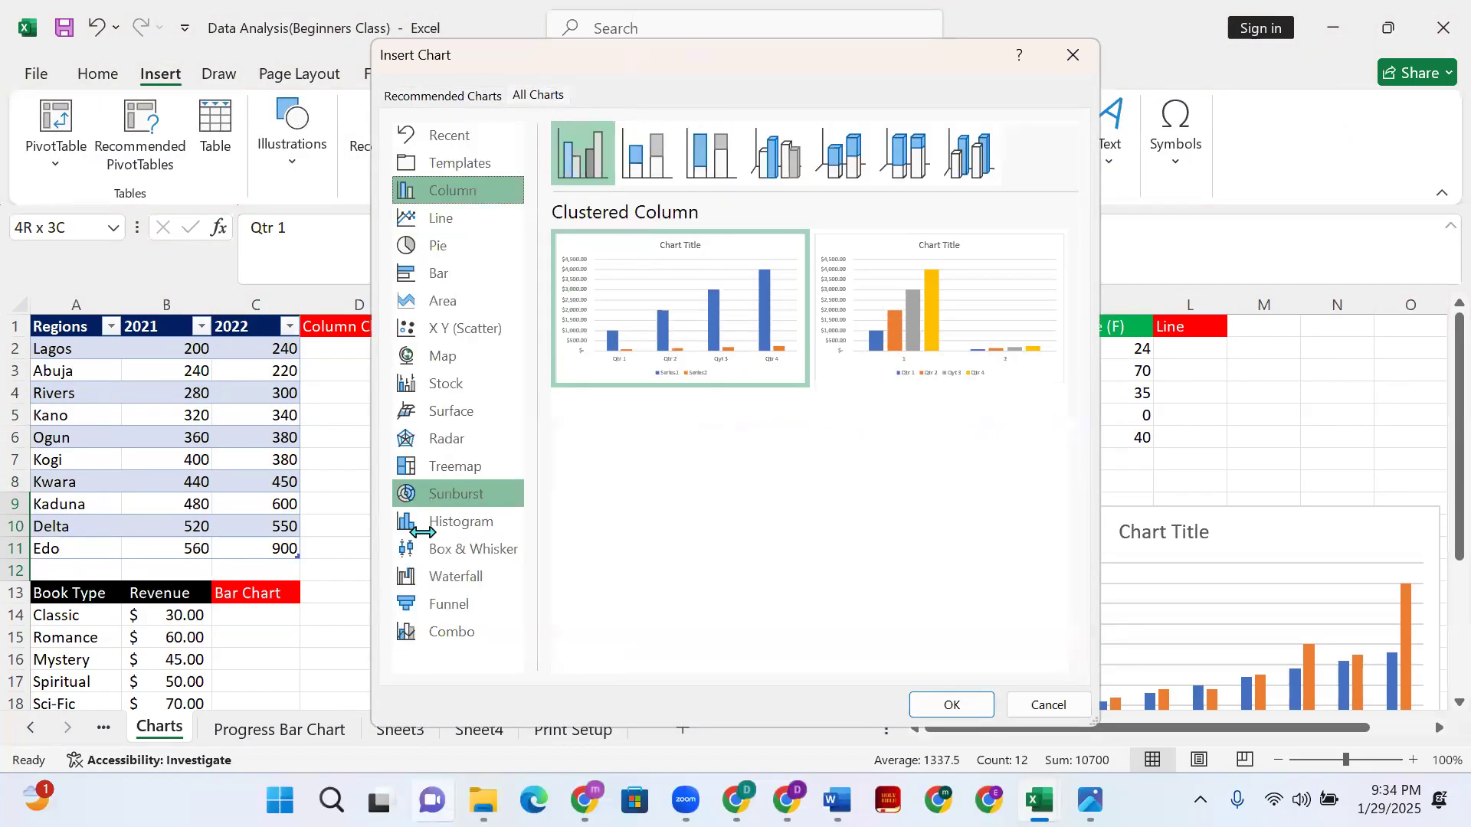
pyautogui.click(427, 627)
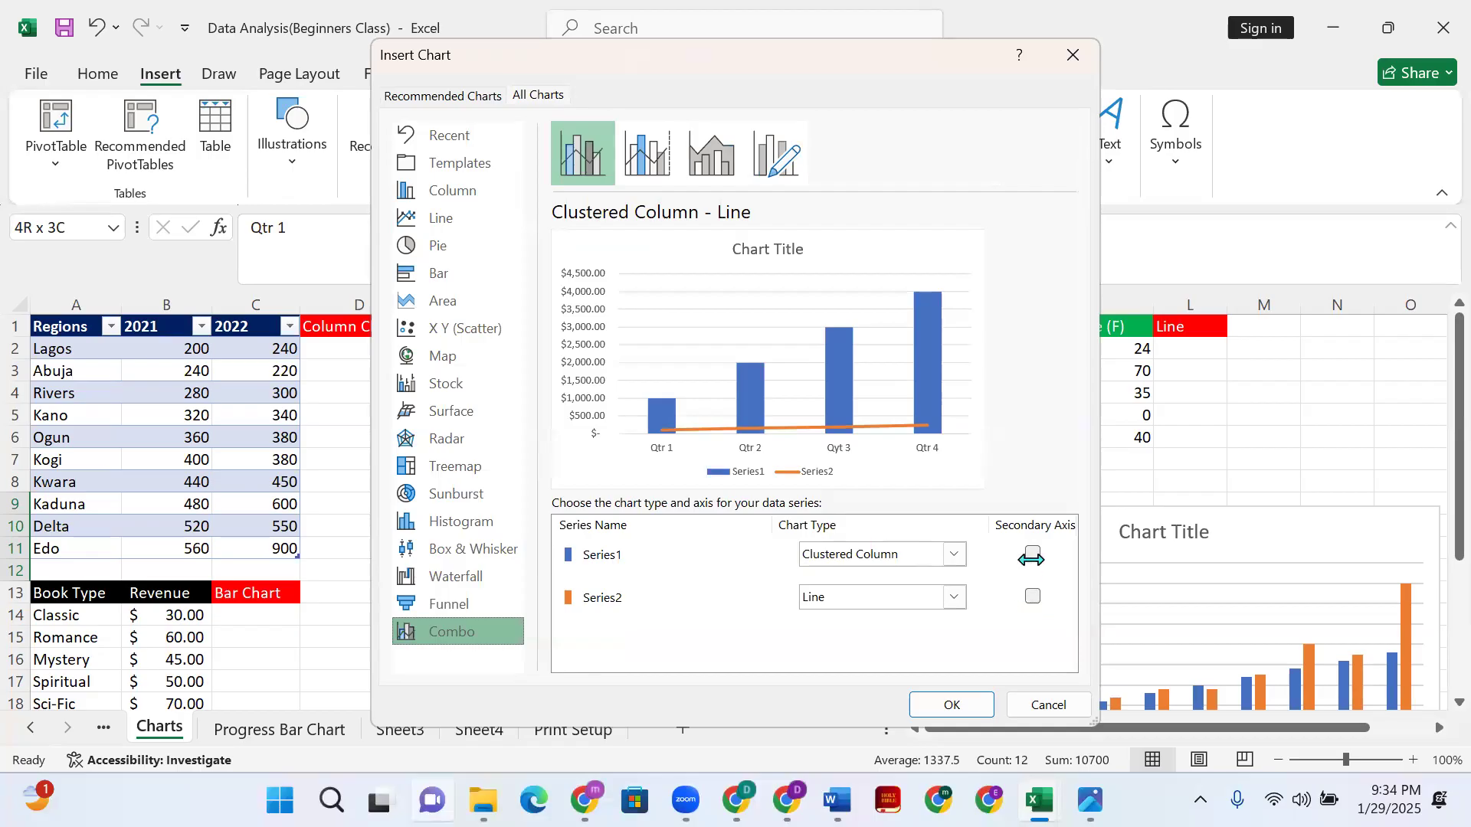
pyautogui.click(1033, 554)
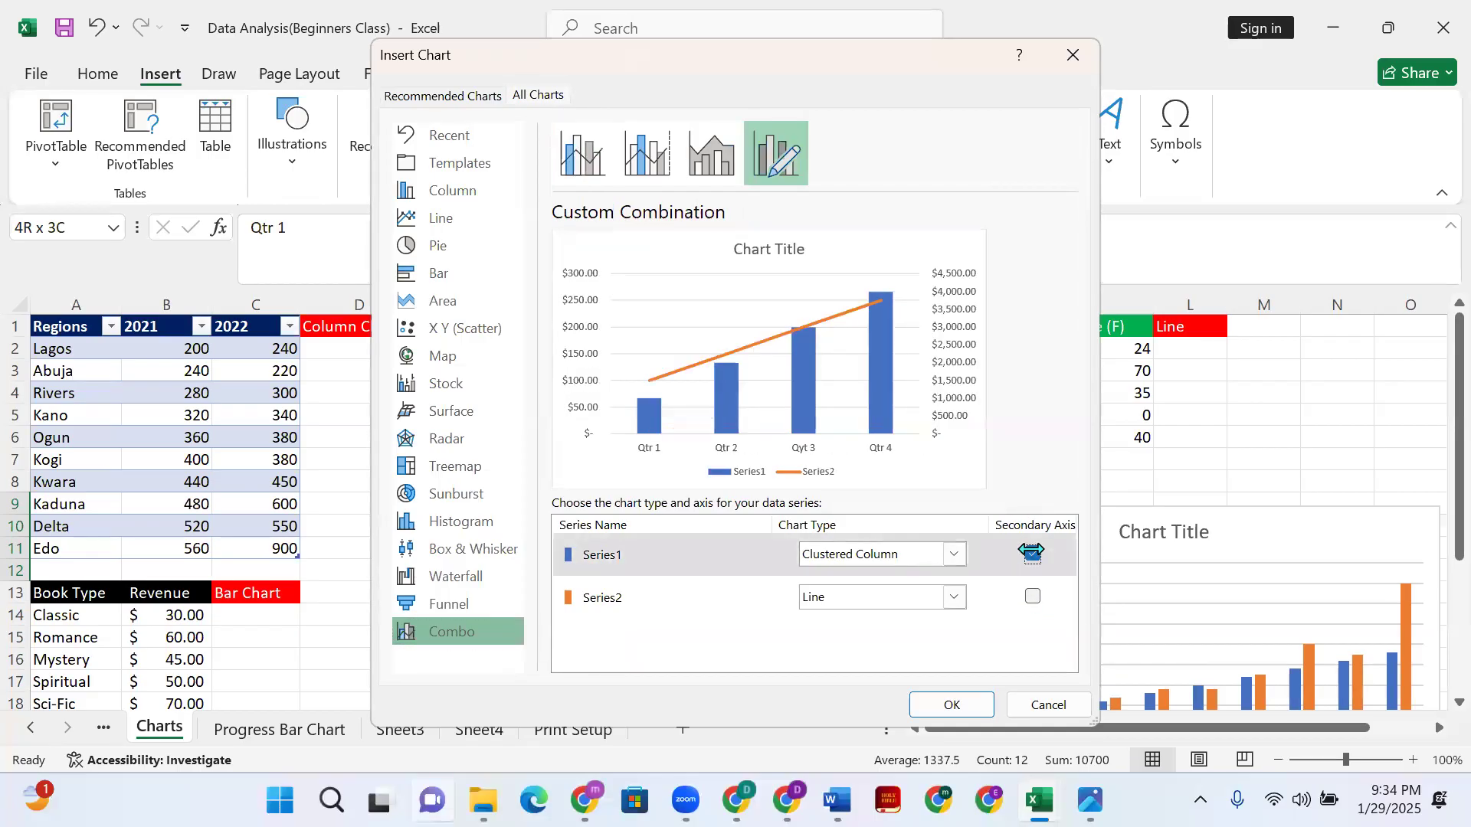
pyautogui.click(1033, 597)
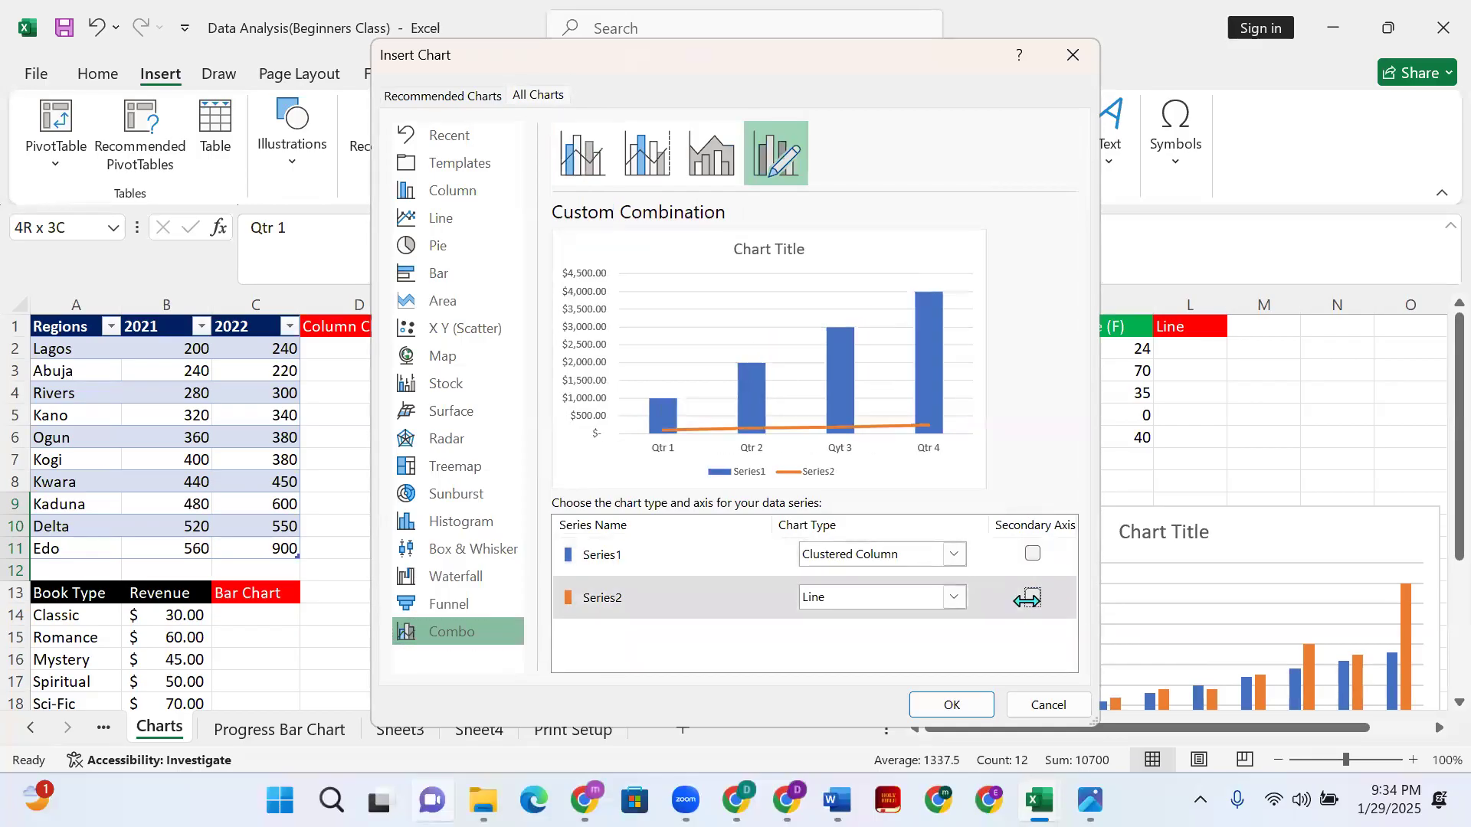
pyautogui.click(1031, 597)
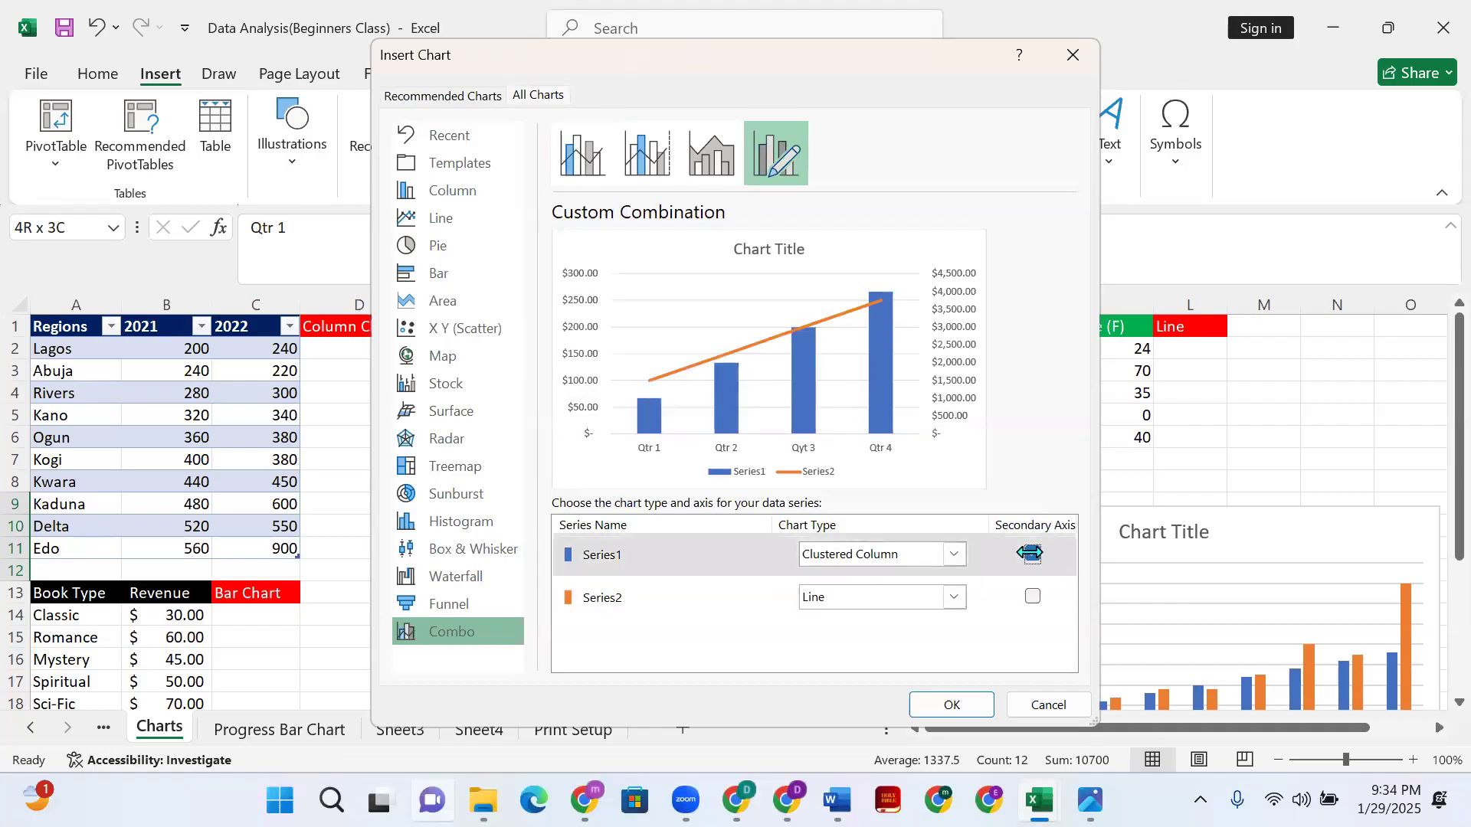
pyautogui.click(967, 704)
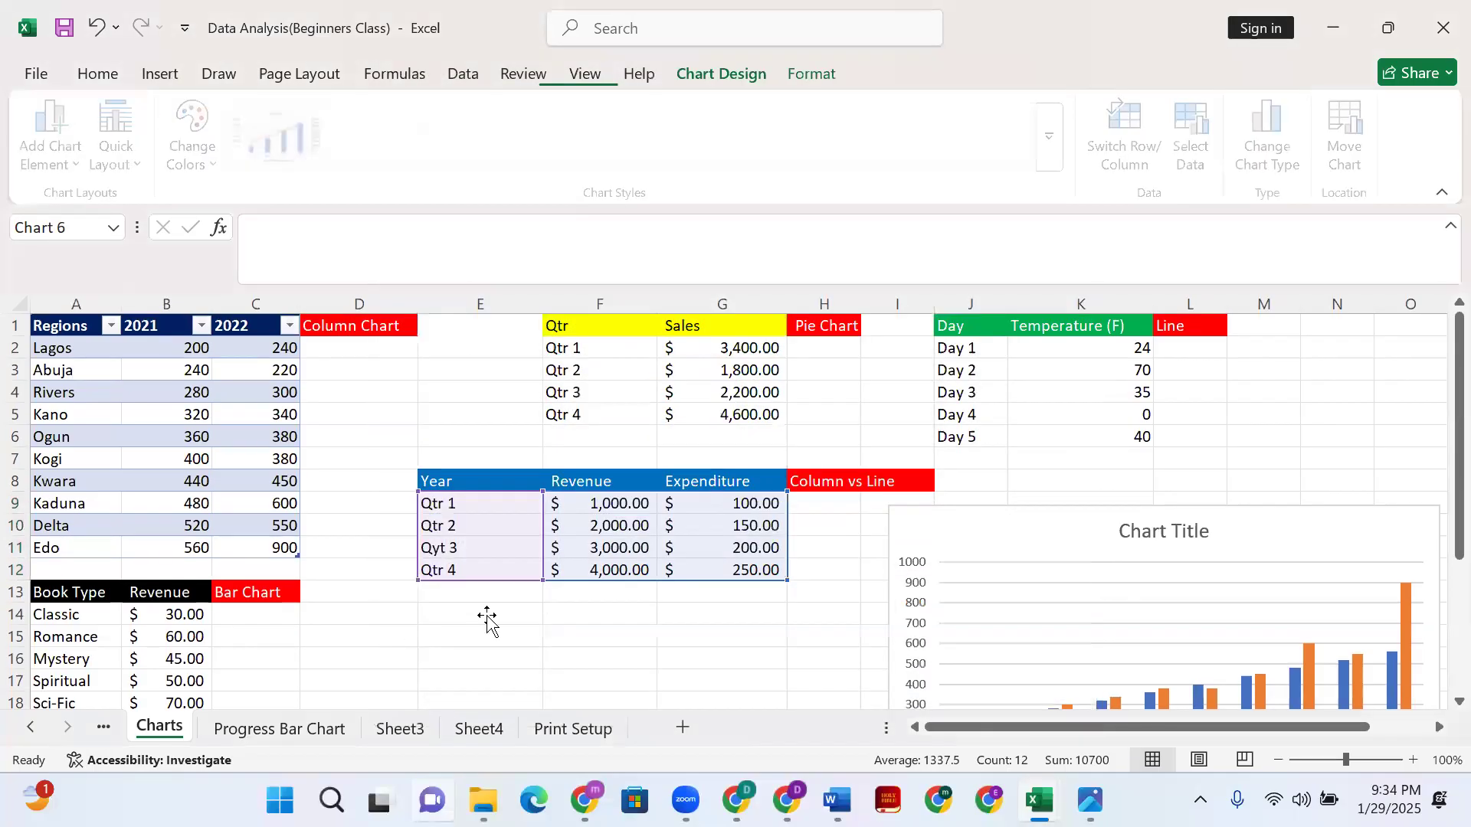
# - Drag the quarterly combo chart down and right, off the Qtr and Year tables
pyautogui.moveTo(847, 371); pyautogui.dragTo(851, 410)
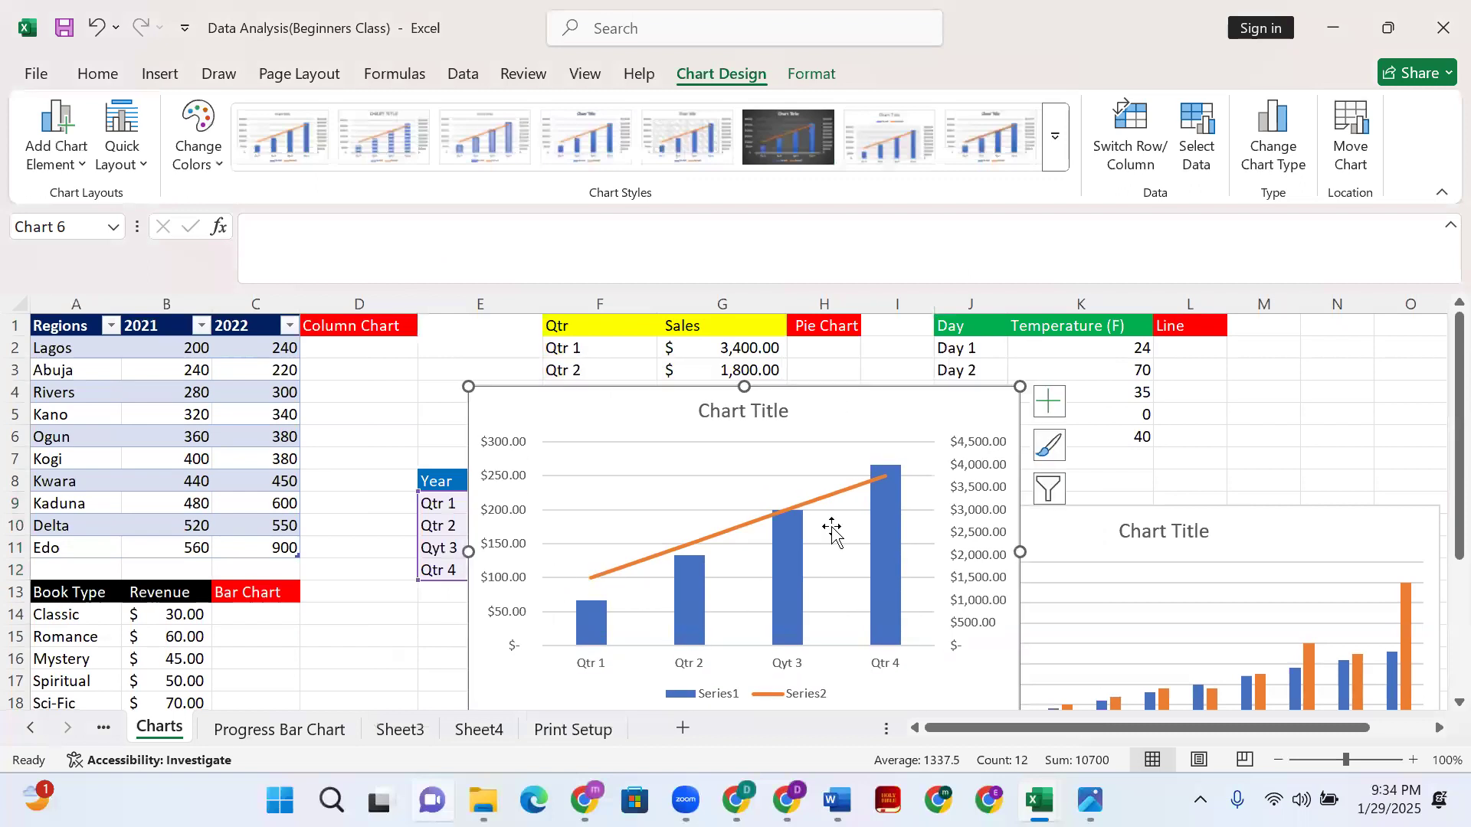
pyautogui.moveTo(882, 418); pyautogui.dragTo(1102, 608)
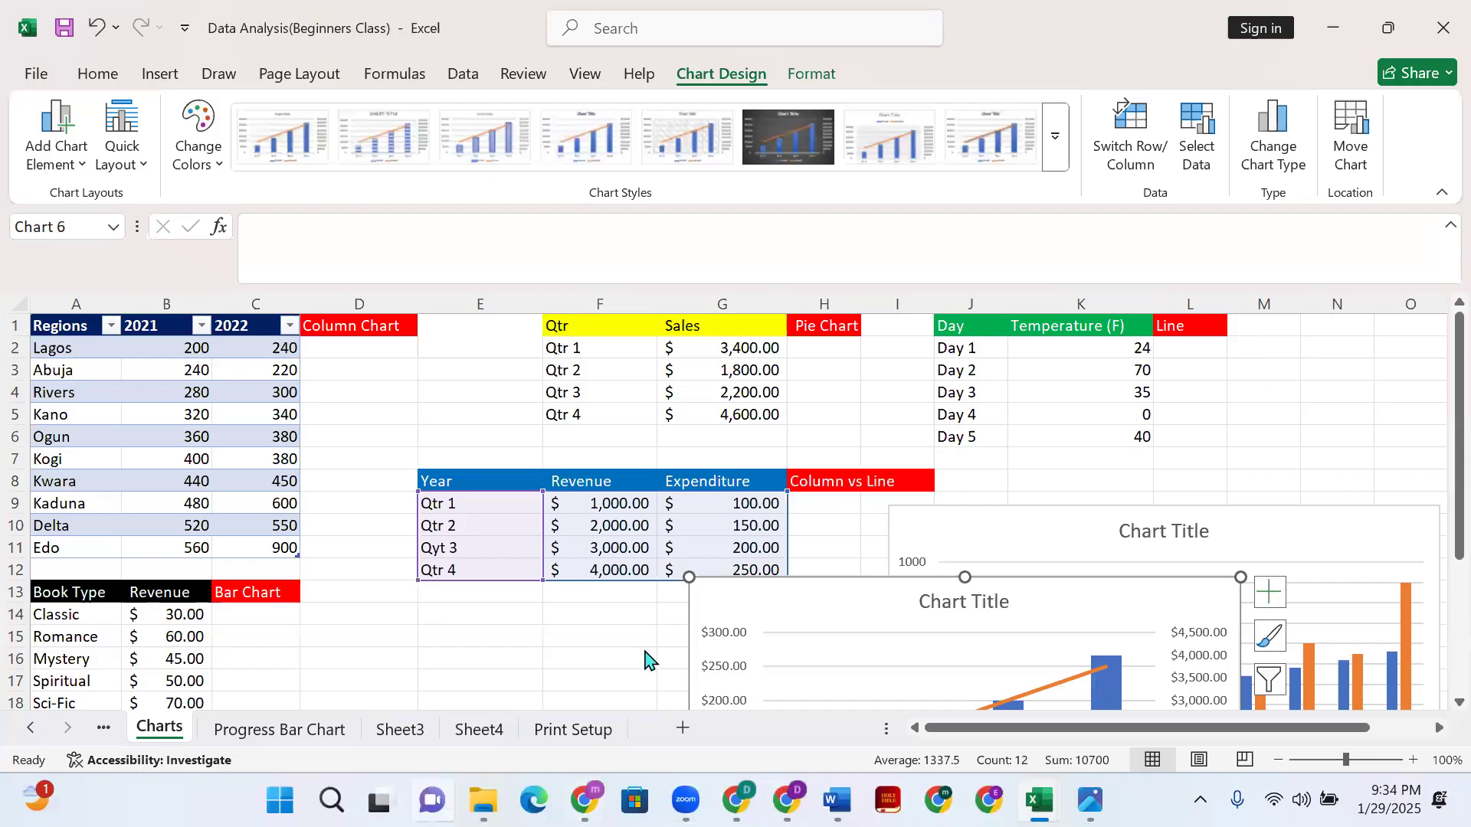
pyautogui.click(678, 789)
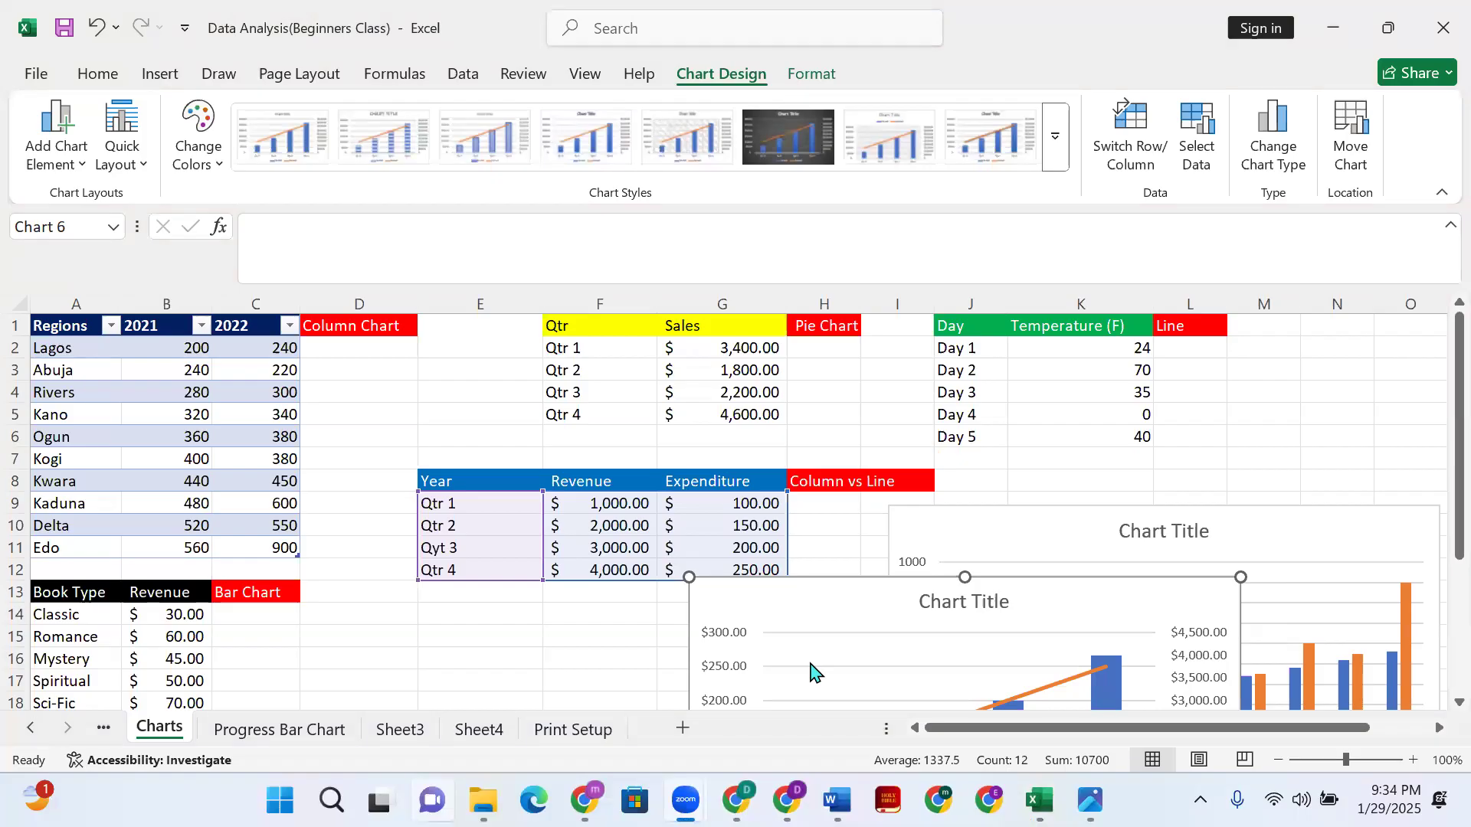
pyautogui.scroll(-1, 207, 708)
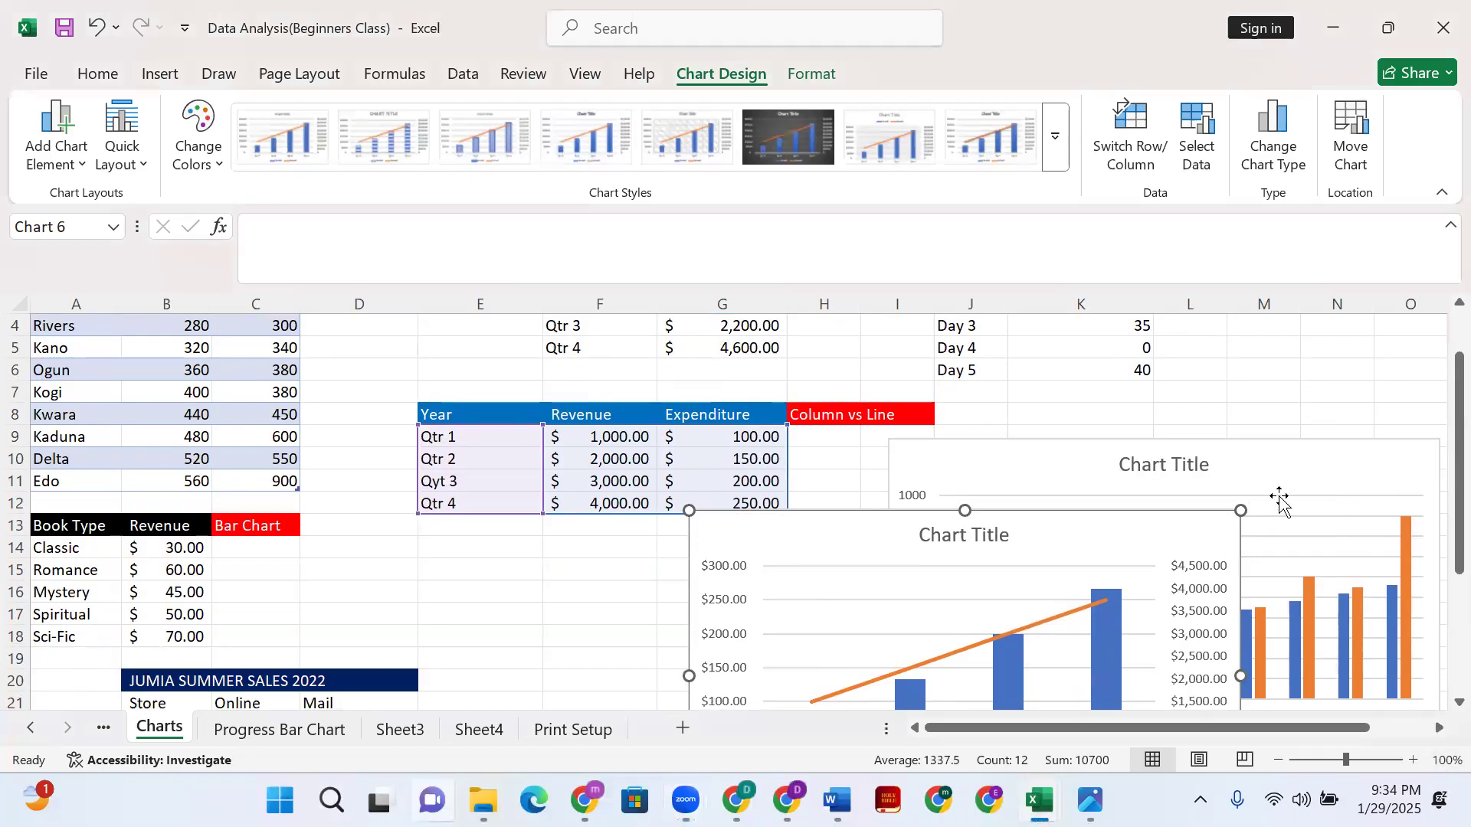
# - Remove the combo chart and the Regions clustered column chart, then select an empty cell
pyautogui.hotkey('ctrl', 'z')
pyautogui.hotkey('ctrl', 'z')
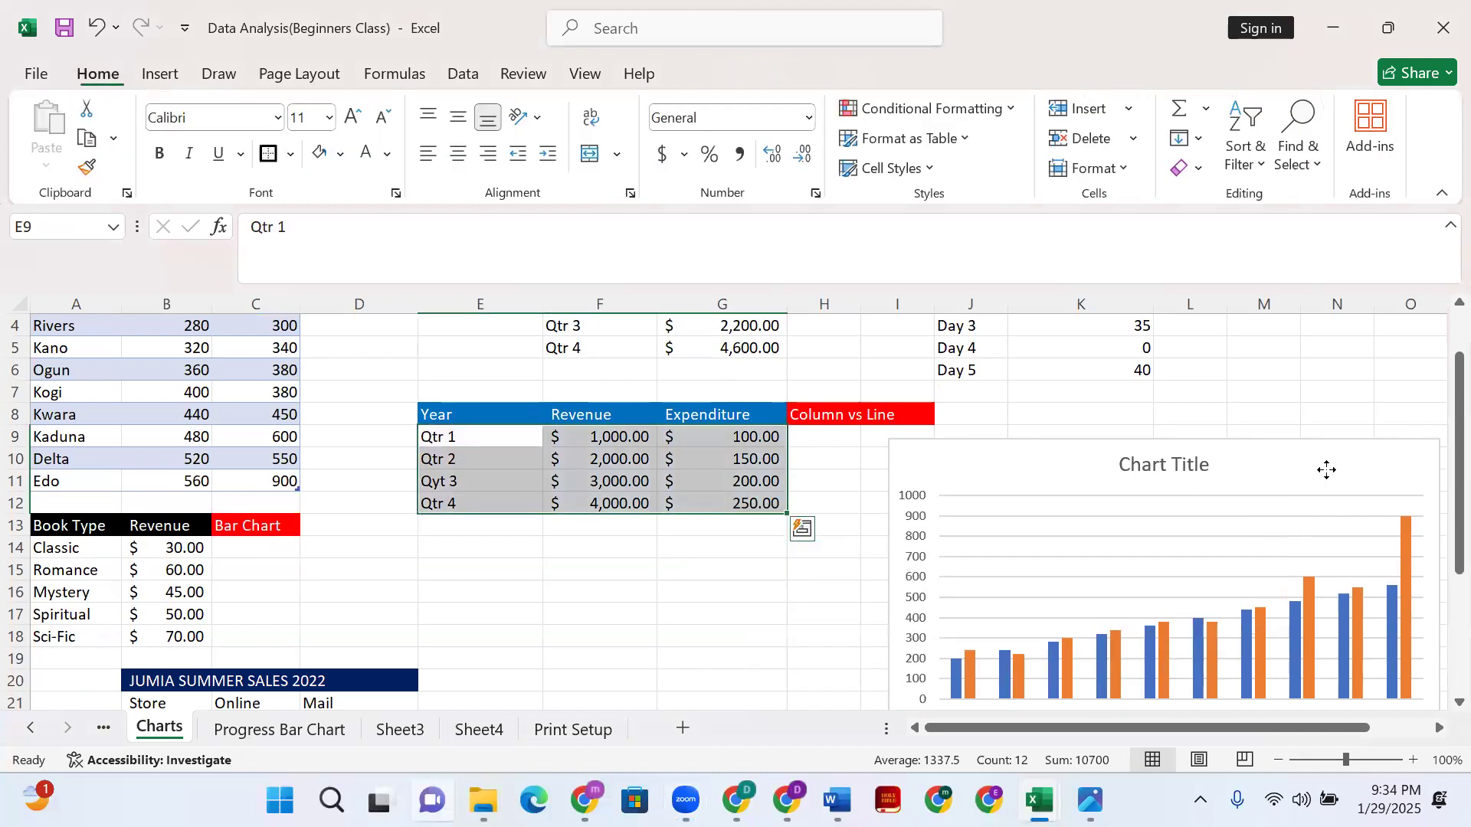
pyautogui.click(892, 532)
pyautogui.scroll(-3, 830, 553)
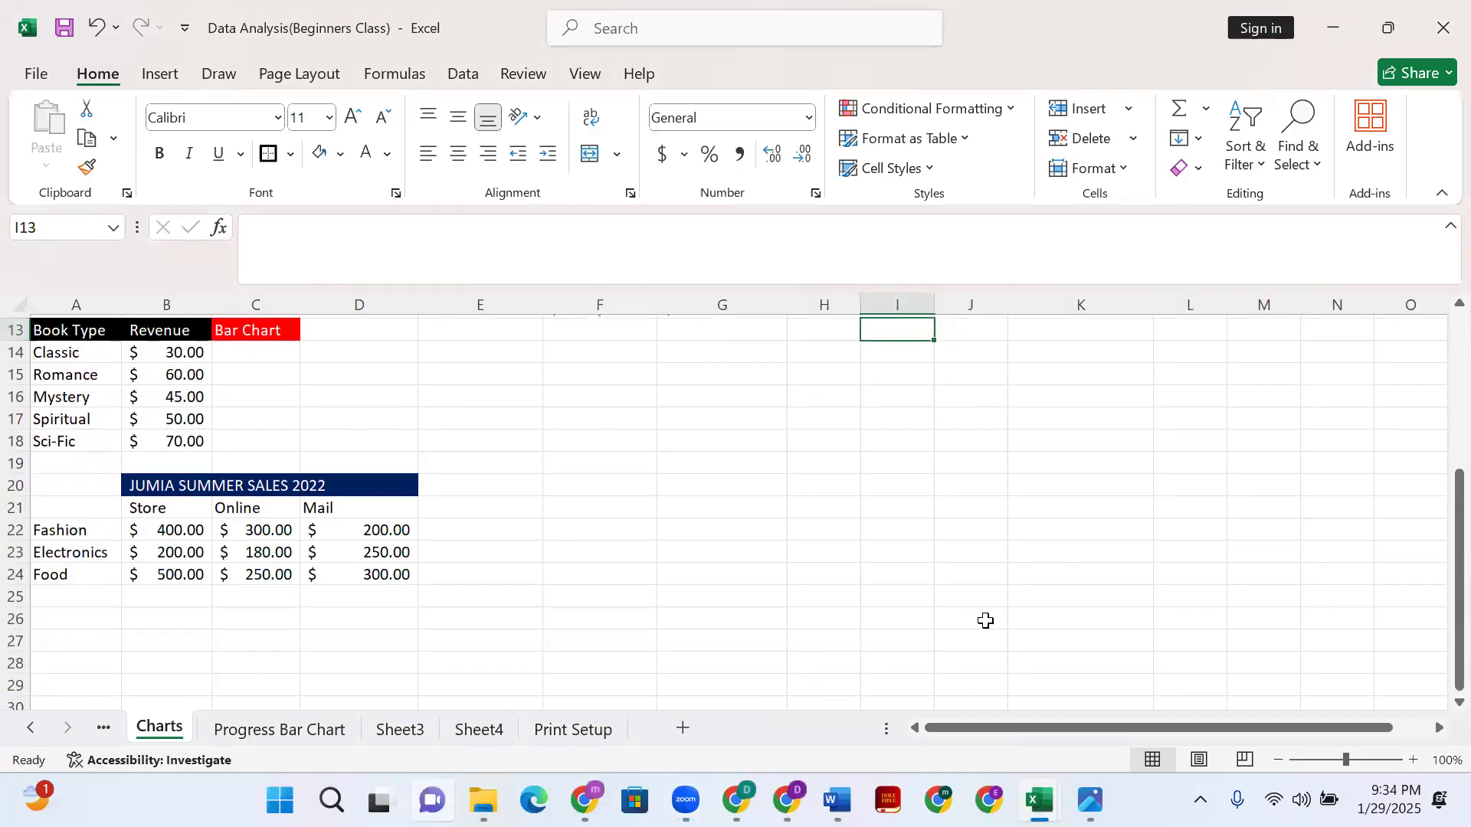
pyautogui.click(689, 523)
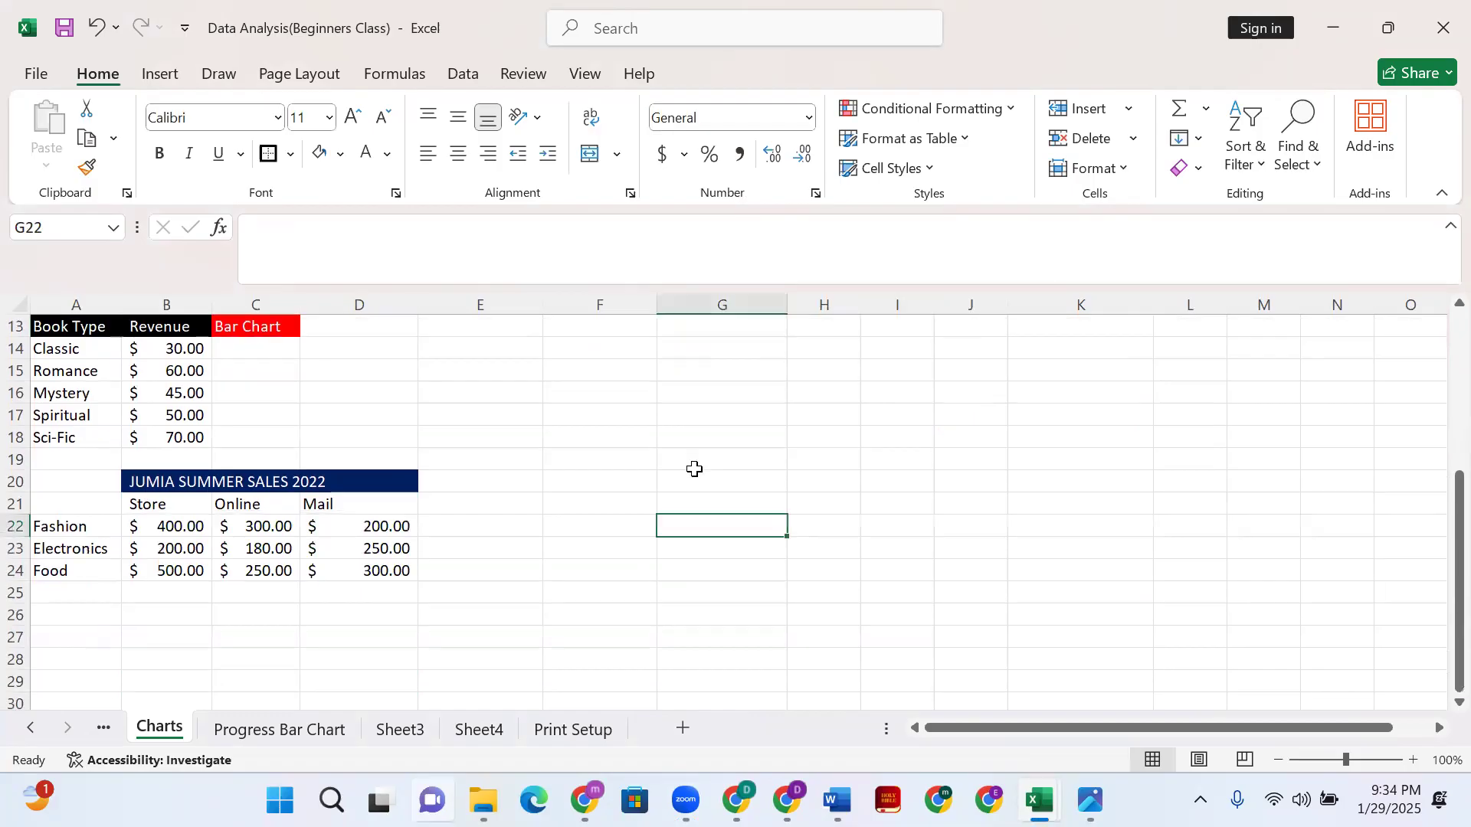